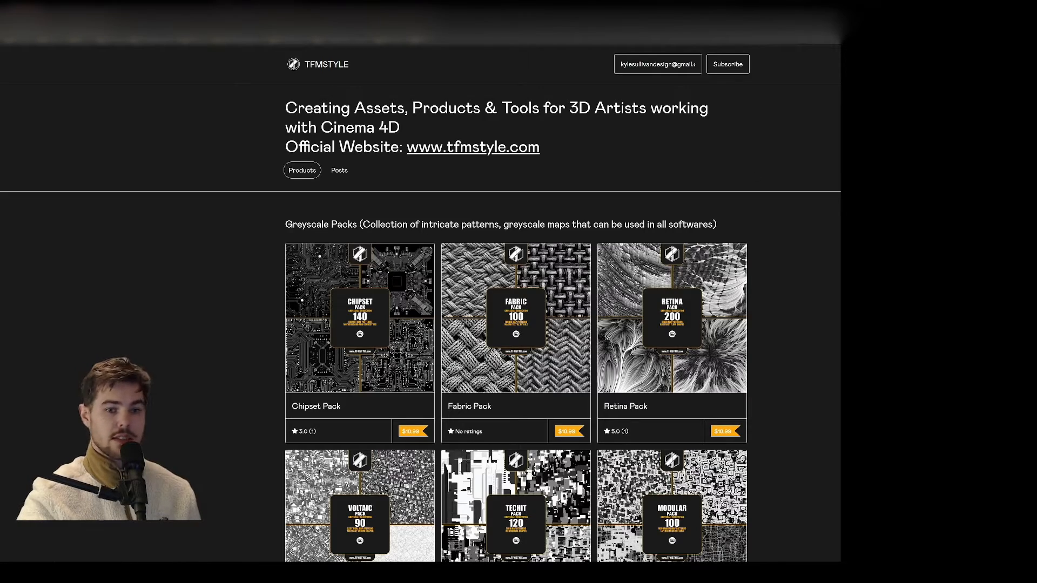
Step: Browse the TFMSTYLE store and open the Everyday Asset Pack among the Cinema 4D asset packs
scroll(516, 324, down, 8)
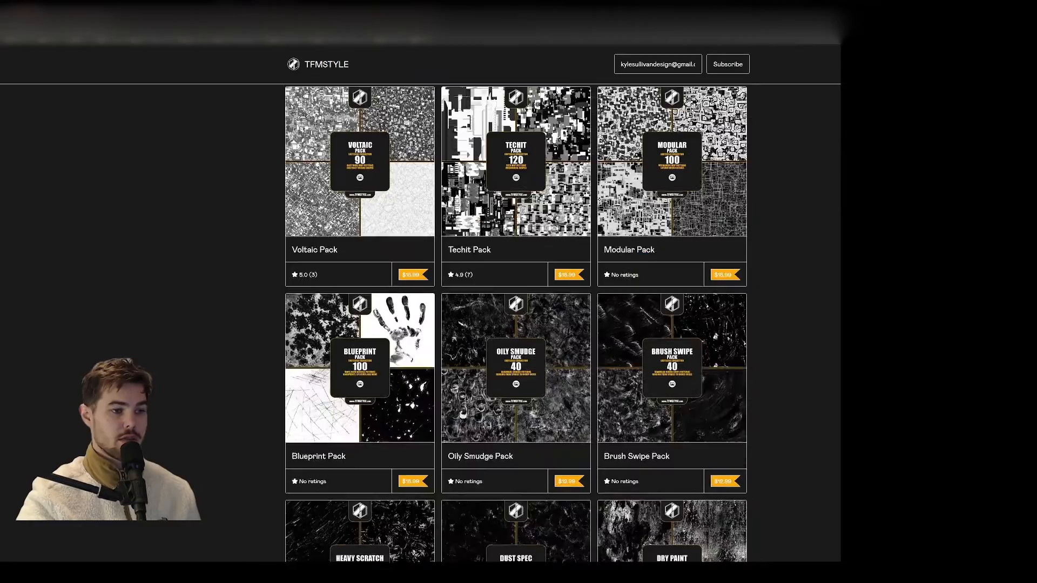
scroll(516, 324, down, 15)
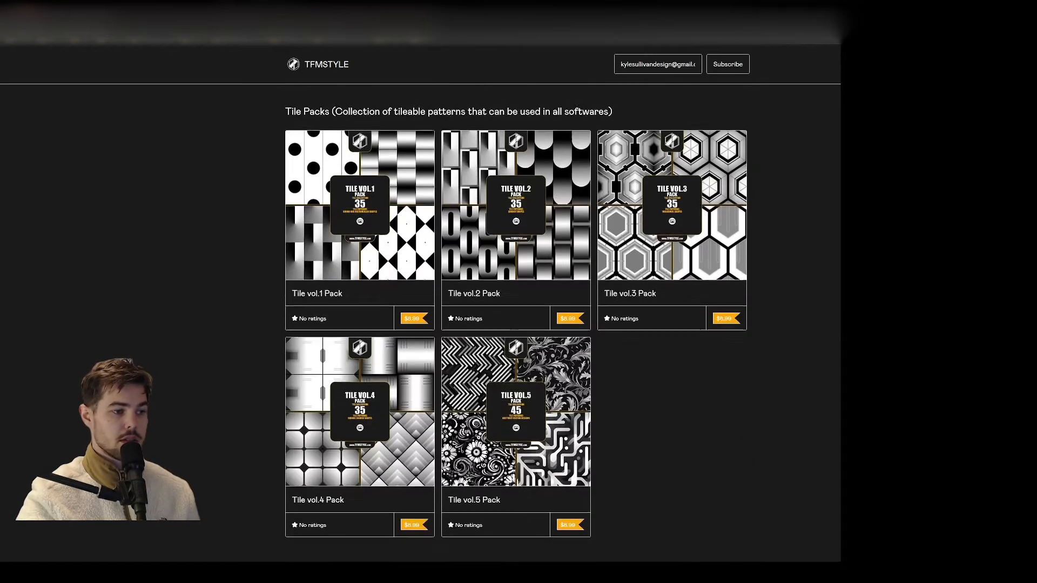
scroll(746, 215, down, 3)
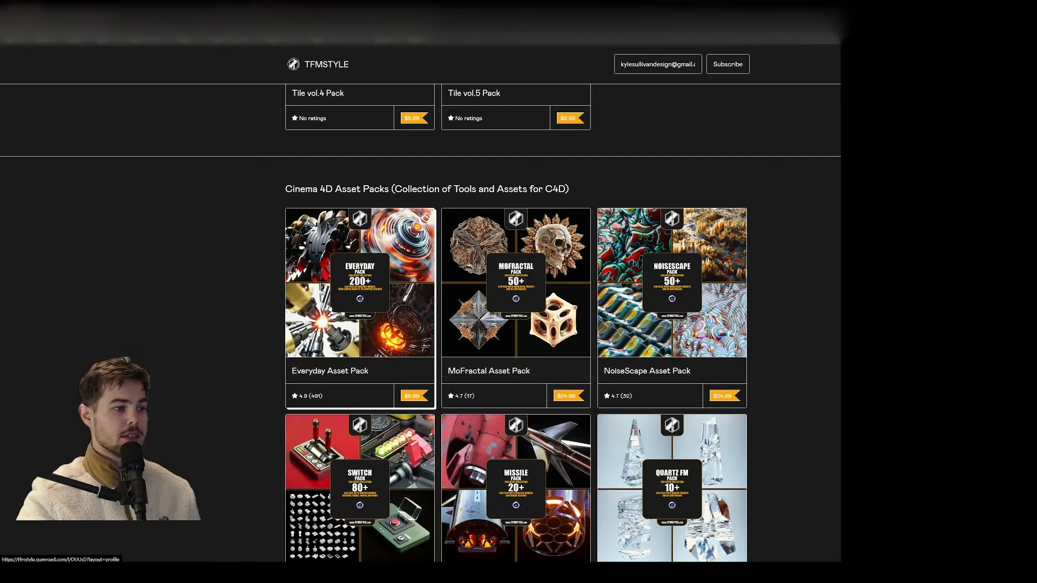
click(359, 308)
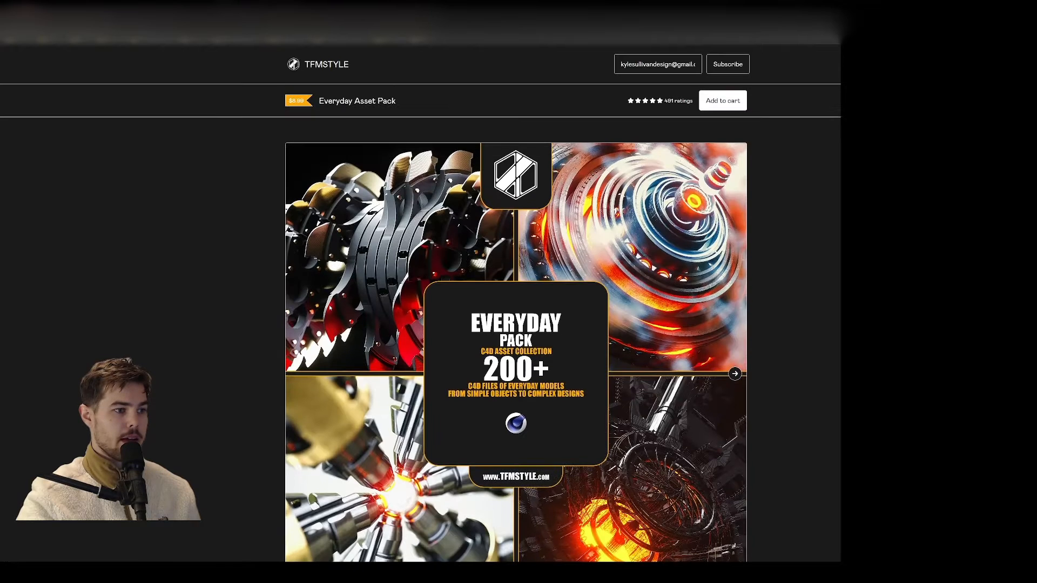
Step: Open the Everyday Project Library from the pack's product overview and browse its flower projects around Blooming Red v2
scroll(329, 305, down, 5)
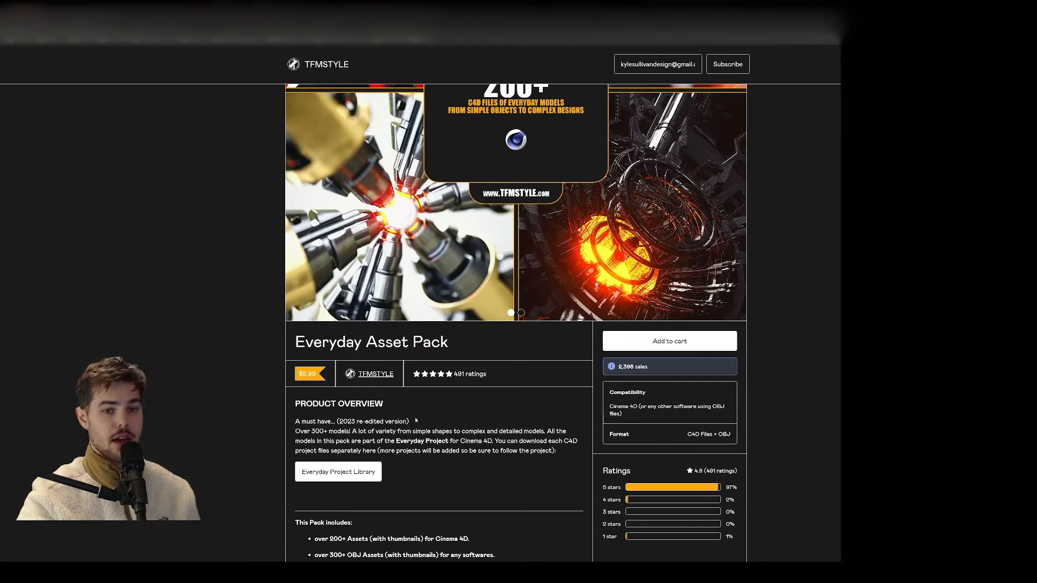
click(340, 470)
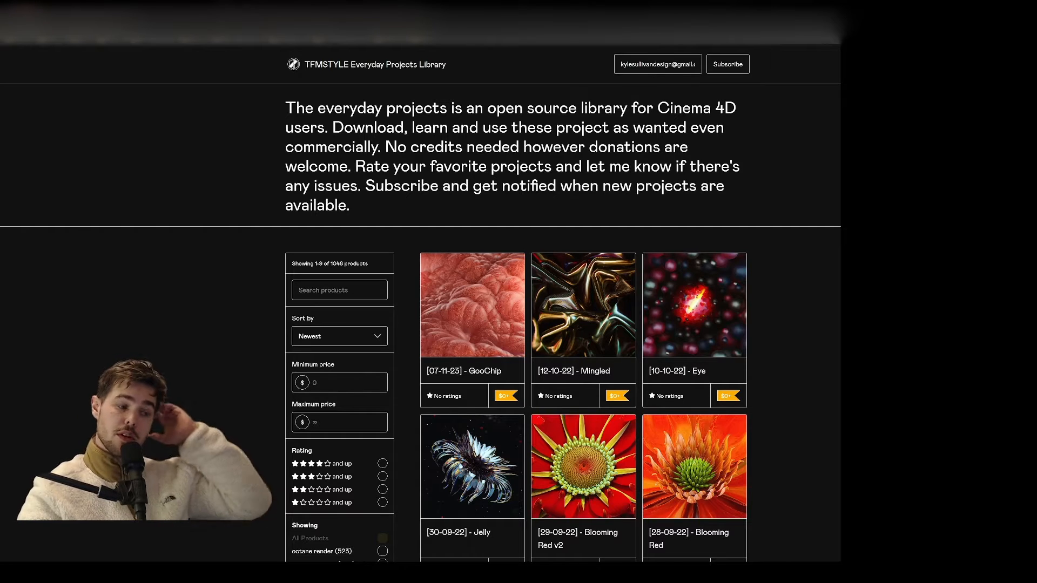
scroll(796, 328, down, 3)
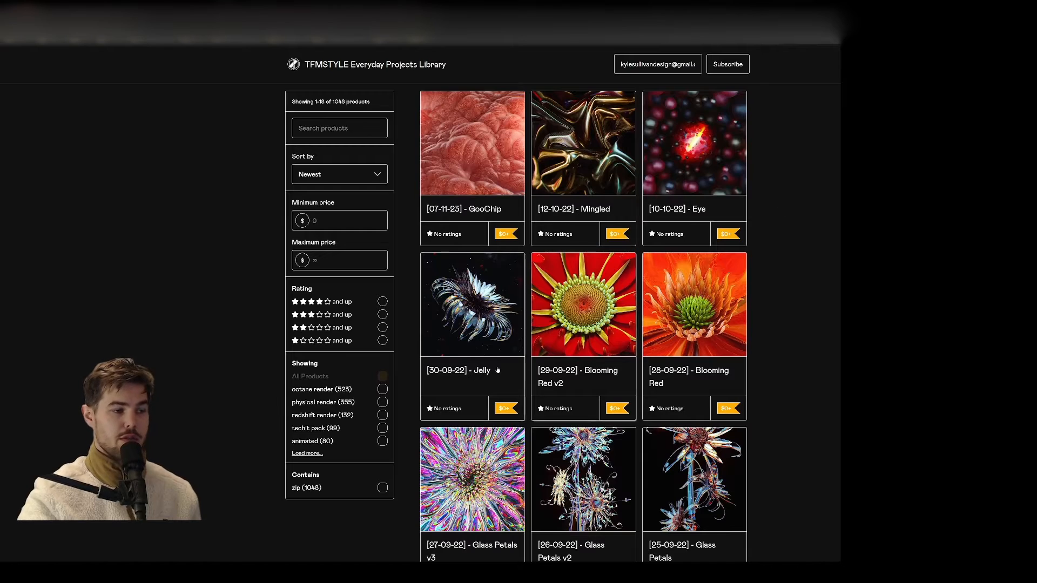
scroll(633, 262, down, 2)
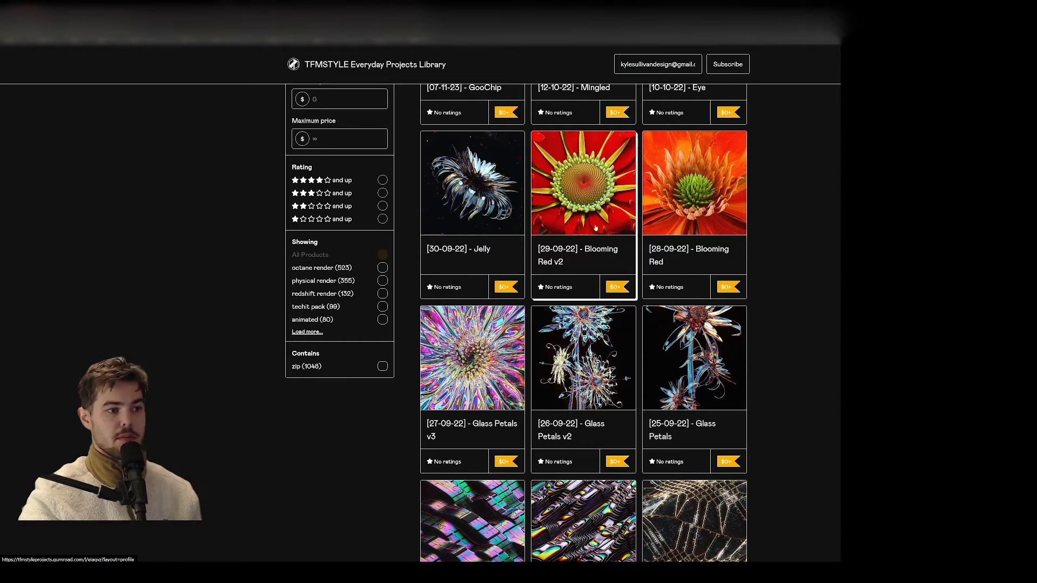
scroll(543, 197, up, 1)
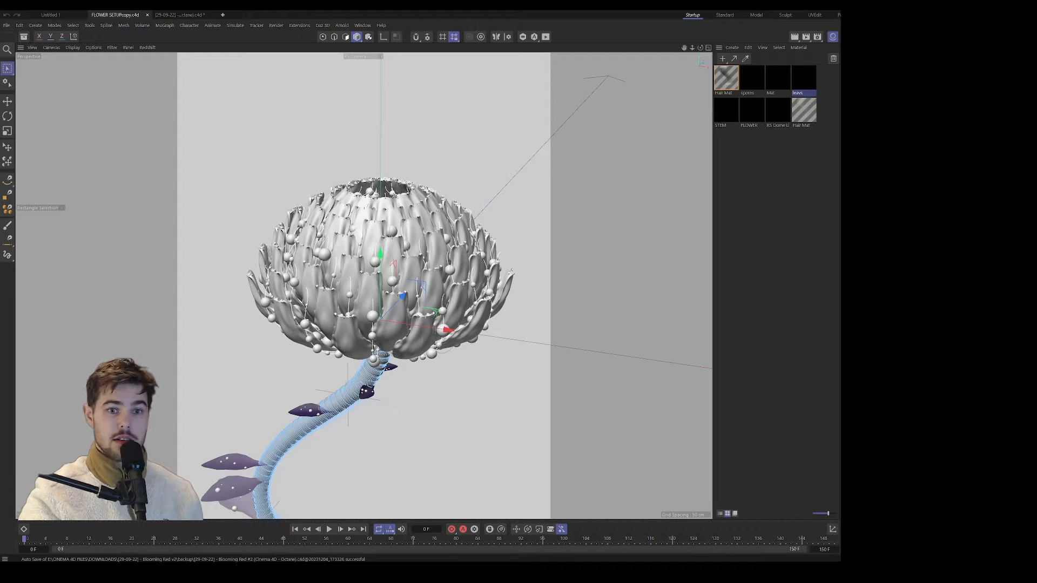
Step: In Cinema 4D, deselect everything, go to frame 12 of the flower animation and disable the stem's Hair object
key(ctrl+shift+a)
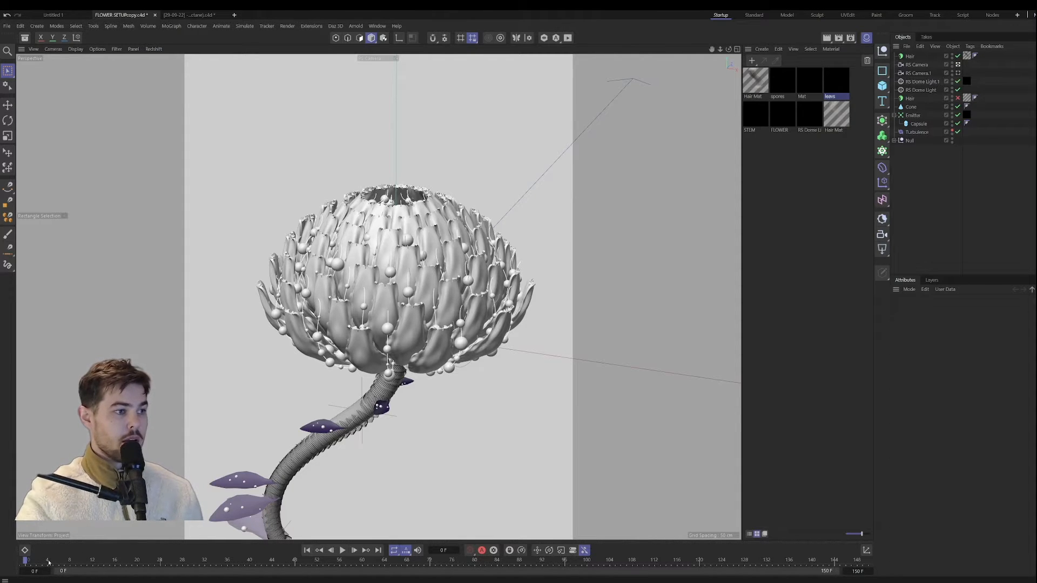
drag(73, 564, 79, 563)
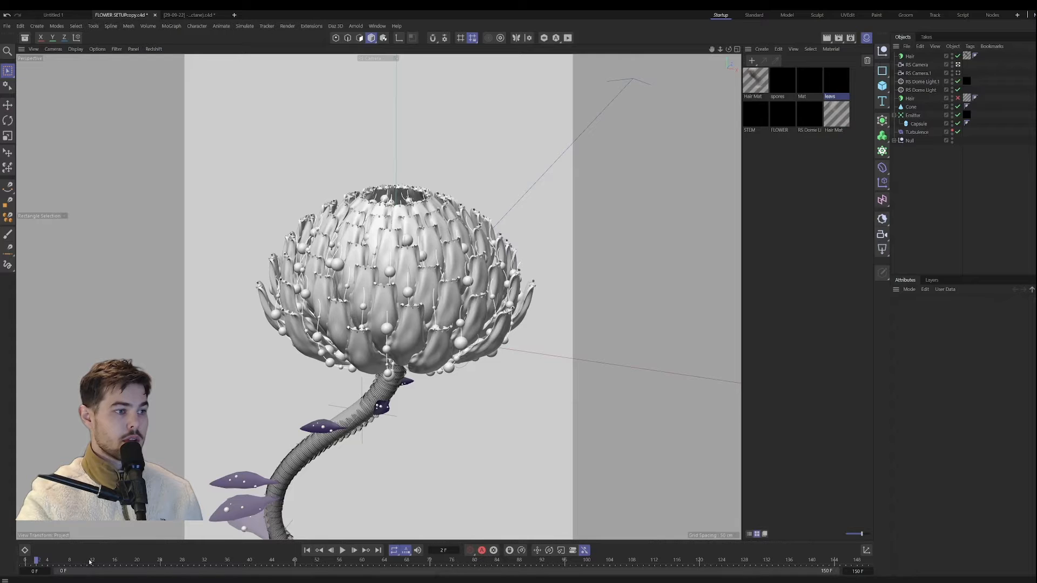
click(92, 561)
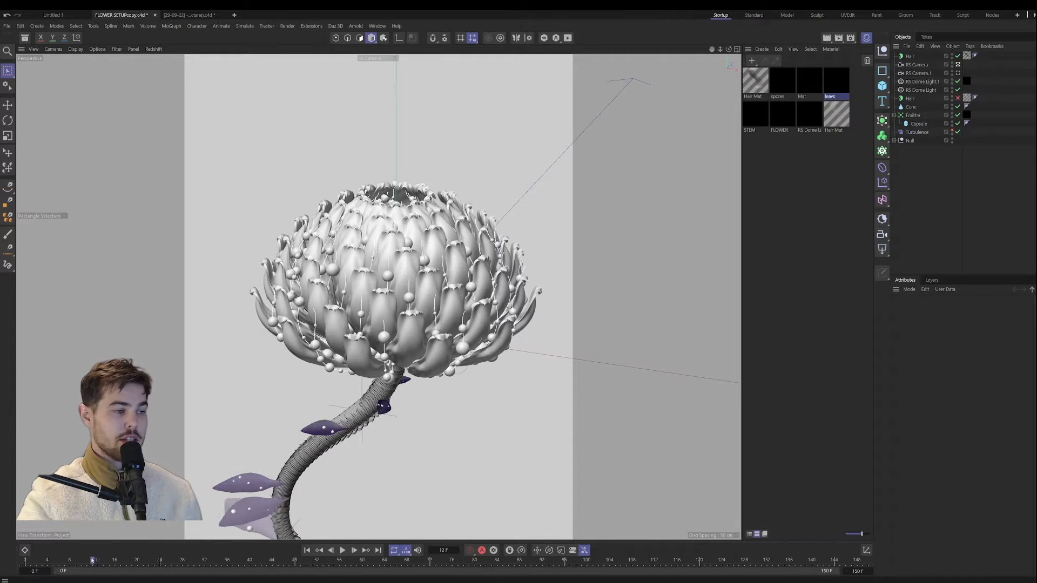
click(911, 56)
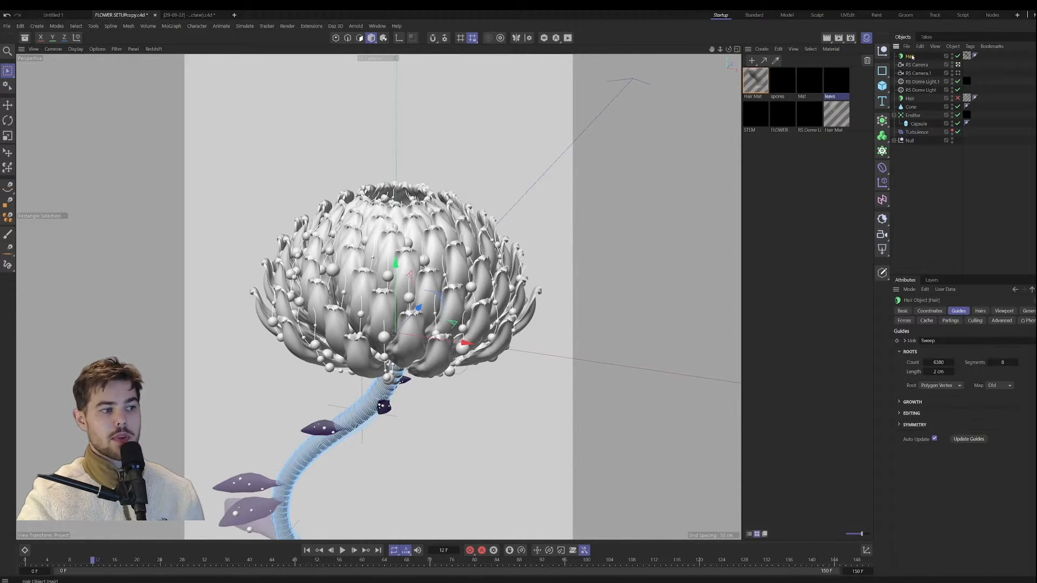
click(957, 56)
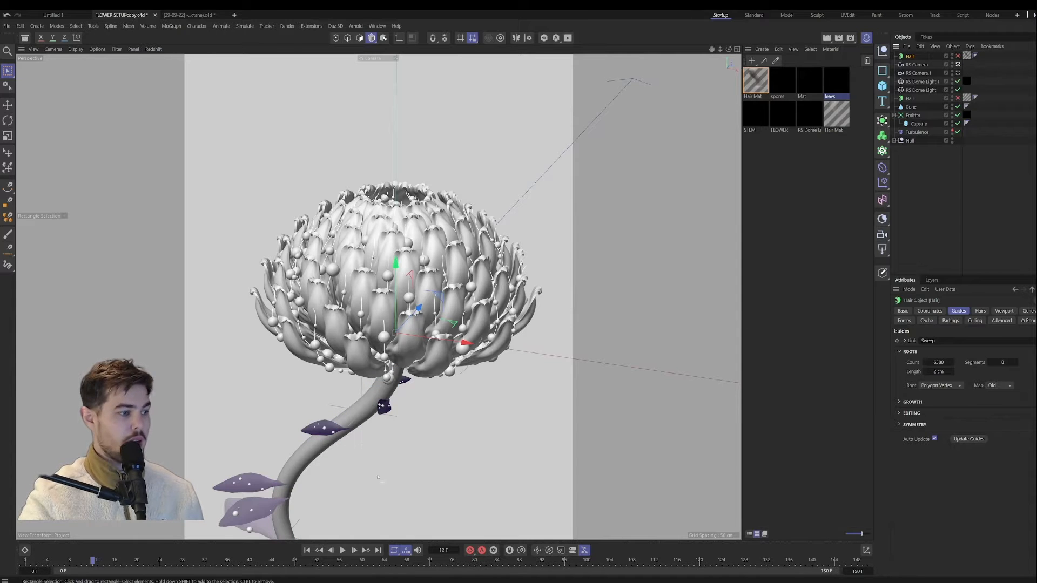
Step: Scrub back and forth through the flower's opening animation and stop at frame 60
drag(118, 565, 402, 557)
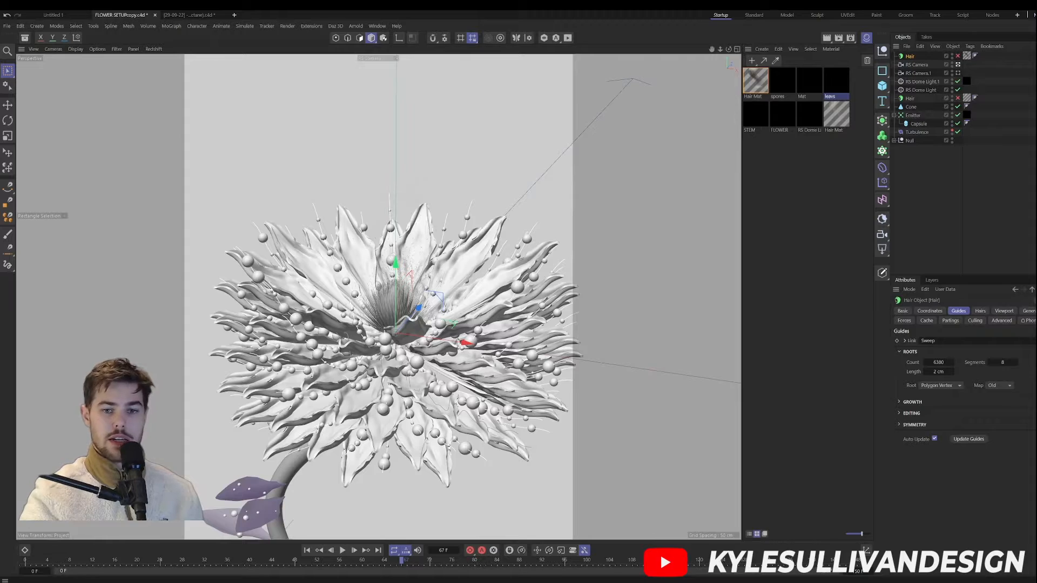
drag(402, 560, 294, 560)
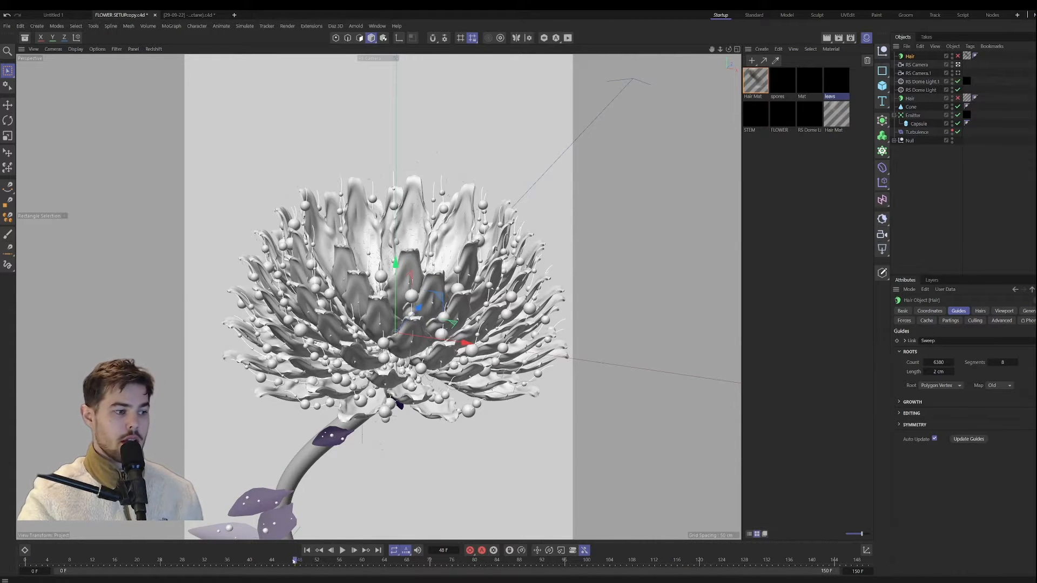
drag(309, 562, 137, 561)
drag(231, 560, 363, 561)
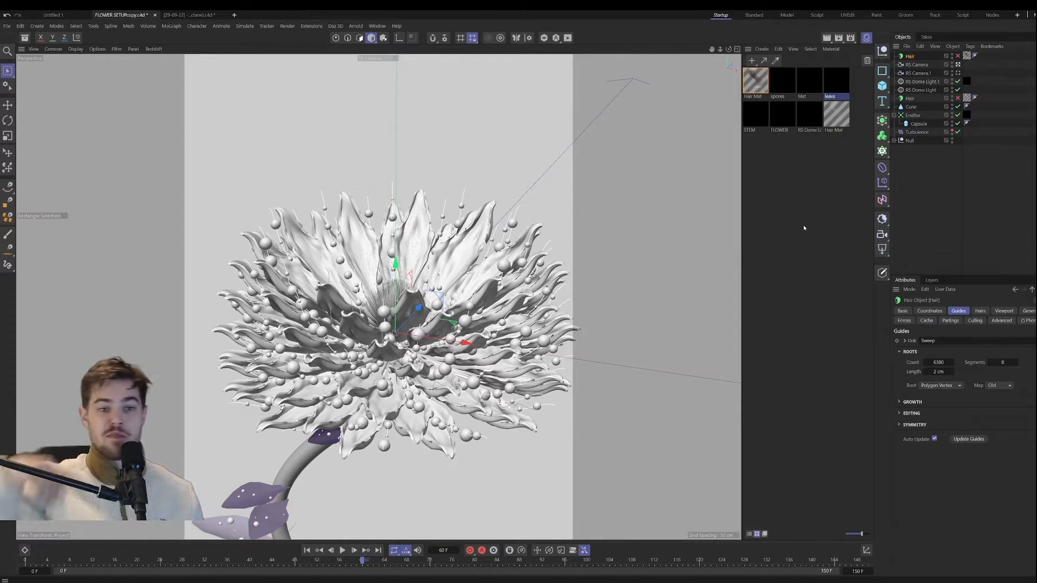
Step: View the flower through RS Camera 1 and the default camera, scrubbing to frame 45, and return to the RS Camera view
click(958, 73)
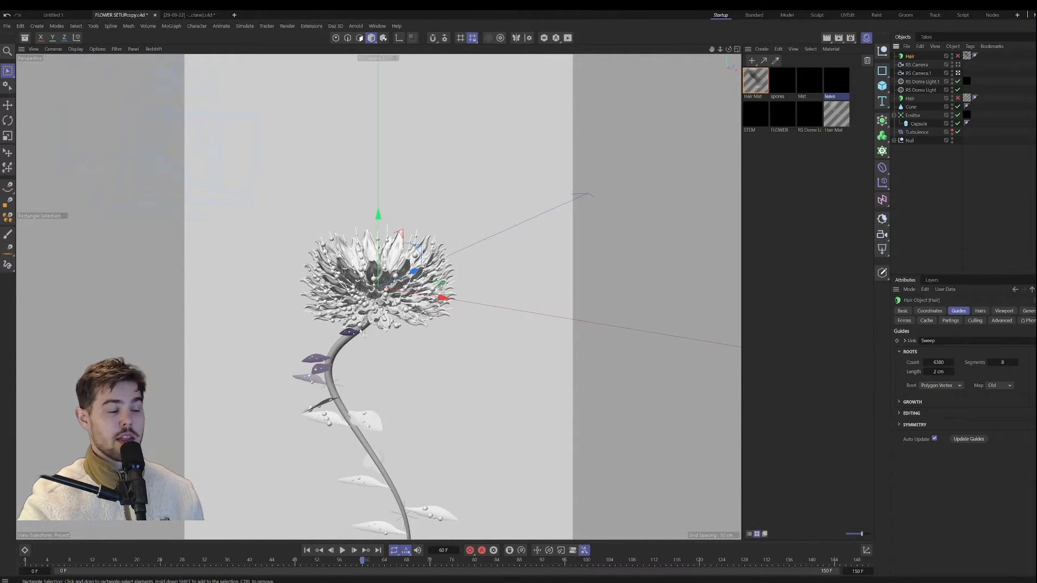
mouse_move(362, 560)
mouse_down()
mouse_move(423, 565)
mouse_move(372, 562)
mouse_up()
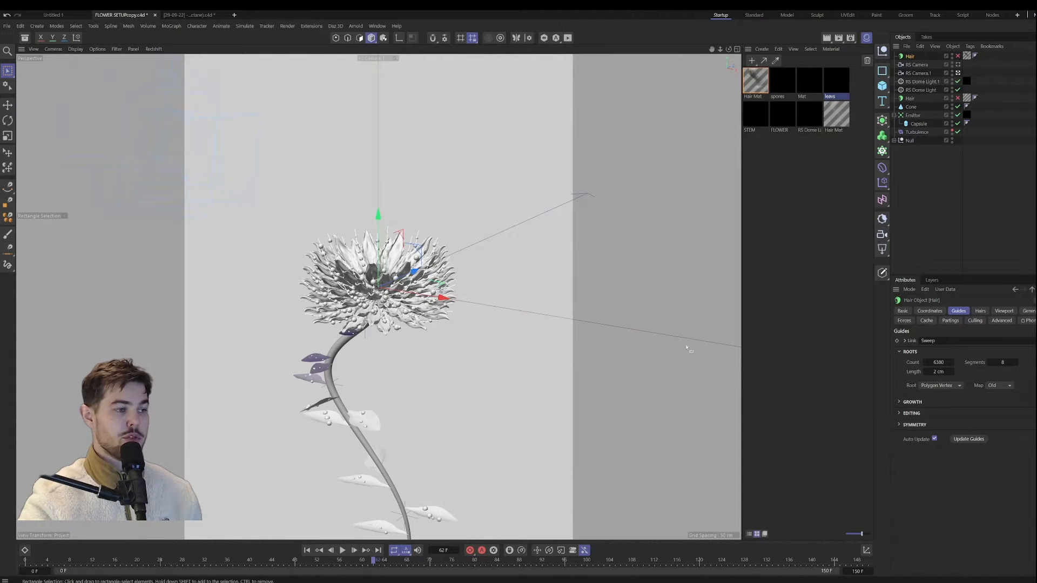
click(958, 73)
alt+drag(489, 359, 496, 337)
drag(375, 563, 277, 562)
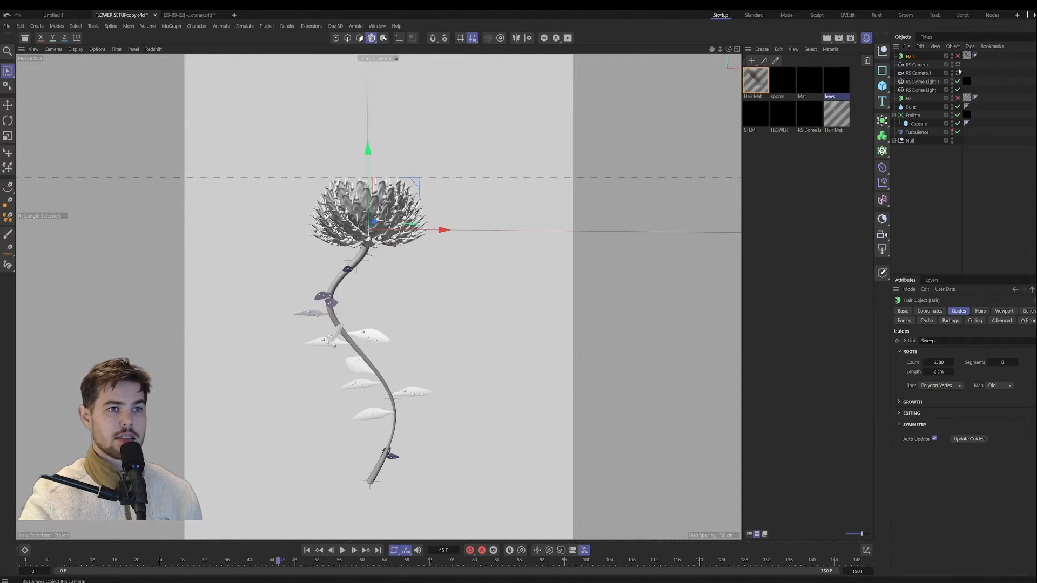
click(958, 71)
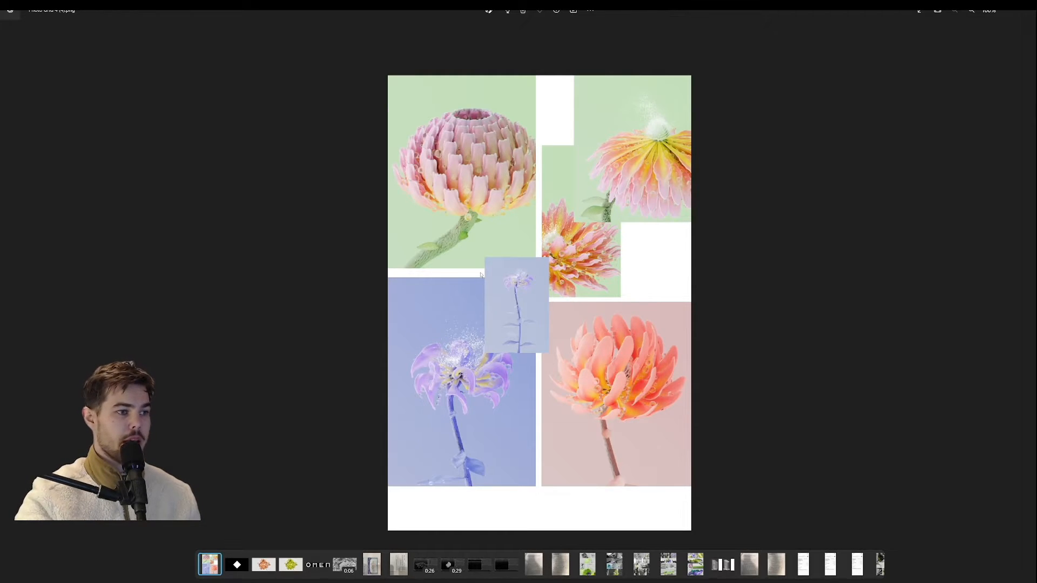
Step: Inspect the flower reference image, switch to the Blooming Red #2 project and examine its flower model up close
scroll(481, 275, up, 3)
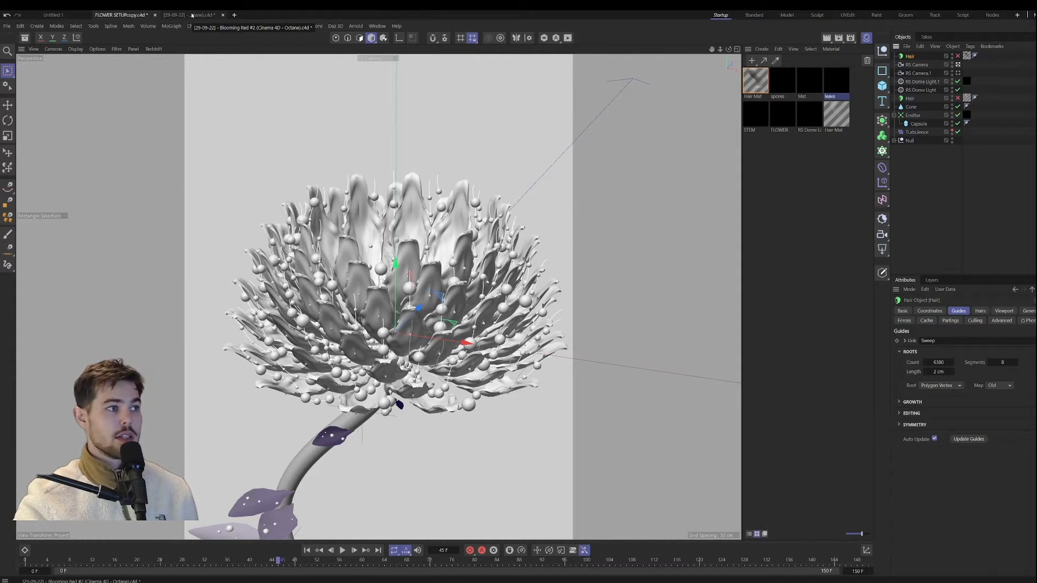
click(192, 15)
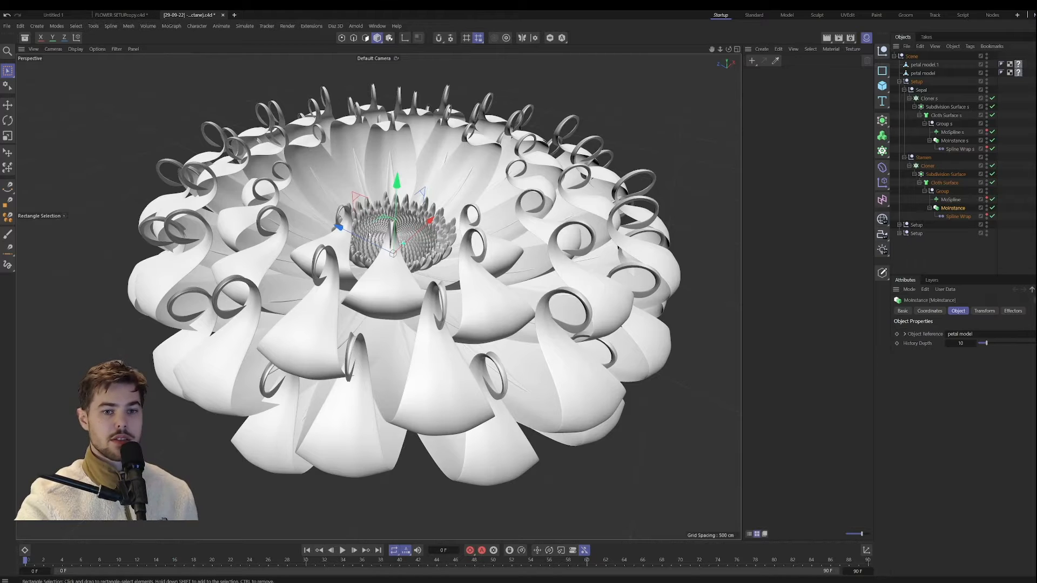
scroll(614, 351, down, 5)
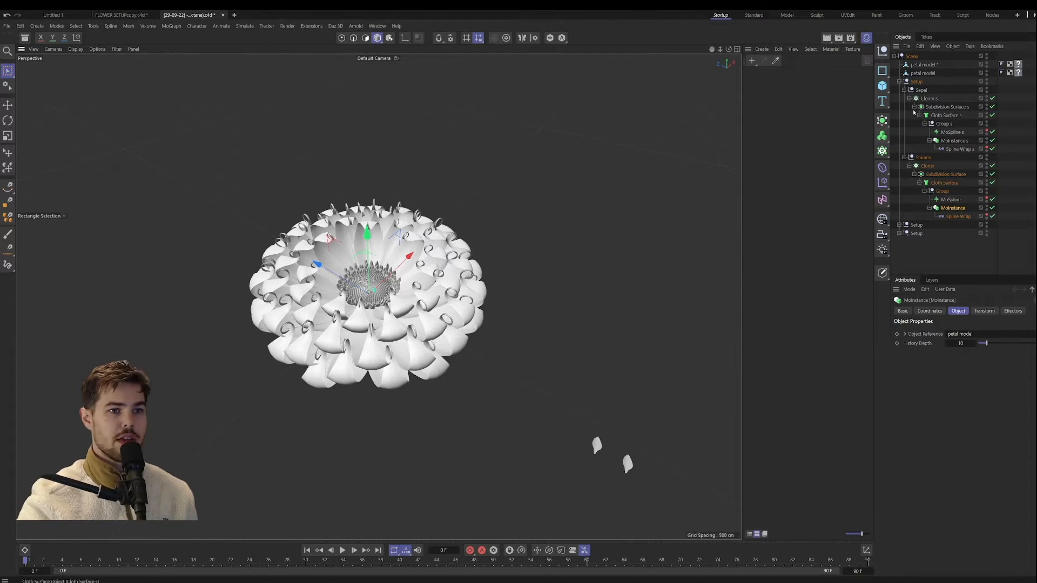
scroll(379, 285, up, 3)
scroll(379, 285, down, 1)
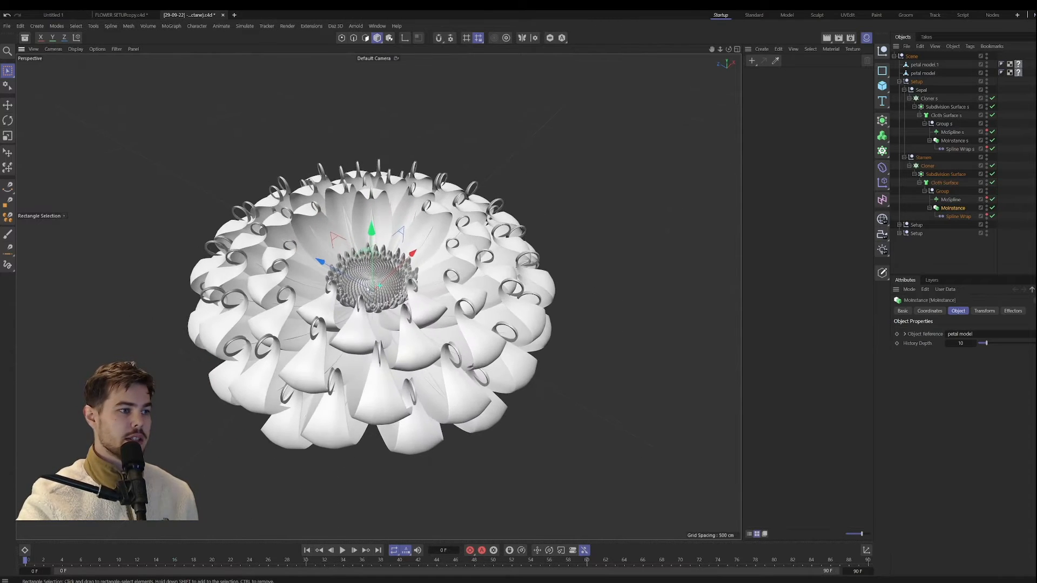
alt+drag(379, 285, 361, 298)
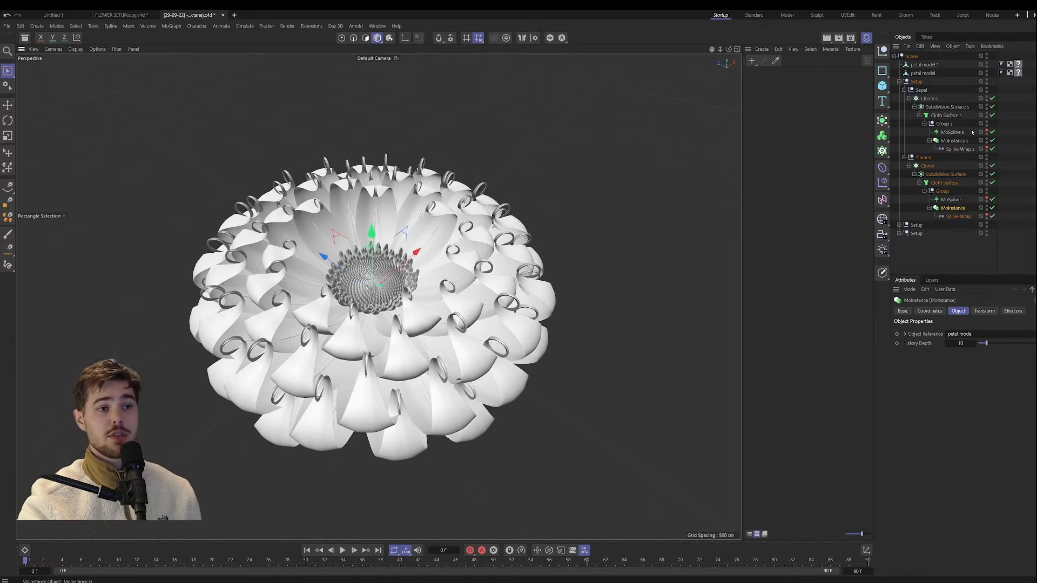
Step: Collapse the first Setup null and select each of the three Setup nulls to examine which flower parts they control
click(900, 82)
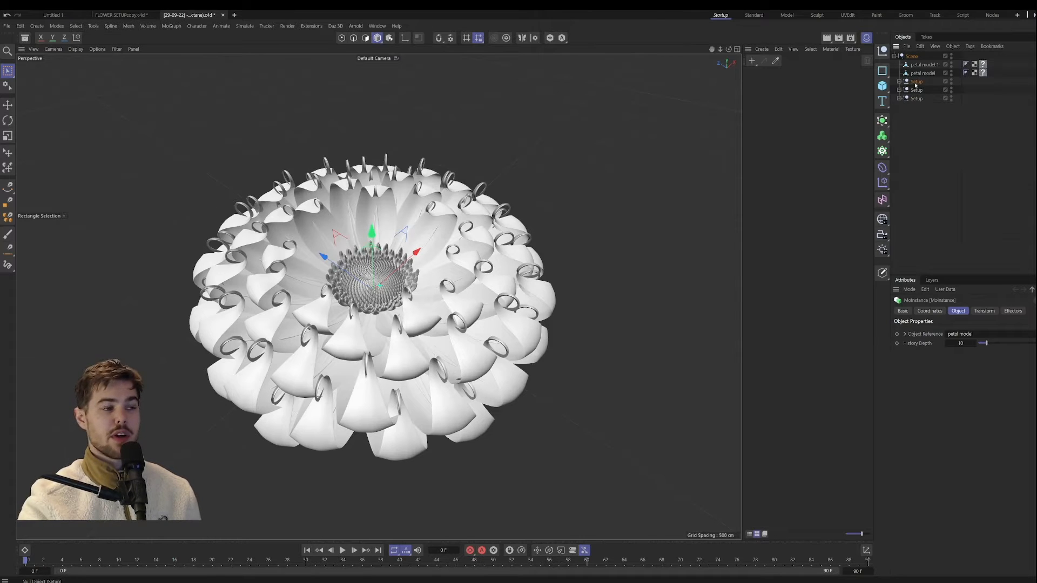
click(916, 98)
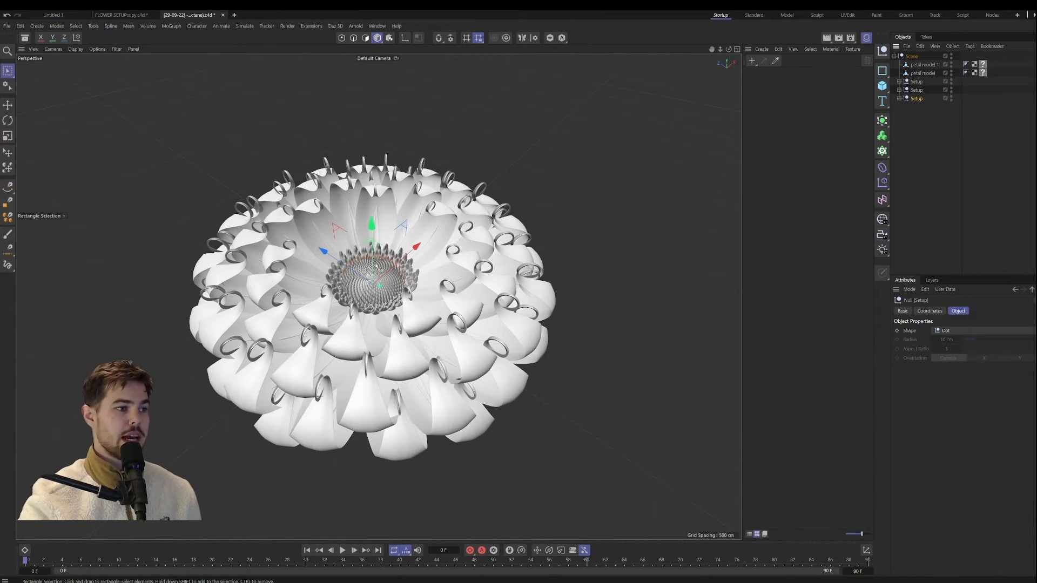
scroll(403, 251, up, 10)
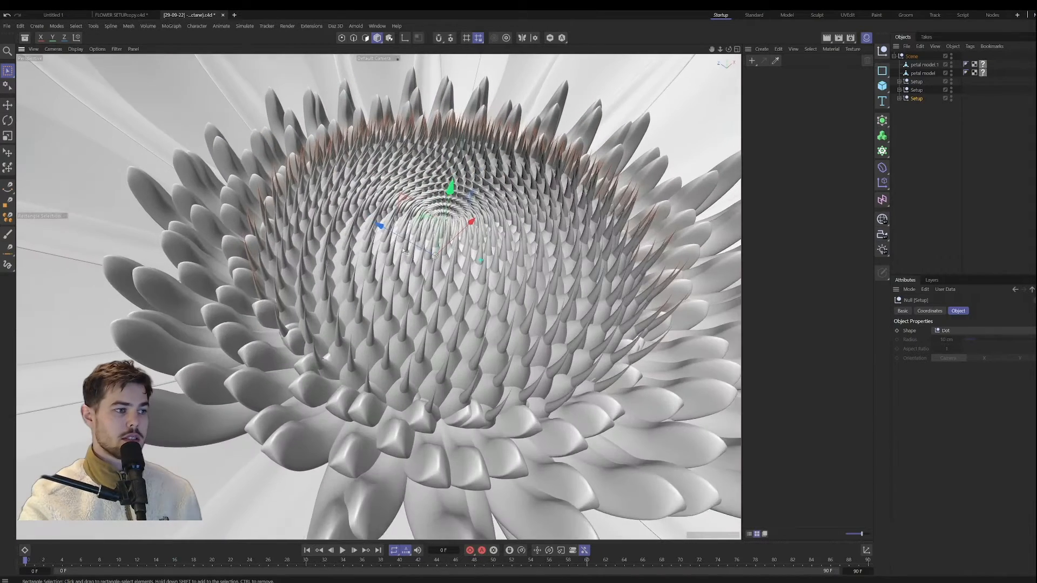
alt+drag(404, 251, 392, 212)
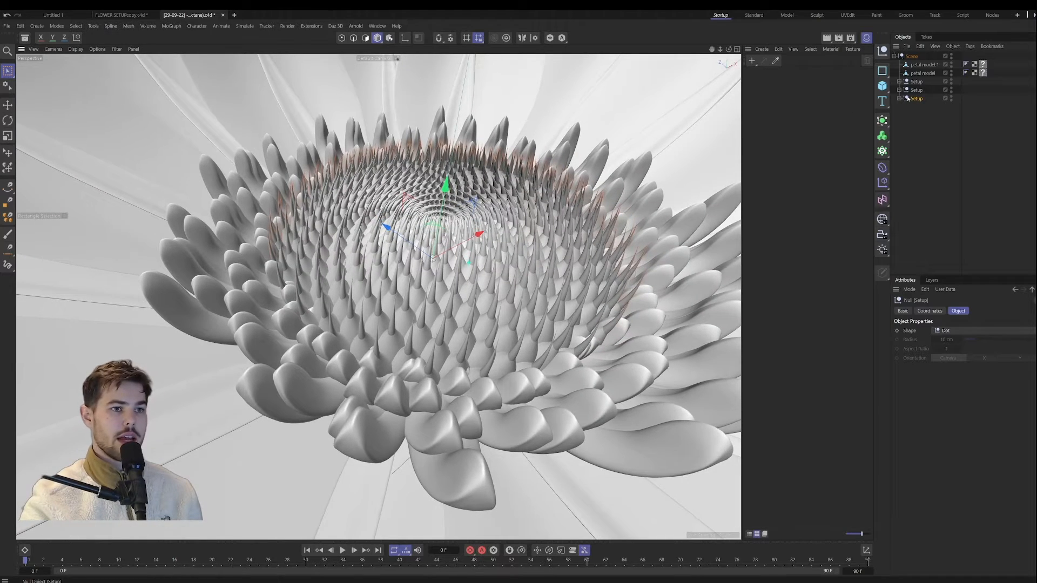
click(916, 90)
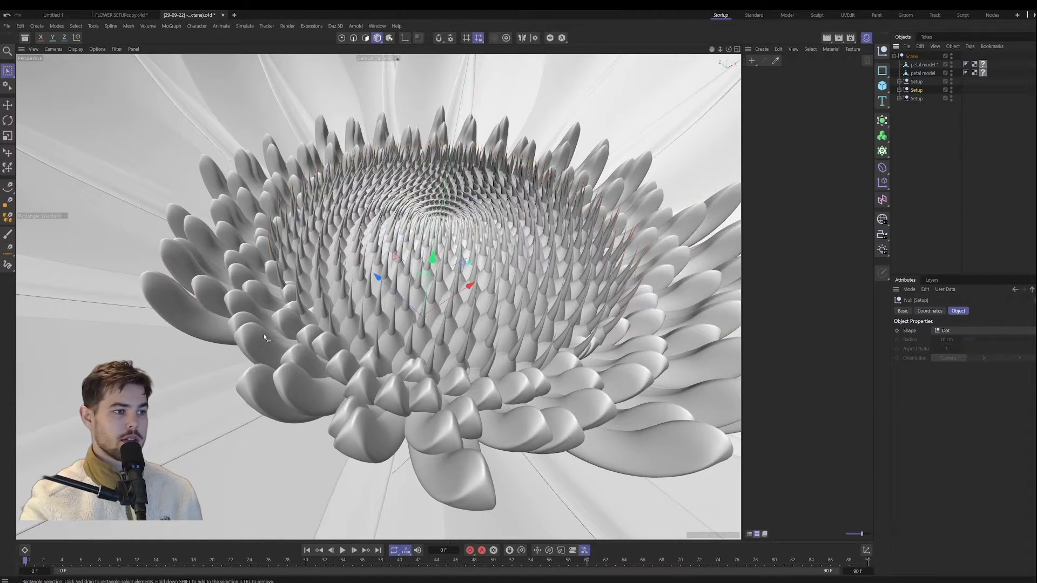
key(o)
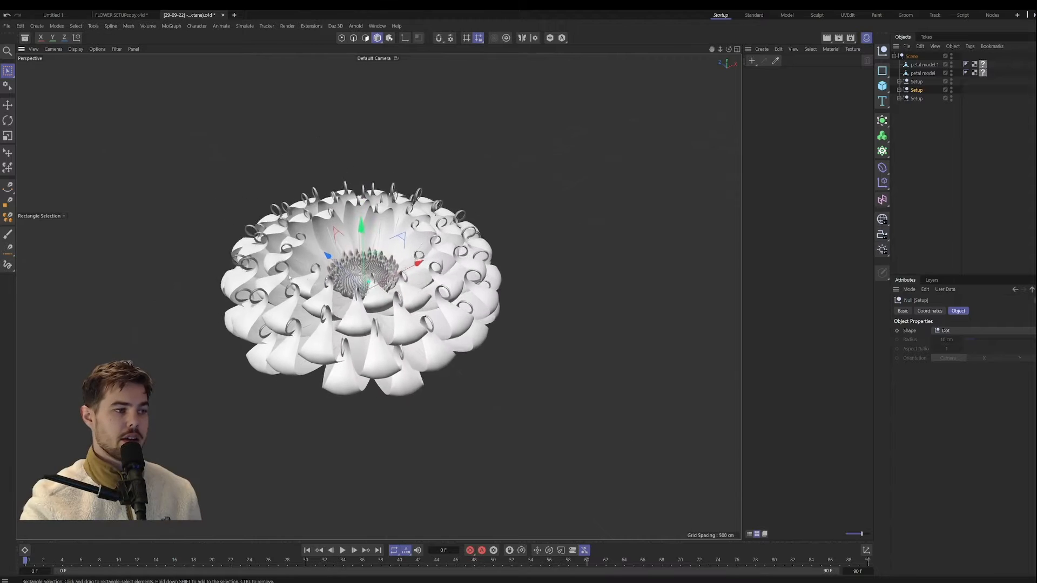
click(917, 81)
key(o)
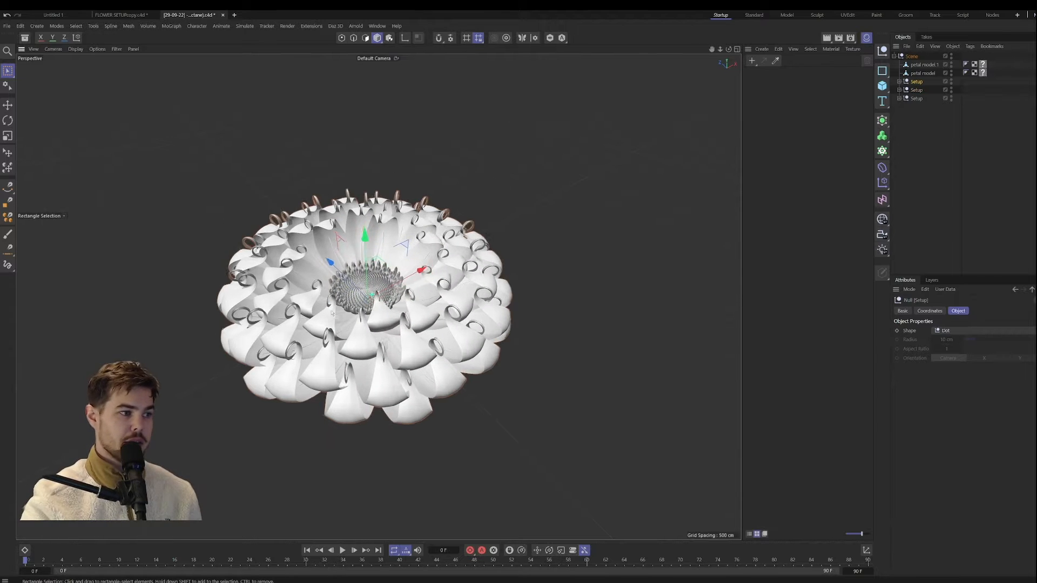
Step: Expand the first Setup null, collapse the Sepal and Stamen groups inside it, and select its Sepal null
click(898, 82)
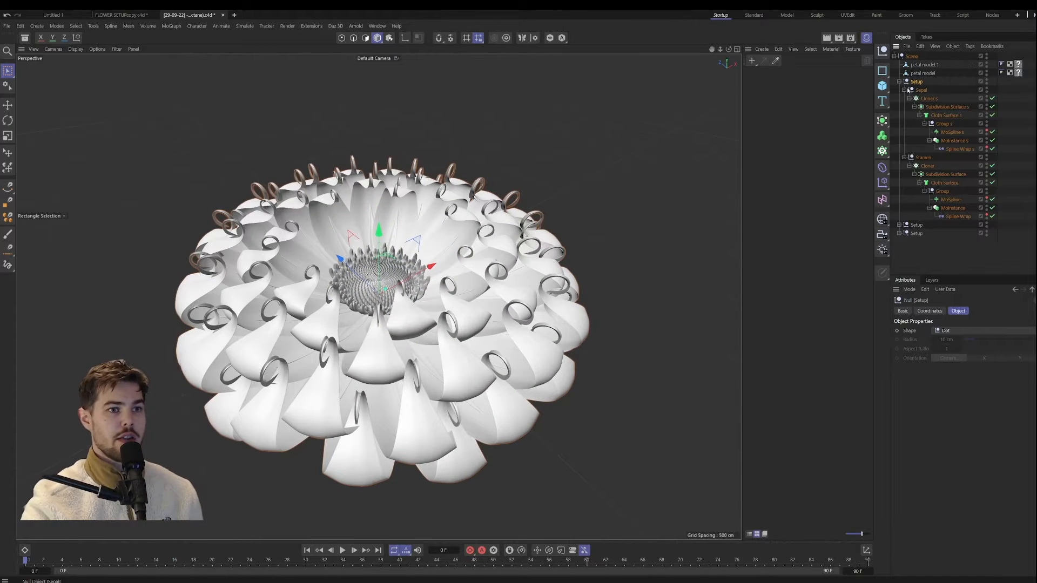
click(904, 90)
click(903, 98)
click(926, 139)
click(920, 90)
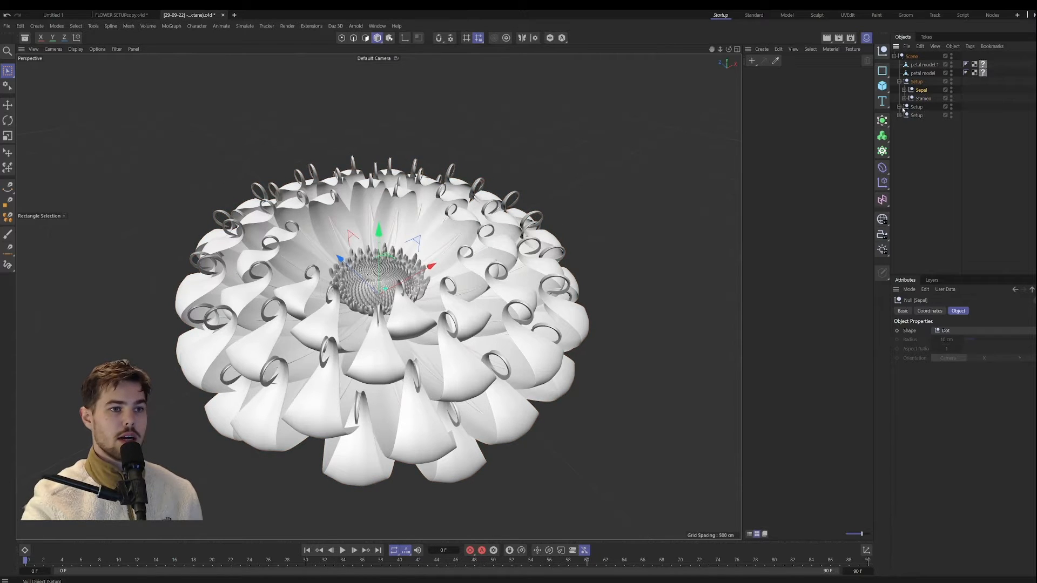
Step: Expand the second and third Setup nulls and collapse the Sepal and Stamen groups inside them
click(899, 107)
click(904, 116)
click(904, 123)
click(899, 133)
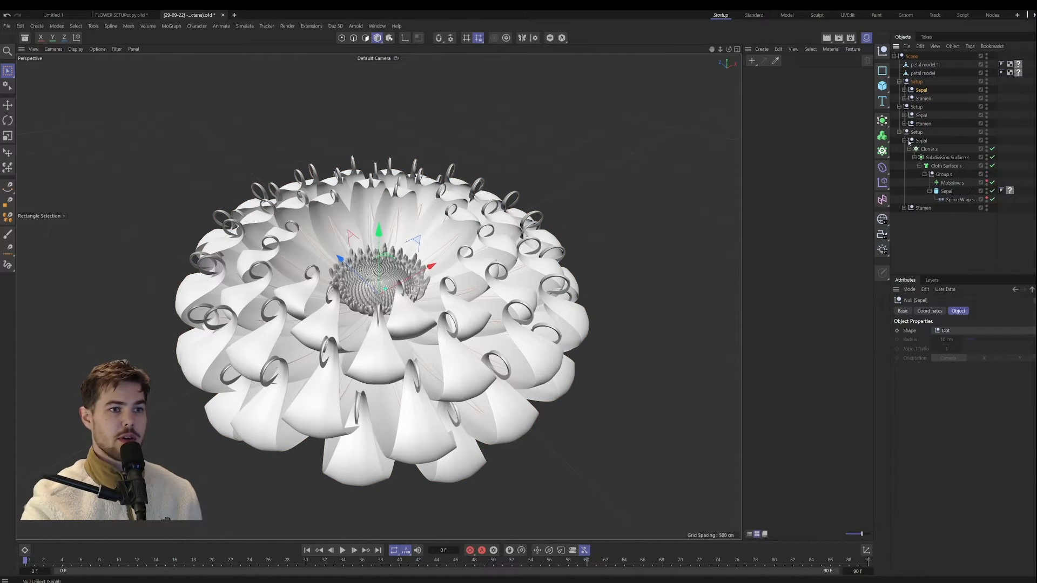
click(904, 149)
click(919, 168)
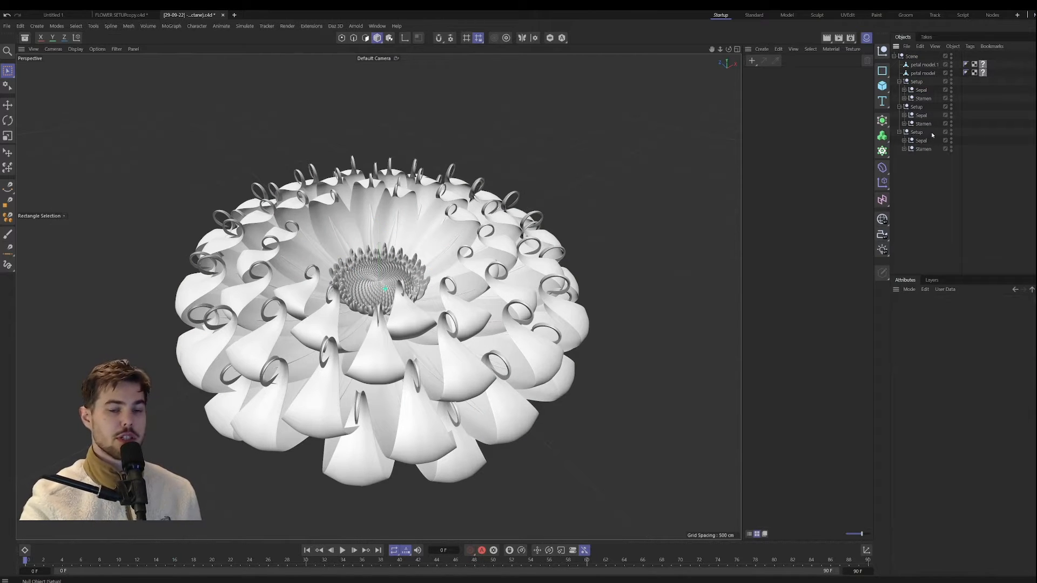
Step: Collapse the second and third Setup nulls and hide both of them in the viewport
click(511, 270)
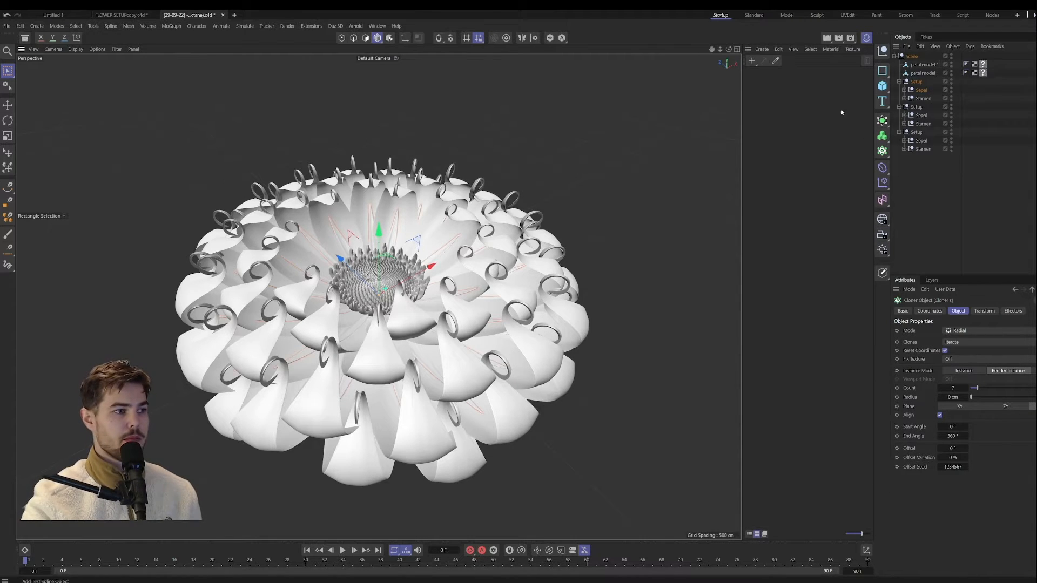
click(899, 107)
click(899, 115)
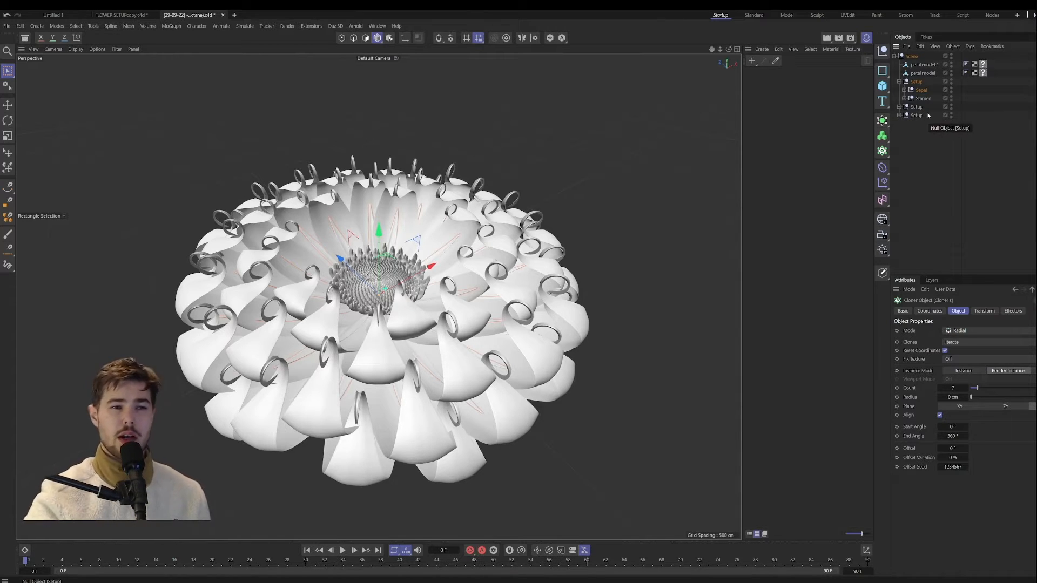
double_click(950, 106)
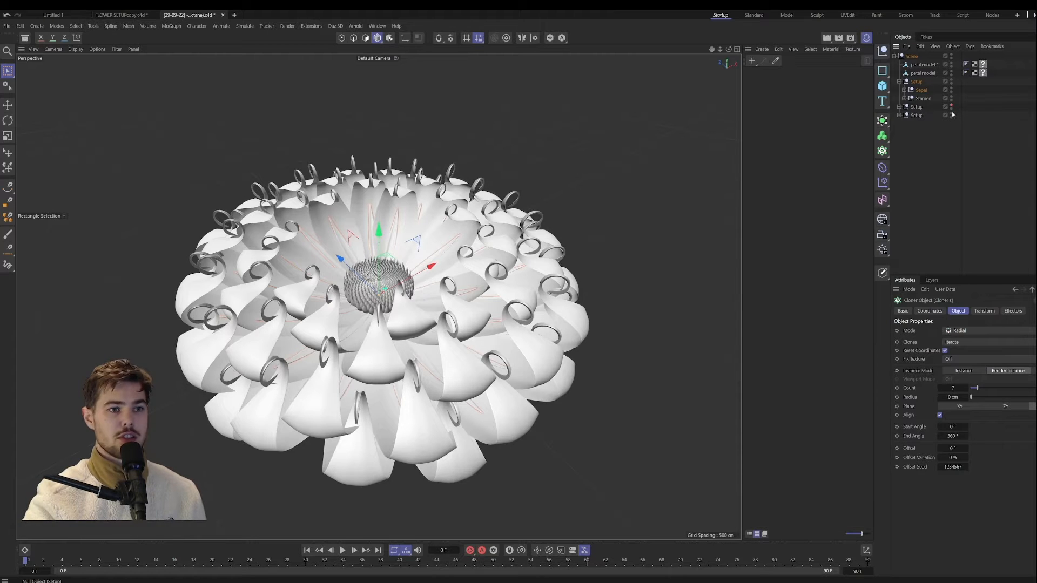
double_click(952, 114)
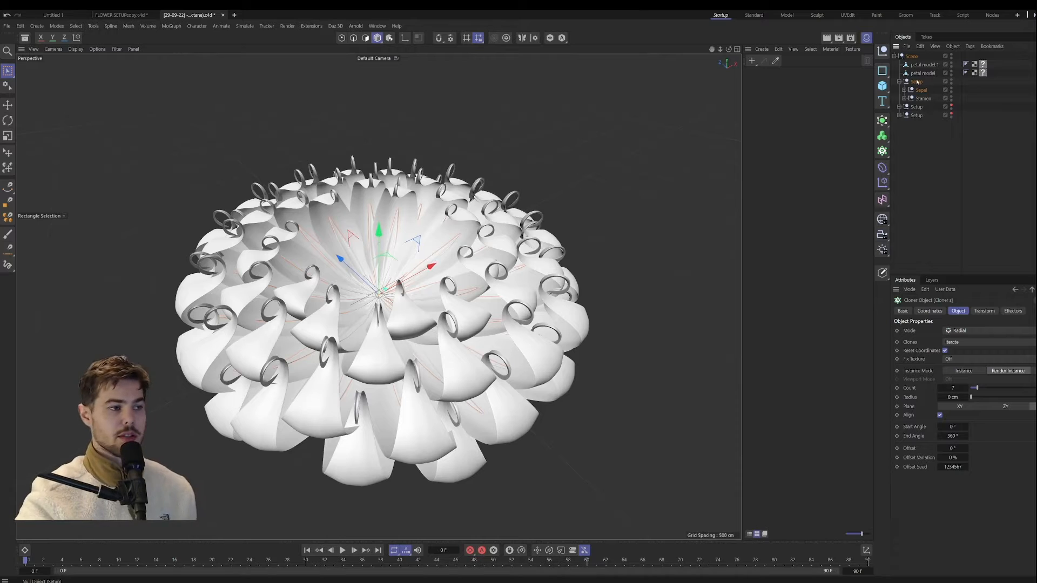
Step: Select the Stamen null and the sepal cloner in the first Setup and examine the sepals at the flower's centre from several angles
click(922, 98)
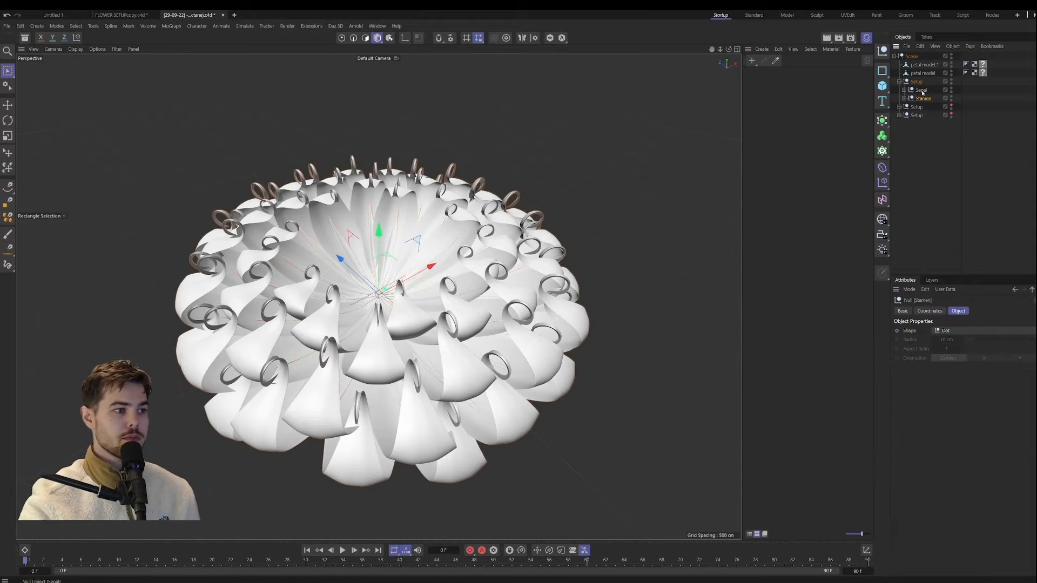
scroll(386, 240, up, 10)
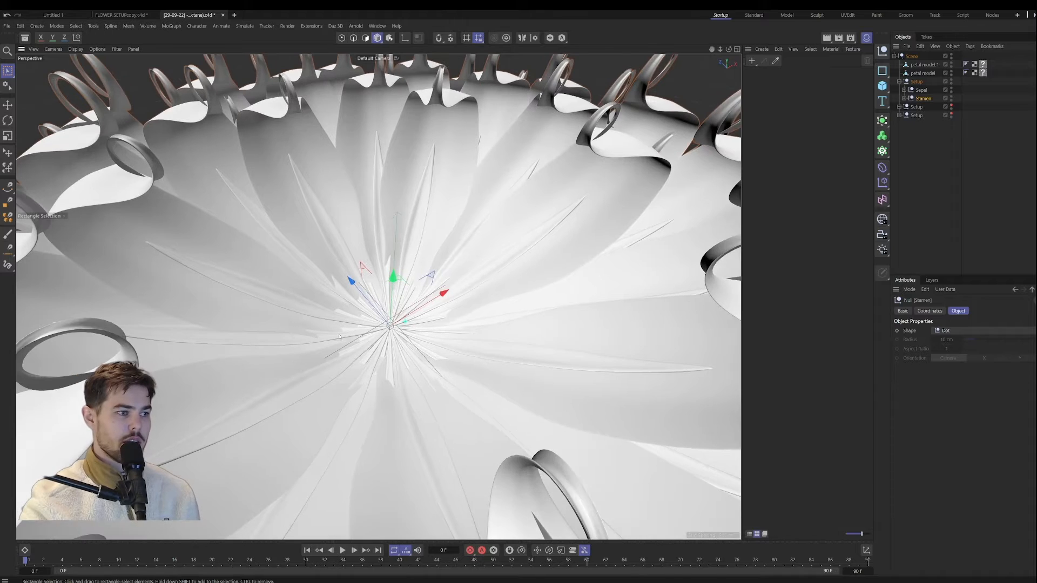
alt+drag(339, 336, 341, 228)
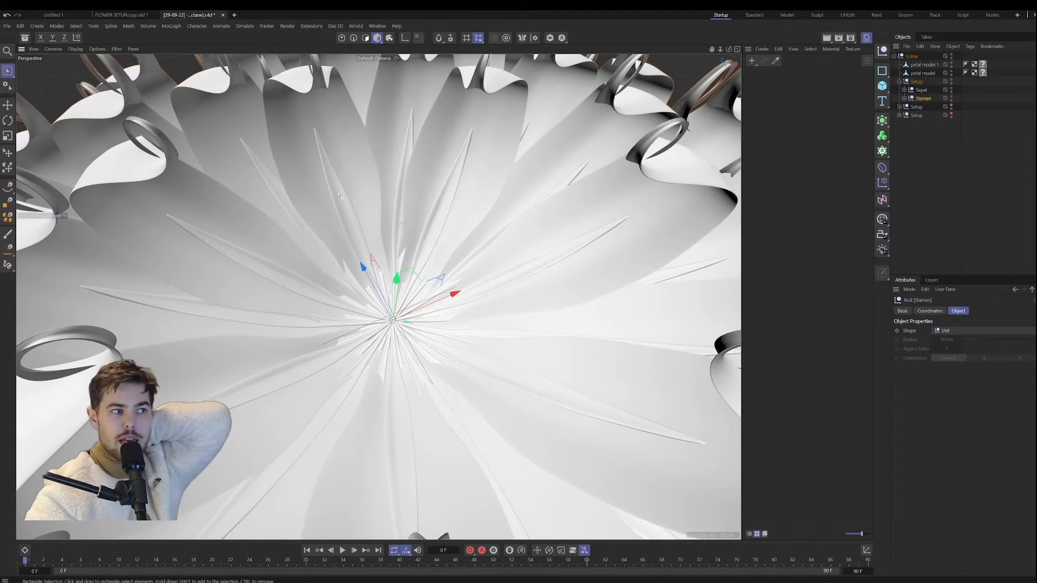
click(321, 199)
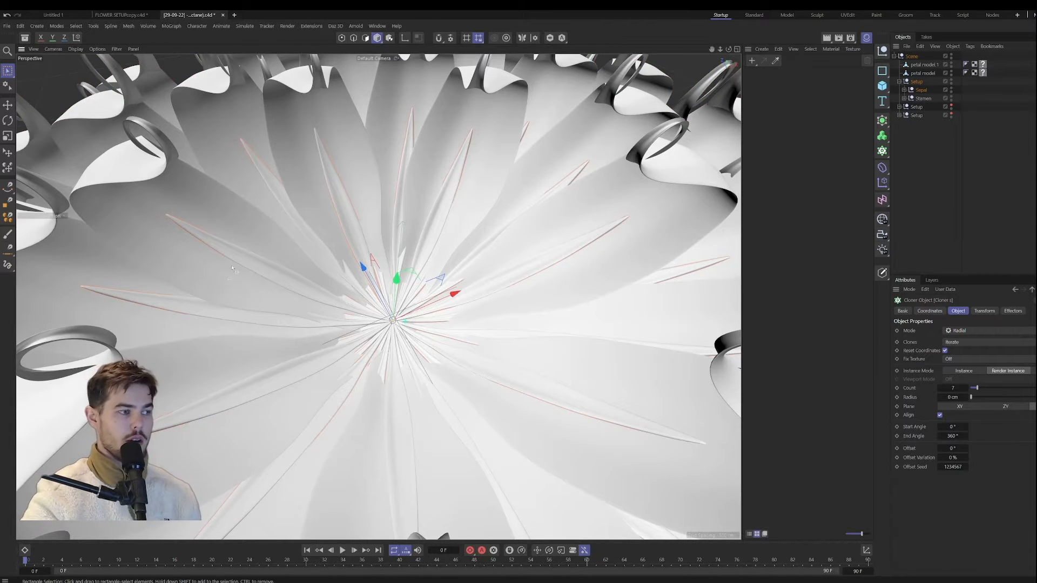
alt+drag(232, 269, 353, 146)
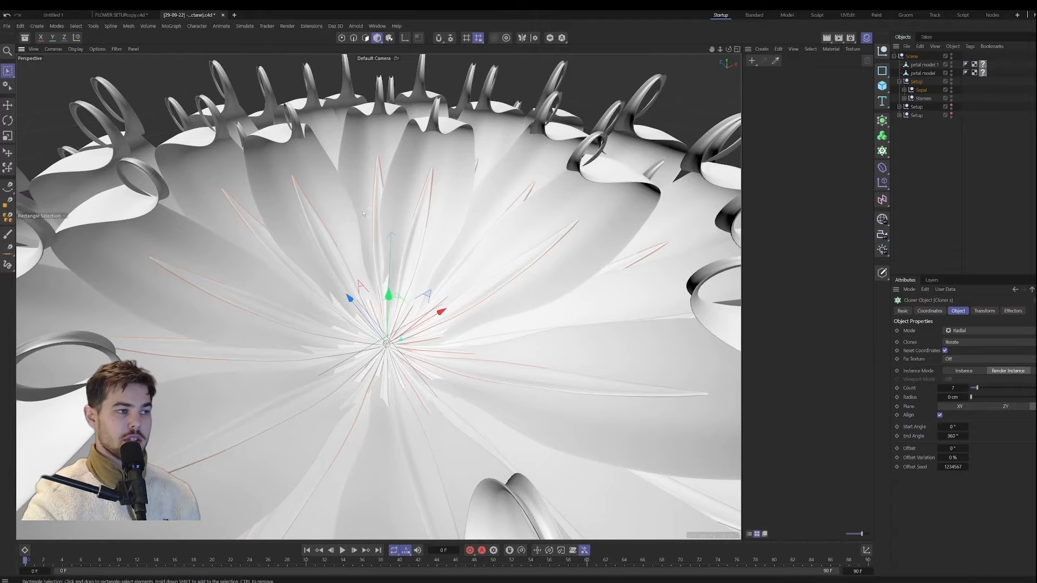
scroll(363, 214, down, 10)
scroll(362, 232, up, 9)
scroll(360, 241, down, 6)
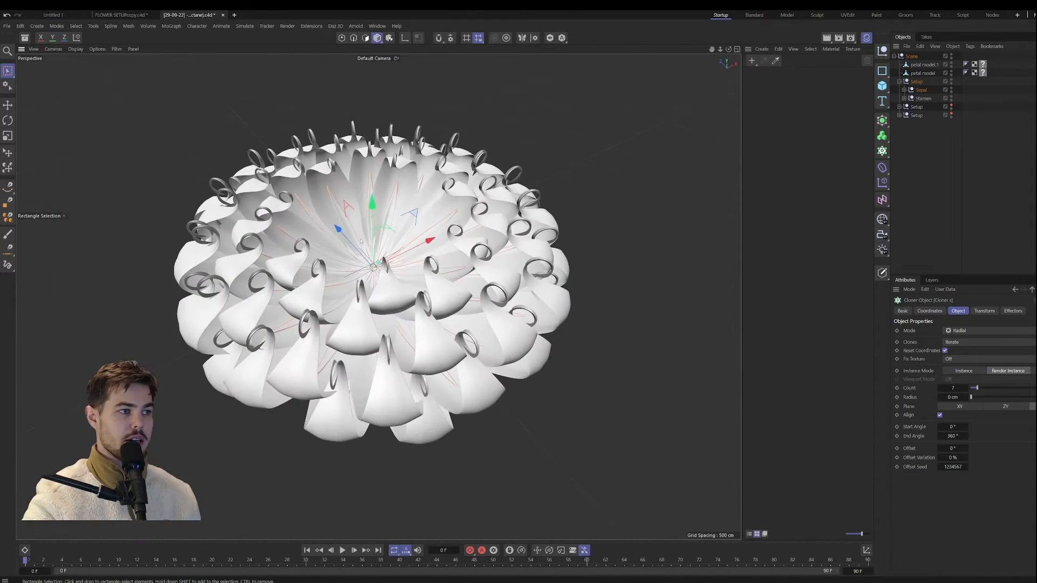
alt+drag(359, 241, 351, 241)
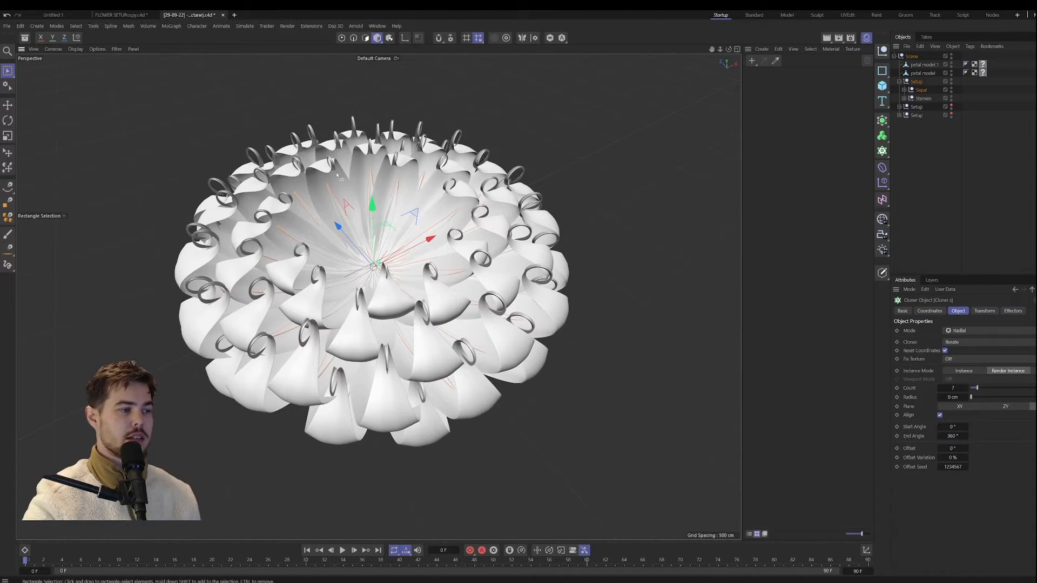
scroll(379, 229, up, 3)
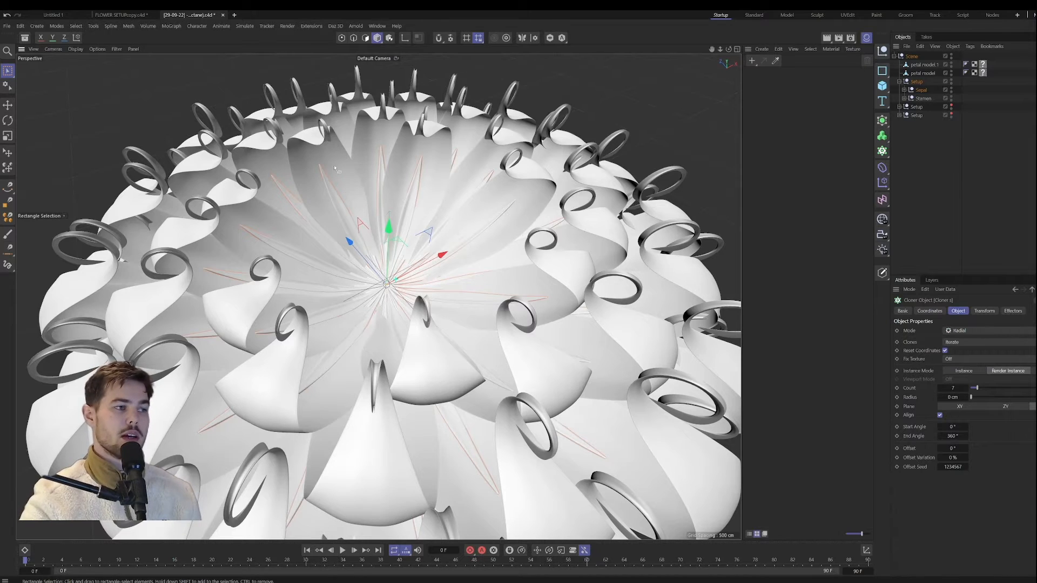
alt+drag(334, 196, 311, 189)
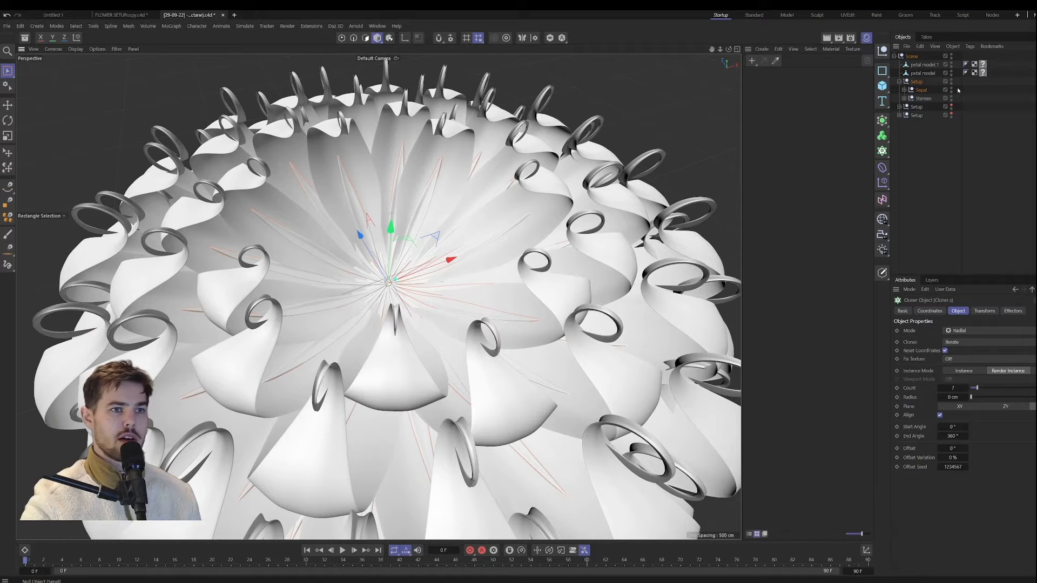
Step: Hide the first Setup's Sepal null and select its Stamen null to view the petals alone
click(923, 98)
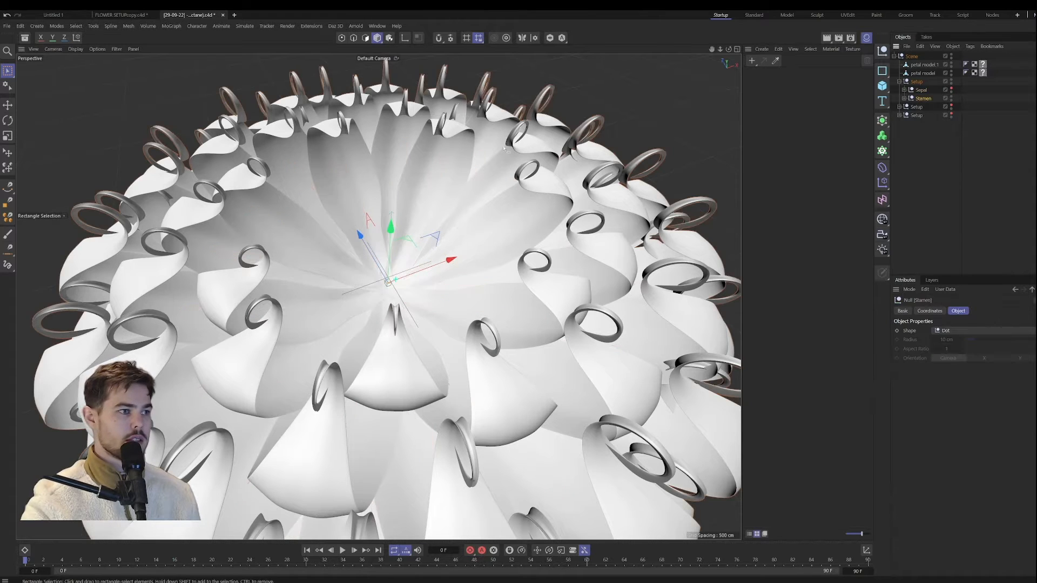
scroll(485, 164, down, 5)
mouse_move(486, 164)
alt+mouse_down()
mouse_move(501, 134)
mouse_move(490, 149)
alt+mouse_up()
scroll(490, 149, up, 3)
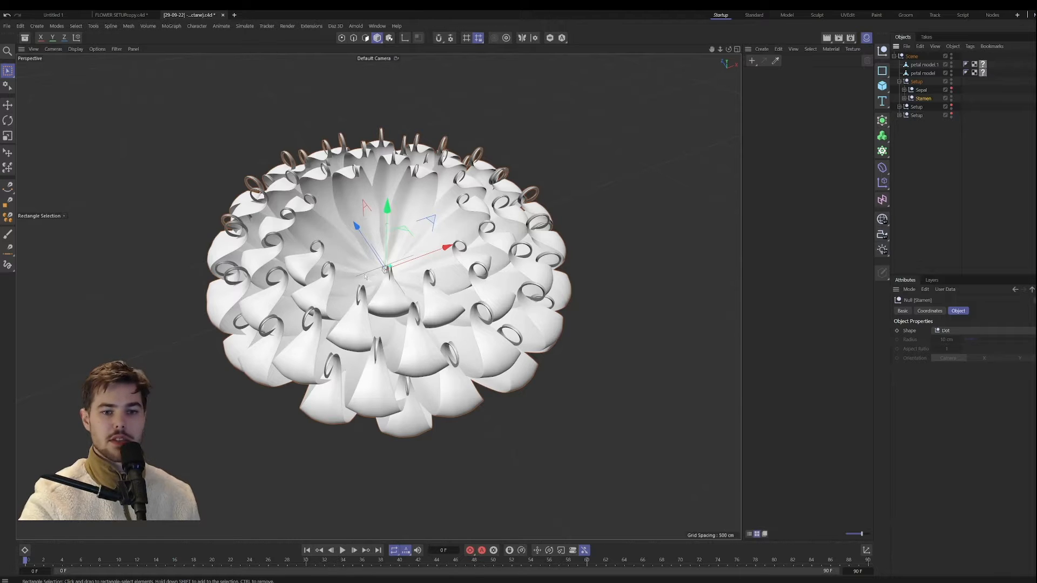
alt+drag(404, 322, 373, 339)
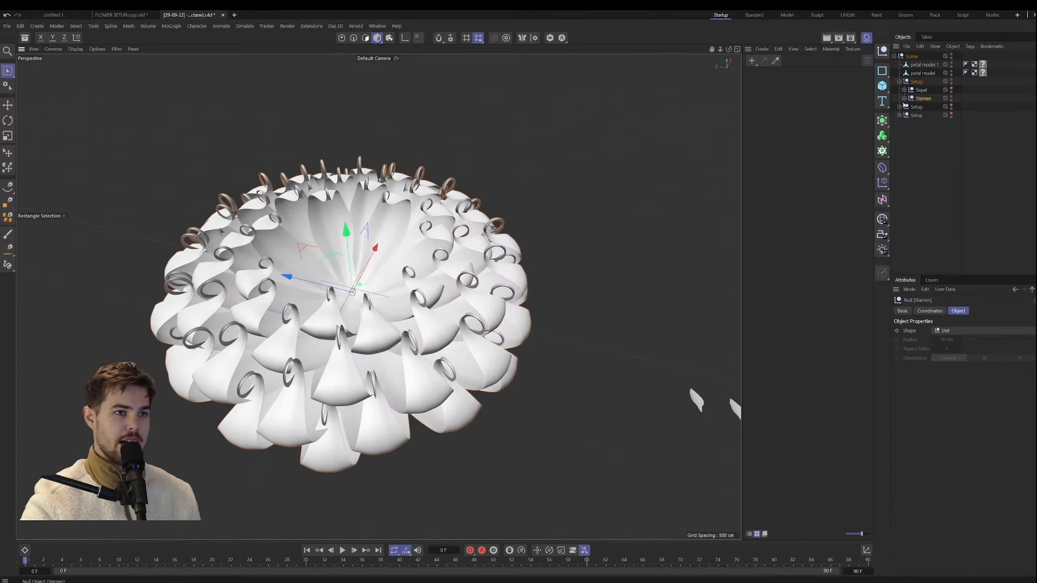
Step: Expand the first Setup's Stamen null and rename it to Petals
click(903, 98)
double_click(924, 98)
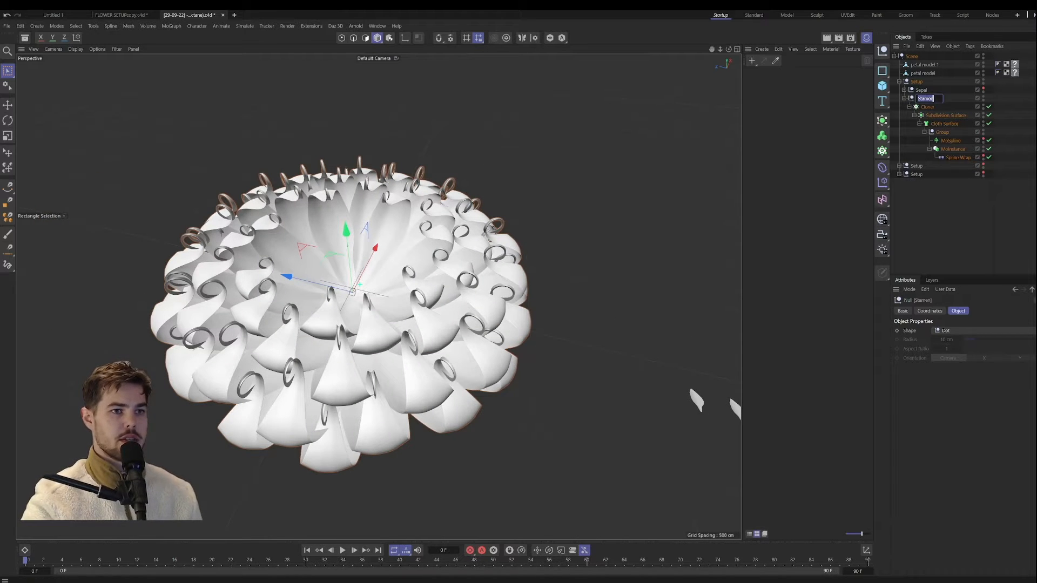
text(Petals)
key(Return)
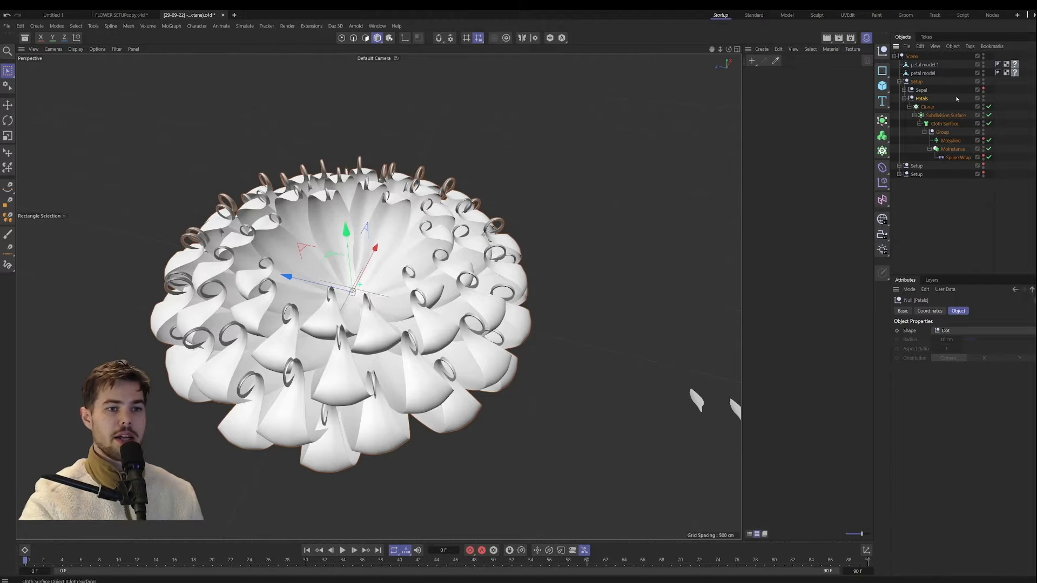
Step: Check the MoInstance's object reference and examine the referenced petal model up close beside the flower
click(955, 150)
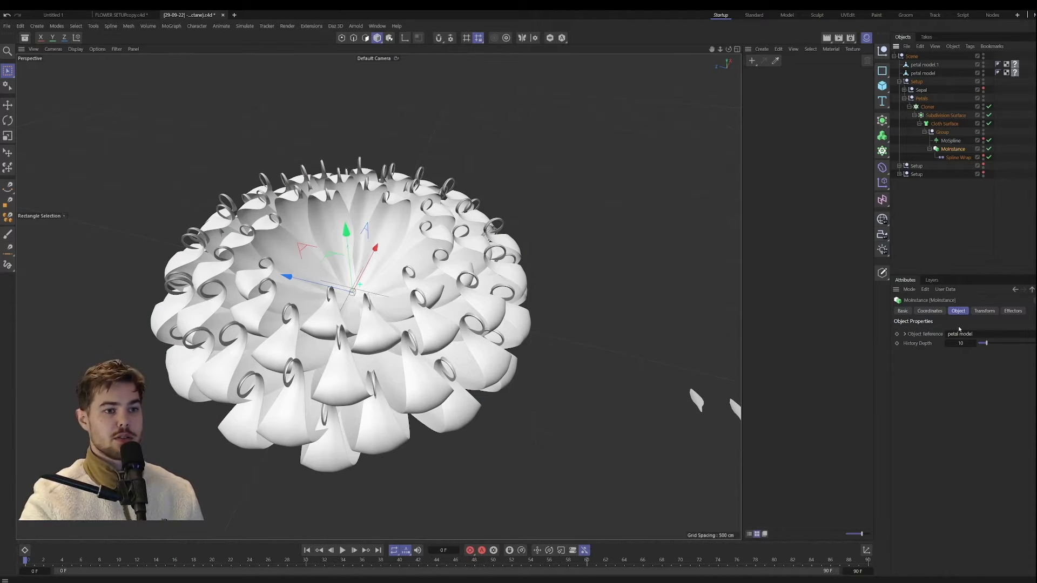
click(923, 74)
alt+middle_drag(681, 319, 523, 275)
alt+drag(573, 348, 555, 350)
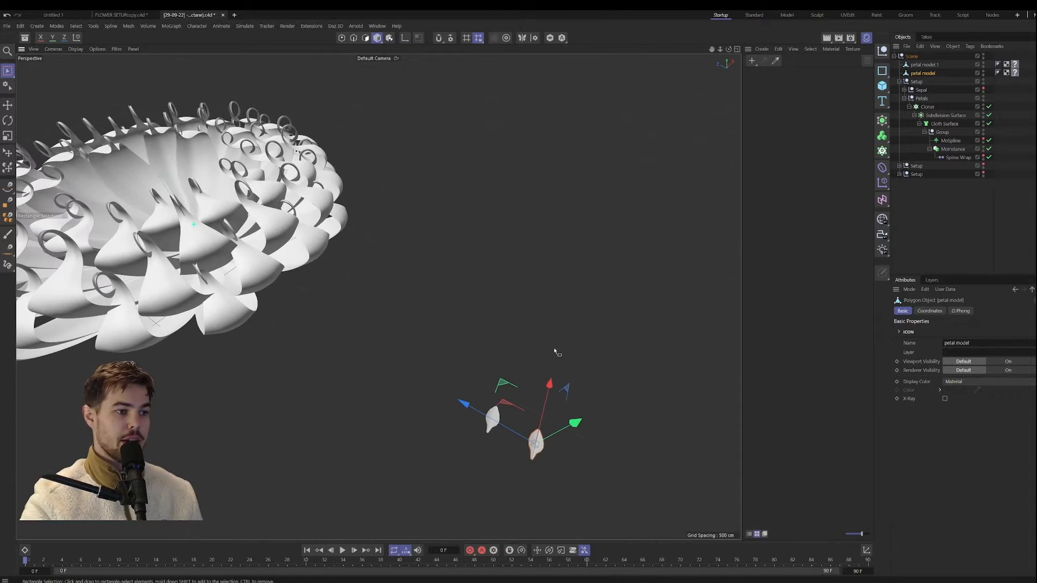
alt+middle_drag(552, 395, 499, 346)
scroll(491, 383, up, 2)
scroll(490, 383, up, 7)
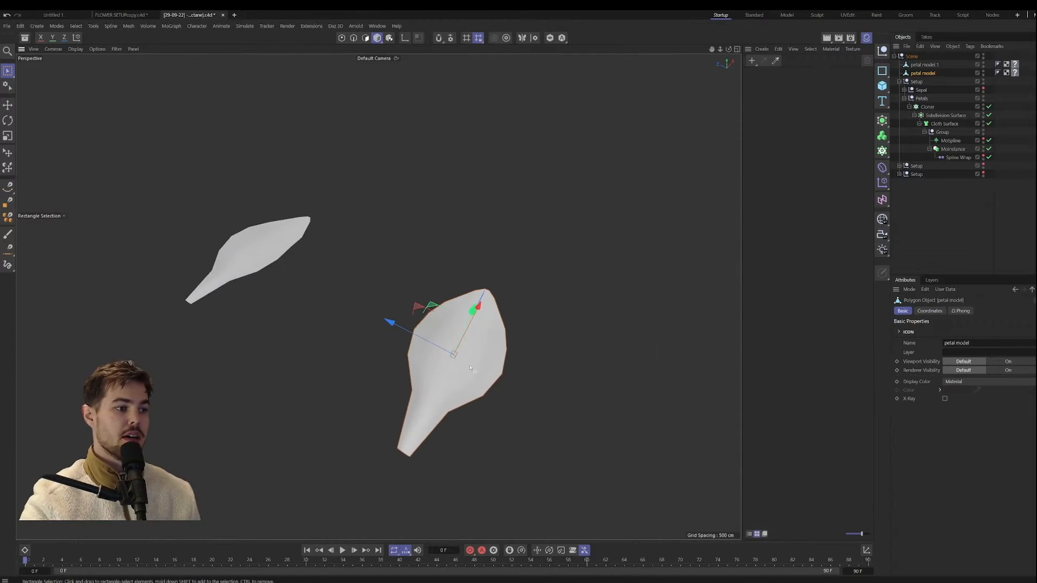
alt+drag(491, 383, 497, 307)
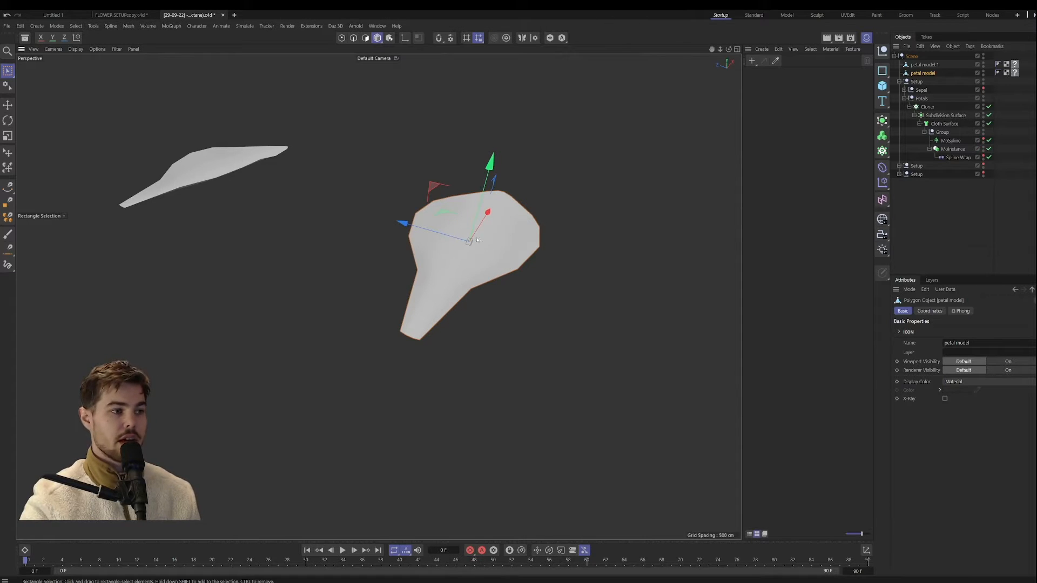
Step: Return to the whole flower and examine the settings of the MoInstance, the Spline Wrap and the MoSpline in turn
scroll(488, 235, down, 10)
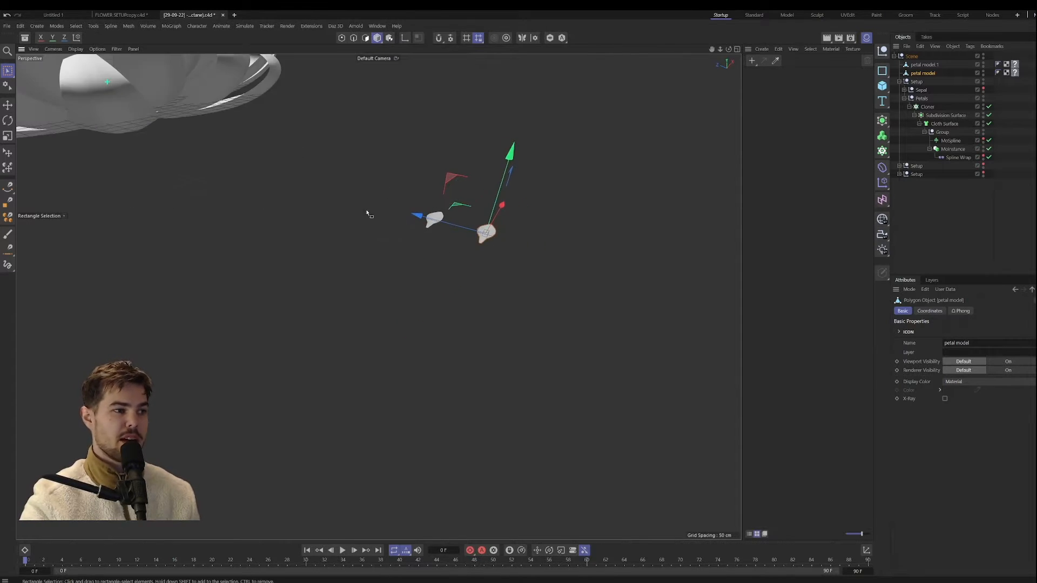
alt+middle_drag(368, 215, 395, 314)
scroll(420, 284, down, 4)
alt+drag(395, 315, 422, 339)
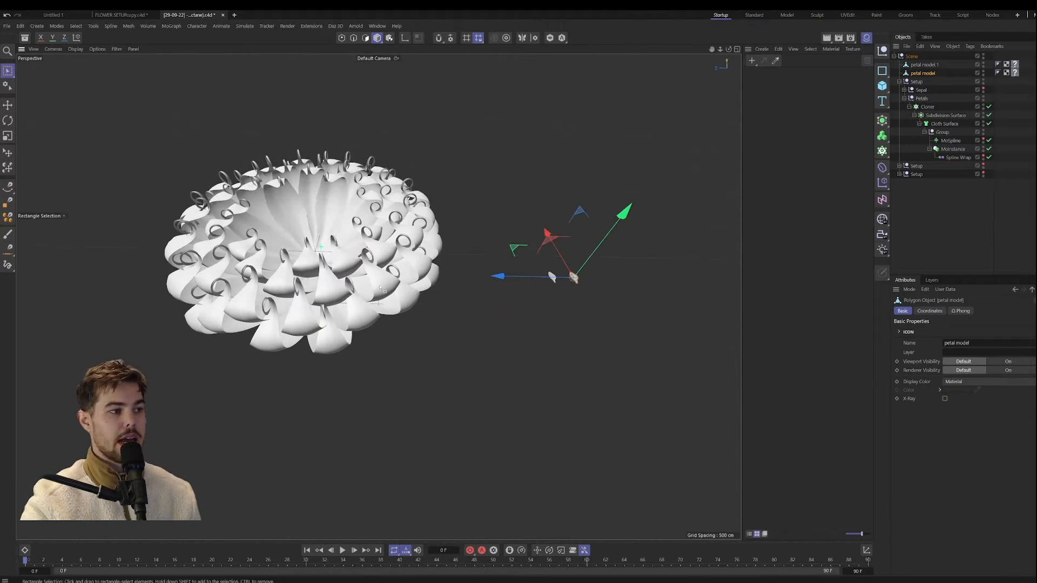
alt+middle_drag(318, 257, 390, 284)
alt+drag(390, 283, 363, 291)
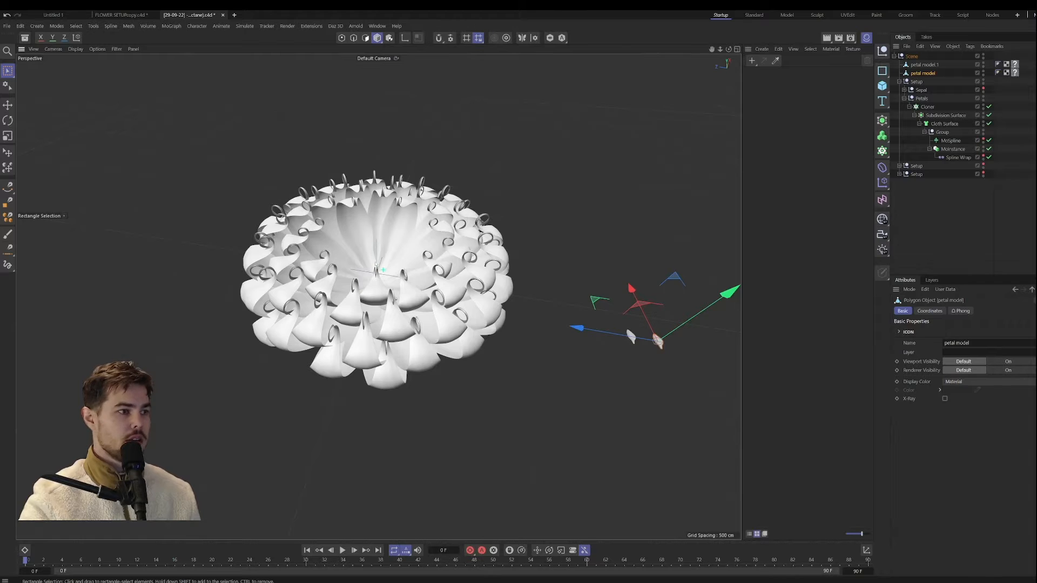
click(953, 149)
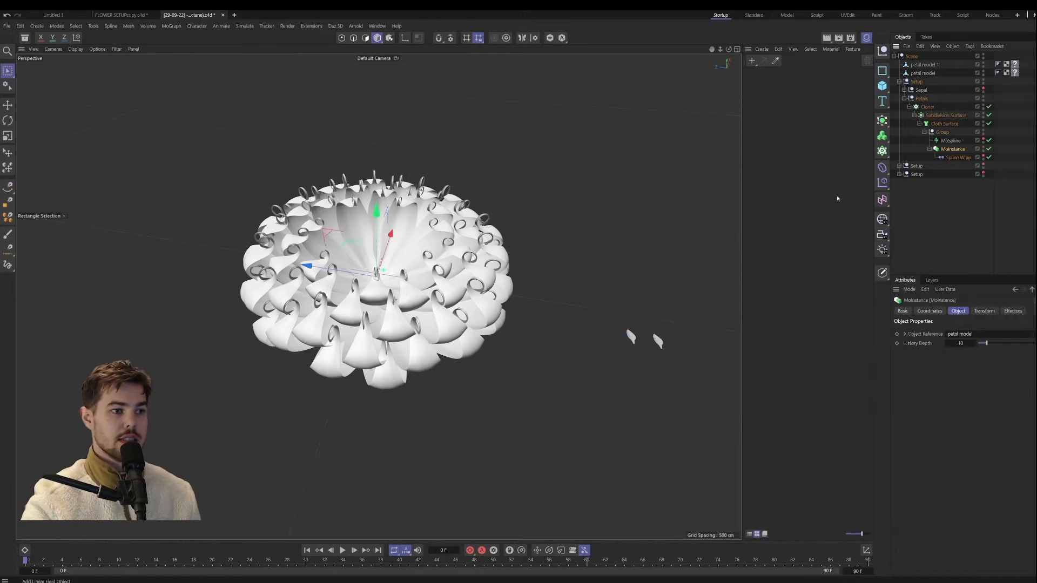
click(959, 158)
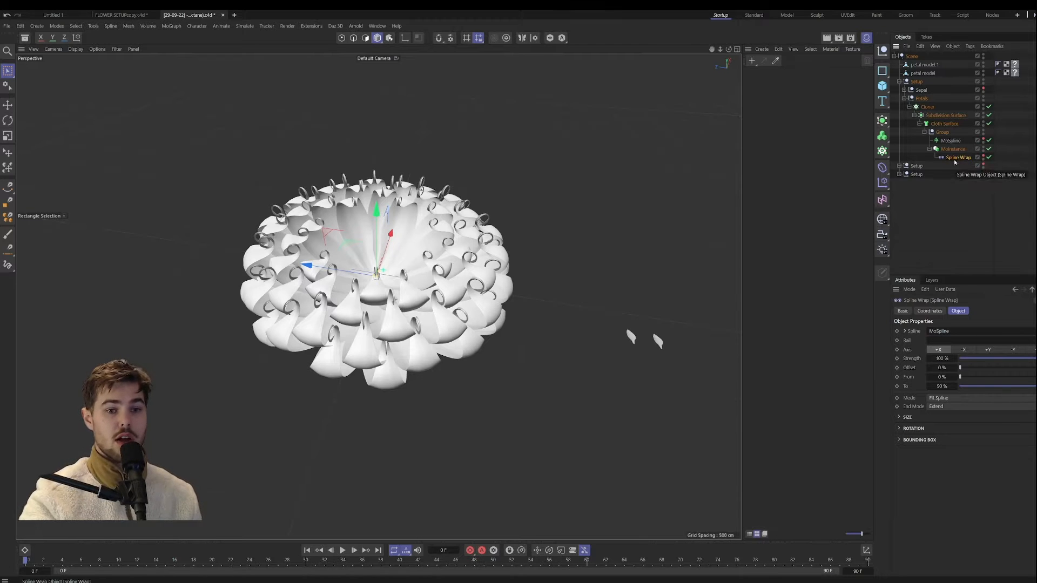
click(951, 141)
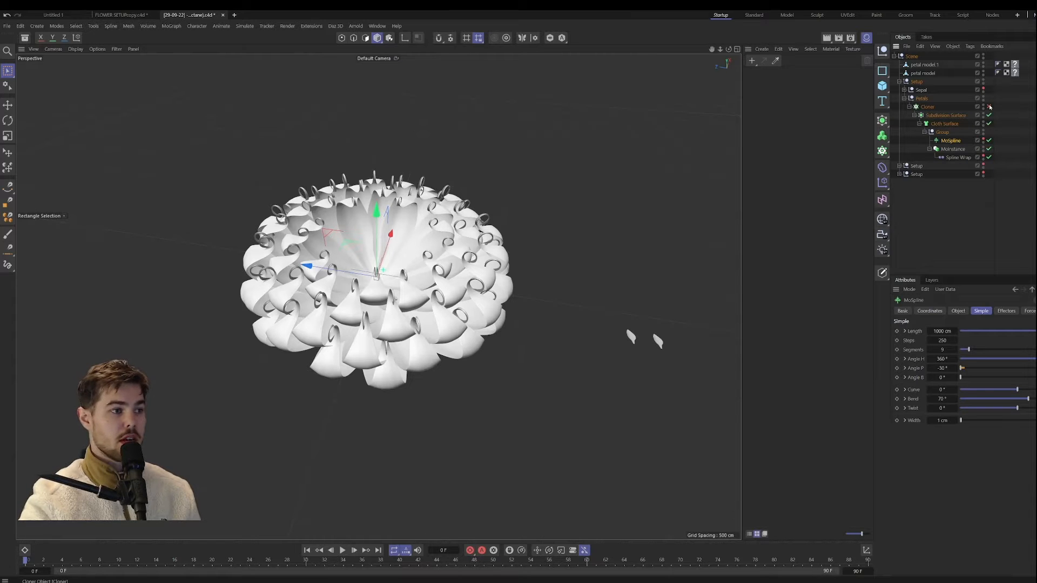
Step: Disable the Cloner, Subdivision Surface and Cloth Surface in the Petals null and inspect the remaining base petals
click(989, 106)
click(989, 116)
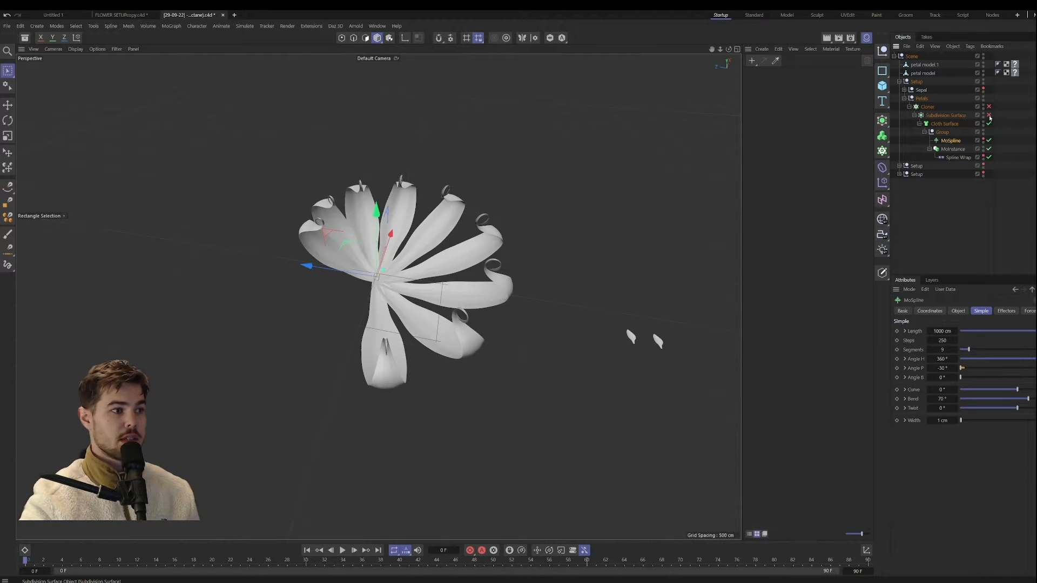
click(988, 124)
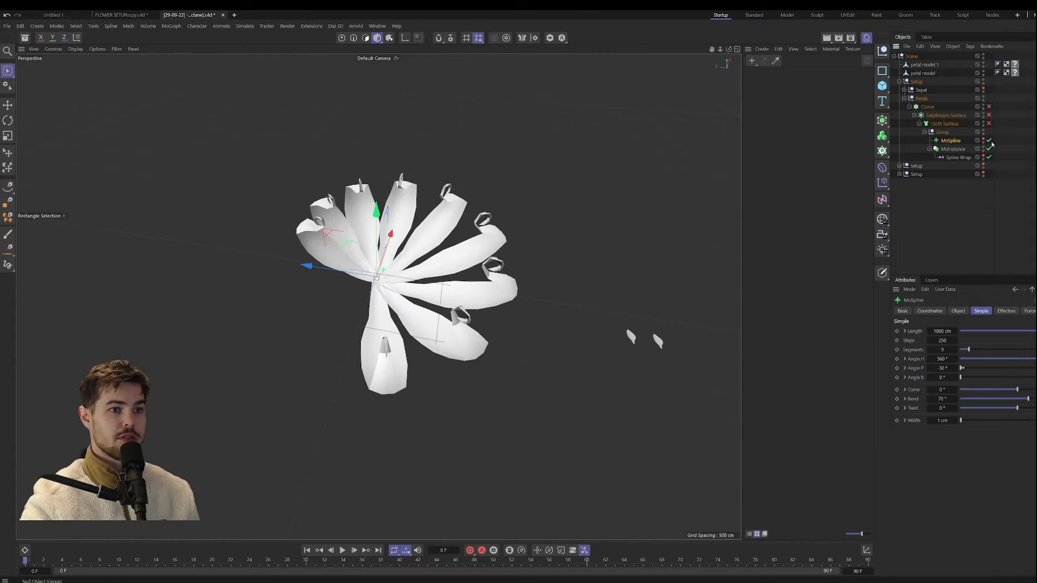
alt+drag(395, 276, 486, 344)
scroll(361, 300, up, 4)
scroll(480, 350, down, 5)
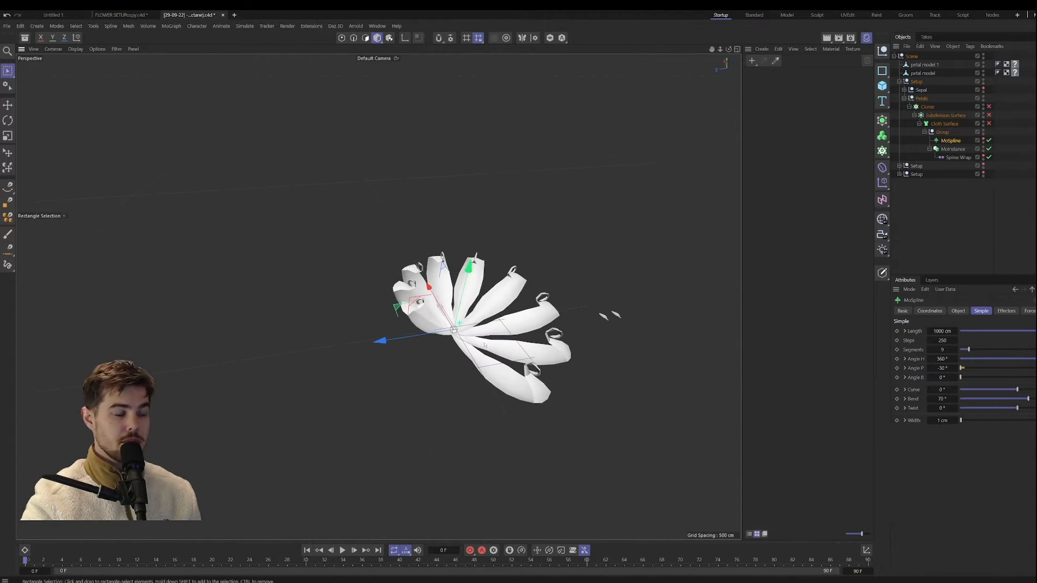
Step: Re-enable the Cloner in the Petals null and check its object properties, especially the clone count
scroll(477, 338, up, 3)
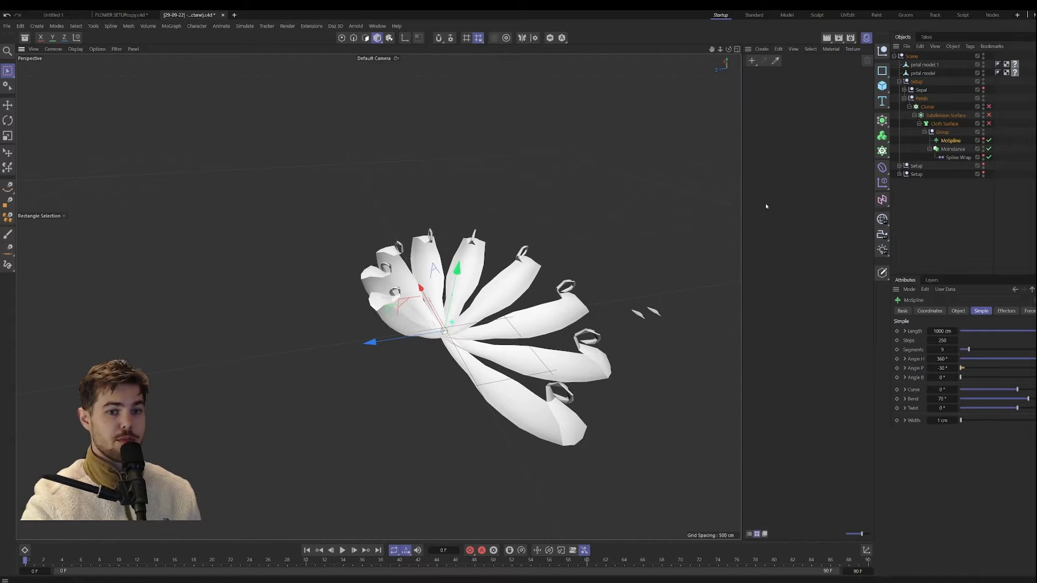
alt+drag(382, 382, 366, 358)
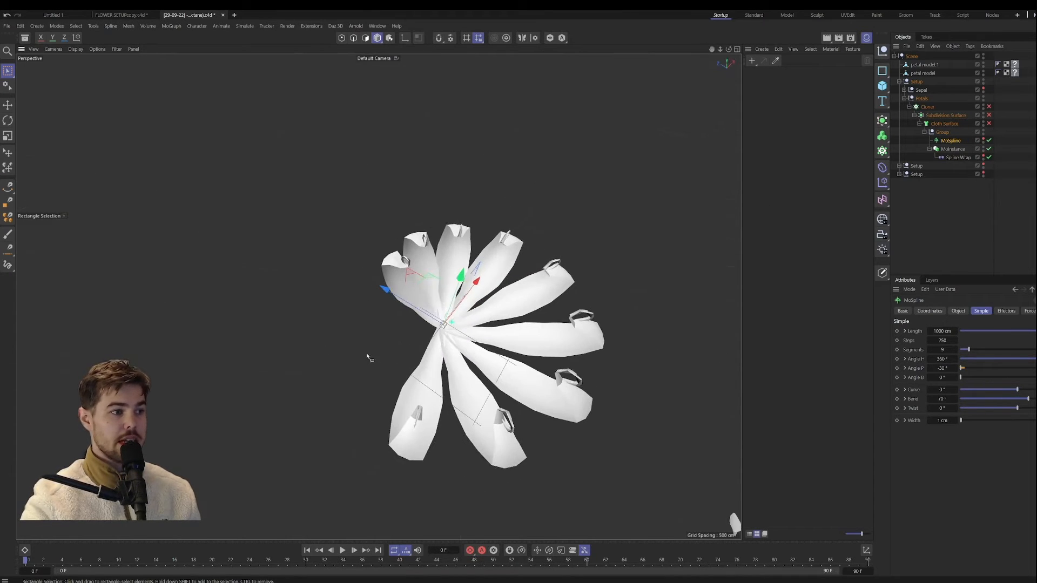
click(988, 106)
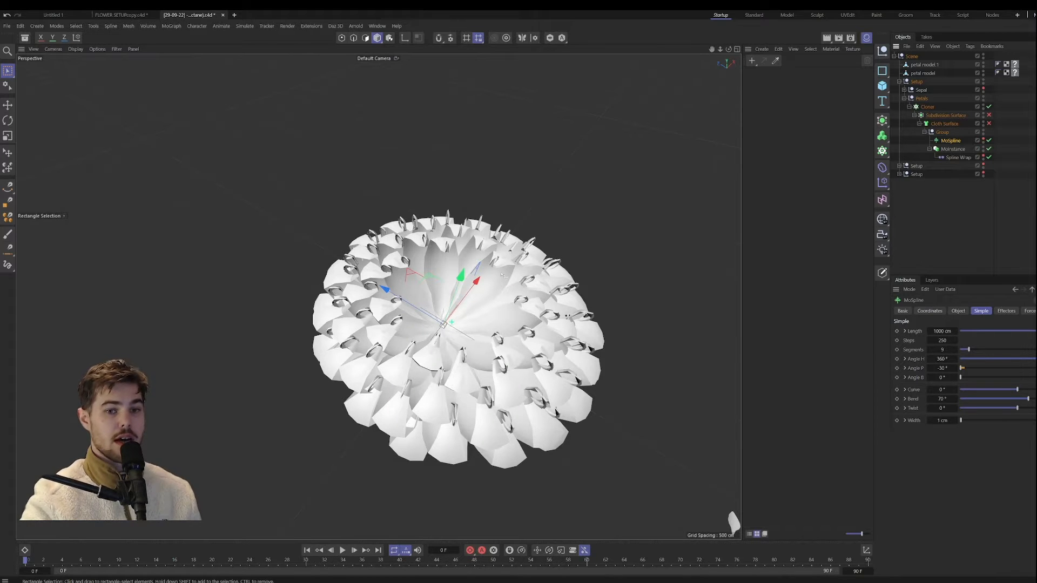
click(927, 106)
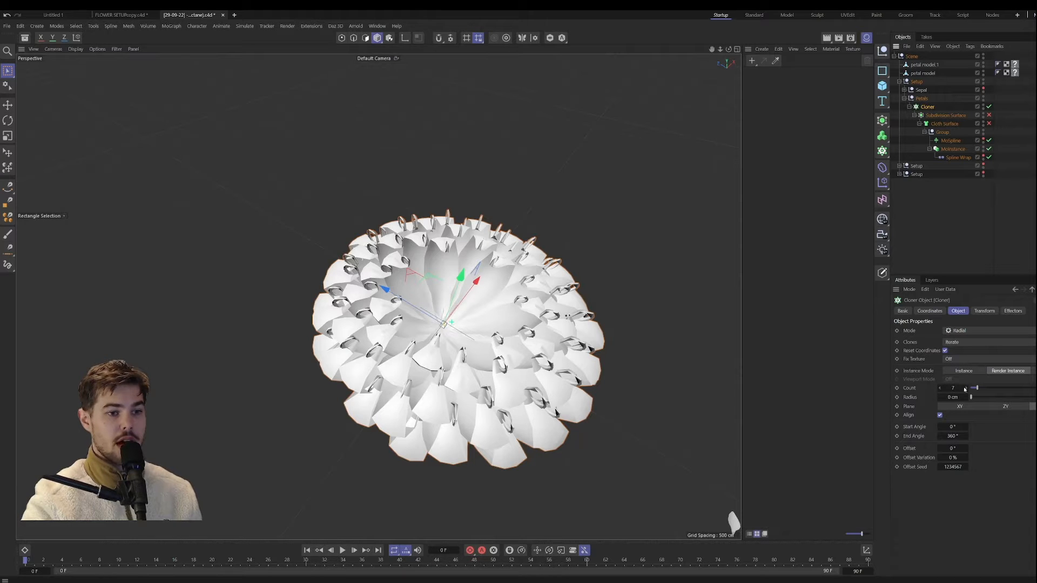
mouse_move(954, 387)
mouse_down()
mouse_move(939, 388)
mouse_move(962, 388)
mouse_up()
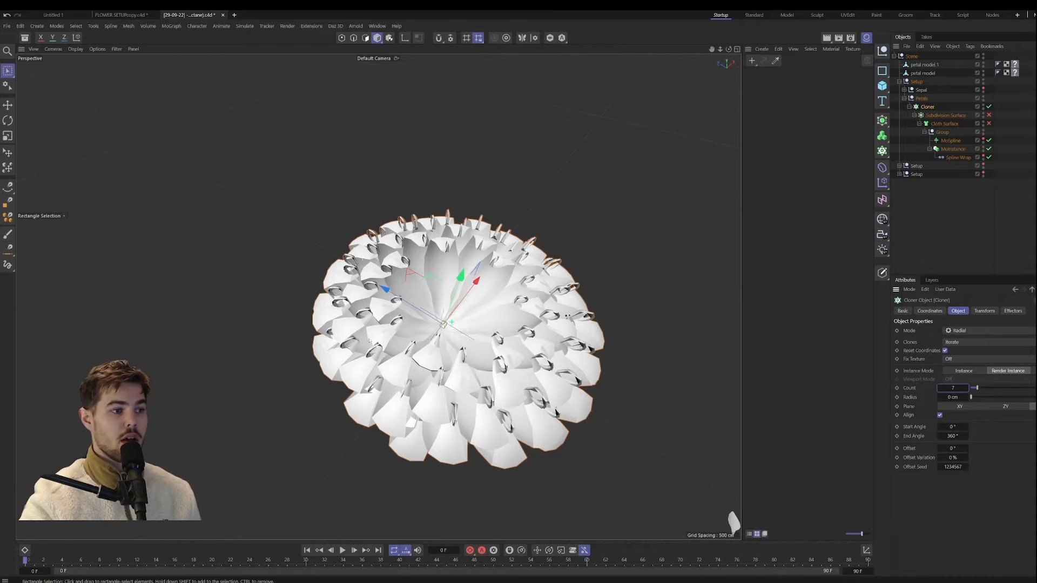
Step: Examine the cloned petals from several angles and disable the Cloner again
alt+drag(369, 341, 414, 346)
alt+right_drag(415, 346, 450, 358)
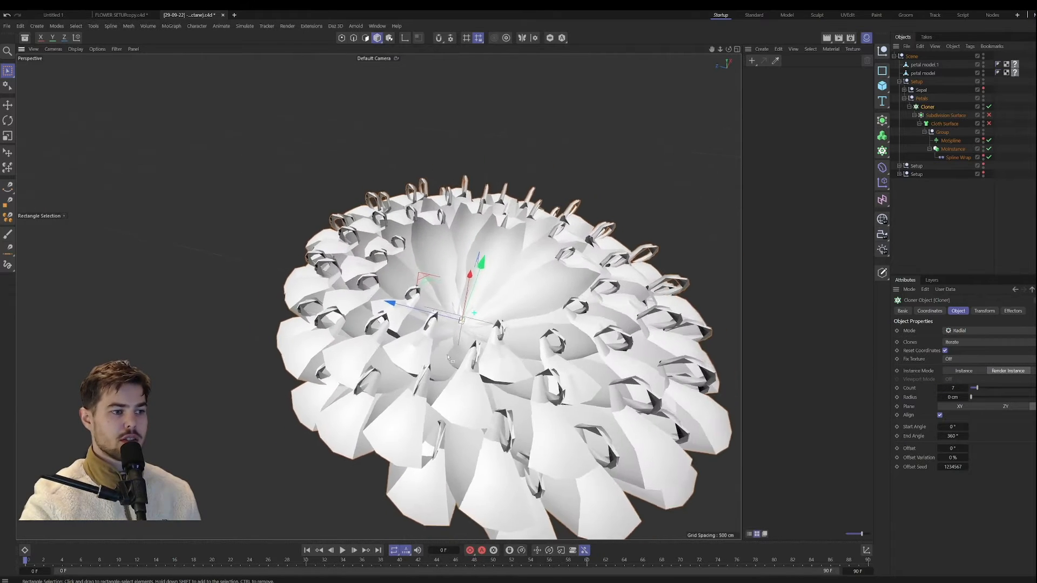
alt+drag(450, 358, 490, 394)
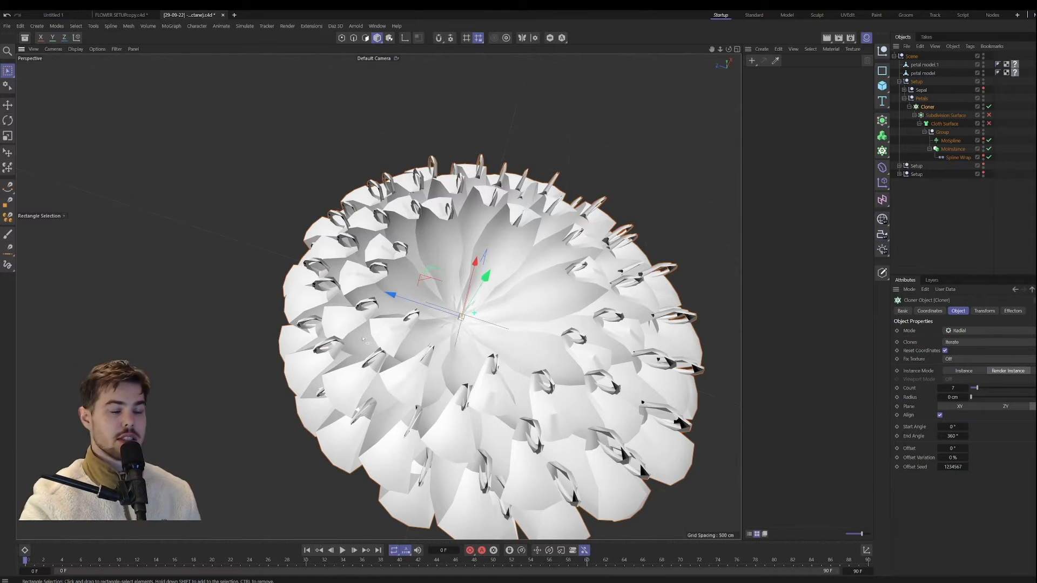
mouse_move(365, 341)
alt+mouse_down()
mouse_move(389, 298)
mouse_move(370, 346)
alt+mouse_up()
scroll(390, 299, down, 5)
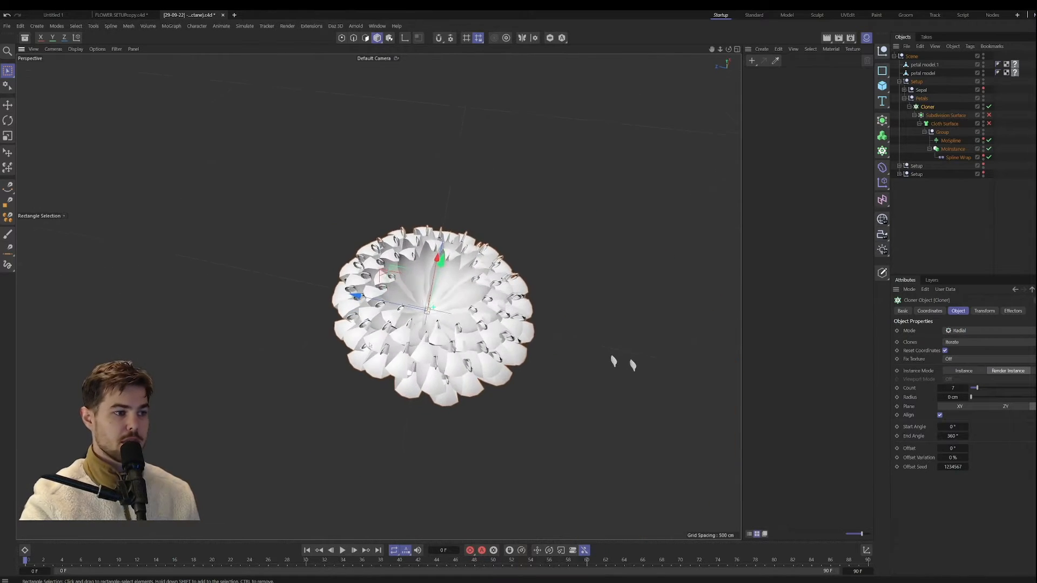
scroll(448, 305, up, 6)
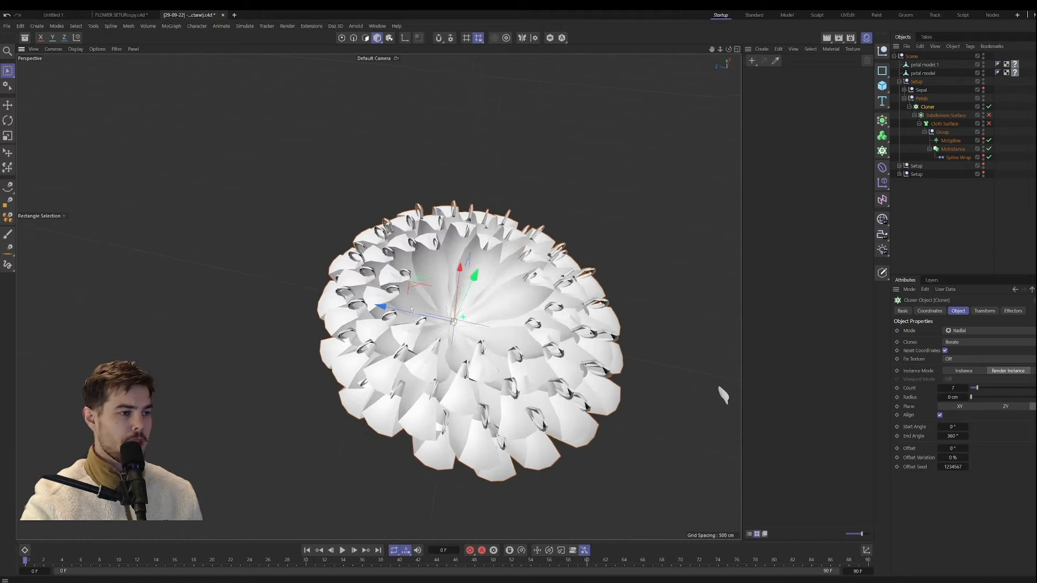
click(988, 106)
alt+drag(487, 346, 488, 309)
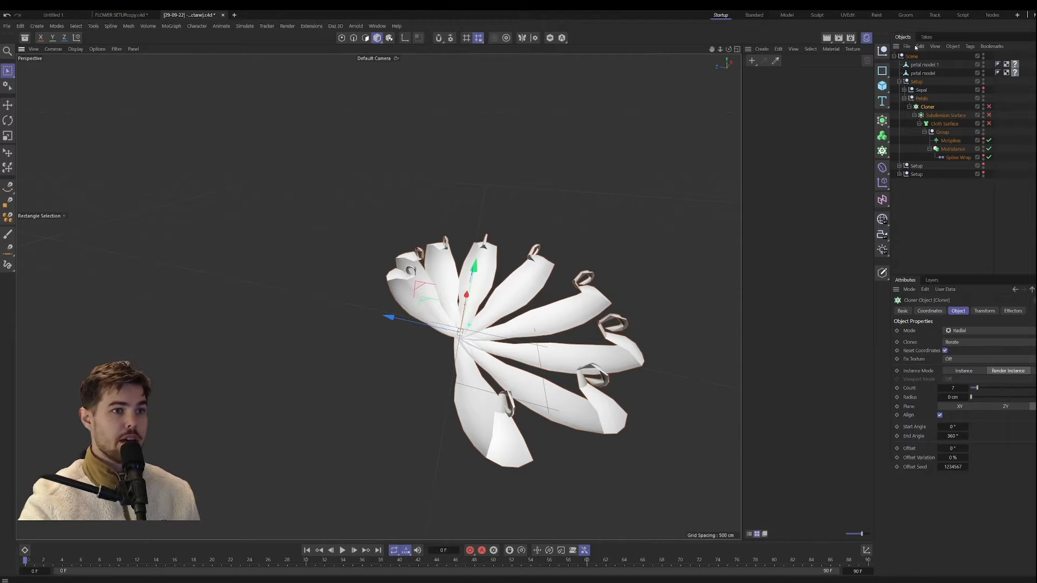
Step: Hide the material manager and add a new MoSpline at the scene origin, beside the flower
click(866, 37)
click(885, 125)
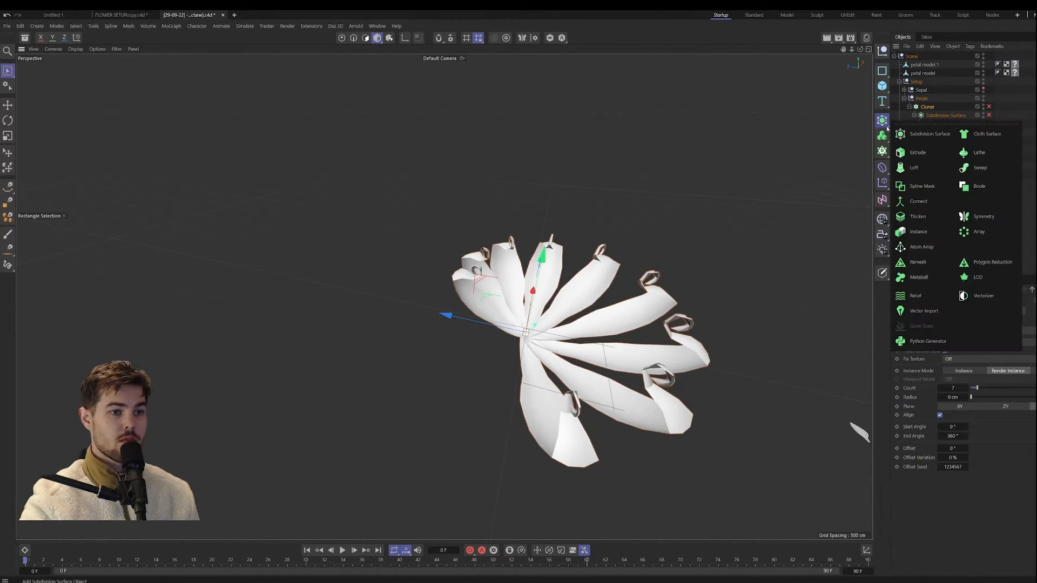
click(882, 151)
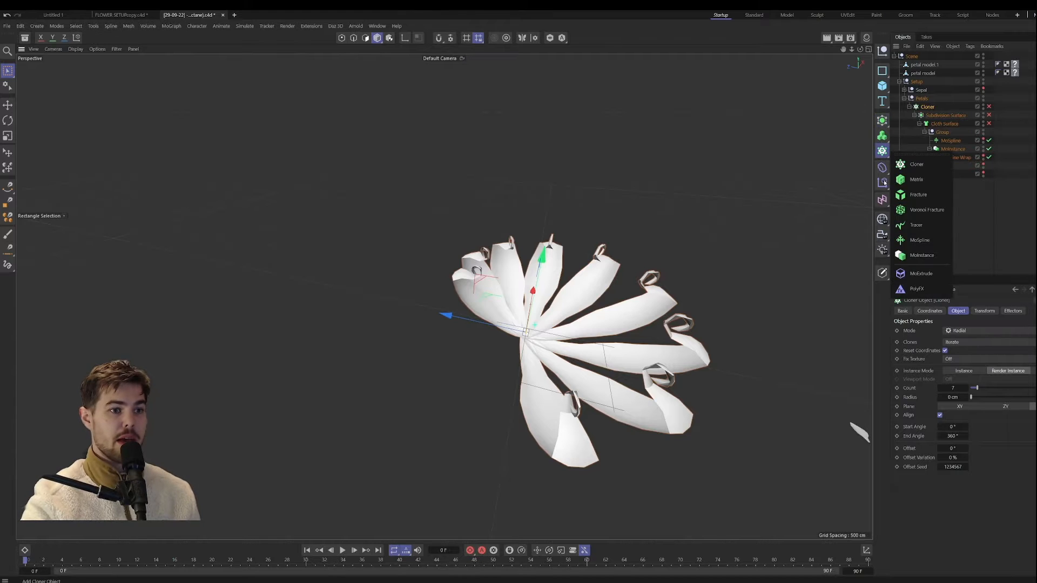
click(921, 226)
drag(459, 323, 272, 319)
alt+middle_drag(271, 318, 540, 281)
alt+drag(540, 281, 488, 319)
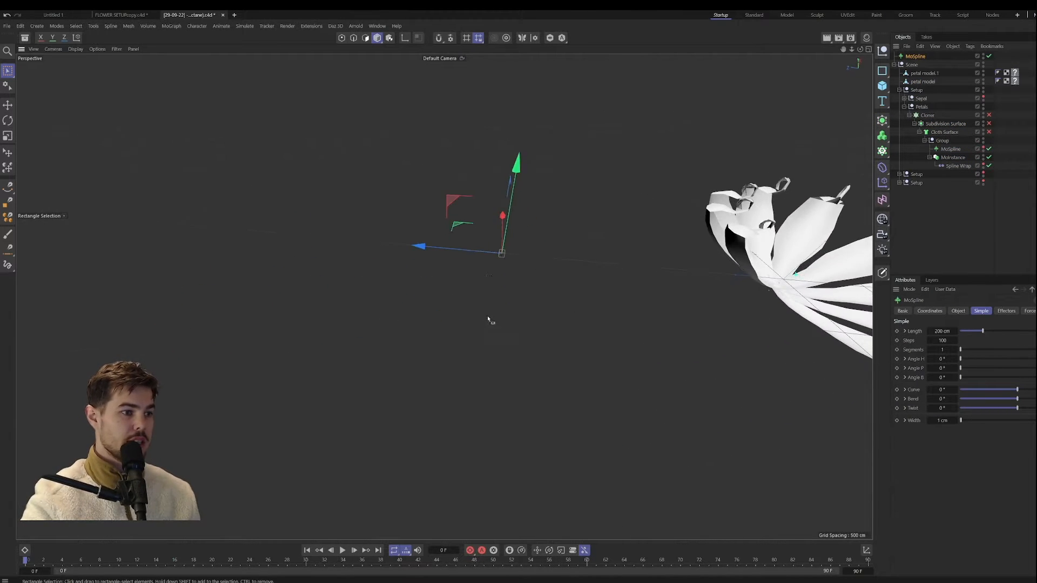
alt+right_drag(488, 319, 506, 239)
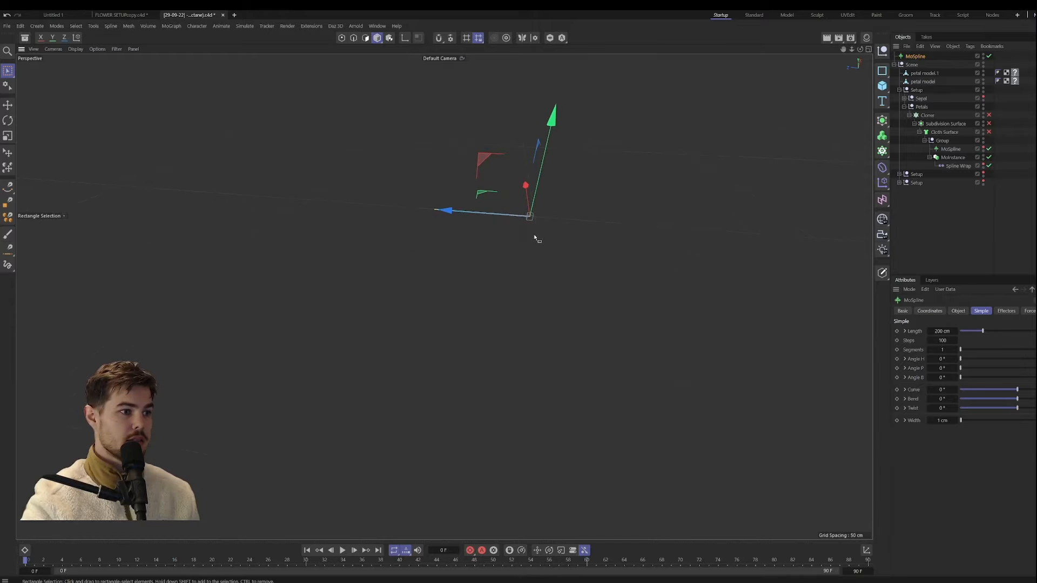
alt+drag(535, 238, 461, 376)
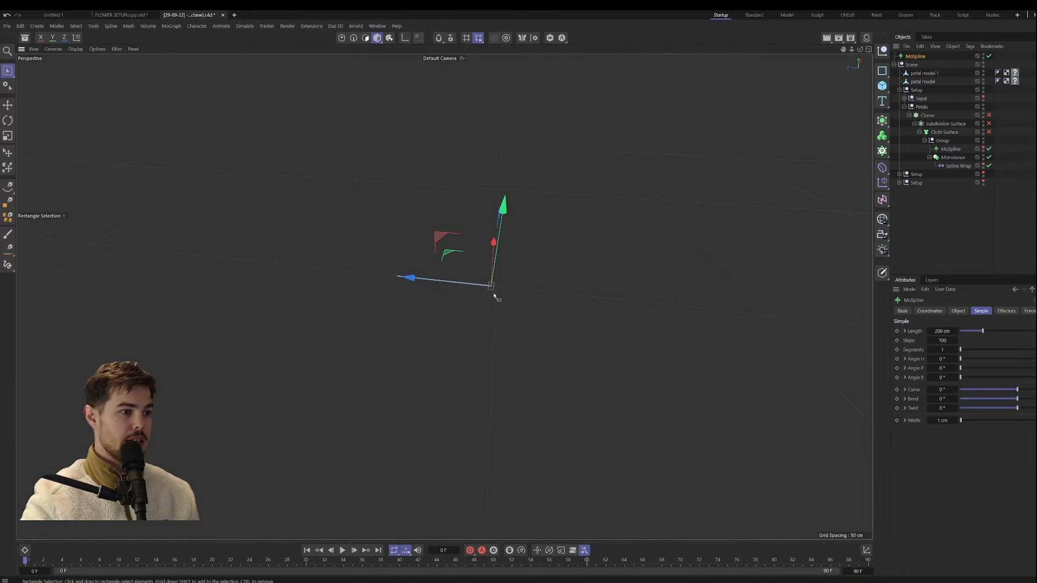
alt+drag(493, 293, 389, 382)
Step: Set the new MoSpline's length to 231 cm and its display mode to Line
alt+right_drag(509, 329, 426, 351)
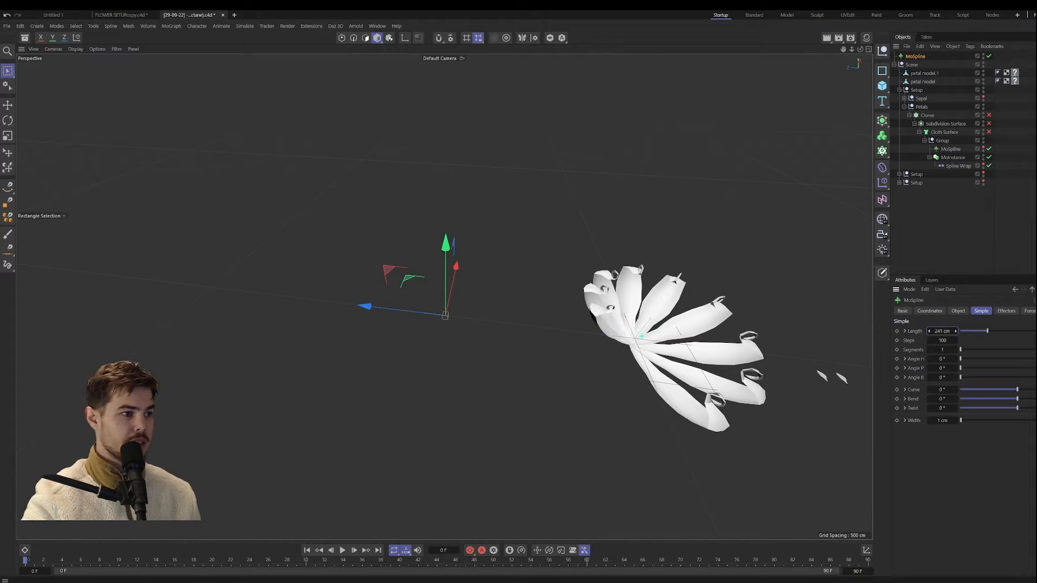
click(958, 310)
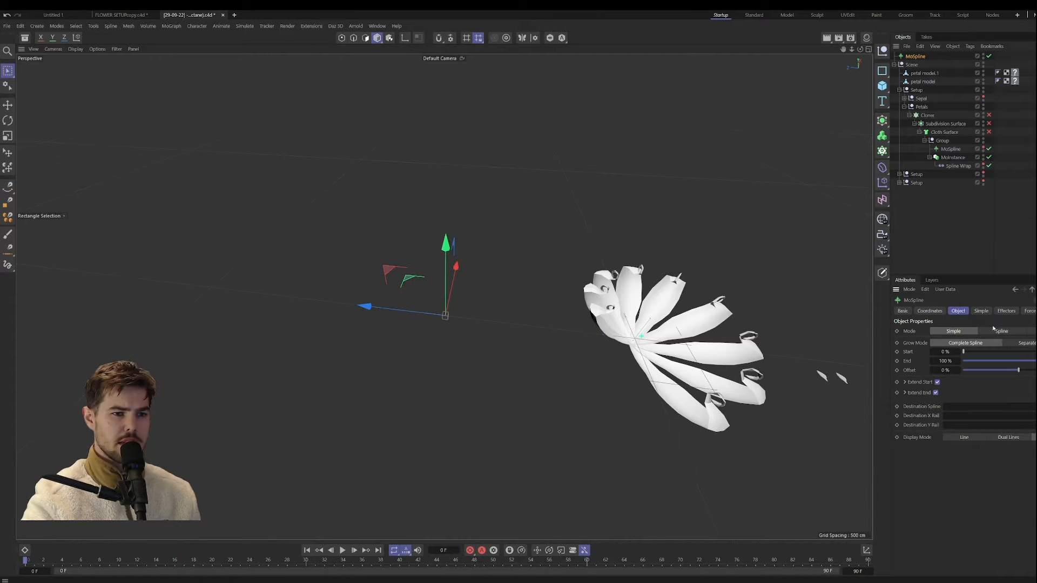
click(962, 437)
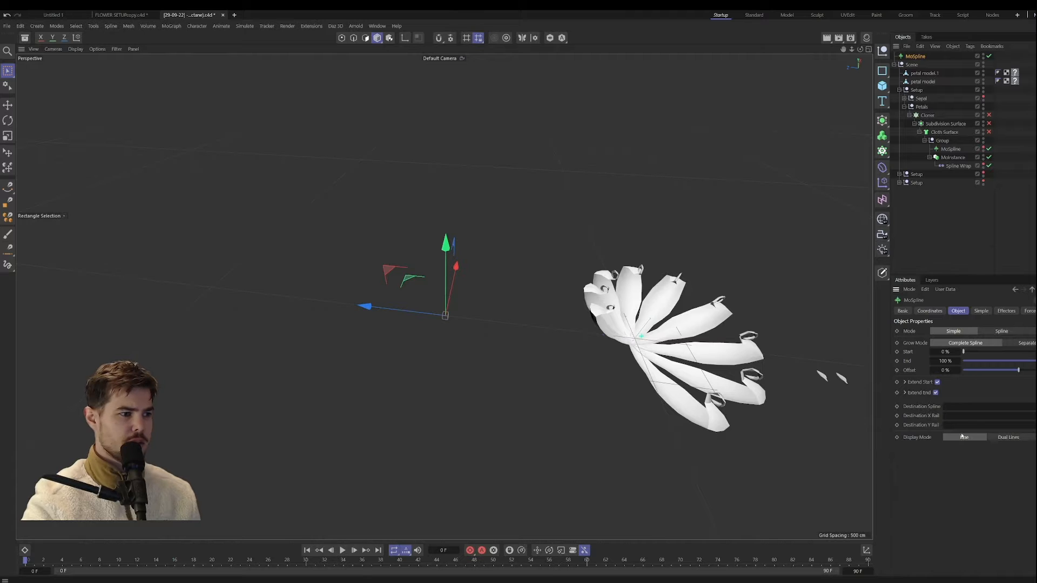
click(981, 311)
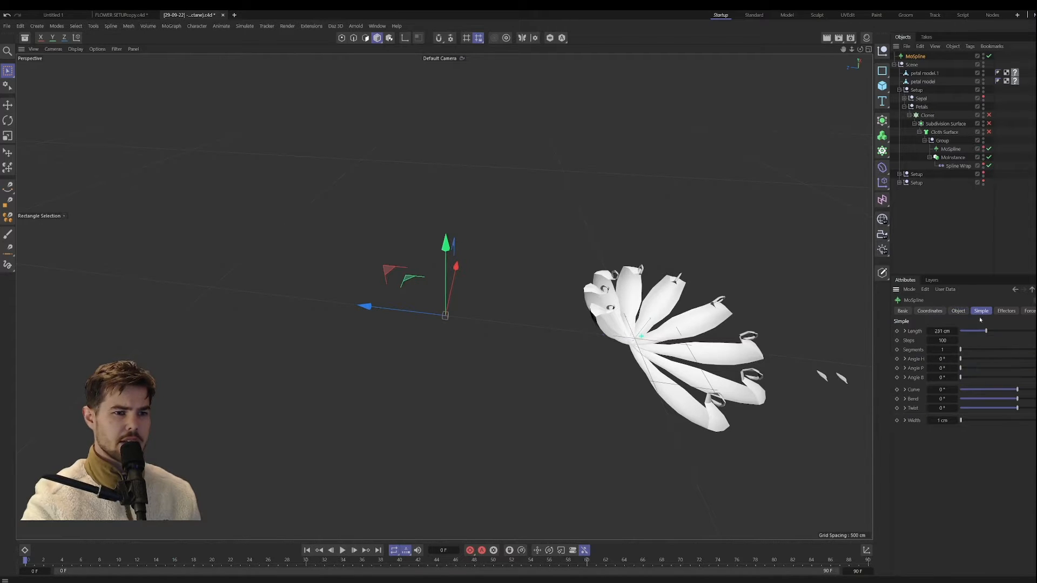
Step: Set the MoSpline's segments to 20 and its Angle H to 360°
drag(974, 351, 1034, 359)
drag(948, 360, 966, 359)
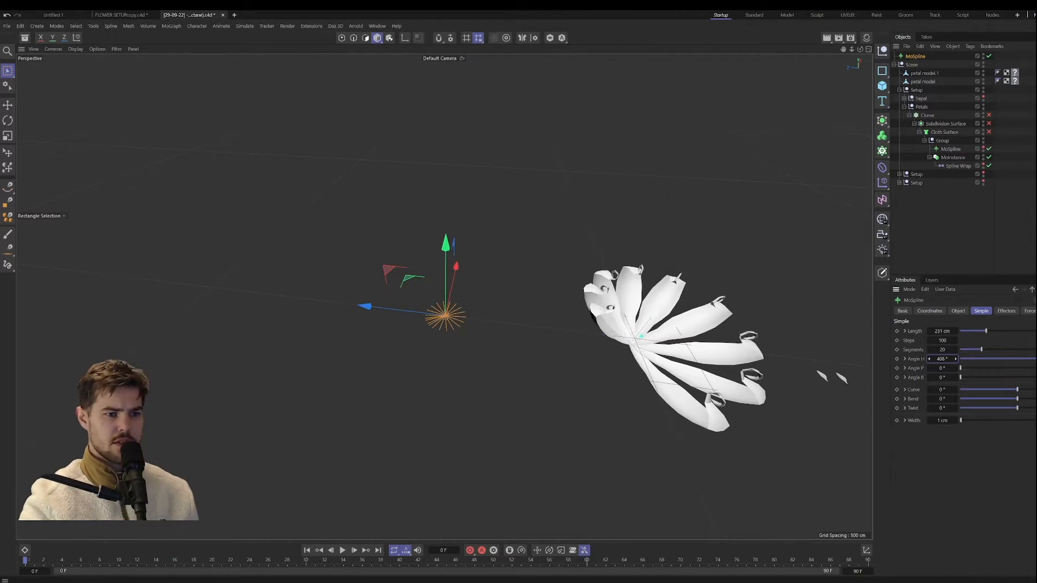
click(948, 359)
text(360)
key(Return)
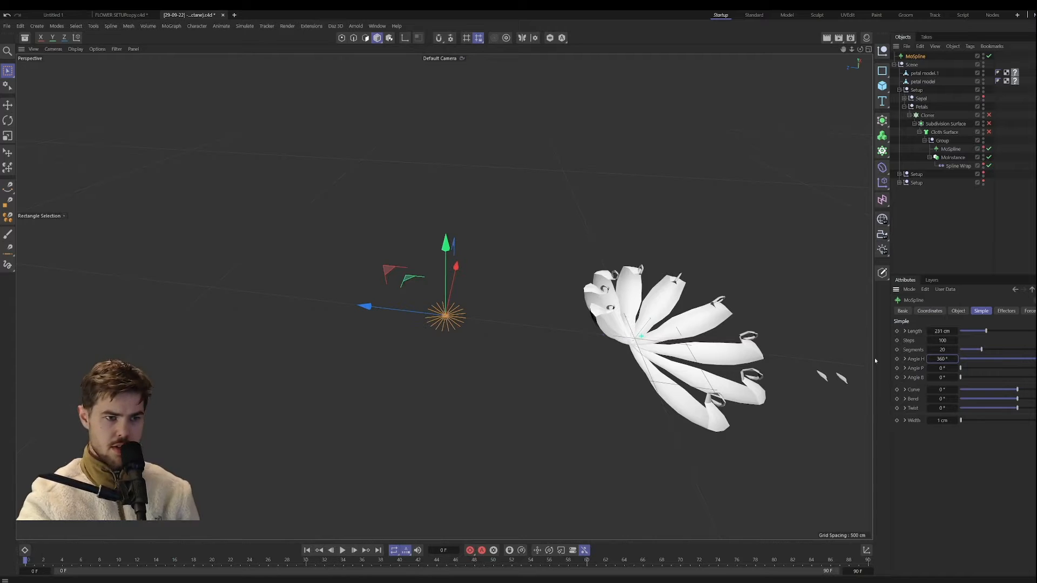
scroll(469, 285, up, 5)
scroll(470, 285, up, 2)
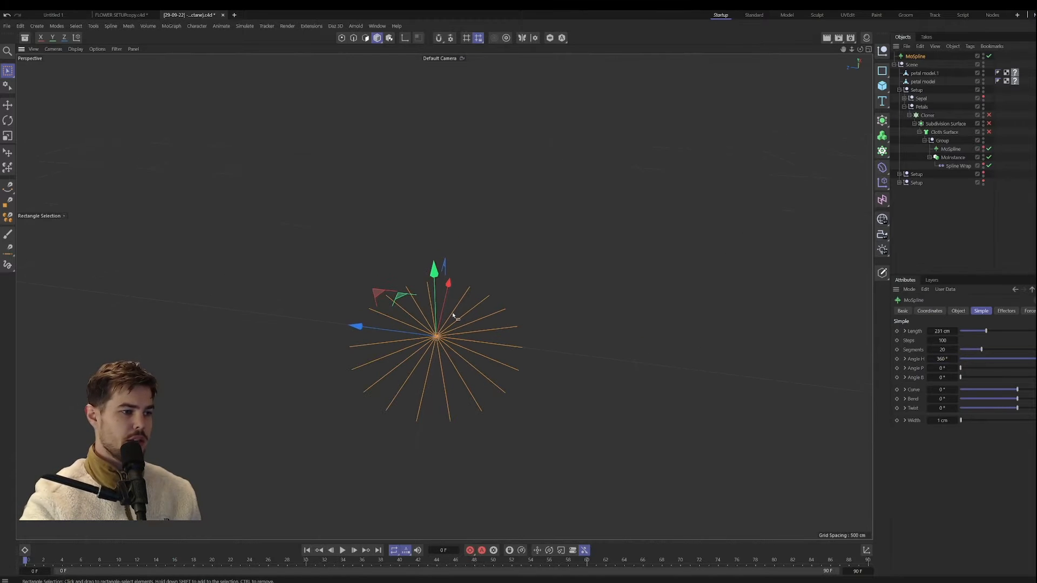
Step: Reduce the MoSpline's segments to 11 and view the radial splines from a lower angle
click(957, 310)
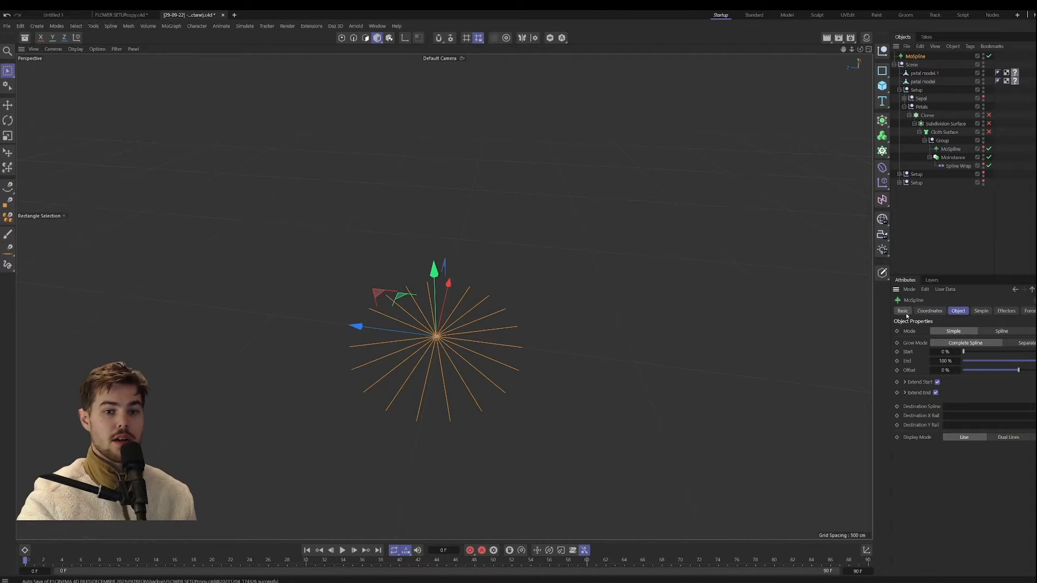
click(984, 311)
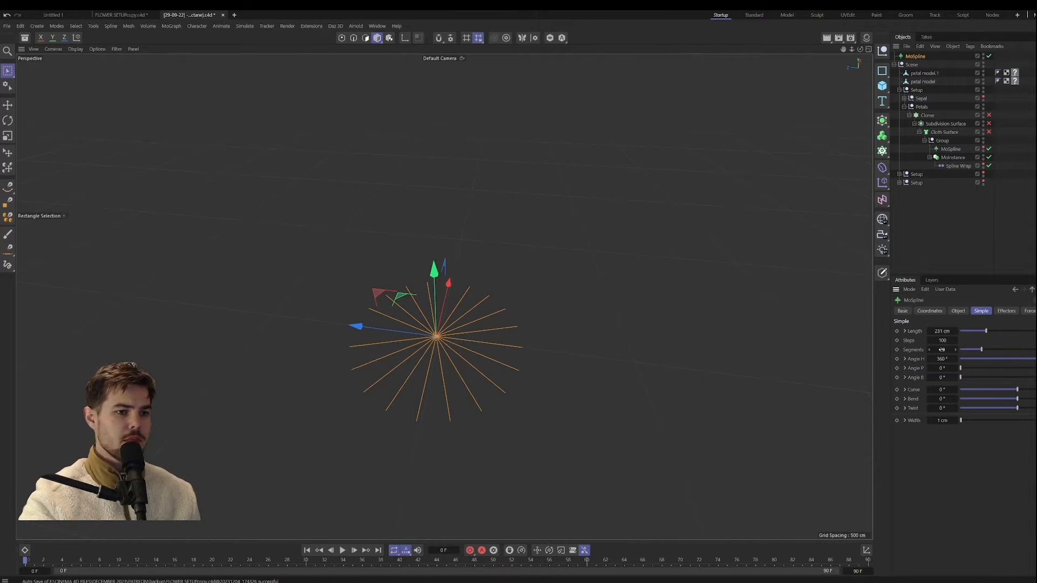
mouse_move(952, 353)
mouse_down()
mouse_move(915, 359)
mouse_move(945, 359)
mouse_up()
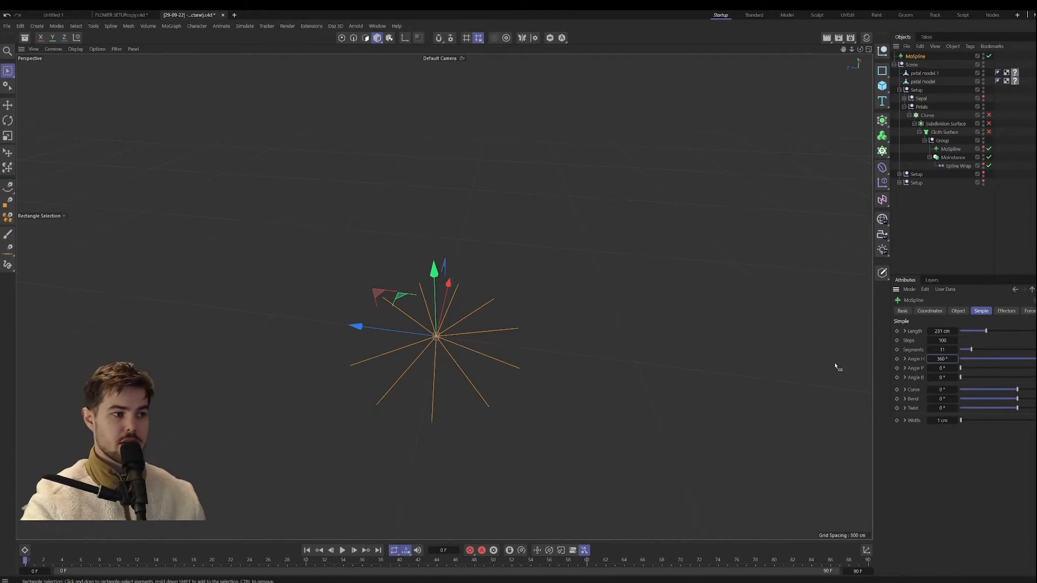
mouse_move(457, 344)
alt+mouse_down()
mouse_move(455, 333)
mouse_move(467, 329)
mouse_move(454, 331)
alt+mouse_up()
alt+middle_drag(469, 374, 458, 343)
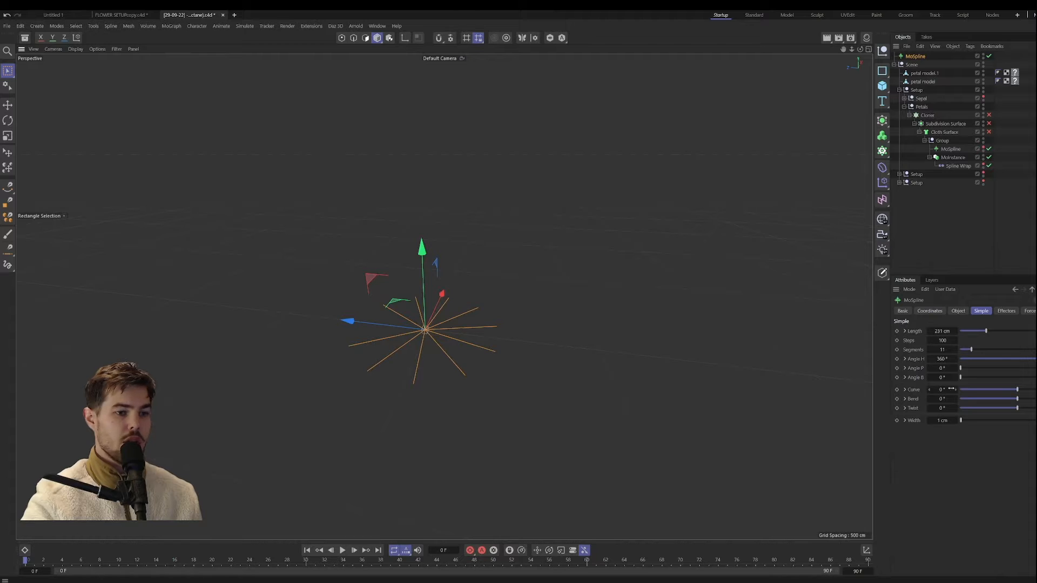
Step: Try curling the splines upward with a Curve of 63° and a Bend of 111°
mouse_move(960, 368)
mouse_down()
mouse_move(998, 367)
mouse_move(978, 380)
mouse_move(969, 380)
mouse_move(987, 373)
mouse_move(956, 373)
mouse_up()
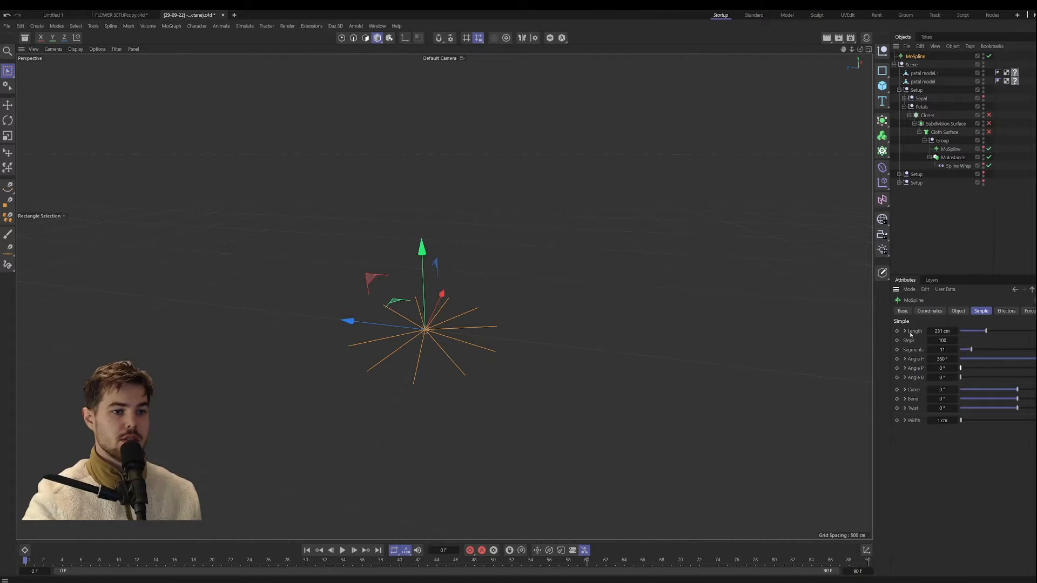
alt+drag(415, 340, 436, 349)
scroll(418, 346, down, 10)
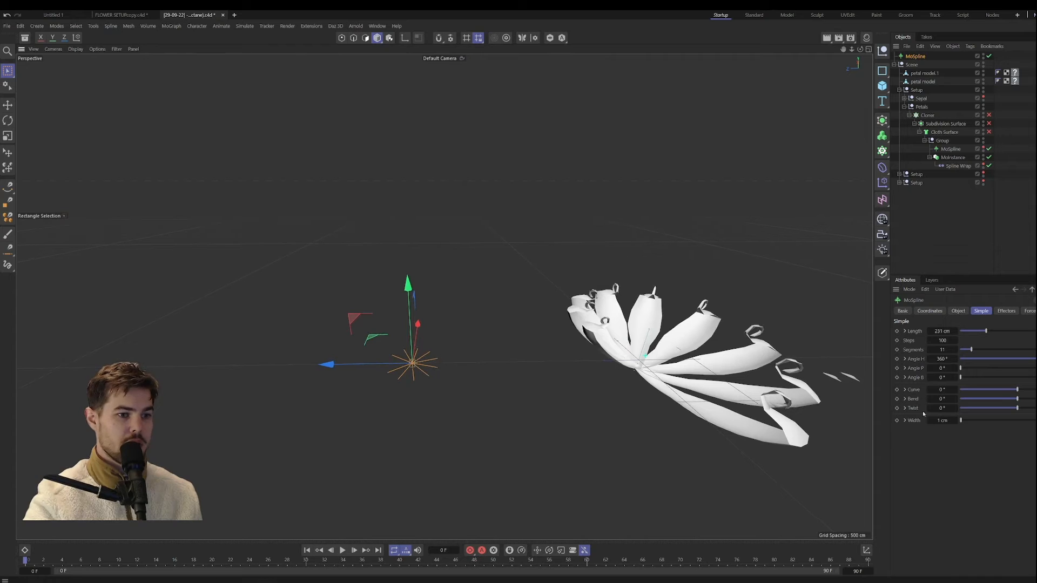
drag(1024, 394, 1034, 400)
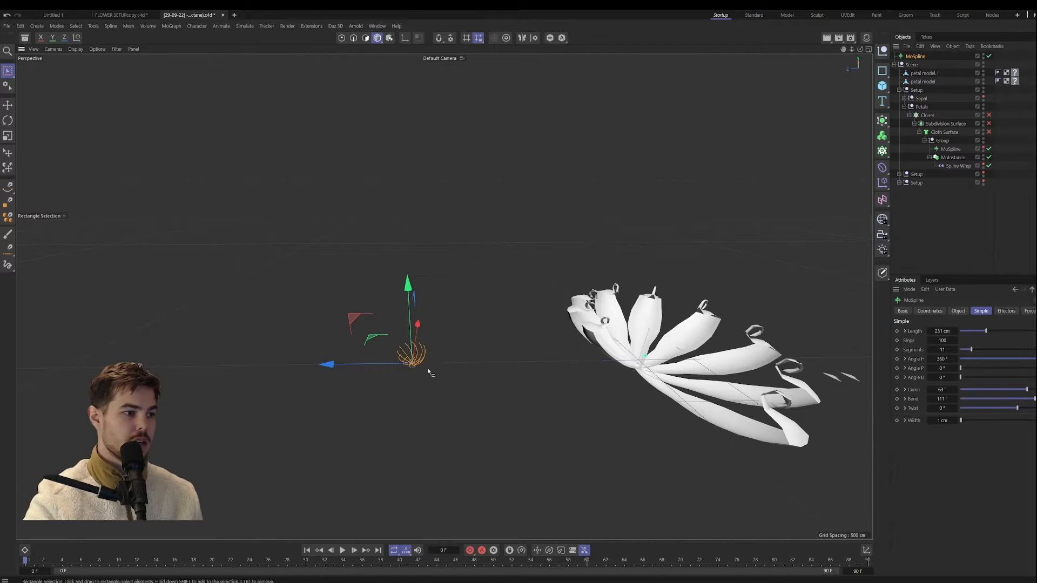
scroll(448, 340, up, 6)
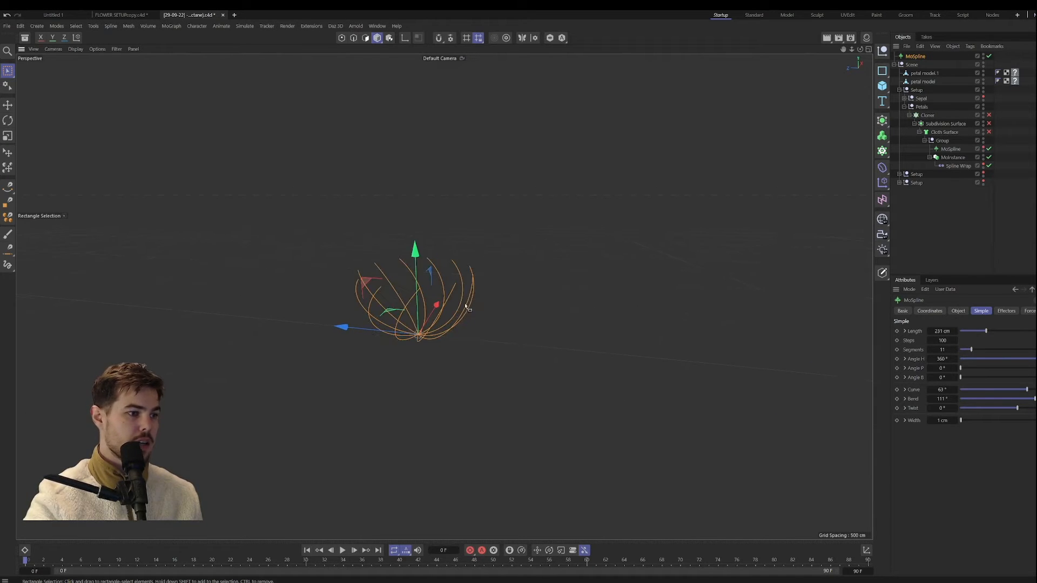
Step: Reshape the splines with a Curve of 195°, a Bend of -156° and a Twist of 303°
alt+middle_drag(465, 306, 587, 399)
mouse_move(1027, 391)
mouse_down()
mouse_move(986, 391)
mouse_move(1026, 393)
mouse_move(1019, 398)
mouse_move(1036, 399)
mouse_move(1006, 397)
mouse_move(1036, 398)
mouse_move(1010, 399)
mouse_move(1036, 407)
mouse_move(972, 397)
mouse_move(1021, 389)
mouse_up()
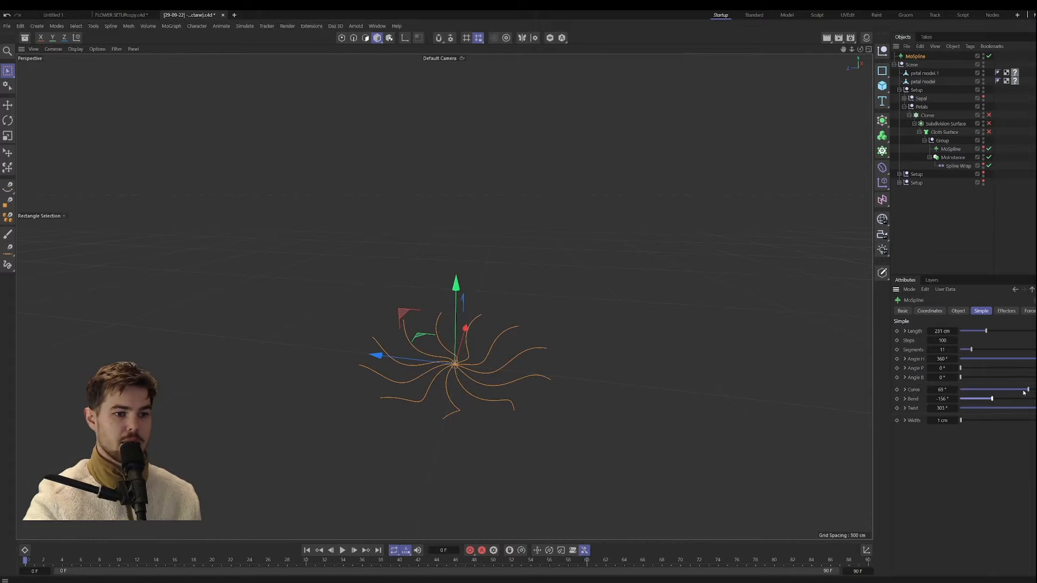
drag(1024, 393, 1030, 390)
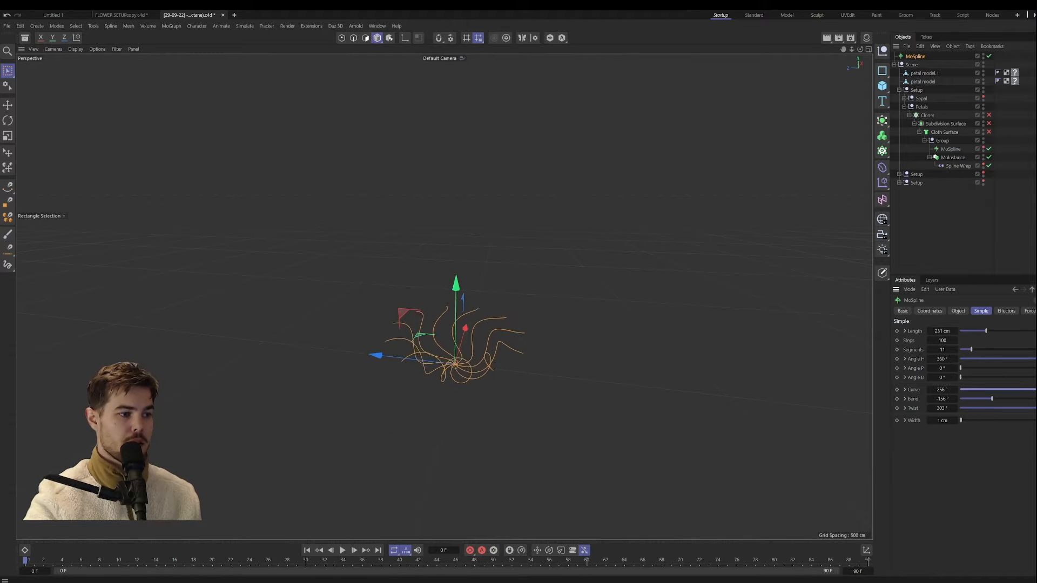
mouse_move(1029, 389)
mouse_down()
mouse_move(996, 388)
mouse_move(1036, 389)
mouse_up()
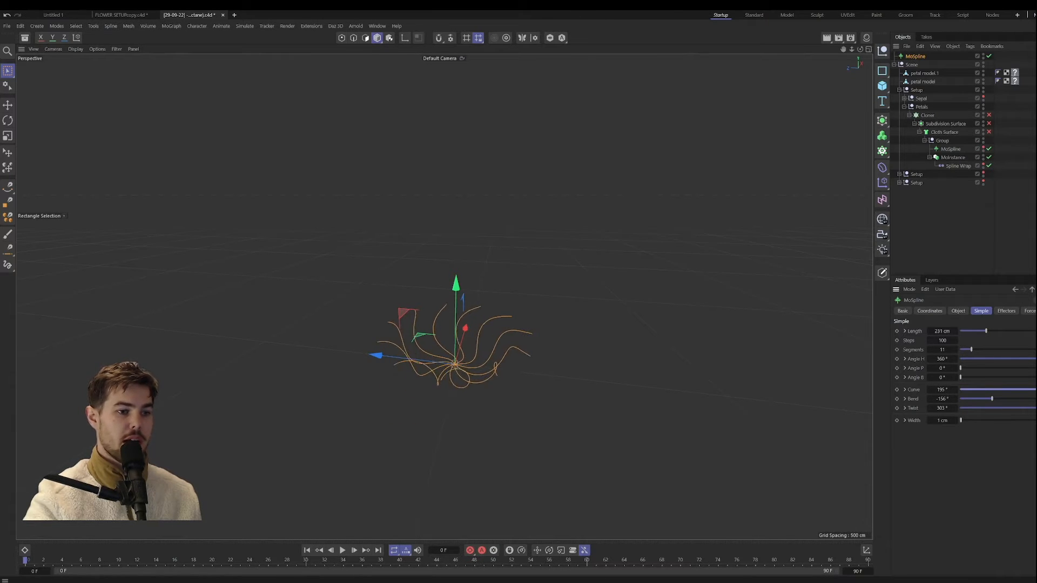
Step: Set the MoSpline's length to 1051 cm and expand the spline graph of Angle H
drag(977, 331, 1024, 331)
scroll(717, 315, down, 5)
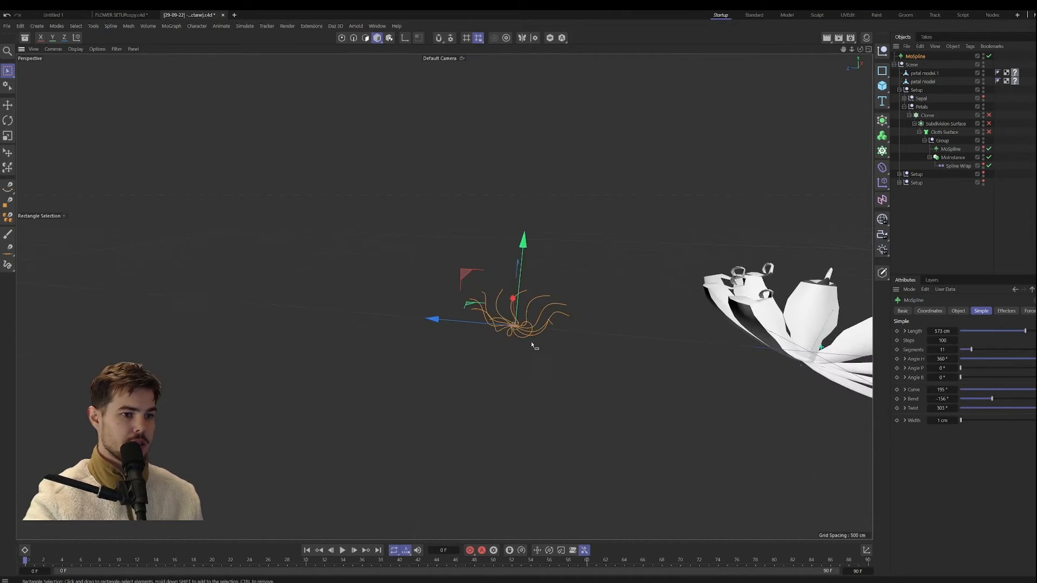
drag(940, 331, 971, 331)
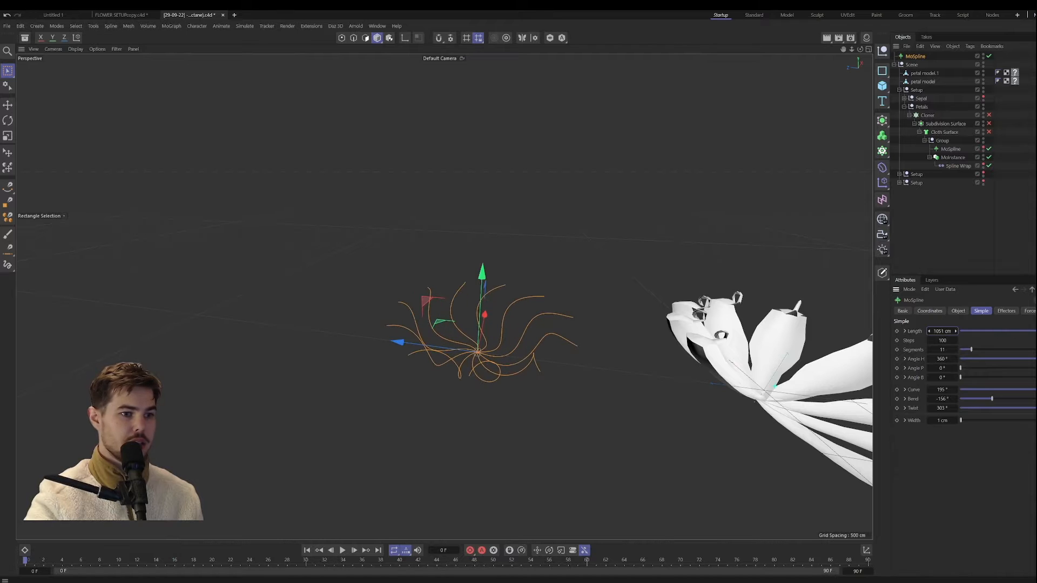
click(905, 359)
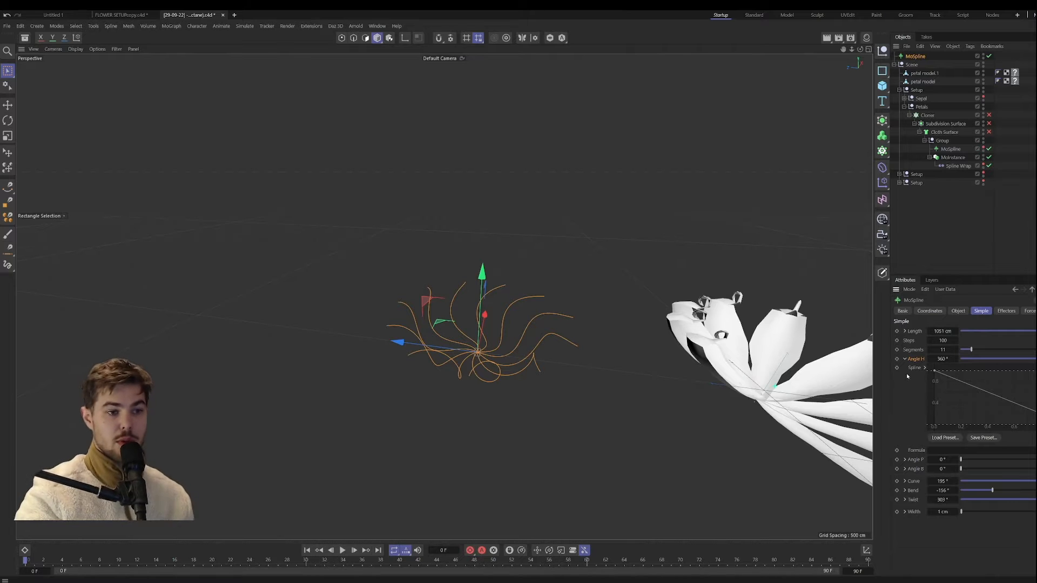
Step: Try reshaping the new MoSpline's Angle H graph with an added point pulled below the straight line
click(905, 360)
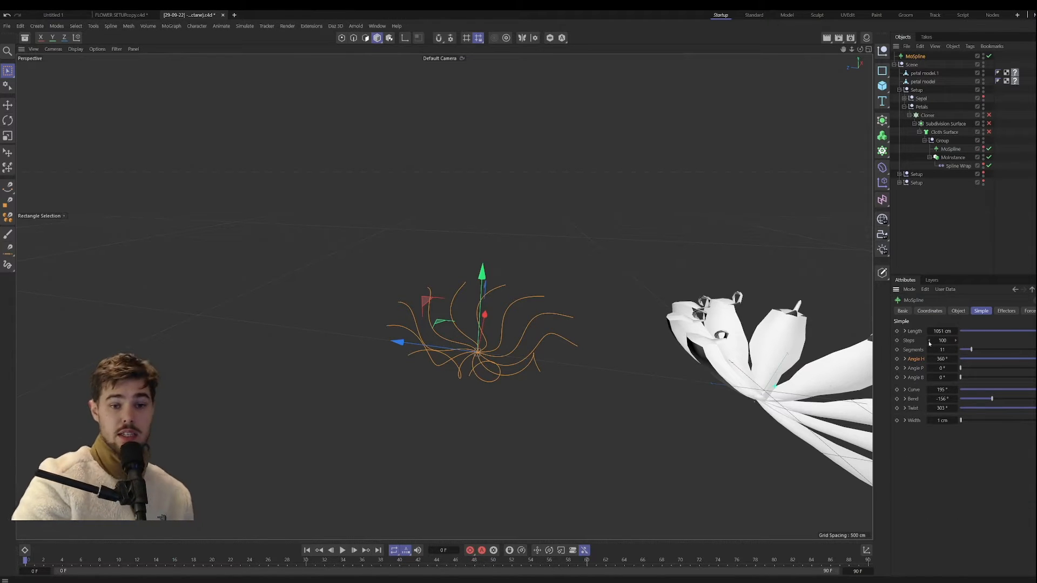
click(905, 359)
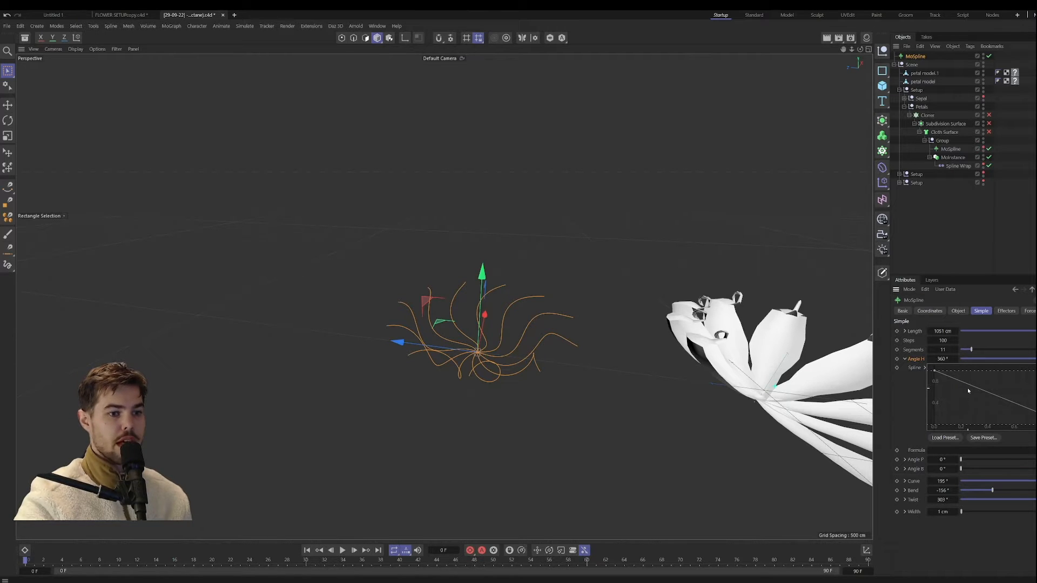
mouse_move(969, 390)
mouse_down()
mouse_move(967, 430)
mouse_move(980, 425)
mouse_move(979, 403)
mouse_up()
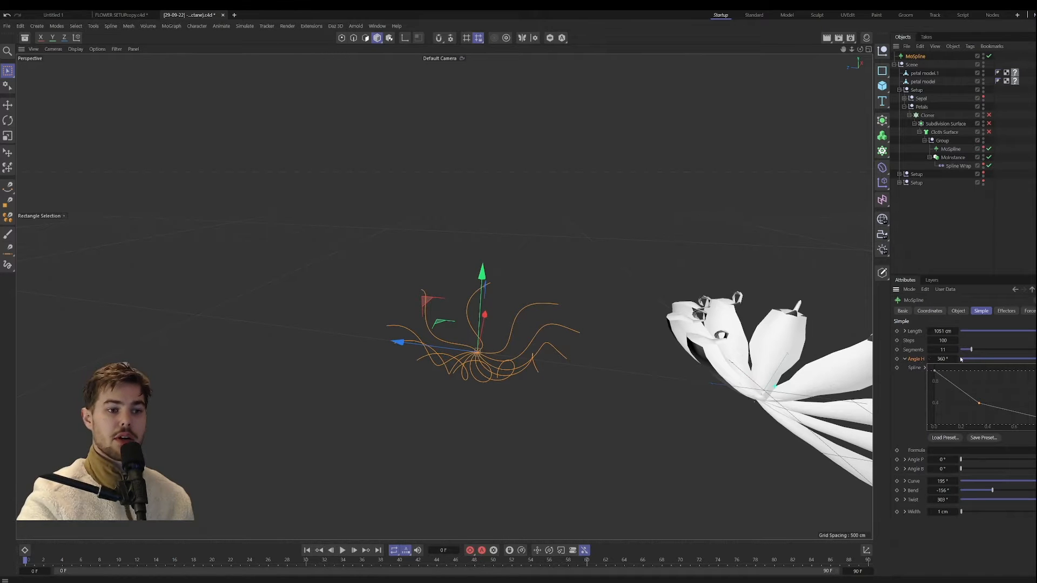
mouse_move(980, 403)
mouse_down()
mouse_move(965, 404)
mouse_move(984, 387)
mouse_up()
click(905, 359)
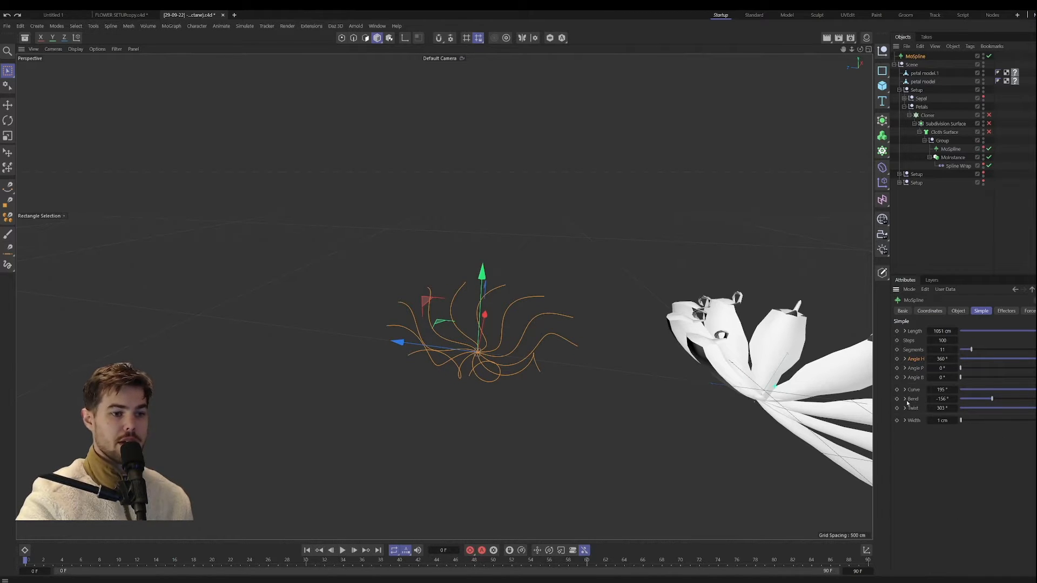
Step: Try a V-shaped falloff in the MoSpline's Bend graph by adding a low point near its start and another point on the rising side
click(905, 399)
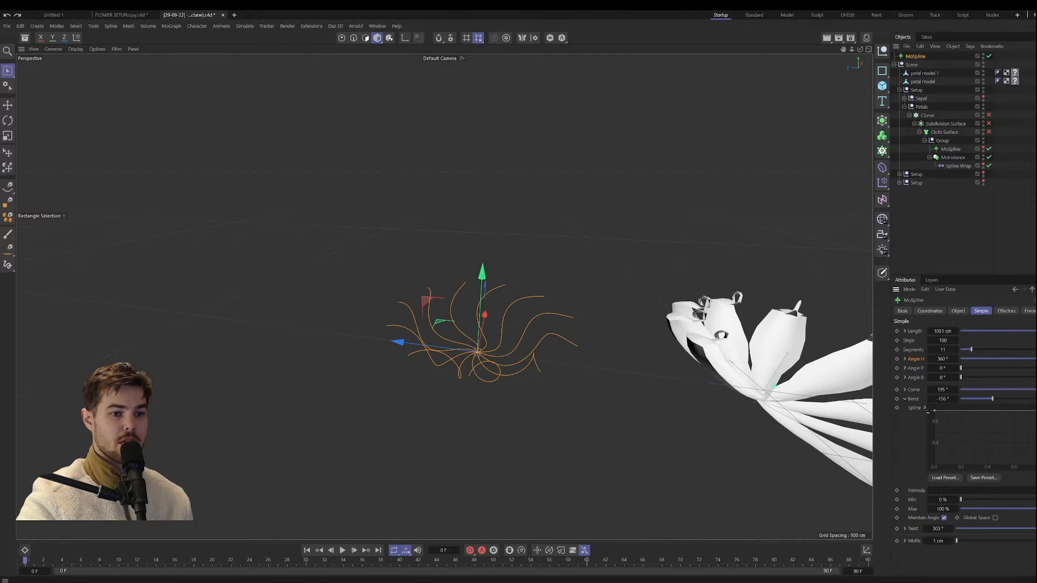
drag(1036, 412, 975, 438)
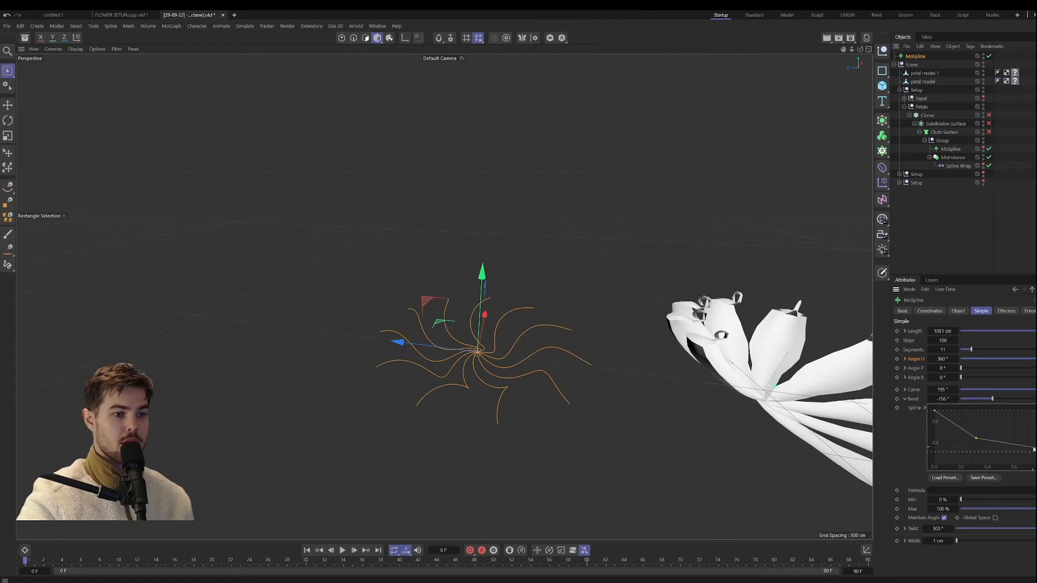
drag(1036, 452, 1036, 415)
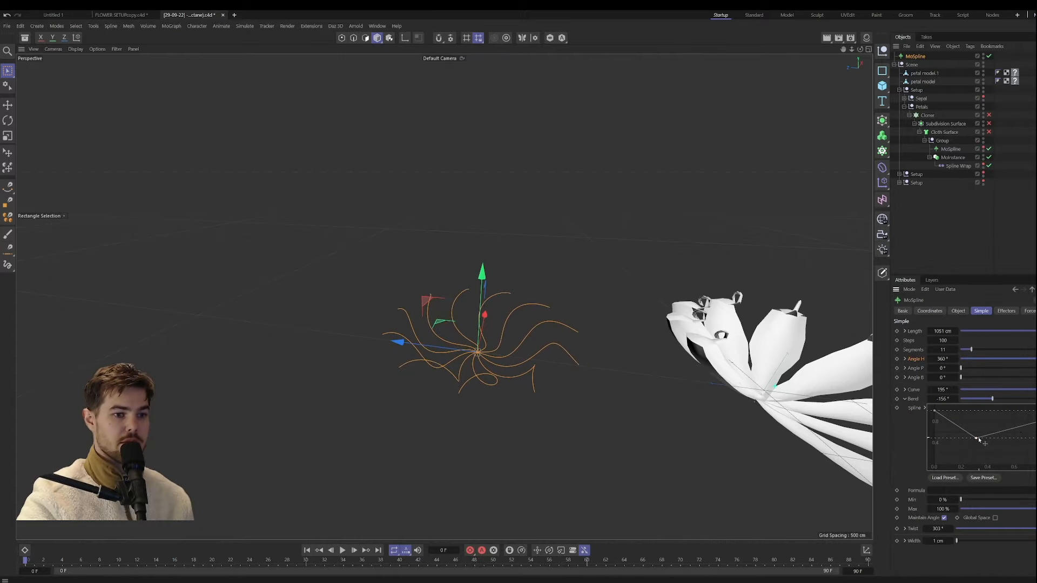
drag(978, 439, 972, 467)
ctrl+click(1025, 438)
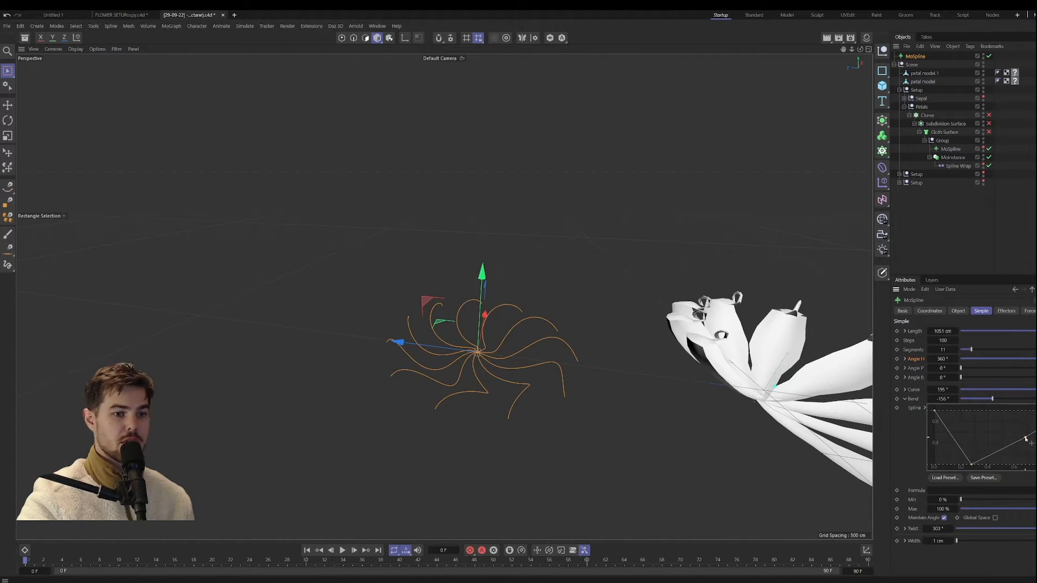
double_click(1024, 437)
click(1025, 438)
mouse_move(1025, 439)
mouse_down()
mouse_move(1014, 428)
mouse_move(1026, 458)
mouse_move(1026, 440)
mouse_up()
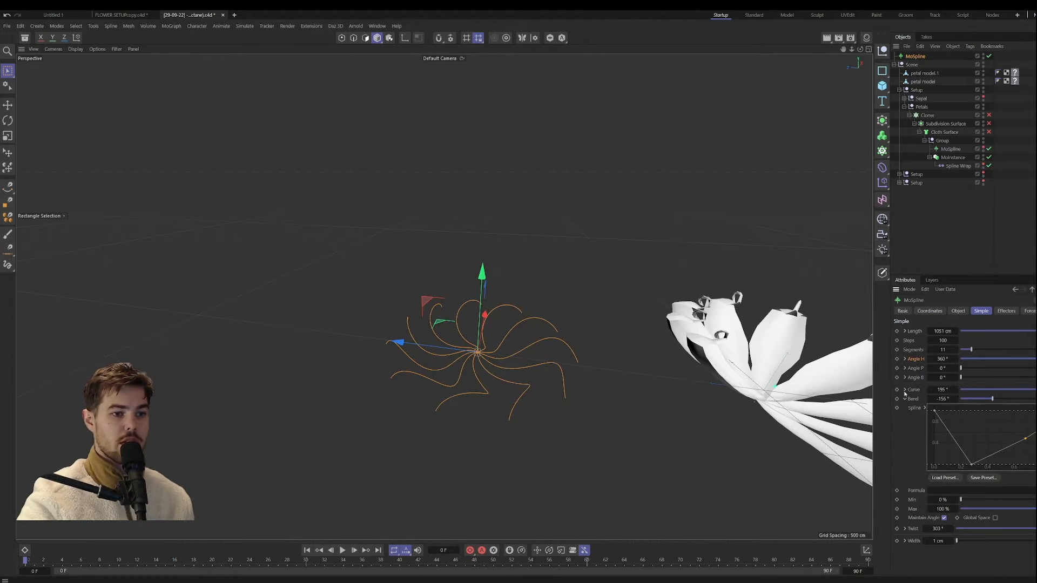
Step: Undo the added points in the Bend graph
key(ctrl+z)
key(ctrl+z)
key(ctrl+z)
key(ctrl+z)
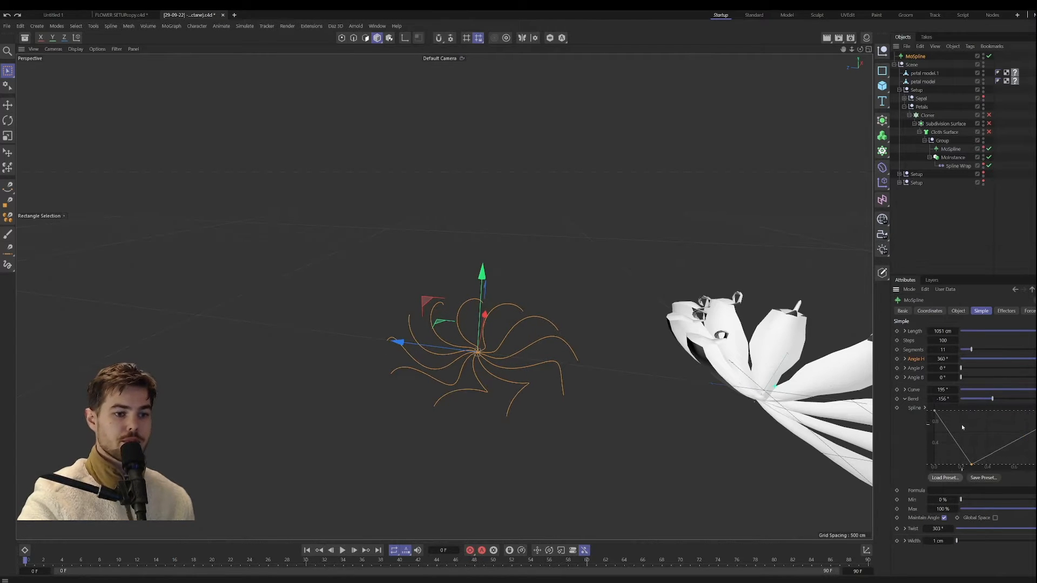
key(ctrl+z)
key(ctrl+z)
key(ctrl+z)
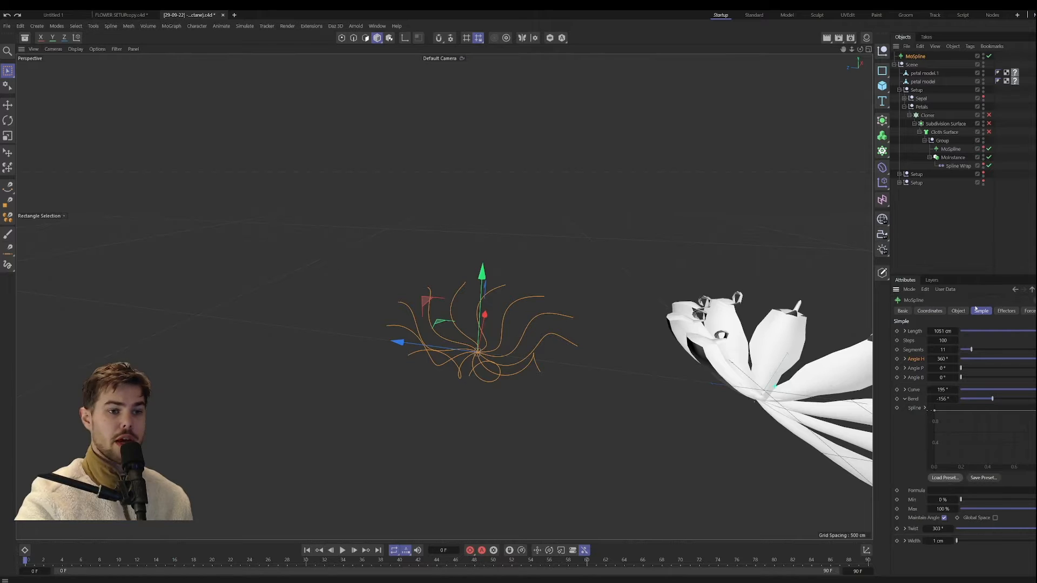
Step: Set the MoSpline's Steps to 41 and its Segments to 19
double_click(942, 340)
text(2)
key(Return)
drag(942, 340, 957, 349)
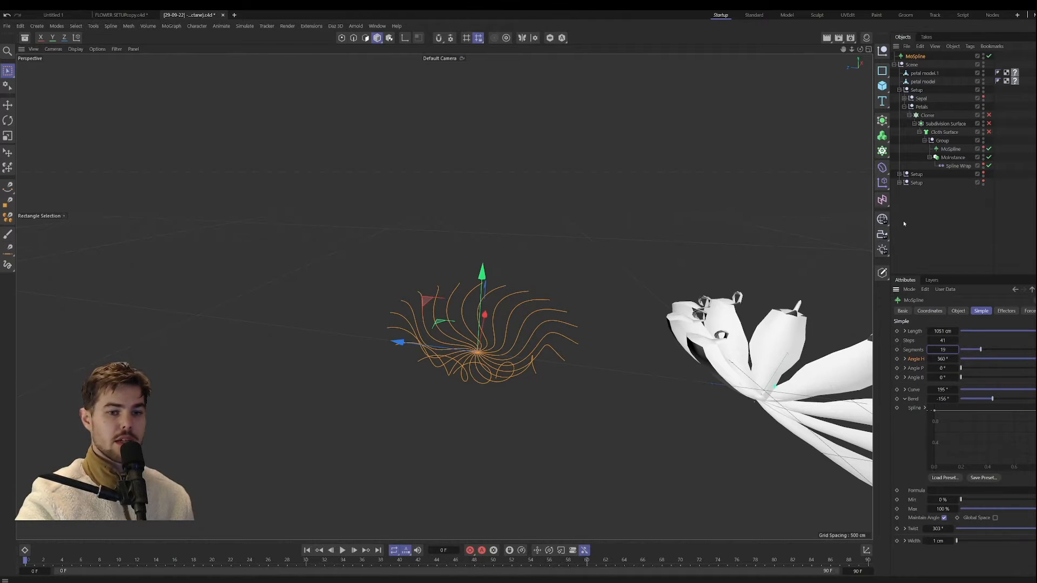
Step: Try the MoSpline's Spline and Turtle modes and return it to Simple
click(958, 311)
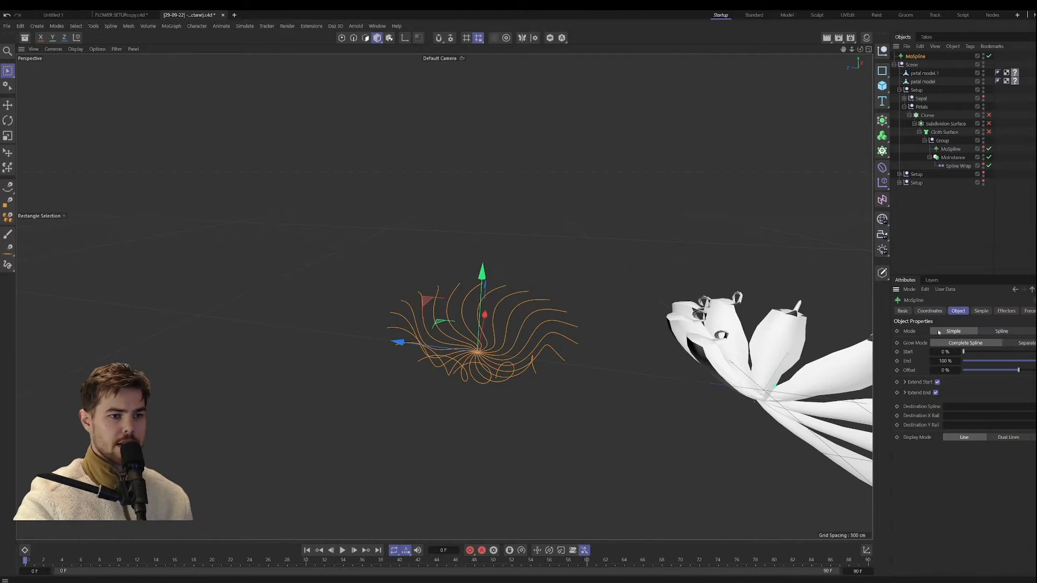
click(1000, 331)
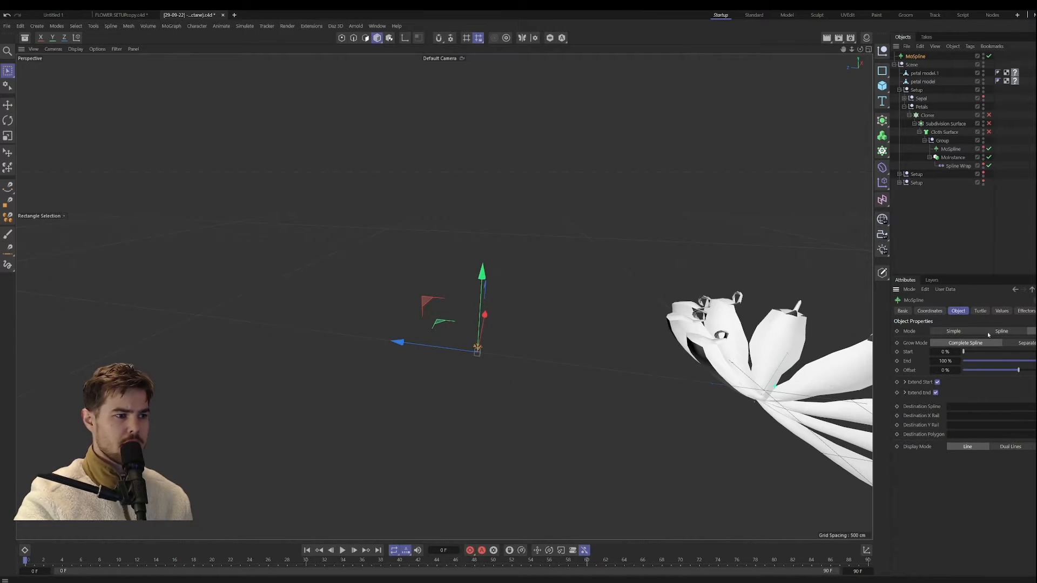
click(953, 331)
alt+middle_drag(506, 357, 489, 380)
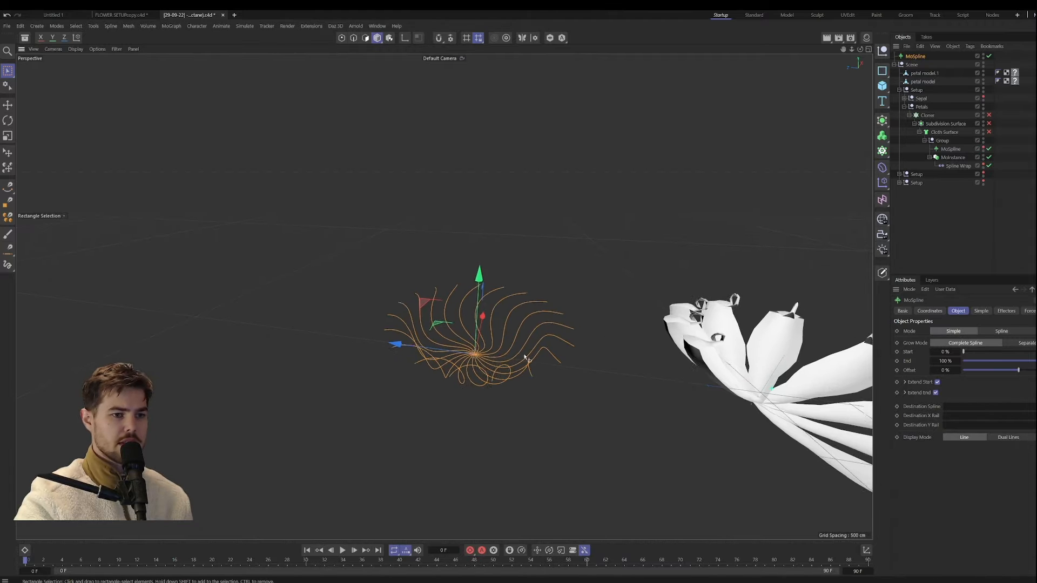
mouse_move(488, 380)
alt+right_down()
mouse_move(495, 359)
mouse_move(491, 373)
alt+right_up()
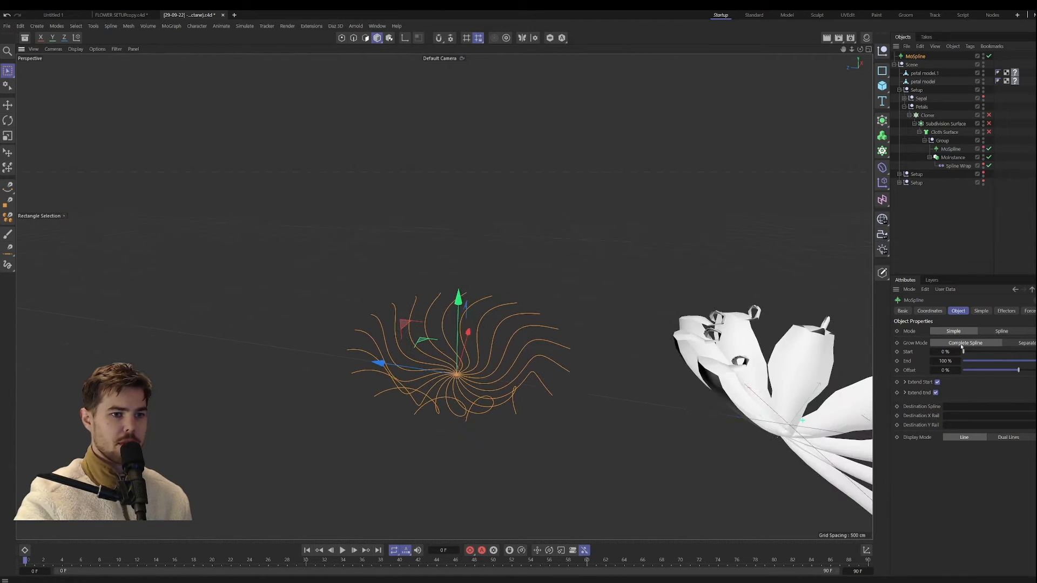
Step: Change the MoSpline's Grow Mode from Complete Spline to Separate, keeping Start at 0%
click(1029, 343)
mouse_move(964, 352)
mouse_down()
mouse_move(1012, 353)
mouse_move(968, 360)
mouse_move(1032, 351)
mouse_move(963, 351)
mouse_up()
mouse_move(950, 290)
mouse_down()
mouse_move(988, 290)
mouse_move(955, 291)
mouse_up()
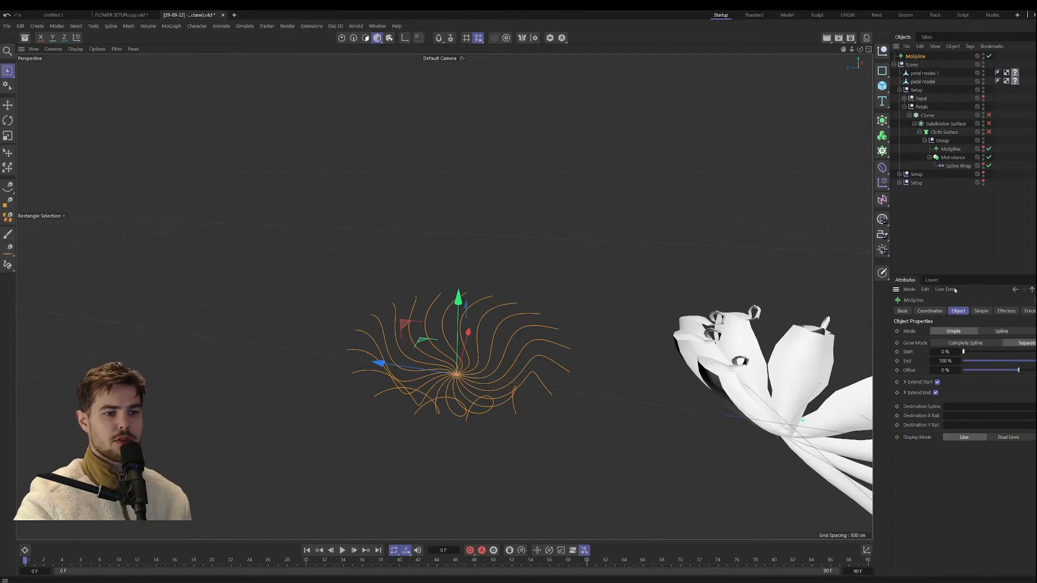
Step: Test the splines' growth with End values such as 67.1% and return End to 100%
mouse_move(1029, 361)
mouse_down()
mouse_move(962, 362)
mouse_move(1034, 360)
mouse_move(976, 353)
mouse_move(1034, 360)
mouse_up()
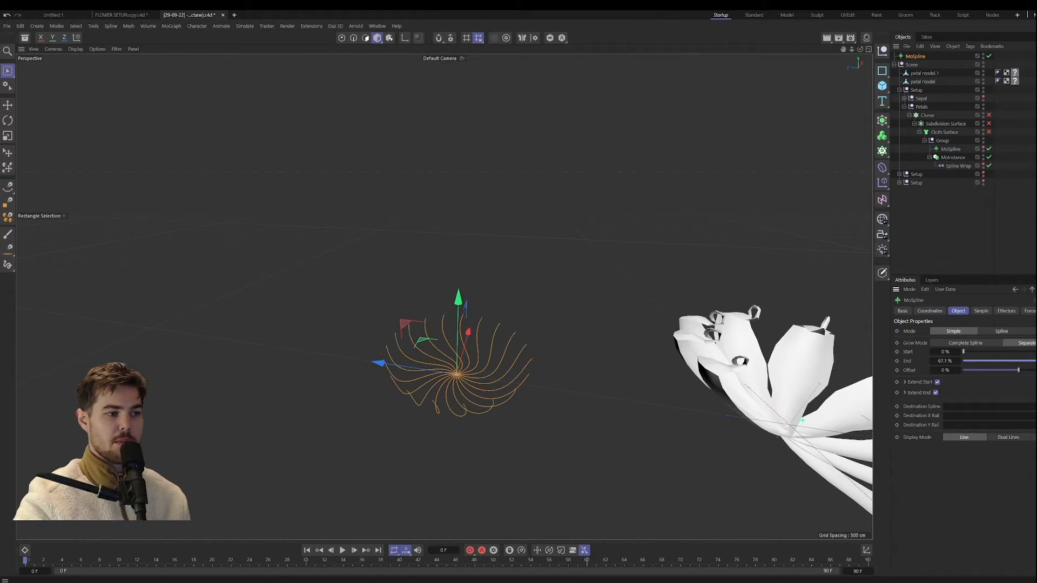
click(981, 310)
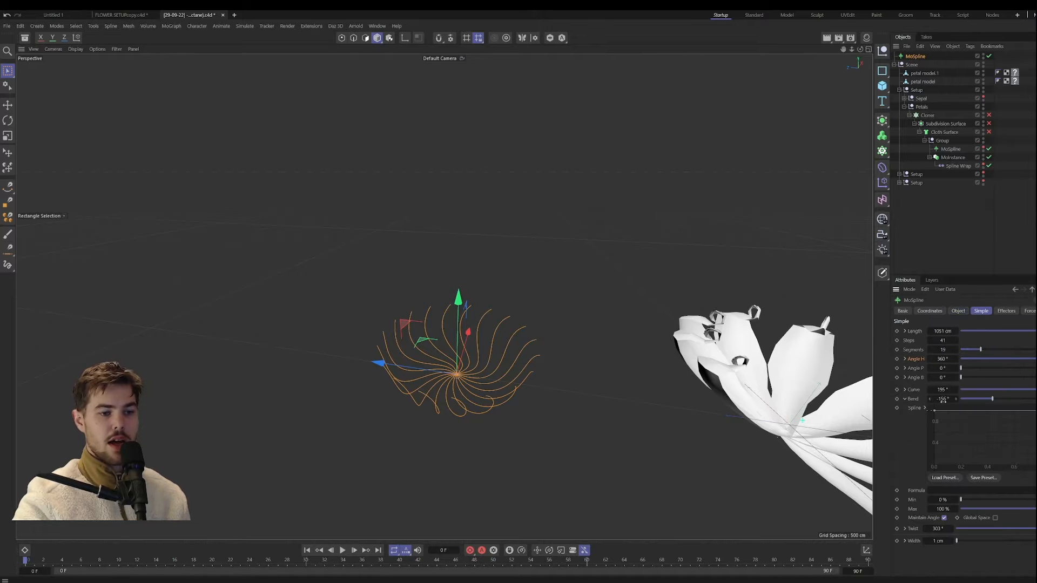
click(958, 311)
mouse_move(1034, 360)
mouse_down()
mouse_move(978, 360)
mouse_move(1027, 370)
mouse_move(1036, 361)
mouse_up()
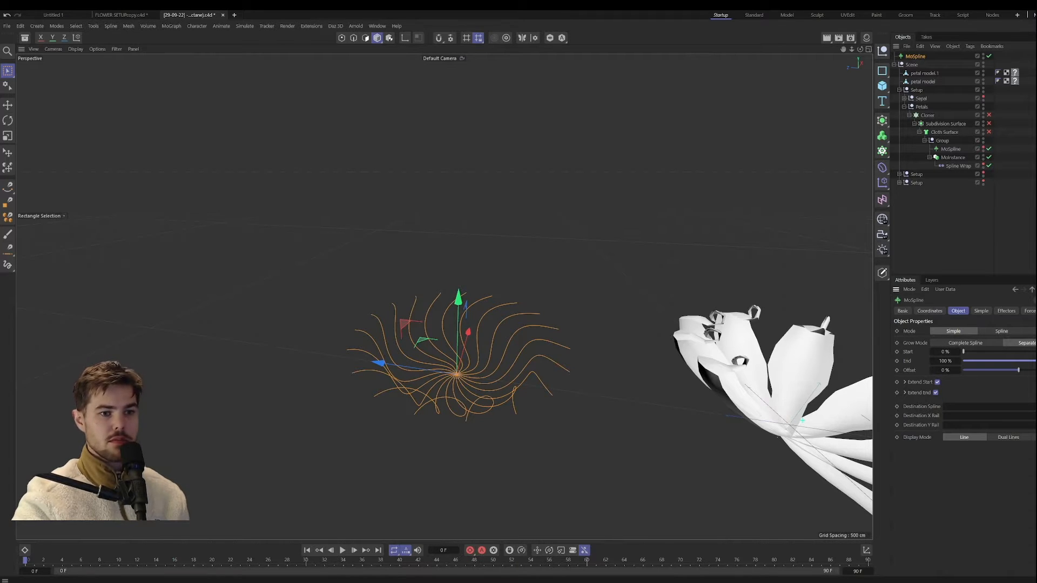
mouse_move(1035, 361)
mouse_down()
mouse_move(967, 367)
mouse_move(1026, 360)
mouse_up()
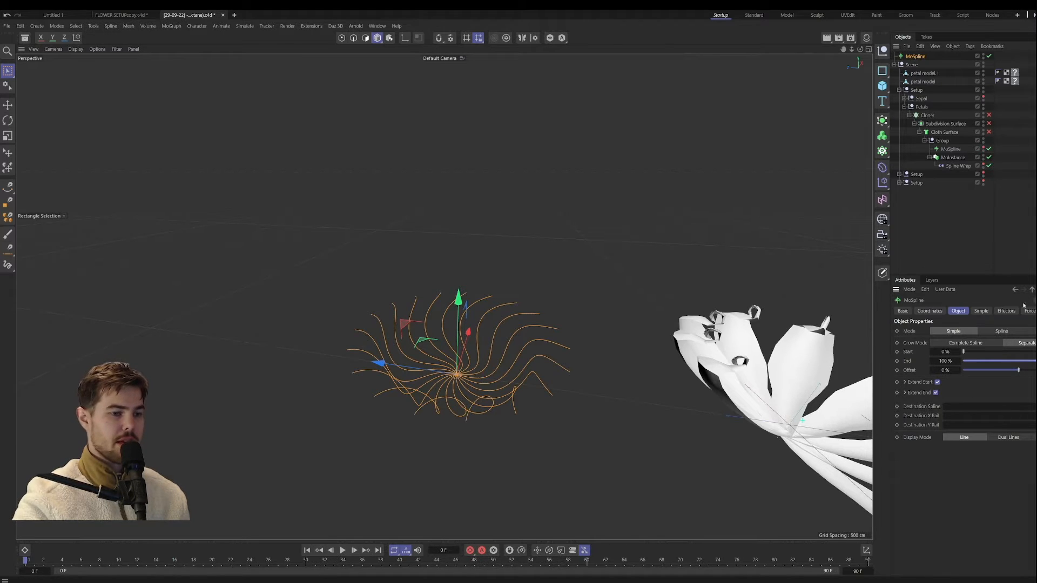
Step: Try shifting the splines outward with an Offset of 21.4% and reset the Offset to 0%
mouse_move(1022, 371)
mouse_down()
mouse_move(1008, 370)
mouse_move(1036, 371)
mouse_move(965, 370)
mouse_move(1036, 371)
mouse_move(990, 379)
mouse_move(1036, 379)
mouse_move(997, 379)
mouse_move(1036, 379)
mouse_move(996, 370)
mouse_move(1030, 370)
mouse_up()
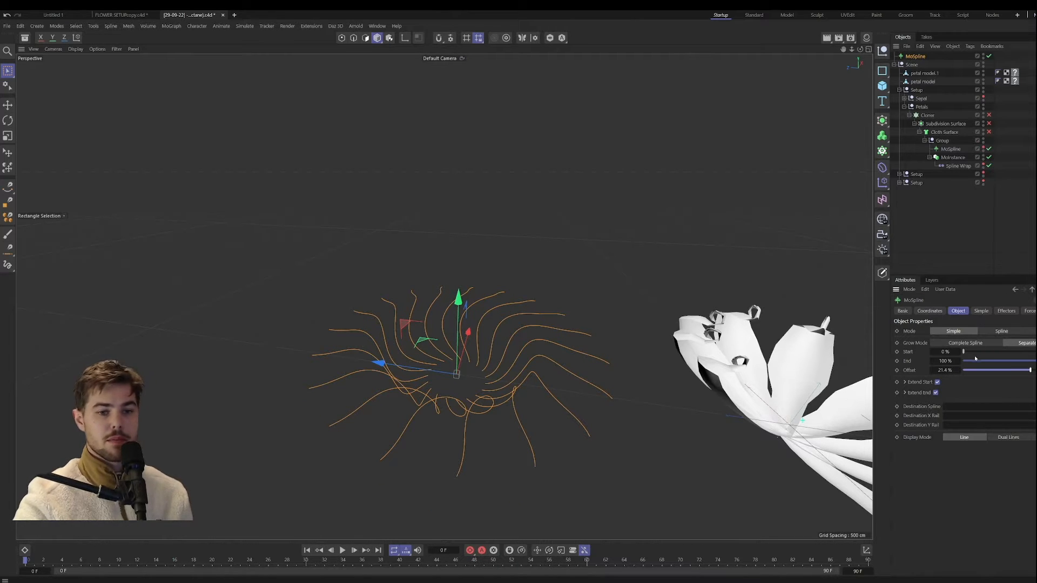
double_click(955, 371)
text(0)
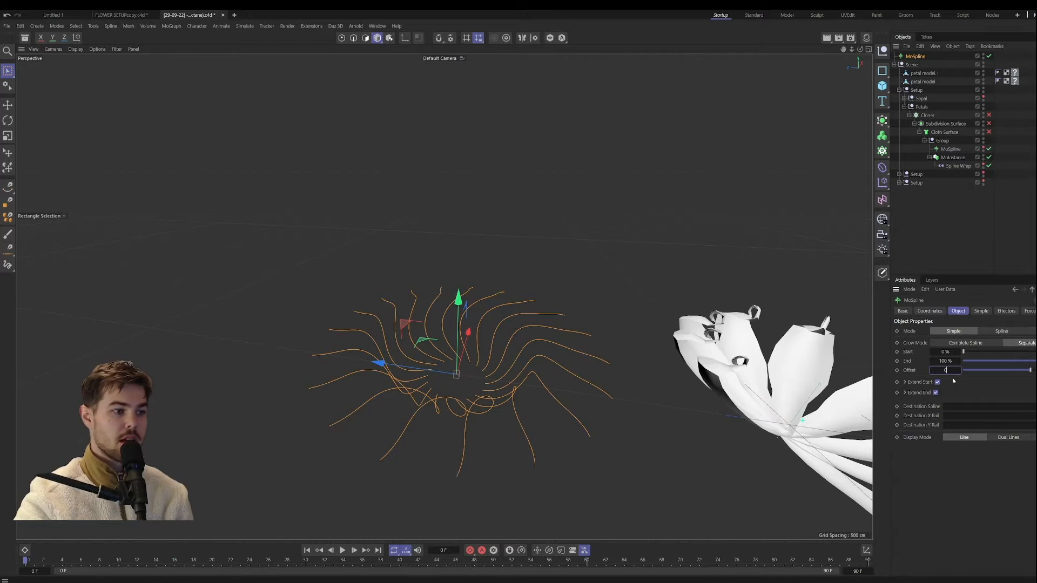
key(Return)
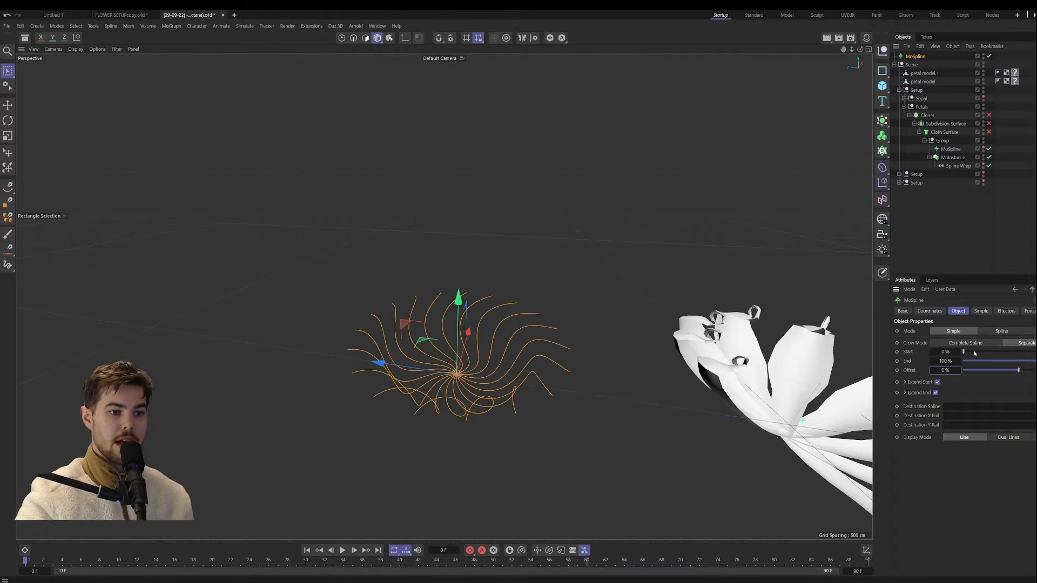
Step: Extend the splines with an End value of 119.1% and return to the MoSpline's Simple settings
mouse_move(949, 361)
mouse_down()
mouse_move(978, 360)
mouse_move(942, 360)
mouse_up()
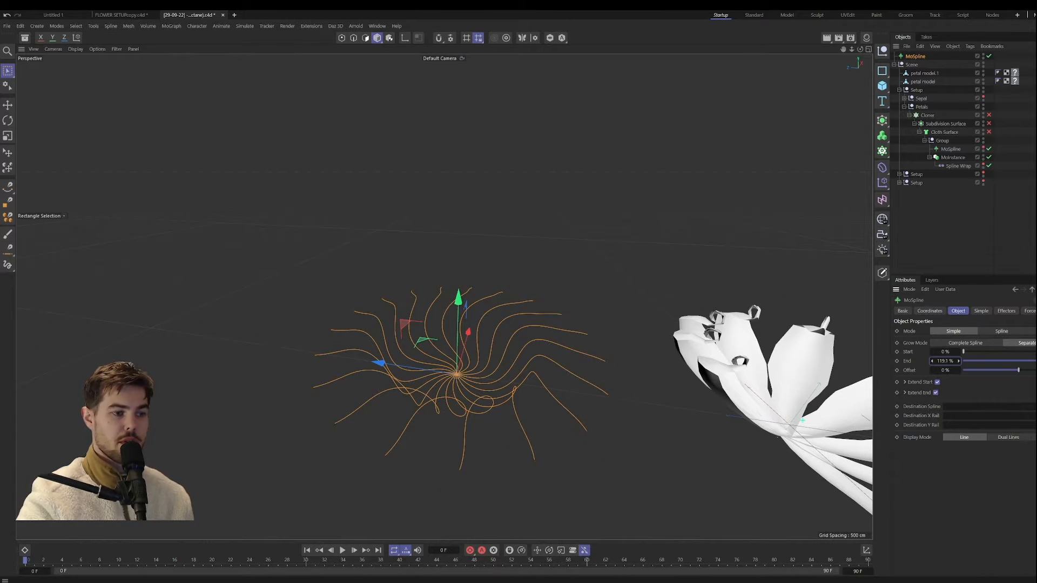
click(1025, 311)
click(983, 312)
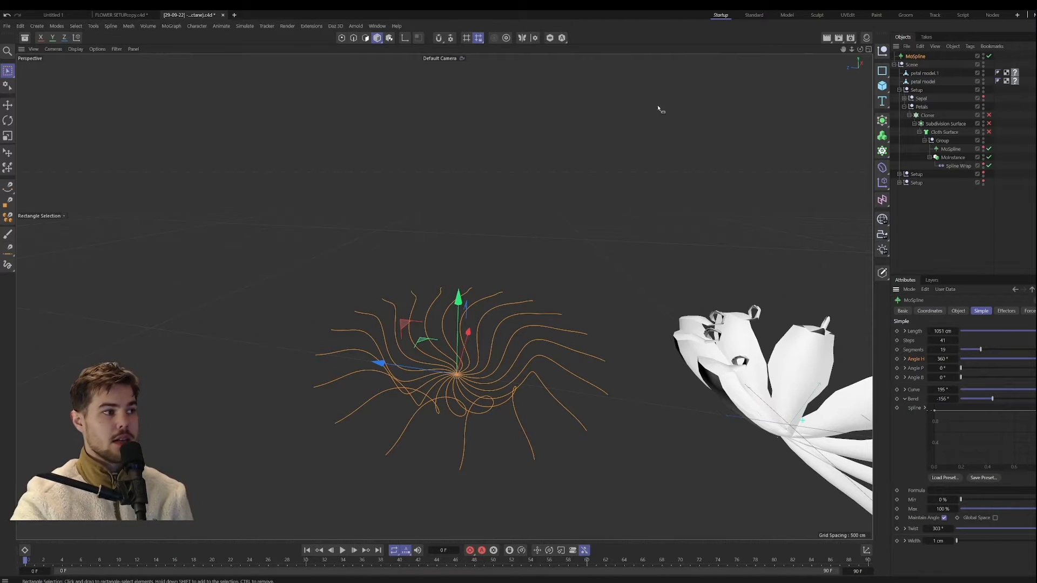
Step: Select the MoSpline in the Petals setup's Group and expand its Angle H and Angle P graphs with the petals in view
click(950, 149)
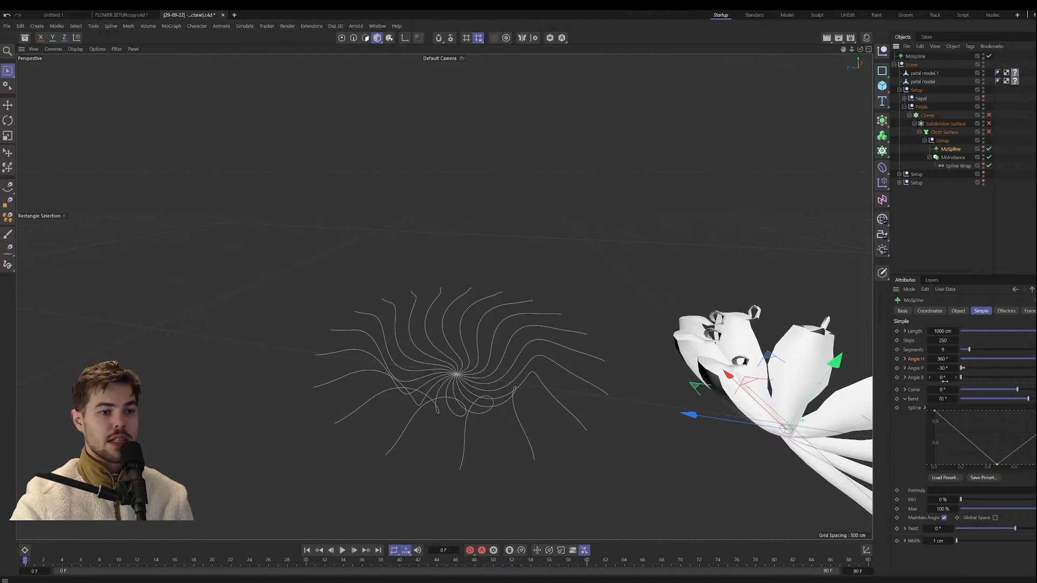
alt+middle_drag(761, 388, 680, 370)
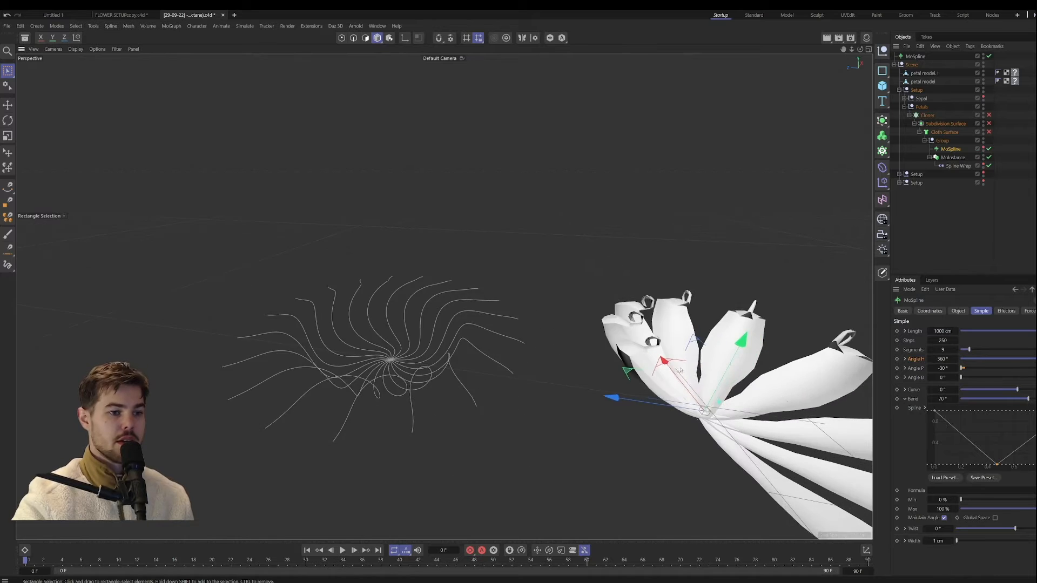
alt+drag(680, 371, 665, 401)
click(905, 359)
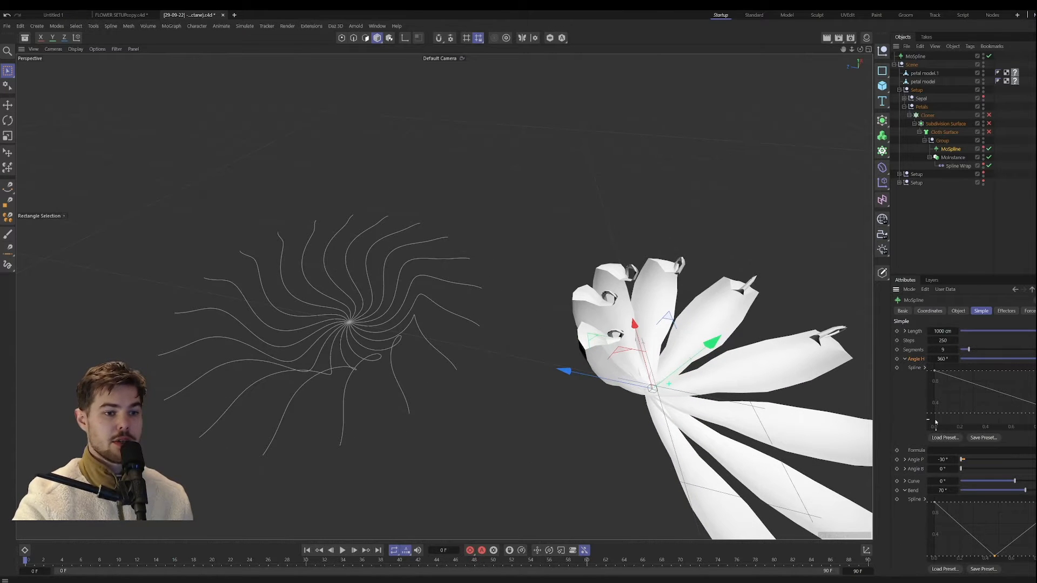
click(905, 460)
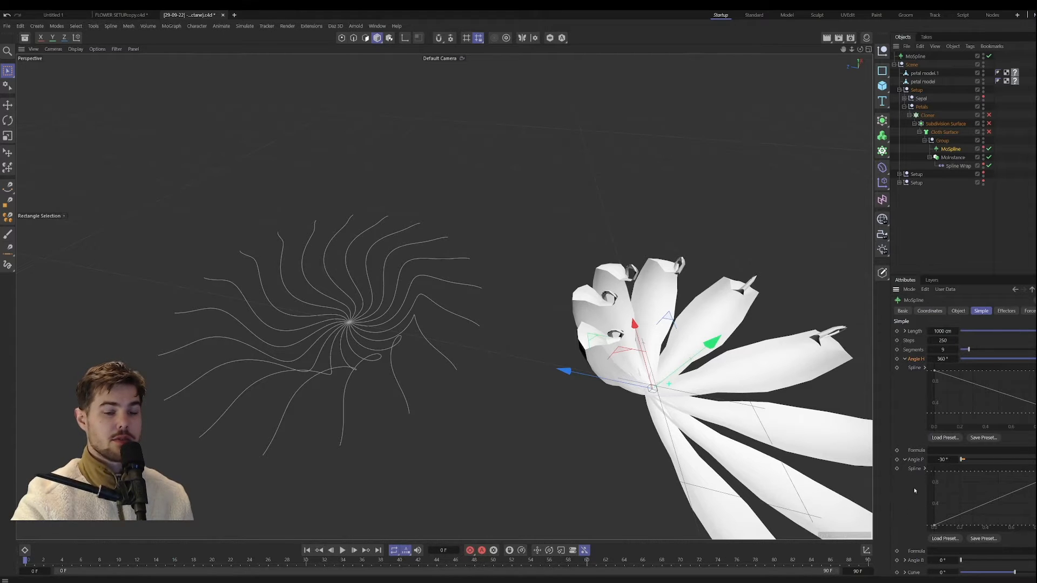
Step: Examine the petal MoSpline's Angle B and Bend graphs alongside its Angle H and Angle P graphs
scroll(927, 489, down, 3)
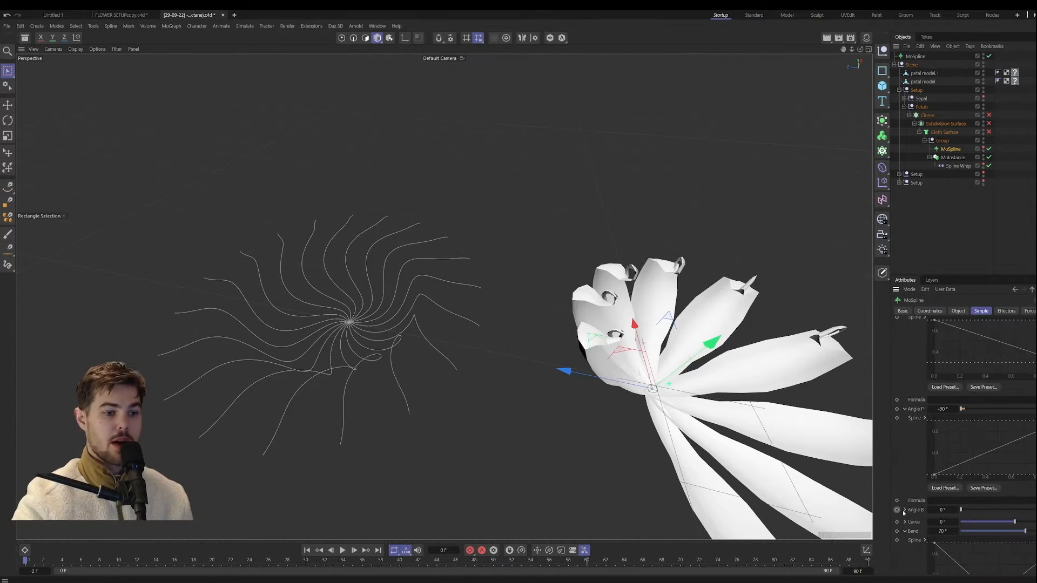
click(897, 510)
click(905, 510)
scroll(914, 451, down, 6)
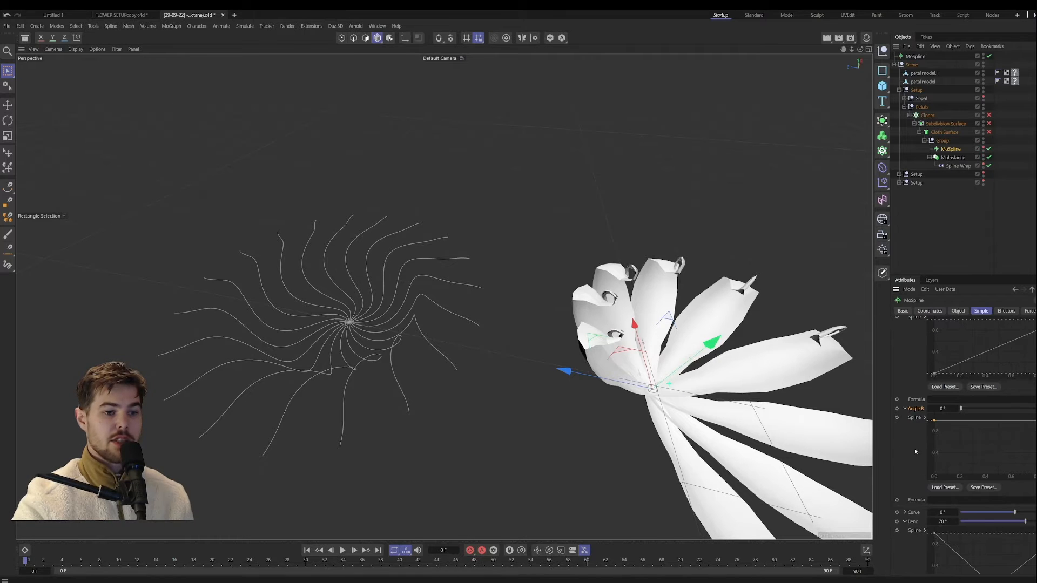
click(905, 409)
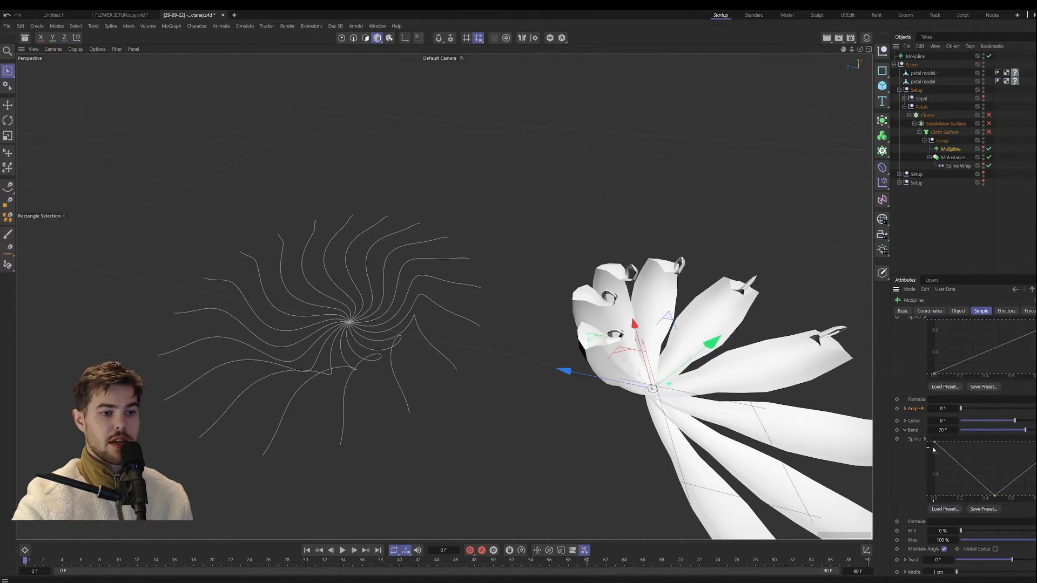
click(904, 430)
scroll(929, 468, up, 7)
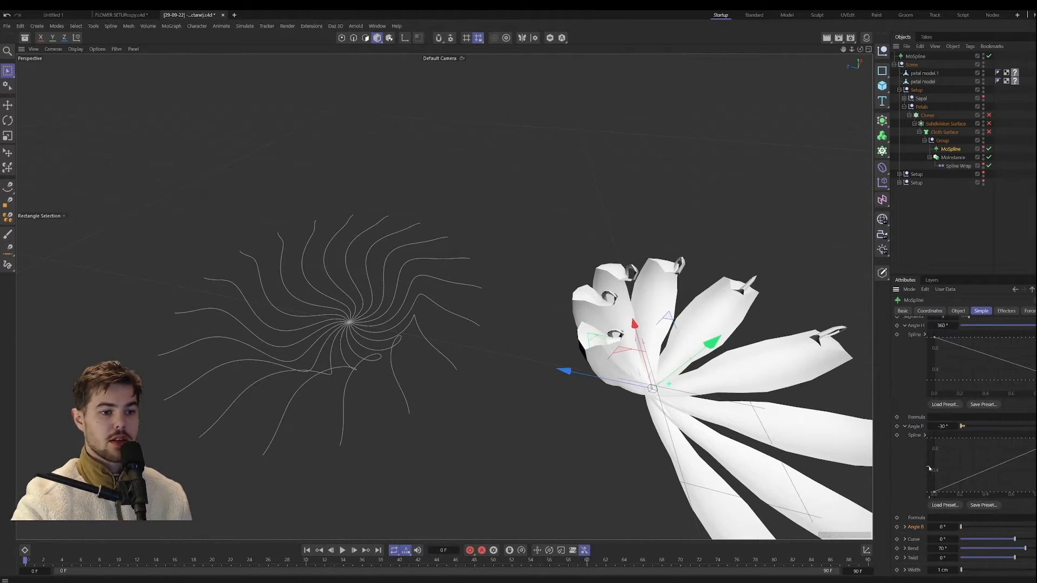
click(905, 548)
scroll(968, 521, down, 3)
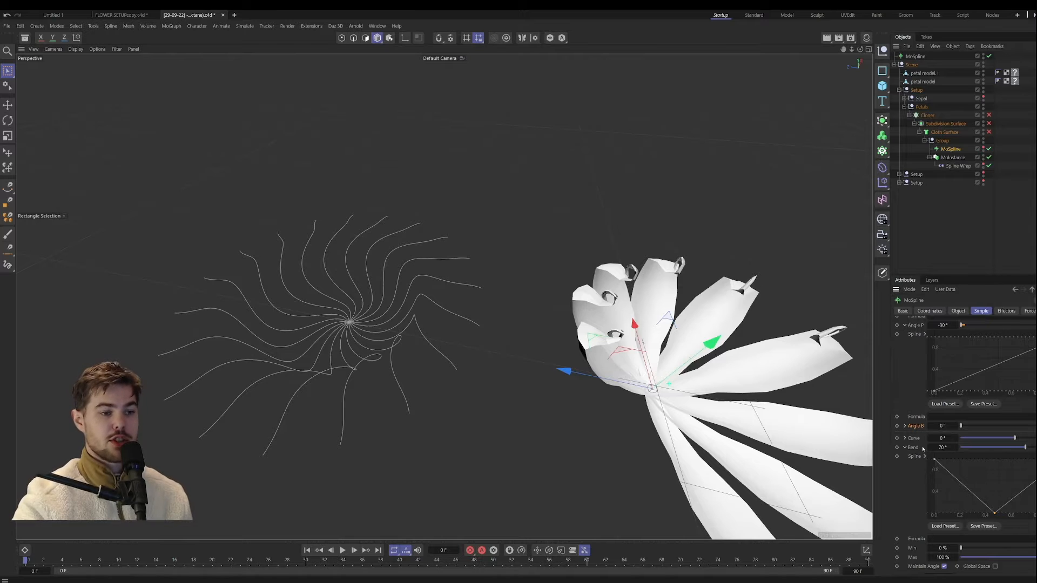
scroll(910, 454, up, 3)
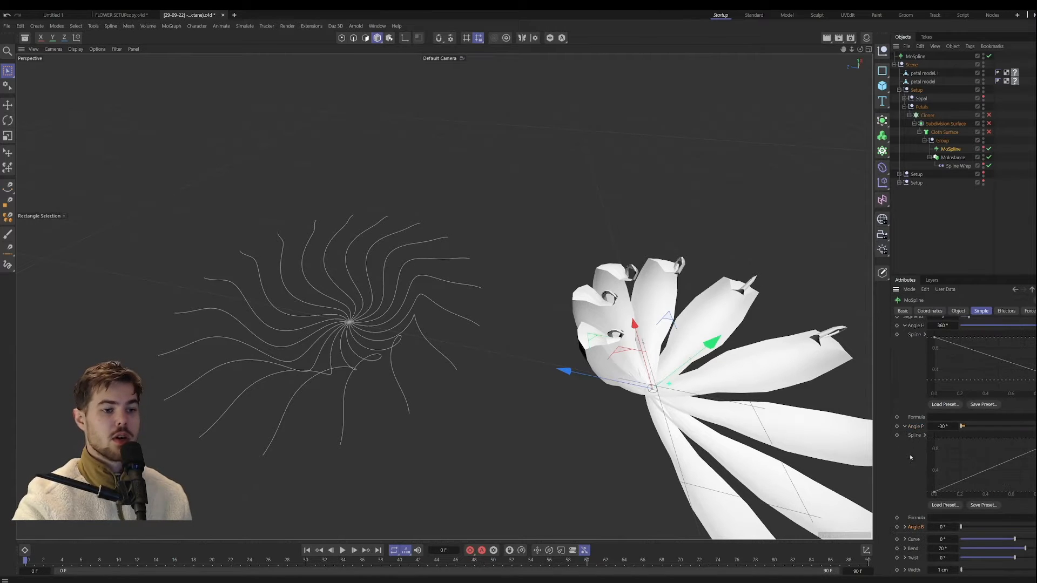
Step: Check the point settings of the Angle P graph and collapse the petal MoSpline's Angle P and Angle H graphs
click(924, 435)
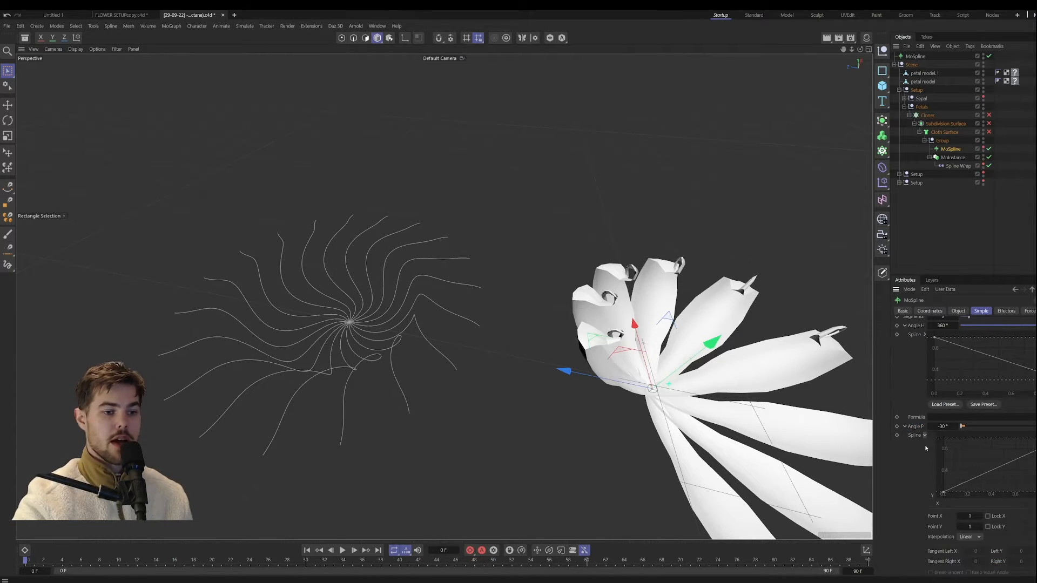
click(924, 436)
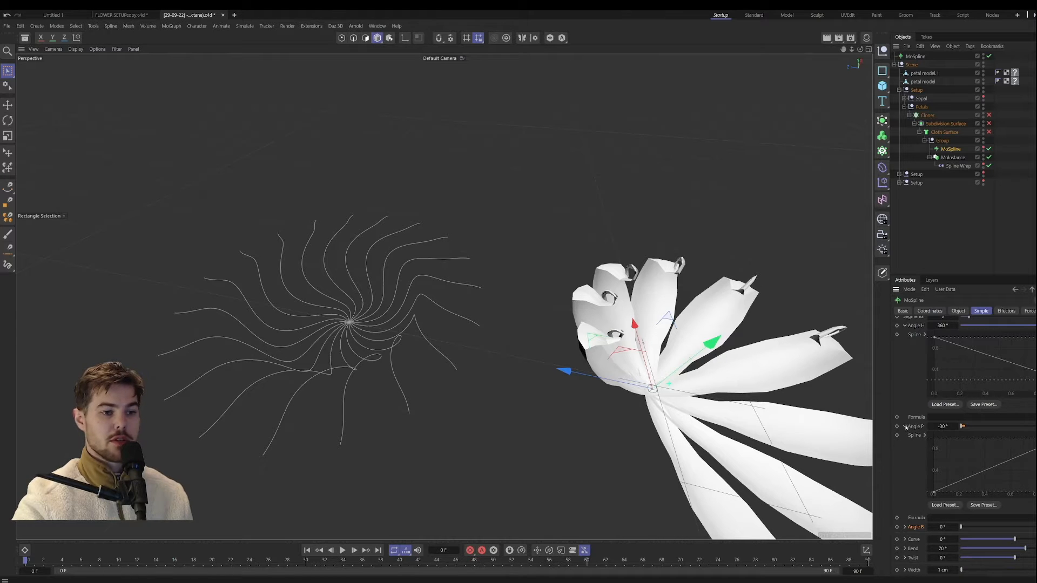
click(905, 427)
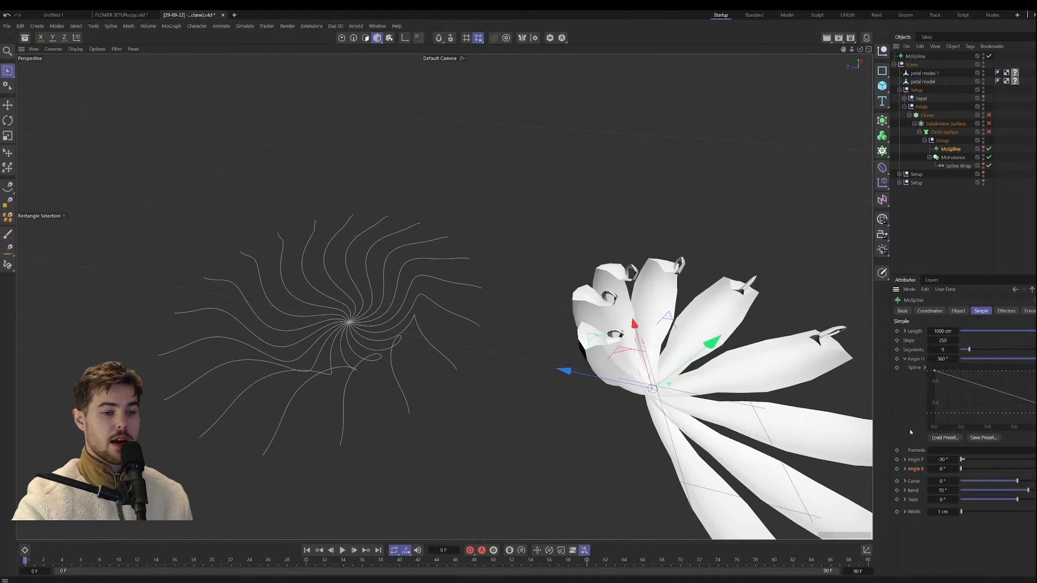
click(905, 359)
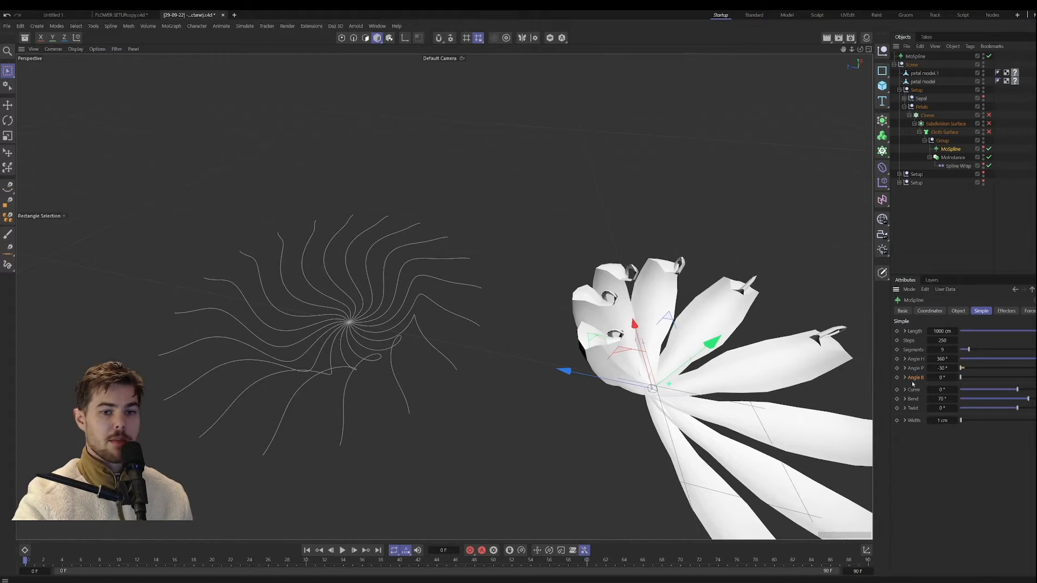
alt+drag(600, 396, 589, 362)
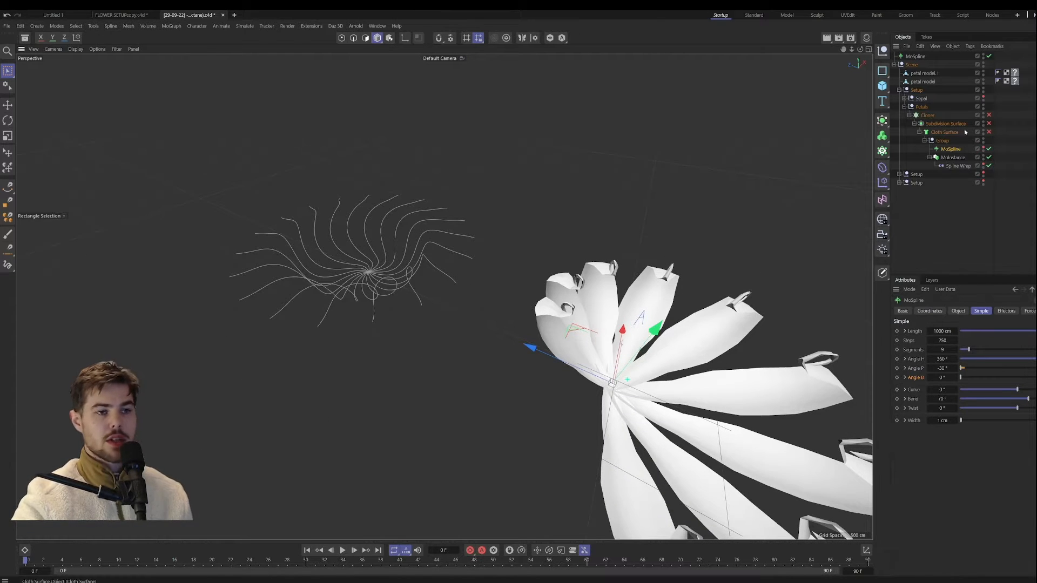
Step: Copy all Simple parameters from Length to Width of the Petals MoSpline and paste them onto the top-level MoSpline
click(915, 333)
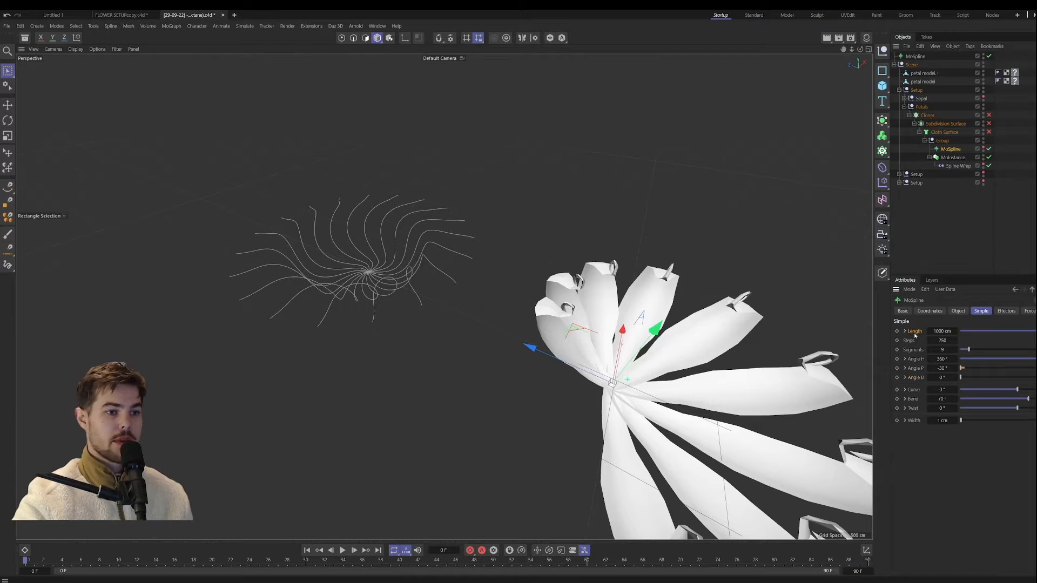
right_click(917, 423)
click(931, 458)
click(920, 56)
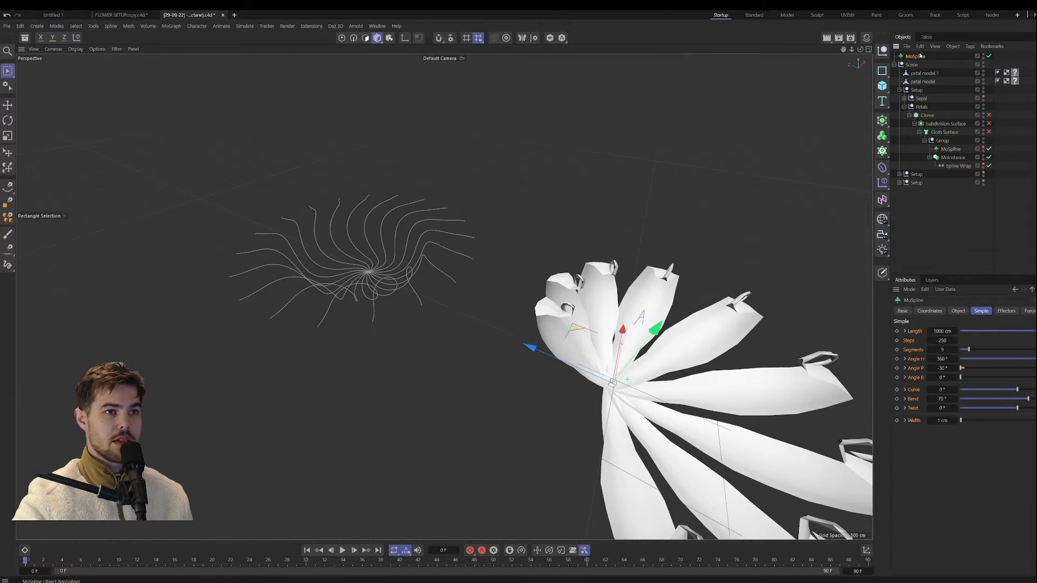
right_click(915, 335)
click(932, 394)
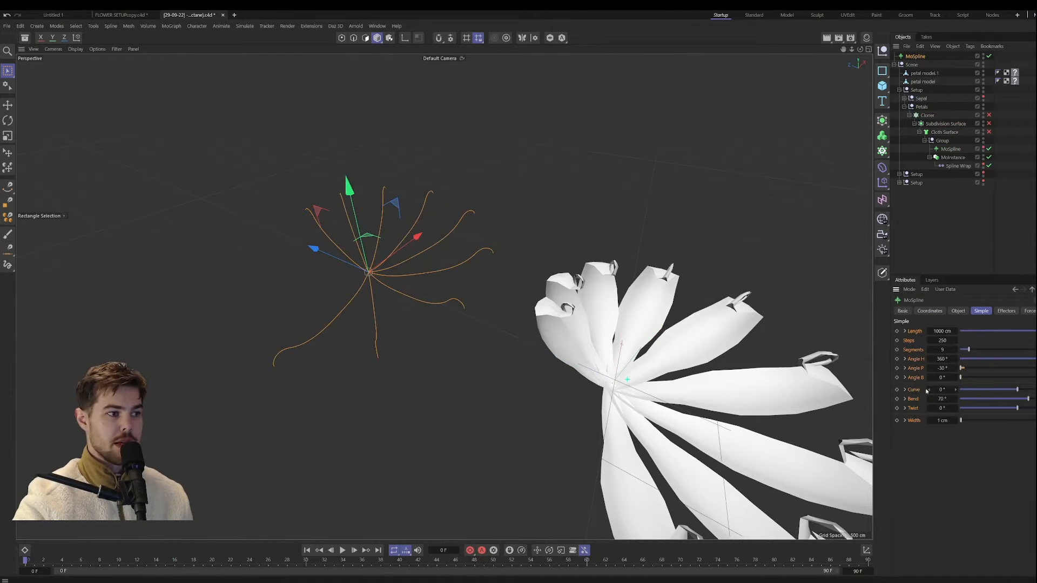
Step: Compare the top-level MoSpline's shape with the petals from several angles, and select petal model.1 and the Petals MoSpline
alt+drag(429, 291, 377, 327)
scroll(396, 356, down, 5)
scroll(387, 337, up, 5)
scroll(387, 336, down, 5)
scroll(378, 327, up, 6)
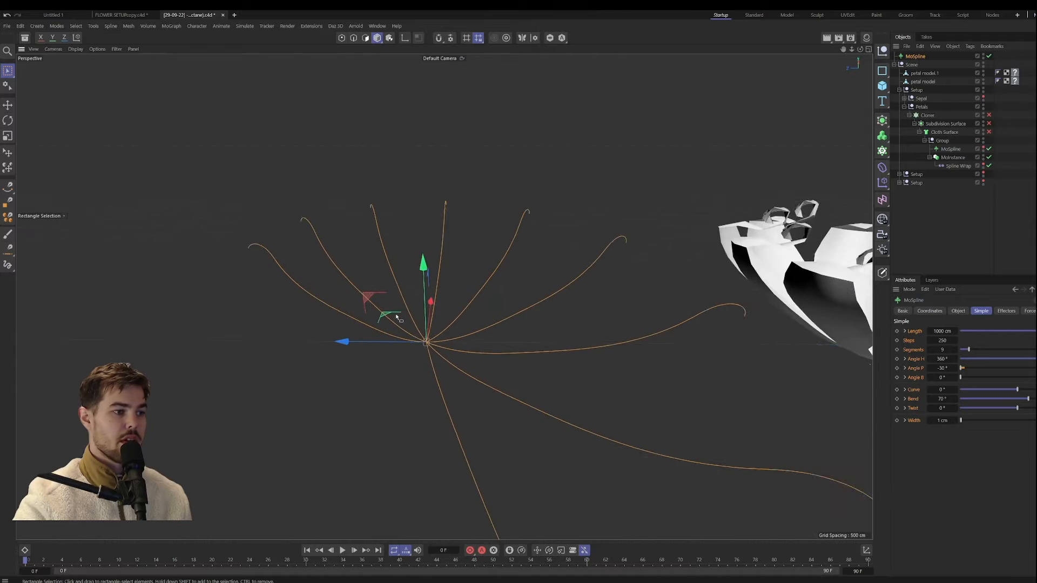
scroll(397, 318, down, 6)
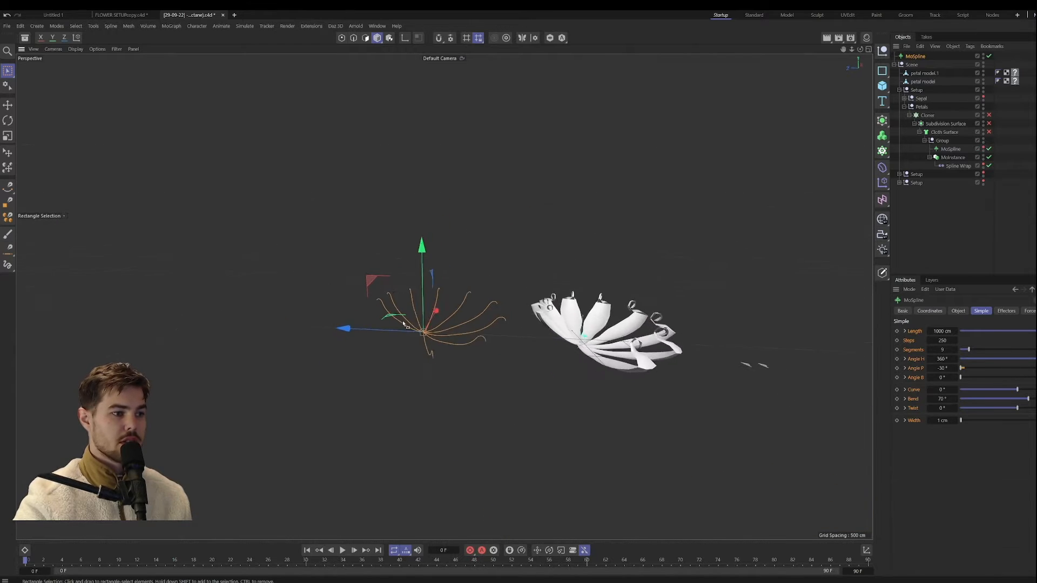
alt+drag(403, 324, 475, 342)
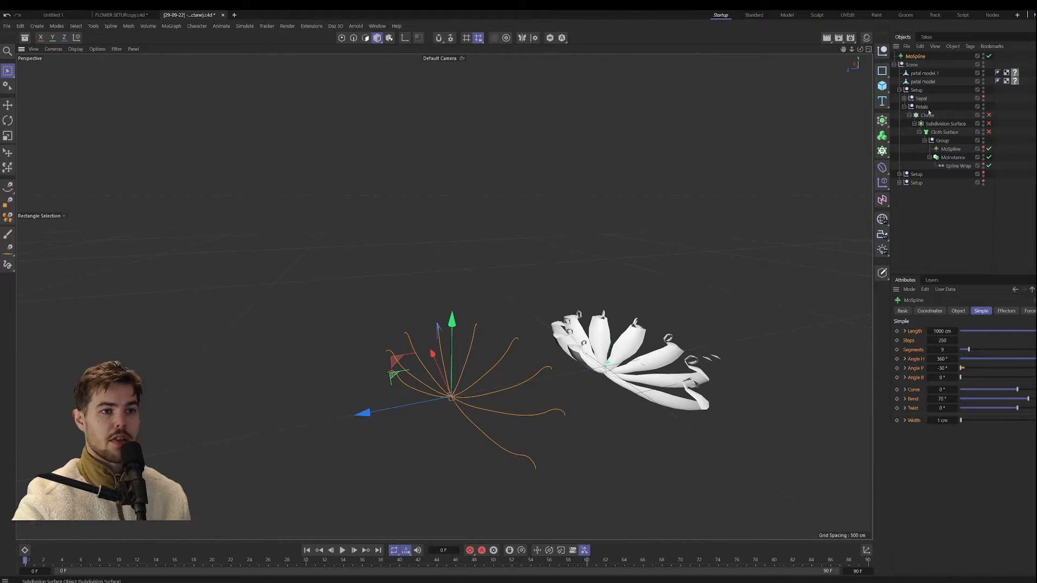
alt+drag(444, 413, 554, 378)
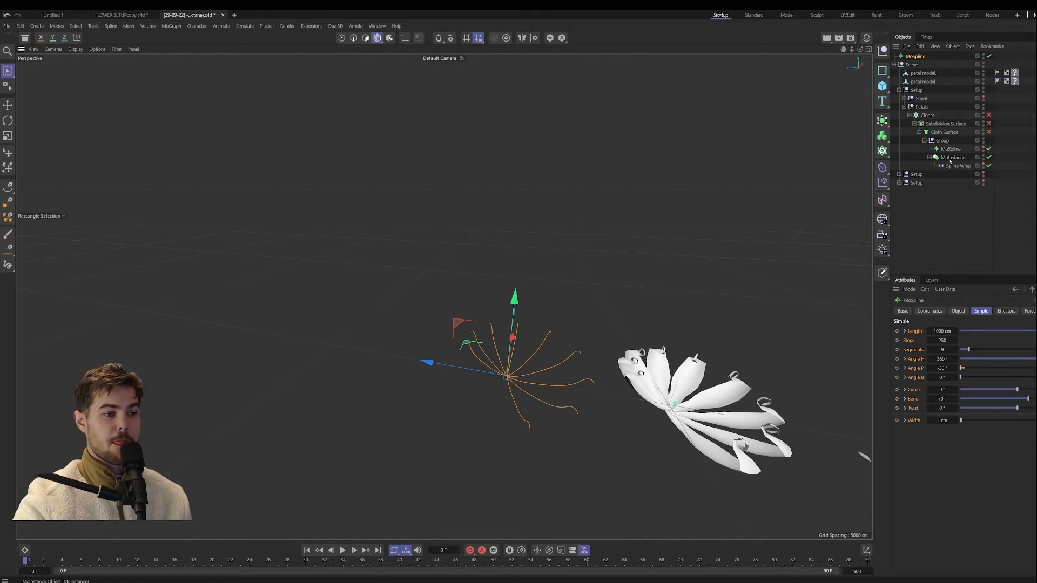
alt+middle_drag(777, 261, 663, 243)
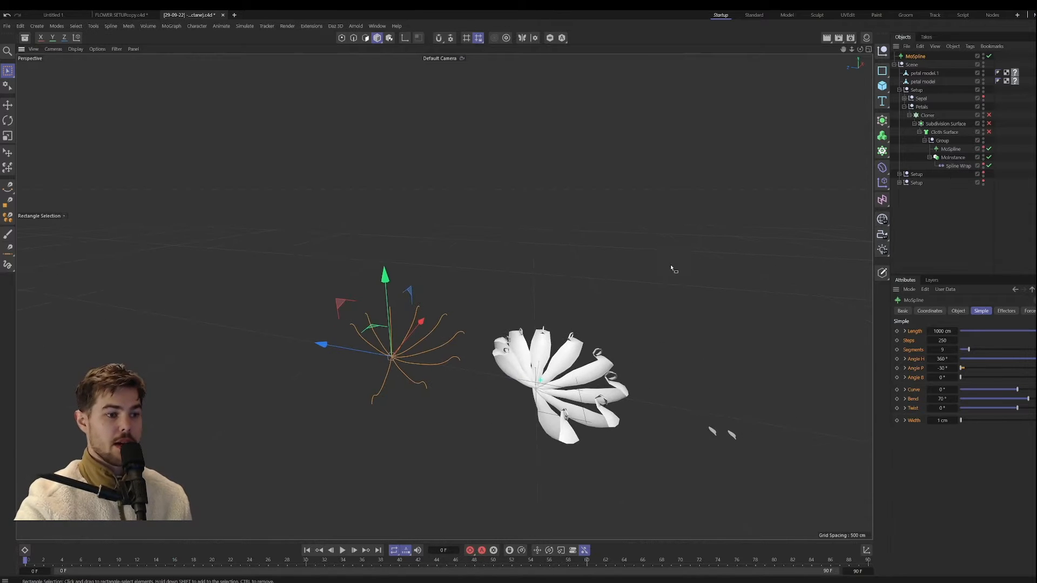
click(713, 434)
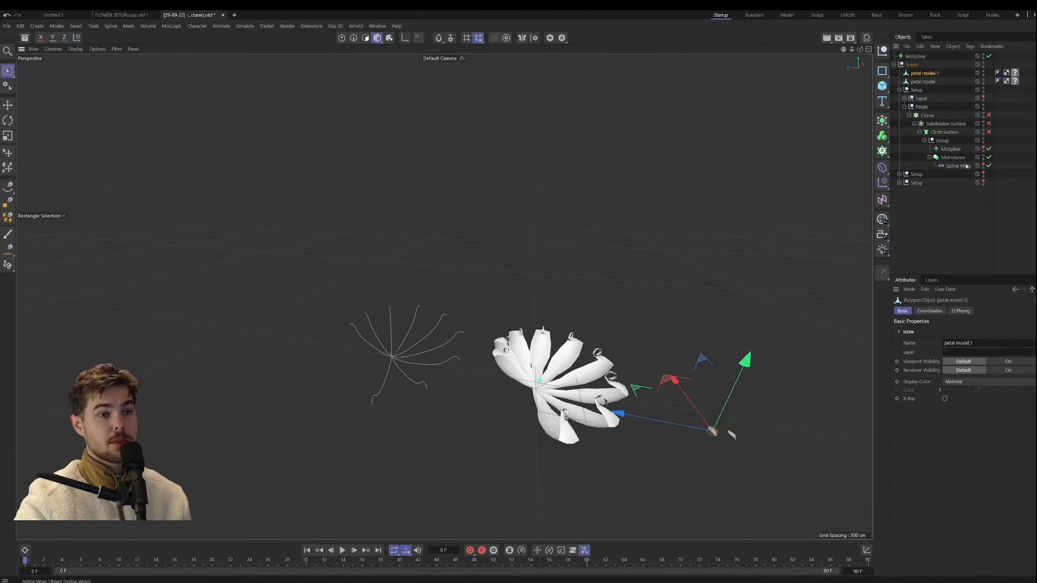
click(952, 150)
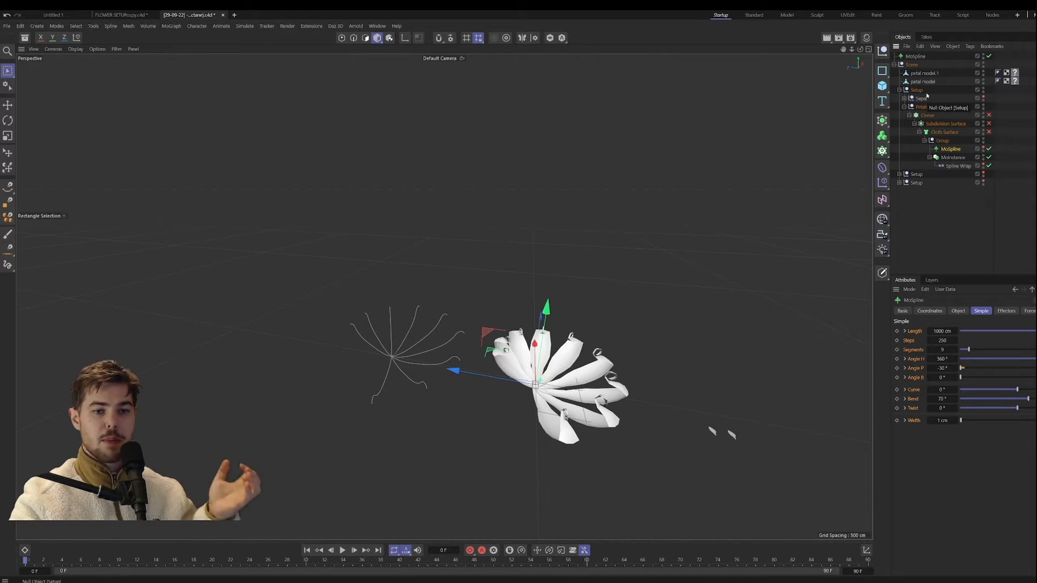
Step: Expand the two lower Setup groups and turn on their visibility alongside the full set of cloned petals
click(899, 174)
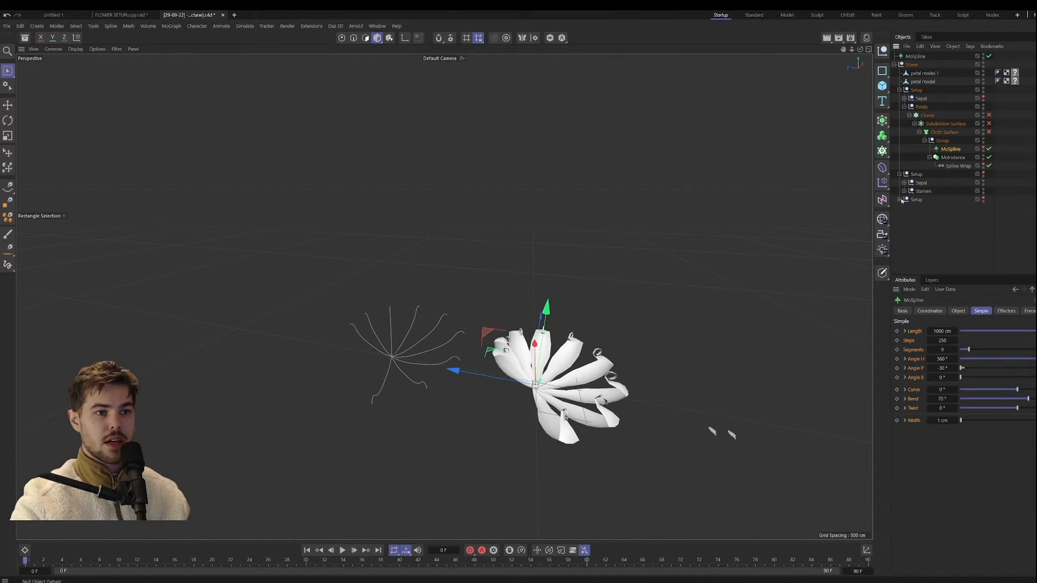
click(899, 200)
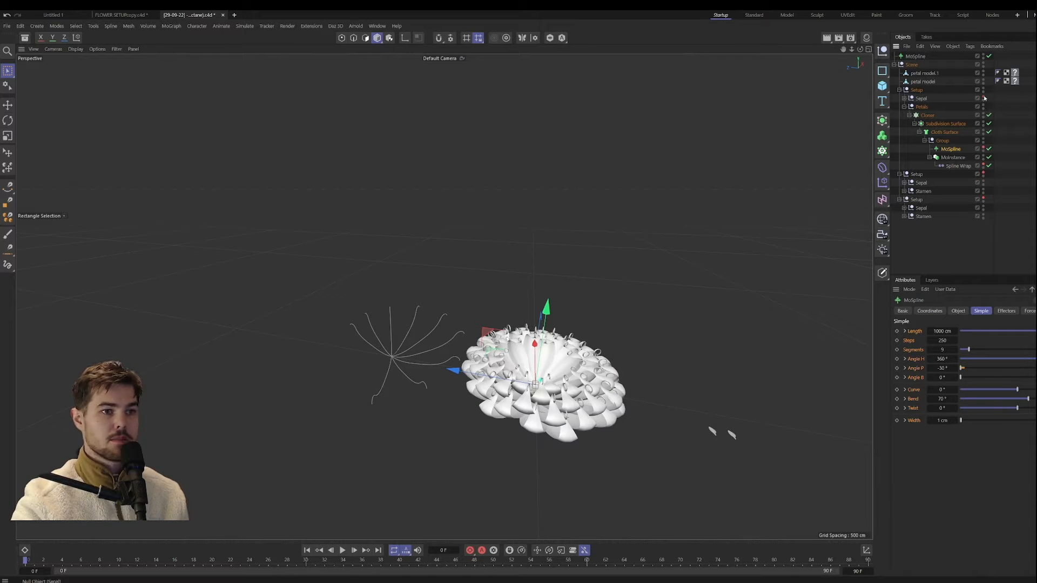
click(983, 174)
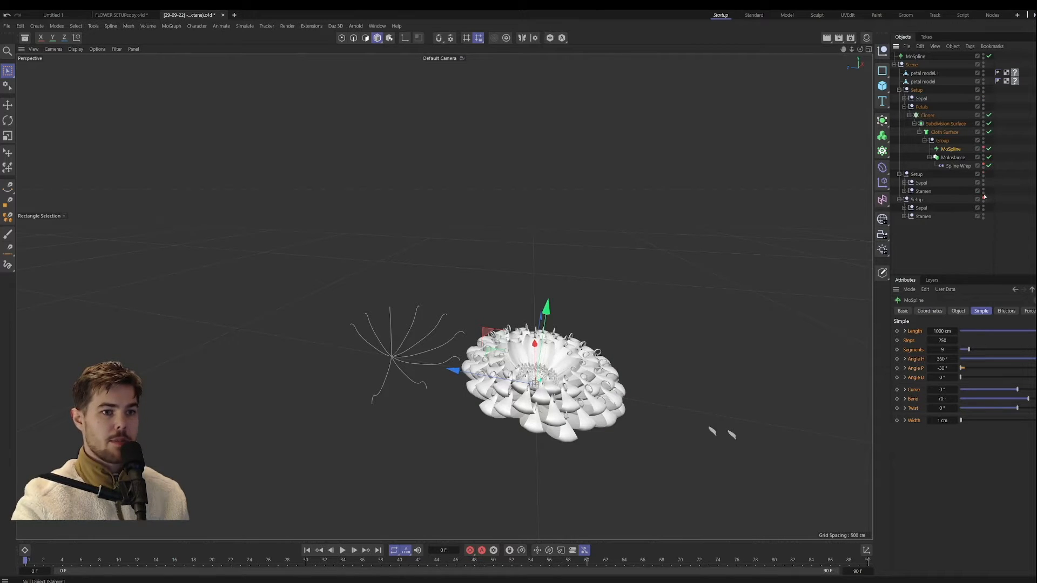
click(984, 198)
Step: Examine the complete flower and the stamens and sepals at its centre up close
alt+drag(562, 324, 518, 366)
scroll(519, 366, up, 6)
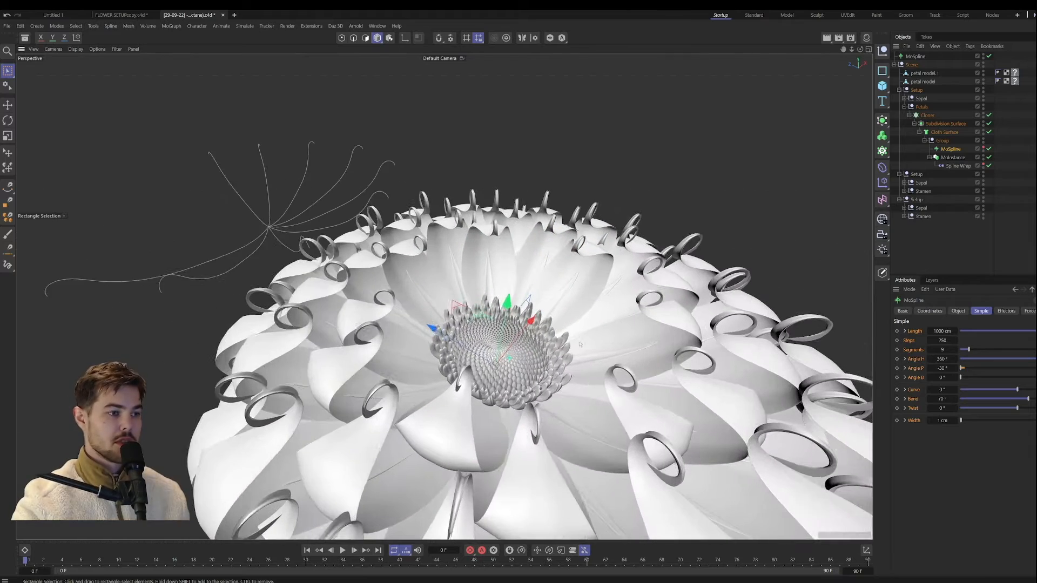
alt+drag(489, 427, 459, 360)
scroll(460, 329, down, 4)
scroll(458, 360, up, 4)
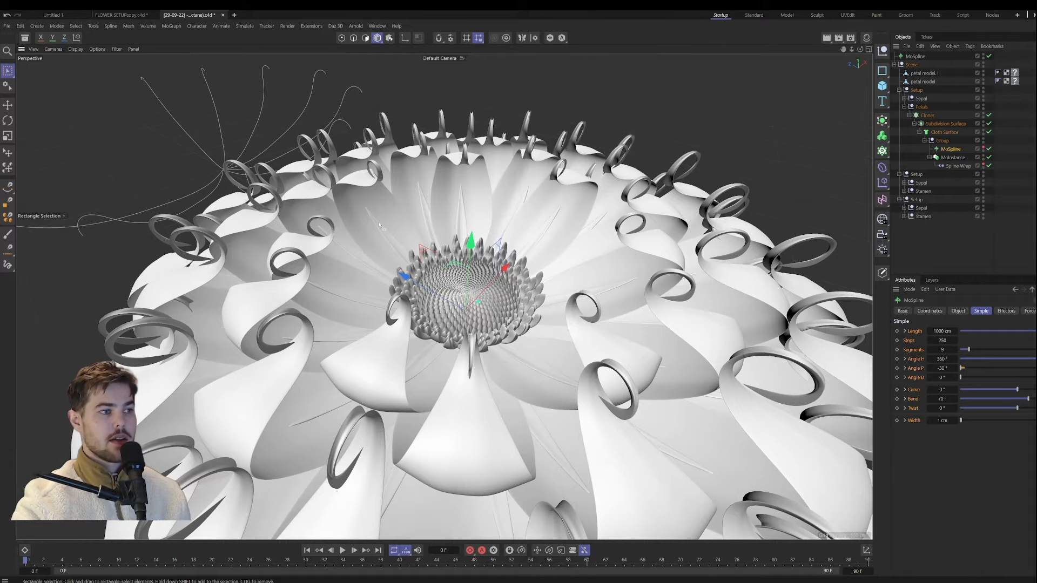
alt+drag(379, 225, 387, 295)
scroll(387, 295, up, 6)
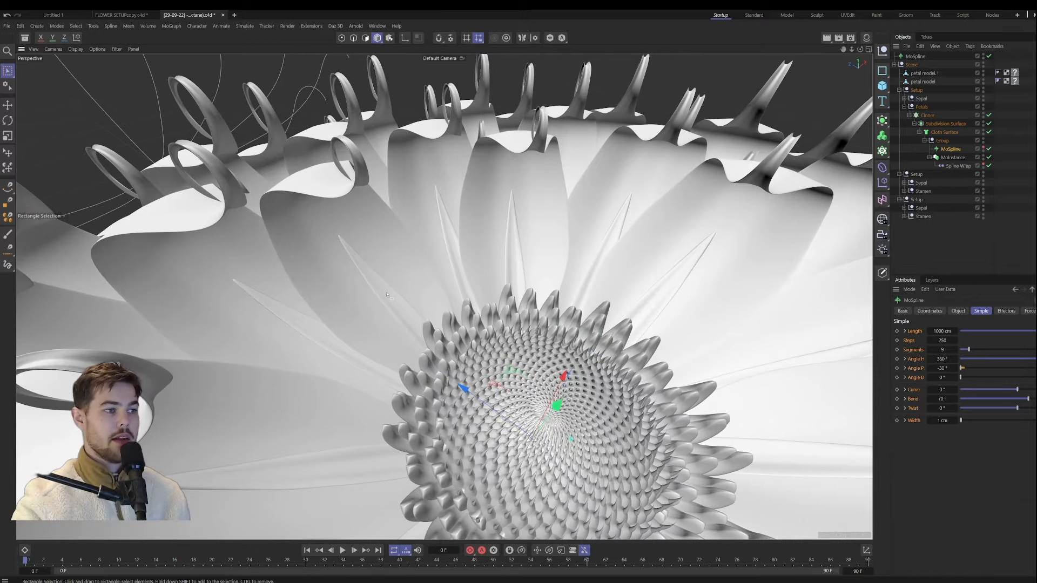
Step: Identify the sepal cloners of the three Setup groups by selecting their sepals in the flower and object hierarchy
click(342, 278)
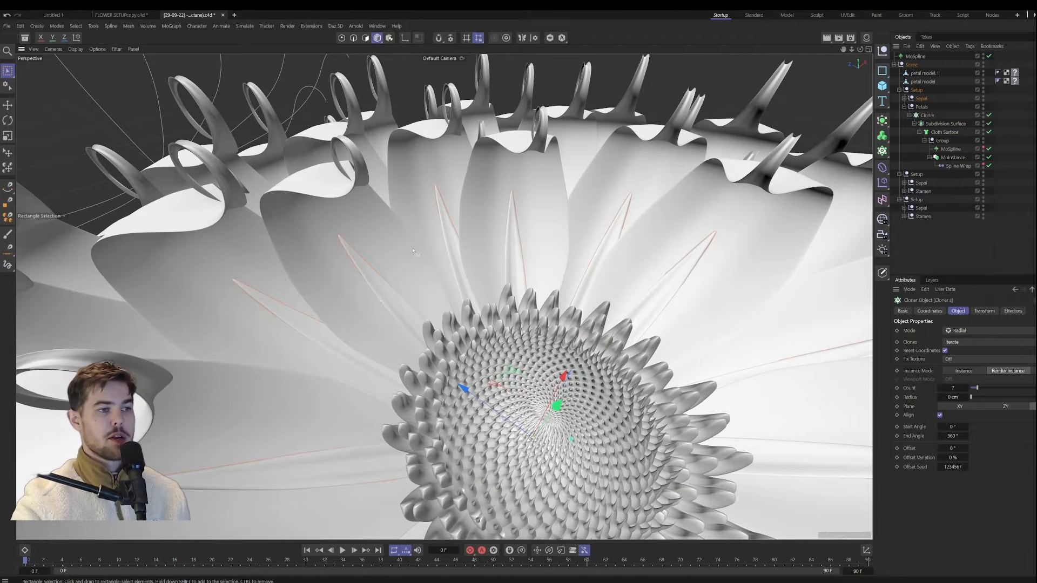
click(921, 183)
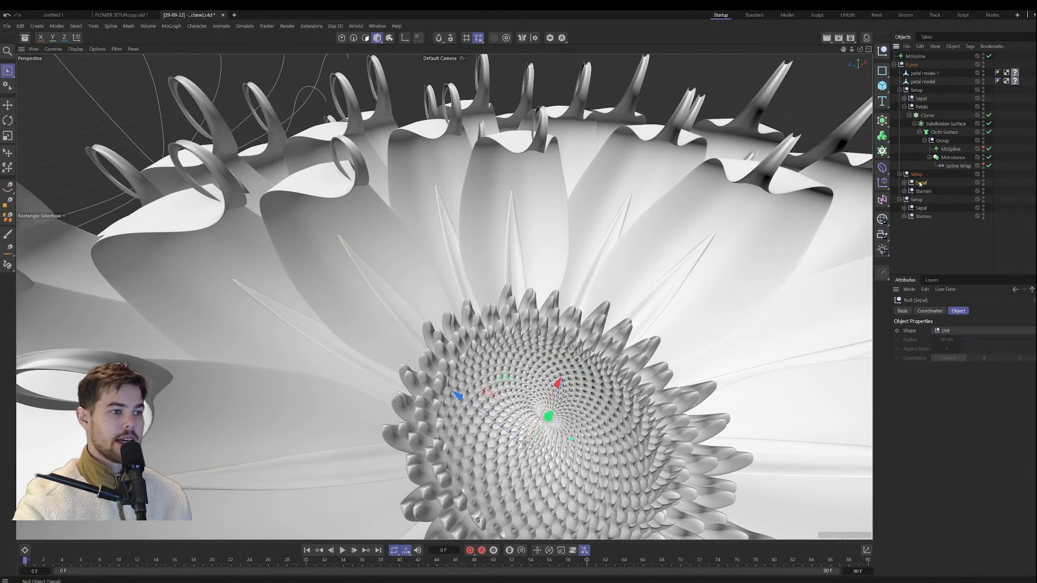
click(984, 190)
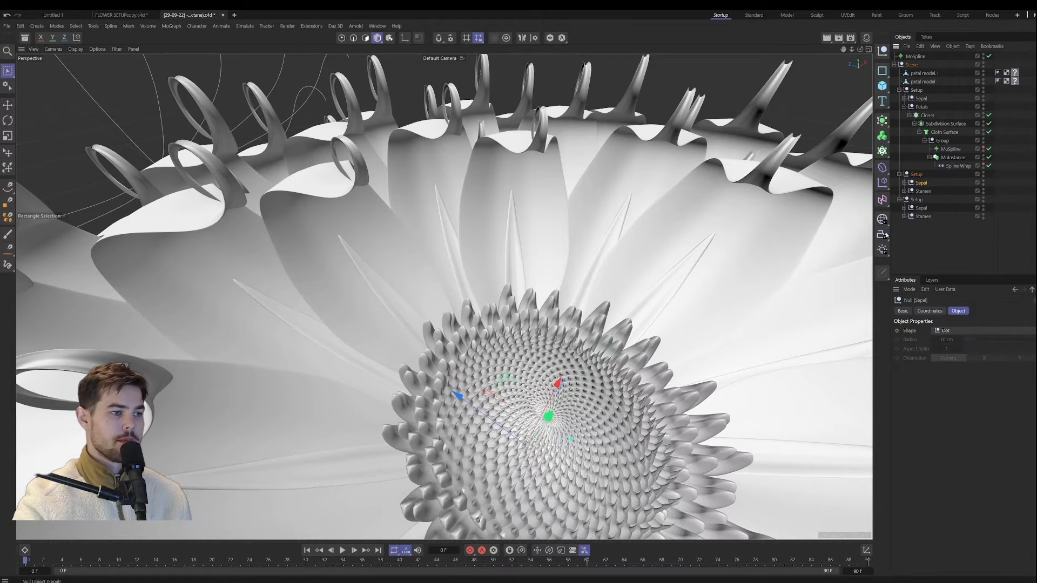
click(656, 411)
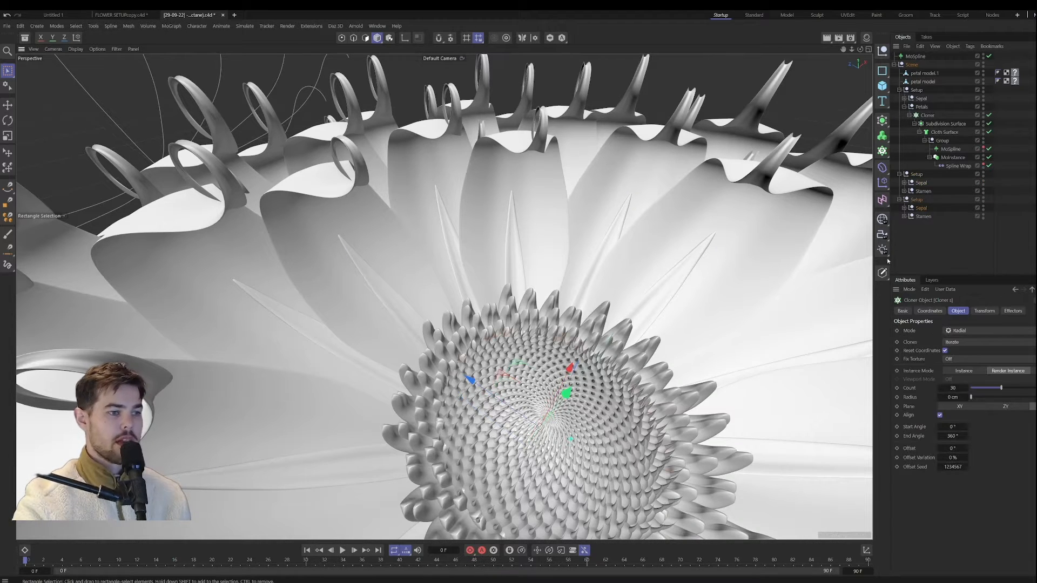
Step: Hide the last Setup's Sepal group and view the stamens at the flower's centre
click(983, 207)
alt+middle_drag(579, 411, 546, 347)
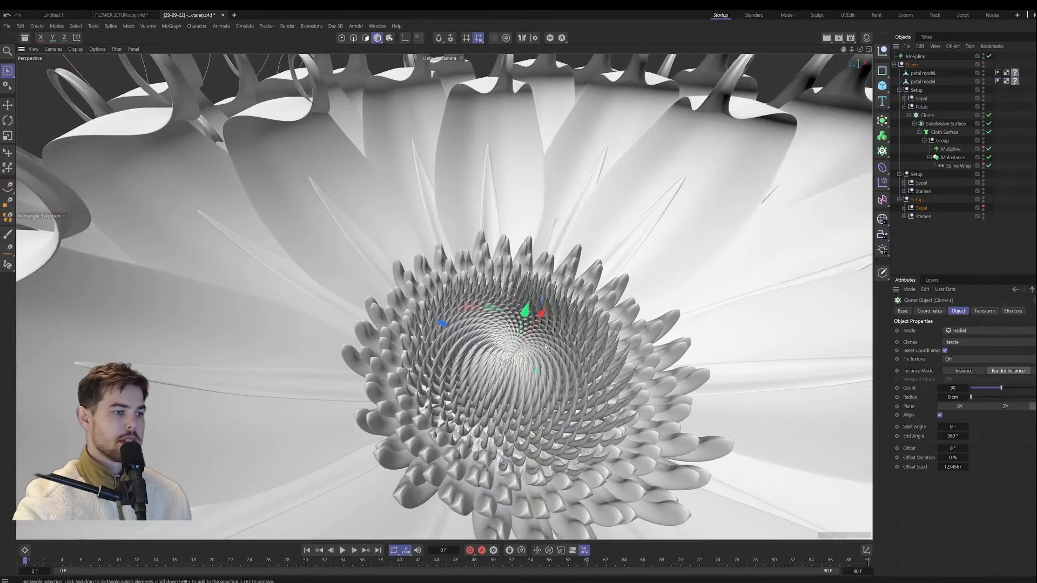
alt+drag(546, 348, 599, 346)
alt+right_drag(600, 346, 786, 346)
alt+drag(785, 346, 748, 308)
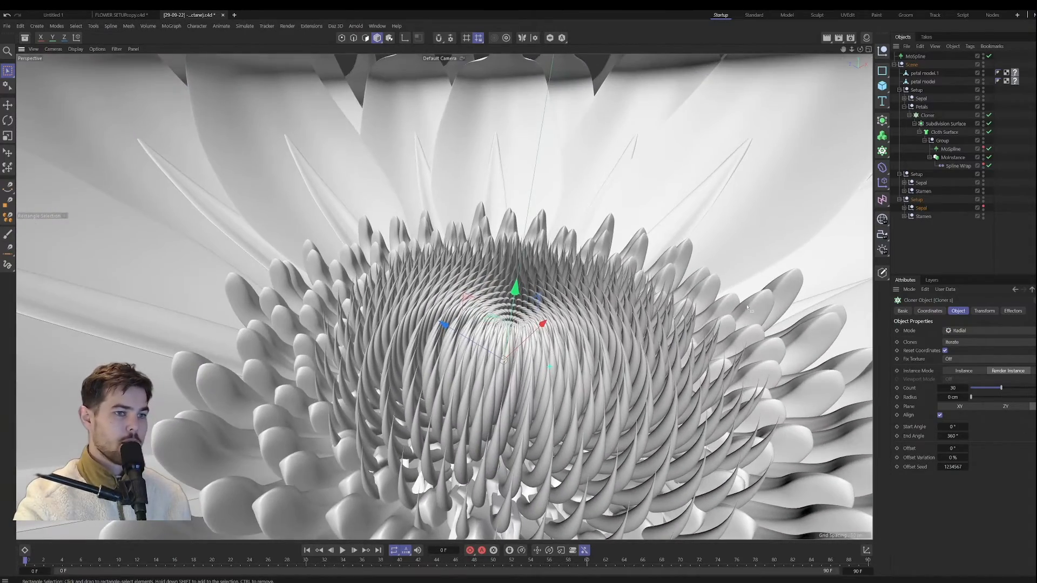
Step: Hide the last Setup's Stamen group, show it again and view the centre from another angle
click(984, 215)
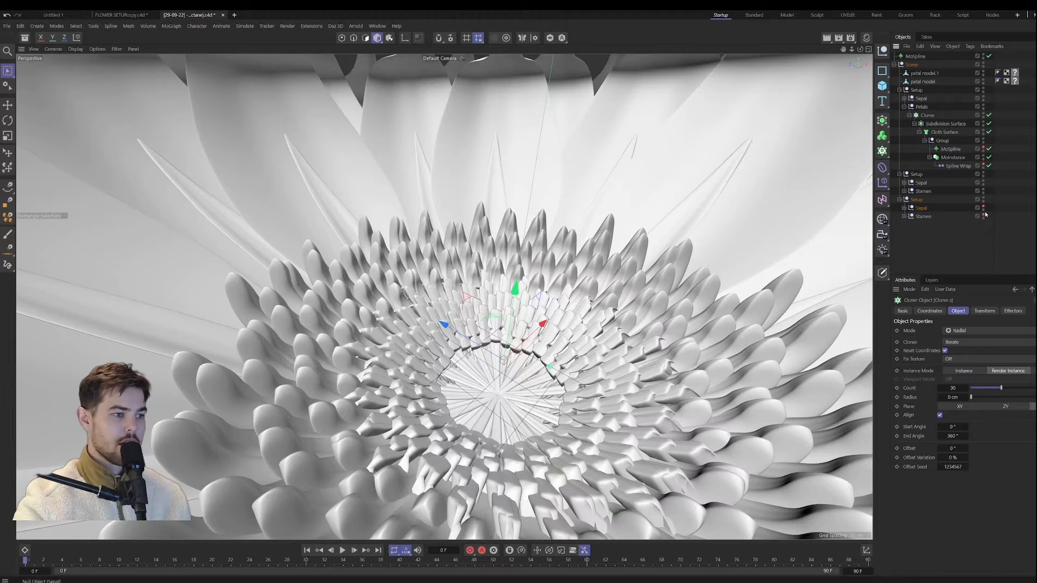
click(984, 216)
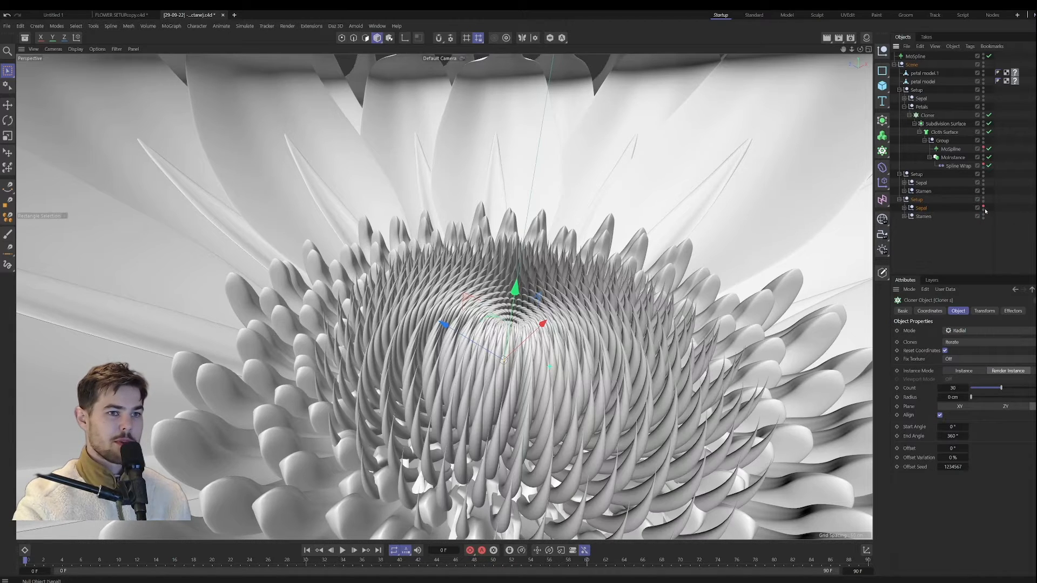
alt+drag(540, 430, 436, 404)
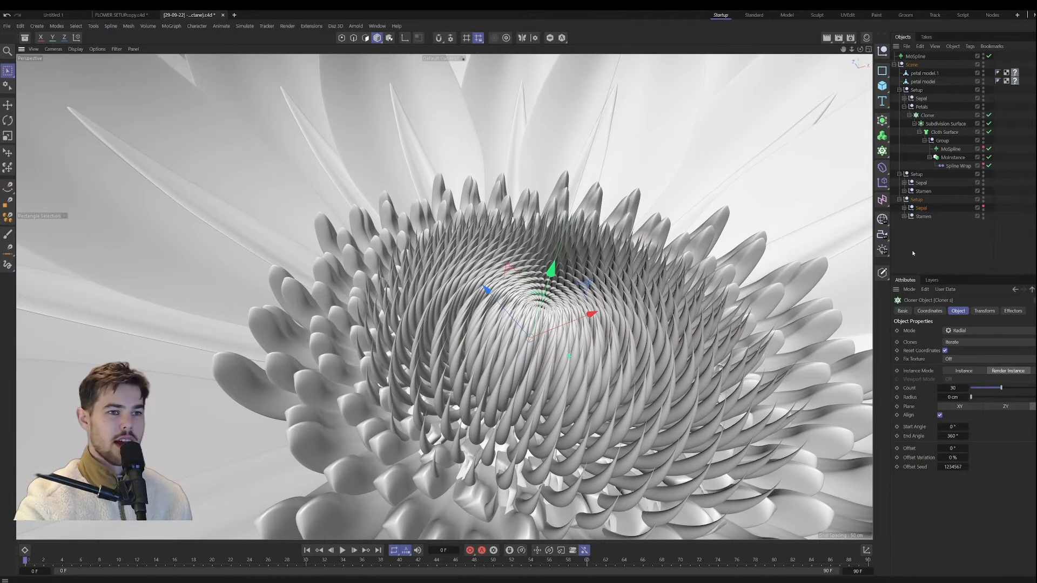
Step: Show the last Setup's Sepal group, inspect it with the Stamen group hidden, and turn the Stamen group back on
click(982, 215)
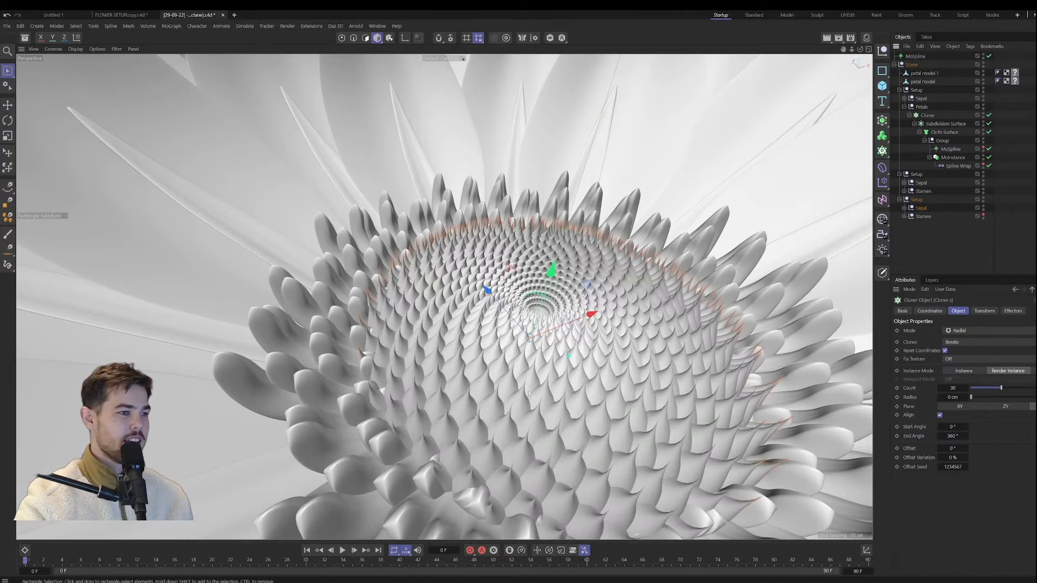
mouse_move(469, 373)
alt+mouse_down()
mouse_move(457, 394)
mouse_move(361, 335)
mouse_move(374, 324)
mouse_move(437, 334)
mouse_move(439, 421)
mouse_move(448, 373)
alt+mouse_up()
scroll(454, 392, up, 7)
scroll(367, 328, down, 5)
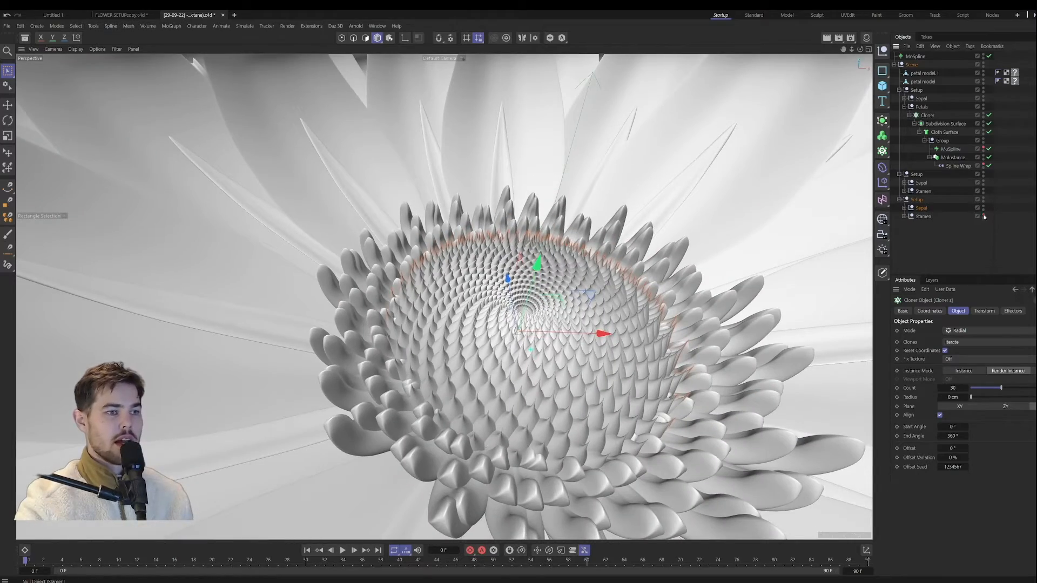
click(984, 217)
Step: Inspect how the sepals and stamens combine at the flower's centre, both close up and from a distance
scroll(432, 335, down, 5)
scroll(451, 366, up, 8)
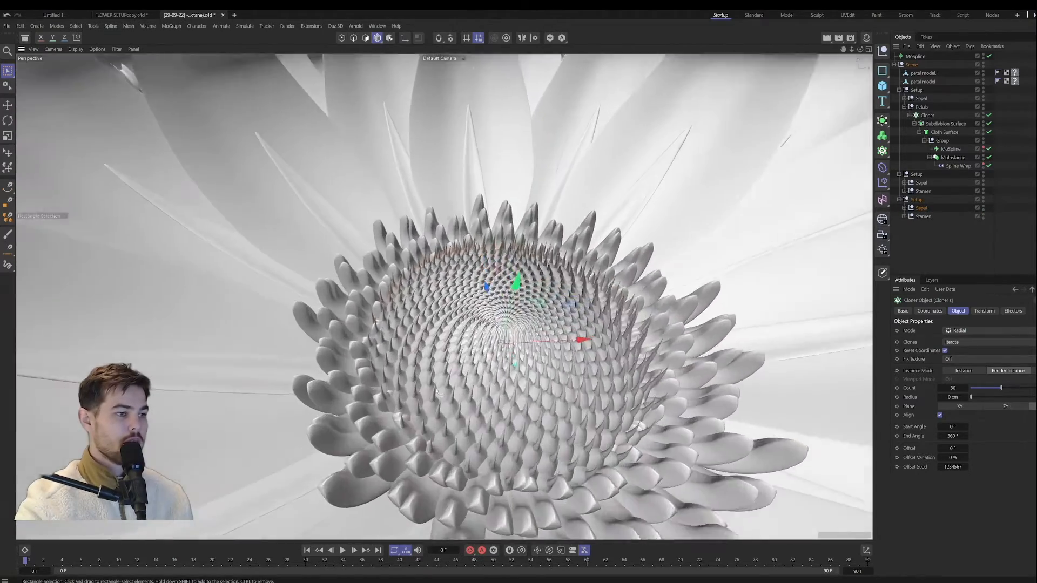
scroll(451, 366, down, 6)
scroll(436, 376, up, 2)
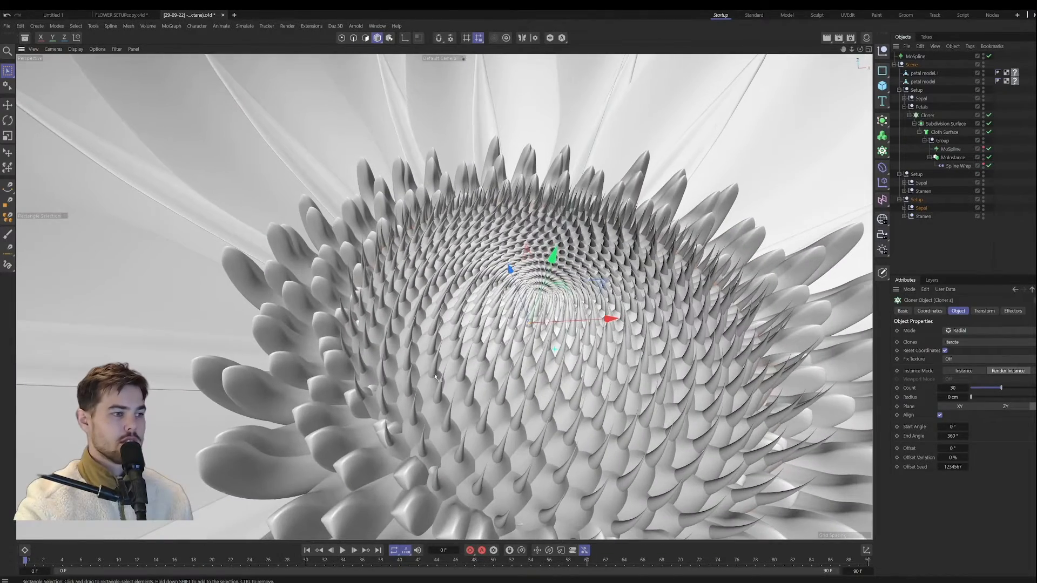
scroll(501, 281, down, 6)
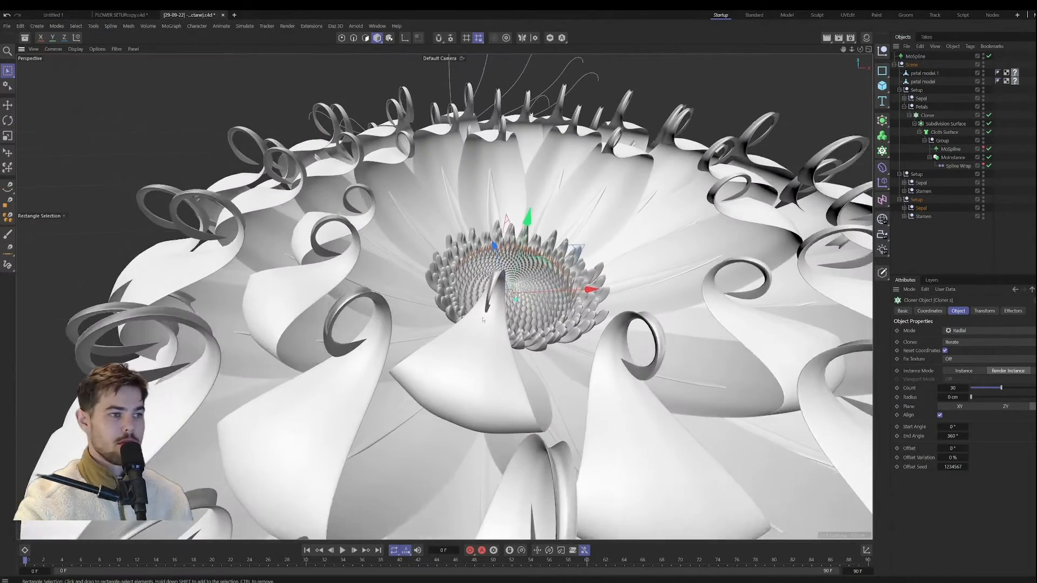
scroll(502, 276, up, 5)
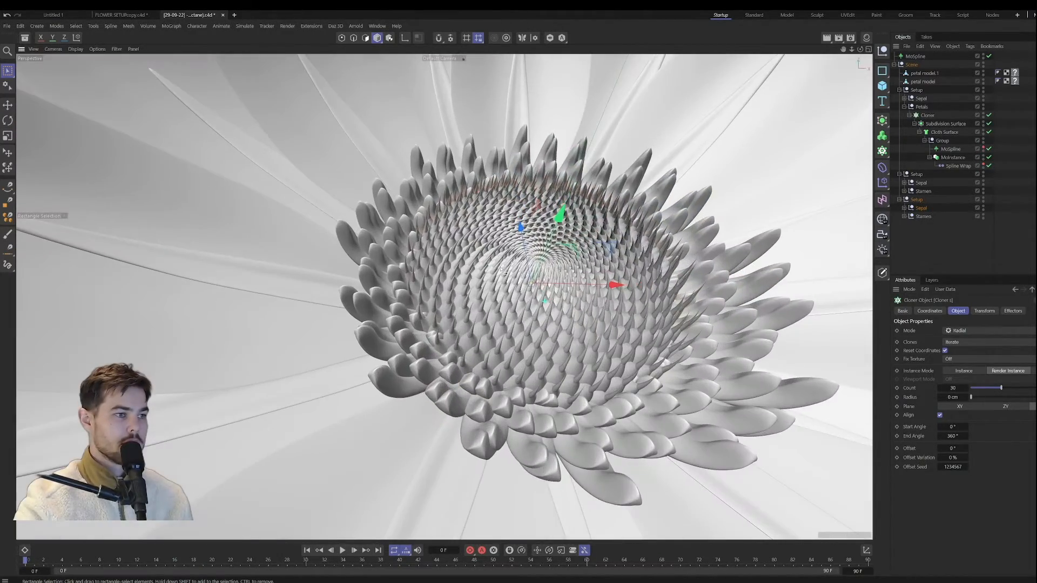
scroll(501, 270, up, 2)
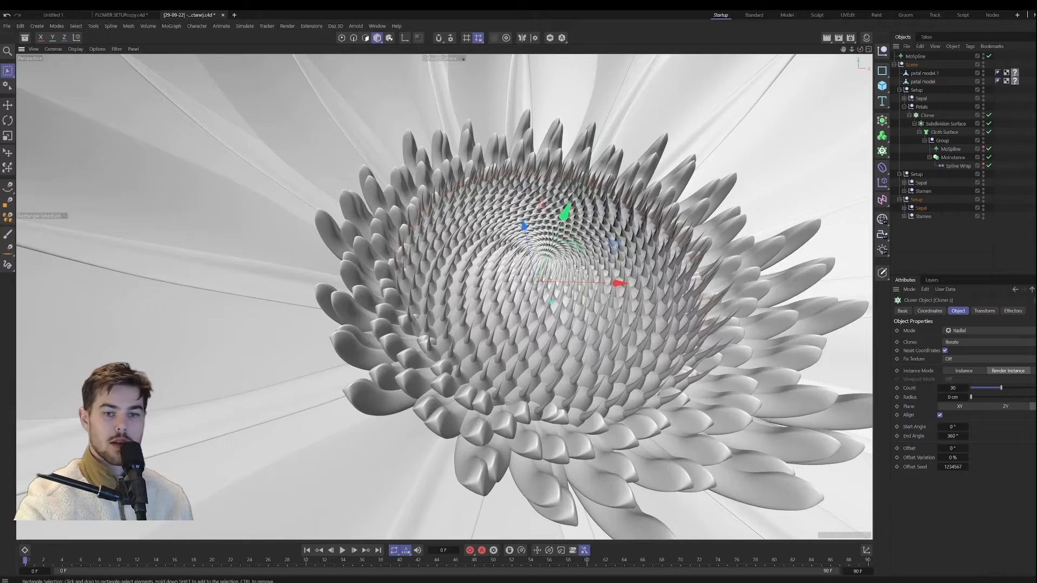
Step: Review the complete flower from a distance and from several angles, comparing the petals with the centre
scroll(515, 356, down, 8)
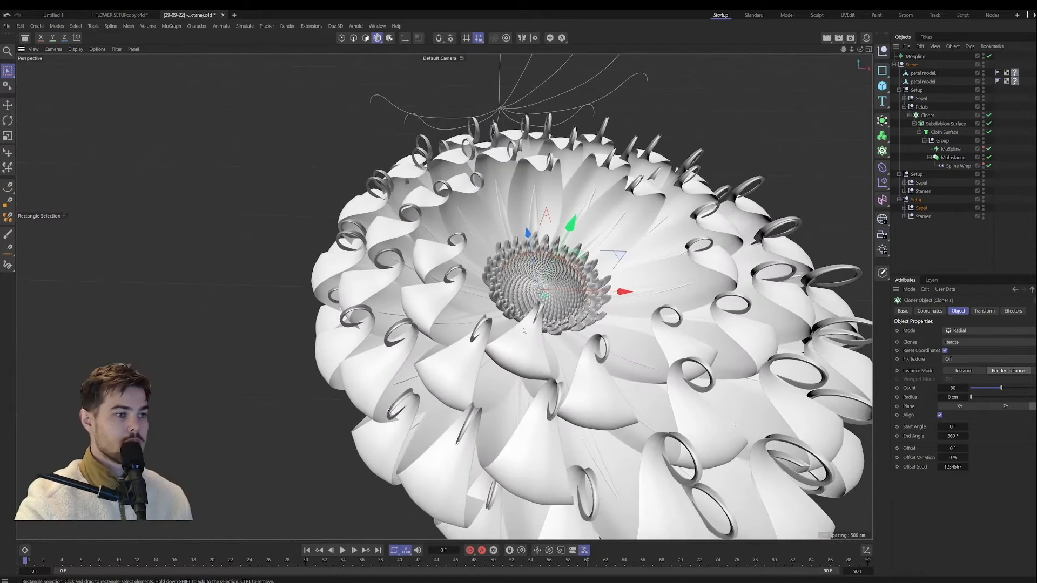
scroll(516, 356, down, 5)
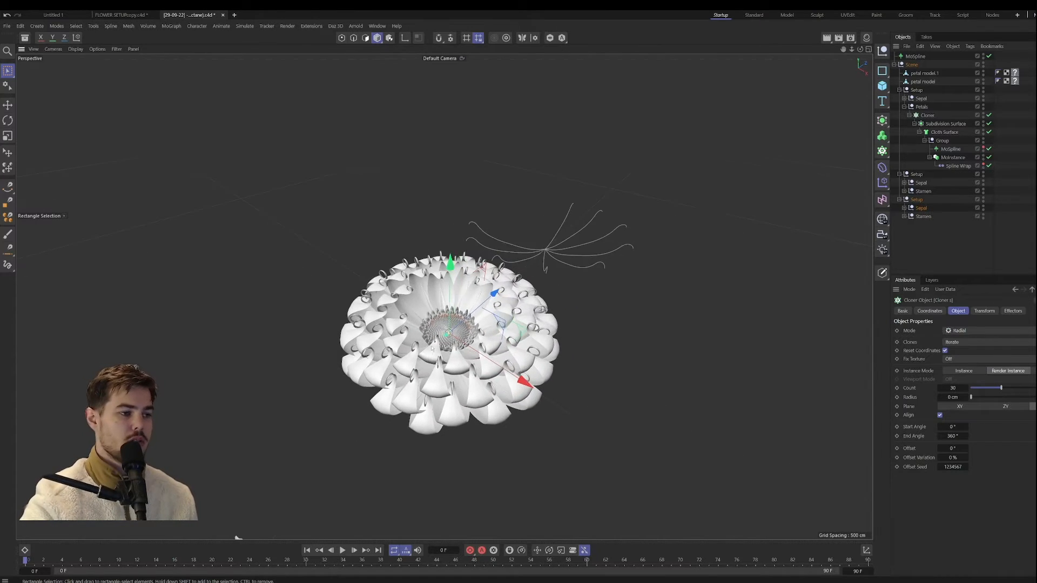
scroll(431, 347, up, 10)
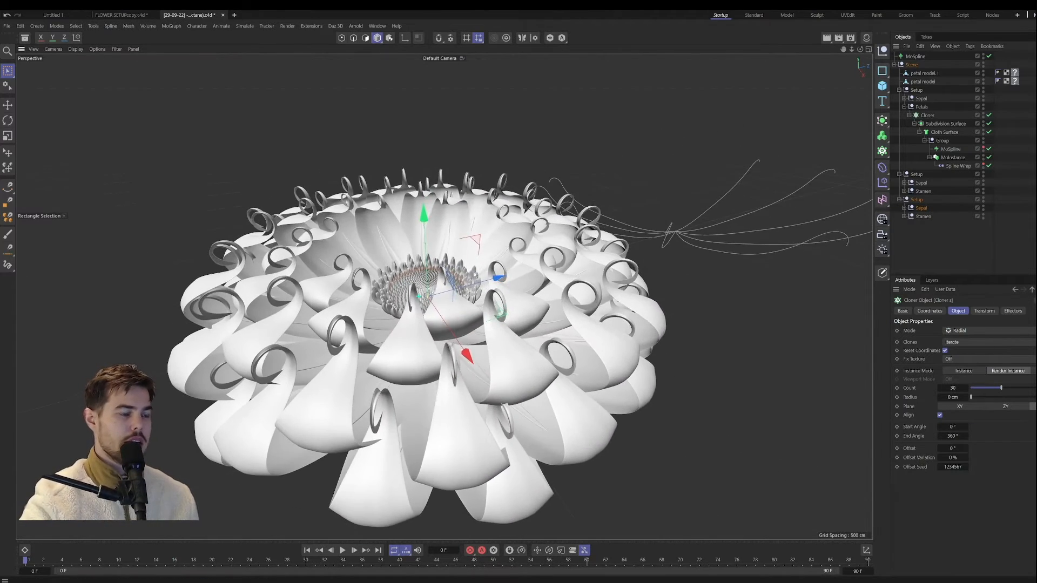
alt+drag(474, 274, 441, 319)
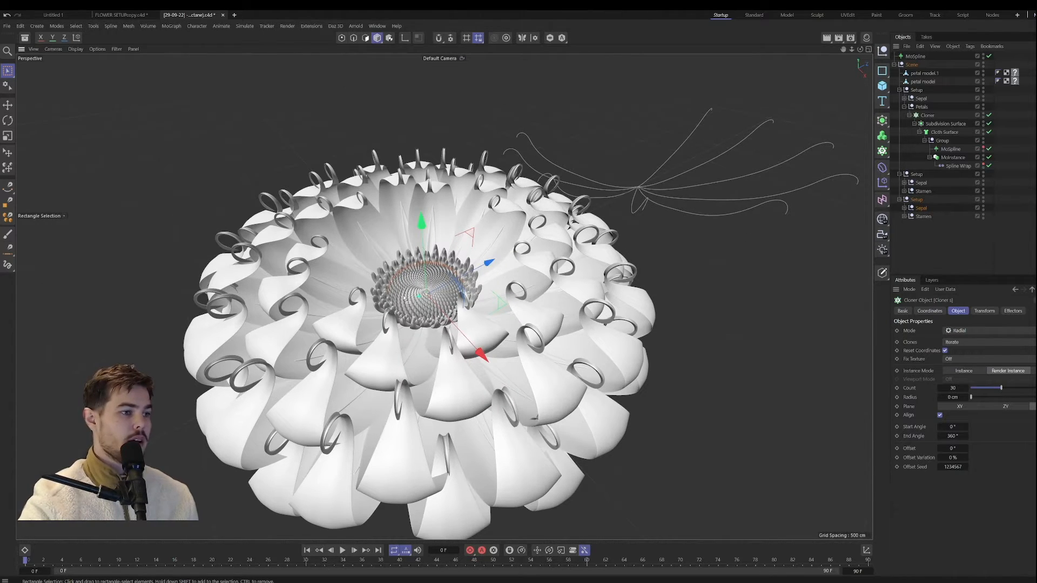
scroll(406, 300, up, 8)
alt+drag(403, 310, 386, 307)
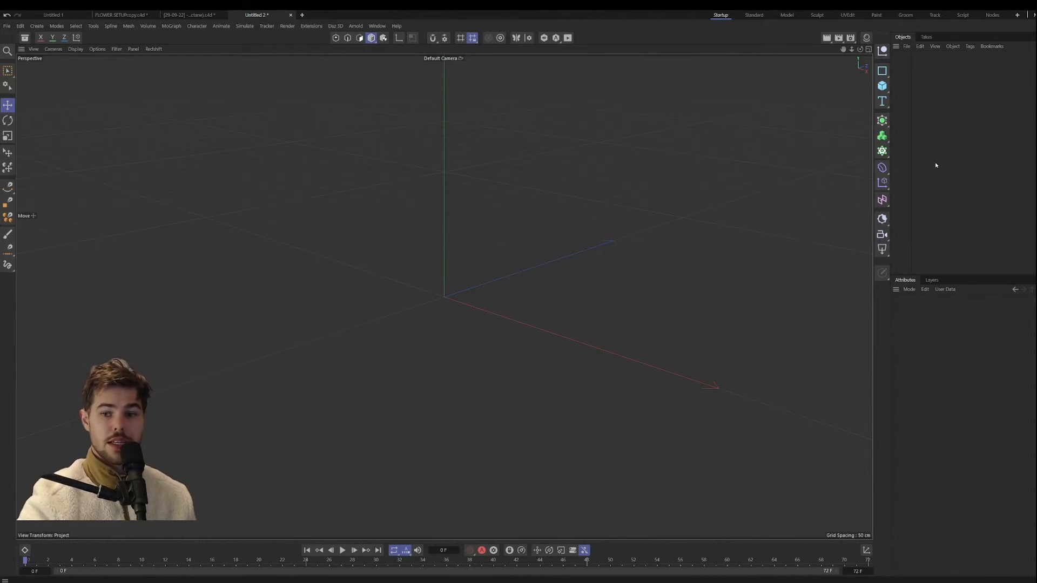
Step: Add a plane primitive to the empty scene and display it with its segment lines
click(882, 86)
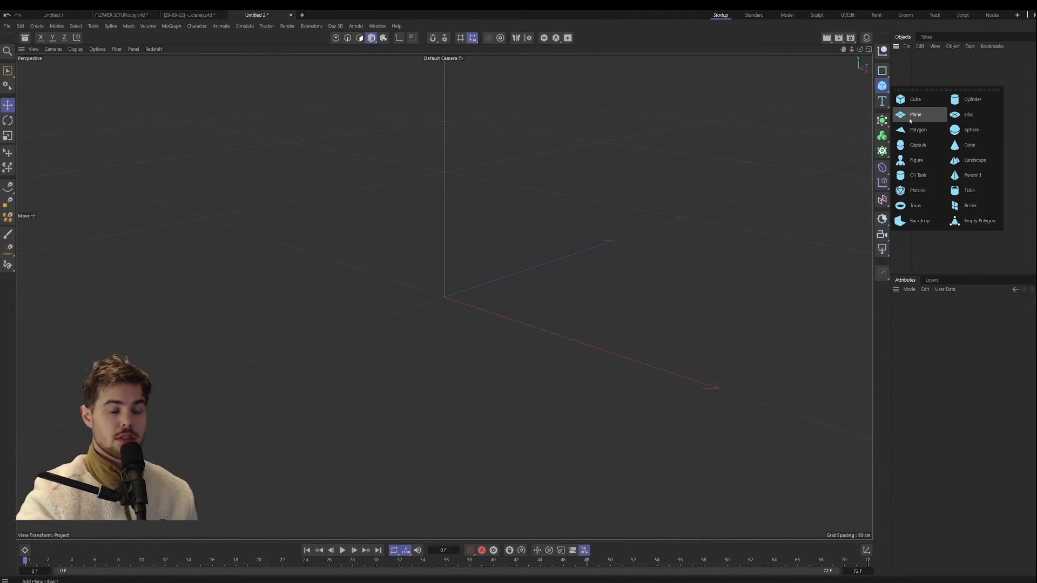
click(911, 117)
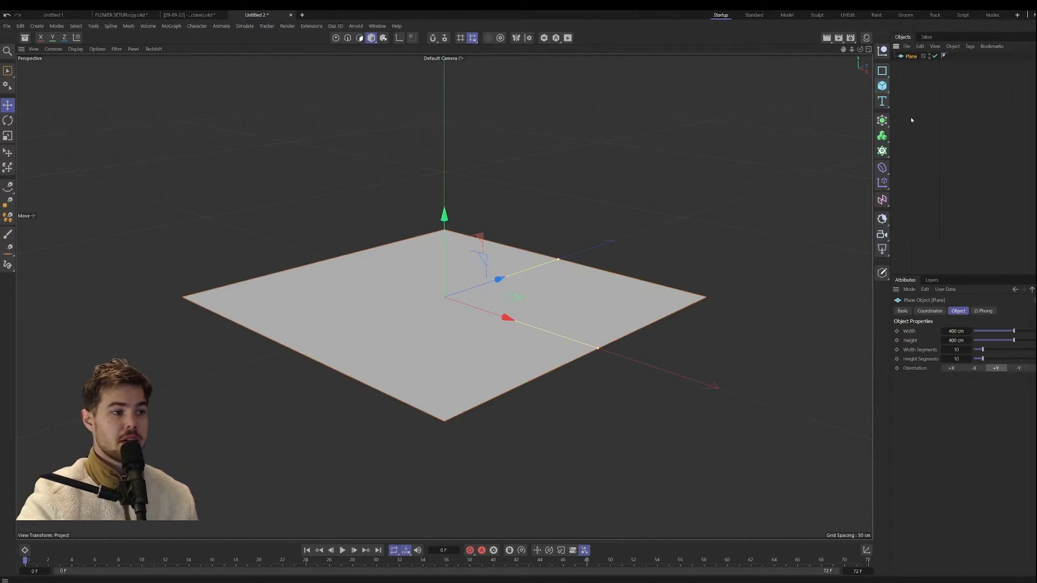
key(n)
key(b)
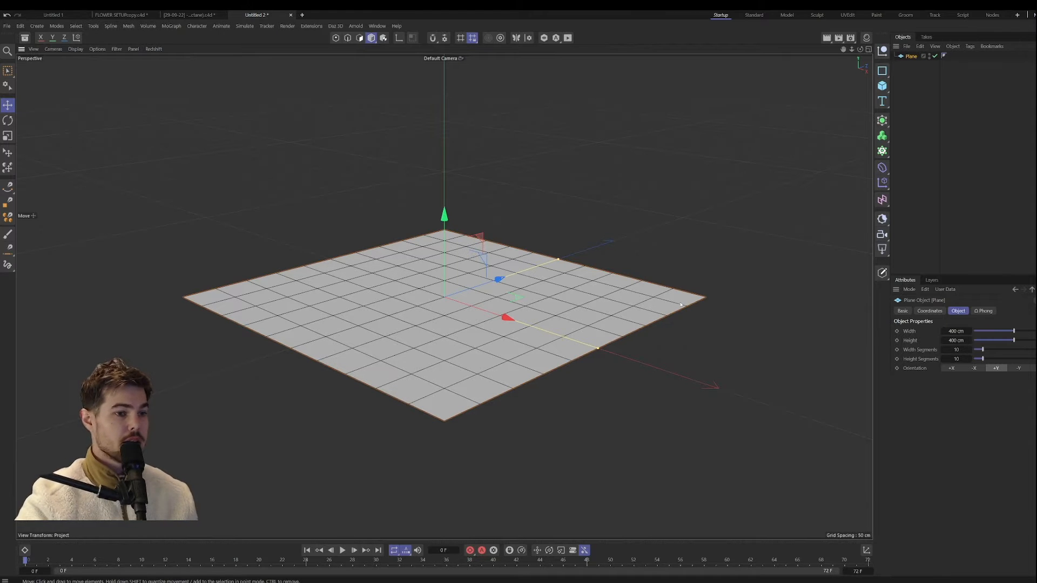
Step: Set both the width segments and the height segments of the plane to 2
double_click(958, 350)
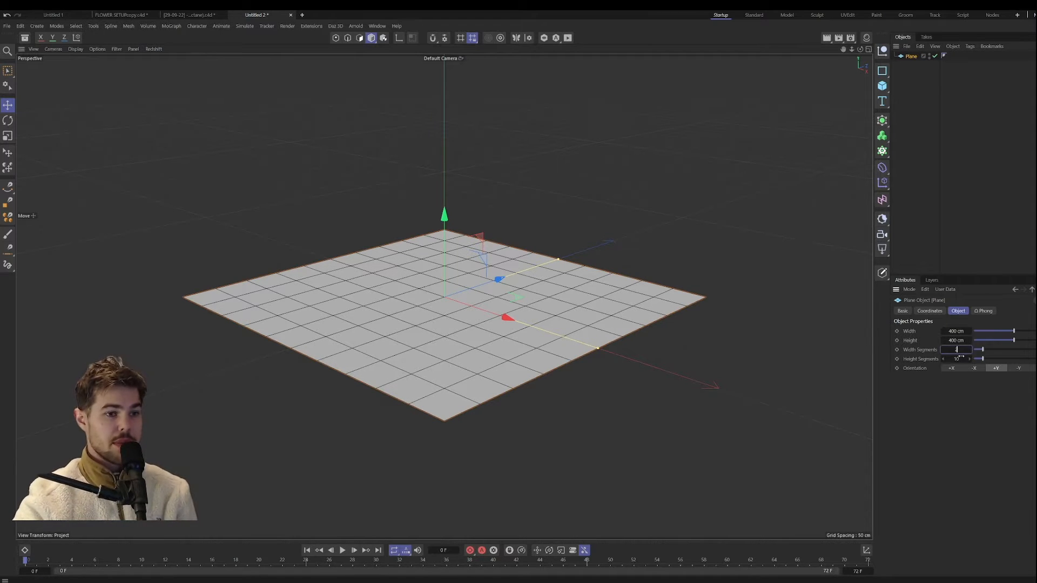
text(2)
key(Tab)
text(2)
key(Return)
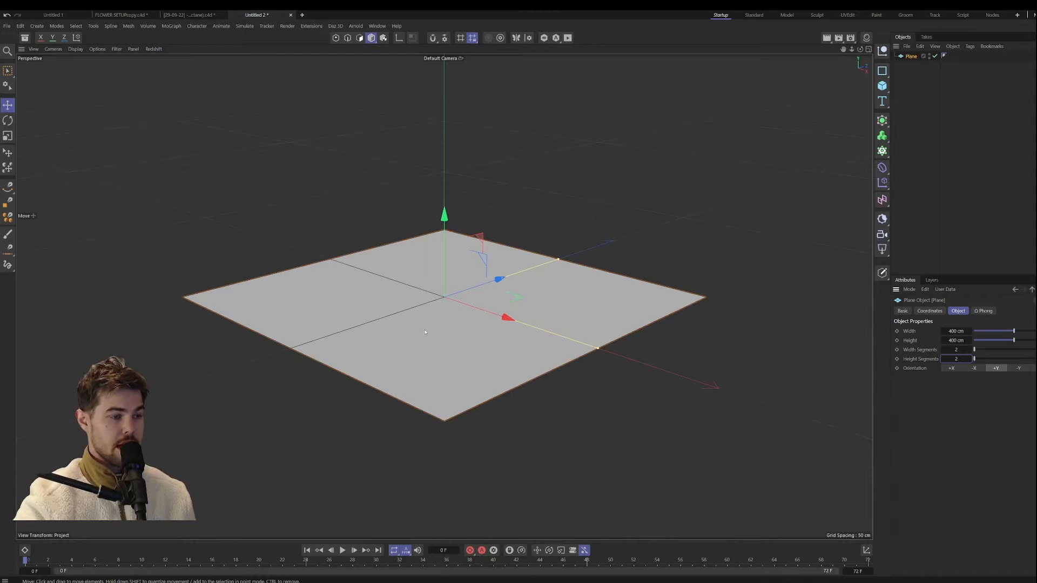
alt+drag(425, 333, 471, 368)
alt+middle_drag(415, 250, 447, 299)
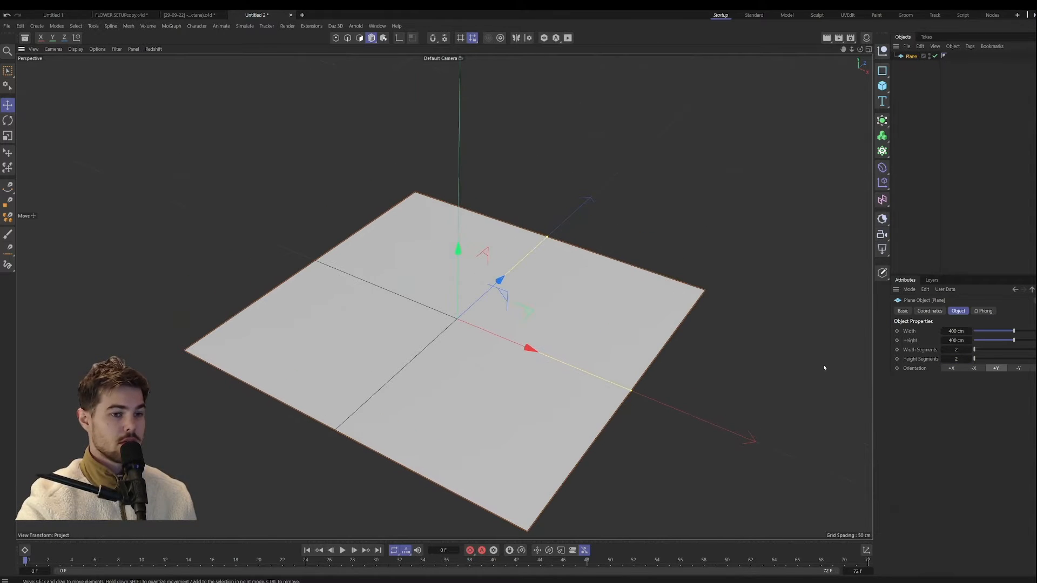
Step: Set the plane's width and height to 10 cm each and frame it closely in the view
double_click(964, 331)
key(BackSpace)
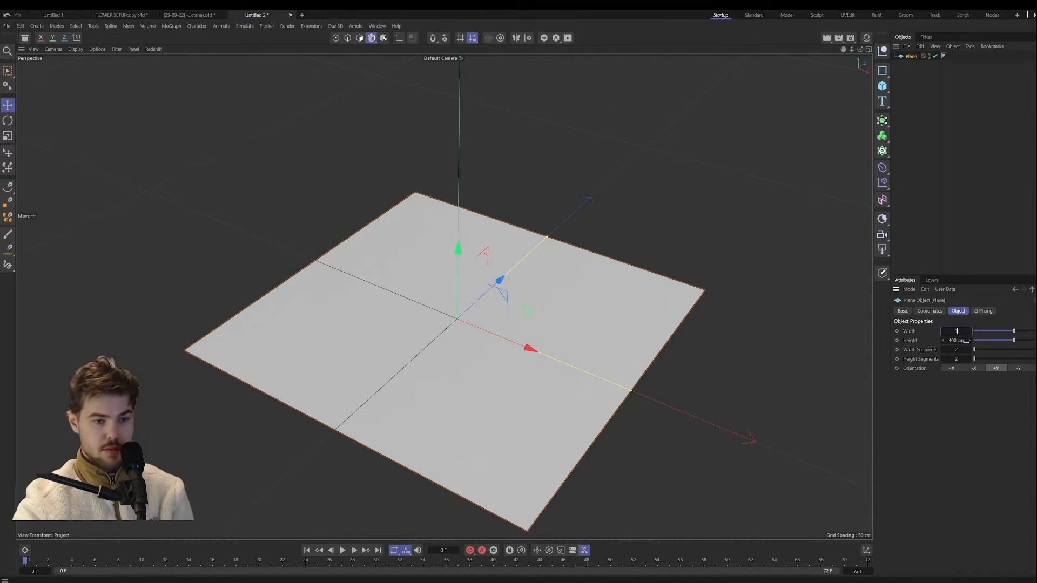
text(10)
key(Tab)
text(10)
key(Return)
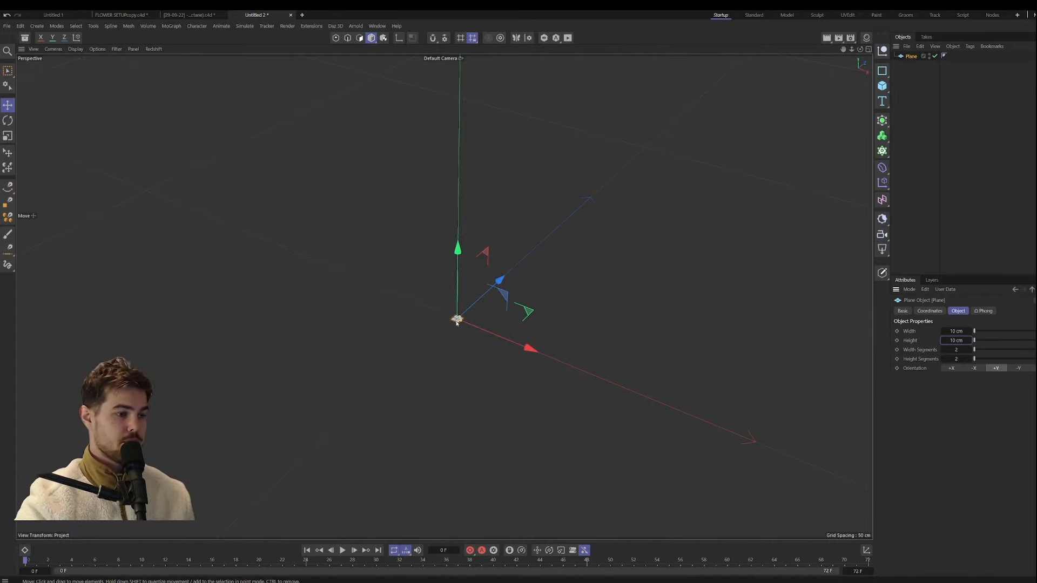
scroll(457, 321, up, 8)
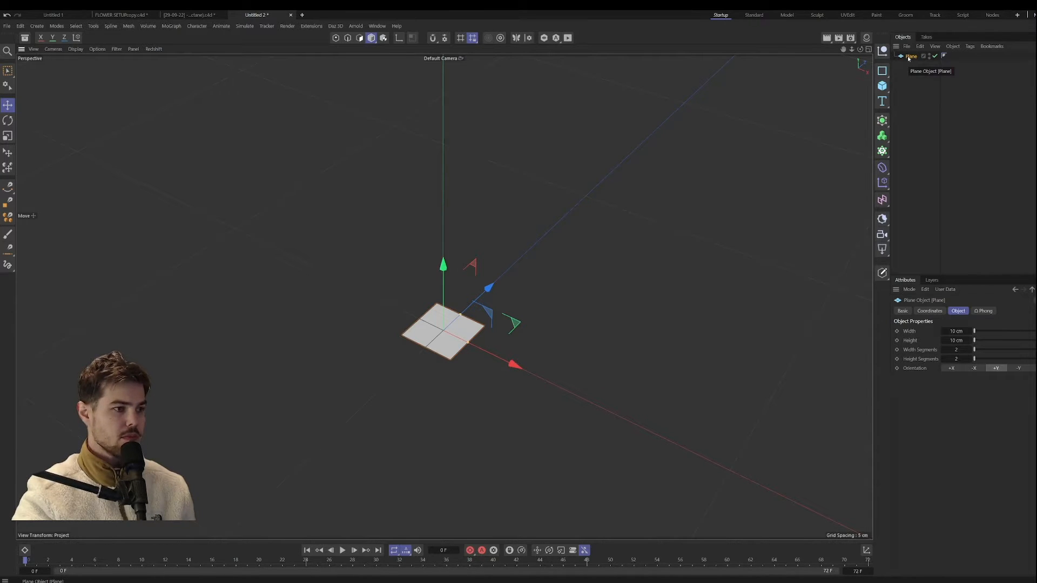
alt+drag(448, 316, 460, 336)
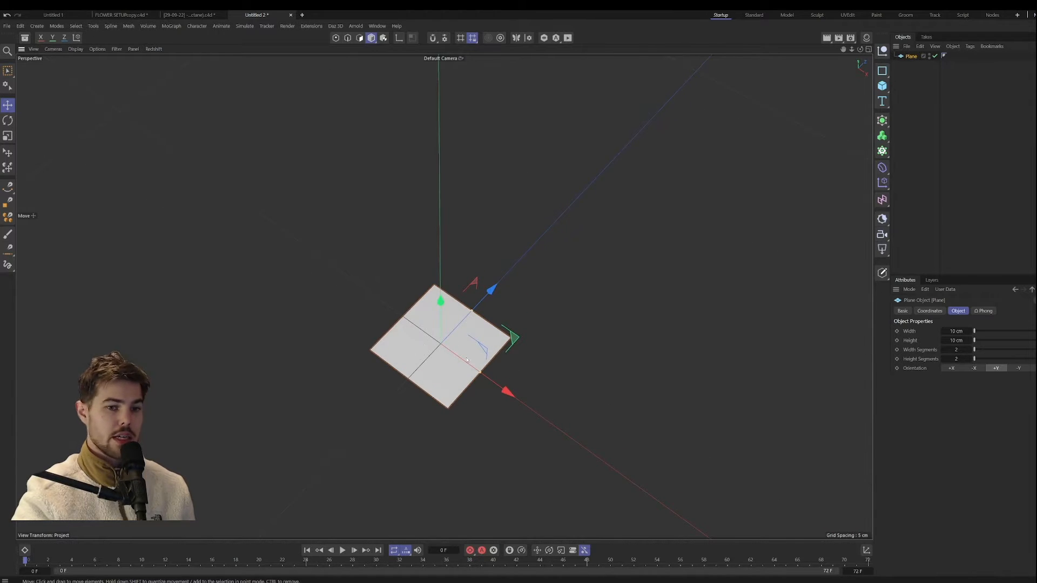
alt+middle_drag(418, 375, 438, 362)
scroll(406, 299, up, 4)
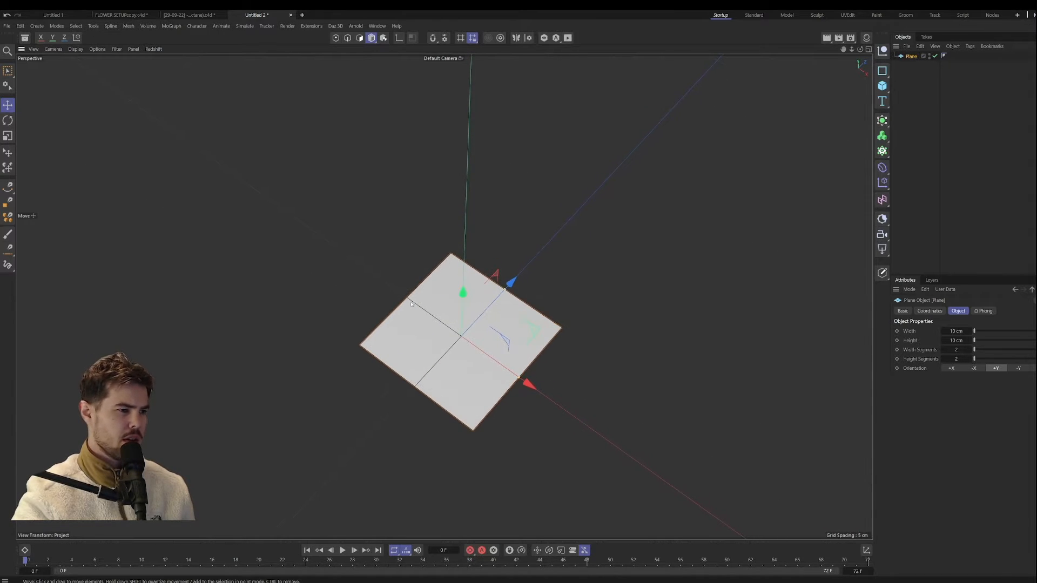
Step: Set the plane to 3 height segments and 2 width segments, and lengthen its height to 14 cm
click(971, 359)
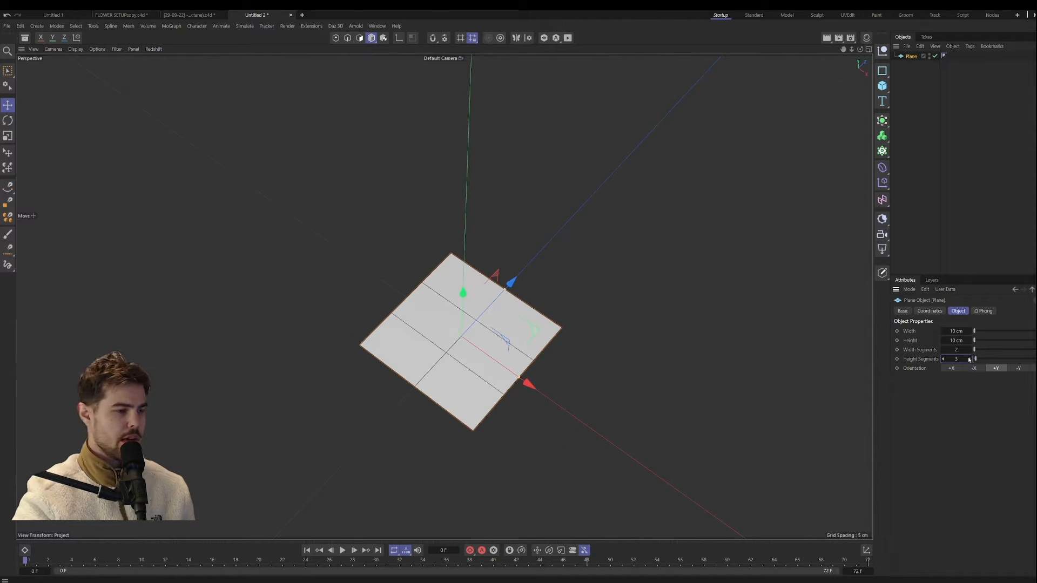
click(966, 350)
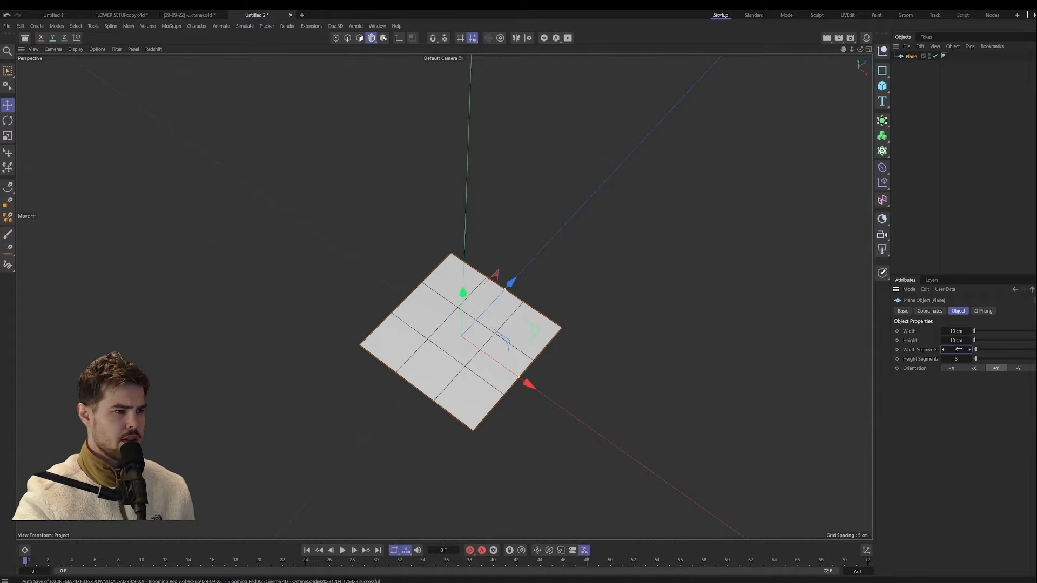
click(943, 350)
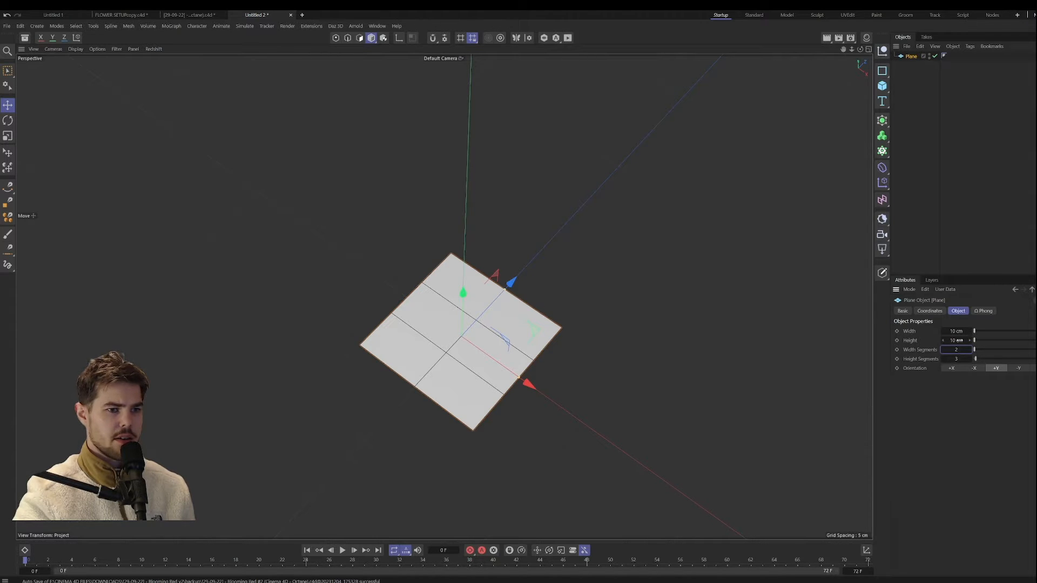
drag(959, 340, 972, 341)
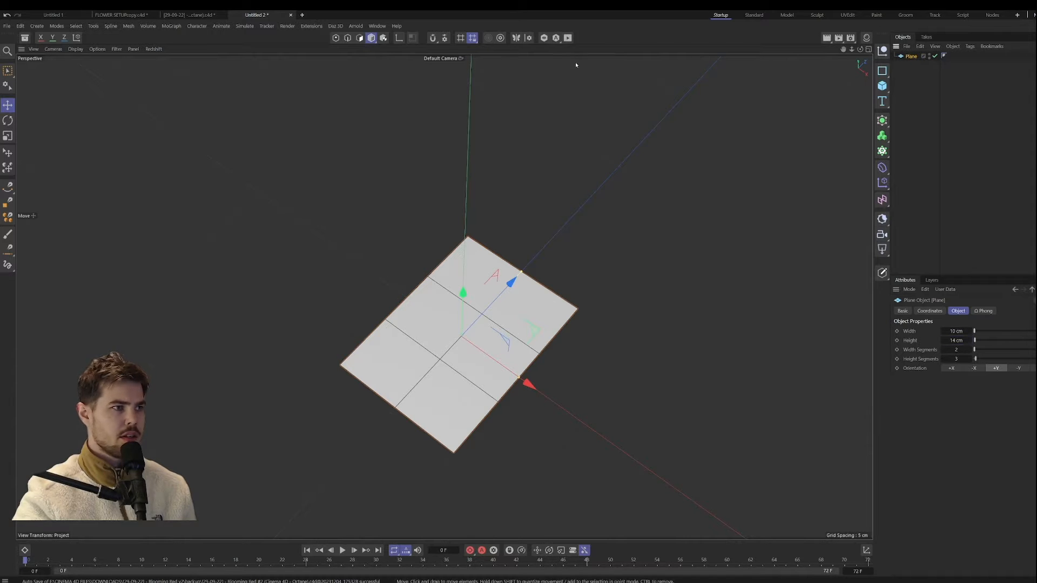
Step: Make the plane an editable polygon object and switch to point editing
key(c)
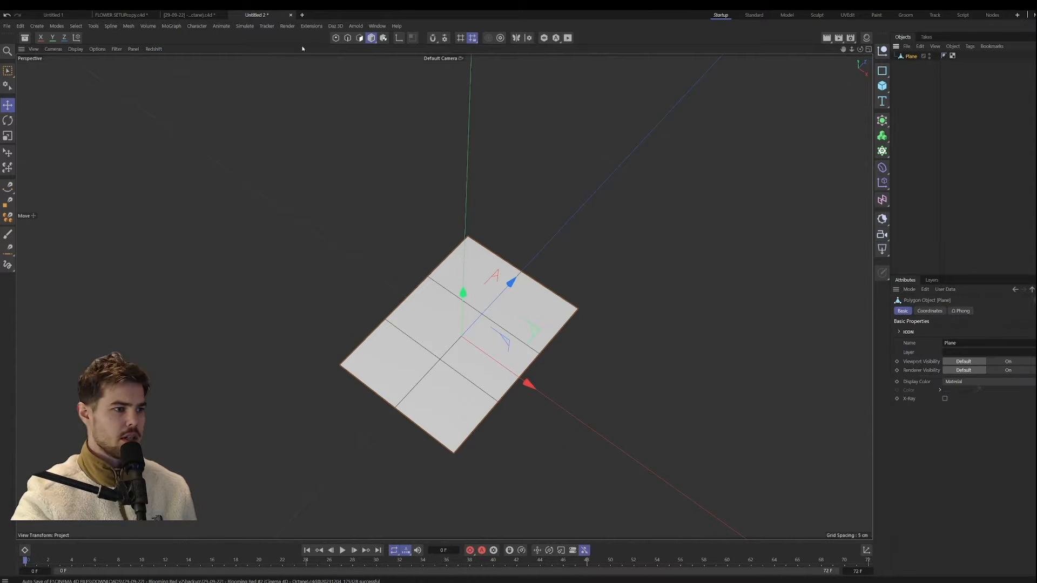
click(336, 37)
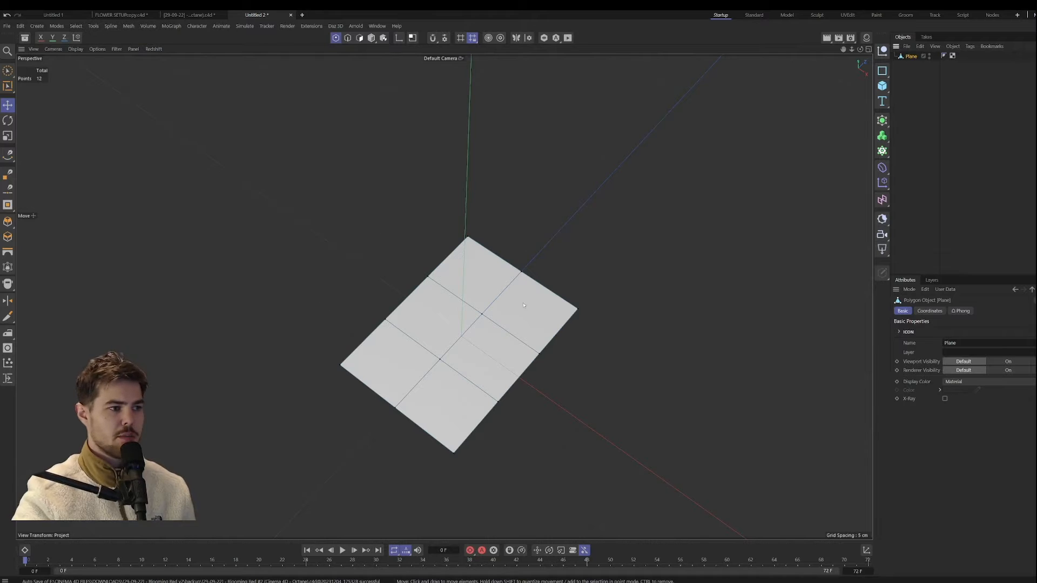
alt+middle_drag(430, 333, 444, 313)
alt+drag(444, 330, 441, 304)
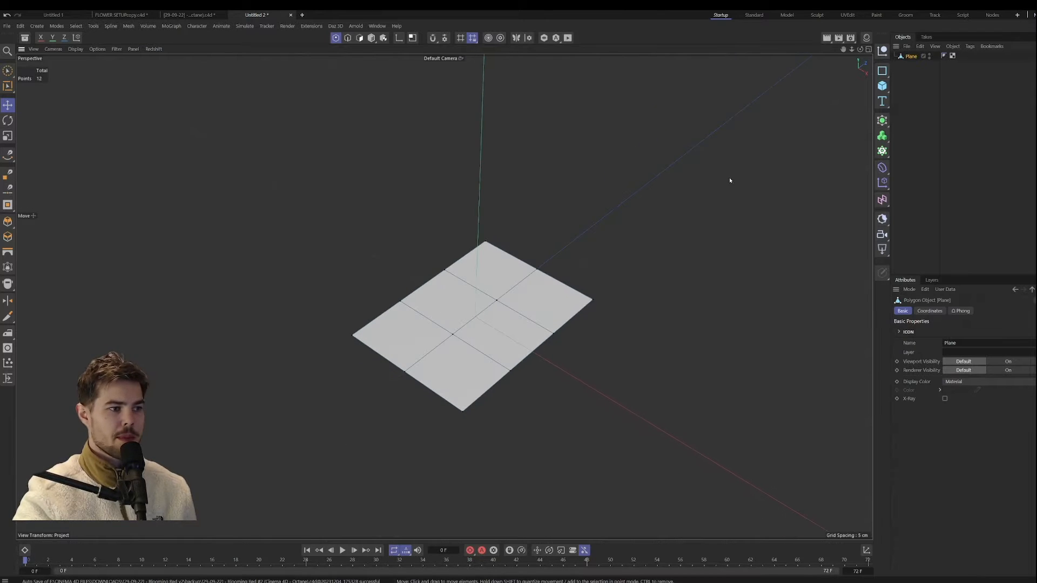
click(372, 37)
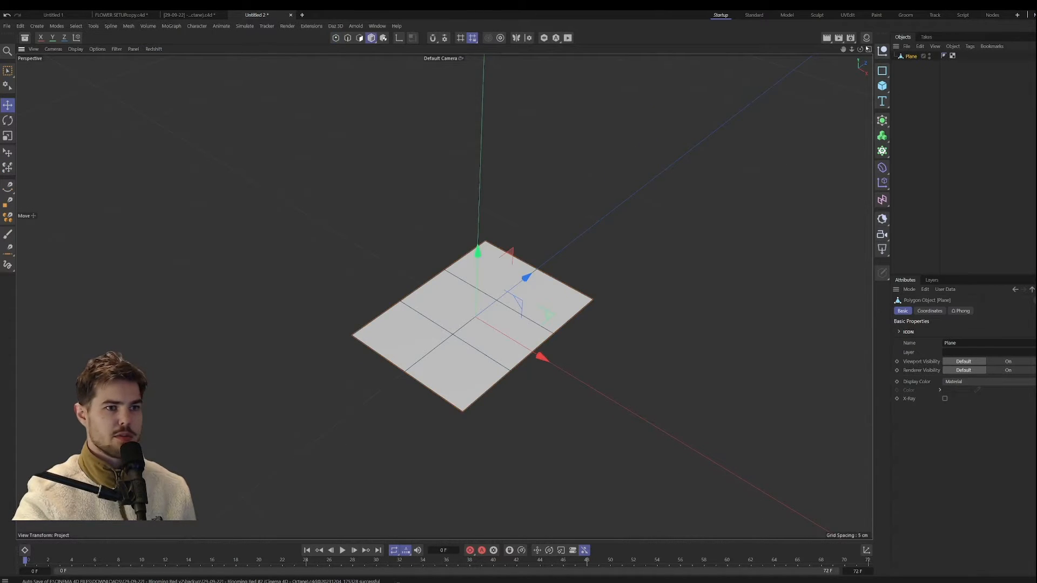
click(336, 38)
alt+drag(444, 296, 492, 262)
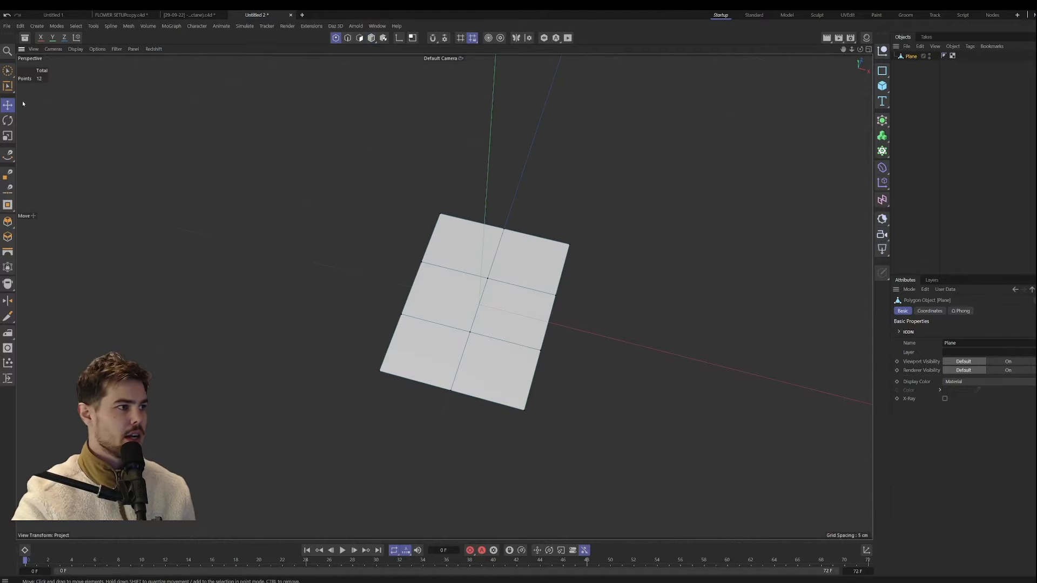
Step: Select the points along the plane's positive X edge with Rectangle Selection and delete them, leaving one half
drag(7, 71, 43, 100)
alt+drag(443, 299, 481, 313)
alt+middle_drag(525, 205, 432, 244)
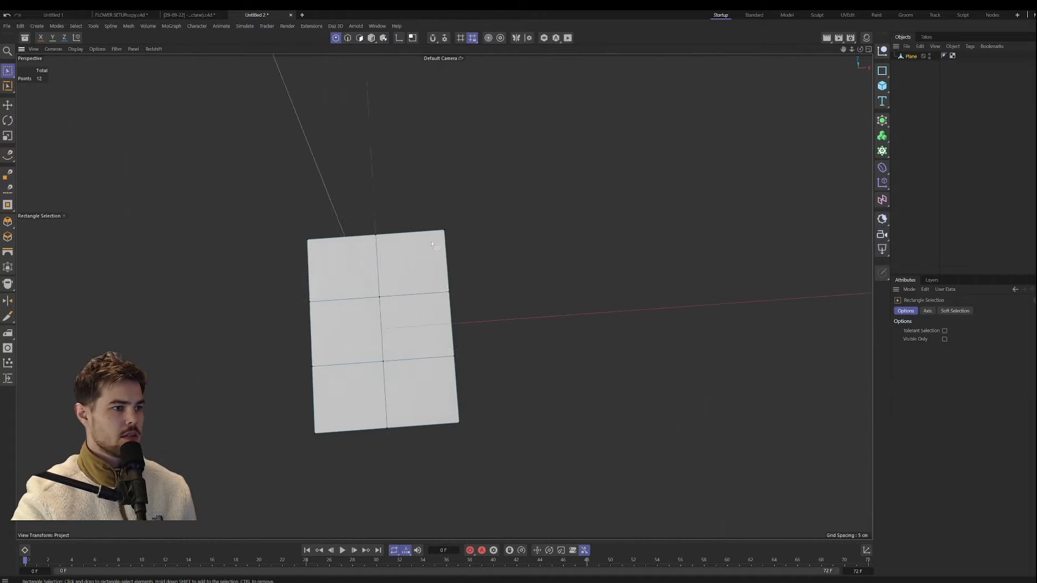
alt+drag(432, 244, 416, 195)
key(Delete)
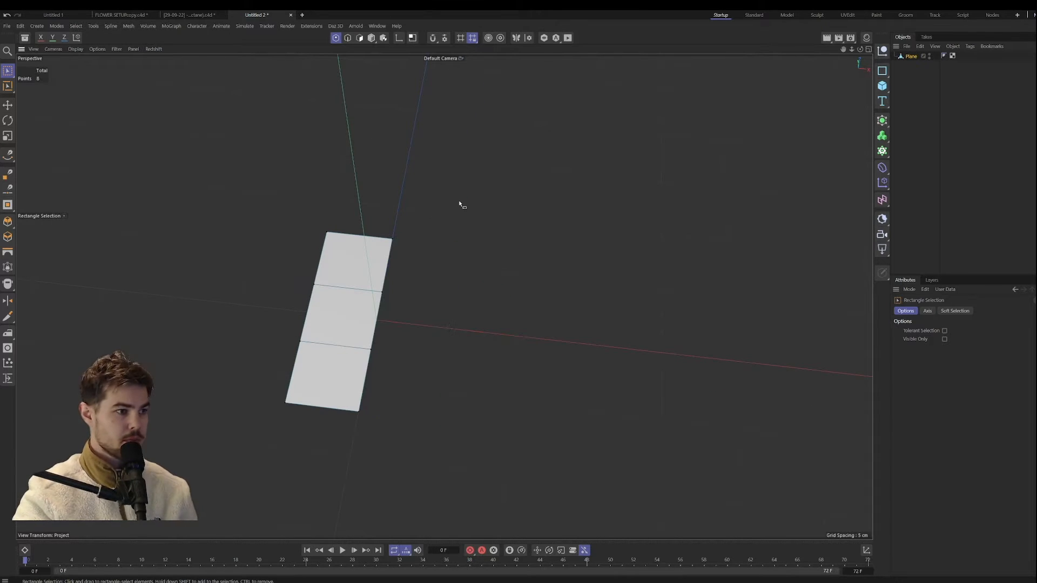
Step: Place the half plane under a Symmetry generator that mirrors it across the X axis
click(371, 38)
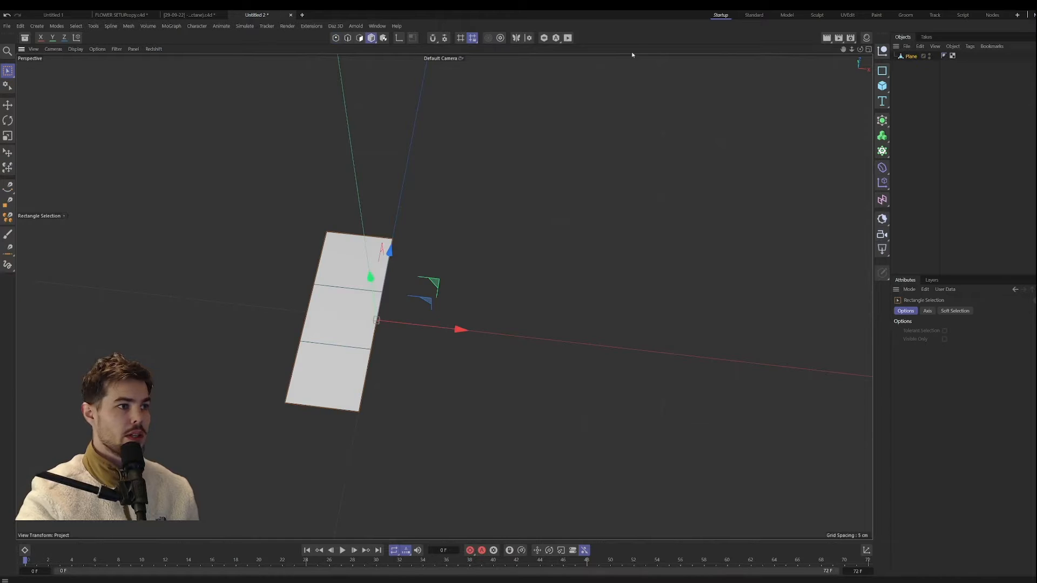
click(882, 120)
alt+click(980, 219)
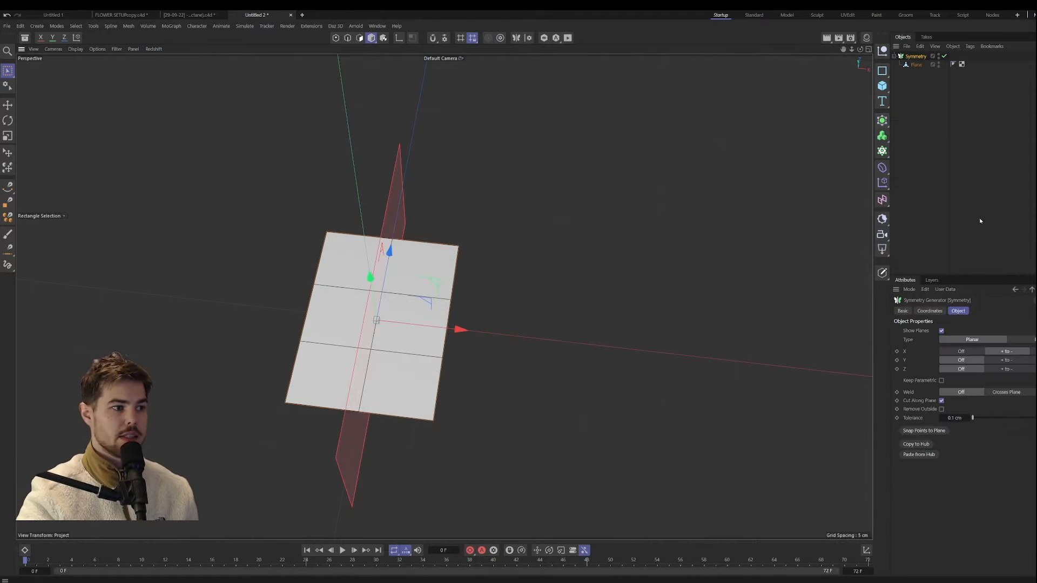
alt+drag(452, 270, 472, 258)
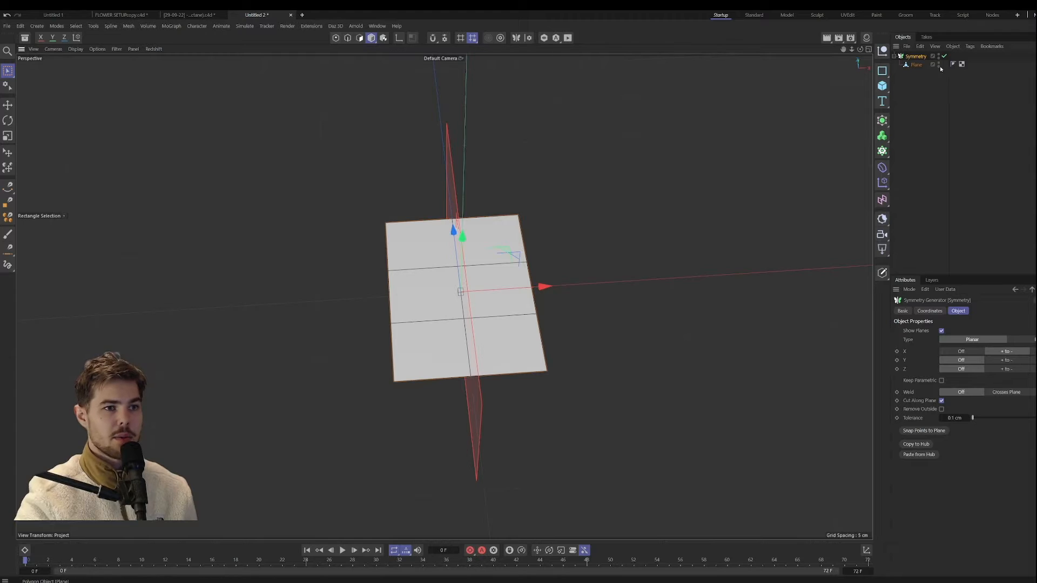
Step: Select the plane's centre point at the far end and pull it outward along Z into a pointed tip
click(336, 38)
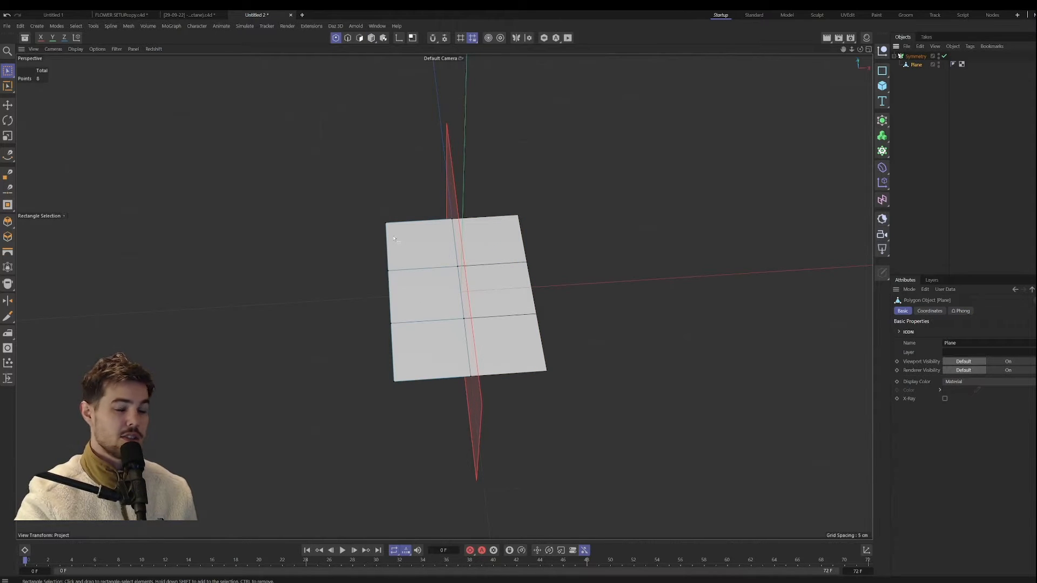
alt+drag(533, 299, 519, 297)
drag(476, 224, 572, 175)
alt+drag(474, 258, 521, 261)
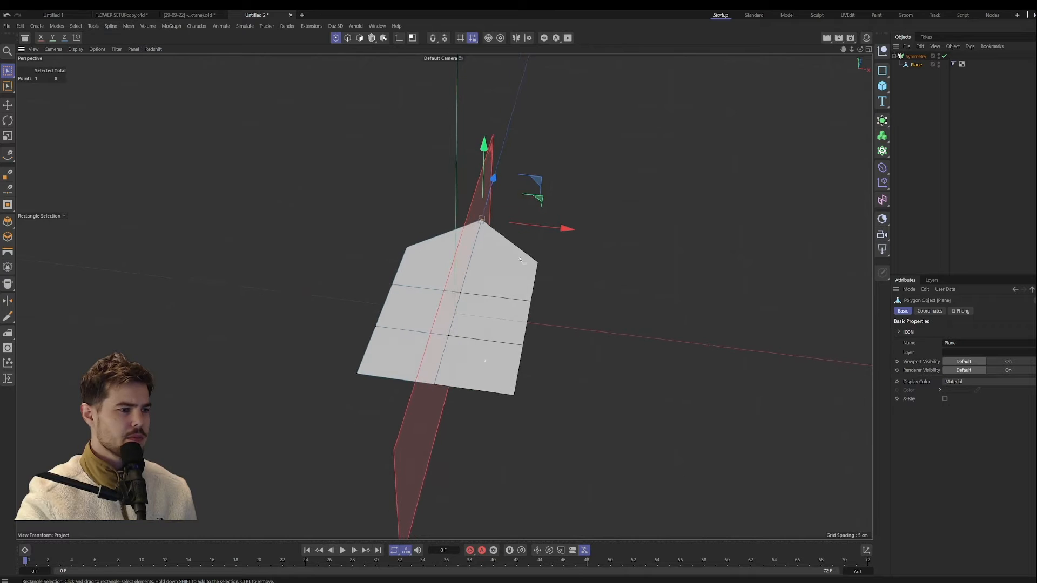
Step: Taper the petal's base by moving its outer corner point inward and pulling the centre end point out to a point
drag(501, 387, 524, 411)
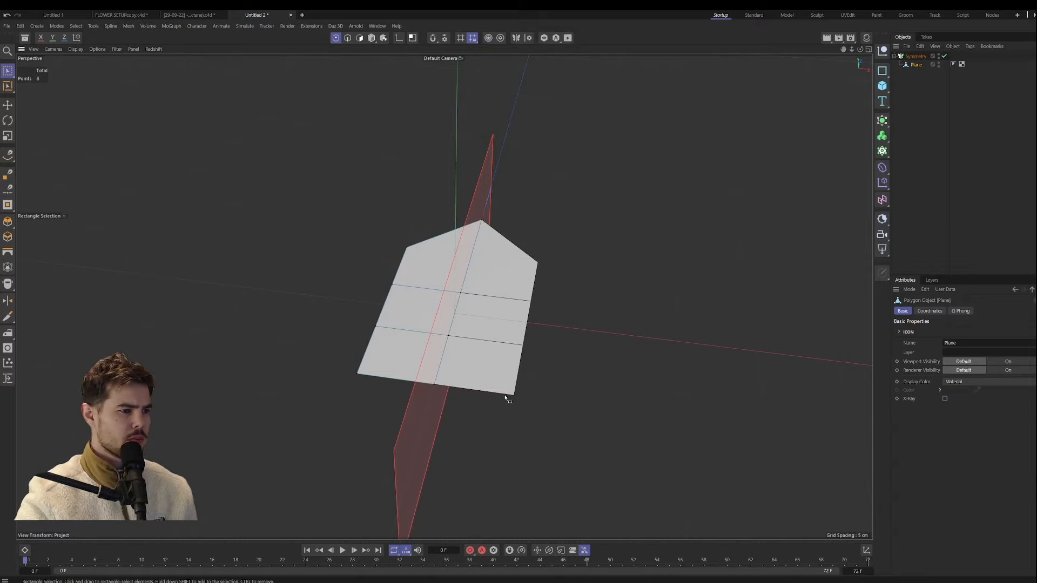
drag(345, 359, 379, 388)
alt+drag(379, 389, 494, 318)
alt+drag(499, 317, 414, 362)
drag(693, 319, 599, 347)
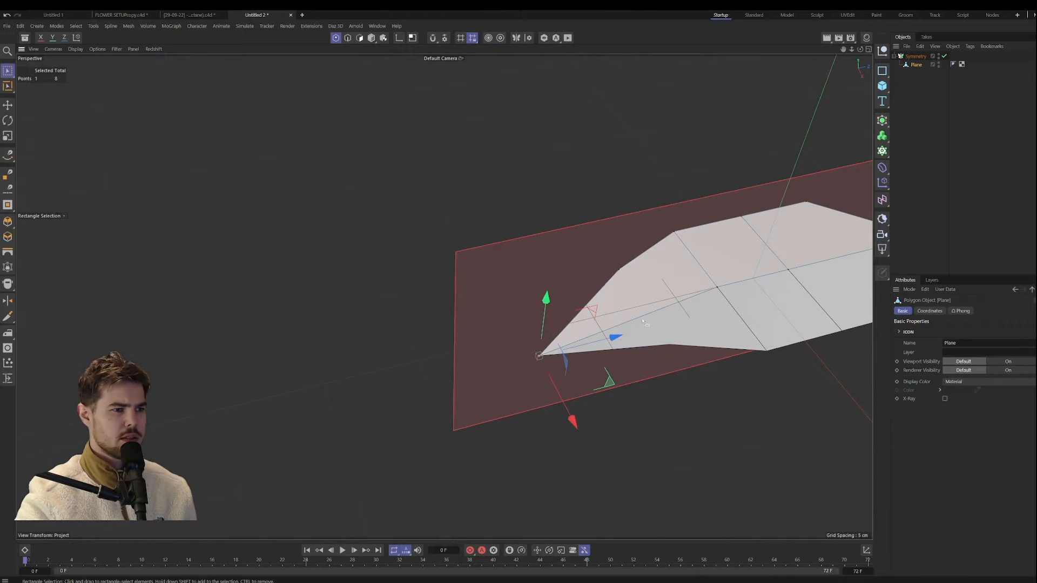
Step: Select the petal's three outer edge points and raise them slightly so the sides fold up from the centre line
alt+drag(564, 308, 440, 276)
click(451, 280)
drag(531, 286, 473, 279)
alt+middle_drag(473, 279, 490, 253)
drag(373, 216, 544, 266)
drag(392, 254, 393, 223)
alt+drag(514, 264, 433, 375)
alt+middle_drag(433, 375, 349, 407)
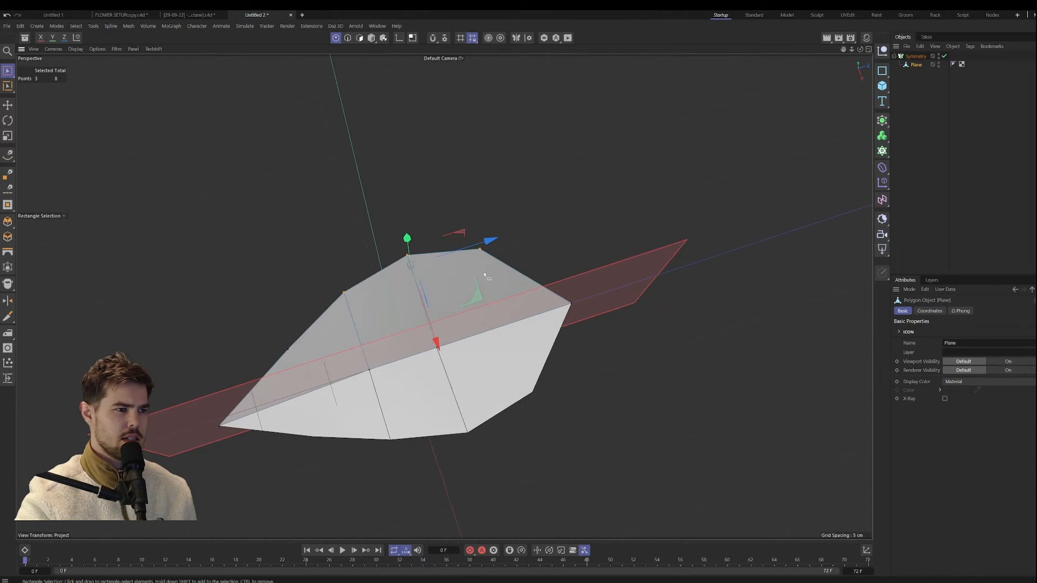
Step: Try moving a middle point on the petal's centre line, and undo the move
drag(517, 218, 476, 272)
alt+drag(521, 246, 410, 341)
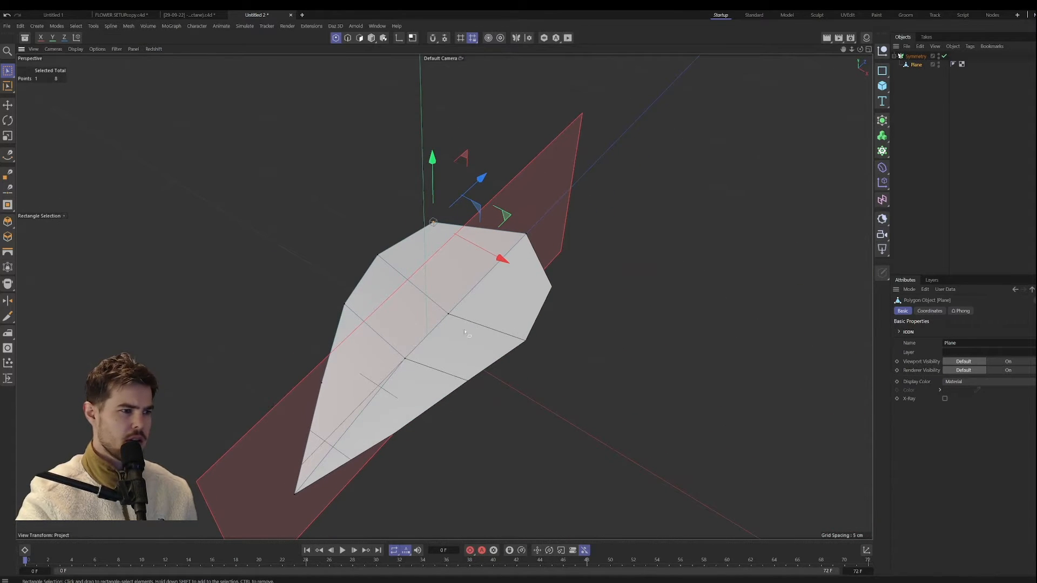
click(449, 312)
drag(513, 351, 469, 330)
key(ctrl+z)
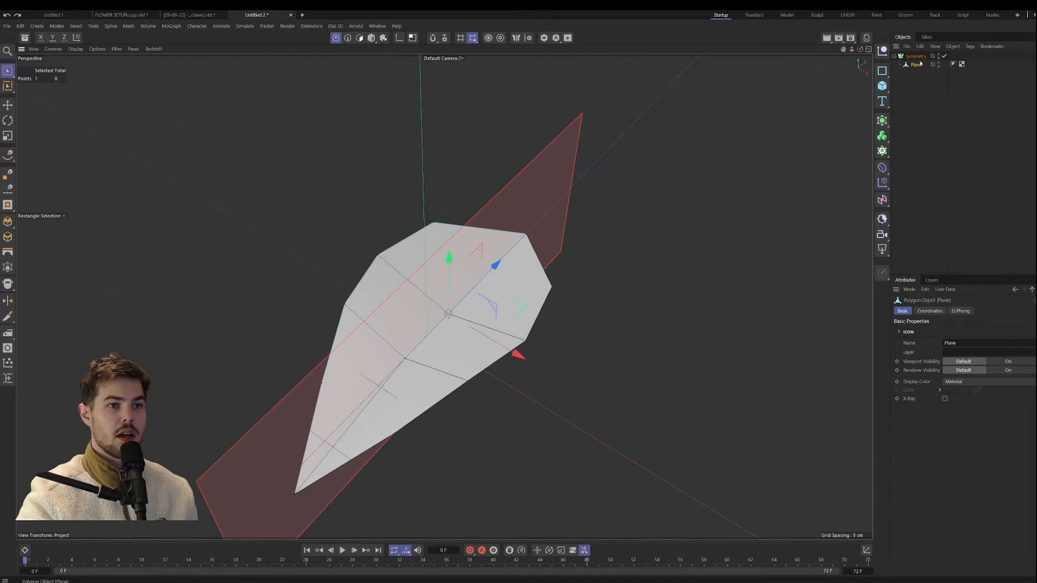
Step: Place the Symmetry object under a Subdivision Surface generator to smooth the petal
click(916, 56)
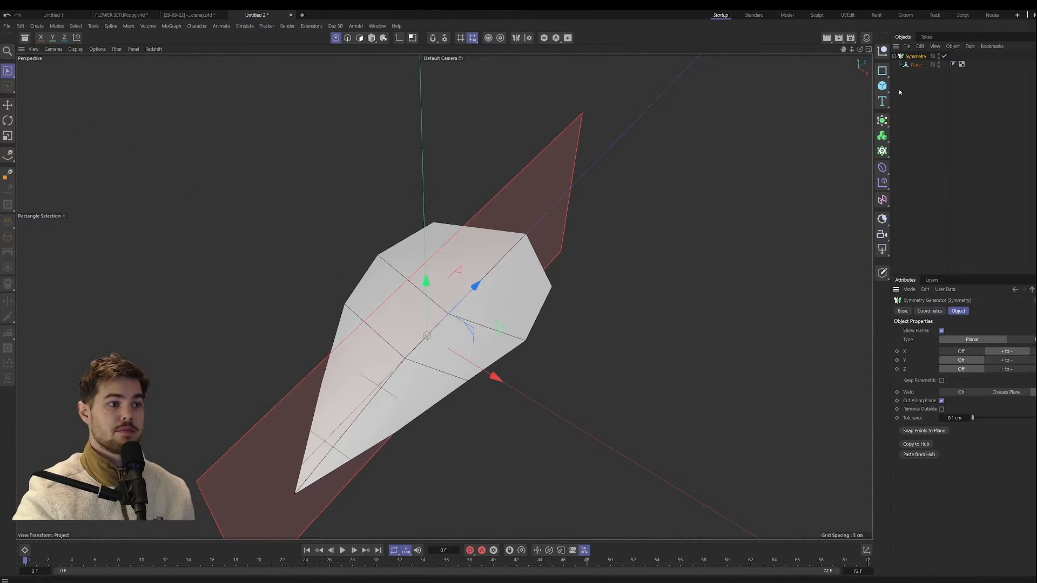
click(372, 39)
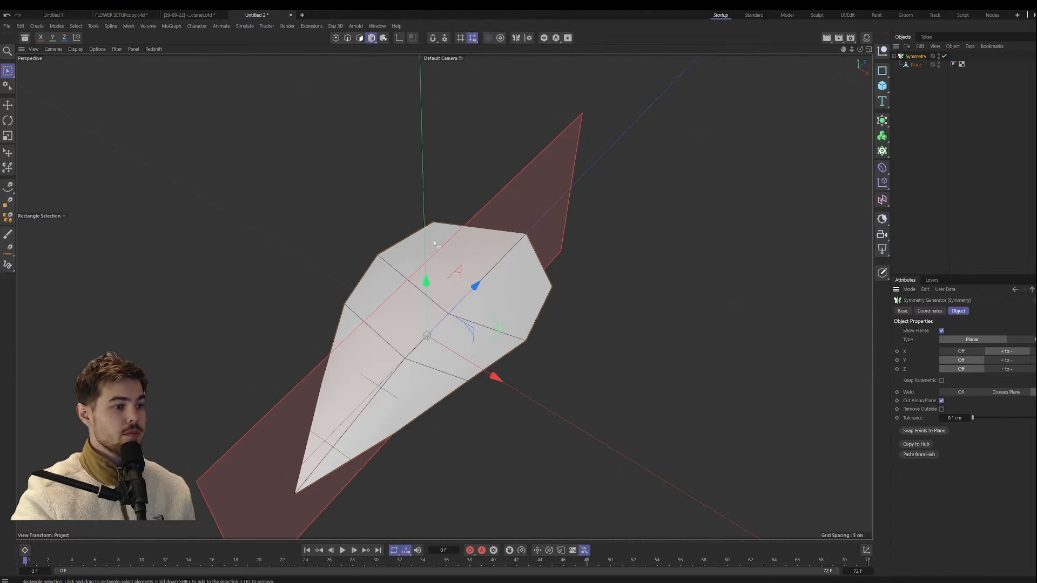
alt+drag(441, 99, 862, 112)
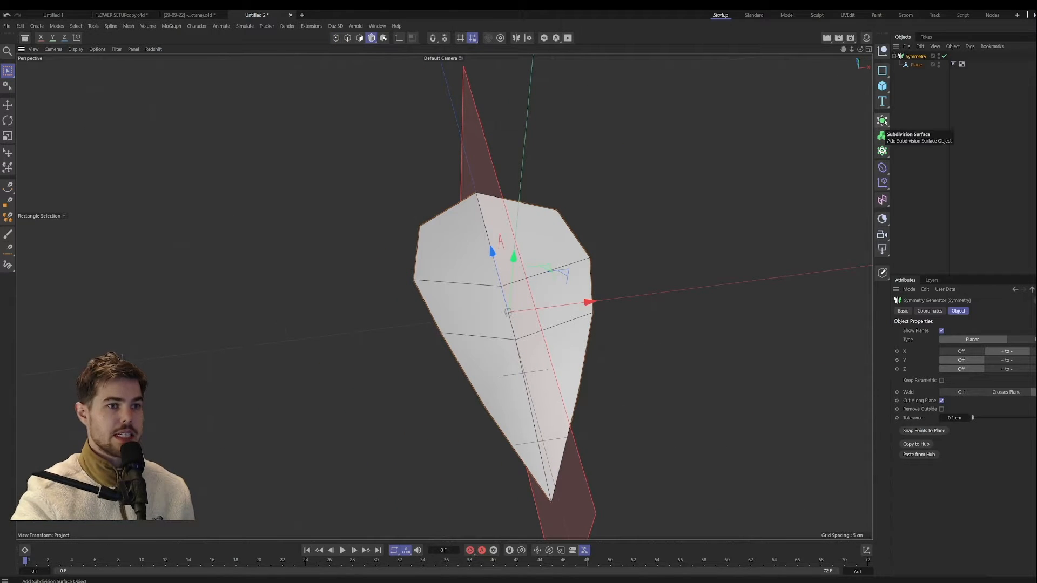
alt+click(883, 120)
alt+drag(609, 275, 557, 265)
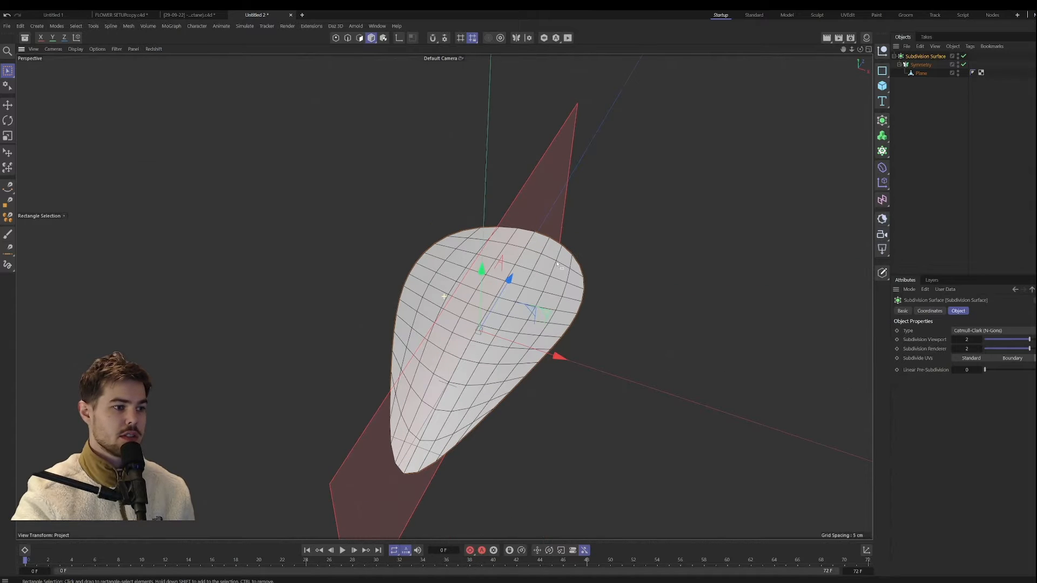
alt+drag(404, 357, 489, 345)
Step: Select the plane's centre point at the petal's narrow end and move it outward and down so that end curves downward
click(934, 73)
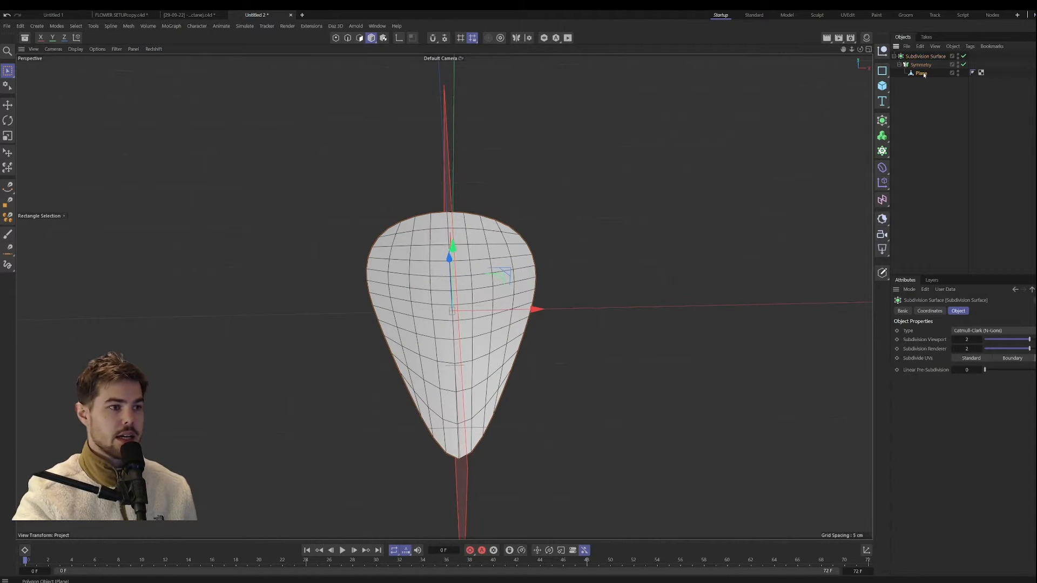
click(336, 37)
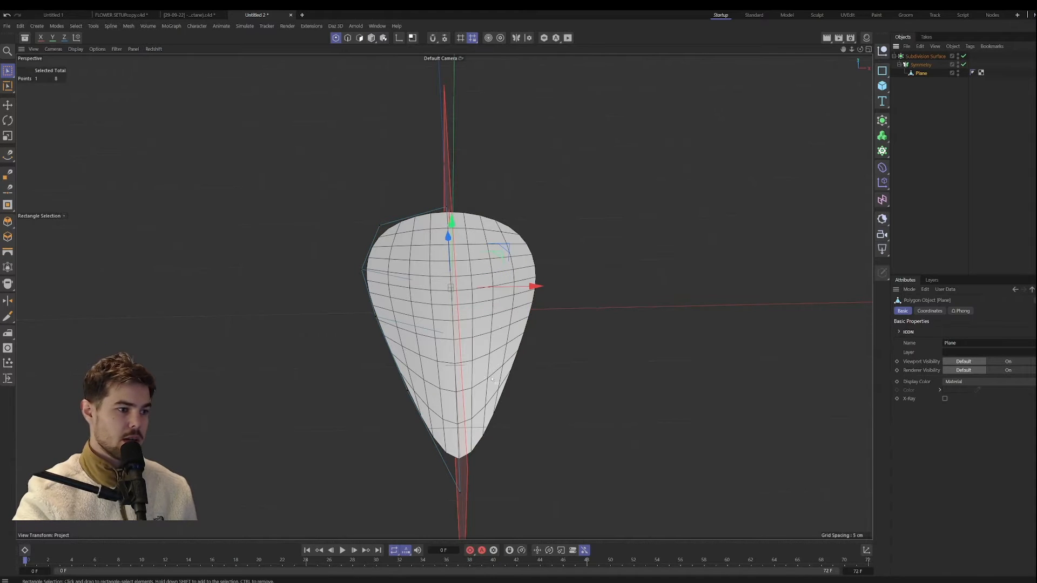
alt+drag(490, 377, 638, 393)
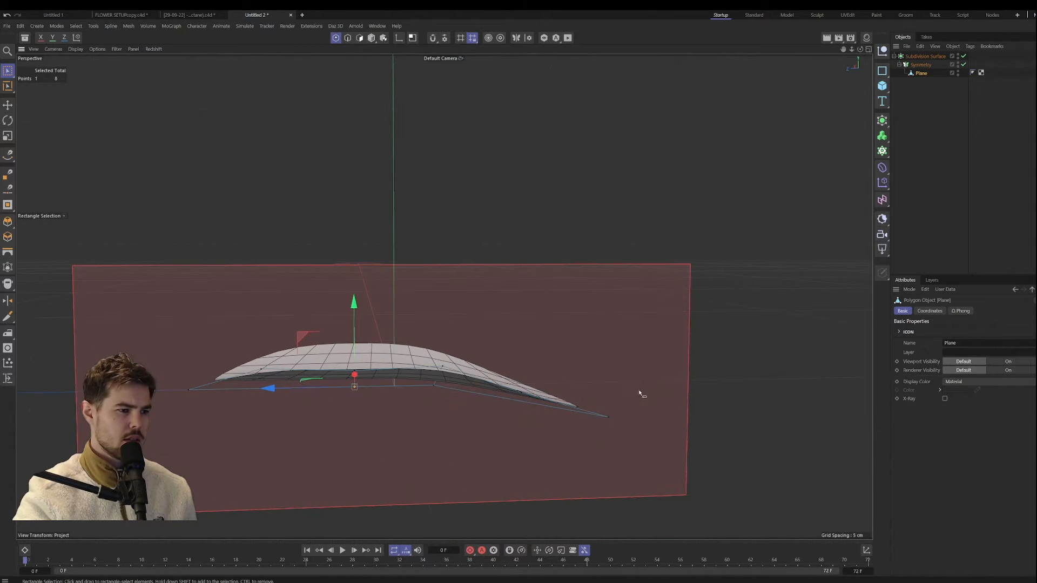
click(608, 416)
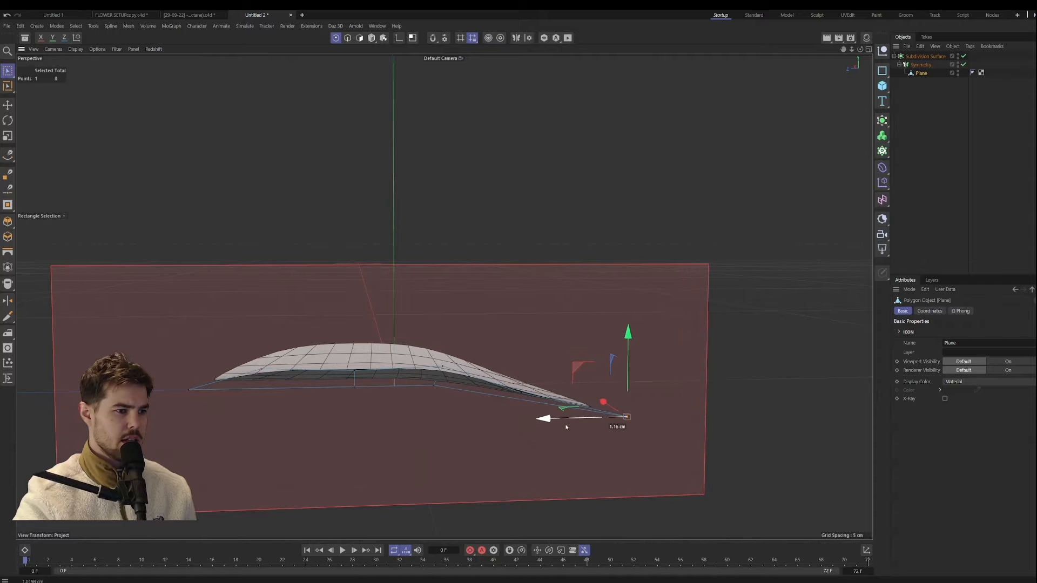
drag(595, 360, 612, 432)
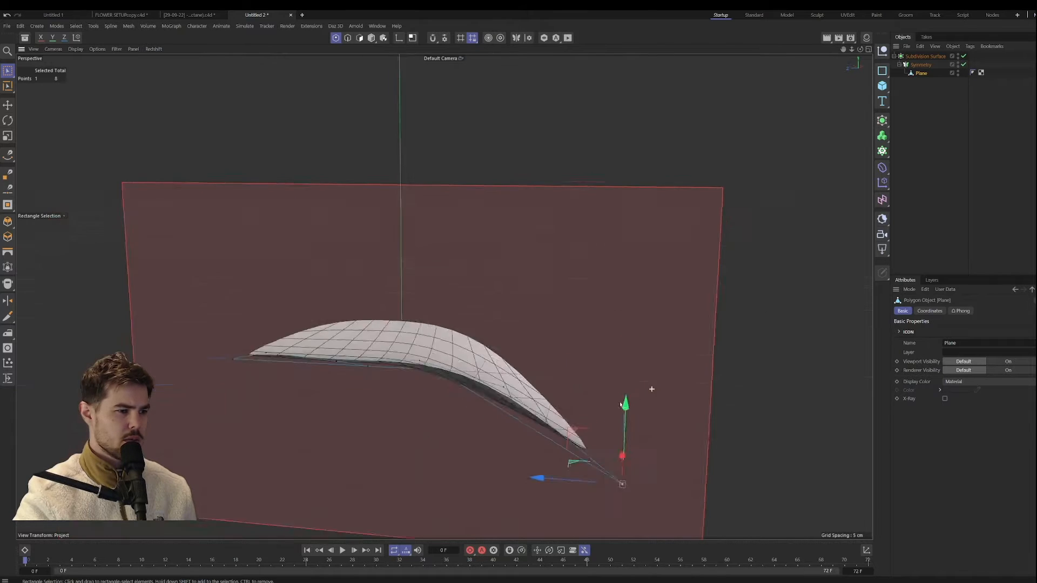
alt+drag(650, 389, 597, 350)
alt+middle_drag(598, 350, 610, 337)
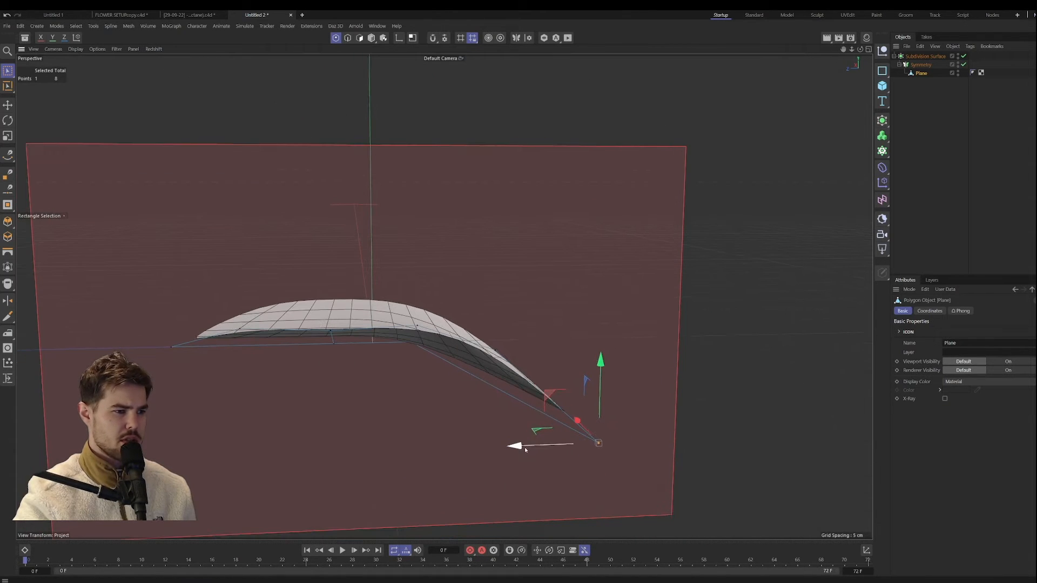
drag(522, 447, 554, 446)
drag(633, 382, 633, 404)
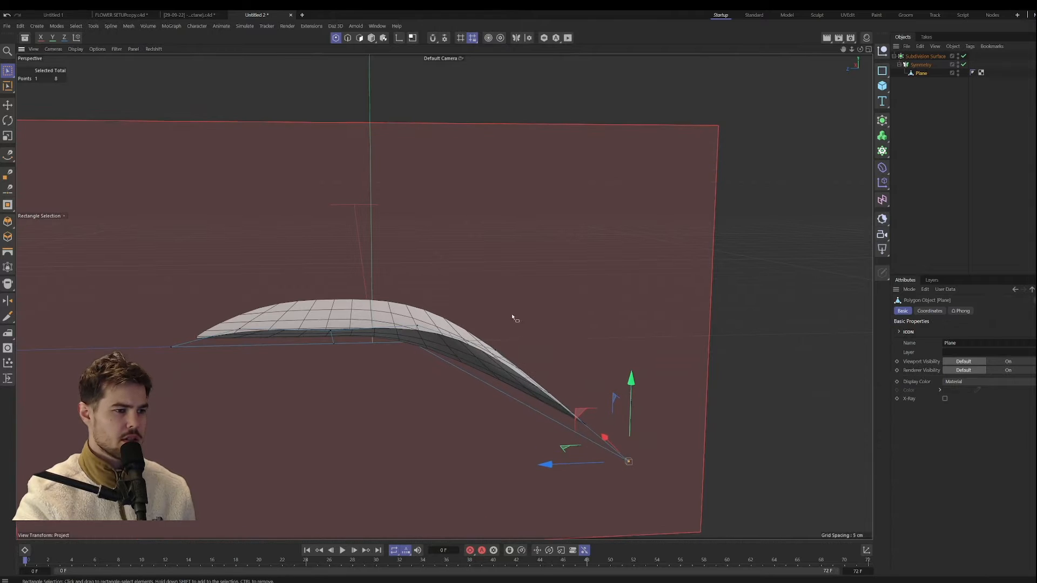
Step: Adjust the centre point at the petal's wide end and reposition an outer side point to refine the petal's curvature
alt+drag(514, 317, 556, 250)
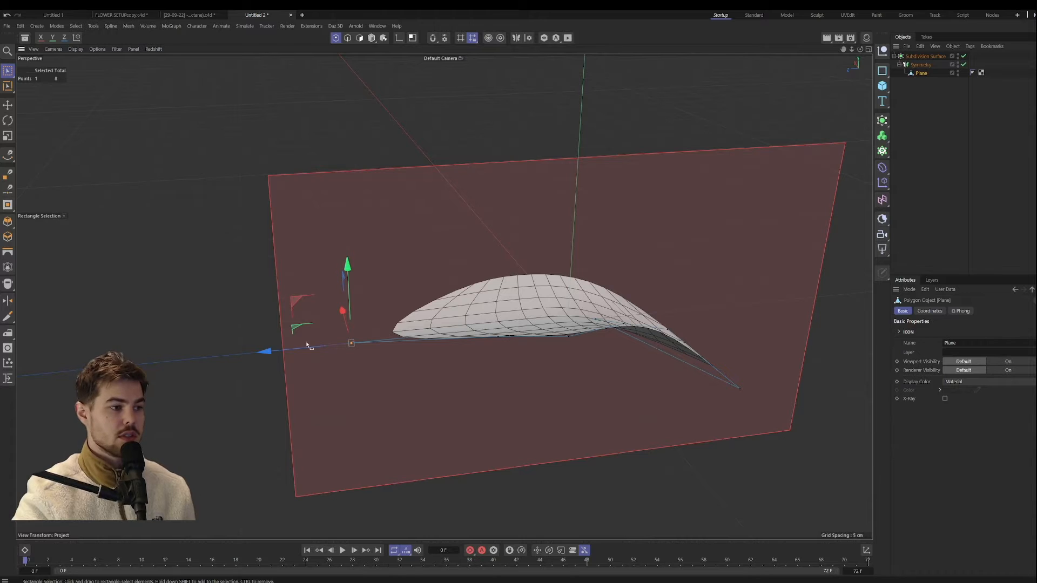
alt+drag(251, 352, 443, 301)
drag(475, 237, 508, 318)
drag(561, 283, 444, 297)
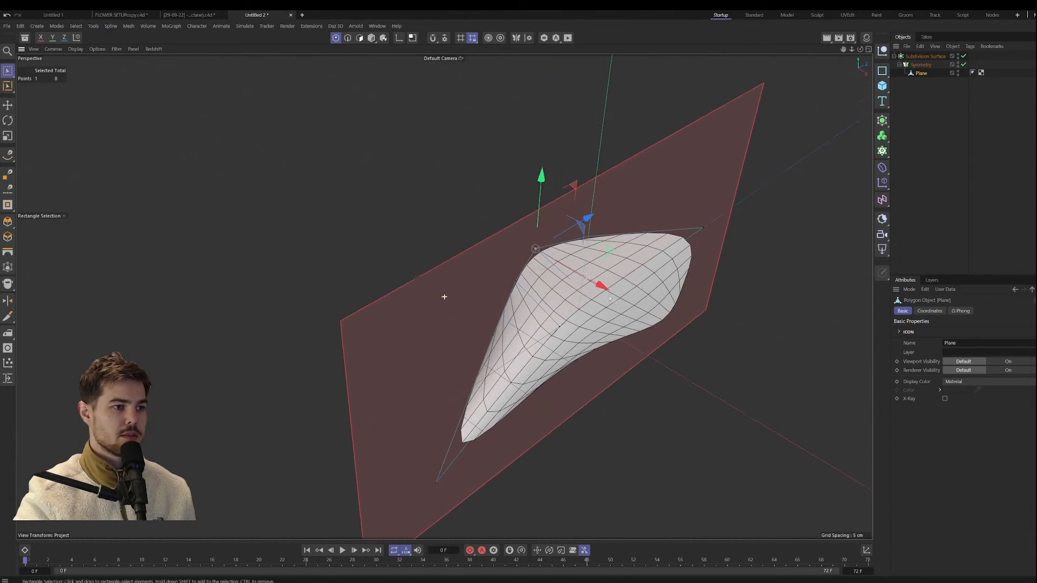
drag(597, 283, 706, 333)
drag(491, 276, 552, 298)
drag(602, 278, 547, 241)
alt+drag(643, 272, 502, 285)
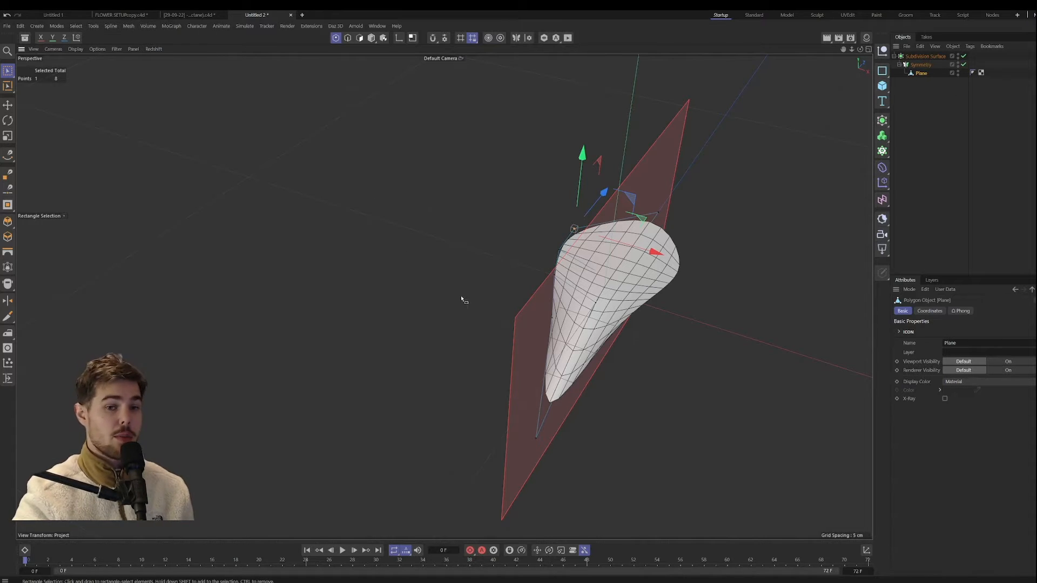
Step: Place the Subdivision Surface under a Cloth Surface generator with 0 subdivisions and a thickness of 0.56 cm
click(923, 56)
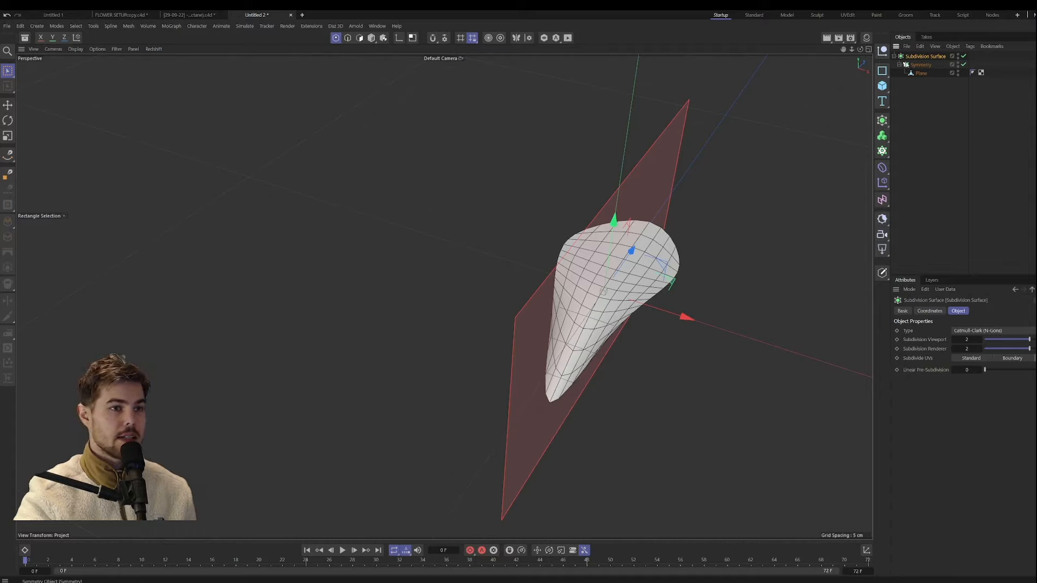
click(882, 119)
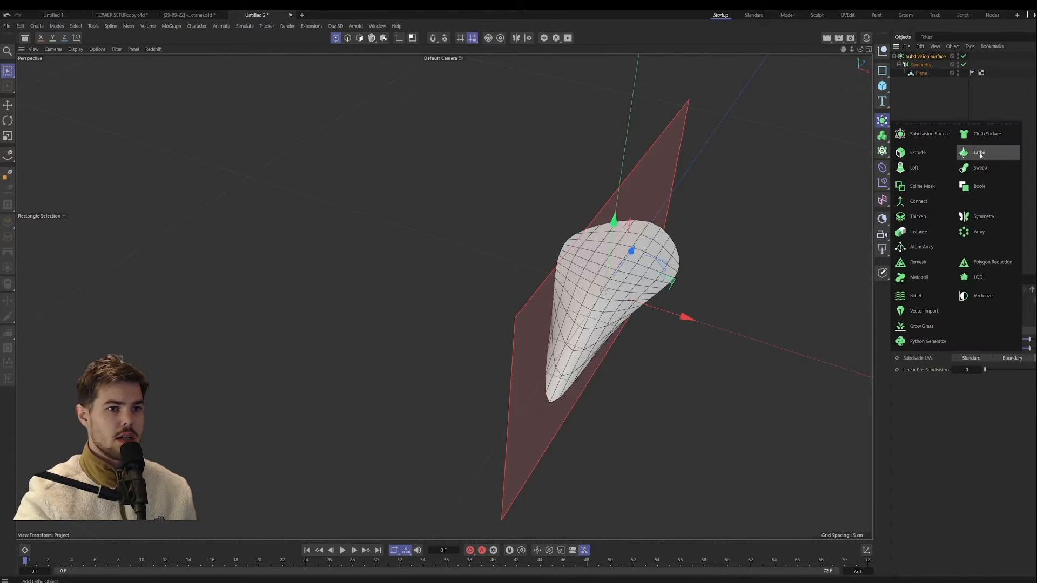
alt+click(983, 134)
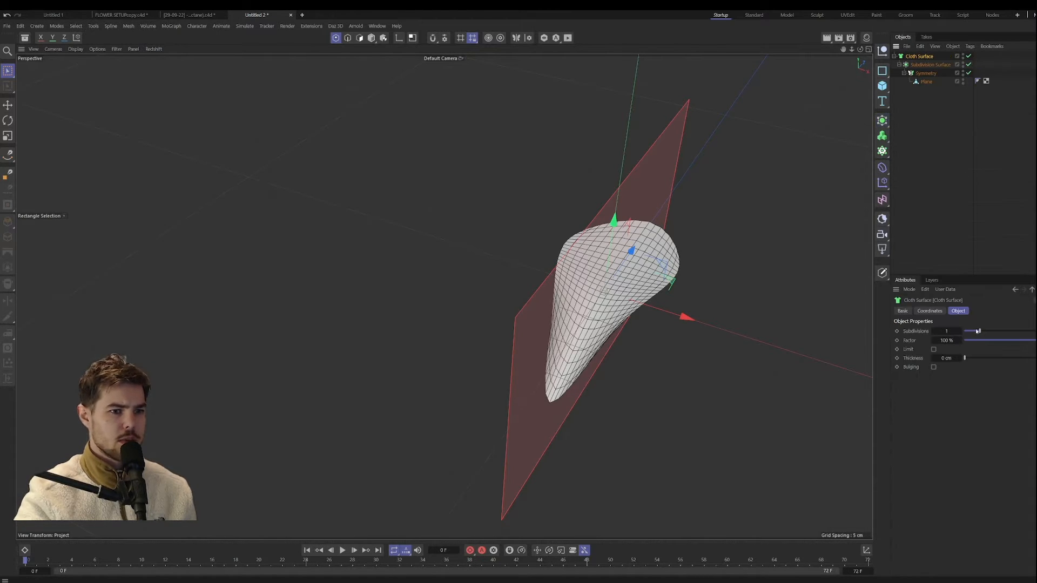
drag(979, 331, 1028, 358)
alt+drag(870, 339, 662, 273)
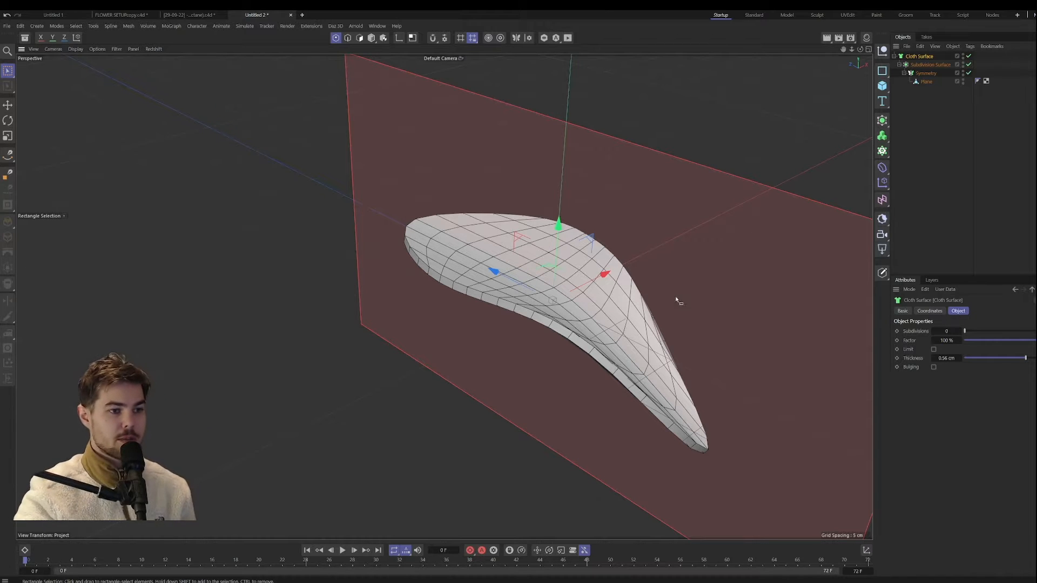
alt+drag(678, 299, 608, 312)
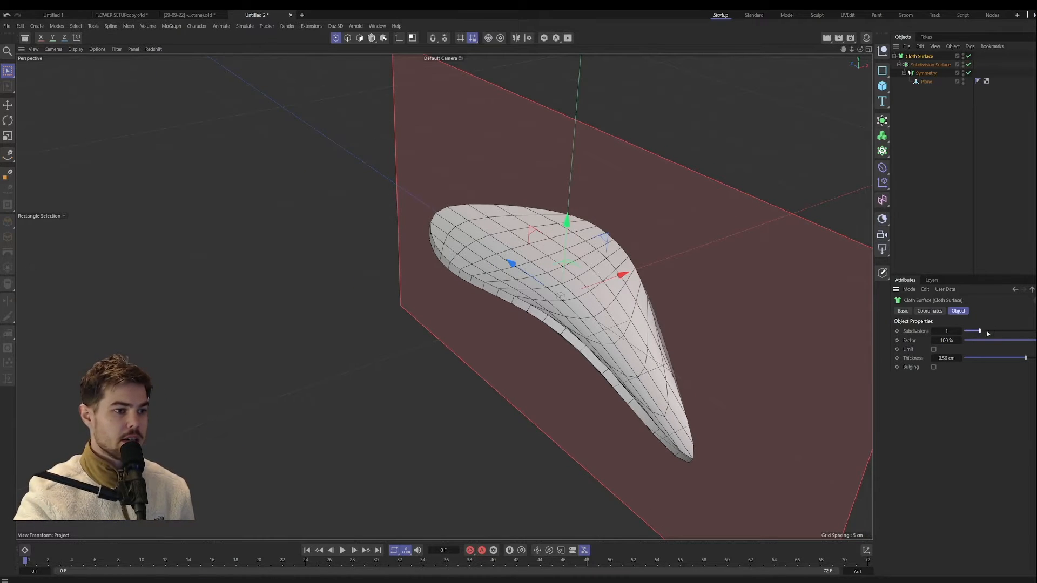
drag(987, 333, 964, 332)
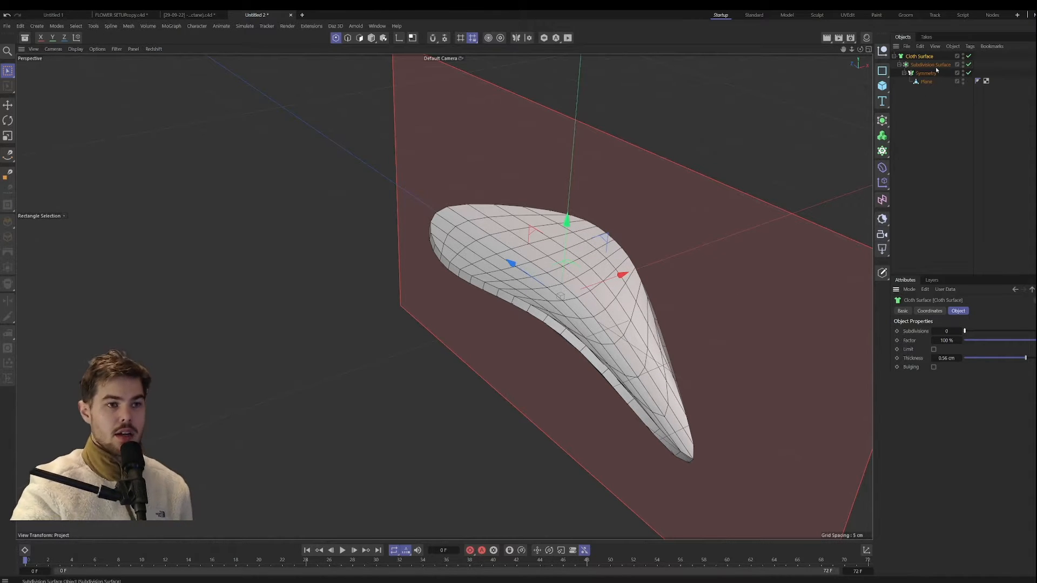
Step: Take the Symmetry object out of the Cloth Surface hierarchy and place it under a Thicken generator with a thickness of 0.5 cm
drag(924, 73, 928, 54)
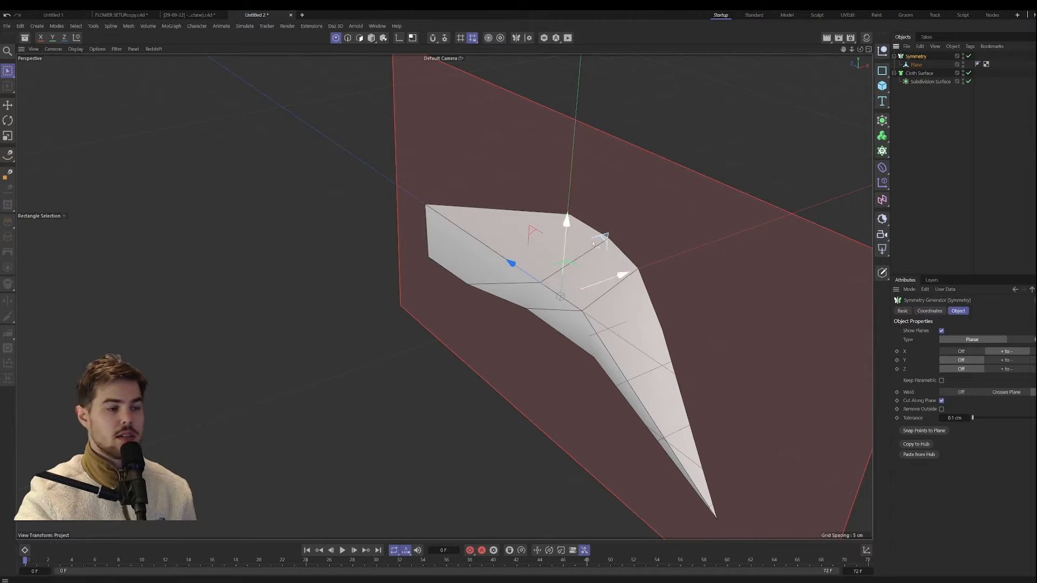
click(882, 119)
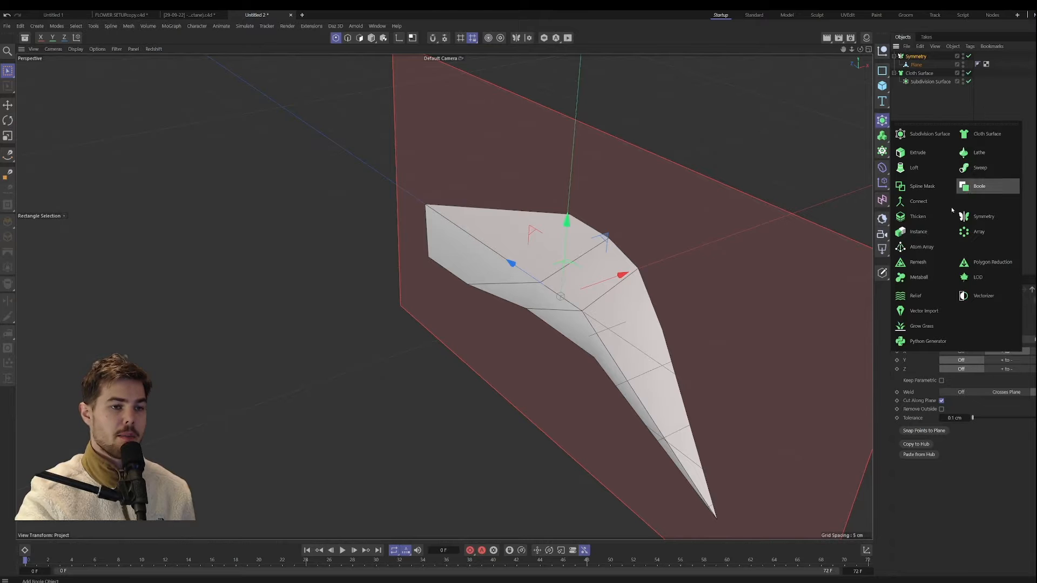
click(921, 216)
drag(972, 343, 973, 348)
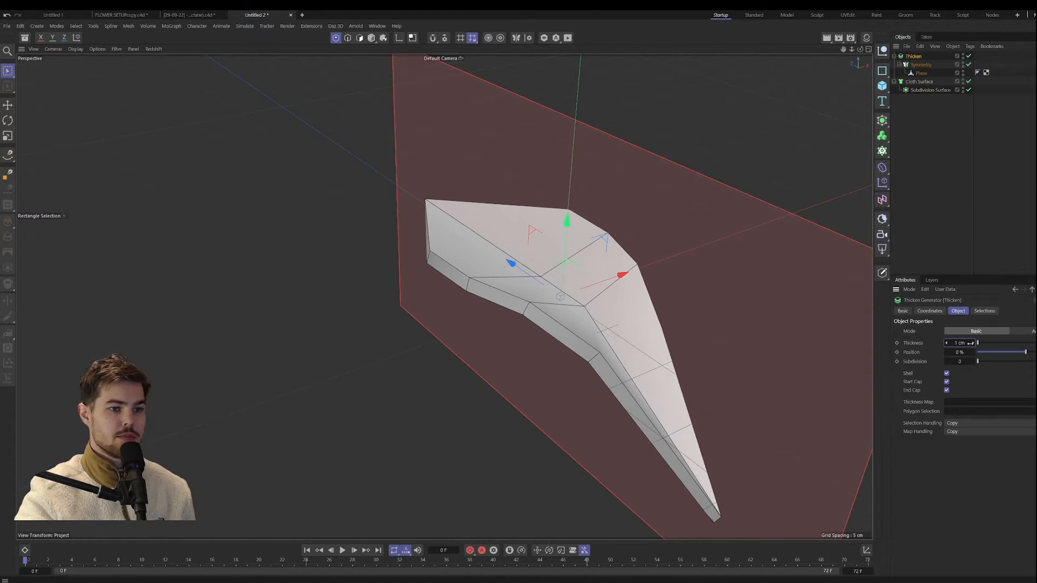
key(Return)
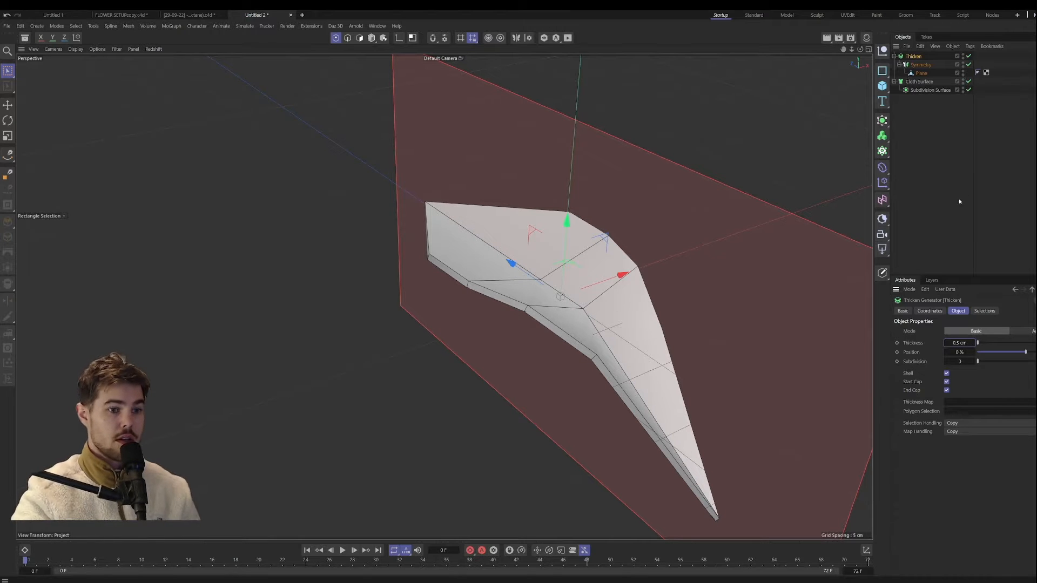
Step: Place the Thicken generator under a new Subdivision Surface and set its thickness to 1 cm, checking the petal from several sides
click(882, 120)
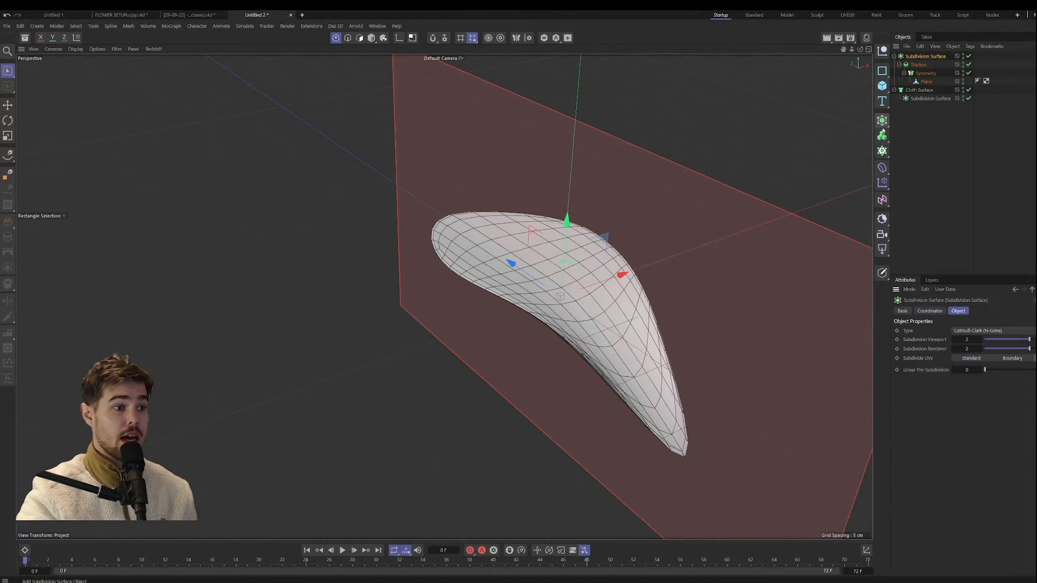
click(921, 65)
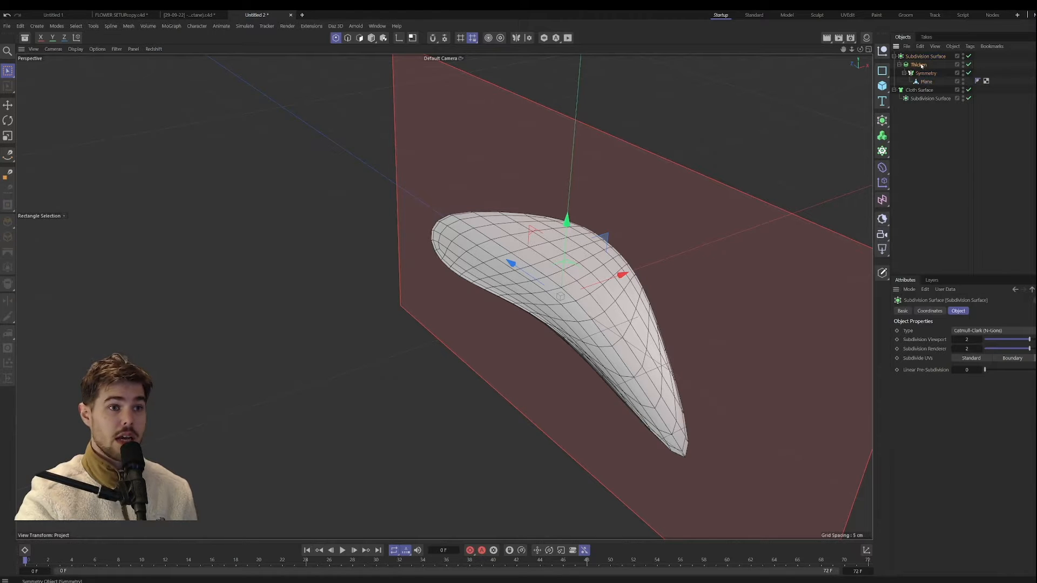
double_click(960, 343)
text(1)
key(Return)
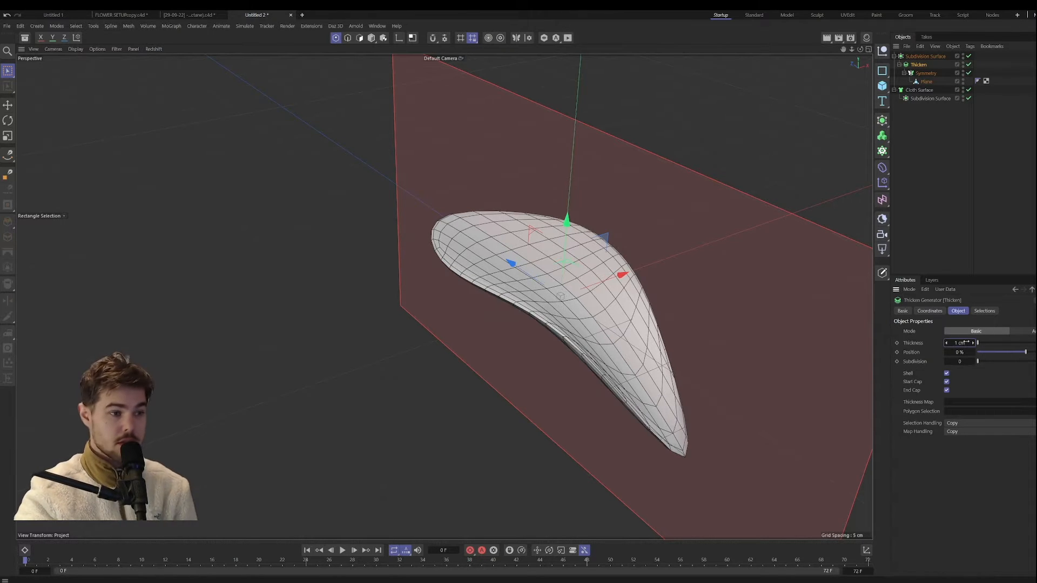
alt+drag(587, 330, 417, 303)
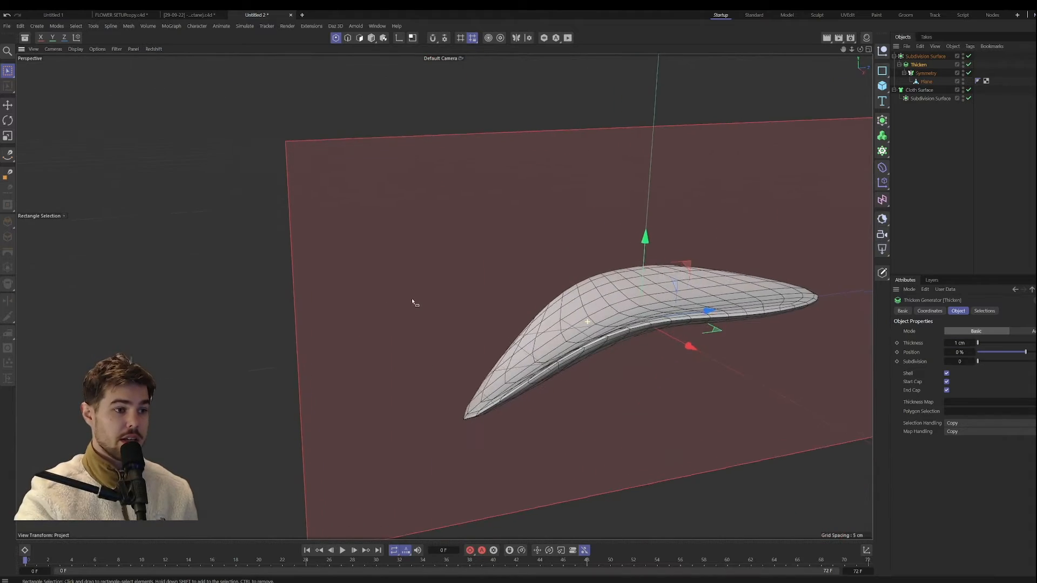
alt+drag(678, 328, 651, 325)
scroll(635, 312, up, 4)
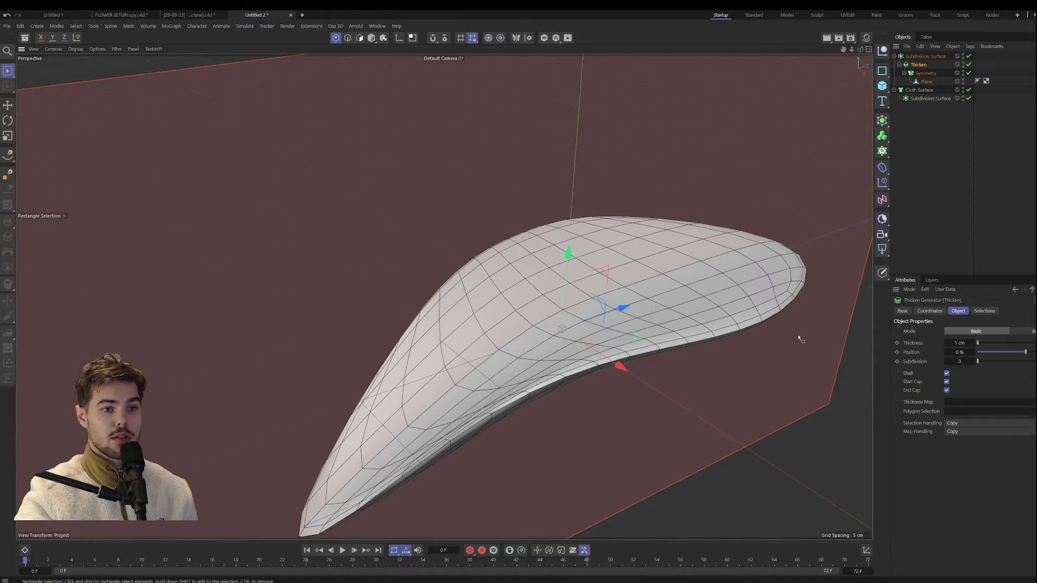
alt+drag(705, 234, 575, 256)
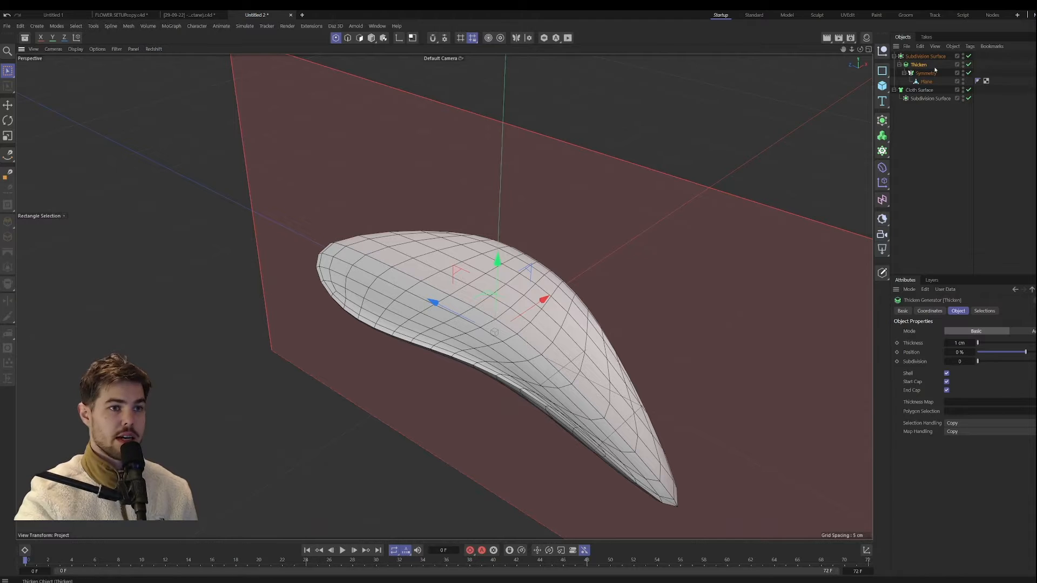
Step: Try taking the Symmetry object out of the Thicken hierarchy and placing it under a Cloth Surface generator instead
drag(925, 73, 918, 54)
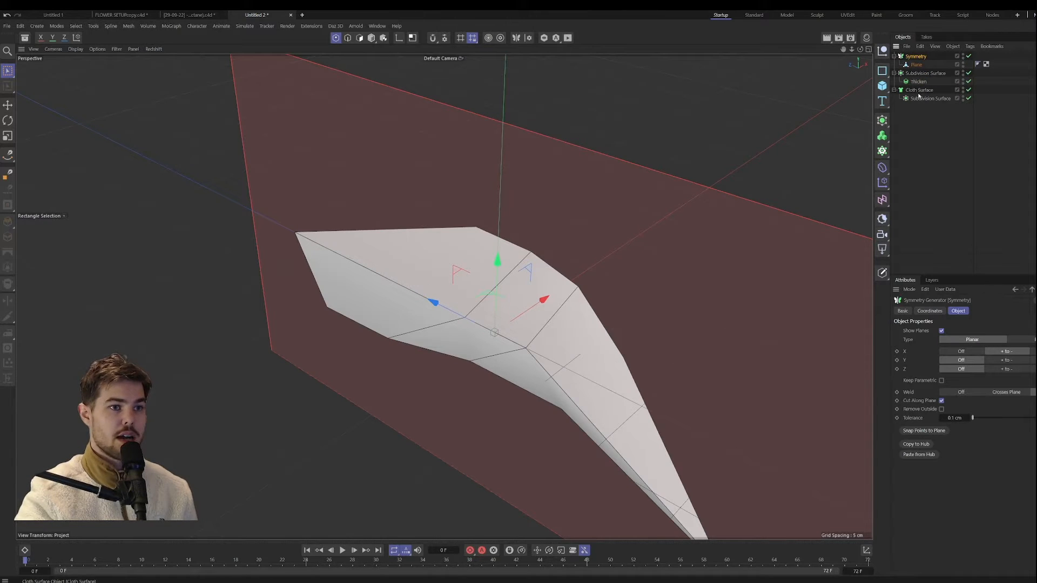
click(882, 120)
alt+click(987, 136)
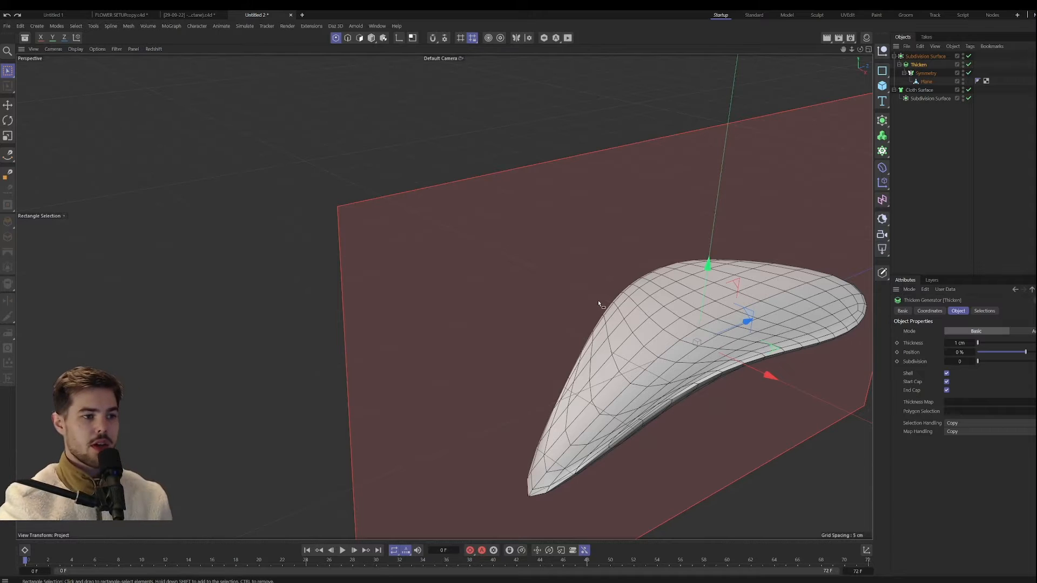
alt+drag(600, 301, 454, 291)
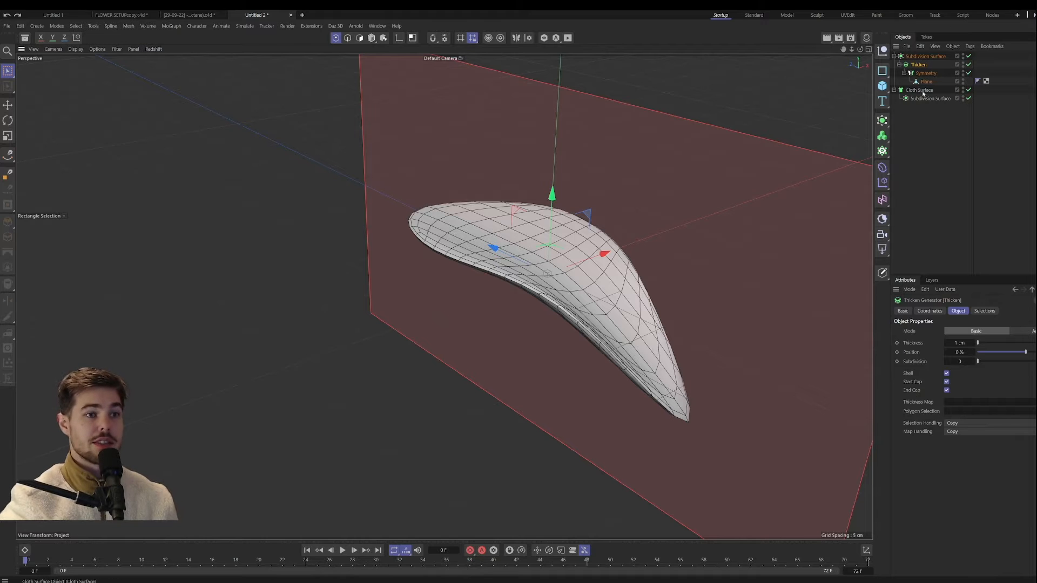
Step: Delete the leftover Cloth Surface together with its nested Subdivision Surface, and inspect the thickened petal's rim from several sides
click(921, 90)
key(Delete)
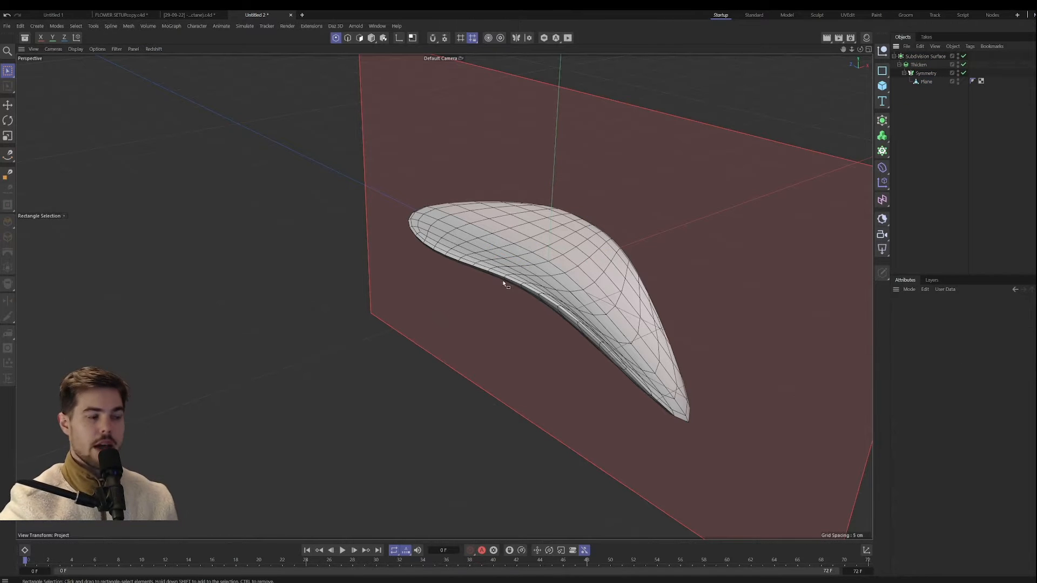
alt+drag(503, 281, 554, 256)
scroll(428, 258, up, 6)
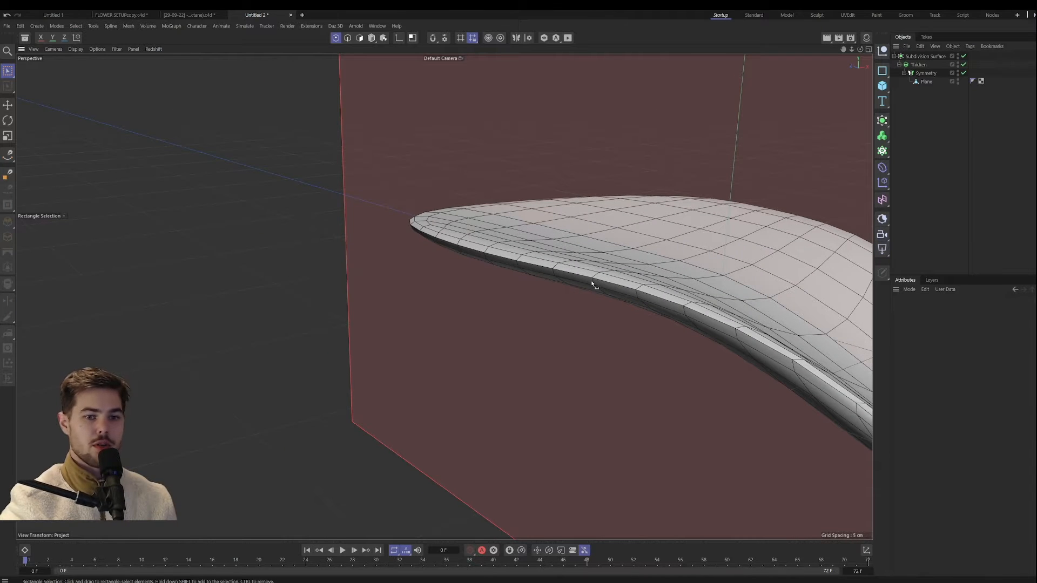
alt+drag(593, 285, 469, 291)
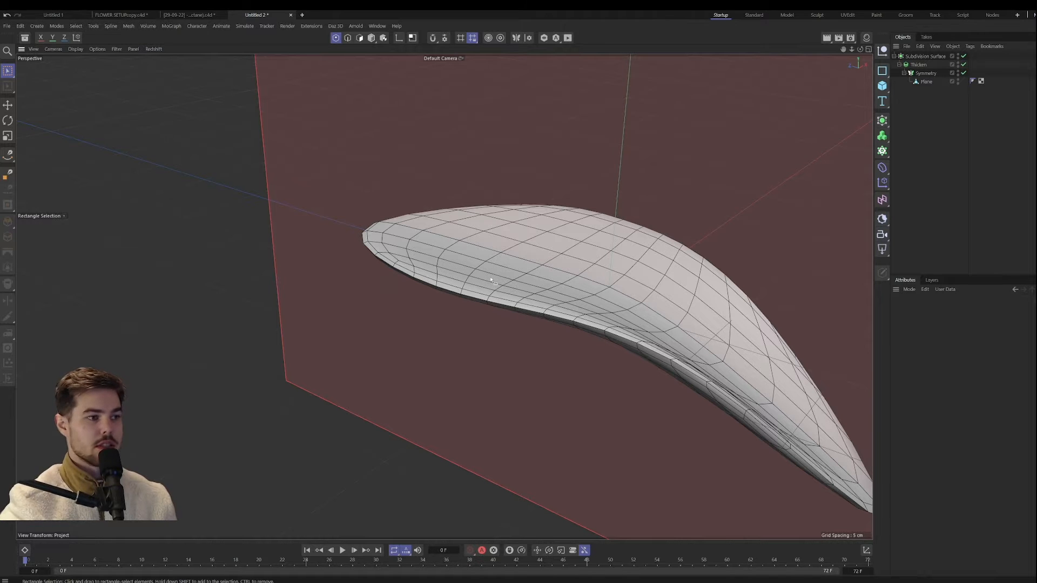
alt+drag(427, 264, 435, 306)
alt+drag(502, 302, 497, 364)
Step: Switch to Chrome, search Google Images for succulent plants and open the GardenTech photo of the purple succulent as petal reference
mouse_move(491, 580)
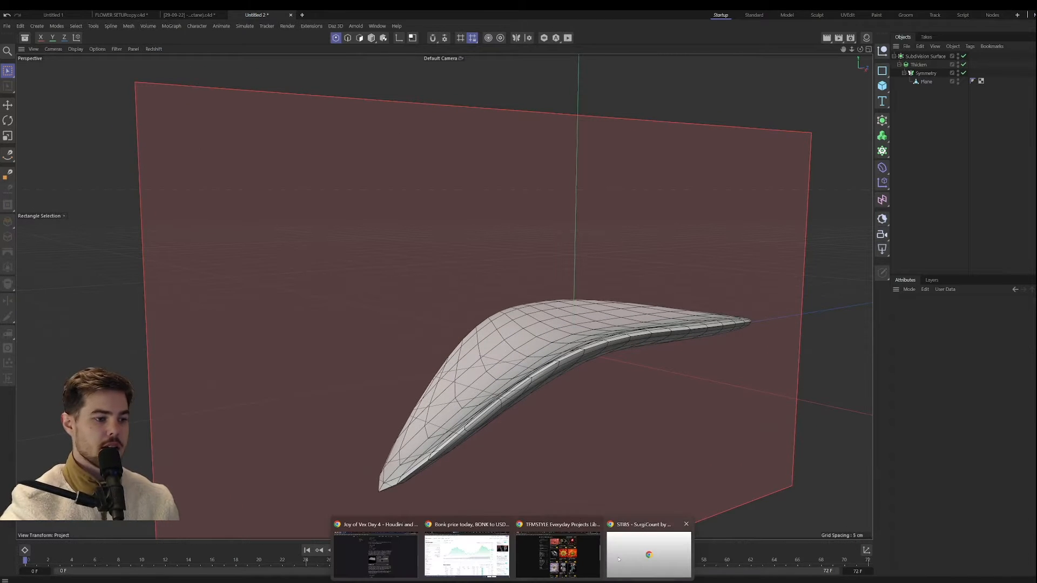
click(561, 555)
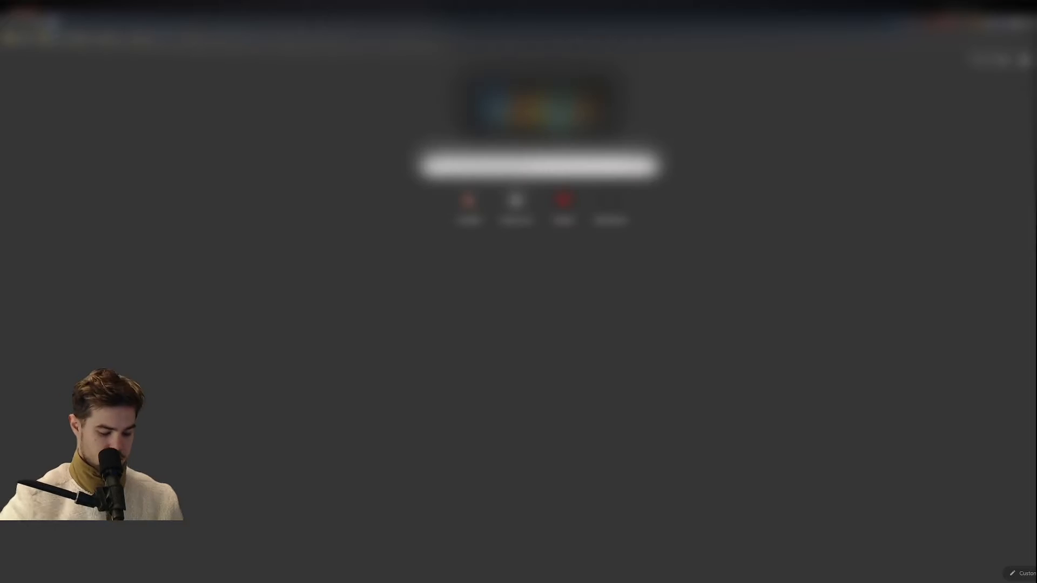
text(soun)
key(Return)
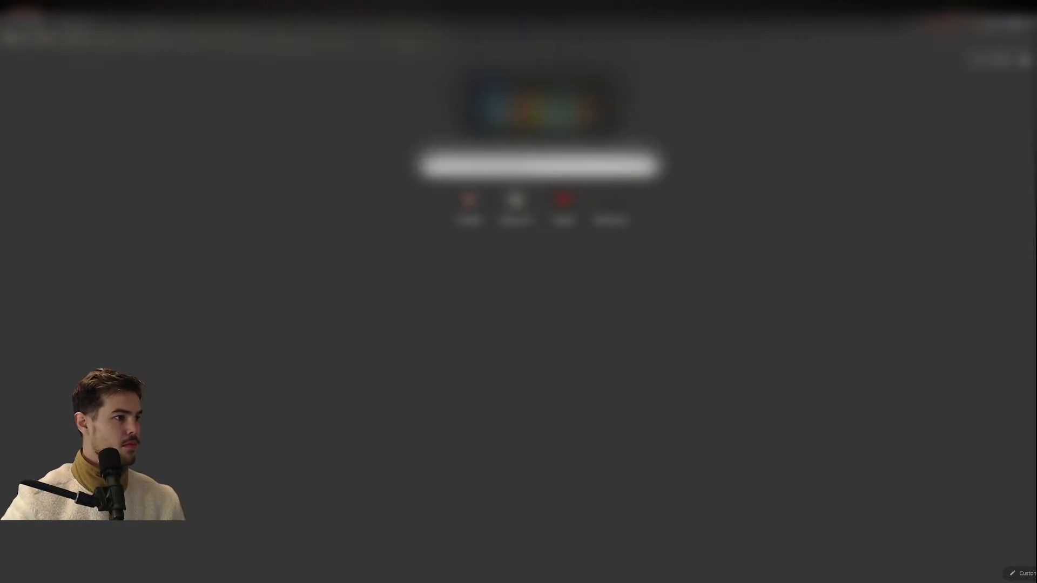
click(142, 92)
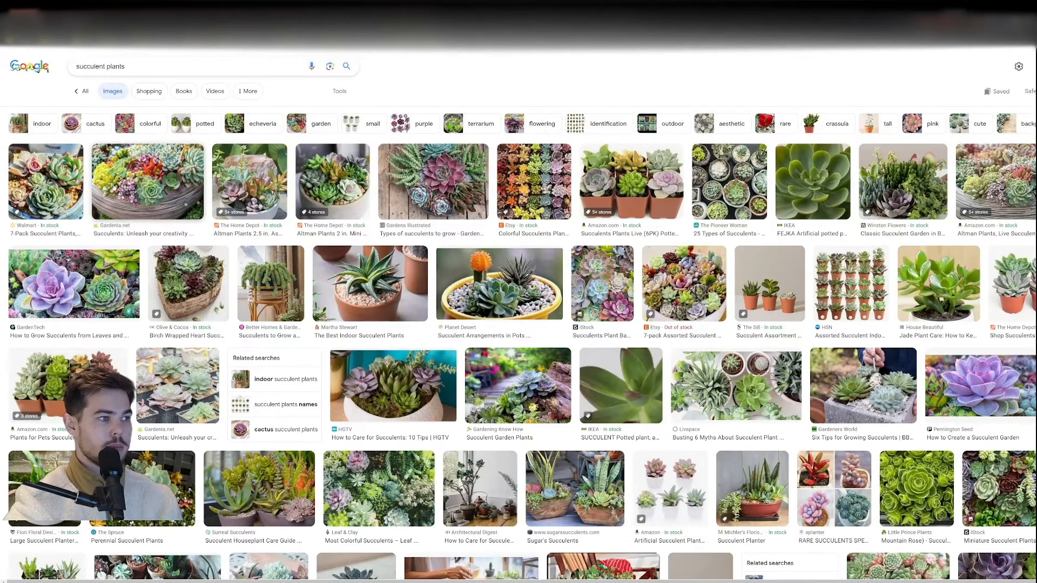
click(78, 279)
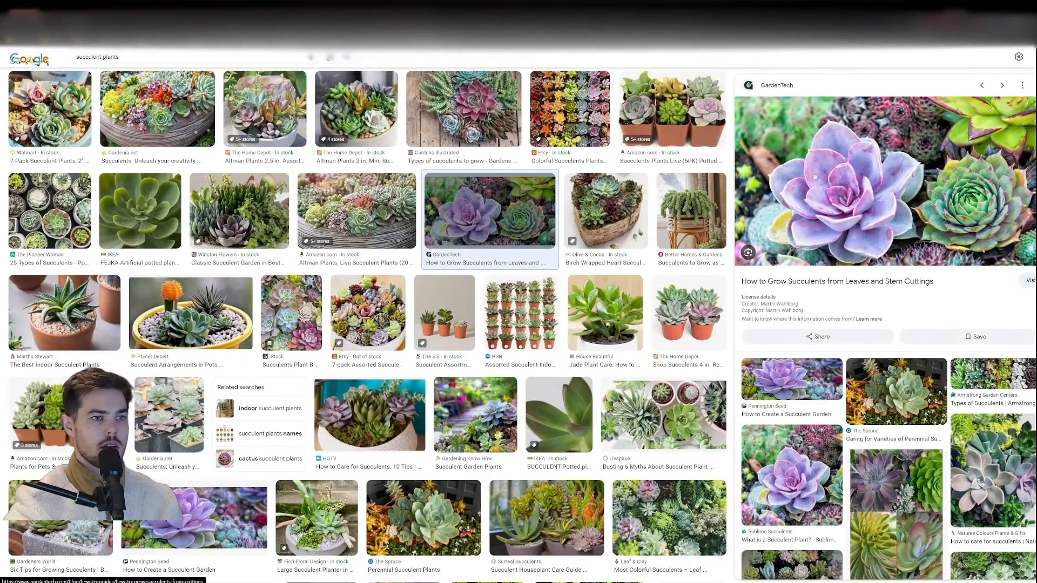
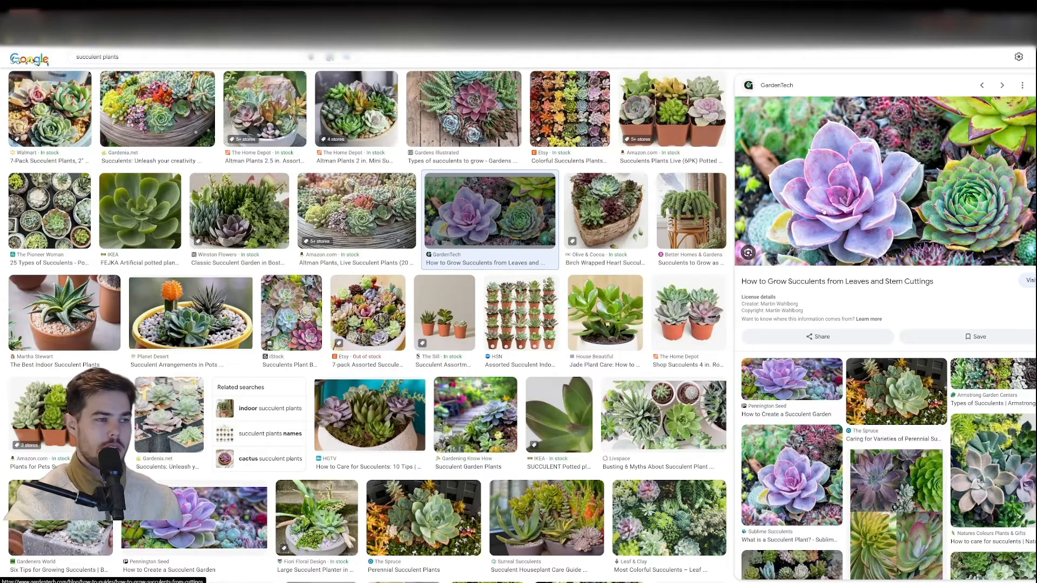
Step: Return to Cinema 4D and group the petal's Subdivision Surface hierarchy under a new null named Petal Generator
scroll(815, 238, up, 2)
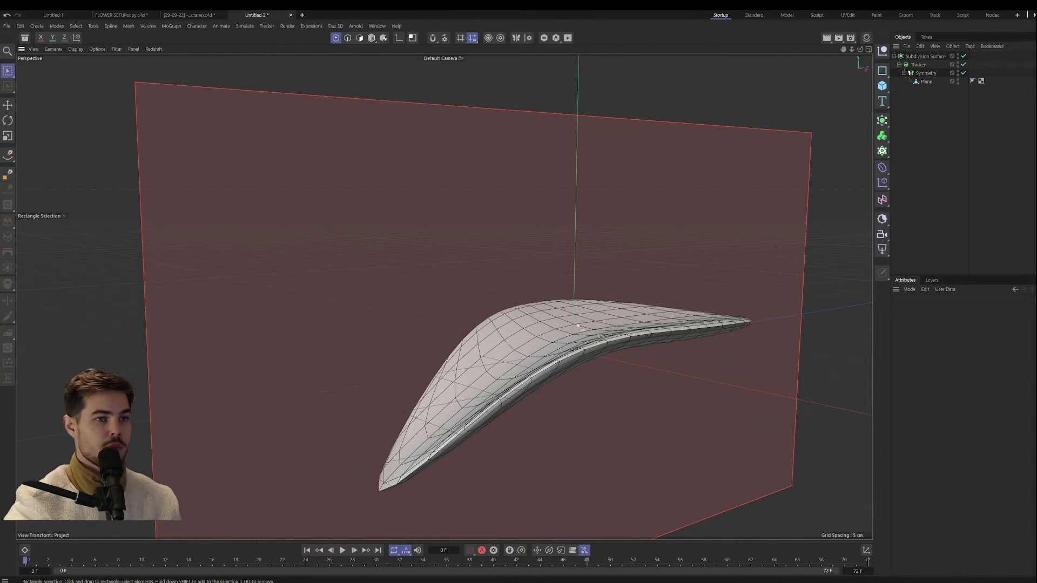
alt+drag(592, 327, 531, 319)
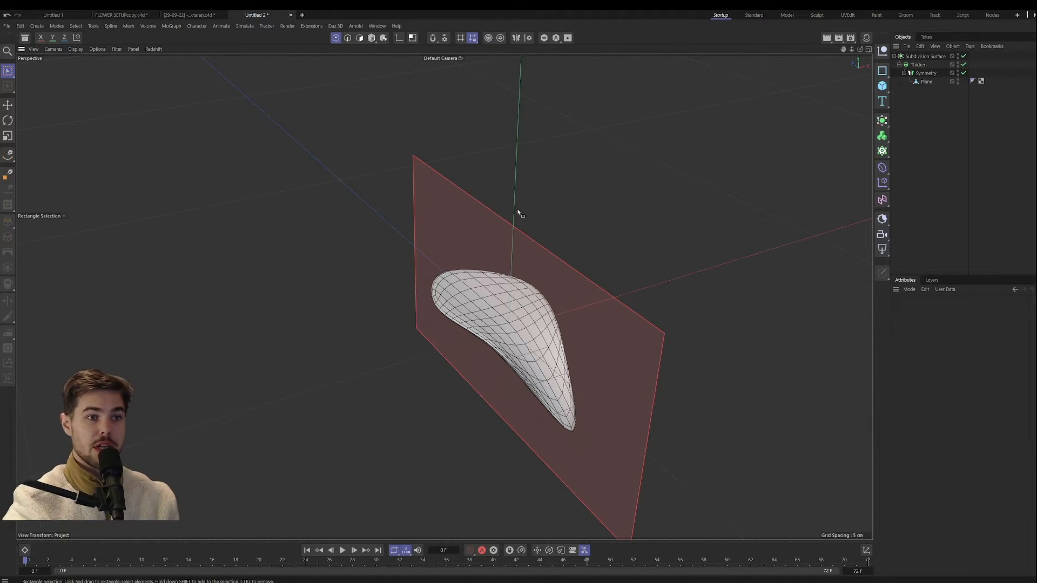
click(886, 50)
drag(915, 65, 911, 57)
double_click(912, 56)
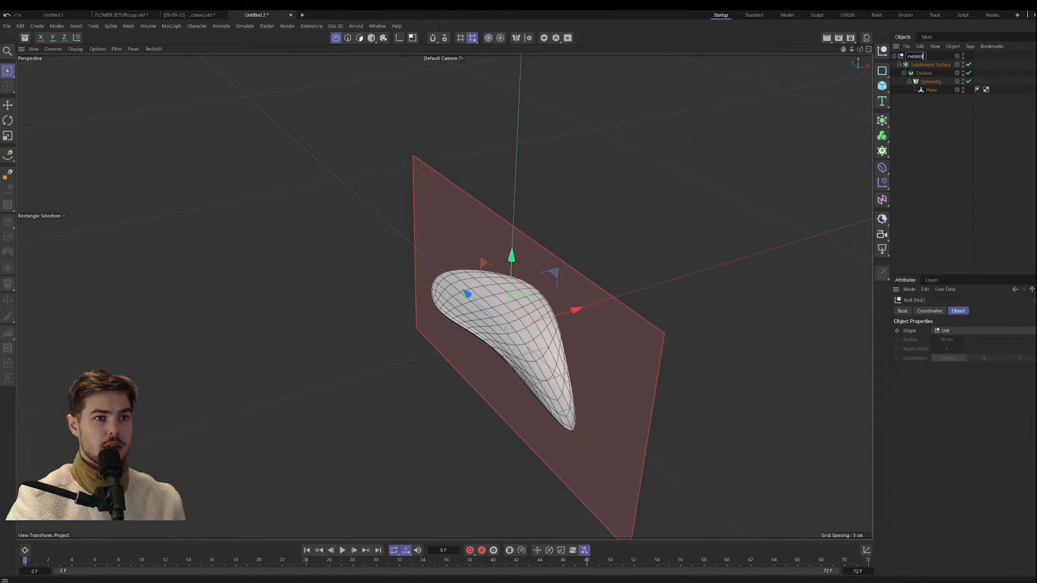
text(Petal Generator)
key(Return)
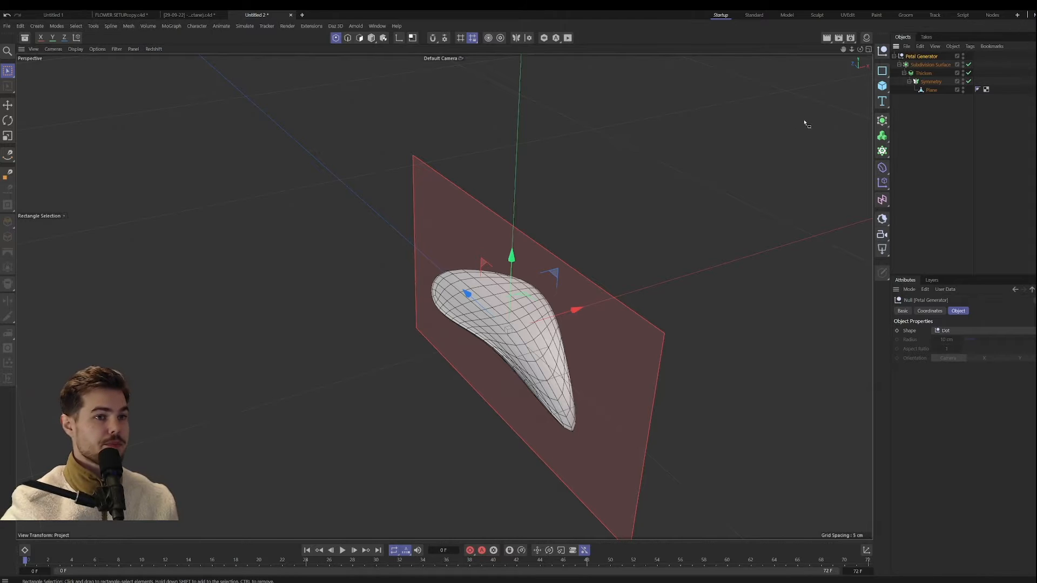
Step: Collapse the Petal Generator hierarchy and add a MoSpline object to the scene, viewing it beside the petal
alt+drag(660, 195, 599, 217)
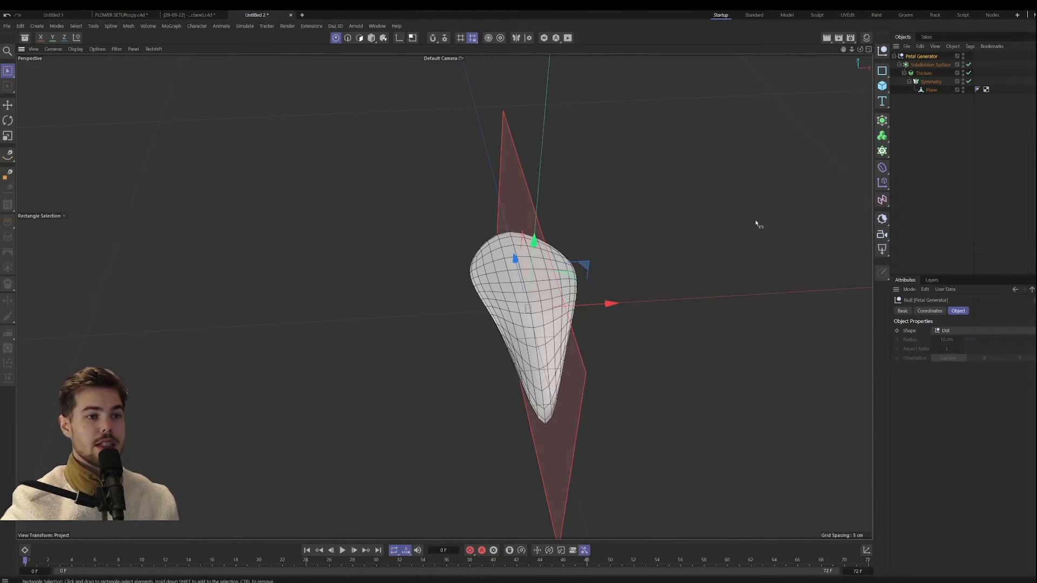
click(894, 57)
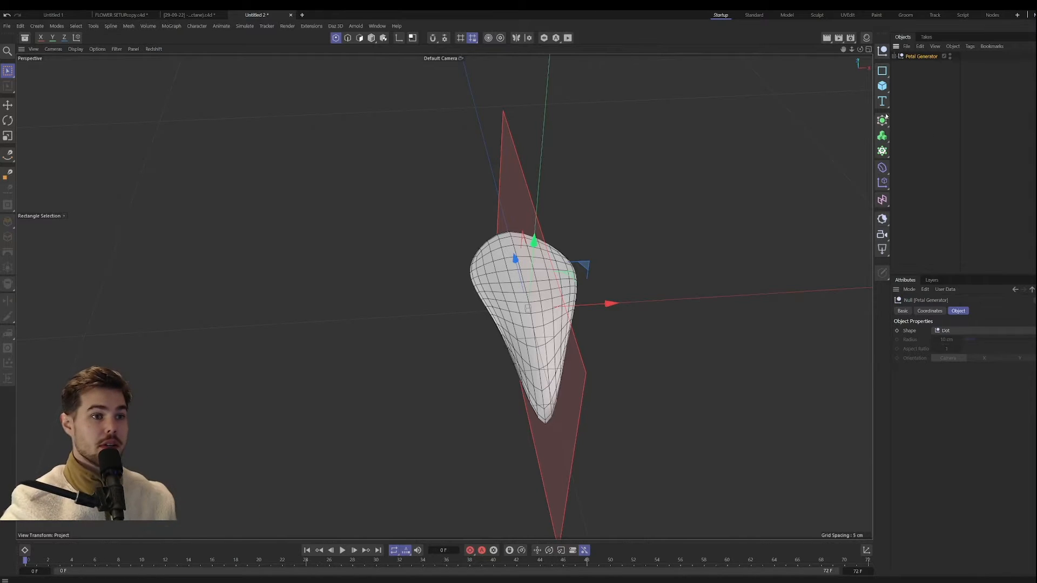
drag(882, 151, 925, 251)
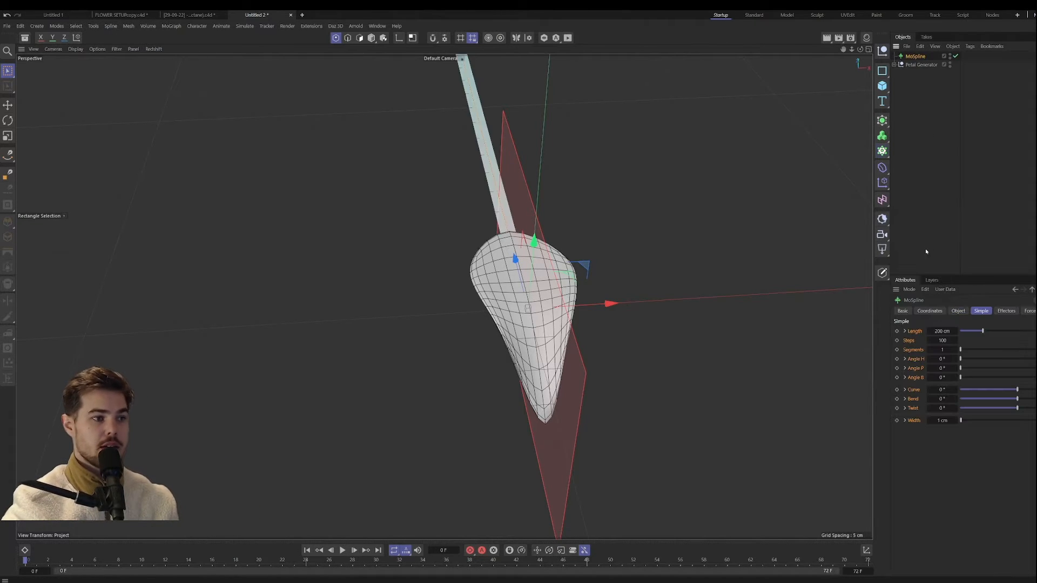
scroll(569, 181, down, 5)
alt+drag(513, 213, 562, 222)
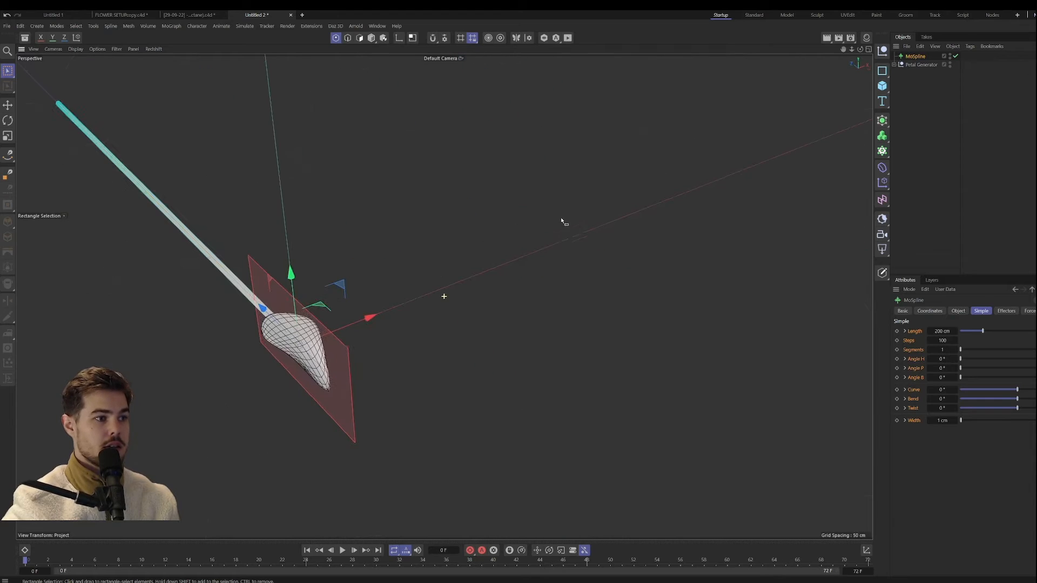
scroll(475, 229, down, 2)
alt+drag(392, 292, 731, 273)
alt+drag(456, 267, 803, 255)
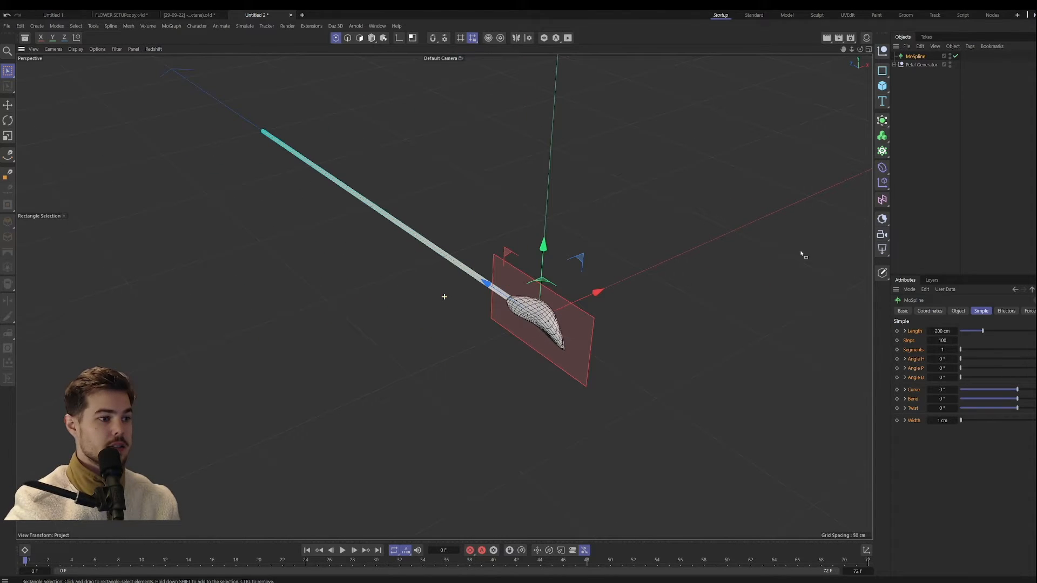
Step: Hide the Petal Generator in the viewport and set the MoSpline's display mode to Line
click(950, 64)
click(950, 63)
alt+drag(442, 296, 540, 305)
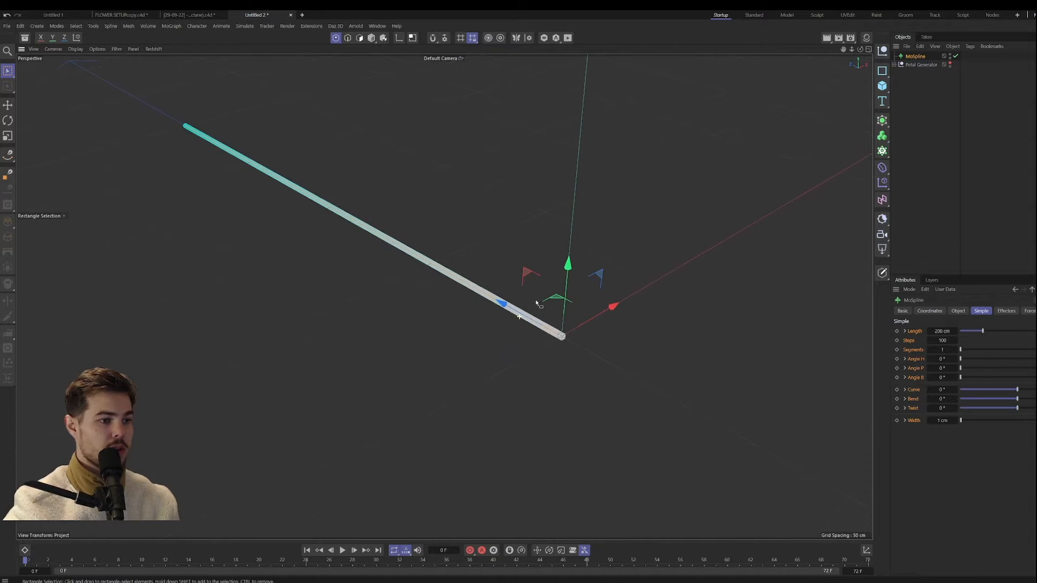
click(957, 311)
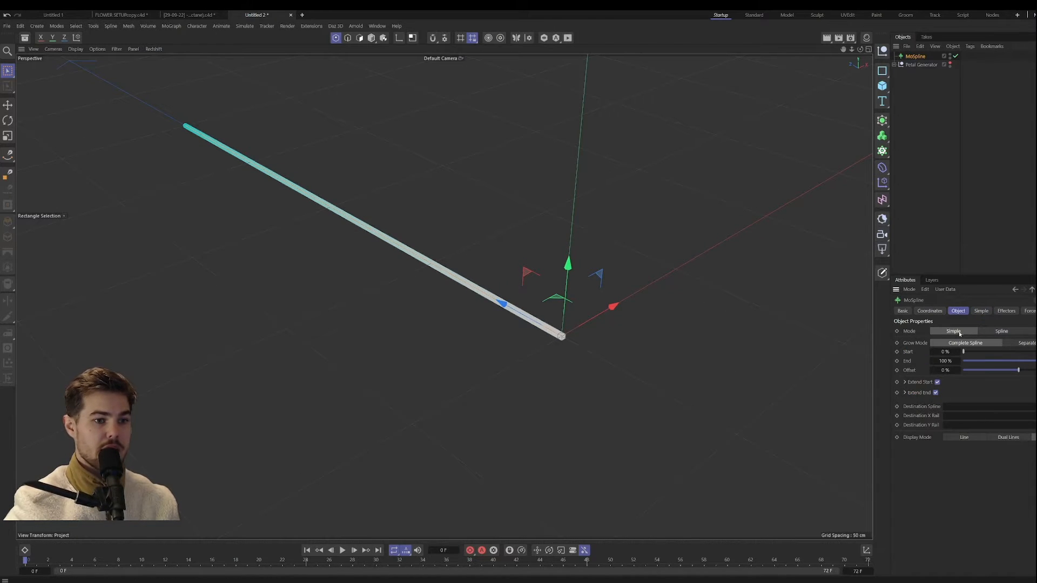
click(964, 436)
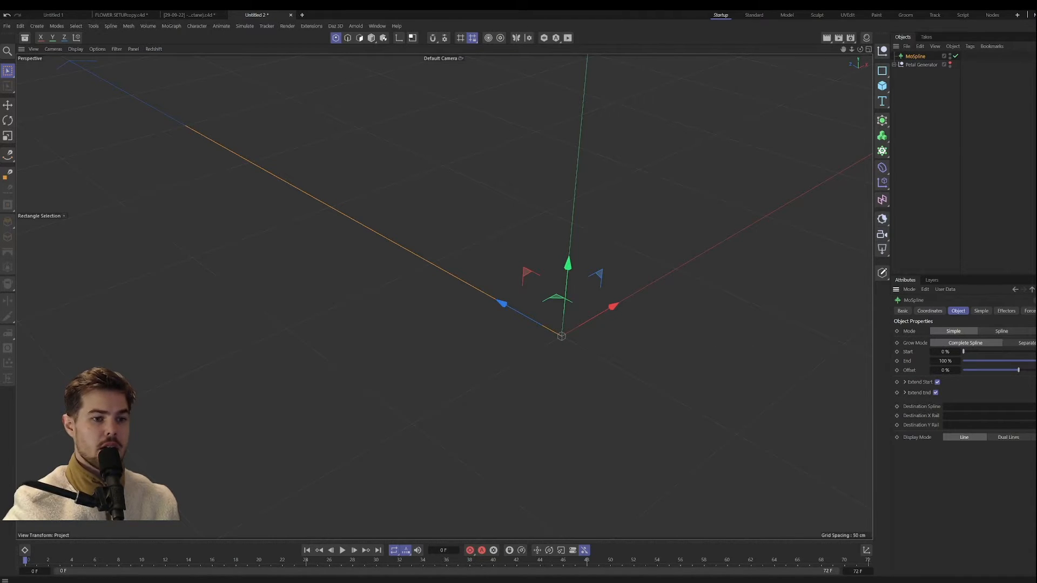
Step: Spread the MoSpline into a full circle with Angle H at 360° and 7 segments
click(981, 311)
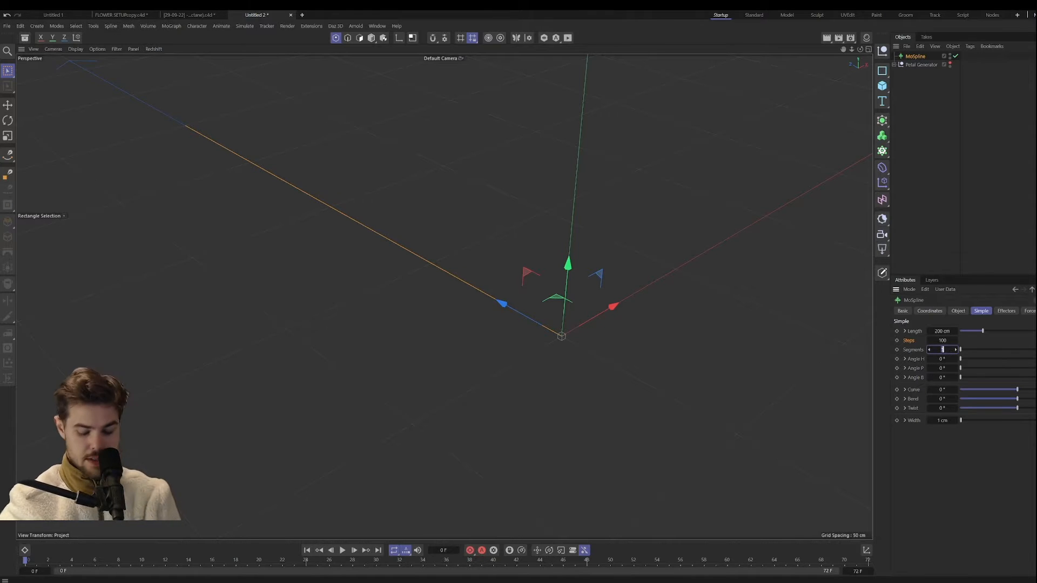
click(946, 359)
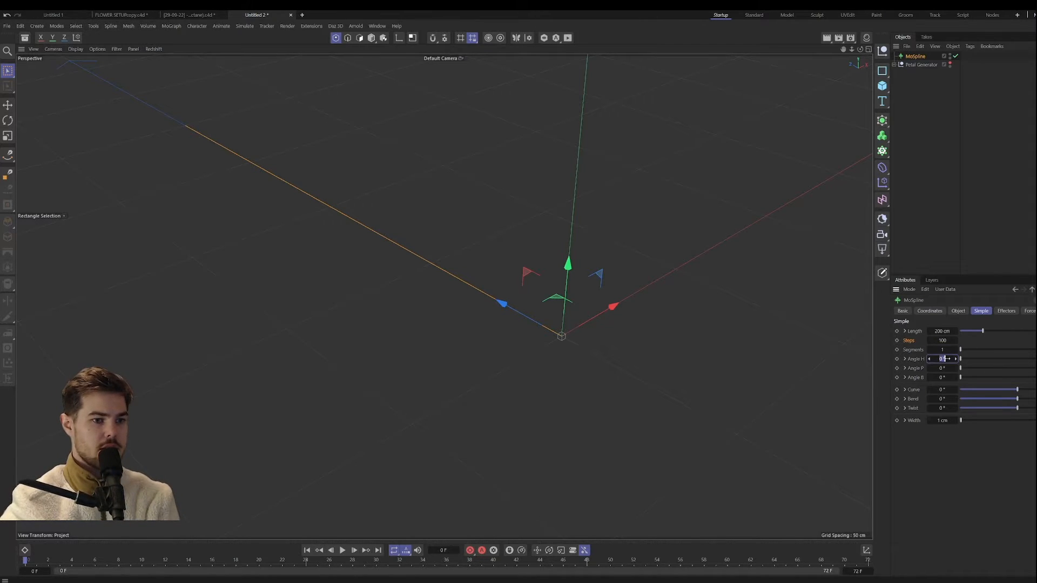
text(360)
key(Return)
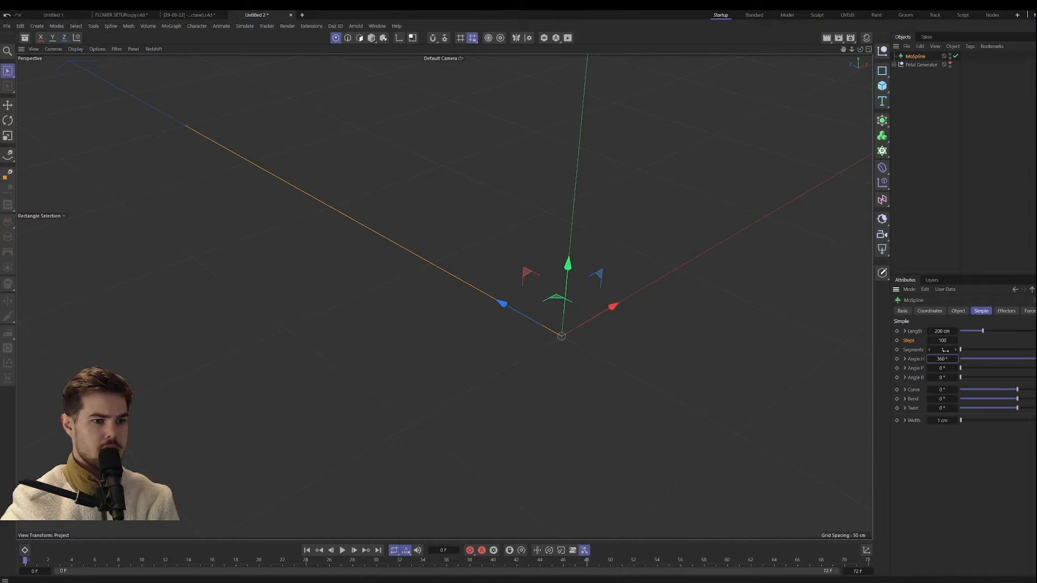
click(945, 349)
text(7)
key(Return)
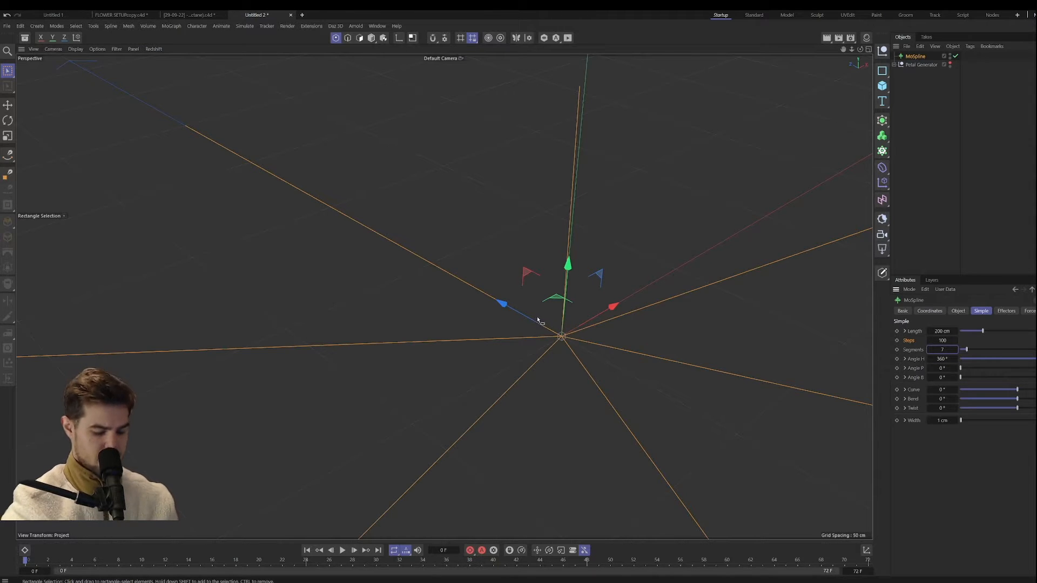
scroll(518, 331, down, 6)
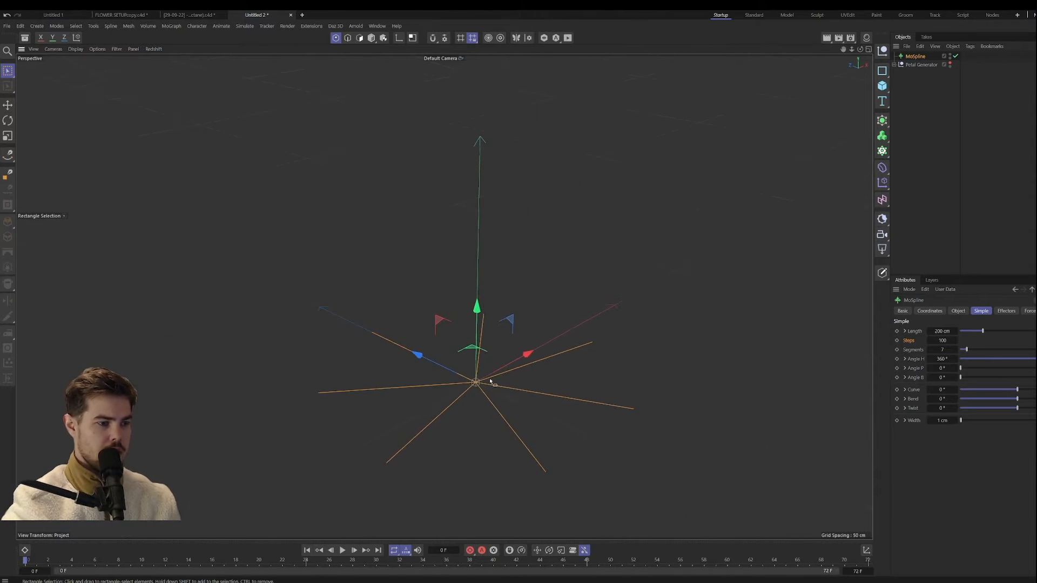
Step: Bend the MoSpline's segments upward into a bowl shape with a Bend of about 92°
drag(1016, 398, 1031, 399)
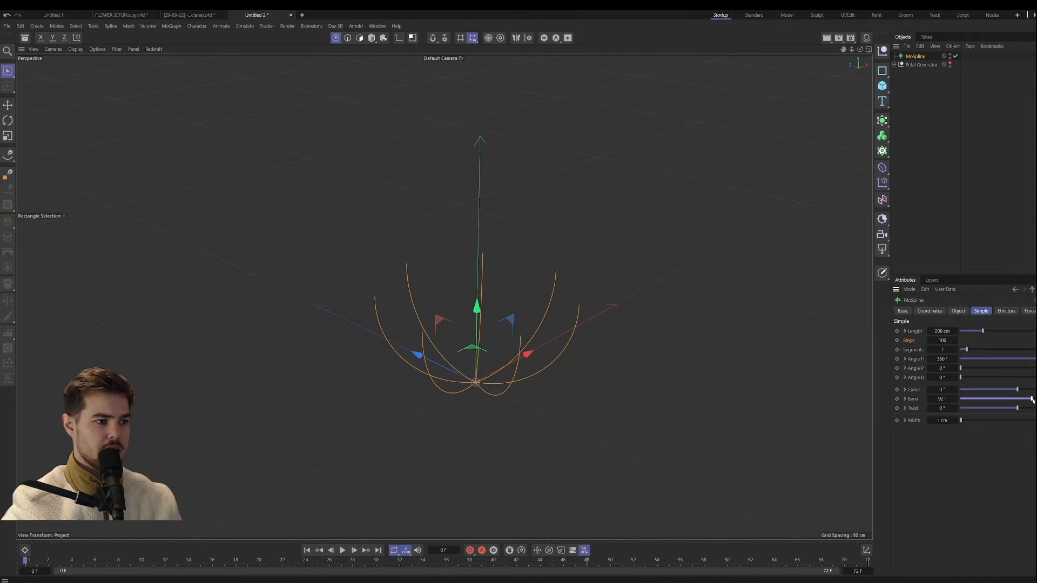
alt+drag(528, 347, 490, 357)
scroll(490, 357, up, 3)
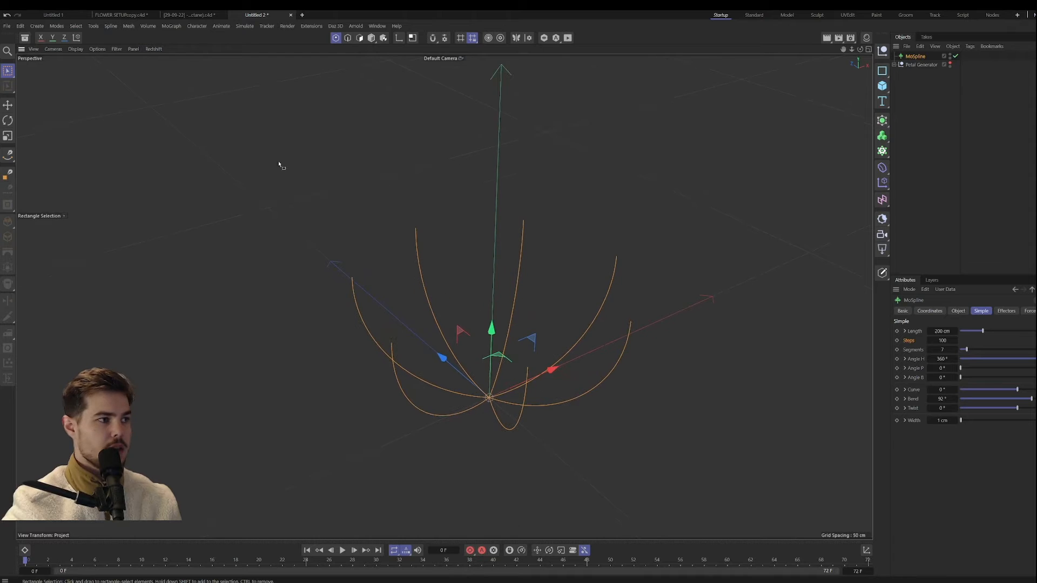
Step: Examine the MoInstance, Spline Wrap and MoSpline setup in the finished flower project, comparing it with the Petal Generator hierarchy
click(187, 15)
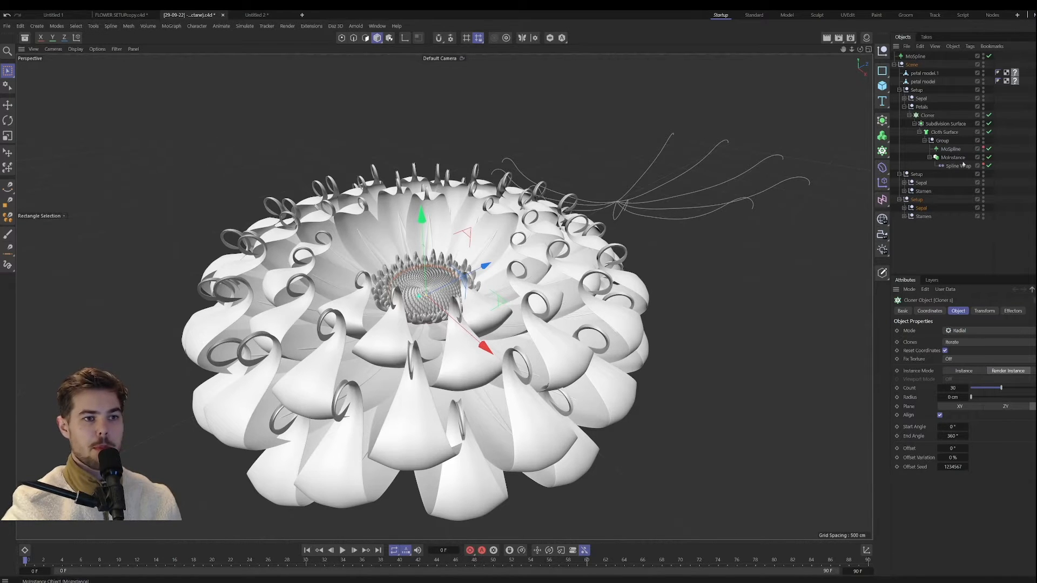
click(953, 157)
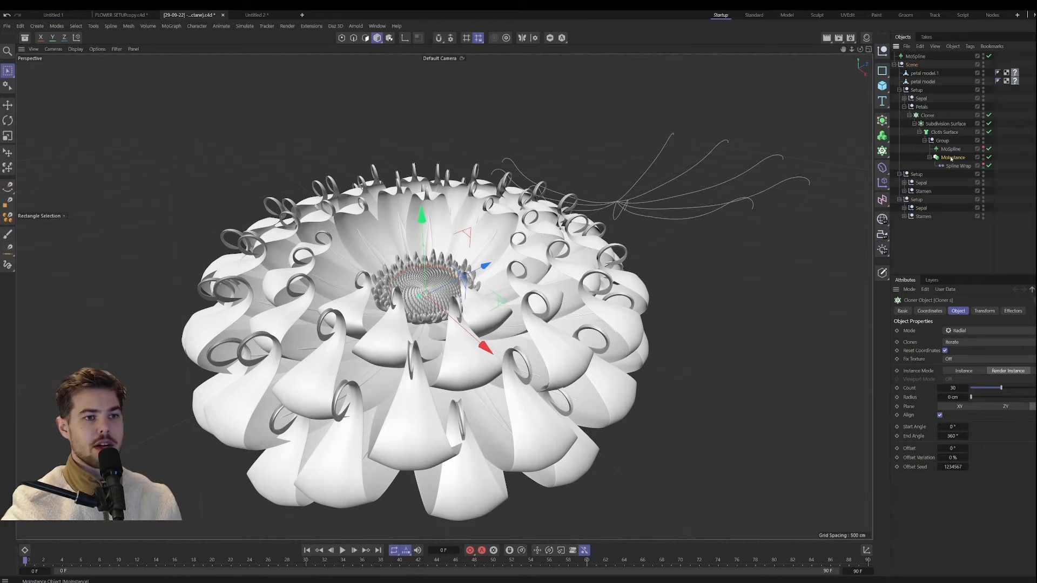
click(959, 165)
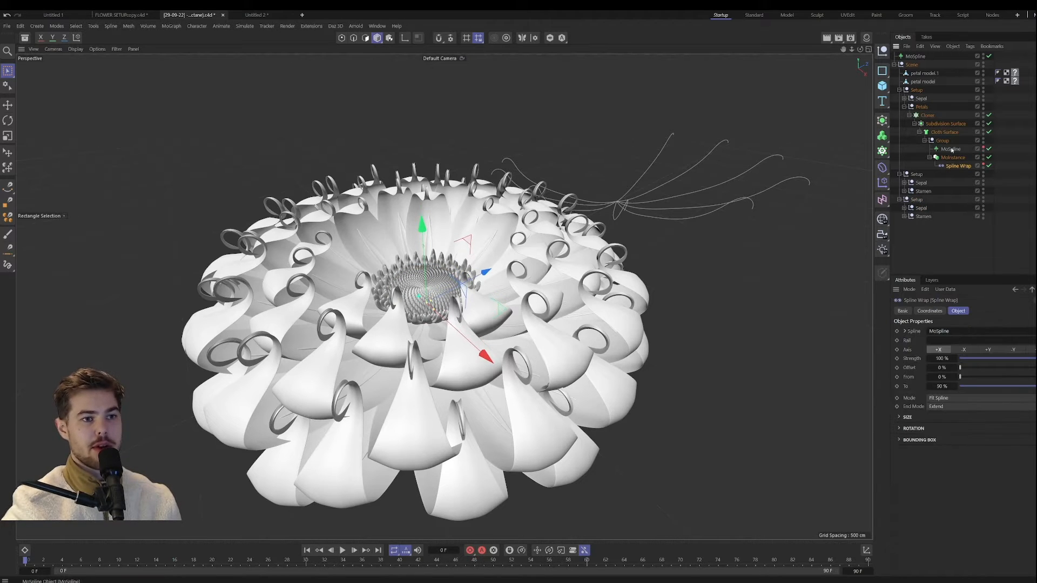
click(951, 149)
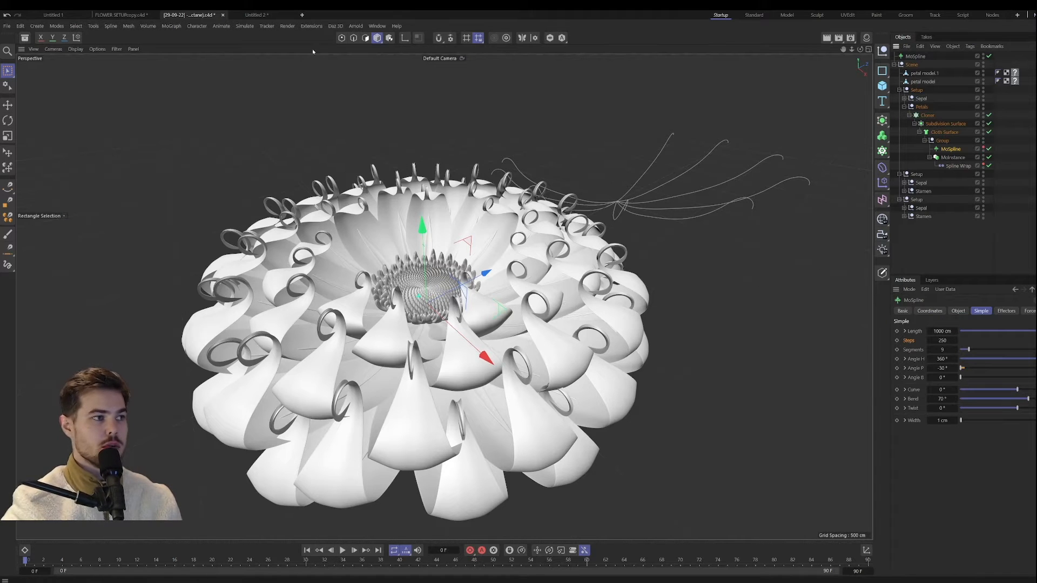
click(252, 15)
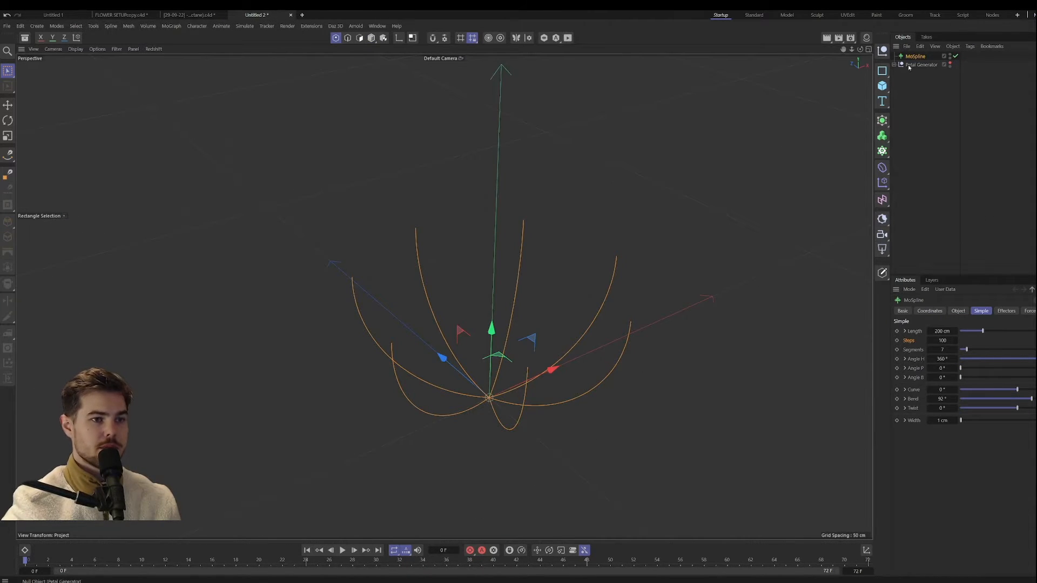
click(894, 65)
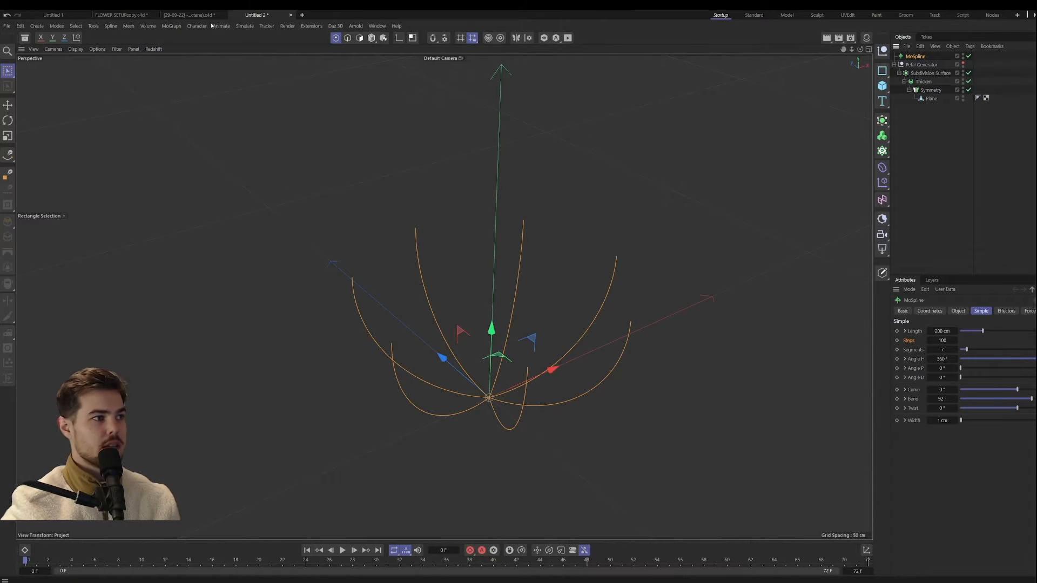
click(189, 15)
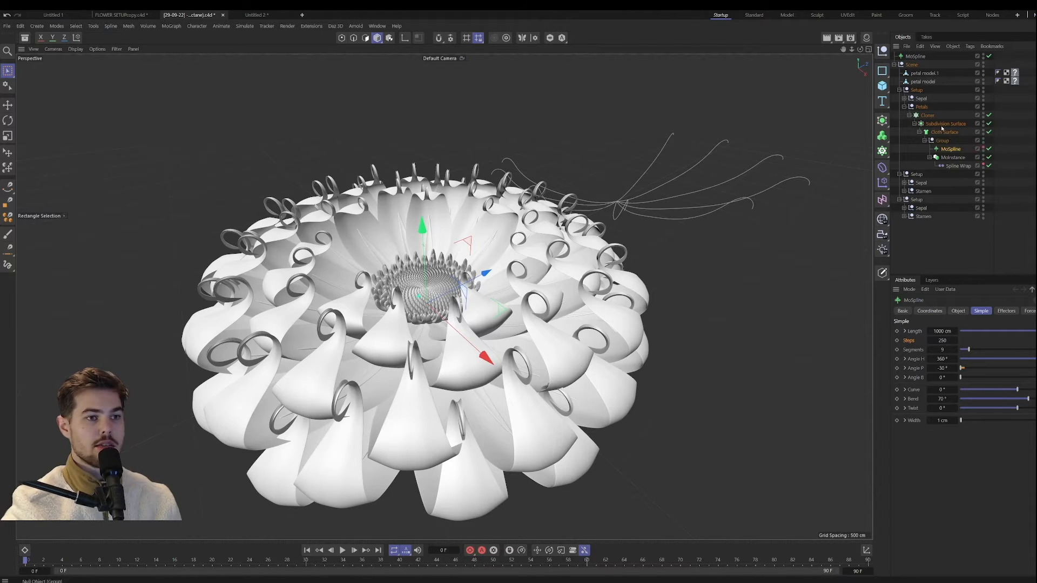
click(251, 14)
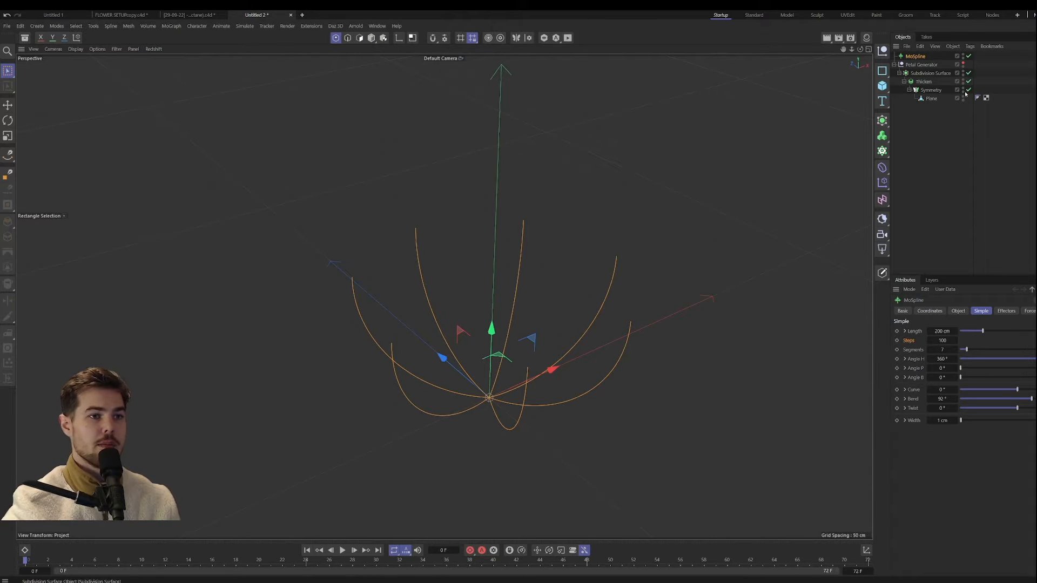
Step: Add a Spline Wrap deformer inside the Petal Generator null and assign the MoSpline as its spline
click(900, 73)
click(924, 65)
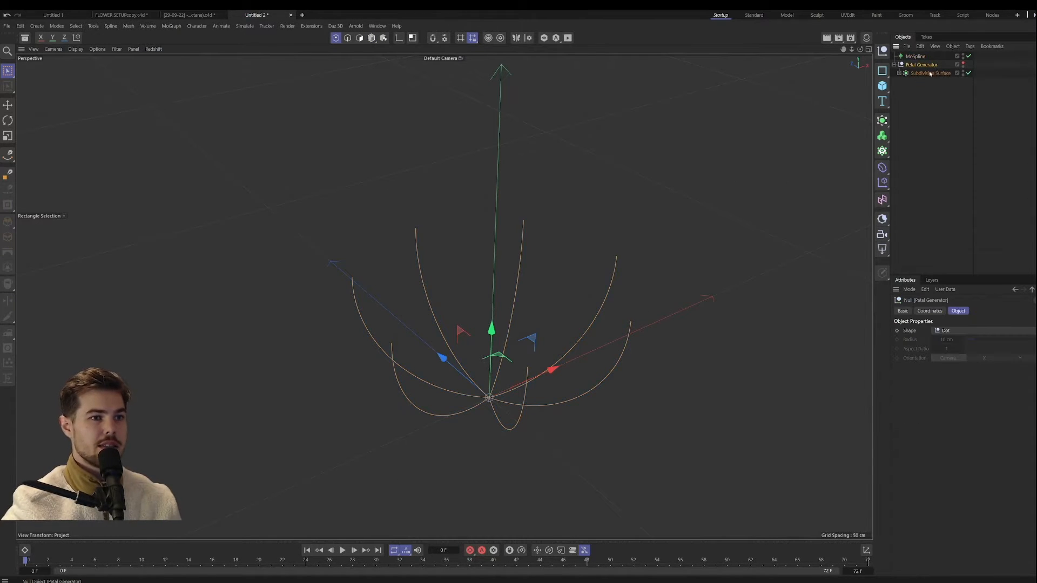
click(882, 167)
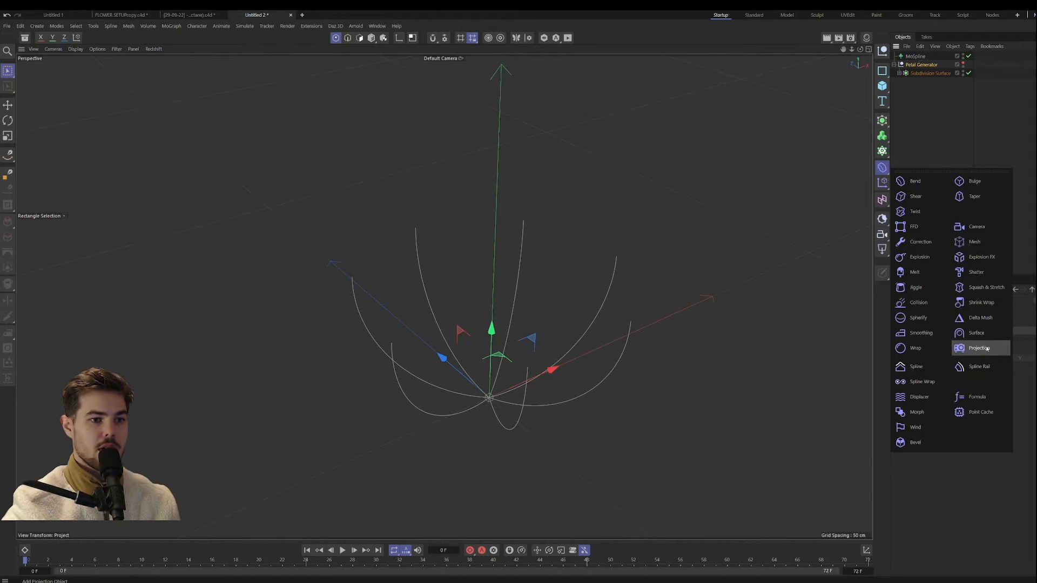
shift+click(921, 381)
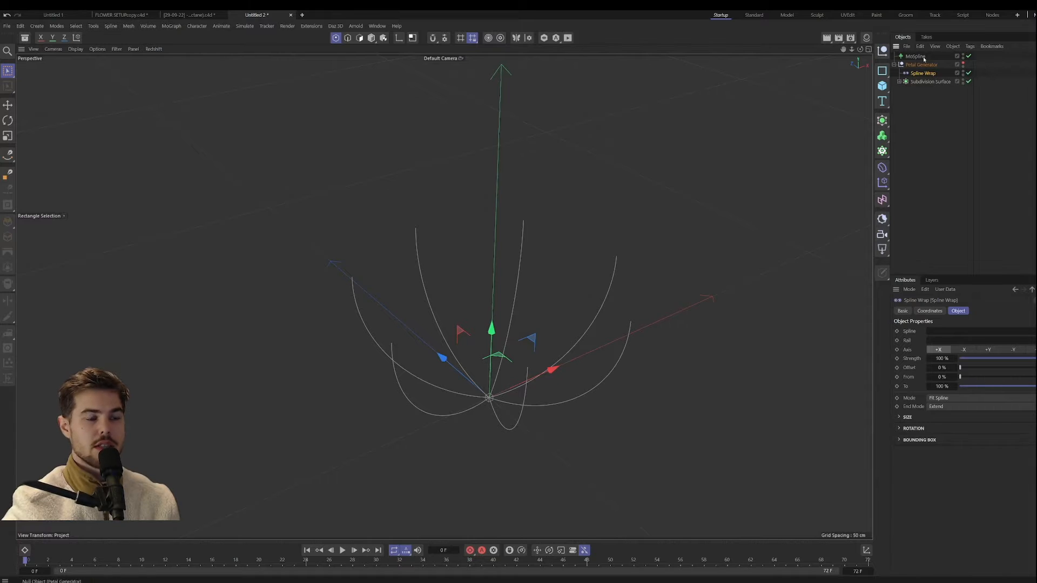
drag(914, 56, 958, 332)
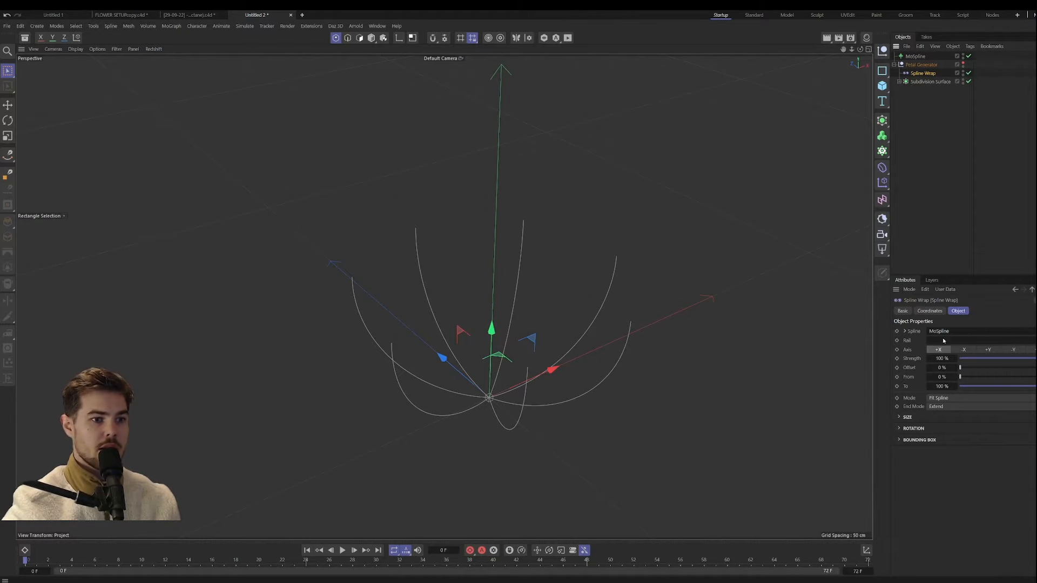
Step: Try -Y as the Spline Wrap axis and move the deformer below the Subdivision Surface, with the Petal Generator shown again
click(987, 350)
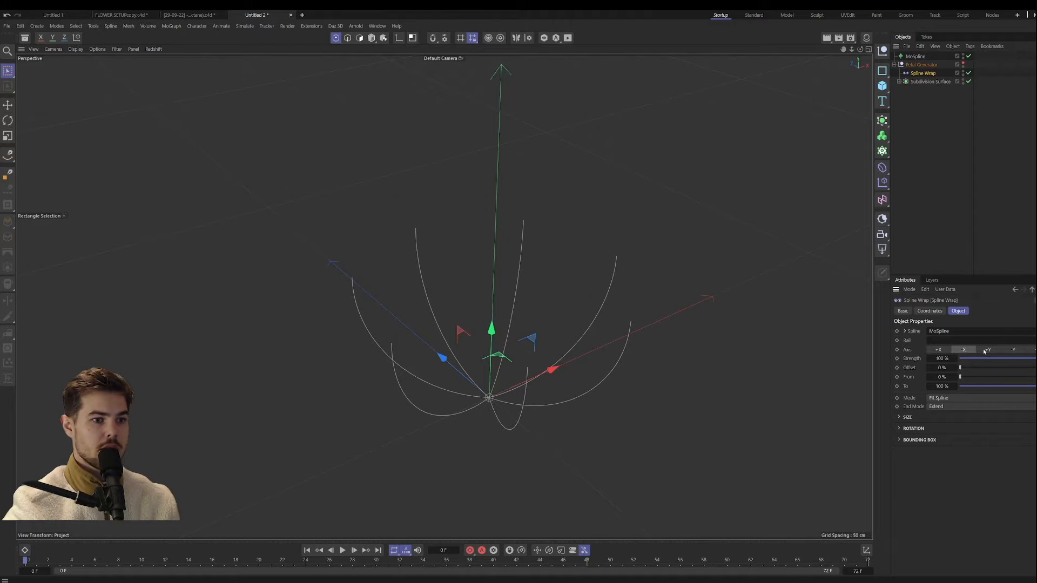
click(1013, 350)
drag(920, 75, 921, 86)
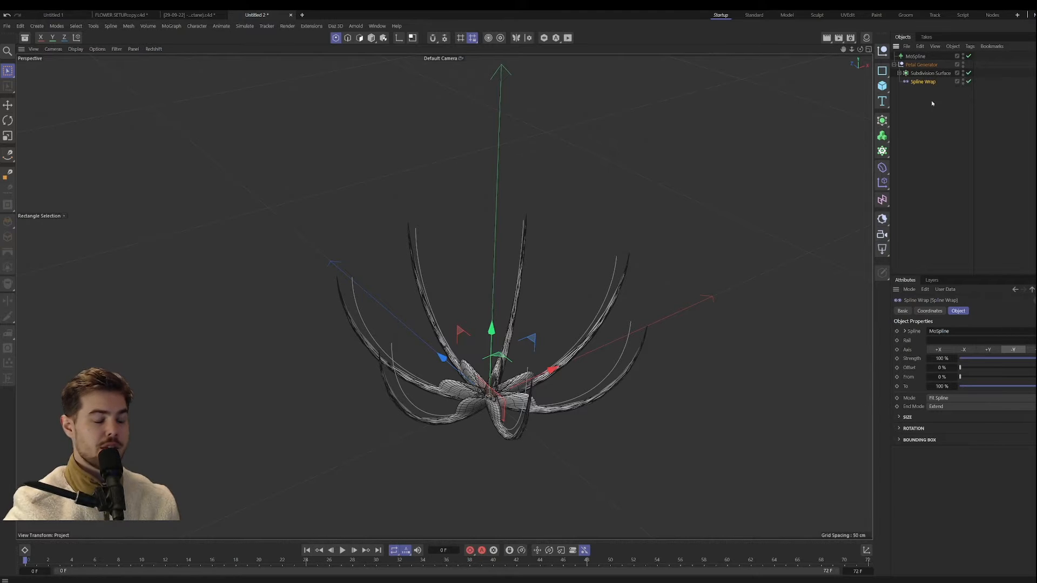
alt+drag(578, 254, 546, 298)
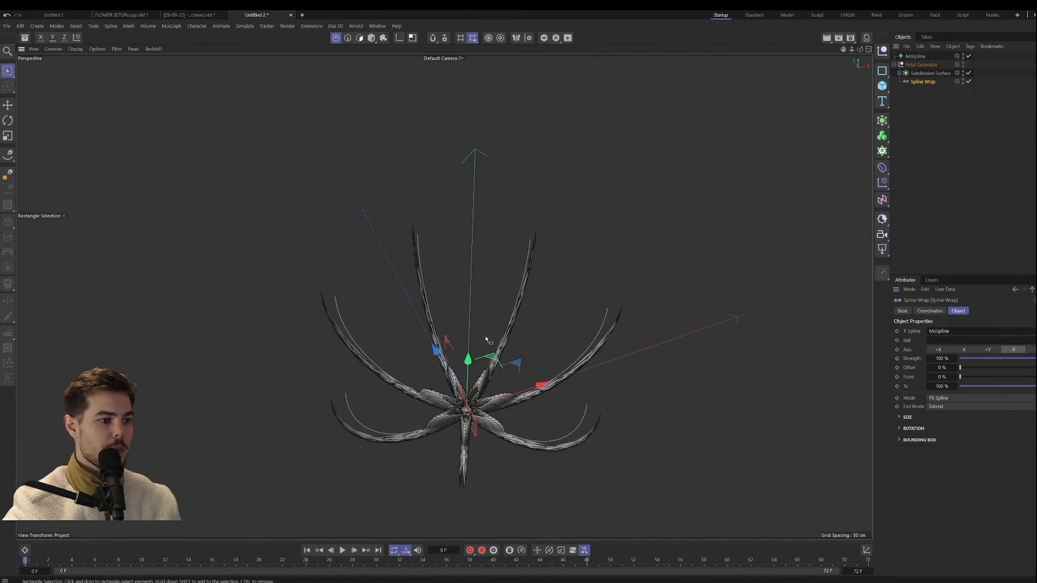
alt+drag(490, 341, 621, 373)
Step: Try +X as the Spline Wrap axis and switch it to -X, checking how the petals follow the splines
click(938, 349)
alt+drag(482, 324, 461, 340)
click(964, 350)
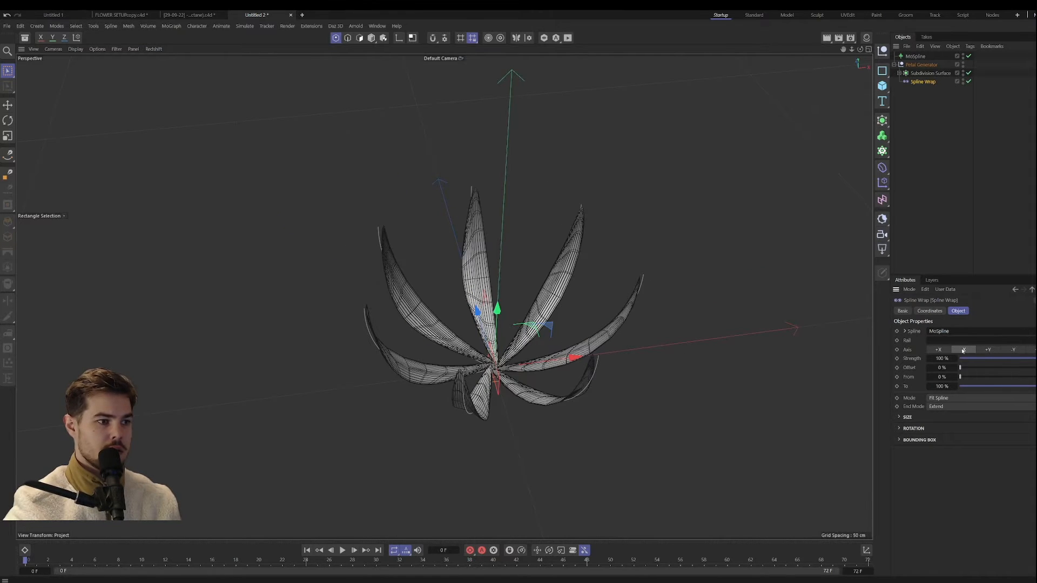
Step: Try +X as the Spline Wrap axis, and disable the deformer to check the unwrapped petal's orientation
click(938, 350)
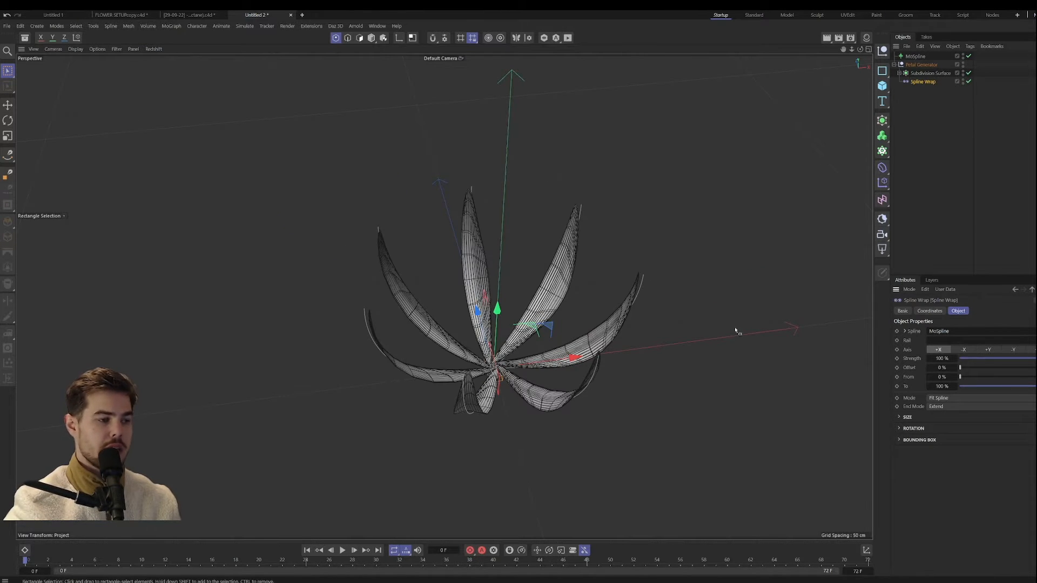
alt+drag(439, 354, 448, 329)
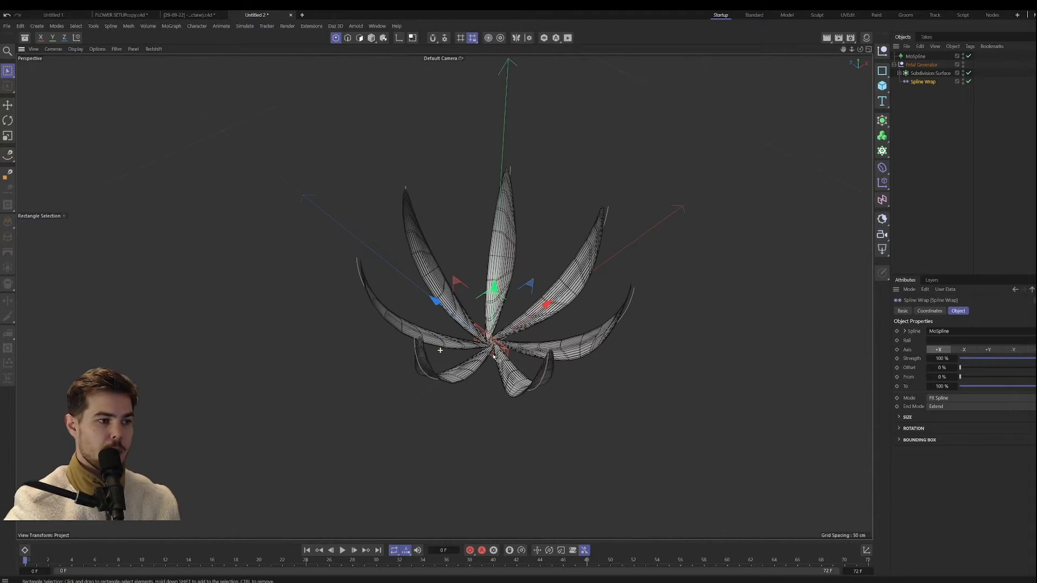
click(898, 73)
click(968, 106)
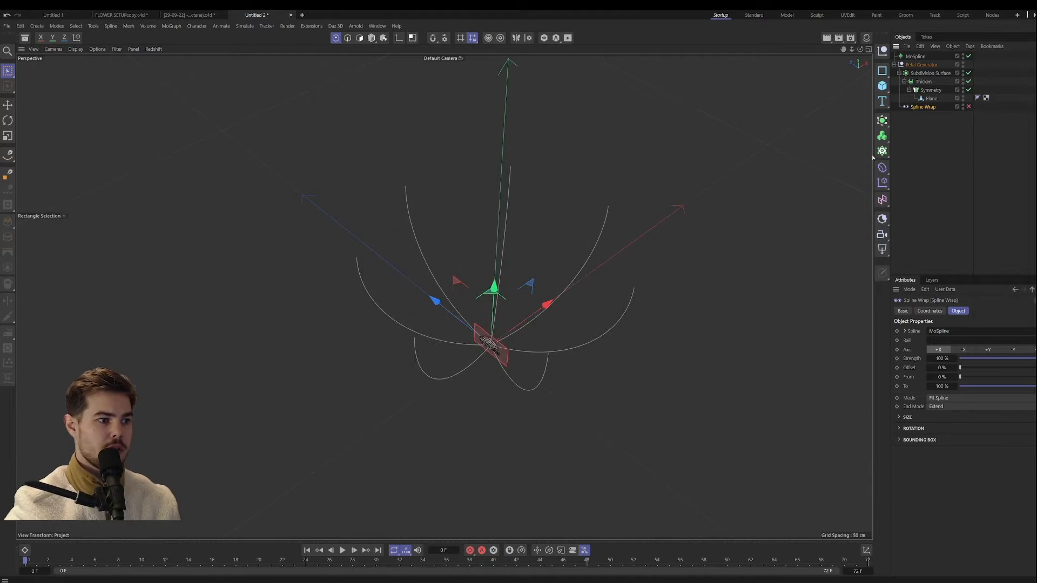
alt+right_drag(497, 352, 540, 288)
alt+drag(484, 298, 294, 290)
mouse_move(510, 327)
alt+right_down()
mouse_move(444, 296)
mouse_move(469, 371)
mouse_move(512, 333)
mouse_move(501, 336)
alt+right_up()
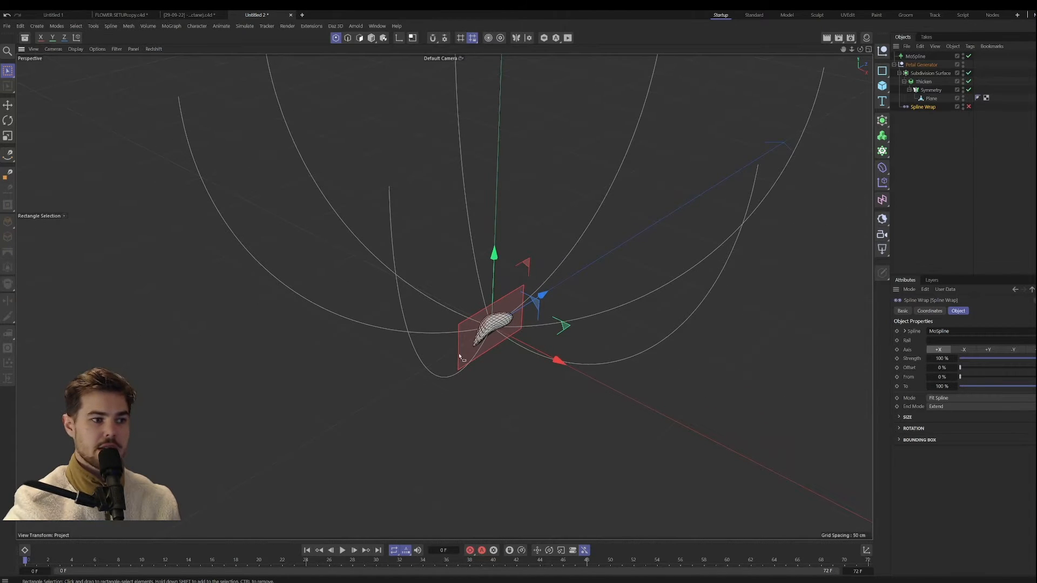
Step: Try shifting the Subdivision Surface along Z in model mode, and reset its Z position to 0 cm
click(930, 97)
click(925, 74)
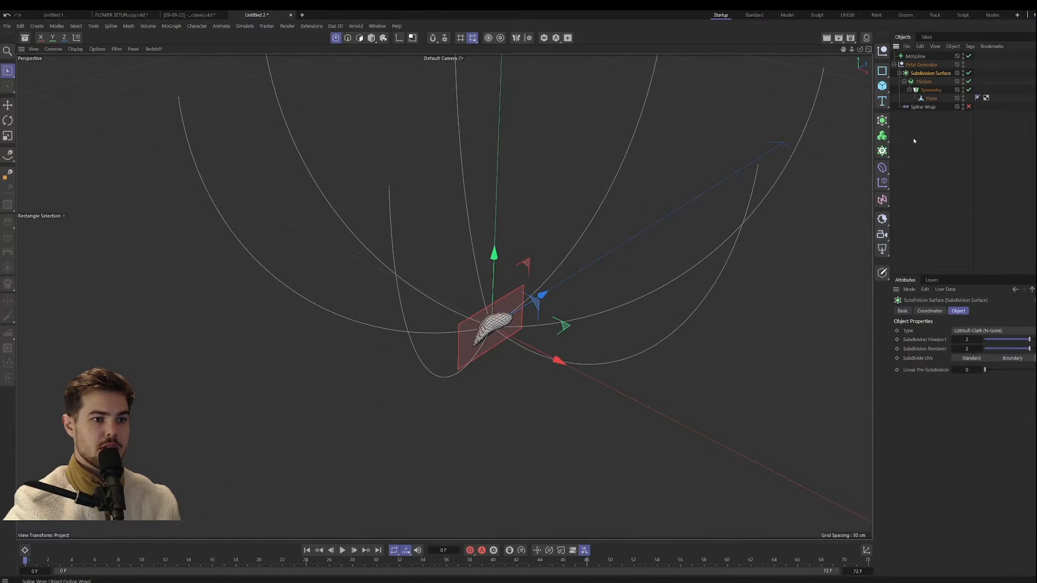
key(e)
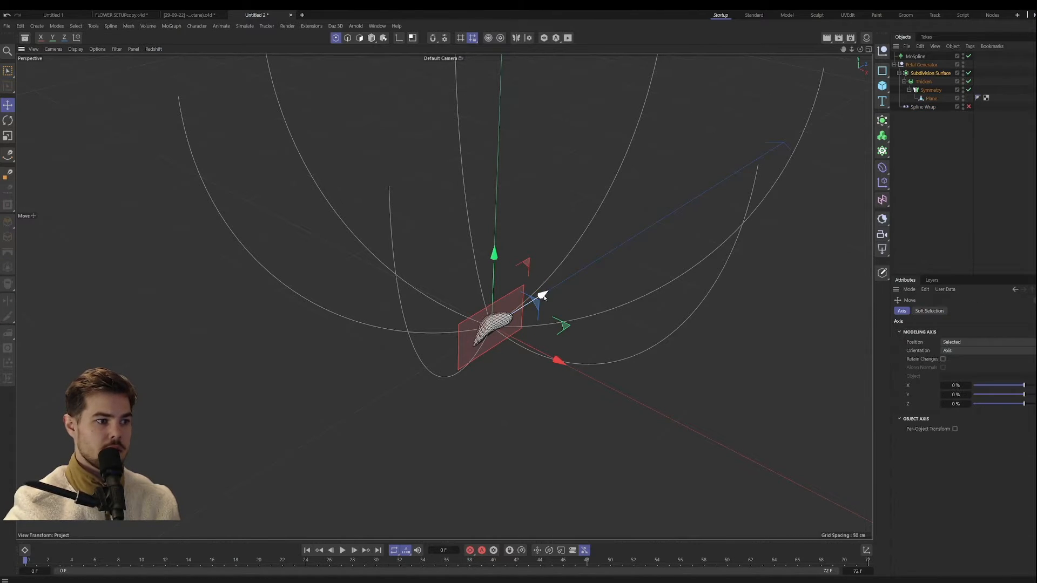
click(371, 38)
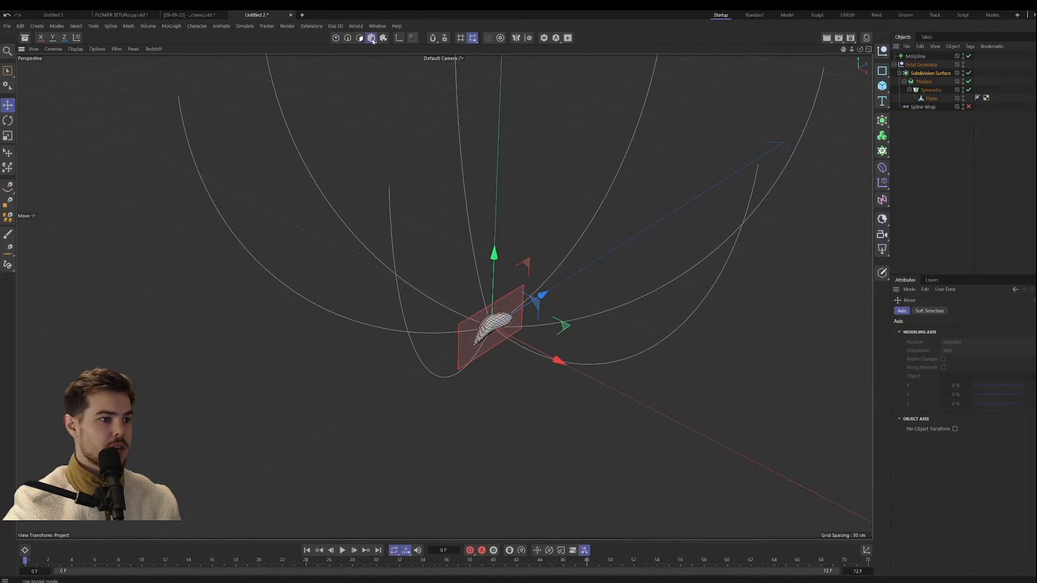
click(907, 74)
mouse_move(933, 342)
mouse_down()
mouse_move(950, 362)
mouse_move(937, 362)
mouse_up()
key(ctrl+z)
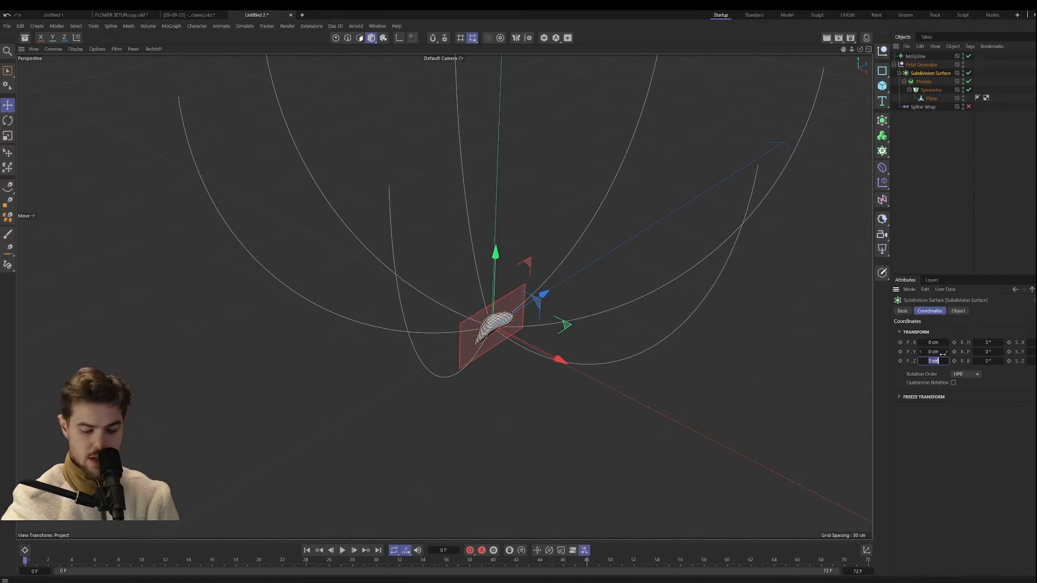
text(0)
key(Return)
Step: Re-enable the Spline Wrap deformer and try a Z direction as its axis
click(934, 107)
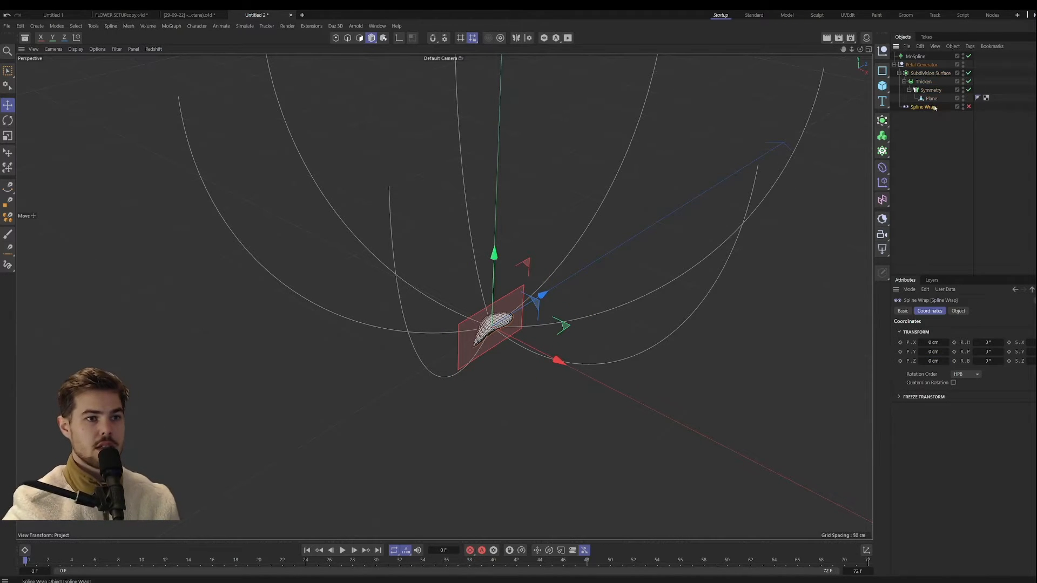
click(968, 107)
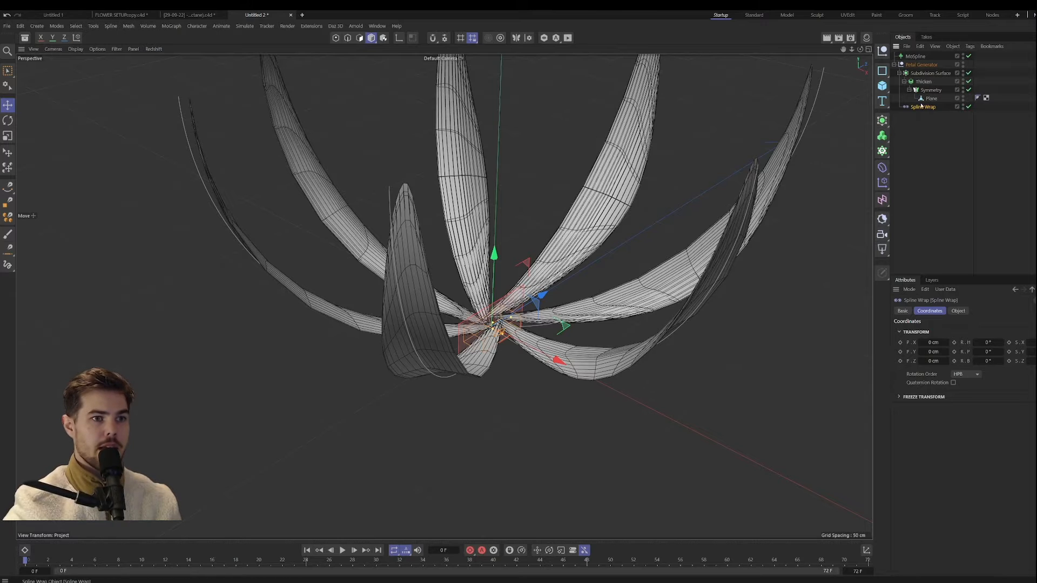
click(957, 311)
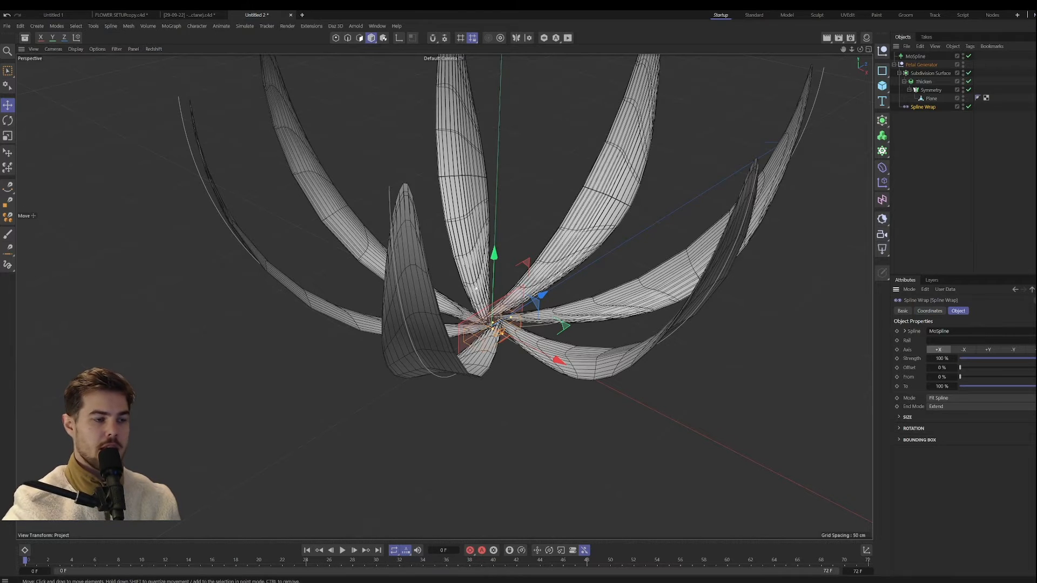
click(1030, 350)
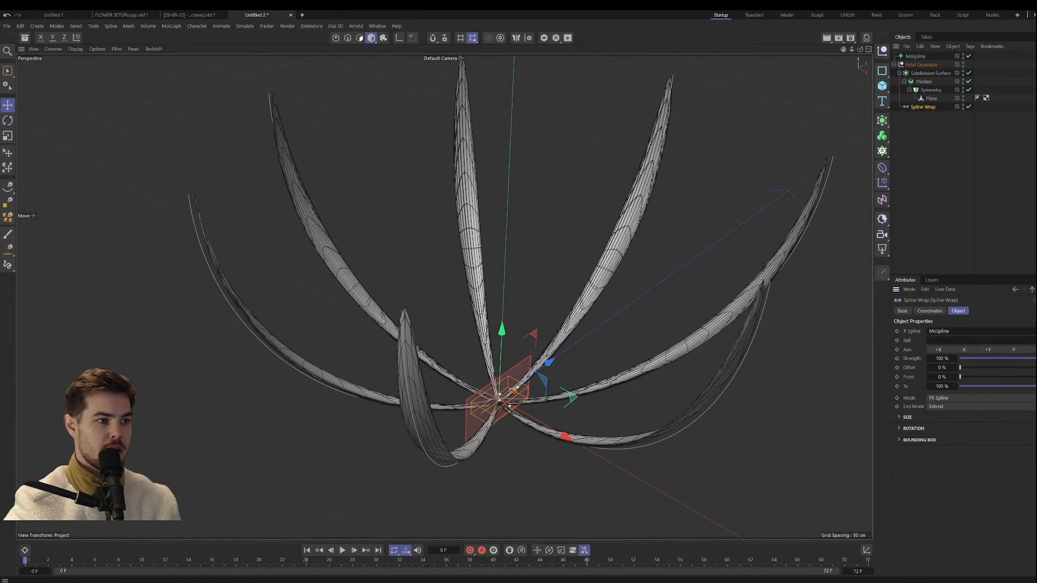
alt+drag(490, 301, 451, 291)
Step: Try +Y as the Spline Wrap axis and inspect the petal shapes from several angles
click(988, 349)
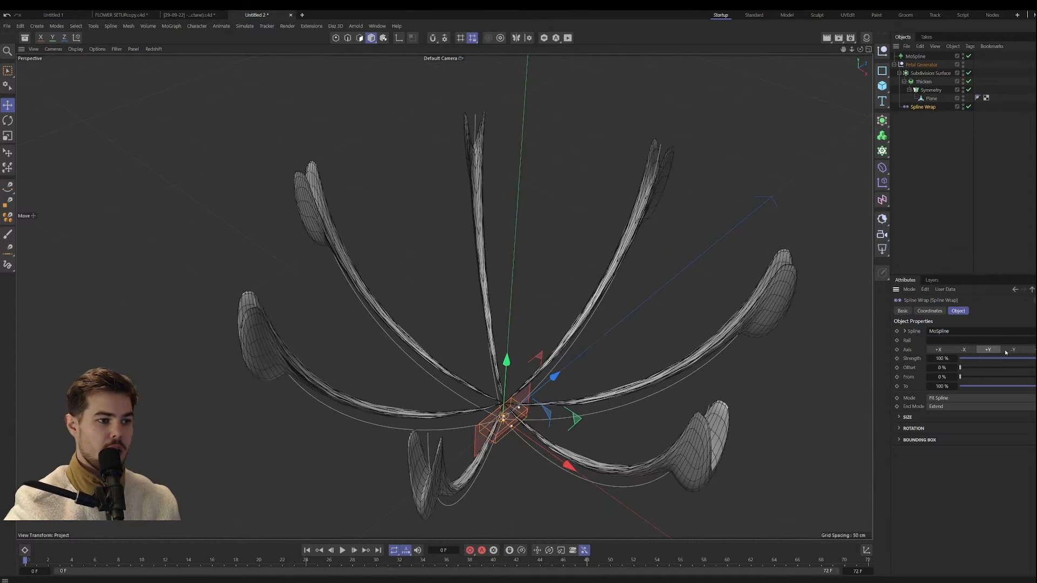
alt+drag(778, 355, 740, 432)
alt+right_drag(518, 390, 560, 257)
alt+right_drag(444, 296, 393, 311)
alt+drag(393, 311, 414, 309)
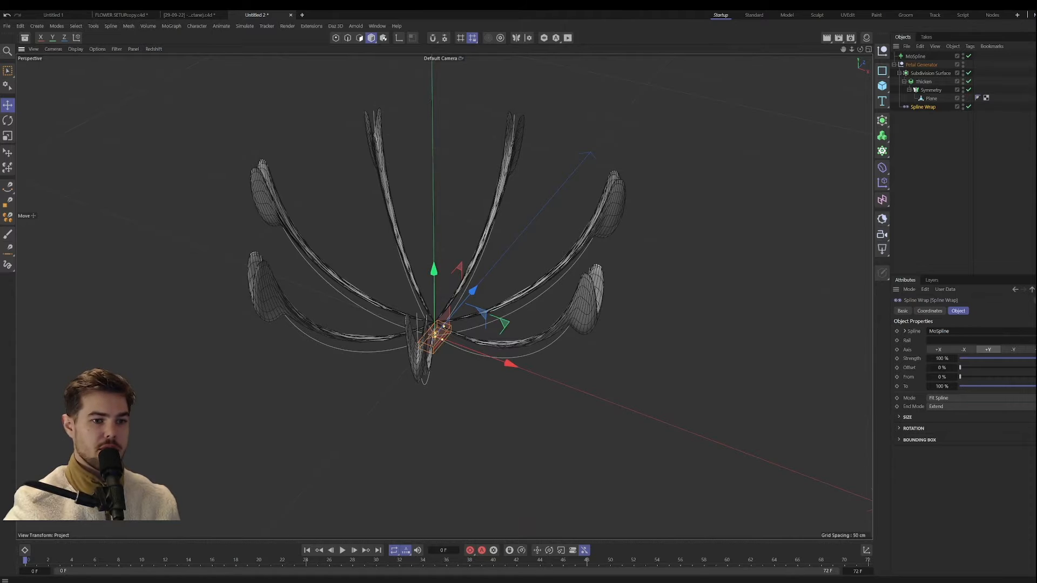
Step: Set the Spline Wrap axis to a Z direction and check the petals along the splines
click(1031, 350)
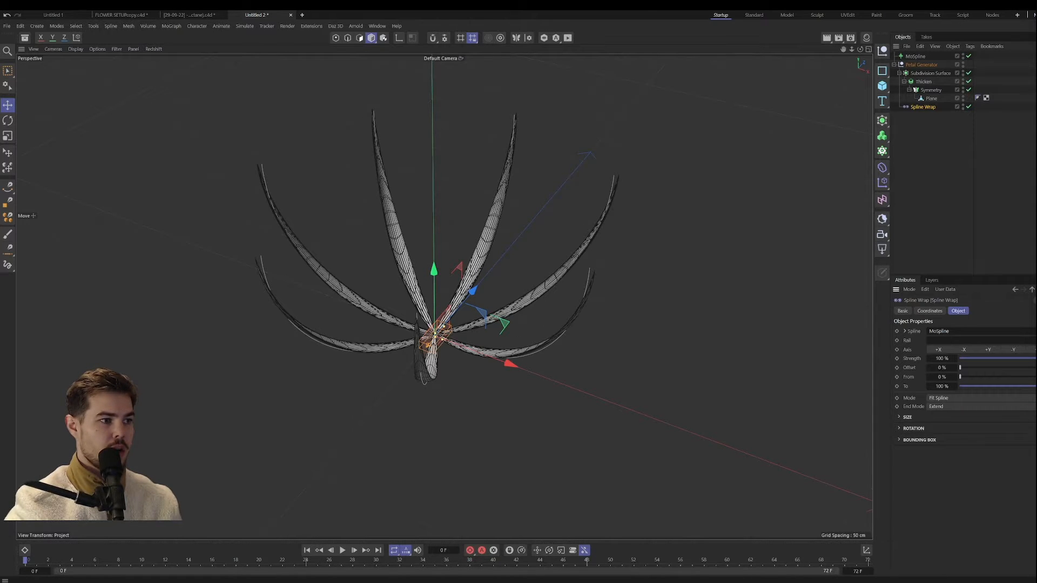
alt+drag(480, 312, 480, 345)
mouse_move(425, 342)
alt+right_down()
mouse_move(497, 272)
mouse_move(550, 247)
mouse_move(432, 332)
alt+right_up()
alt+drag(410, 354, 405, 307)
alt+drag(340, 293, 428, 312)
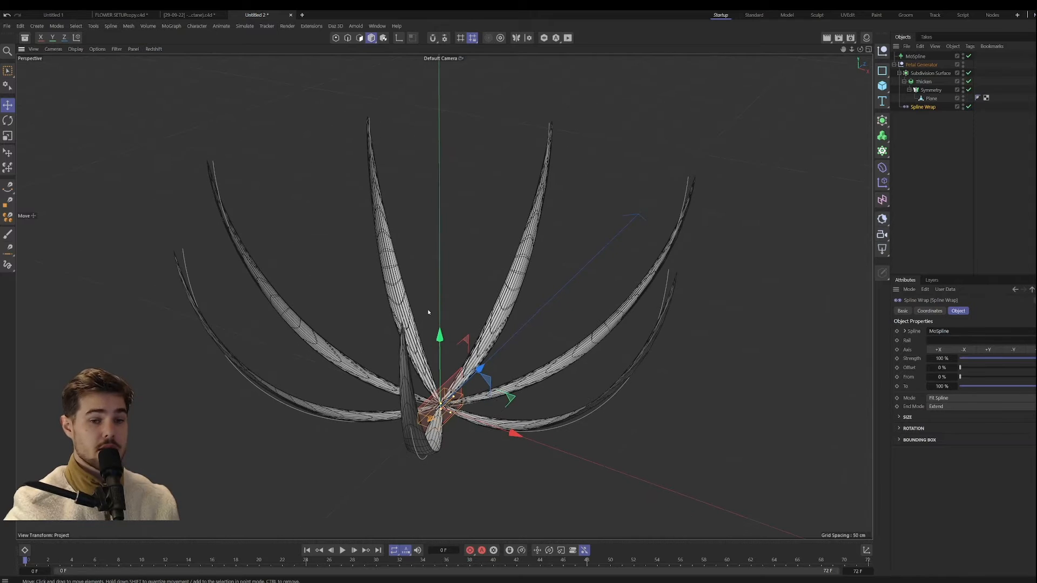
alt+drag(509, 370, 588, 359)
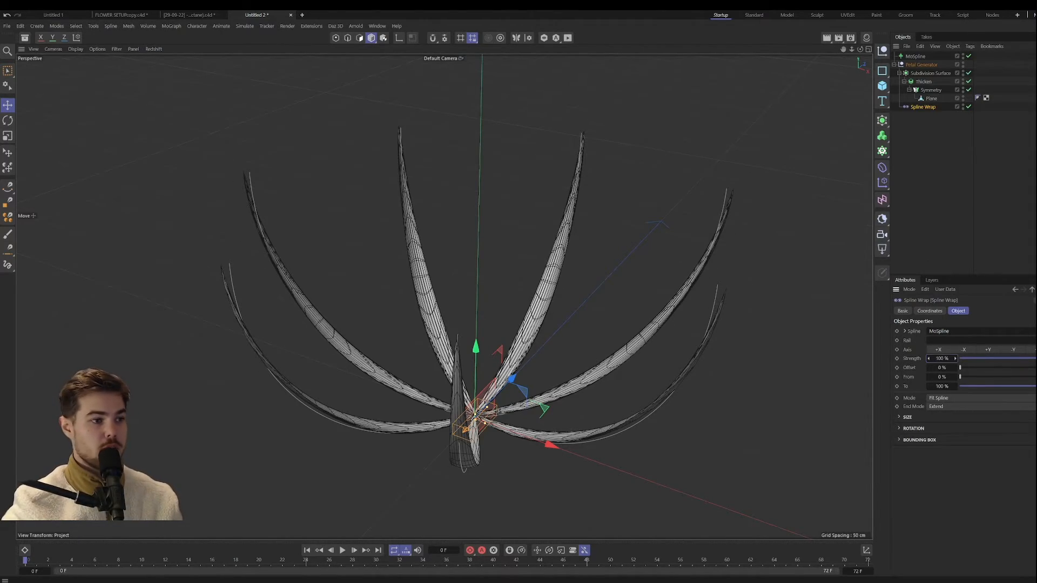
Step: Try a Spline Wrap strength of 114 %, and reset it to 100 %
mouse_move(942, 359)
mouse_down()
mouse_move(977, 359)
mouse_move(915, 359)
mouse_move(953, 358)
mouse_up()
double_click(942, 359)
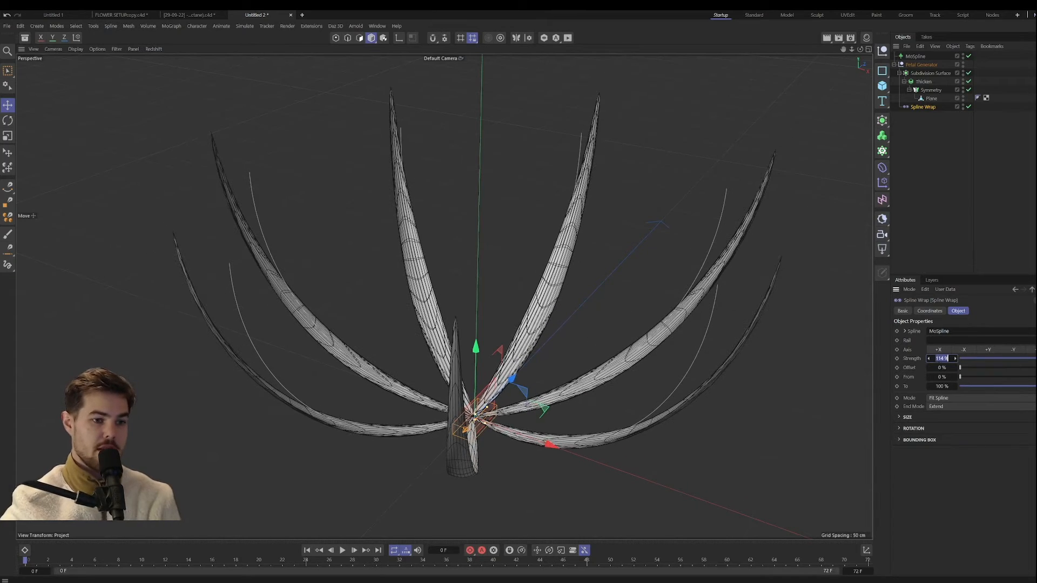
text(100)
key(Return)
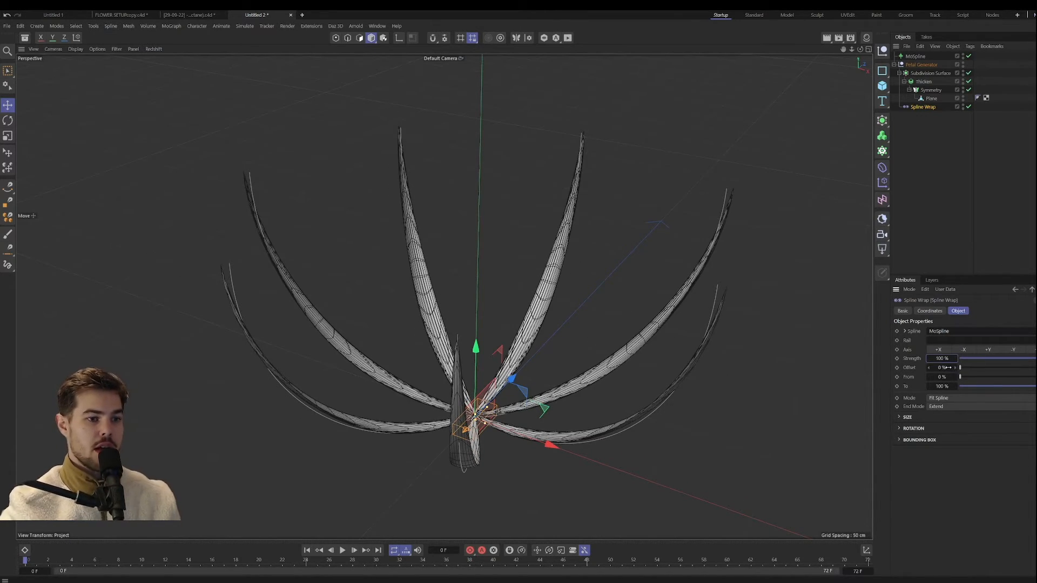
Step: Try a 1 % Spline Wrap offset at the flower's centre, and return the offset to 0 %
mouse_move(942, 368)
mouse_down()
mouse_move(964, 368)
mouse_move(932, 367)
mouse_move(981, 367)
mouse_move(942, 368)
mouse_up()
alt+drag(576, 358, 477, 421)
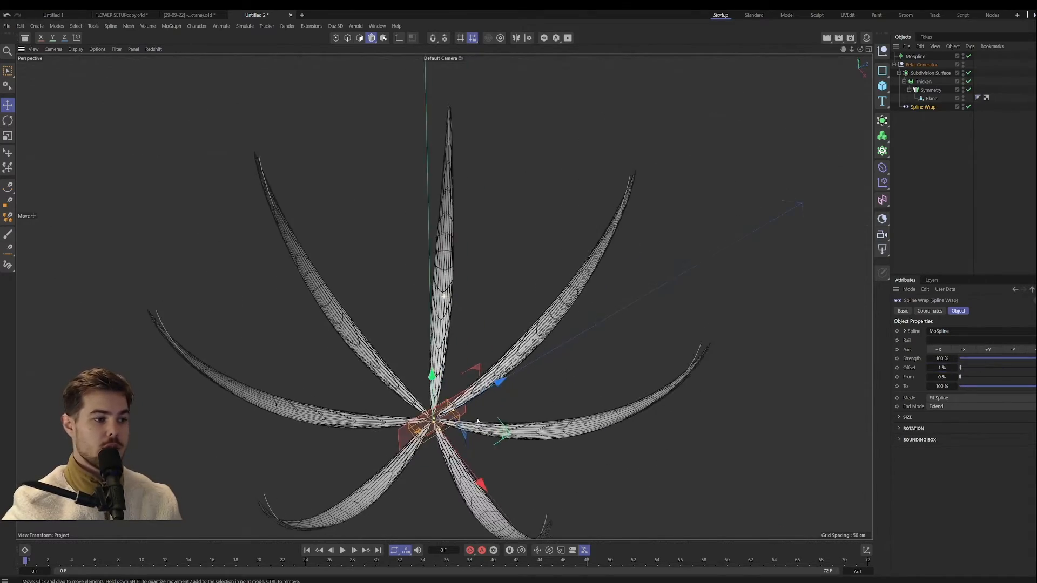
scroll(478, 421, up, 10)
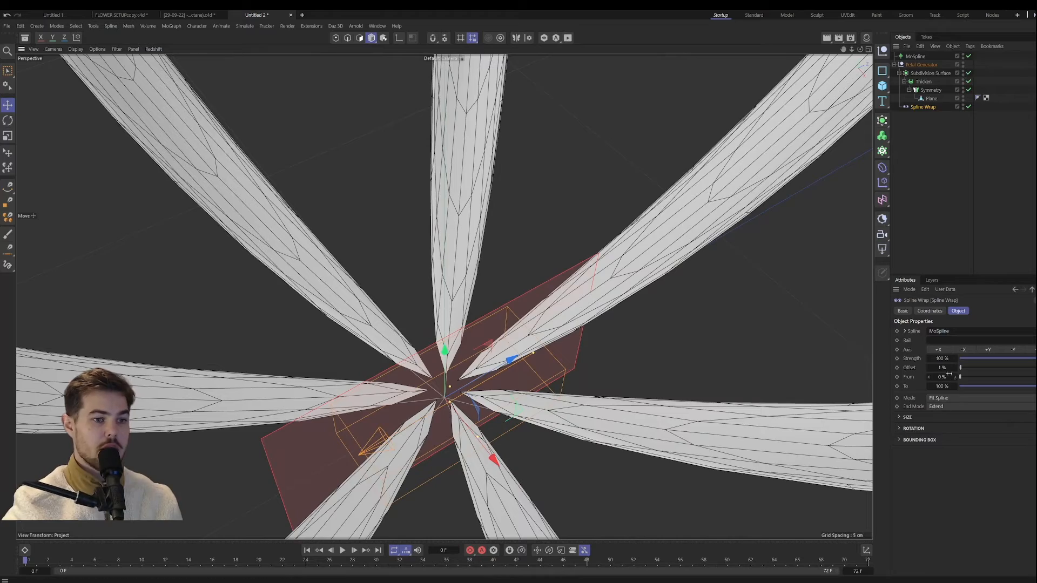
drag(949, 367, 946, 367)
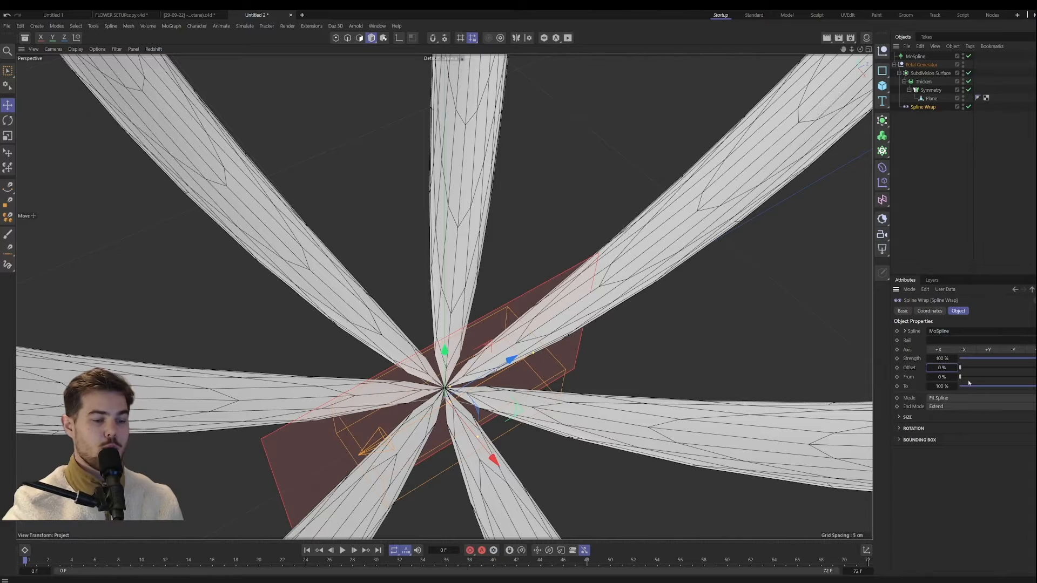
Step: Set the Spline Wrap's From value to 1 % and check the gap between the petal bases
drag(942, 377, 943, 377)
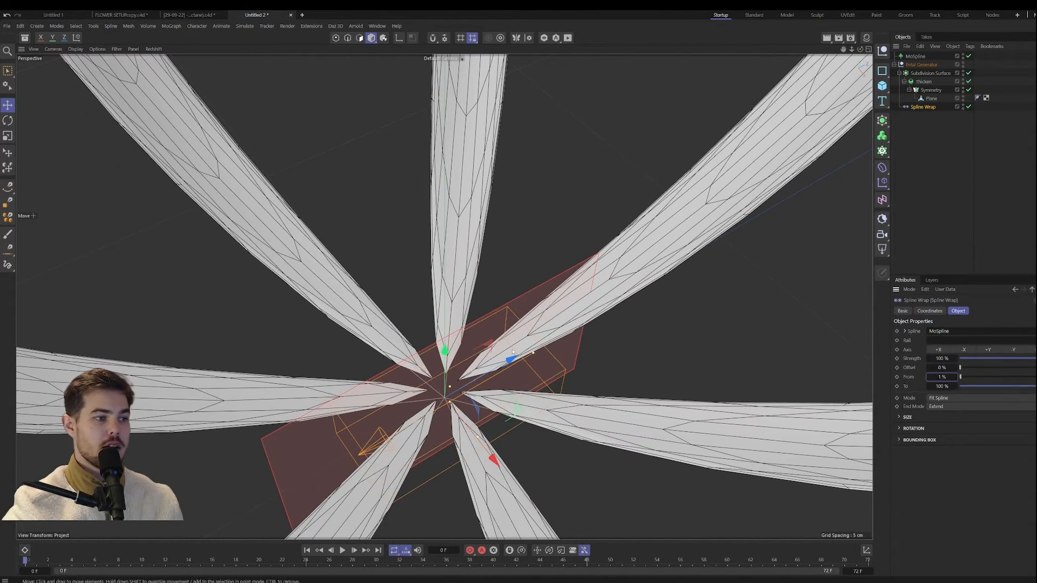
scroll(423, 386, down, 5)
alt+drag(424, 386, 427, 302)
alt+middle_drag(427, 303, 433, 368)
alt+drag(433, 367, 449, 438)
mouse_move(449, 439)
alt+right_down()
mouse_move(530, 290)
mouse_move(459, 421)
alt+right_up()
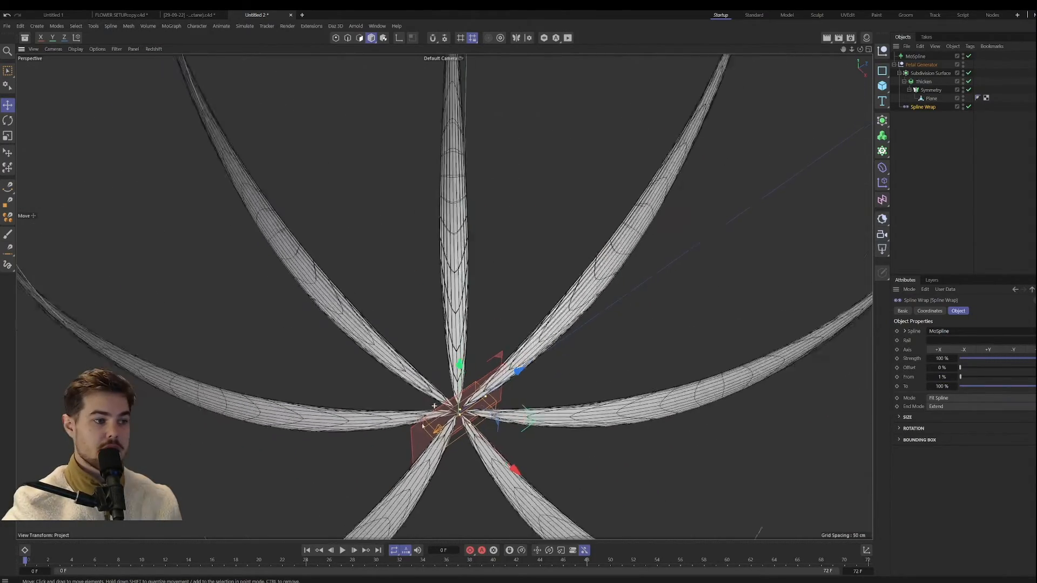
alt+drag(459, 421, 440, 377)
Step: Try extending the petals with a Spline Wrap To value of 193 %, and reset it to 100 %
drag(942, 387, 953, 387)
scroll(463, 374, down, 3)
alt+middle_drag(464, 374, 473, 418)
drag(942, 386, 980, 386)
scroll(509, 335, down, 4)
alt+drag(509, 335, 475, 371)
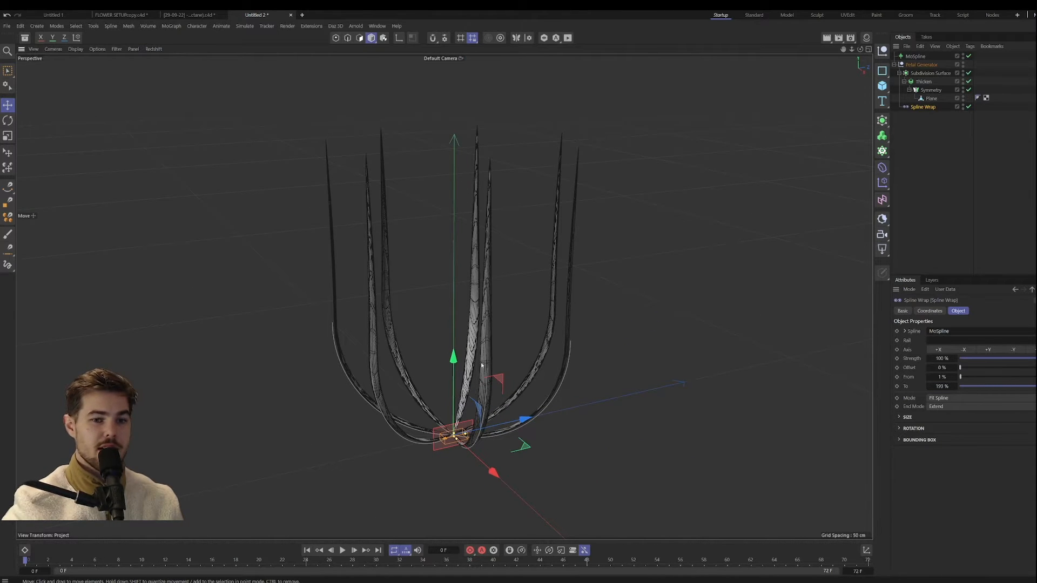
double_click(941, 386)
text(100)
key(Return)
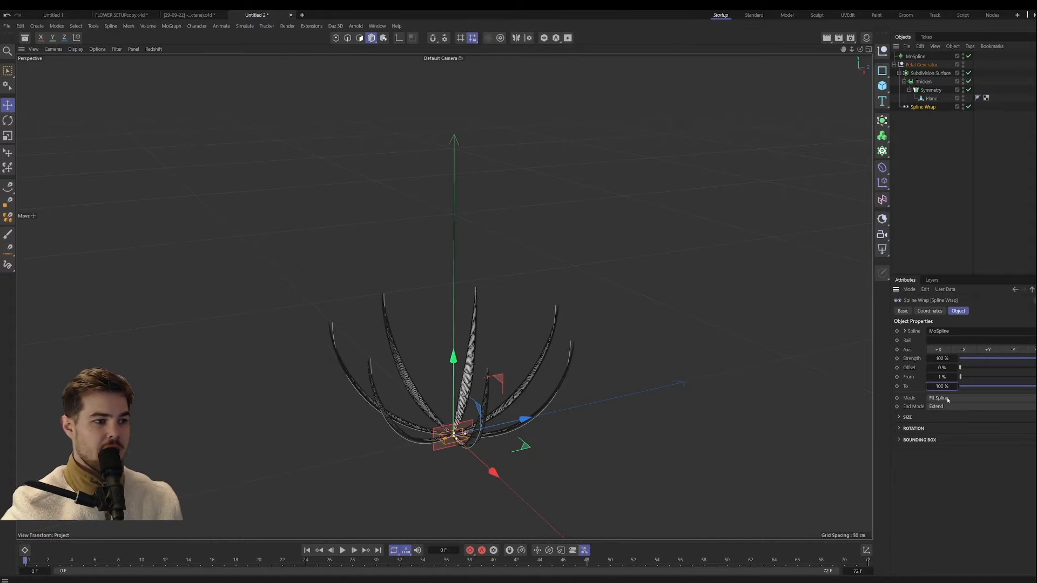
Step: Try the Keep Length mode on the Spline Wrap, and switch back to Fit Spline
click(948, 399)
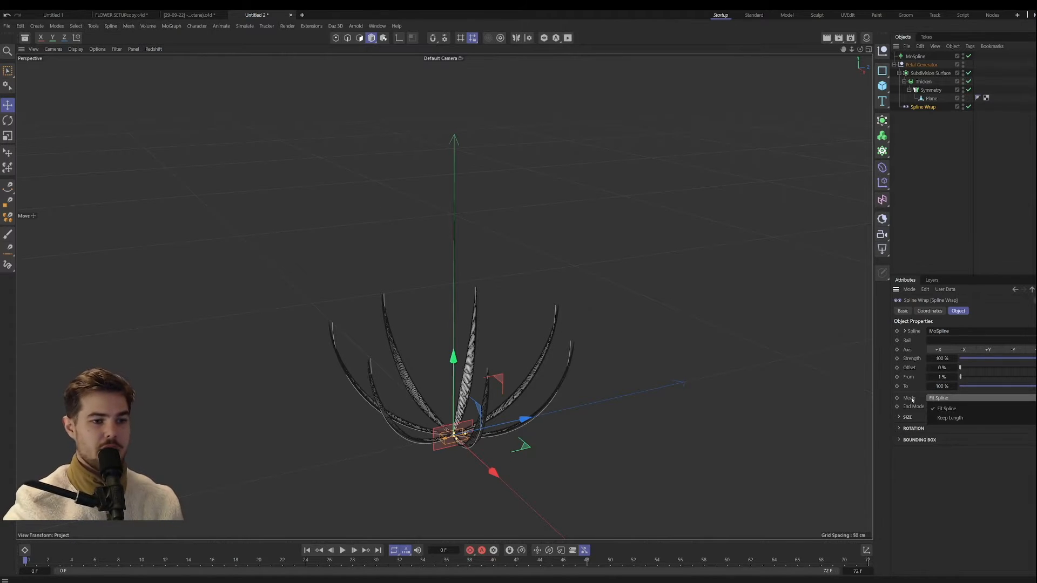
click(955, 418)
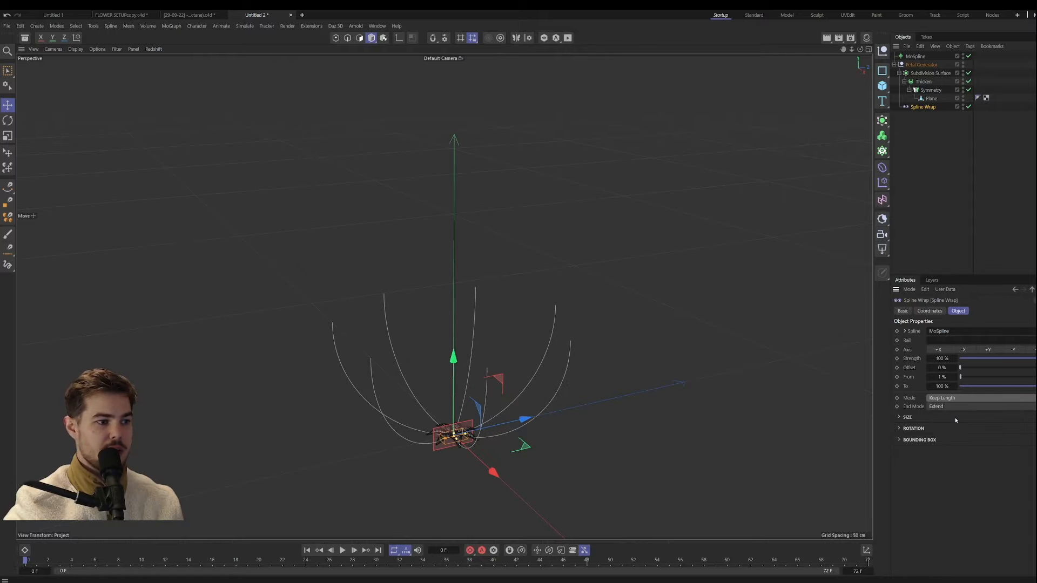
alt+middle_drag(438, 312, 446, 282)
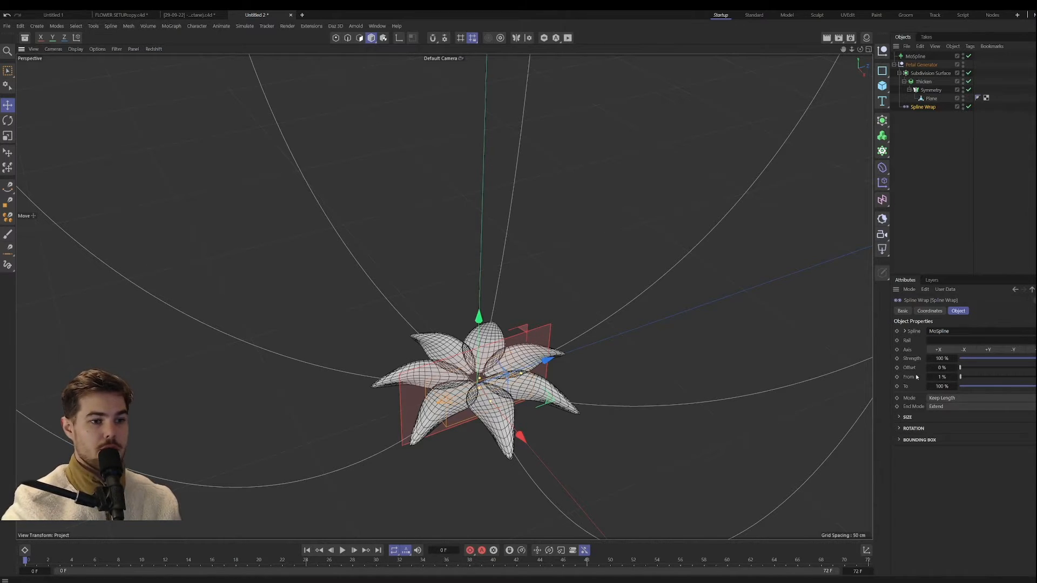
scroll(490, 404, up, 8)
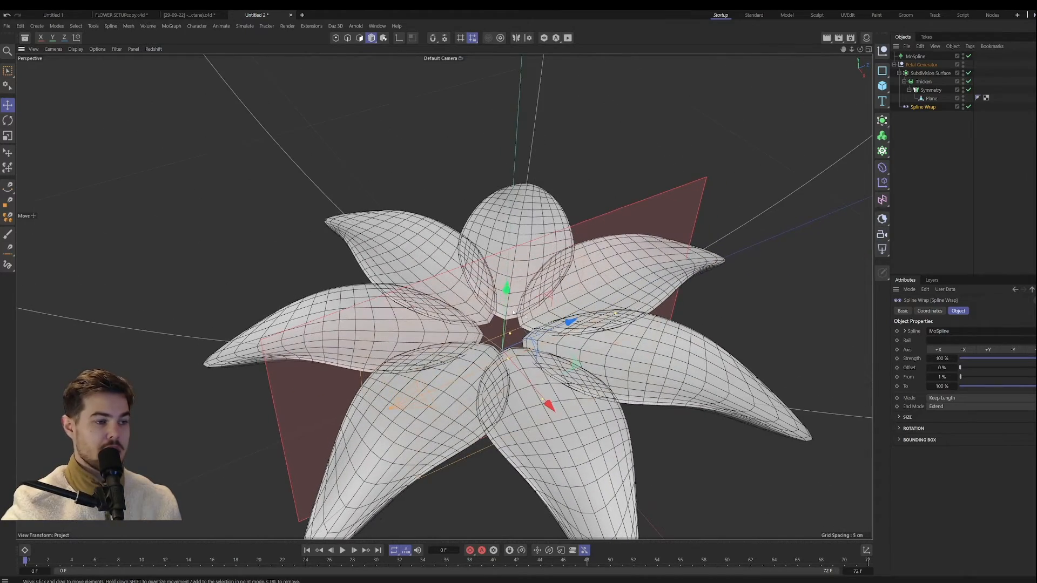
scroll(581, 343, down, 10)
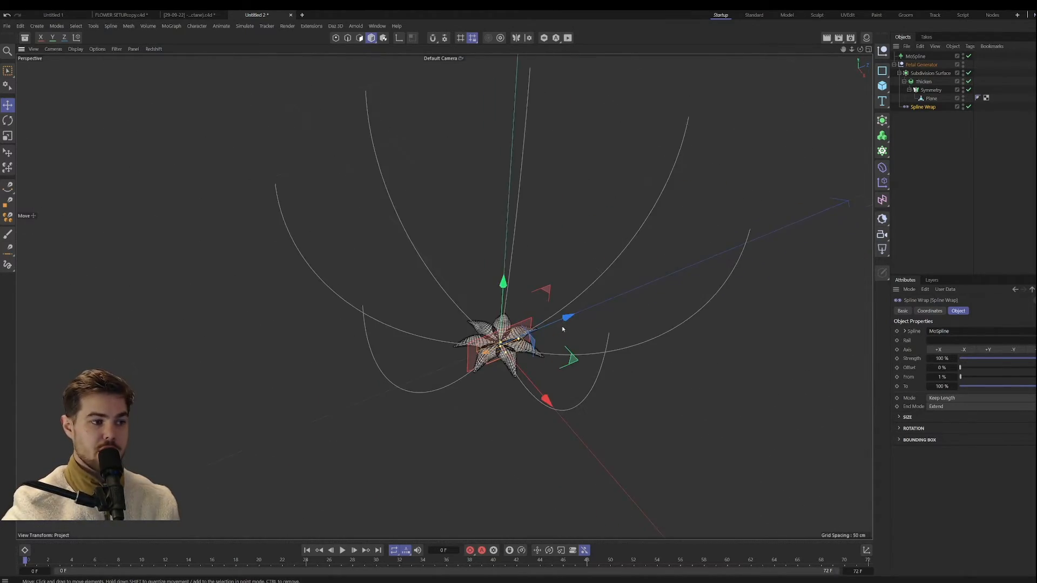
scroll(465, 403, up, 3)
click(945, 398)
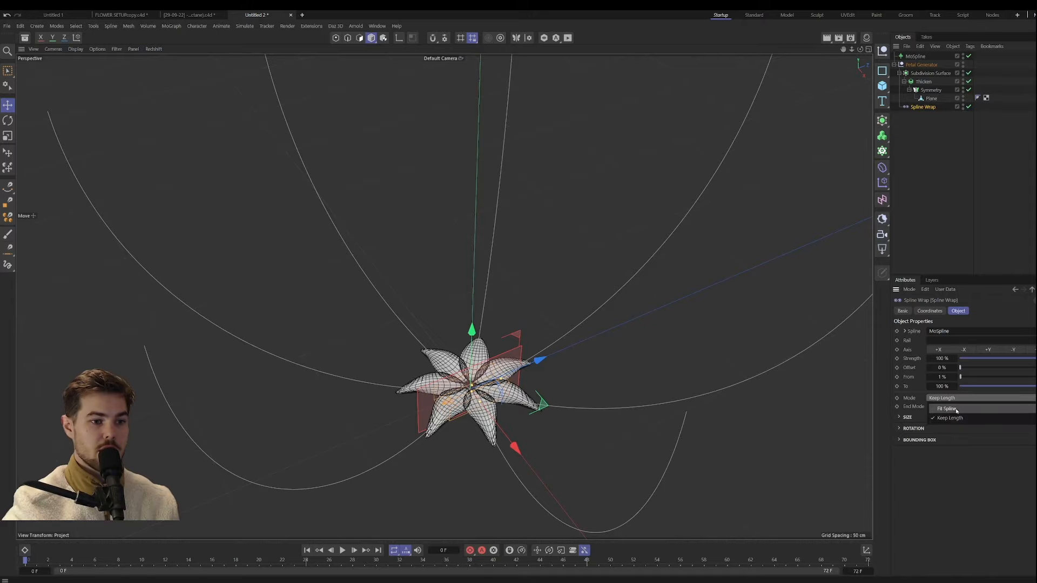
click(953, 410)
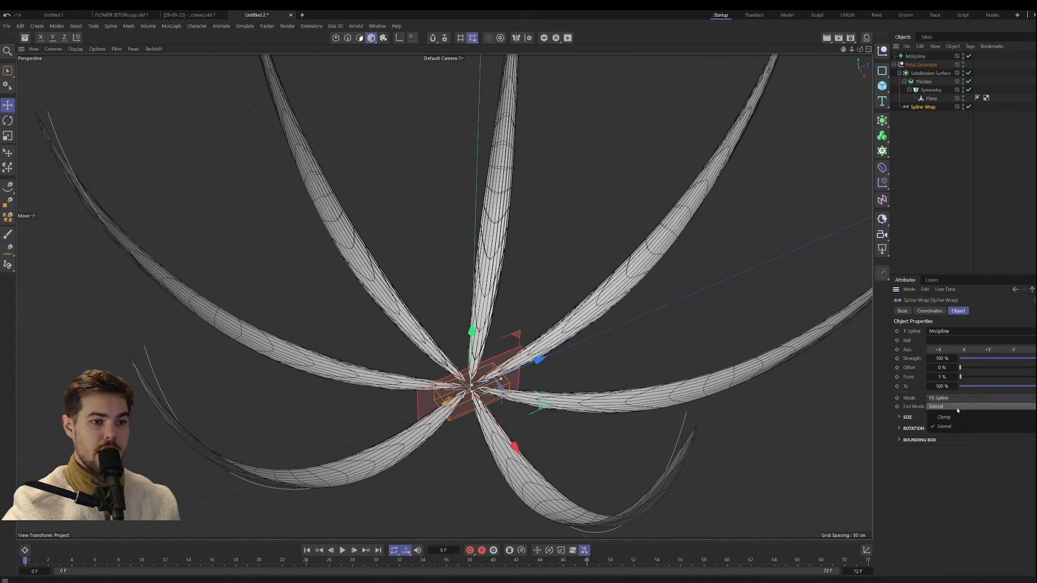
scroll(440, 296, down, 5)
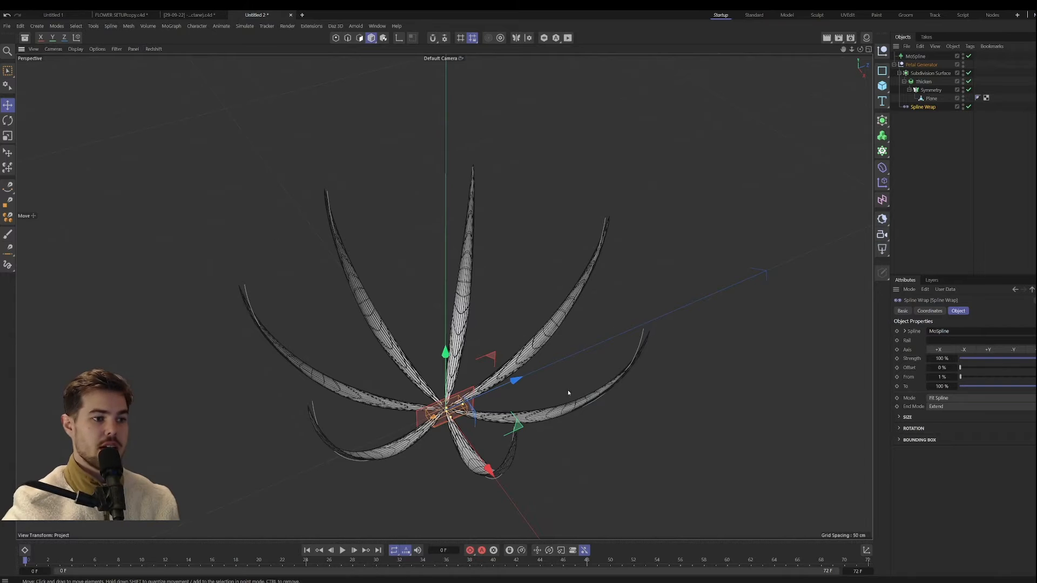
alt+drag(568, 390, 707, 324)
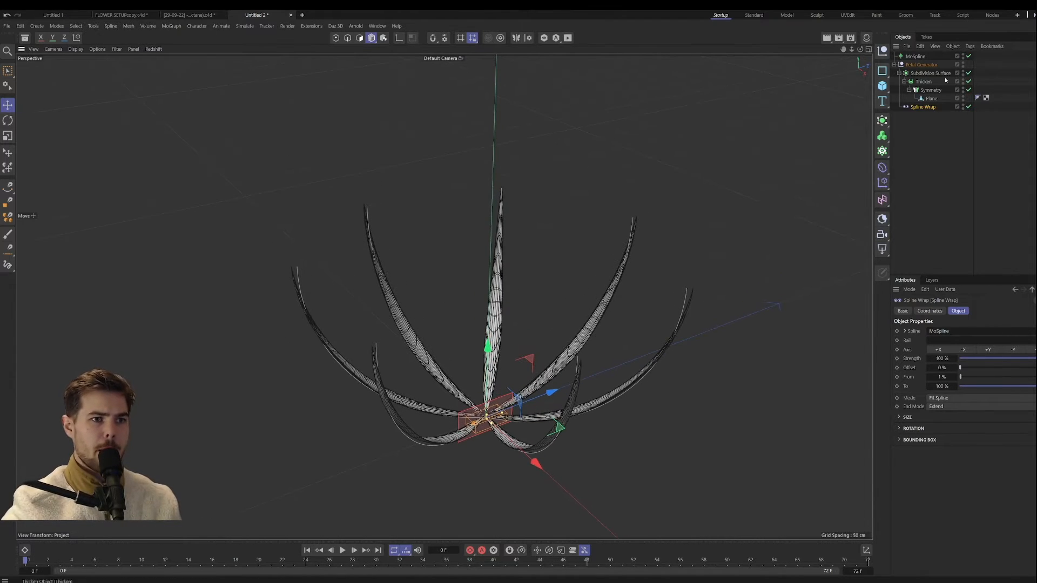
Step: Try MoSpline lengths of 47 cm and 101 cm on the petals, and bring the length to 64 cm
click(917, 57)
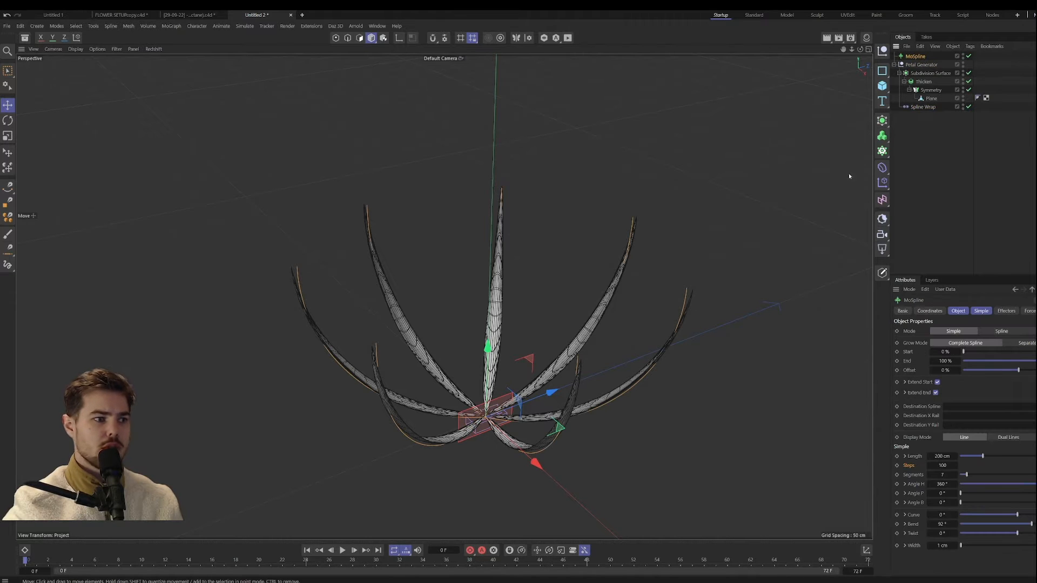
click(982, 311)
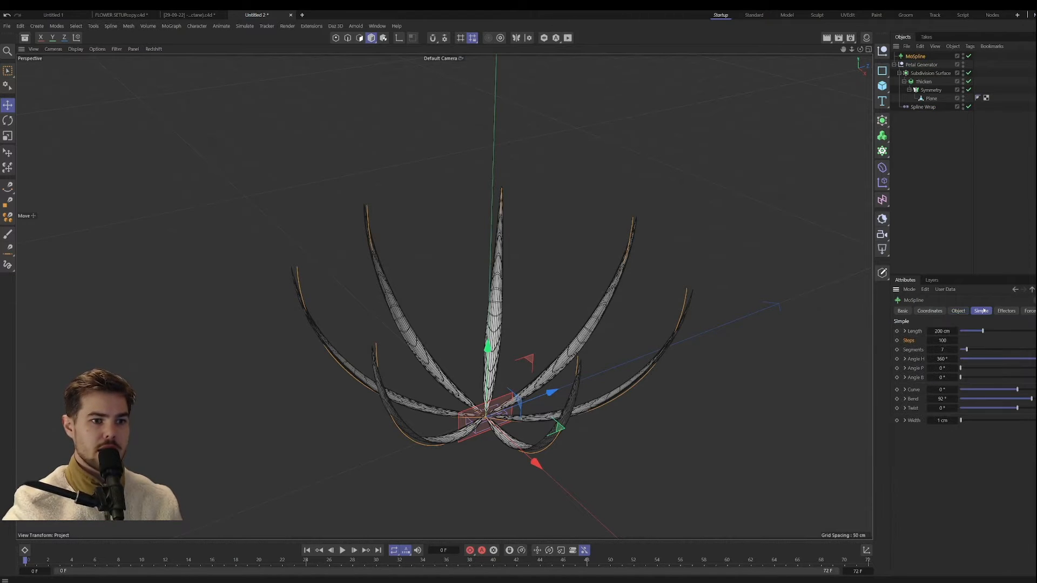
drag(943, 332, 861, 332)
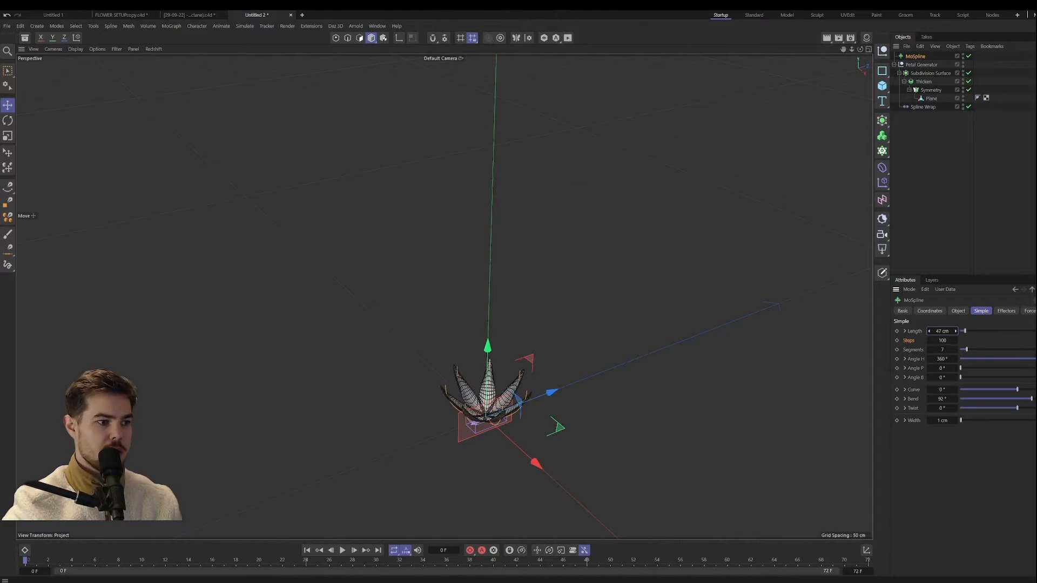
scroll(522, 406, up, 8)
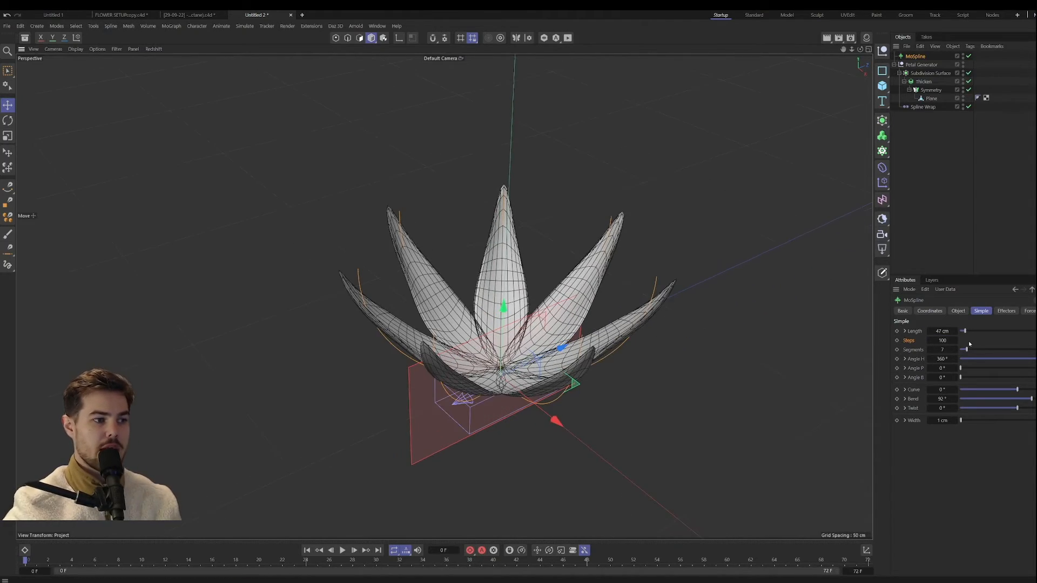
drag(942, 331, 970, 331)
alt+drag(511, 349, 529, 328)
scroll(530, 328, up, 5)
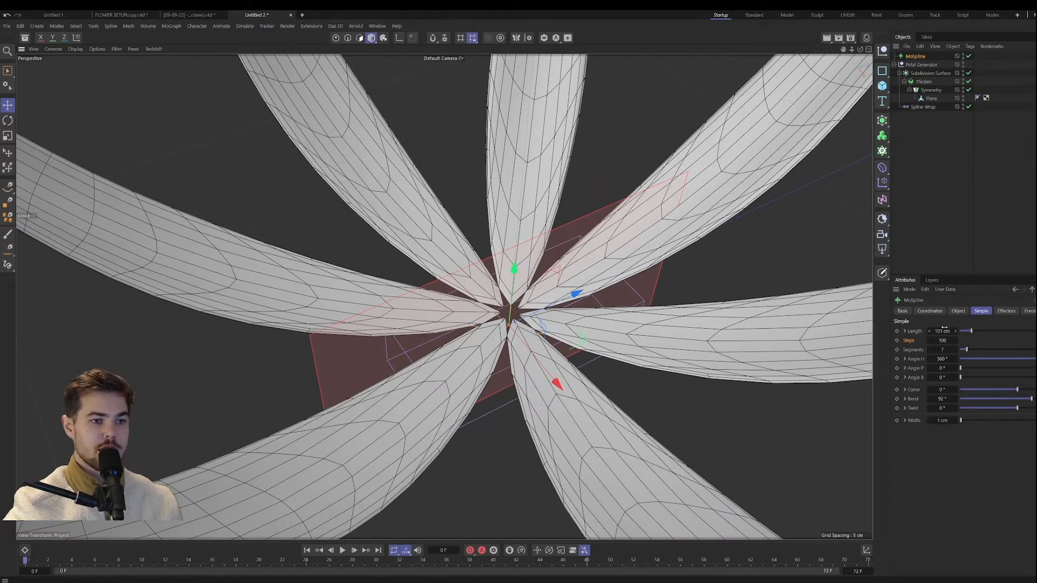
mouse_move(941, 331)
mouse_down()
mouse_move(911, 331)
mouse_move(925, 331)
mouse_up()
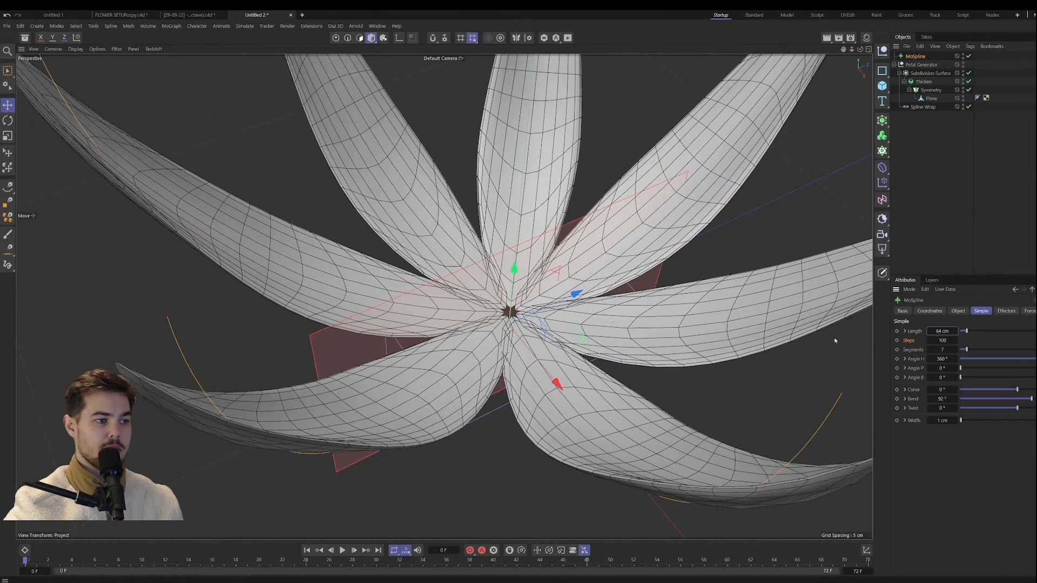
alt+drag(496, 348, 497, 326)
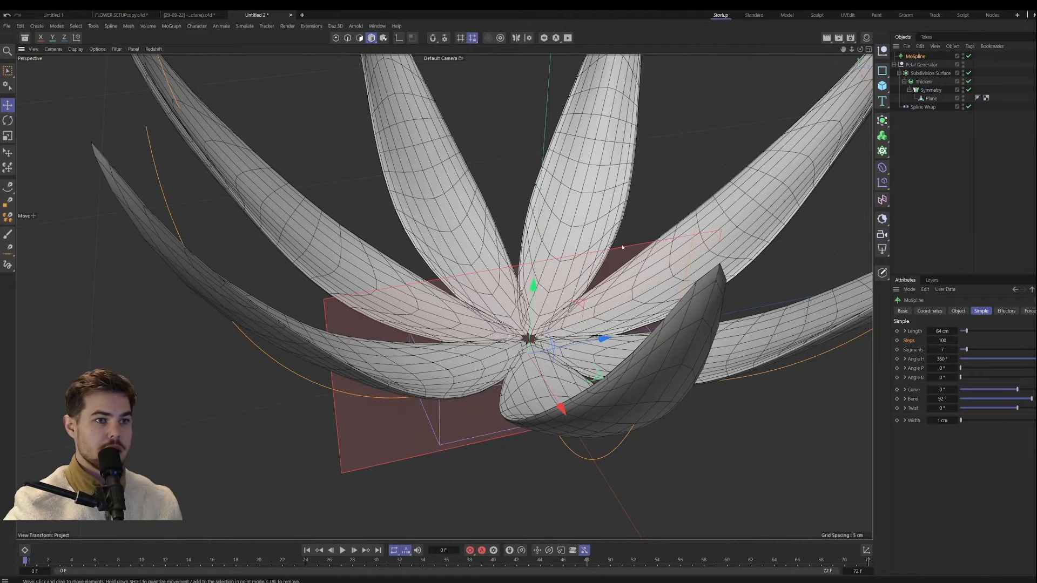
Step: Hide the Symmetry plane and the Spline Wrap guides in the viewport
click(931, 90)
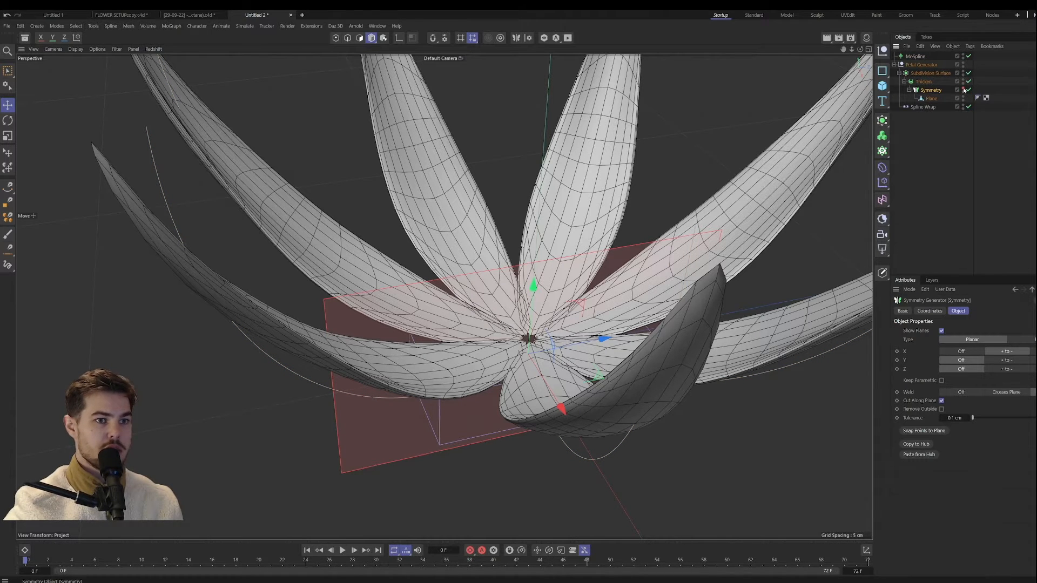
click(964, 88)
alt+drag(653, 194, 662, 249)
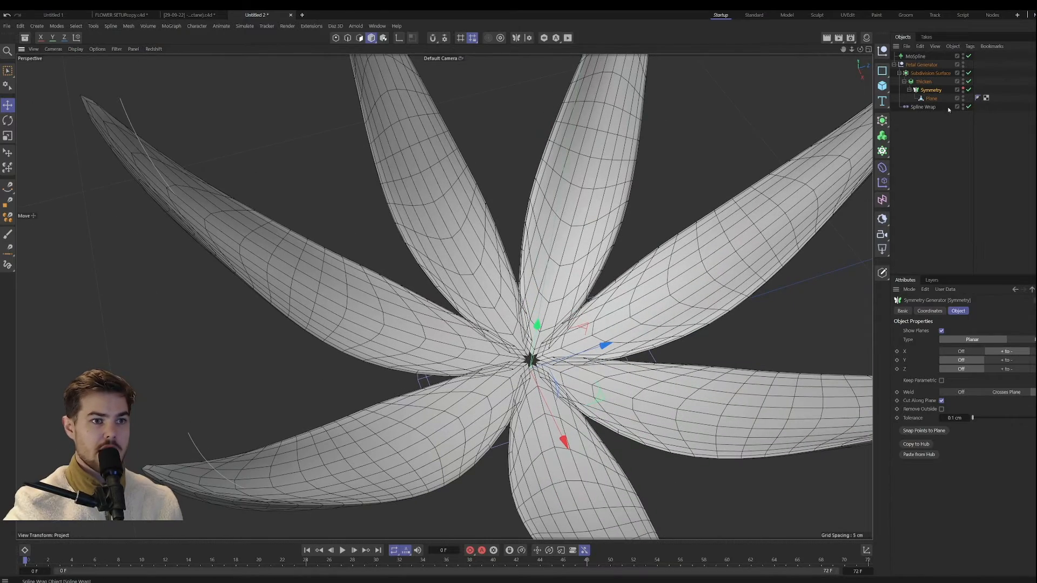
alt+middle_drag(603, 285, 590, 292)
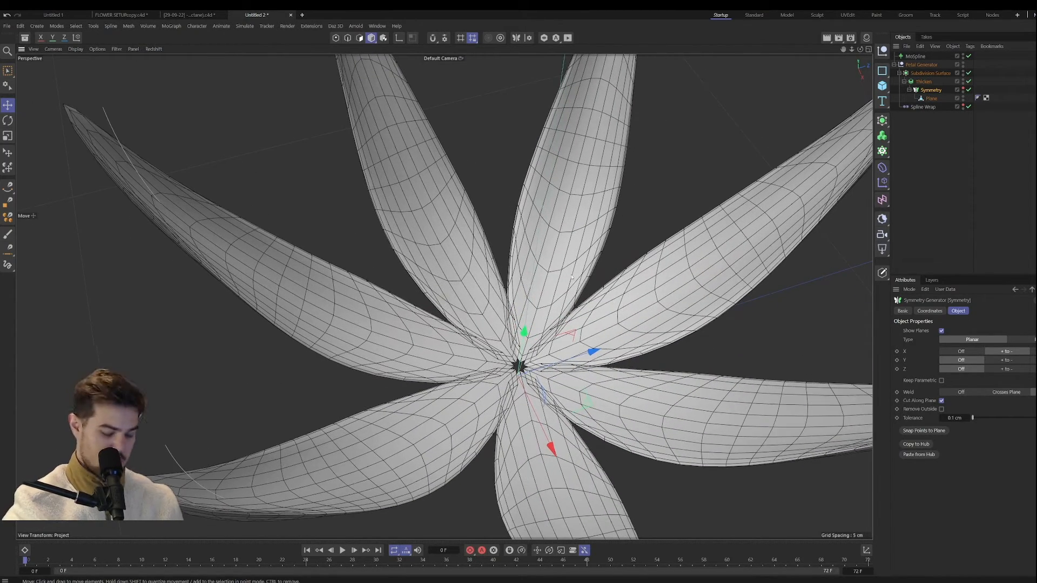
Step: Switch the viewport display to Gouraud Shading without wireframe lines and view the petals from inside the flower
key(n)
key(a)
alt+drag(597, 328, 482, 351)
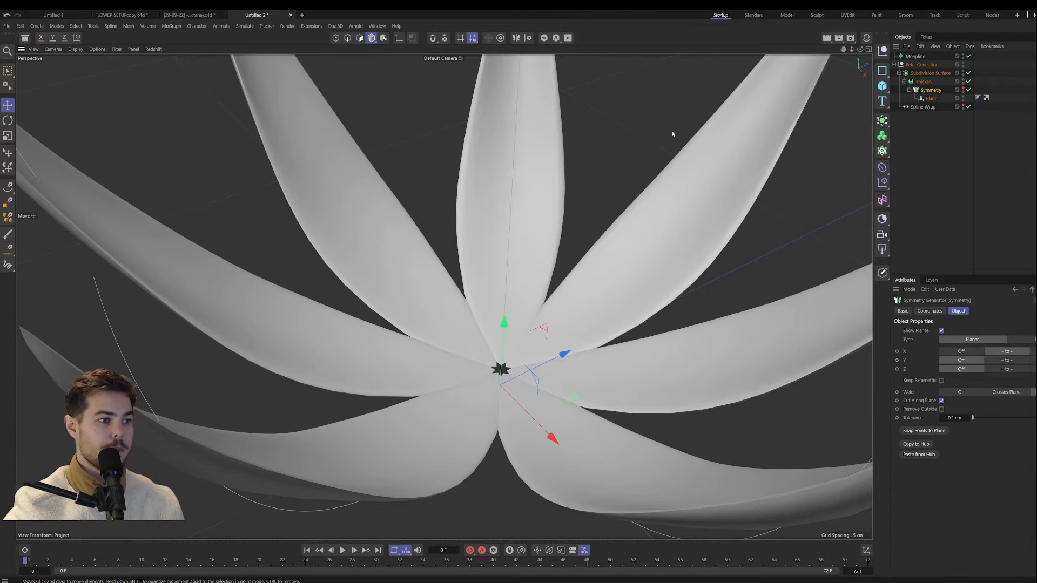
Step: Set the MoSpline's length to 57 cm and check the whole flower
click(921, 57)
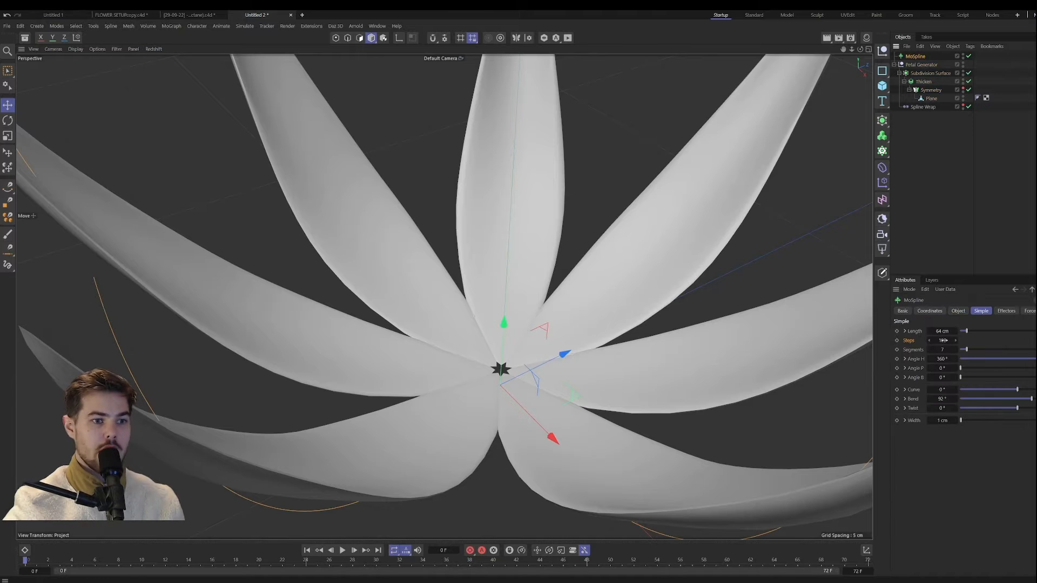
mouse_move(942, 331)
mouse_down()
mouse_move(923, 331)
mouse_move(938, 331)
mouse_up()
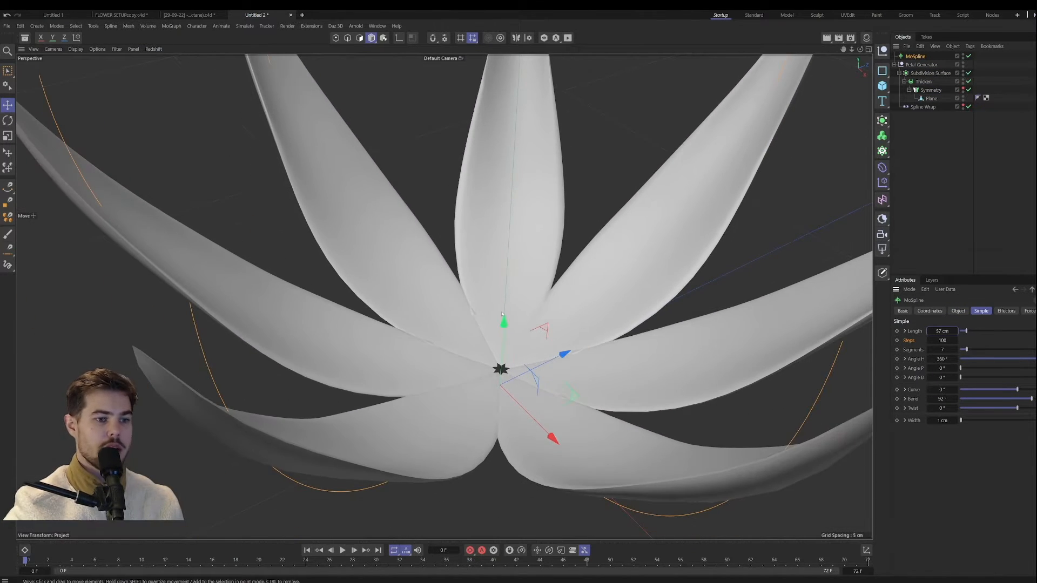
alt+drag(501, 314, 474, 384)
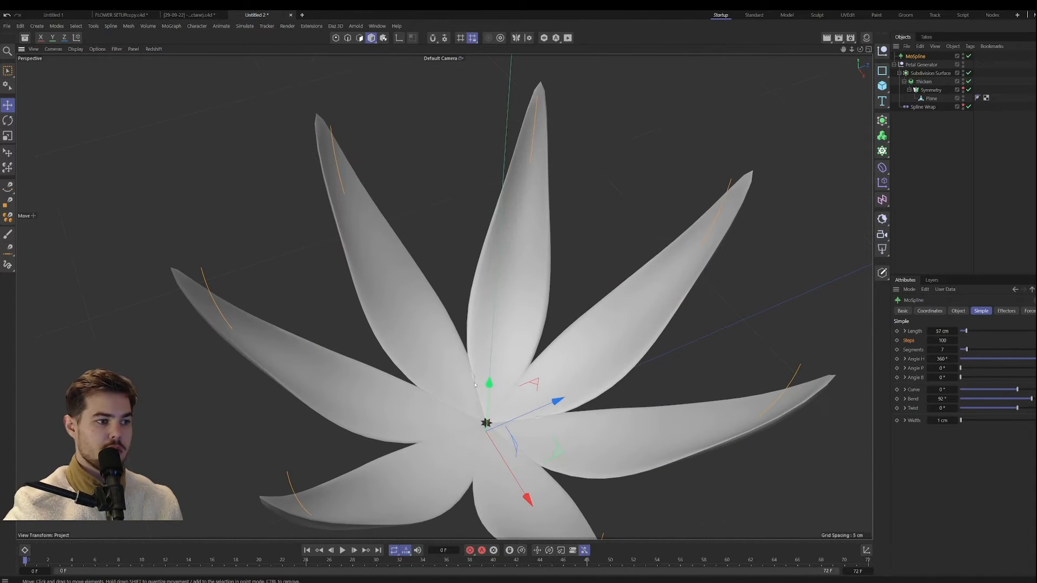
Step: Open the Spline Wrap's Size settings with the Size and Spline Size curves
click(919, 107)
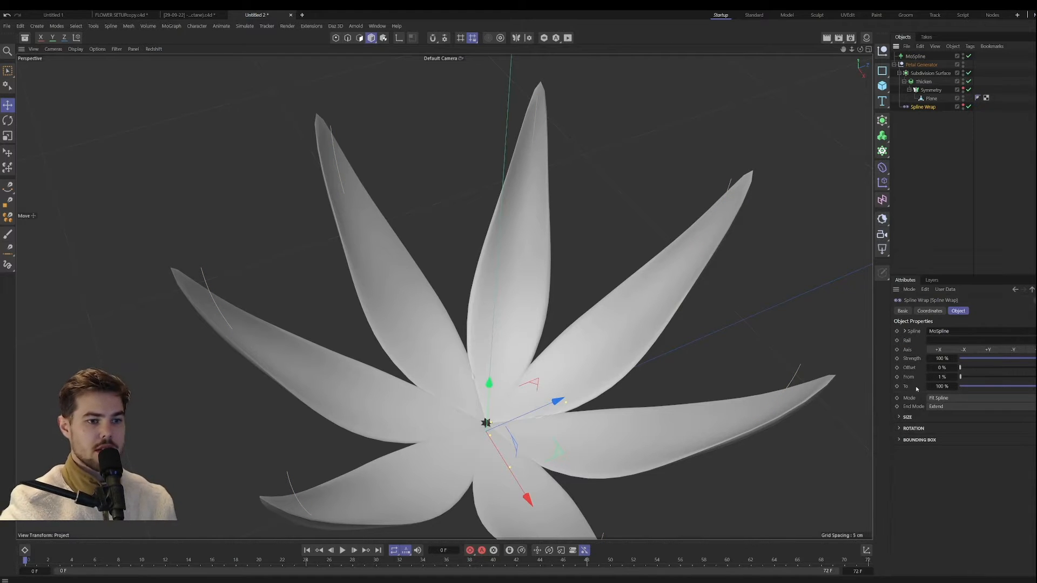
click(901, 417)
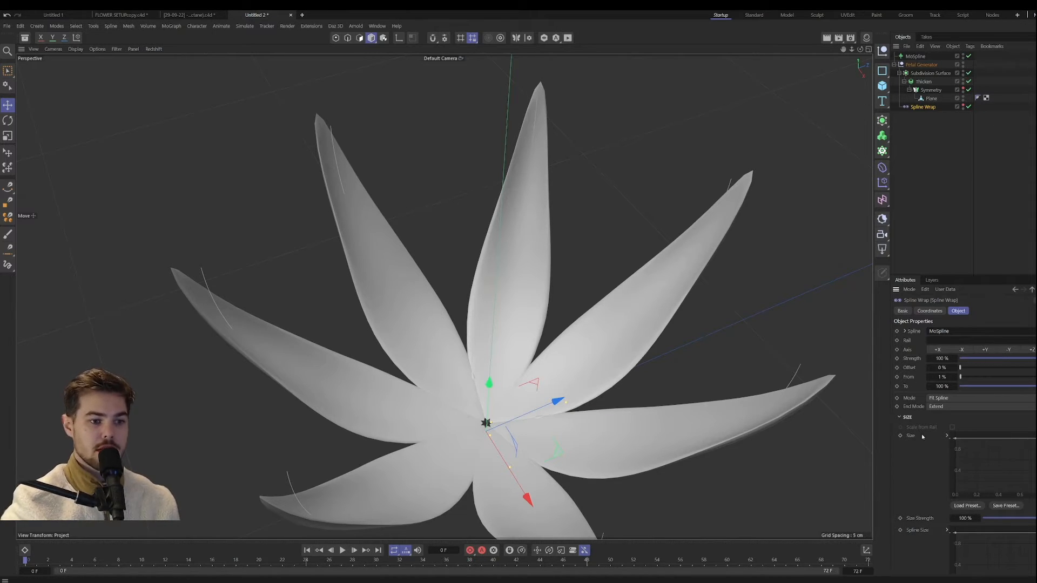
scroll(915, 492, down, 2)
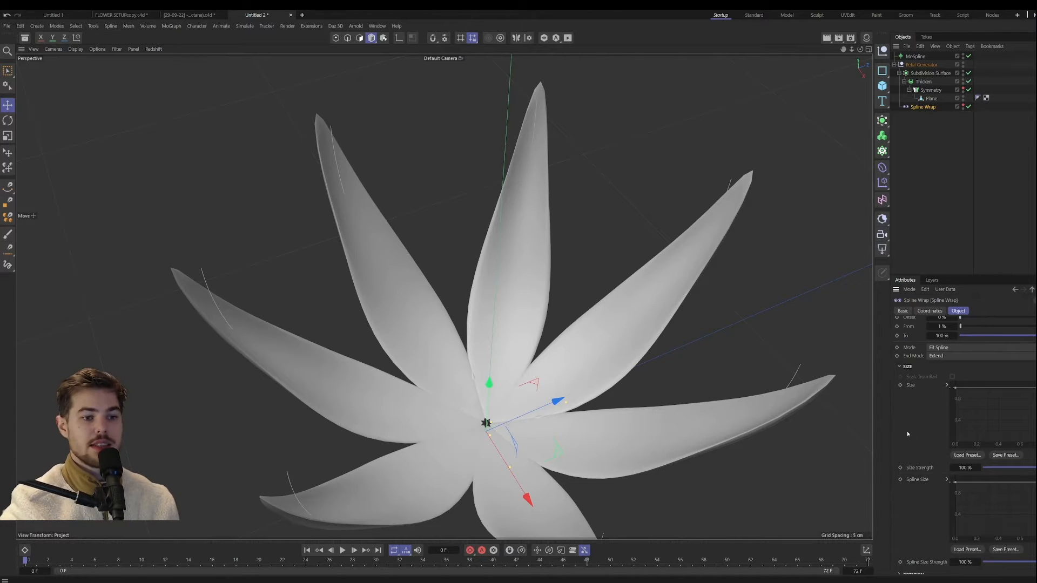
scroll(925, 425, down, 1)
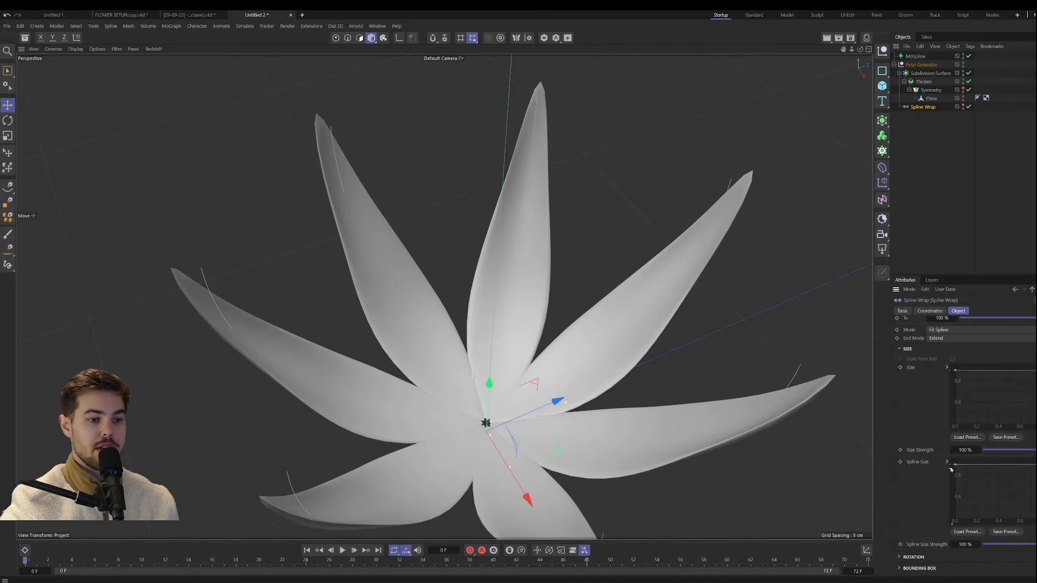
Step: Try a Spline Wrap Size Strength of 127 %, and reset it to 100 %
mouse_move(956, 450)
mouse_down()
mouse_move(988, 450)
mouse_move(947, 449)
mouse_move(960, 449)
mouse_up()
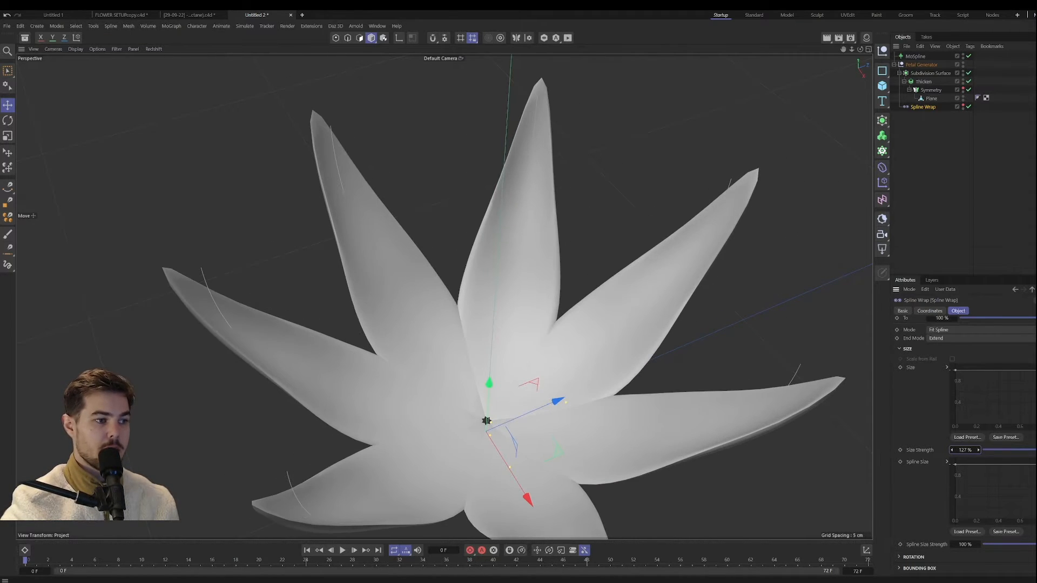
double_click(970, 449)
text(100)
key(Return)
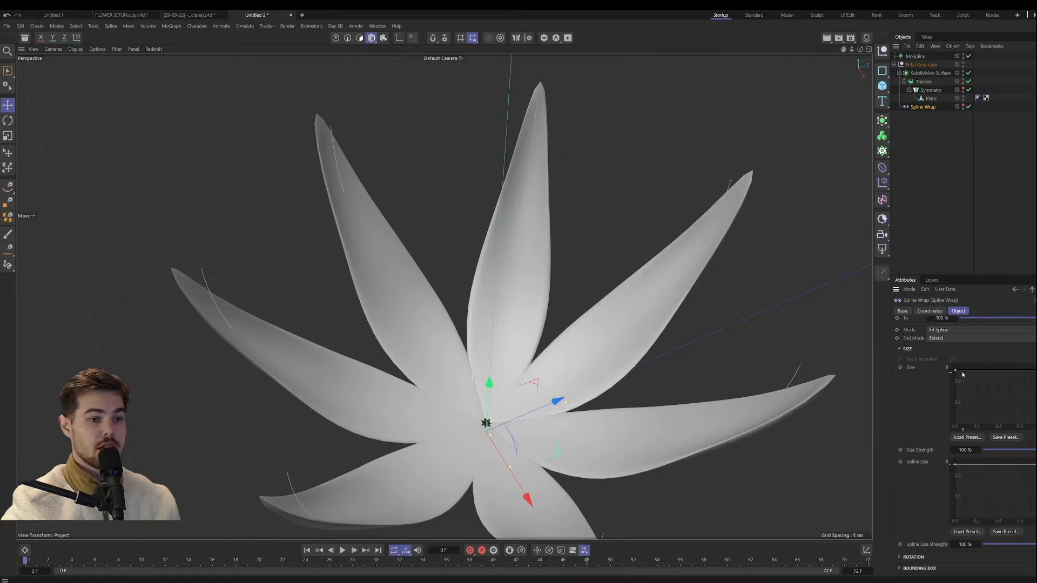
Step: Lower the start of the Size curve to zero and bend its tangent steeply upward so only the petal bases narrow
drag(955, 371, 956, 430)
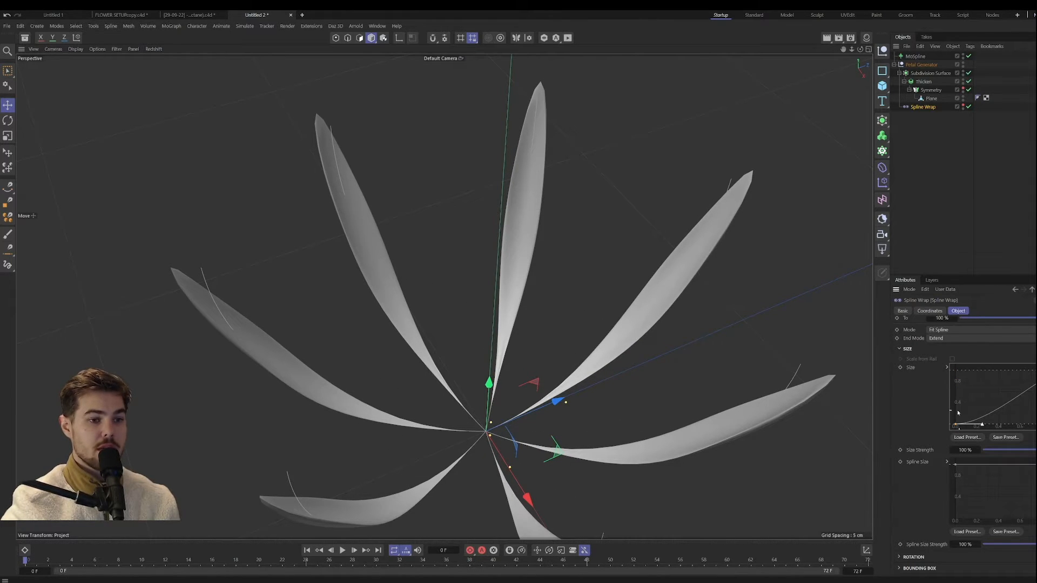
drag(981, 424, 962, 355)
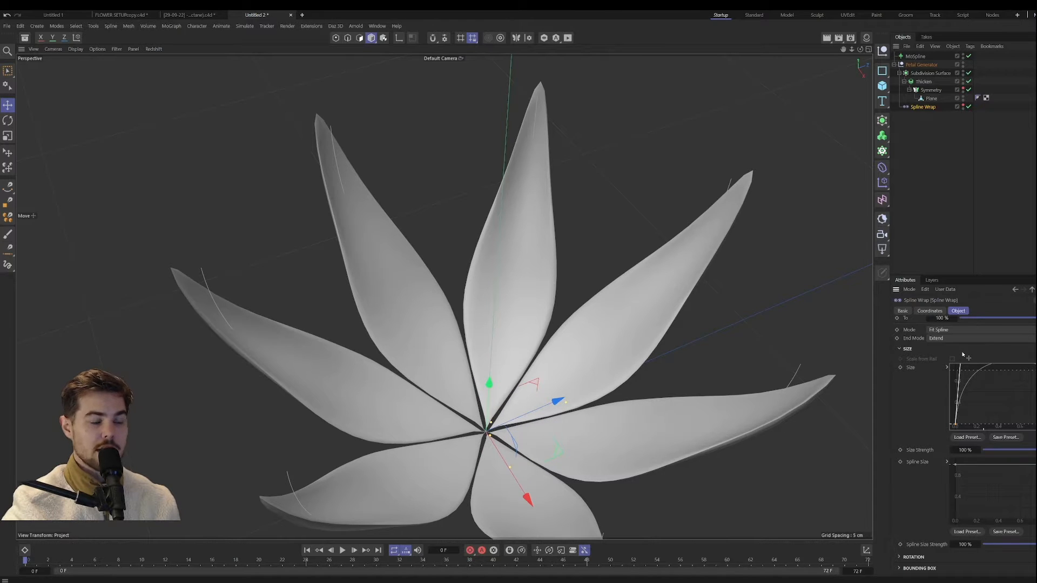
alt+drag(443, 319, 476, 319)
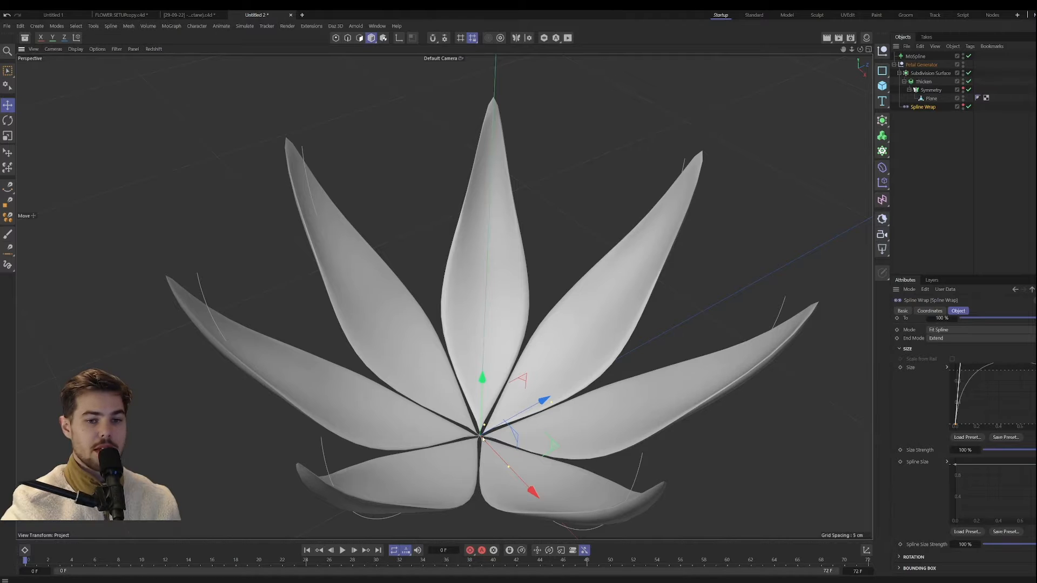
alt+drag(453, 444, 705, 397)
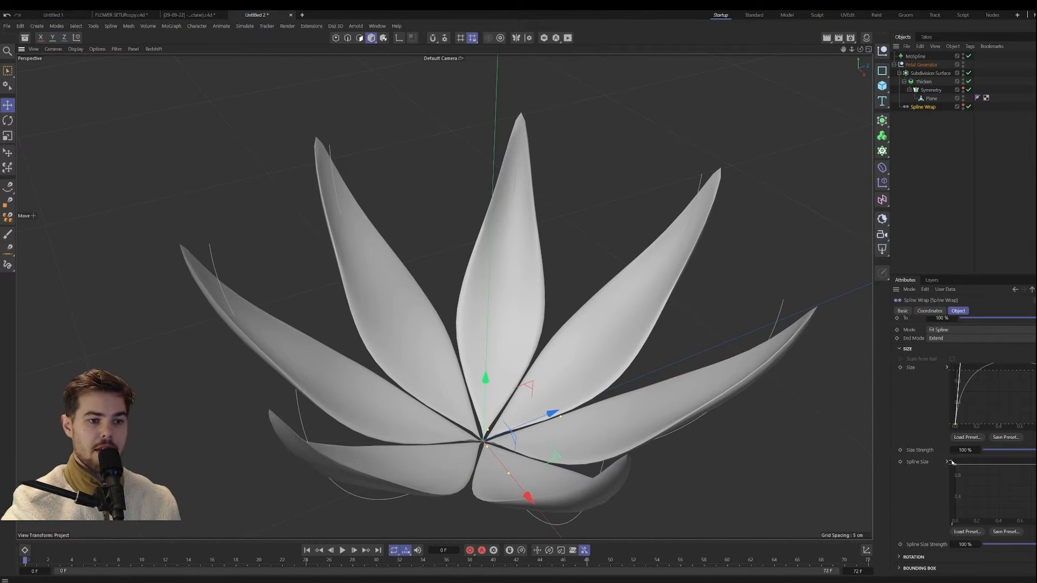
Step: Set the Spline Wrap's Spline Size Strength to 72 %
mouse_move(978, 544)
mouse_down()
mouse_move(953, 544)
mouse_move(980, 544)
mouse_up()
mouse_move(514, 408)
alt+mouse_down()
mouse_move(506, 435)
mouse_move(512, 415)
alt+mouse_up()
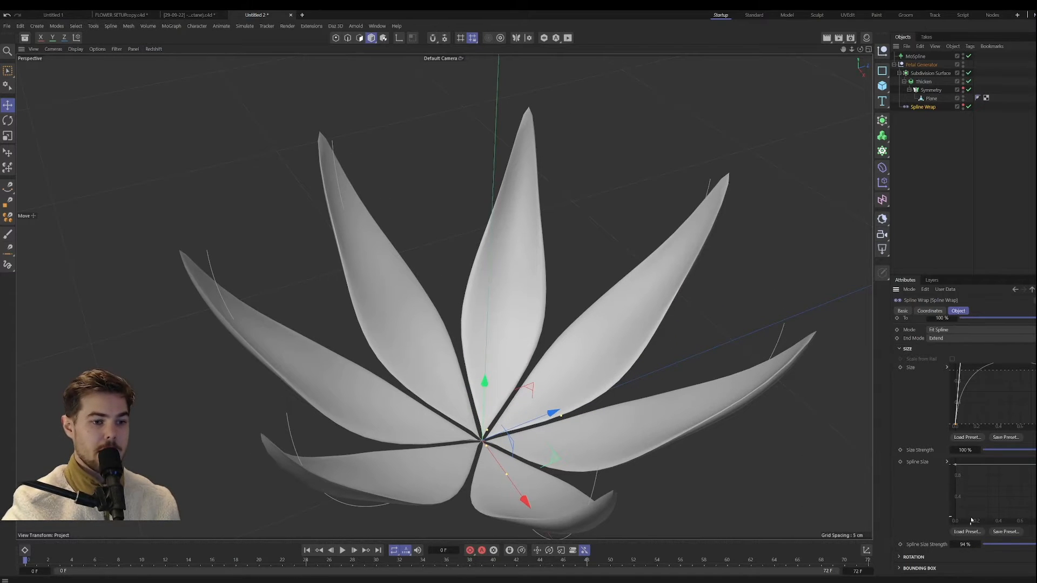
drag(968, 544, 1001, 521)
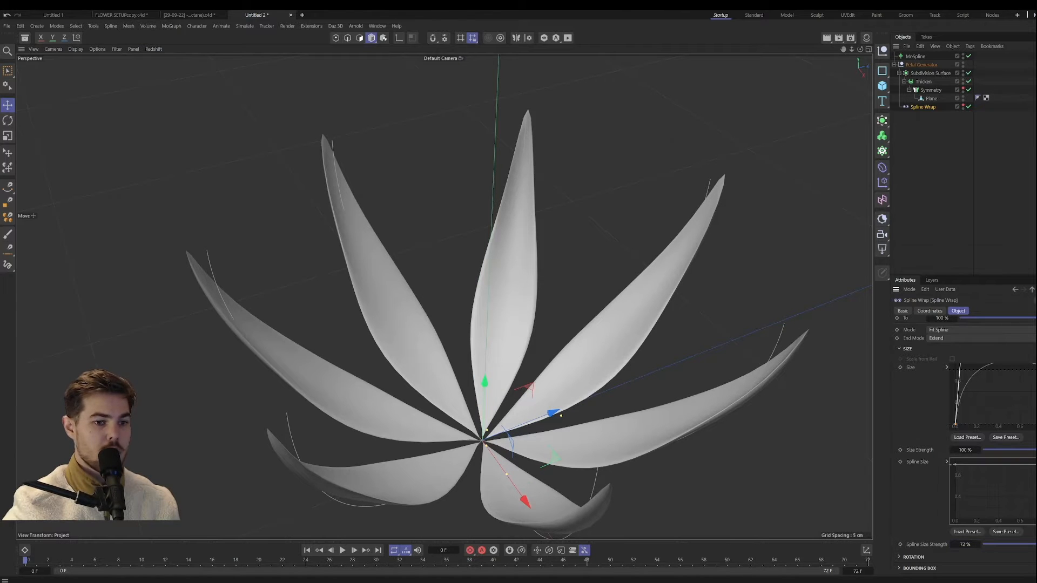
Step: Reshape the Spline Size curve into an arch that tapers the petal tips, and raise the Size curve's start point to widen the bases
drag(954, 464, 1016, 468)
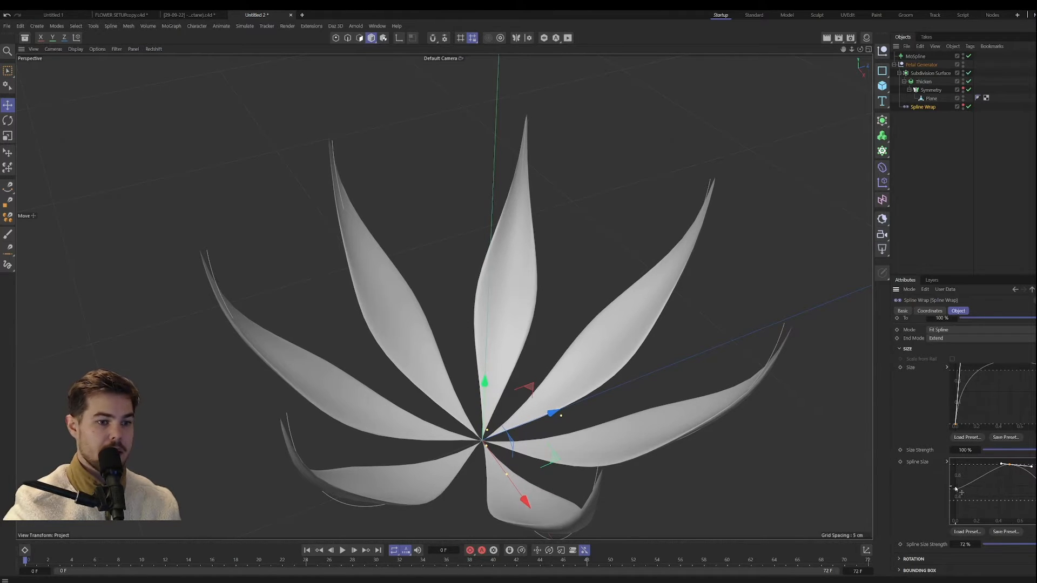
mouse_move(955, 490)
mouse_down()
mouse_move(977, 468)
mouse_move(959, 478)
mouse_move(960, 494)
mouse_move(950, 487)
mouse_up()
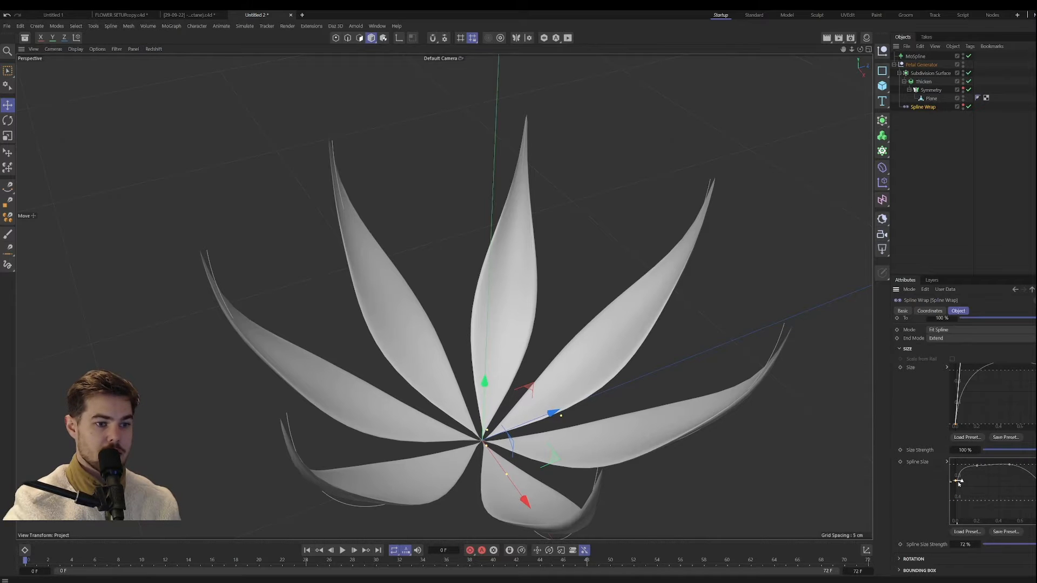
drag(955, 425, 955, 404)
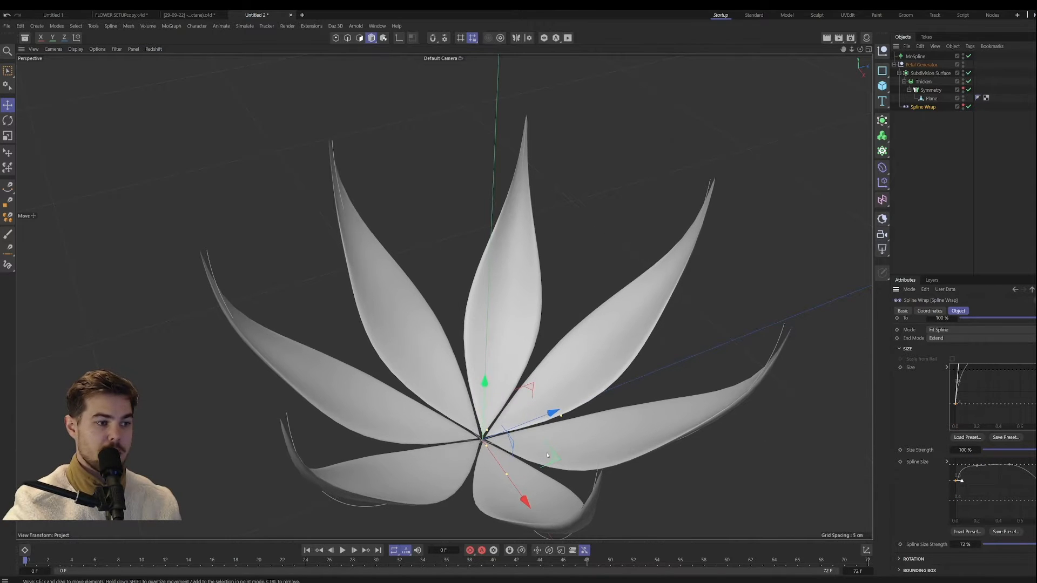
alt+drag(570, 458, 559, 436)
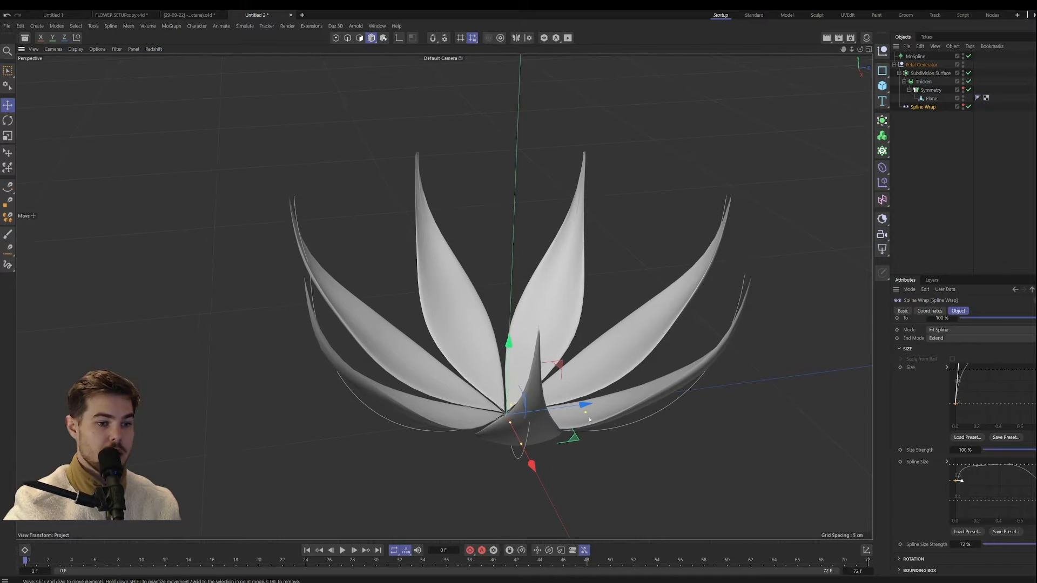
Step: Expand the Spline Wrap's Rotation settings and try a Banking of about 93°
scroll(934, 444, up, 3)
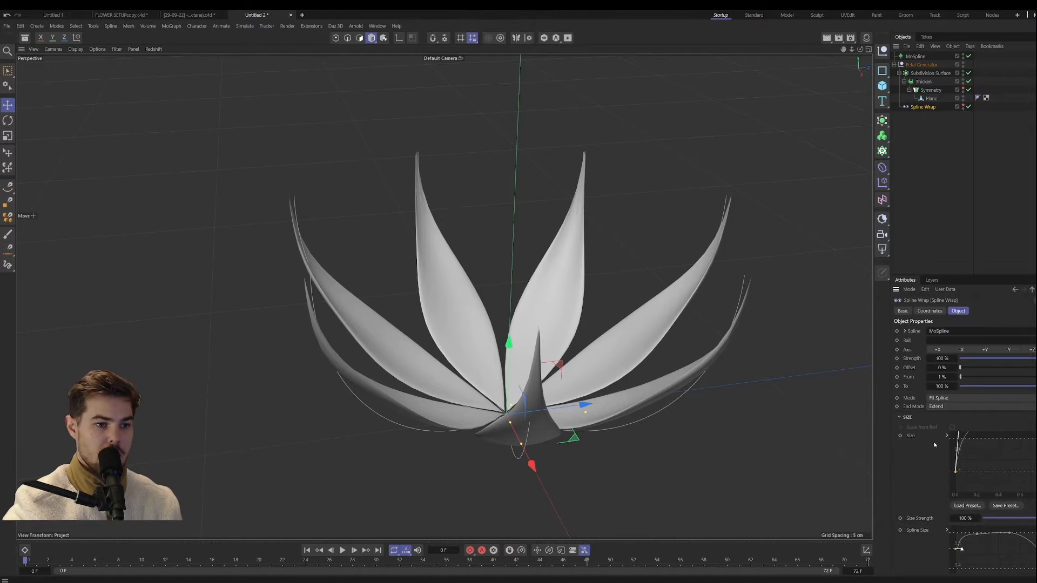
click(900, 418)
click(902, 429)
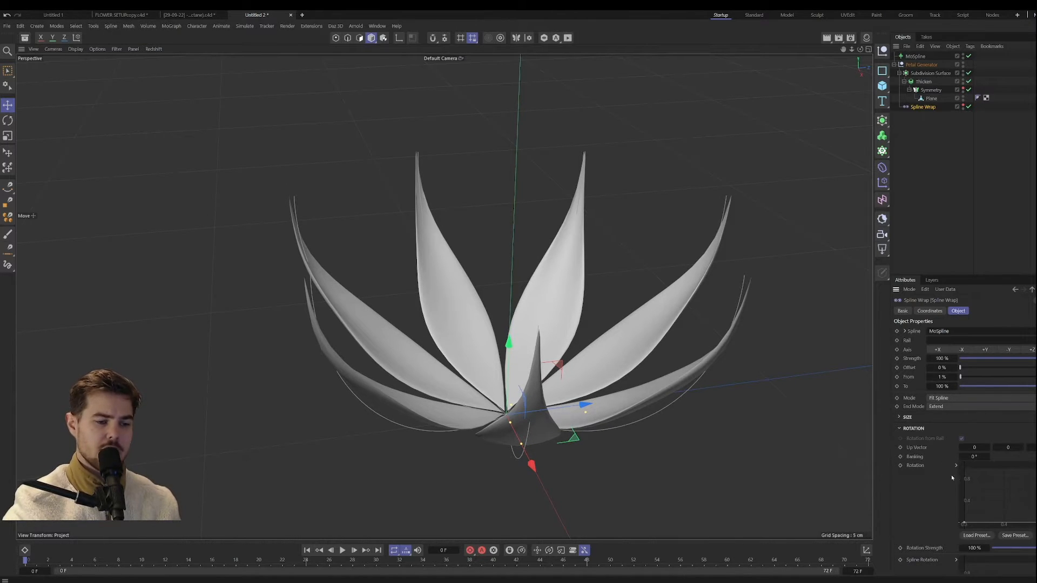
alt+drag(526, 447, 522, 401)
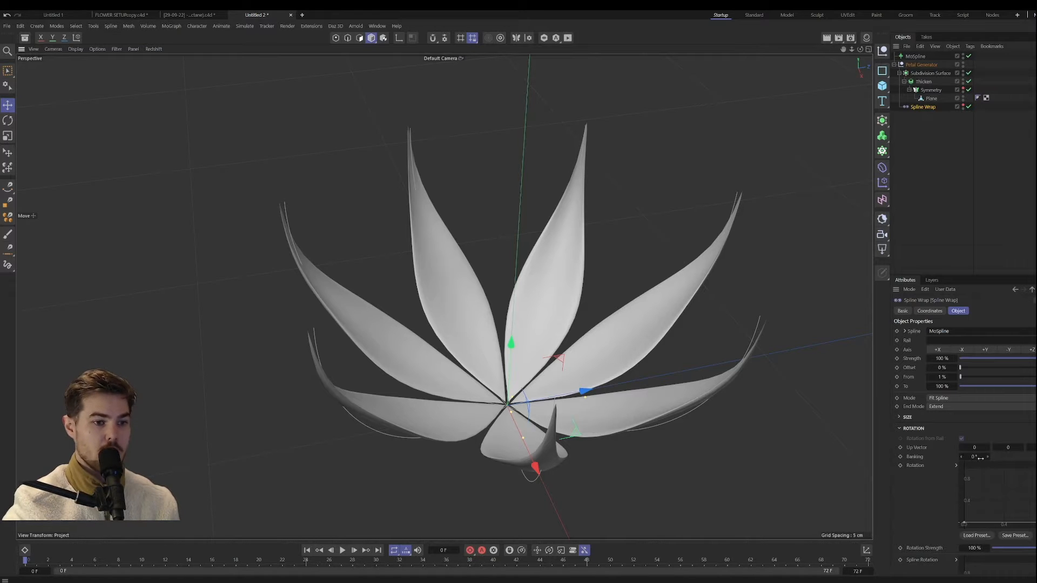
drag(979, 457, 1021, 457)
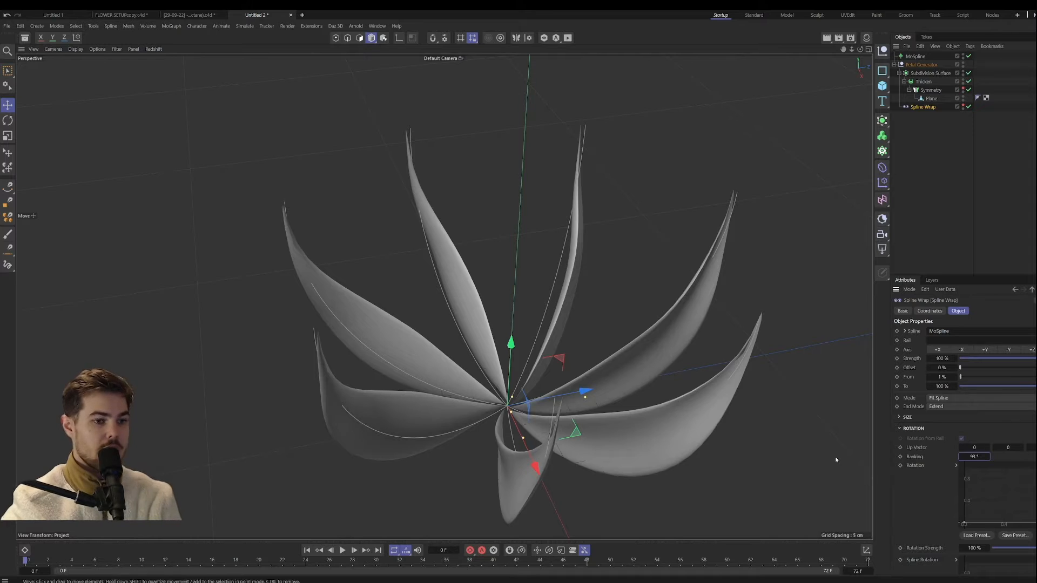
Step: Try other Up Vector values, including 10 for X, and reset X to 0
click(1007, 447)
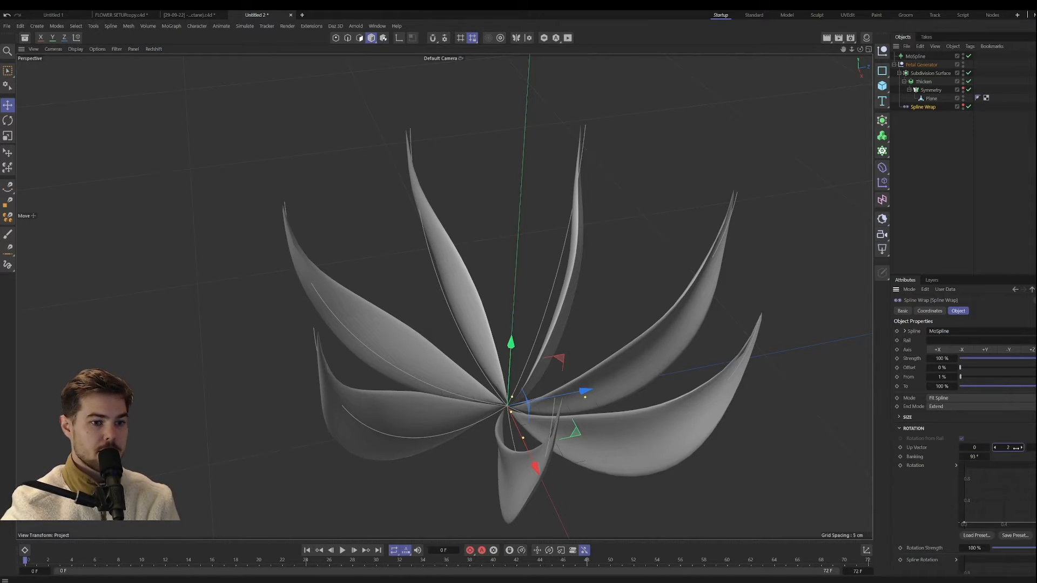
click(981, 456)
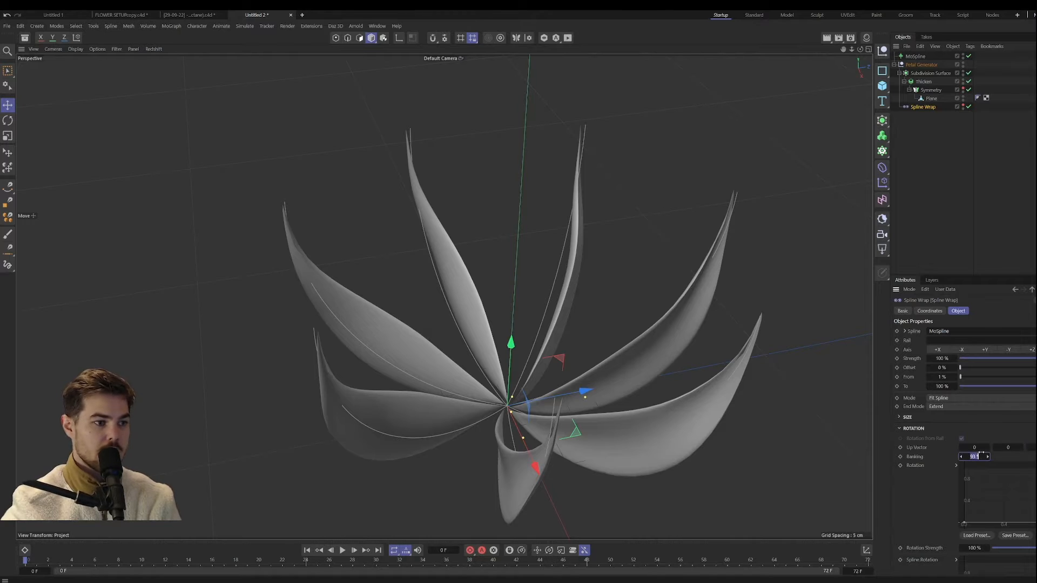
click(975, 447)
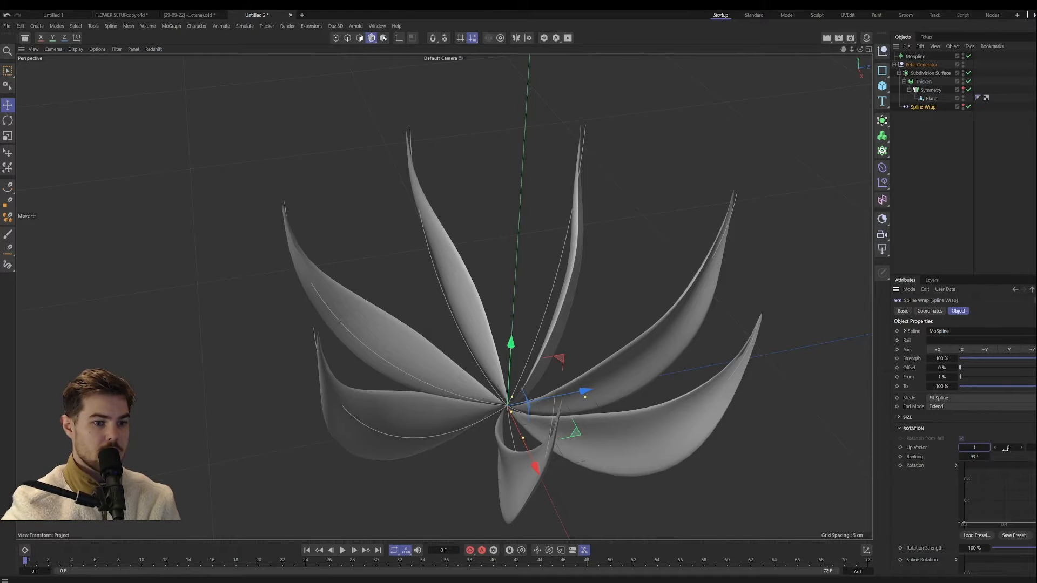
text(10)
double_click(974, 448)
text(0)
click(1031, 448)
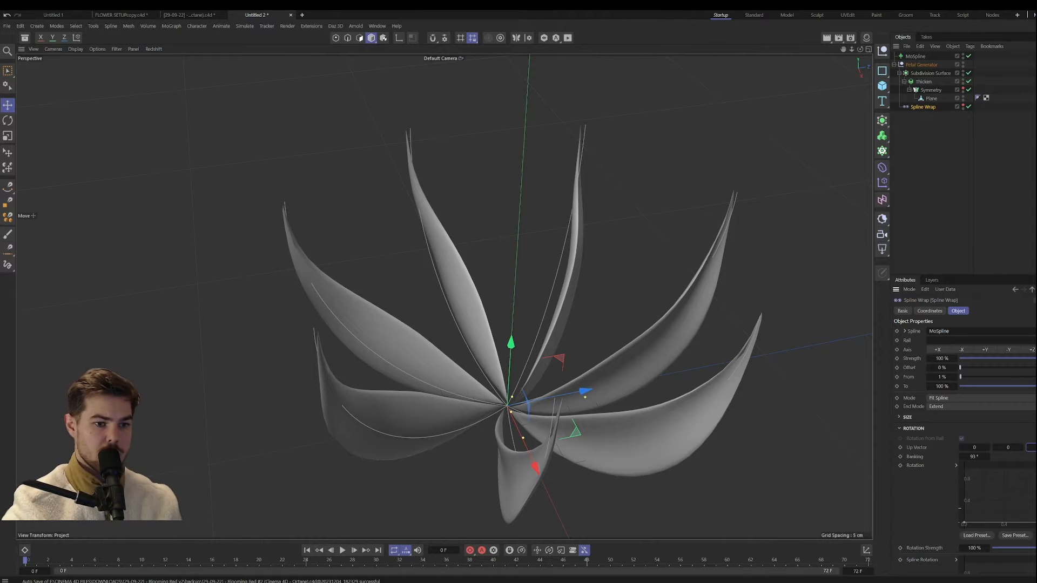
Step: Raise the Rotation curve's end point to twist the petals, and try an Up Vector X of 1 with a Banking of 25°
drag(1036, 522, 1036, 468)
double_click(1018, 447)
text(1)
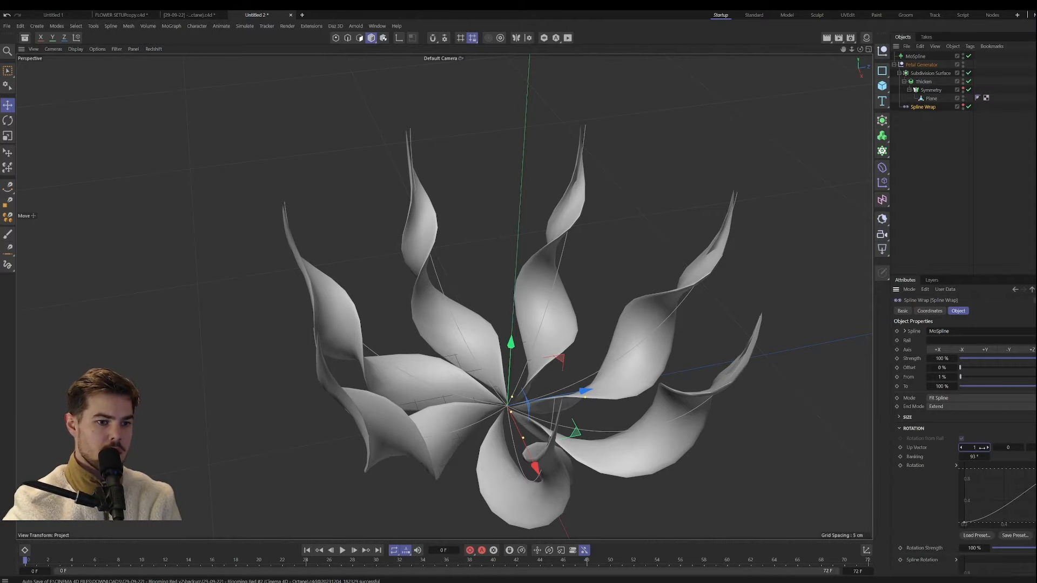
alt+drag(637, 346, 600, 370)
mouse_move(979, 459)
mouse_down()
mouse_move(942, 459)
mouse_move(970, 459)
mouse_up()
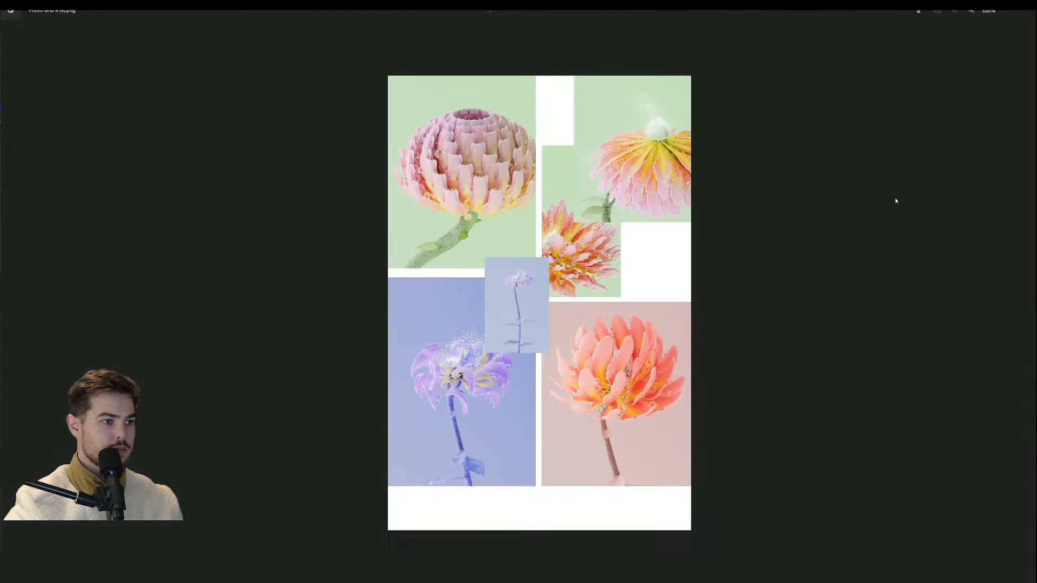
scroll(362, 368, up, 2)
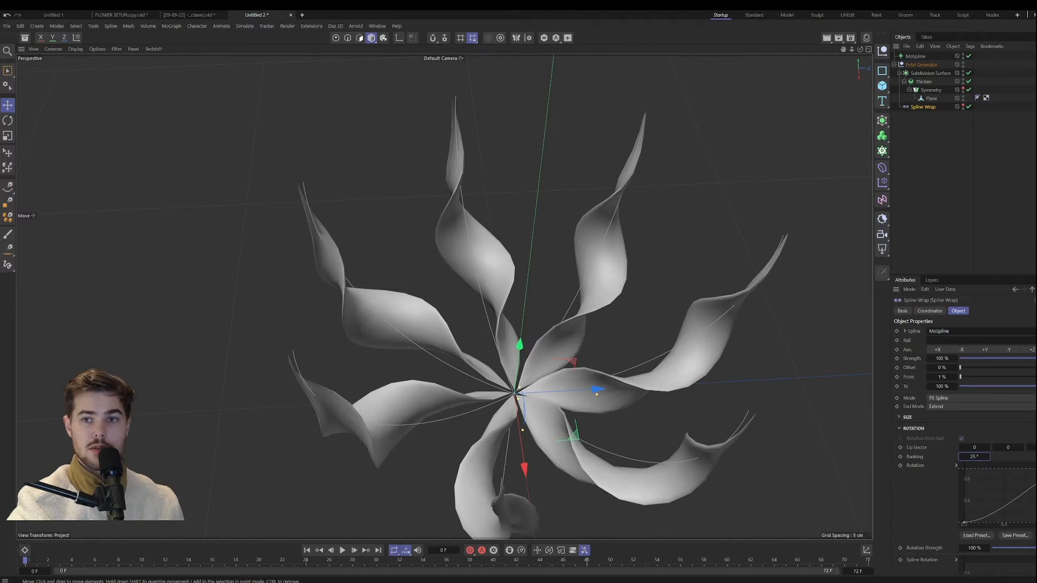
Step: Reset the Banking to 0° and lower the Rotation curve's end point back to zero
click(973, 457)
alt+drag(646, 398, 601, 381)
scroll(602, 381, down, 2)
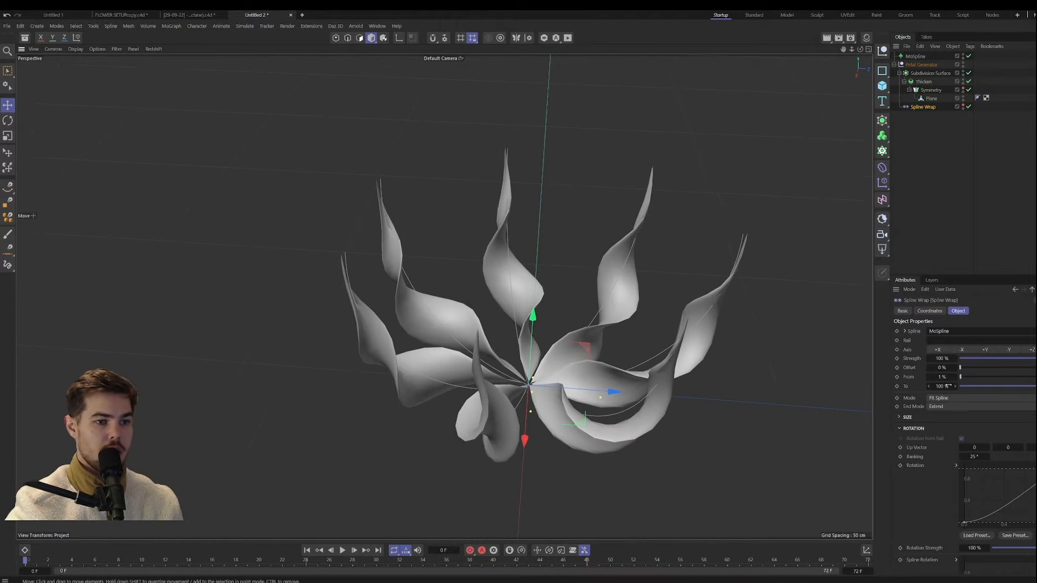
text(0)
key(Return)
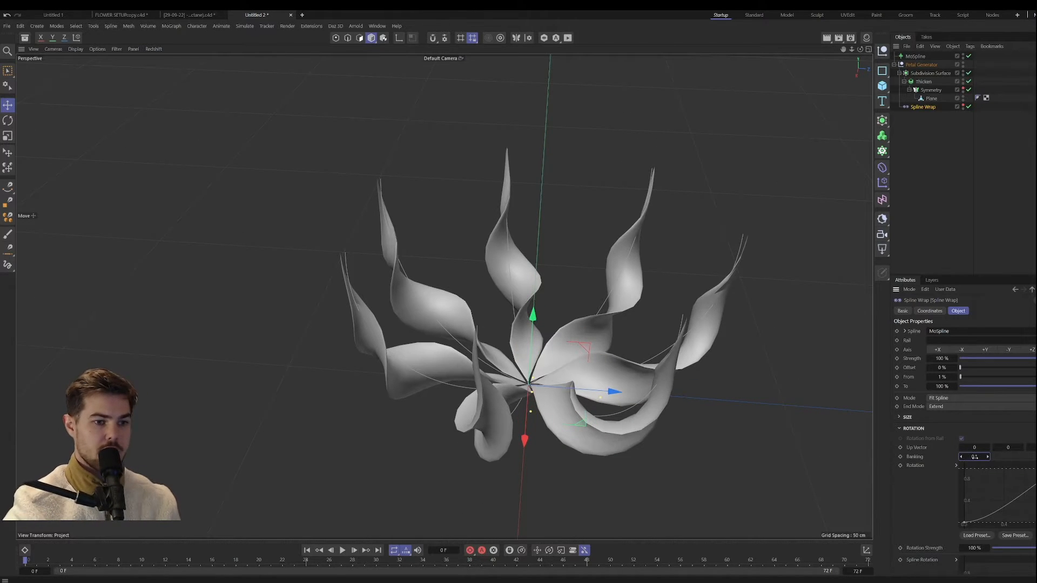
drag(1036, 469, 1036, 523)
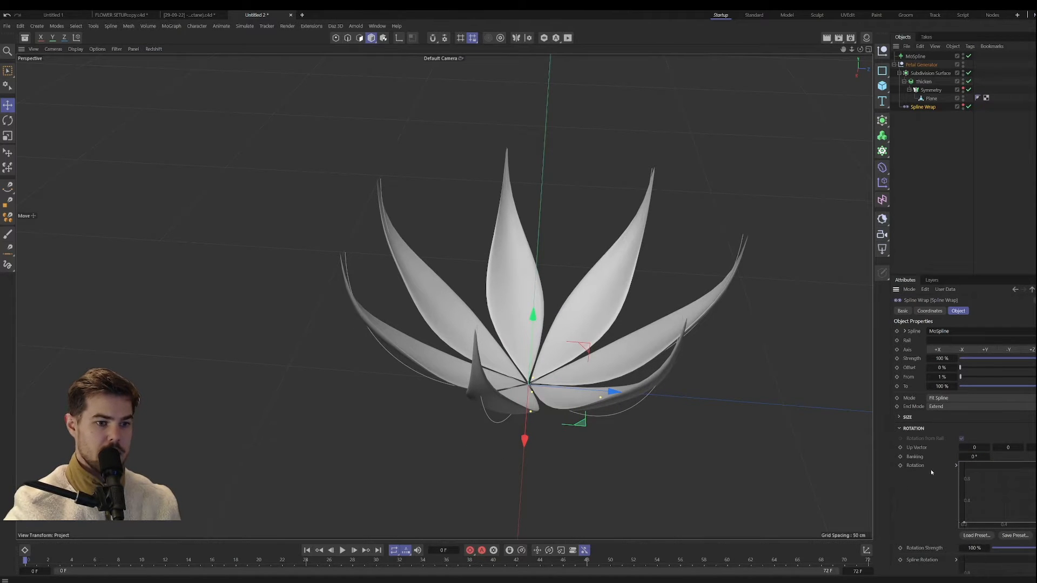
Step: Expand the Rotation curve's point settings and choose Spline interpolation for the end point
scroll(931, 469, down, 3)
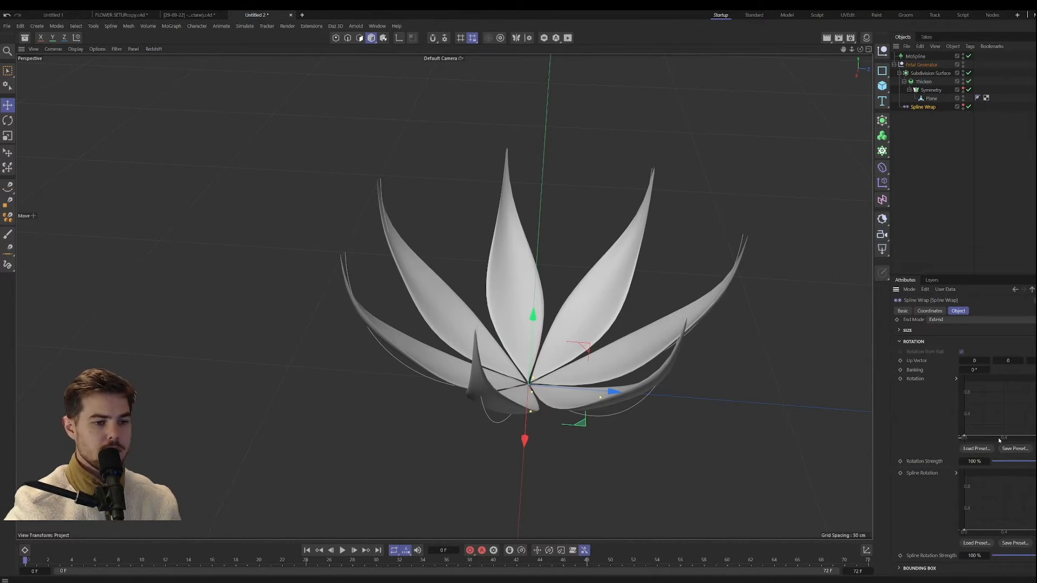
click(956, 379)
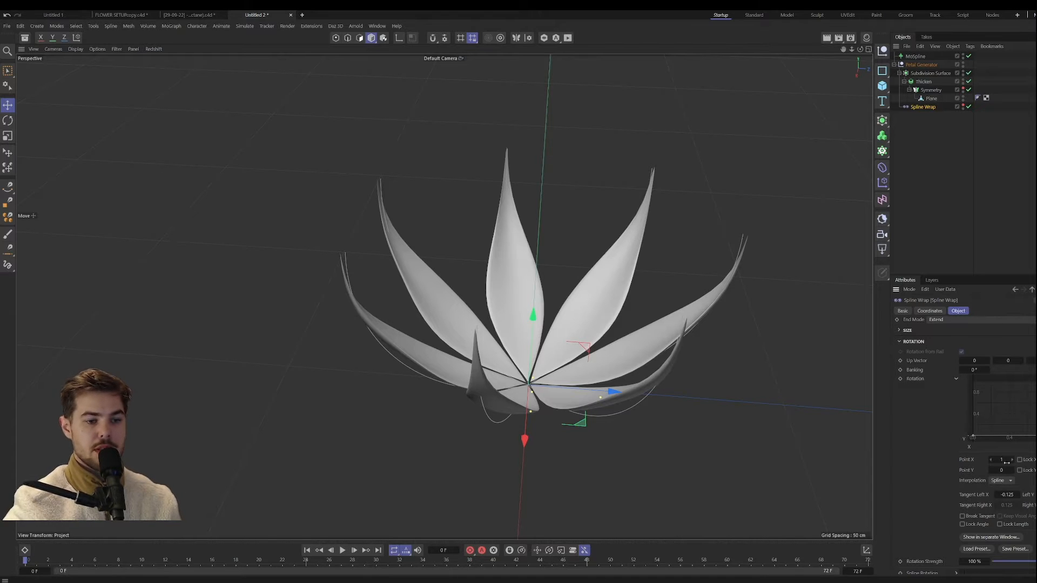
drag(1001, 471, 975, 470)
click(1003, 481)
click(1004, 484)
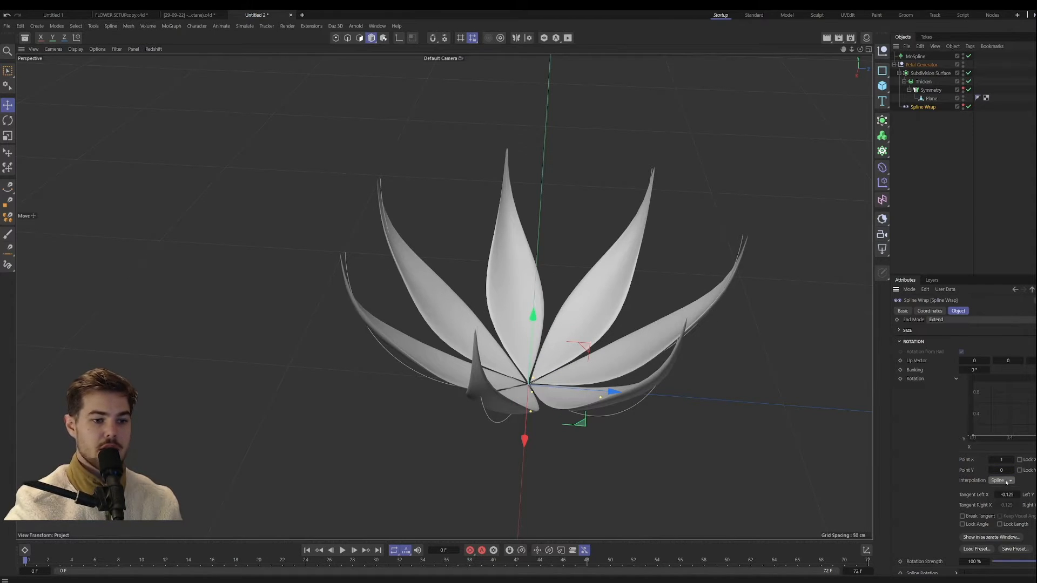
click(1003, 480)
click(998, 492)
Step: Set the Rotation curve's start point to Linear interpolation while testing a raised end point, and return the end point's Y to 0
drag(1001, 471, 1029, 470)
click(972, 435)
click(1001, 480)
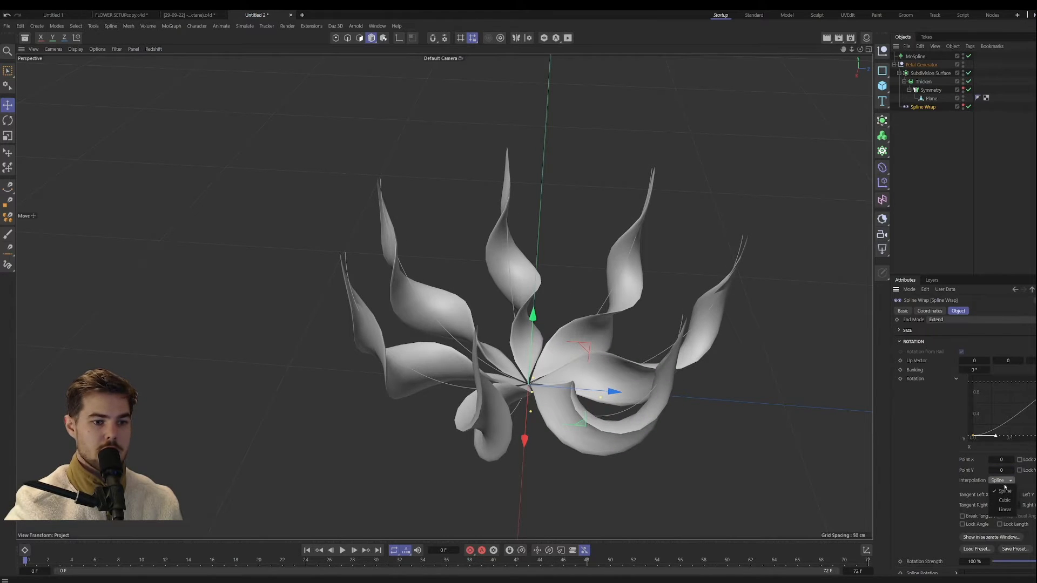
click(1004, 510)
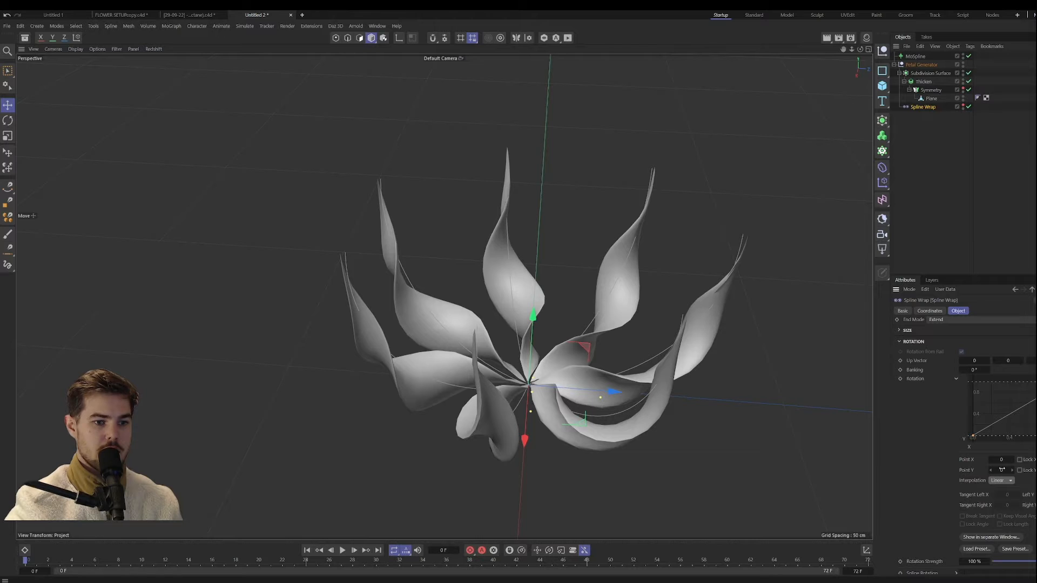
click(1036, 382)
drag(1009, 471, 966, 471)
Step: Open the Rotation curve in a separate window, close it again, and collapse the curve's point settings
click(992, 537)
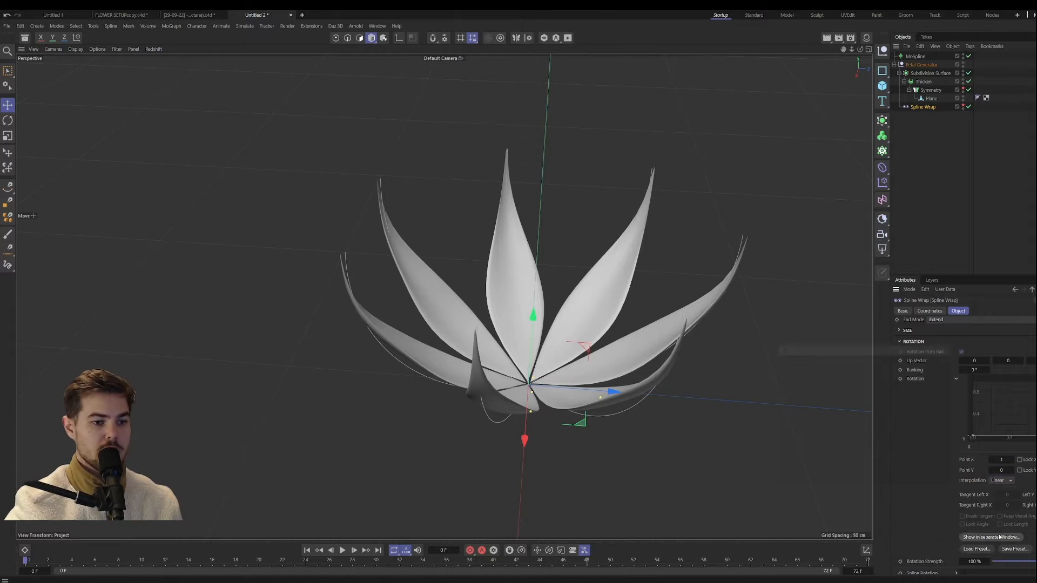
drag(823, 339, 679, 256)
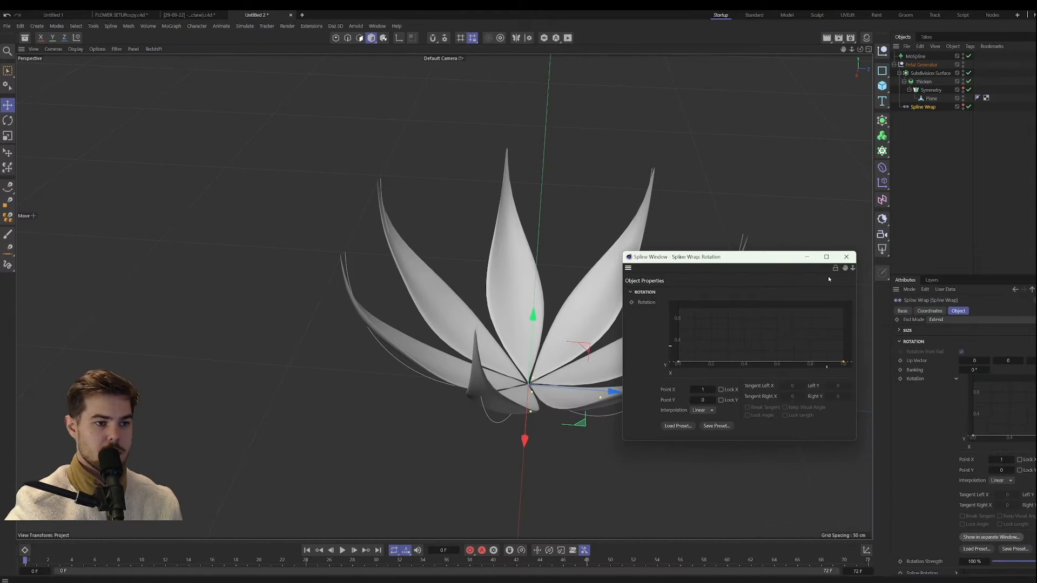
click(846, 257)
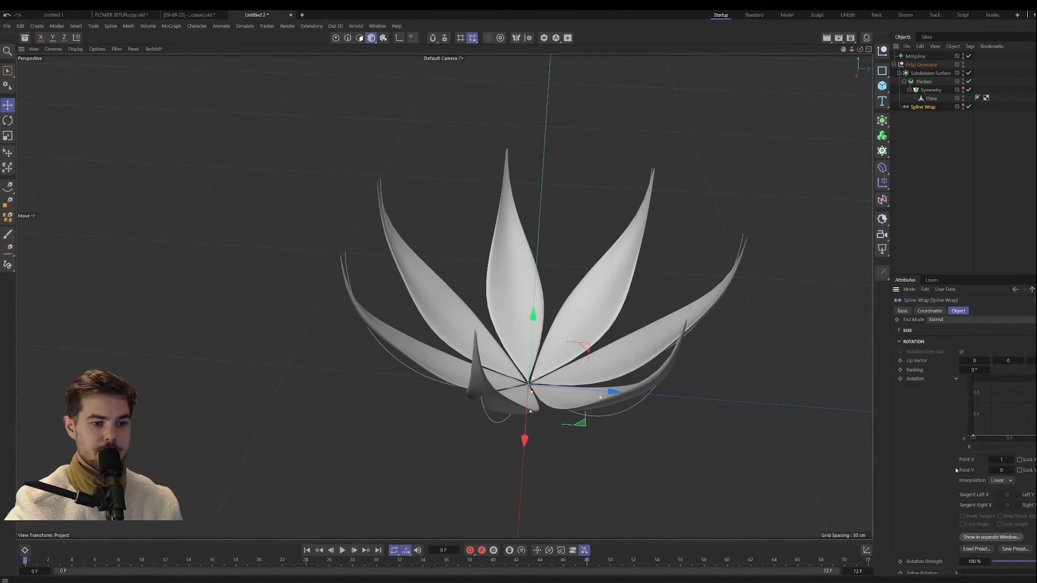
click(948, 378)
click(956, 379)
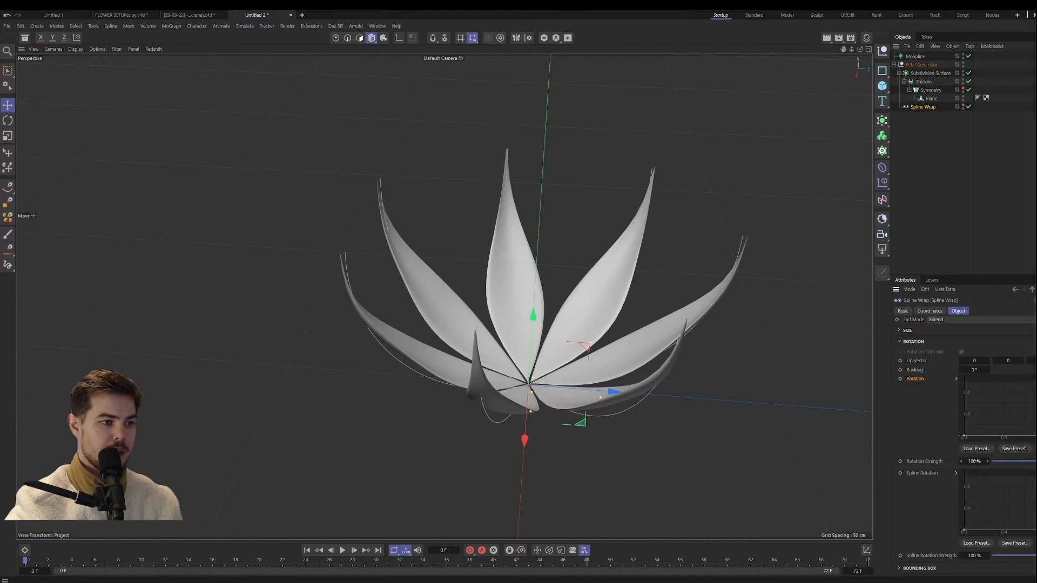
Step: Try a Spline Wrap Rotation Strength of 57 %, and reset it to 100 %
drag(974, 461, 978, 461)
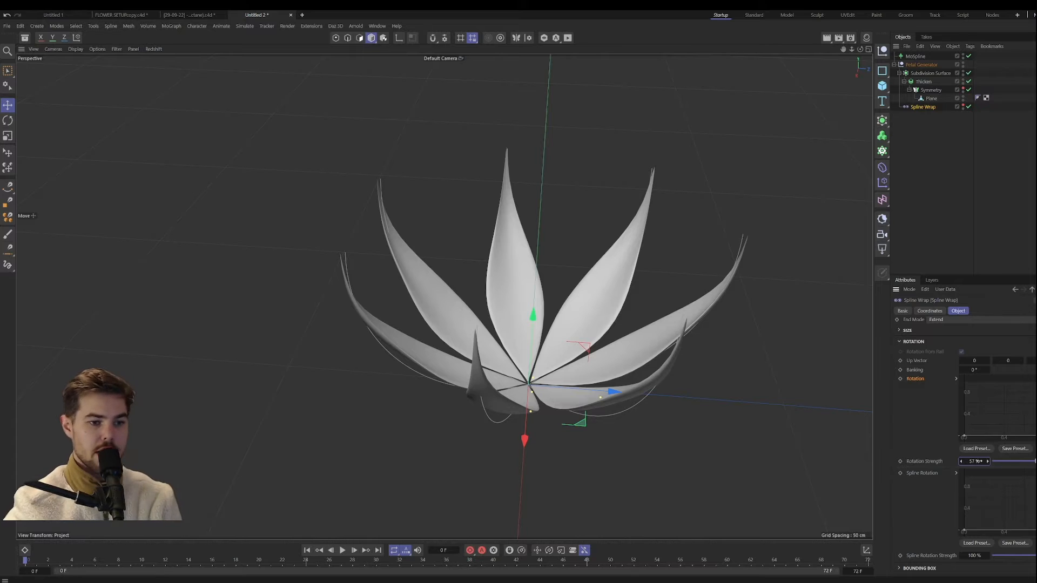
key(0)
click(923, 108)
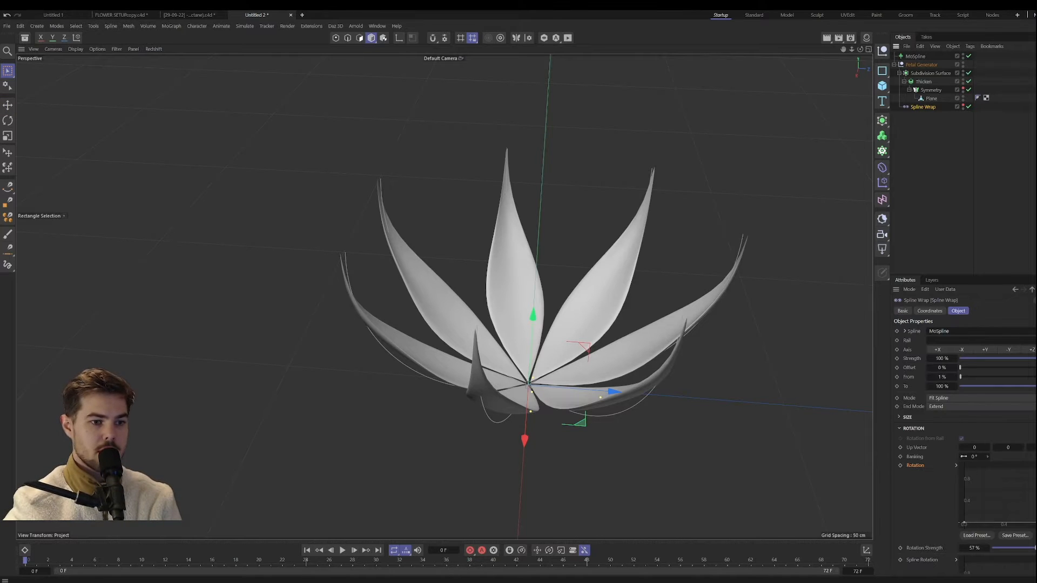
drag(1034, 548, 1036, 548)
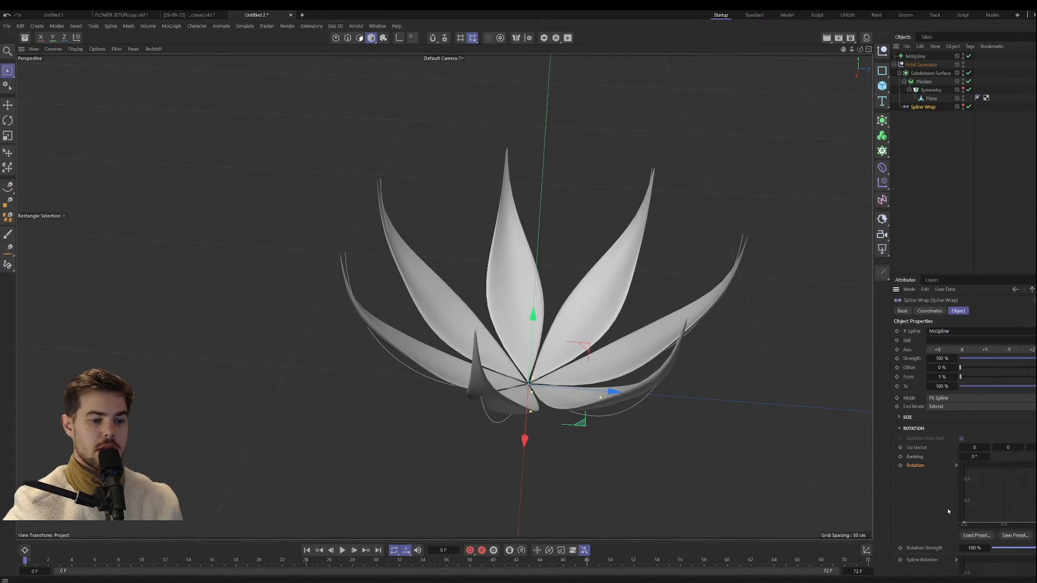
Step: Try moving the Spline Rotation curve's end point and return it to zero
scroll(947, 508, down, 3)
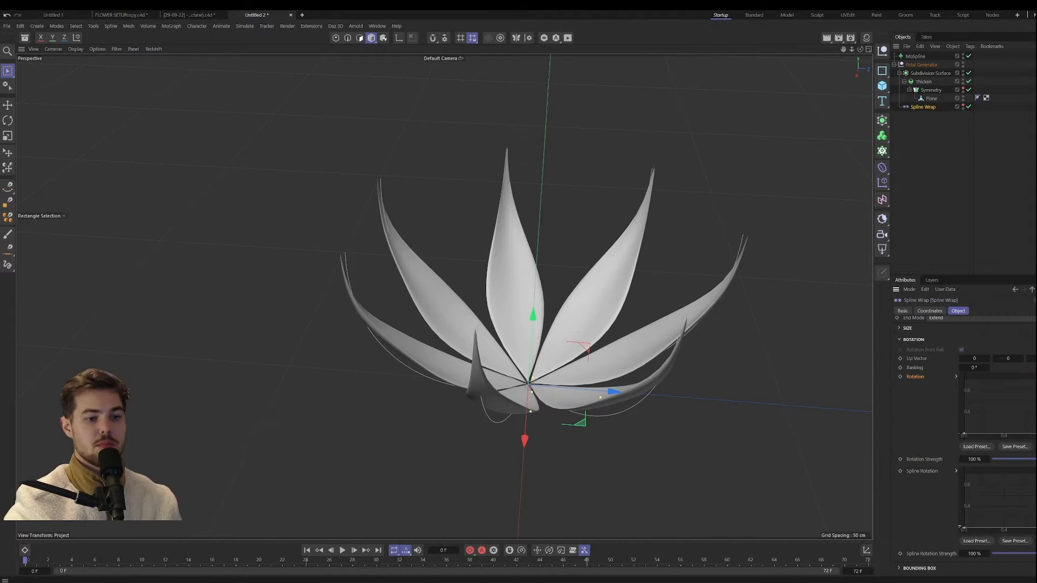
mouse_move(1036, 528)
mouse_down()
mouse_move(1036, 478)
mouse_move(1036, 527)
mouse_up()
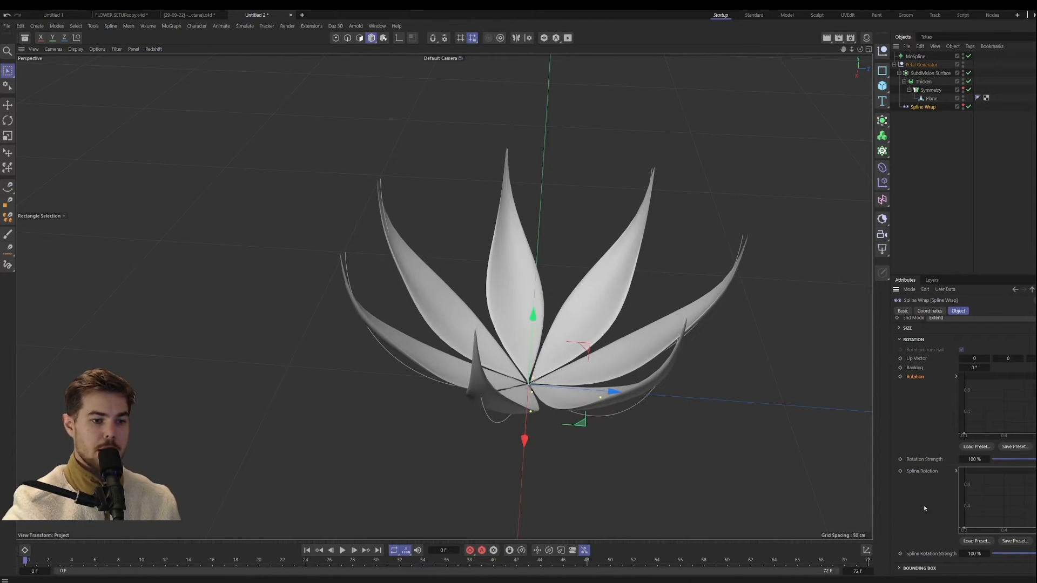
scroll(931, 458, up, 3)
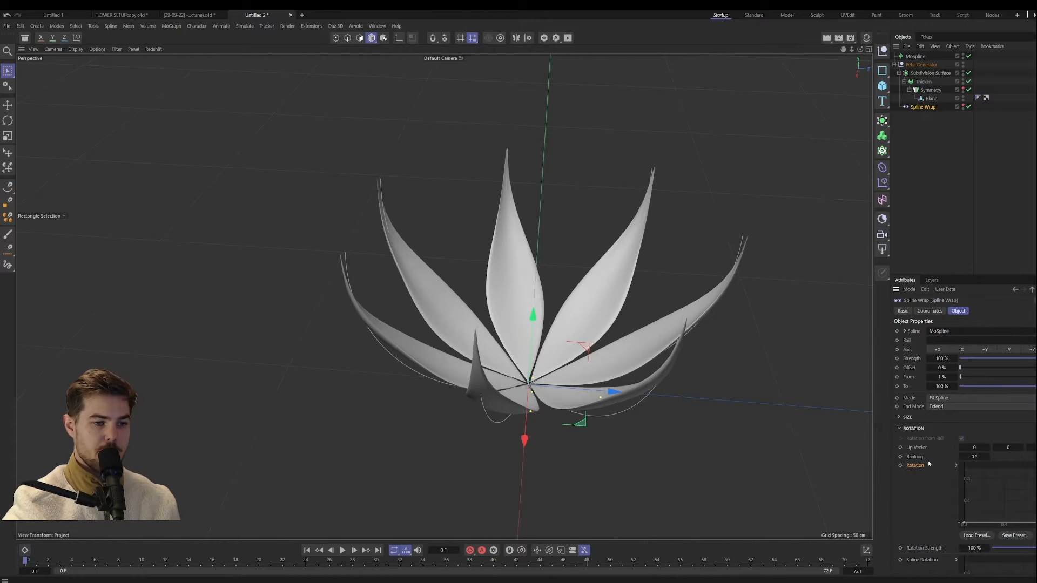
Step: Expand the Bounding Box settings, try a Center Y of 13.2974 cm and a different Size, and undo the changes
click(899, 429)
click(899, 440)
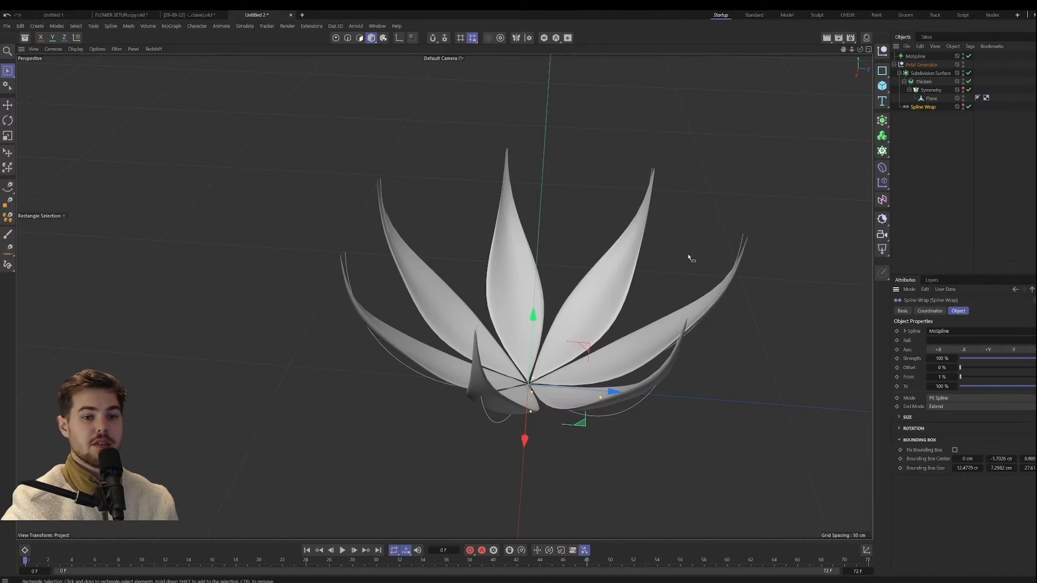
drag(1003, 459, 1006, 459)
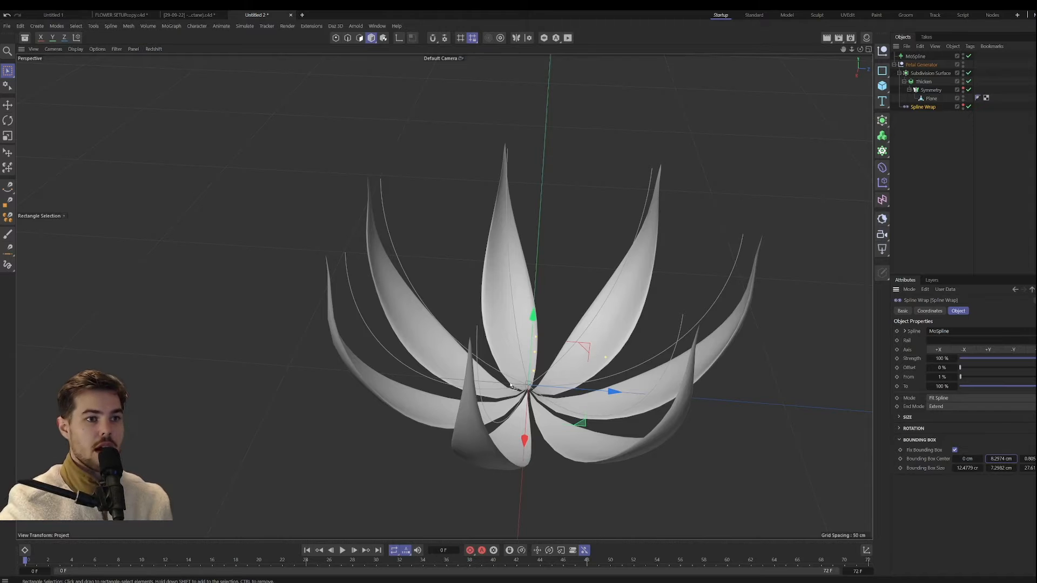
mouse_move(1005, 458)
mouse_down()
mouse_move(985, 459)
mouse_move(1033, 459)
mouse_up()
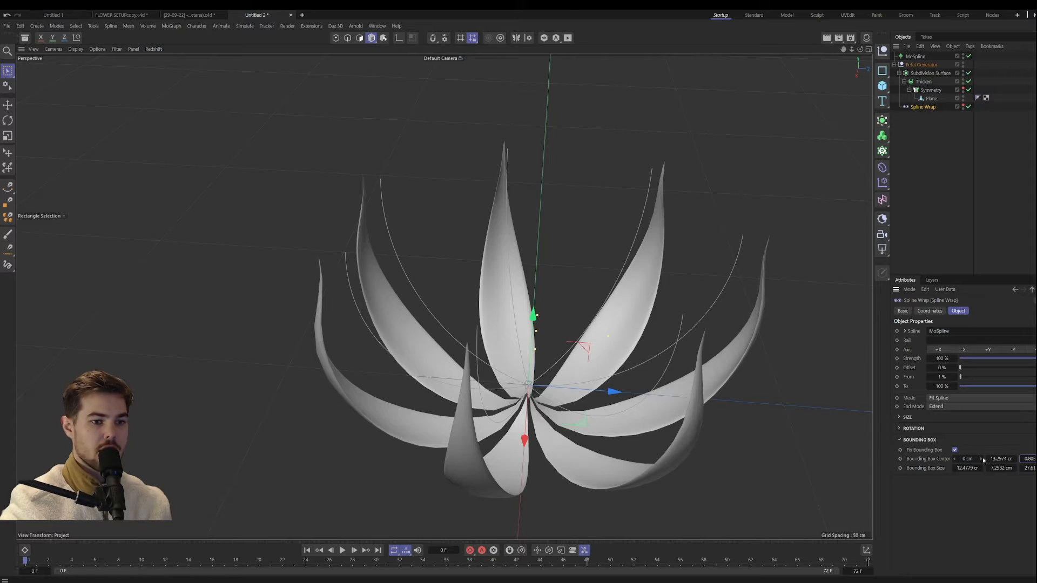
key(ctrl+z)
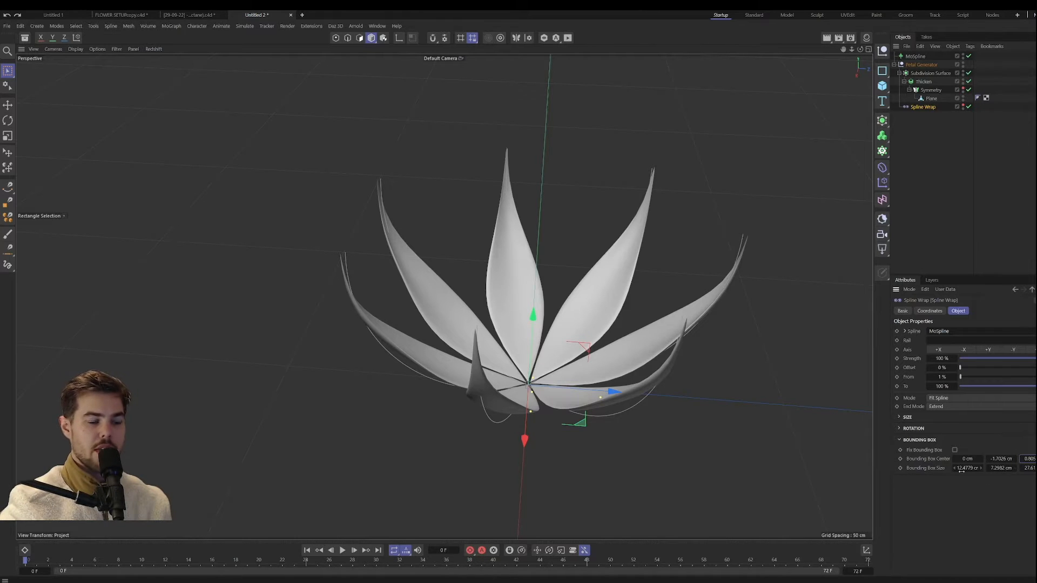
drag(964, 468, 1028, 468)
key(ctrl+z)
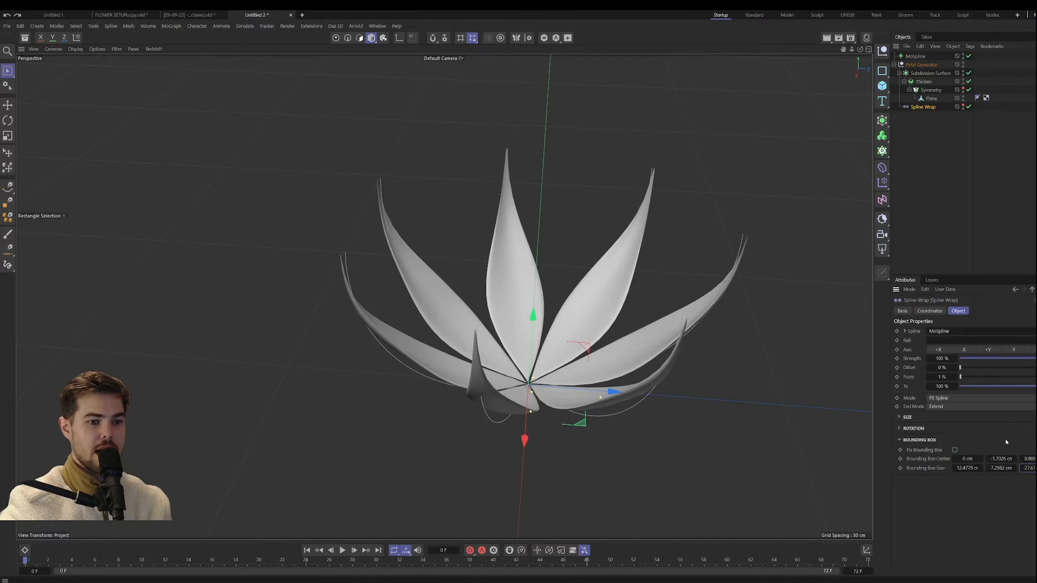
Step: Try a higher Bounding Box Center Y and a shorter Bounding Box Size on the Spline Wrap
drag(1000, 458, 1029, 468)
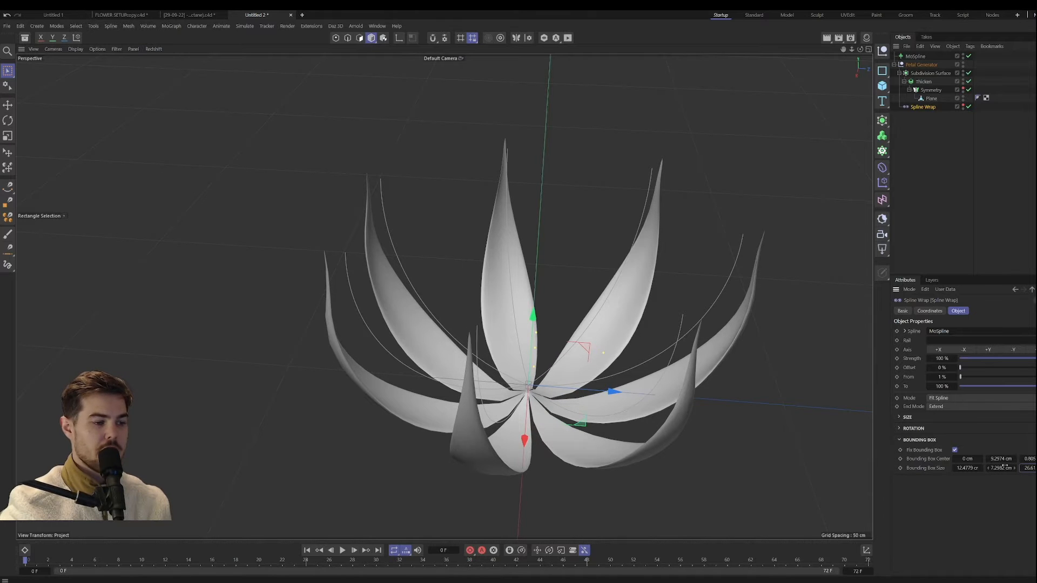
alt+drag(540, 372, 537, 343)
scroll(530, 429, up, 4)
scroll(537, 343, down, 2)
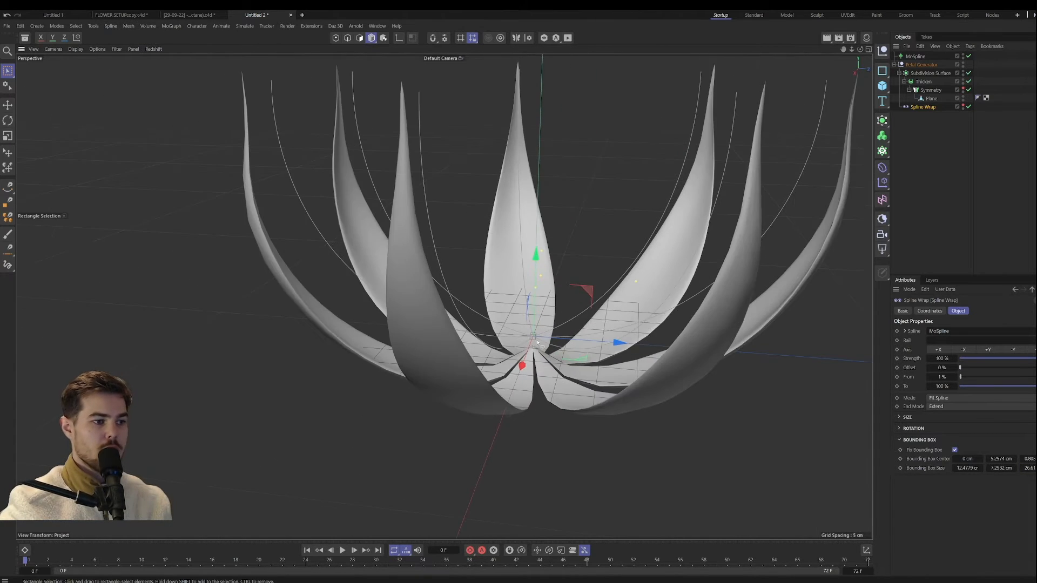
alt+middle_drag(537, 343, 556, 388)
alt+drag(556, 389, 552, 408)
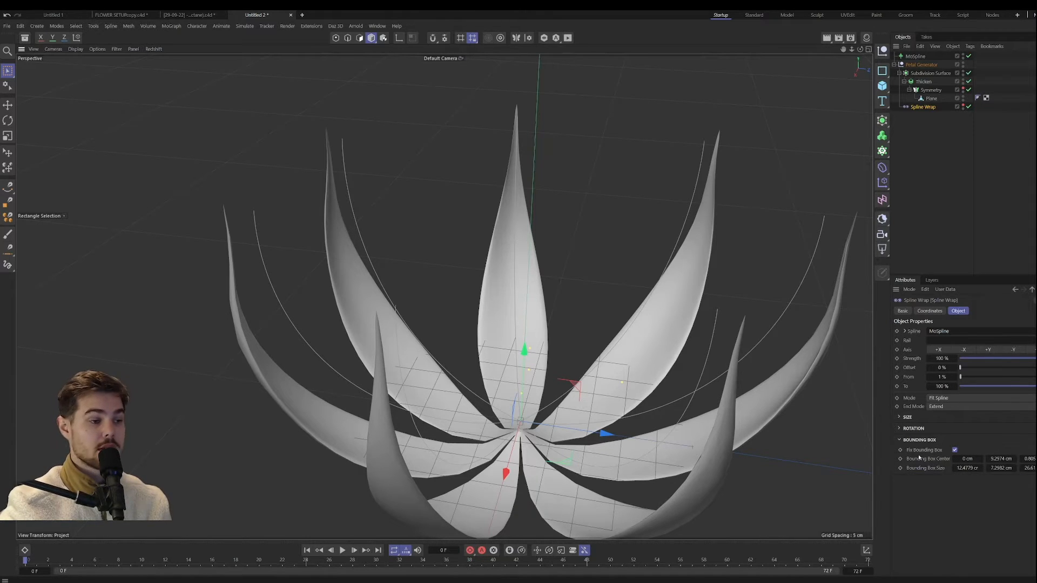
Step: Examine how the petals meet at the flower's center and sit against their splines with the changed bounding box
alt+drag(525, 425, 517, 459)
alt+middle_drag(517, 459, 511, 438)
alt+right_drag(499, 438, 536, 396)
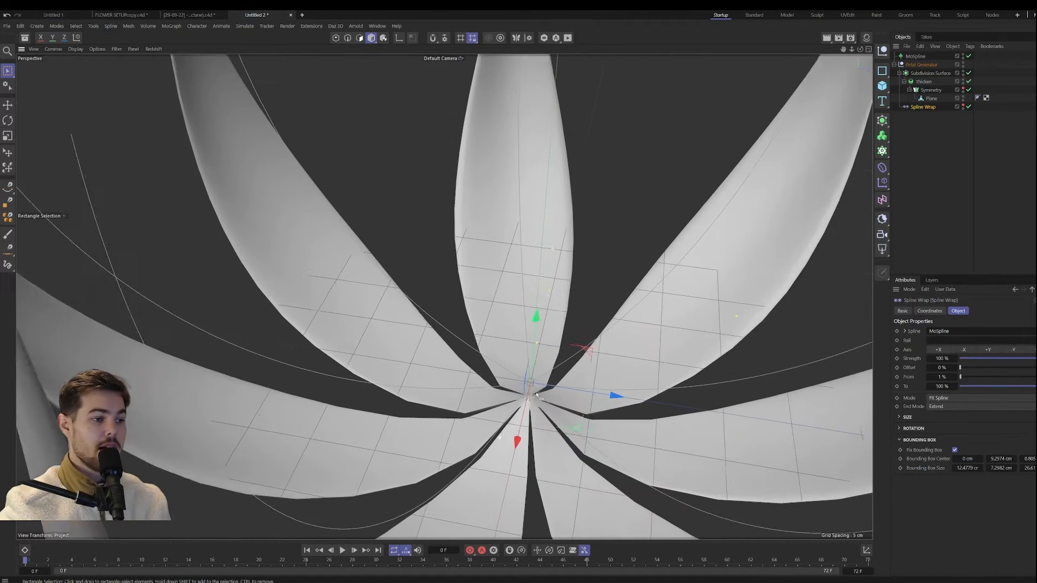
alt+drag(536, 396, 548, 370)
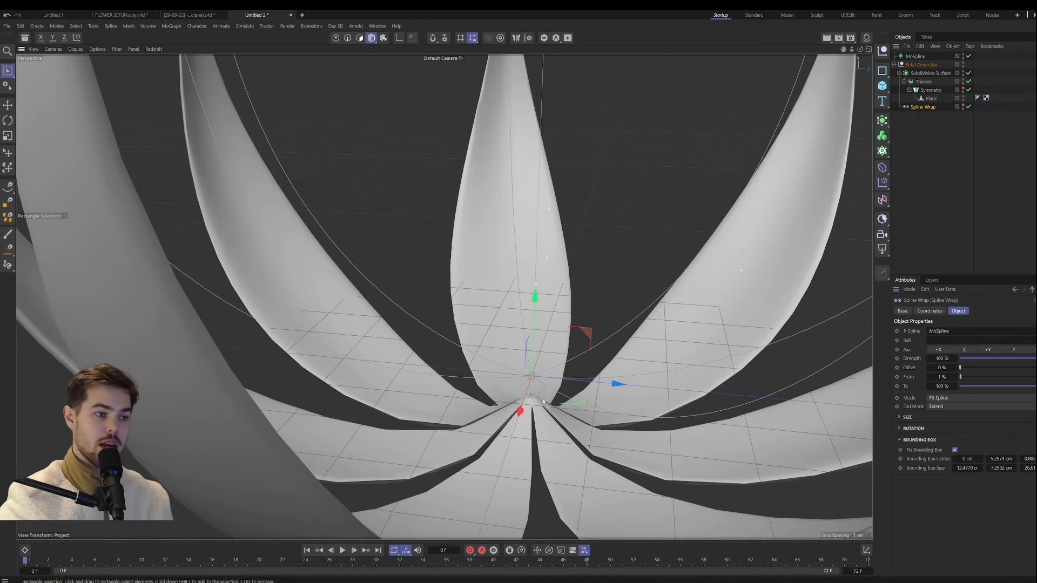
alt+right_drag(625, 455, 559, 432)
alt+drag(550, 421, 539, 471)
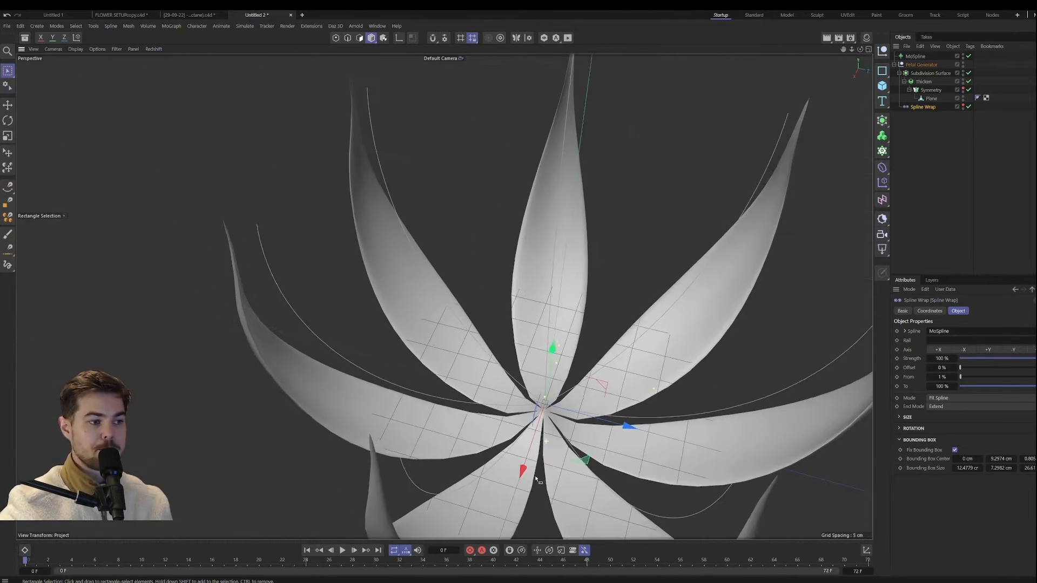
alt+middle_drag(539, 471, 532, 435)
alt+right_drag(532, 435, 513, 424)
alt+drag(516, 416, 523, 348)
alt+right_drag(548, 374, 541, 379)
alt+middle_drag(541, 379, 523, 419)
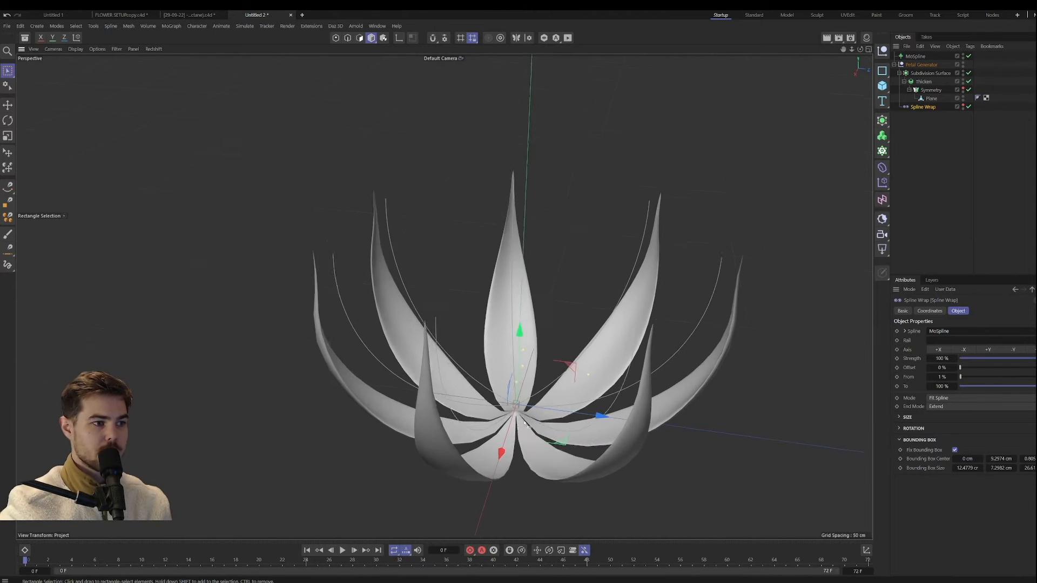
alt+drag(523, 420, 494, 416)
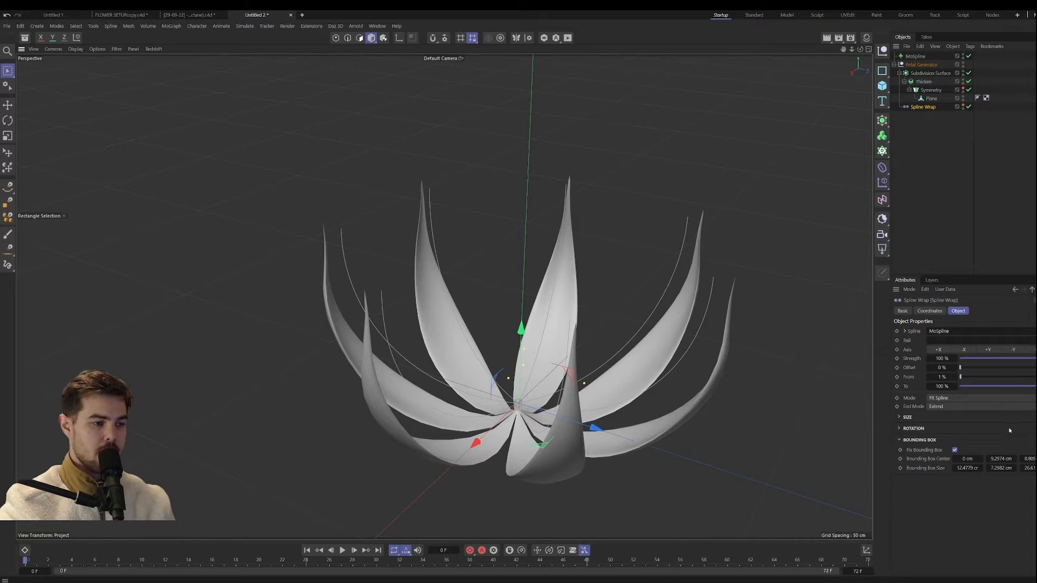
Step: Undo the Spline Wrap's bounding box changes
key(ctrl+z)
key(ctrl+z)
key(ctrl+z)
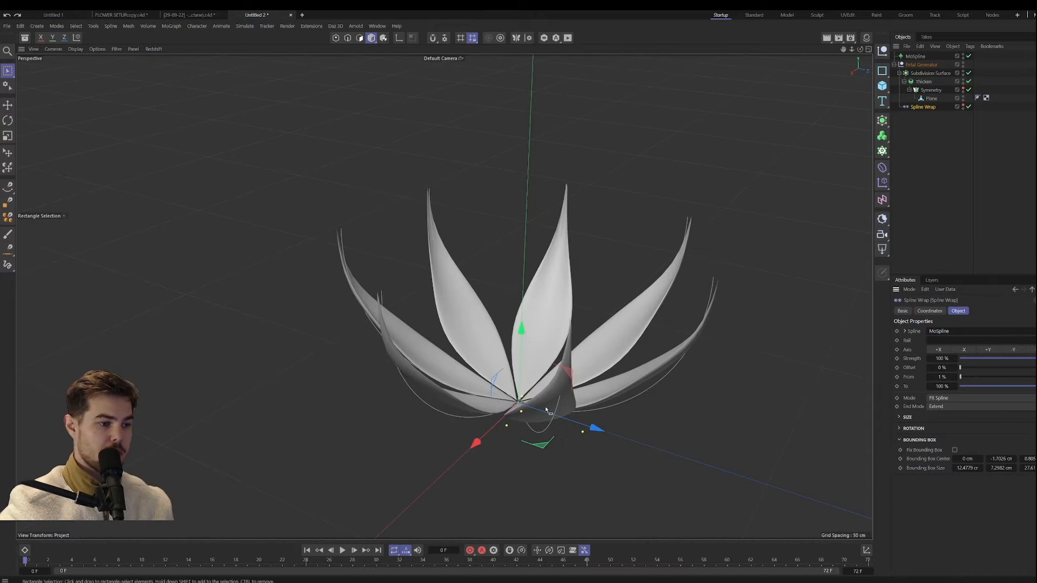
alt+drag(542, 410, 542, 436)
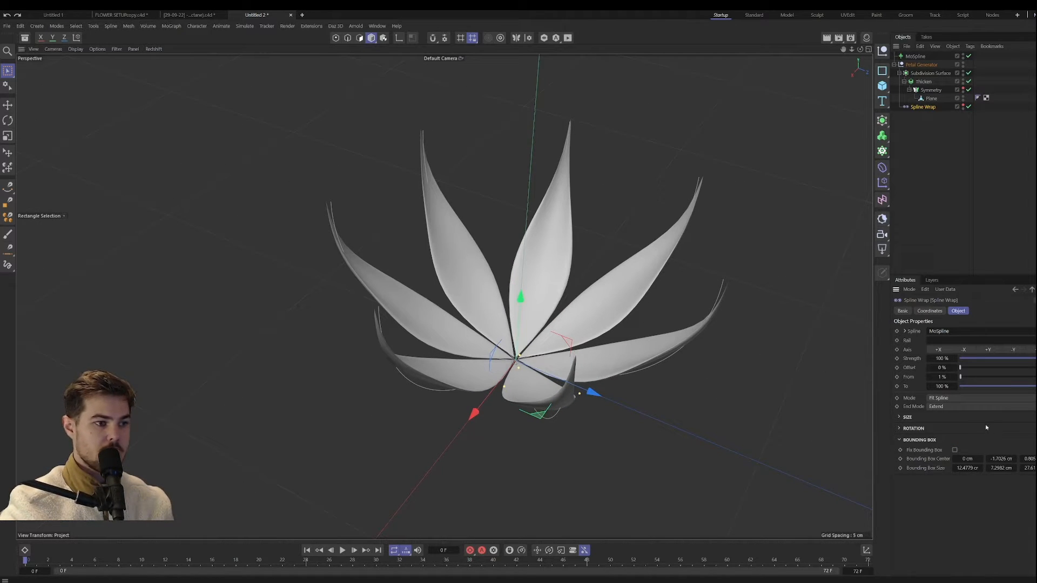
alt+drag(548, 373, 539, 286)
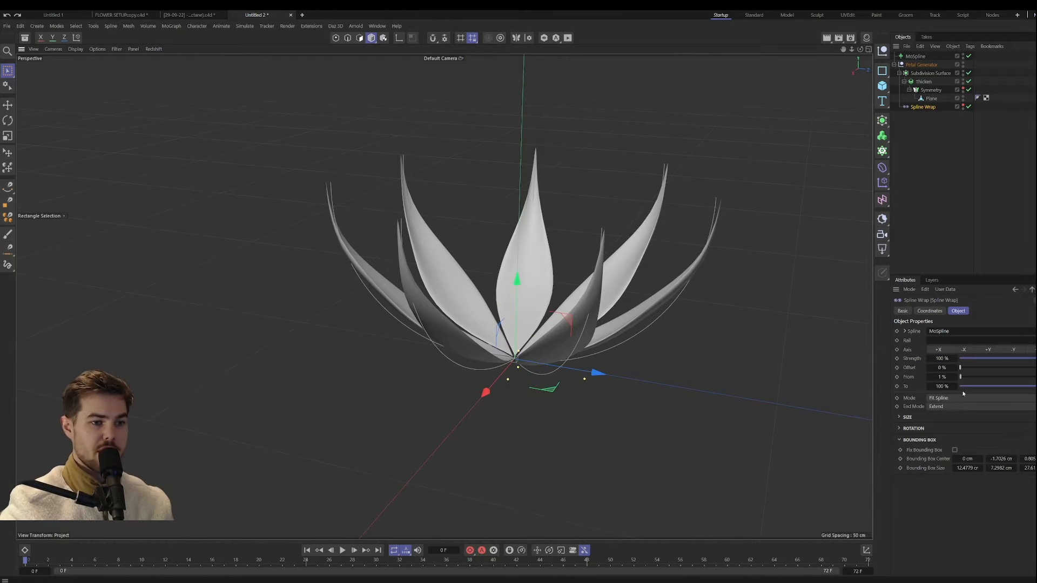
alt+middle_drag(477, 227, 445, 296)
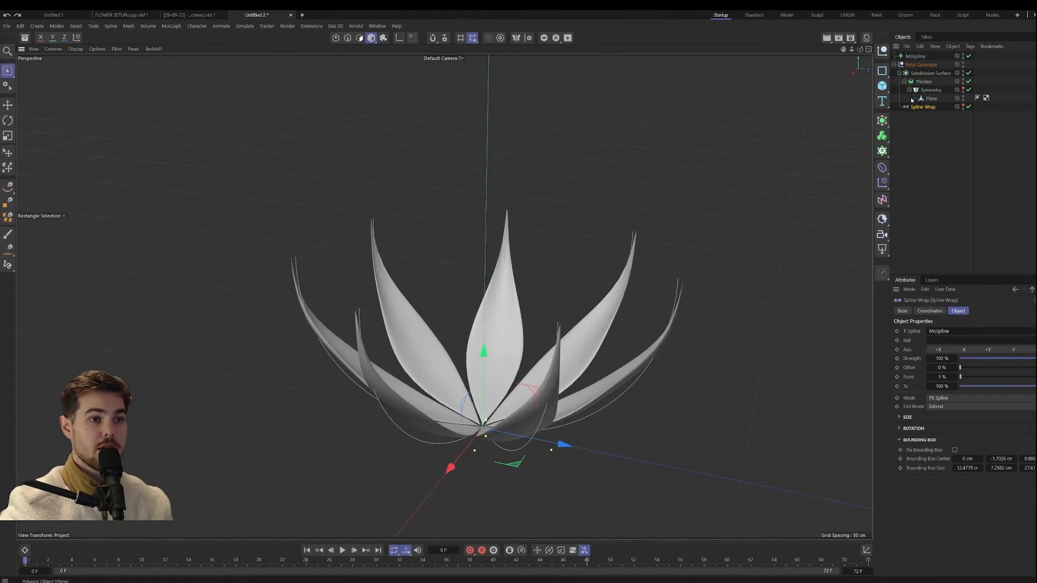
Step: Set the MoSpline's growth End to 105.7 % and its Bend to 100°
click(915, 56)
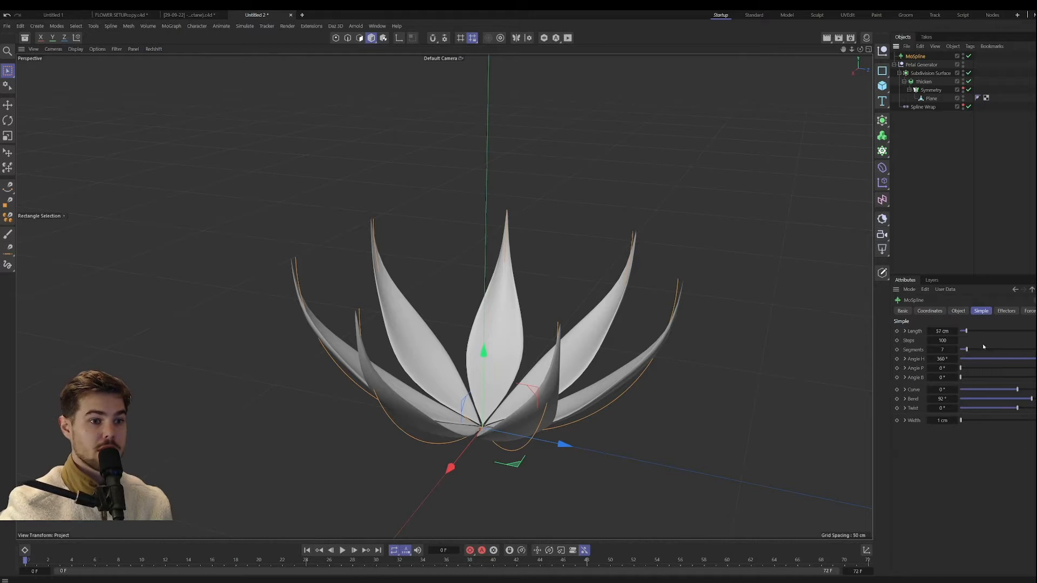
click(958, 310)
drag(944, 360, 963, 360)
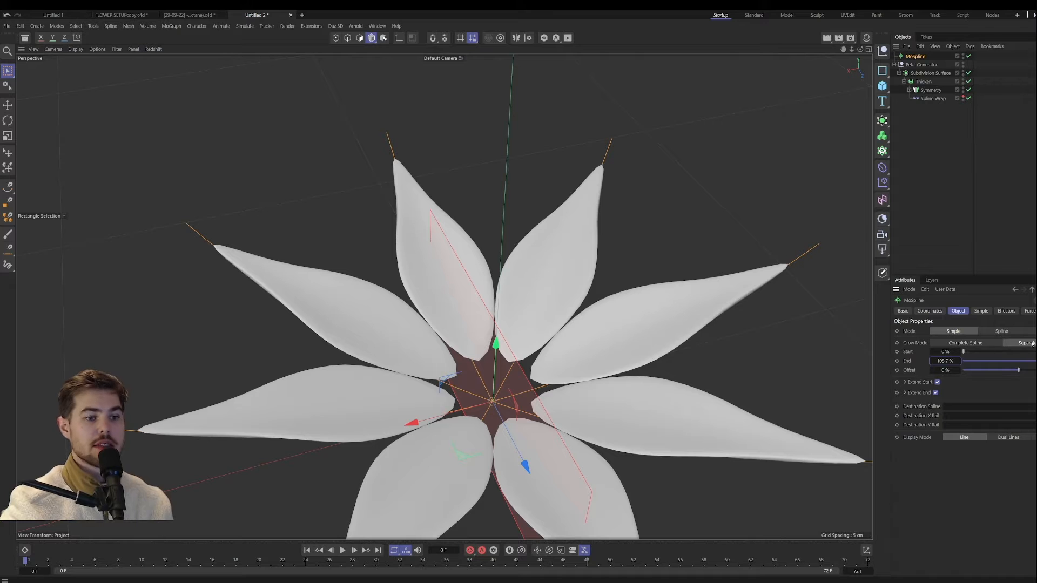
click(981, 311)
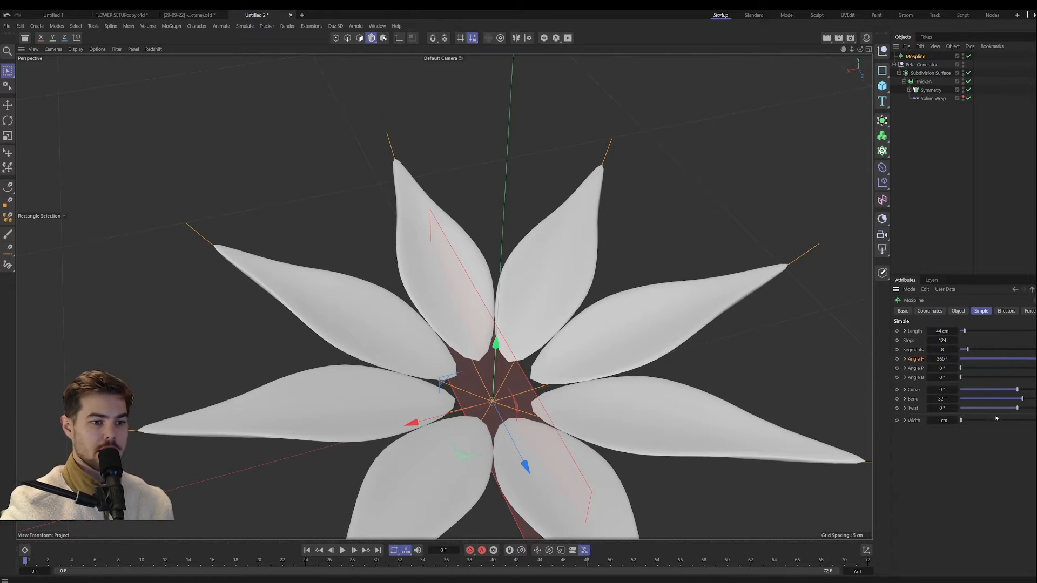
drag(1023, 403, 1032, 402)
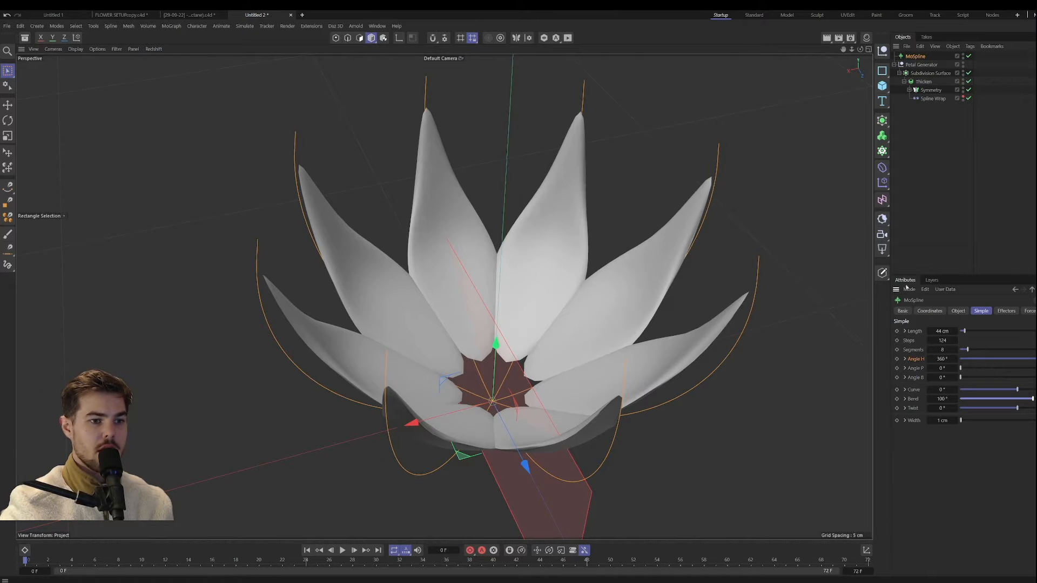
Step: Lower the start point of the Spline Wrap's Size curve to zero to narrow the petal bases
click(933, 99)
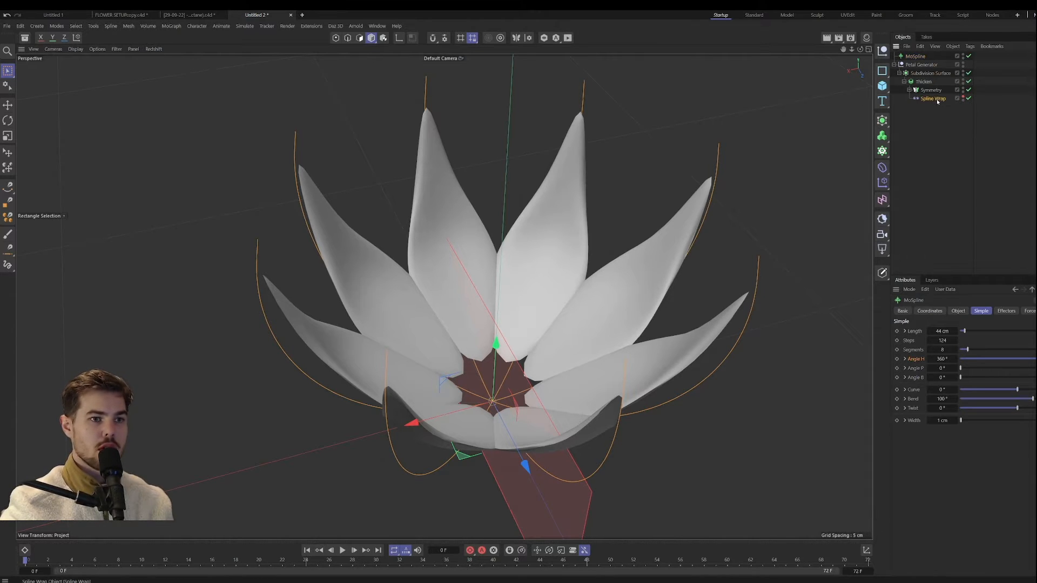
drag(959, 473, 961, 497)
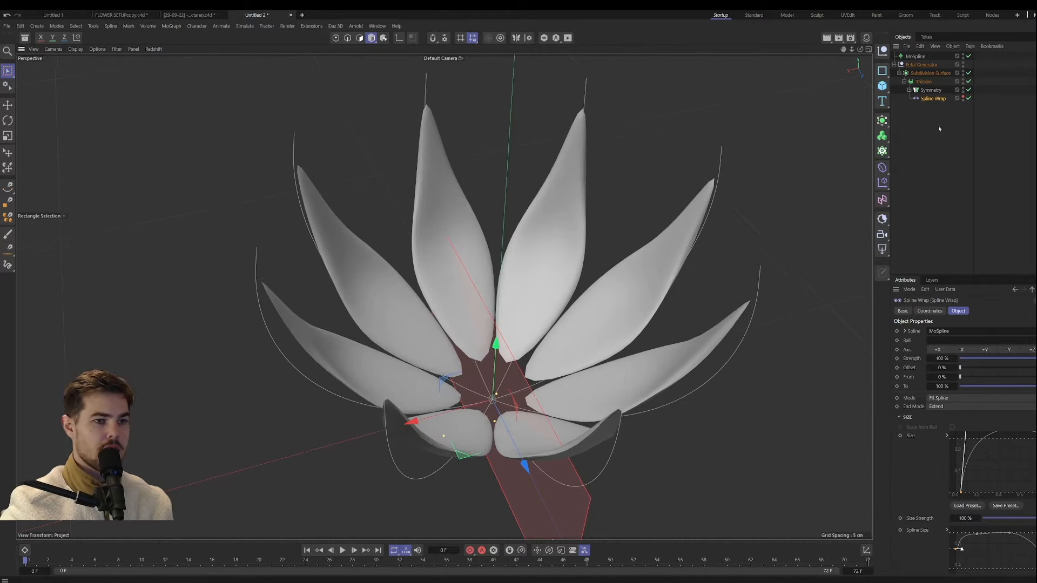
Step: Set the MoSpline's Length to 49 cm and its growth End to 168.6 %
click(915, 56)
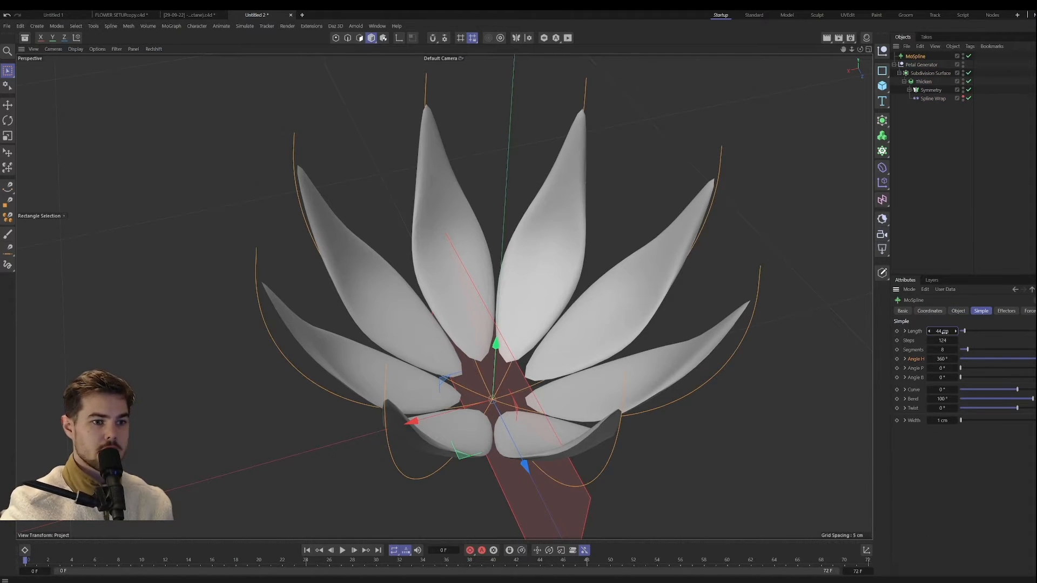
drag(943, 331, 981, 361)
click(958, 311)
scroll(475, 378, down, 5)
alt+drag(484, 400, 432, 359)
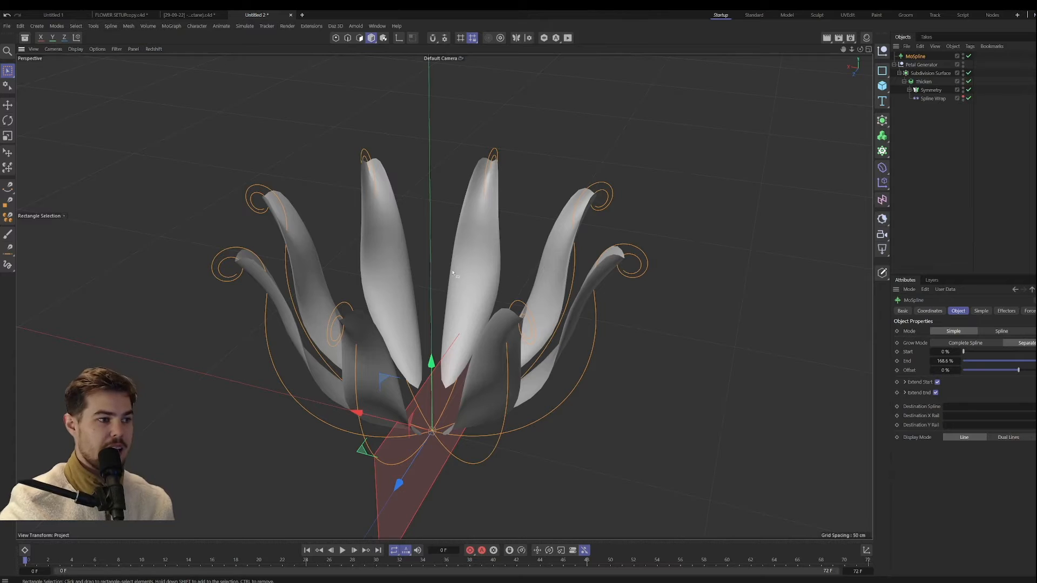
mouse_move(440, 303)
alt+mouse_down()
mouse_move(474, 307)
mouse_move(476, 326)
alt+mouse_up()
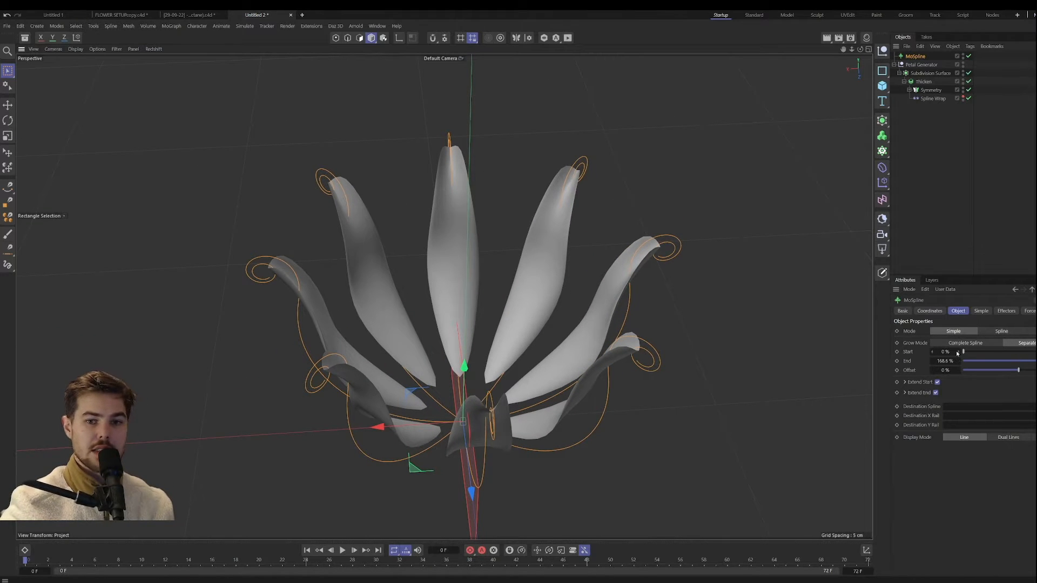
Step: Set the MoSpline's Length to 39 cm and its Bend to 76°
click(981, 312)
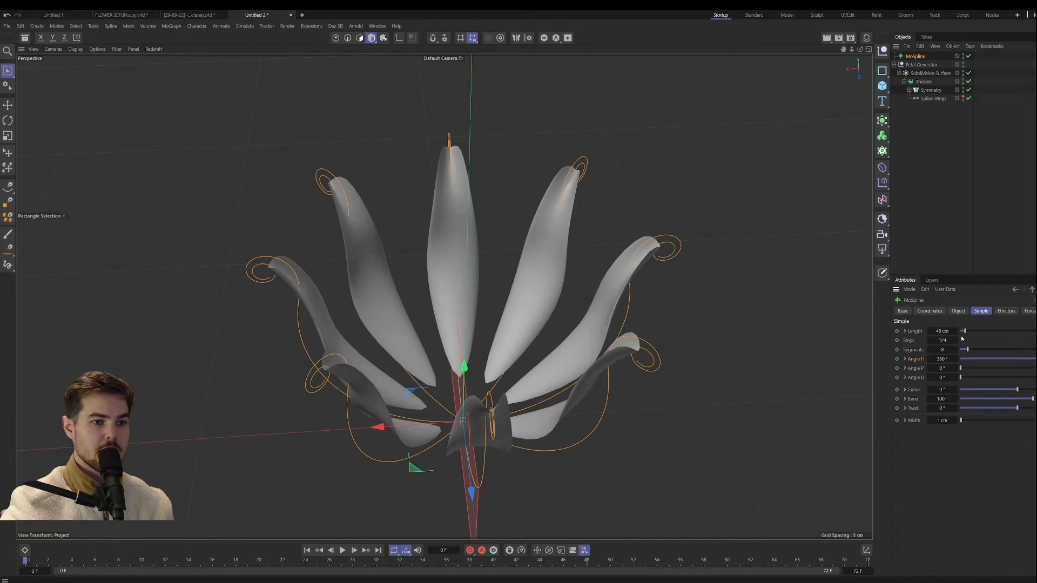
drag(955, 331, 945, 330)
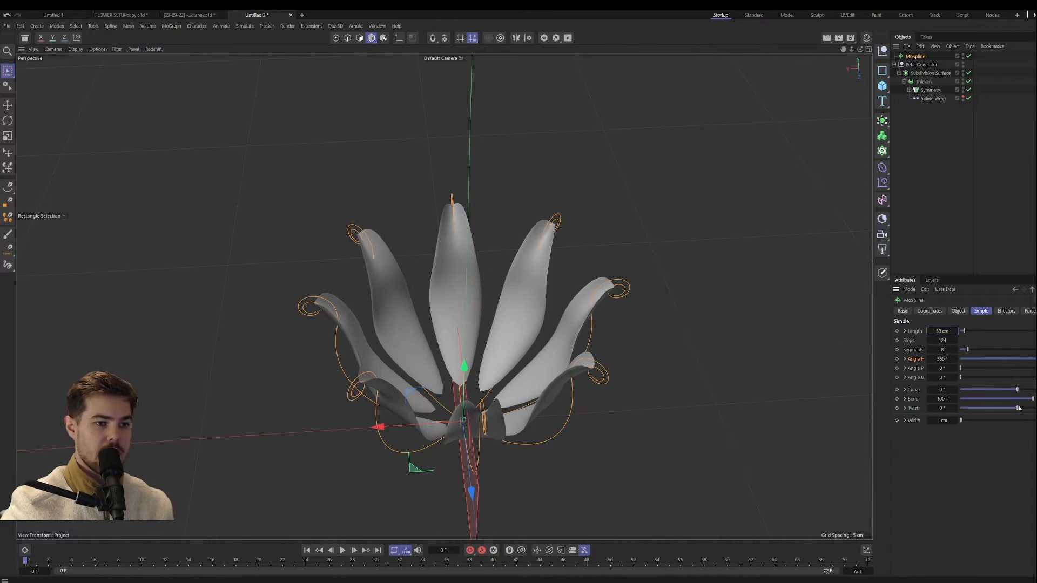
drag(1032, 399, 1029, 399)
alt+drag(470, 363, 456, 392)
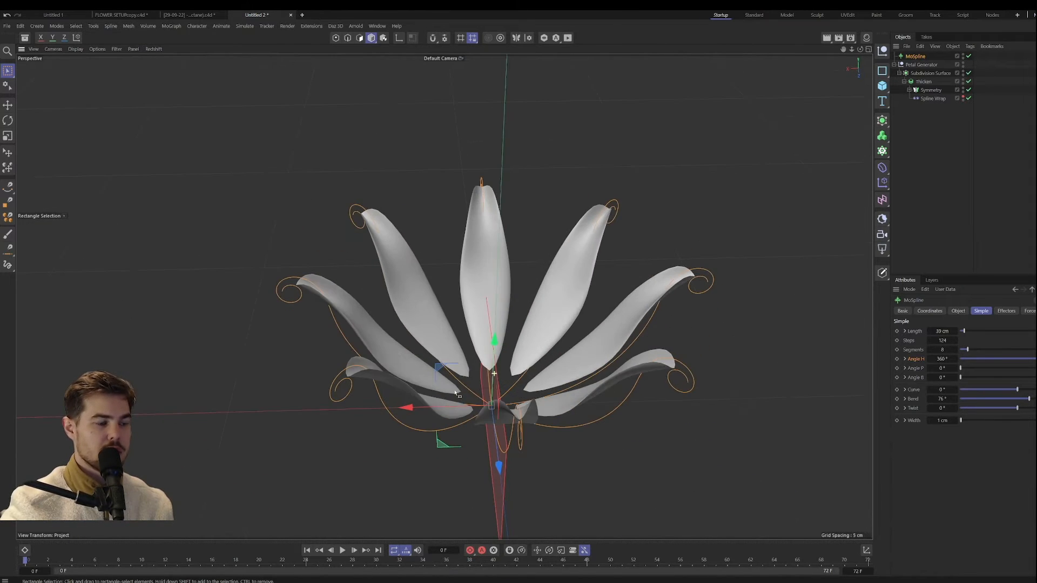
click(958, 310)
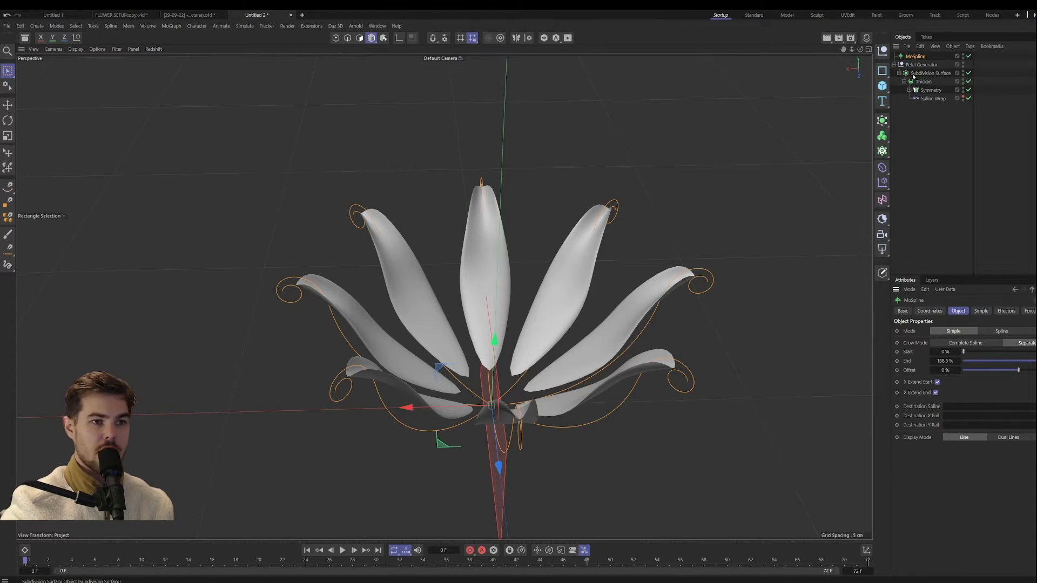
Step: Try a From value of -11 % on the Spline Wrap to pull the petals towards the flower's center
click(933, 99)
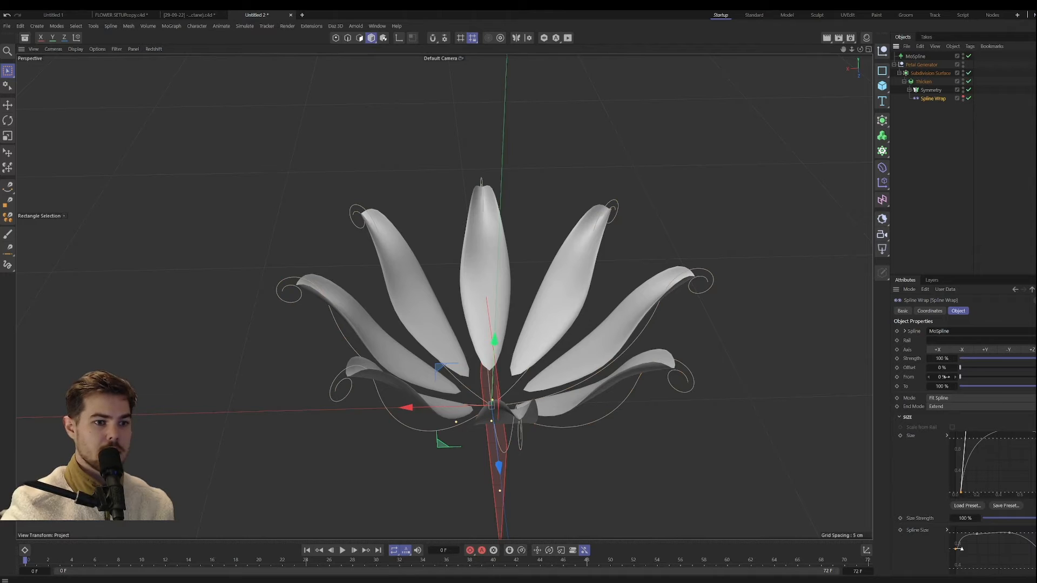
drag(946, 377, 924, 377)
alt+drag(642, 406, 493, 342)
scroll(477, 390, up, 5)
scroll(540, 400, down, 4)
alt+drag(569, 442, 591, 414)
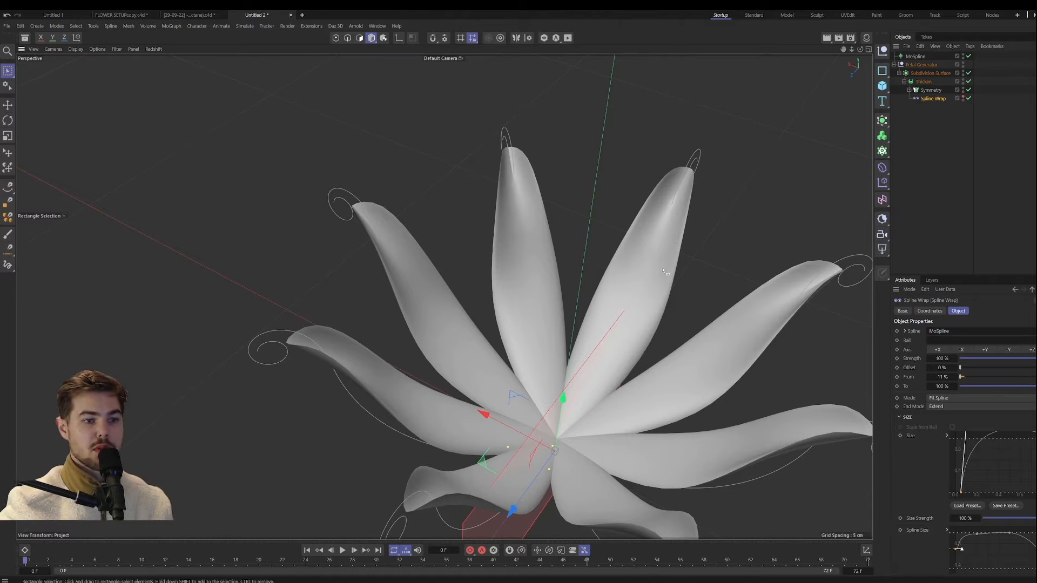
Step: Check the petal bases from below and set the Spline Wrap's From value to -8 %
alt+drag(663, 270, 577, 290)
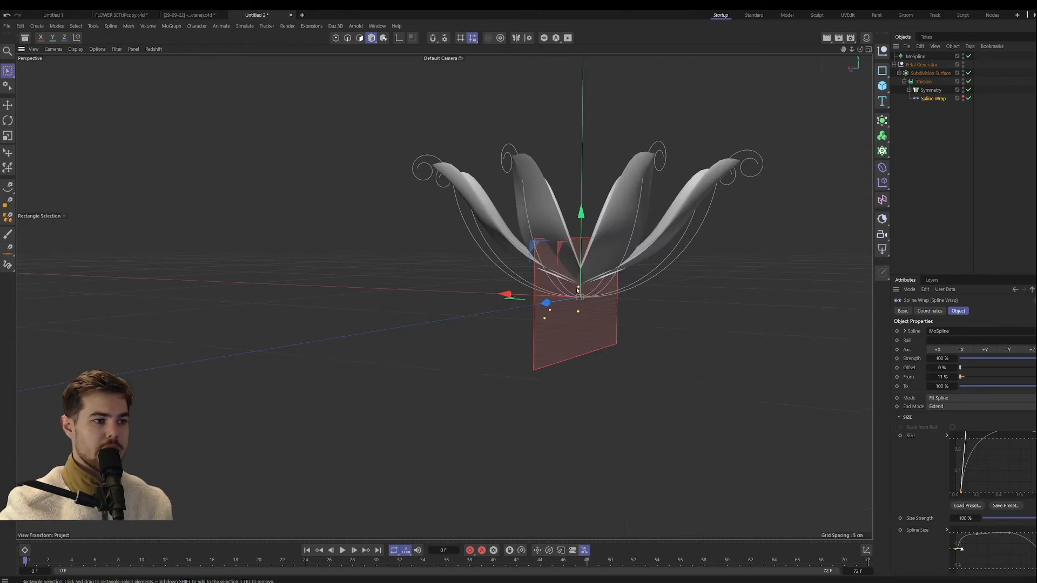
alt+middle_drag(577, 290, 579, 332)
alt+drag(579, 332, 630, 367)
scroll(579, 329, up, 8)
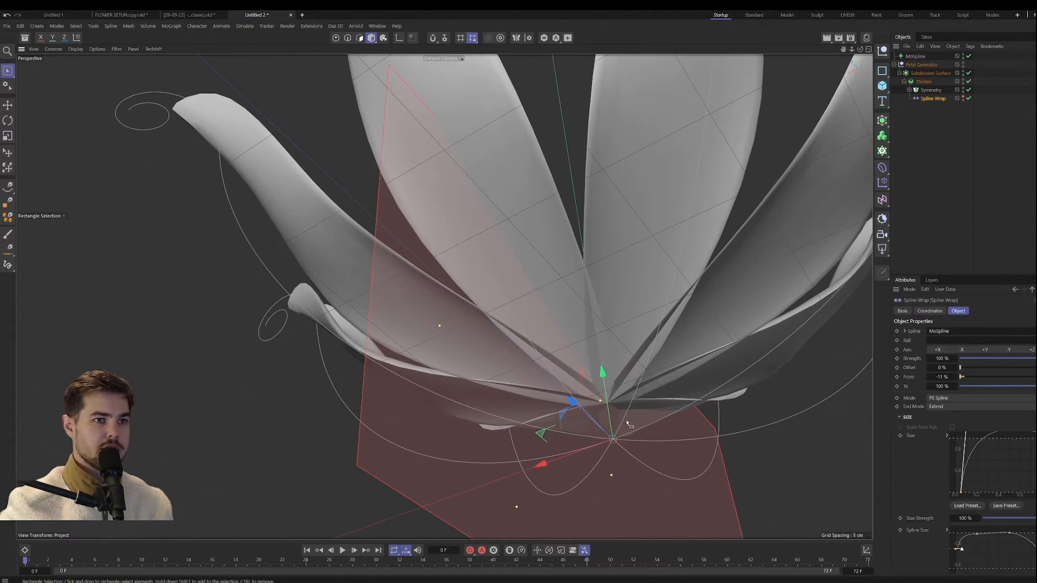
alt+drag(626, 424, 610, 375)
drag(949, 377, 953, 377)
alt+drag(486, 303, 605, 254)
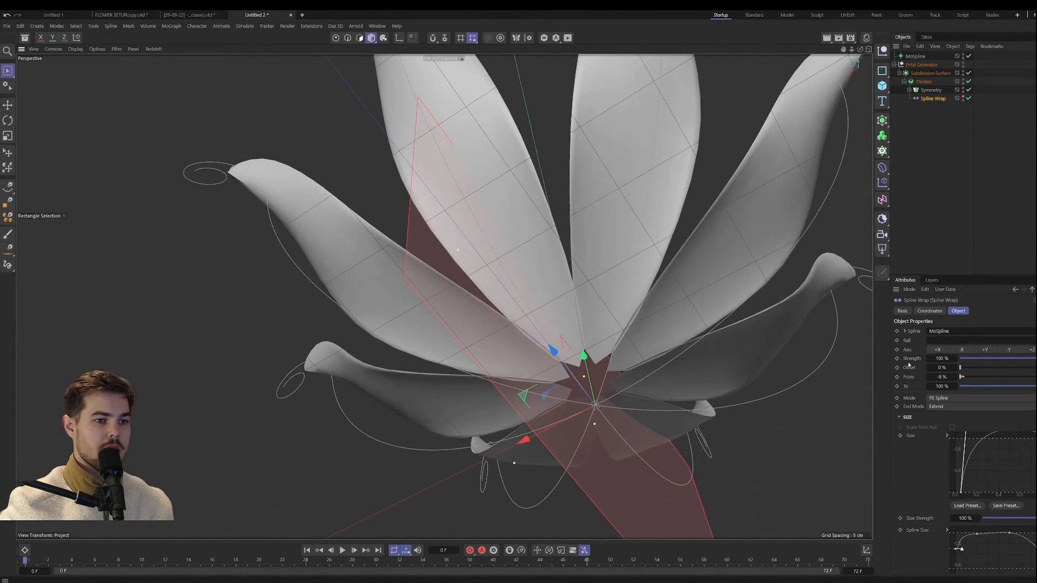
Step: Shift the start point of the Spline Wrap's Size curve further along the spline and inspect the tapered petal bases
drag(962, 495, 968, 493)
alt+drag(616, 387, 592, 392)
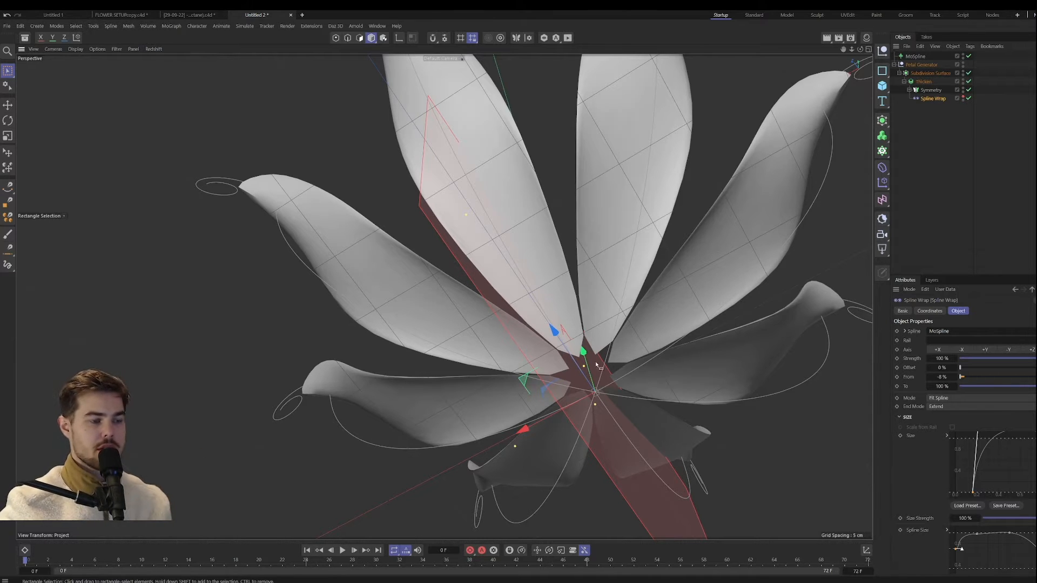
alt+drag(601, 354, 584, 298)
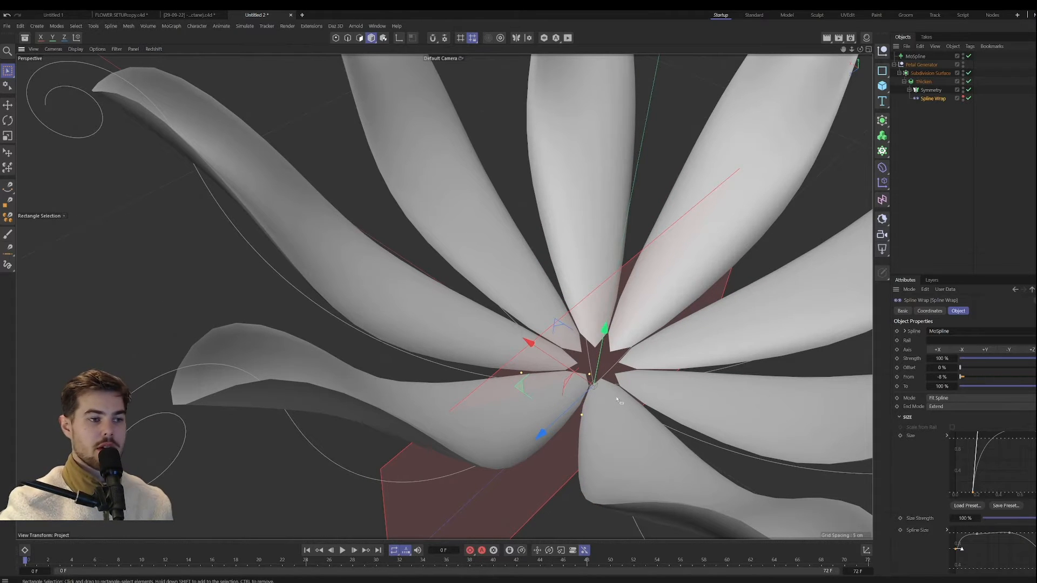
alt+drag(593, 419, 596, 390)
scroll(597, 389, down, 6)
alt+middle_drag(640, 346, 567, 353)
alt+drag(567, 353, 571, 338)
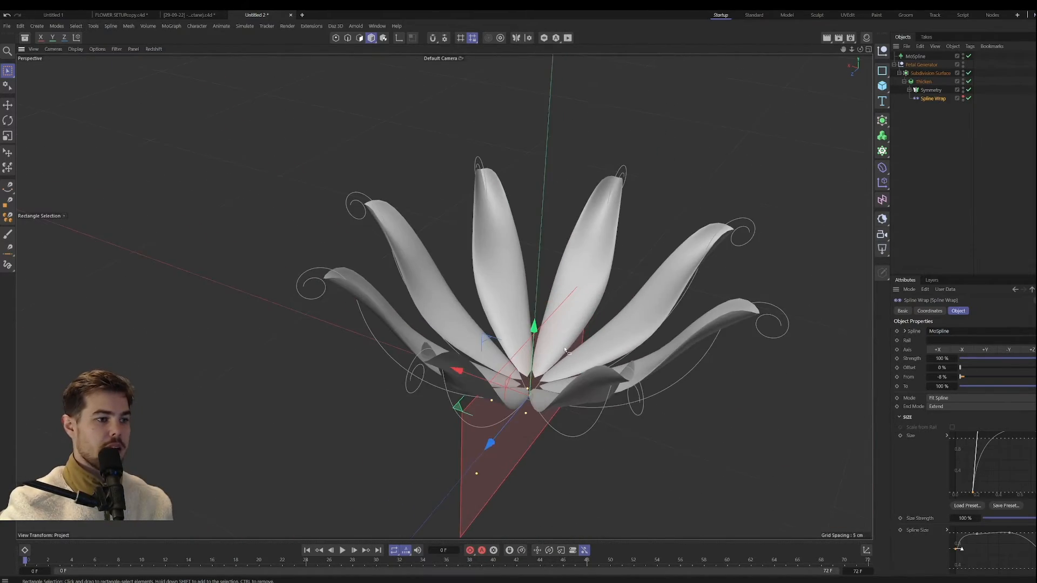
alt+middle_drag(571, 338, 498, 357)
mouse_move(498, 358)
alt+mouse_down()
mouse_move(499, 394)
mouse_move(507, 370)
alt+mouse_up()
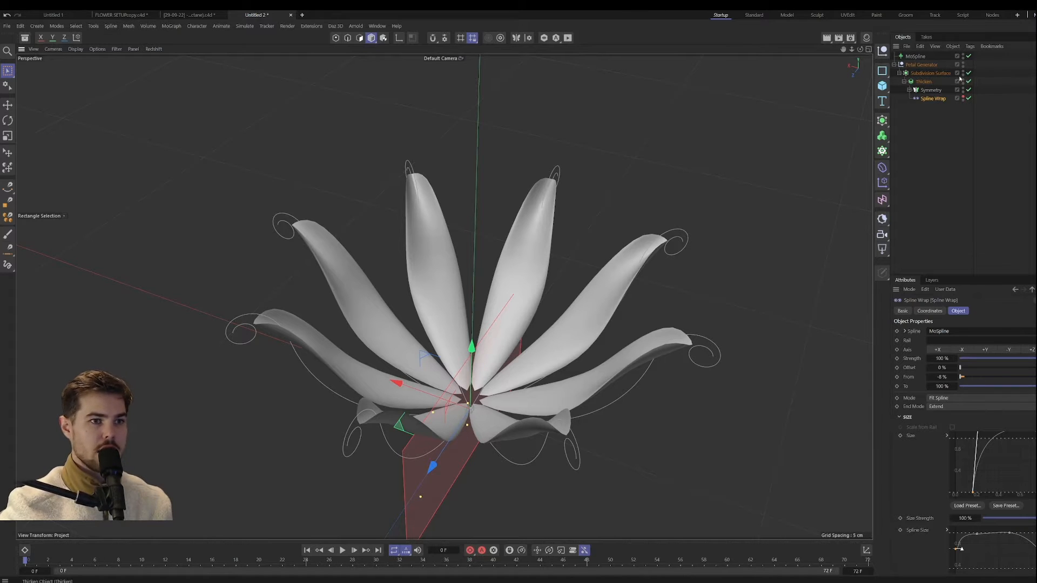
Step: Try a stronger curl on the petals with a MoSpline Bend of 160° and a Twist of 52°
click(916, 57)
click(980, 311)
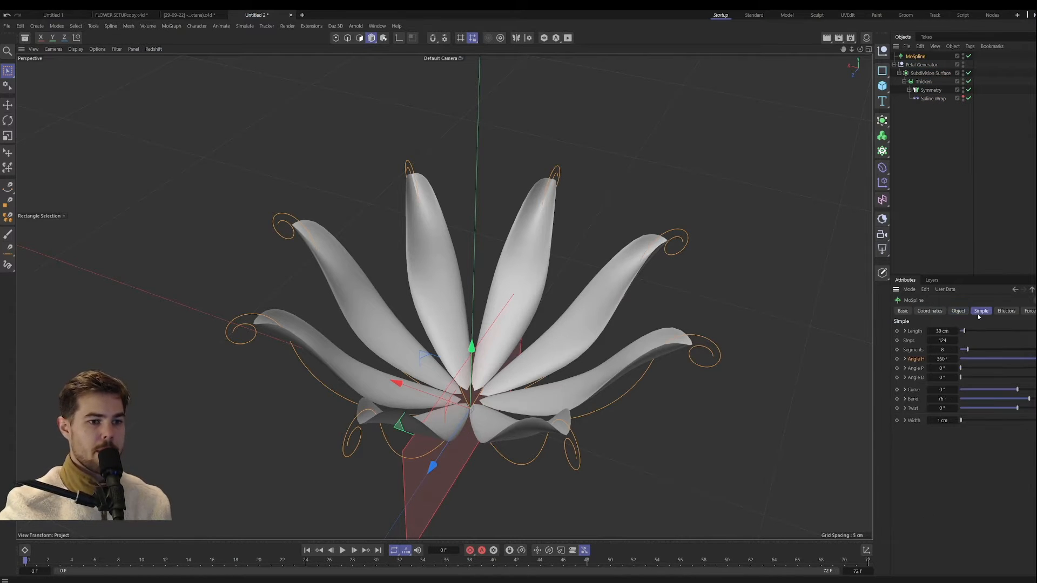
mouse_move(949, 396)
mouse_down()
mouse_move(971, 396)
mouse_move(889, 396)
mouse_move(963, 396)
mouse_up()
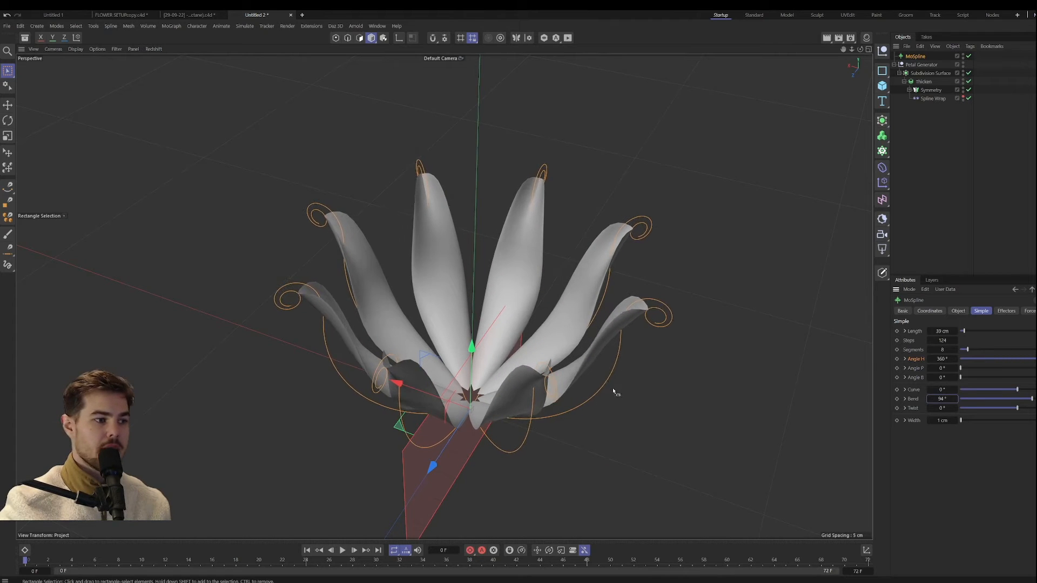
alt+drag(613, 393, 619, 353)
drag(936, 399, 972, 399)
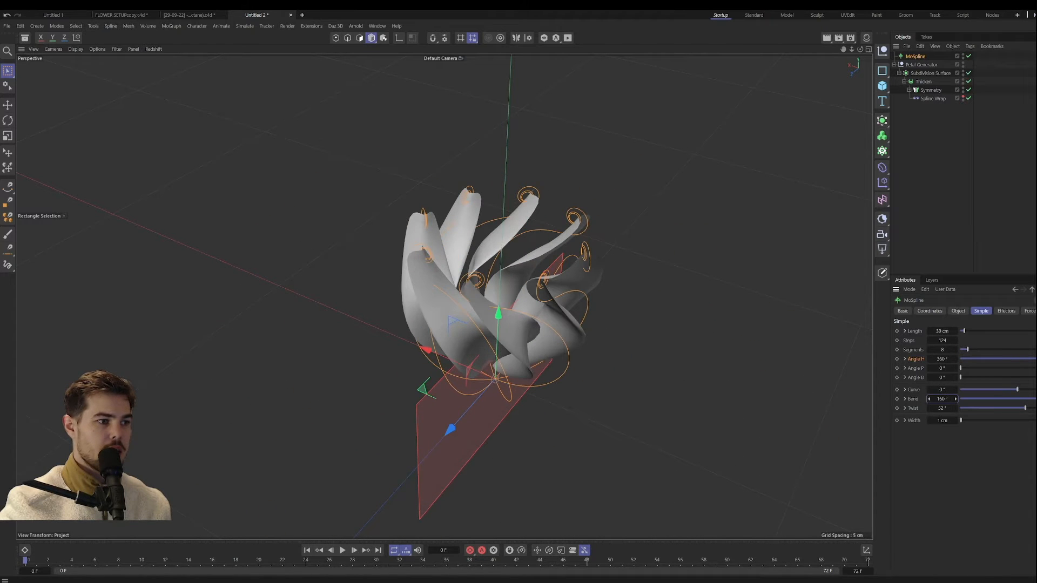
Step: Try closing the petals into a bud by reducing the MoSpline's End value and raising its Bend to about 221°
click(958, 310)
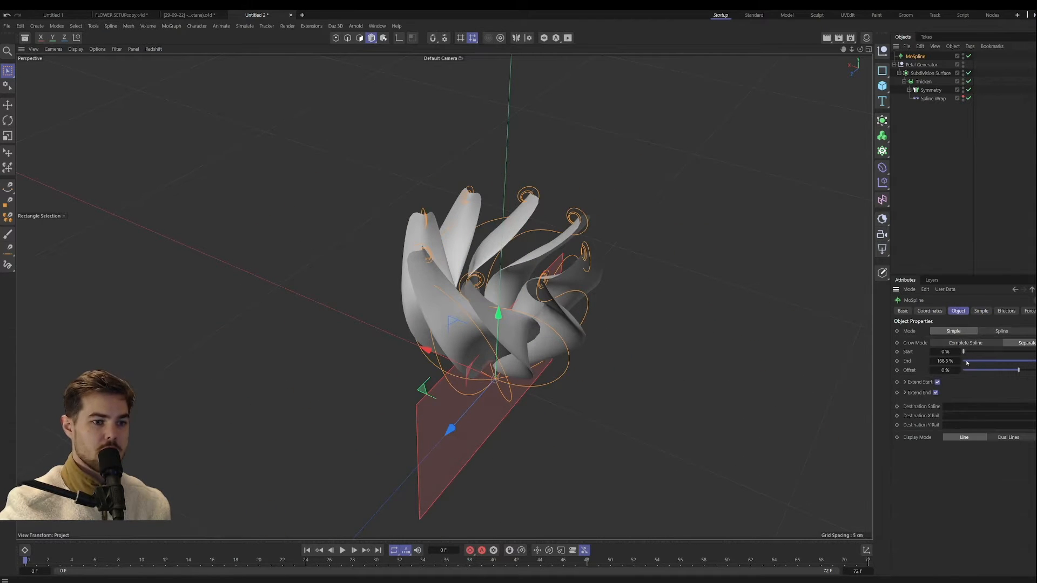
drag(967, 363, 950, 362)
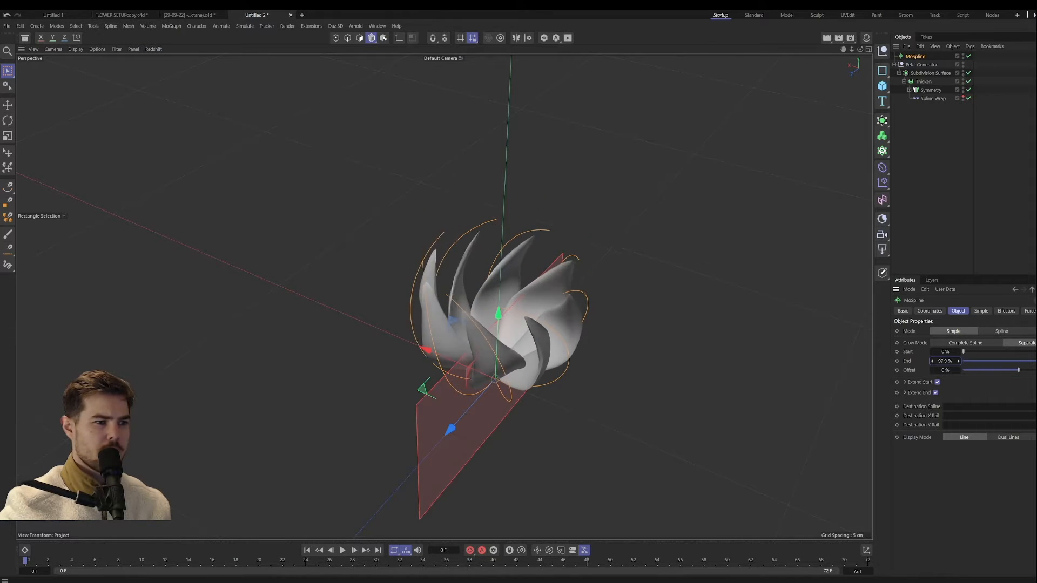
click(981, 311)
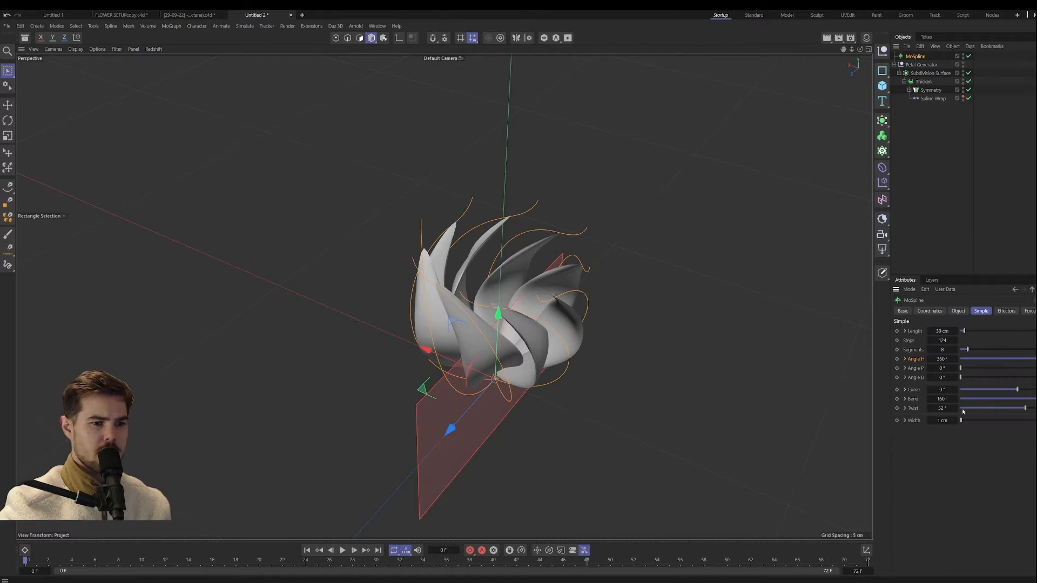
drag(942, 399, 909, 398)
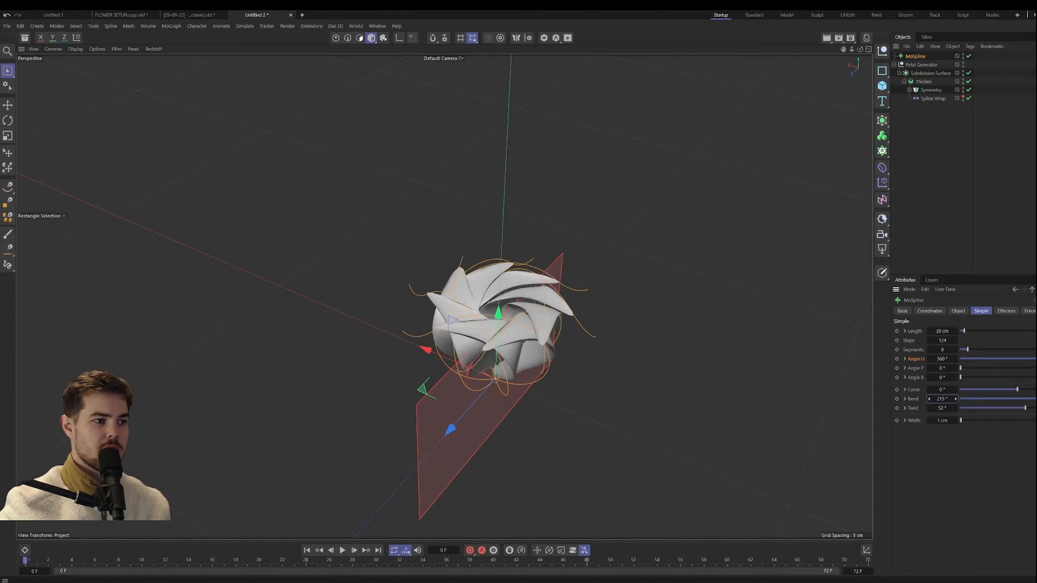
drag(909, 398, 888, 398)
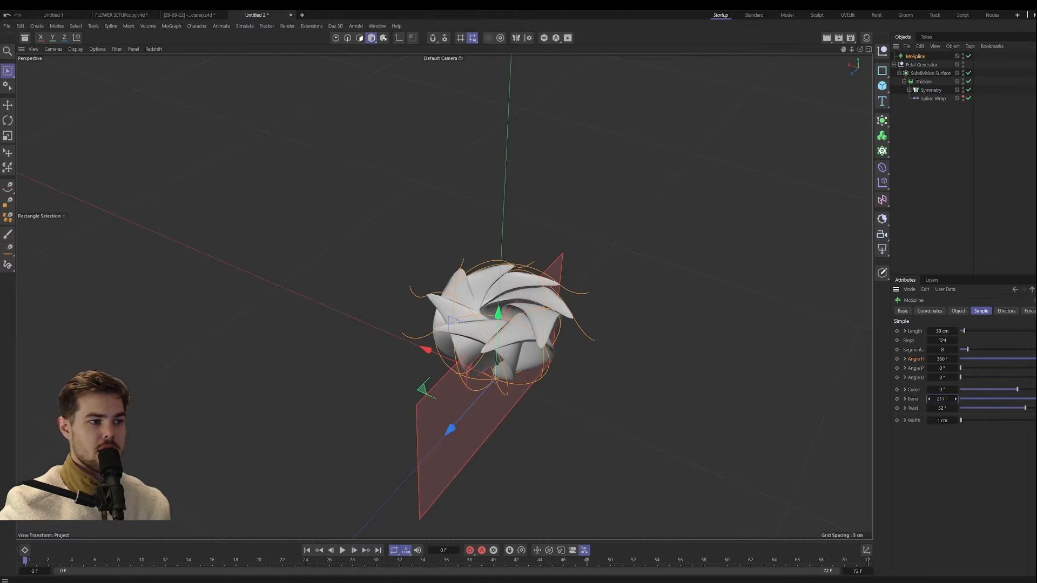
drag(942, 399, 966, 399)
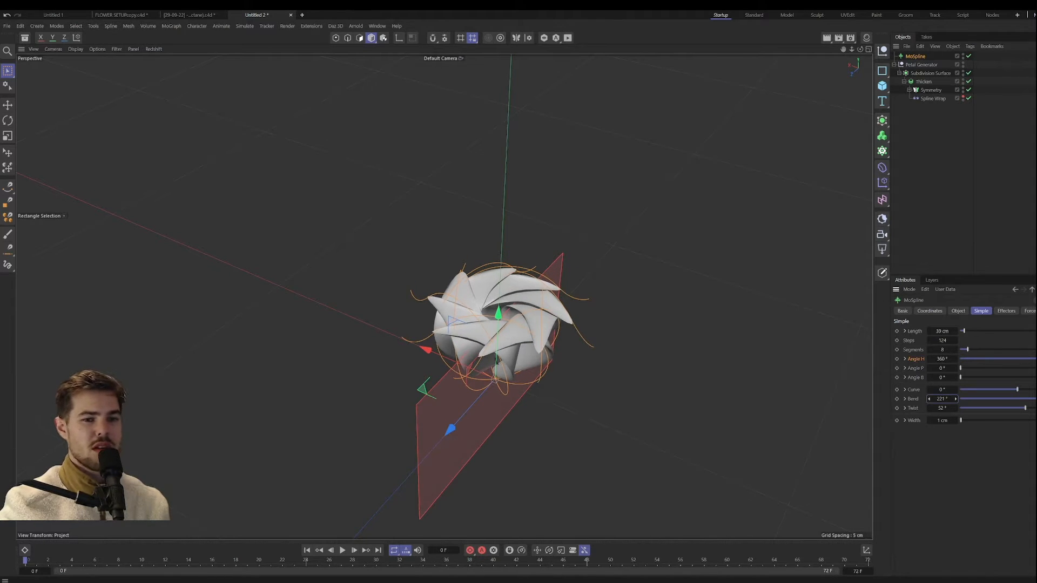
mouse_move(942, 399)
mouse_down()
mouse_move(886, 398)
mouse_move(939, 399)
mouse_move(930, 399)
mouse_up()
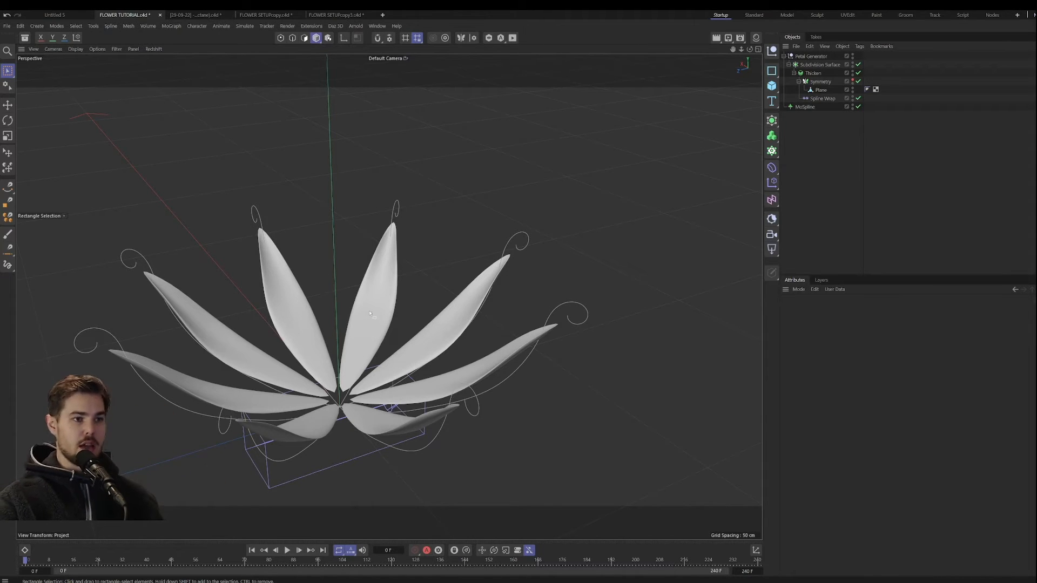
Step: Place the collapsed Petal Generator group inside a new Cloner
alt+drag(369, 314, 350, 422)
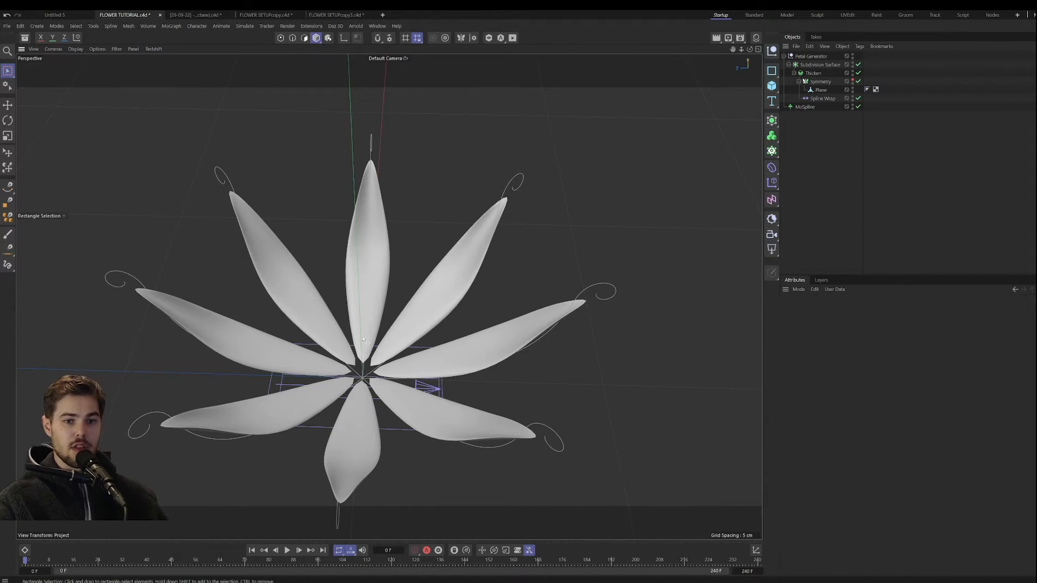
alt+drag(357, 390, 367, 346)
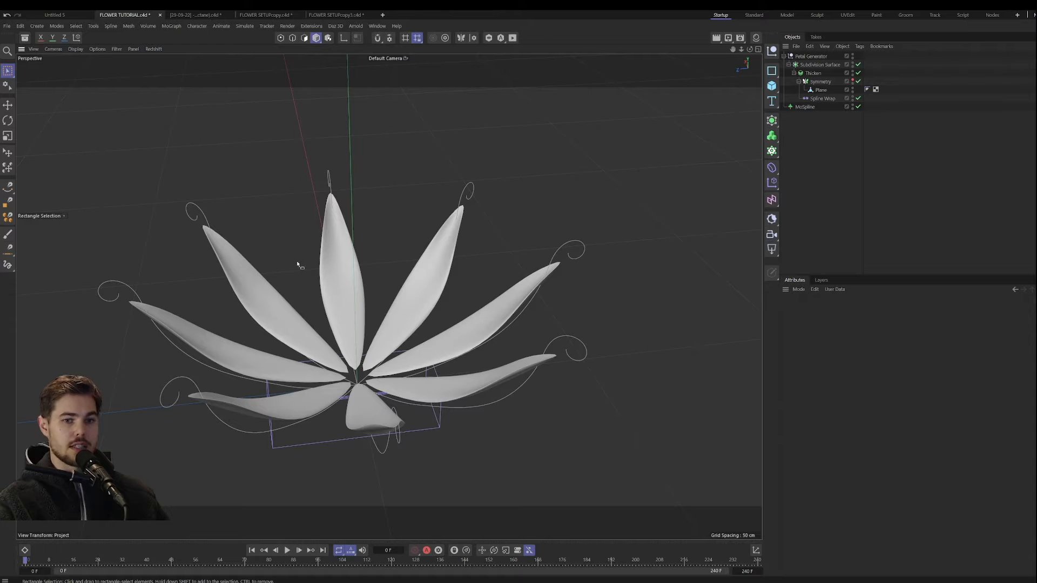
click(784, 56)
click(805, 57)
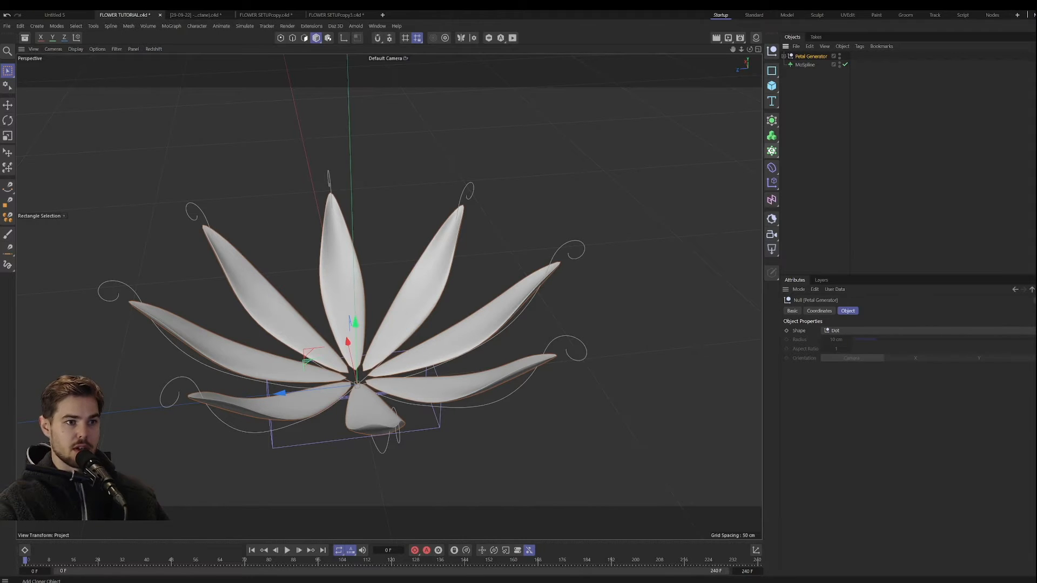
alt+click(772, 151)
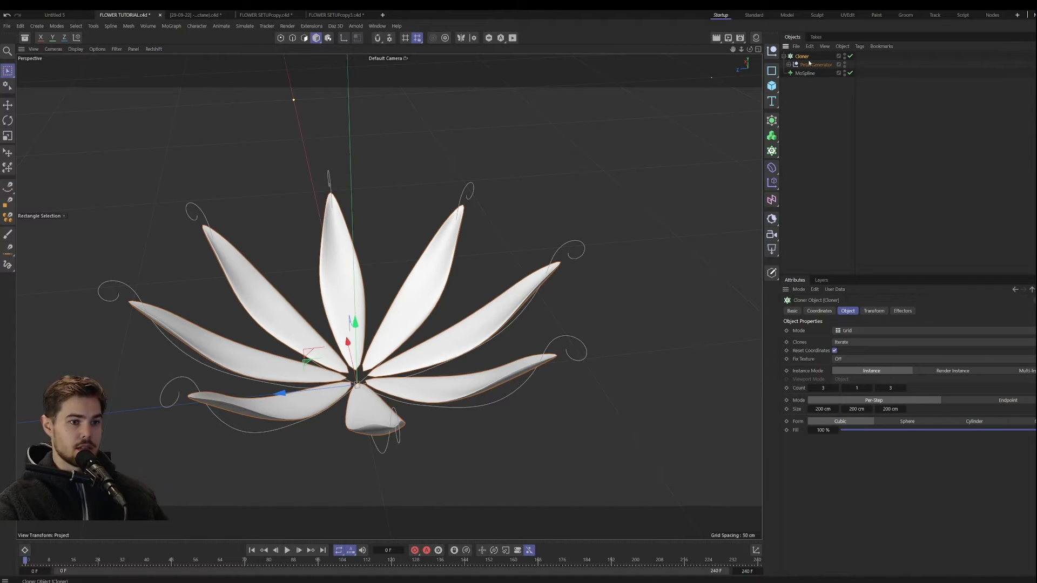
click(951, 371)
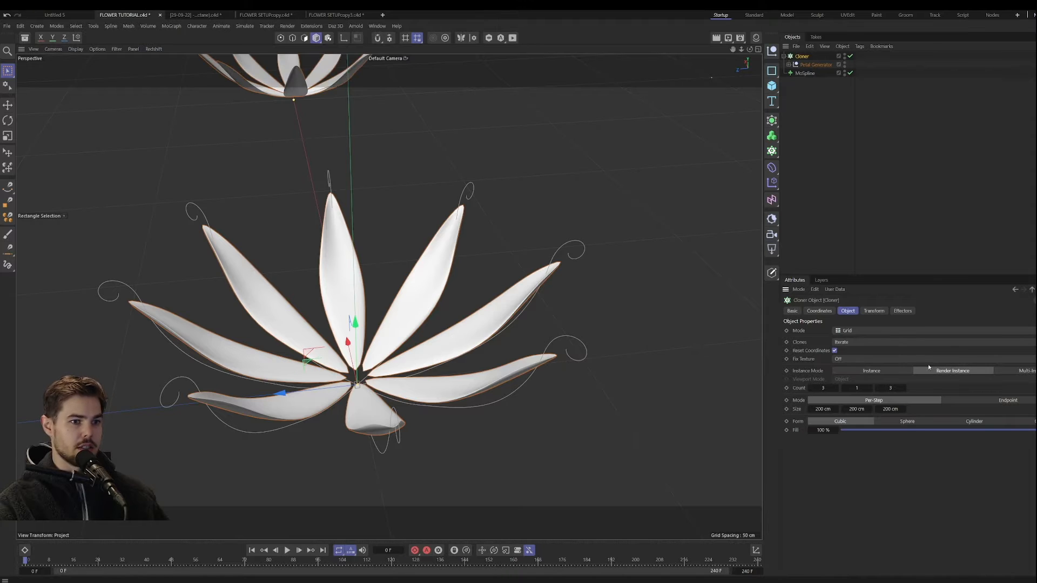
scroll(358, 384, down, 6)
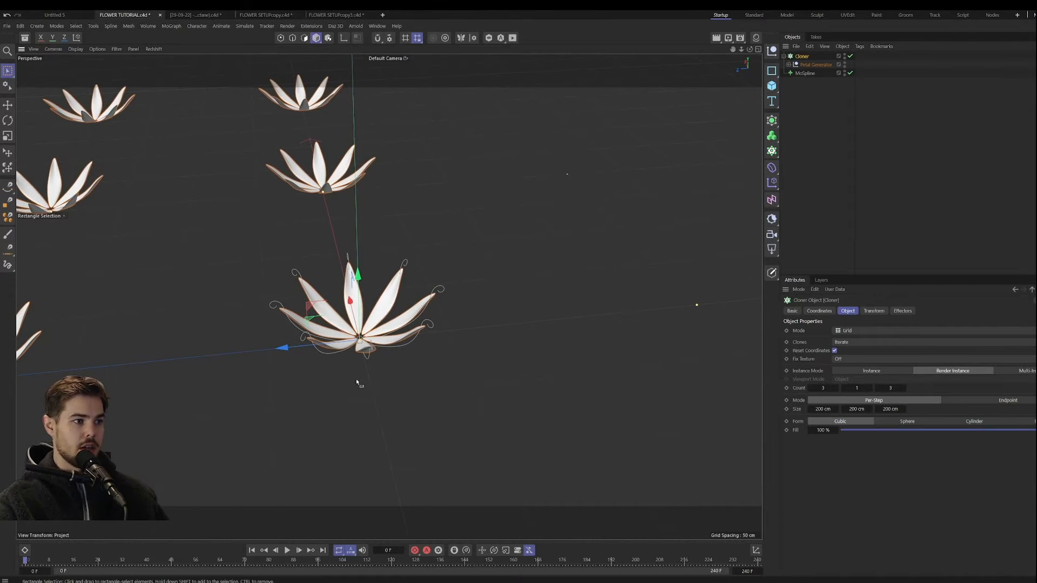
key(ctrl+z)
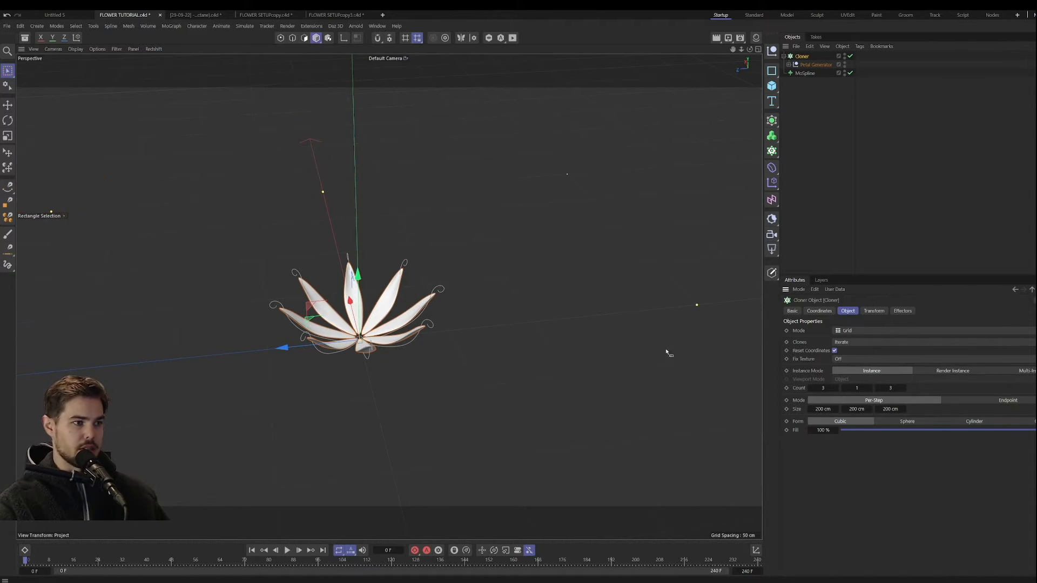
Step: Configure the Cloner with Render Instance mode and a Radial arrangement with a radius of 0 cm
alt+drag(382, 343, 577, 344)
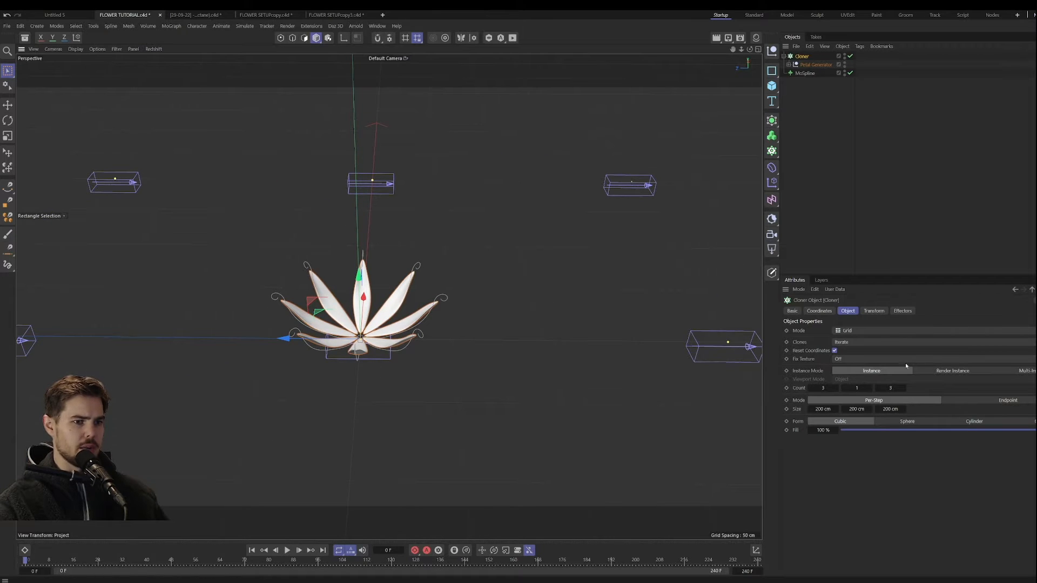
click(954, 371)
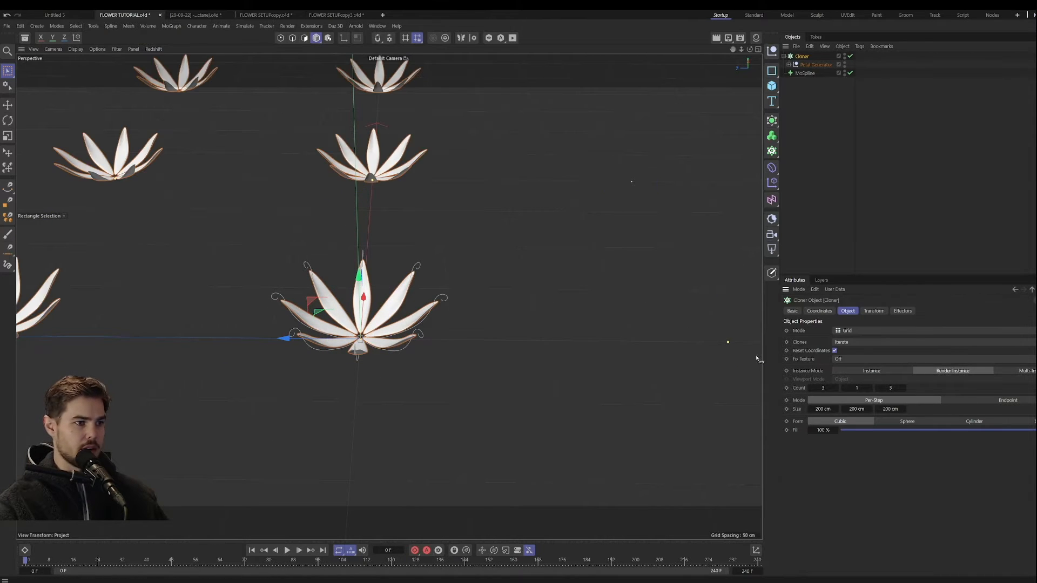
click(861, 331)
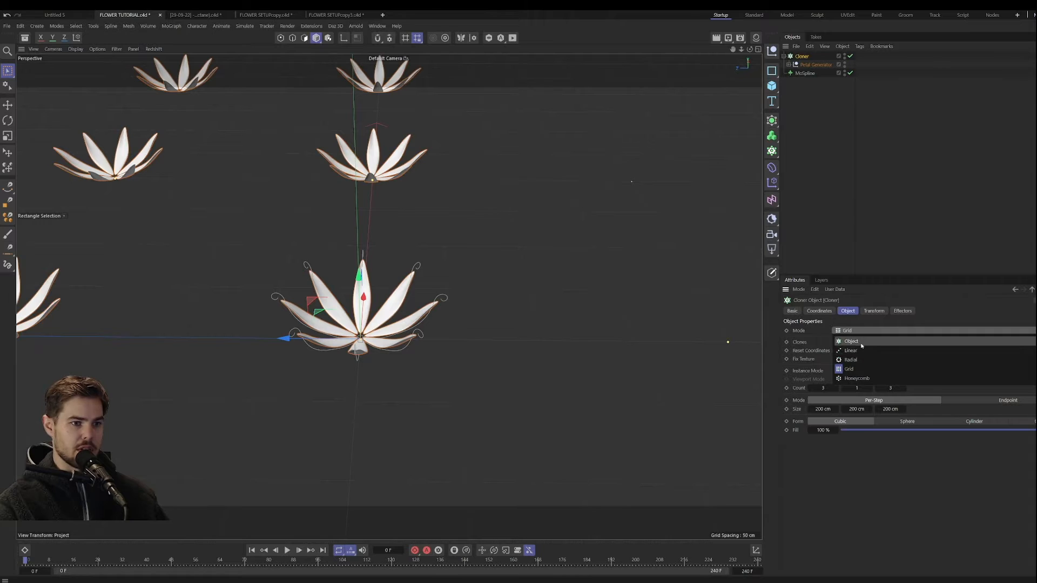
click(861, 359)
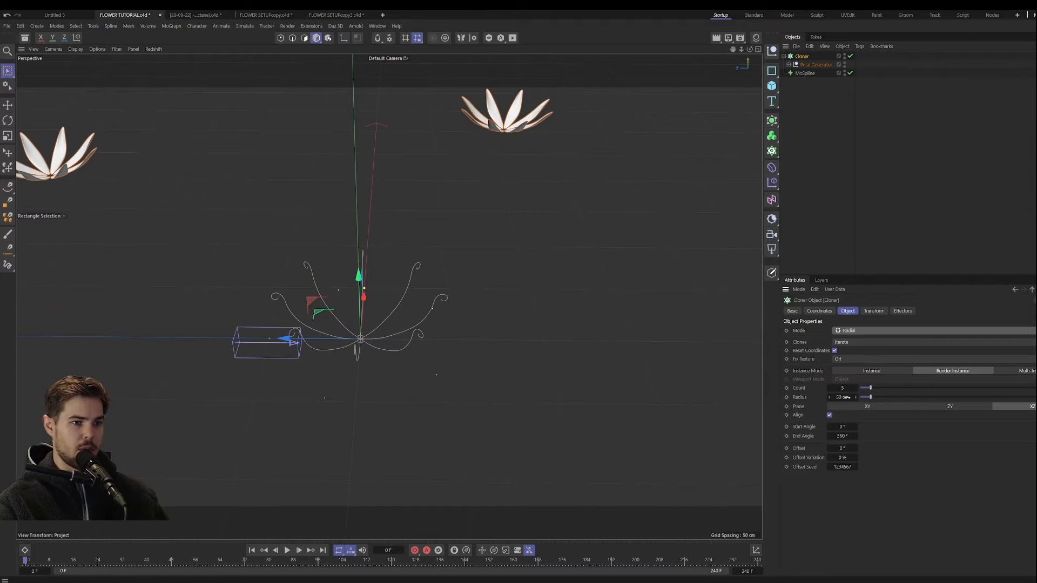
click(846, 398)
text(0)
key(Return)
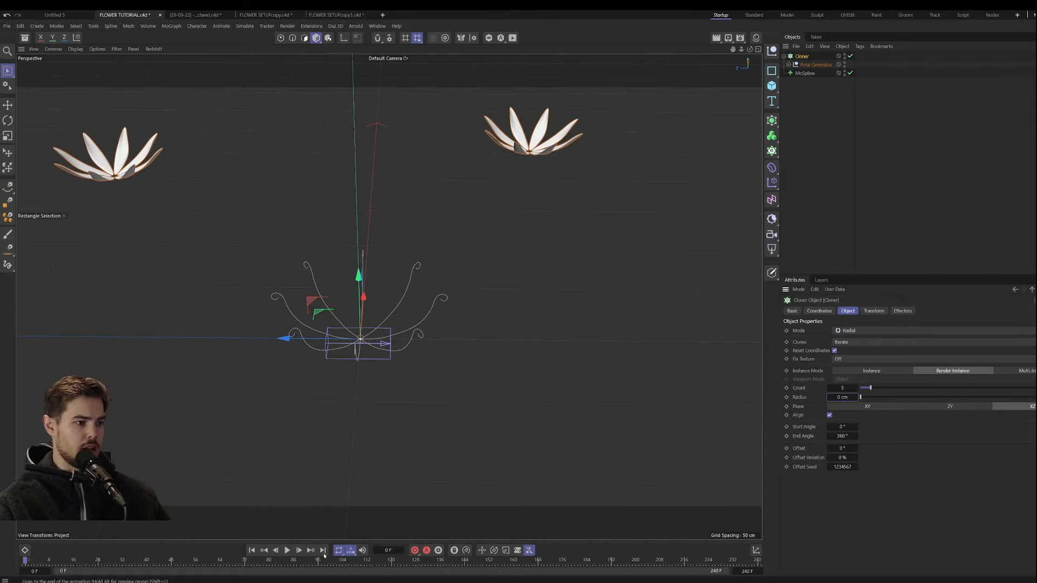
Step: Refresh the clones by scrubbing the timeline and switching the Cloner to Instance and back to Render Instance
drag(318, 559, 235, 560)
click(253, 551)
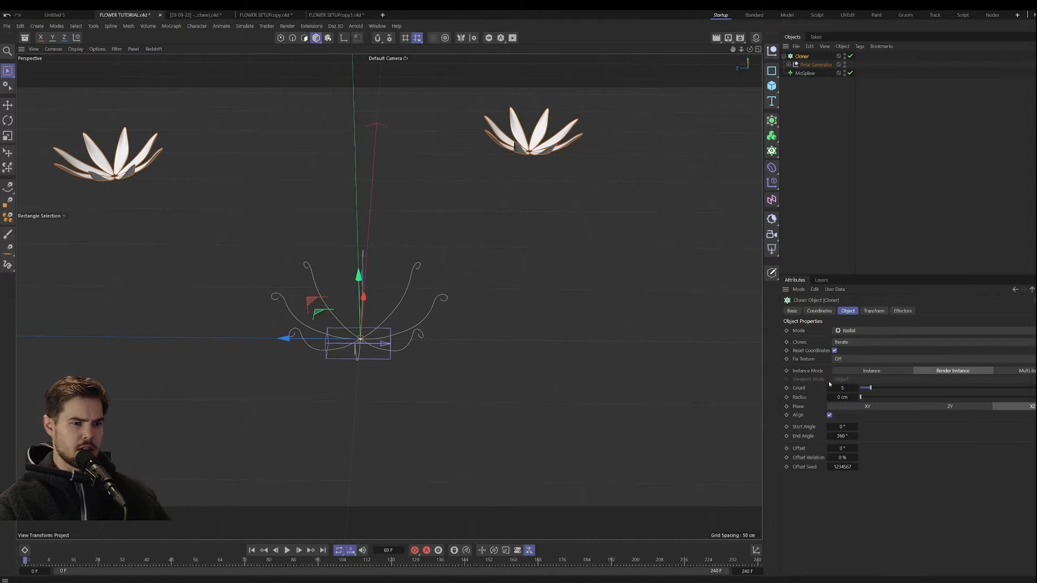
mouse_move(339, 354)
alt+right_down()
mouse_move(285, 422)
mouse_move(331, 369)
alt+right_up()
click(886, 371)
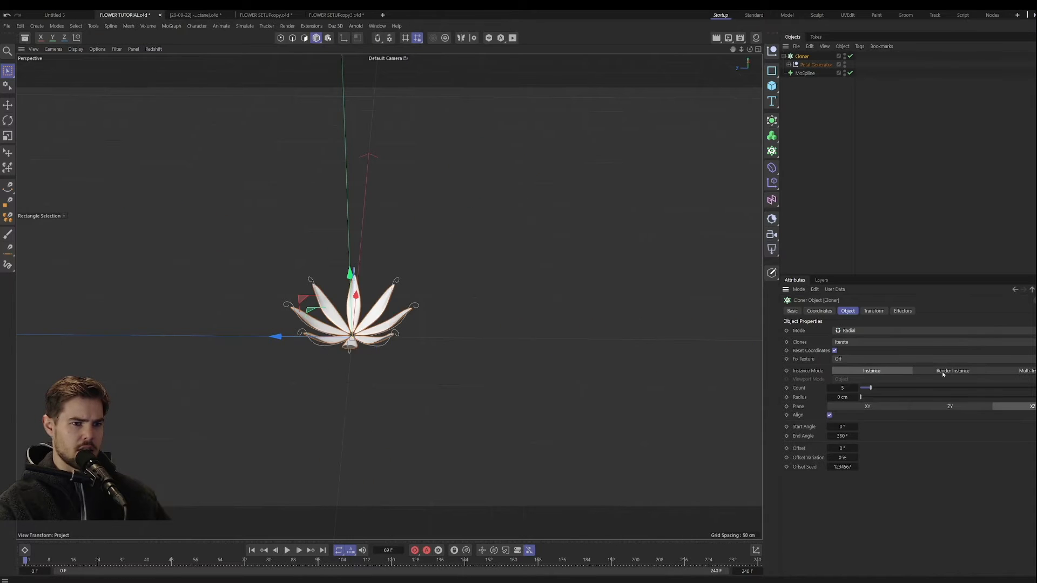
click(944, 372)
Step: Examine the radially cloned petals from the front and above, checking their overlap and the flower's center
alt+right_drag(318, 318, 505, 316)
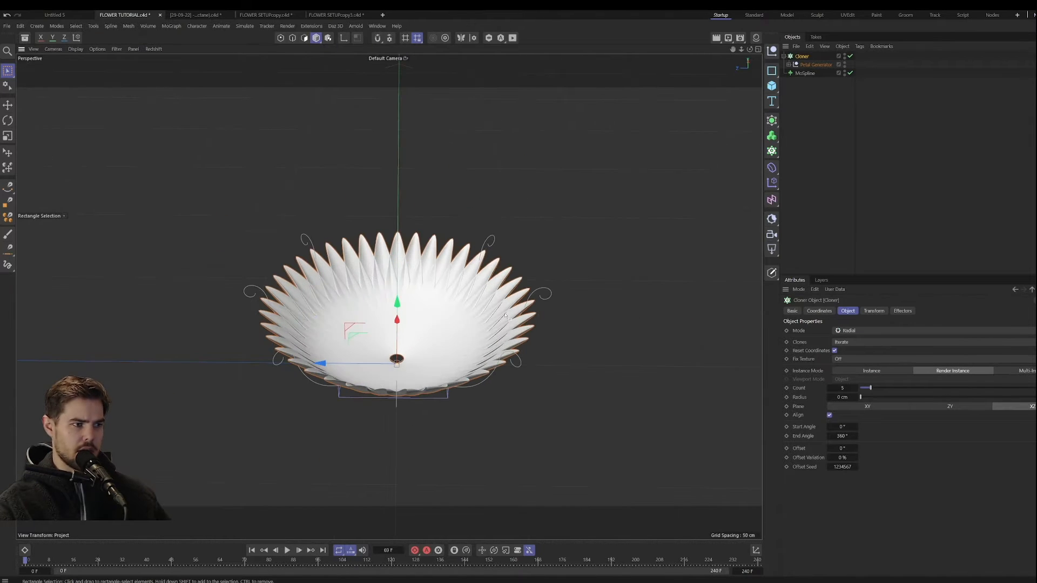
mouse_move(435, 307)
alt+right_down()
mouse_move(456, 301)
mouse_move(443, 306)
alt+right_up()
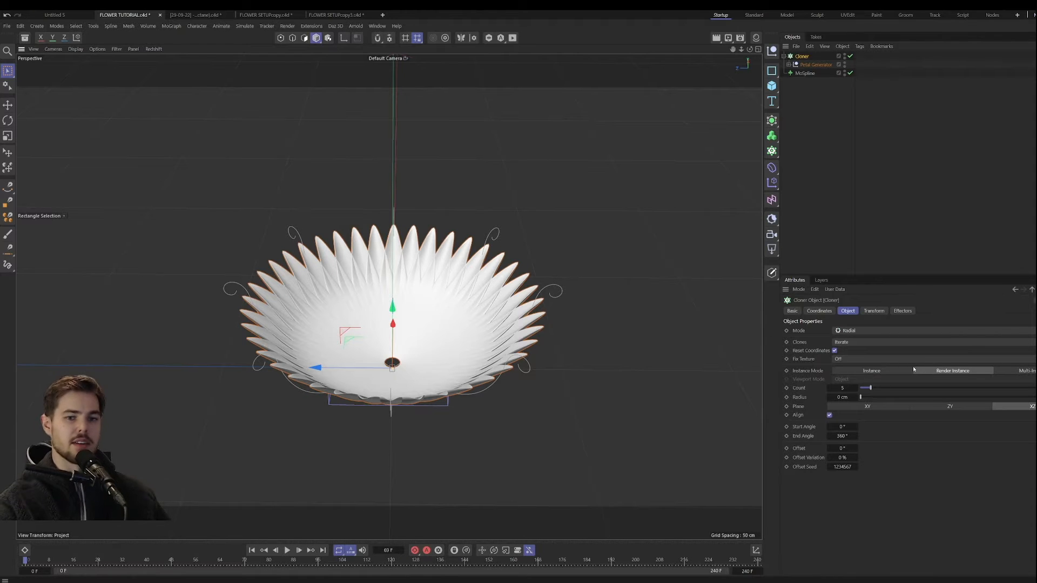
alt+drag(443, 385, 411, 382)
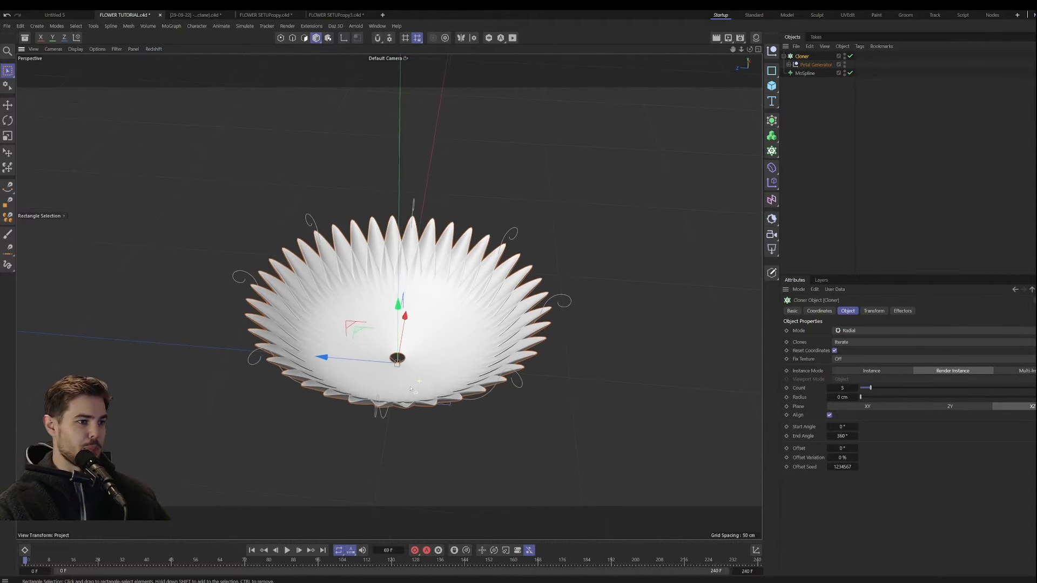
alt+middle_drag(408, 380, 383, 397)
scroll(383, 397, down, 4)
alt+drag(383, 397, 361, 419)
scroll(371, 386, up, 8)
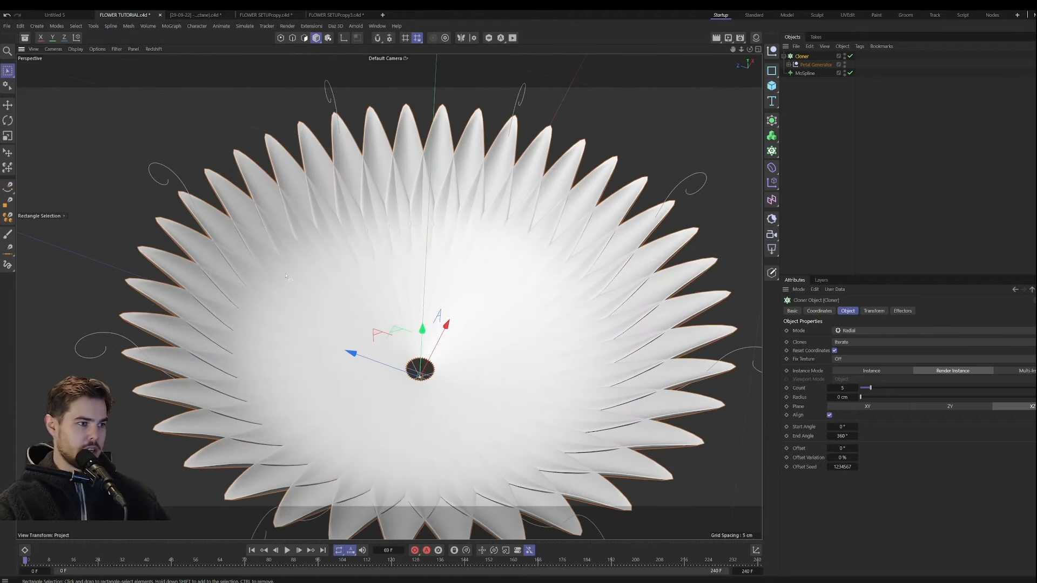
alt+middle_drag(466, 339, 424, 331)
alt+drag(424, 331, 430, 363)
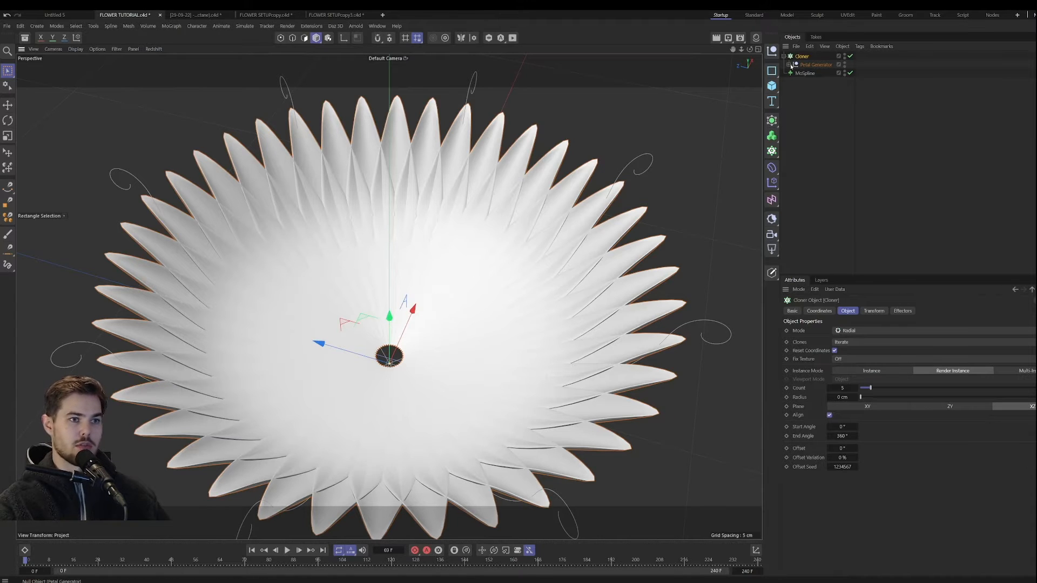
Step: Disable the Cloner and raise the end point of the MoSpline's Angle H curve to gather the petals into a partial fan
click(804, 73)
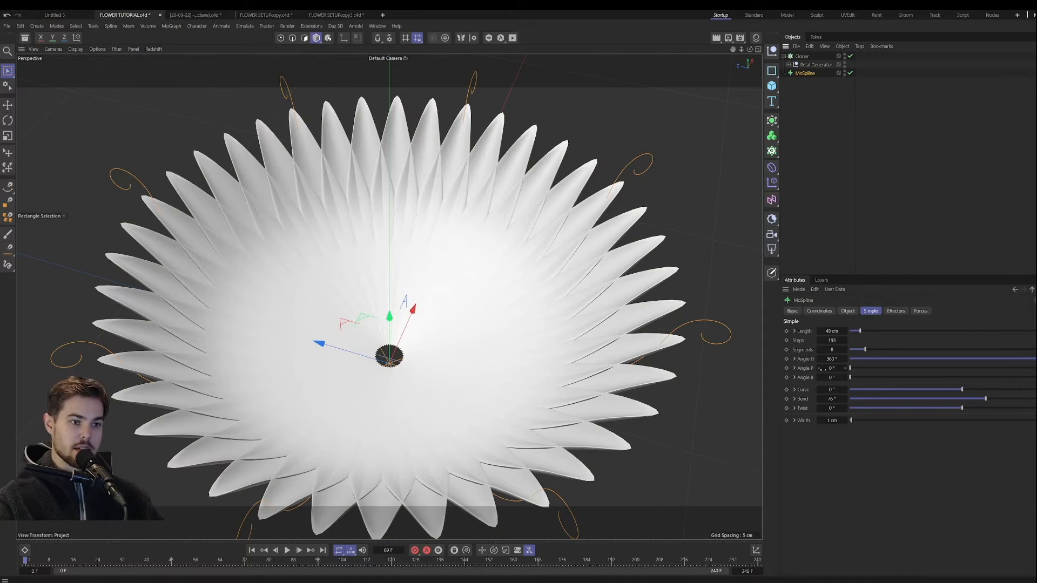
click(794, 359)
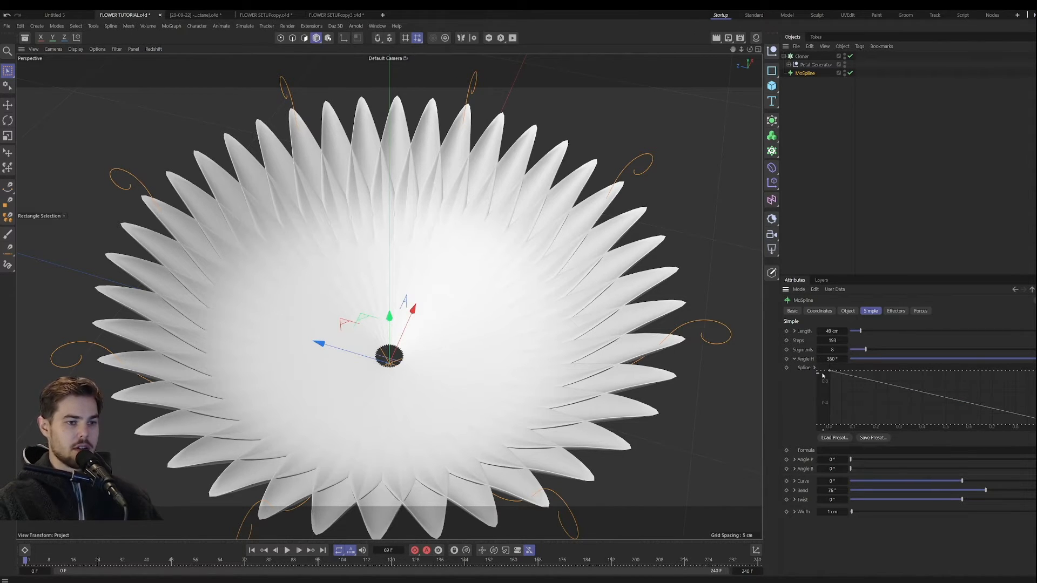
click(850, 56)
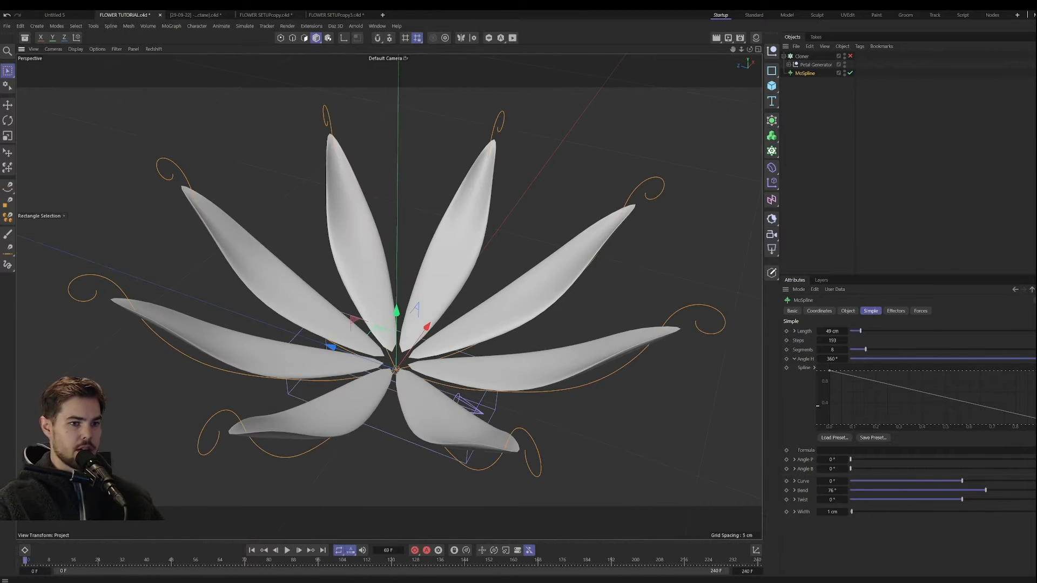
drag(1036, 425, 1036, 408)
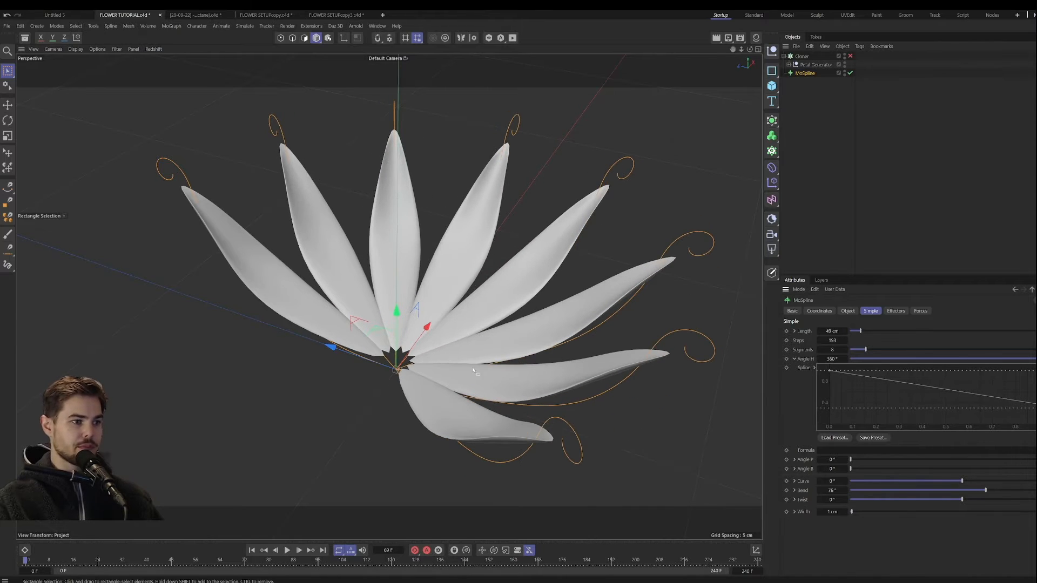
alt+drag(471, 303, 398, 325)
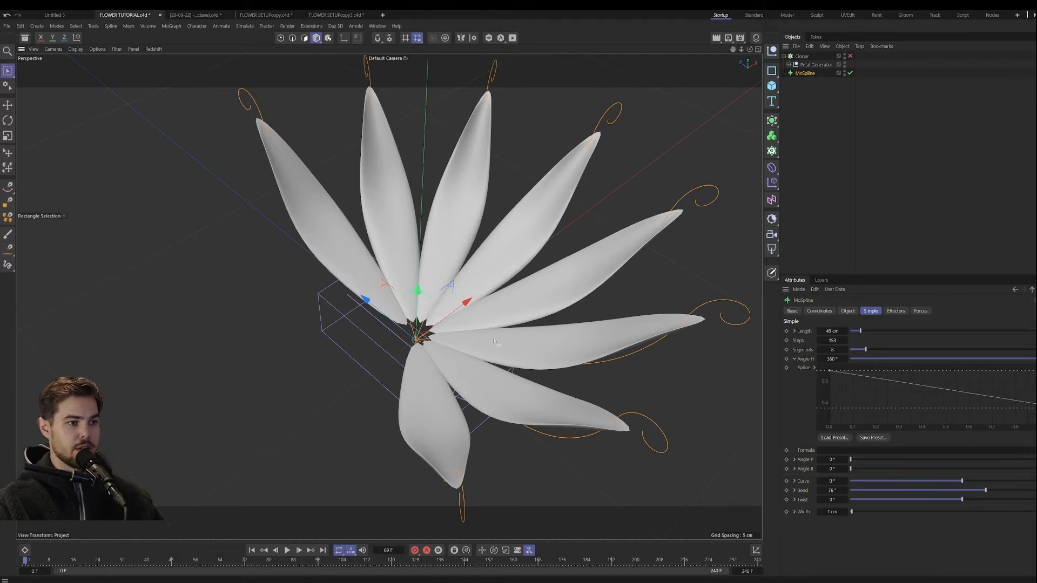
alt+drag(486, 380, 432, 356)
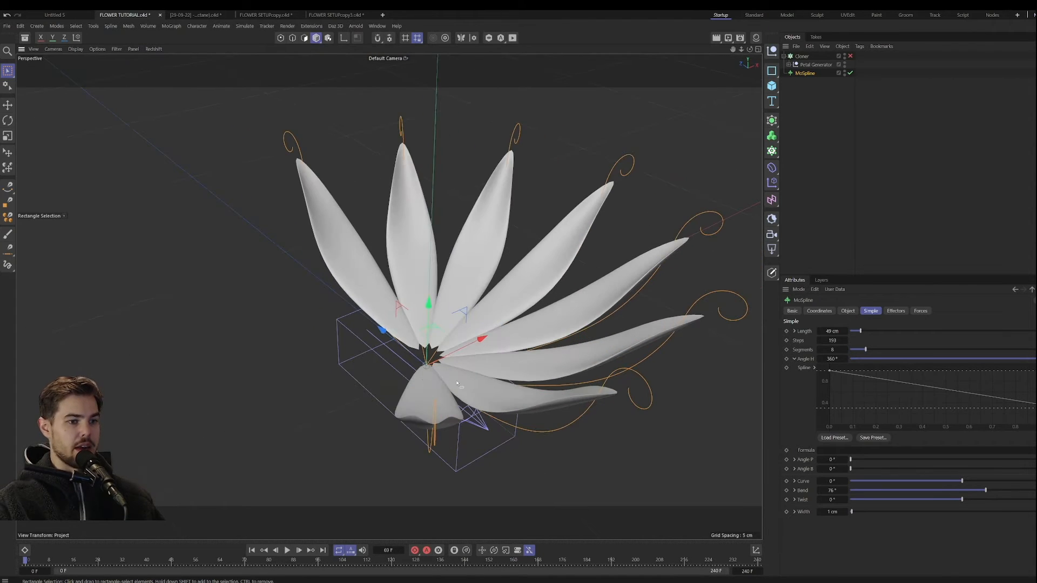
Step: Expose the MoSpline's Angle P curve, raise its end point to about half height, and set Angle P to 33°
click(794, 459)
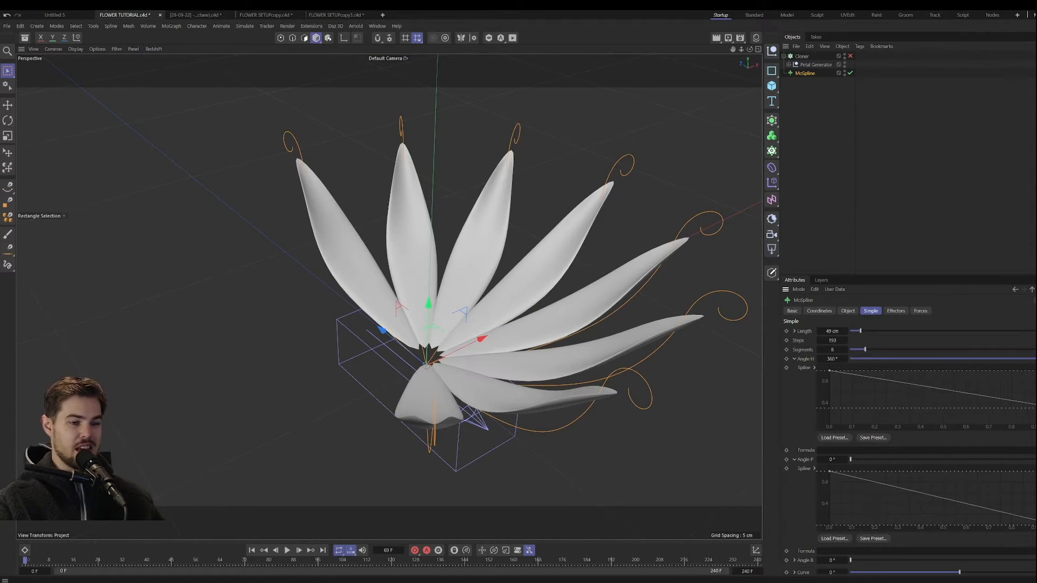
alt+drag(453, 409, 517, 405)
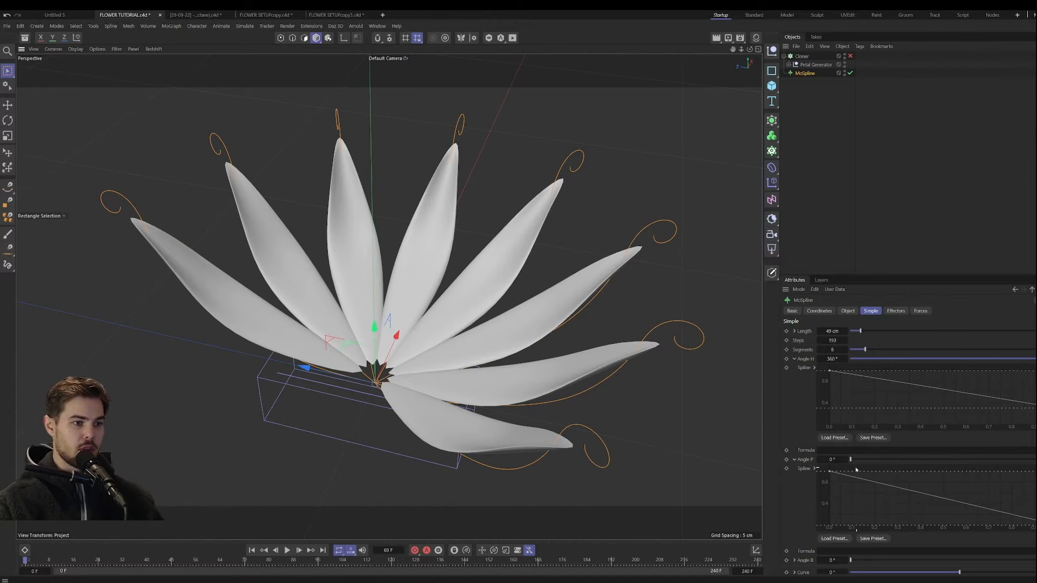
alt+drag(416, 402, 365, 375)
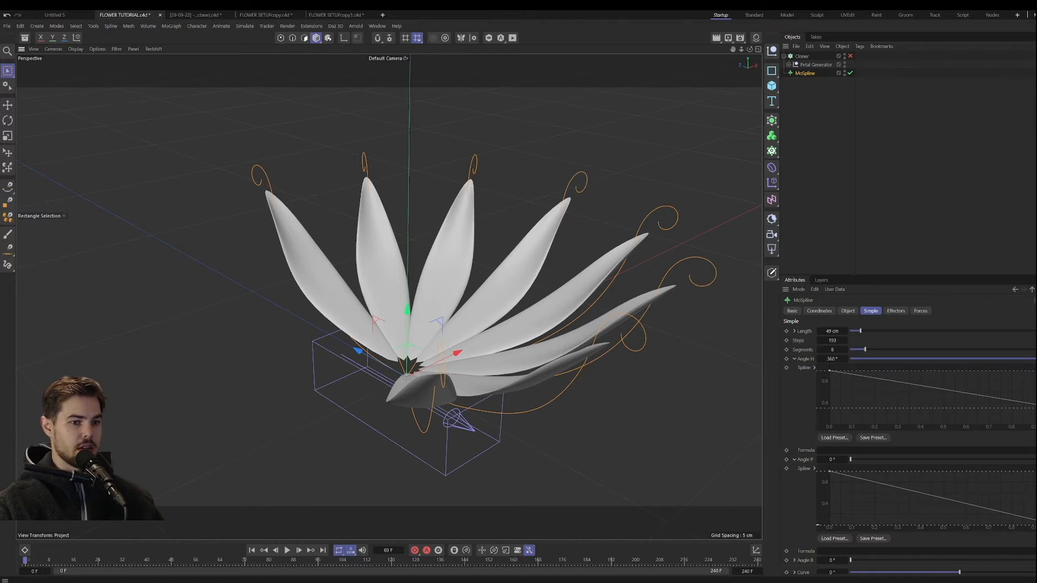
drag(1036, 525, 1036, 496)
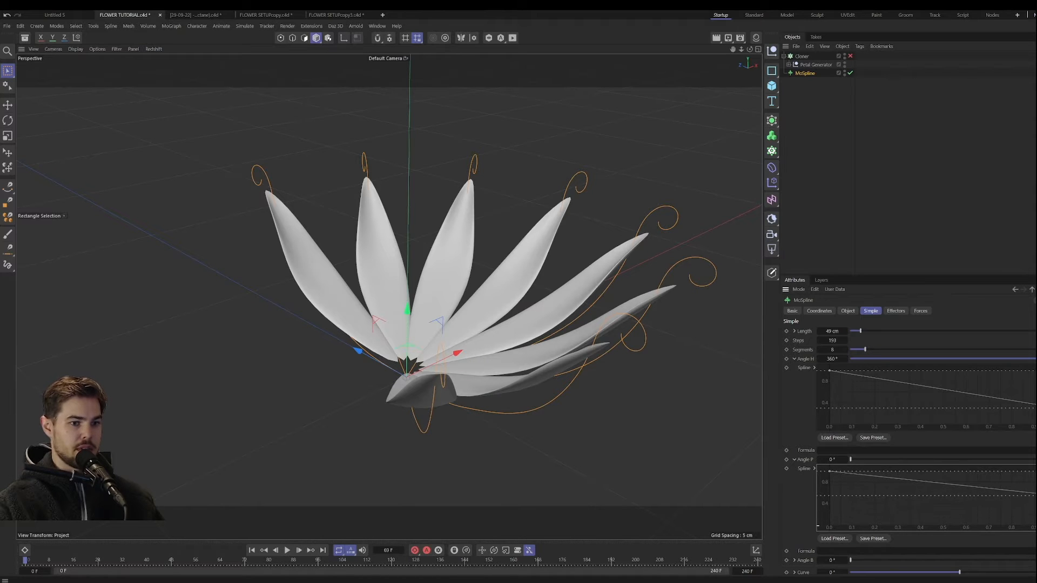
drag(857, 460, 870, 460)
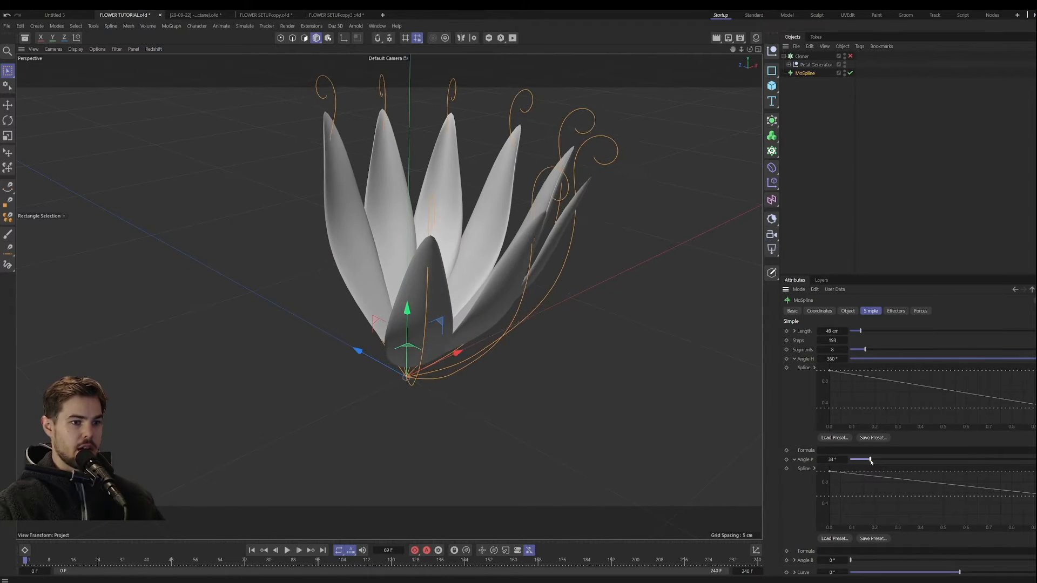
alt+drag(490, 359, 567, 368)
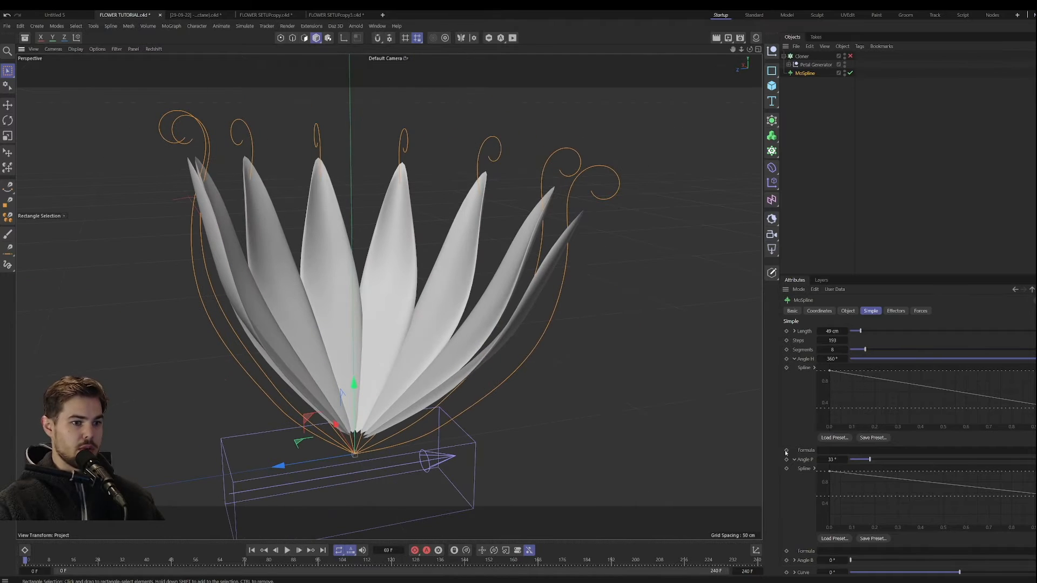
Step: Reverse the Angle P curve so it rises from 0 at the start to full height at the end
drag(829, 472, 823, 534)
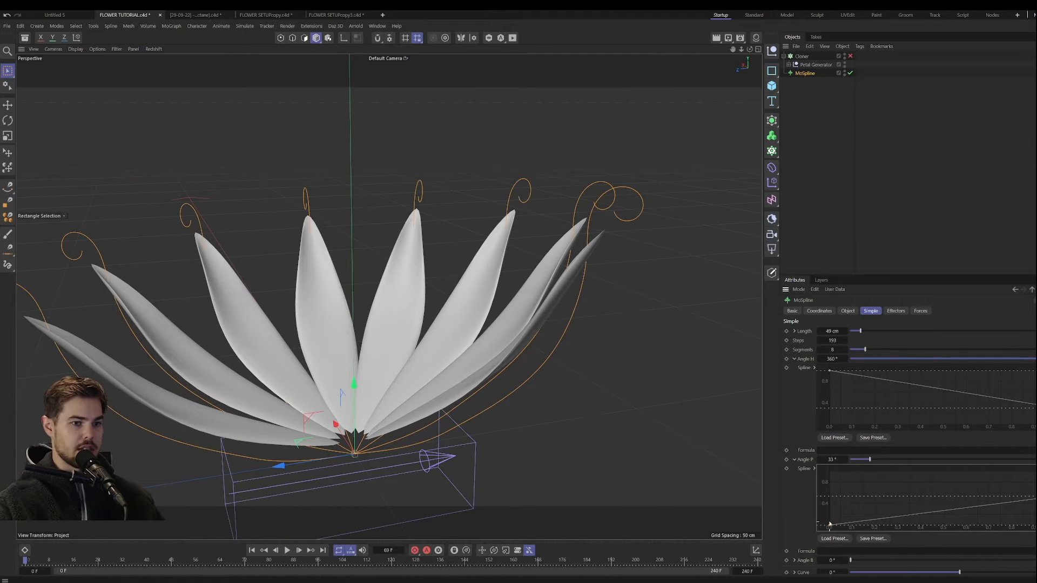
drag(1036, 496, 1036, 472)
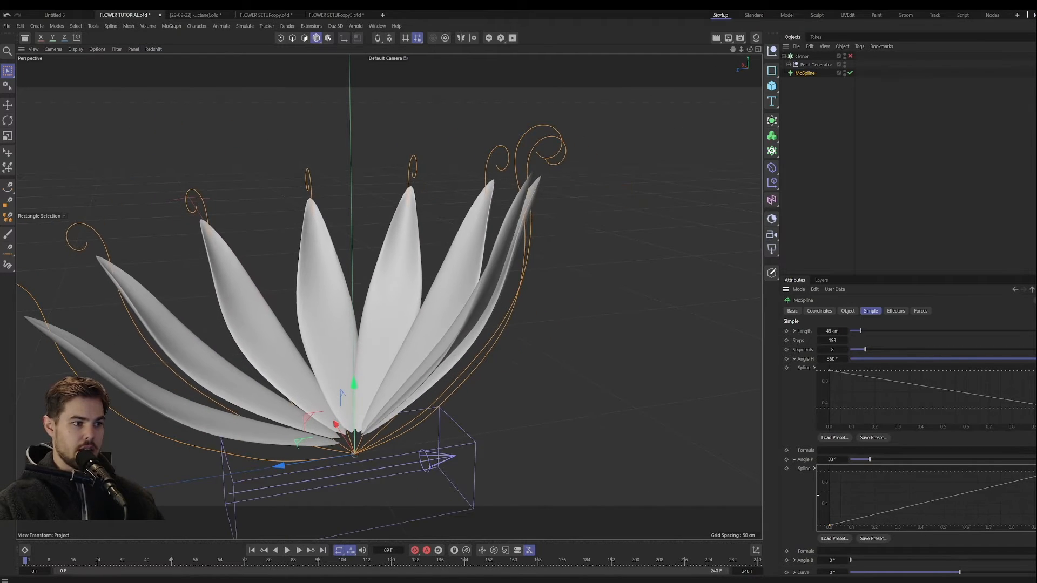
alt+drag(471, 375, 430, 348)
scroll(441, 374, up, 5)
alt+drag(557, 287, 410, 391)
scroll(460, 364, down, 5)
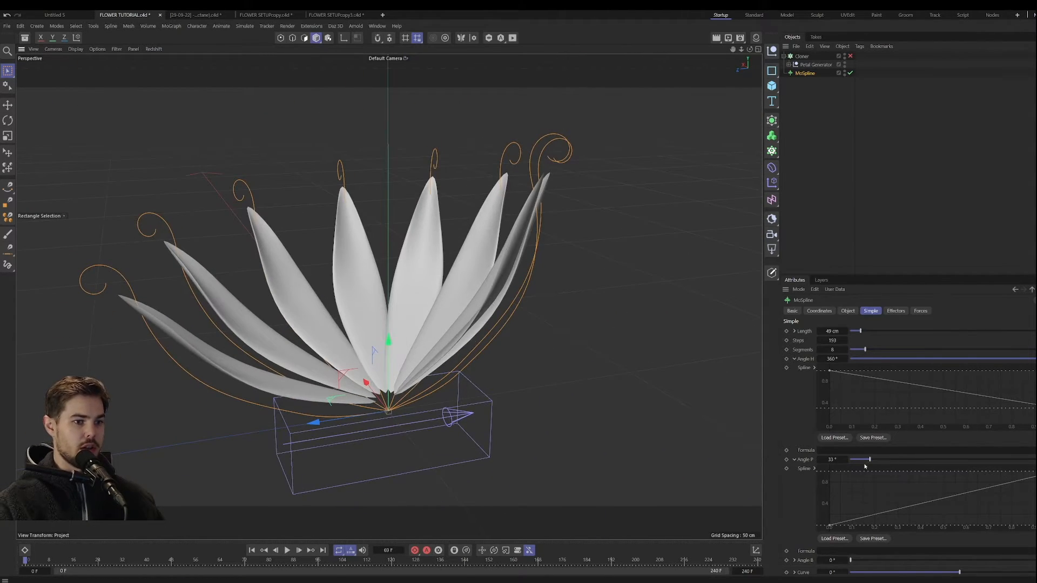
Step: Try Angle P at 0° to compare the petal spread, and set it to 31°
drag(868, 460, 850, 460)
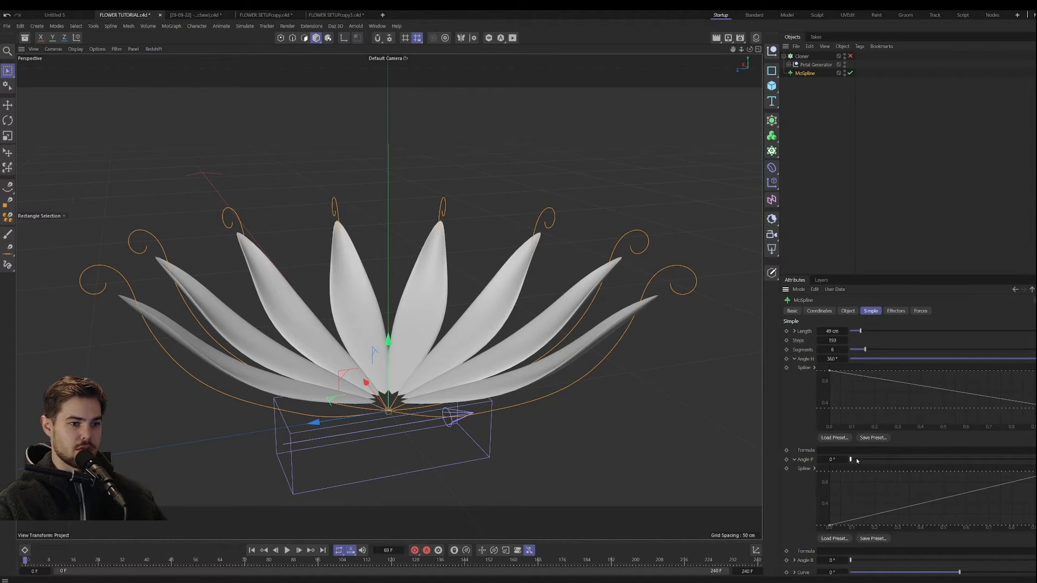
mouse_move(857, 461)
mouse_down()
mouse_move(879, 461)
mouse_move(869, 463)
mouse_up()
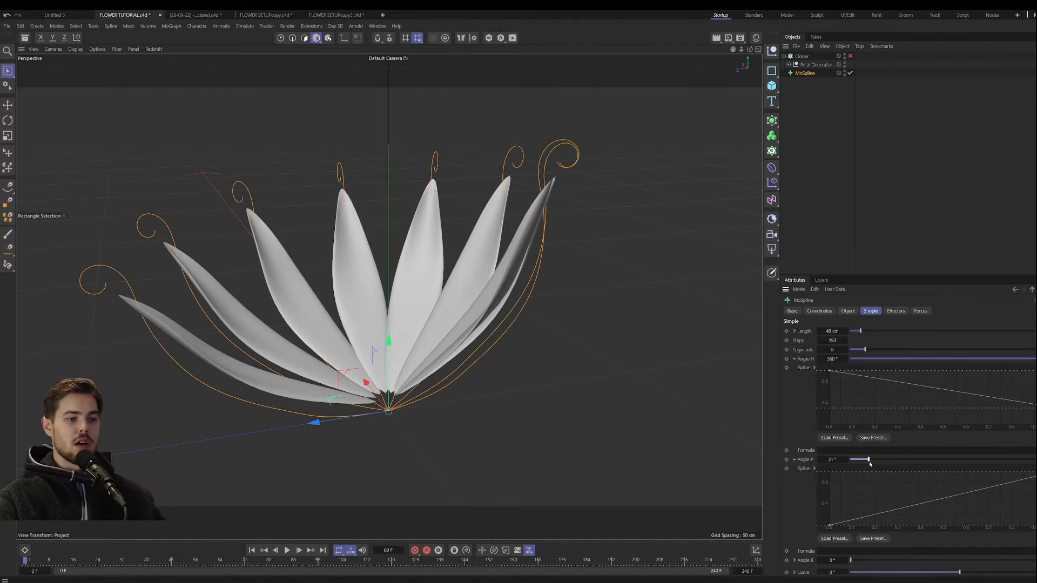
alt+drag(382, 352, 403, 379)
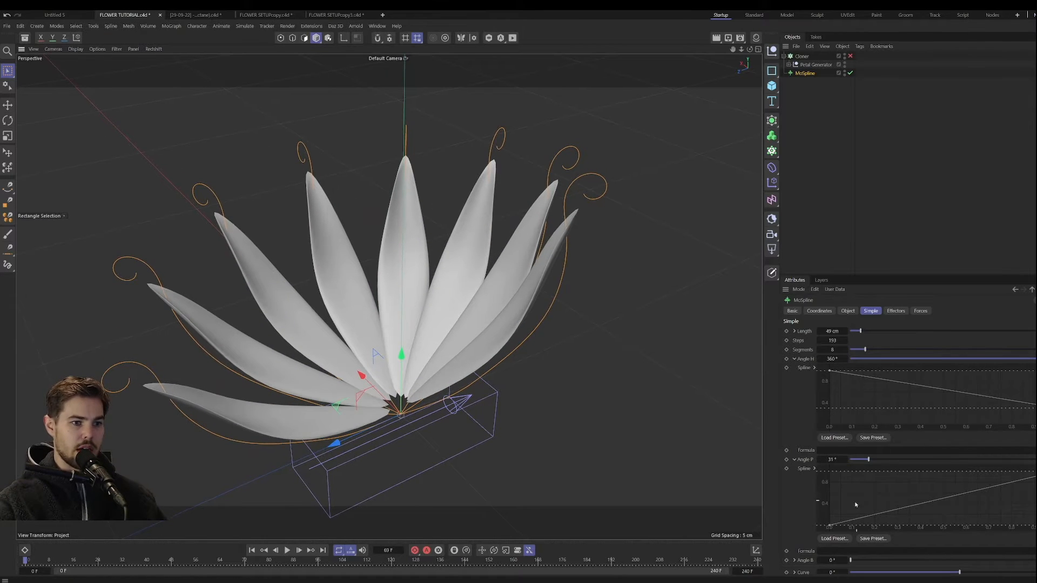
Step: Try a flat and a descending Angle P curve, and return it to the rising slope
drag(835, 528, 830, 472)
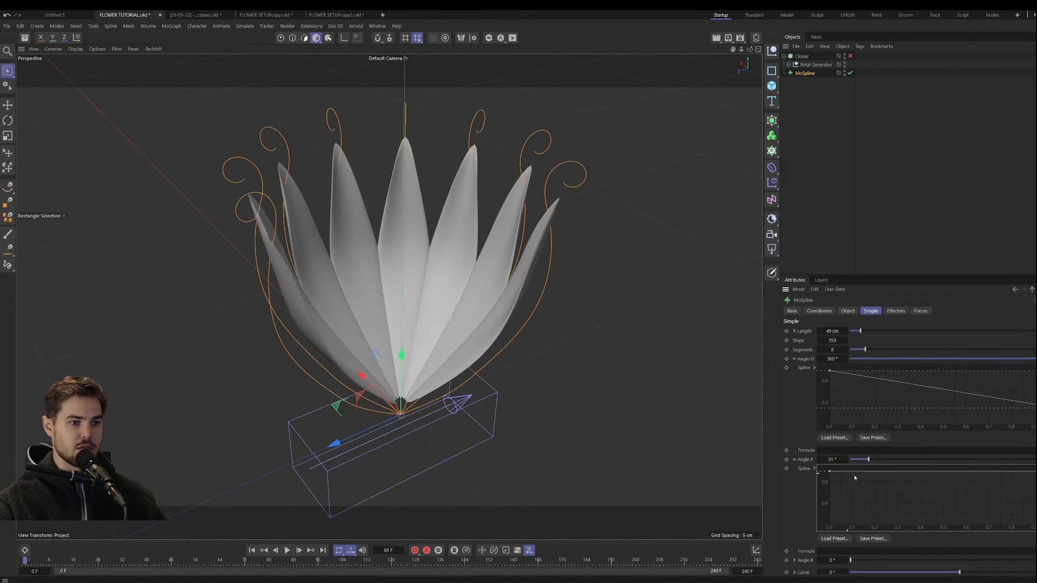
drag(1036, 472, 1036, 525)
alt+drag(527, 331, 432, 341)
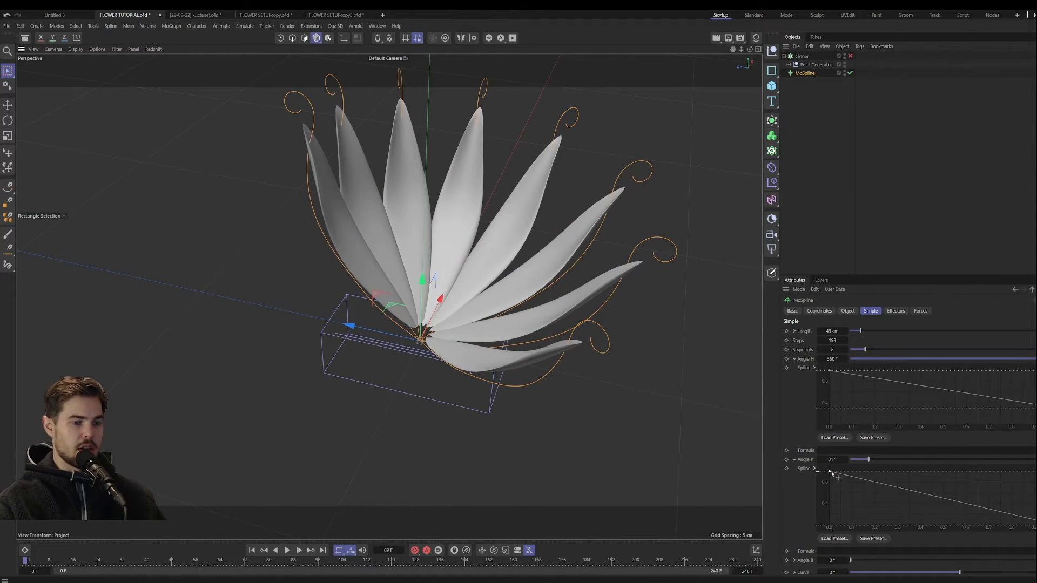
drag(830, 472, 830, 524)
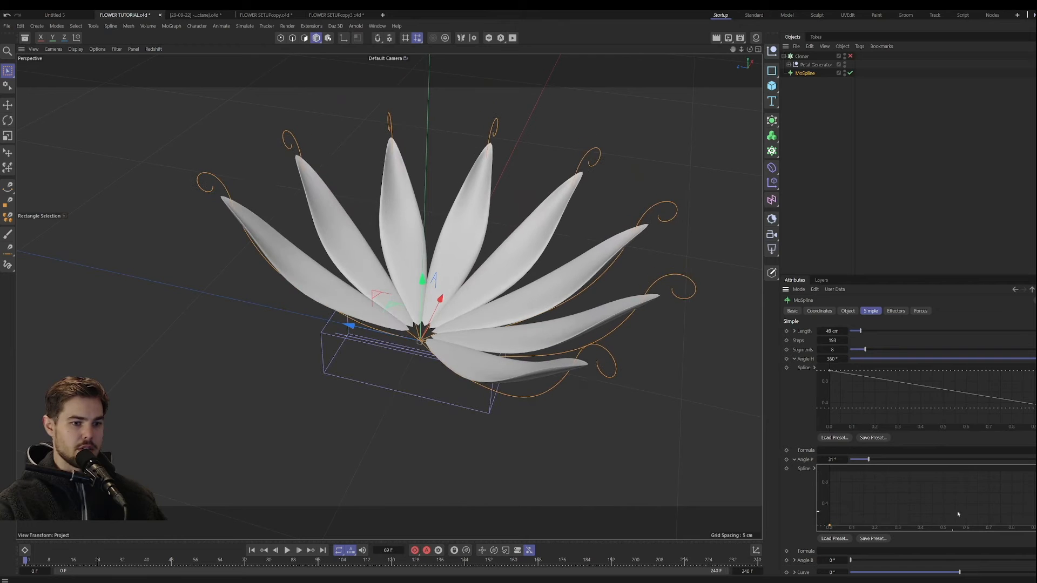
drag(1036, 525, 1036, 471)
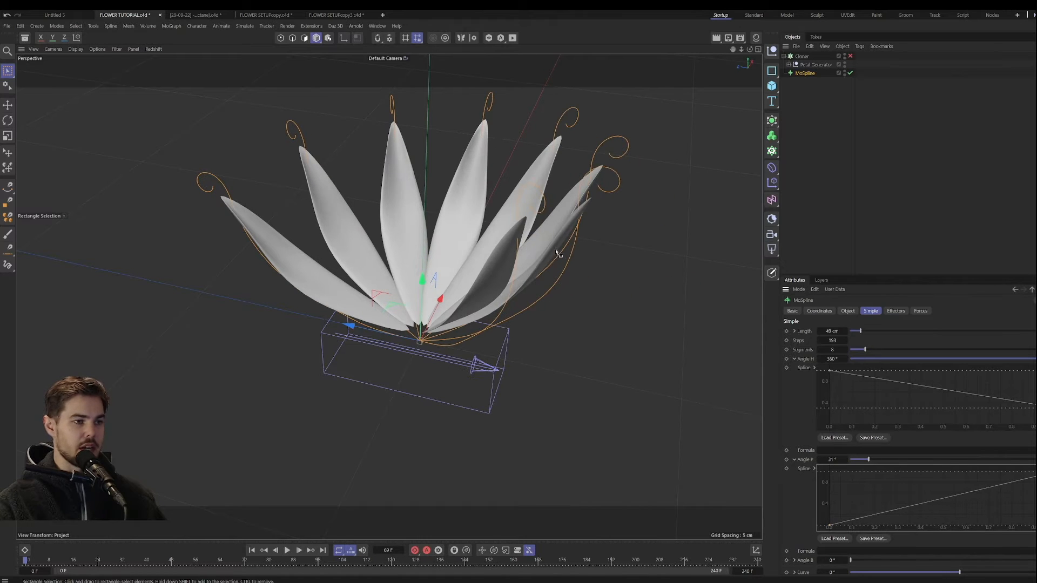
Step: Re-enable the Cloner and examine the full flower from several sides and from above
alt+drag(556, 251, 530, 269)
click(850, 57)
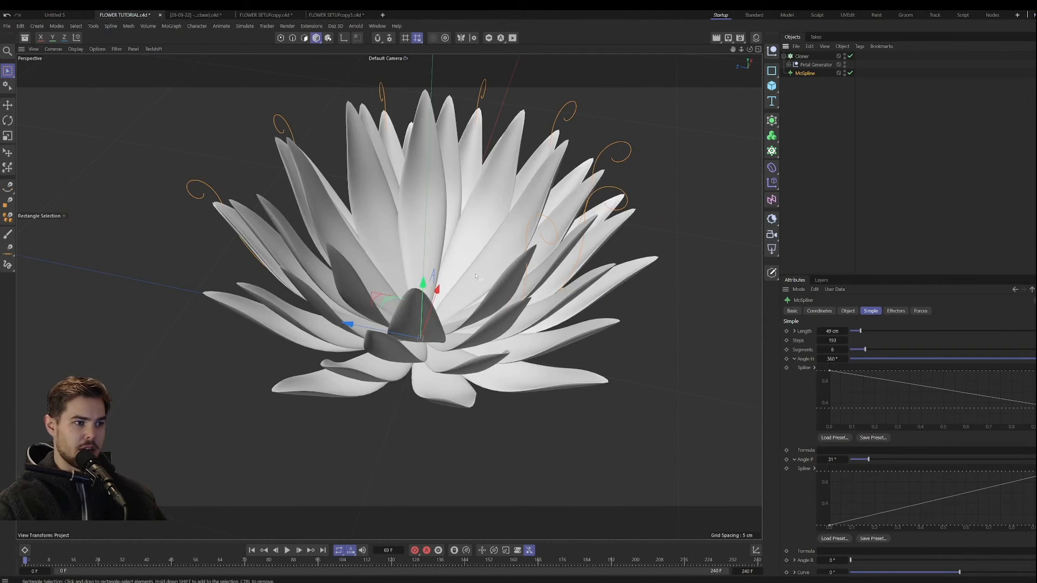
scroll(457, 295, down, 3)
alt+drag(456, 295, 422, 311)
alt+middle_drag(422, 311, 390, 334)
scroll(435, 272, up, 3)
alt+drag(434, 273, 351, 314)
alt+drag(442, 297, 420, 268)
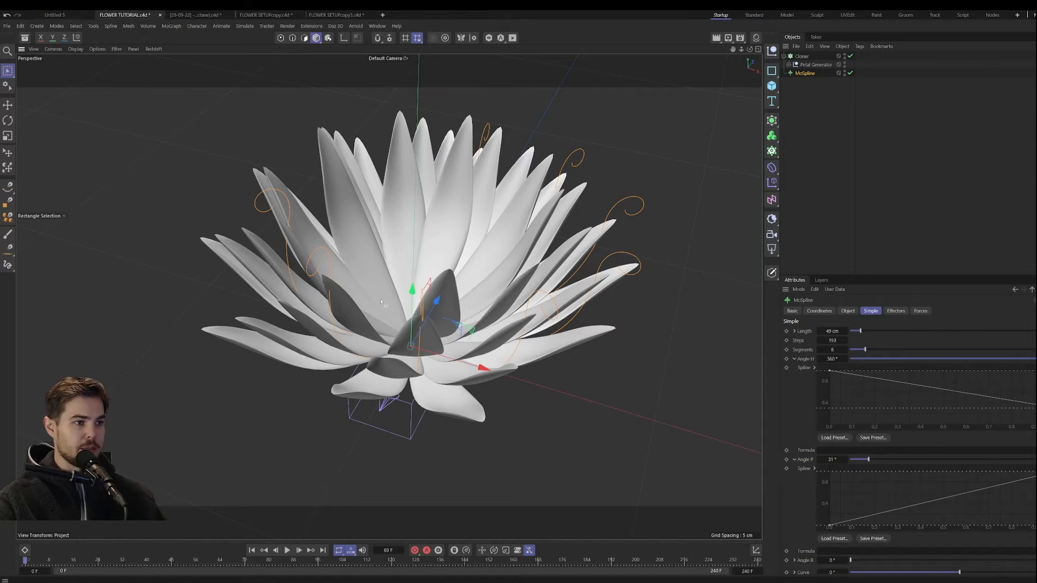
alt+drag(381, 302, 383, 354)
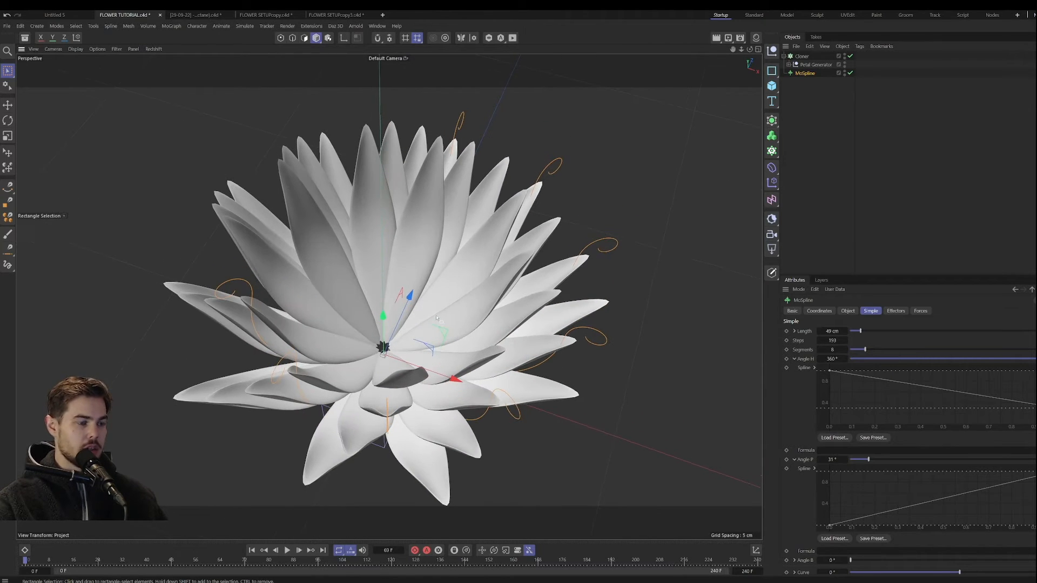
alt+drag(547, 372, 313, 355)
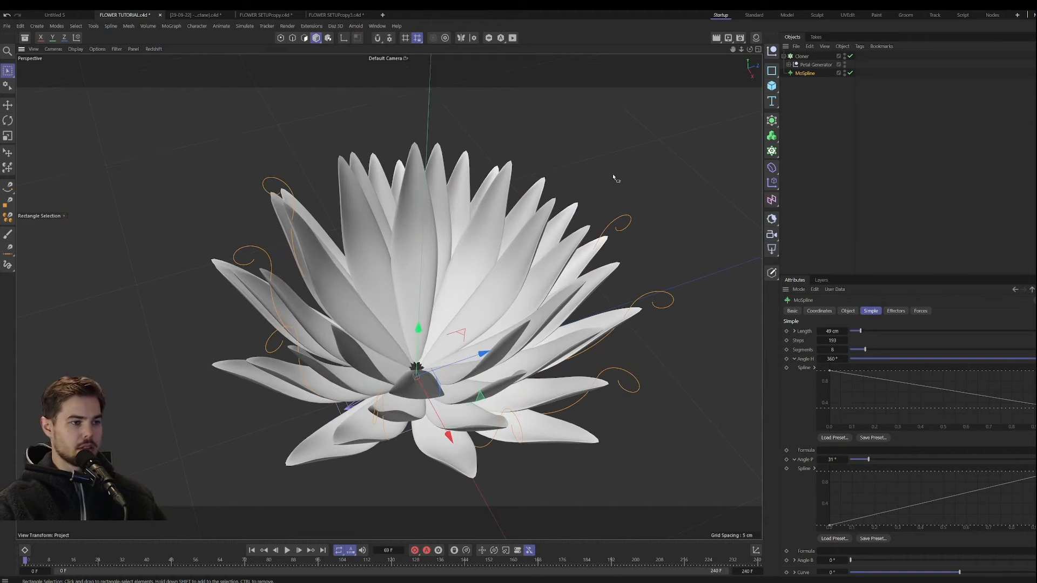
Step: Set the Cloner's radial count to 7
click(807, 57)
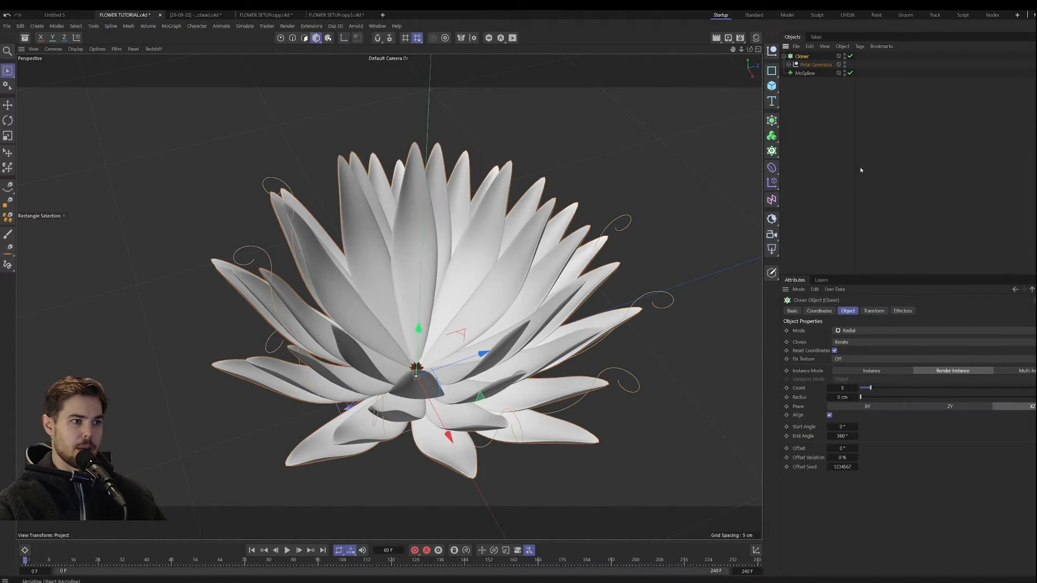
mouse_move(855, 388)
mouse_down()
mouse_move(907, 388)
mouse_move(861, 387)
mouse_up()
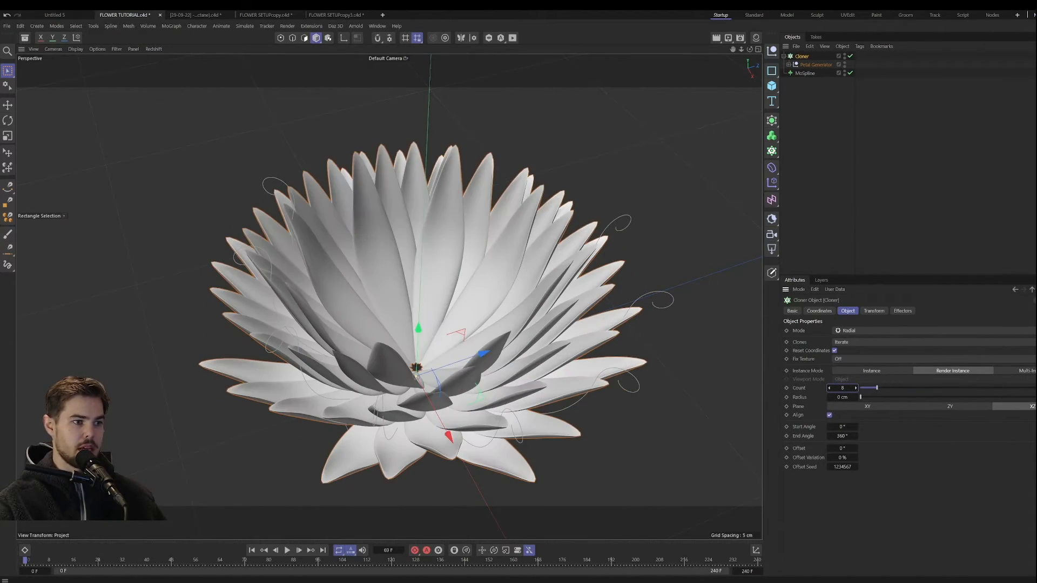
click(829, 388)
alt+drag(487, 309, 486, 268)
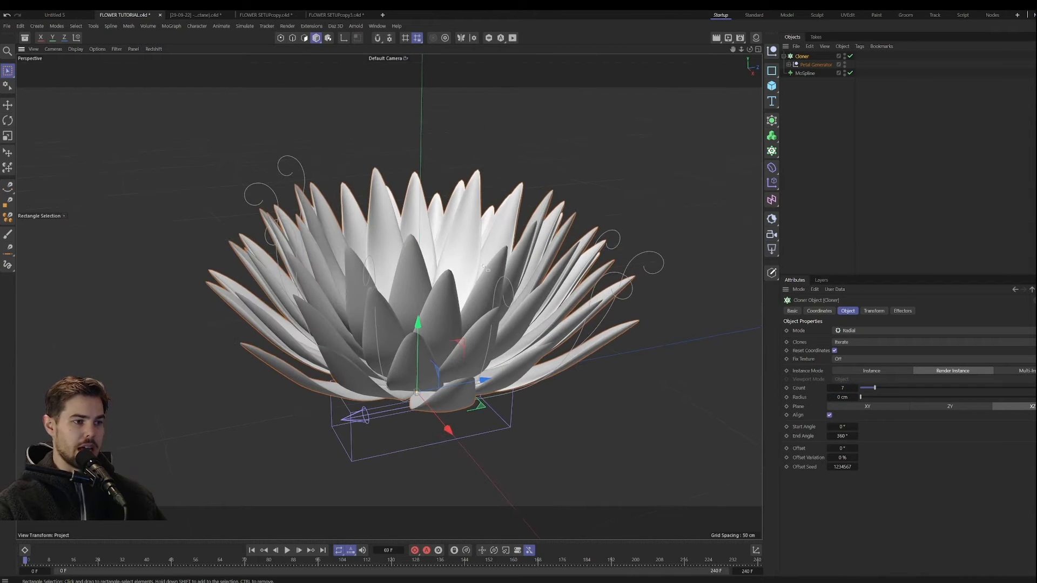
Step: Set the MoSpline's Angle P to 36° and slightly raise the end point of its Angle H curve
click(803, 74)
alt+drag(463, 324, 446, 366)
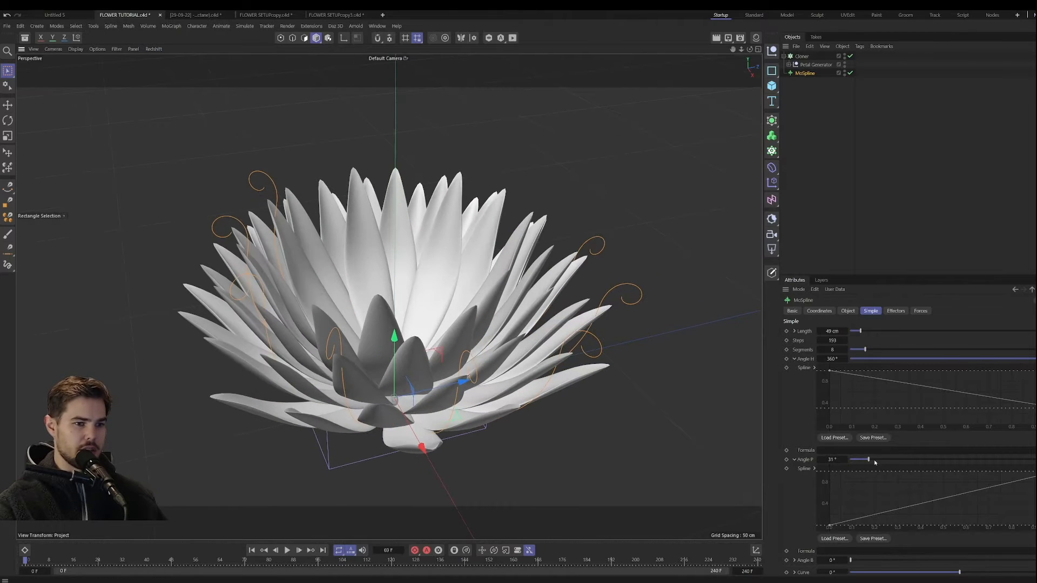
mouse_move(870, 460)
mouse_down()
mouse_move(879, 461)
mouse_move(854, 458)
mouse_move(868, 459)
mouse_up()
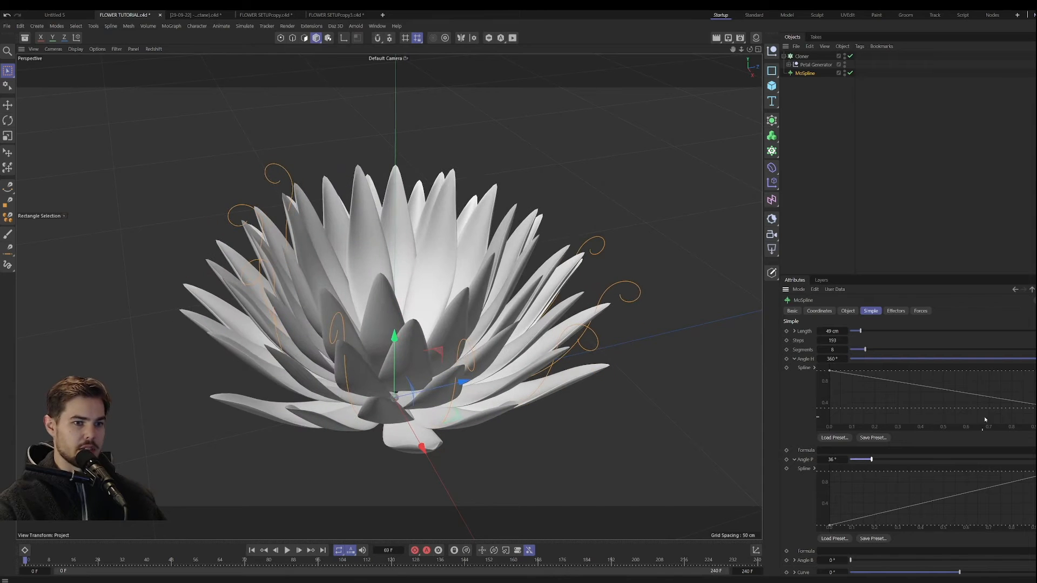
mouse_move(1036, 471)
mouse_down()
mouse_move(1036, 497)
mouse_move(1036, 471)
mouse_up()
mouse_move(1036, 409)
mouse_down()
mouse_move(1036, 424)
mouse_move(1036, 406)
mouse_up()
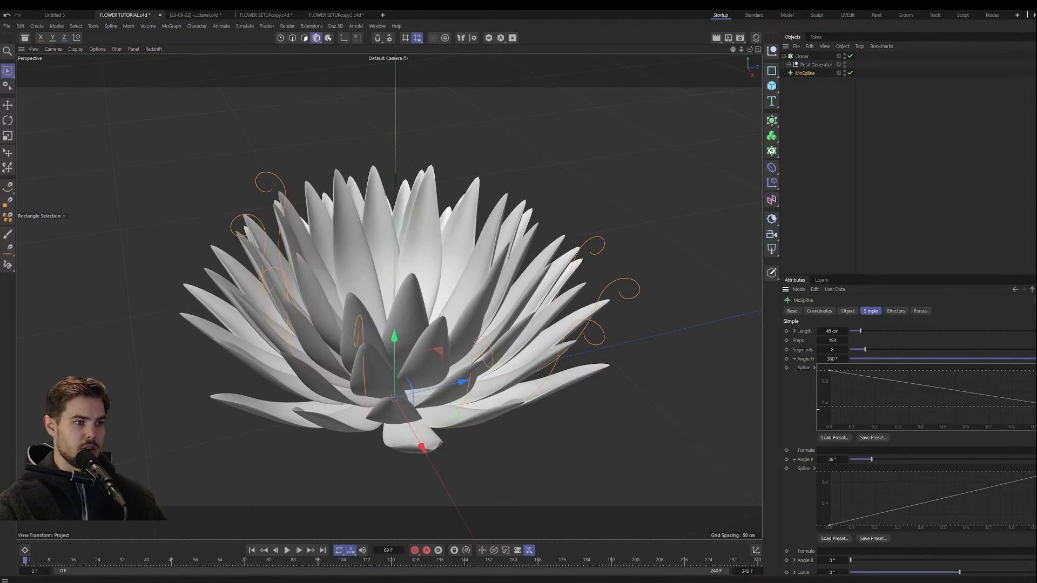
Step: Examine the flower's center and the underside of its base up close
alt+drag(432, 295, 411, 417)
alt+middle_drag(411, 418, 434, 336)
alt+drag(435, 336, 440, 364)
scroll(448, 359, up, 5)
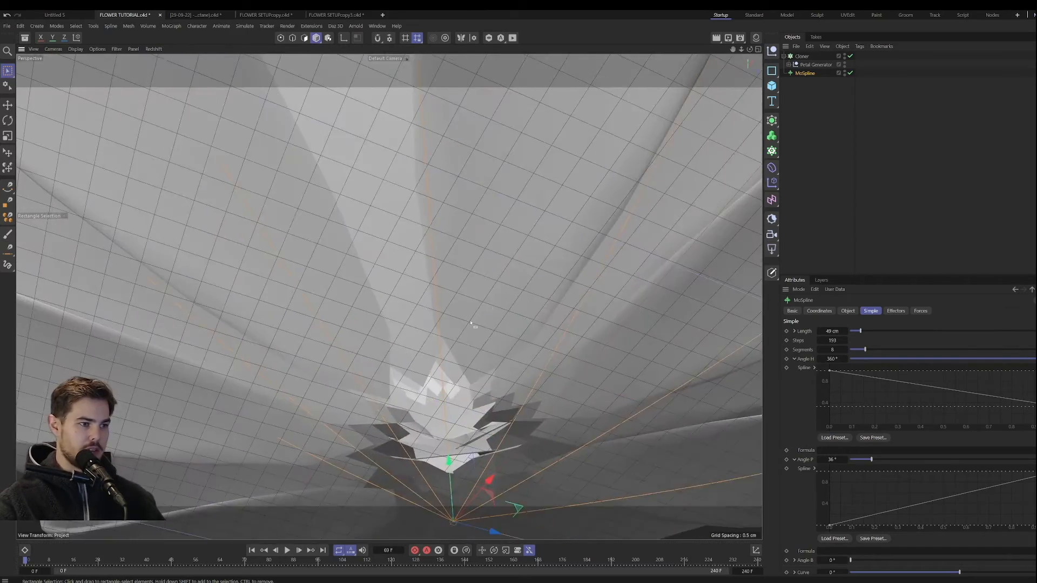
alt+drag(468, 323, 466, 267)
scroll(468, 302, down, 4)
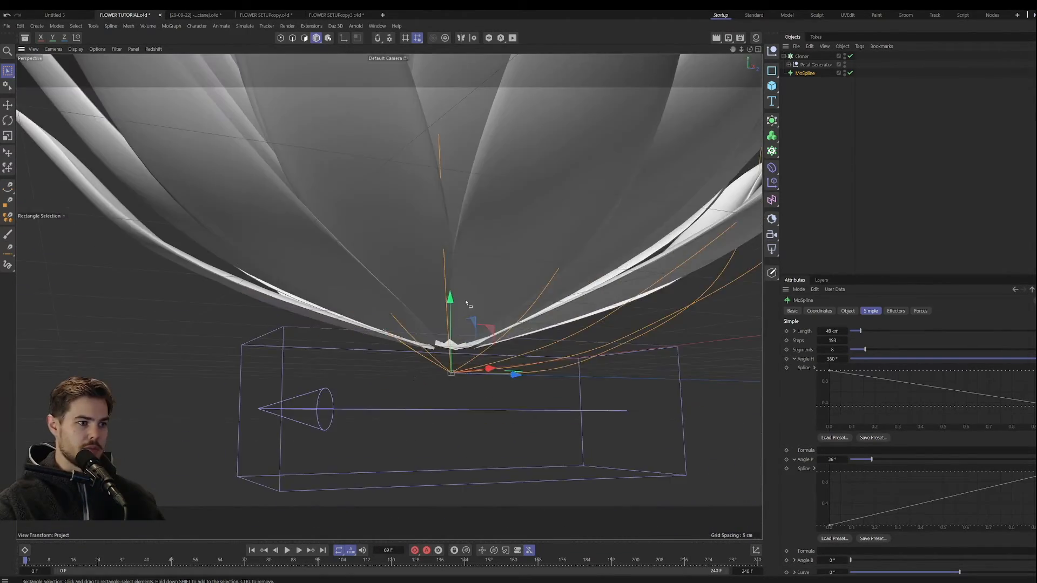
alt+drag(461, 338, 426, 400)
scroll(398, 373, down, 3)
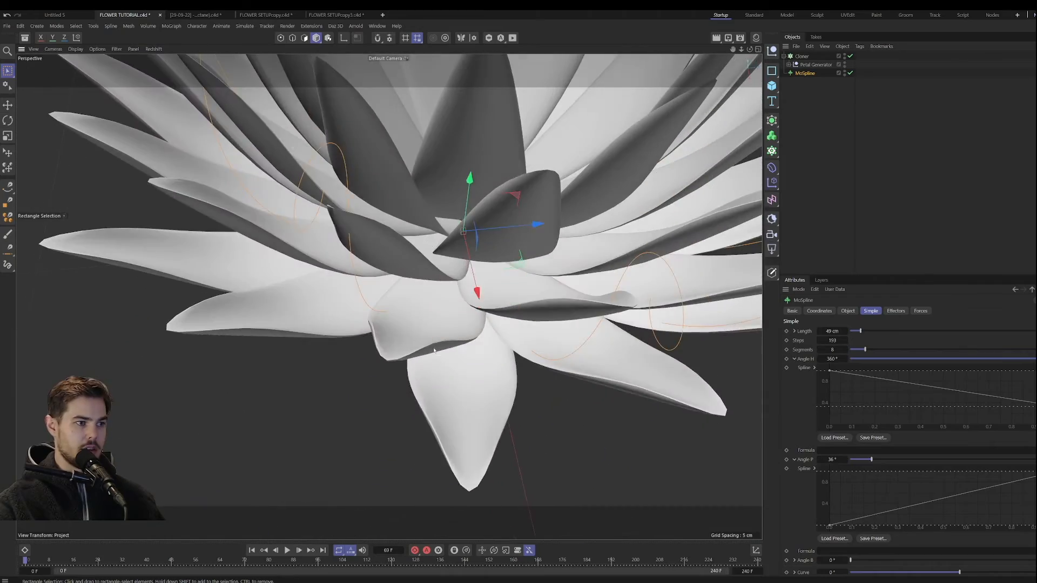
Step: Examine the overall flower shape from the side and from above, checking how the petal layers open
scroll(448, 325, down, 4)
alt+middle_drag(448, 324, 369, 366)
alt+drag(369, 366, 331, 312)
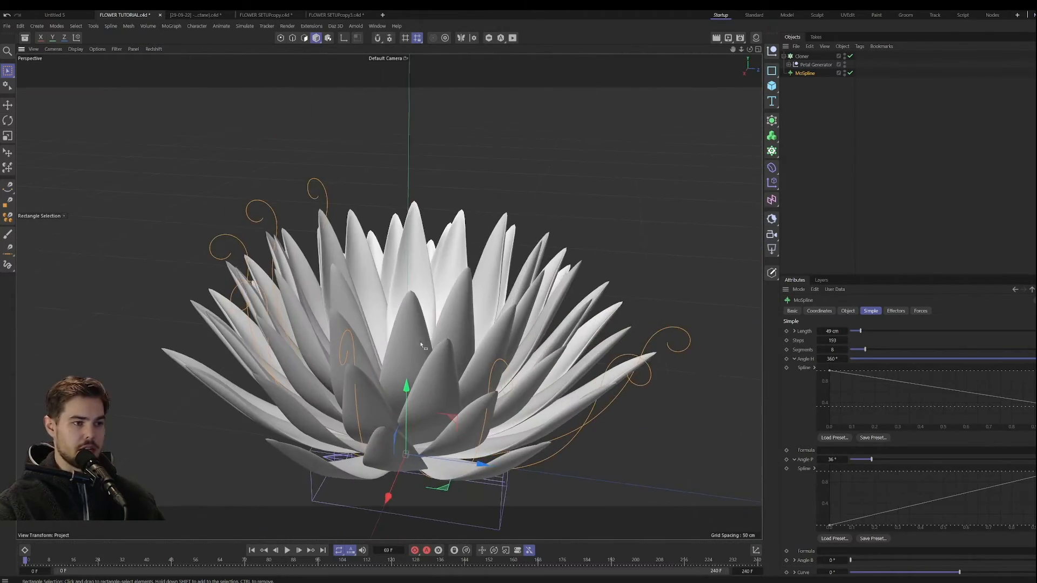
scroll(351, 314, down, 4)
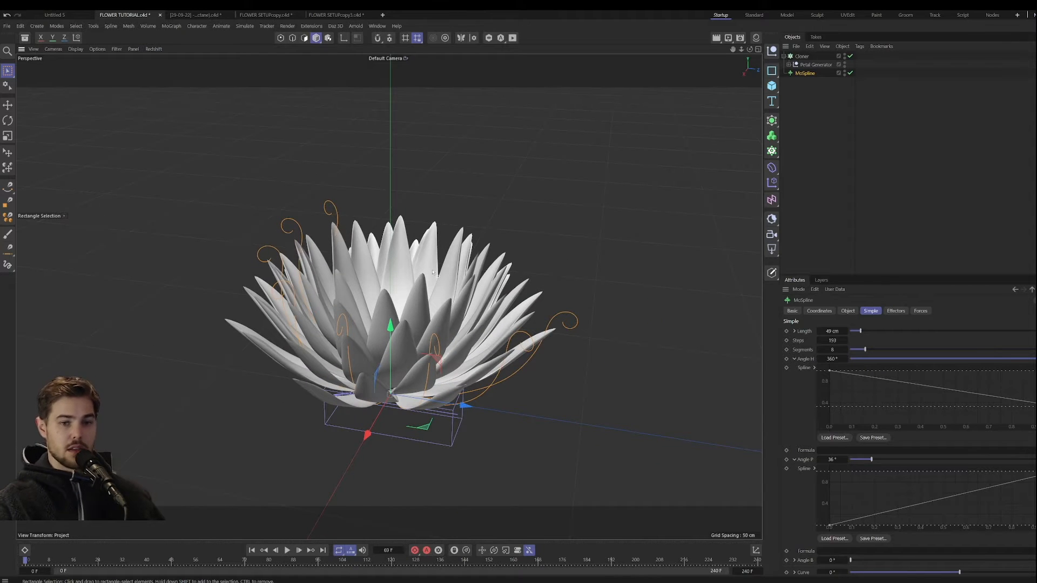
scroll(387, 343, up, 4)
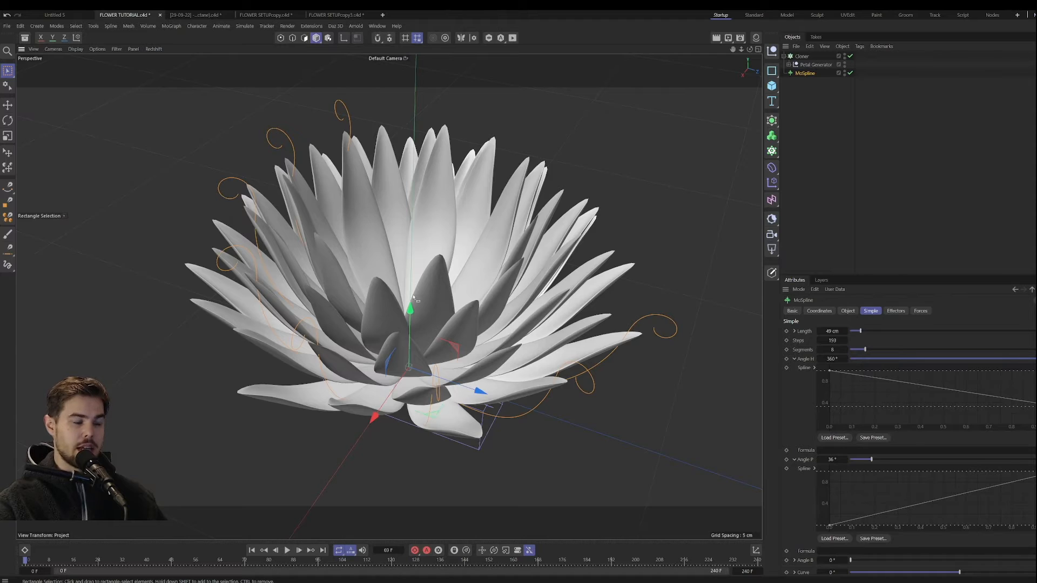
scroll(414, 298, down, 5)
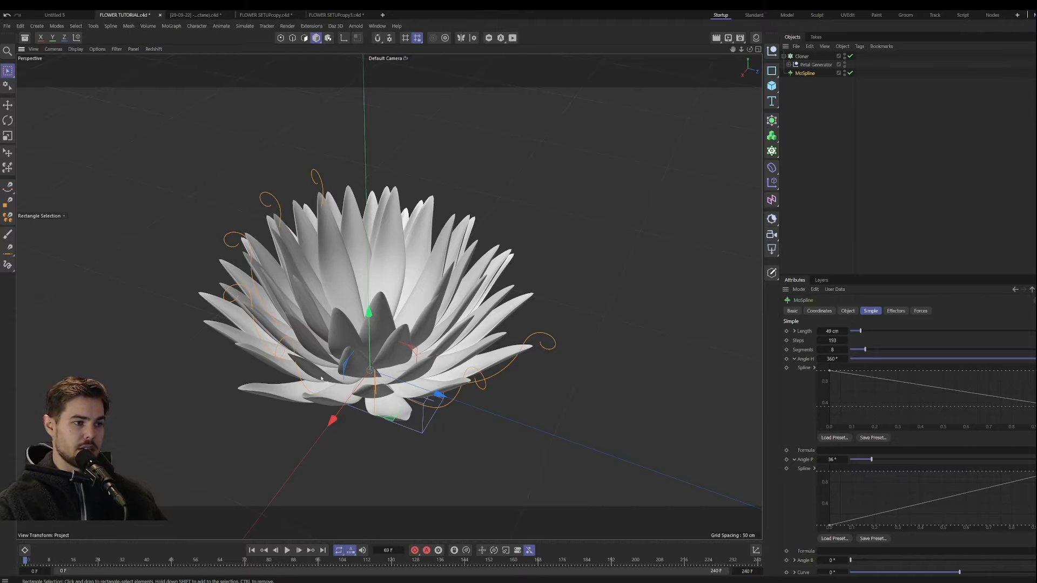
alt+drag(317, 385, 416, 334)
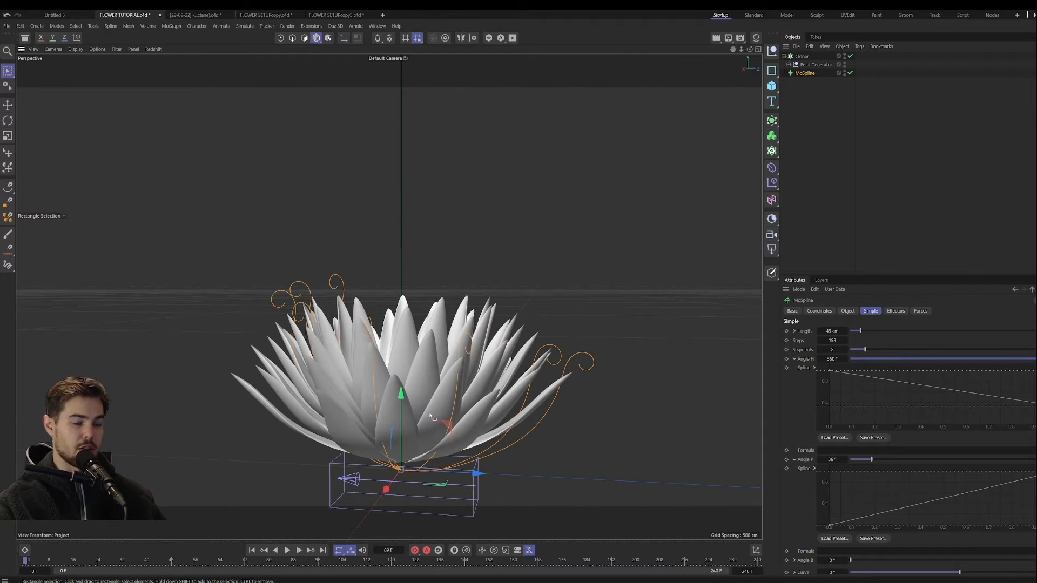
alt+drag(474, 392, 377, 406)
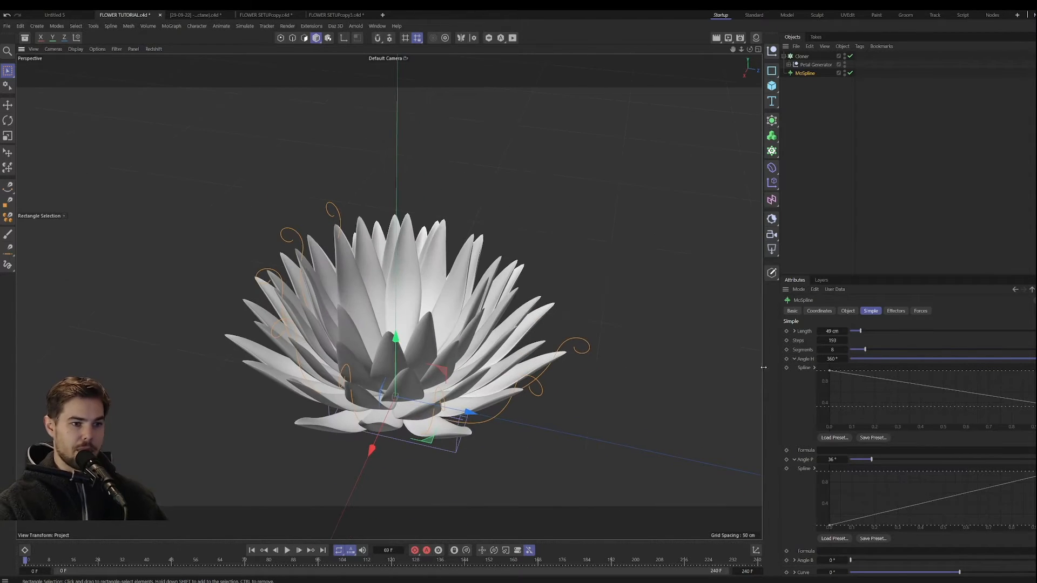
Step: Collapse the MoSpline's Angle H and Angle P curve settings and set its Bend to 112°
click(794, 359)
click(794, 368)
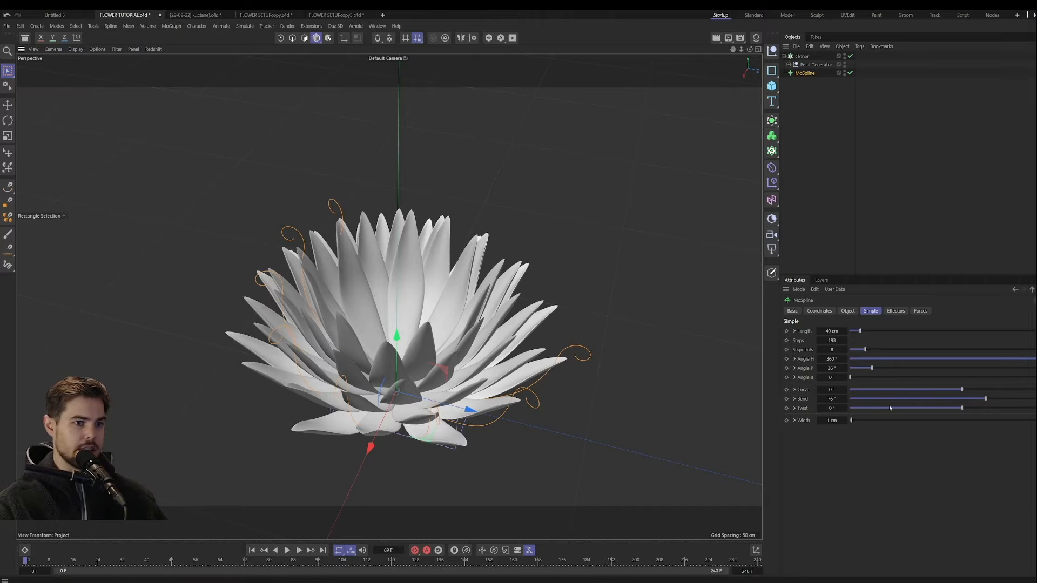
mouse_move(985, 401)
mouse_down()
mouse_move(915, 403)
mouse_move(999, 404)
mouse_up()
Step: Turn off the MoSpline's Extend End option and check how the petal tips are shaped
click(848, 311)
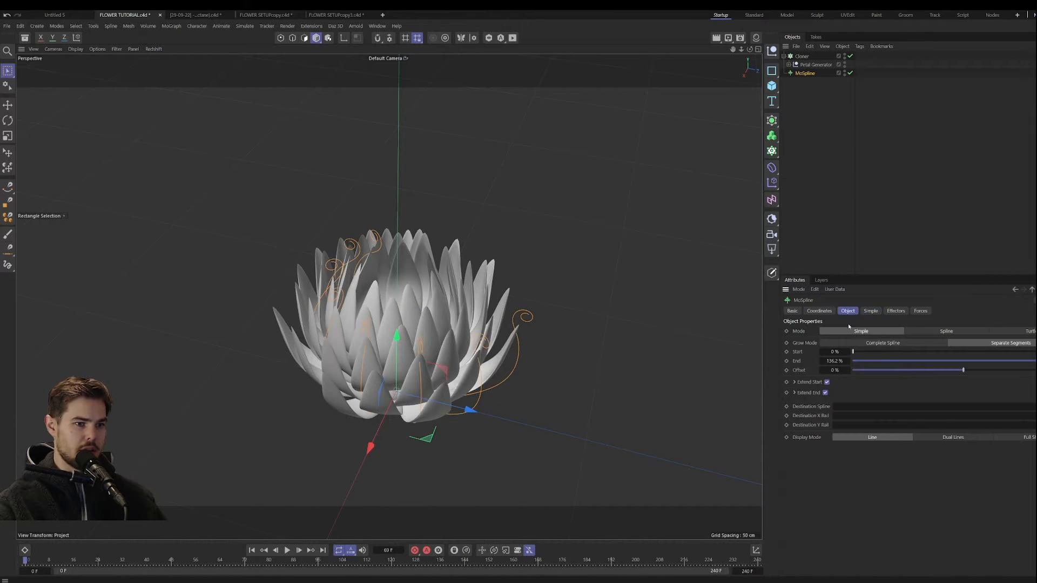
mouse_move(526, 364)
alt+mouse_down()
mouse_move(511, 362)
mouse_move(519, 346)
alt+mouse_up()
scroll(517, 360, up, 4)
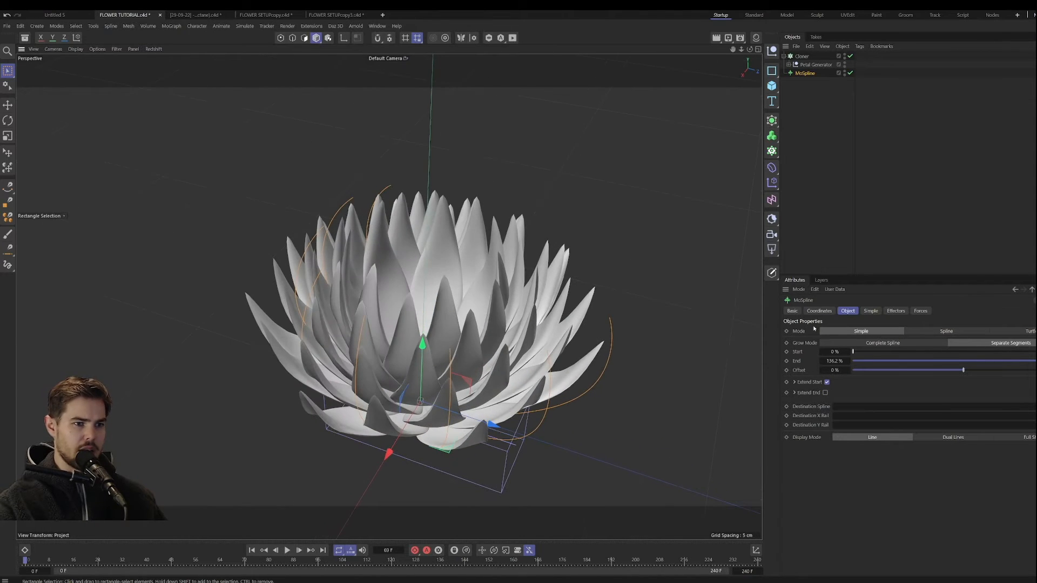
alt+drag(586, 365, 564, 355)
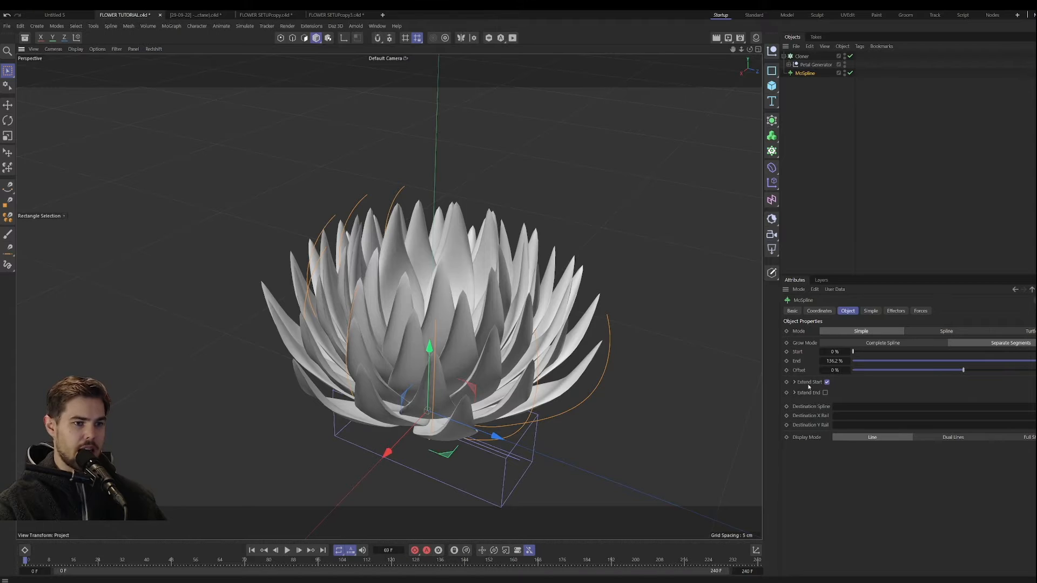
click(795, 381)
click(794, 382)
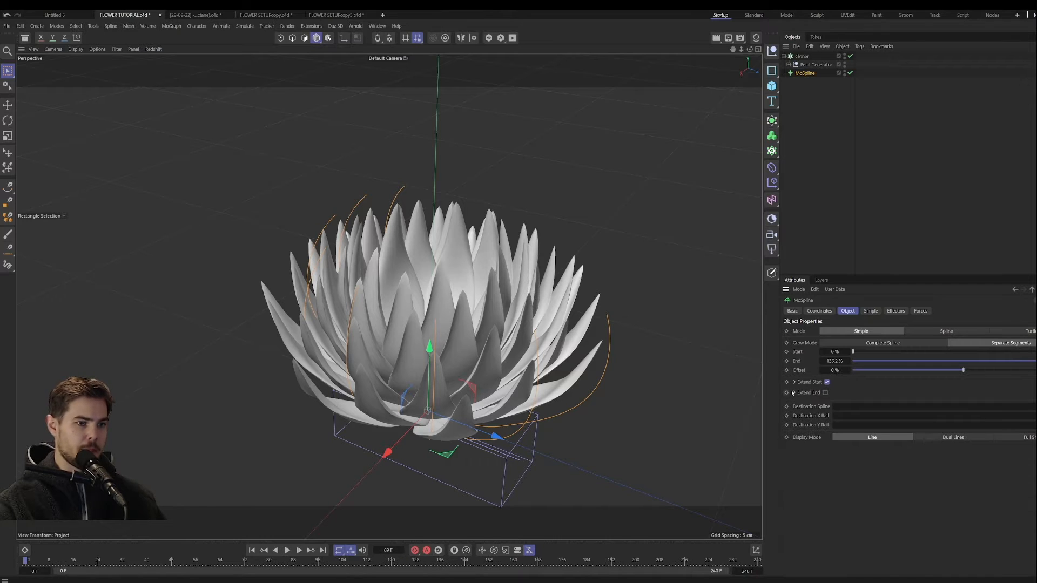
Step: Increase the MoSpline's Bend to 144° so the petals curl inward
click(870, 311)
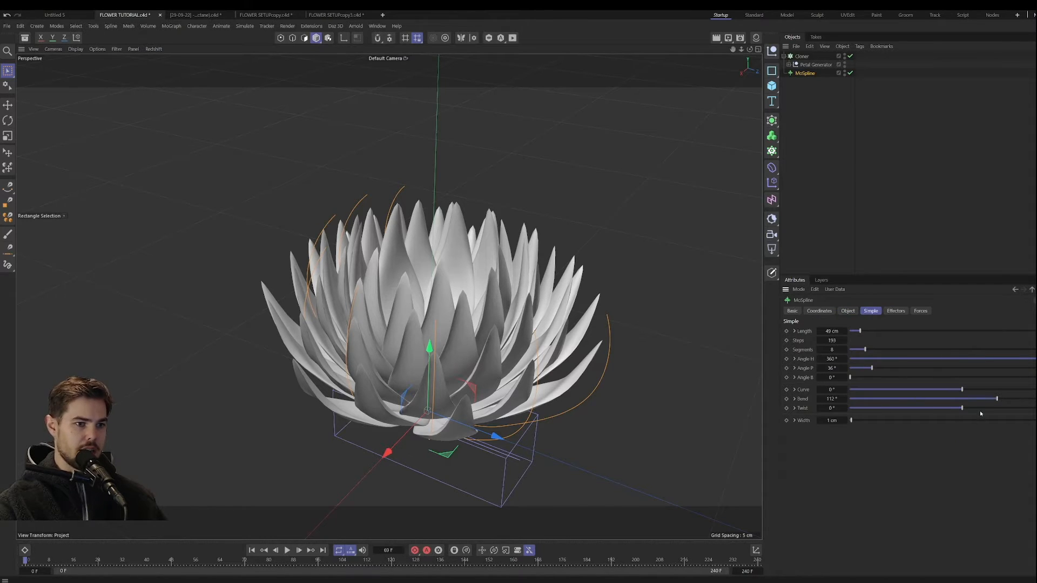
mouse_move(995, 402)
mouse_down()
mouse_move(943, 403)
mouse_move(998, 400)
mouse_up()
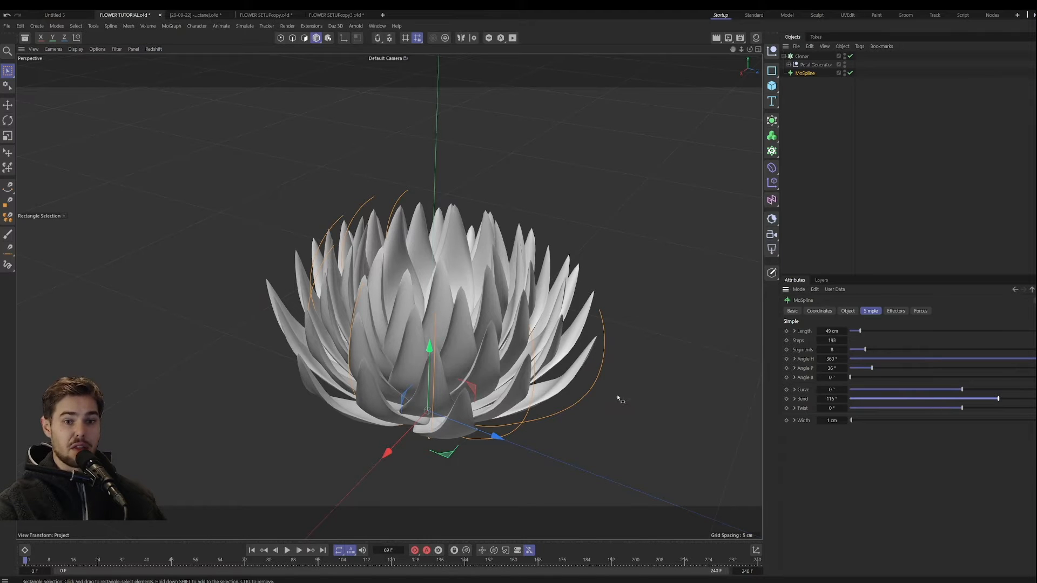
mouse_move(997, 399)
mouse_down()
mouse_move(948, 404)
mouse_move(1007, 404)
mouse_move(918, 391)
mouse_move(1007, 398)
mouse_up()
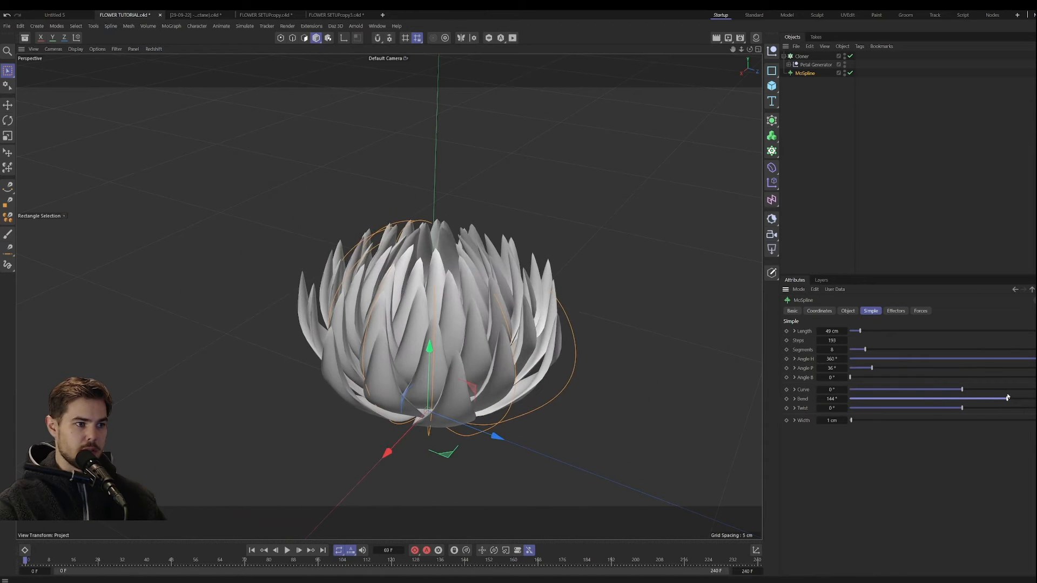
Step: Reshape the Bend curve by raising its middle low point and shifting its start point right to about 0.2, with Bend at -90°
click(794, 399)
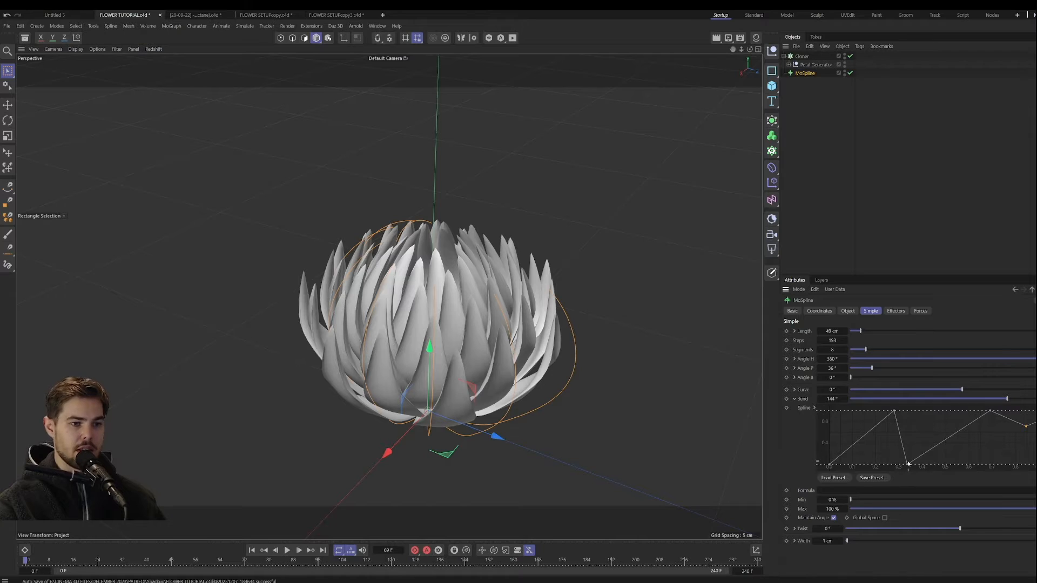
drag(908, 464, 920, 441)
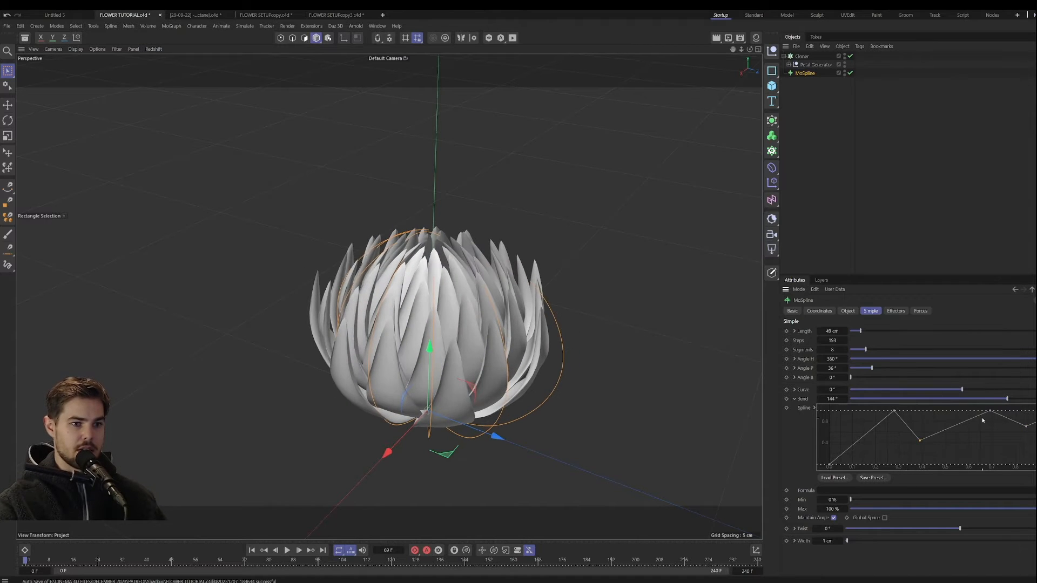
drag(983, 420, 933, 400)
drag(828, 468, 869, 479)
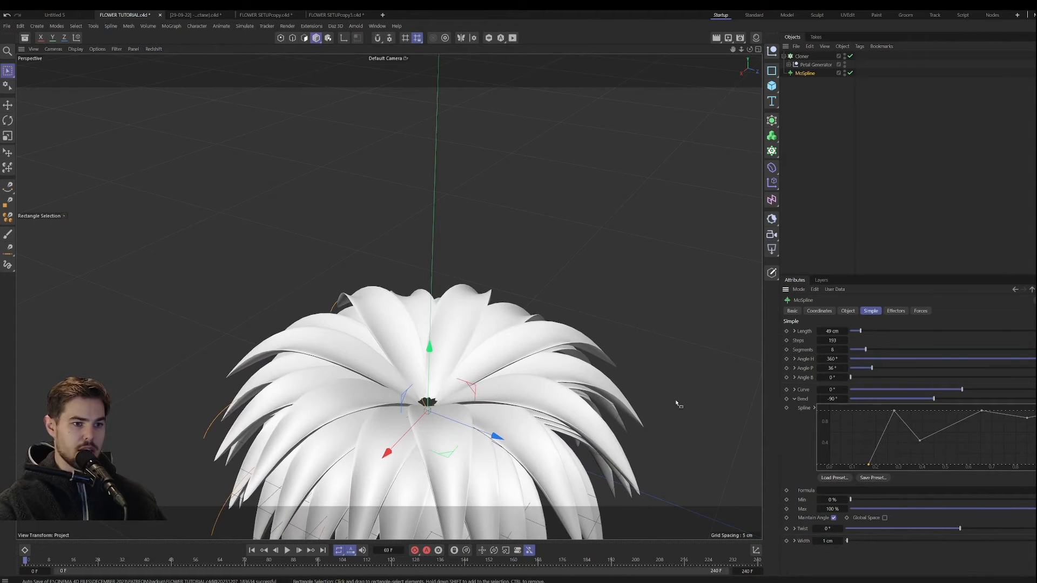
Step: Set the MoSpline's Bend to 96° and its Length to 53 cm, checking the flower from several angles
drag(934, 402, 994, 402)
scroll(431, 370, down, 3)
alt+drag(431, 370, 443, 351)
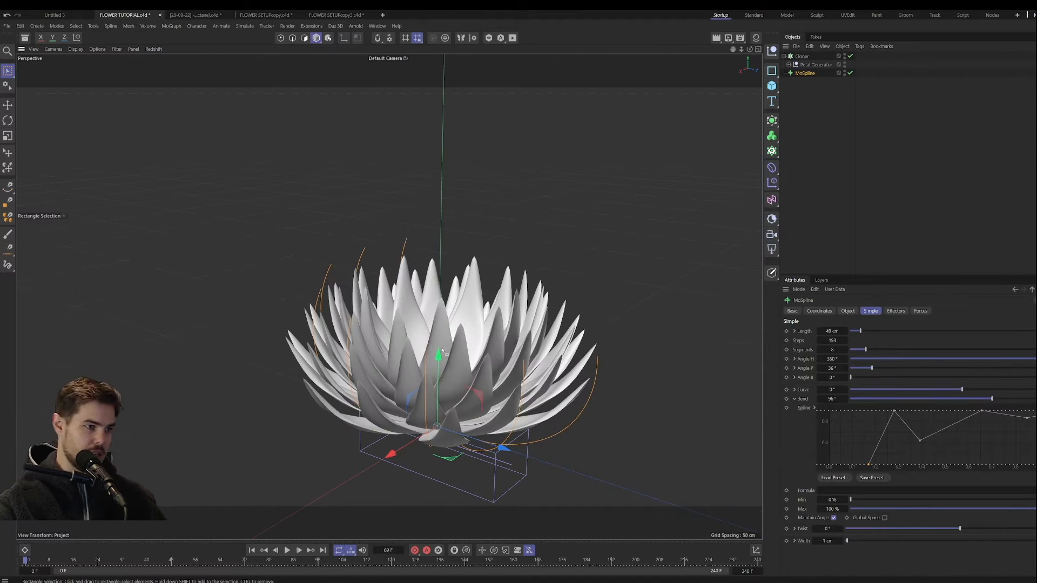
alt+drag(502, 312, 458, 355)
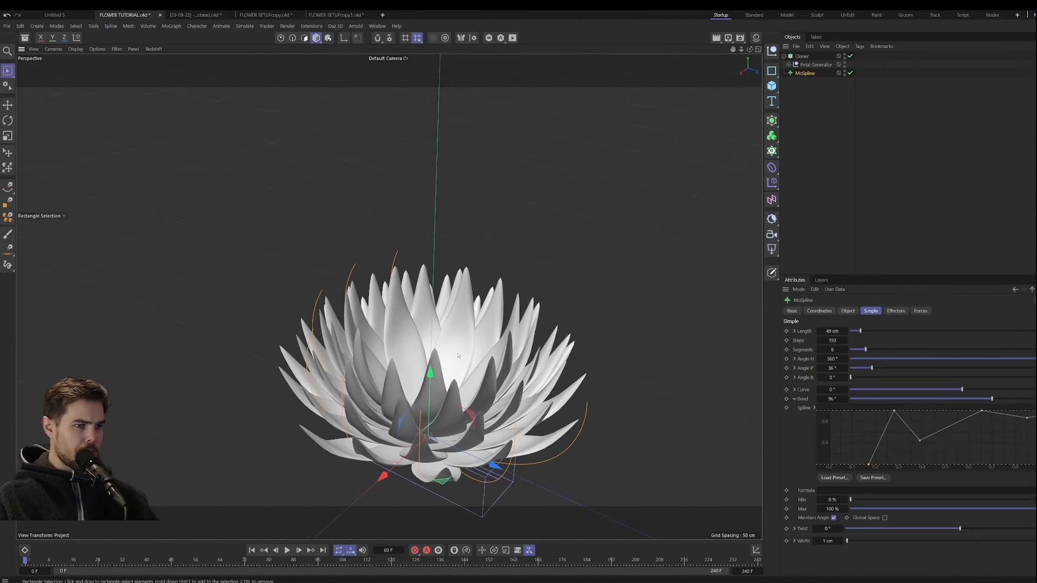
scroll(448, 367, up, 2)
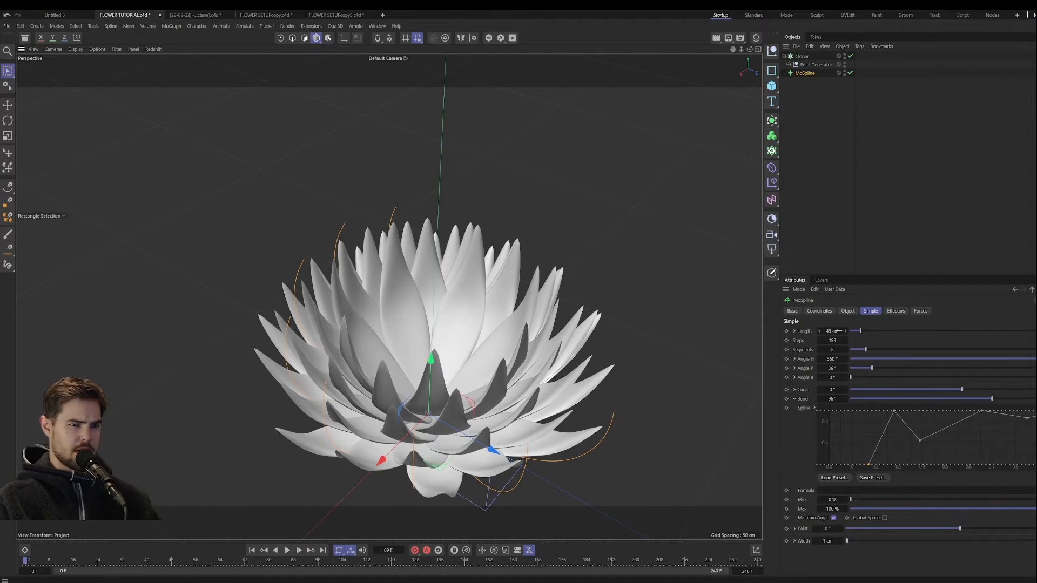
drag(838, 331, 849, 331)
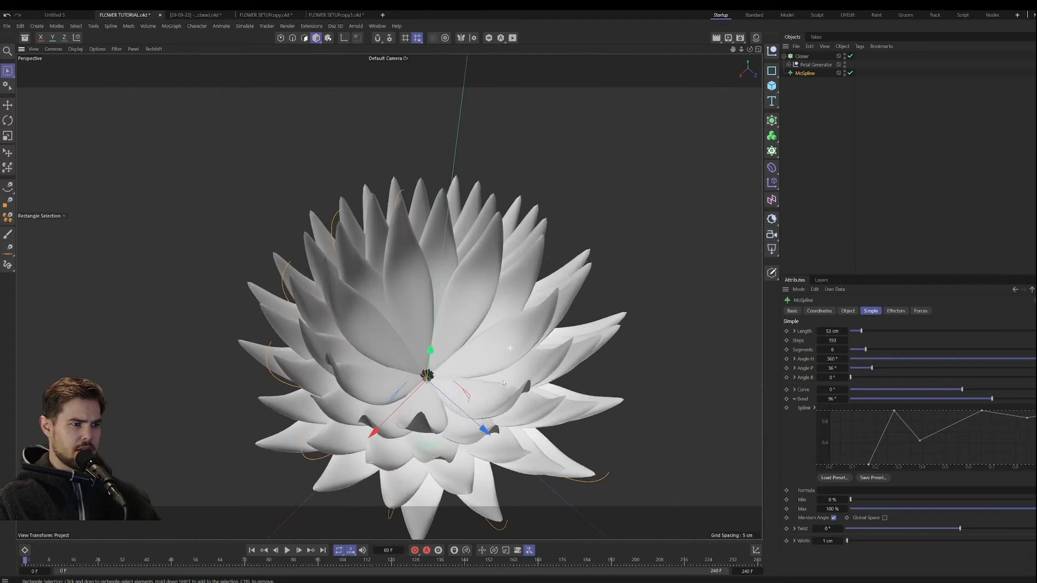
Step: Turn the MoSpline's Extend End option back on and set its End to 185.7%
click(848, 311)
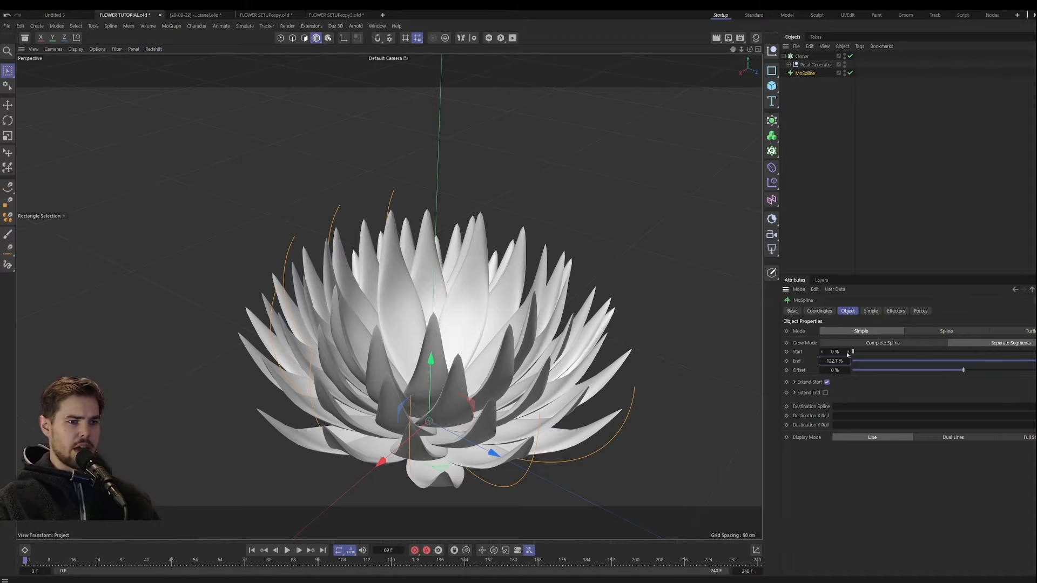
drag(834, 361, 829, 361)
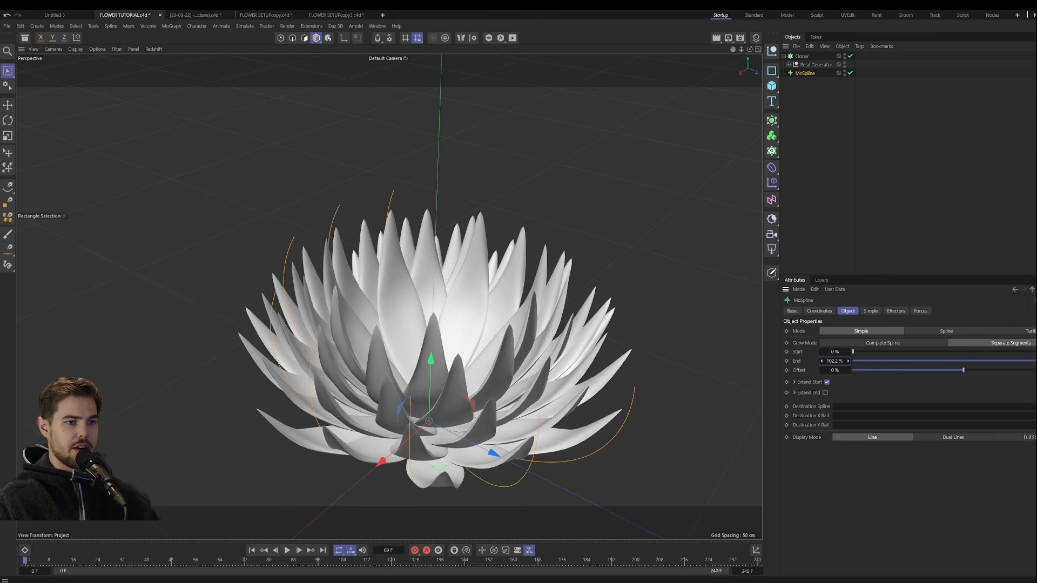
click(825, 393)
drag(840, 361, 868, 360)
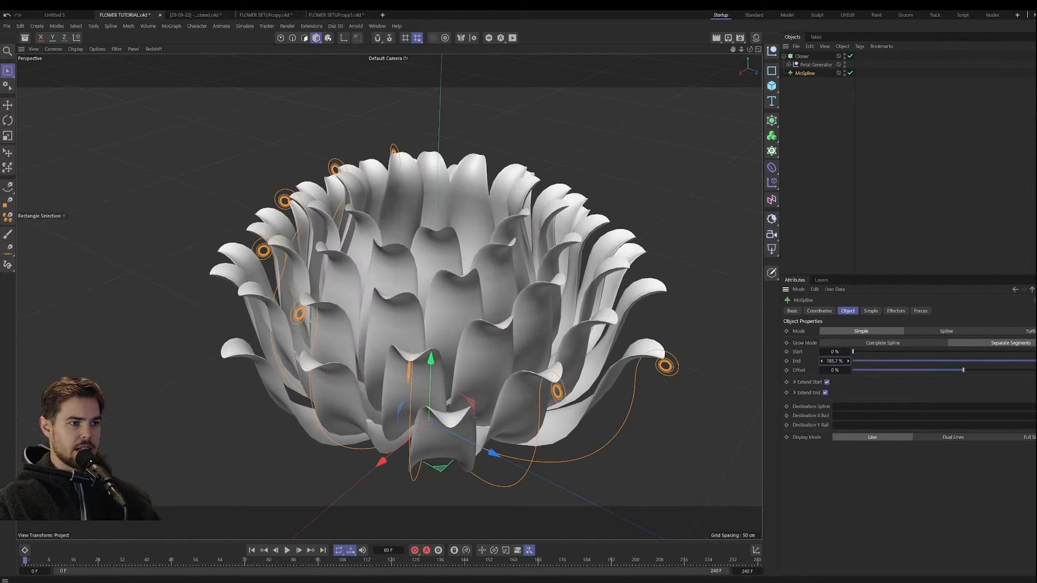
Step: Set the MoSpline's Steps to 98 and its Bend to 59°
click(870, 312)
drag(991, 400, 957, 398)
scroll(372, 388, down, 5)
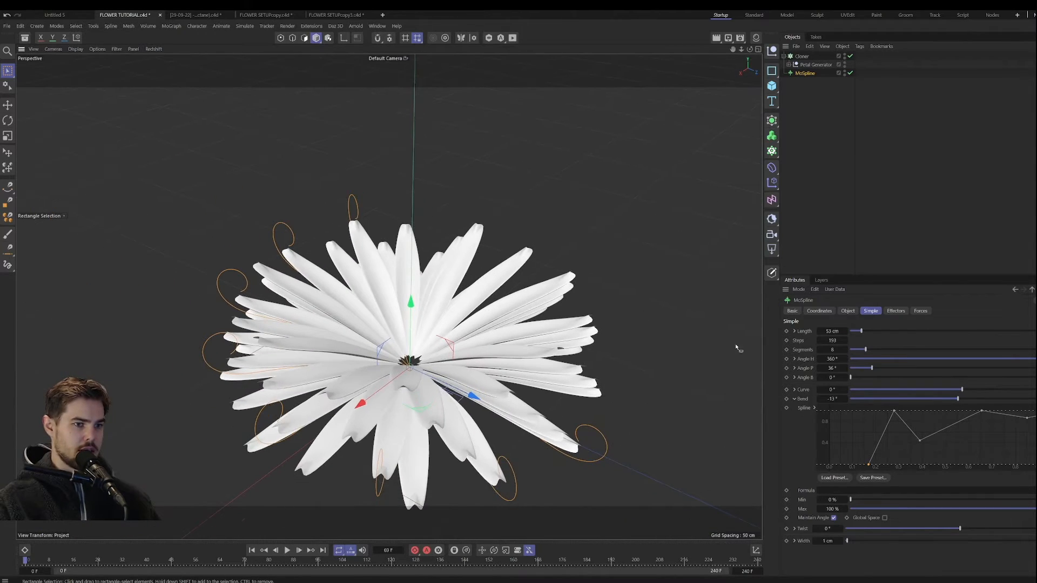
mouse_move(832, 341)
mouse_down()
mouse_move(804, 341)
mouse_move(845, 341)
mouse_up()
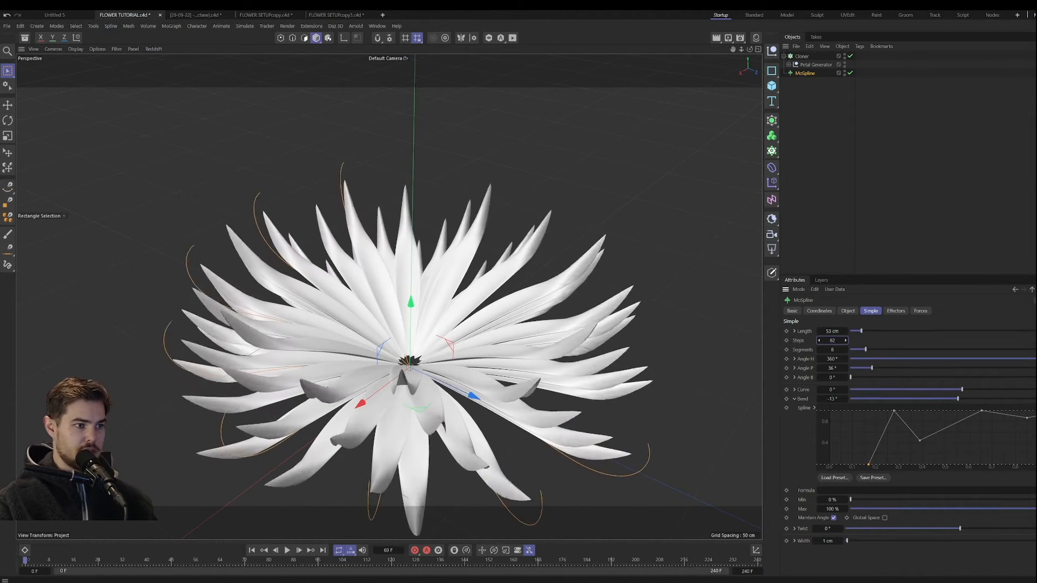
mouse_move(957, 398)
mouse_down()
mouse_move(929, 402)
mouse_move(976, 403)
mouse_up()
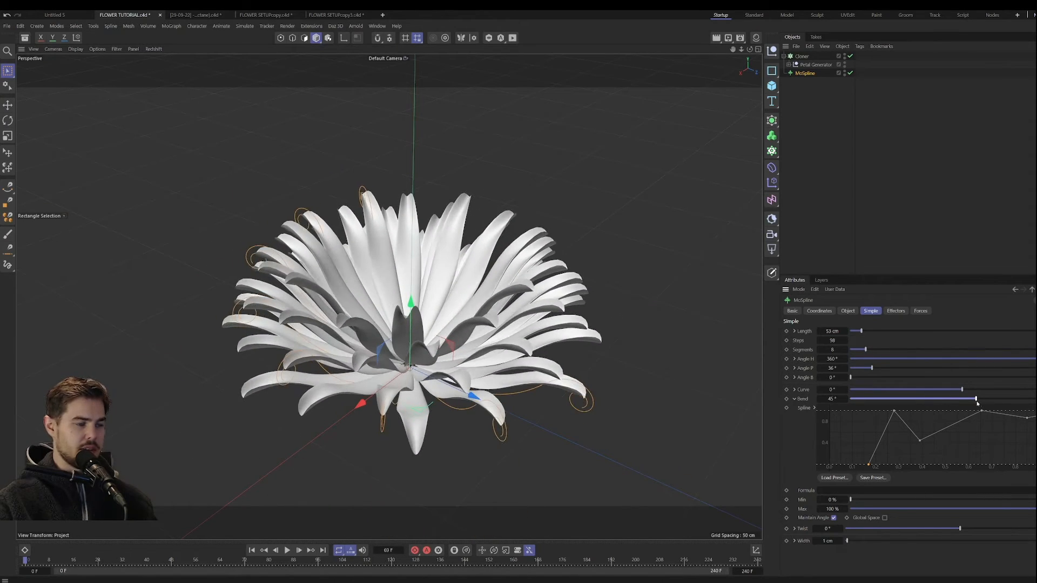
scroll(486, 315, up, 2)
alt+drag(486, 316, 473, 363)
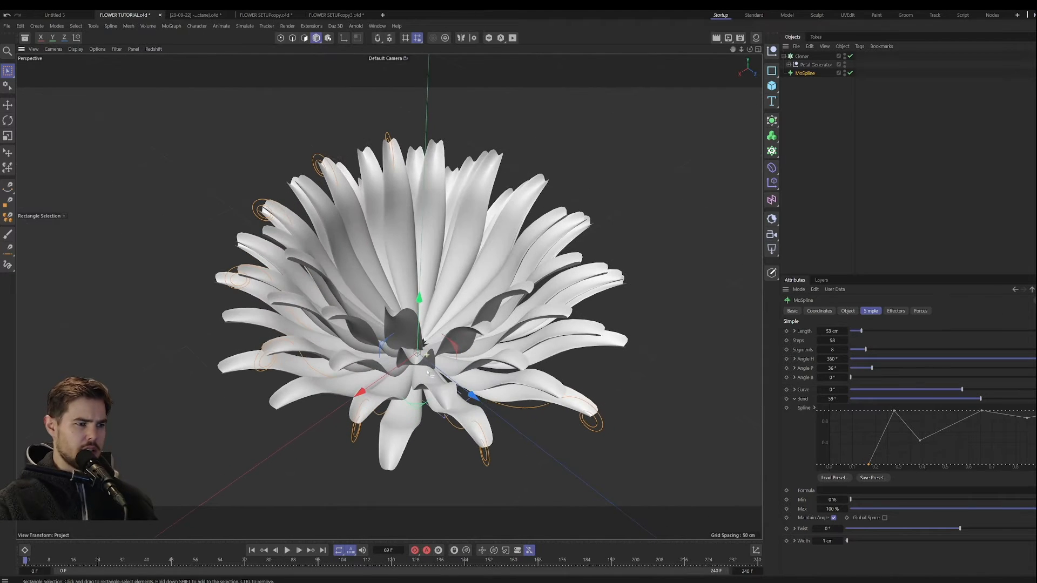
Step: Lower the MoSpline's End value to shorten the curled tips and set its Bend to 56°
click(848, 311)
drag(835, 361, 830, 360)
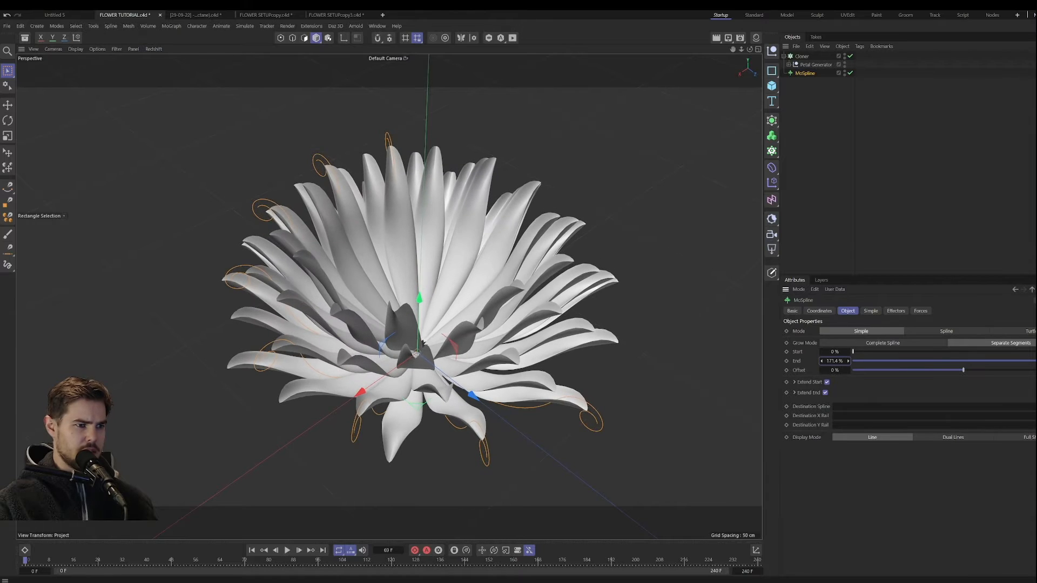
click(870, 311)
drag(962, 399, 991, 400)
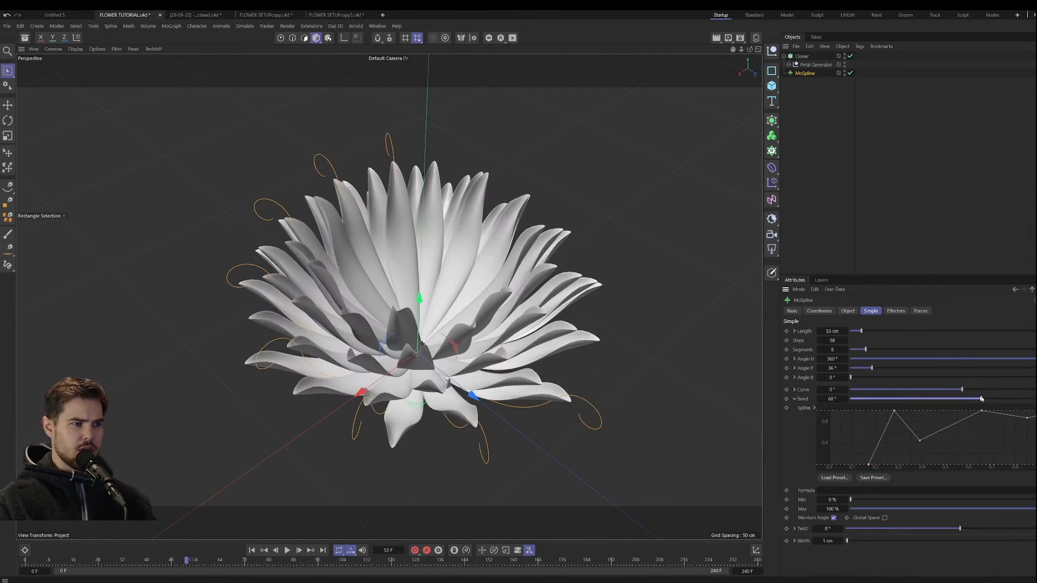
mouse_move(487, 369)
alt+mouse_down()
mouse_move(480, 378)
mouse_move(473, 355)
mouse_move(562, 405)
mouse_move(455, 355)
mouse_move(512, 365)
mouse_move(497, 376)
alt+mouse_up()
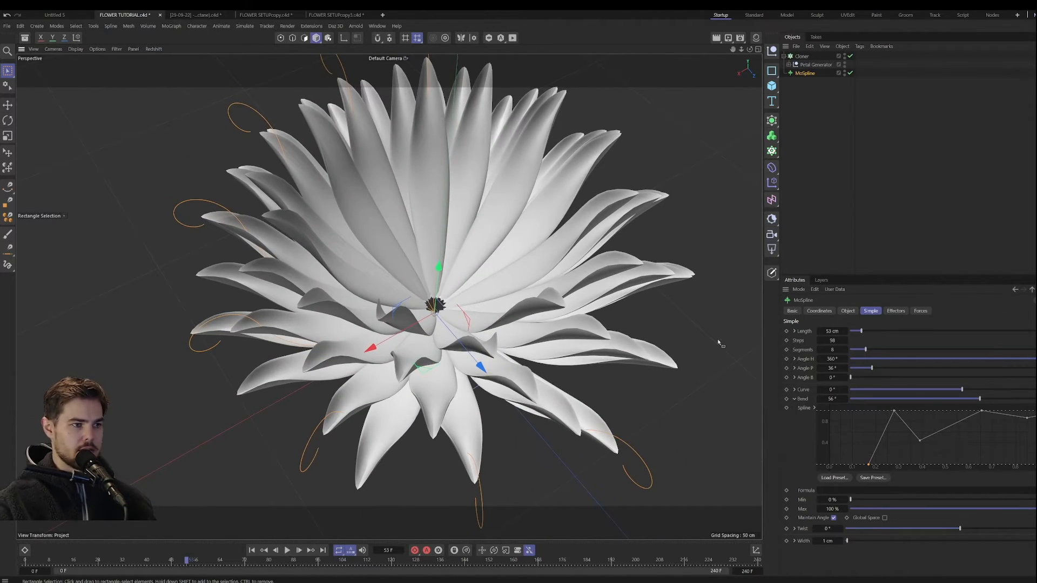
Step: Try shorter and longer End values on the MoSpline and settle on 154.1%
click(848, 311)
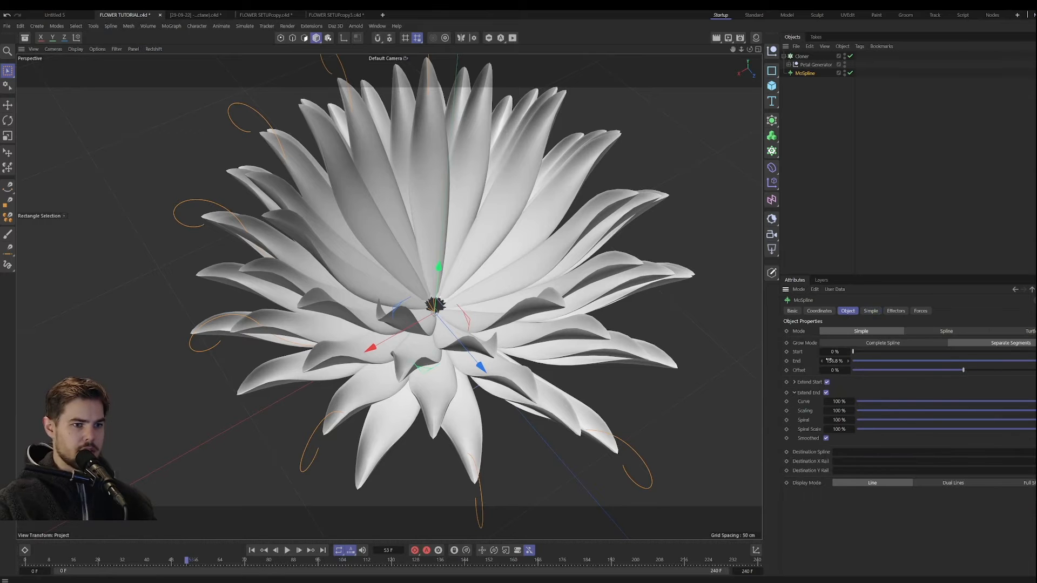
drag(828, 361, 809, 361)
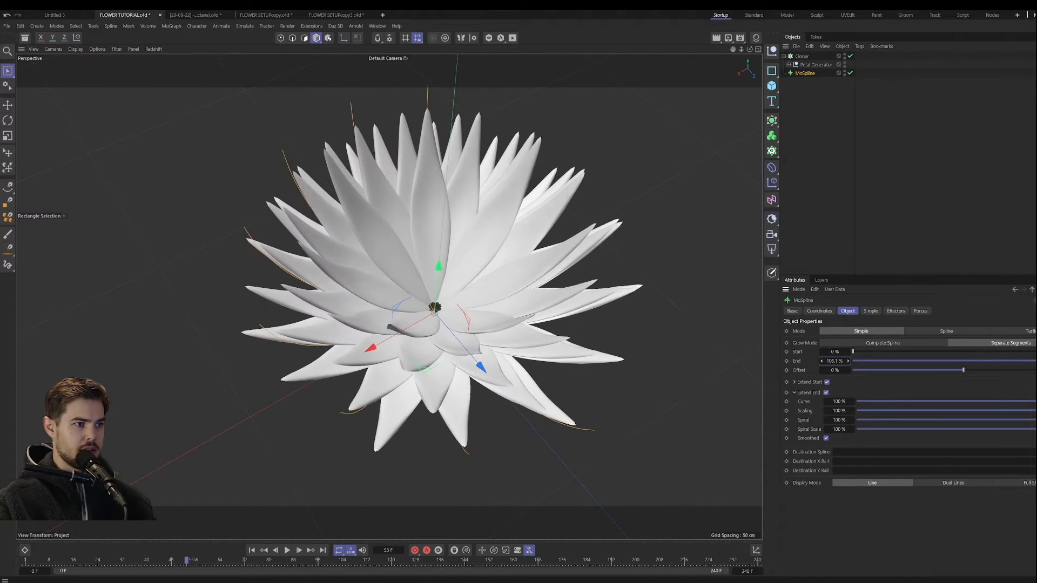
drag(806, 360, 828, 361)
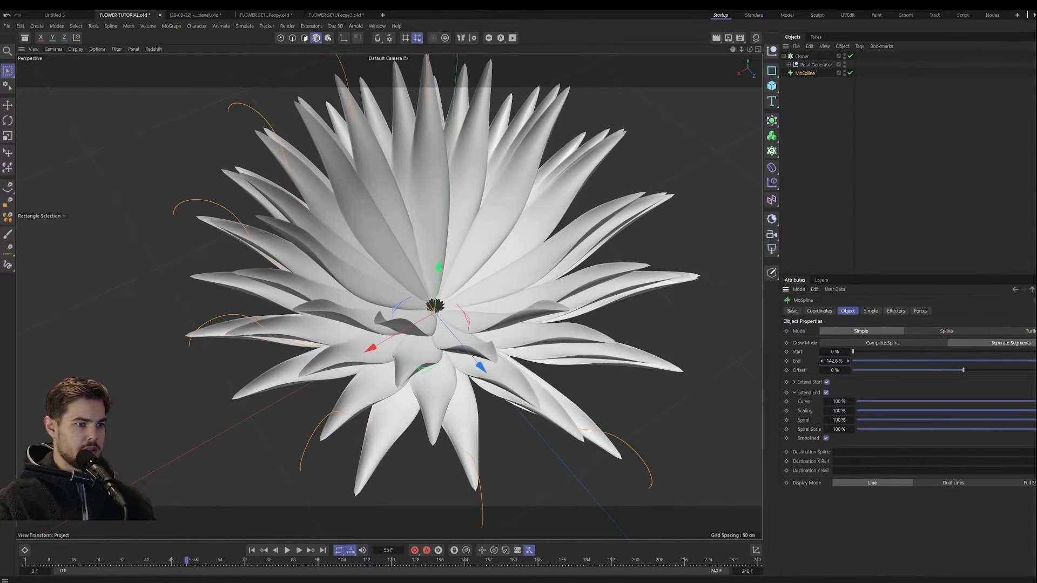
alt+drag(493, 343, 501, 315)
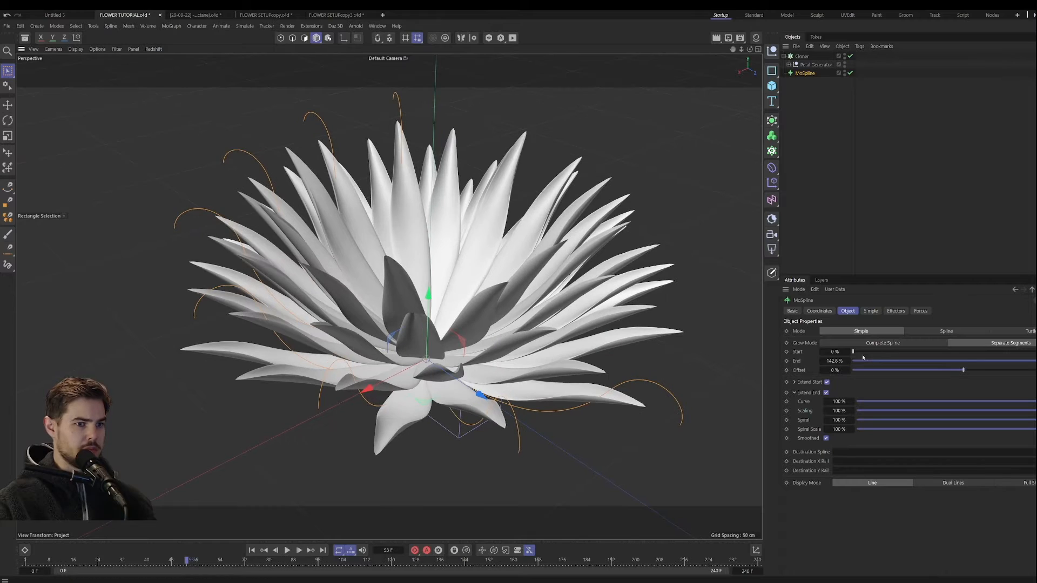
drag(834, 360, 841, 361)
alt+drag(619, 353, 531, 330)
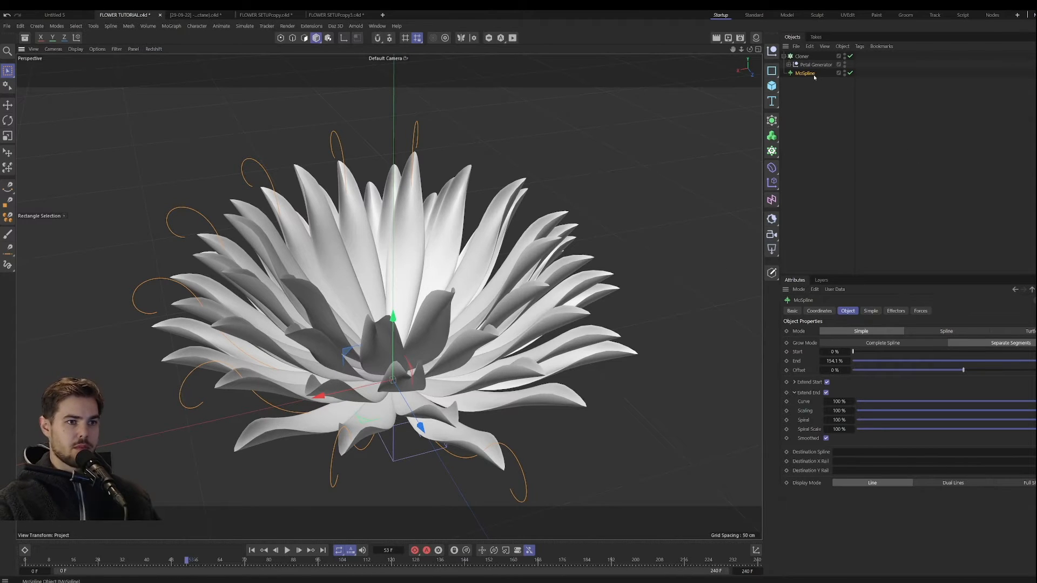
Step: Add a Turbulence force to move the MoSpline and play the animation to preview the petals' motion
click(896, 311)
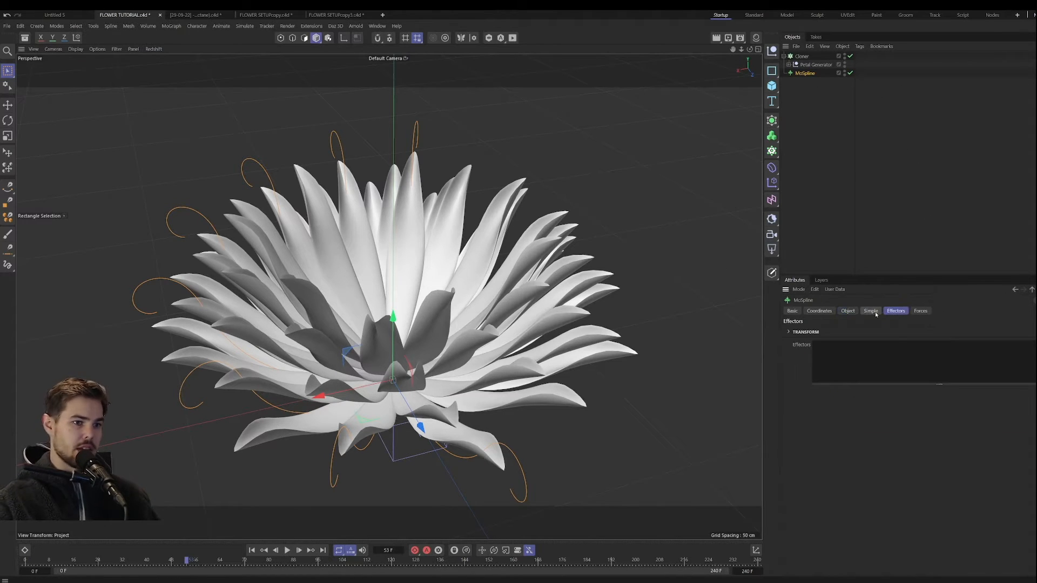
click(920, 311)
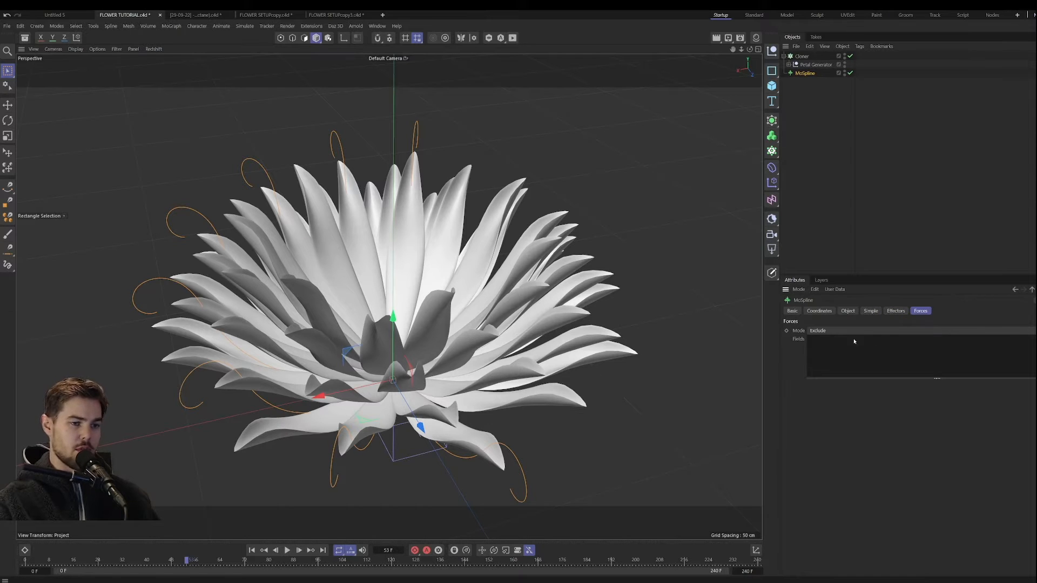
click(244, 26)
mouse_move(267, 44)
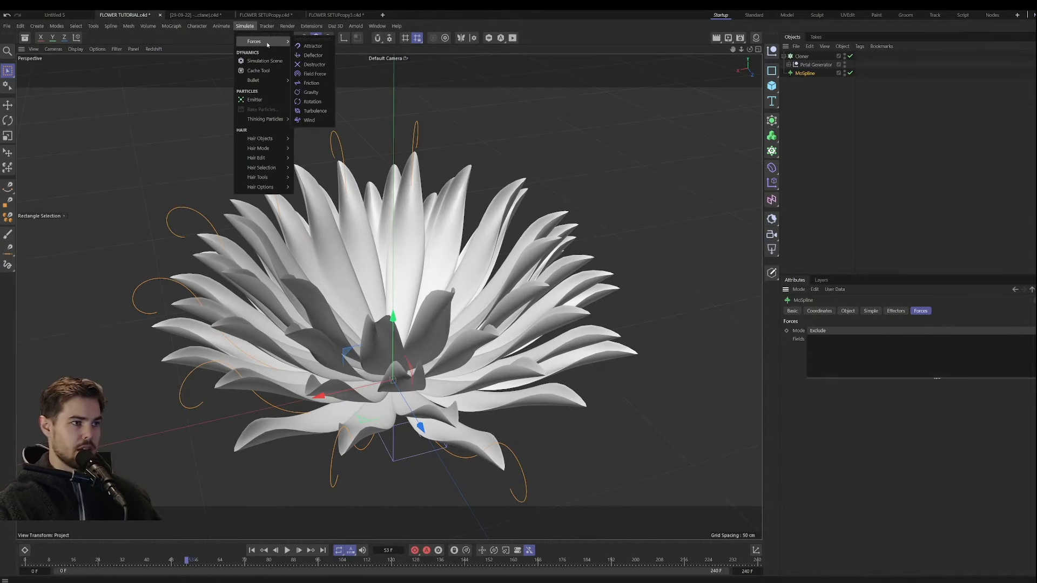
click(316, 111)
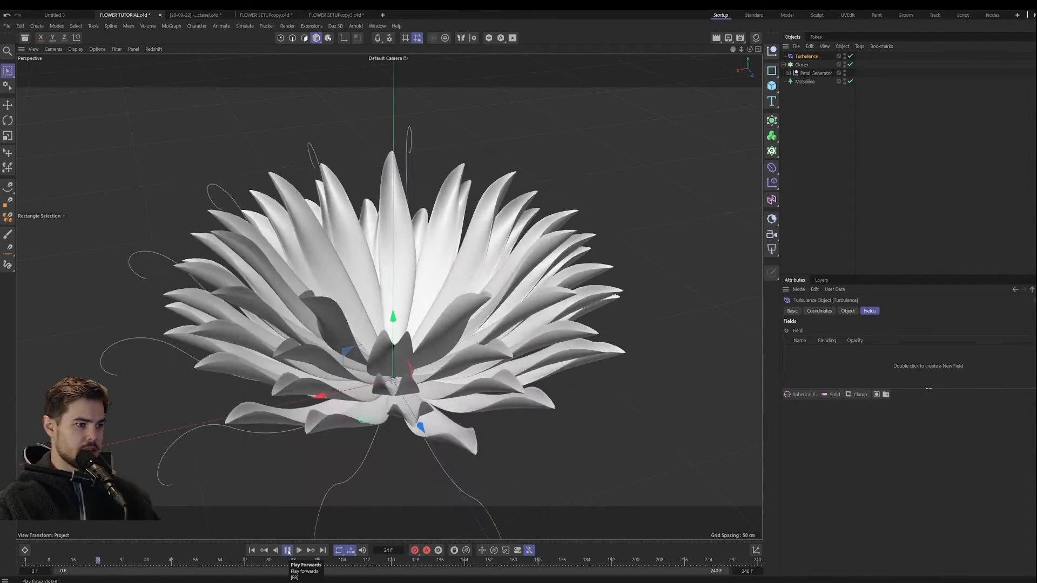
click(287, 550)
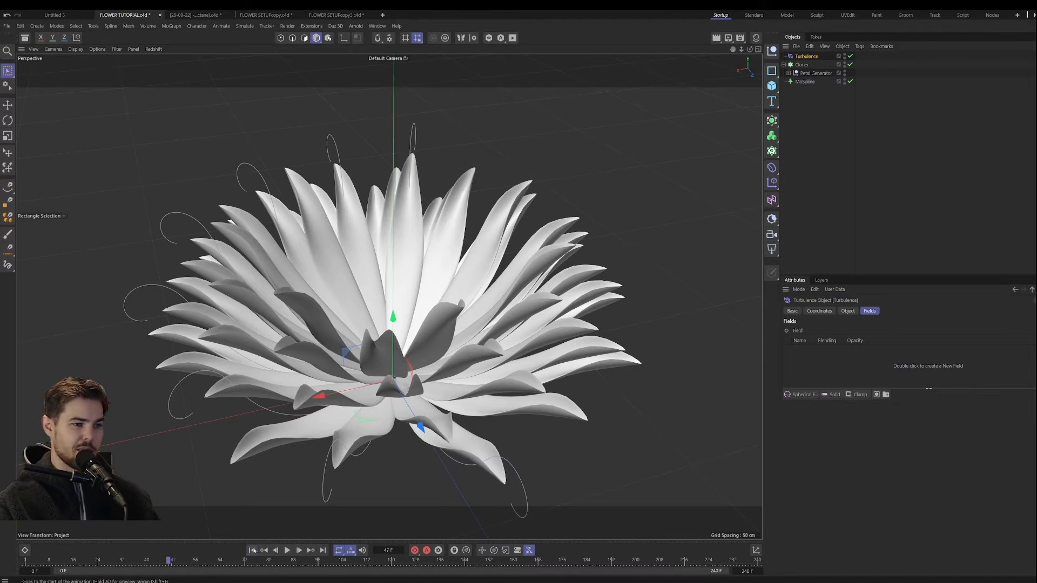
Step: Lower the Turbulence force's Frequency to about 5%, preview the animation from the start, and settle on 17.4%
click(253, 550)
click(849, 311)
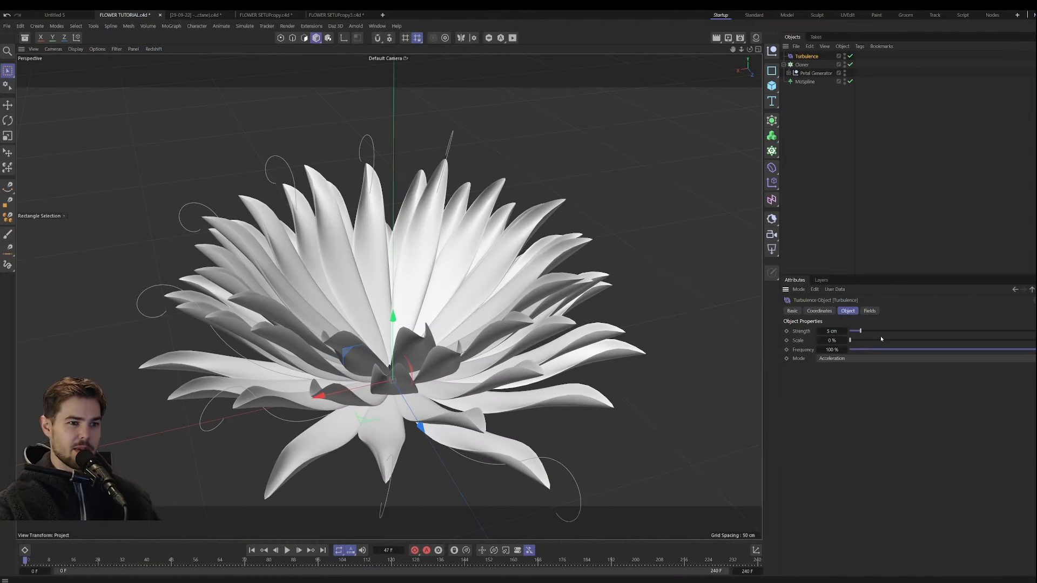
click(876, 350)
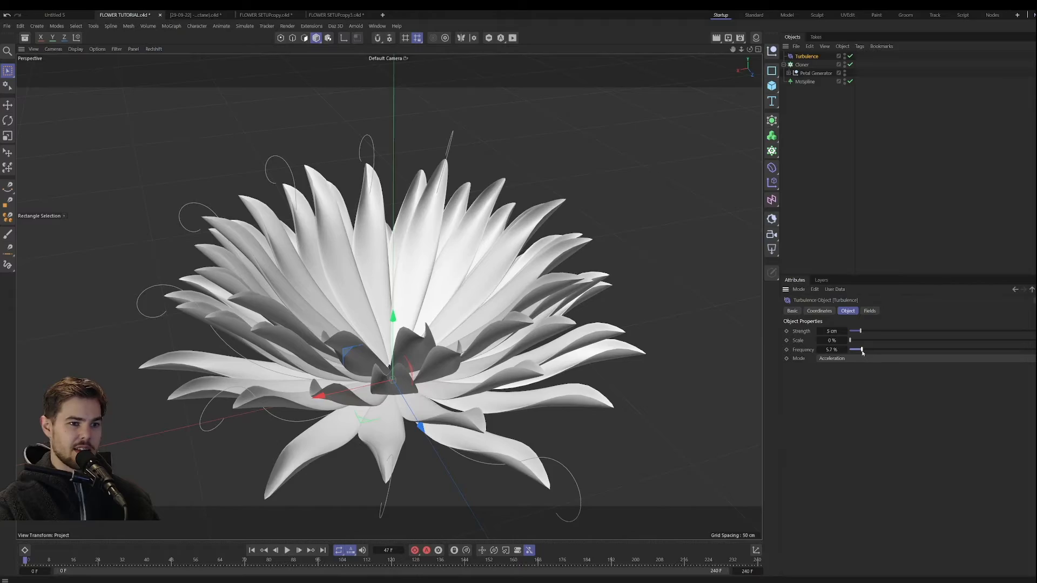
click(288, 550)
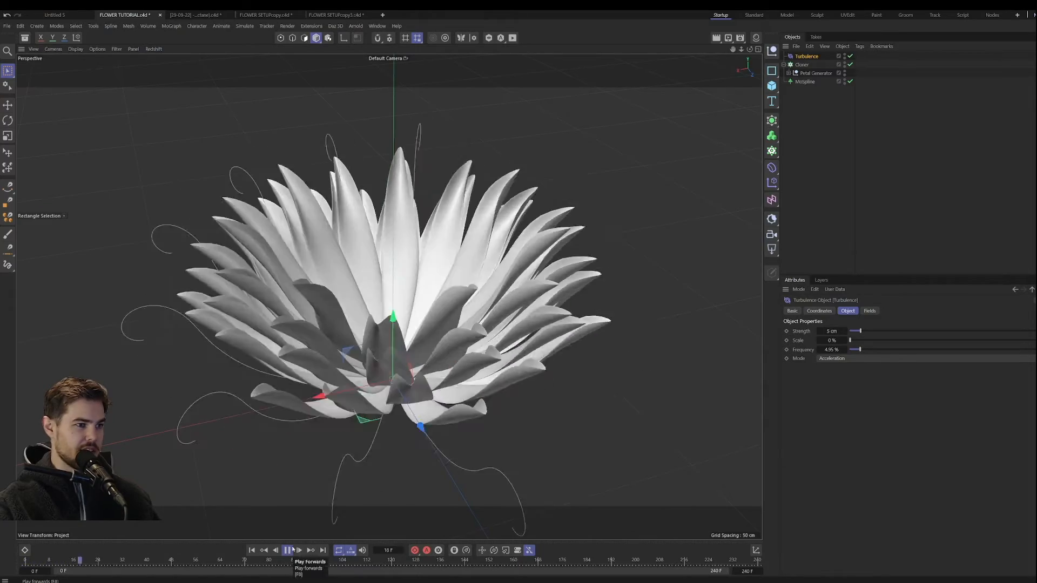
click(888, 350)
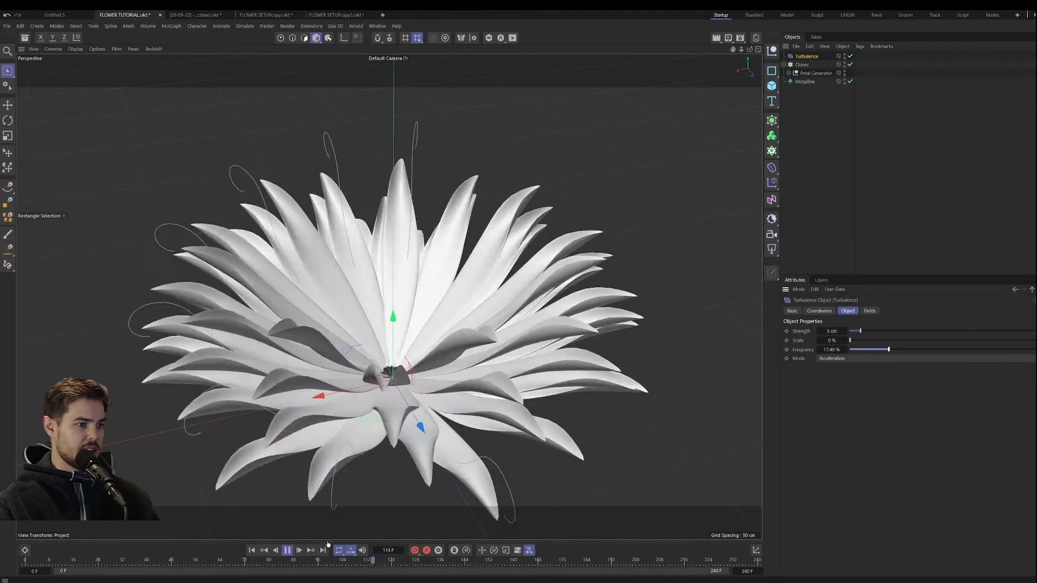
click(287, 550)
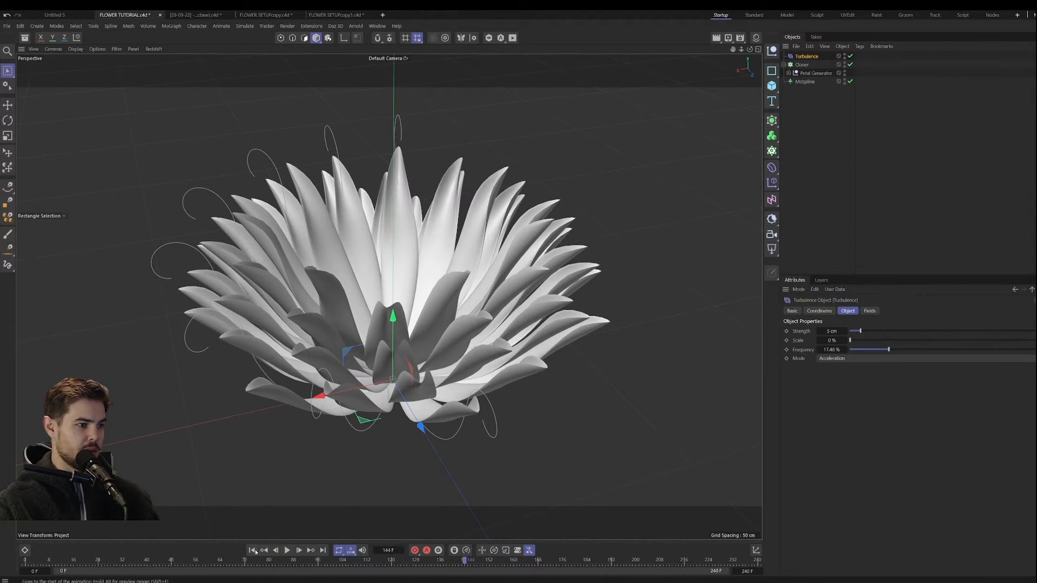
click(252, 550)
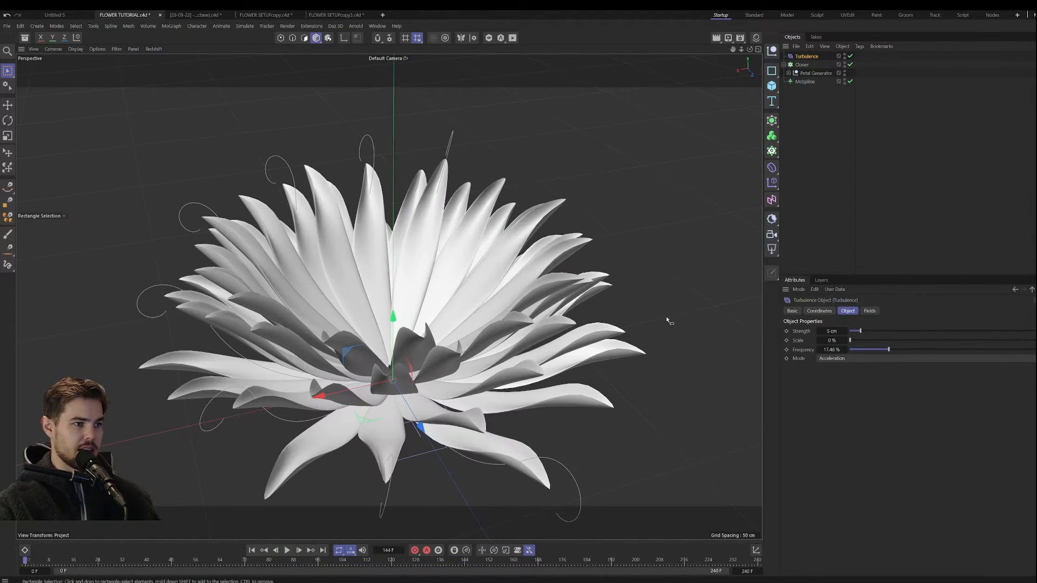
Step: Disable the Cloner to isolate the MoSpline petals and, during playback, set the Turbulence Strength to 16.9 cm and Scale to 7.01%
click(850, 65)
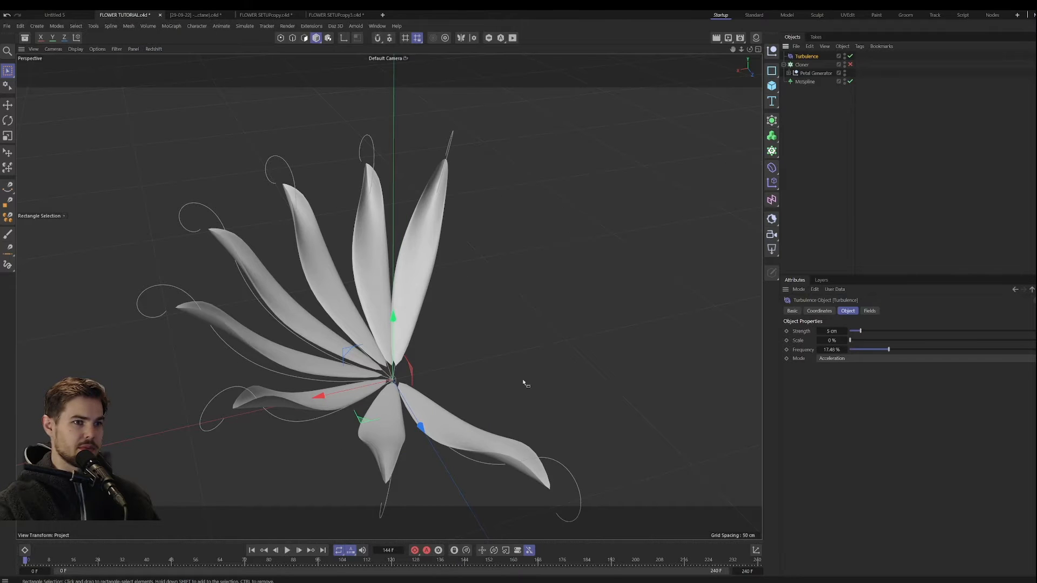
key(F8)
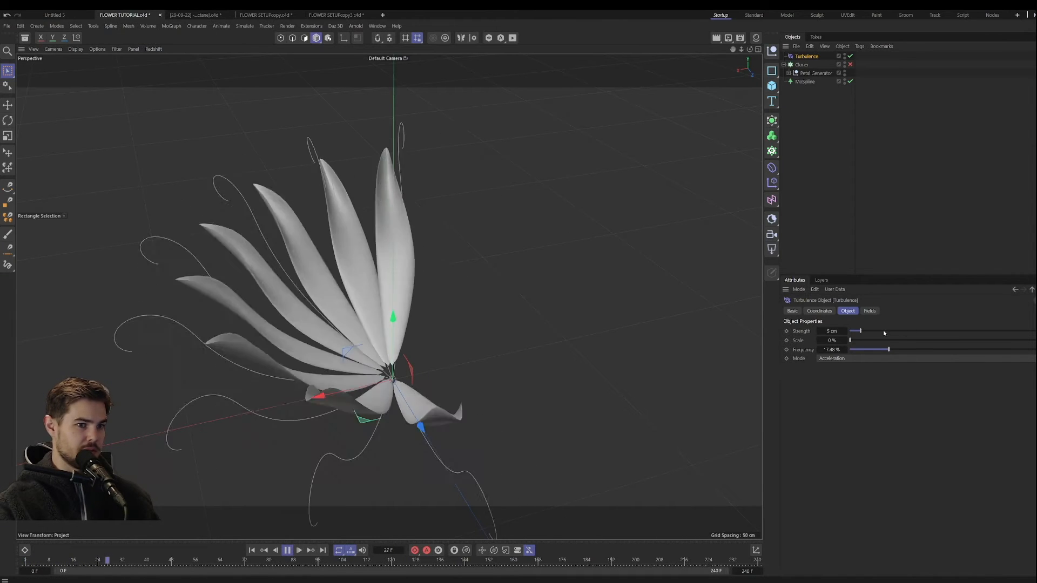
click(886, 331)
drag(857, 340, 865, 340)
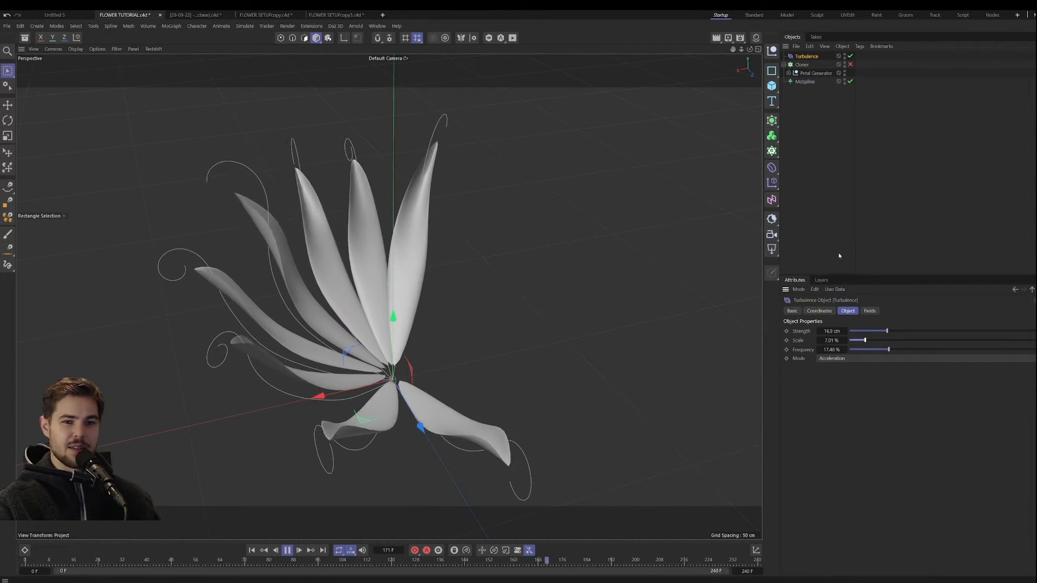
Step: Re-enable the Cloner and reduce the Turbulence Strength to 4.8 cm while the full flower plays
click(850, 64)
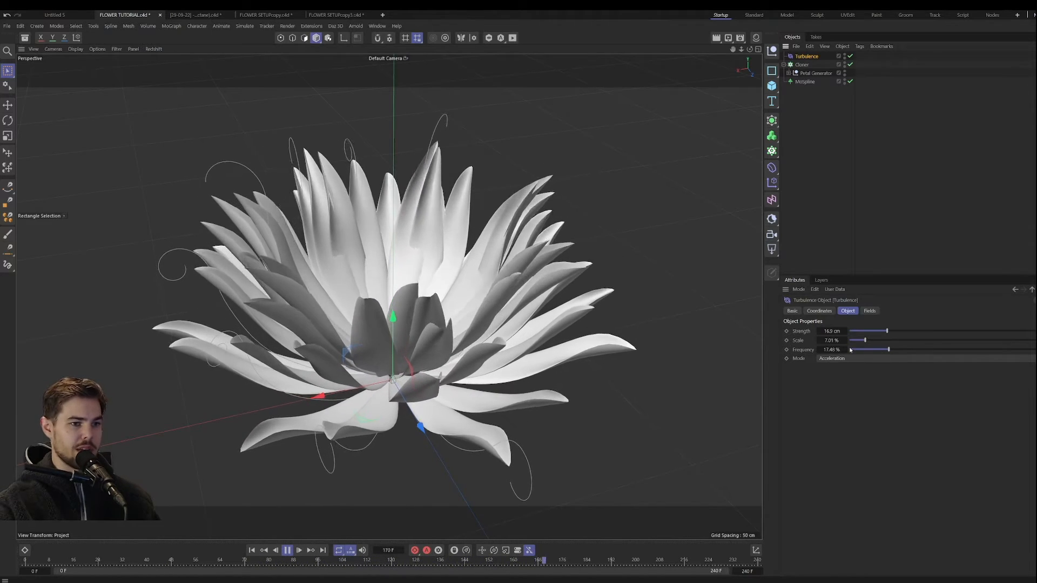
drag(887, 331, 860, 333)
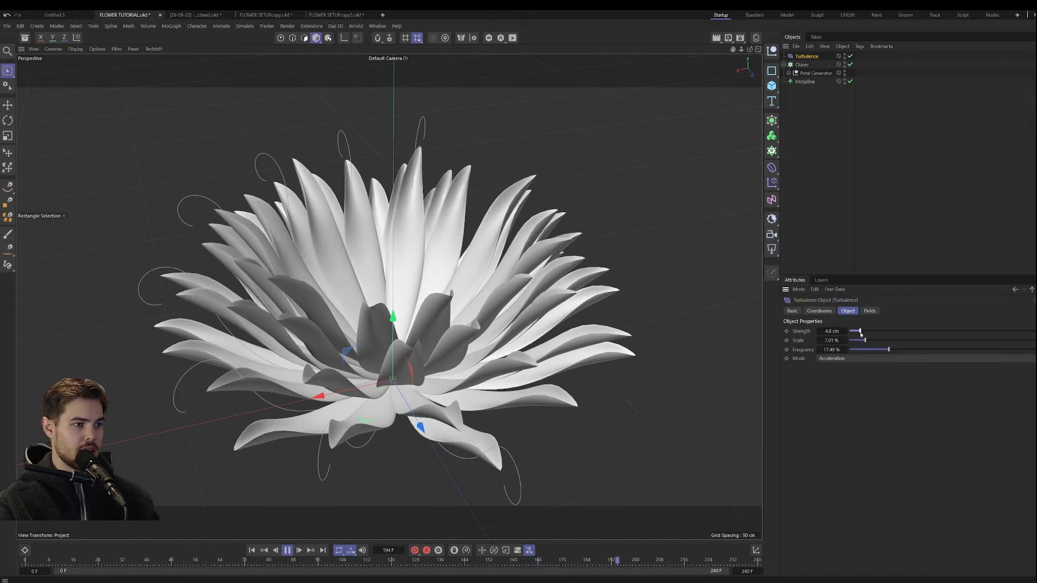
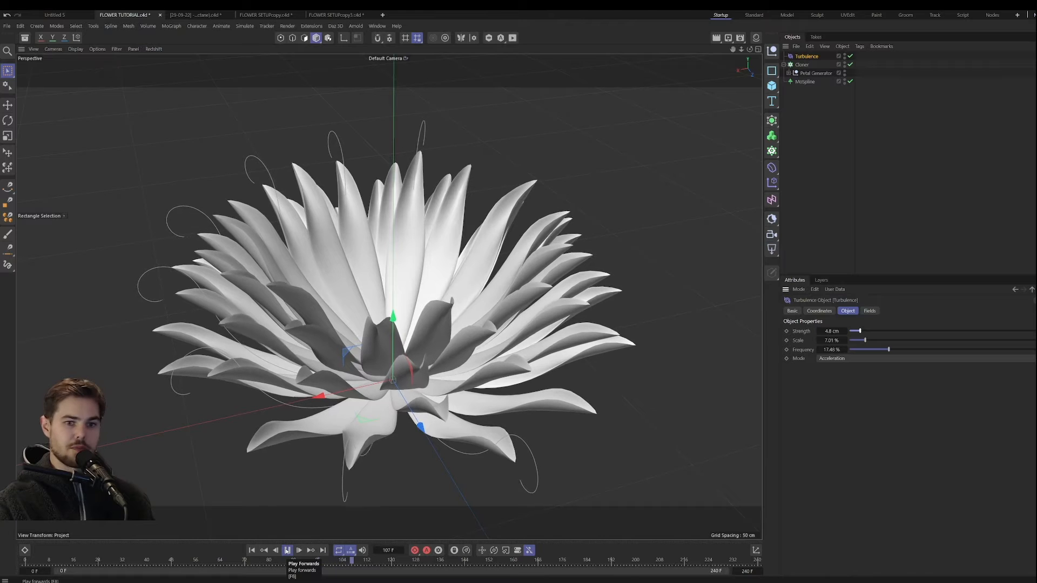
Step: Stop the playback and return the animation to the first frame
click(287, 550)
click(251, 549)
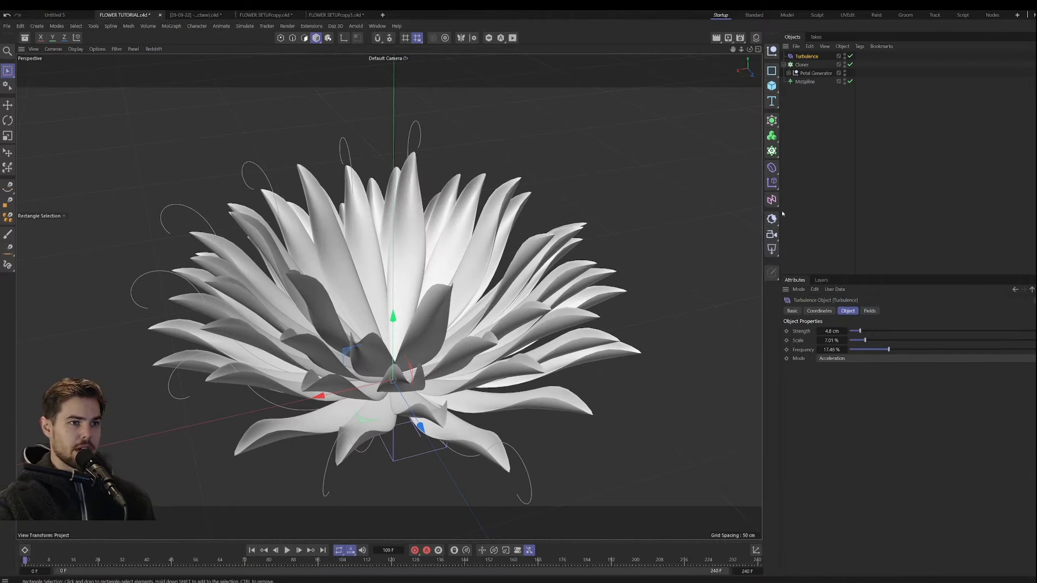
mouse_move(470, 284)
alt+mouse_down()
mouse_move(468, 346)
mouse_move(455, 273)
alt+mouse_up()
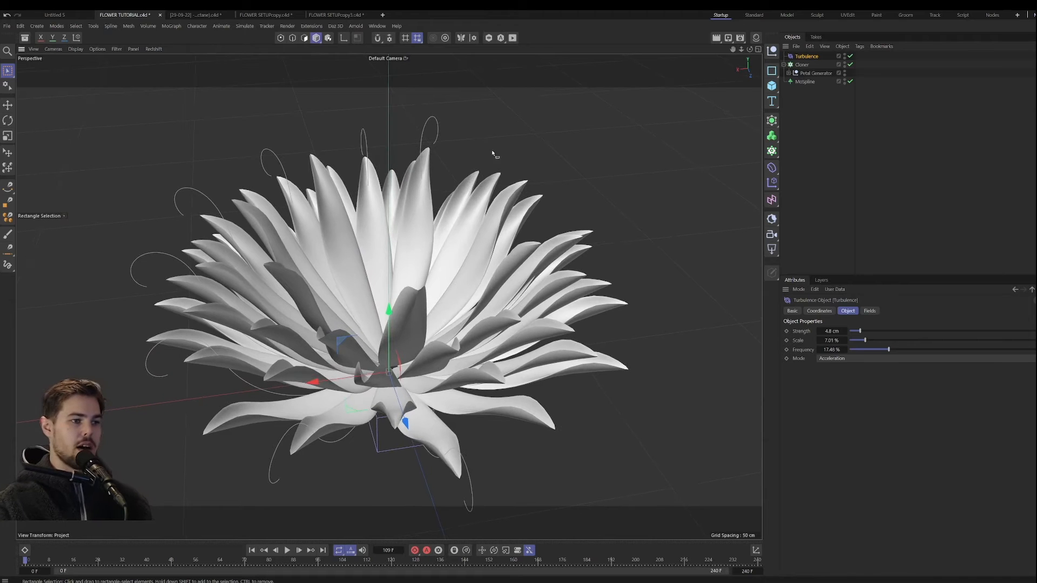
Step: Expand the Petal Generator hierarchy and add a Displacer deformer below the Spline Wrap inside the Thicken object
click(789, 73)
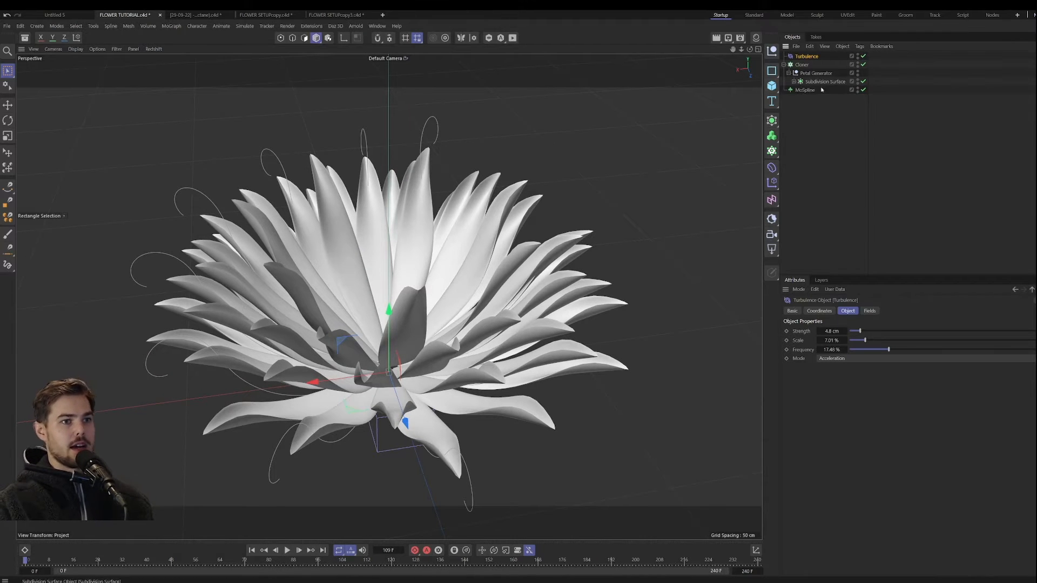
click(794, 81)
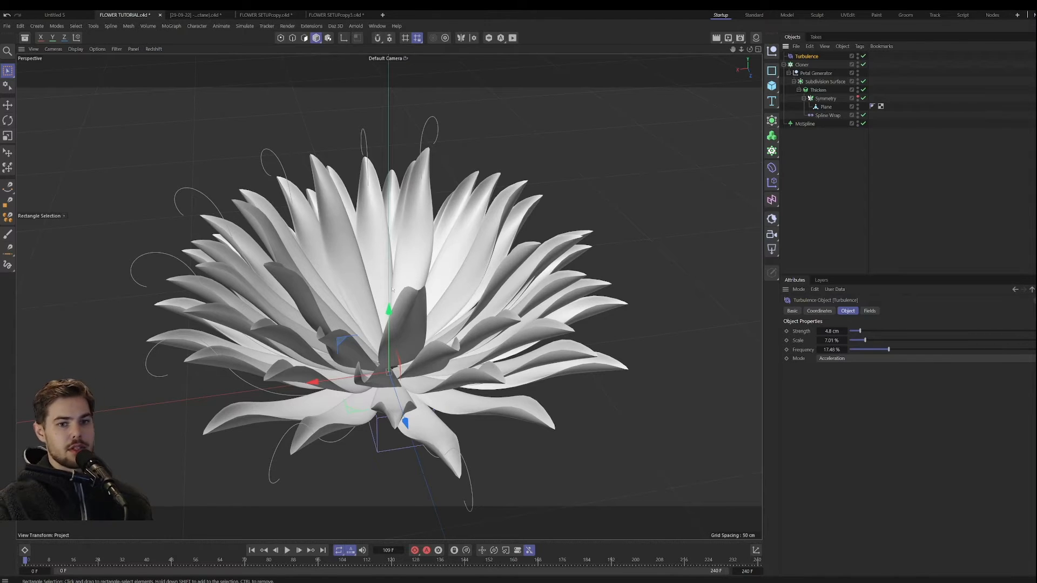
click(825, 107)
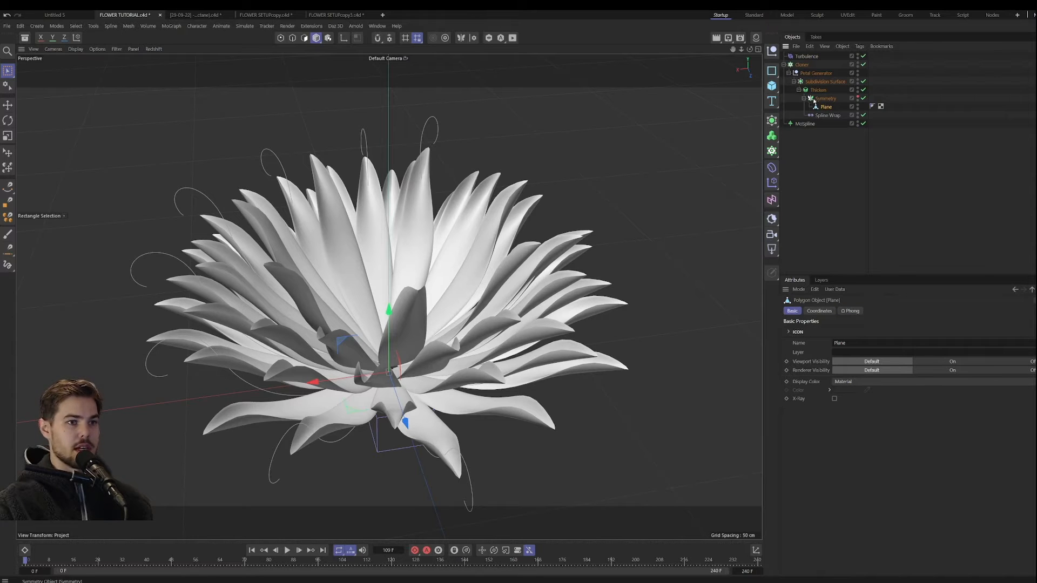
click(816, 99)
drag(776, 172, 806, 402)
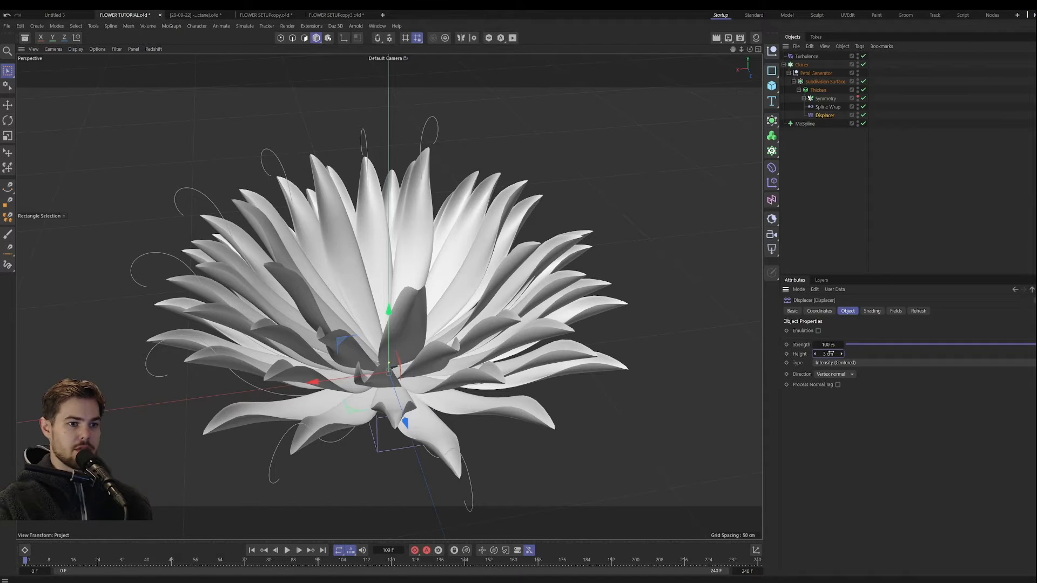
Step: Load a Noise shader into the Displacer and set the noise's Global Scale to 10%
click(872, 311)
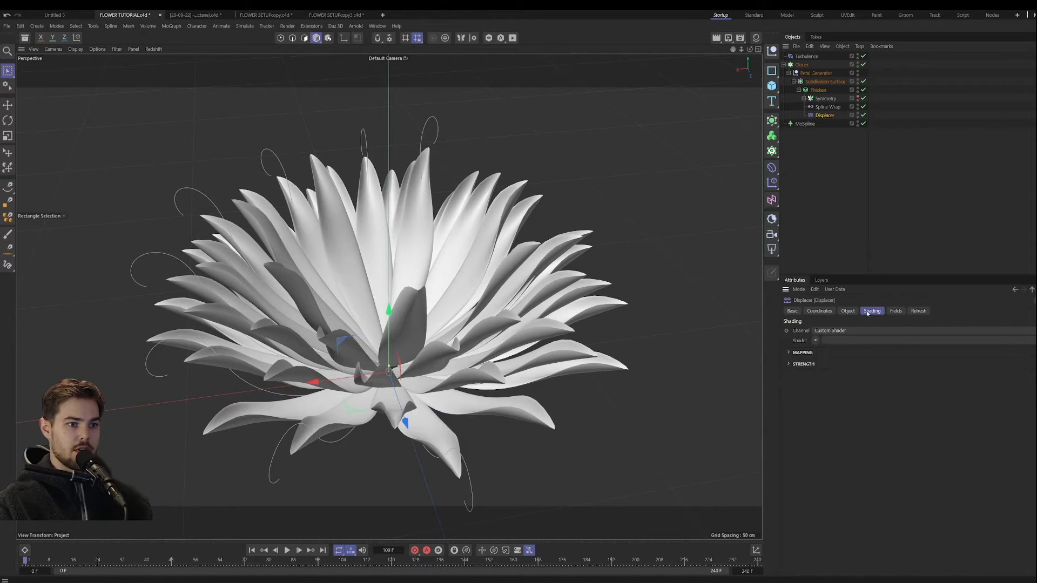
click(815, 340)
click(824, 430)
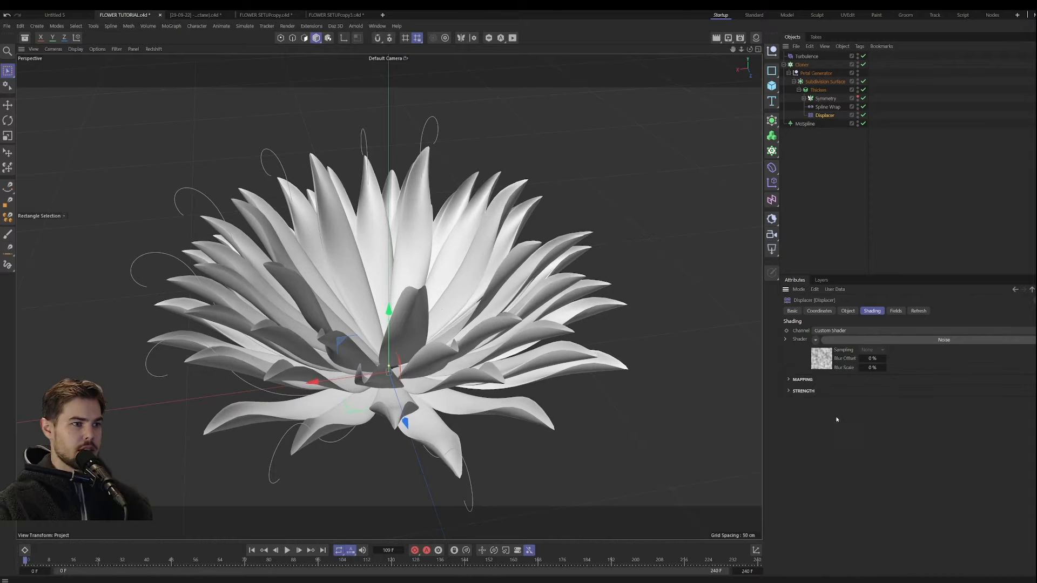
click(842, 339)
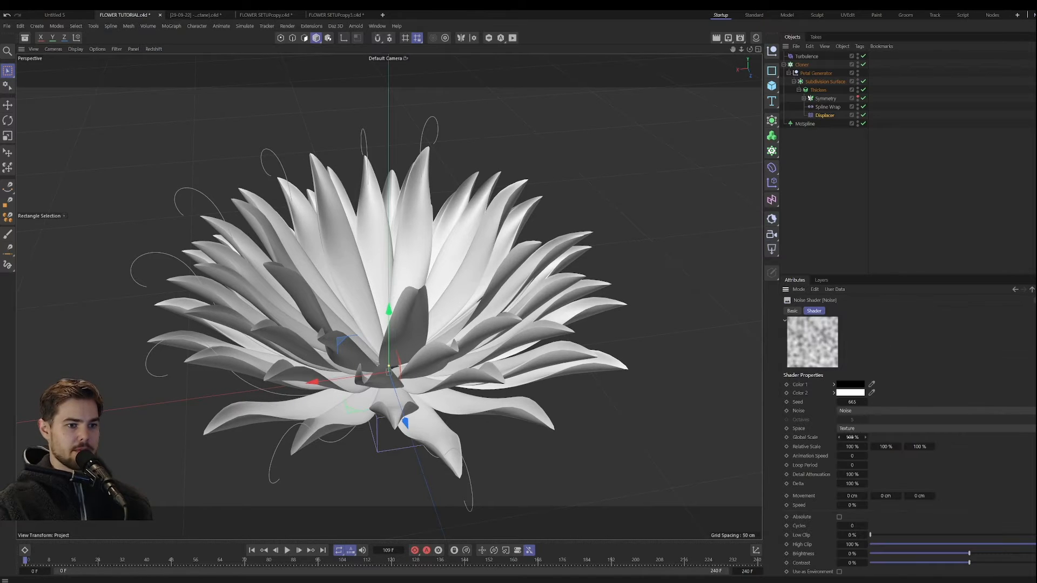
drag(853, 437, 800, 438)
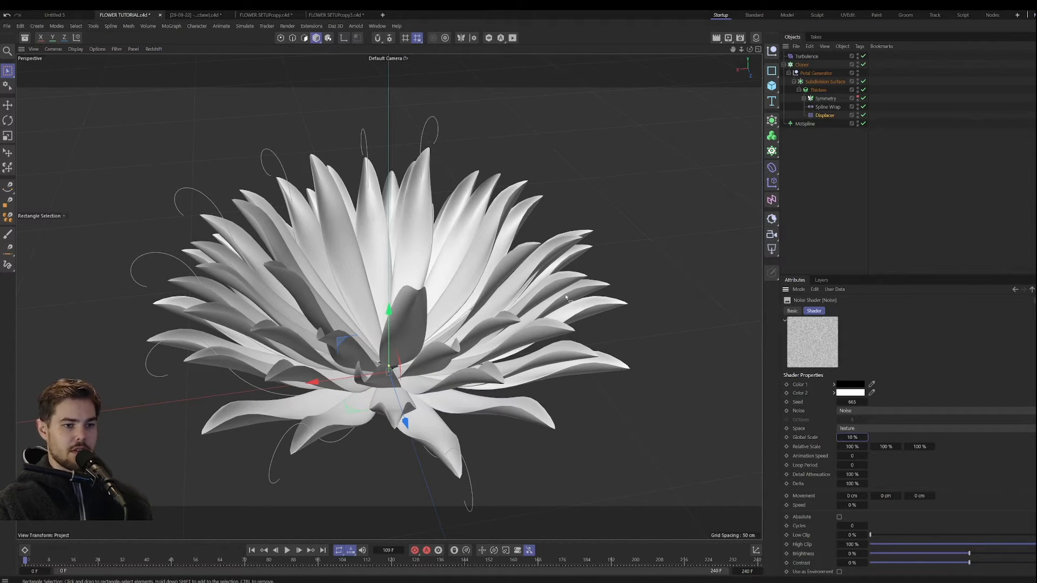
Step: Try a Displacer Height of 4 cm and settle on 2 cm
click(1032, 289)
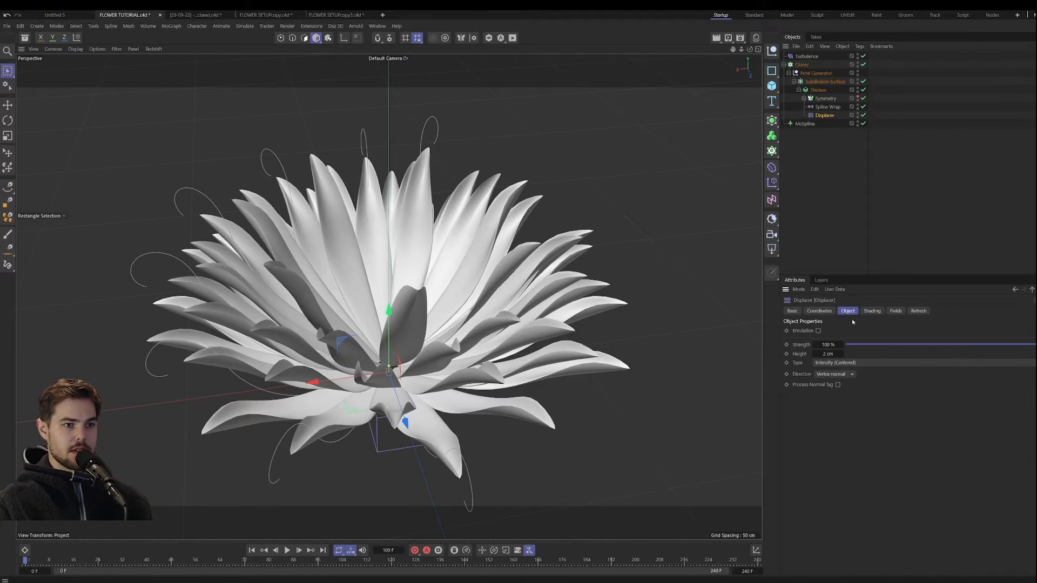
click(841, 355)
click(841, 354)
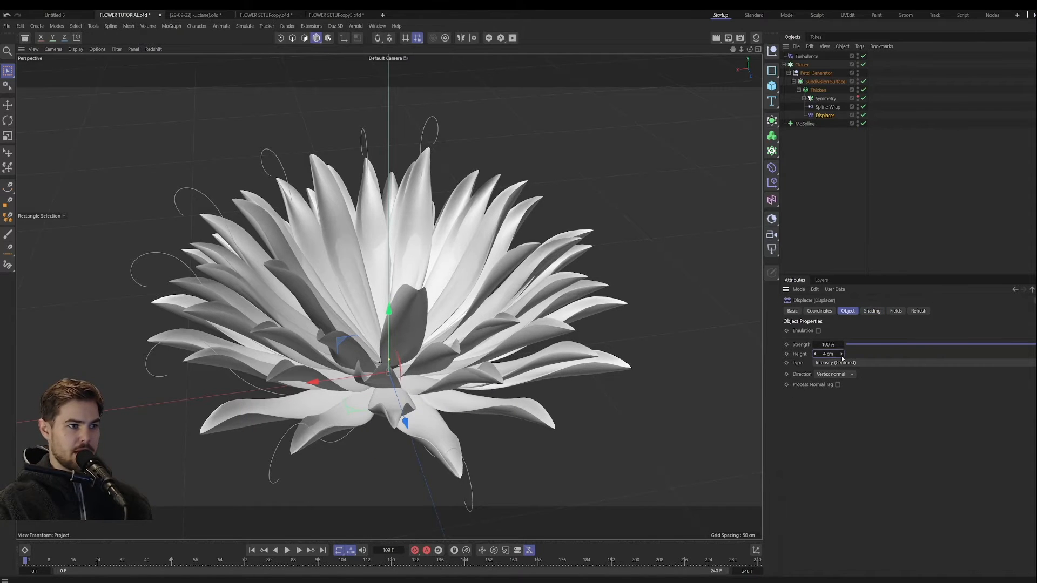
click(815, 355)
click(815, 355)
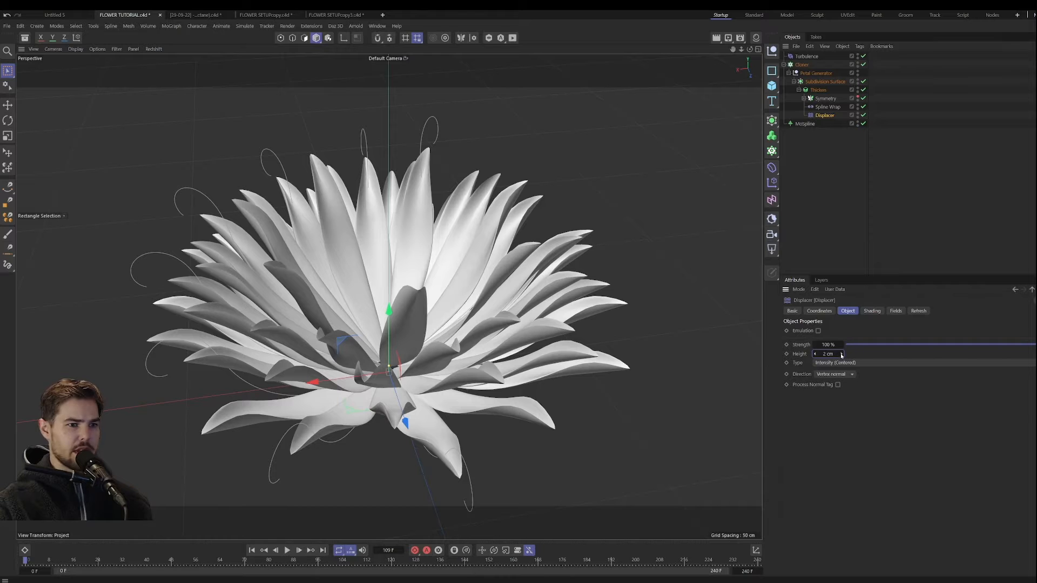
click(842, 355)
click(814, 355)
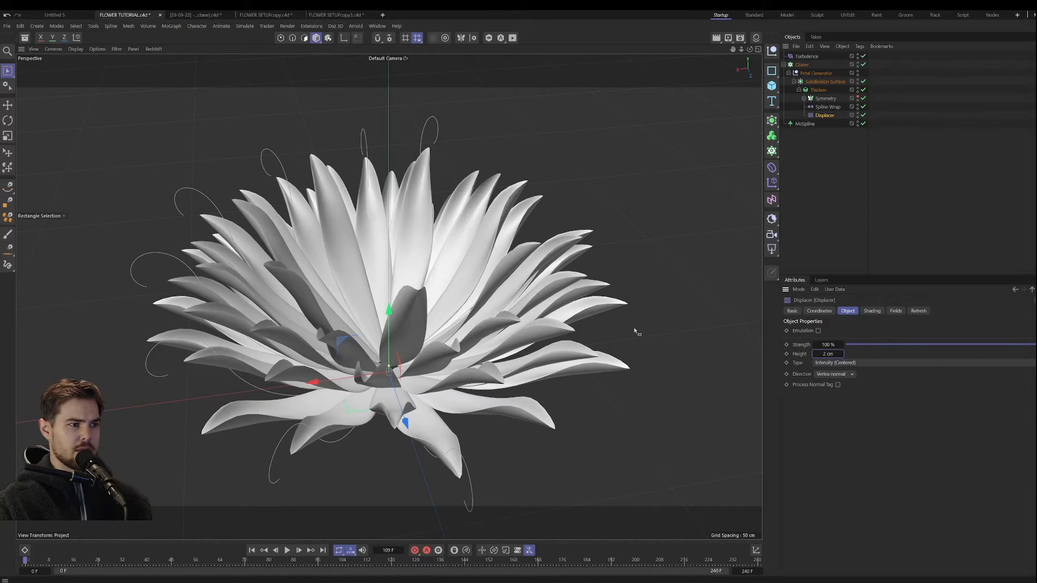
Step: Examine the displaced petal surfaces up close from several angles for noise detail
alt+drag(451, 343, 492, 299)
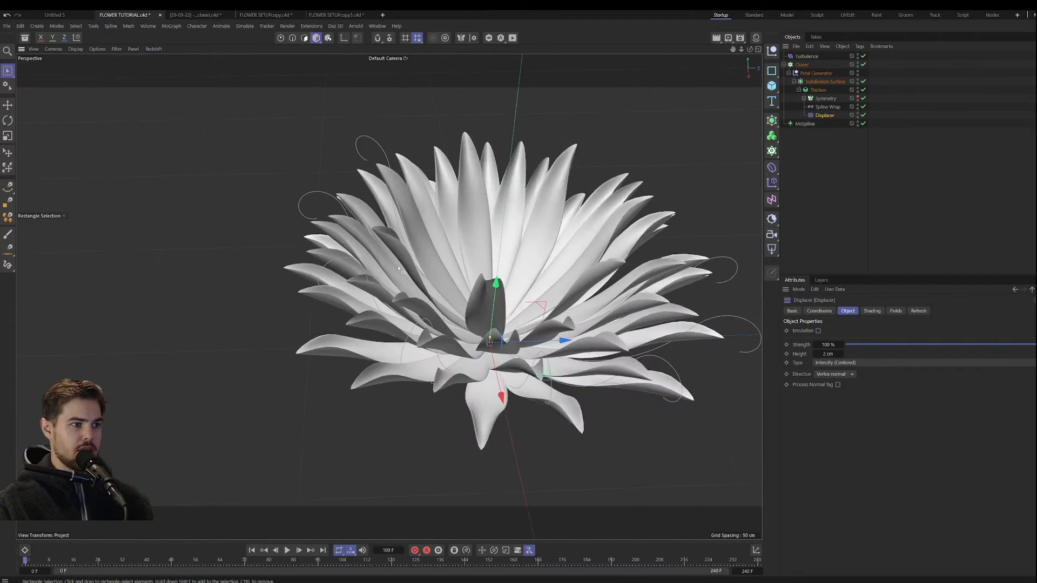
scroll(265, 245, up, 10)
scroll(265, 245, down, 12)
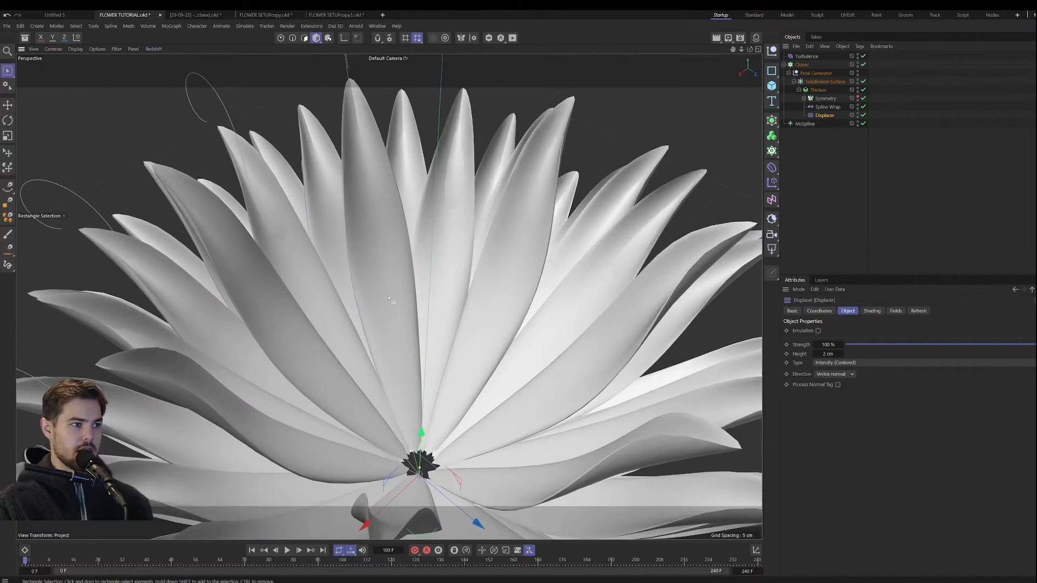
alt+drag(438, 141, 414, 135)
scroll(413, 134, up, 9)
scroll(413, 135, down, 7)
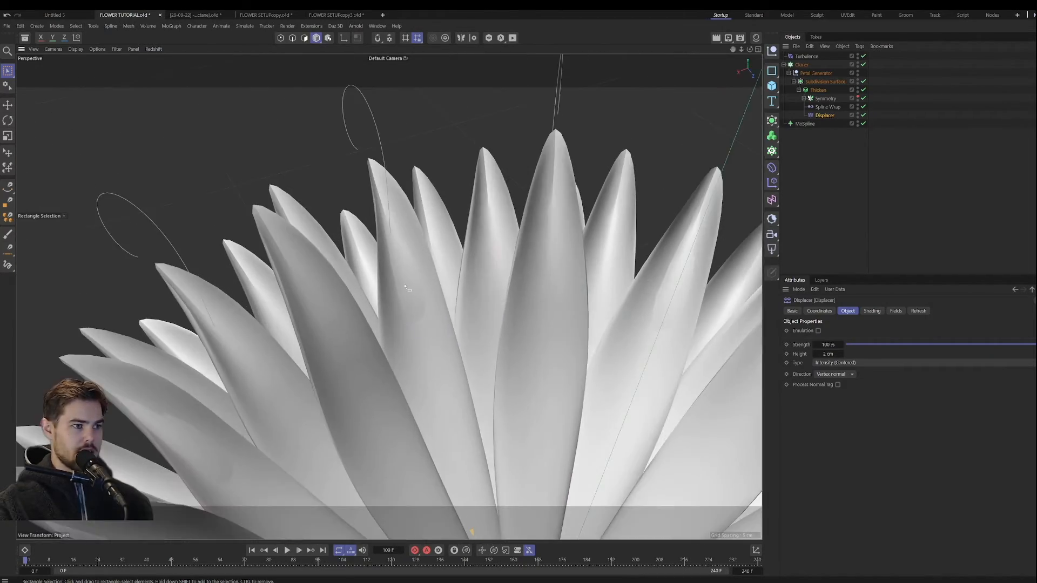
scroll(386, 246, up, 5)
alt+drag(387, 247, 373, 278)
scroll(391, 254, down, 5)
scroll(397, 244, up, 5)
mouse_move(397, 245)
alt+mouse_down()
mouse_move(285, 227)
mouse_move(380, 250)
alt+mouse_up()
Step: Set the Thicken generator's Thickness to 2 cm and check the petals across the whole flower
click(817, 91)
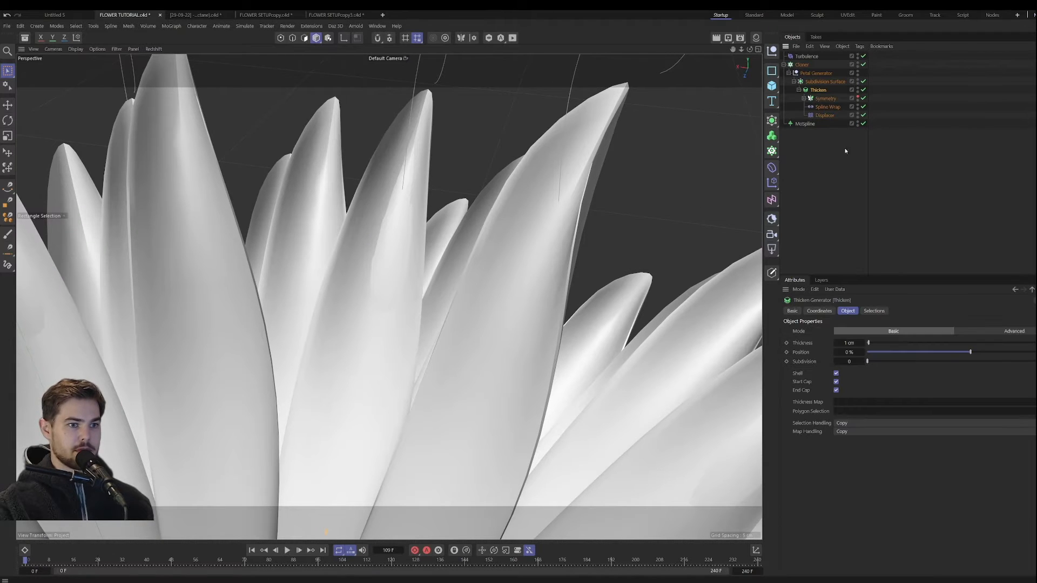
click(862, 344)
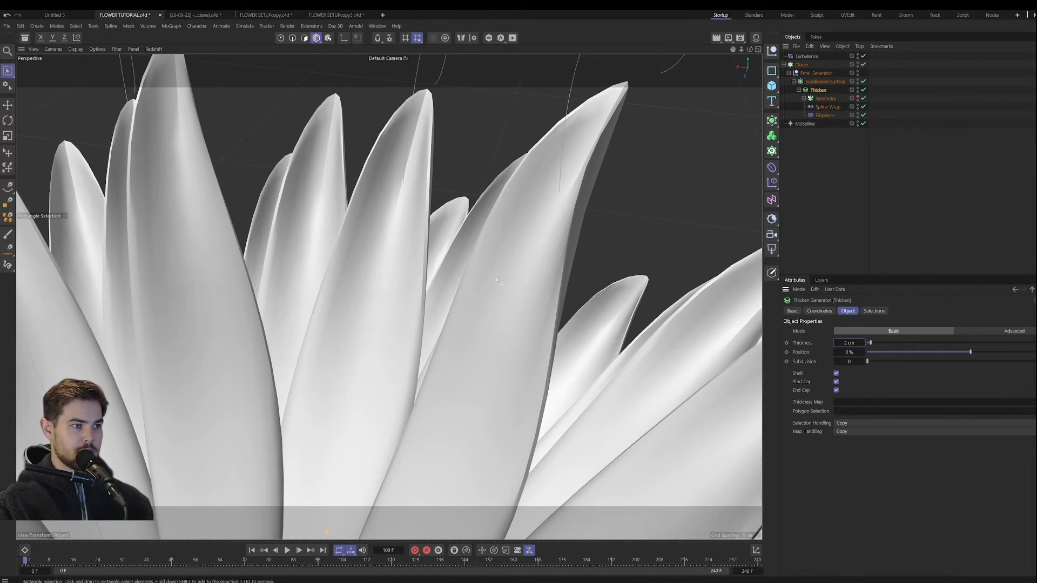
scroll(412, 275, down, 6)
alt+drag(413, 275, 654, 190)
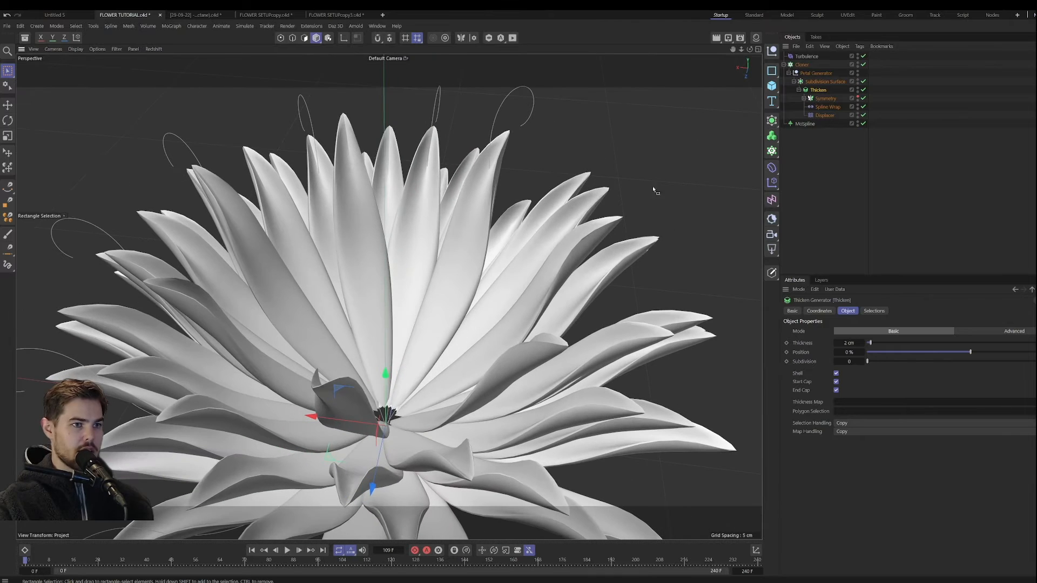
Step: Move the Displacer out of the Thicken object and place it directly below it under the Subdivision Surface
click(803, 98)
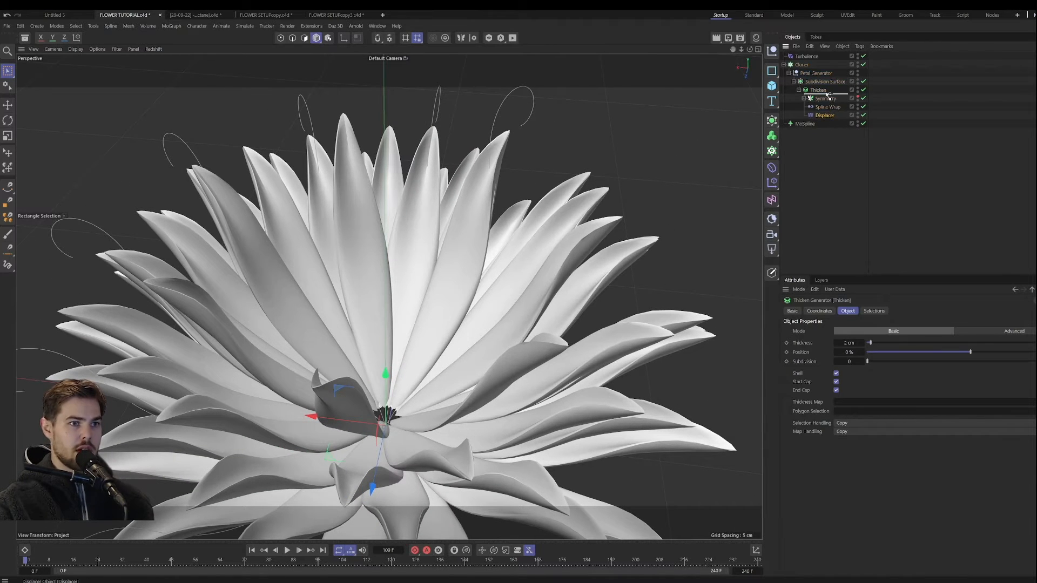
drag(831, 87, 818, 105)
click(799, 99)
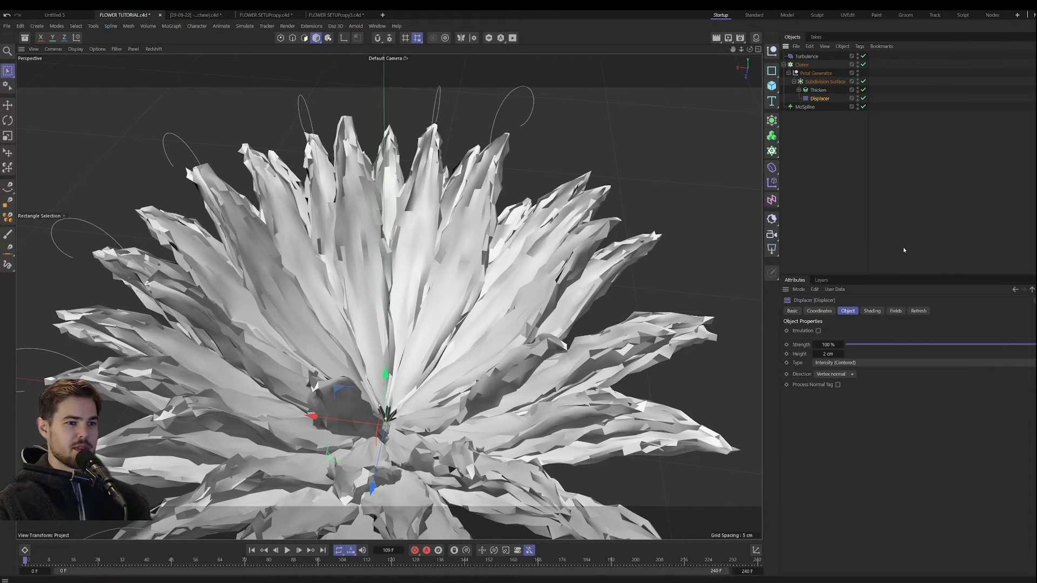
Step: Raise the Displacer noise's Global Scale to about 200%, and settle on 86%
click(871, 311)
click(816, 357)
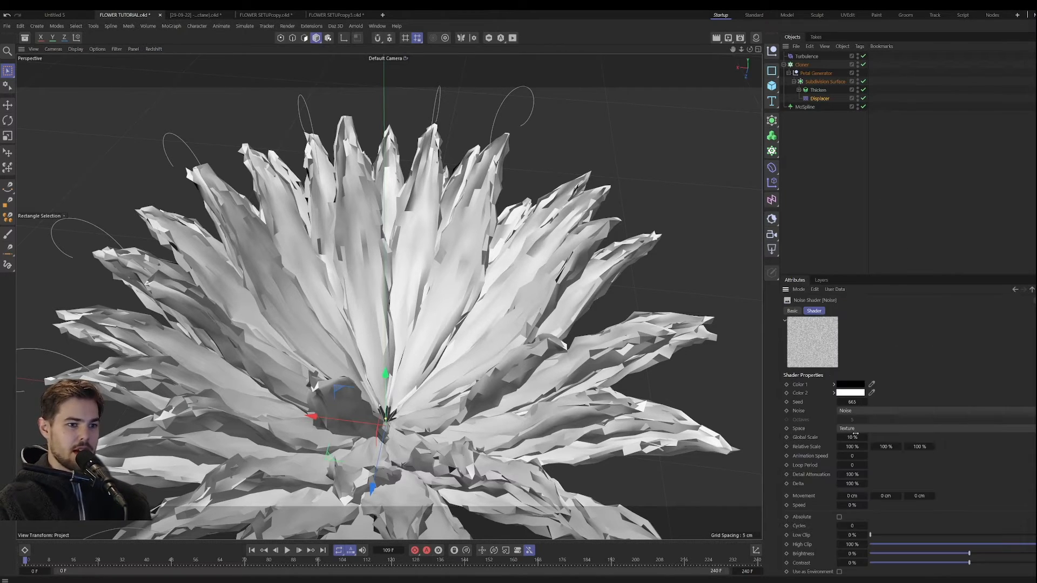
drag(856, 435, 906, 435)
alt+drag(464, 362, 415, 329)
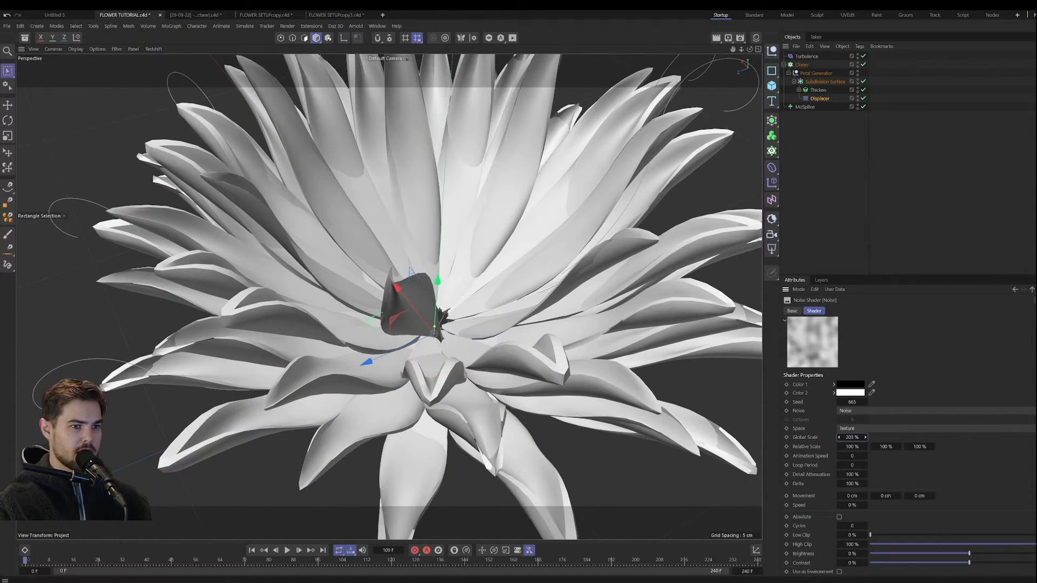
drag(852, 437, 832, 440)
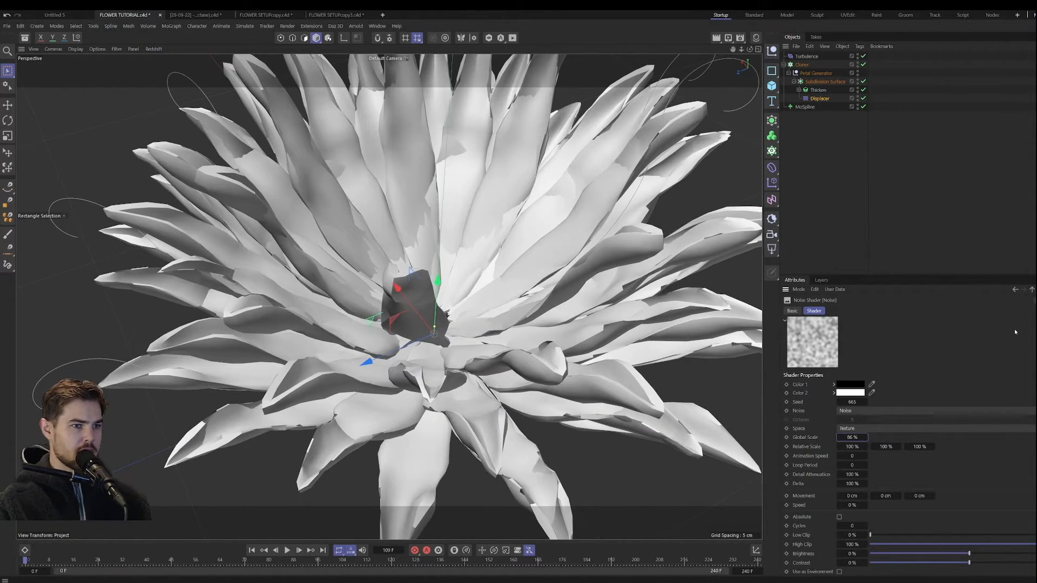
Step: Set the Displacer's Height to 1 cm and its Type to Intensity
click(1032, 289)
click(848, 311)
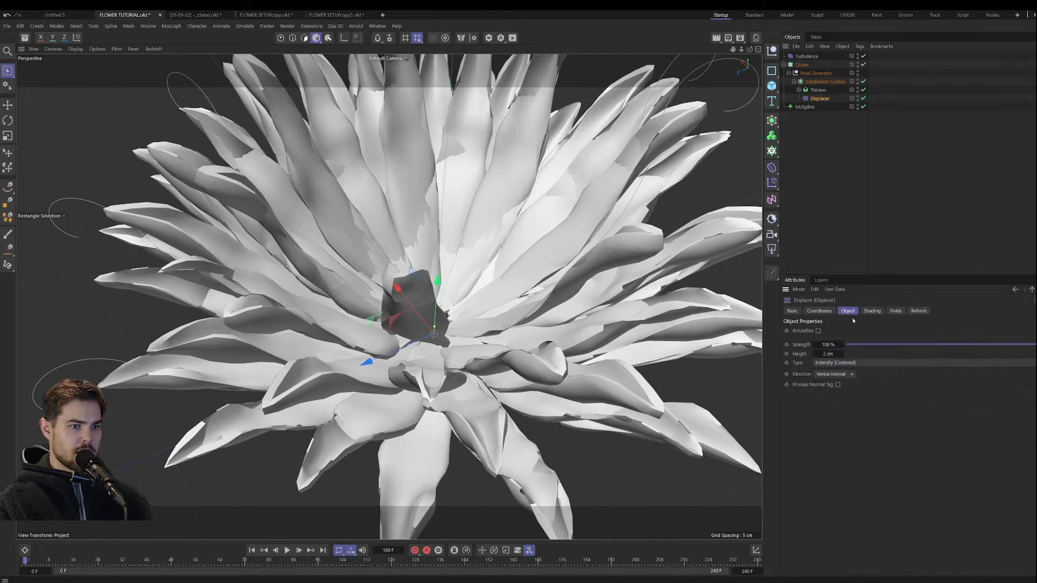
click(835, 363)
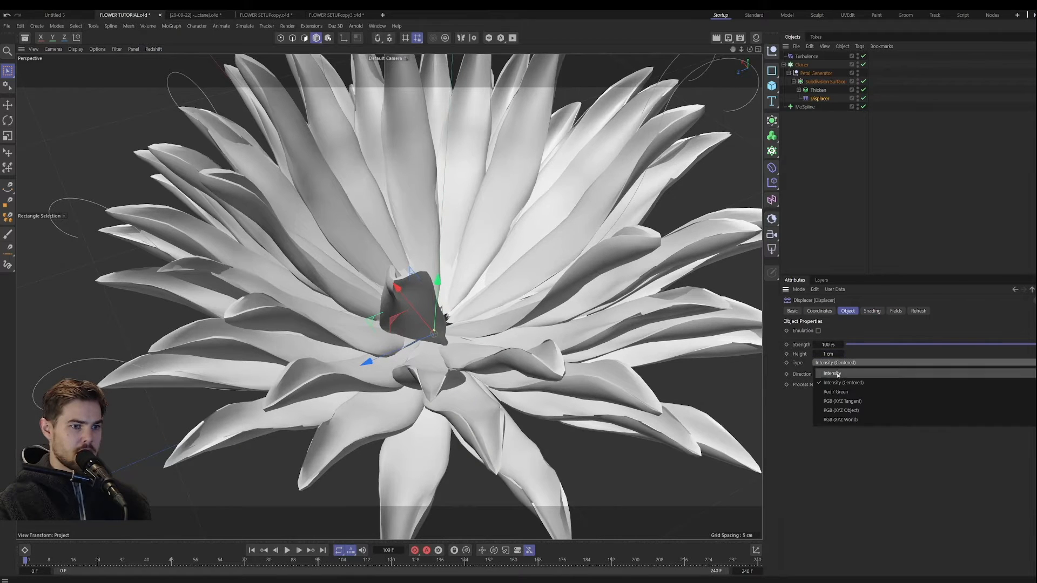
click(826, 355)
alt+drag(487, 322, 506, 281)
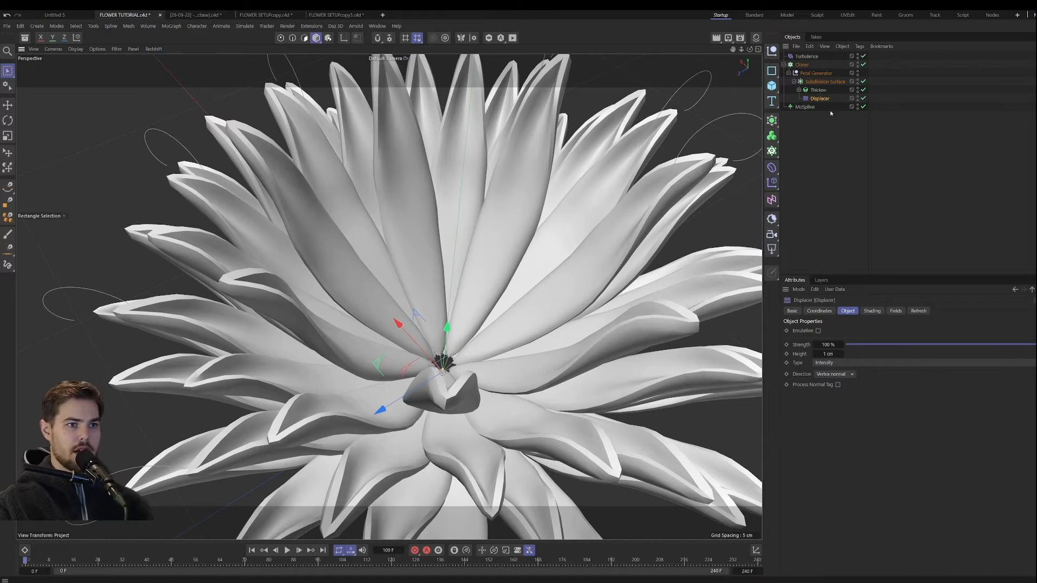
Step: Move the Displacer back inside the Thicken object, below the Spline Wrap
click(798, 90)
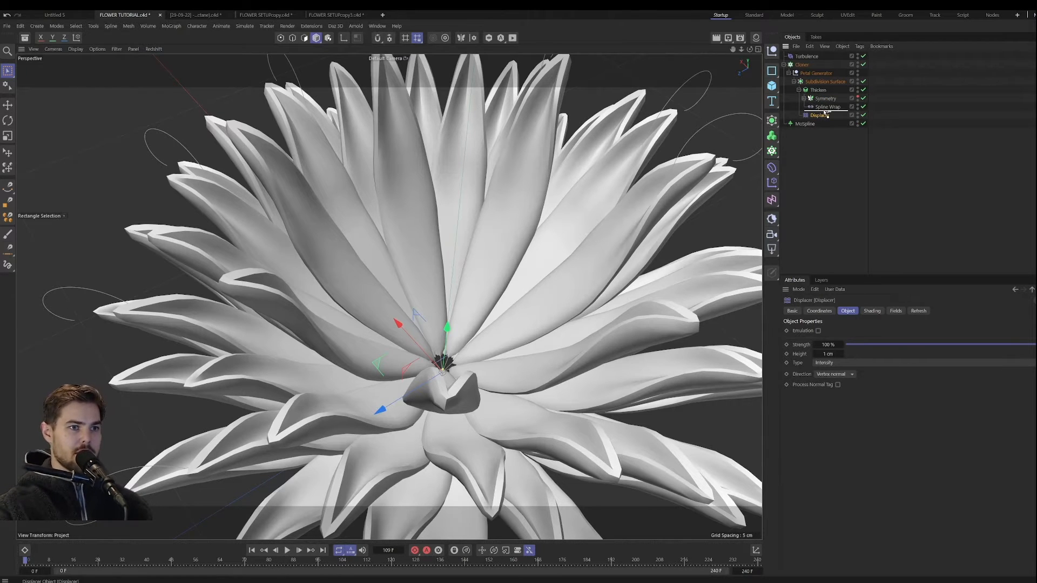
drag(825, 114, 824, 113)
alt+drag(473, 235, 455, 250)
scroll(460, 257, down, 2)
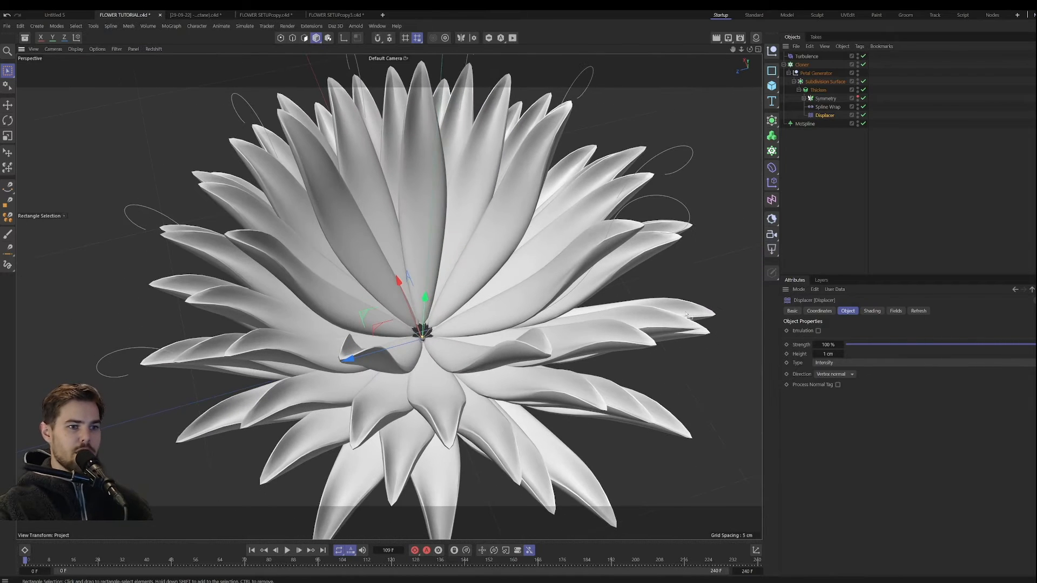
Step: Compare the Intensity (Centered) displacement type with Intensity, keep Intensity, and set the Displacer's Height to 3 cm
click(832, 362)
click(838, 381)
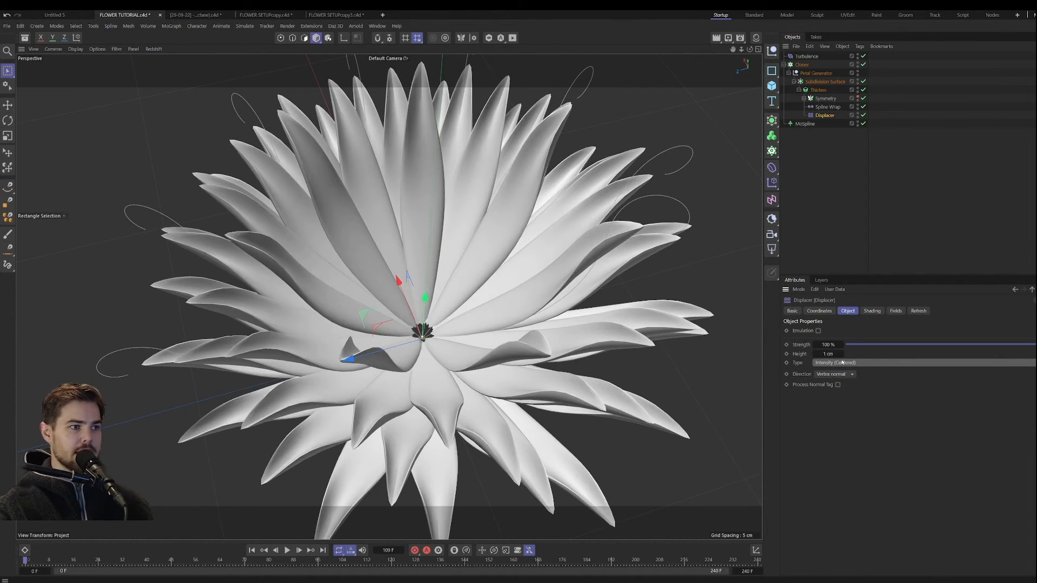
click(842, 362)
click(840, 372)
click(841, 354)
click(841, 354)
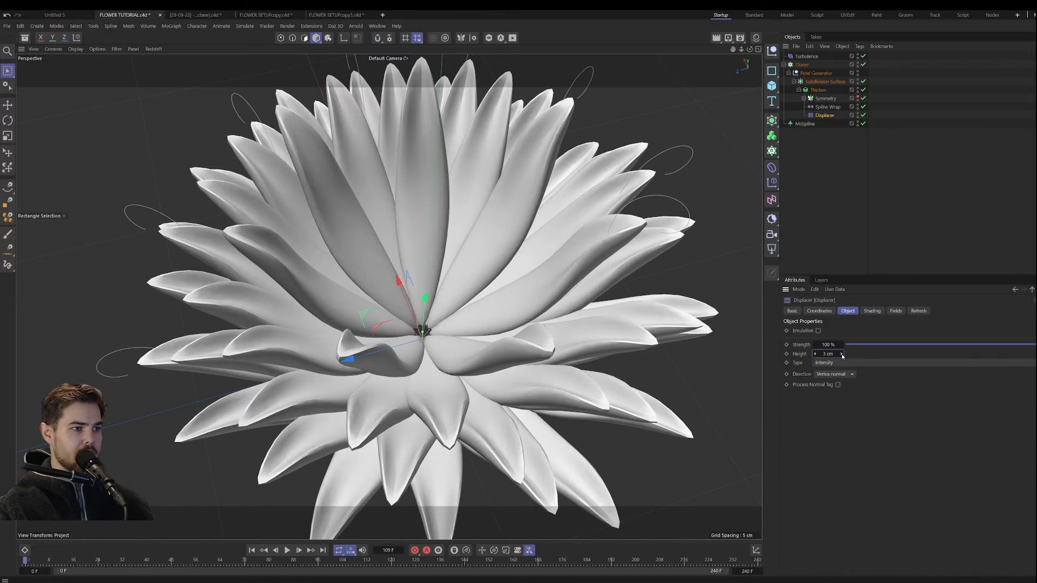
Step: Set the Displacer noise's Global Scale to 4% and inspect the flower from a lower angle
click(872, 310)
click(849, 385)
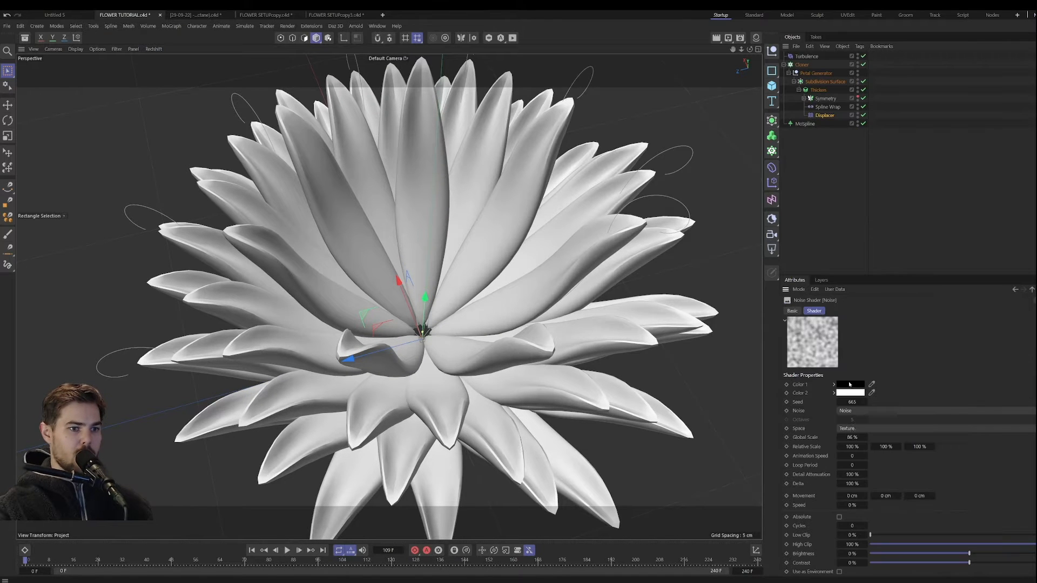
mouse_move(852, 437)
mouse_down()
mouse_move(810, 437)
mouse_move(854, 438)
mouse_up()
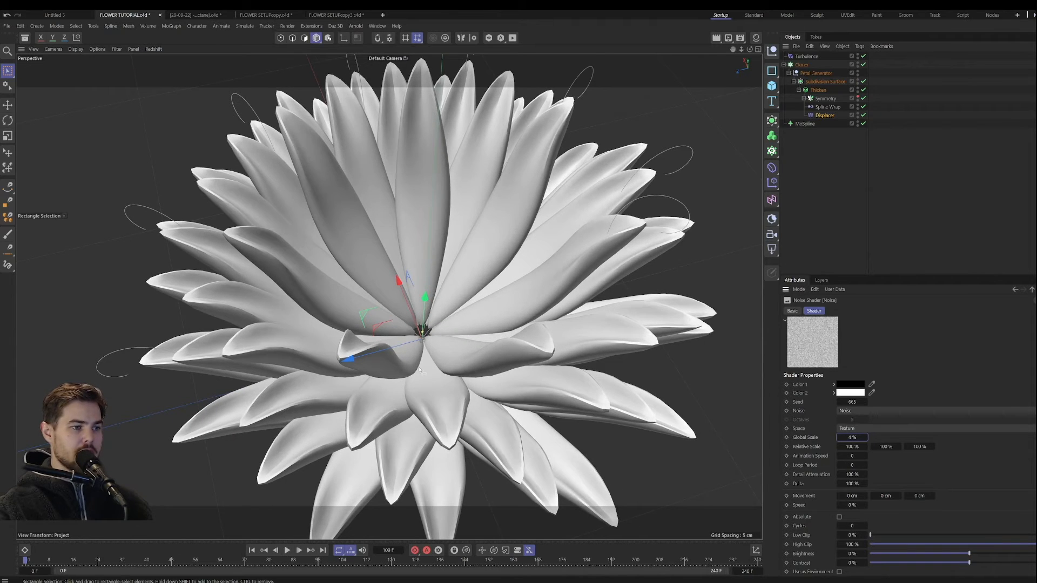
alt+drag(418, 368, 427, 340)
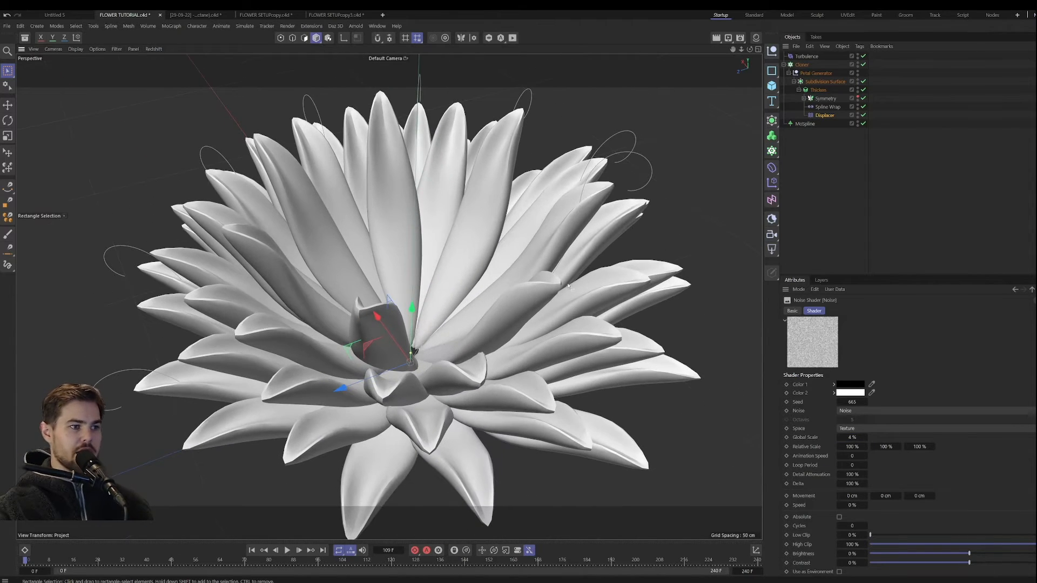
Step: Set the Thicken generator's Thickness to 1 cm and check the petals from a higher angle
click(818, 89)
drag(852, 342, 846, 342)
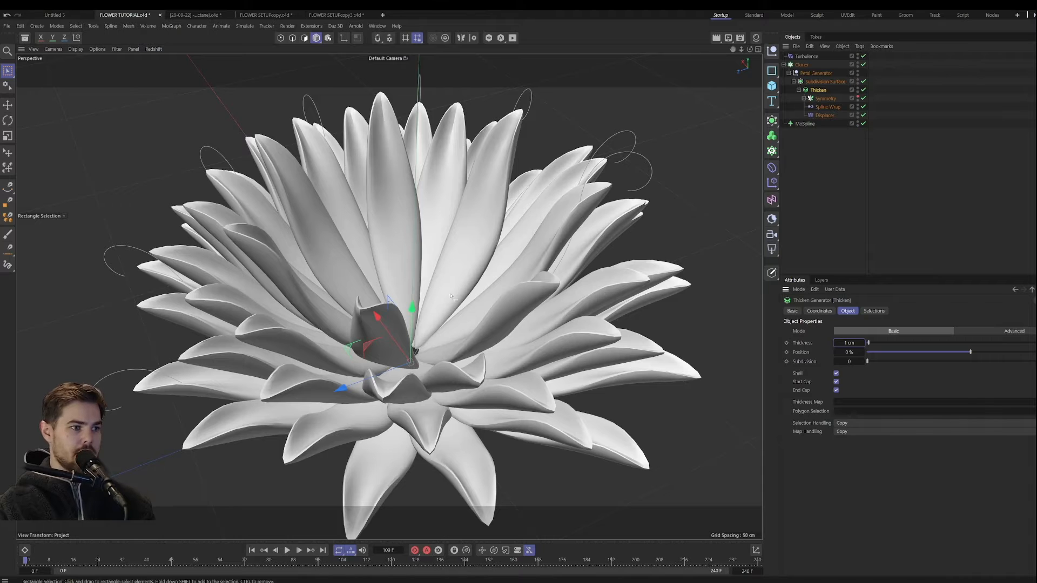
alt+drag(423, 303, 414, 325)
Step: Set the Displacer's Height to 4 cm
click(820, 115)
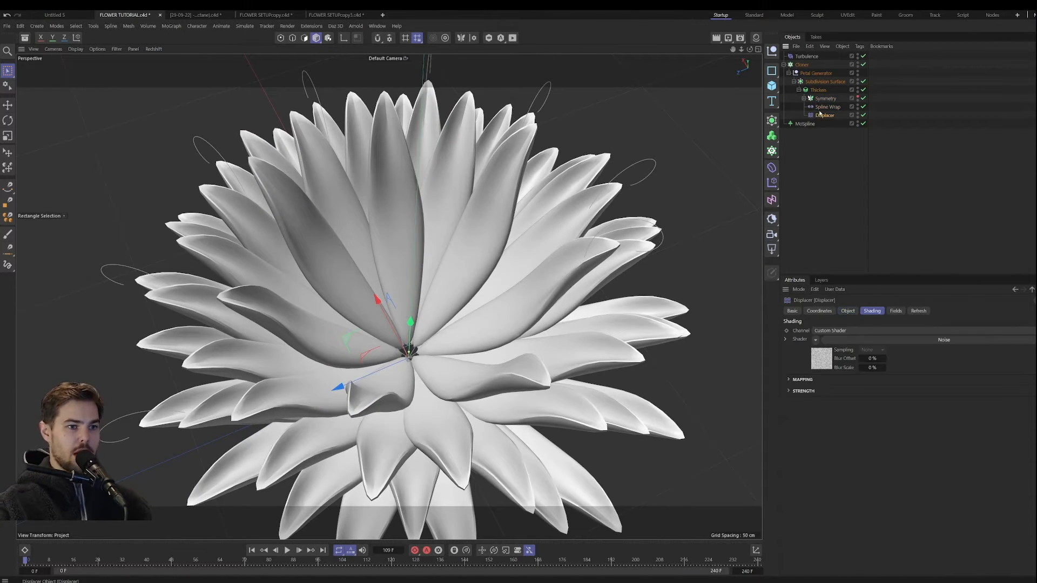
click(847, 310)
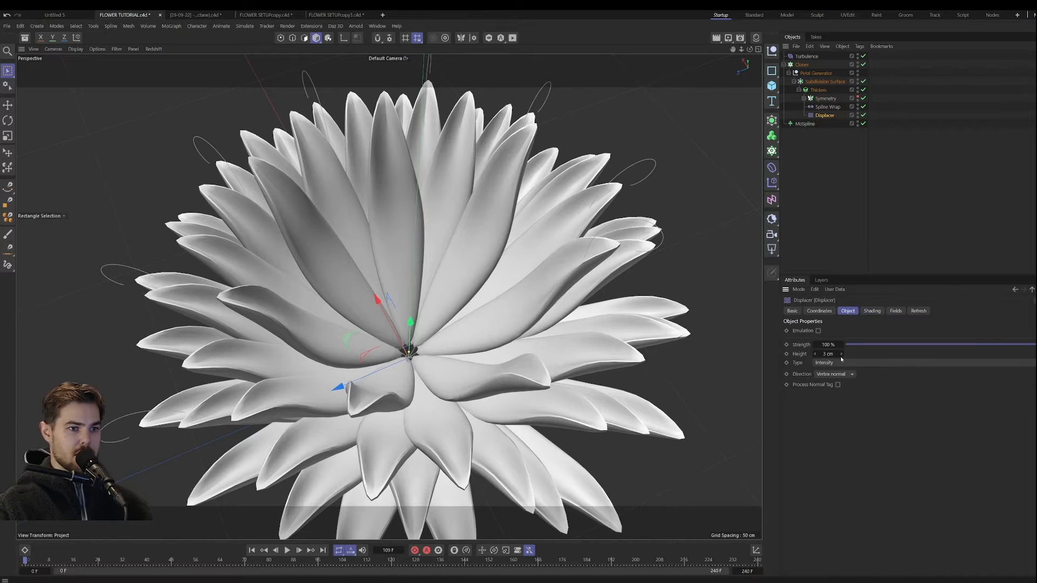
click(841, 355)
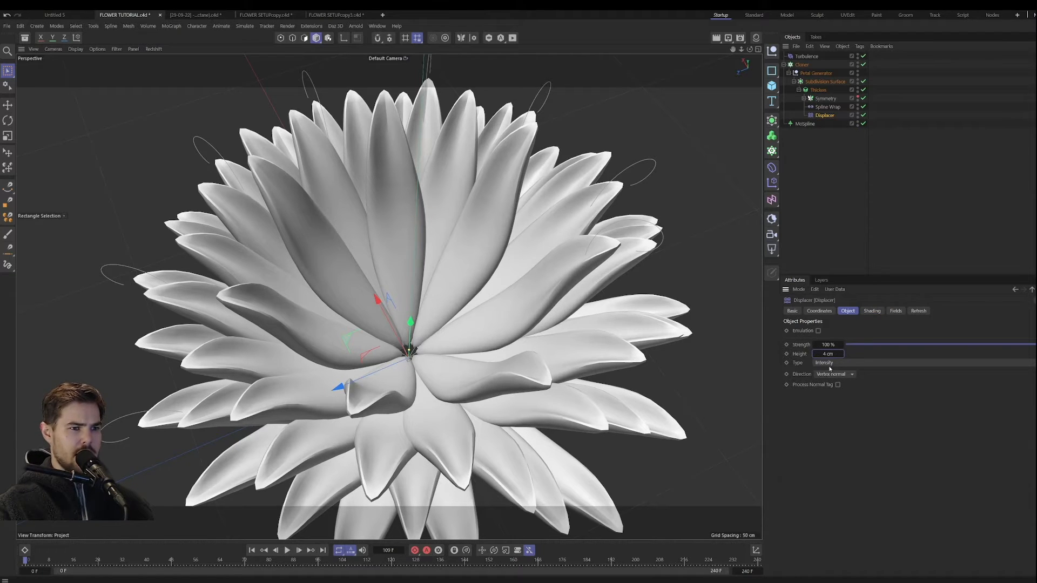
Step: Try different Global Scale values in the Displacer's noise shader, keep 4%, and check the flower from a lower angle
click(873, 310)
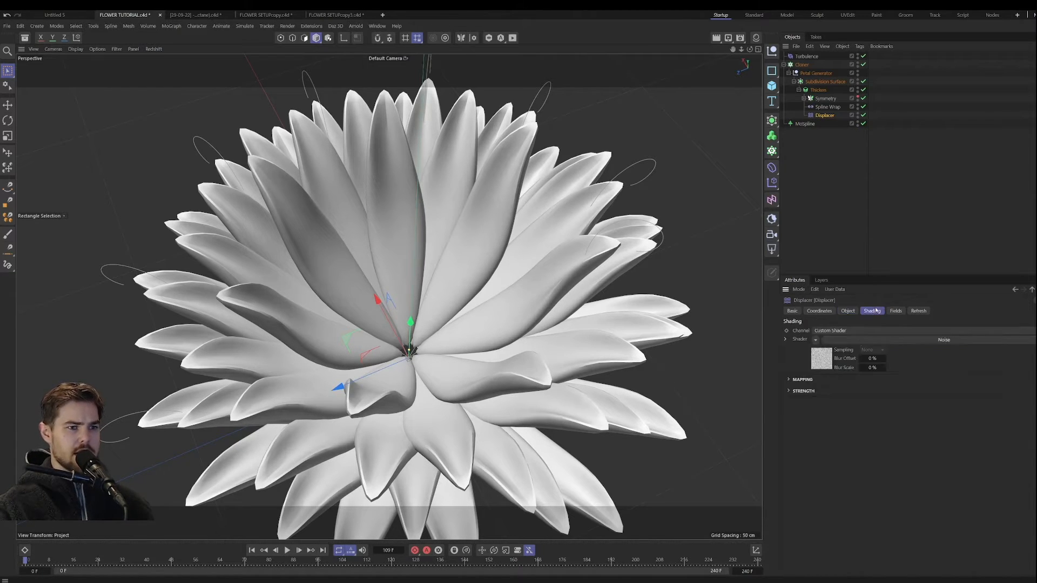
click(824, 363)
drag(865, 437, 868, 437)
drag(865, 438, 865, 440)
alt+drag(467, 374, 491, 294)
Step: Set the Thicken generator's Thickness to 0.2 cm
click(816, 91)
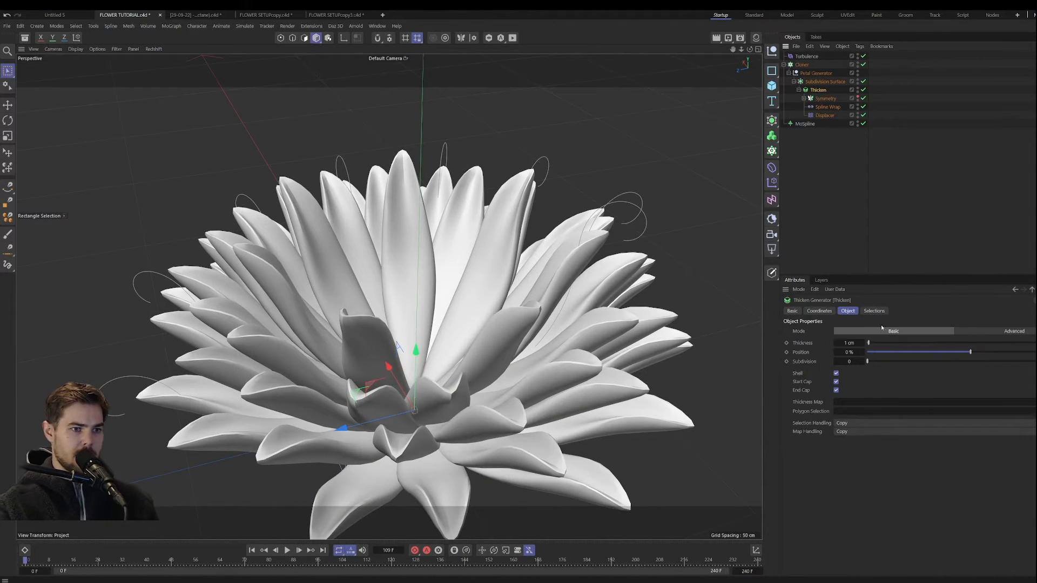
key(Return)
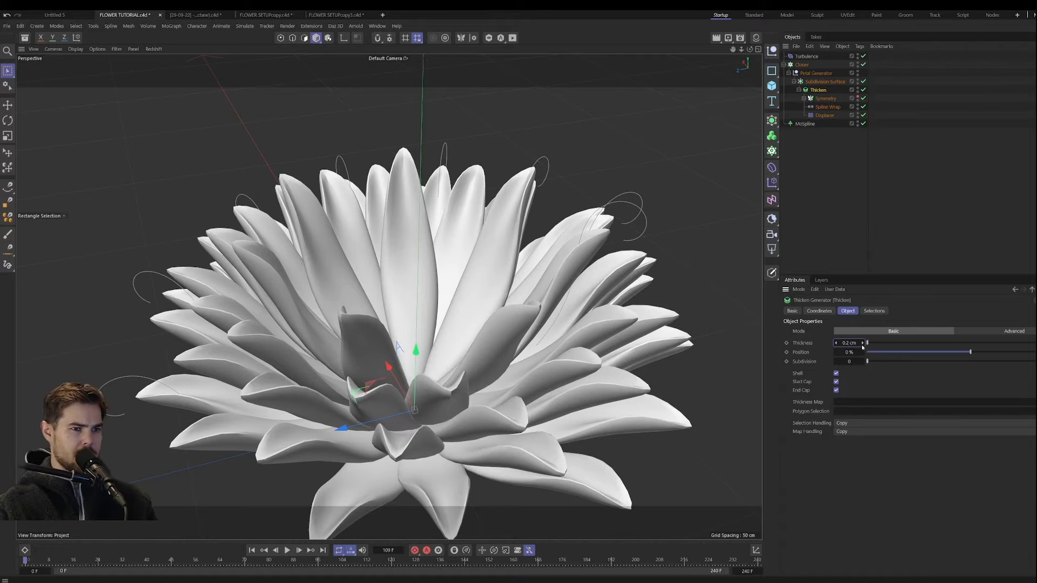
alt+drag(449, 332, 432, 373)
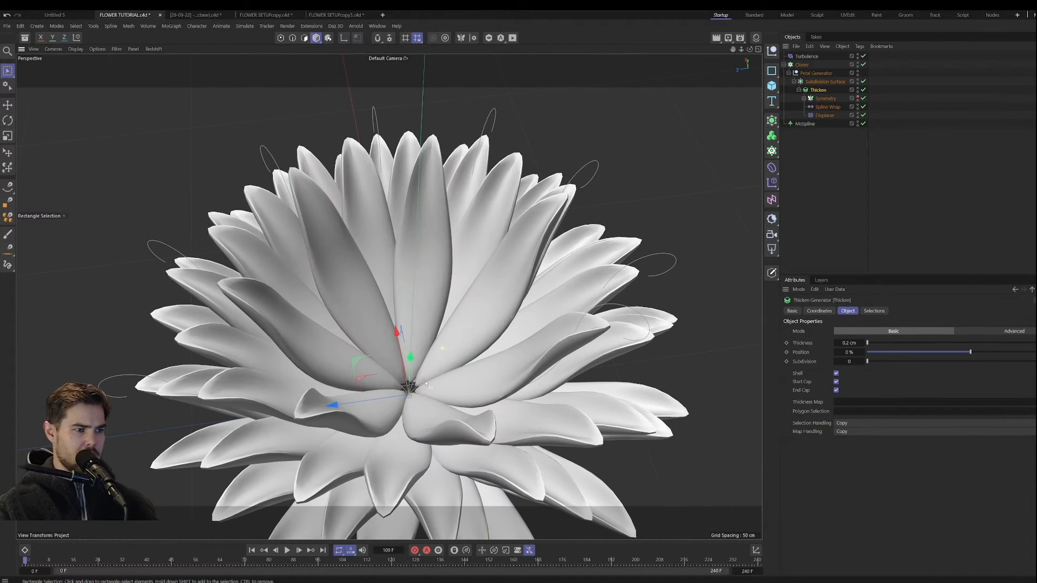
Step: Switch to the FLOWER SETUPcopy scene and inspect the Spherical Field under the petal's Displacer for reference
click(828, 116)
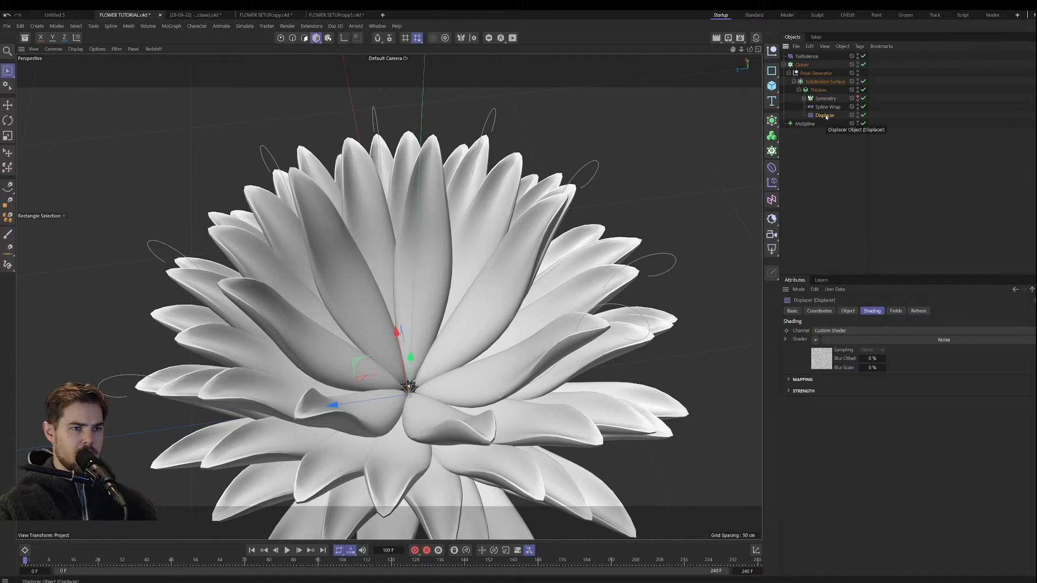
click(268, 17)
scroll(858, 218, down, 2)
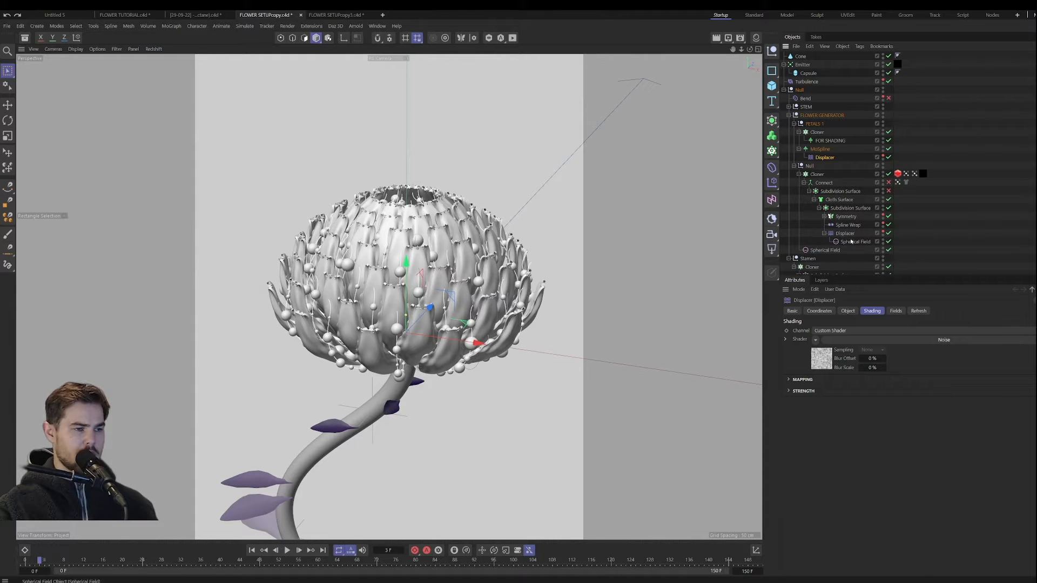
click(850, 242)
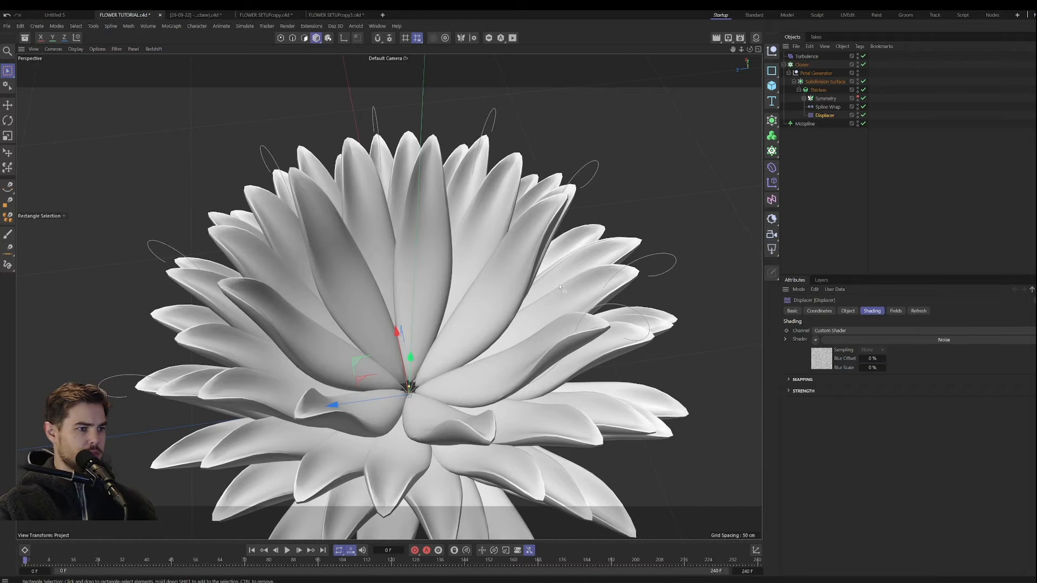
Step: In the FLOWER TUTORIAL scene, set the Displacer noise's Animation Speed to 0.7 and play the animation
alt+middle_drag(559, 288, 532, 219)
alt+drag(513, 313, 496, 287)
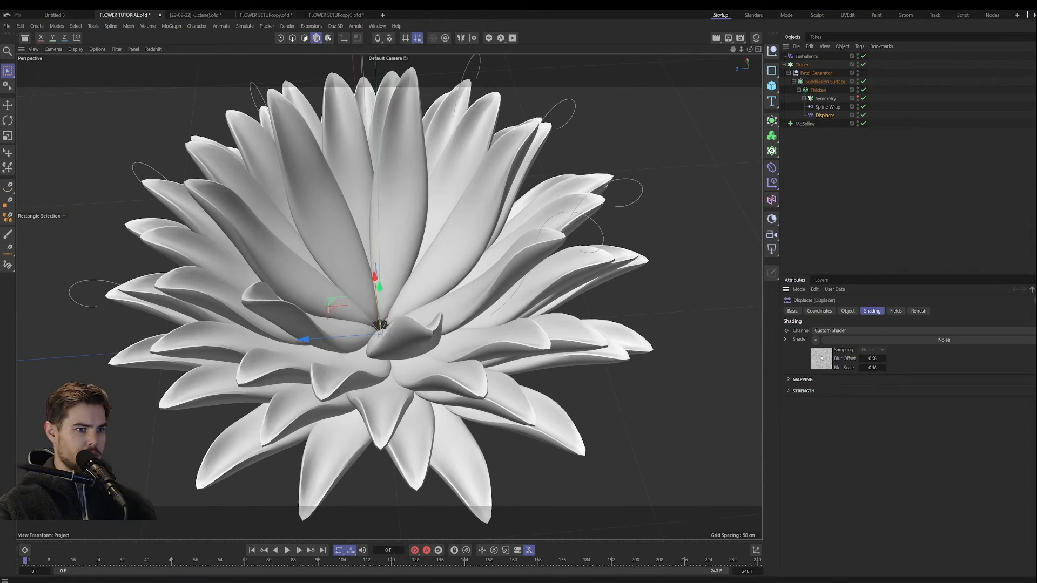
click(821, 358)
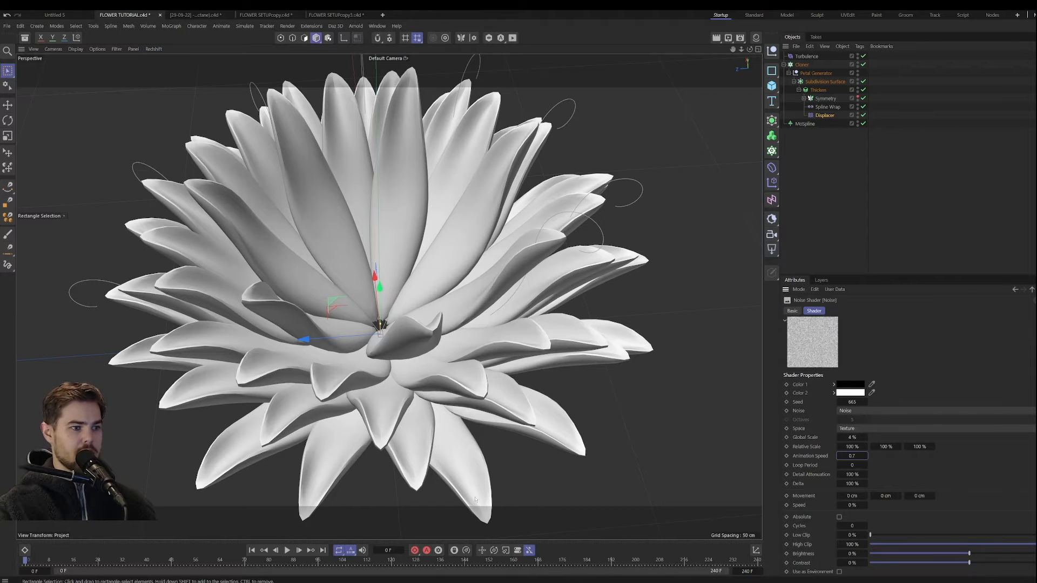
click(287, 550)
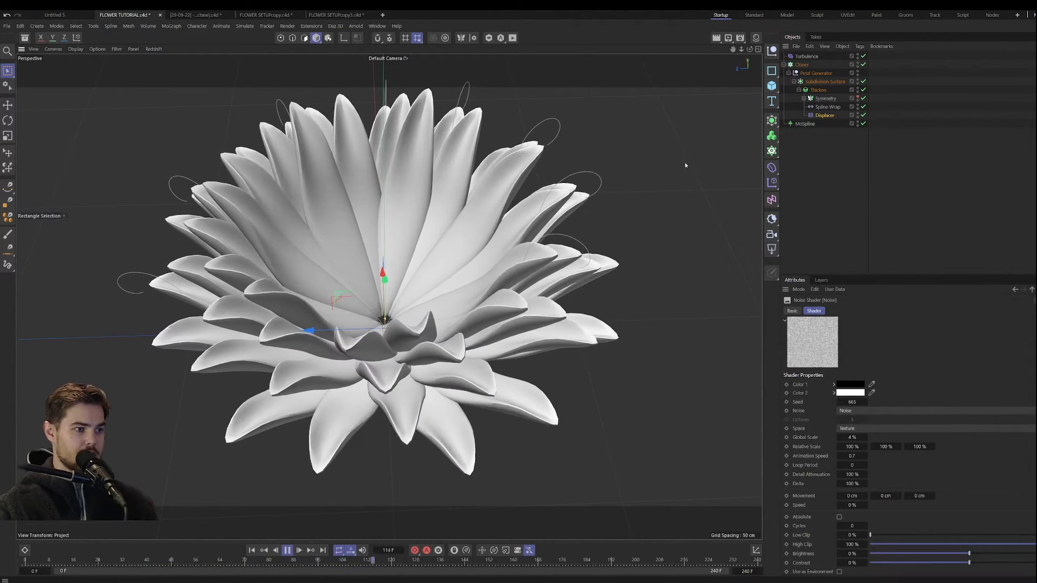
Step: Set the Displacer's Height to 2 cm while the animation plays, and stop the playback
click(825, 115)
click(848, 311)
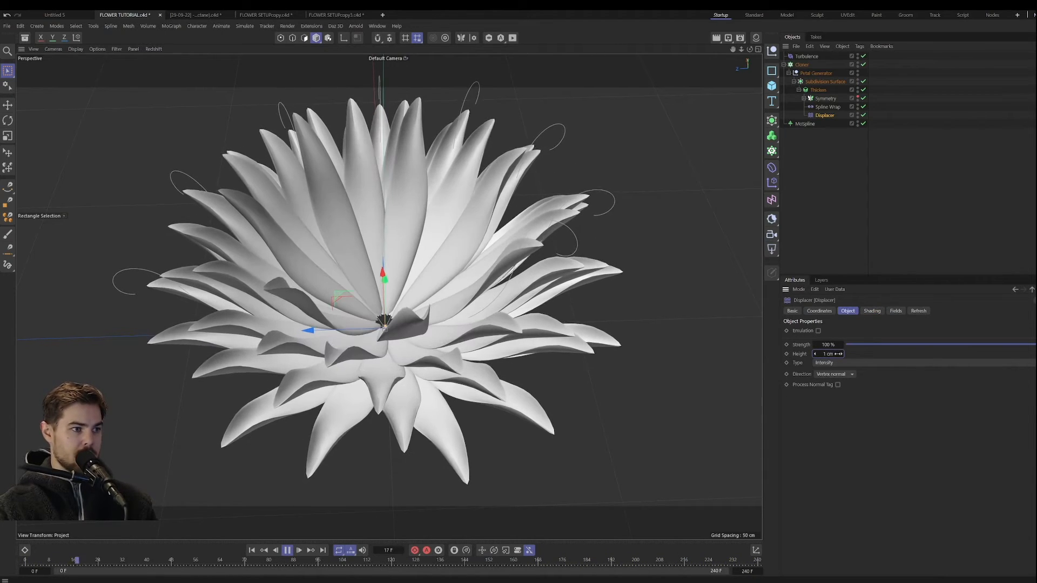
double_click(829, 354)
text(2)
key(Return)
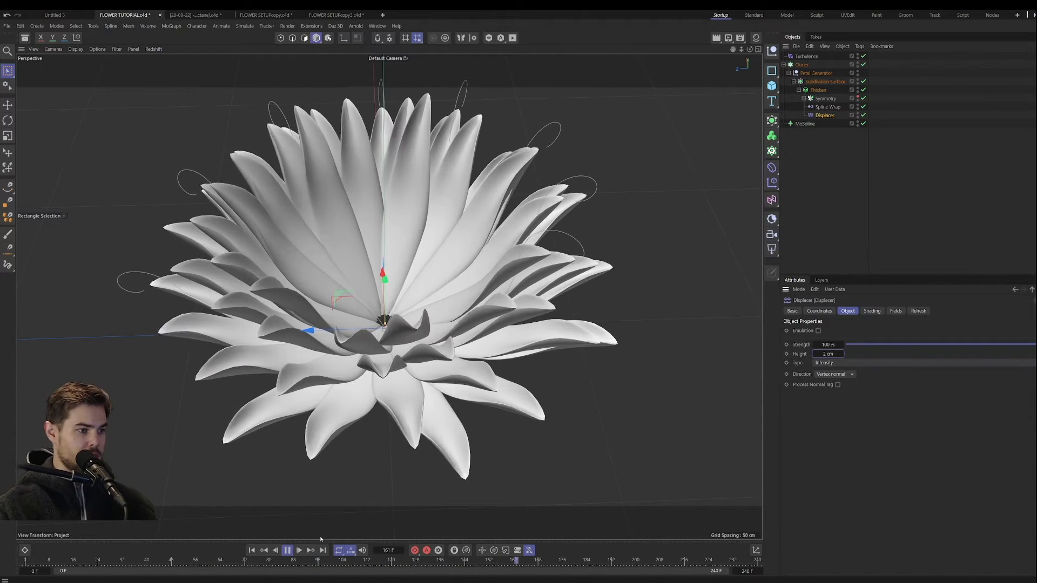
key(F8)
Step: Stretch the Displacer's noise by setting the first two Relative Scale values to 191% and 251%
click(872, 312)
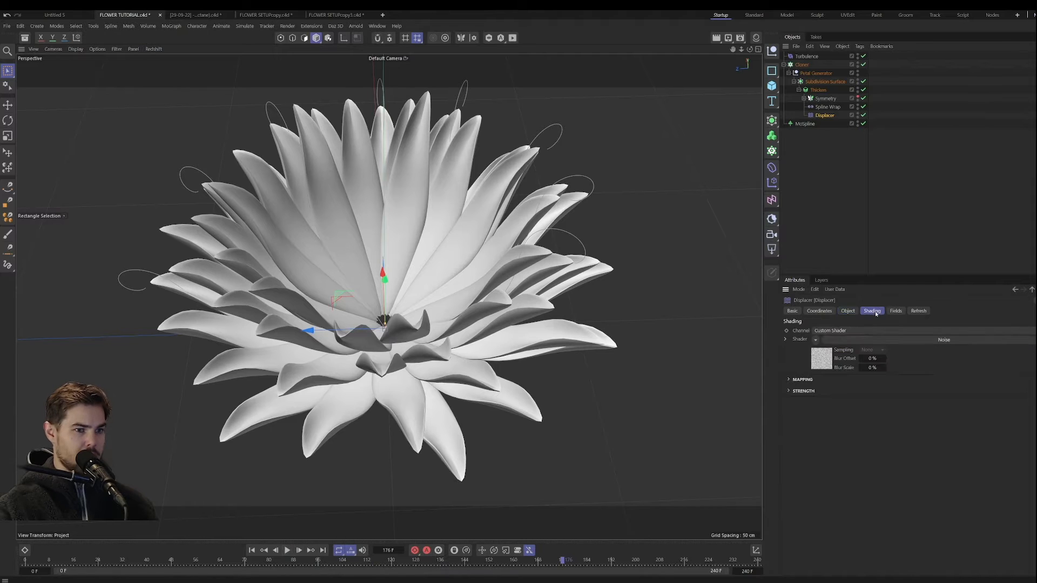
click(827, 359)
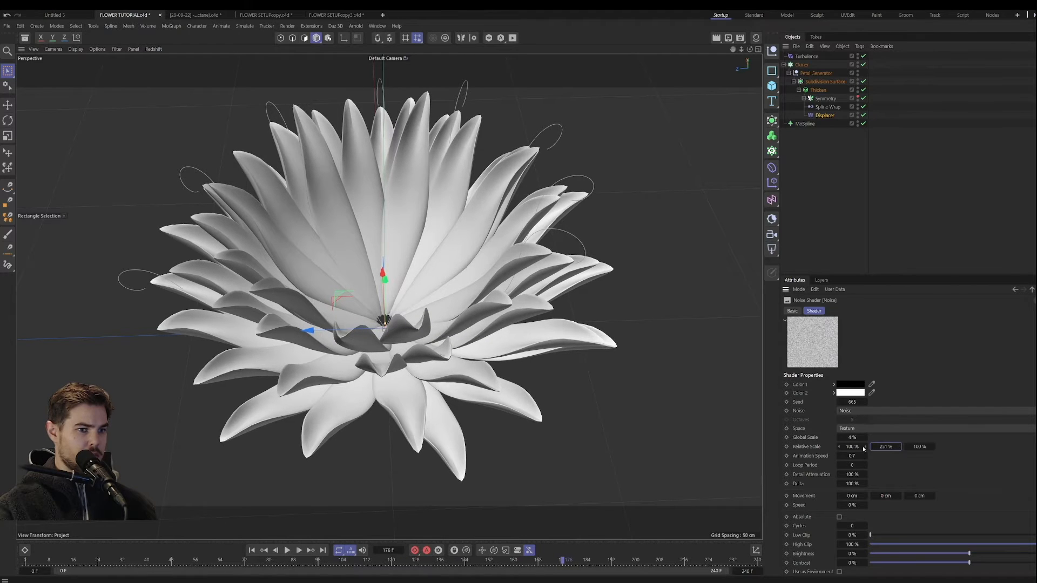
drag(863, 449, 877, 446)
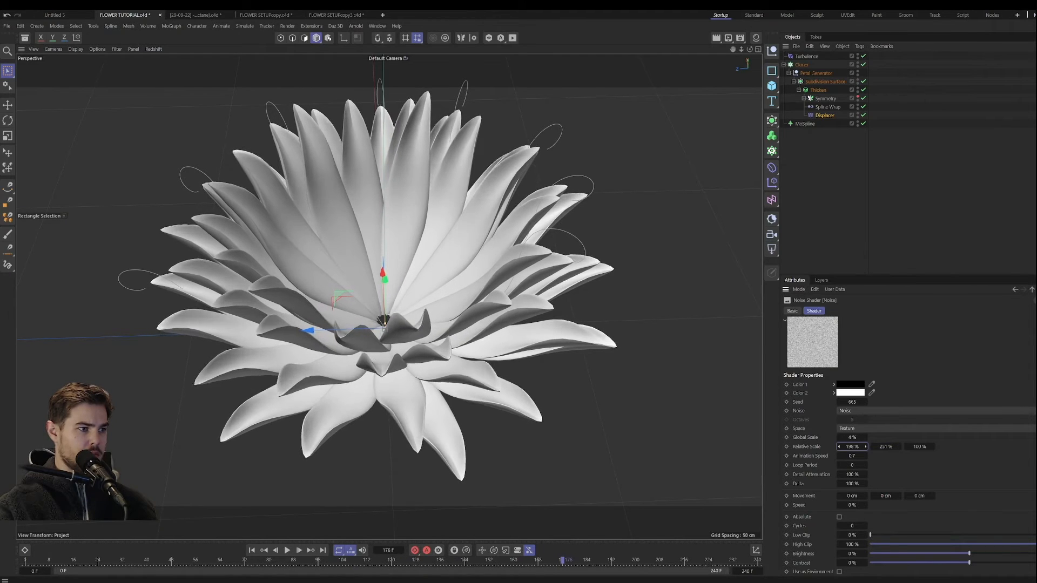
Step: Change the Displacer shader's noise type to Turbulence and set its Global Scale to 106%
mouse_move(854, 437)
mouse_down()
mouse_move(864, 437)
mouse_move(856, 437)
mouse_up()
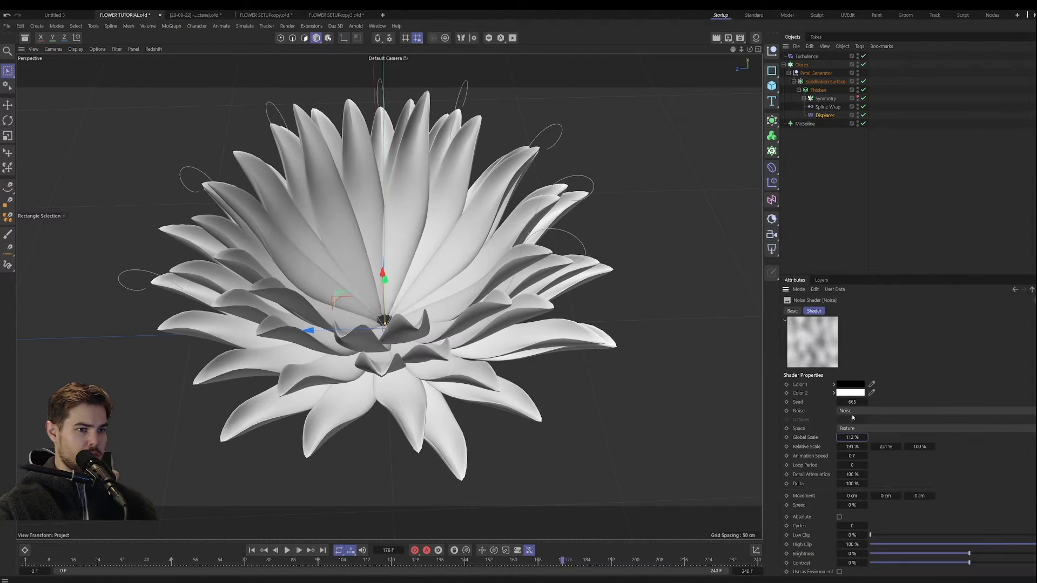
click(864, 411)
click(871, 314)
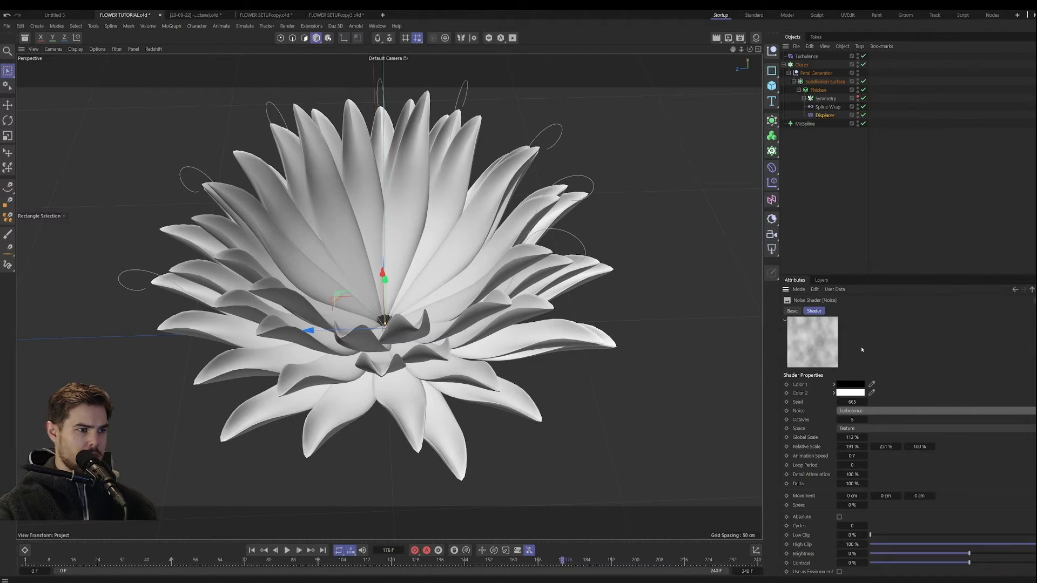
mouse_move(865, 437)
mouse_down()
mouse_move(877, 437)
mouse_move(859, 437)
mouse_up()
Step: Set the Turbulence noise's Contrast to 93% and Global Scale to 73%, and play the animation from near the start
scroll(942, 495, down, 1)
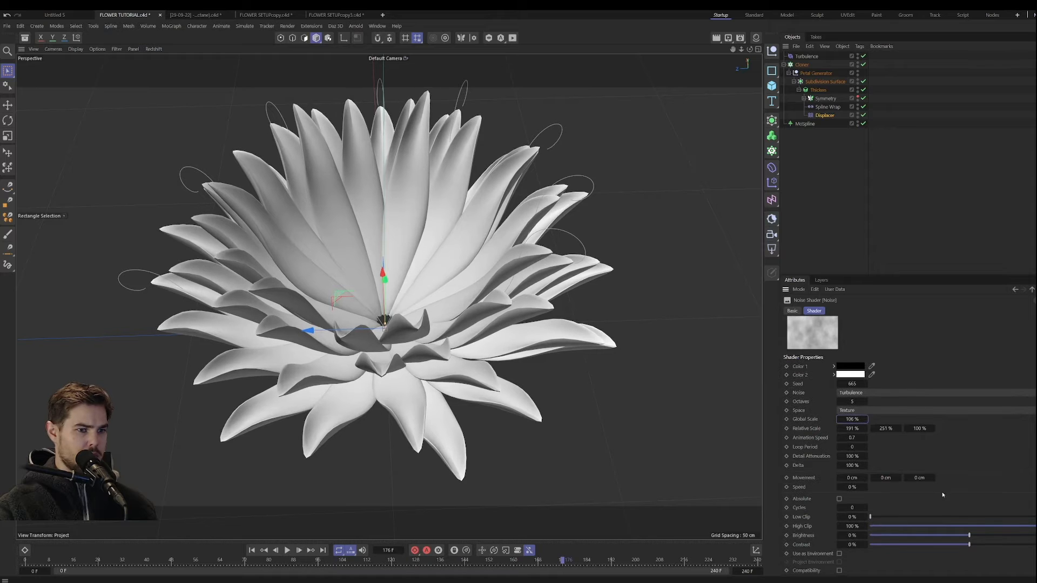
drag(989, 551, 1022, 547)
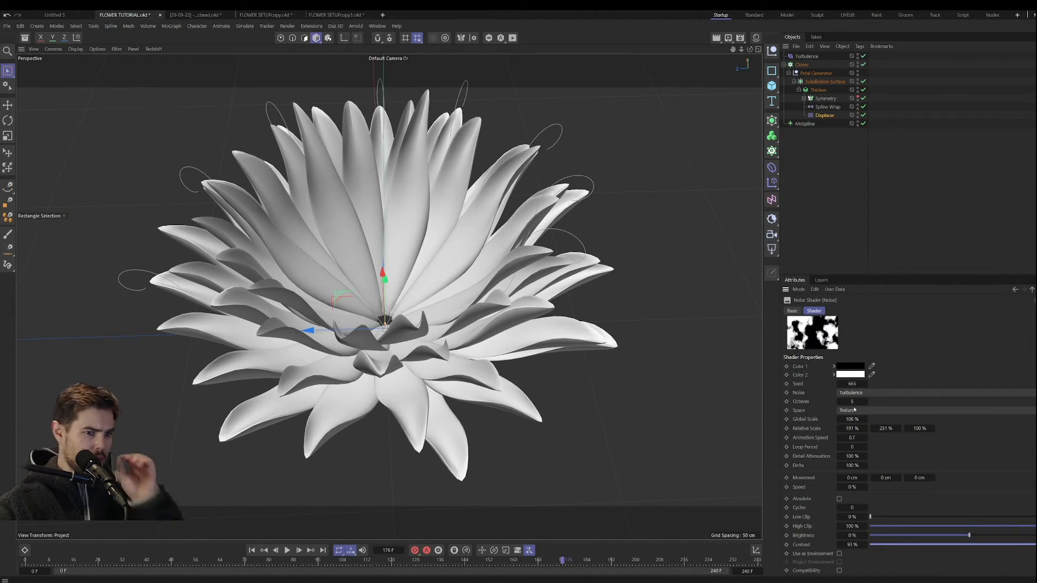
drag(853, 419, 848, 419)
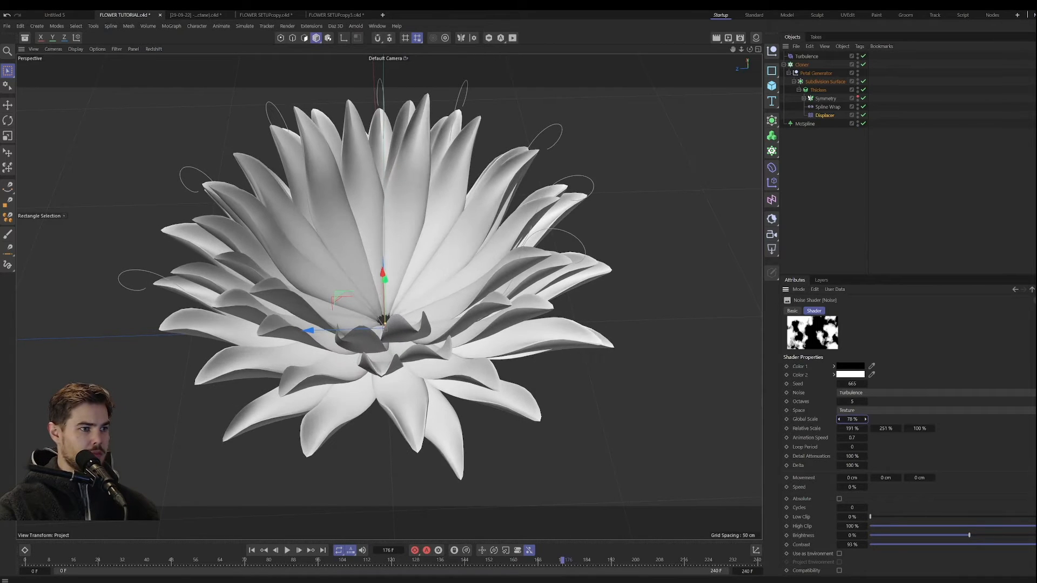
mouse_move(426, 369)
alt+mouse_down()
mouse_move(432, 432)
mouse_move(426, 364)
alt+mouse_up()
drag(346, 561, 49, 563)
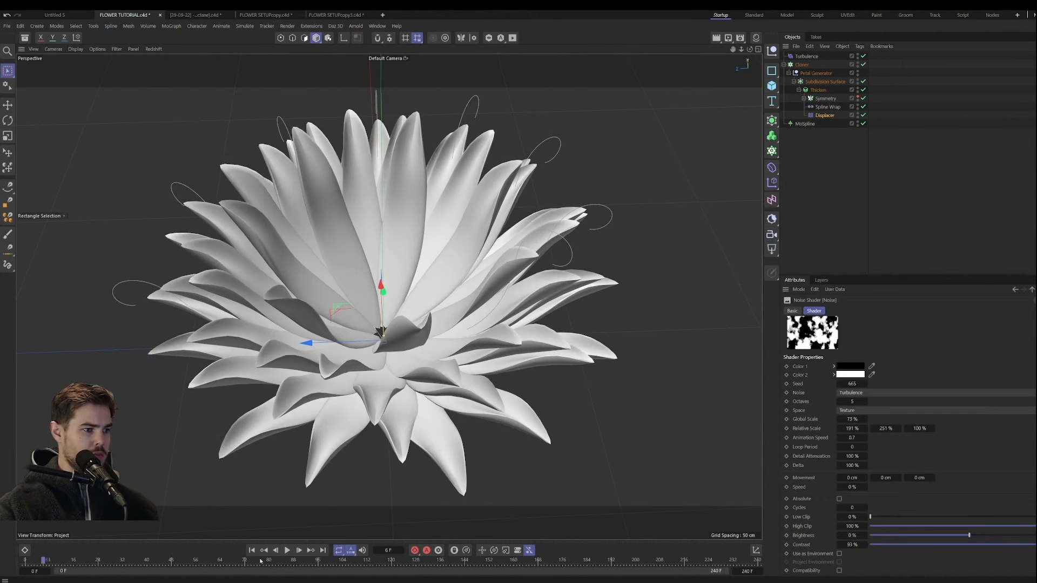
click(287, 550)
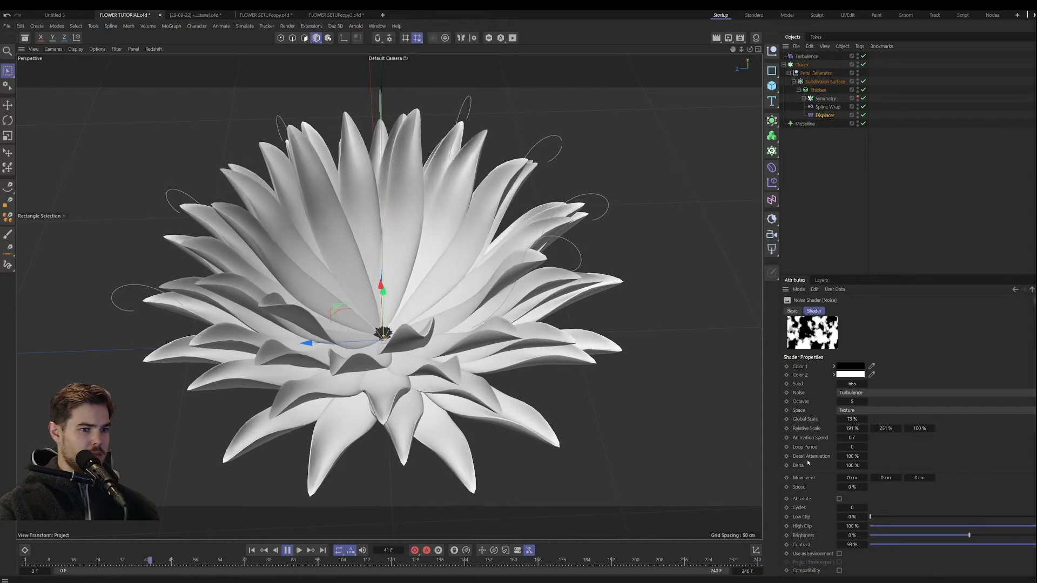
Step: Lower the noise's Contrast to 52%, preview the motion, and return the animation to its first frame
click(1022, 545)
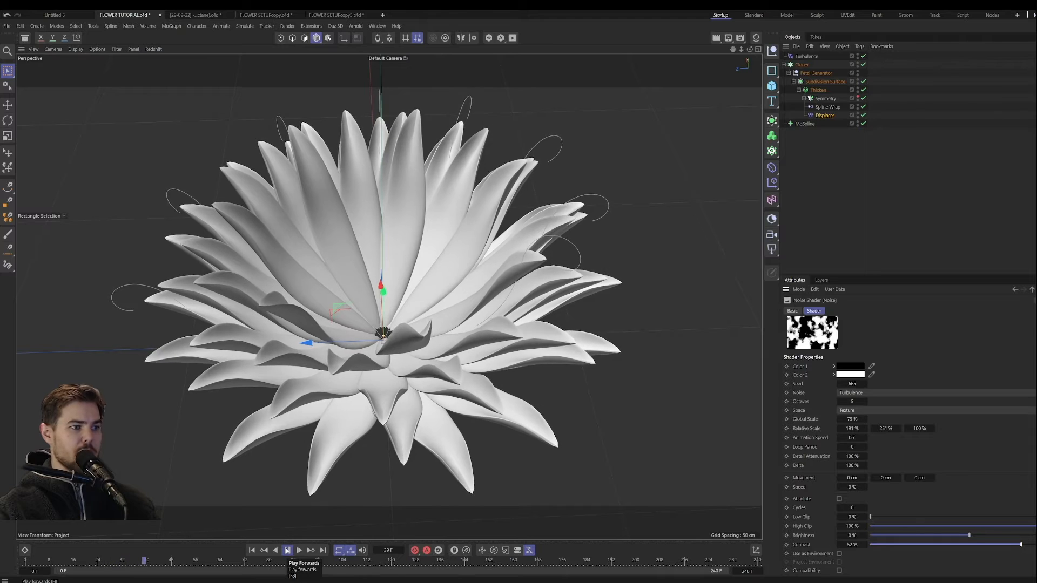
click(287, 549)
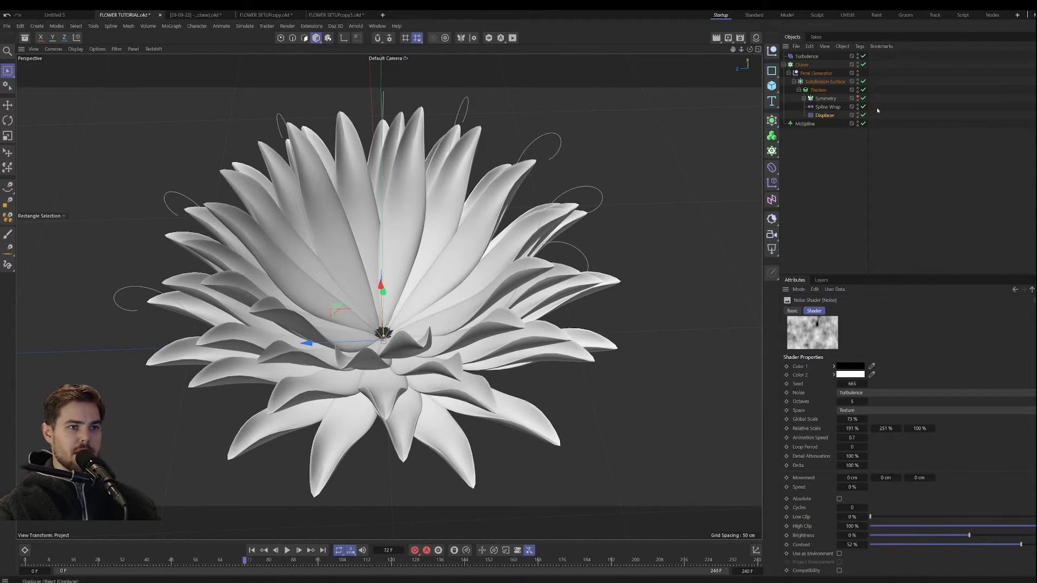
click(252, 551)
alt+drag(384, 429, 418, 403)
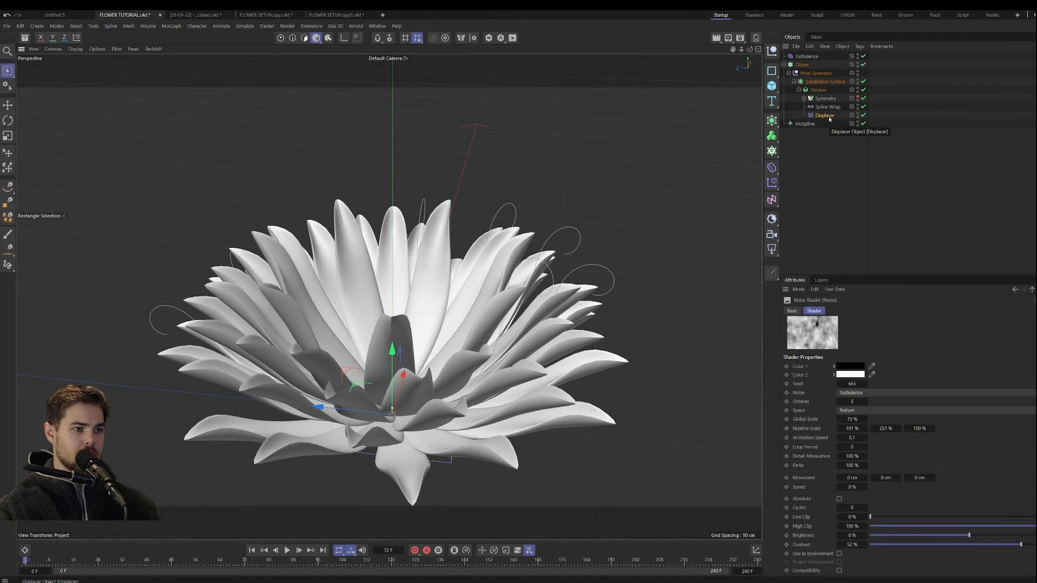
alt+drag(592, 179, 461, 311)
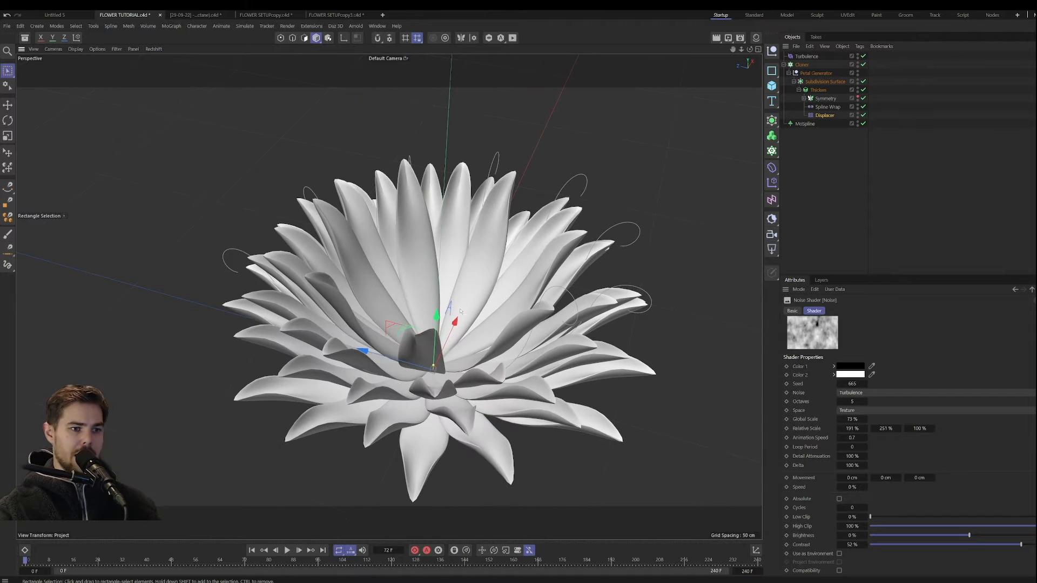
Step: Wrap the Displacer's noise in a Layer shader and open the Layer shader's properties
scroll(825, 392, up, 2)
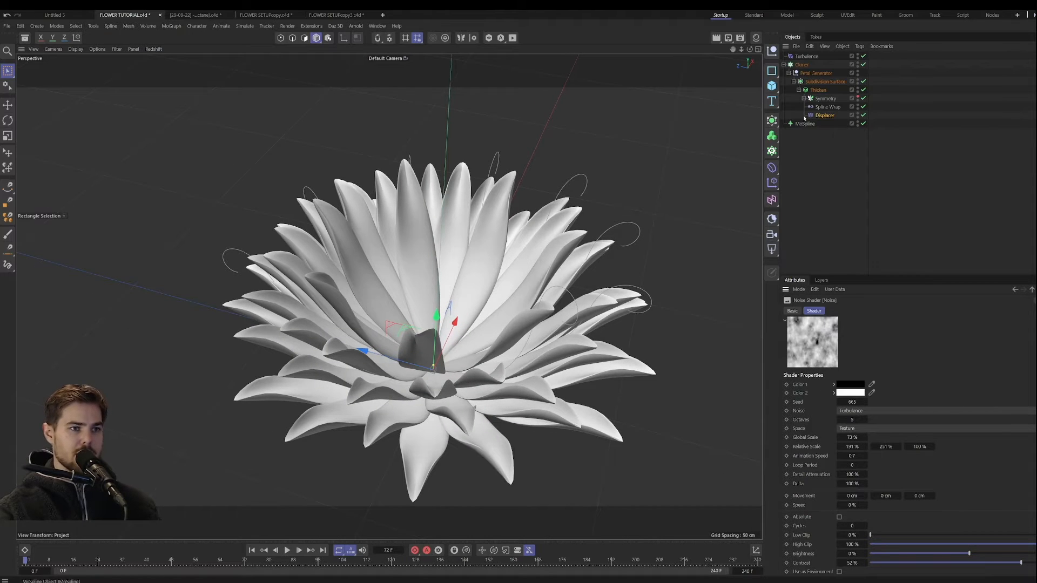
click(1031, 289)
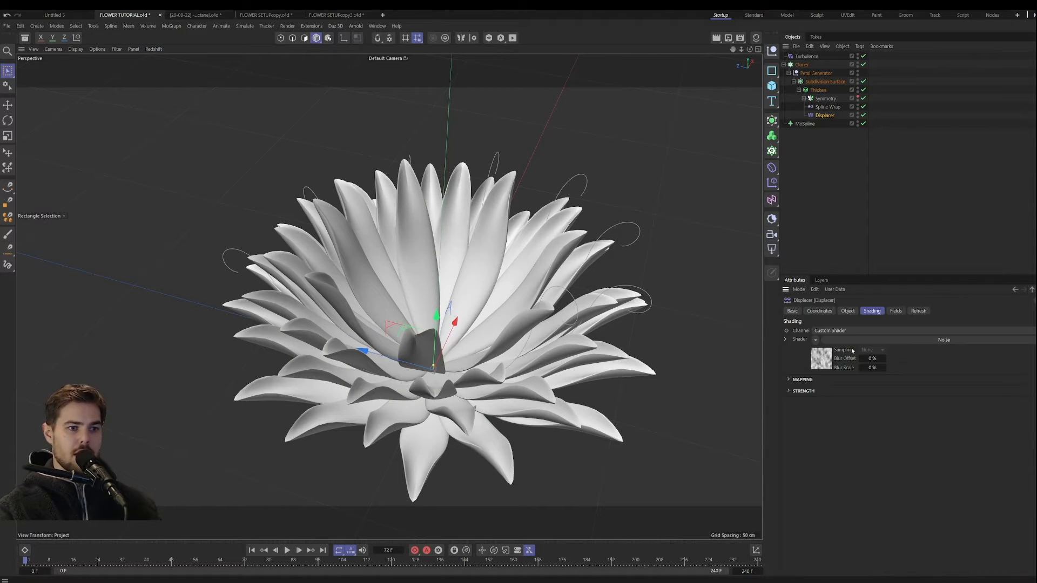
click(815, 340)
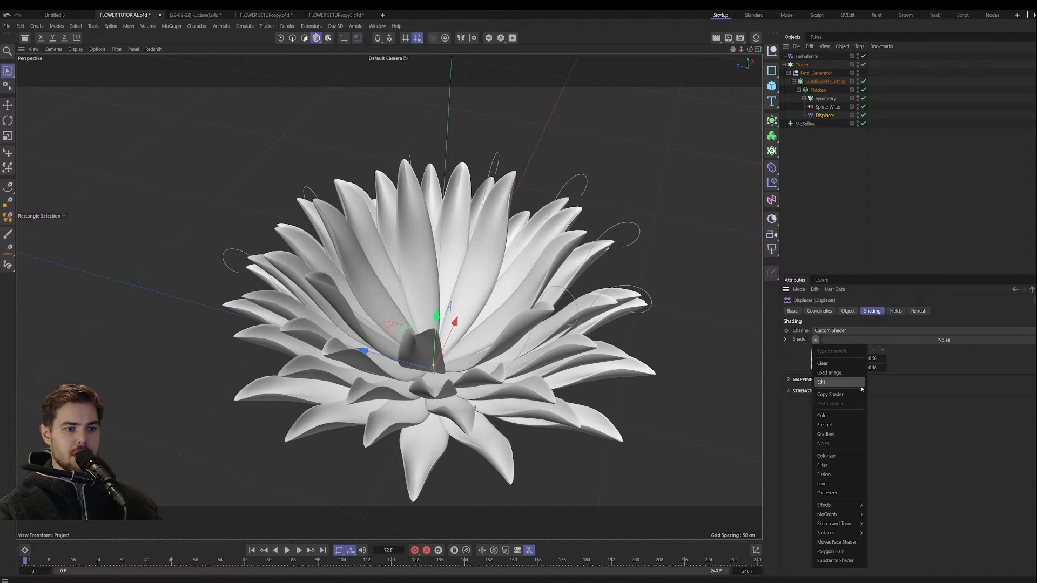
click(841, 484)
click(880, 340)
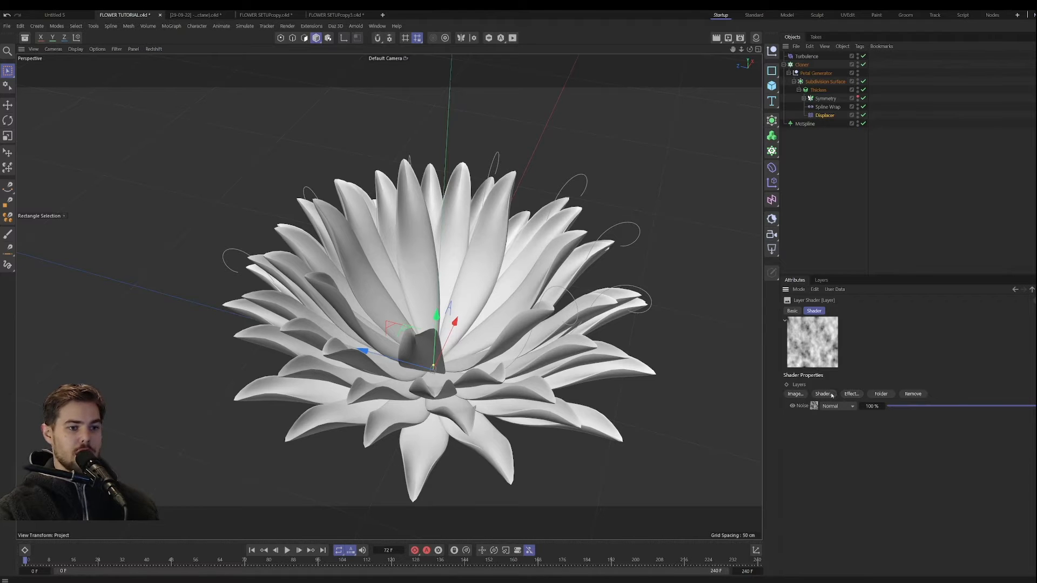
Step: Add a second Noise shader on top in the Layer shader and set its blend mode to Overlay
click(832, 395)
click(856, 432)
click(837, 406)
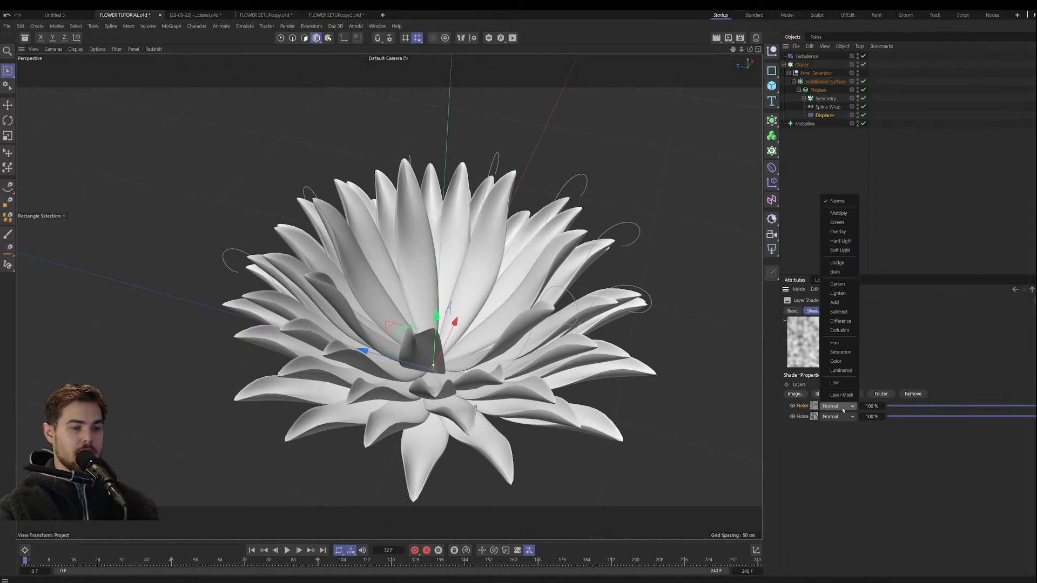
click(844, 232)
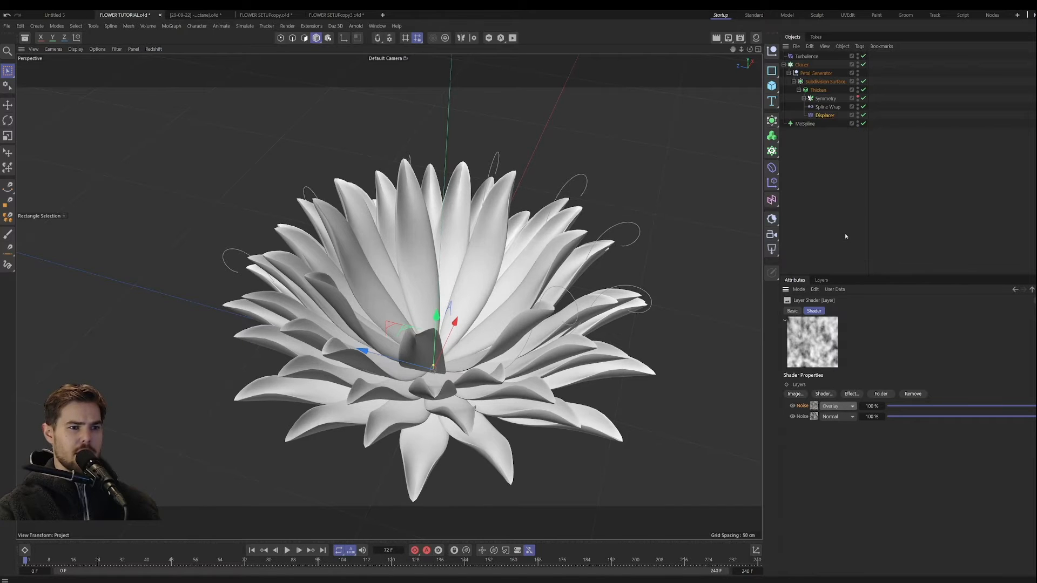
Step: Set the overlay noise's Global Scale to 119% and Animation Speed to 0.5, preview the animation, and return to its first frame
click(814, 406)
drag(856, 437, 862, 459)
click(287, 549)
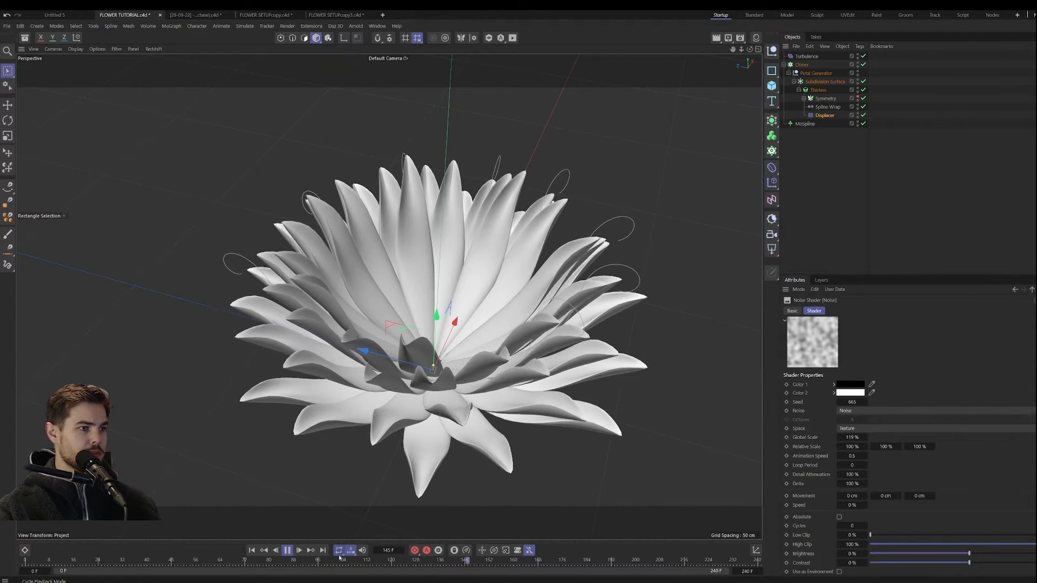
click(287, 551)
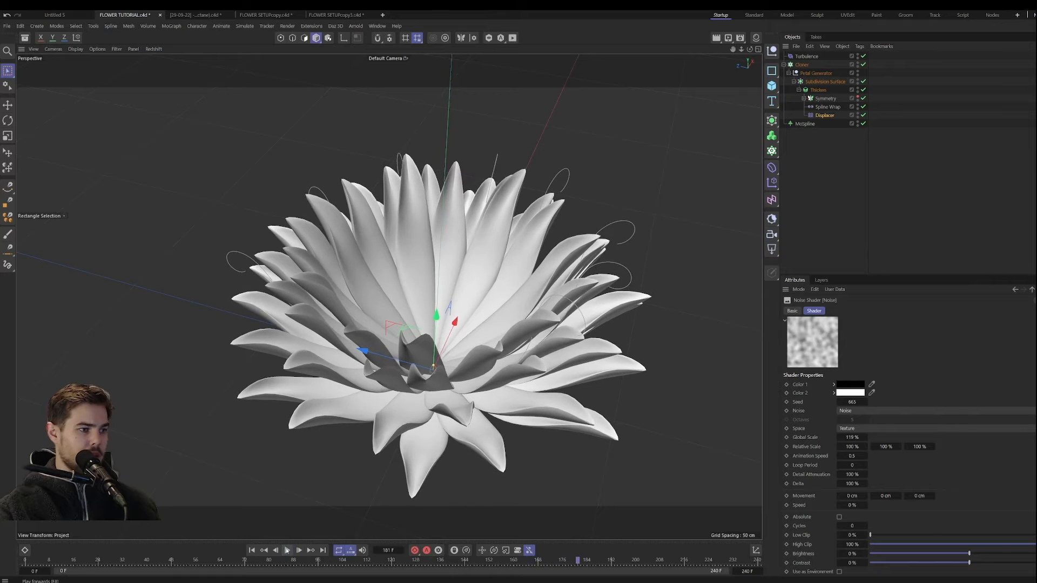
click(251, 550)
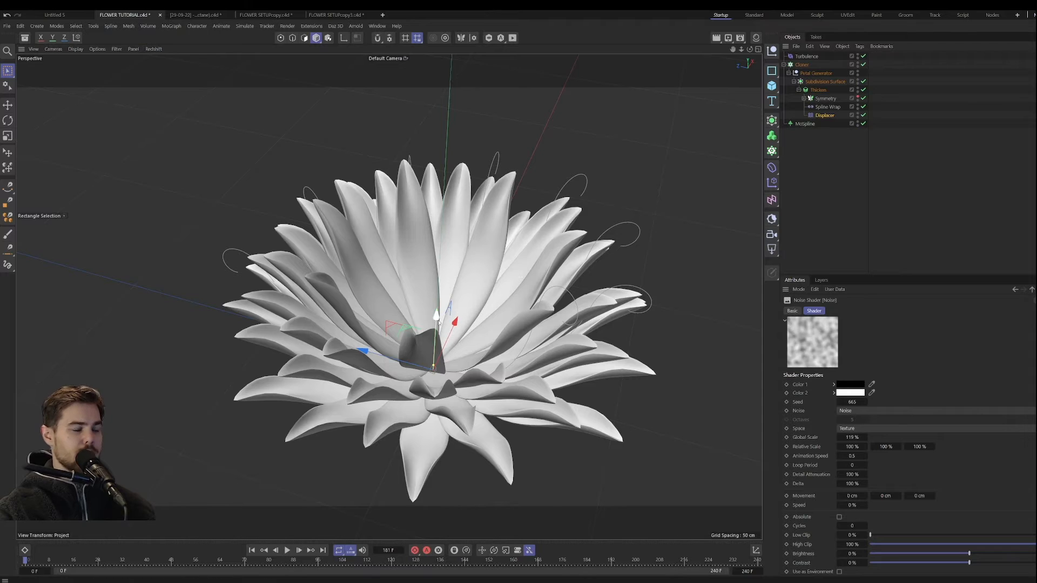
Step: Group all the flower objects under a null named FLOWER and add a separate null named STEM
alt+drag(515, 273, 455, 350)
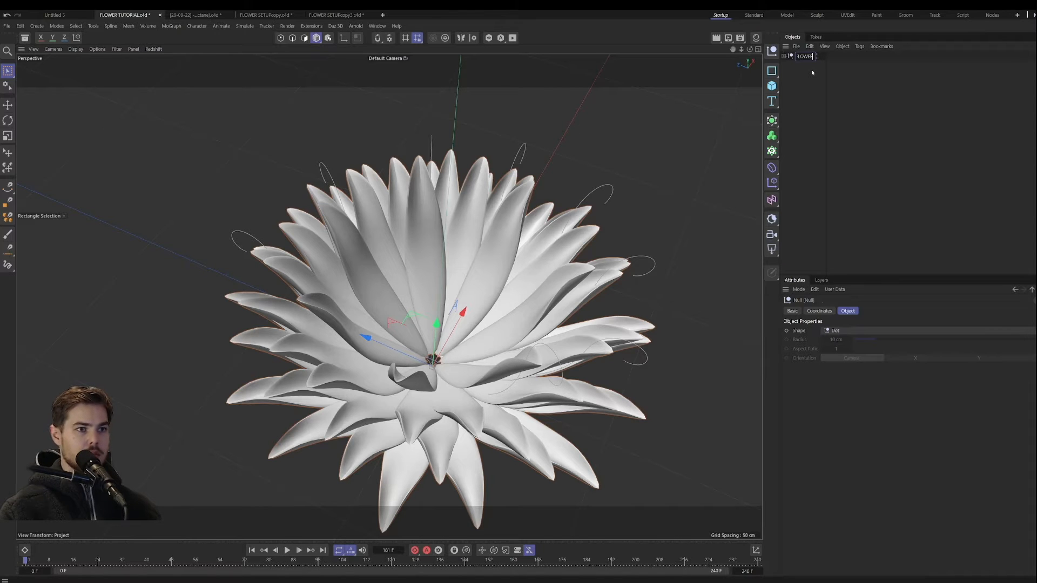
click(773, 51)
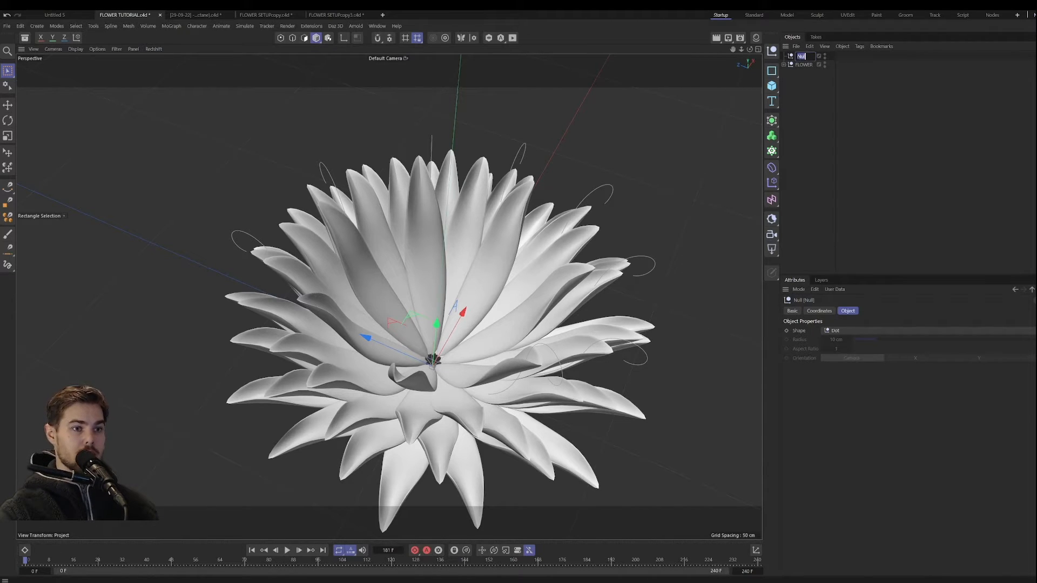
text(St)
key(Return)
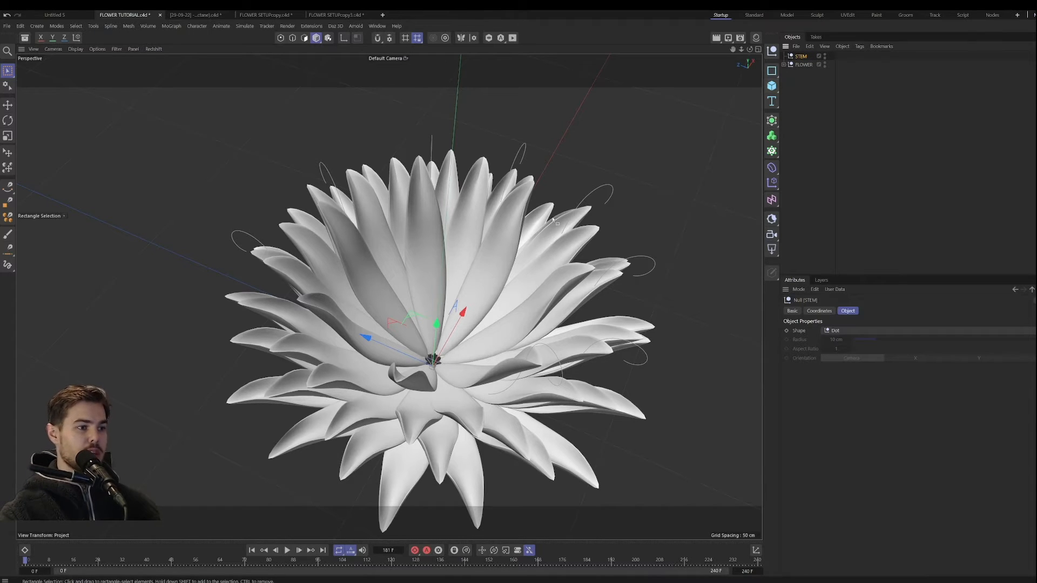
Step: Add a Cone with 67 rotation segments and scale it down uniformly to fit inside the flower's centre
click(772, 86)
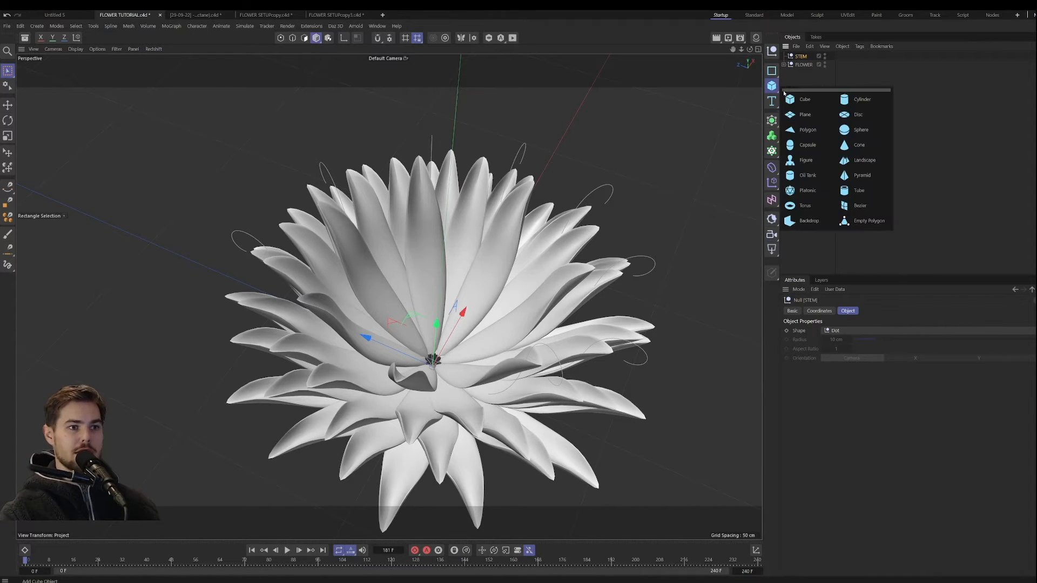
click(859, 146)
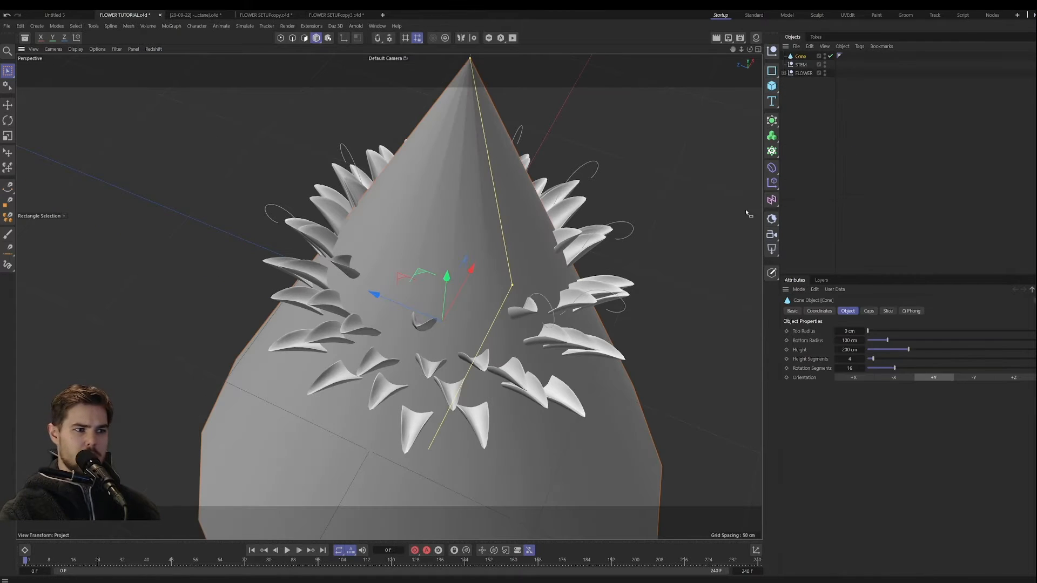
drag(854, 367, 890, 367)
key(t)
drag(734, 365, 410, 365)
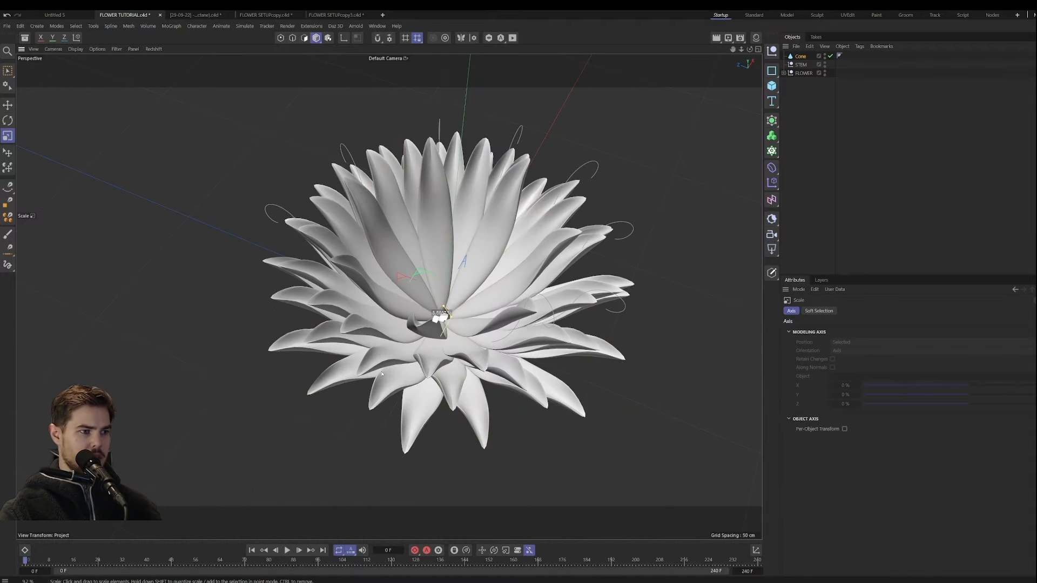
Step: Resize the cone to about 4.4 cm bottom radius and 8.8 cm height, and position it vertically at the petals' base
key(e)
drag(447, 286, 446, 260)
key(t)
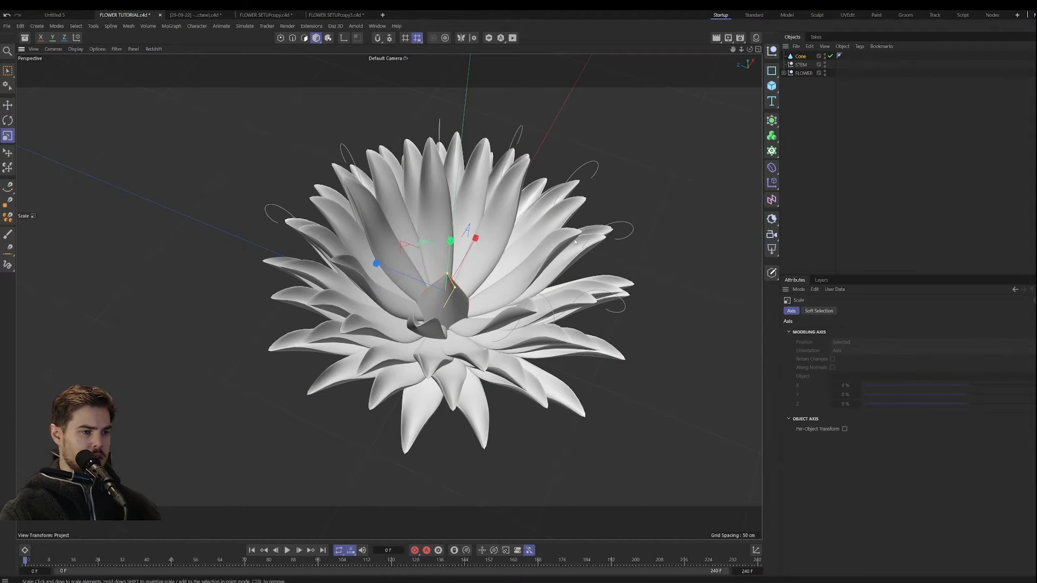
drag(513, 270, 353, 270)
key(e)
drag(448, 253, 446, 268)
alt+drag(481, 335, 481, 328)
scroll(446, 326, up, 4)
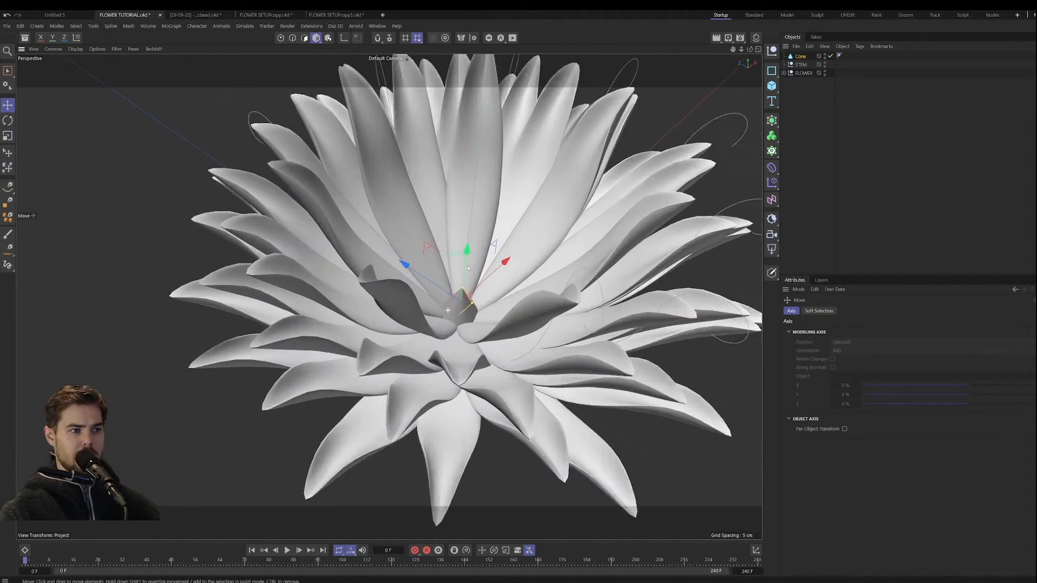
alt+drag(449, 324, 474, 181)
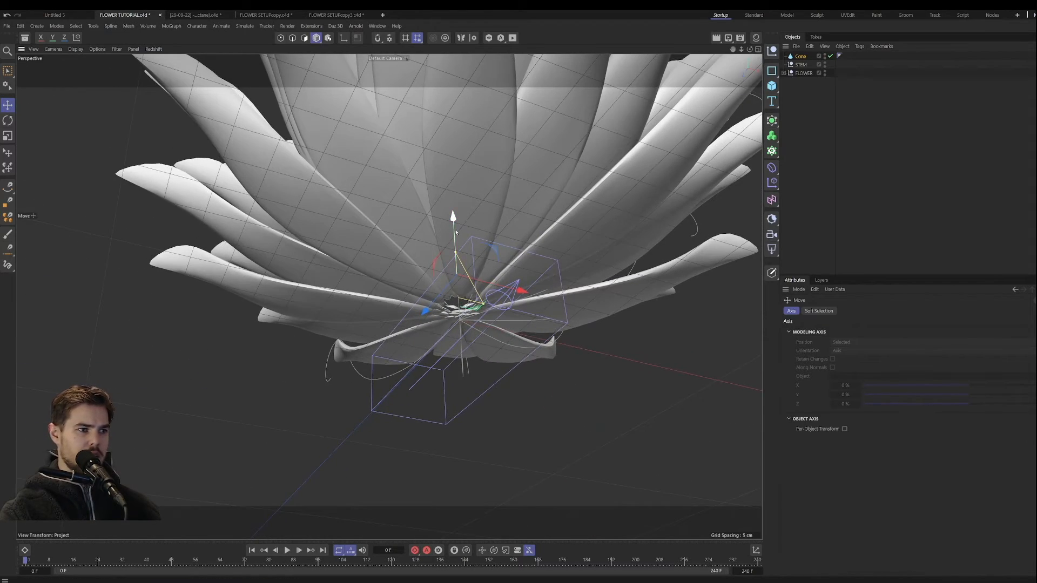
drag(456, 231, 479, 317)
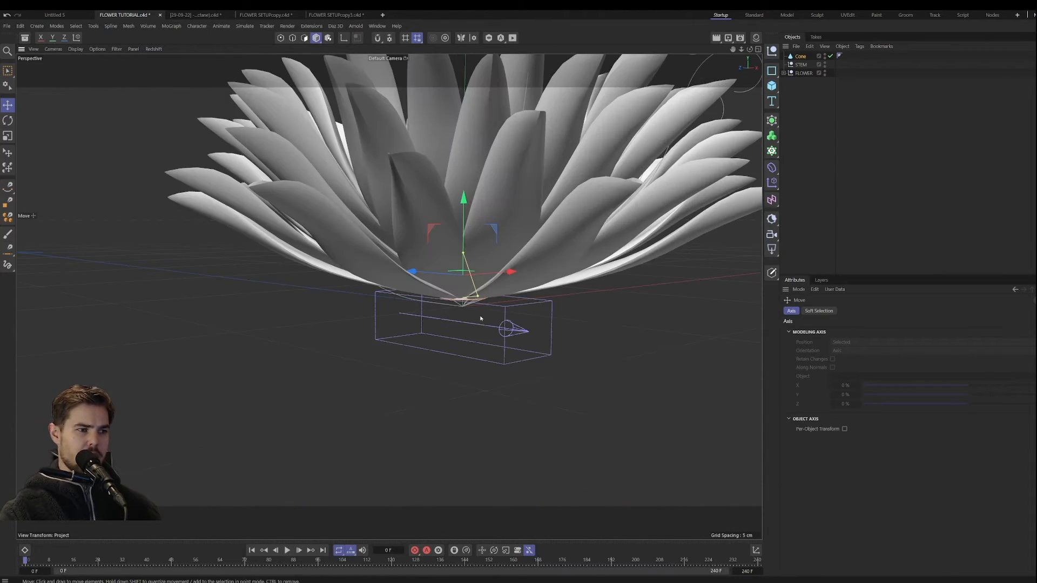
Step: Examine the cone's placement at the flower's base and the empty space beneath it from several angles
scroll(487, 317, down, 5)
alt+drag(461, 367, 469, 328)
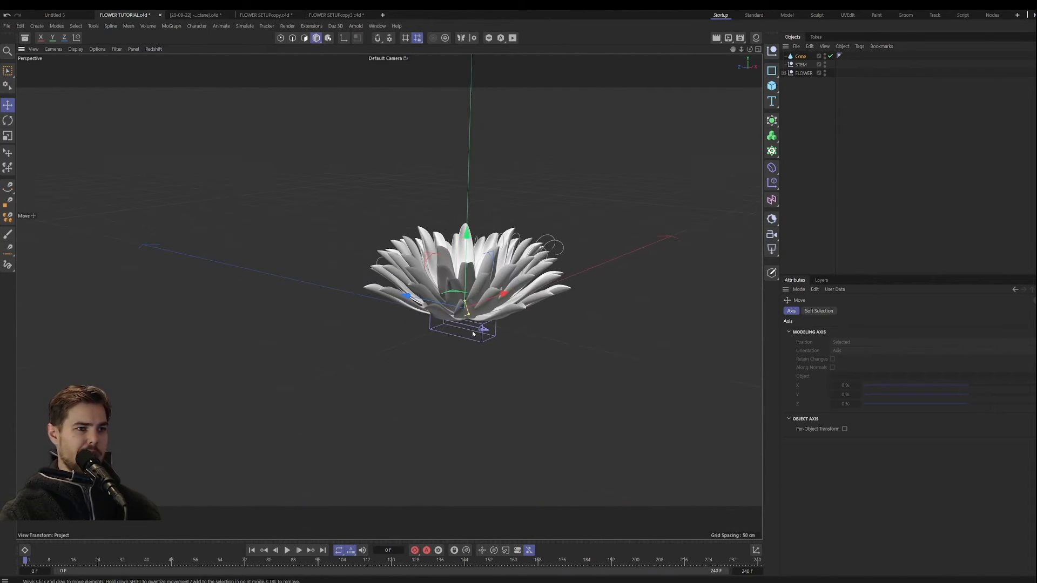
drag(798, 63, 803, 55)
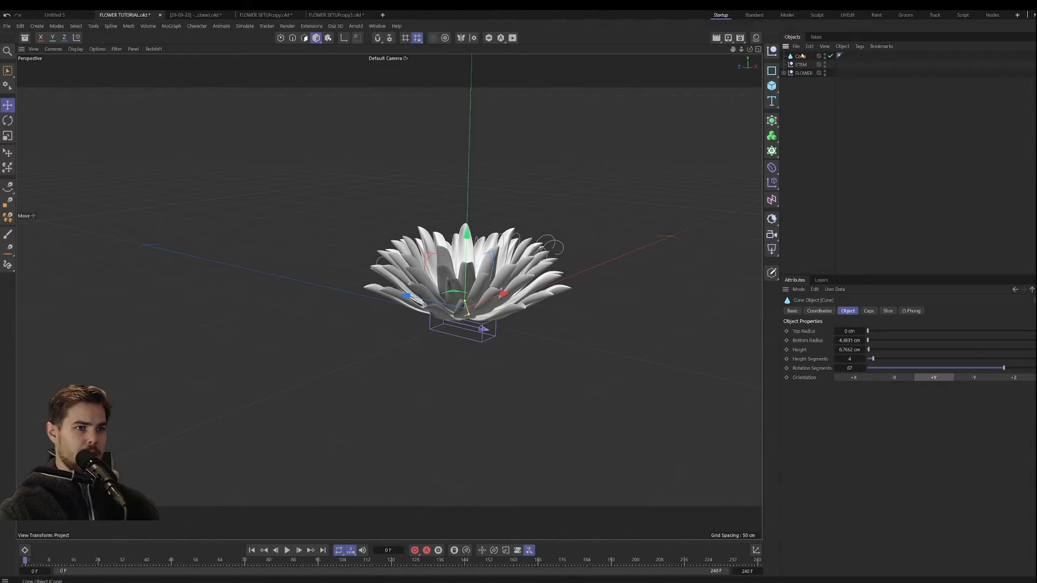
alt+drag(530, 277, 560, 259)
alt+drag(528, 310, 502, 296)
alt+right_drag(438, 297, 490, 234)
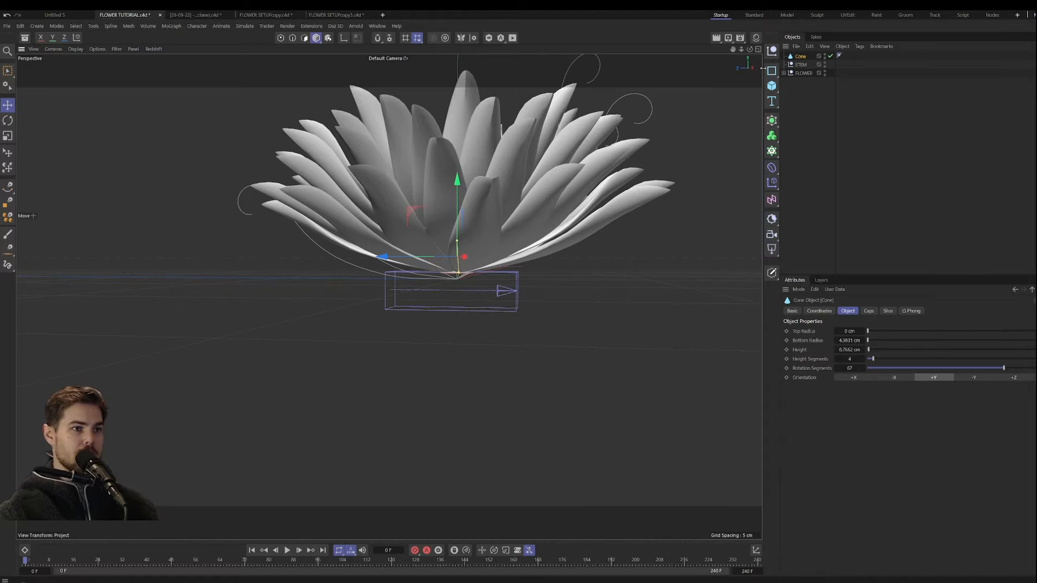
alt+right_drag(463, 317, 432, 365)
alt+drag(432, 365, 475, 188)
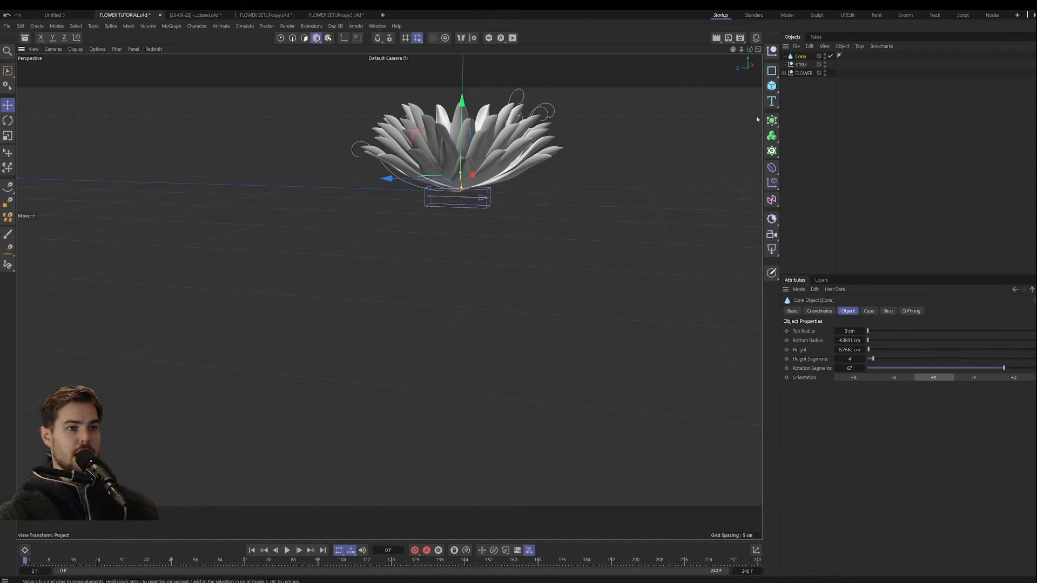
Step: Add six null objects to serve as control points for the stem
click(772, 51)
click(772, 51)
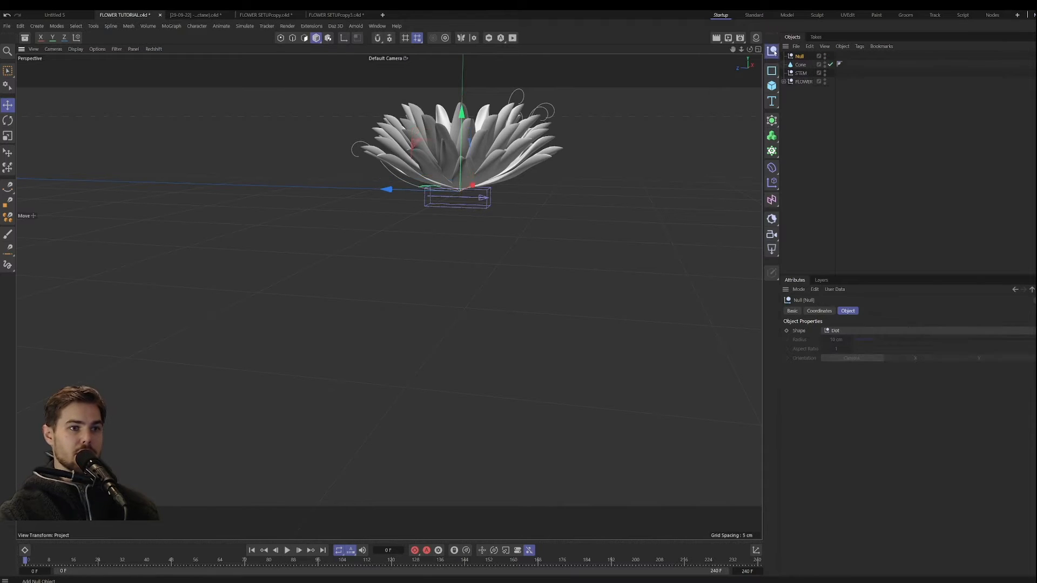
click(772, 51)
click(772, 51)
click(772, 51)
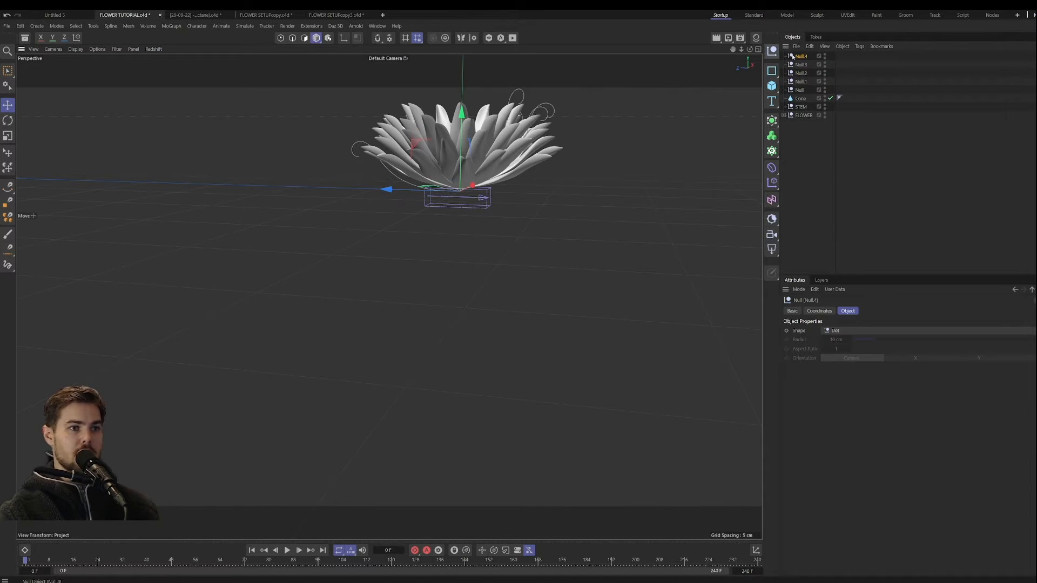
click(772, 51)
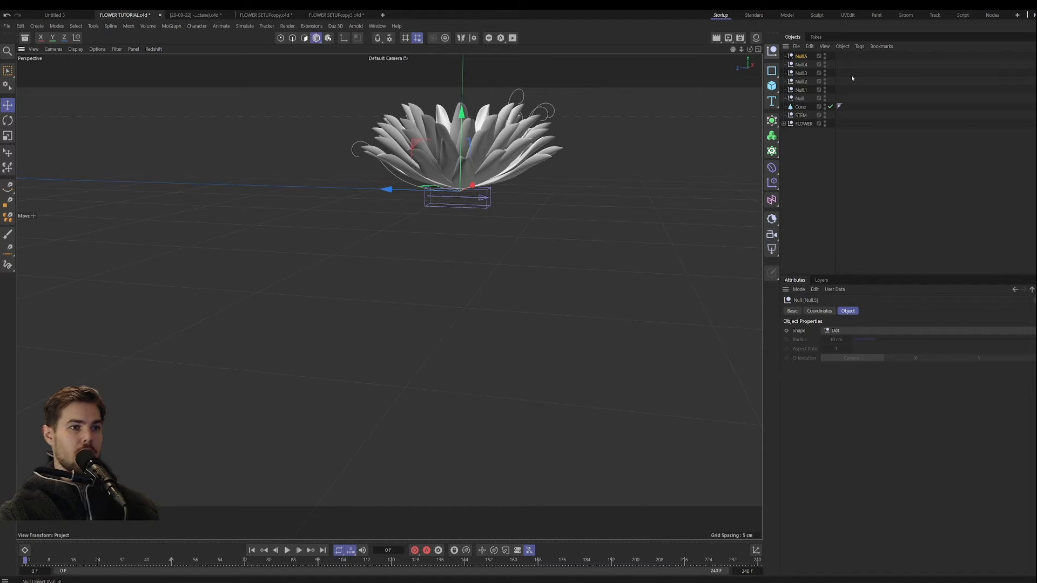
Step: Rename the first of the new nulls as START and the last one as END
double_click(802, 98)
text(S)
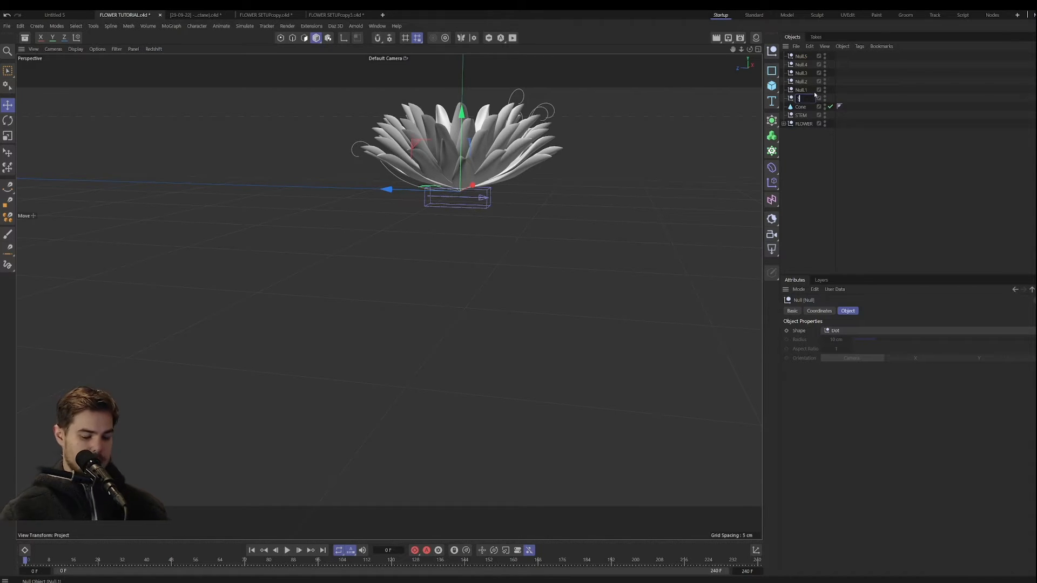
text(TART)
key(Return)
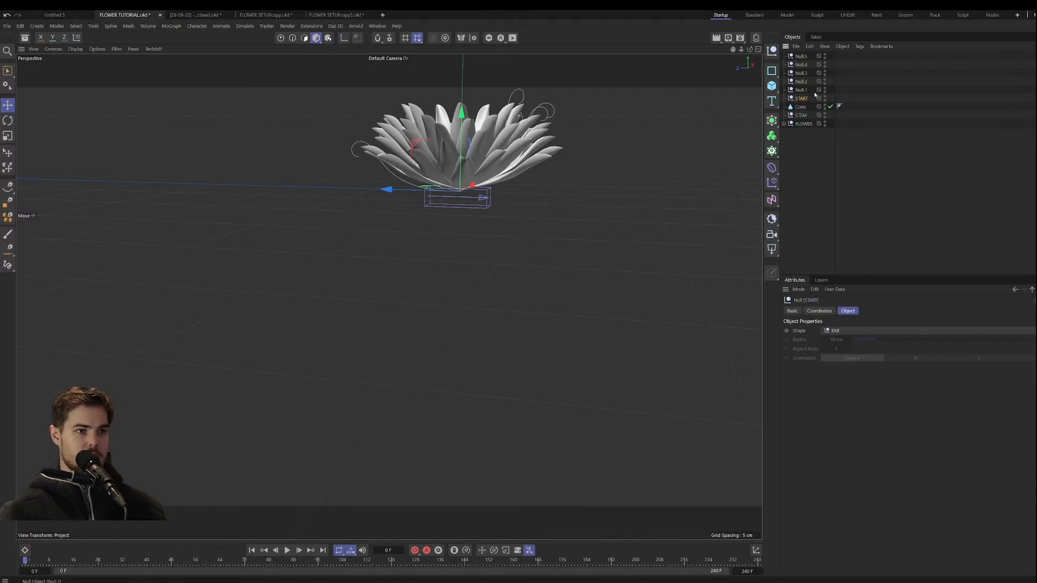
double_click(801, 56)
text(FL)
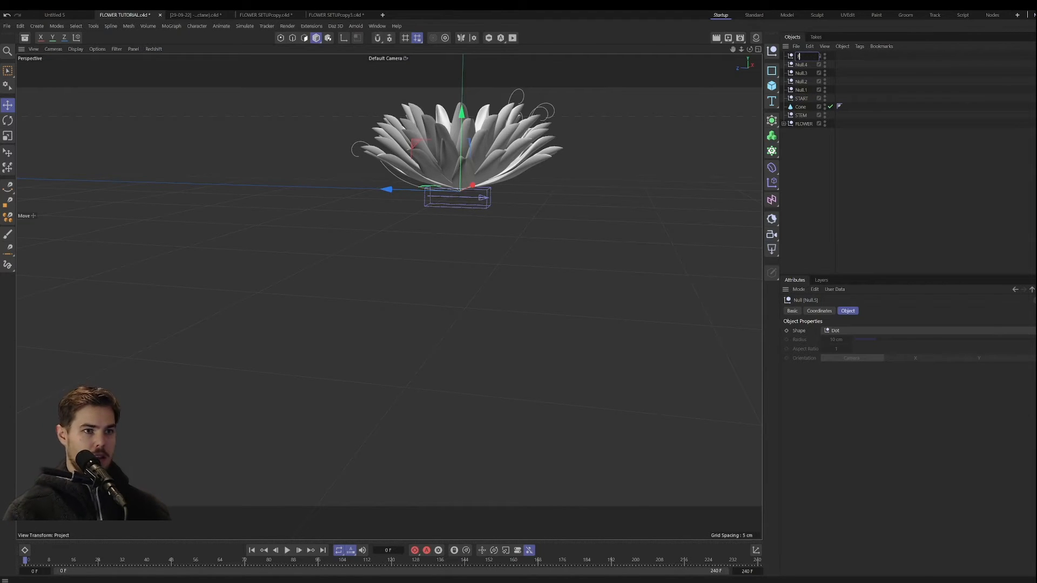
text(D)
key(Return)
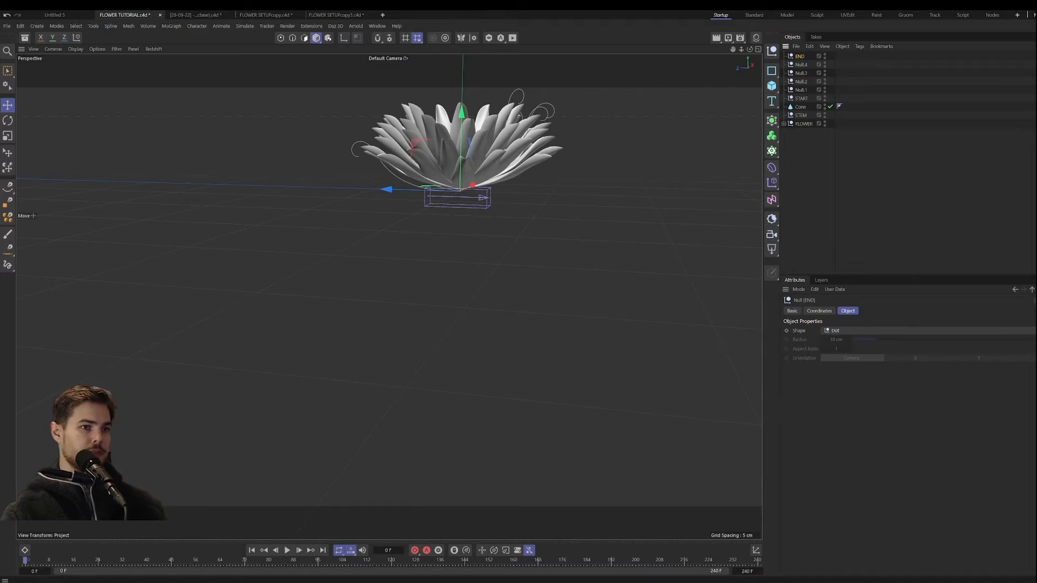
Step: Move the START null slightly up along the Y axis into the base of the flower
scroll(454, 191, up, 6)
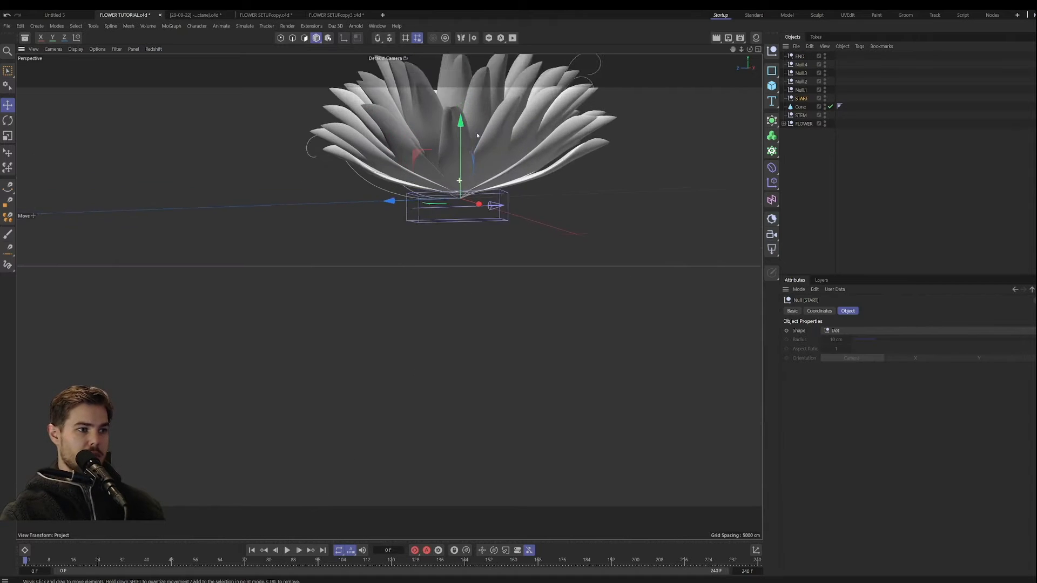
scroll(474, 167, up, 4)
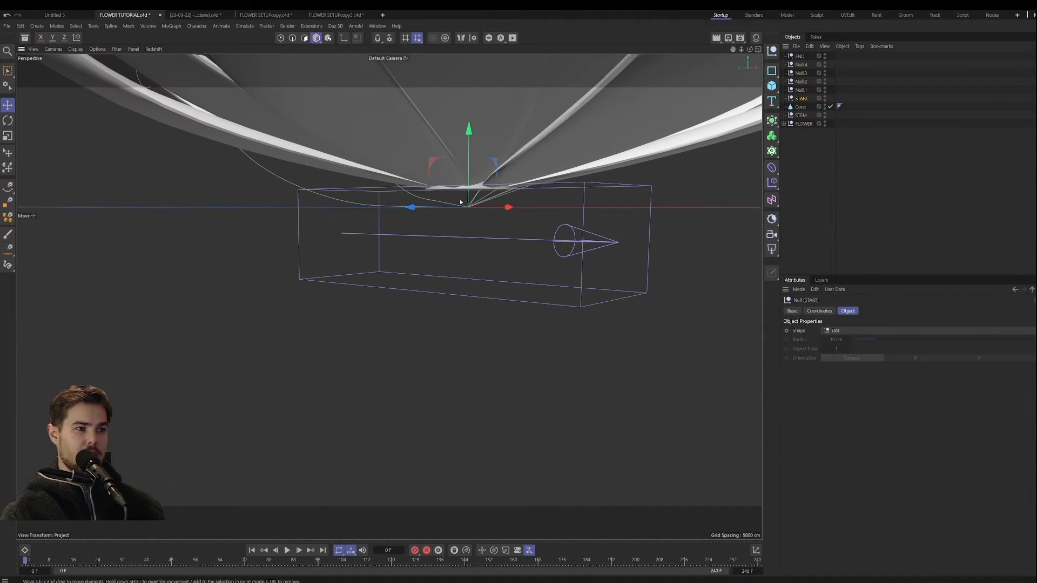
drag(471, 163, 471, 128)
Step: Move the END null straight down along the Y axis, far below the flower, to mark the stem's bottom
click(799, 56)
scroll(424, 387, down, 8)
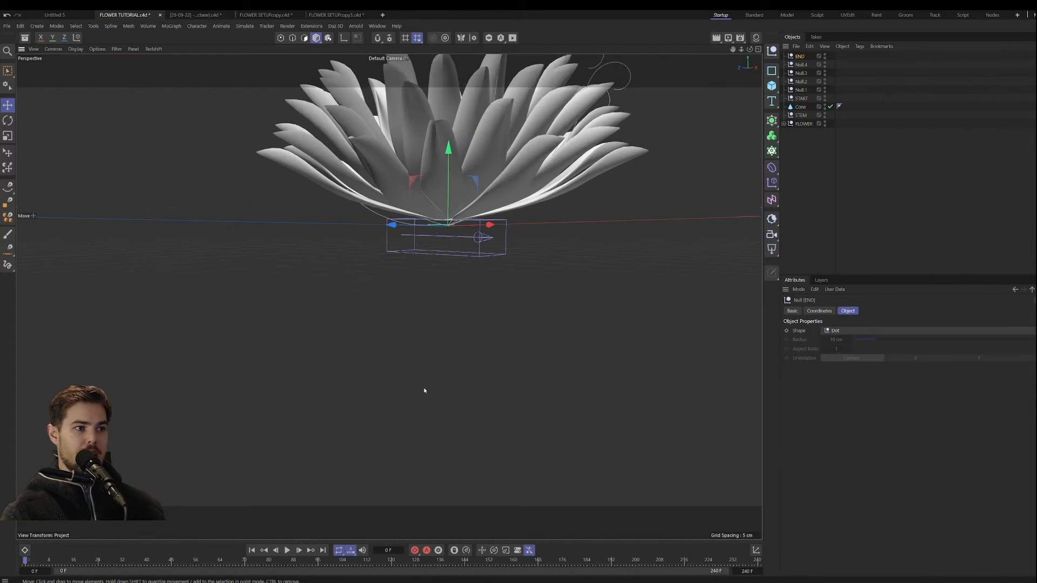
alt+right_drag(395, 367, 390, 364)
alt+drag(442, 256, 444, 261)
drag(445, 113, 482, 271)
scroll(477, 286, down, 2)
alt+middle_drag(456, 371, 403, 262)
scroll(347, 187, down, 2)
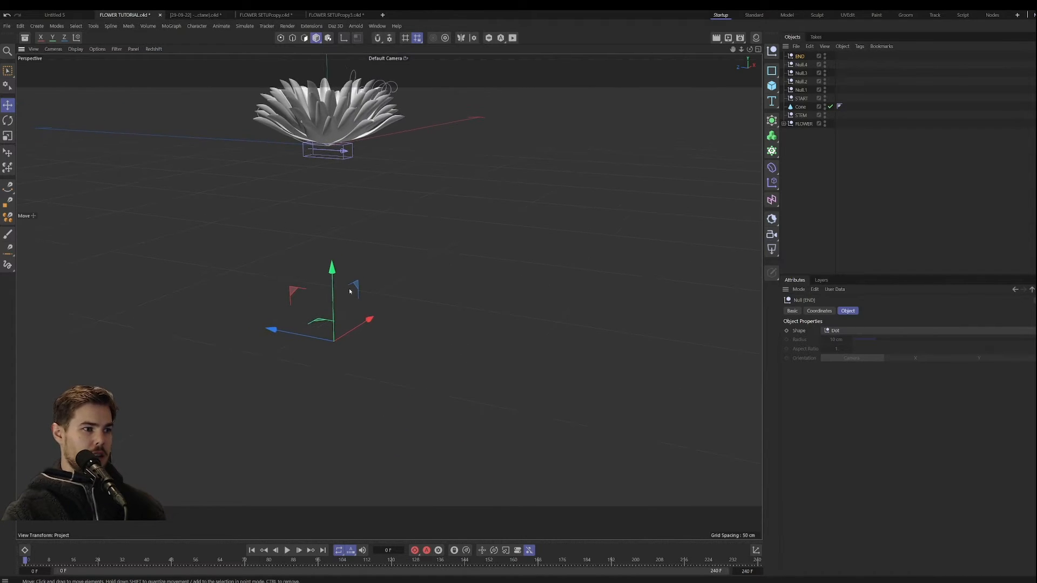
drag(333, 275, 334, 338)
alt+middle_drag(399, 349, 459, 373)
alt+middle_drag(434, 307, 456, 324)
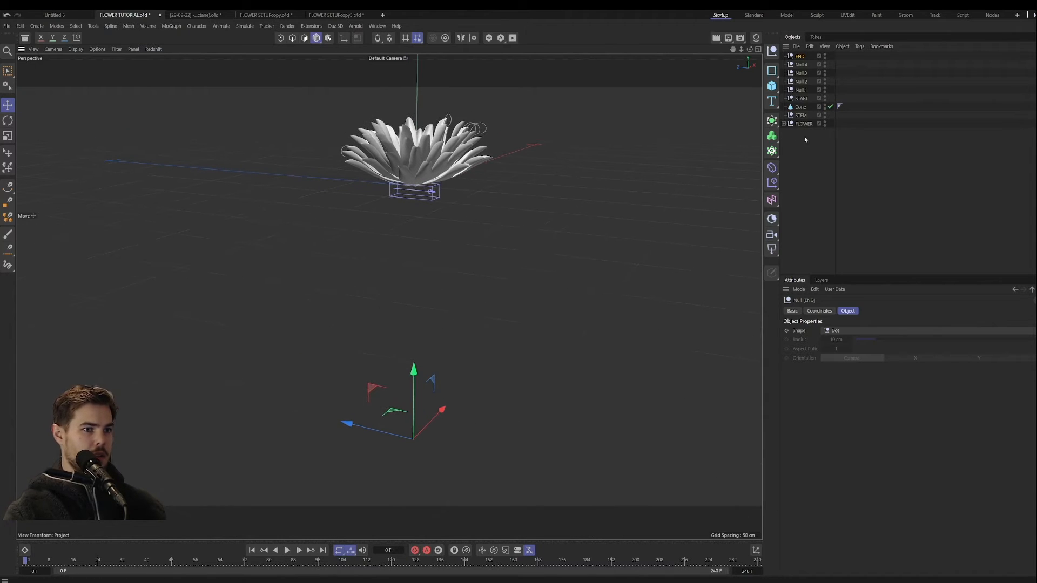
Step: Move Null.4 down to a height just above the END null and offset it sideways along the Z axis
click(598, 173)
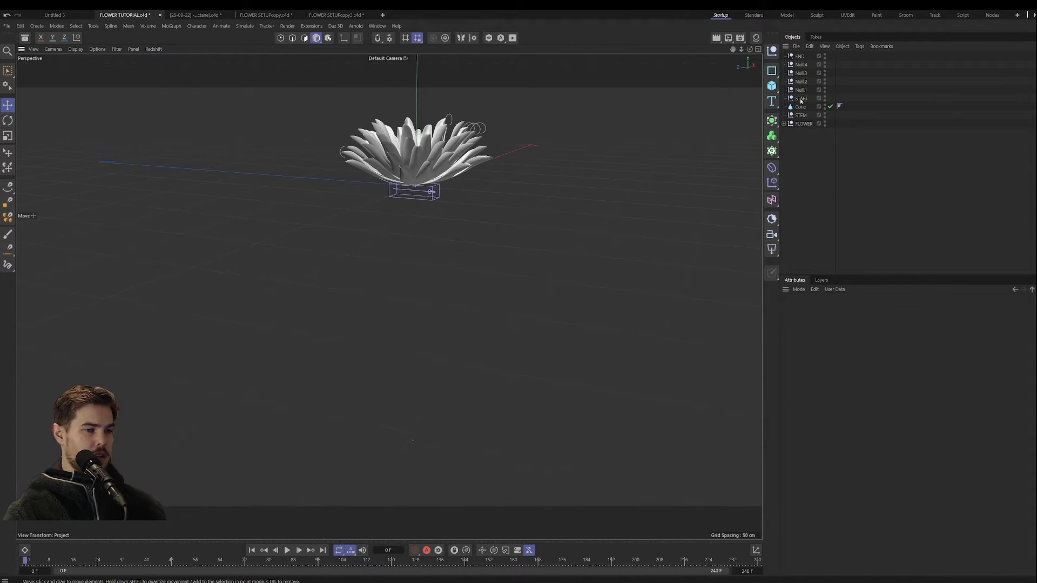
click(802, 66)
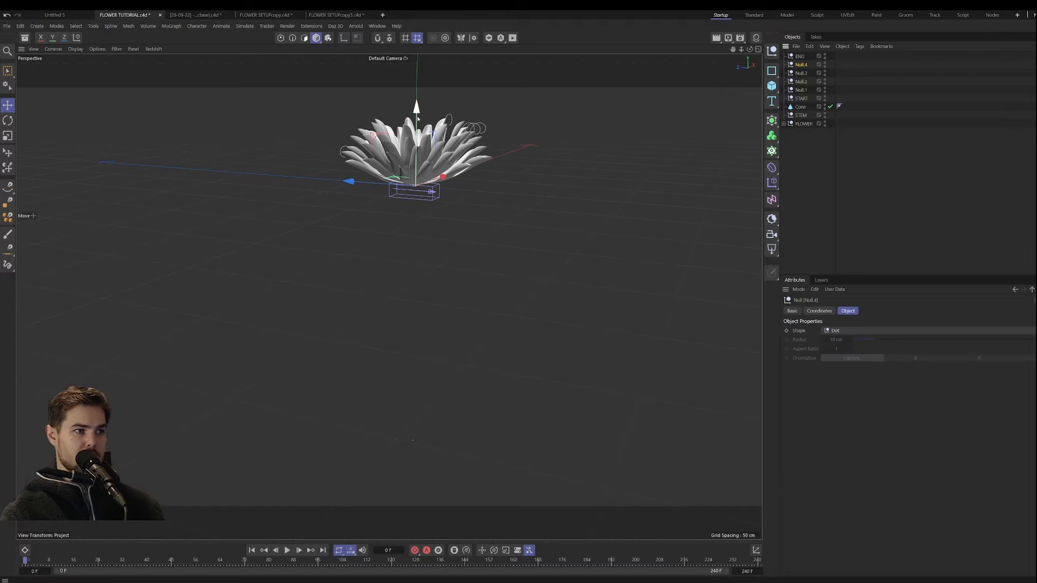
drag(417, 116, 417, 296)
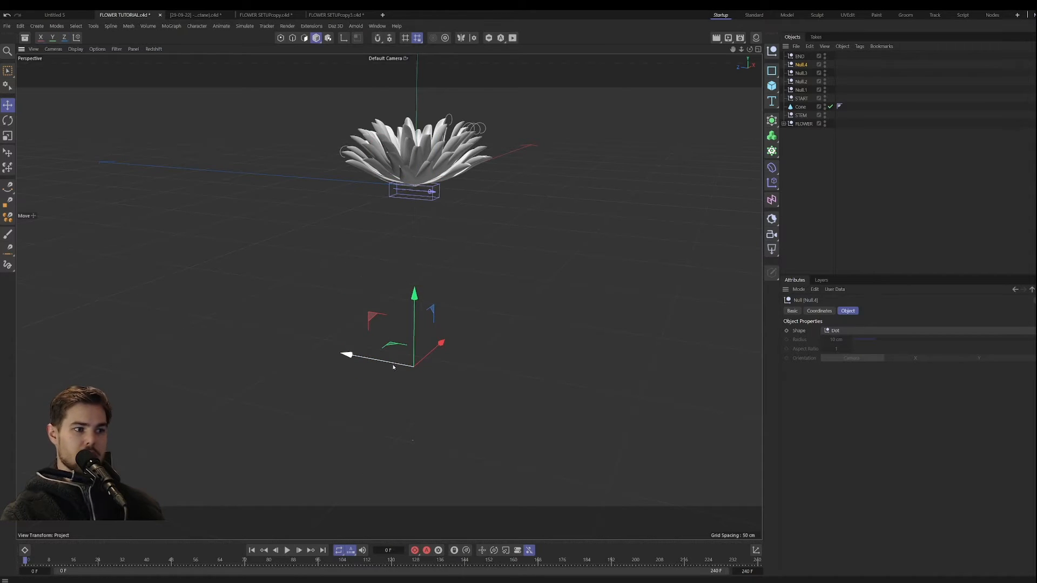
drag(345, 349, 298, 345)
drag(363, 313, 364, 309)
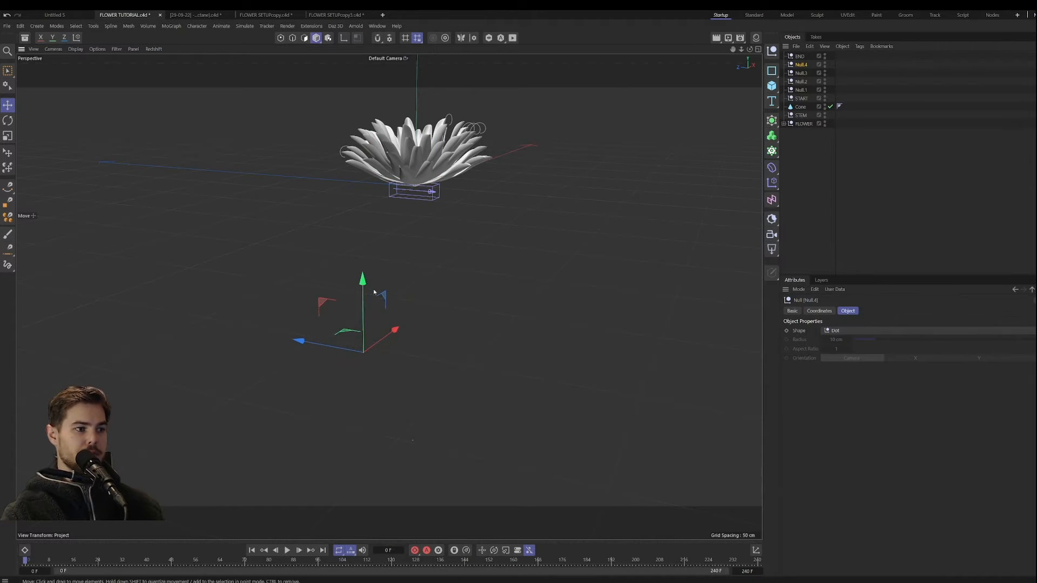
Step: Move Null.3, Null.2 and Null.1 down to staggered heights between Null.4 and the flower, offsetting them alternately sideways along the Z axis
click(801, 74)
drag(417, 139, 417, 258)
drag(373, 297, 406, 300)
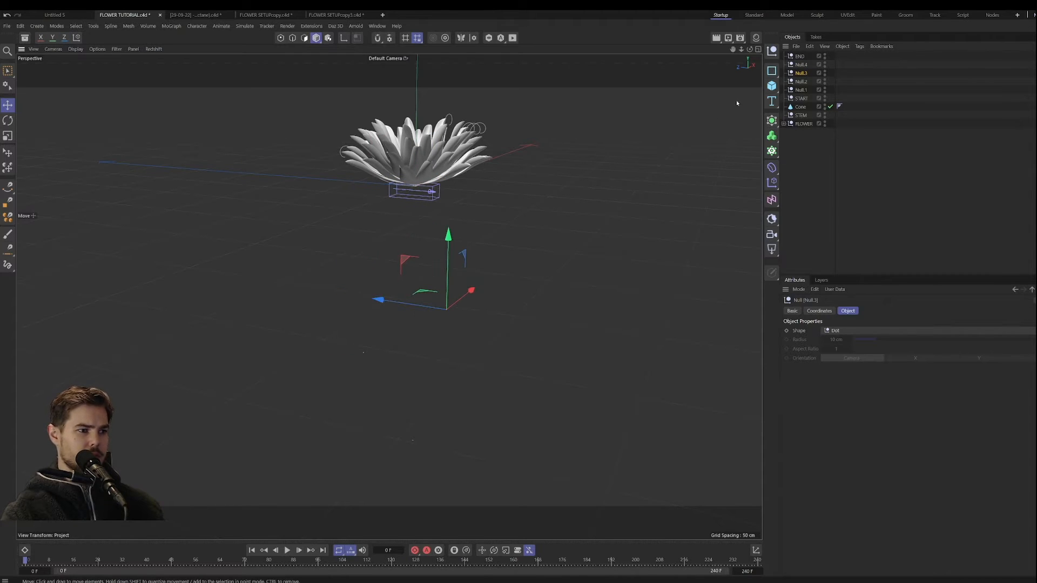
click(801, 82)
drag(416, 142, 417, 221)
drag(378, 263, 358, 261)
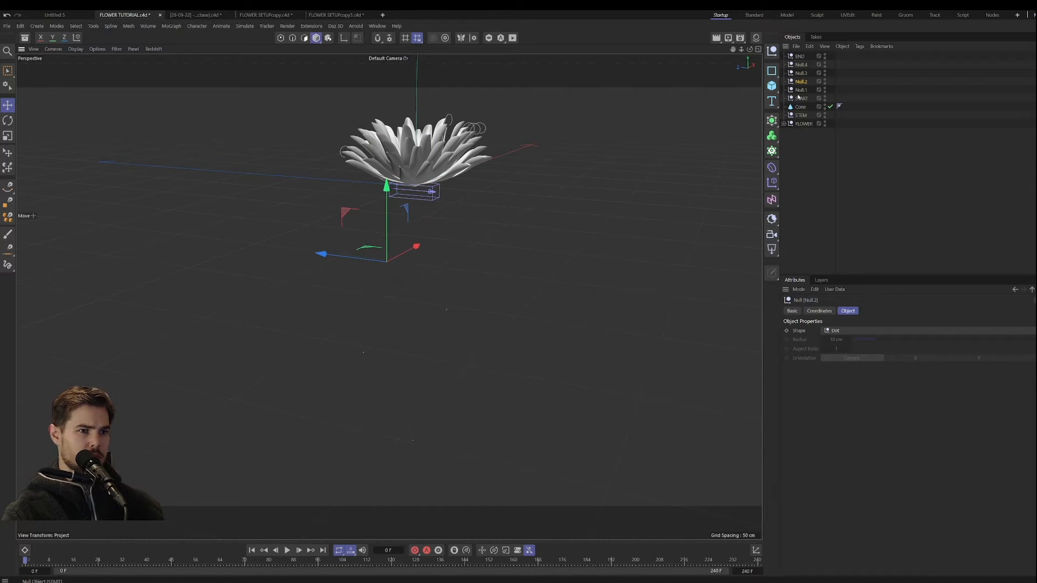
click(417, 134)
drag(417, 134, 416, 172)
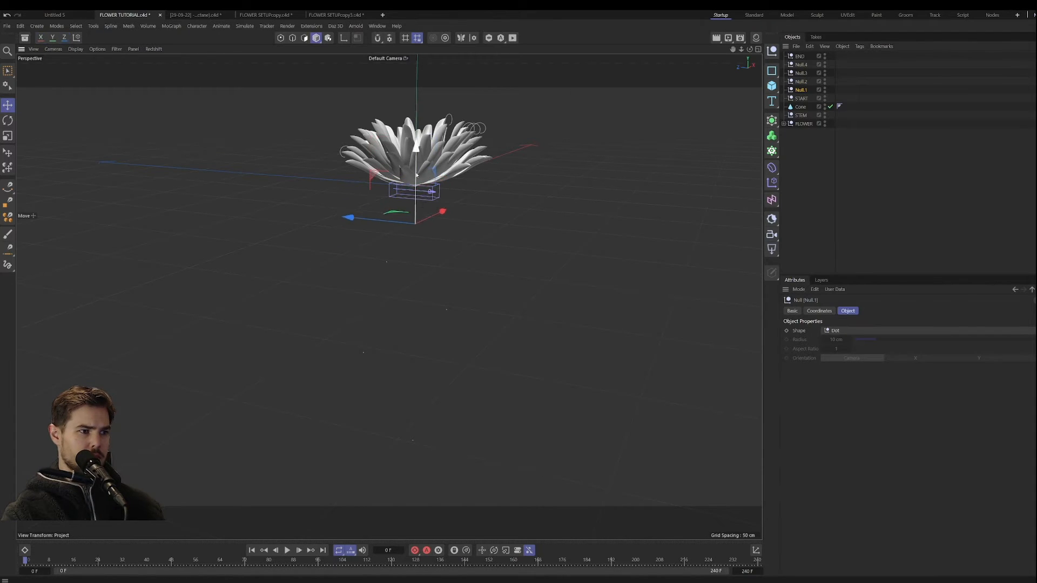
drag(374, 221, 384, 222)
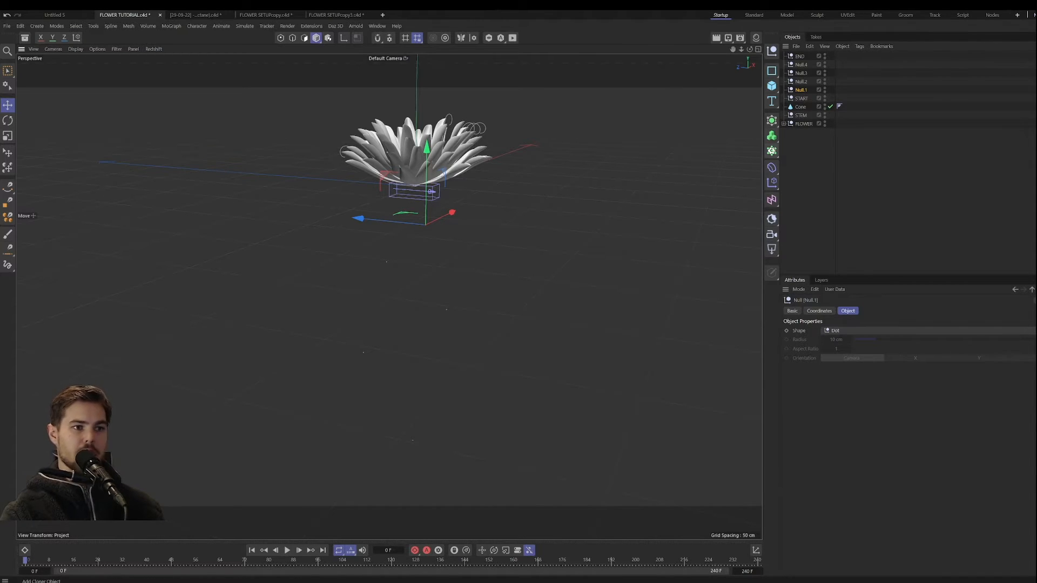
Step: Add a MoGraph Tracer, set its tracing mode to Connect Elements and clear Null.1 from its trace link
click(771, 136)
click(810, 226)
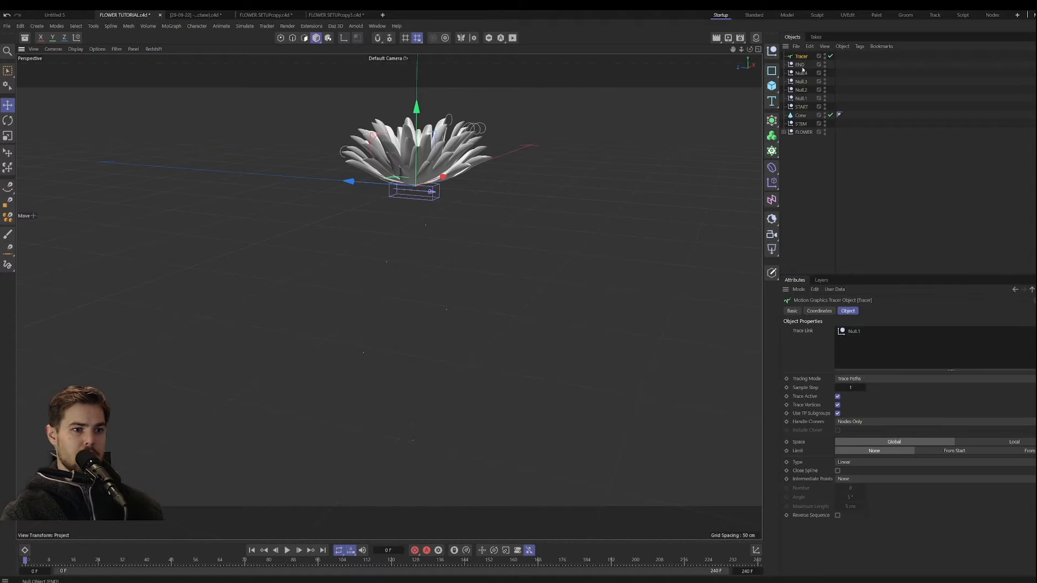
click(869, 380)
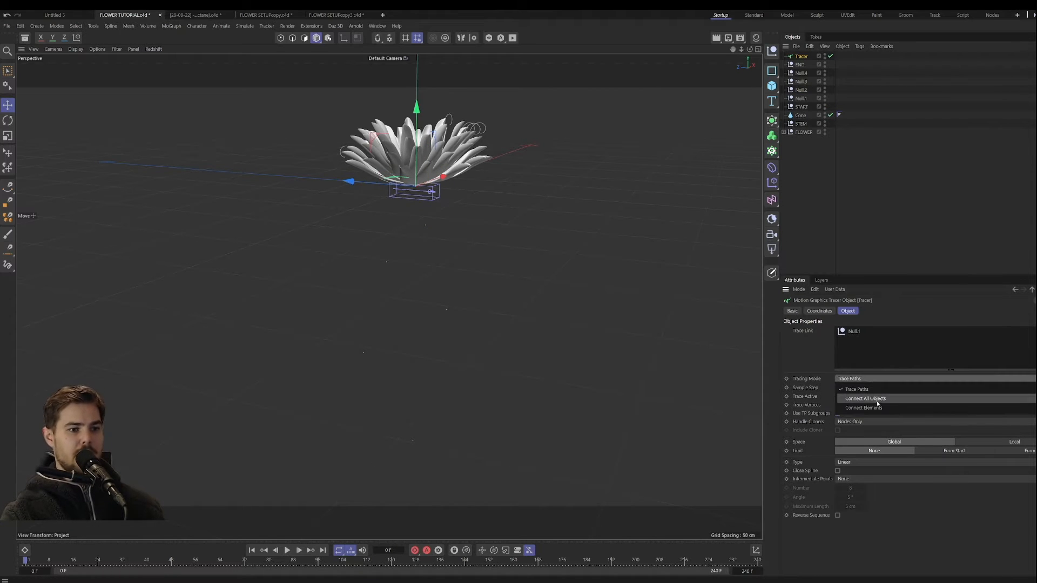
click(878, 408)
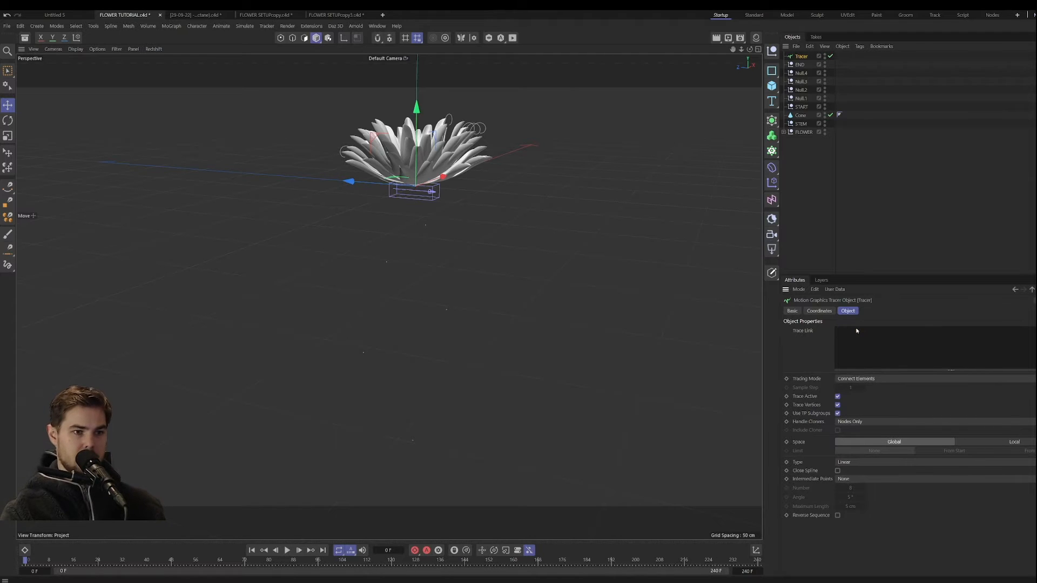
Step: Fill the Tracer's trace link with START, Null.1, Null.2, Null.3, Null.4 and END, in that order
mouse_move(803, 108)
mouse_down()
mouse_move(859, 331)
mouse_move(835, 345)
mouse_up()
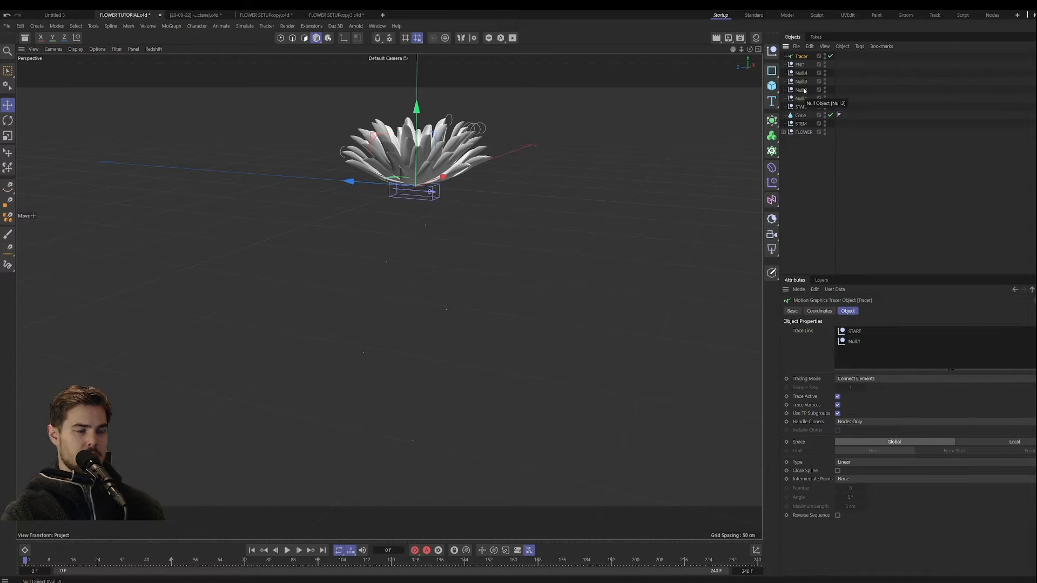
mouse_move(804, 91)
mouse_down()
mouse_move(868, 353)
mouse_move(853, 351)
mouse_move(869, 364)
mouse_up()
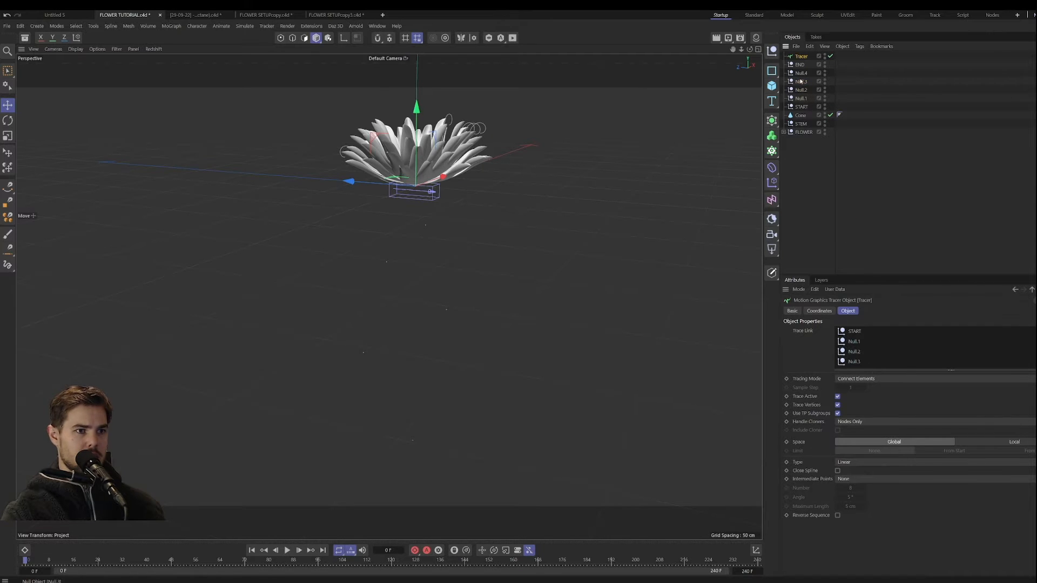
drag(801, 73, 876, 366)
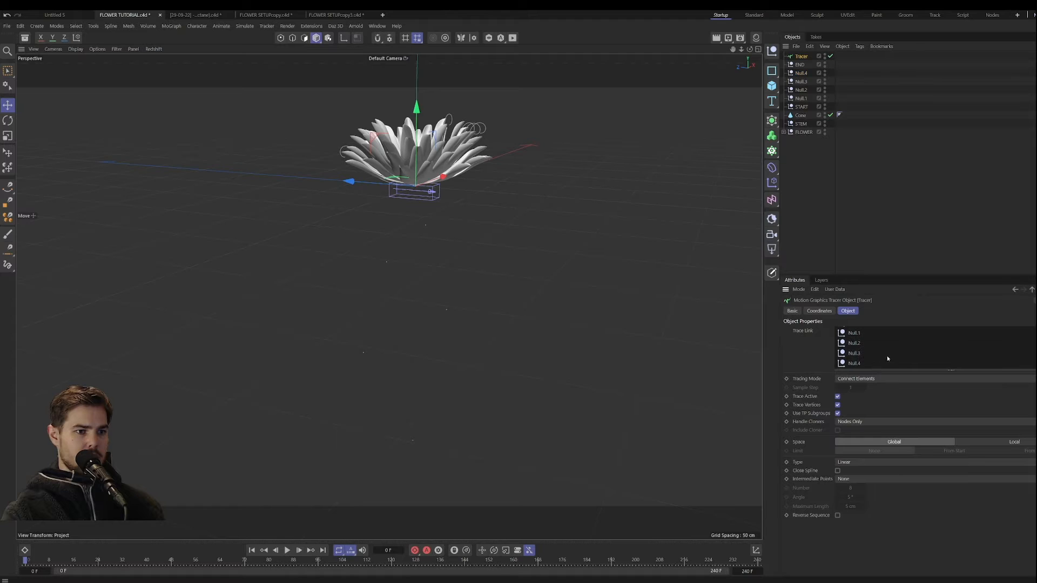
drag(805, 65, 885, 367)
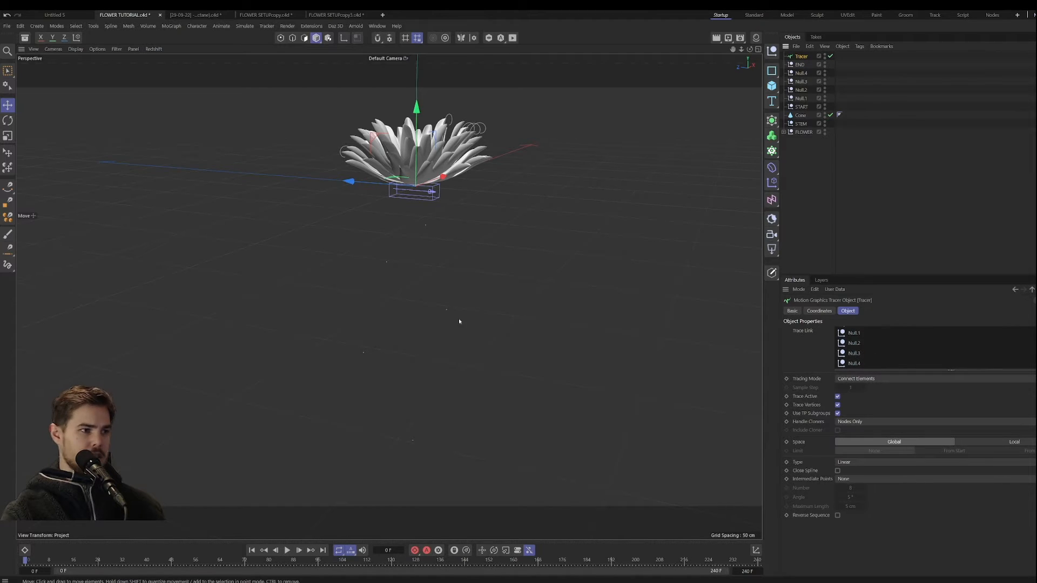
Step: Place the Tracer and all nulls from END to START inside the STEM null
click(803, 100)
shift+click(804, 107)
shift+click(802, 56)
drag(801, 56, 802, 124)
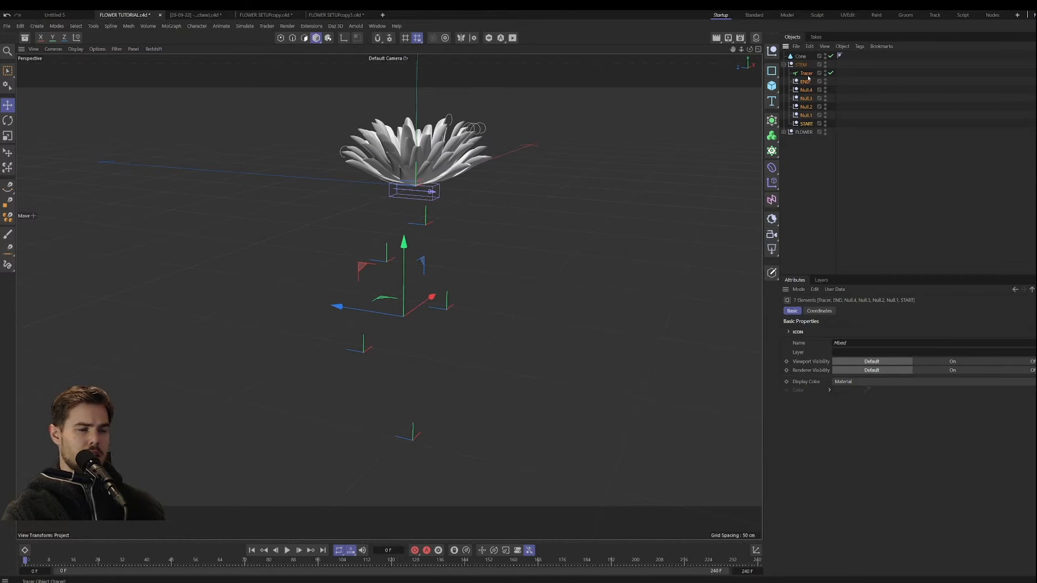
Step: Change the Tracer's tracing mode to Connect All Objects
click(806, 73)
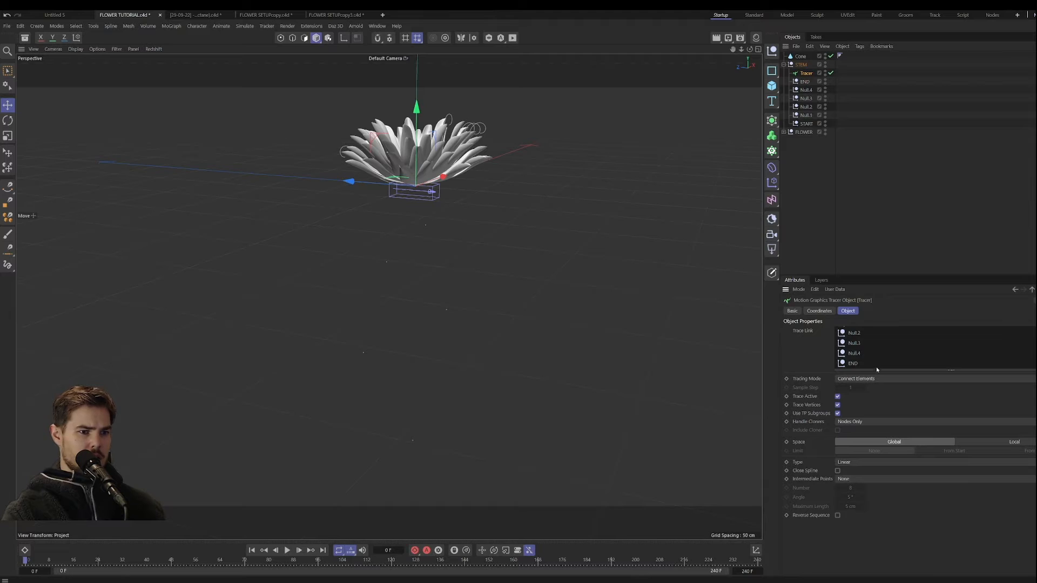
scroll(876, 363, up, 2)
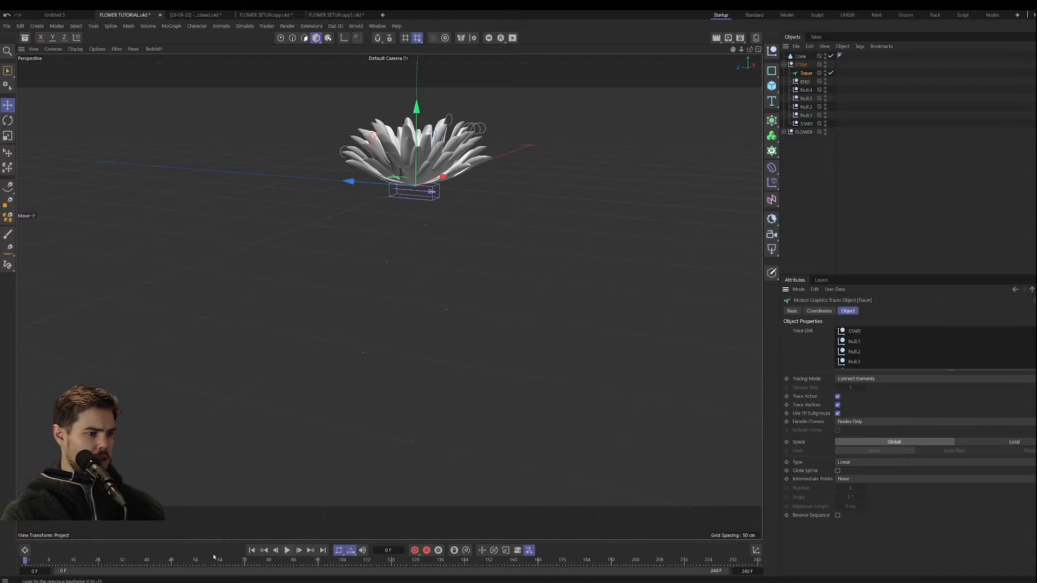
click(874, 379)
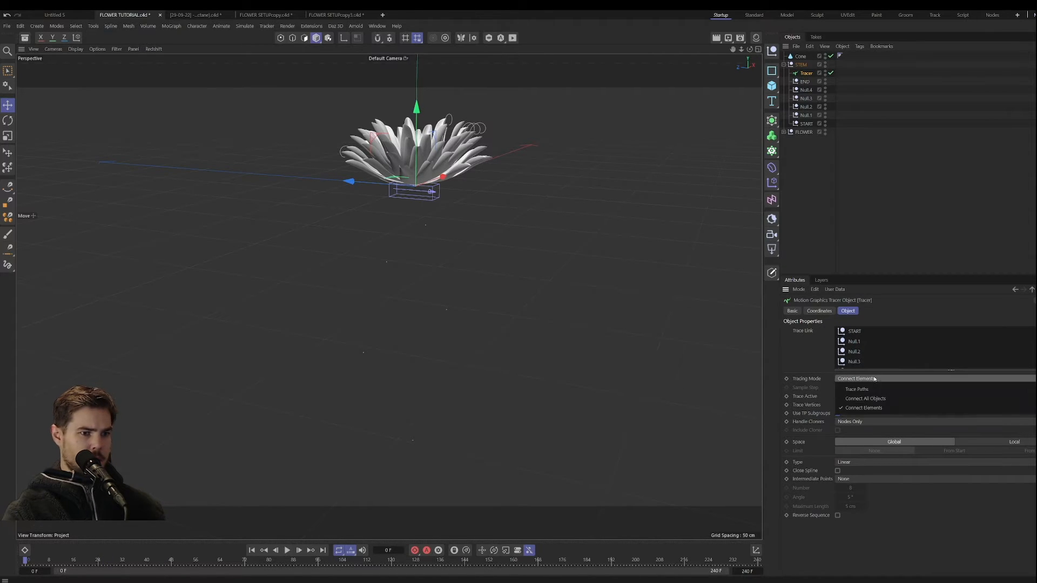
click(864, 398)
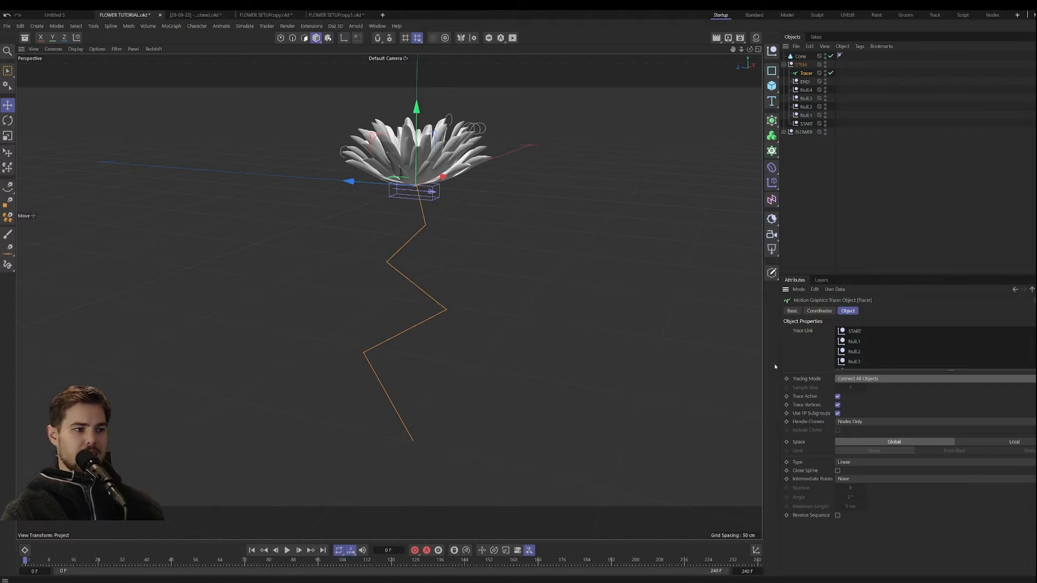
Step: Smooth the Tracer's curve by setting its type to Cubic with Uniform intermediate points and a number of 29
click(849, 463)
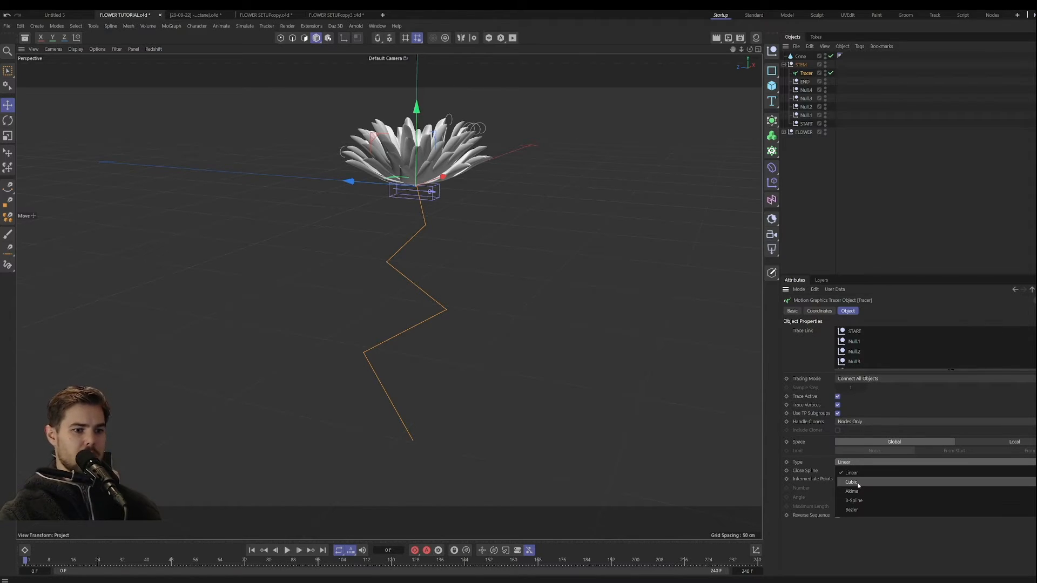
click(857, 482)
click(859, 481)
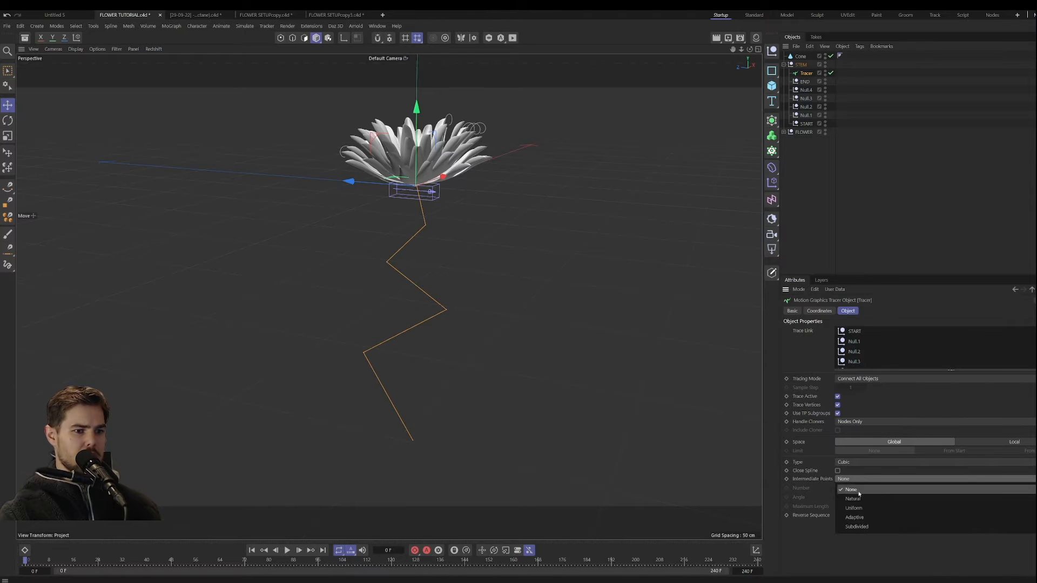
click(869, 497)
drag(858, 487, 869, 487)
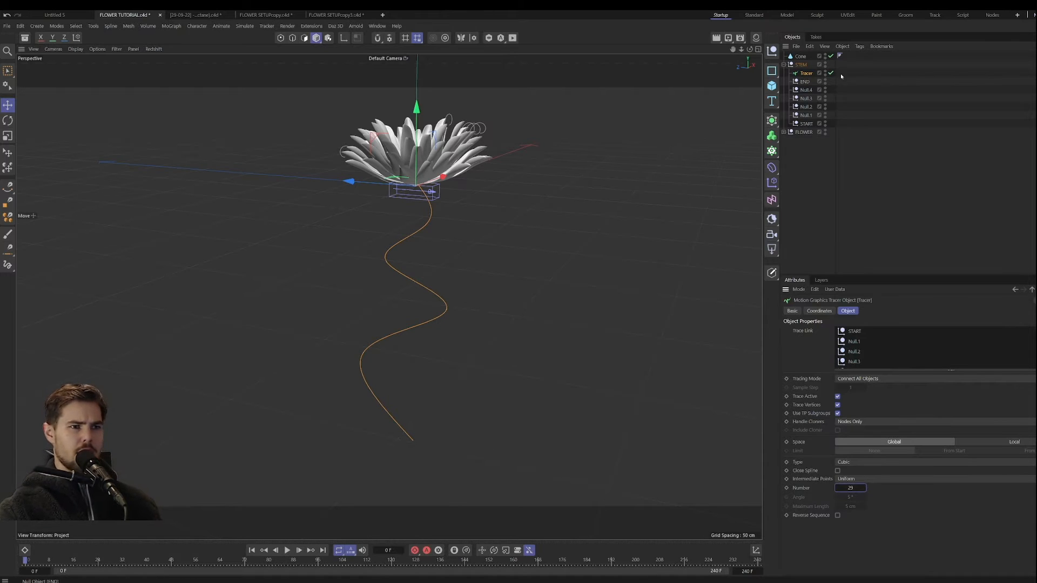
click(805, 82)
shift+click(809, 125)
click(772, 51)
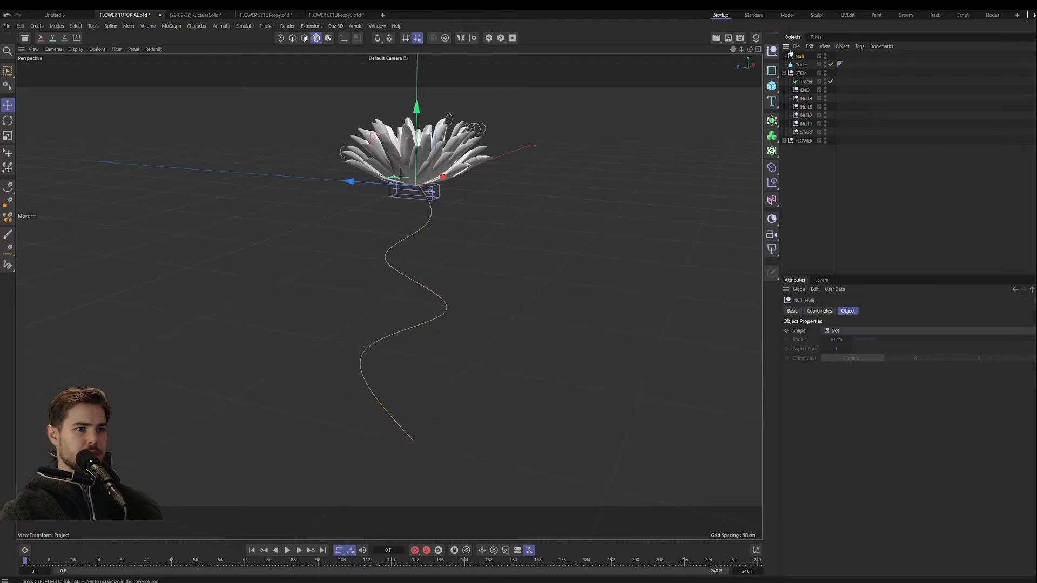
key(ctrl+z)
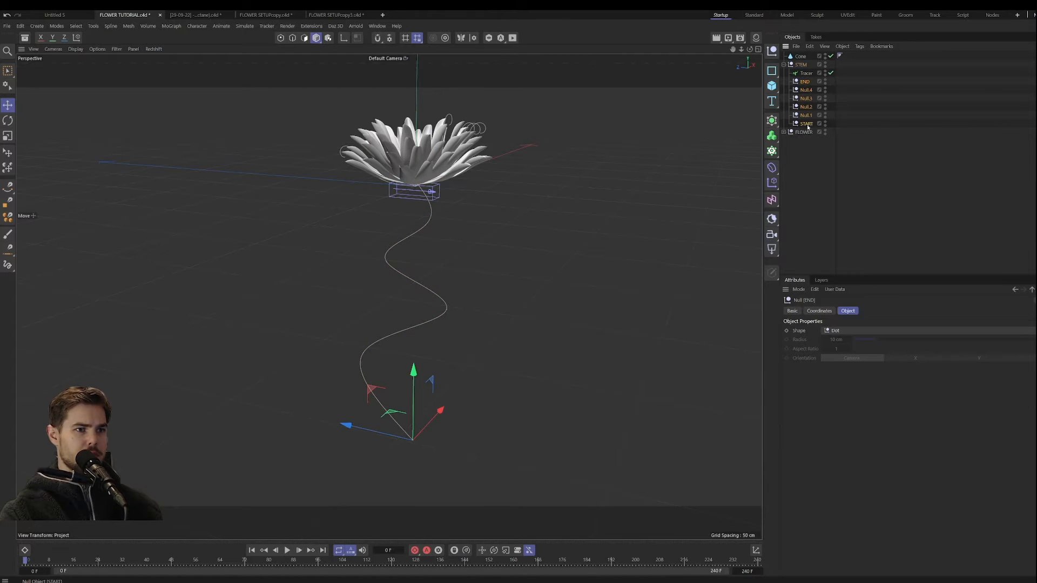
Step: Group the nulls from END to START under a new parent null inside STEM and name it STEM POINTS
shift+click(808, 126)
alt+click(772, 52)
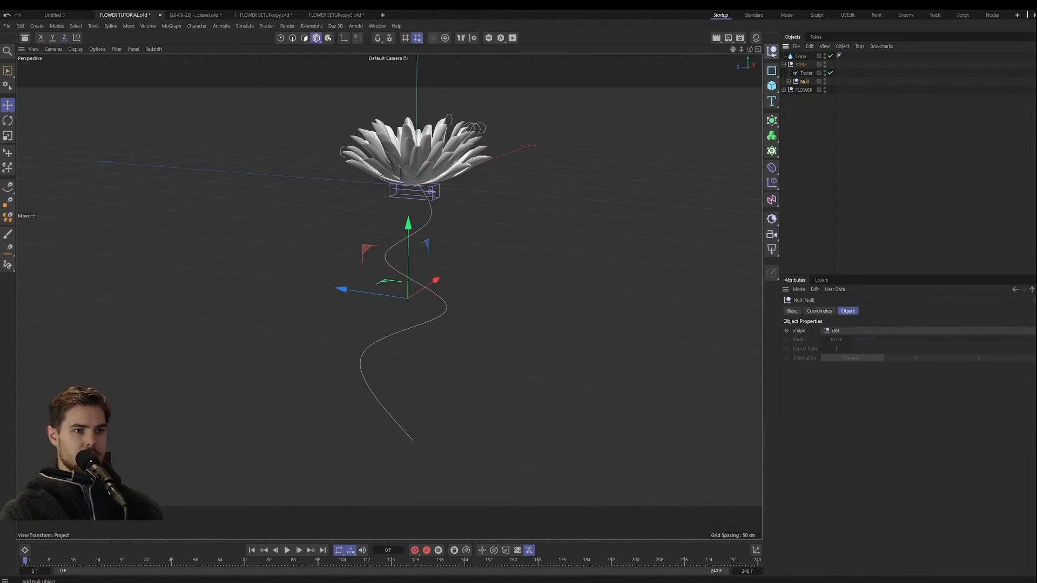
double_click(804, 82)
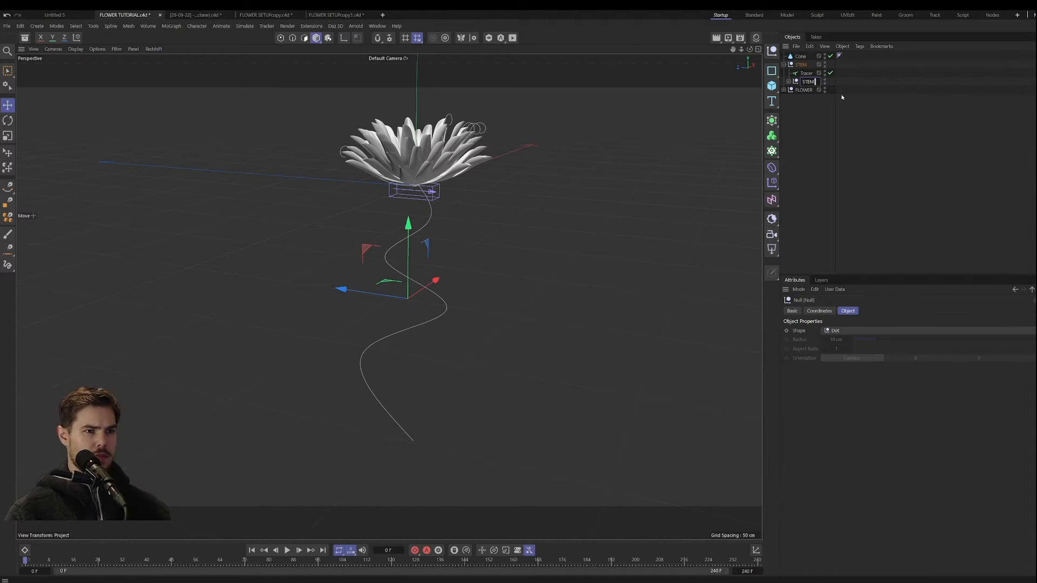
text(STEM POINTS)
key(Return)
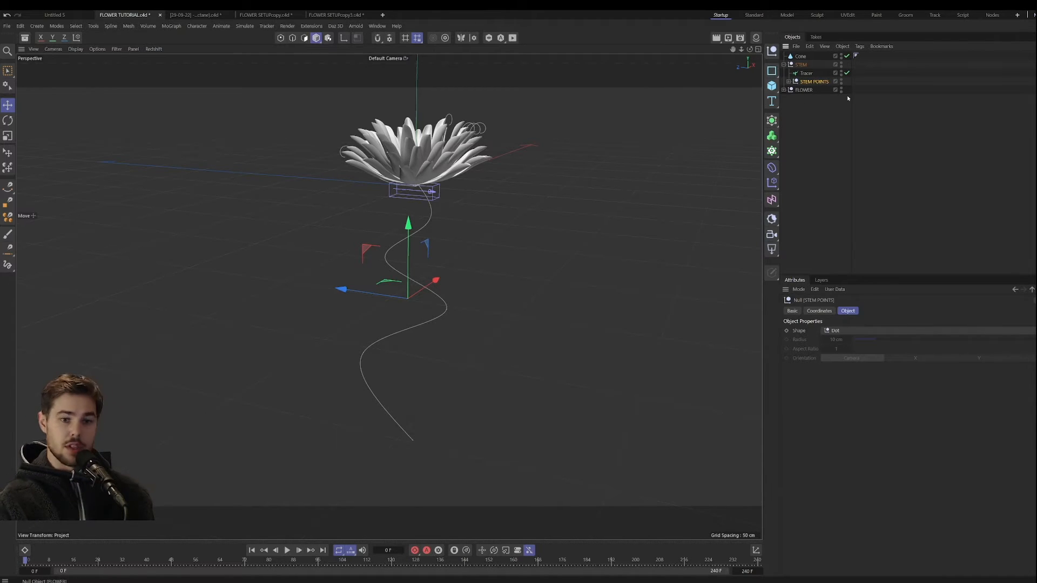
Step: Add a Spline Wrap deformer and place it directly inside STEM, above the Tracer
click(806, 72)
click(772, 168)
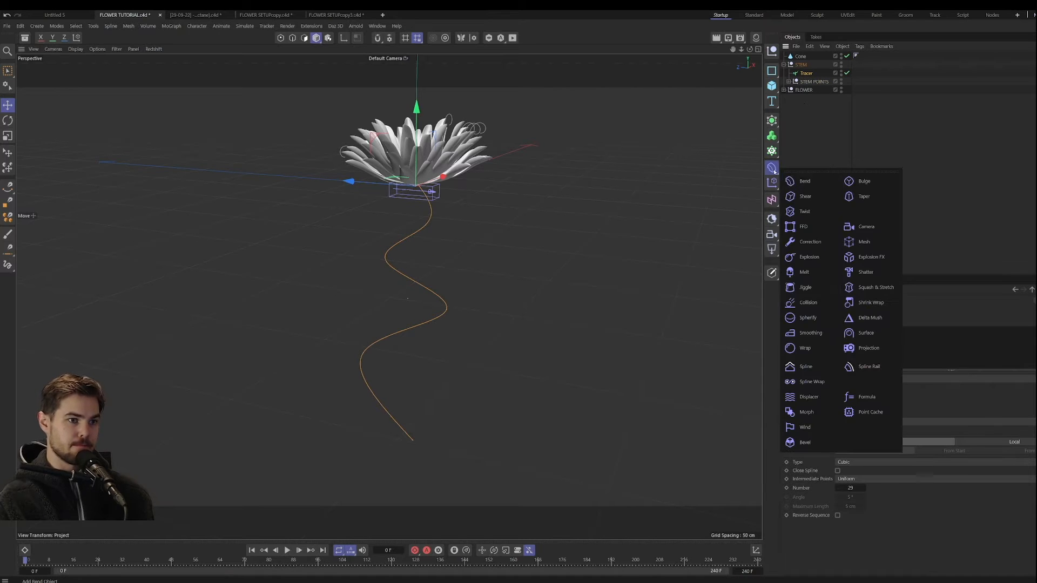
click(811, 381)
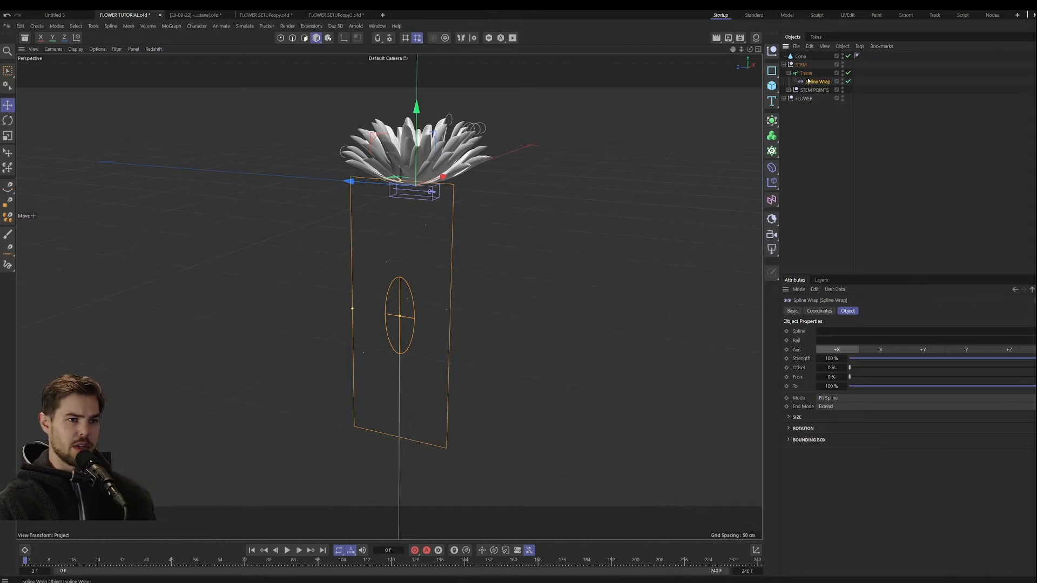
drag(809, 82, 808, 69)
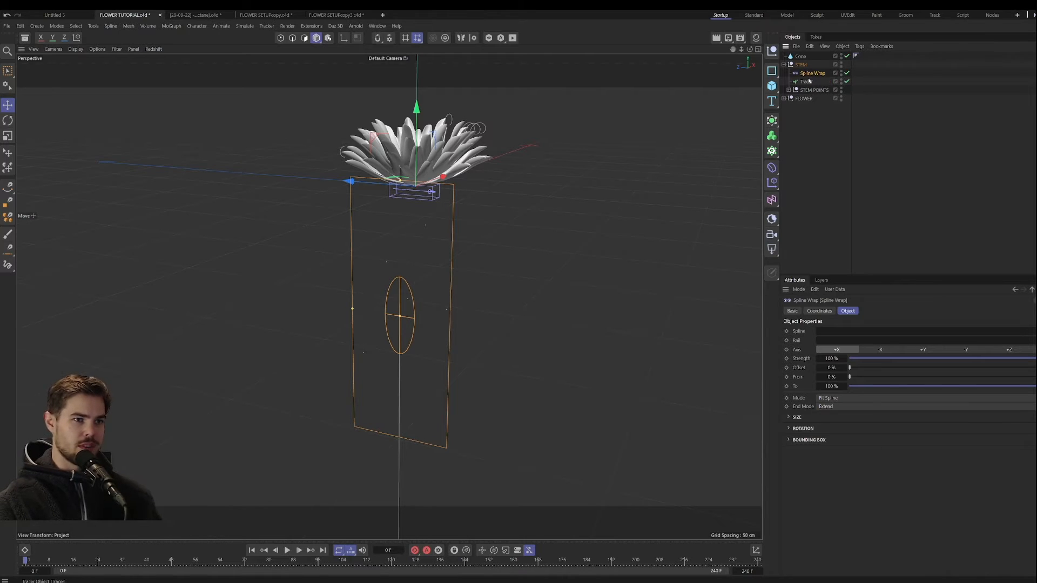
Step: Add a Capsule inside STEM, nest the Spline Wrap under it and assign the Tracer as the wrap's spline
click(807, 83)
click(771, 85)
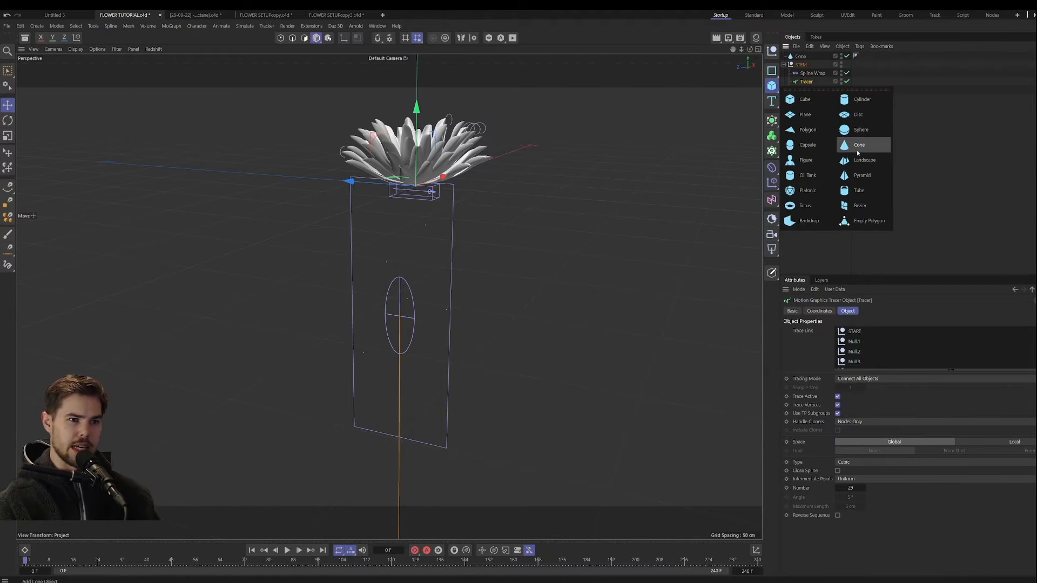
click(808, 145)
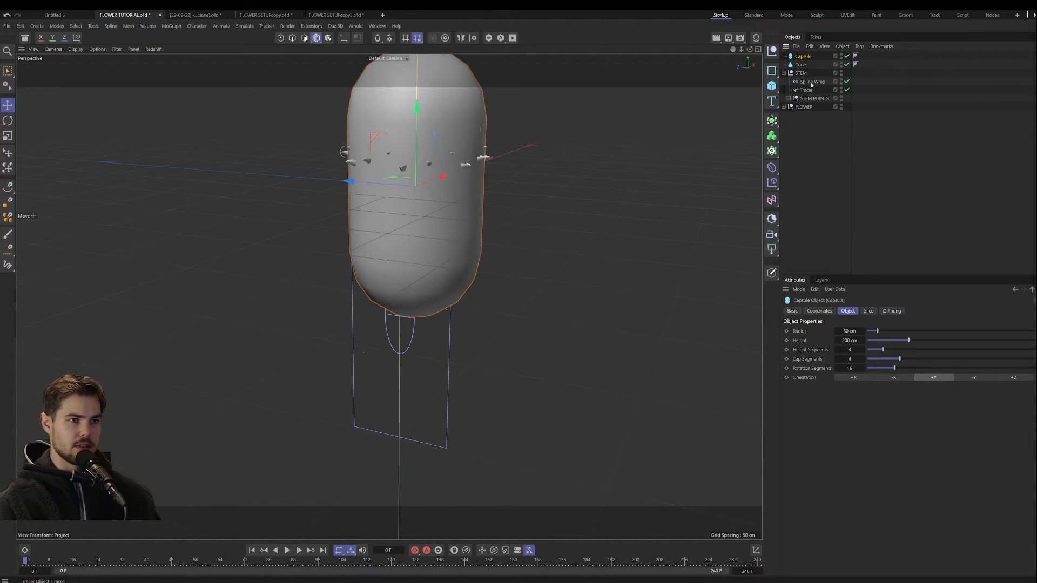
drag(804, 57, 840, 335)
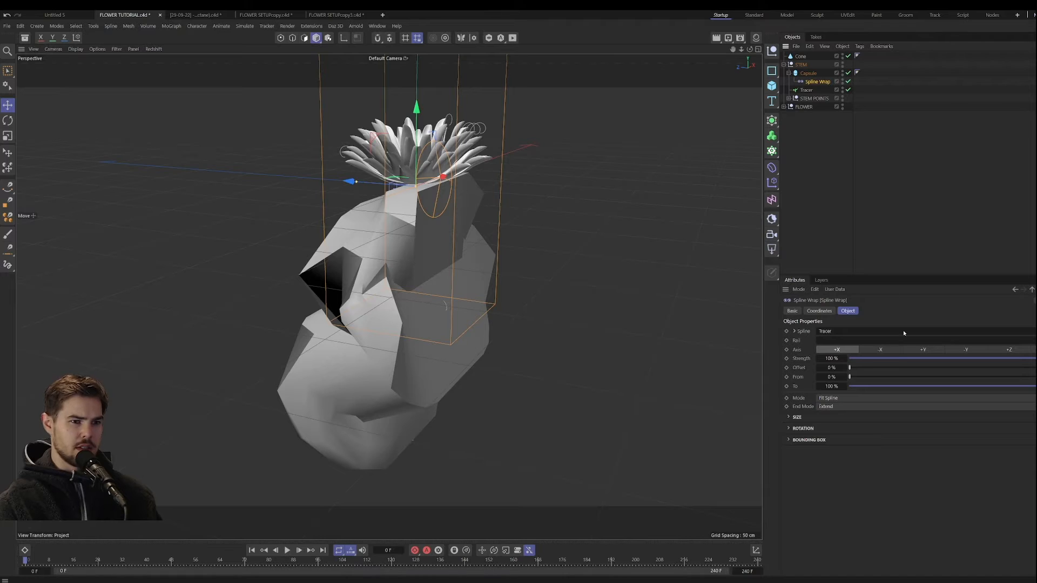
Step: Try the different axis directions for the Spline Wrap and set its axis to +Y
click(880, 349)
click(923, 349)
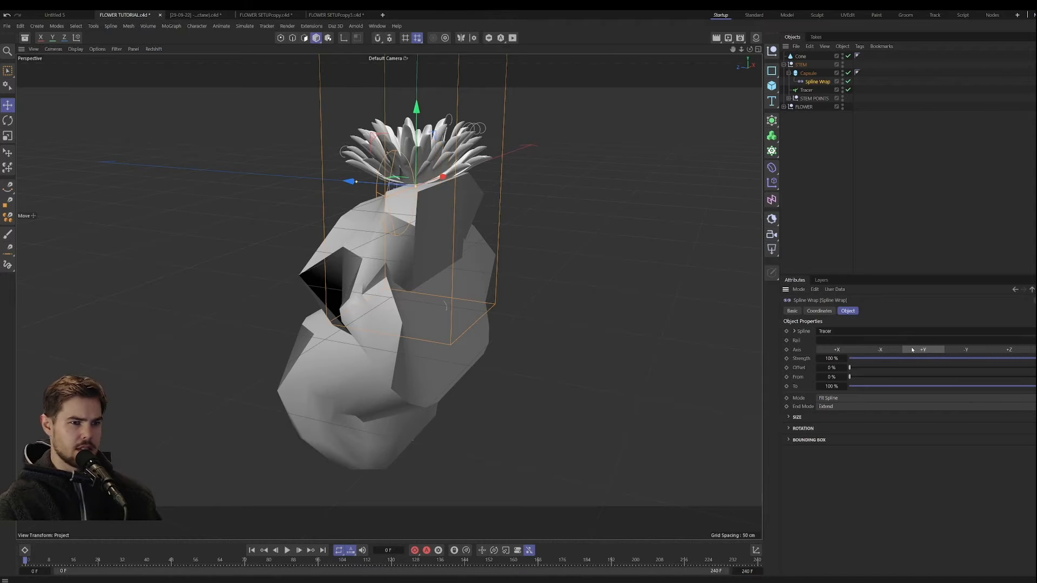
click(970, 348)
click(1010, 350)
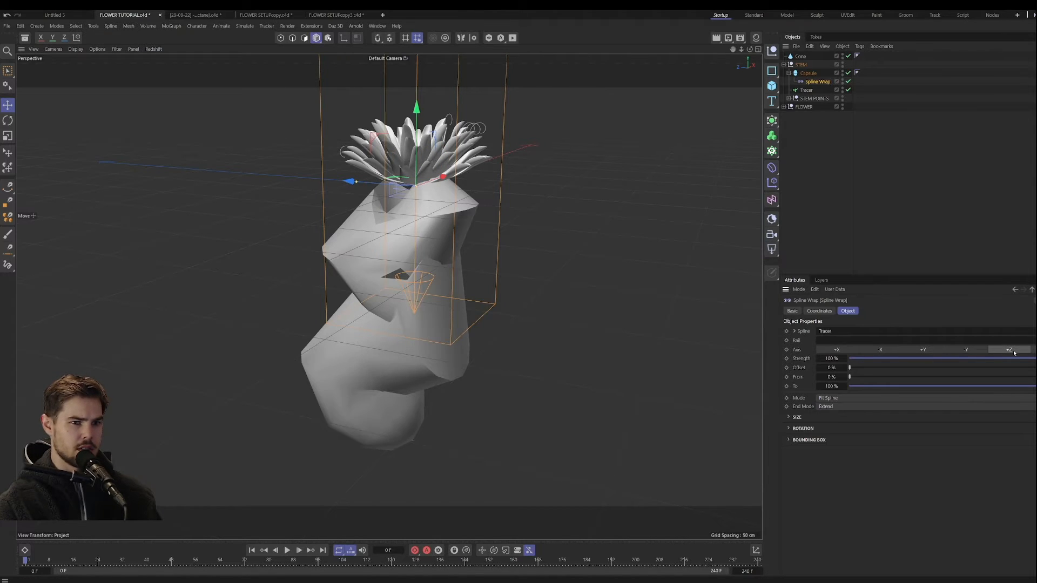
click(921, 350)
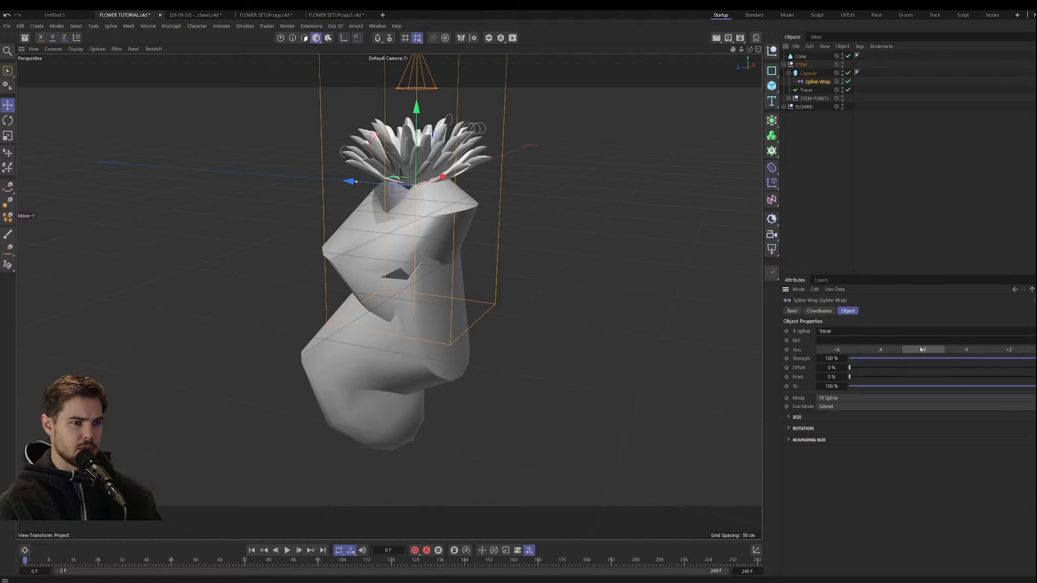
Step: Set the Capsule's radius to 13 cm, height segments to 120, cap segments to 12 and rotation segments to 58
click(808, 73)
drag(849, 331, 836, 331)
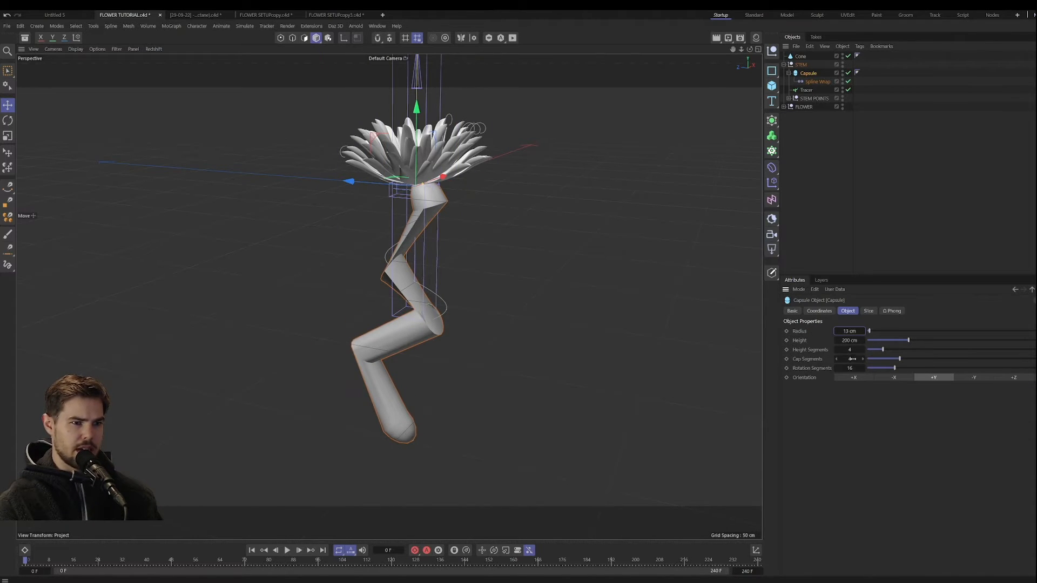
drag(850, 367, 867, 351)
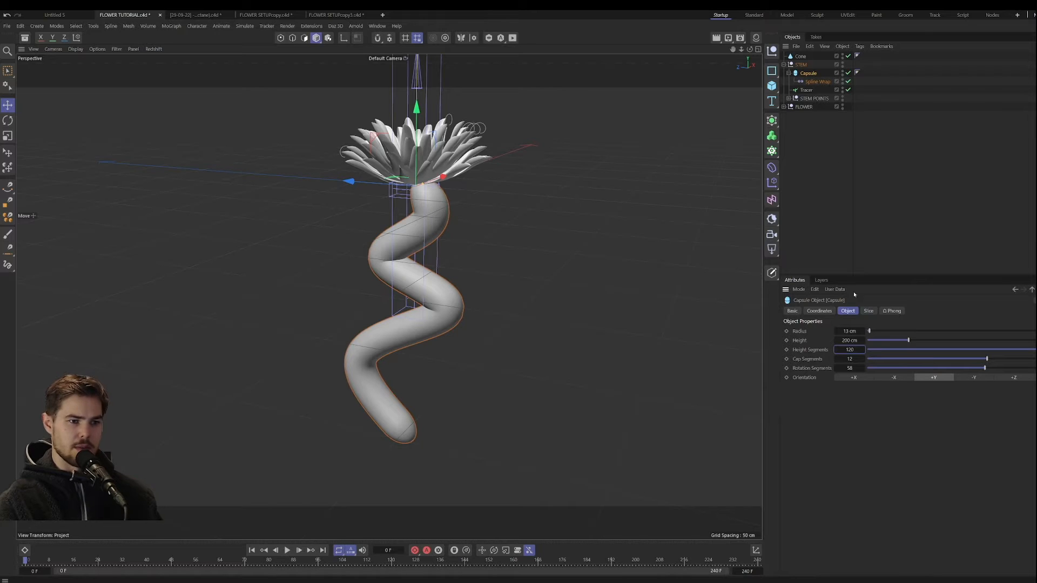
Step: Reduce the Capsule's radius to 3 cm and lower the first point of the Spline Wrap's Size curve to taper the stem
drag(852, 331, 838, 331)
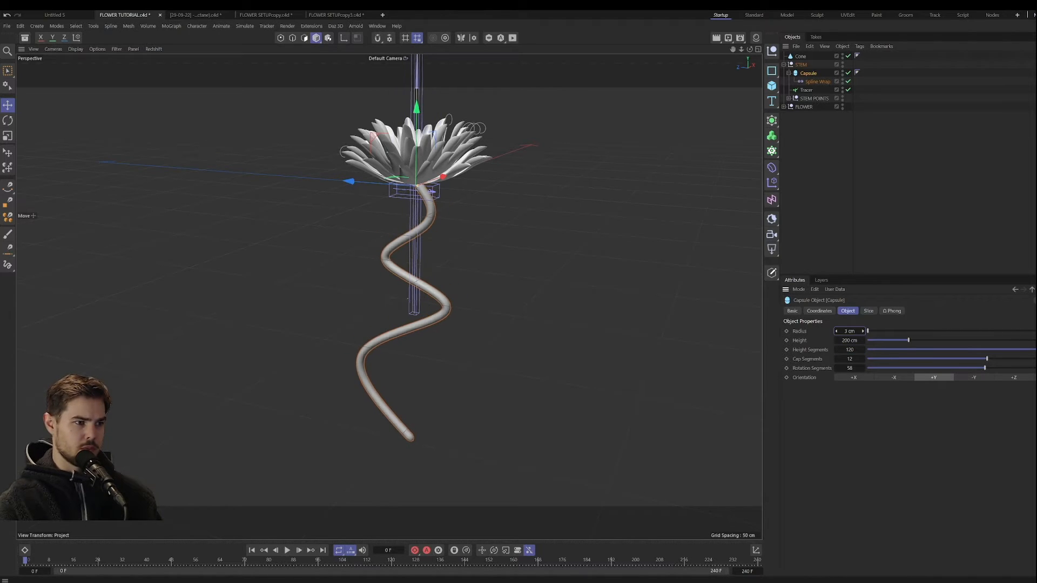
click(815, 82)
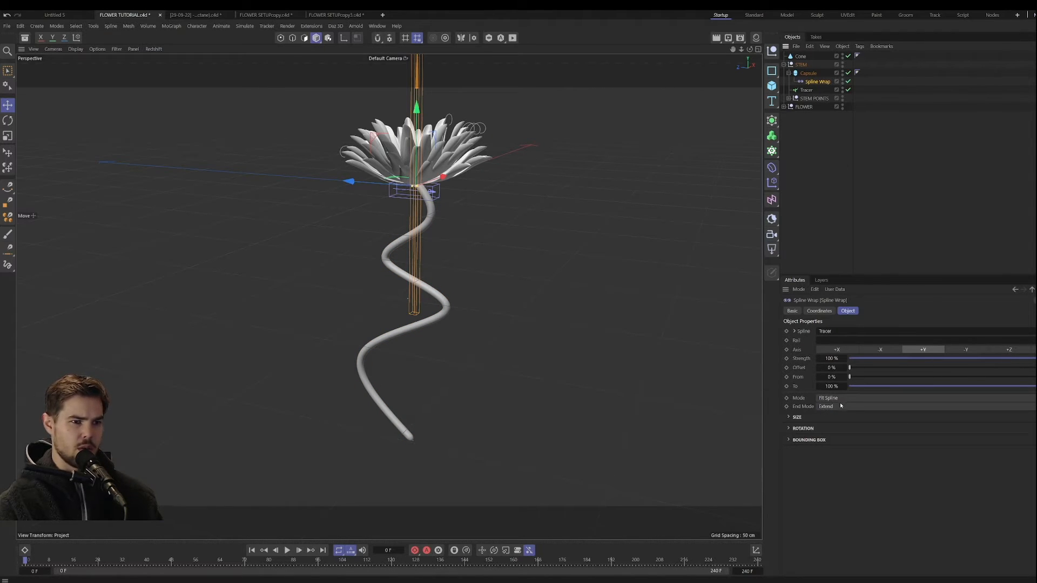
click(792, 418)
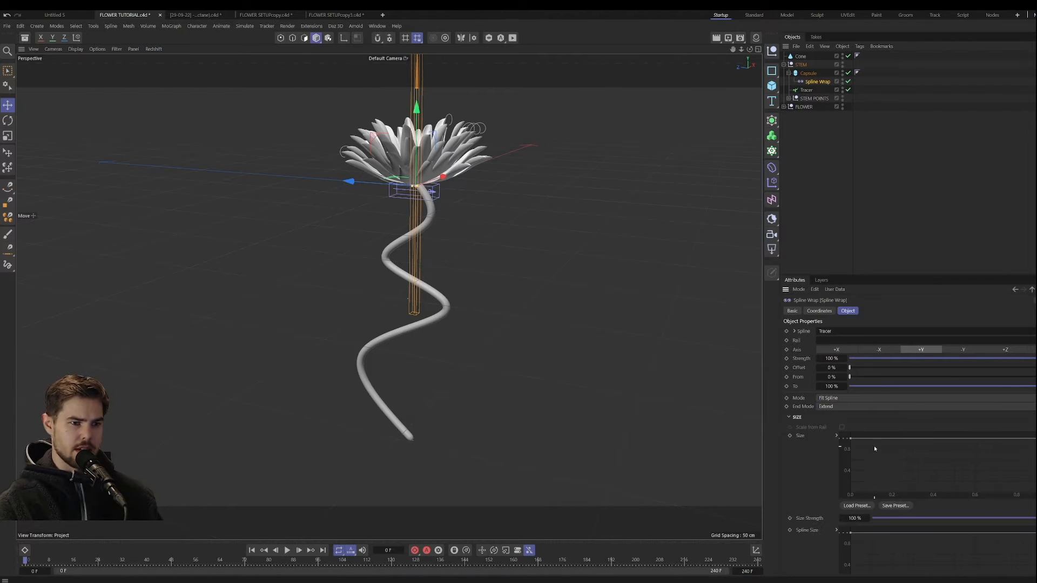
mouse_move(1035, 439)
mouse_down()
mouse_move(1035, 473)
mouse_move(1035, 438)
mouse_up()
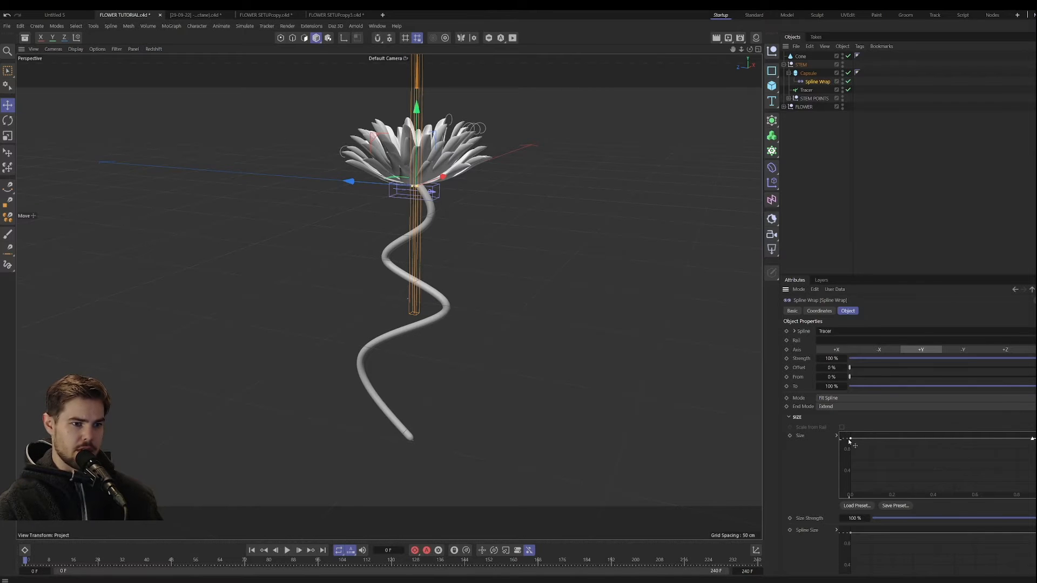
drag(849, 440, 841, 465)
Step: Examine the tapered stem up close where it meets the flower and along its full length
alt+drag(459, 267, 494, 249)
scroll(408, 184, up, 5)
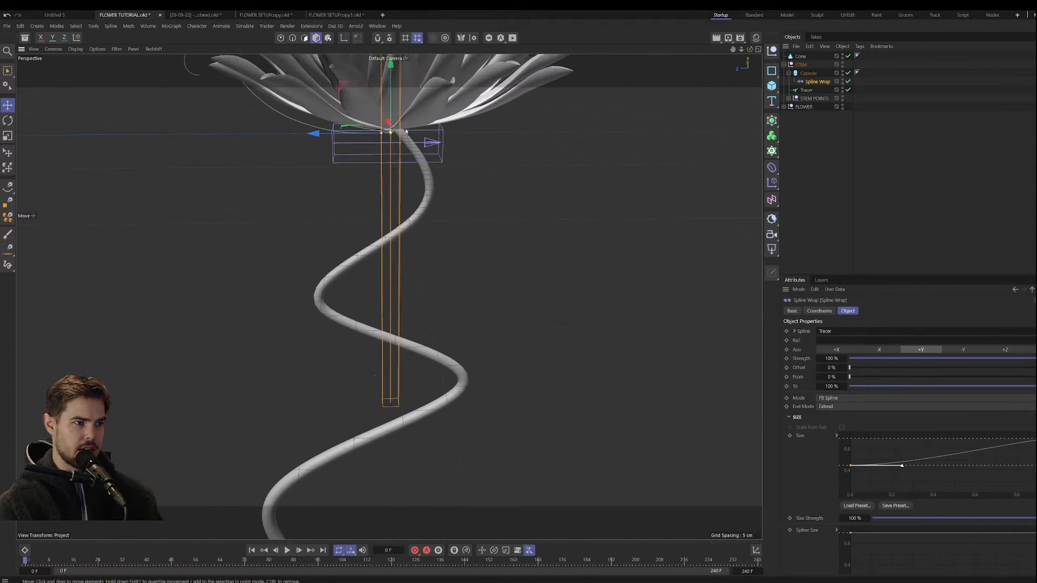
alt+middle_drag(405, 131, 449, 206)
alt+drag(449, 222, 438, 210)
alt+right_drag(439, 211, 466, 174)
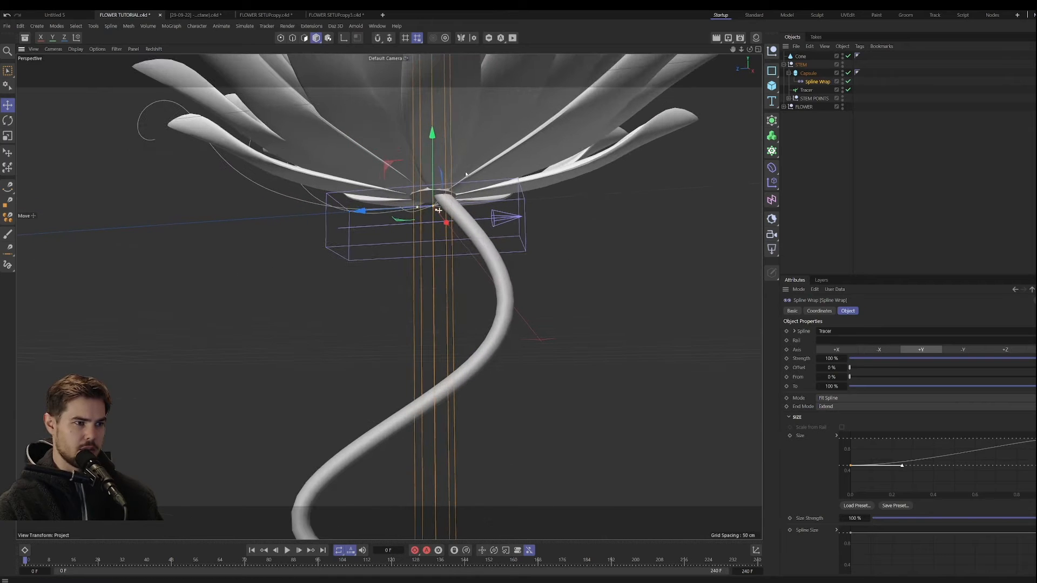
alt+middle_drag(441, 217, 505, 252)
alt+drag(505, 252, 495, 234)
alt+right_drag(526, 274, 486, 372)
alt+middle_drag(485, 373, 510, 281)
alt+drag(510, 281, 503, 368)
alt+middle_drag(546, 391, 514, 373)
alt+right_drag(514, 373, 486, 386)
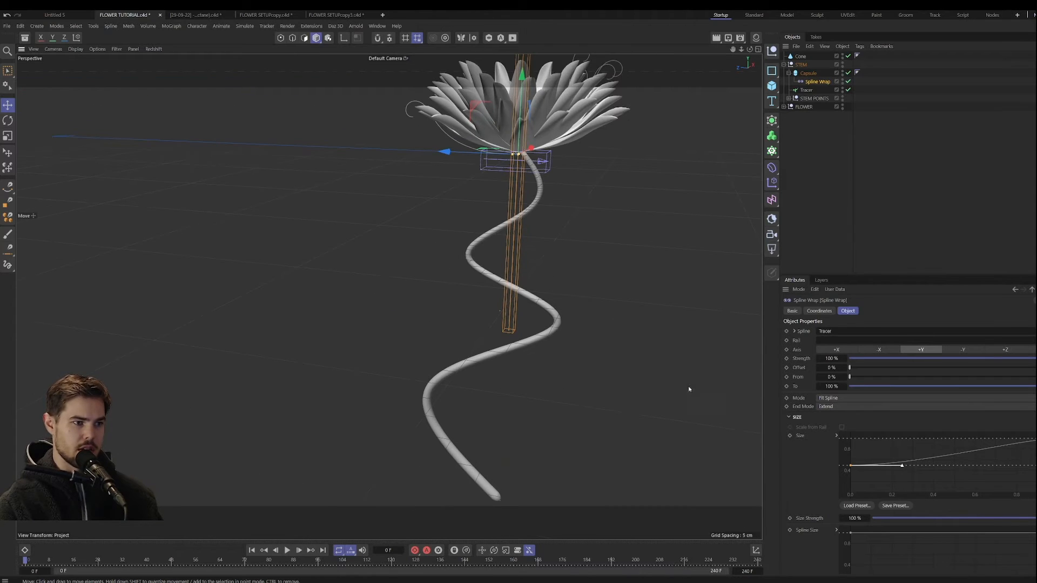
Step: Set the Spline Wrap's Size Strength to 179% and its Spline Size Strength to 102%
drag(851, 468, 850, 469)
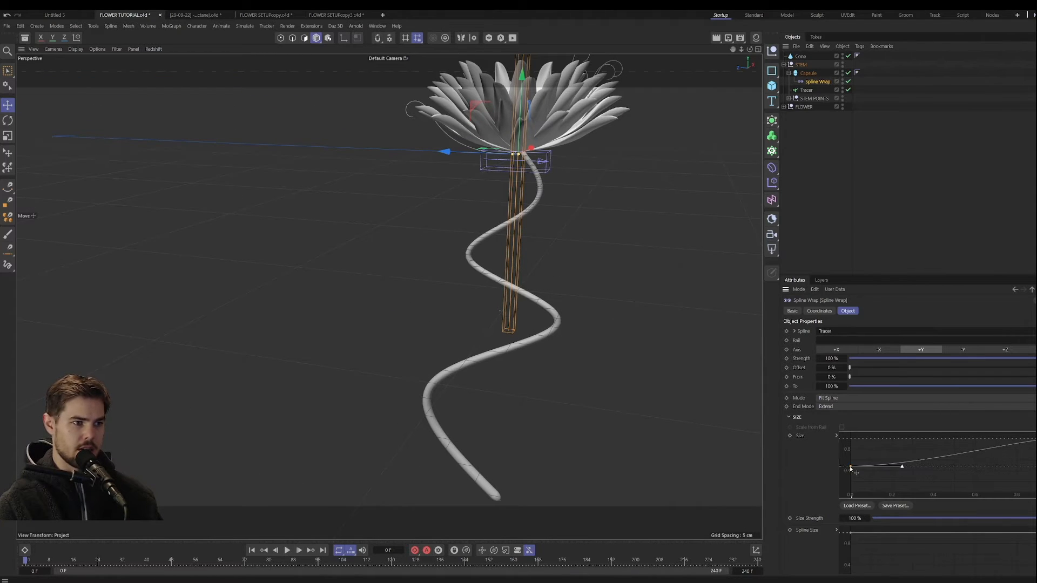
scroll(840, 489, down, 3)
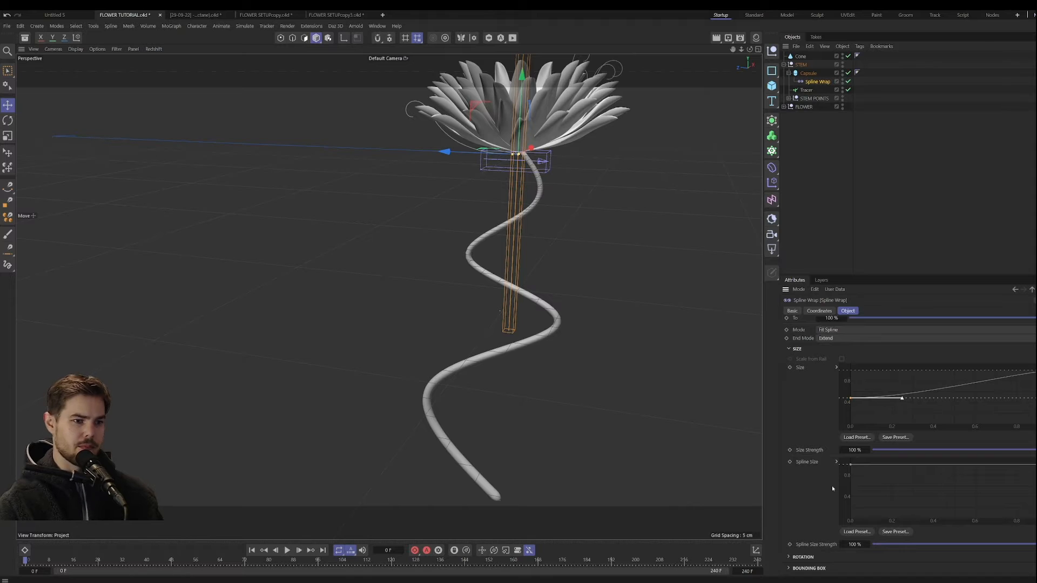
mouse_move(855, 450)
mouse_down()
mouse_move(918, 450)
mouse_move(875, 449)
mouse_up()
mouse_move(859, 544)
mouse_down()
mouse_move(876, 544)
mouse_move(859, 544)
mouse_up()
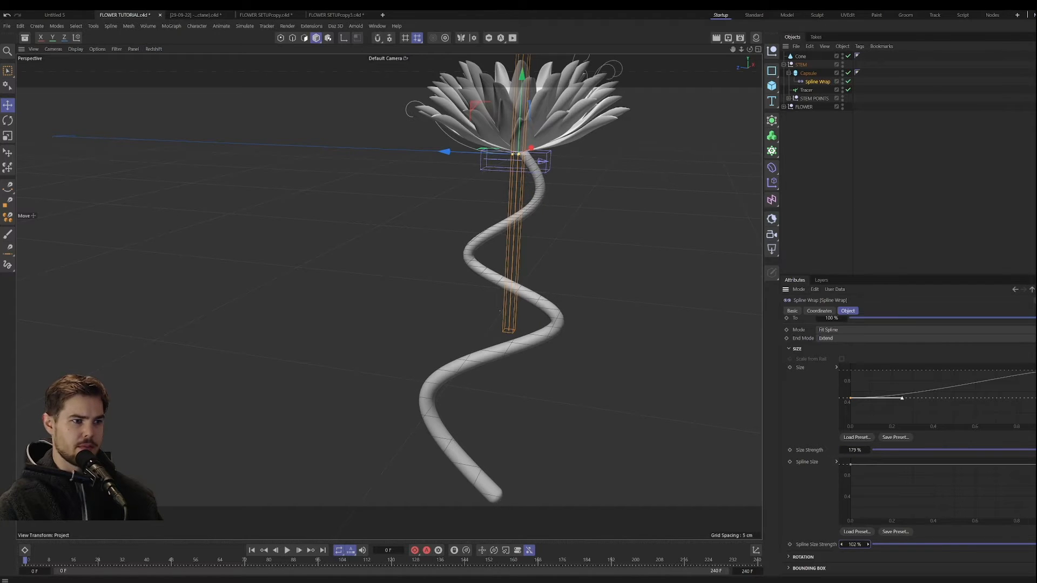
Step: Raise the Tracer's number of intermediate points to 45 for a smoother stem path
alt+drag(526, 426, 455, 411)
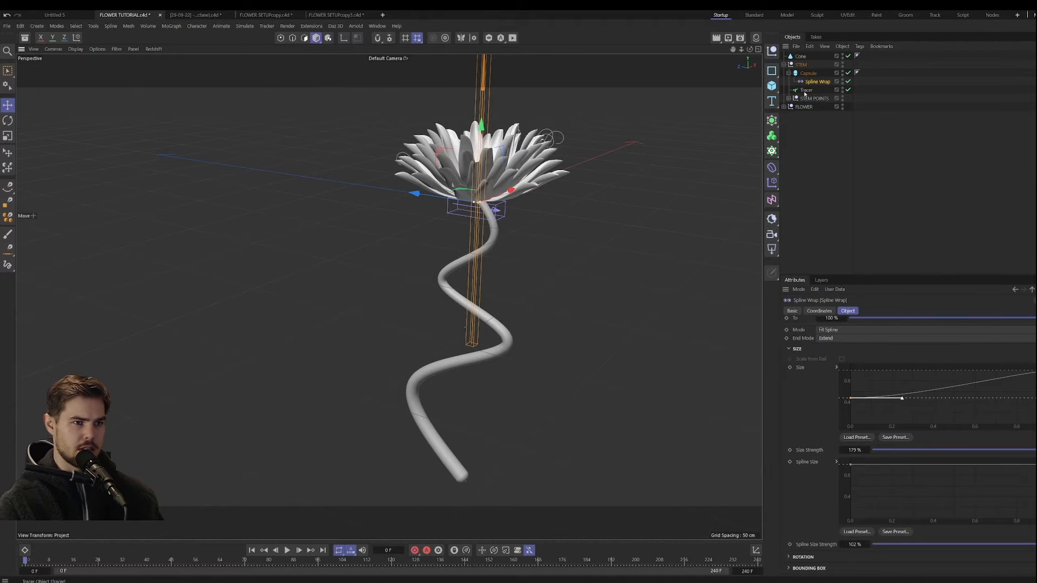
click(805, 90)
alt+drag(536, 334, 513, 348)
scroll(463, 374, up, 6)
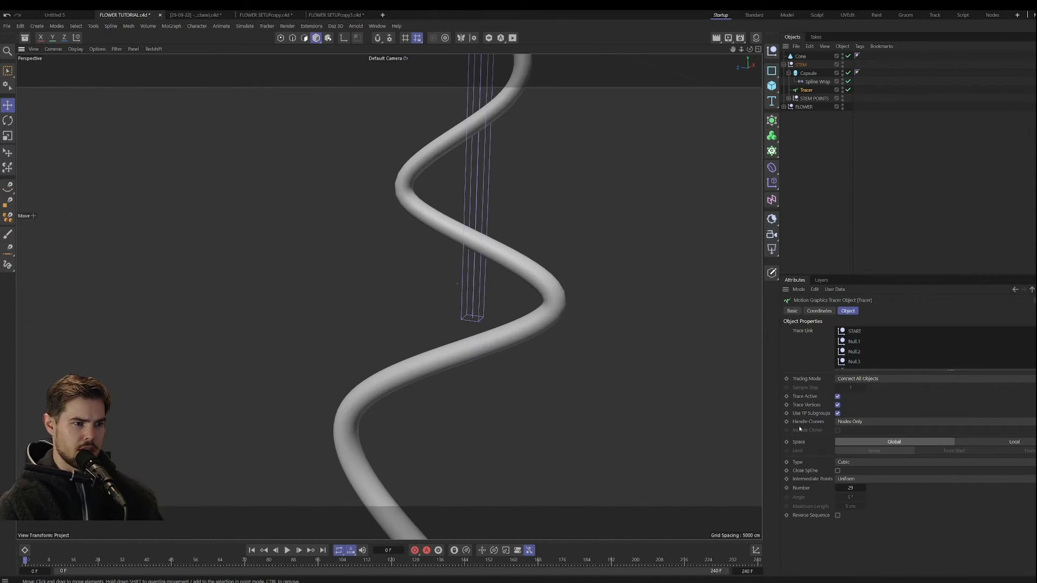
drag(850, 488, 857, 489)
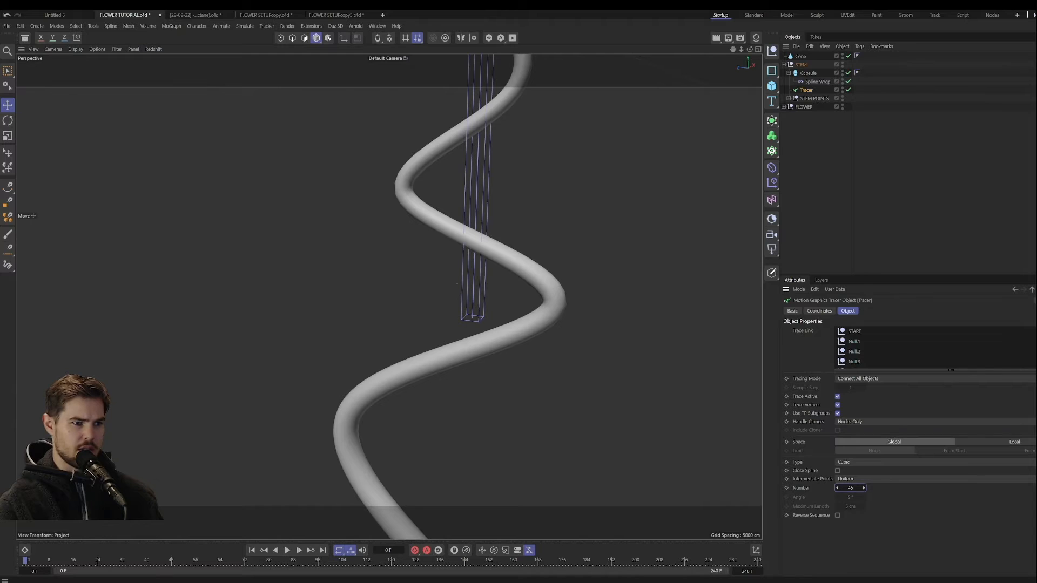
Step: Increase the Capsule's height segments to 208
scroll(463, 393, down, 8)
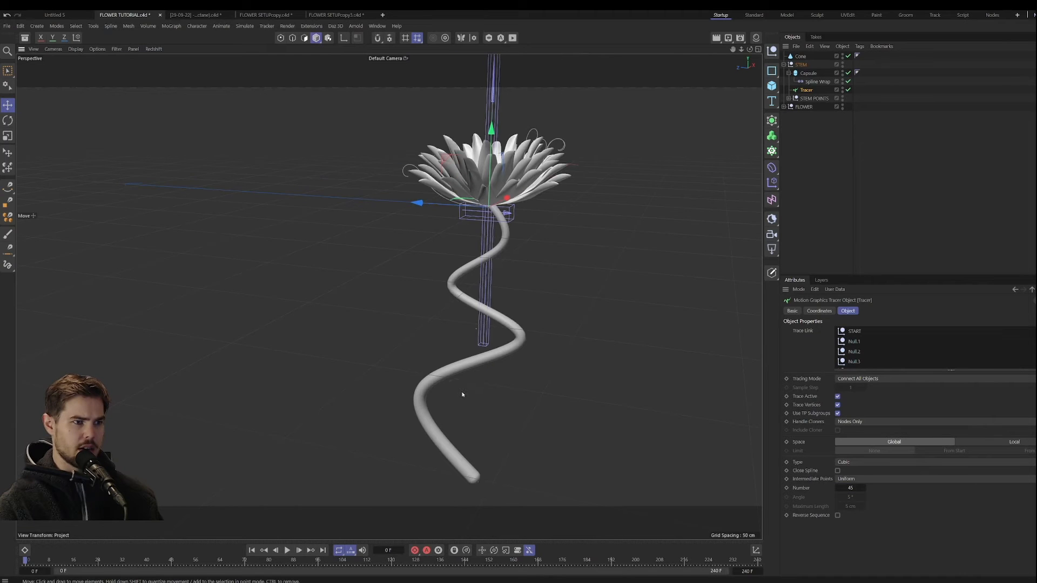
click(810, 73)
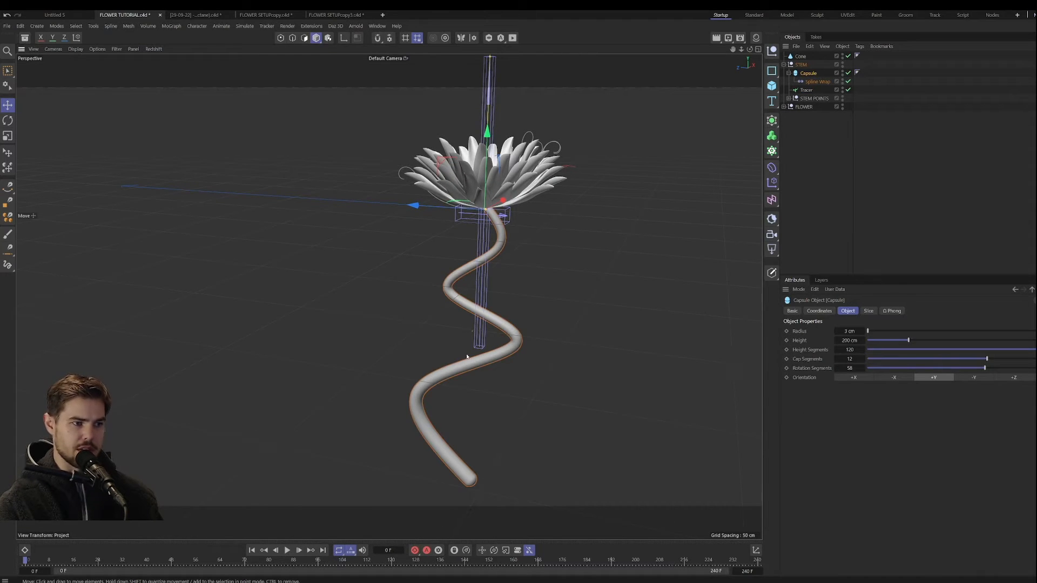
scroll(467, 356, up, 2)
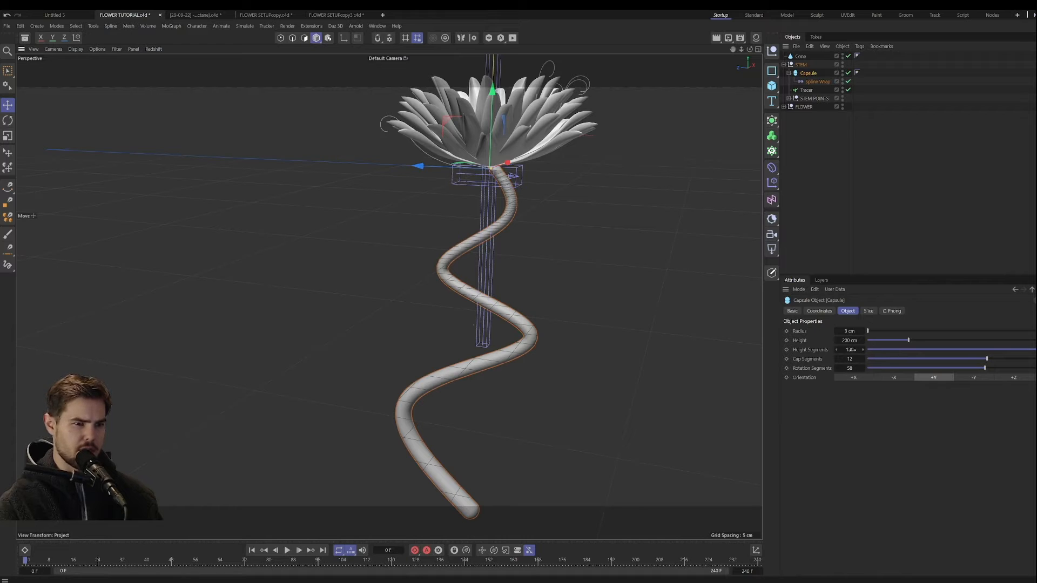
mouse_move(852, 350)
mouse_down()
mouse_move(864, 349)
mouse_move(853, 350)
mouse_up()
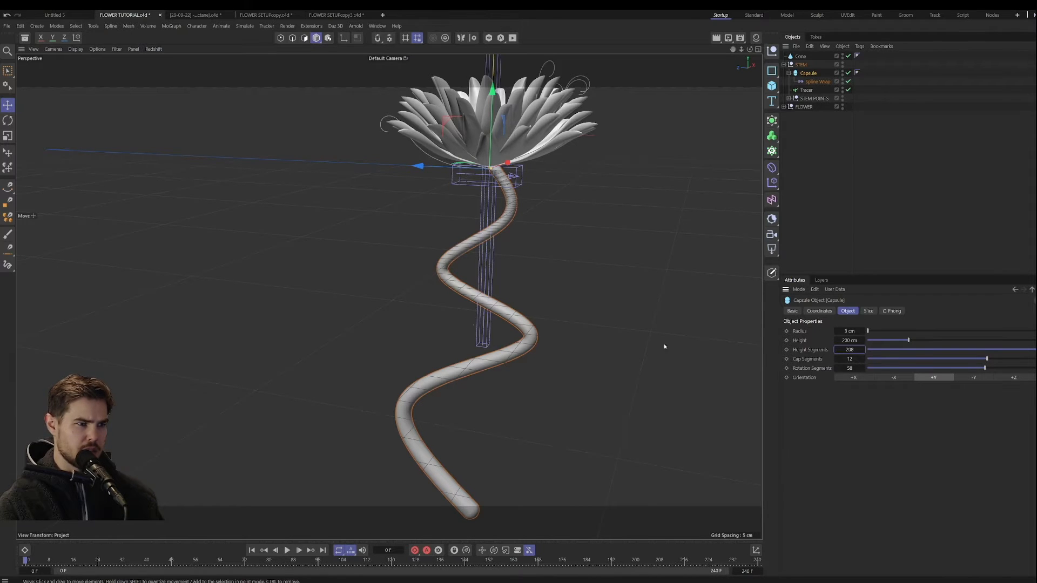
scroll(498, 342, down, 2)
alt+drag(498, 343, 468, 369)
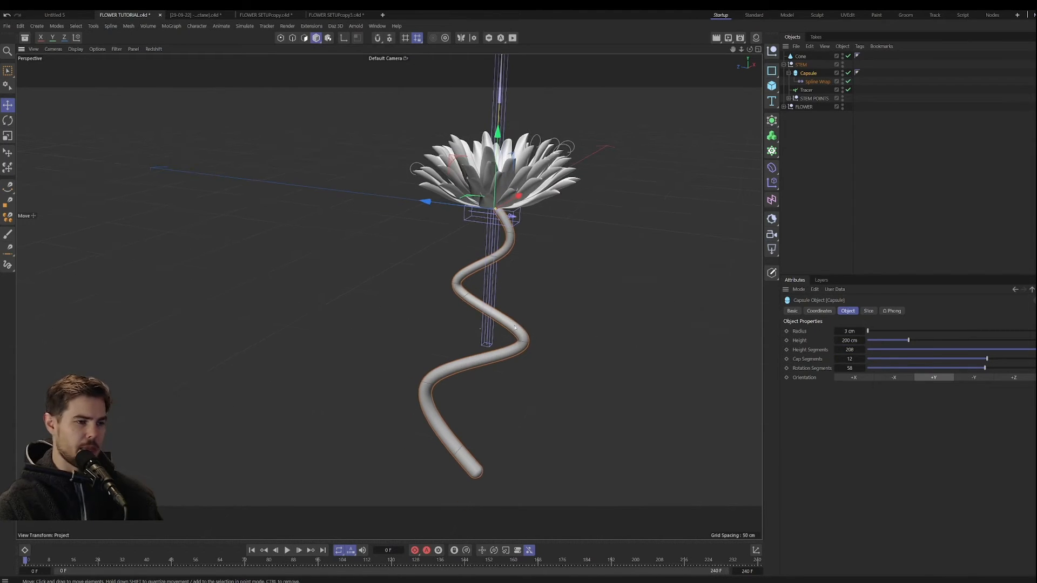
Step: Expand STEM POINTS and move Null.3 inward to soften the stem's lower bend
click(806, 90)
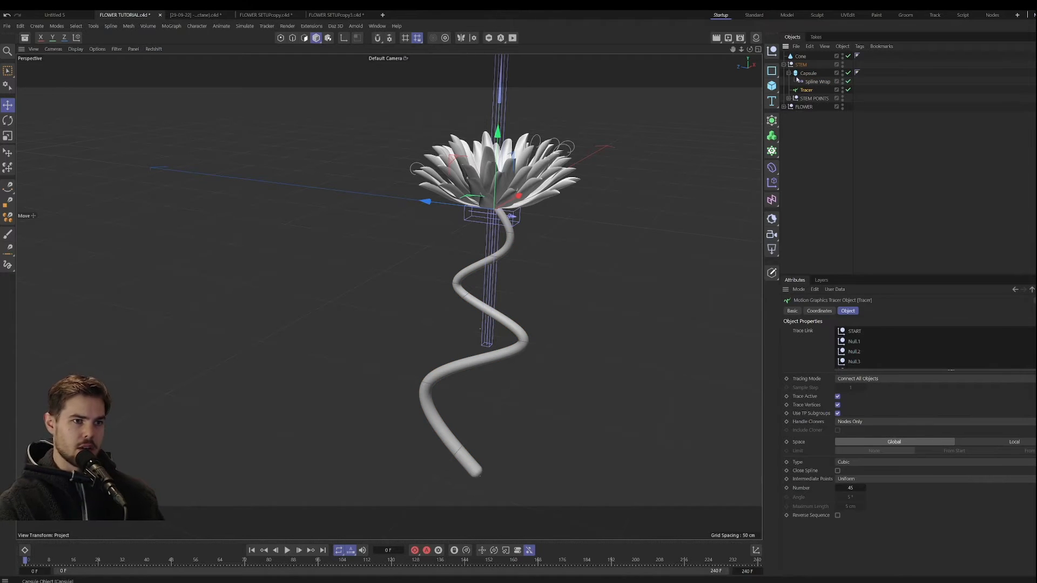
click(788, 98)
click(812, 125)
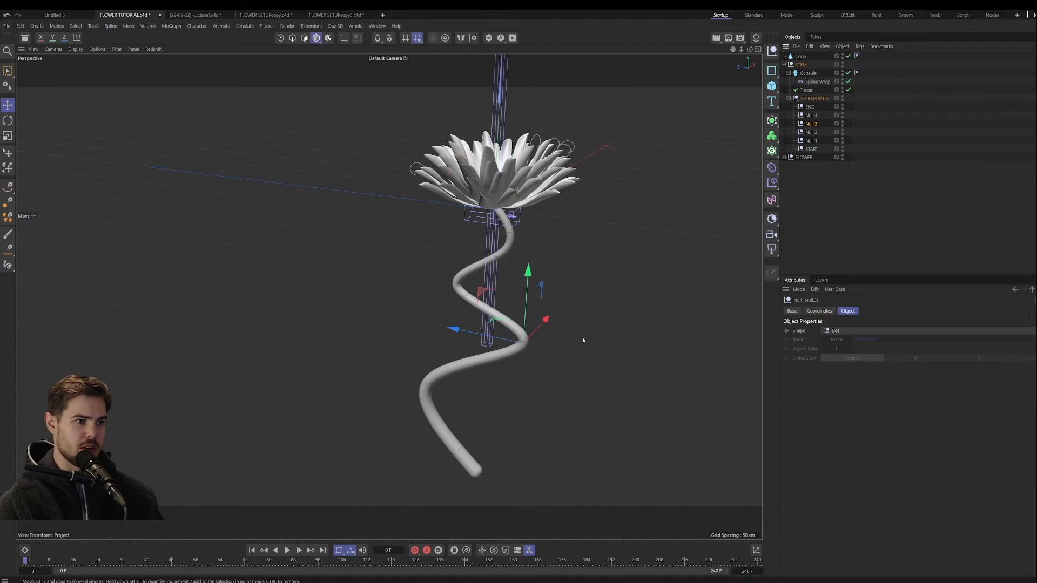
drag(528, 318, 506, 331)
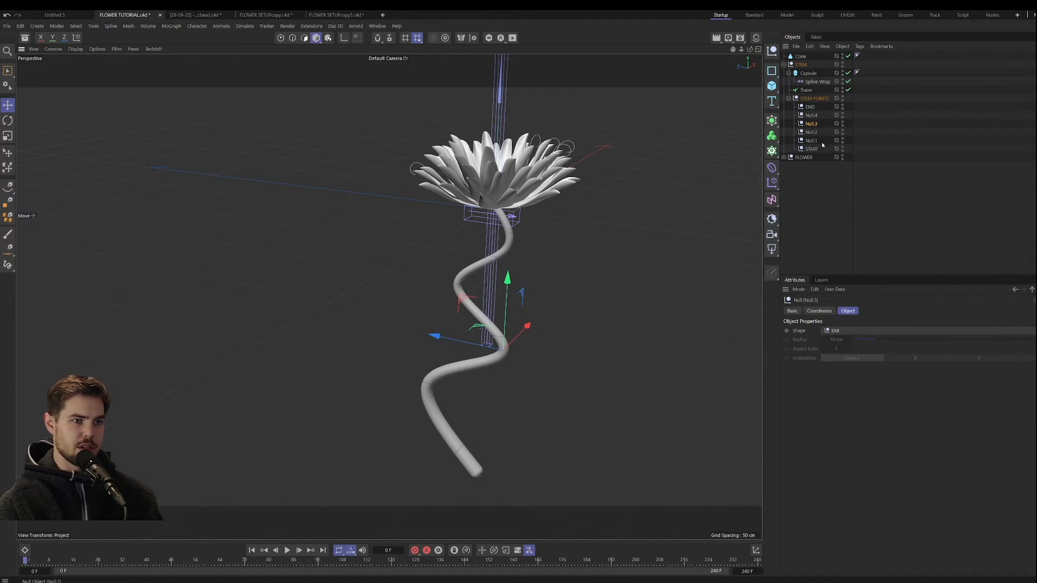
Step: Move the END null sideways so the stem's base sits beneath its lowest bend
click(817, 107)
key(r)
mouse_move(495, 440)
mouse_down()
mouse_move(516, 465)
mouse_move(484, 438)
mouse_move(497, 444)
mouse_up()
key(ctrl+z)
key(e)
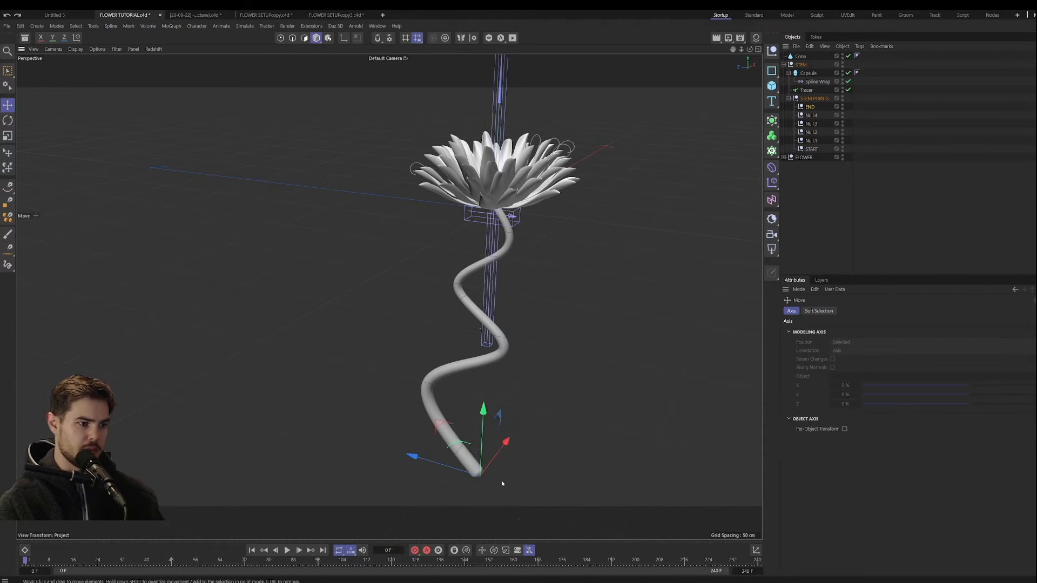
drag(455, 474, 377, 459)
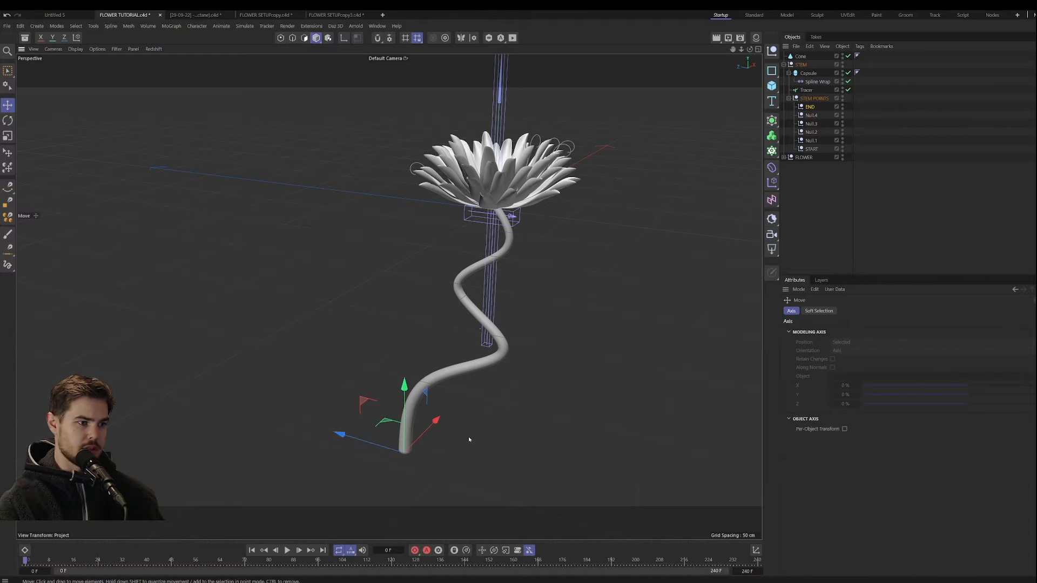
mouse_move(468, 437)
alt+mouse_down()
mouse_move(506, 397)
mouse_move(469, 420)
alt+mouse_up()
mouse_move(382, 472)
mouse_down()
mouse_move(417, 477)
mouse_move(385, 468)
mouse_up()
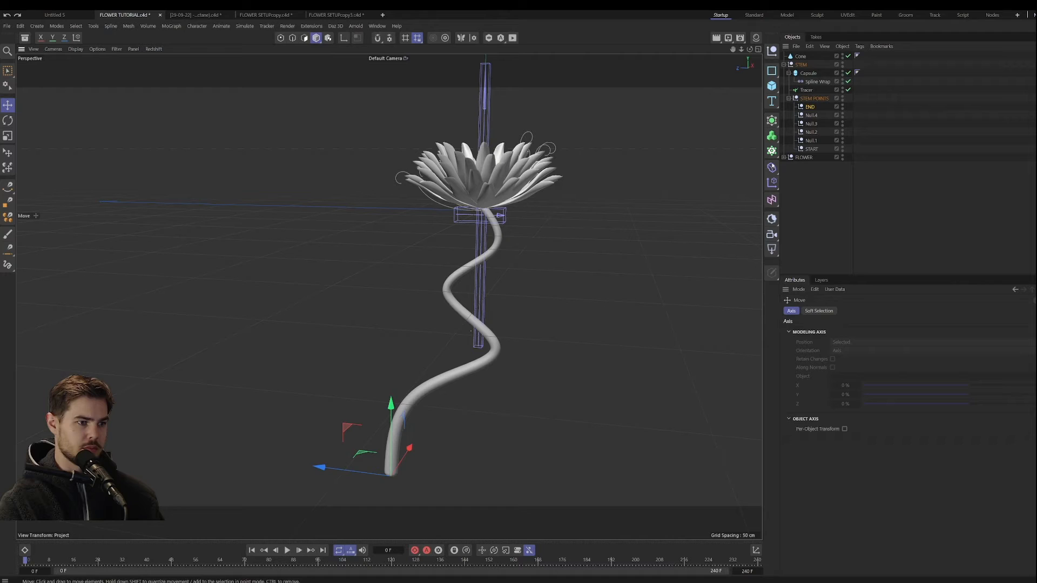
Step: Shift END, Null.4 and Null.3 together along Z toward the flower's centre line, and pull Null.3 back inward on its own
ctrl+click(811, 115)
ctrl+click(810, 124)
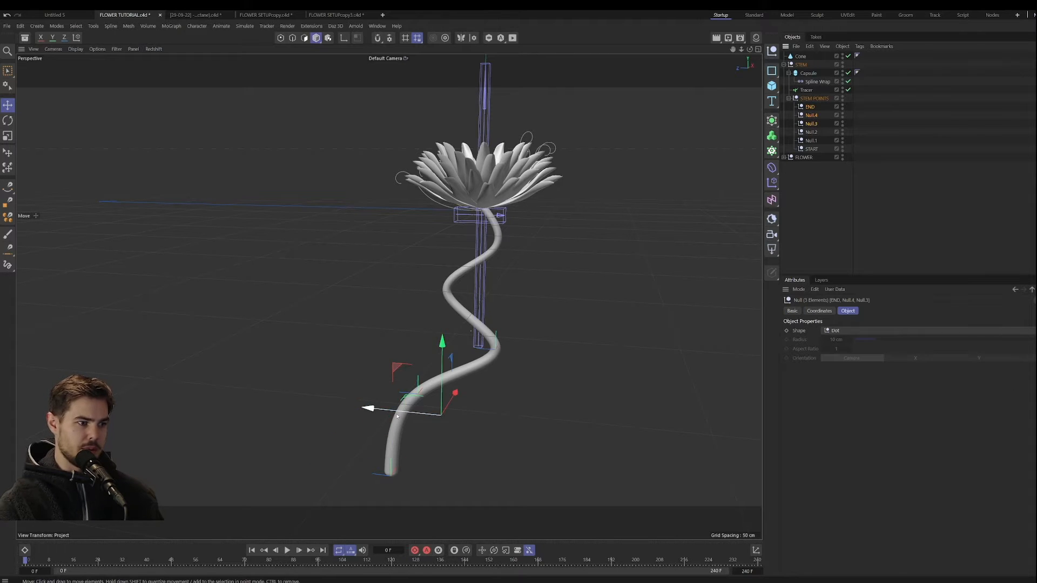
drag(375, 408, 440, 417)
click(815, 125)
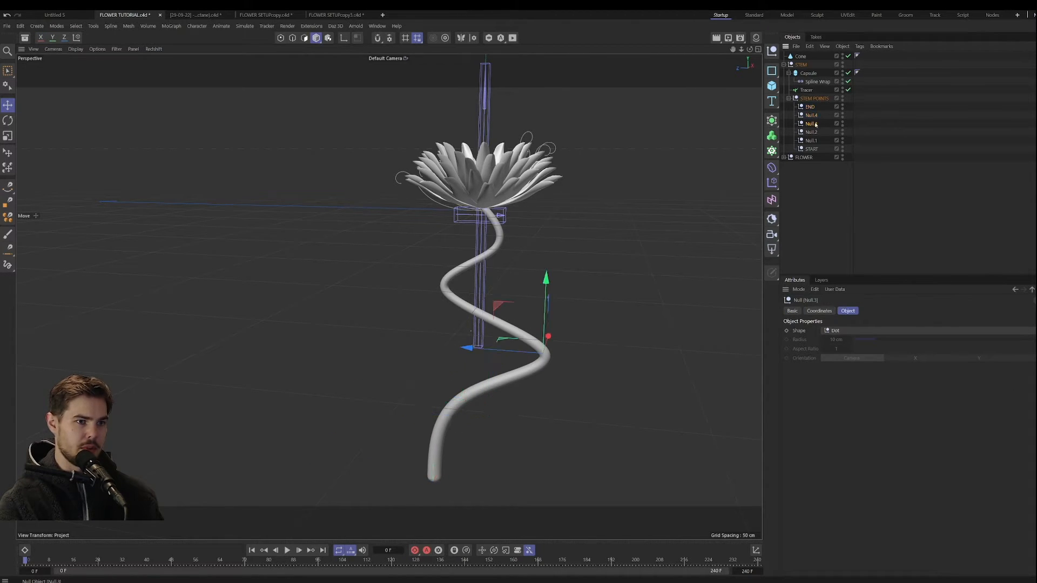
drag(500, 353, 457, 355)
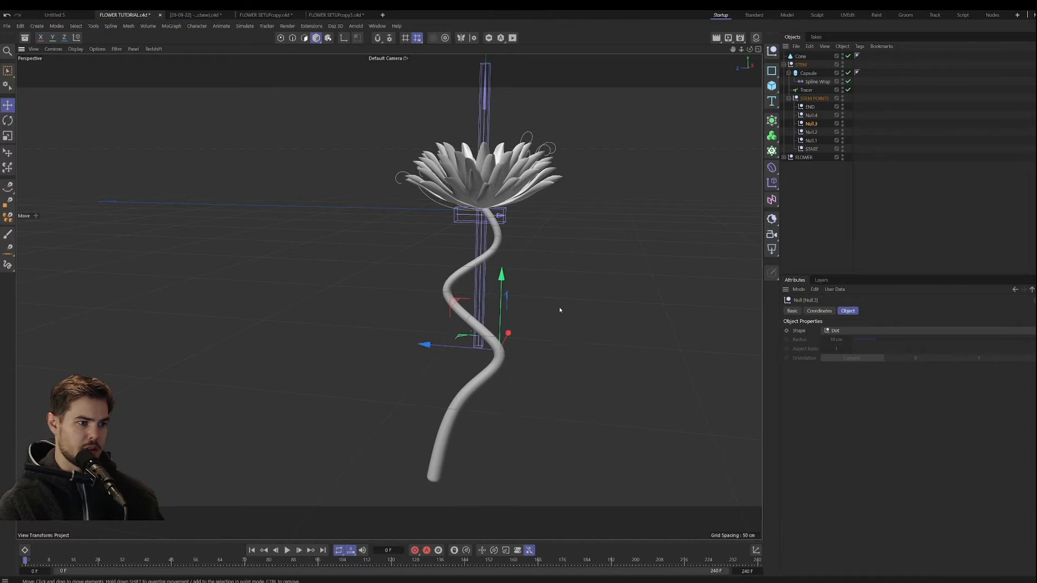
Step: Examine how the stem's top at the START null meets the flower base from several angles
alt+drag(560, 308, 539, 309)
alt+middle_drag(540, 309, 555, 342)
alt+drag(555, 341, 569, 332)
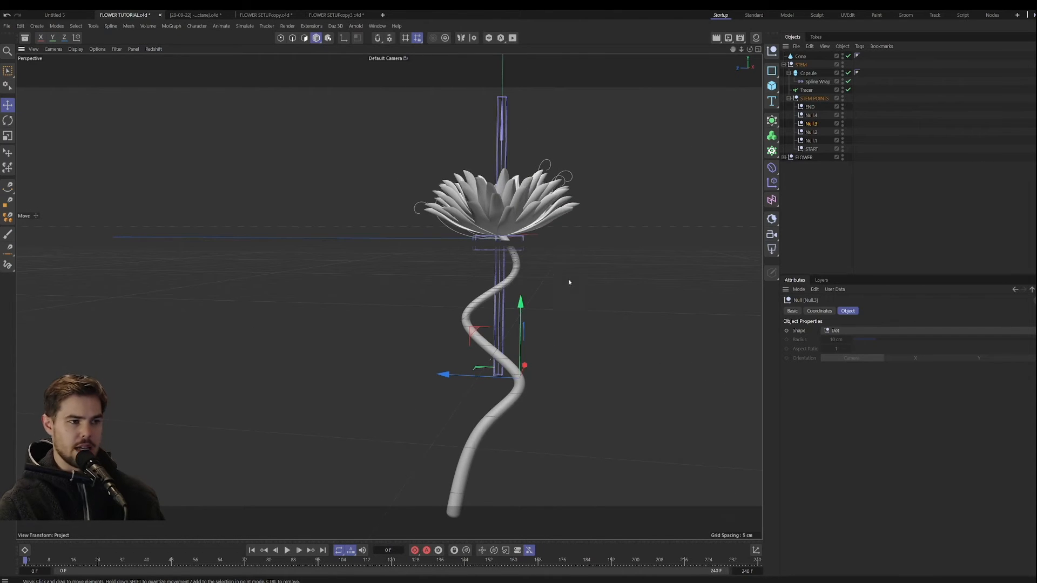
scroll(568, 282, up, 10)
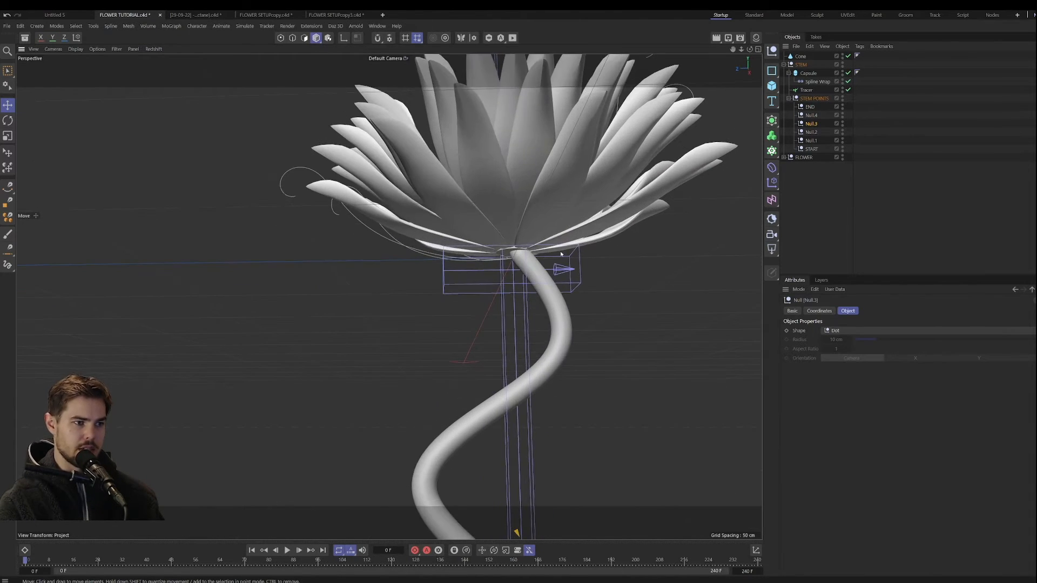
click(507, 254)
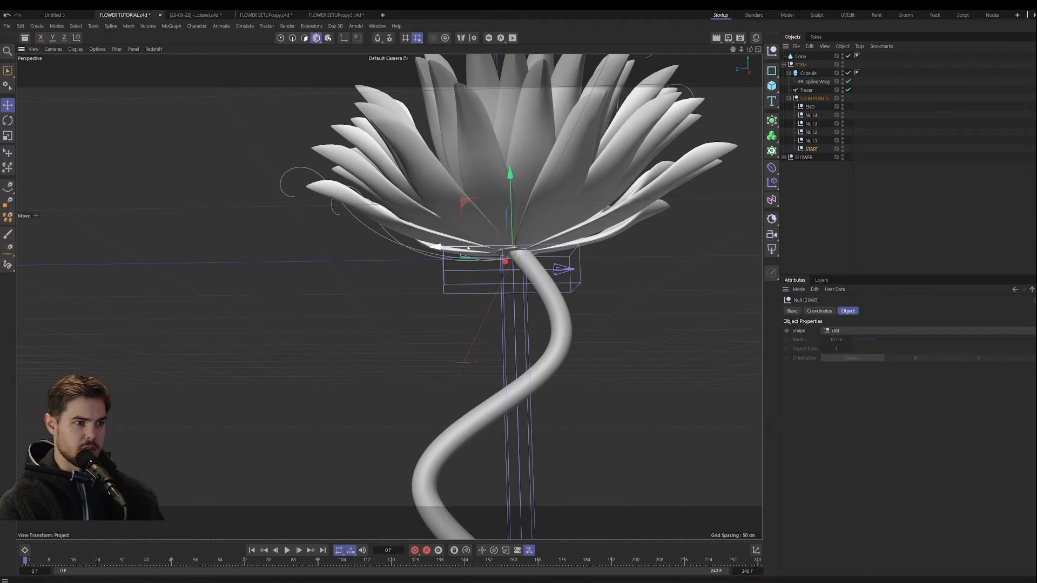
alt+drag(468, 248, 570, 259)
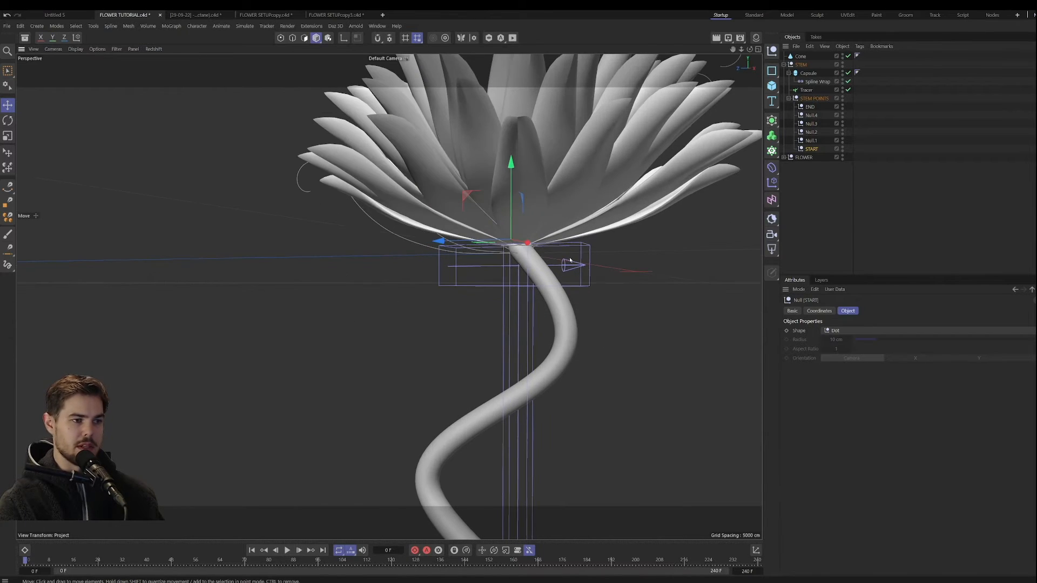
click(530, 295)
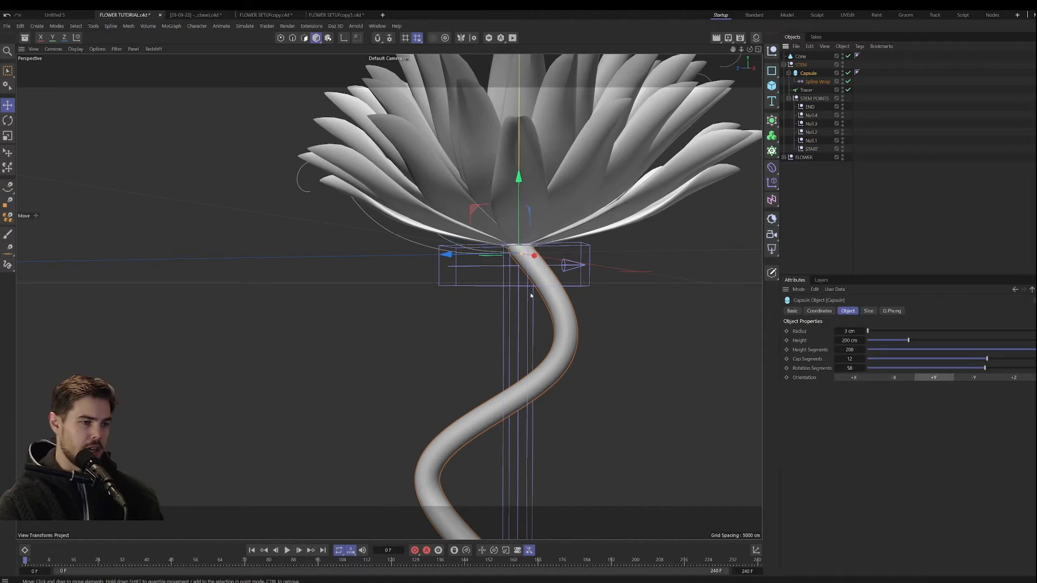
alt+drag(531, 296, 635, 251)
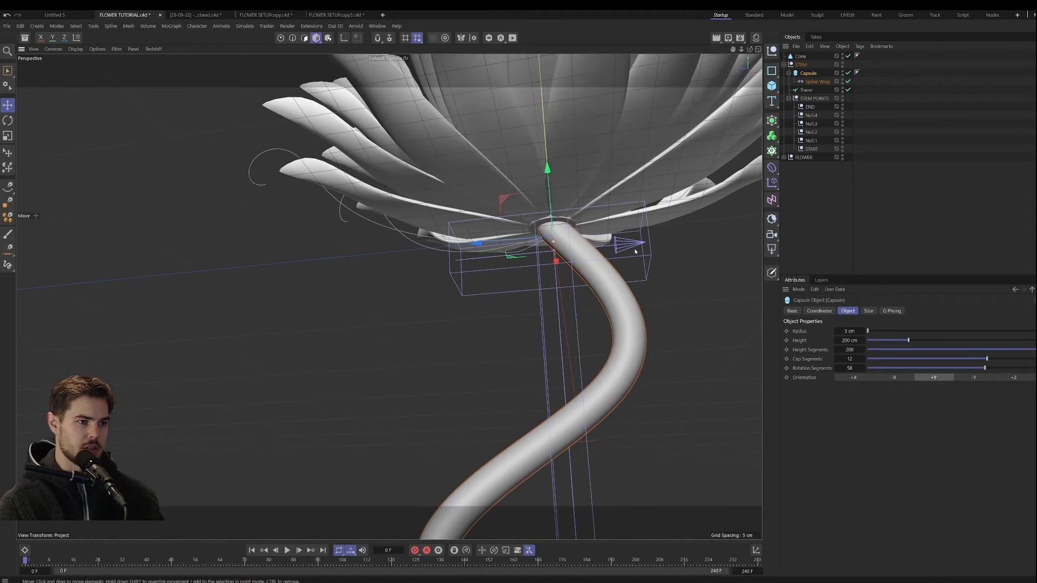
Step: Reshape the Spline Wrap's Size curve so the stem flares to full width at the flower and narrows just below it
click(812, 90)
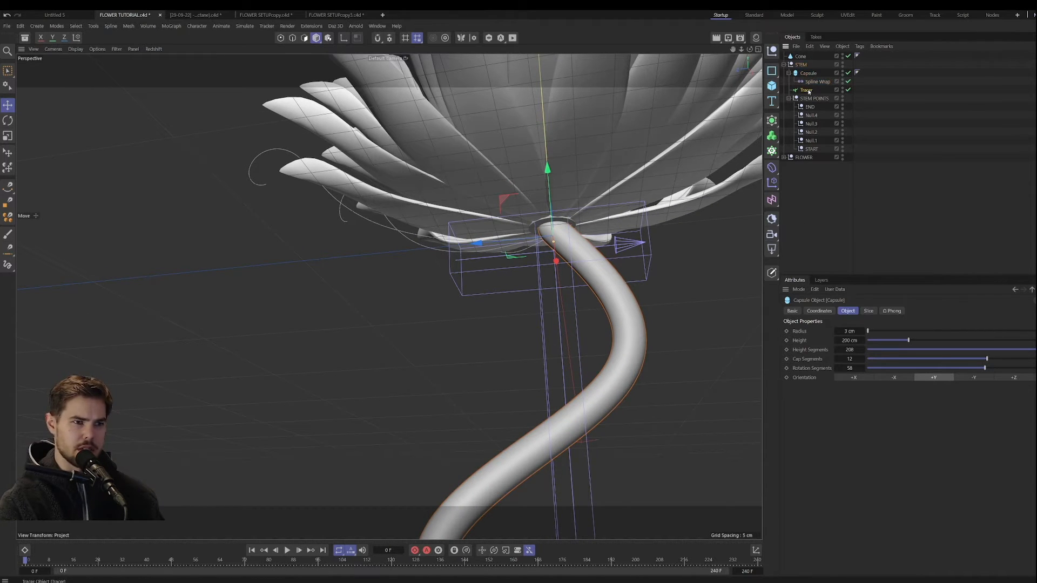
click(814, 82)
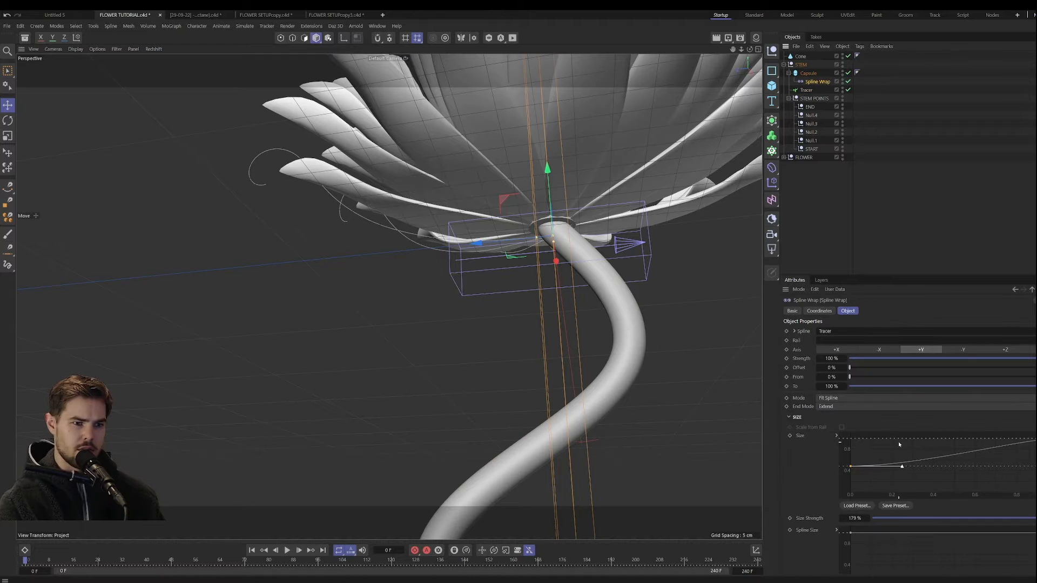
drag(1036, 439, 1036, 441)
drag(855, 470, 841, 440)
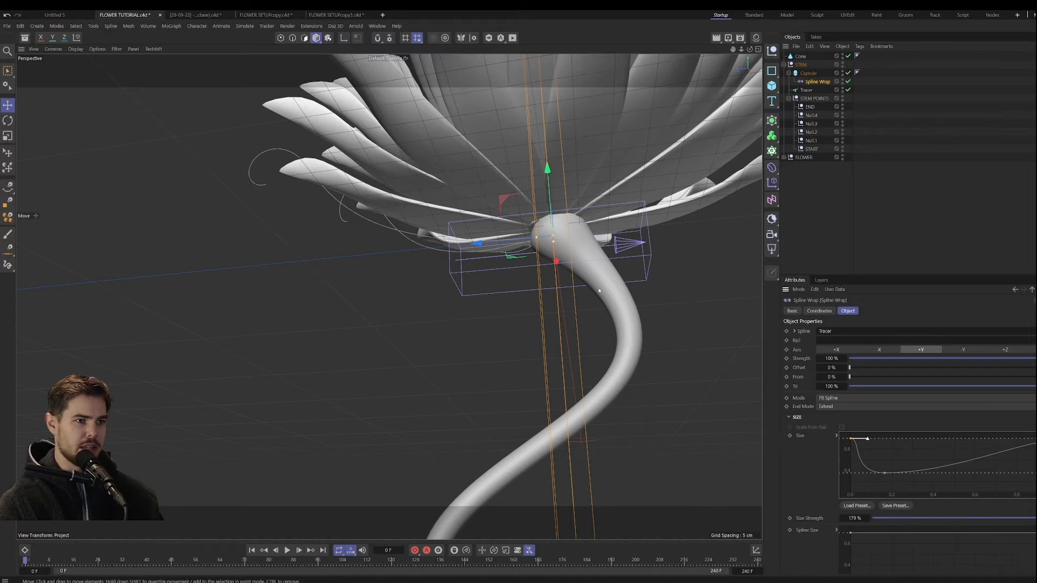
Step: Shift the START null along Z and raise it so the flared stem top sits inside the flower base
click(811, 149)
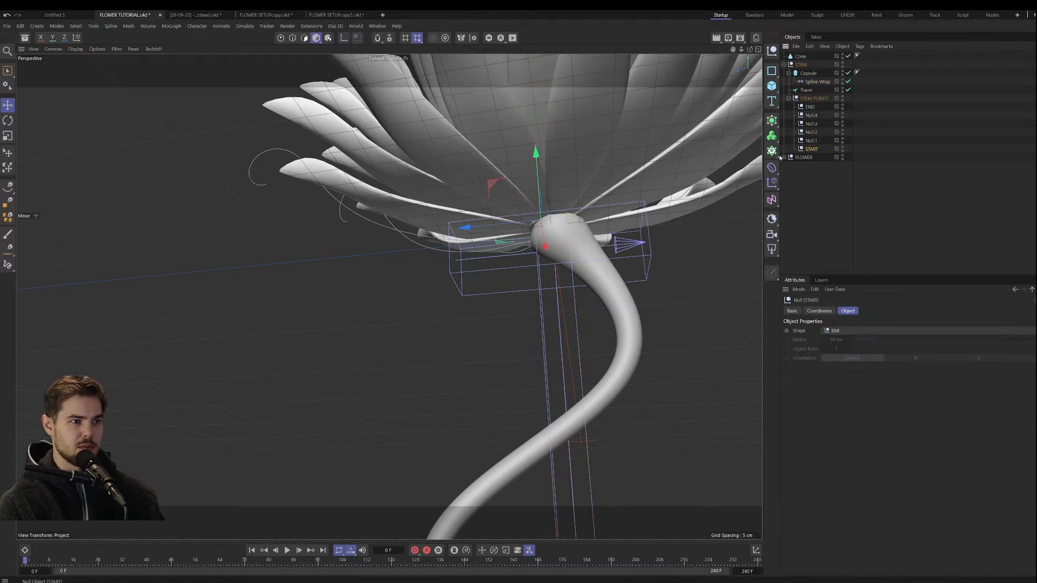
drag(496, 231, 488, 232)
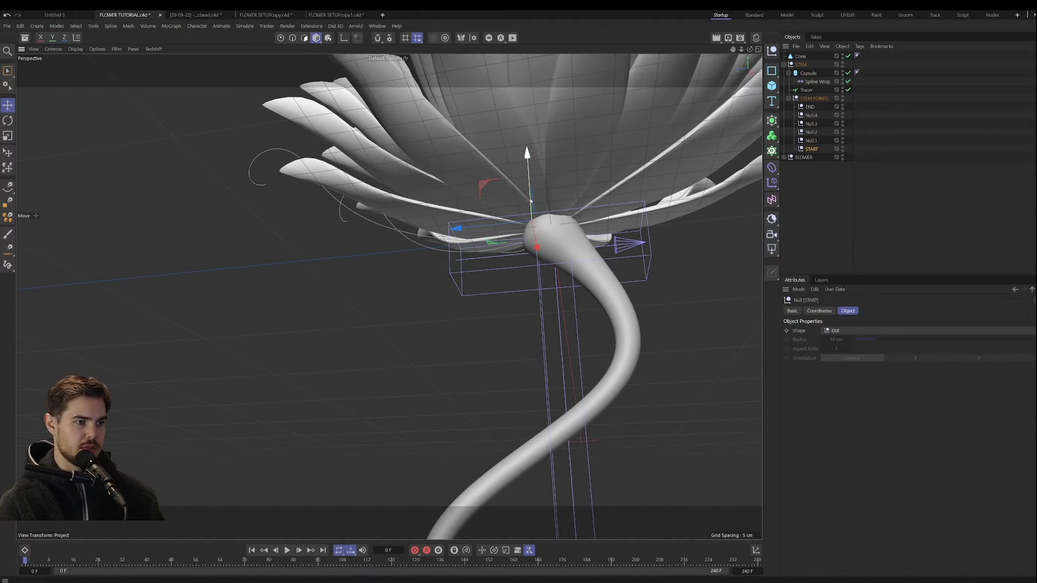
drag(529, 184, 529, 170)
alt+drag(611, 262, 569, 294)
alt+right_drag(571, 293, 545, 344)
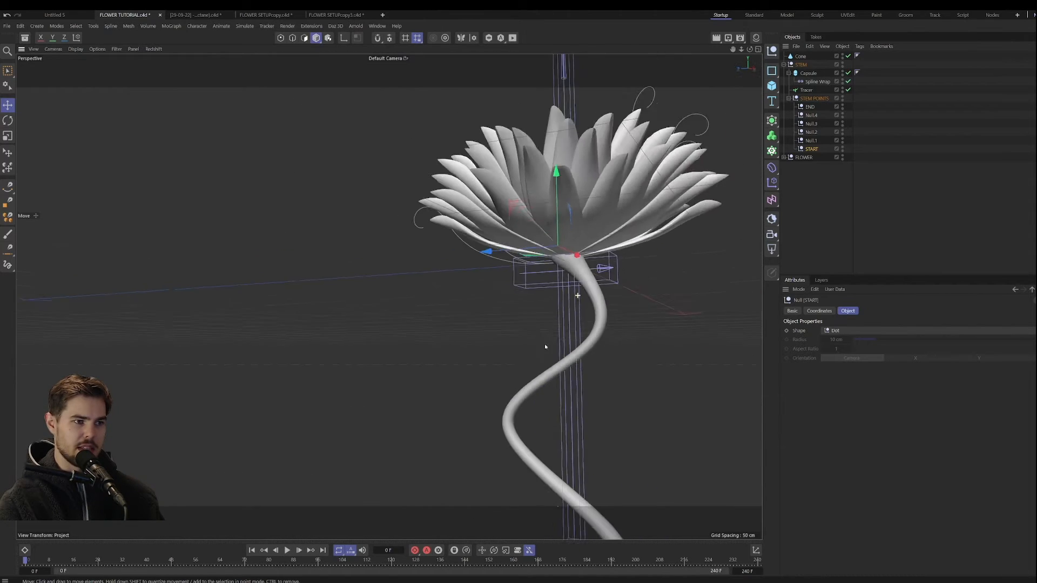
Step: Move Null.1 inward toward the flower's centre line so the stem runs straighter below the bloom
alt+drag(545, 344, 602, 340)
click(811, 141)
alt+right_drag(602, 340, 584, 385)
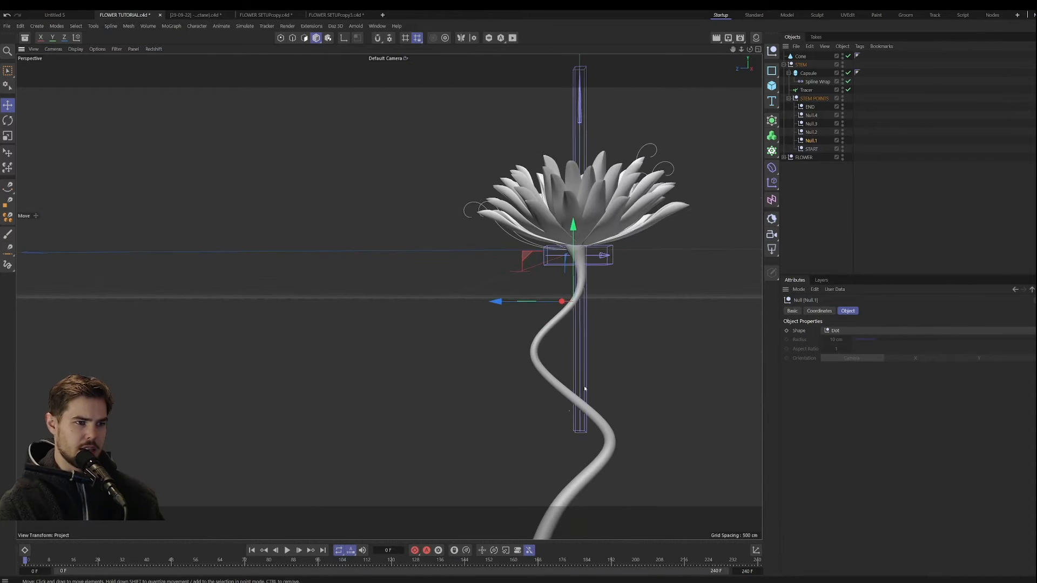
alt+middle_drag(584, 385, 562, 338)
alt+drag(562, 338, 555, 383)
alt+middle_drag(555, 373, 540, 359)
alt+middle_drag(550, 266, 534, 309)
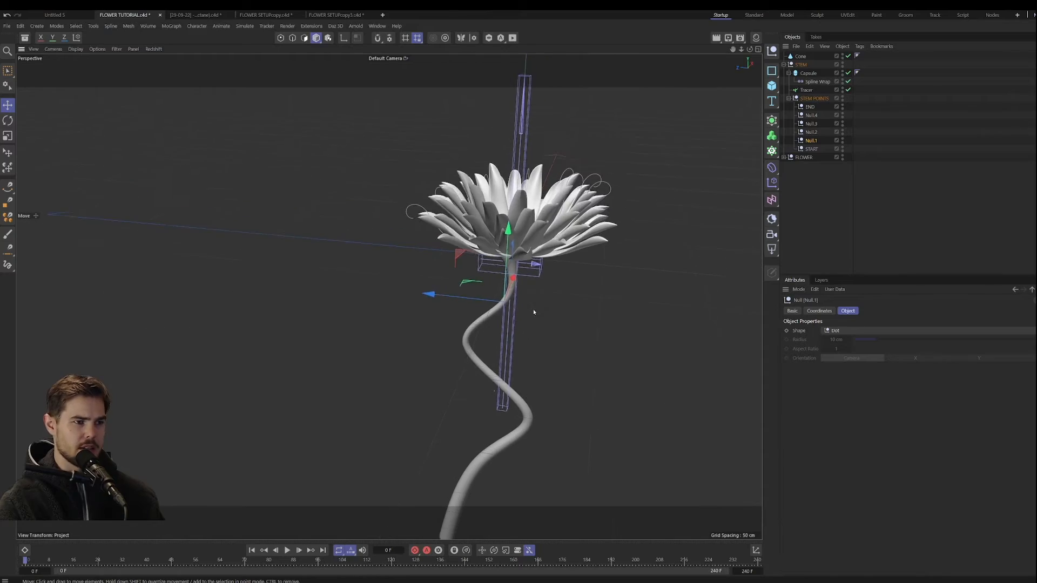
alt+drag(533, 310, 520, 251)
alt+right_drag(502, 243, 550, 186)
alt+drag(541, 246, 530, 202)
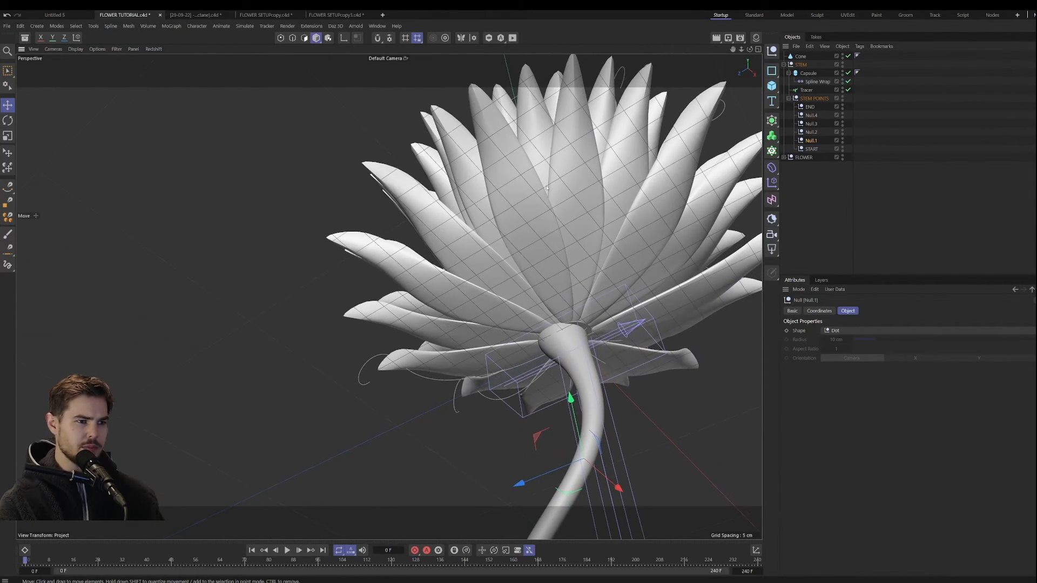
Step: Nudge the START null slightly along Z to centre the stem's top beneath the flower
click(812, 149)
drag(509, 353, 522, 348)
alt+drag(604, 347, 550, 371)
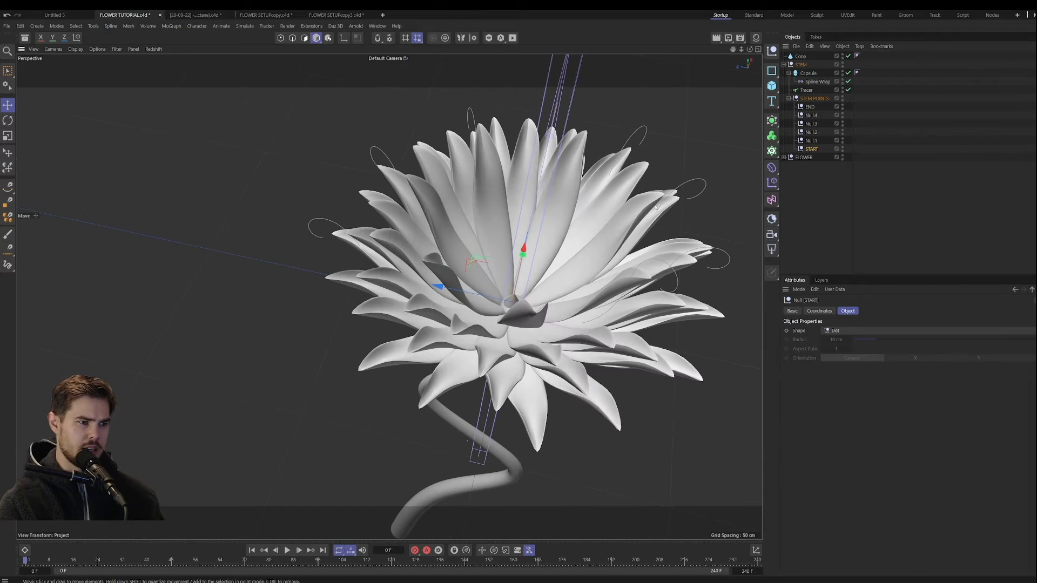
Step: Delete the Cone object and inspect the flower's centre from above and from the side
click(799, 58)
key(Delete)
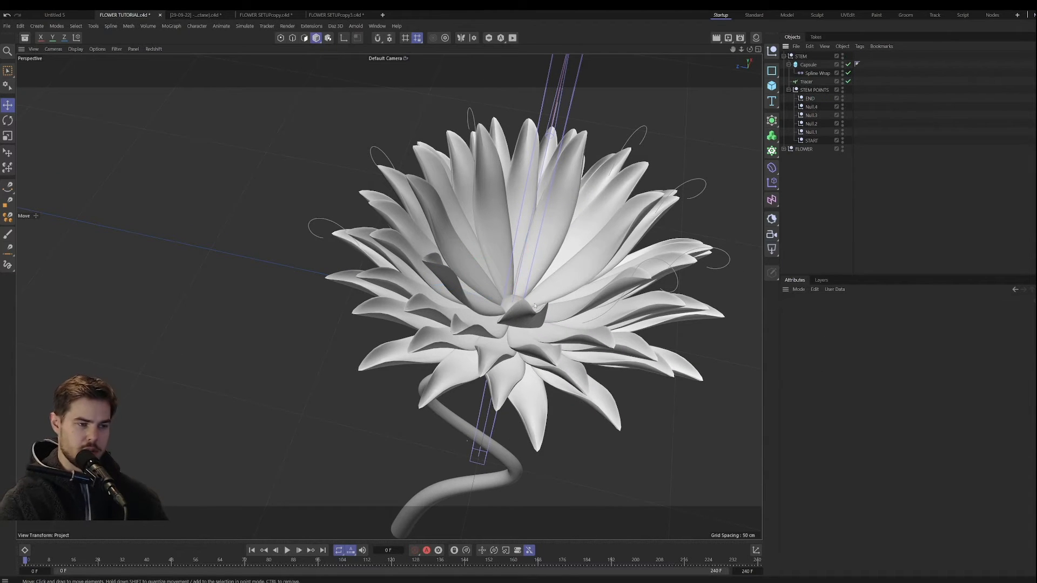
alt+drag(524, 306, 517, 336)
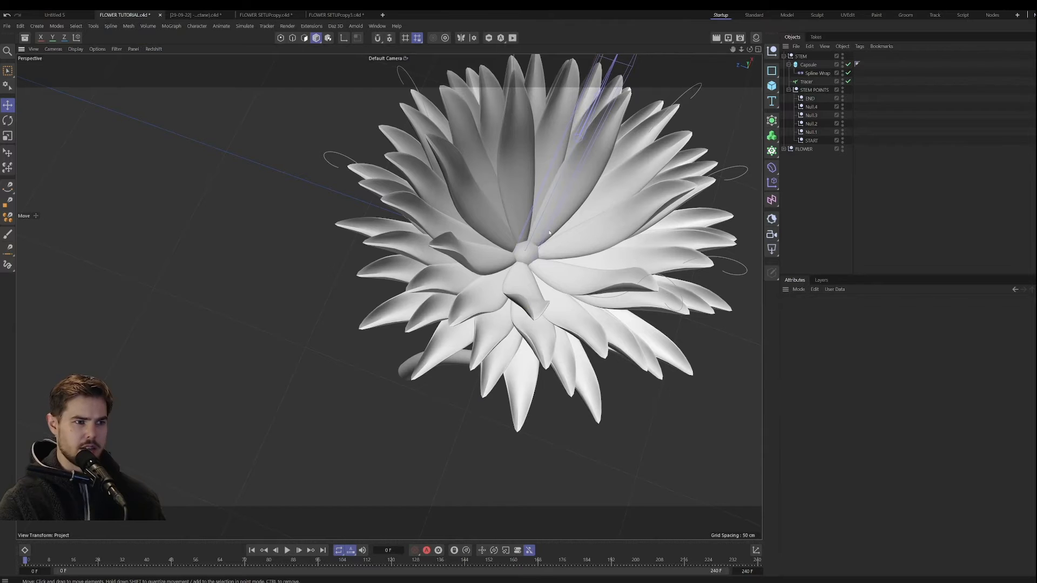
alt+drag(549, 232, 410, 320)
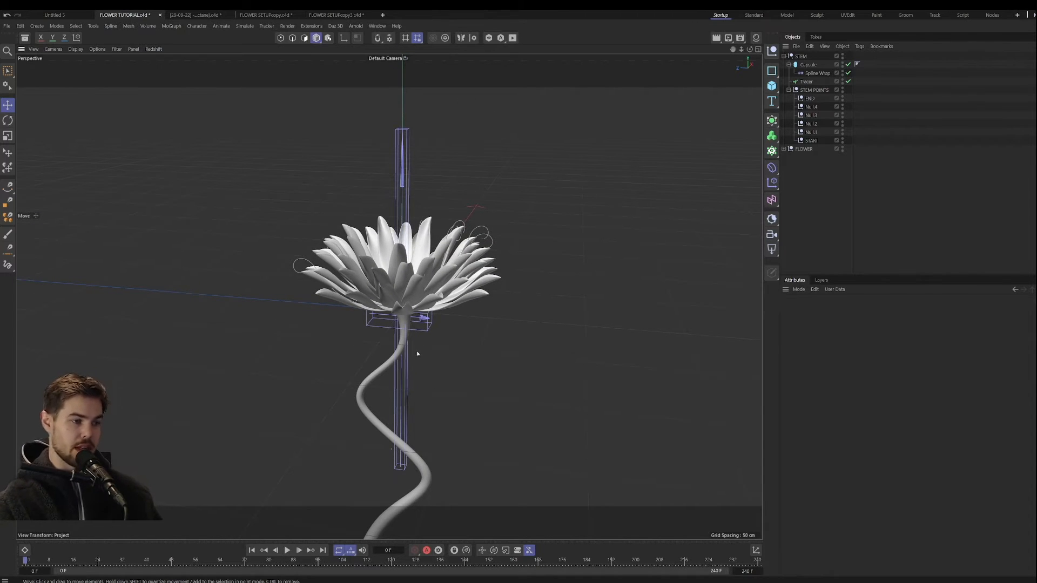
Step: Add a Vibrate tag to Null.3 and enable its position vibration
alt+drag(417, 353, 437, 292)
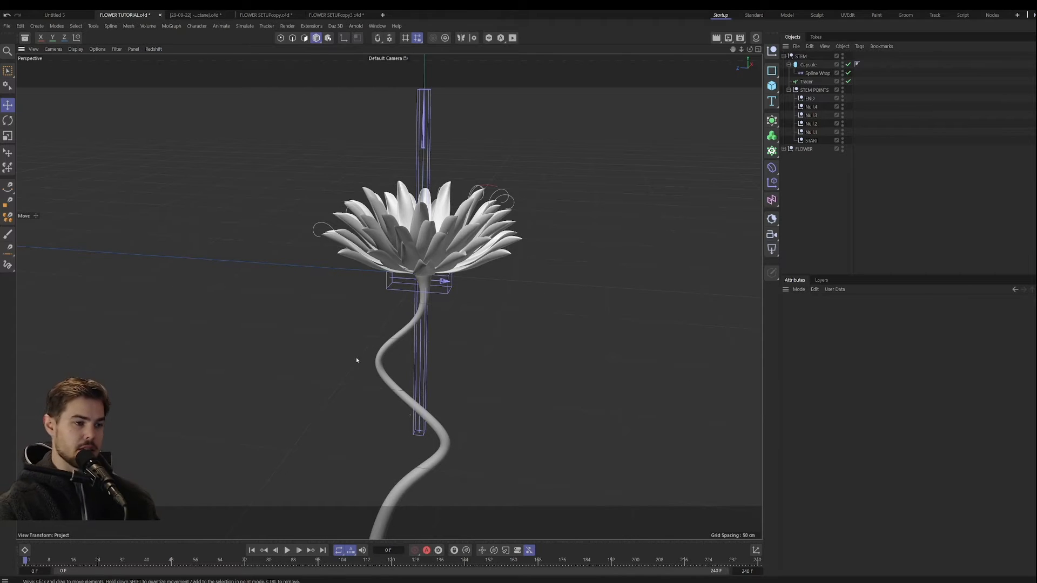
scroll(401, 381, up, 4)
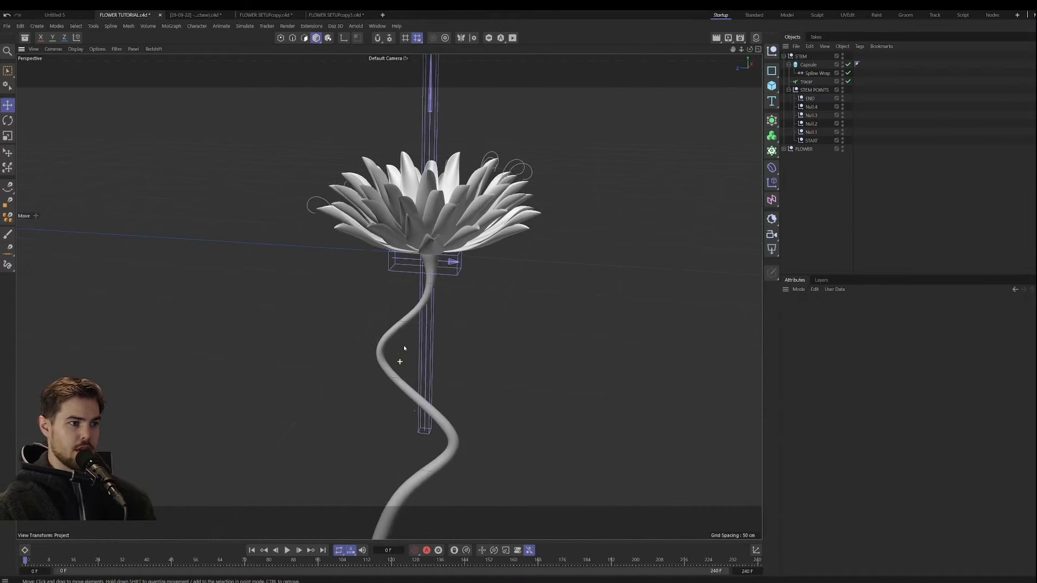
click(814, 116)
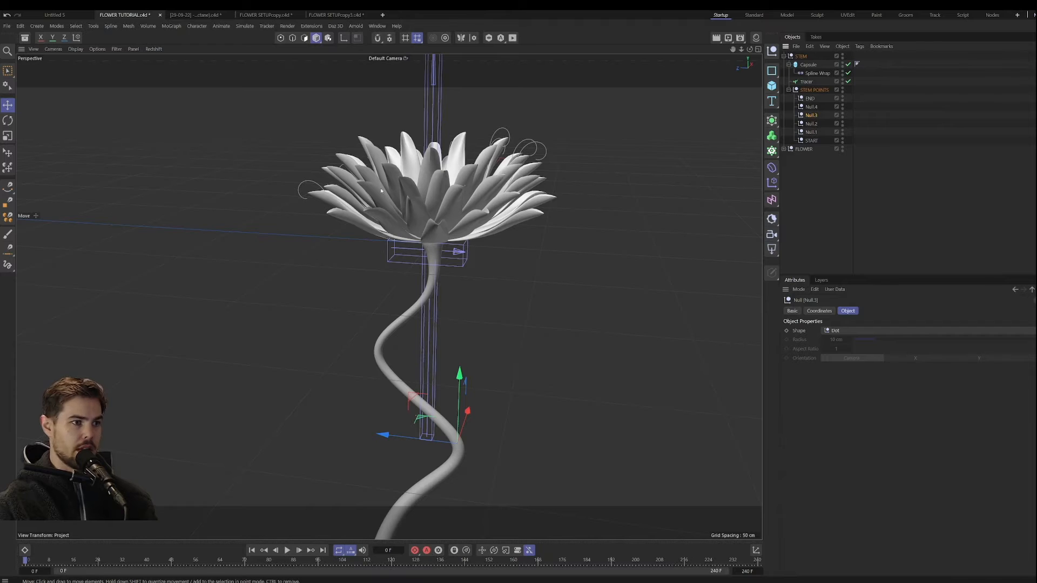
right_click(812, 115)
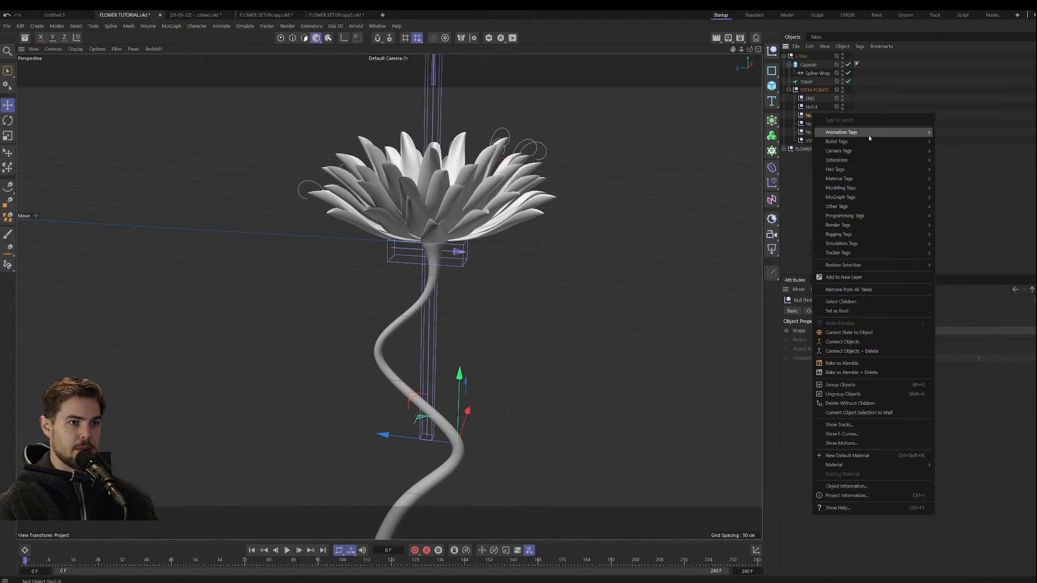
mouse_move(869, 134)
click(953, 184)
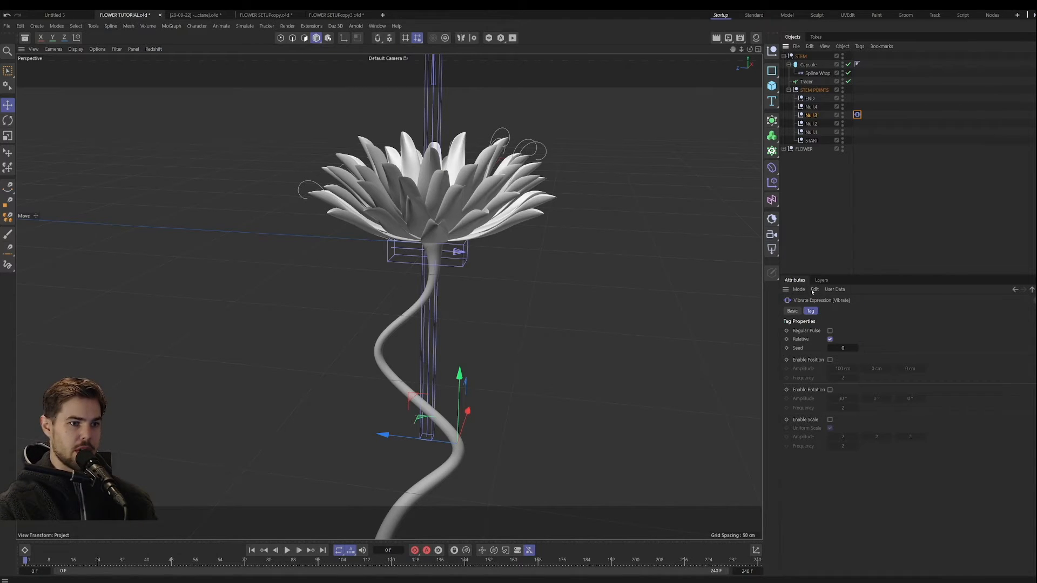
click(831, 361)
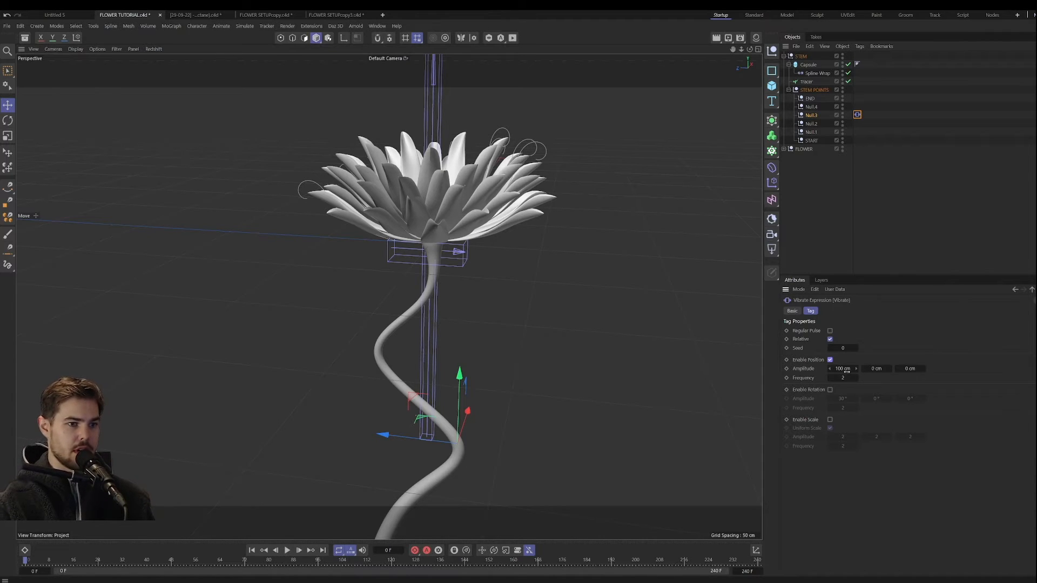
Step: Set the Vibrate position amplitude to 5, 2 and 3 cm and the frequency to 0.37, and preview the motion
click(845, 368)
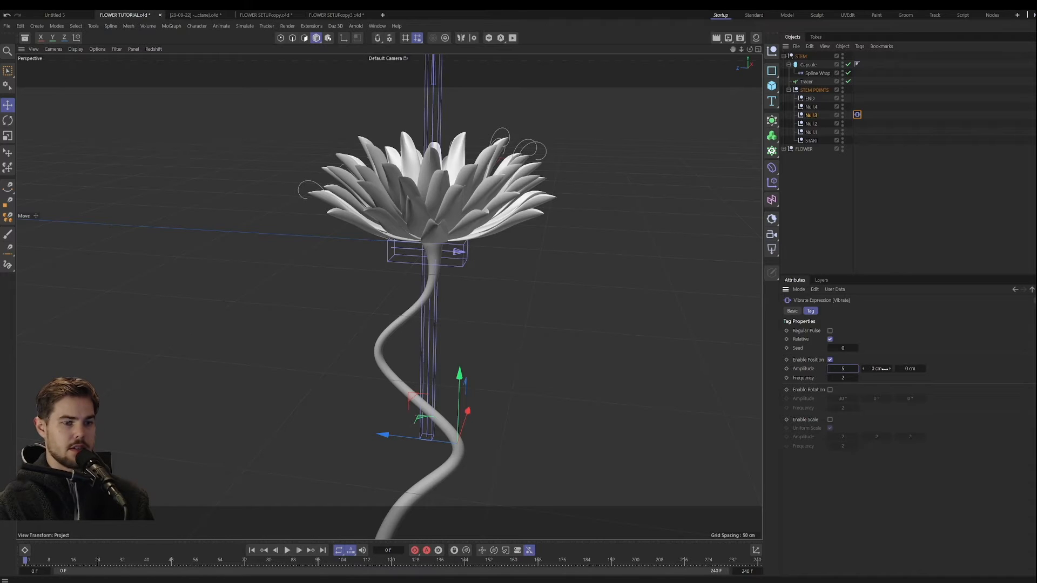
click(884, 369)
click(911, 368)
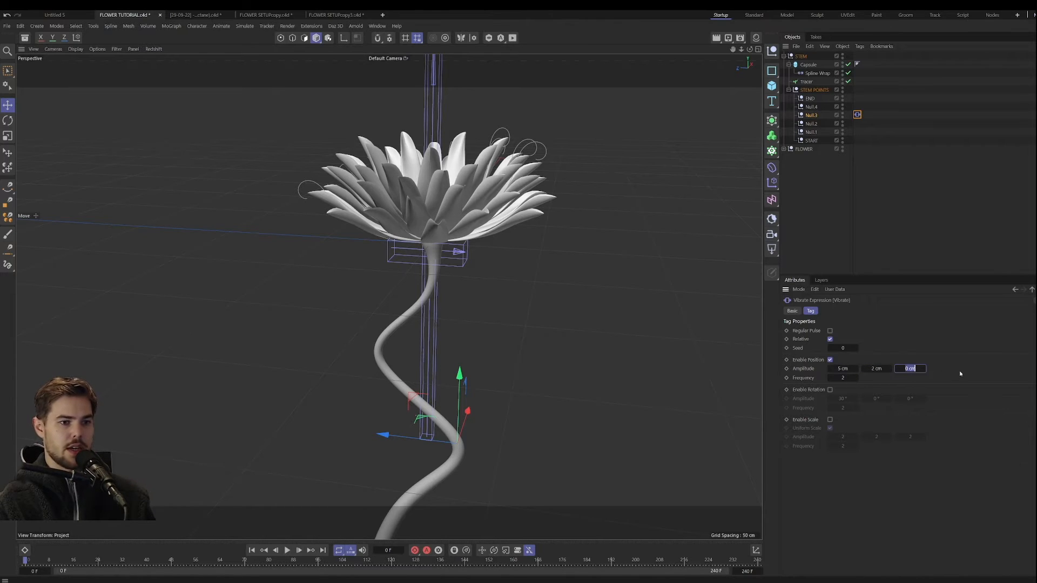
click(844, 377)
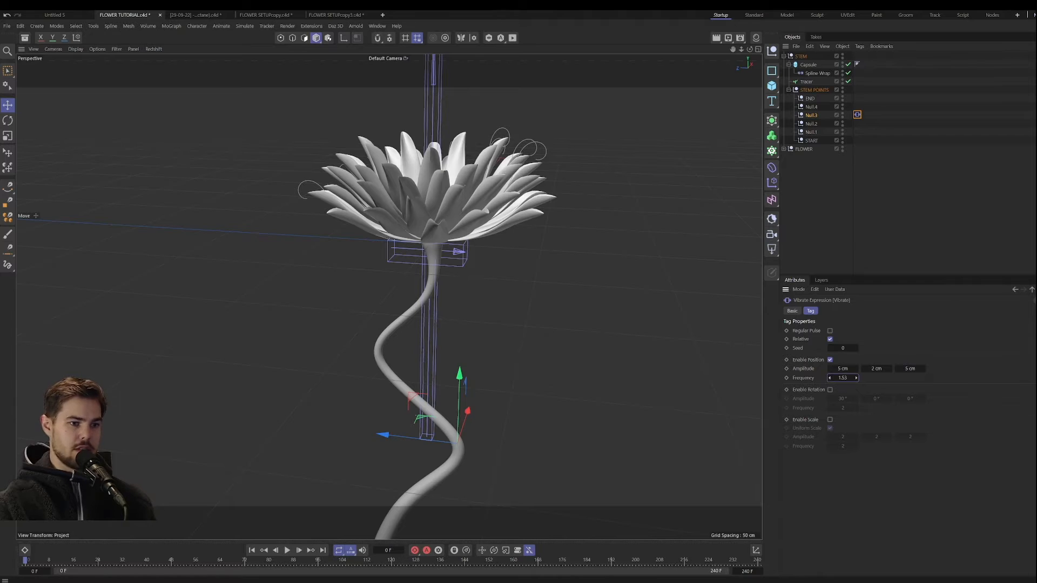
drag(844, 378, 846, 378)
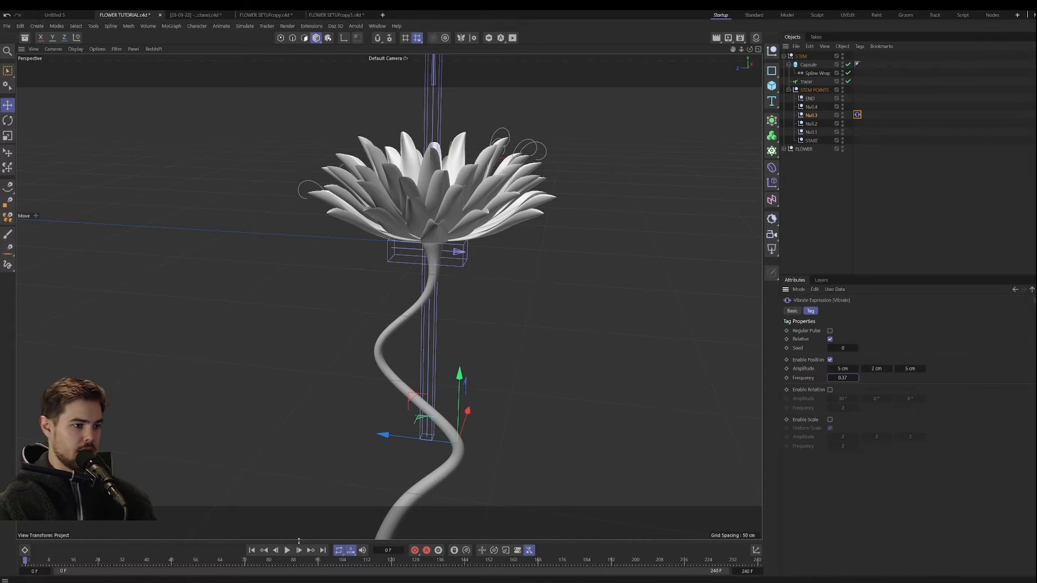
click(288, 551)
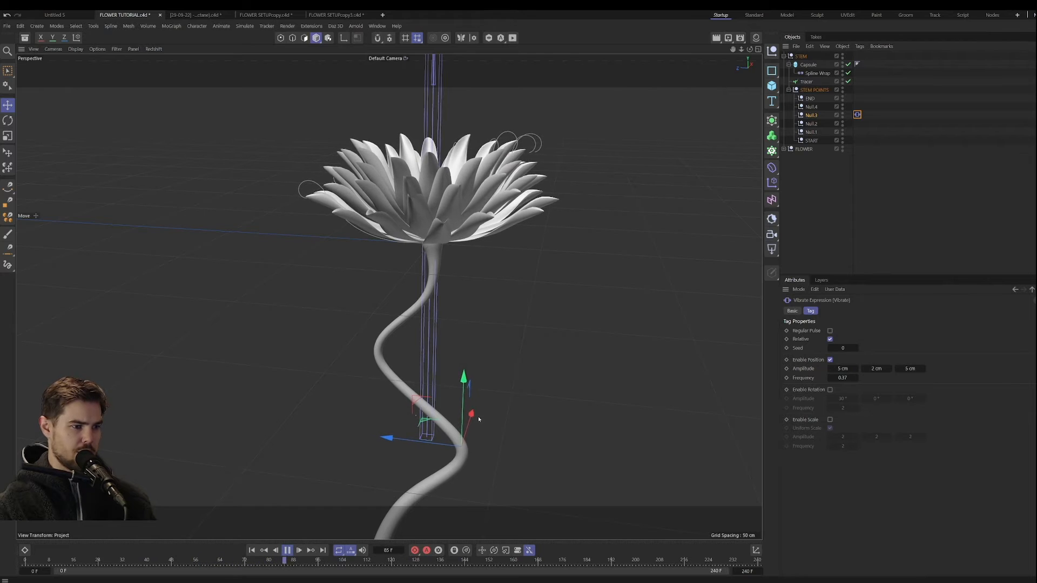
click(289, 550)
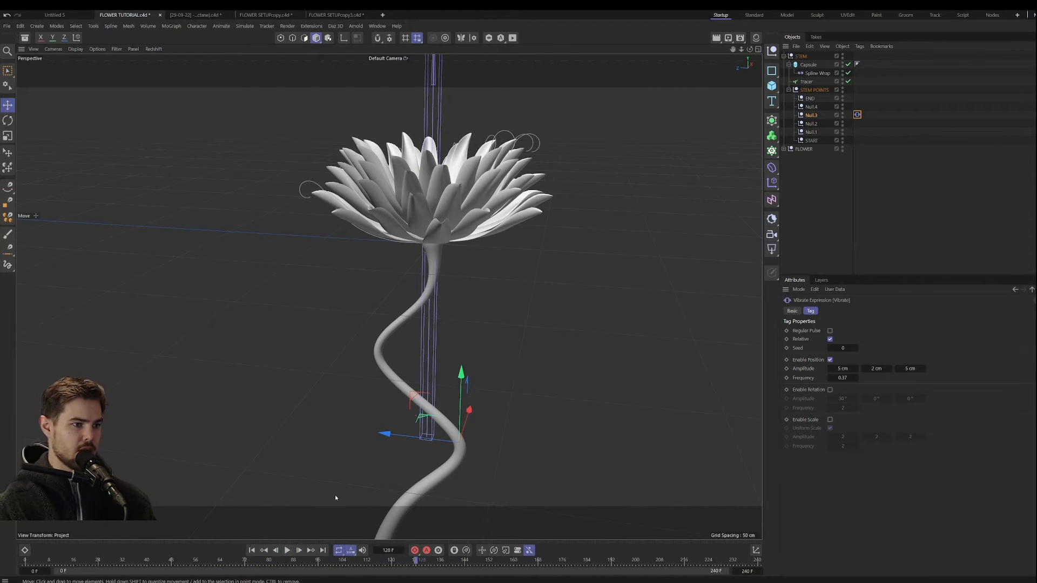
Step: Copy Null.3's Vibrate tag to Null.4, Null.2 and Null.1 and start playback
ctrl+drag(858, 128, 857, 132)
click(866, 124)
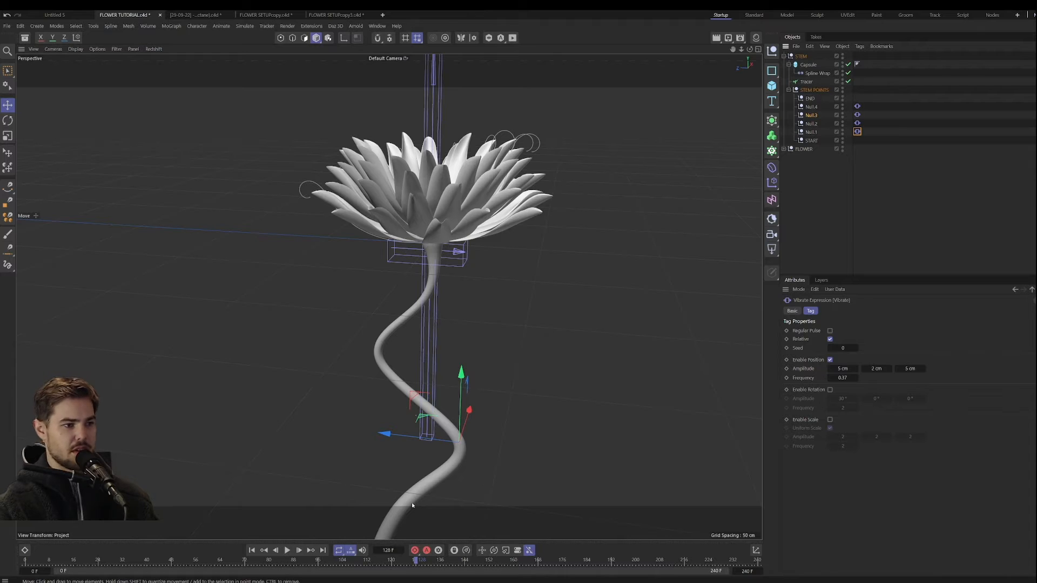
click(287, 550)
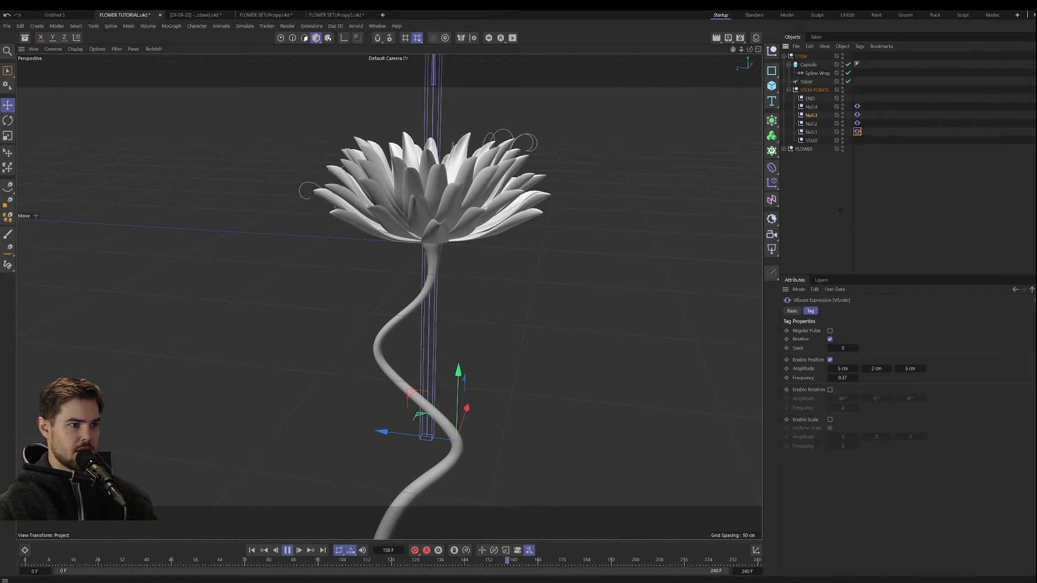
Step: Deselect everything and hide the viewport grid to watch the stem sway against a plain background
click(816, 209)
alt+middle_drag(636, 329, 638, 249)
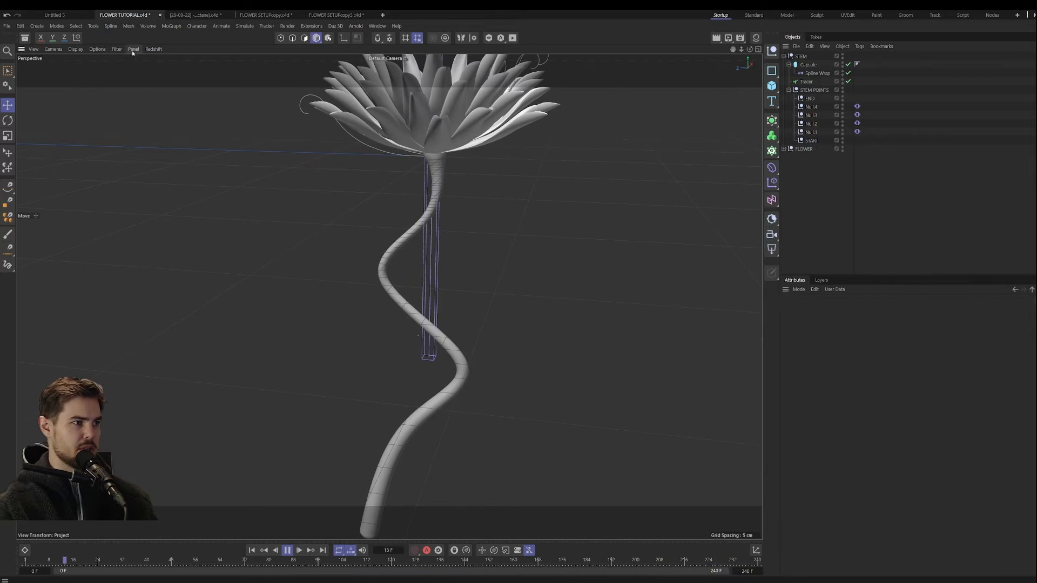
click(116, 49)
click(132, 106)
alt+middle_drag(454, 303, 428, 338)
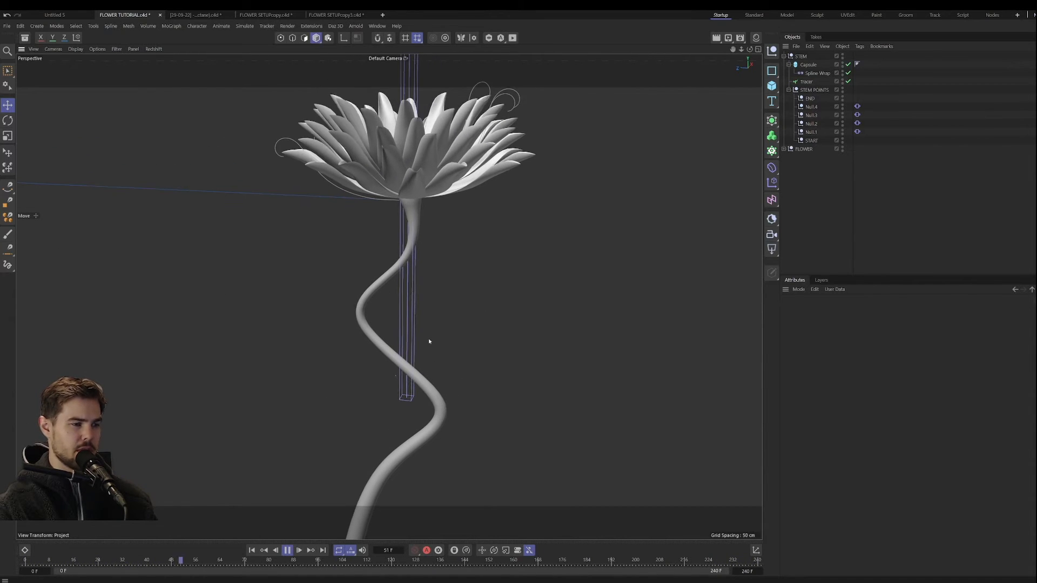
alt+drag(410, 295, 400, 318)
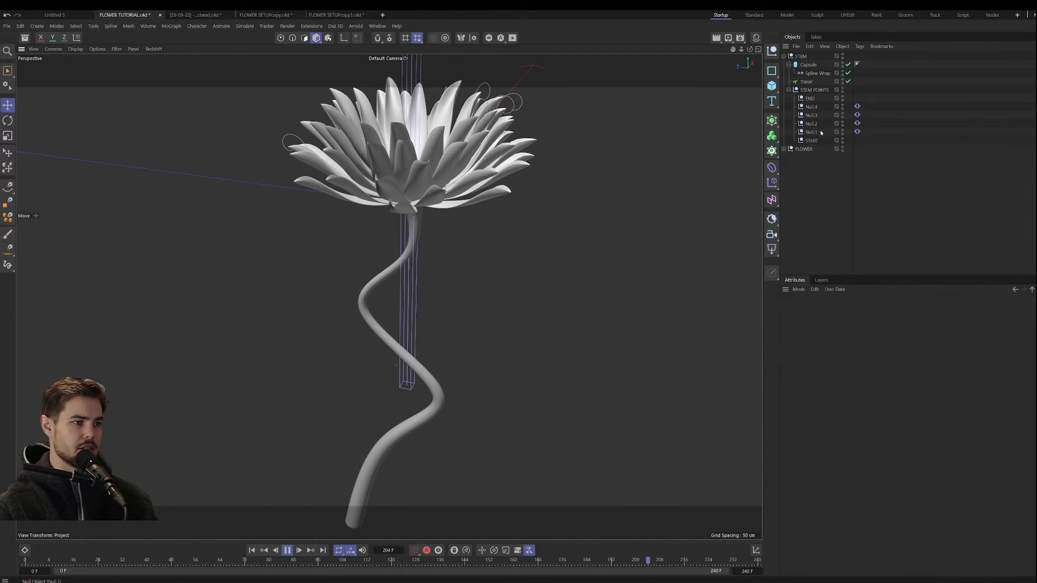
Step: Vary the Vibrate tags' seeds, using 8 for Null.4, 23 for Null.3, 157 for Null.1 and another for Null.2
click(857, 106)
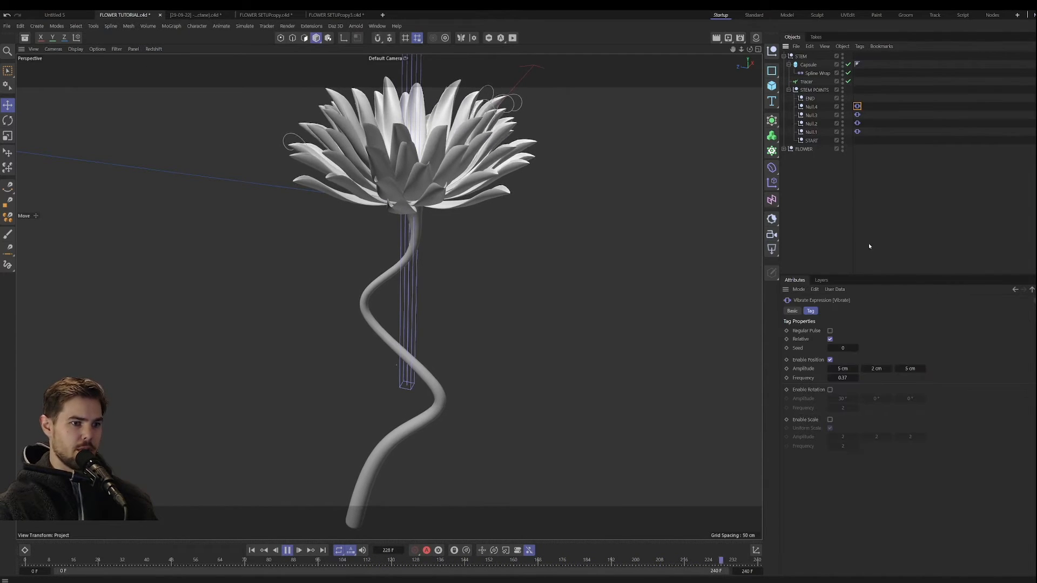
double_click(848, 349)
text(8)
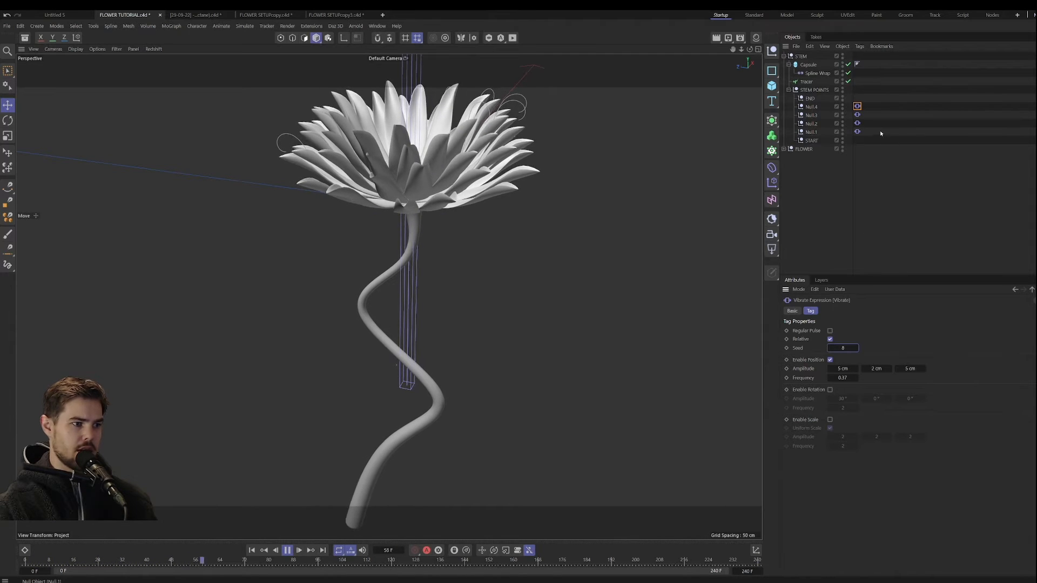
click(857, 115)
click(857, 123)
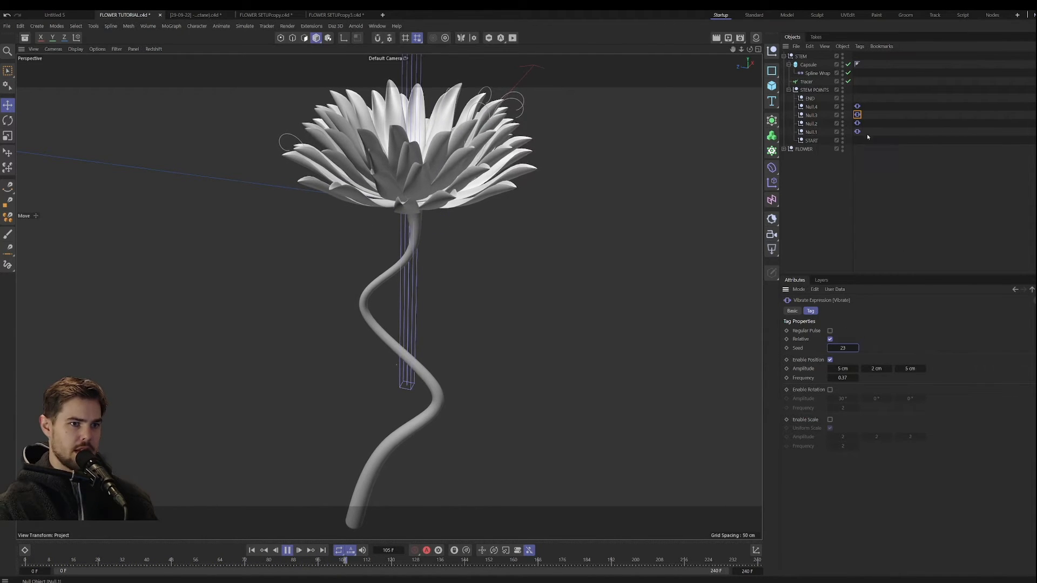
click(857, 131)
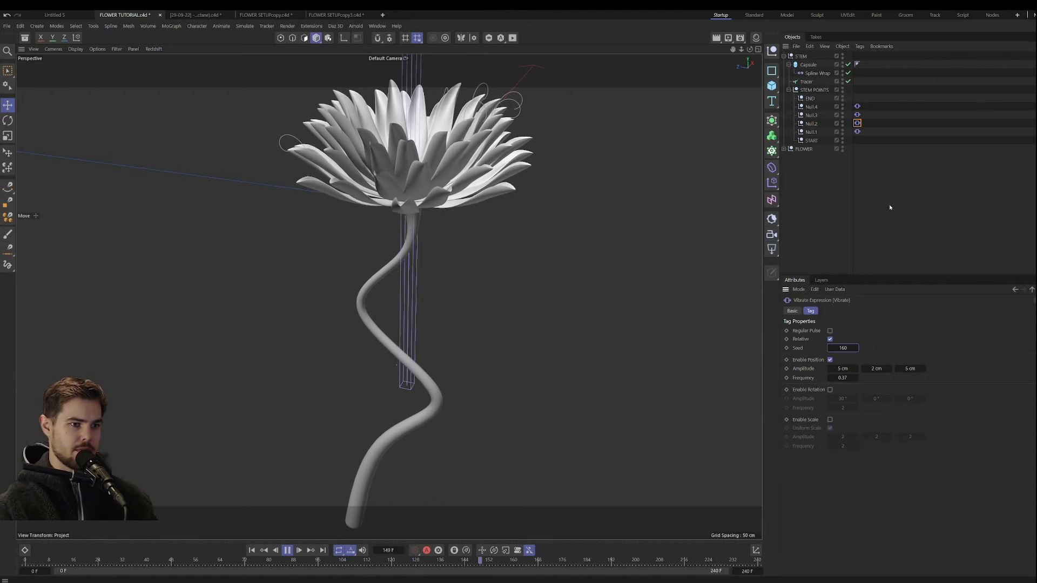
click(842, 347)
text(157)
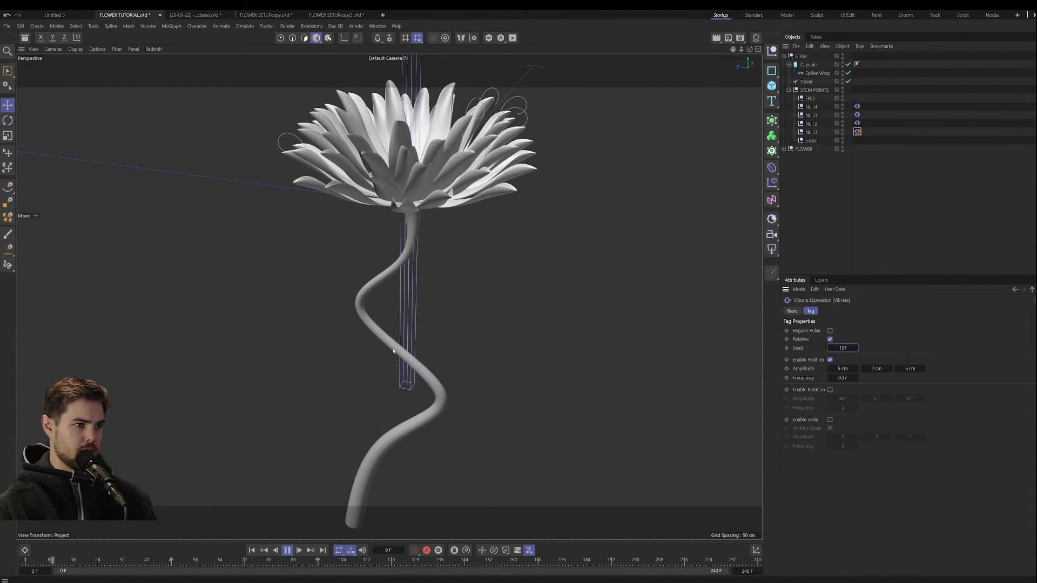
Step: Raise the Z position amplitude of Null.2's Vibrate tag to 18 cm and preview the swaying stem
alt+drag(413, 312, 387, 340)
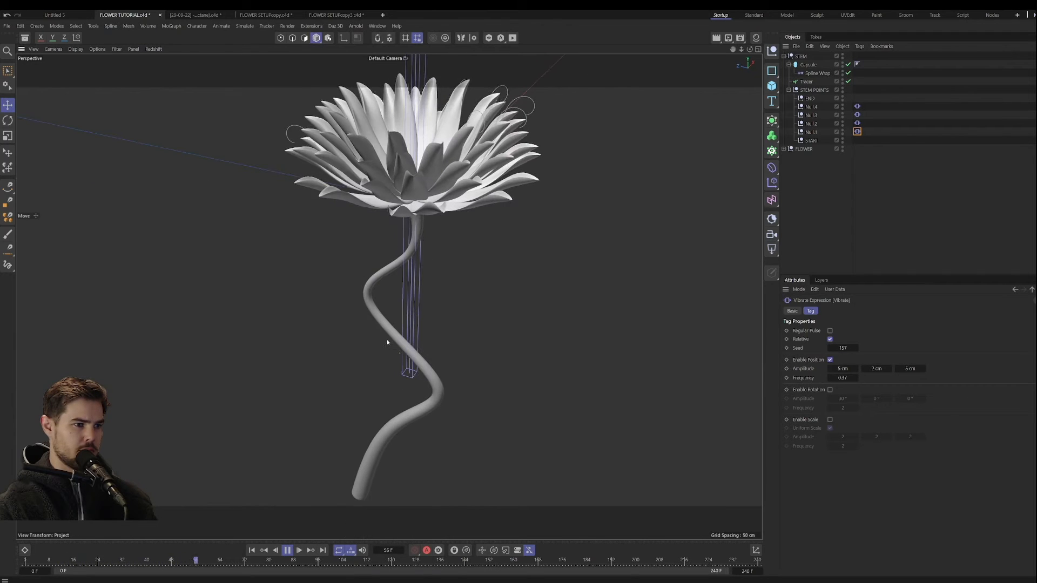
drag(844, 369, 854, 370)
click(857, 123)
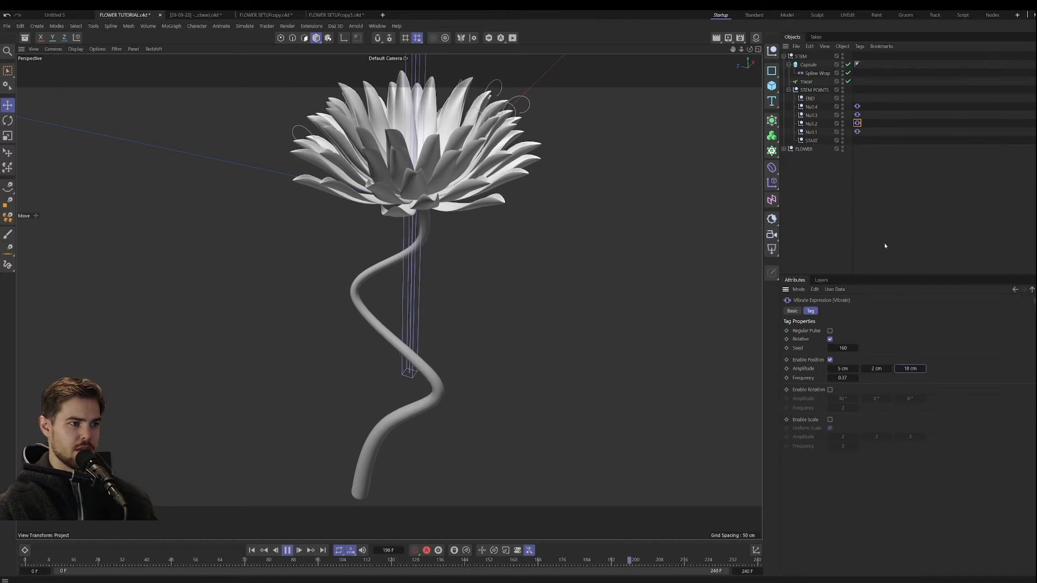
alt+drag(389, 297, 400, 333)
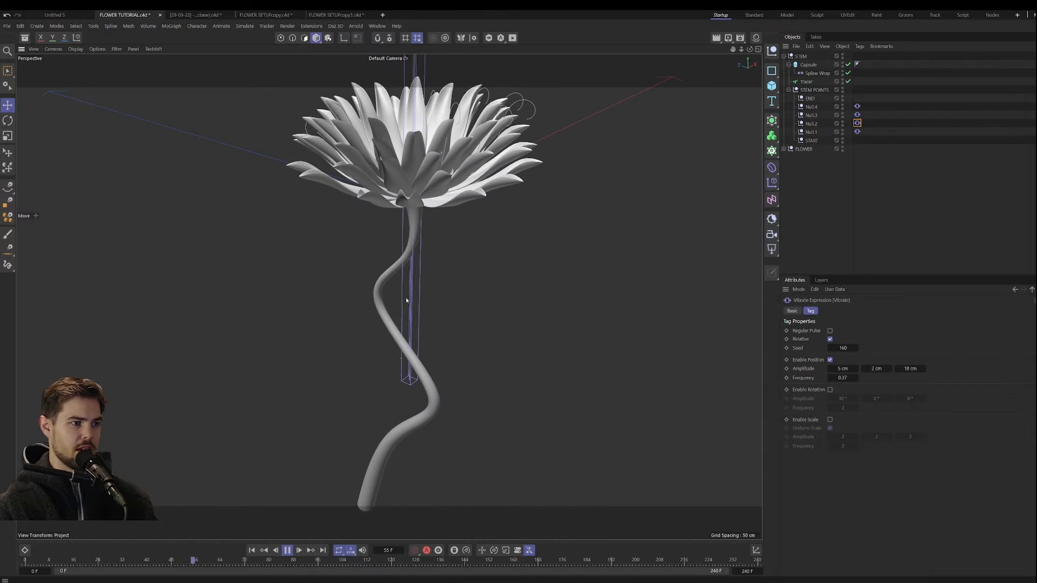
alt+drag(393, 393, 436, 362)
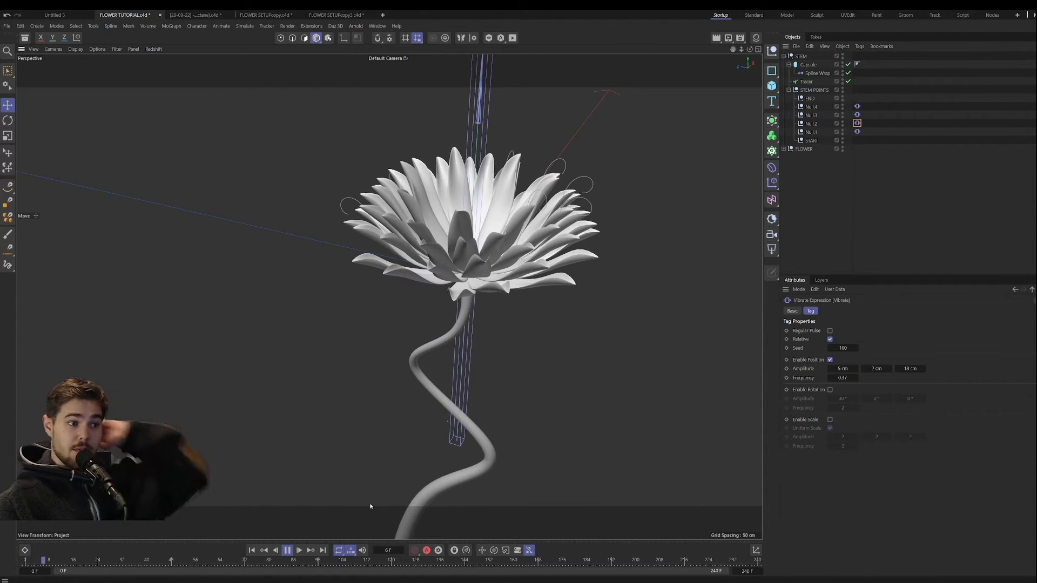
Step: Stop playback and examine the join between stem and flower, the stem's full length and the petals
click(288, 552)
alt+drag(462, 359, 477, 331)
alt+right_drag(468, 289, 509, 207)
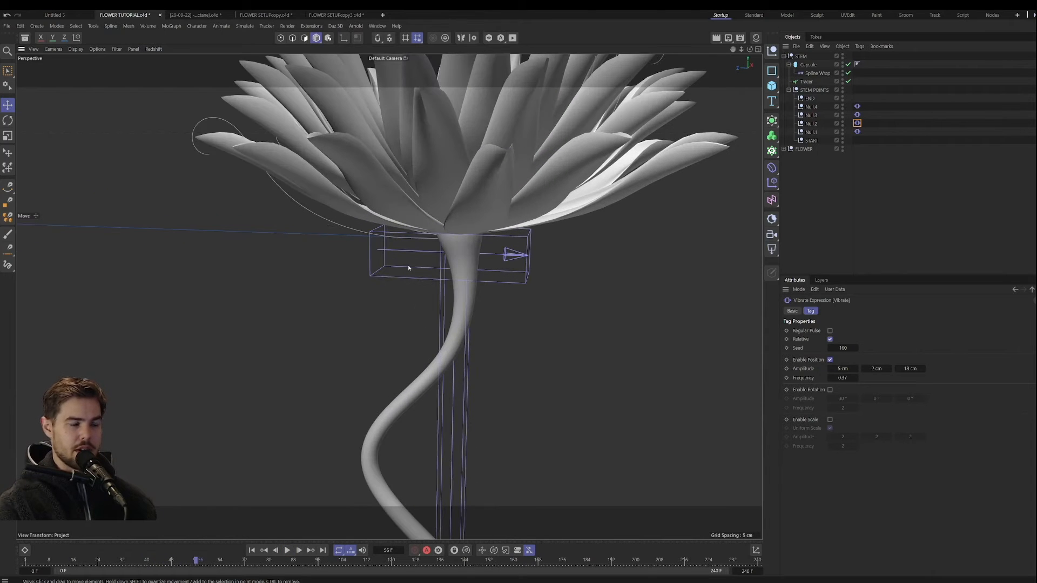
alt+middle_drag(435, 425, 412, 326)
alt+right_drag(400, 350, 374, 469)
alt+middle_drag(386, 413, 446, 277)
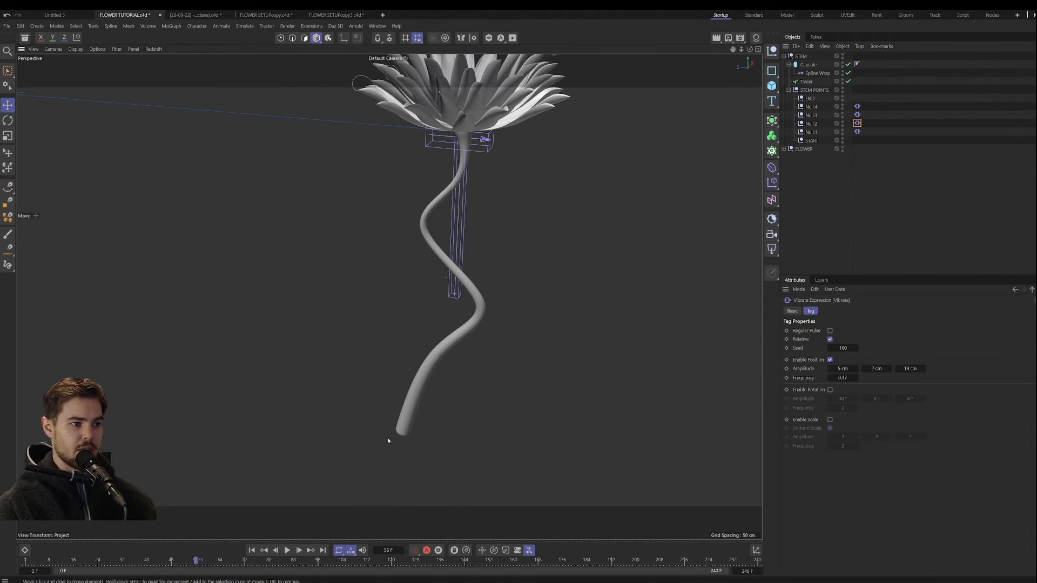
alt+middle_drag(380, 393, 350, 459)
alt+middle_drag(389, 351, 357, 434)
alt+right_drag(376, 330, 426, 217)
alt+drag(413, 256, 390, 340)
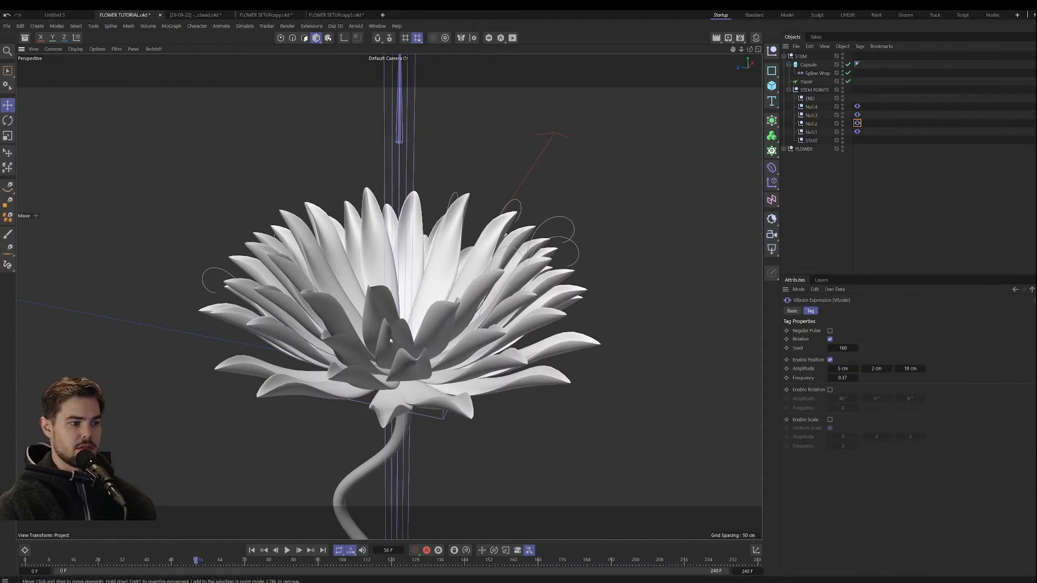
Step: Replay the animation from the first frame, return to frame 0 and look at the flower's centre
click(252, 550)
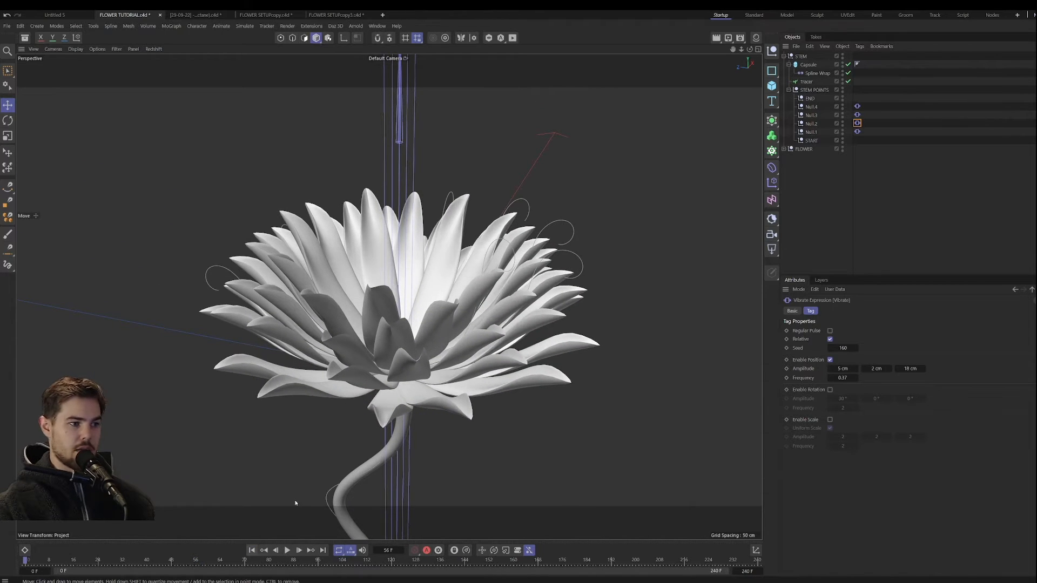
alt+middle_drag(413, 433, 396, 446)
alt+right_drag(389, 421, 377, 441)
click(288, 550)
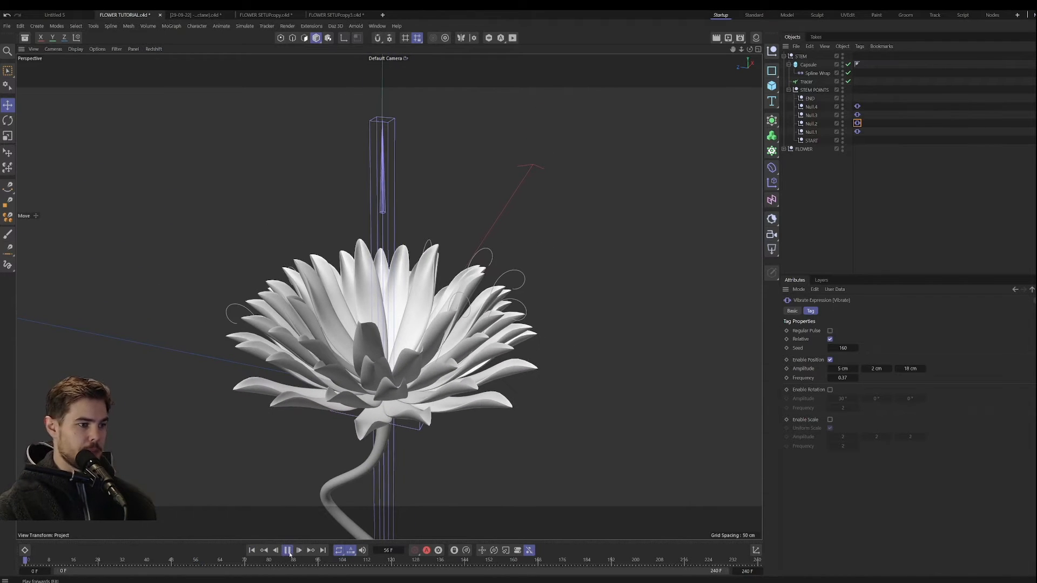
click(289, 552)
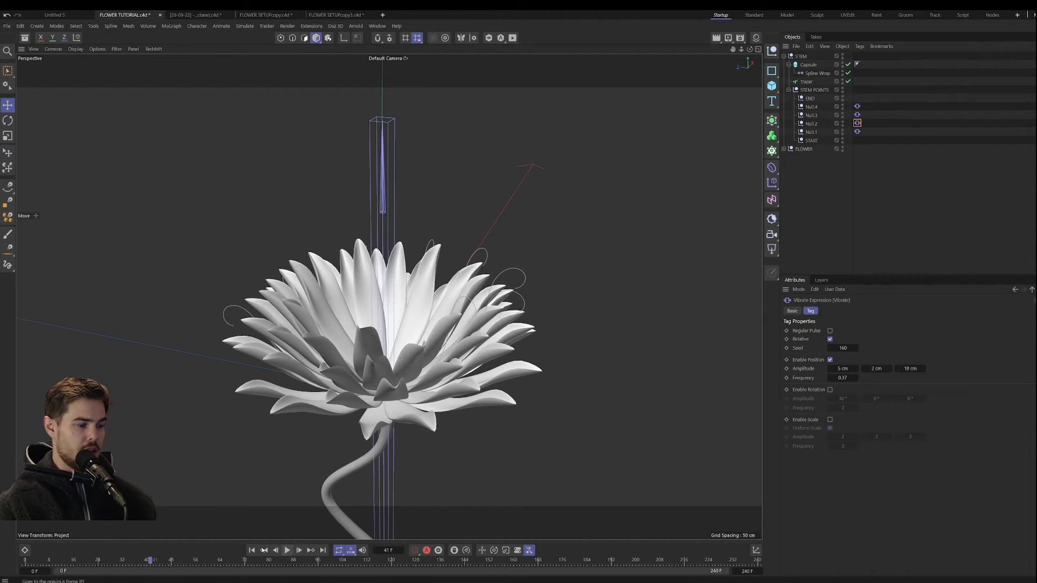
click(252, 551)
alt+drag(399, 390, 393, 360)
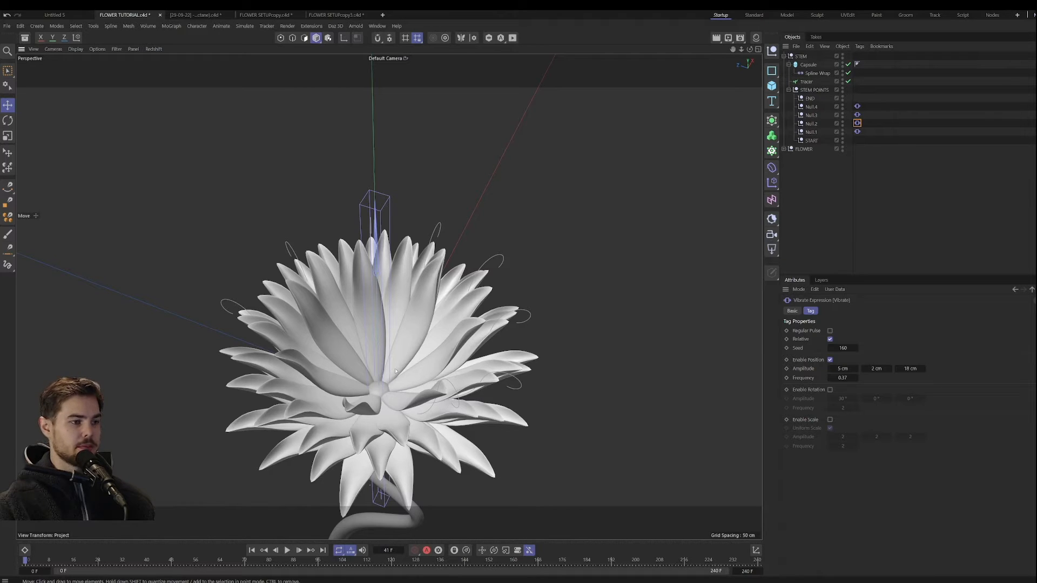
Step: Collapse the STEM and FLOWER hierarchies and duplicate the FLOWER null
click(784, 149)
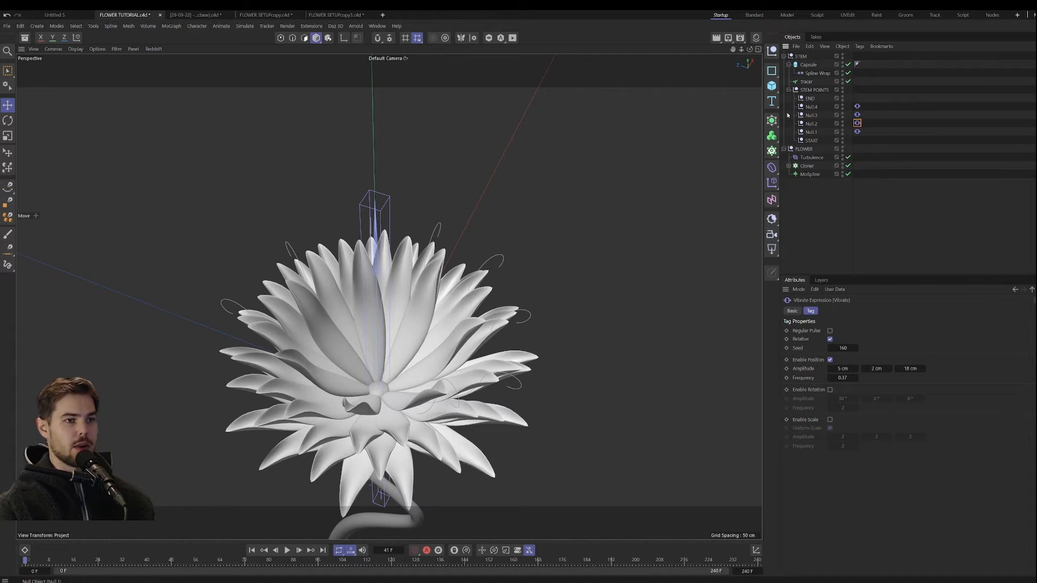
click(788, 90)
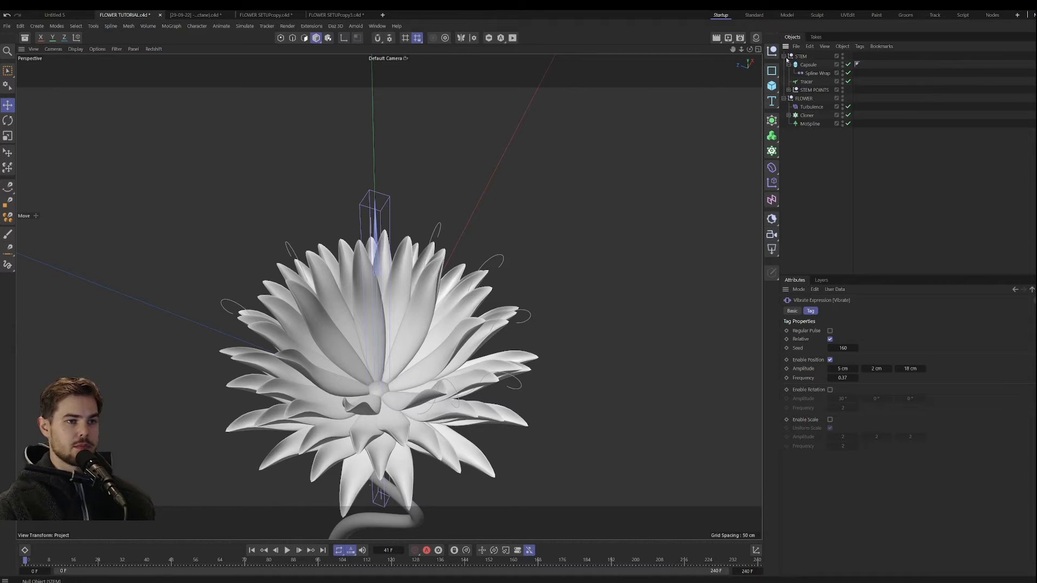
click(784, 57)
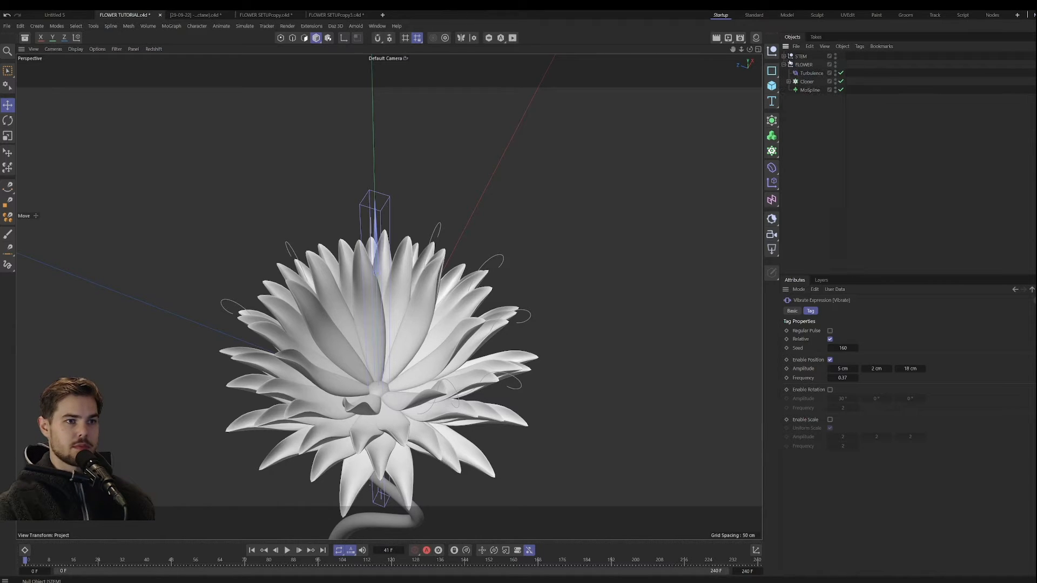
click(807, 83)
click(804, 64)
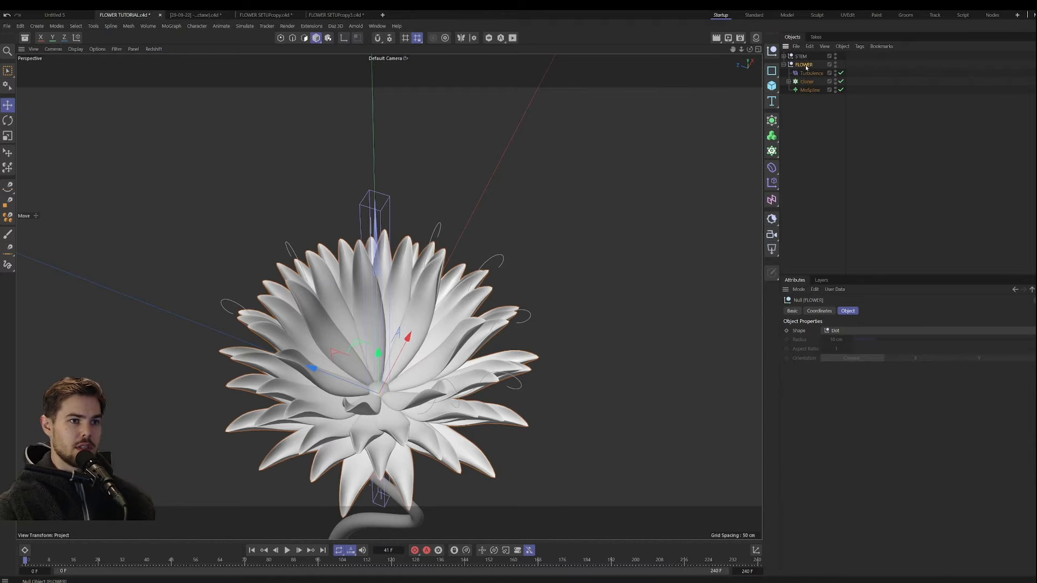
click(783, 65)
ctrl+drag(802, 65, 801, 74)
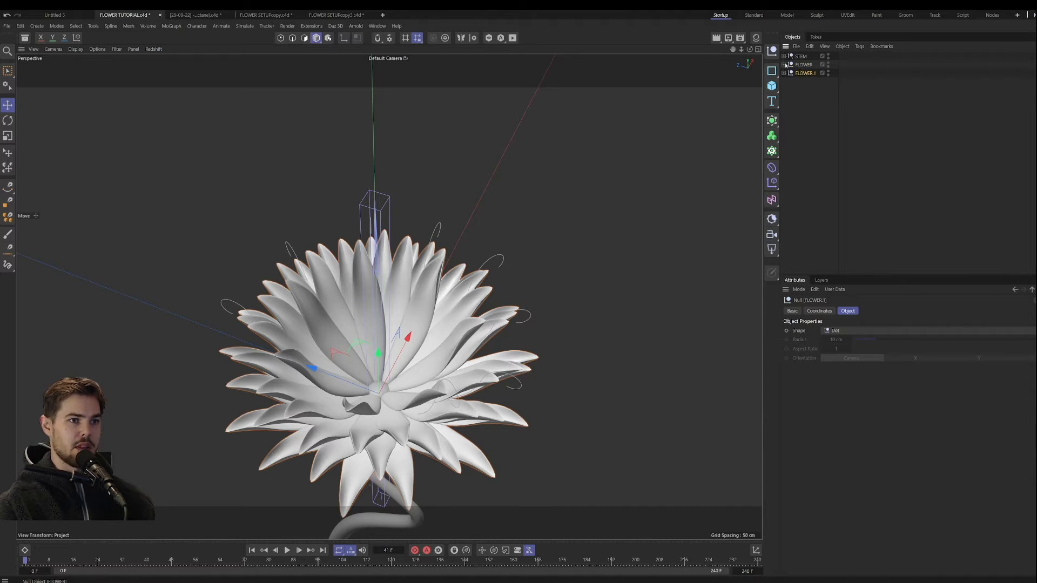
Step: Delete the Turbulence object from the duplicated FLOWER.1 group
click(784, 65)
click(784, 65)
click(784, 72)
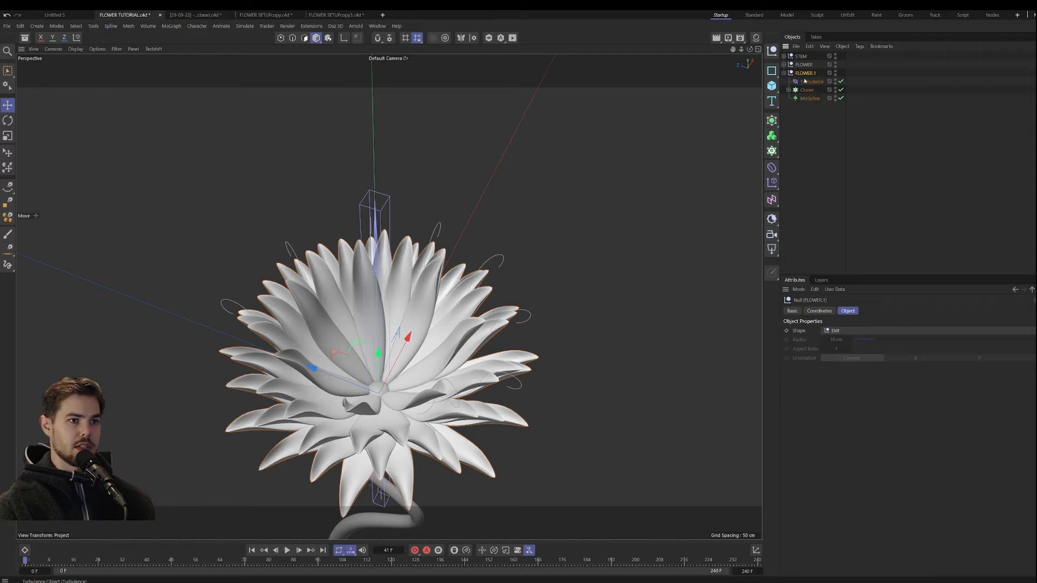
click(807, 82)
key(Delete)
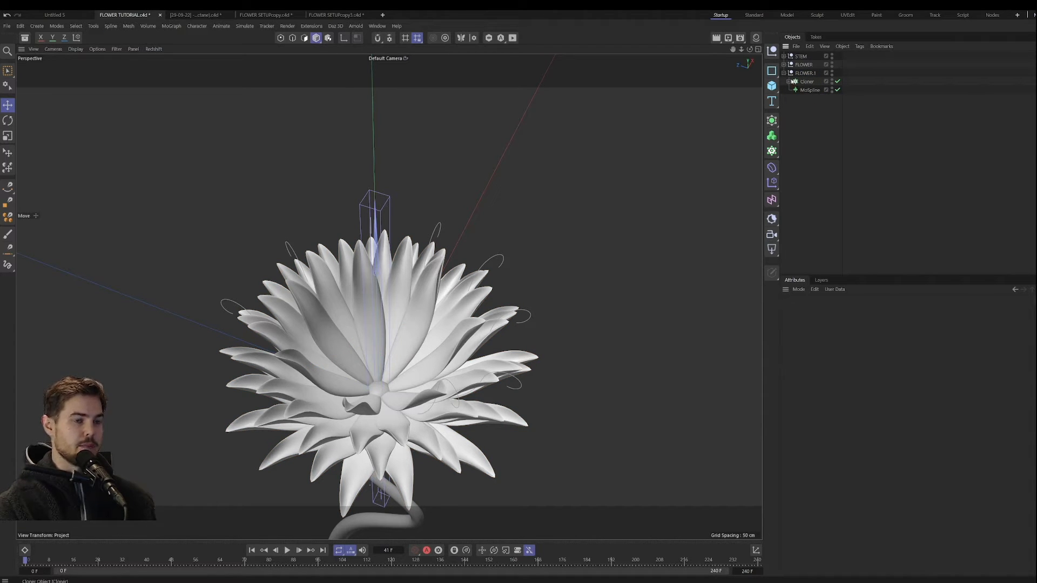
Step: Shorten the MoSpline in FLOWER.1 to a length of 16 cm to form a small inner flower
click(808, 90)
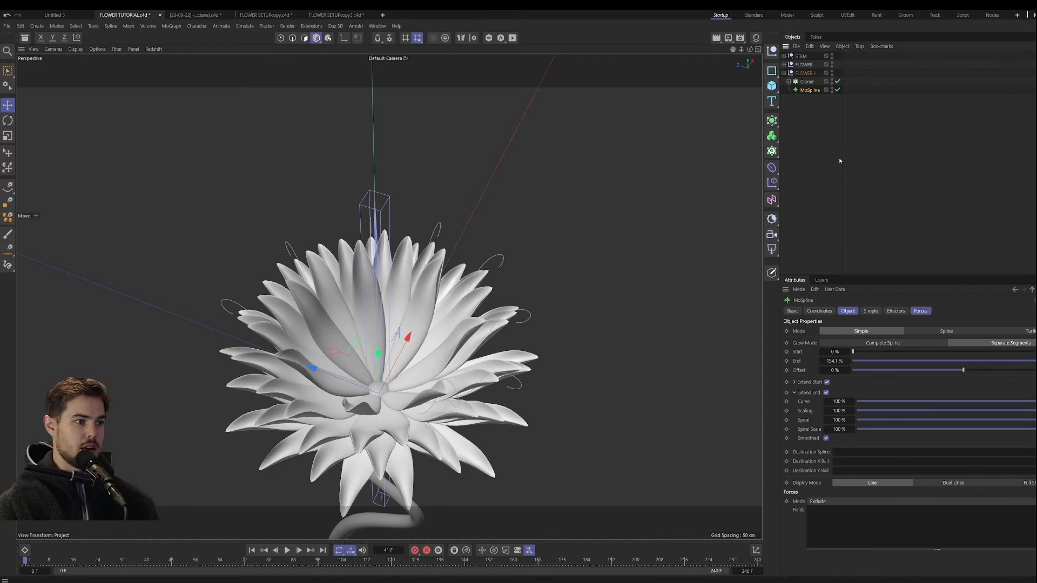
click(871, 310)
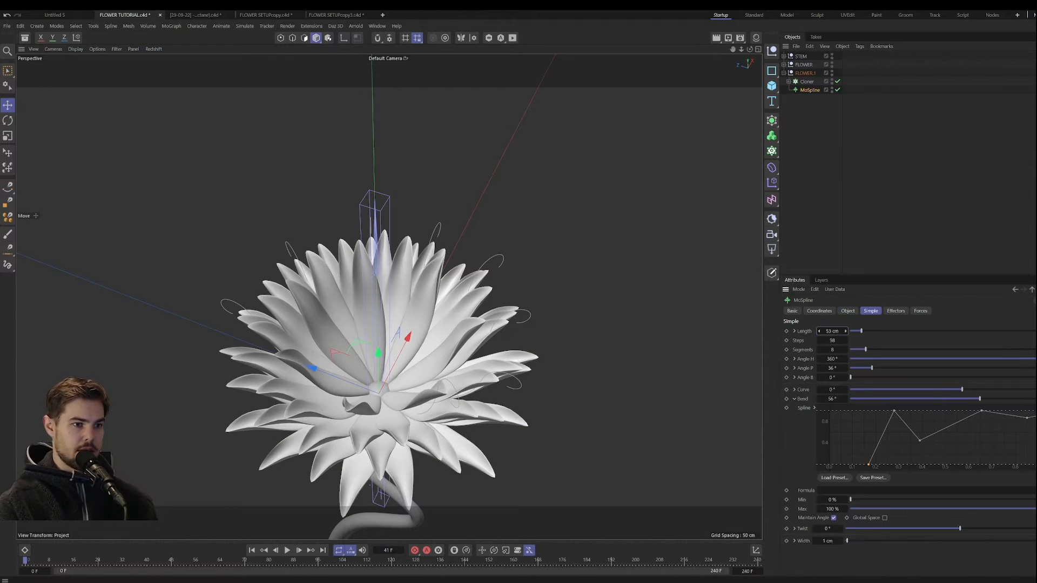
drag(845, 331, 825, 331)
alt+drag(392, 378, 380, 374)
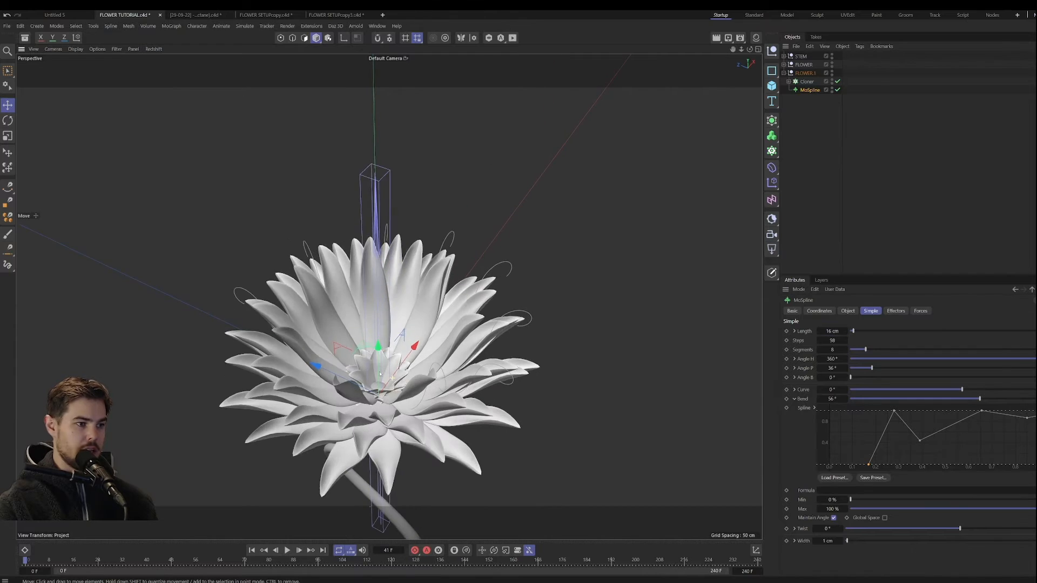
scroll(380, 373, up, 6)
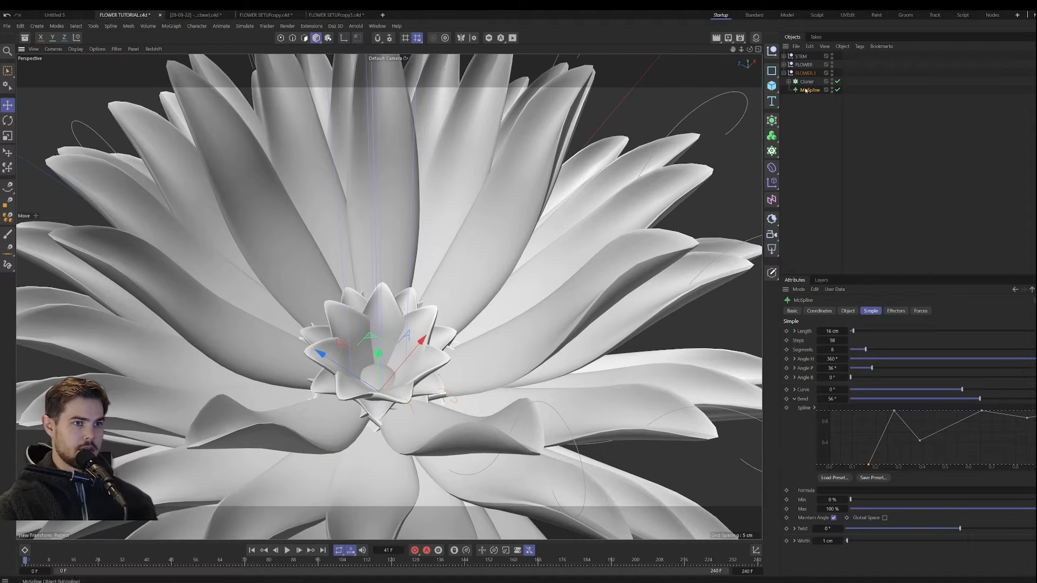
Step: Move the FLOWER.1 group slightly upward so the small petals sit in the centre of the large flower
click(804, 73)
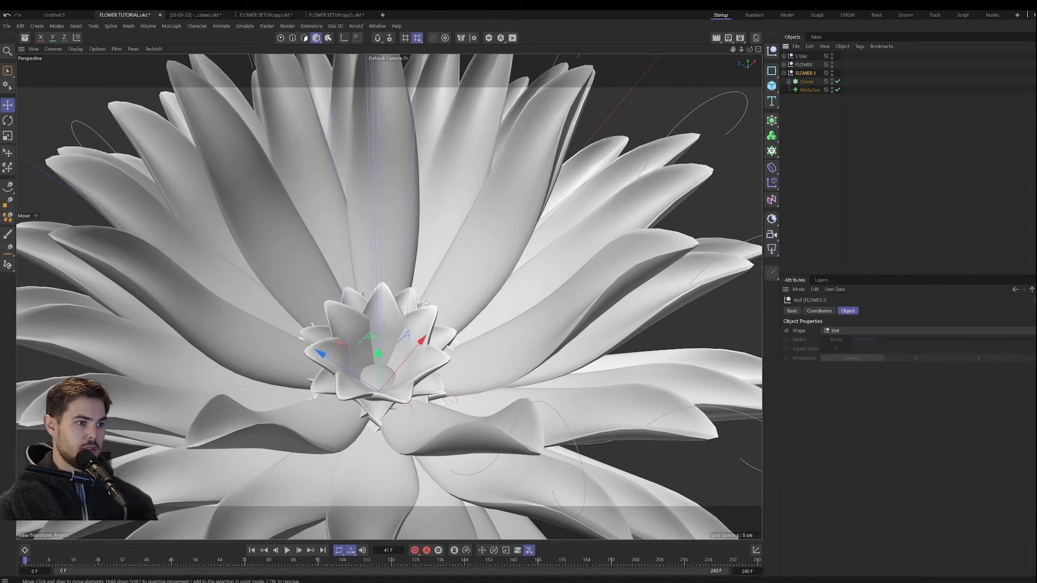
drag(379, 354, 378, 322)
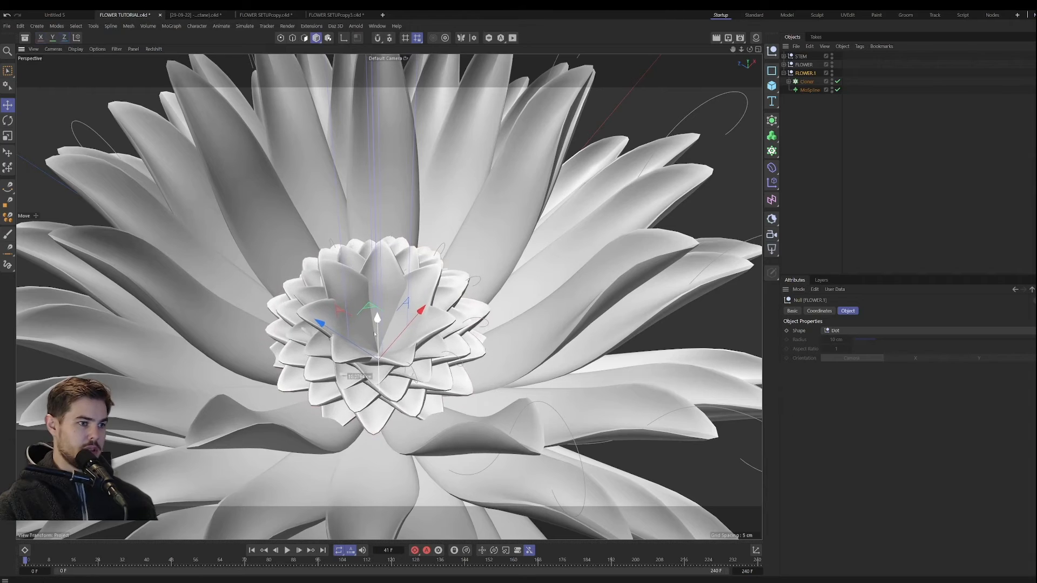
mouse_move(367, 375)
alt+mouse_down()
mouse_move(363, 319)
mouse_move(350, 381)
alt+mouse_up()
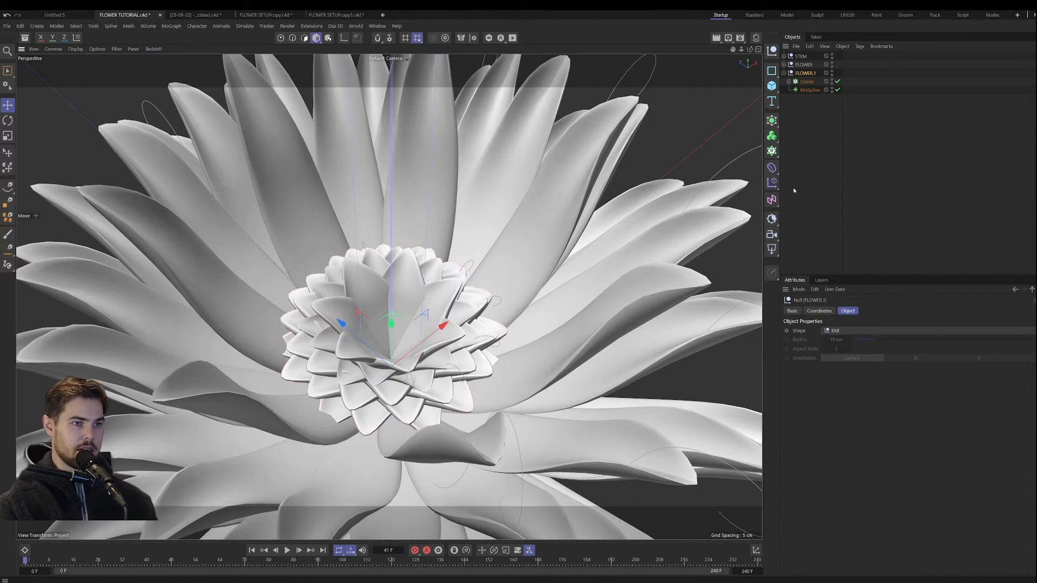
Step: Expand FLOWER.1's Cloner, switch to the Blooming Red #2 project, hide the first Setup's Stamen and show the third Setup
click(788, 81)
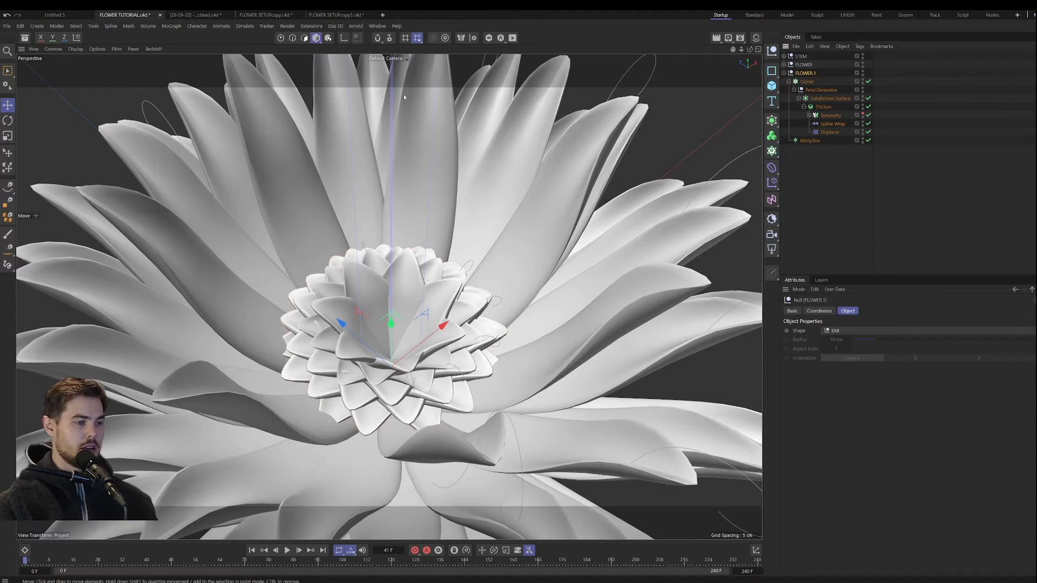
click(193, 15)
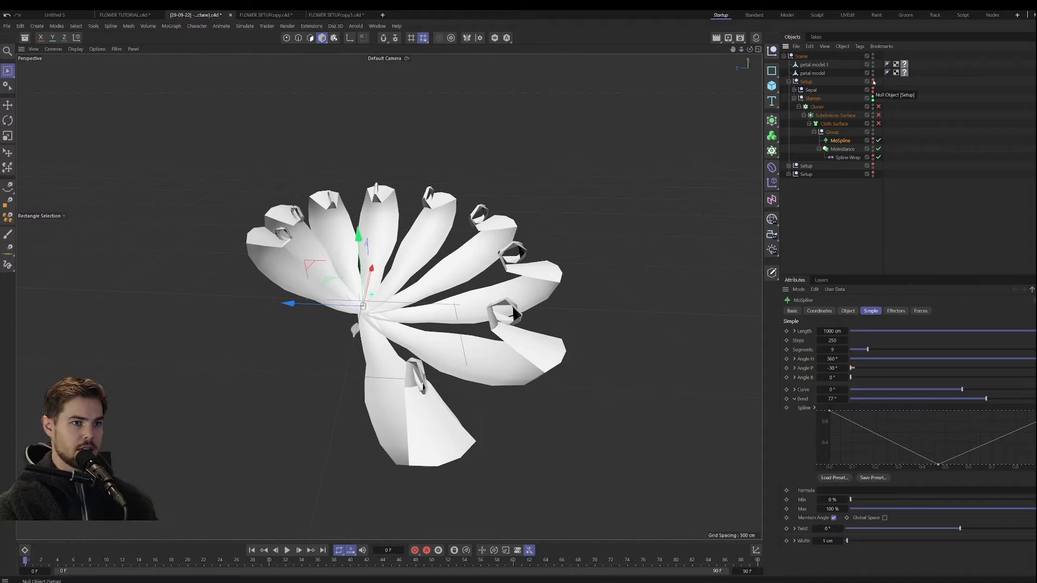
click(788, 81)
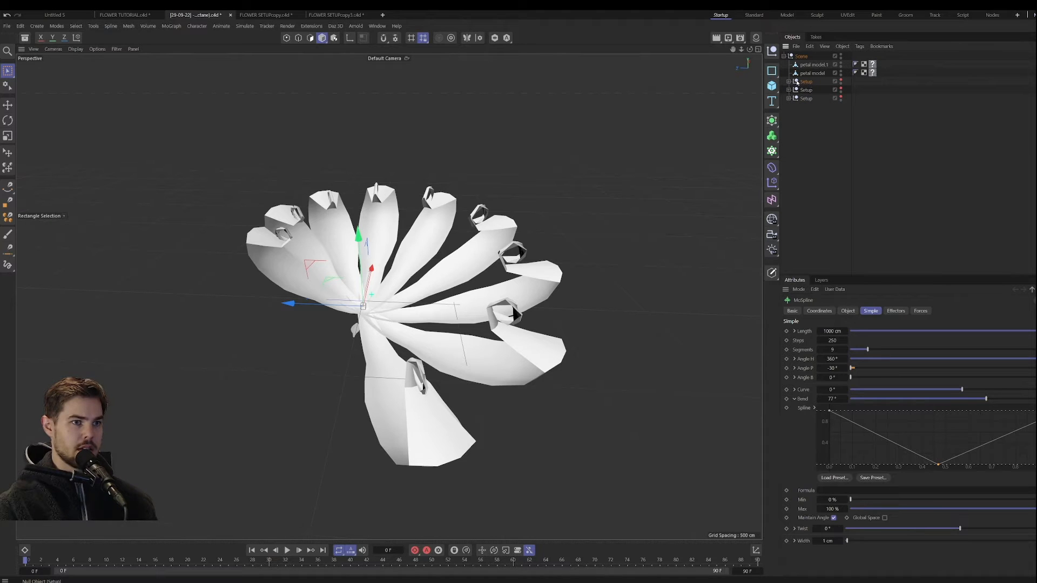
click(789, 82)
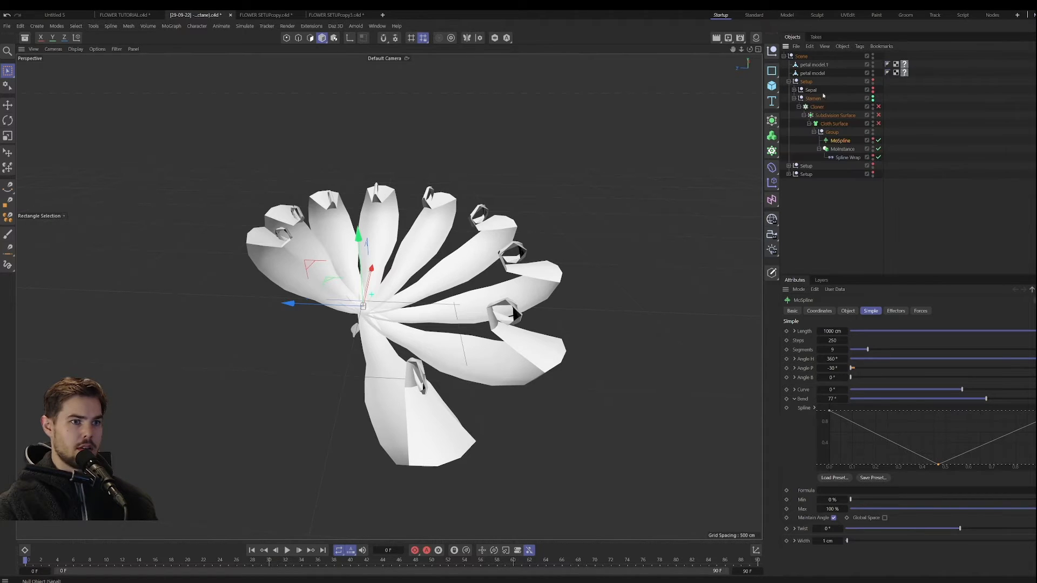
click(872, 98)
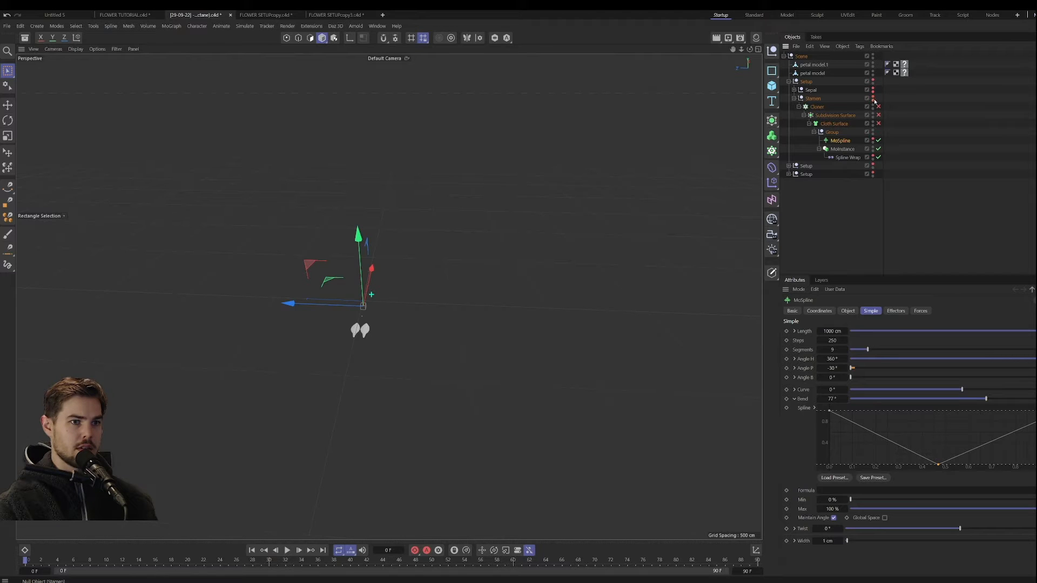
click(788, 81)
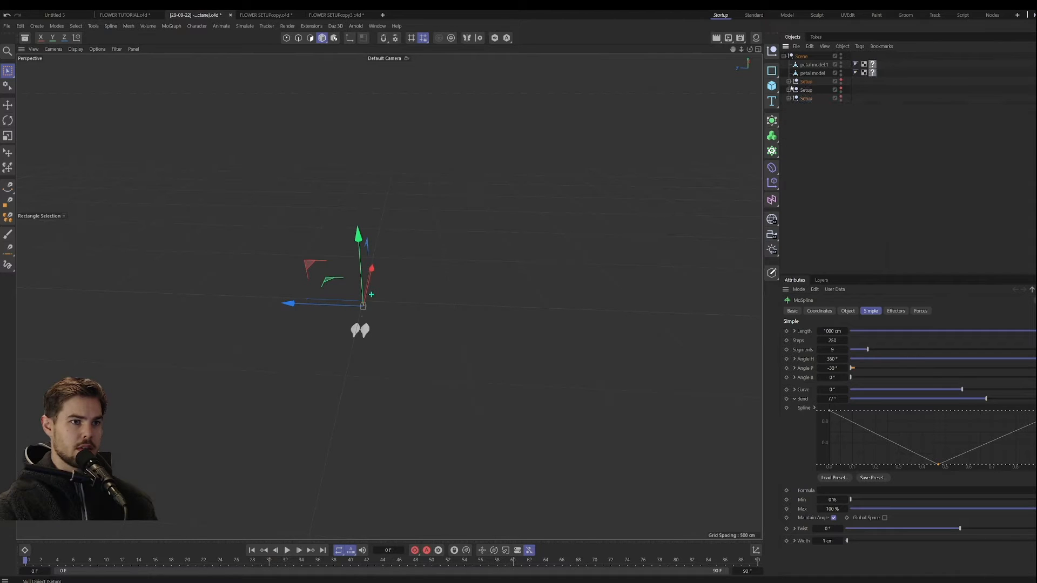
click(841, 98)
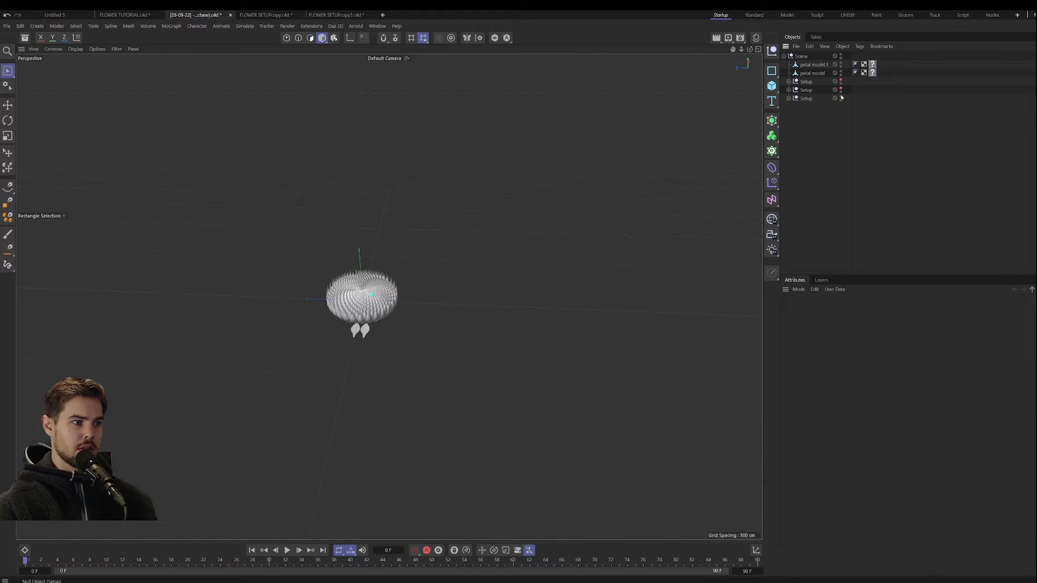
Step: Examine the spiky flower centre up close and inspect the Sepal cylinder within the third Setup's Sepal hierarchy
click(789, 99)
alt+drag(467, 266, 351, 302)
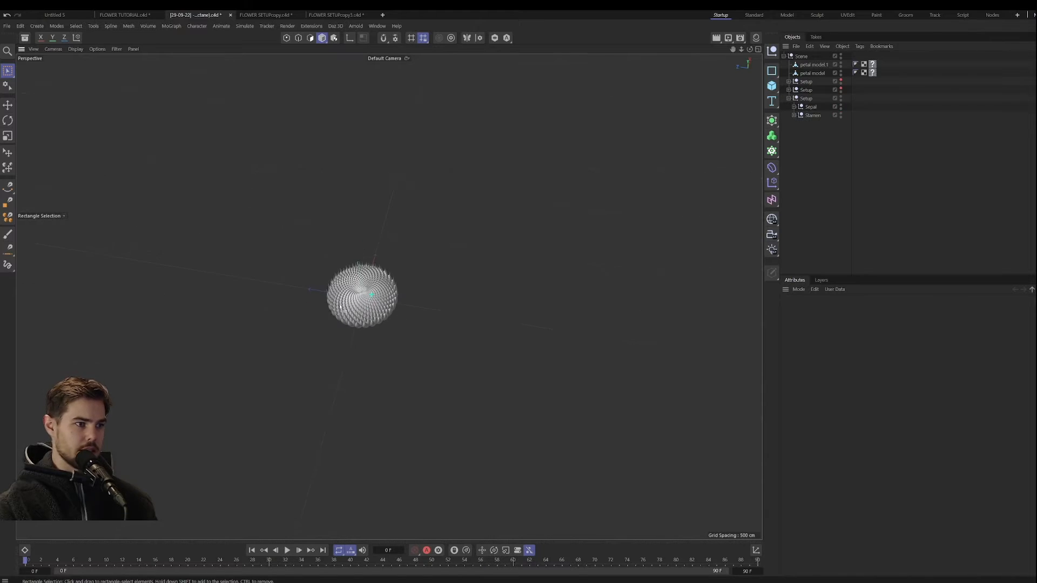
scroll(346, 297, up, 15)
scroll(405, 251, down, 7)
scroll(413, 258, down, 3)
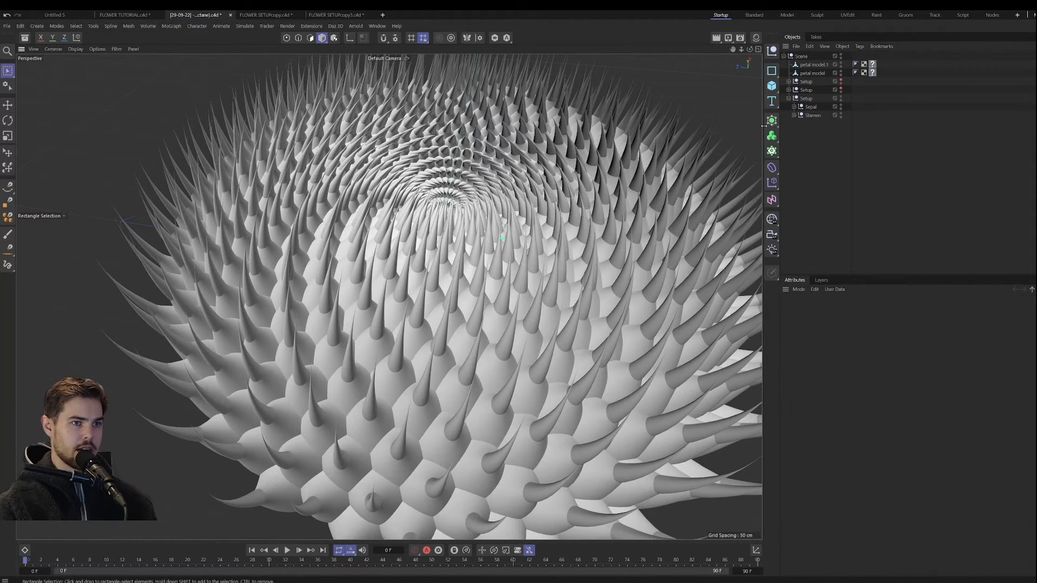
ctrl+click(794, 107)
click(840, 160)
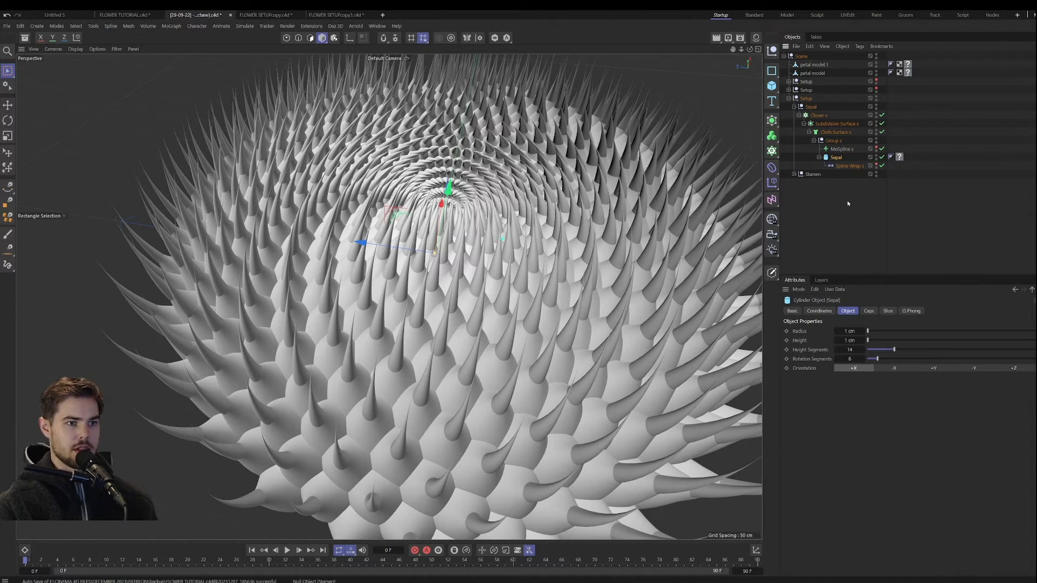
Step: Examine the size curves of the Spline Wrap under the third Setup's Sepal cylinder in the reference project
click(842, 166)
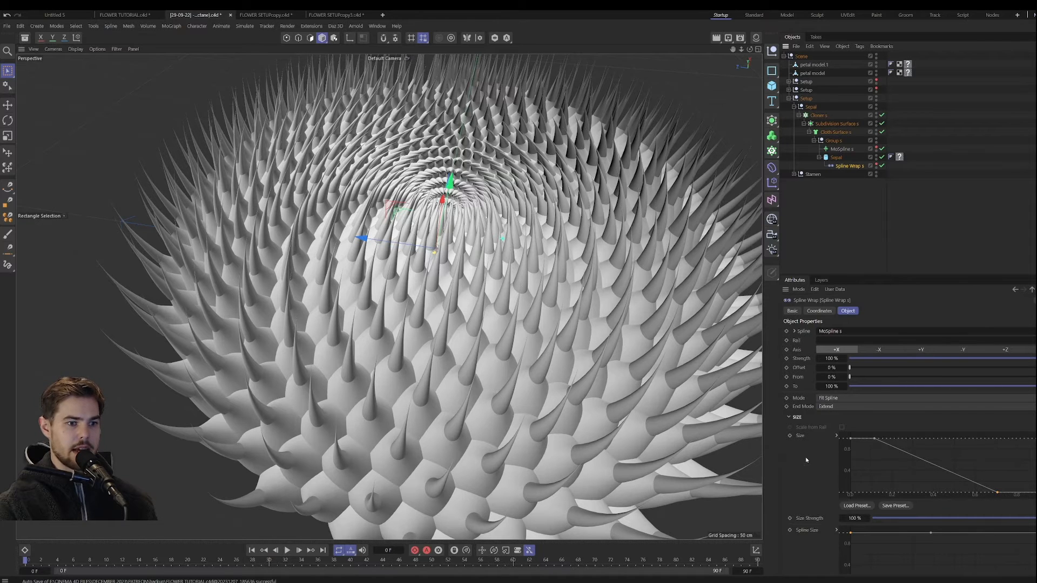
scroll(812, 468, down, 4)
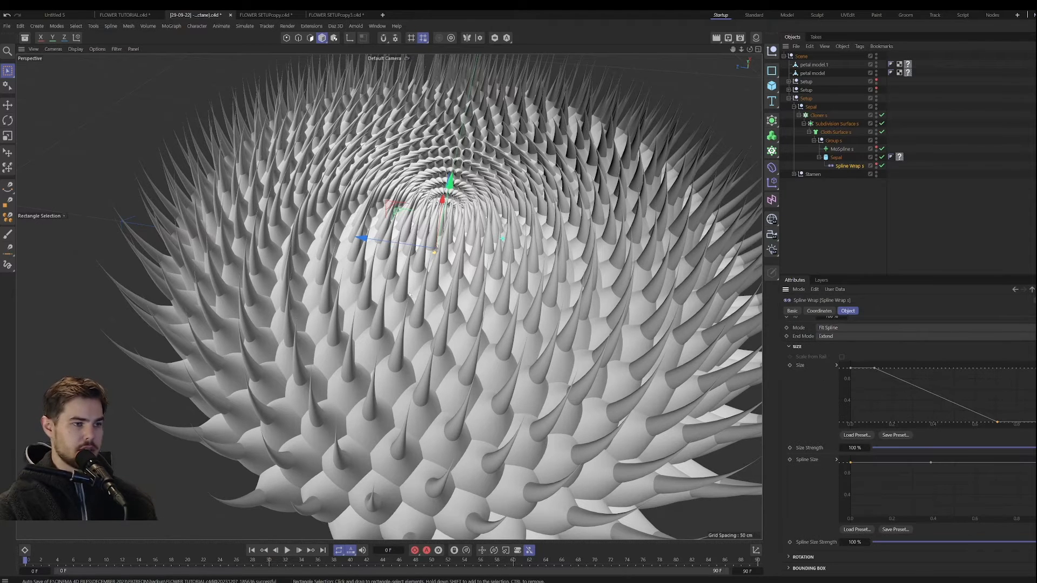
scroll(409, 296, down, 8)
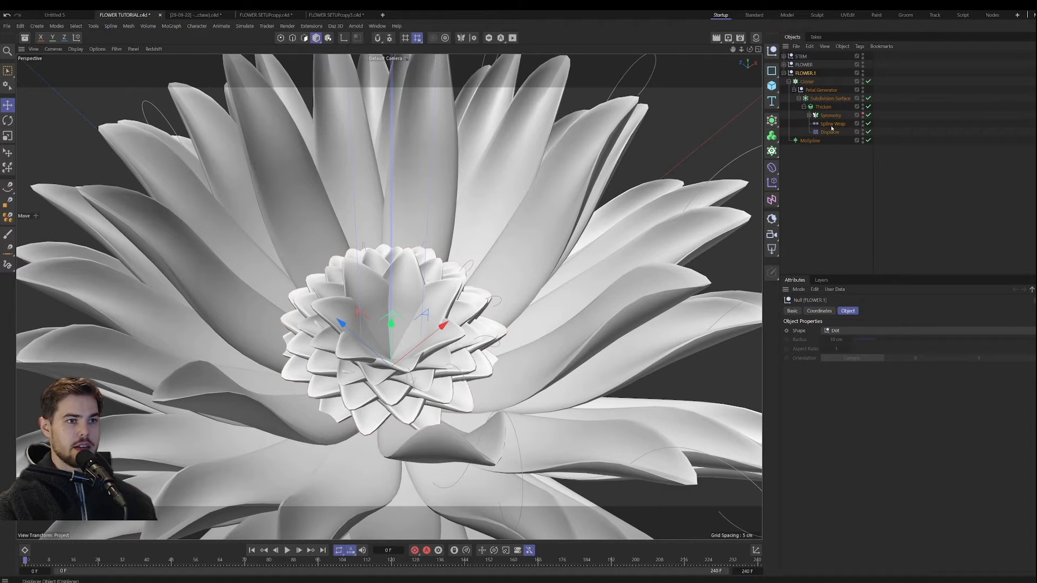
Step: In the FLOWER TUTORIAL project, add a Cylinder inside FLOWER.1's Petal Generator with a radius of 1 cm and a height of 1 cm
click(777, 92)
click(860, 101)
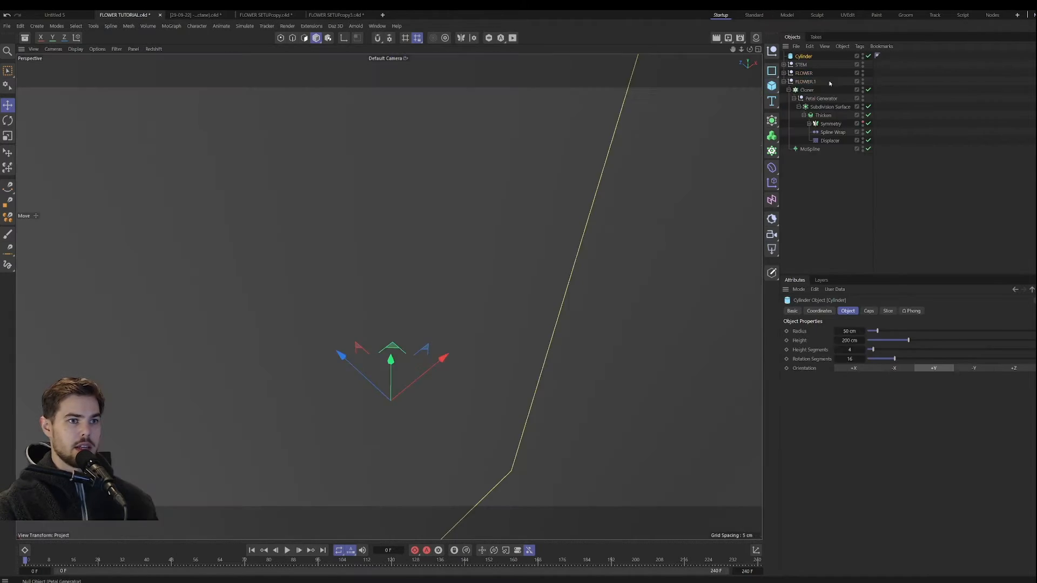
drag(806, 60, 824, 106)
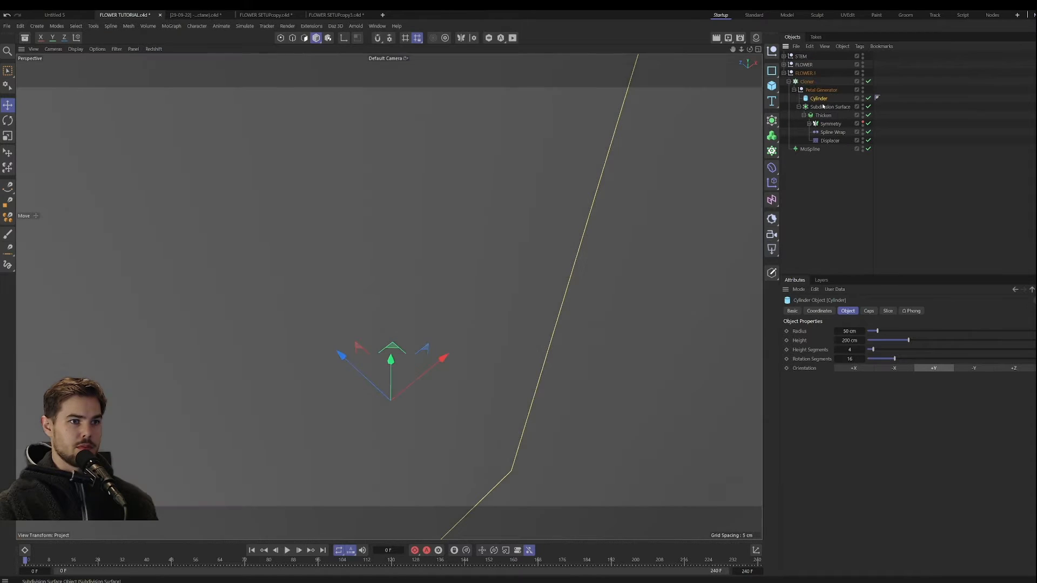
double_click(855, 331)
text(1)
key(Tab)
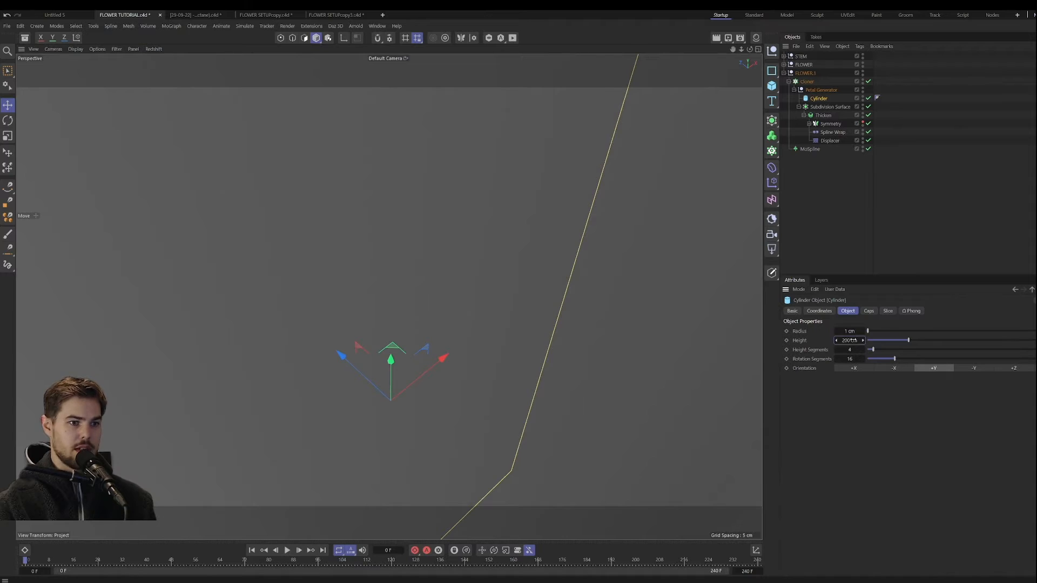
text(1)
key(Return)
Step: Make FLOWER.1's Spline Wrap a child of the Cylinder and delete the Subdivision Surface with its petal geometry
click(831, 108)
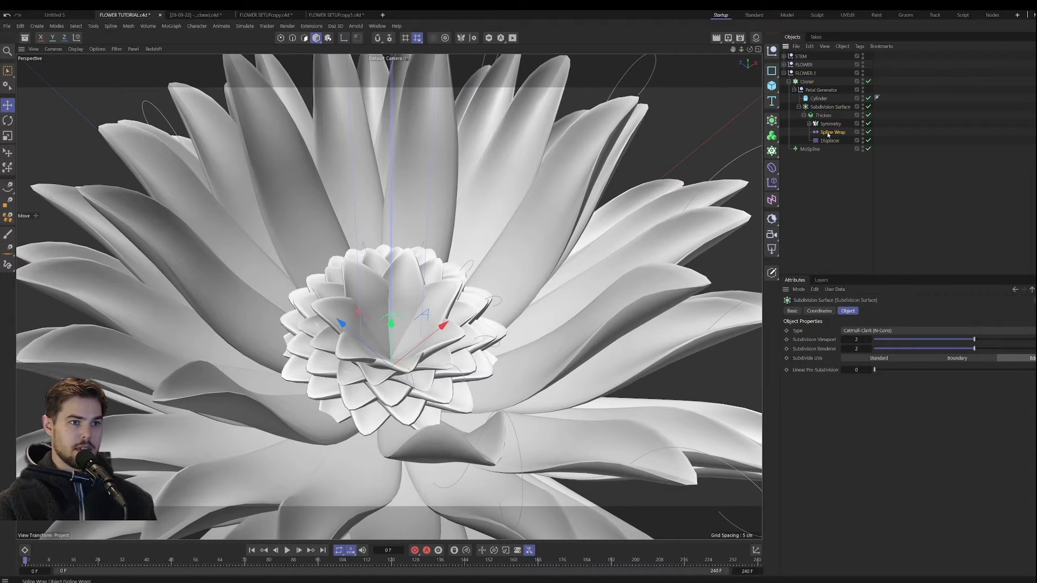
drag(828, 132, 820, 100)
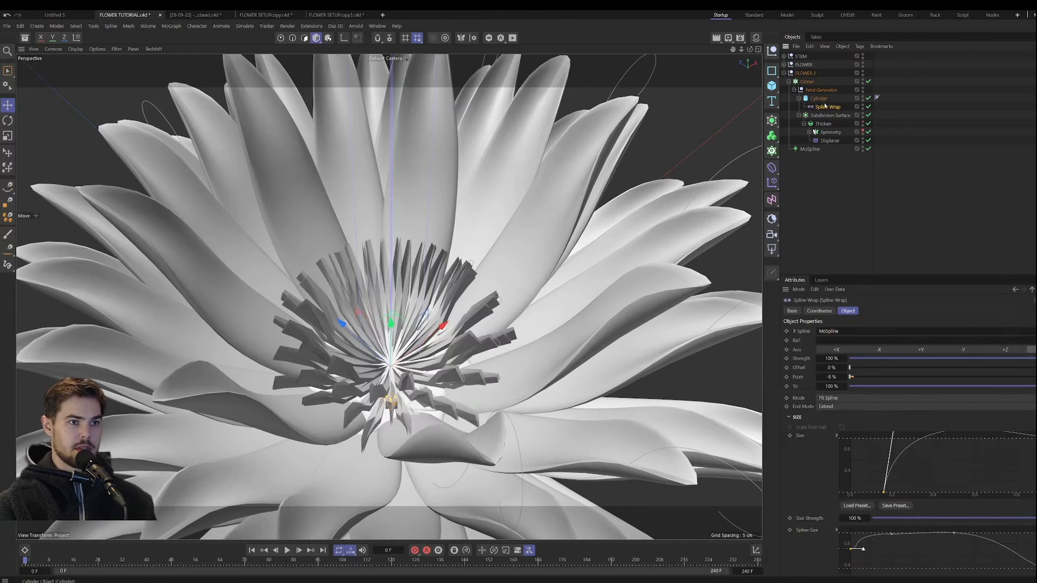
click(829, 115)
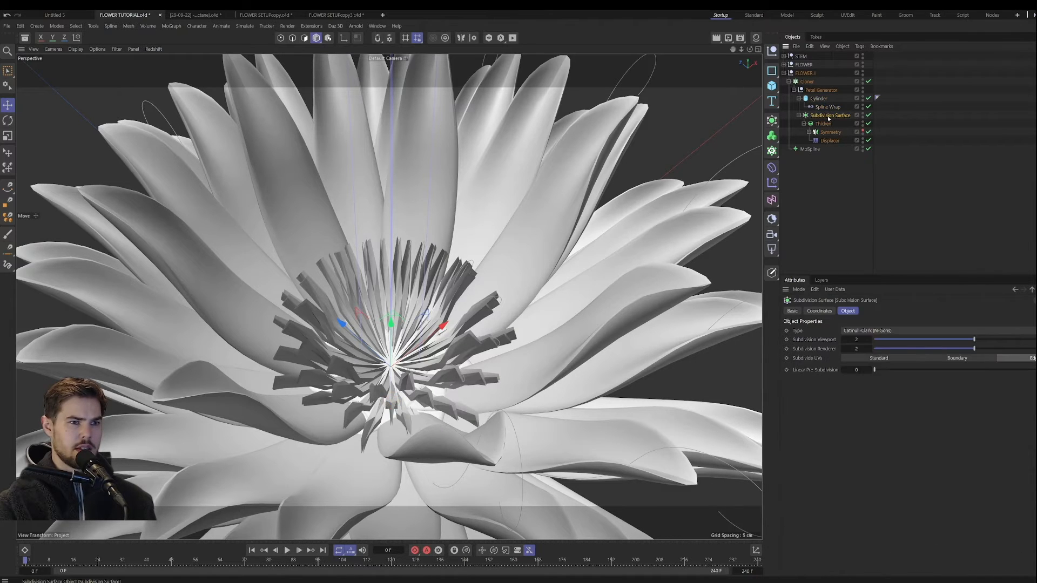
key(Delete)
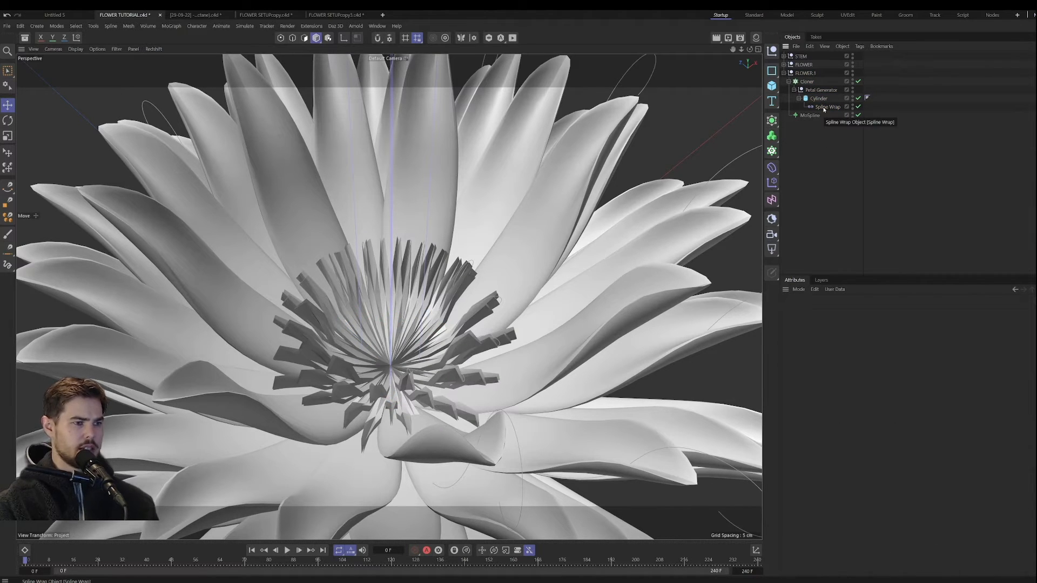
Step: Set the Spline Wrap's axis to +Y and raise the Cylinder's height segments to 37
click(823, 108)
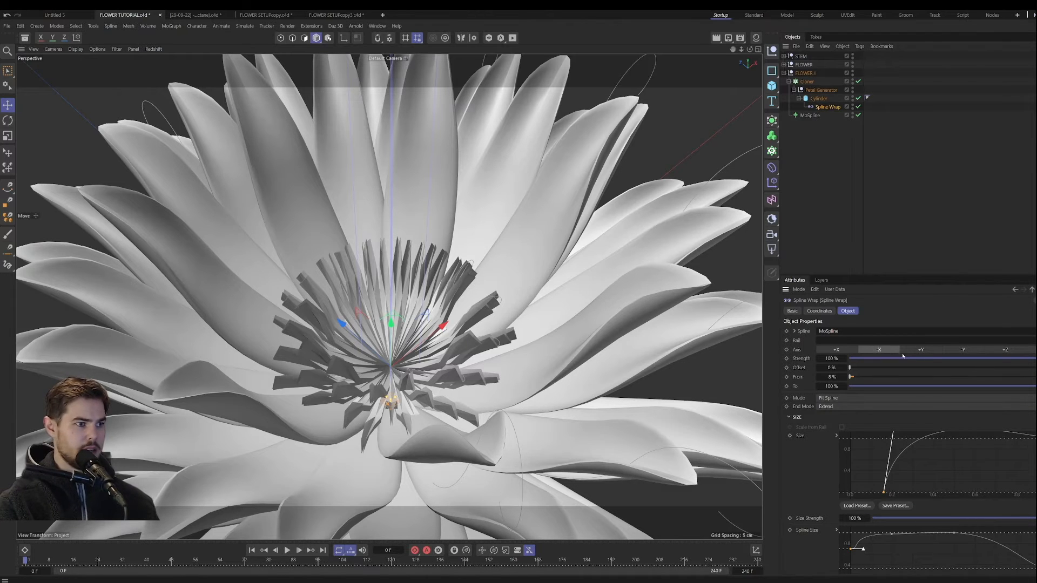
click(921, 352)
alt+drag(432, 305, 377, 348)
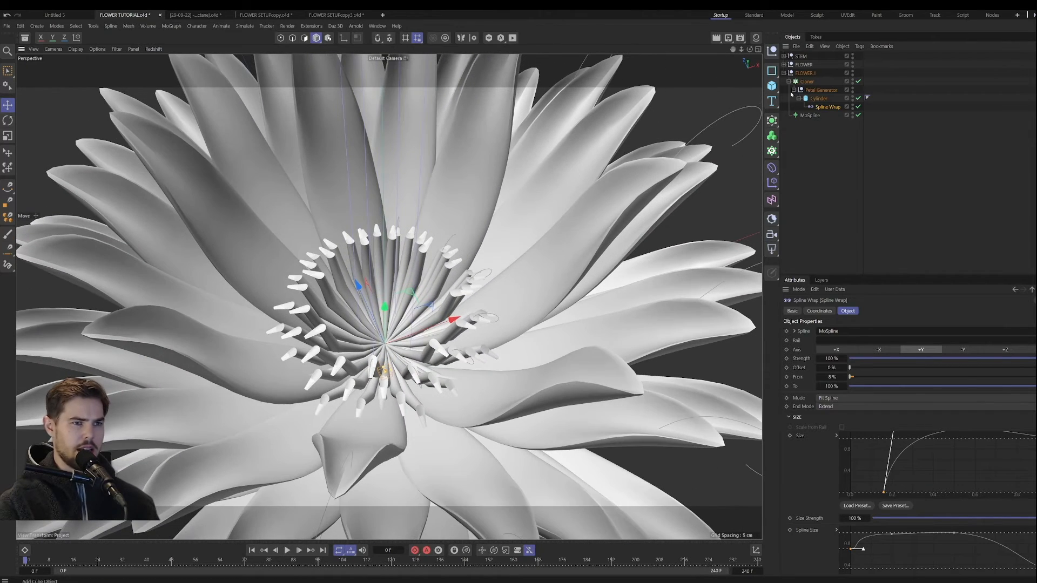
click(818, 98)
drag(858, 350, 879, 351)
alt+drag(399, 324, 430, 348)
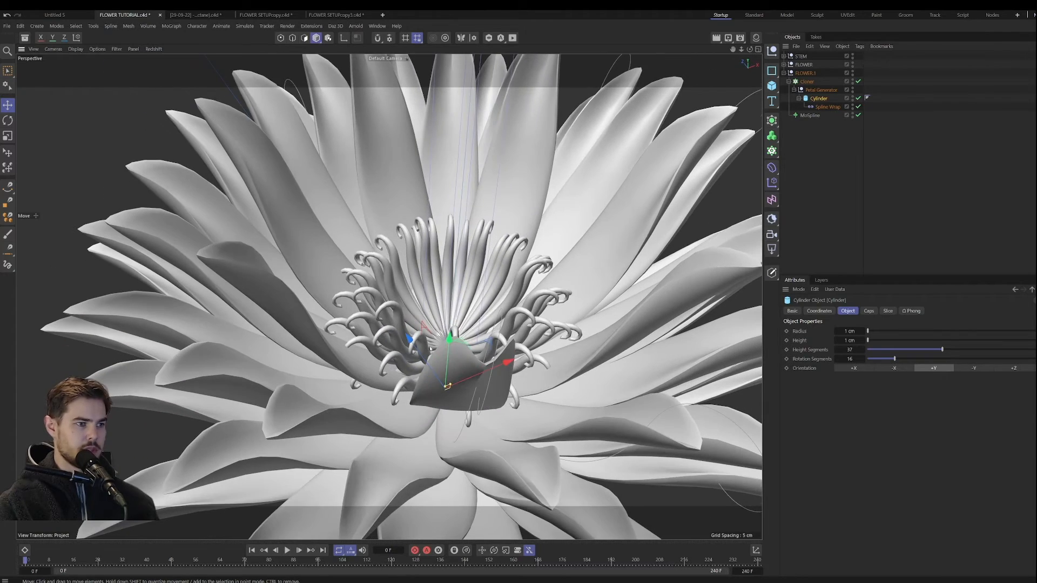
alt+drag(678, 283, 648, 291)
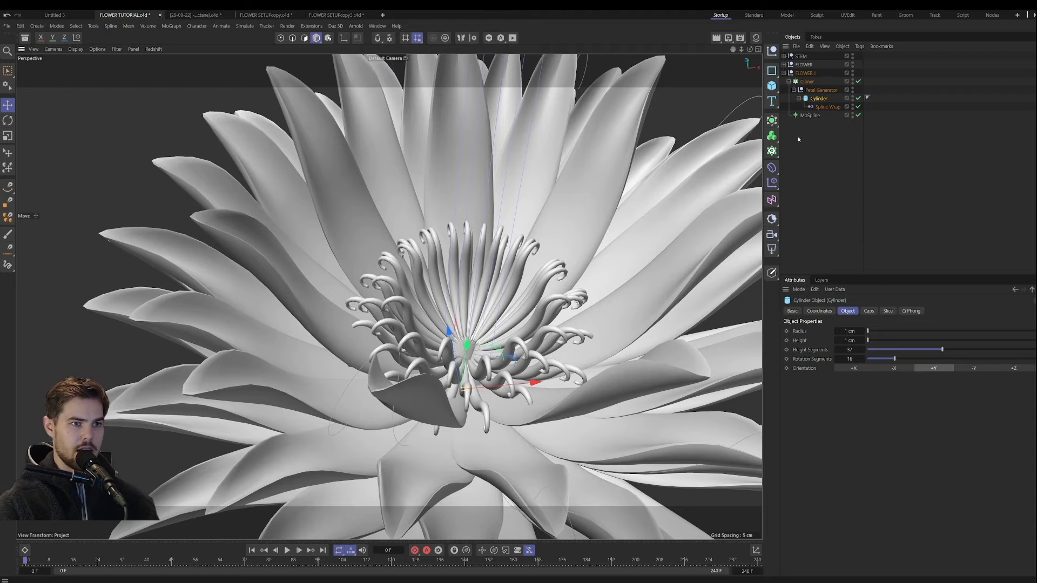
Step: Increase the FLOWER.1 MoSpline's bend to 92° and disable its Extend End option
click(810, 116)
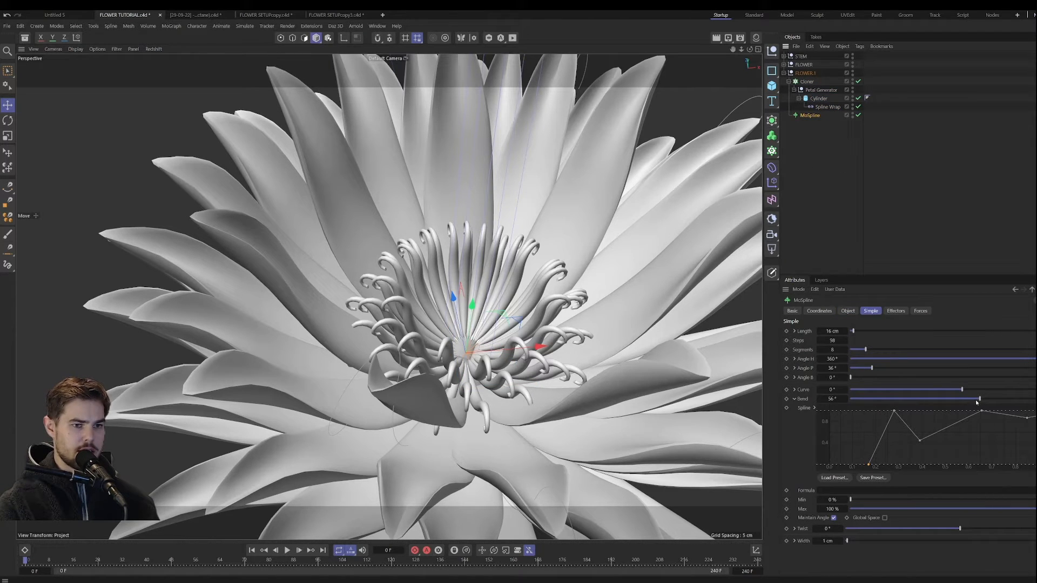
drag(976, 401, 991, 404)
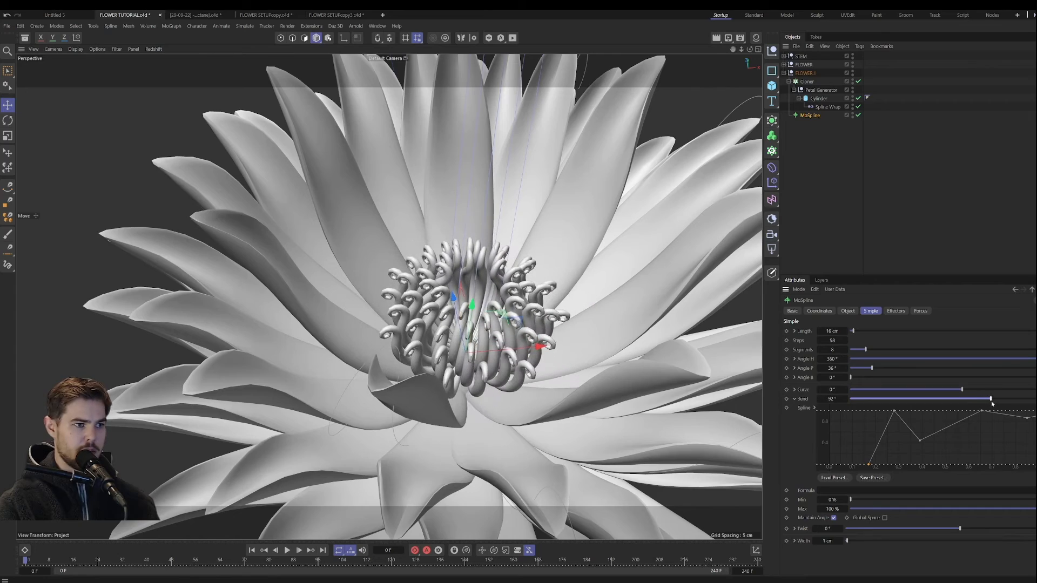
alt+drag(554, 367, 502, 383)
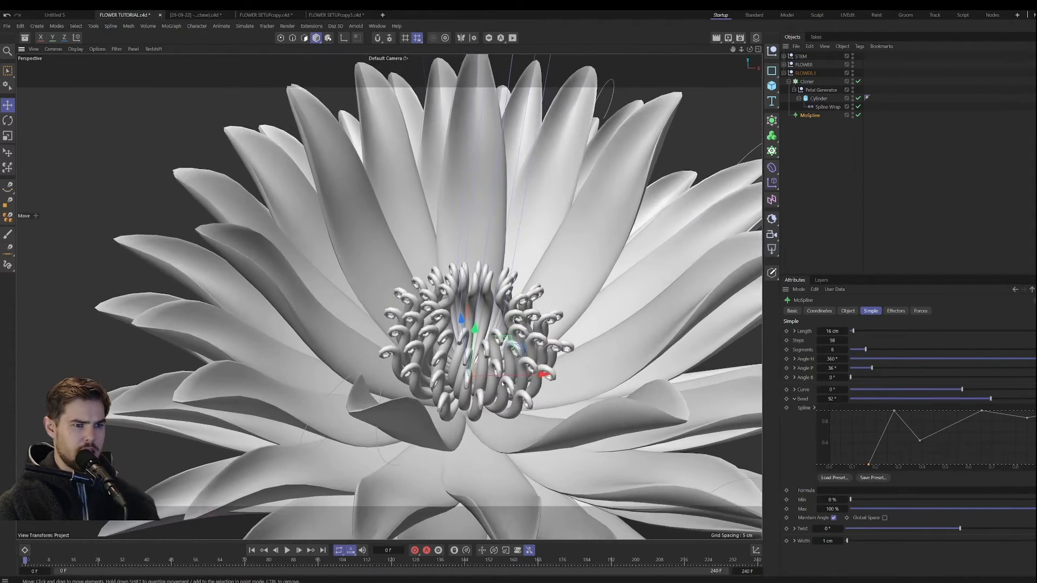
click(848, 311)
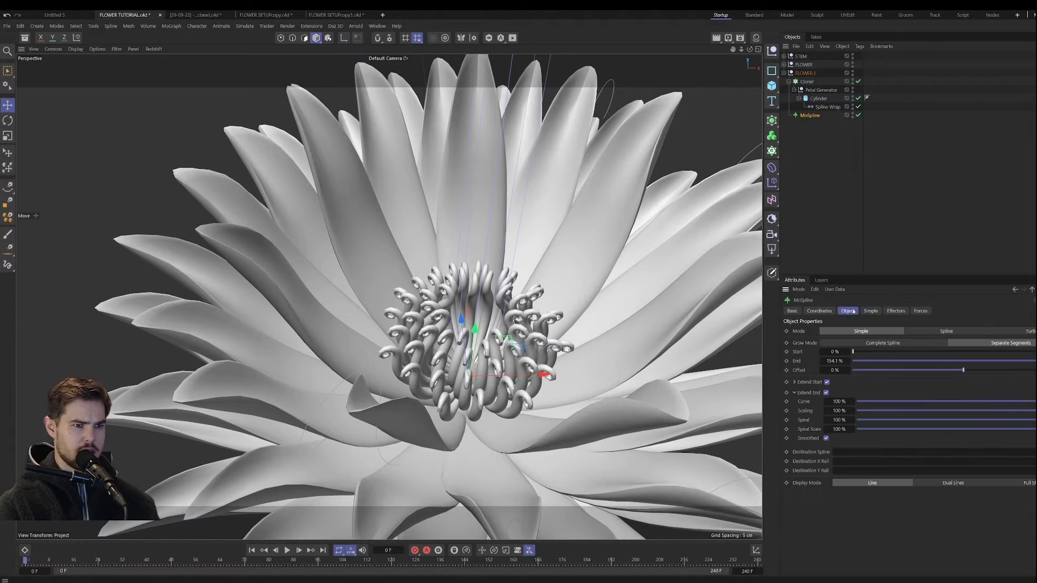
click(826, 392)
alt+drag(475, 377, 533, 297)
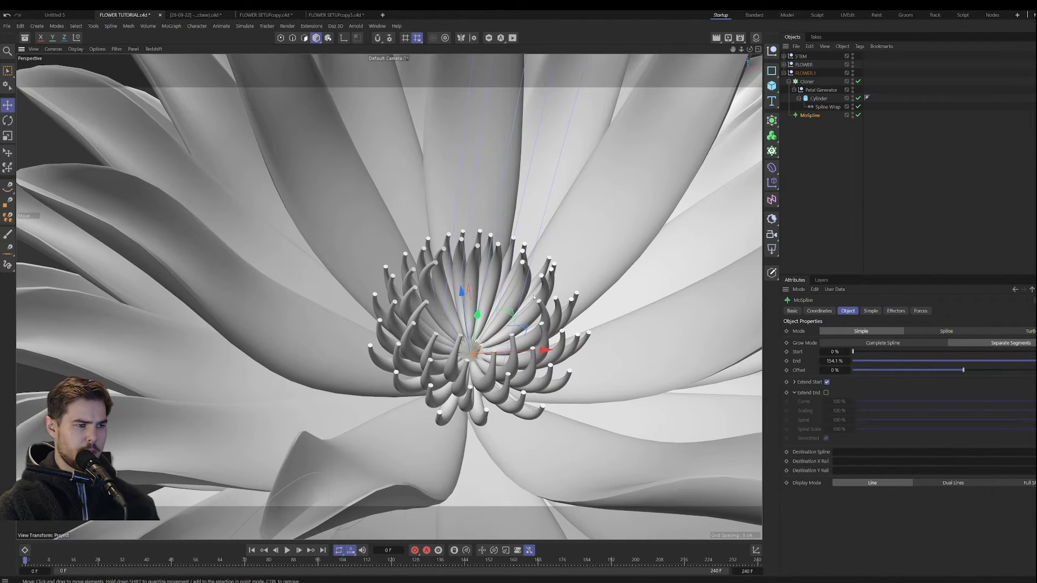
Step: Taper the FLOWER.1 strands to pointed tips by lowering the end of the Spline Wrap's size curve to zero
click(817, 99)
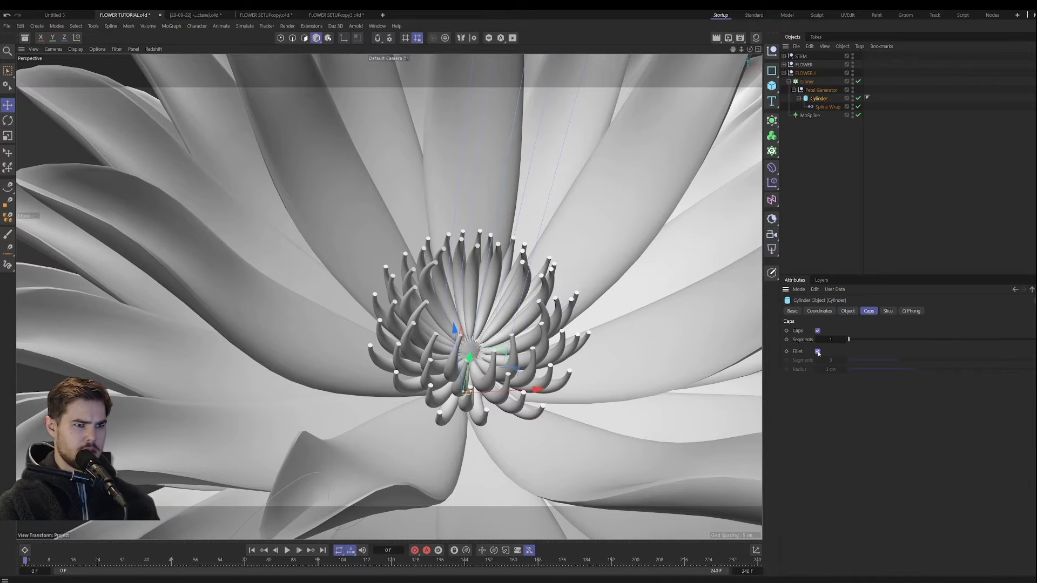
click(818, 352)
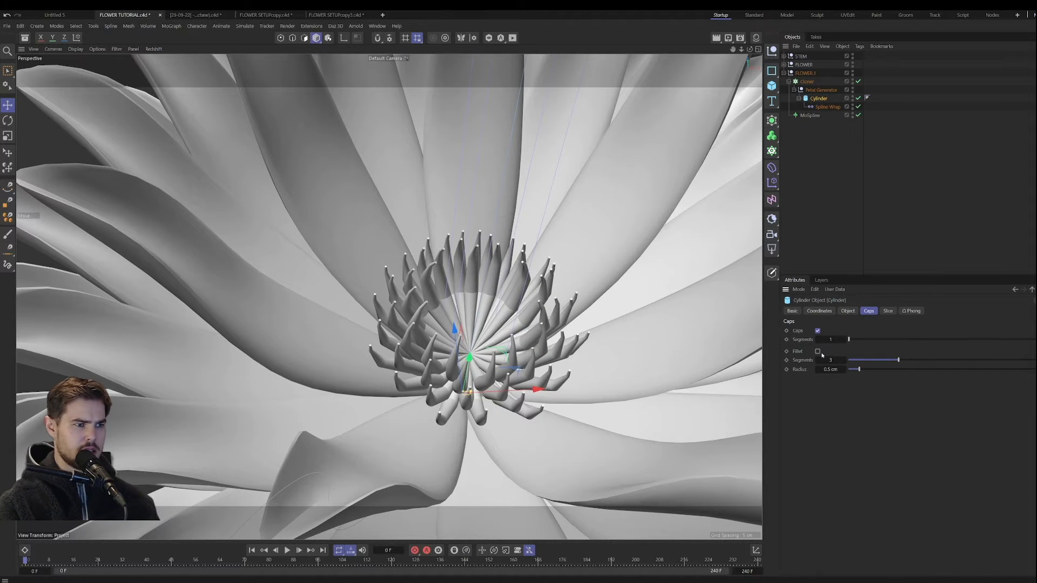
click(827, 107)
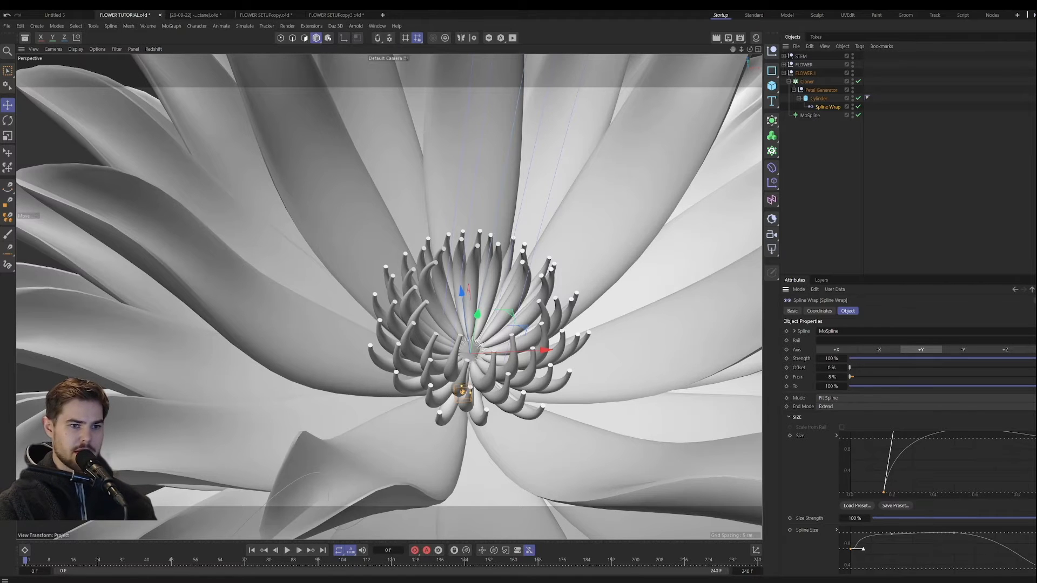
drag(1036, 438, 1032, 489)
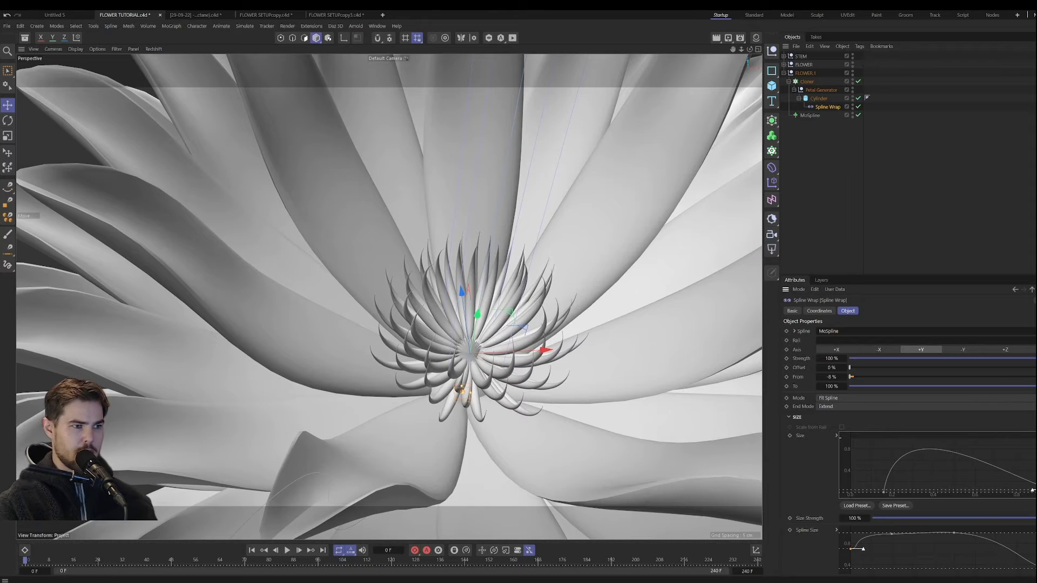
mouse_move(476, 373)
alt+mouse_down()
mouse_move(472, 308)
mouse_move(402, 442)
mouse_move(459, 419)
mouse_move(490, 379)
alt+mouse_up()
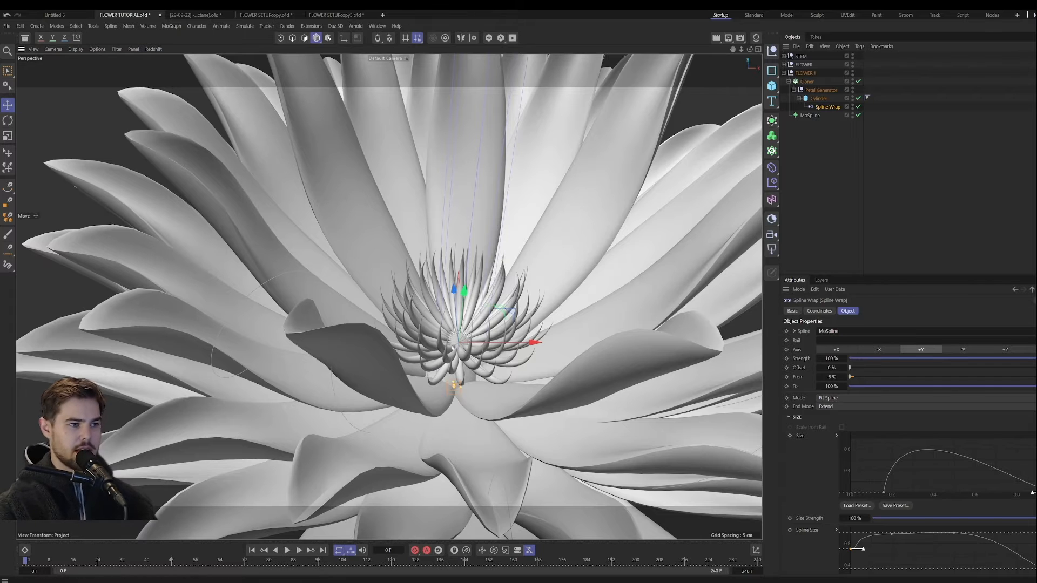
alt+drag(432, 409, 454, 359)
click(558, 322)
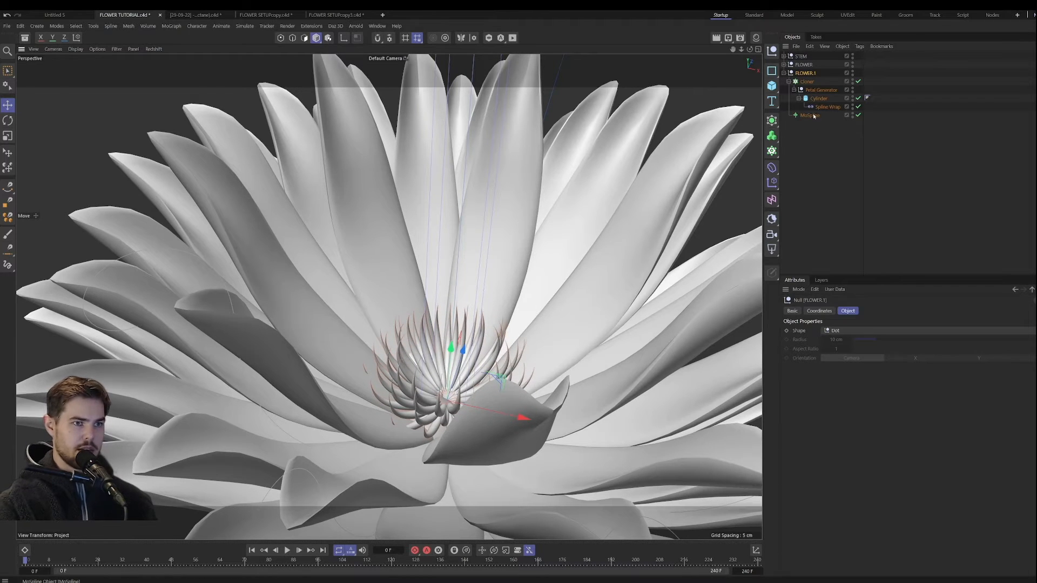
Step: Reshape the beginning of the MoSpline's bend curve by moving the first point to the start, raising it, and shifting the first peak earlier
click(810, 116)
click(870, 311)
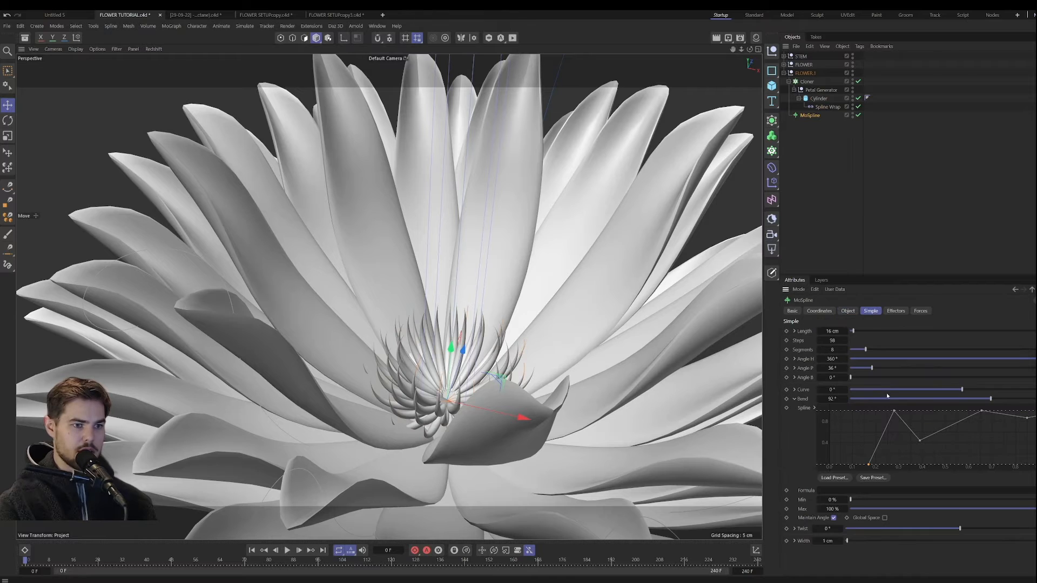
drag(871, 465, 810, 460)
drag(895, 413, 887, 411)
drag(830, 458, 830, 428)
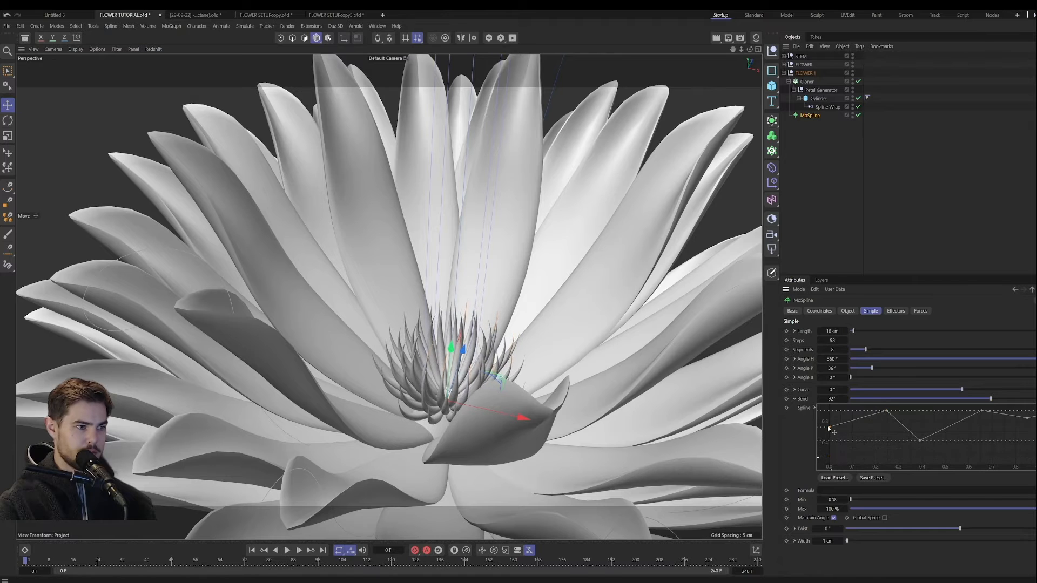
alt+drag(637, 367, 667, 402)
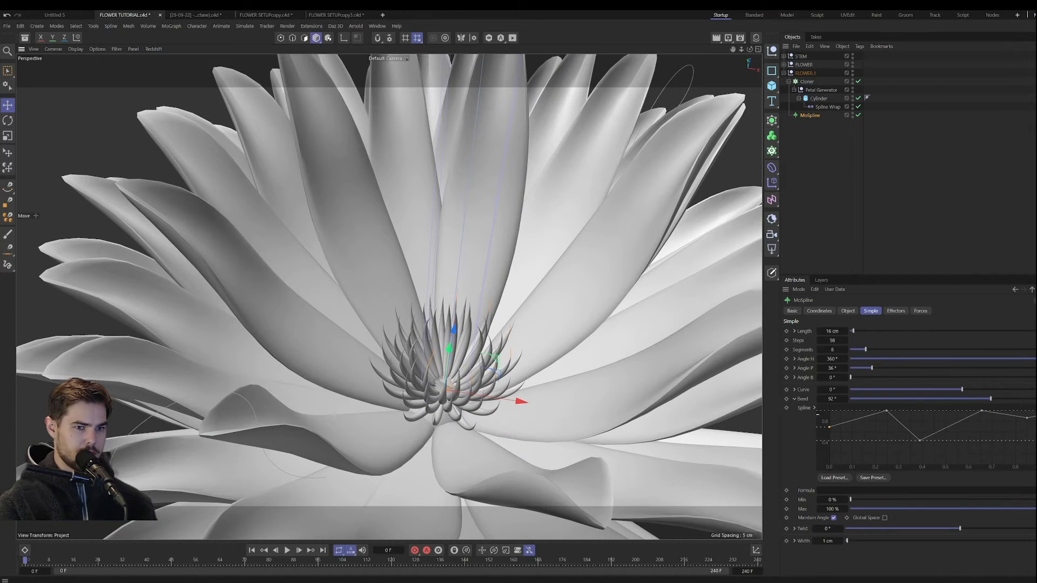
Step: Lower the end of the MoSpline's bend curve so the strand tips bend less
drag(1036, 412, 1036, 464)
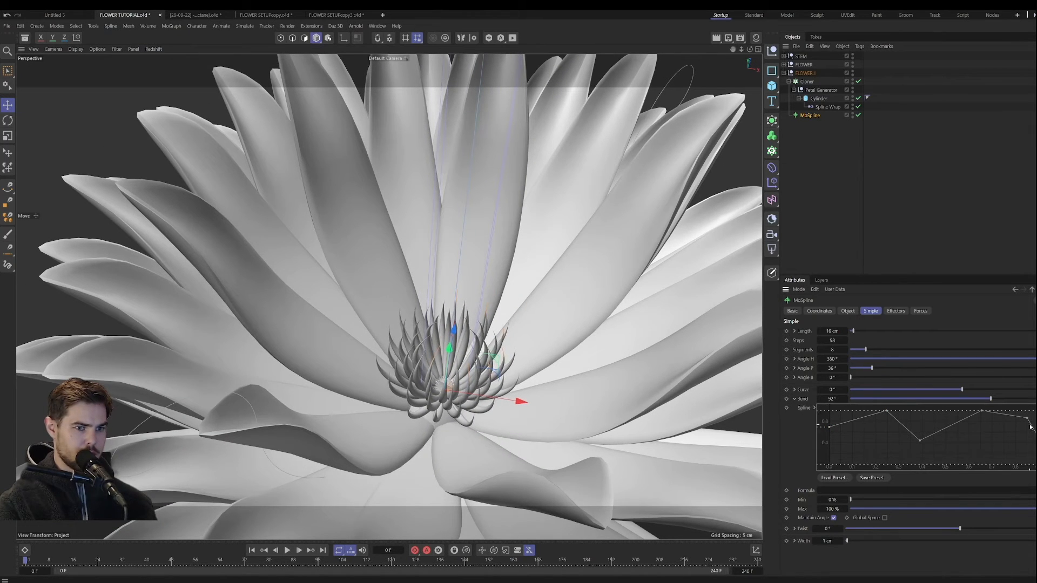
drag(1030, 426, 1015, 448)
mouse_move(690, 201)
alt+mouse_down()
mouse_move(668, 157)
mouse_move(659, 217)
mouse_move(670, 197)
alt+mouse_up()
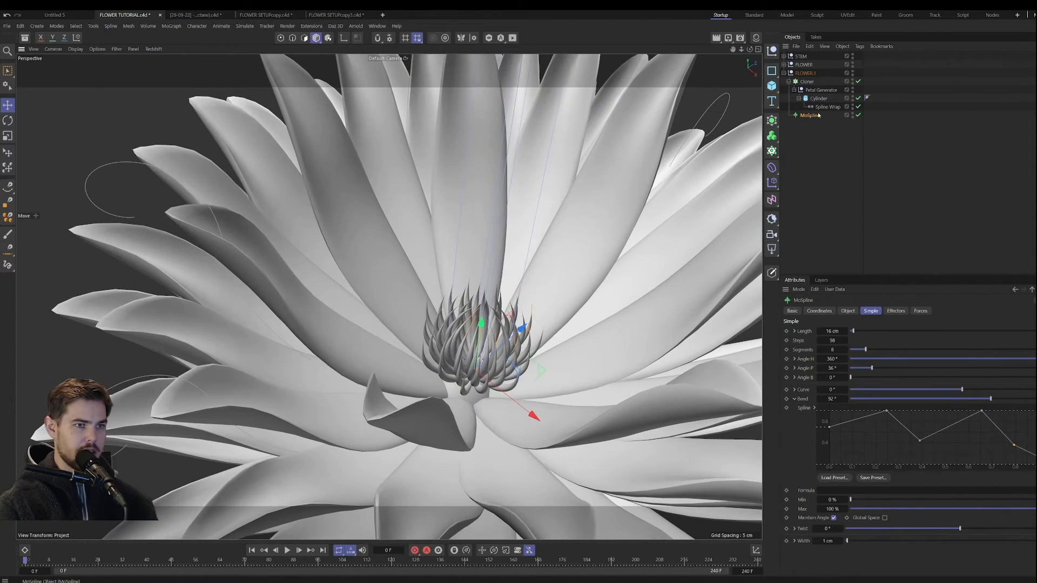
Step: Move the FLOWER.1 group slightly downward to seat the spiky centre inside the large flower
click(806, 74)
mouse_move(482, 330)
mouse_down()
mouse_move(484, 351)
mouse_move(485, 342)
mouse_up()
alt+drag(539, 370, 453, 391)
alt+drag(466, 331, 462, 372)
scroll(465, 348, up, 3)
scroll(465, 348, up, 2)
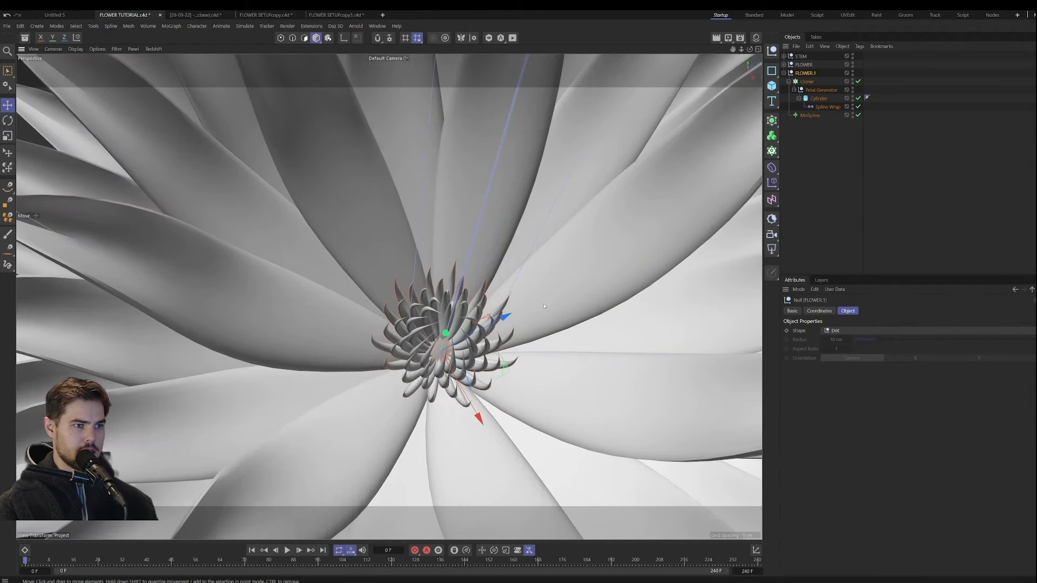
Step: Increase the FLOWER.1 Cloner's count to 19 for a denser flower centre
click(806, 82)
click(848, 311)
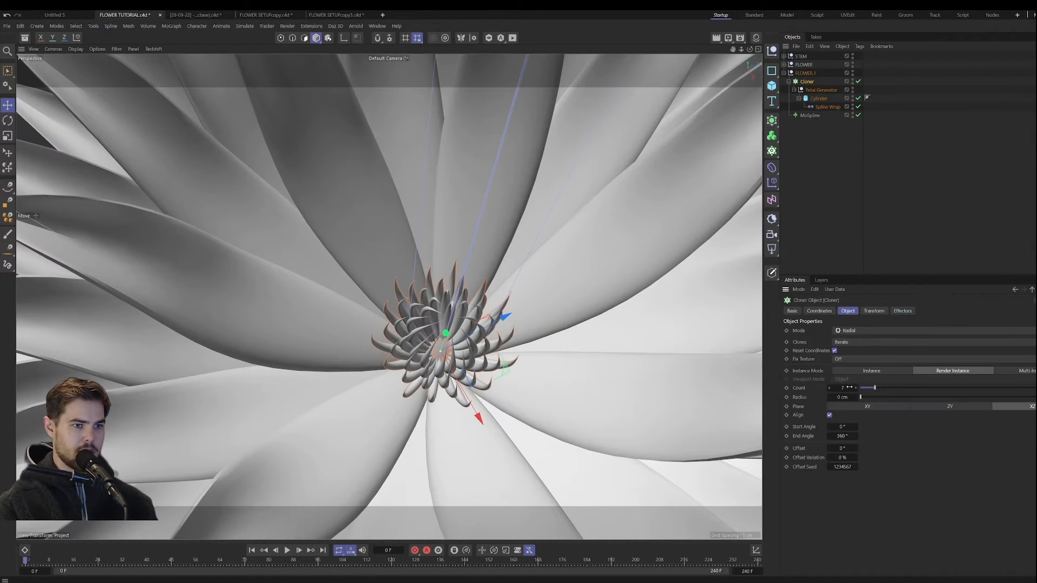
drag(847, 390, 873, 389)
Step: Examine the dense spiky centre within the whole flower from several angles, both at a distance and close up
alt+drag(529, 364, 518, 317)
alt+right_drag(518, 318, 465, 356)
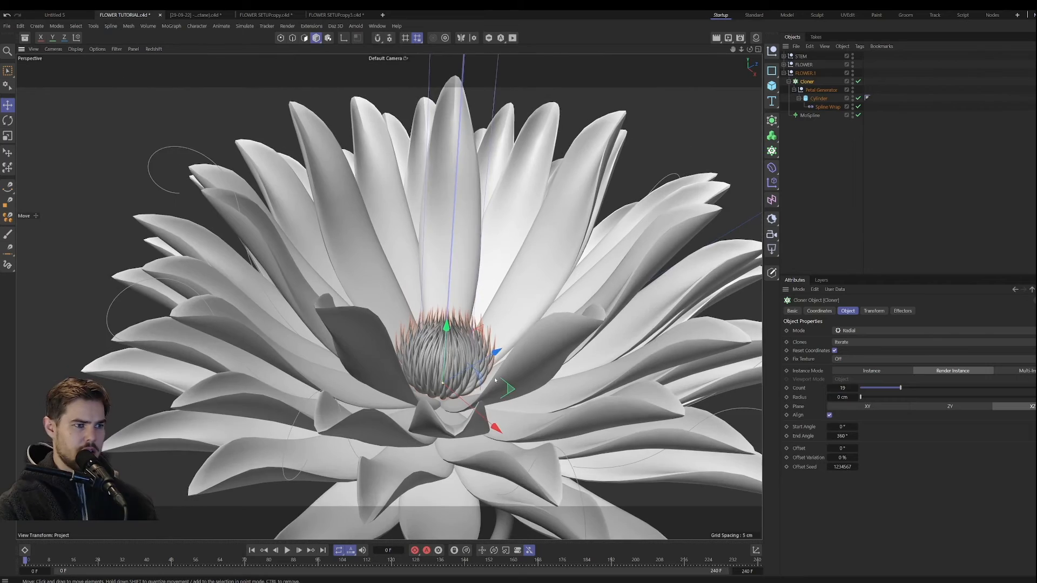
alt+middle_drag(465, 355, 433, 370)
mouse_move(433, 370)
alt+mouse_down()
mouse_move(431, 433)
mouse_move(440, 354)
alt+mouse_up()
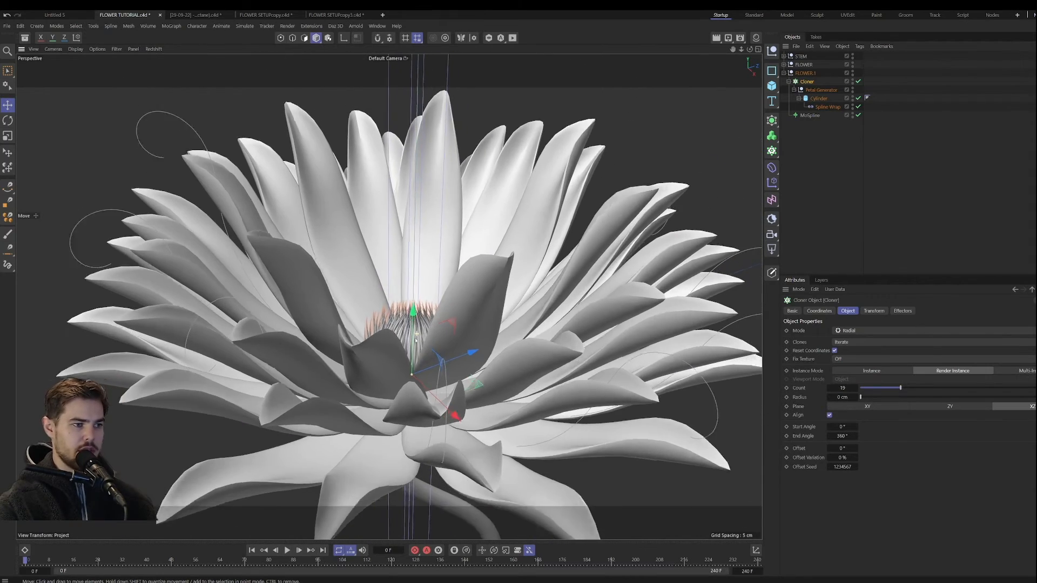
alt+right_drag(441, 354, 406, 379)
alt+drag(406, 379, 396, 366)
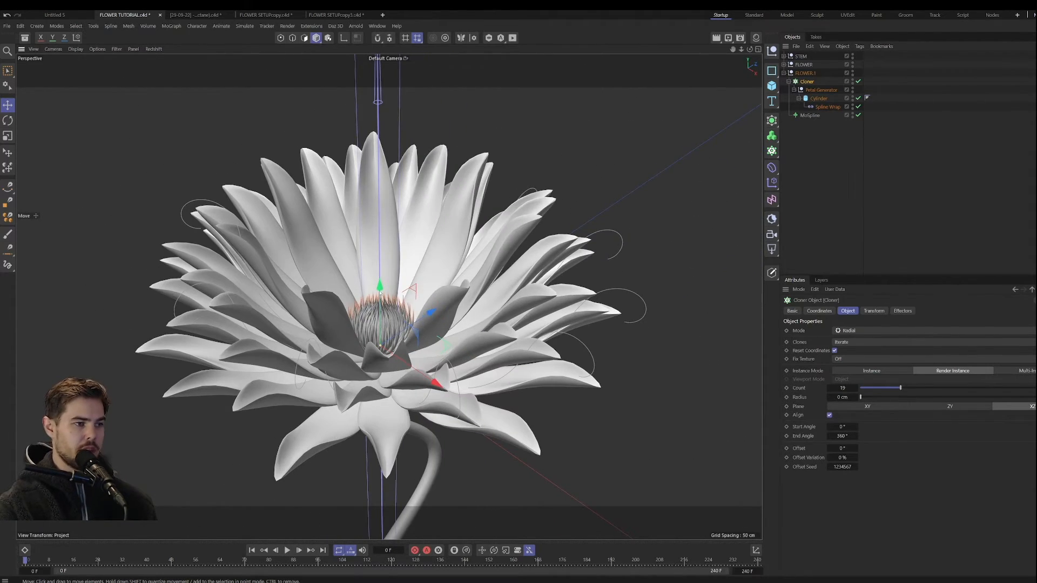
alt+drag(379, 294, 351, 334)
alt+right_drag(336, 349, 356, 337)
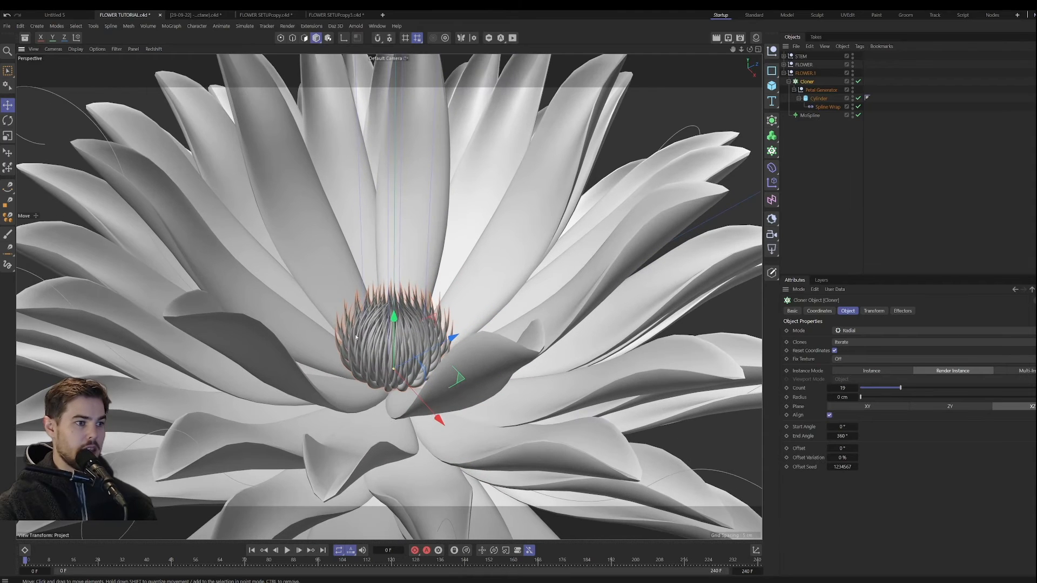
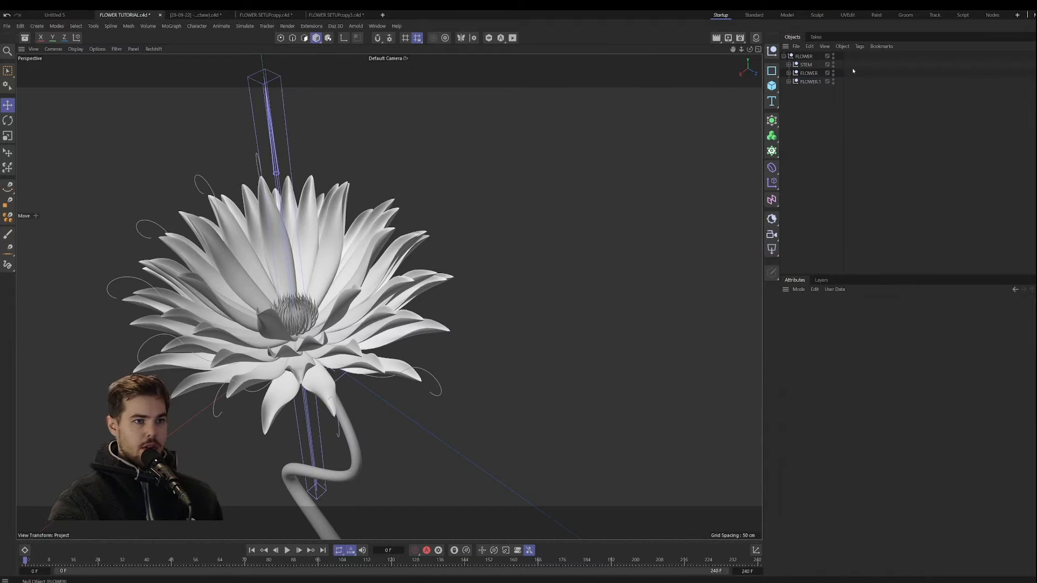
Step: Examine the flower's centre, petals and stem up close and from several angles
alt+drag(367, 330, 362, 290)
scroll(296, 359, up, 10)
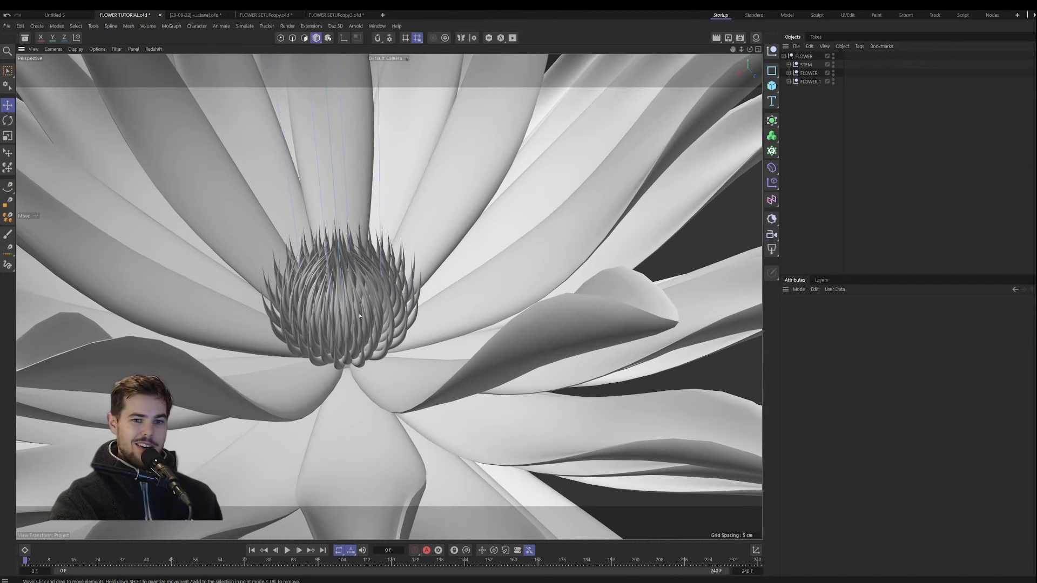
scroll(362, 313, down, 10)
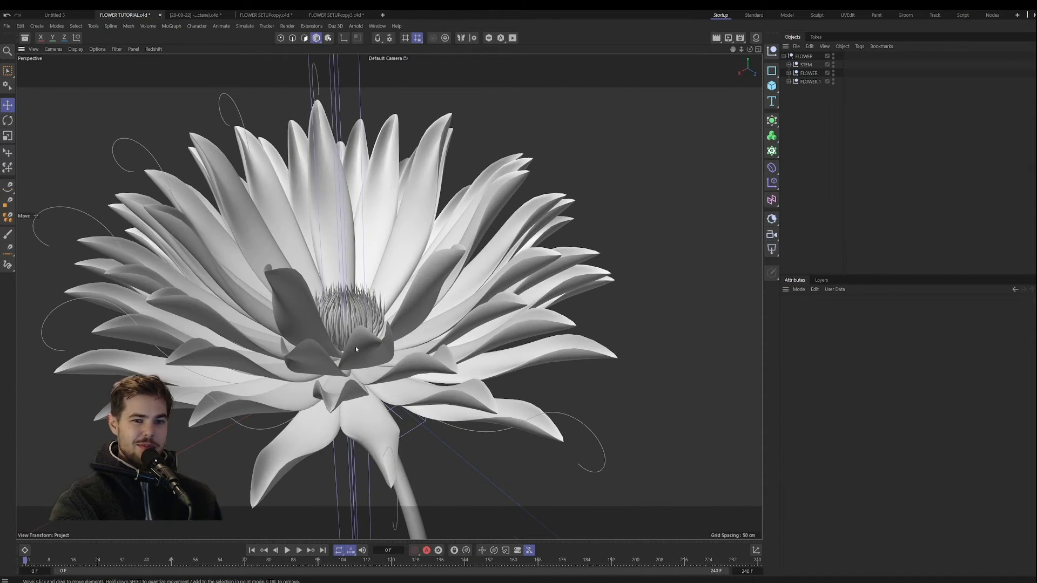
alt+drag(355, 348, 362, 316)
scroll(370, 318, down, 10)
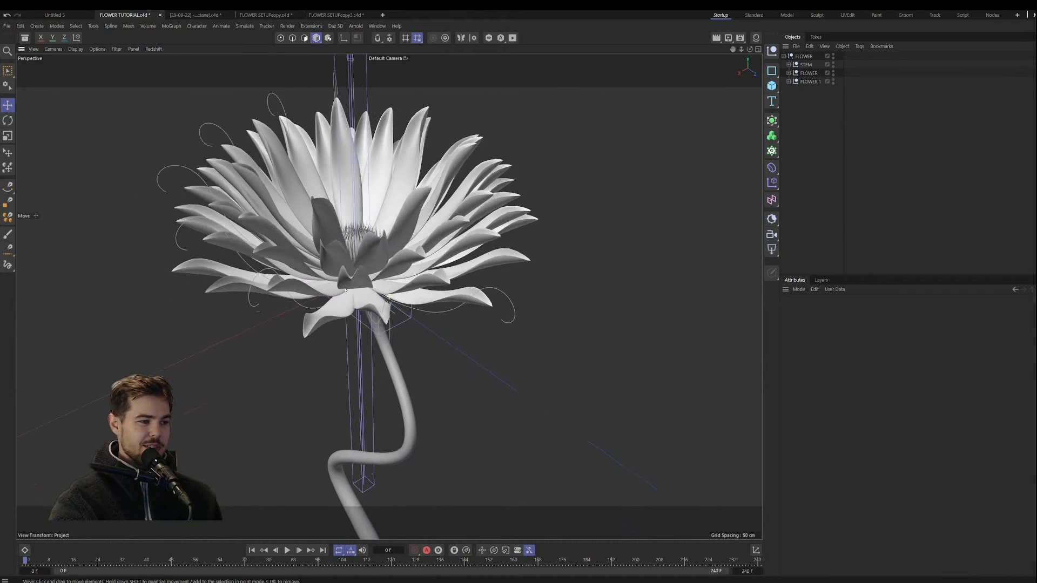
alt+drag(362, 335, 317, 332)
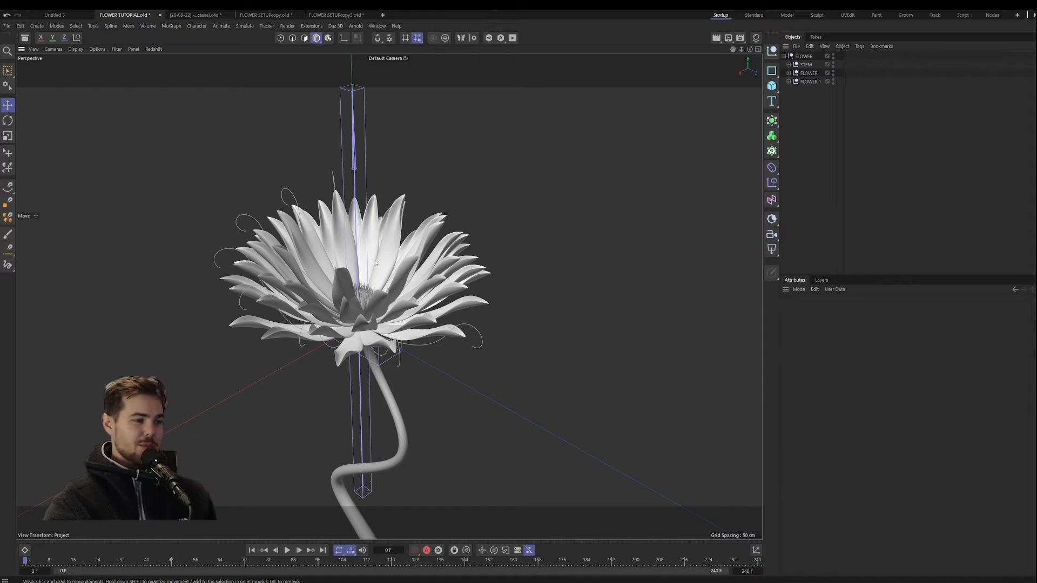
alt+drag(357, 312, 355, 313)
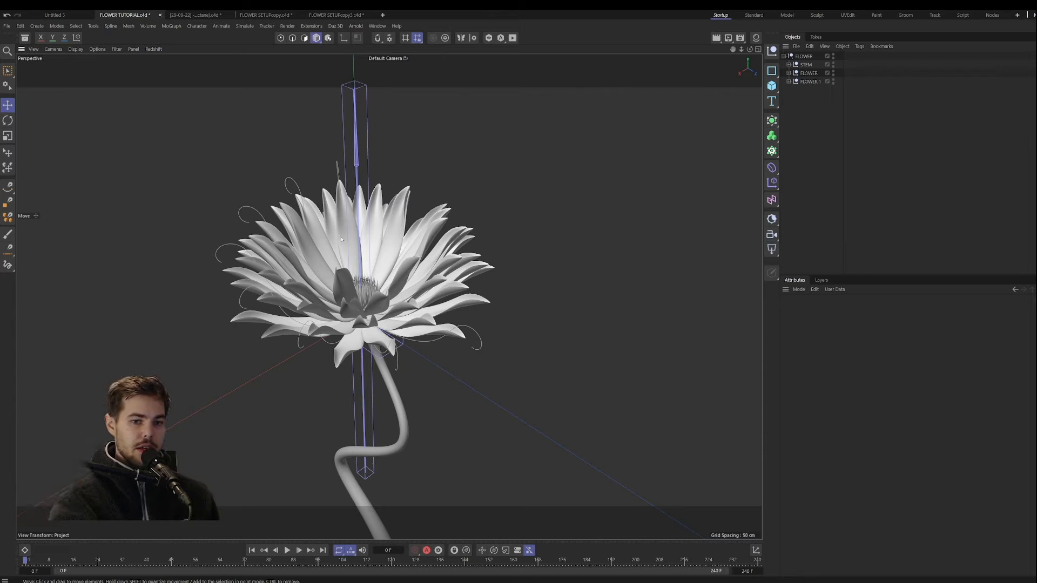
scroll(358, 304, up, 6)
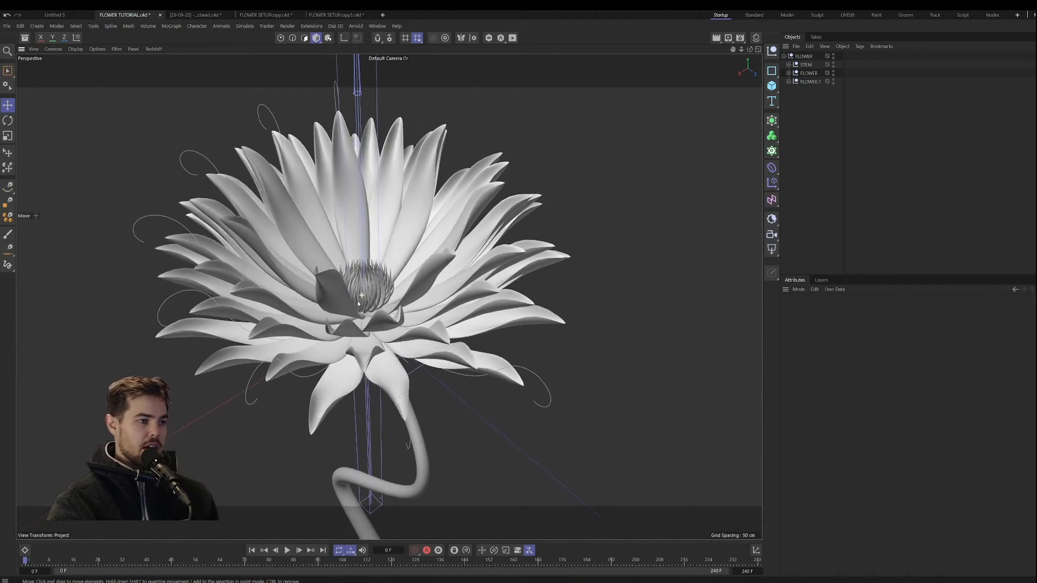
alt+drag(358, 304, 355, 309)
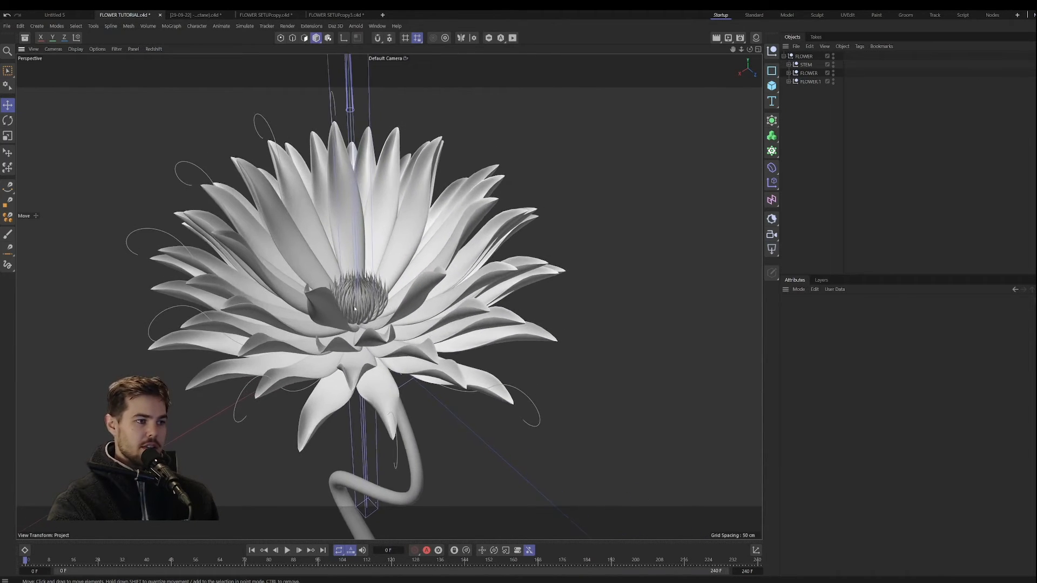
Step: Add a sphere with a 4 cm radius and position it inside the cluster at the flower's centre
click(771, 86)
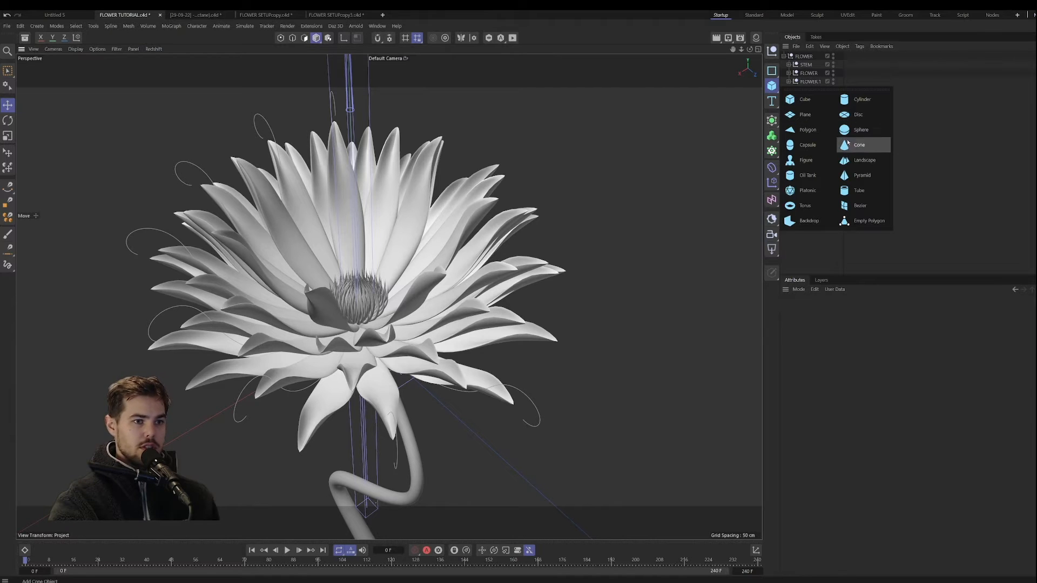
click(853, 130)
drag(839, 331, 450, 285)
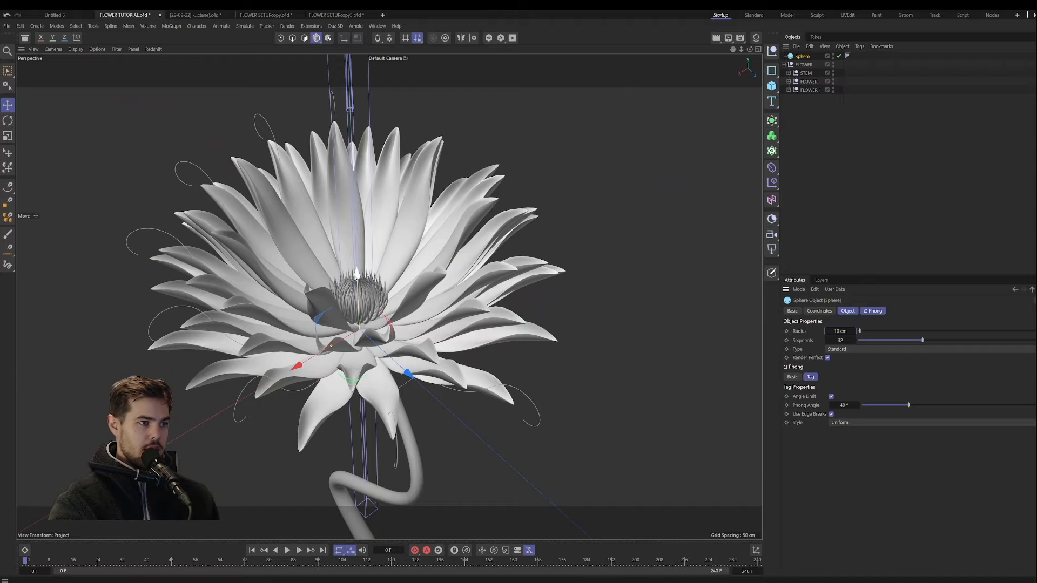
drag(357, 275, 356, 254)
drag(840, 331, 820, 327)
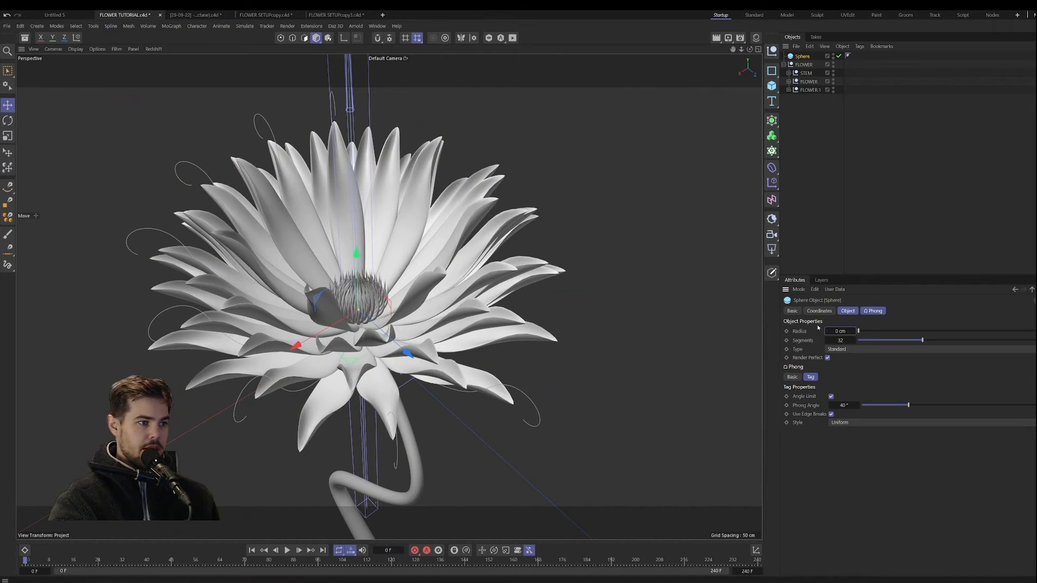
drag(364, 258, 361, 207)
click(841, 331)
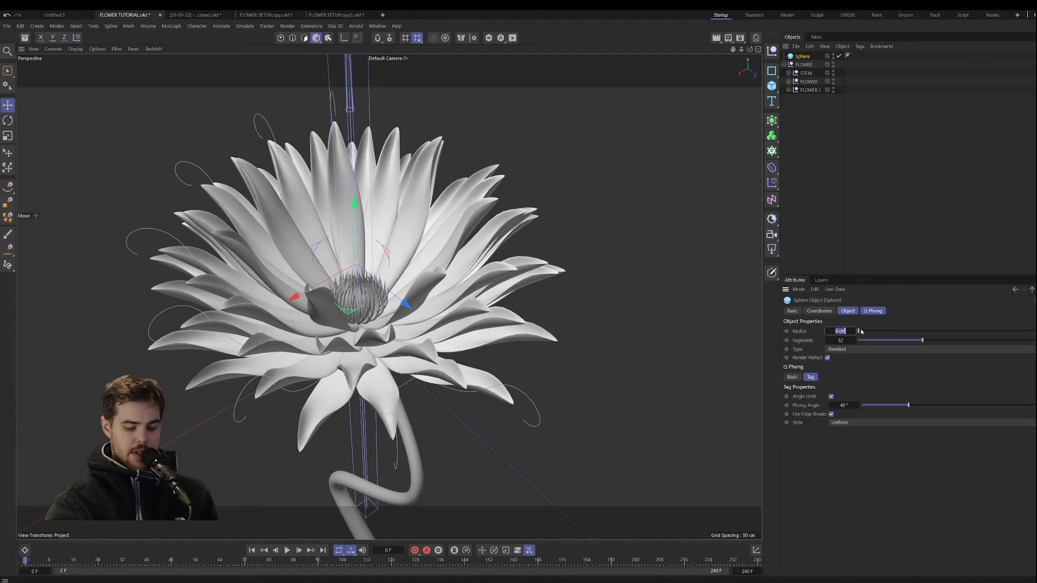
drag(353, 221, 355, 260)
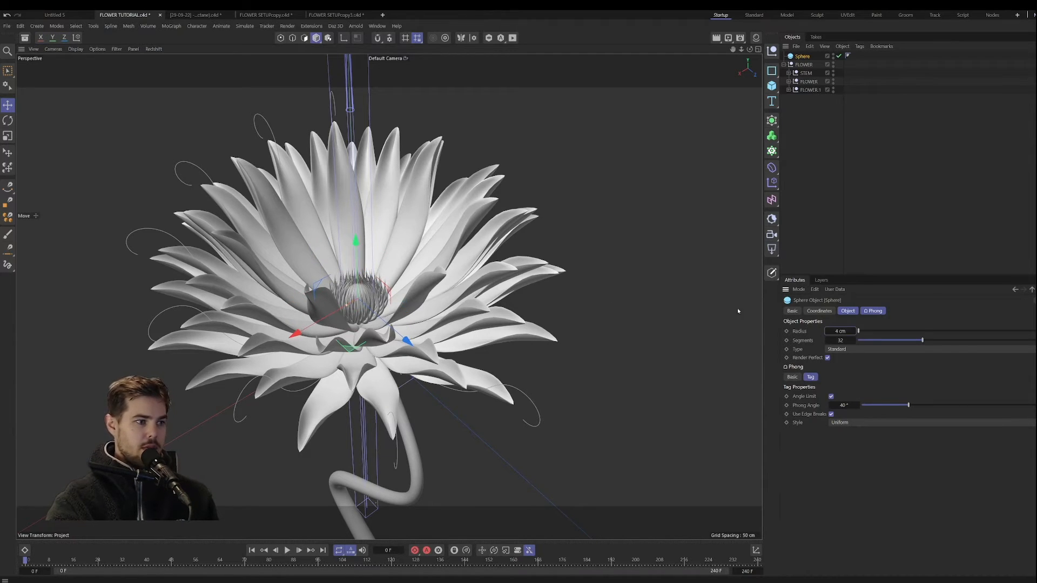
drag(356, 241, 356, 246)
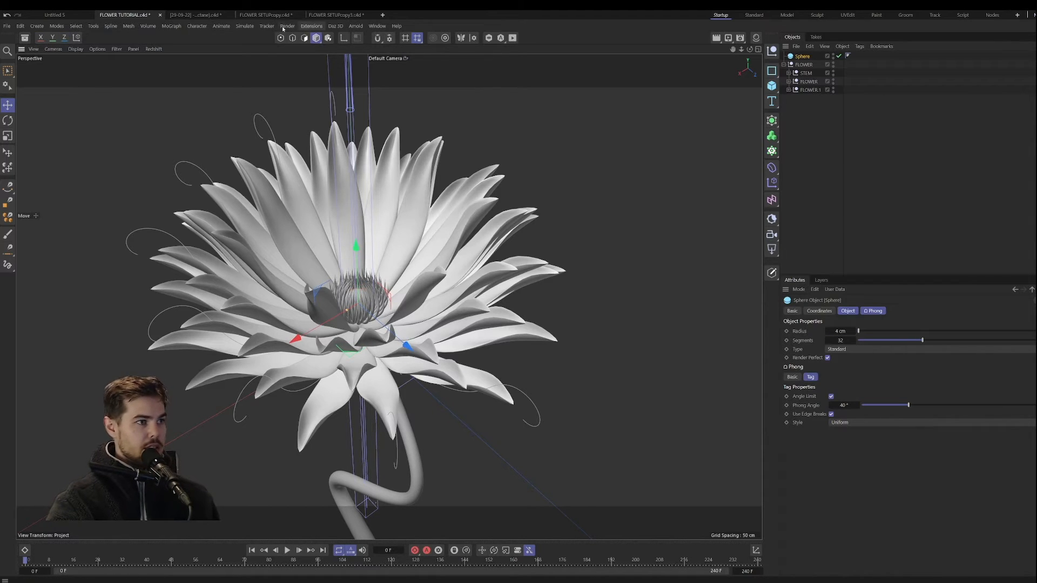
Step: Add a particle emitter and rotate it so it emits straight upward from the flower
click(244, 26)
click(248, 100)
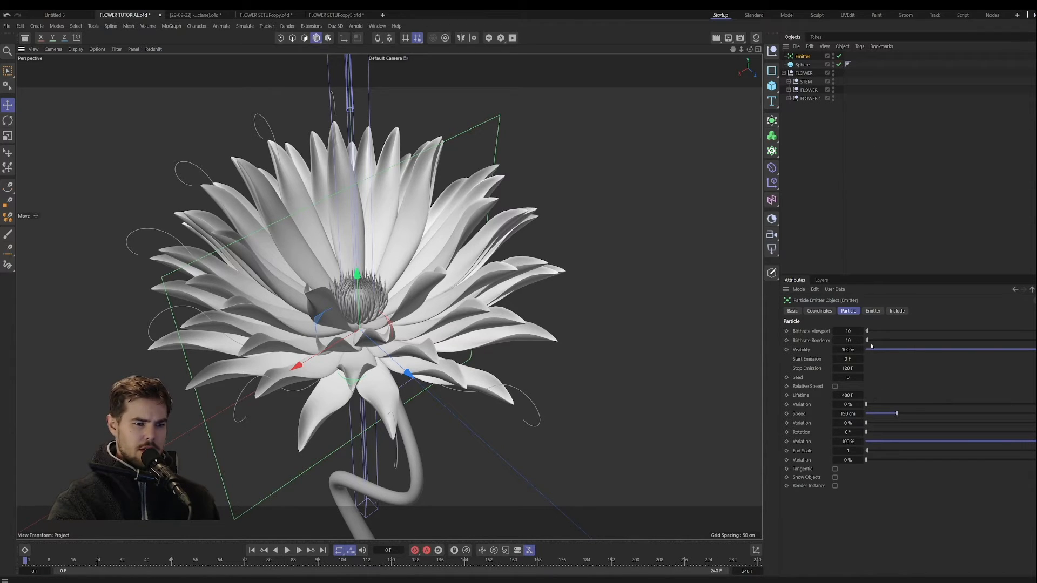
click(871, 311)
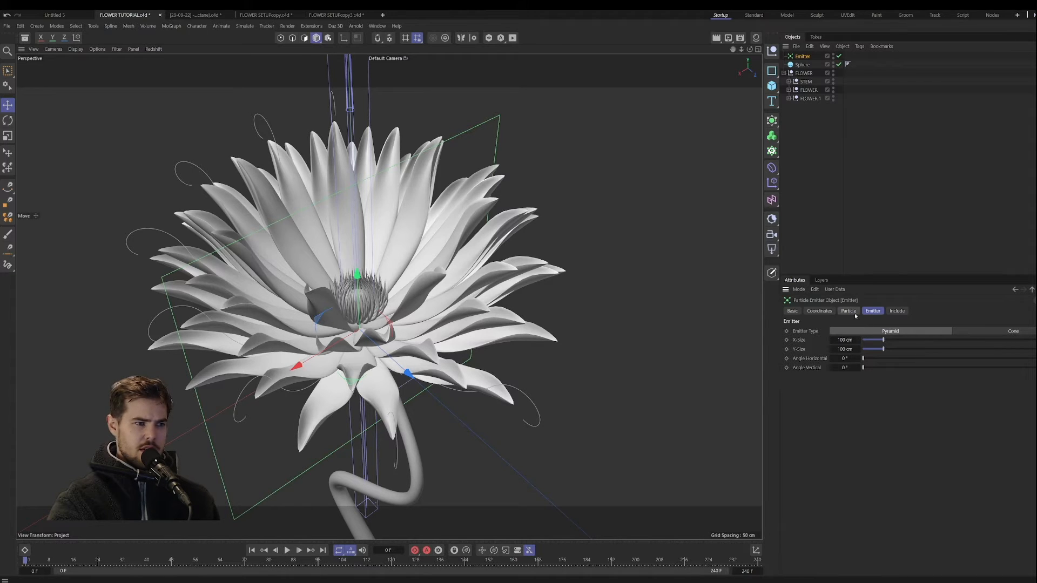
key(r)
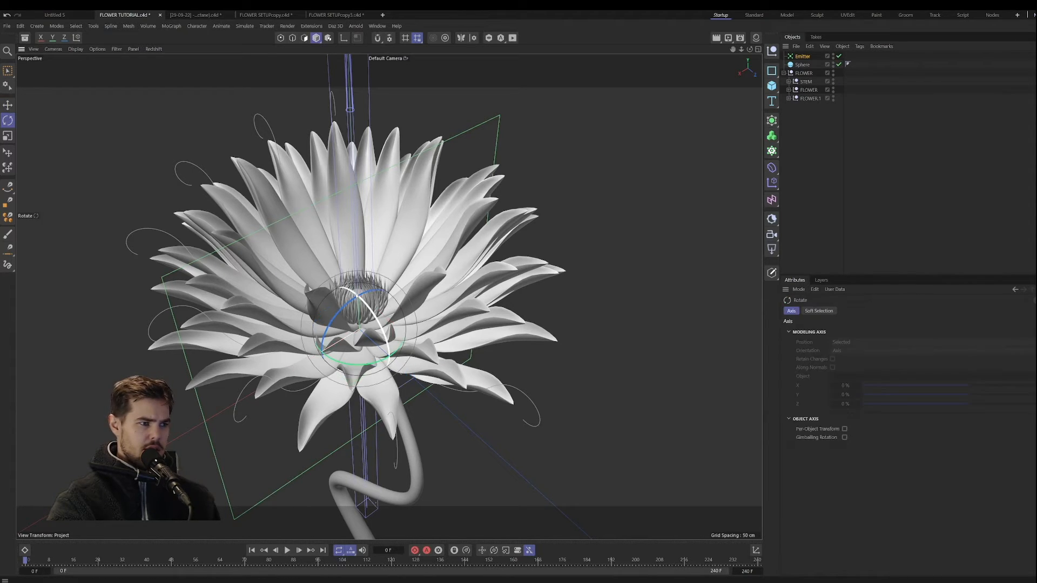
drag(350, 290, 308, 272)
alt+drag(375, 359, 384, 318)
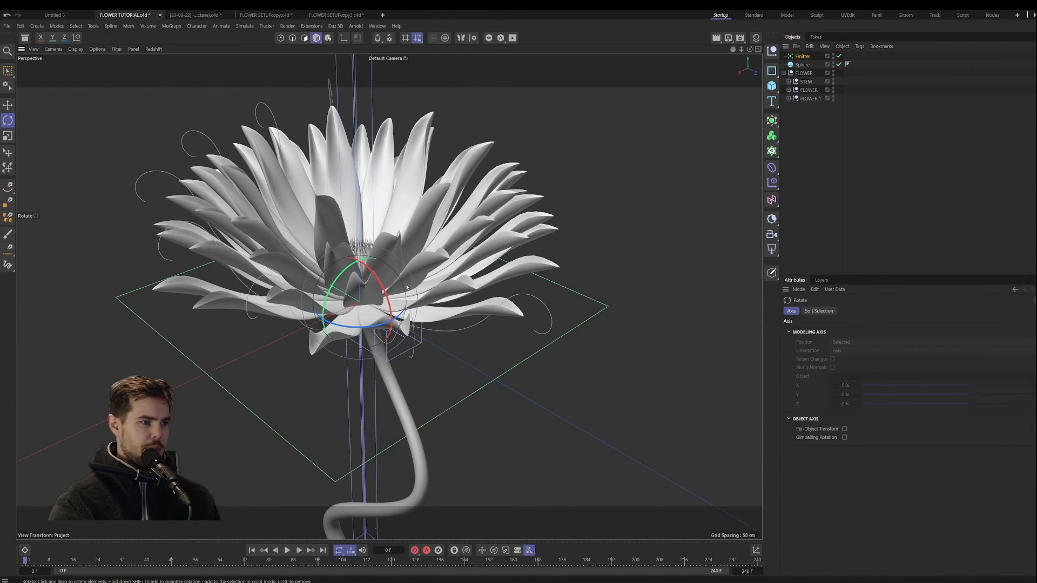
Step: Play the animation to check the direction in which the emitter's particles travel
click(287, 551)
alt+drag(378, 421, 371, 390)
scroll(379, 397, down, 5)
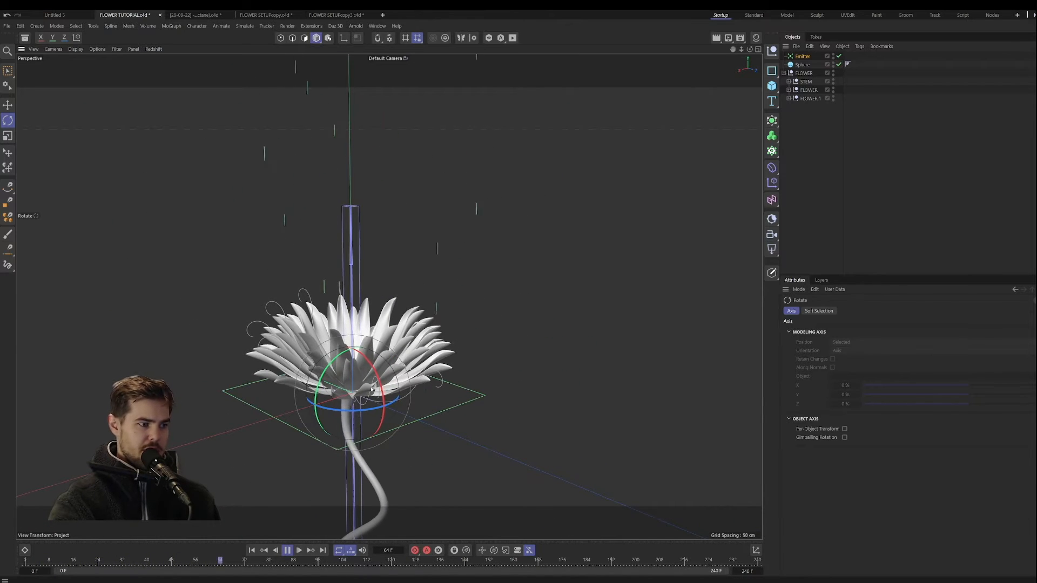
alt+drag(416, 439, 377, 443)
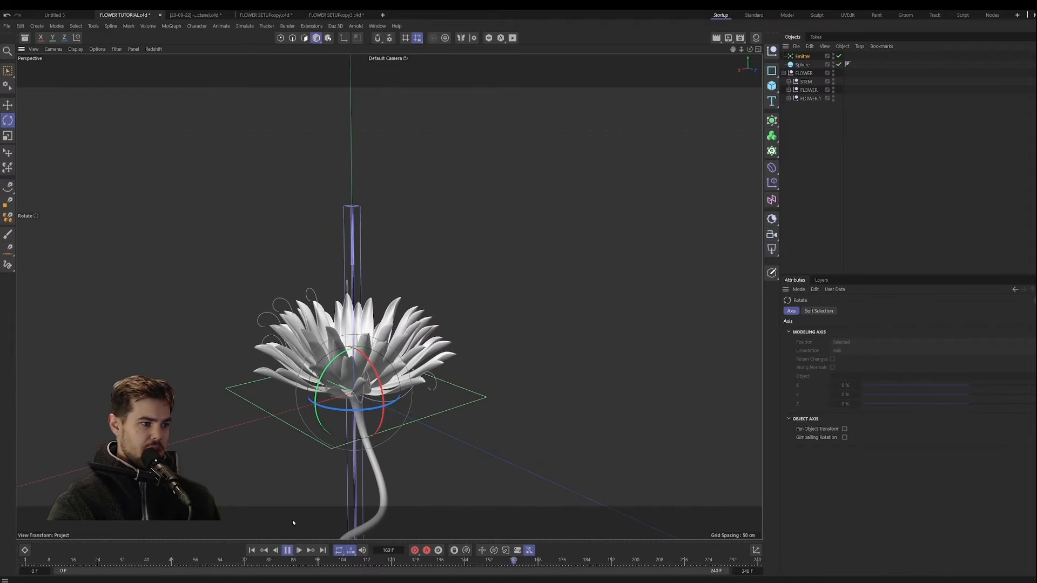
click(286, 551)
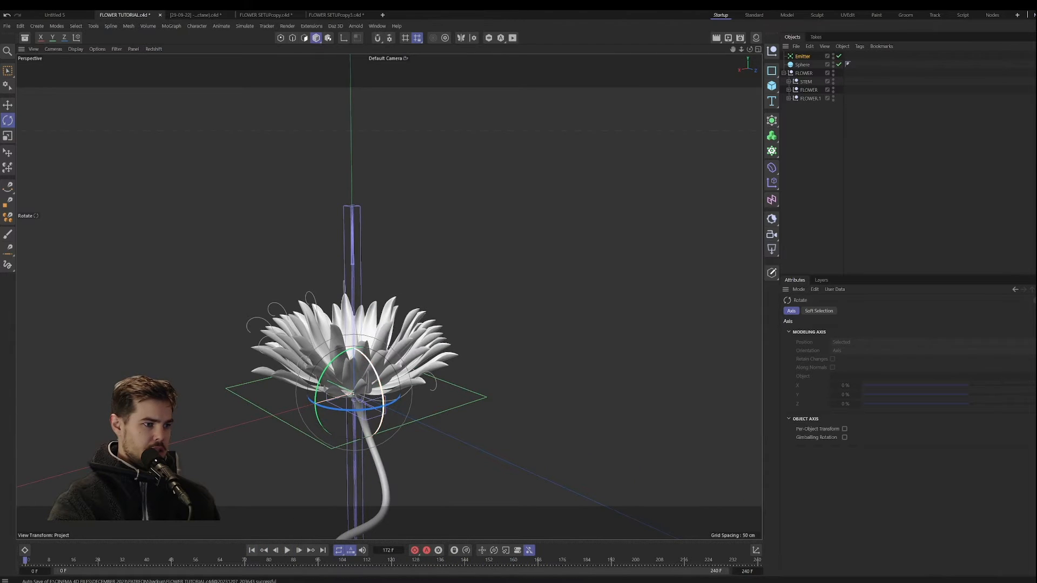
Step: Raise the emitter above the flower's centre and scale it down to about 5.76 cm in X and Y
key(e)
drag(354, 357, 175, 398)
key(t)
alt+drag(336, 406, 340, 380)
alt+middle_drag(340, 380, 360, 345)
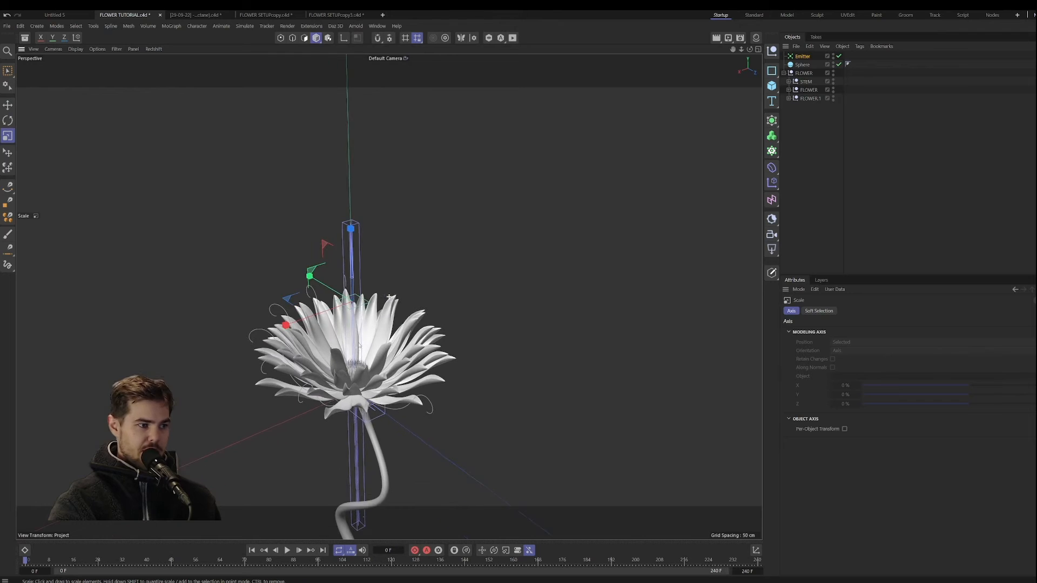
alt+drag(388, 297, 390, 309)
alt+middle_drag(390, 310, 380, 336)
click(810, 57)
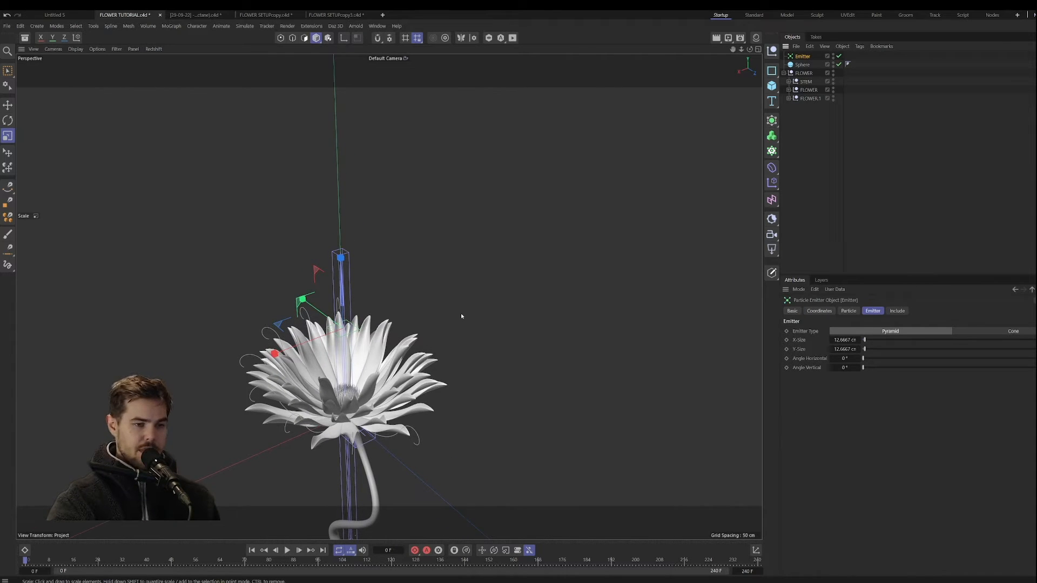
drag(389, 304, 216, 355)
scroll(384, 280, up, 4)
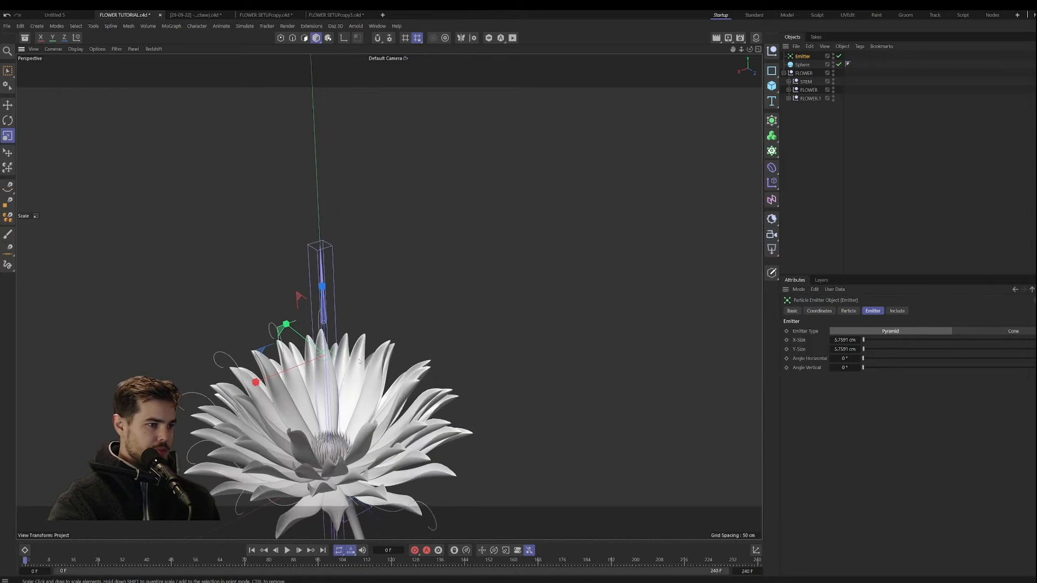
Step: Set the emitter's viewport and renderer birthrates to 100
click(843, 312)
double_click(848, 331)
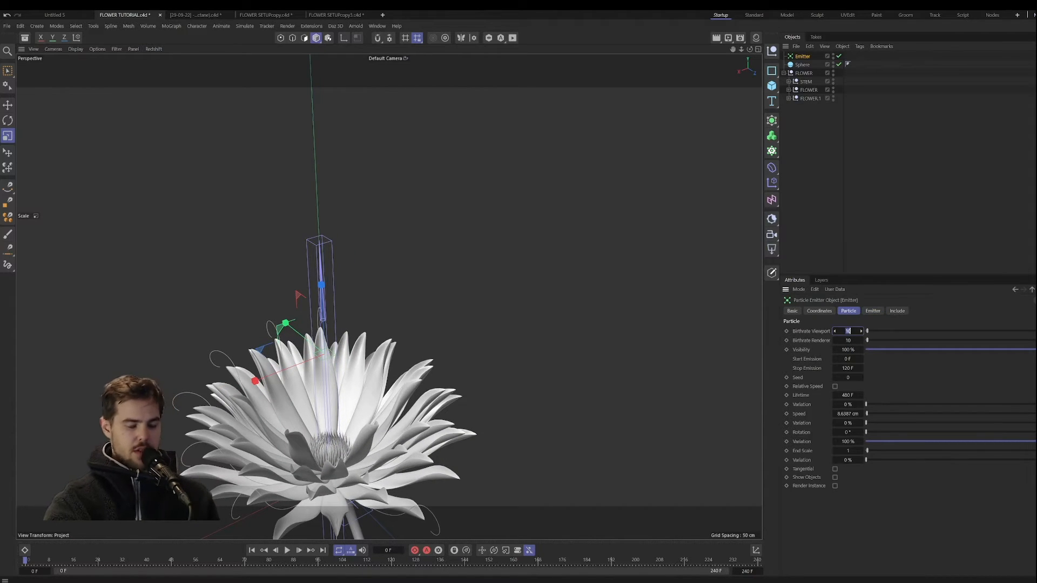
text(100)
double_click(848, 341)
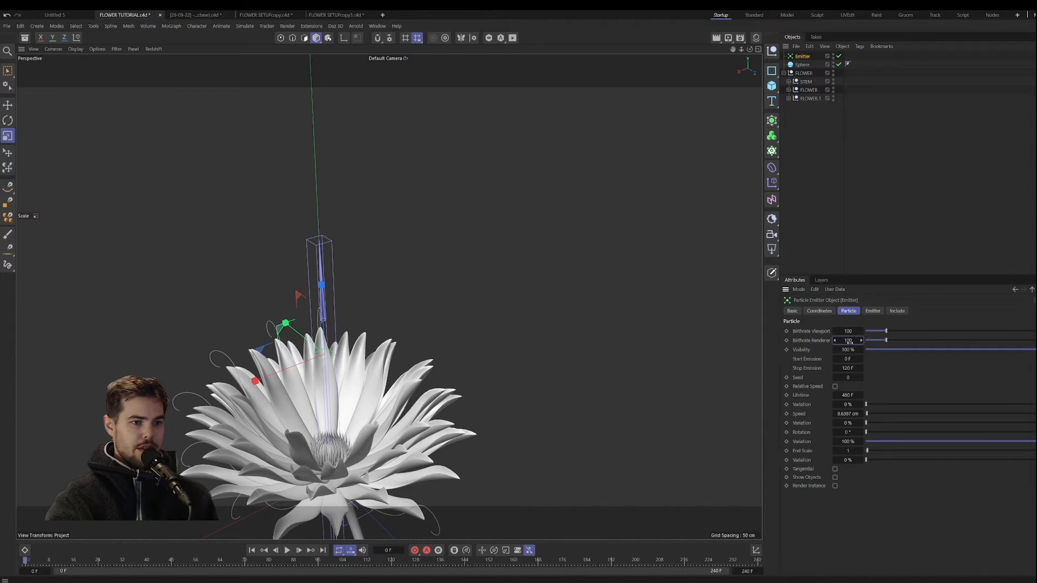
Step: Set particle lifetime to 96 F with 9% variation, speed variation 23%, rotation 18° and end scale 0, and enable Show Objects
click(856, 395)
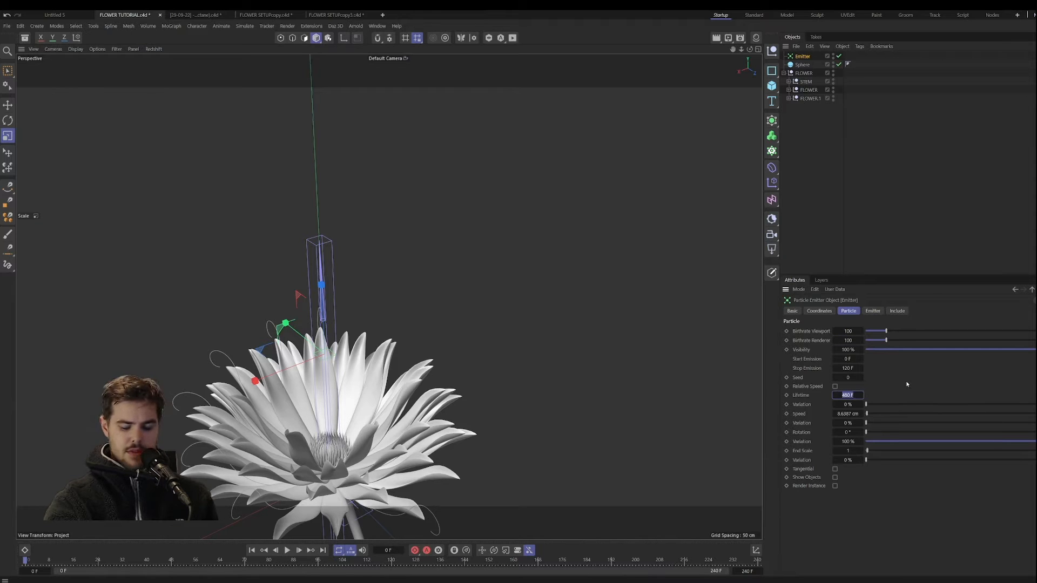
text(96)
key(Return)
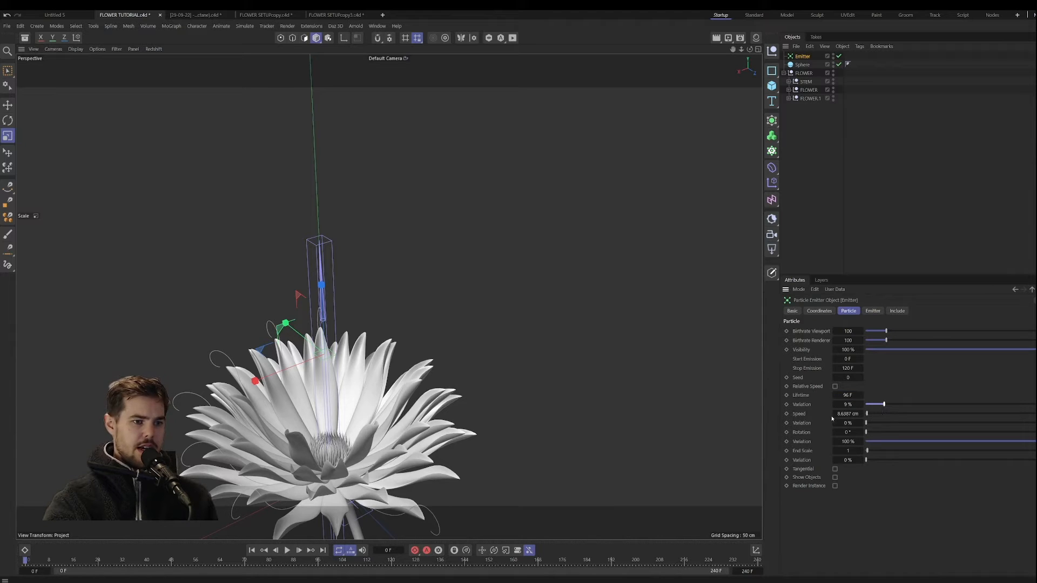
drag(873, 424, 886, 427)
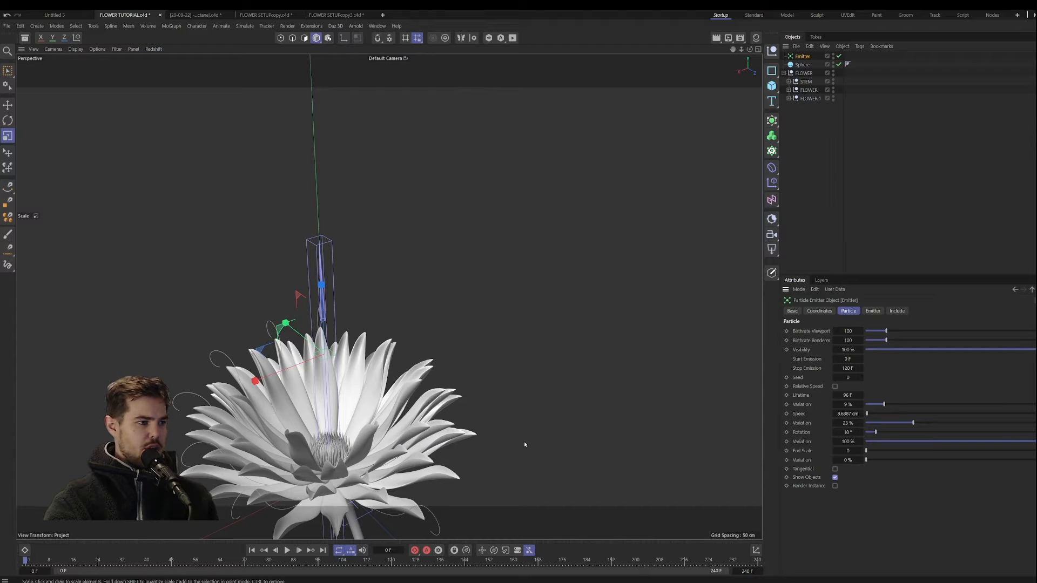
Step: Play back the particle emission and expand the FLOWER group to look for the Turbulence affecting the particles
click(287, 549)
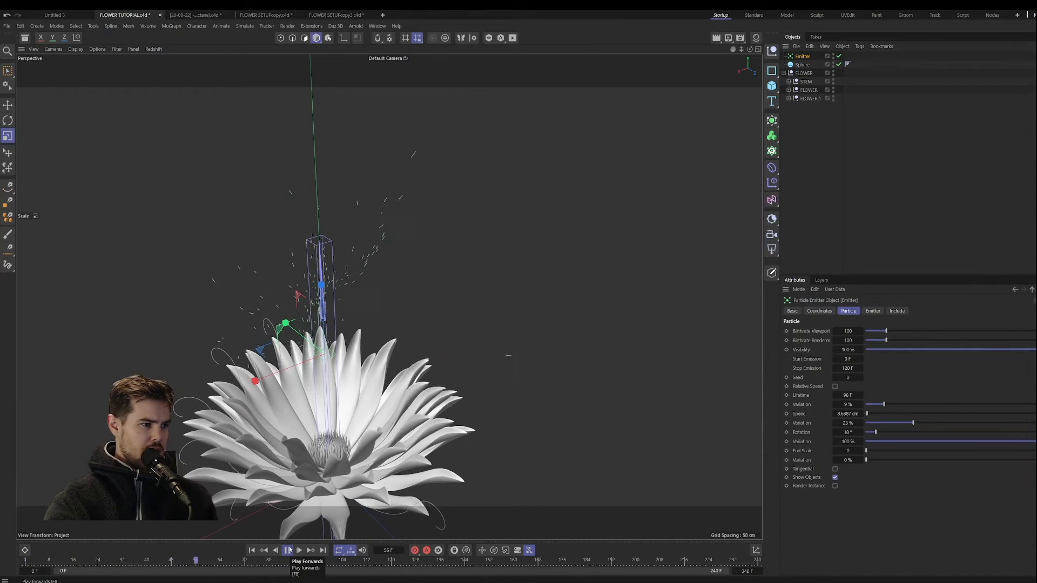
click(288, 550)
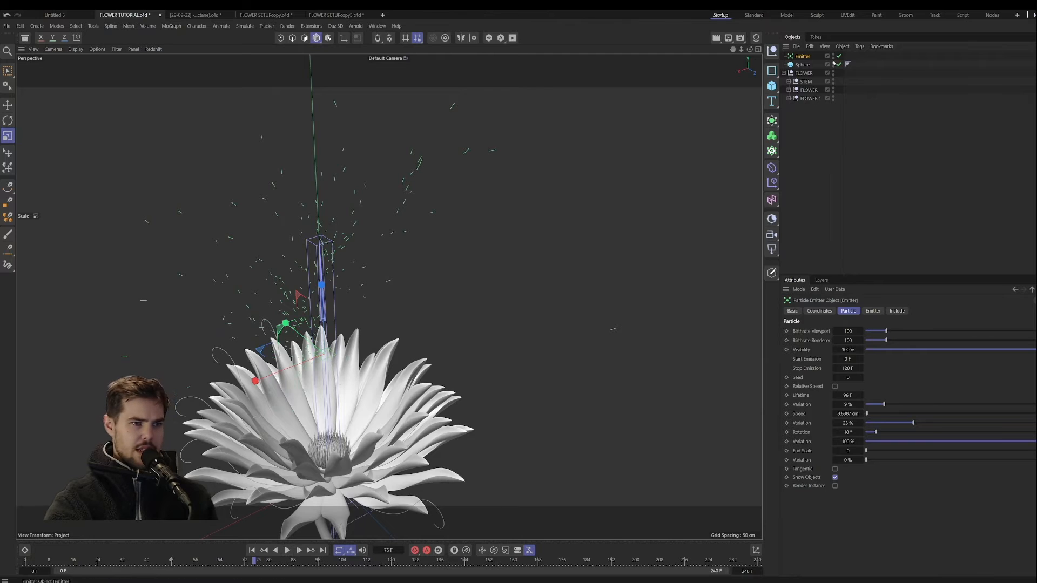
click(788, 98)
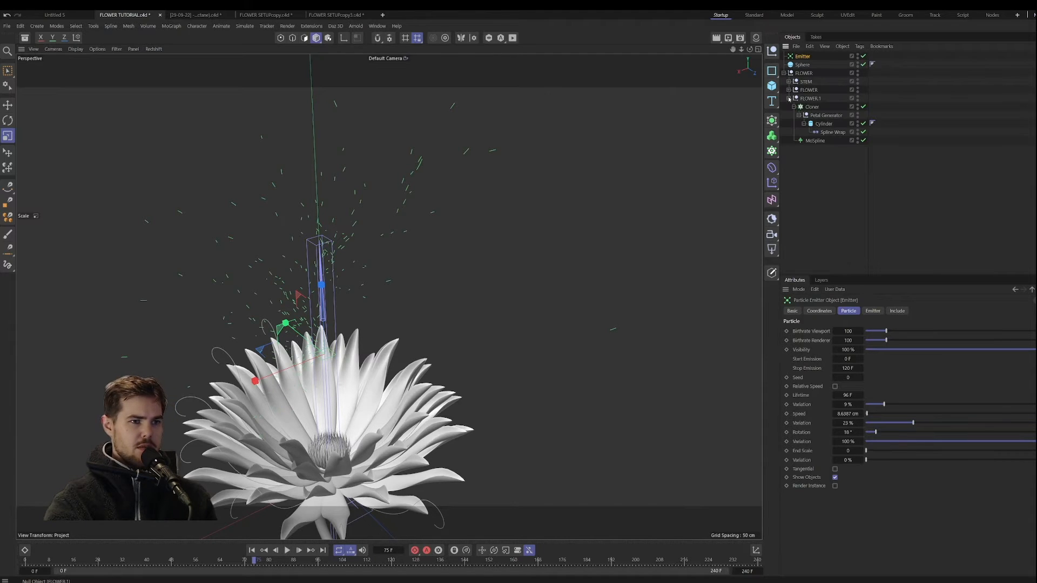
click(788, 99)
click(789, 93)
click(789, 90)
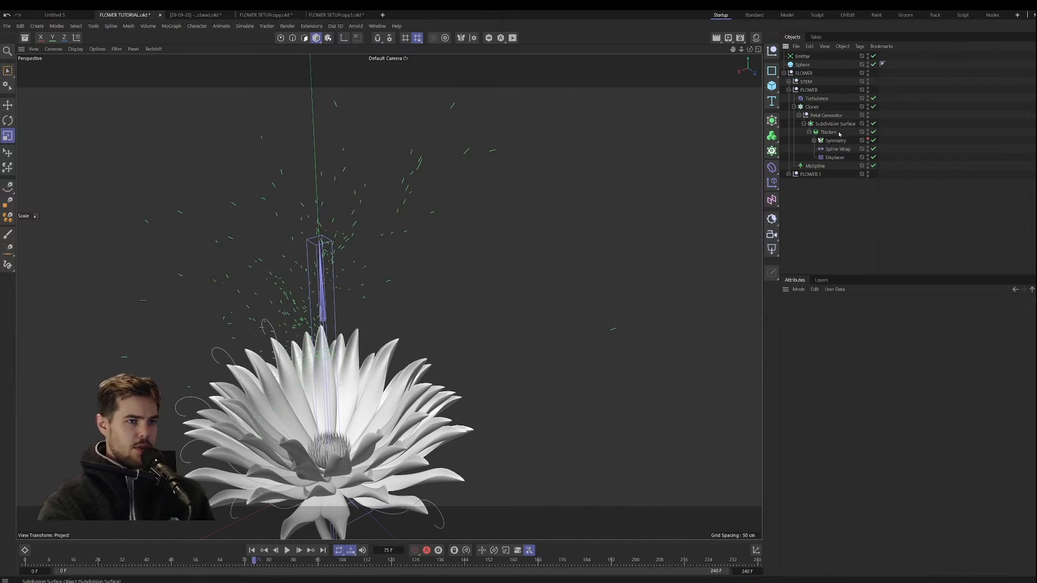
Step: Open the emitter's include/exclude modifier settings and rewind the animation to frame 0
click(808, 56)
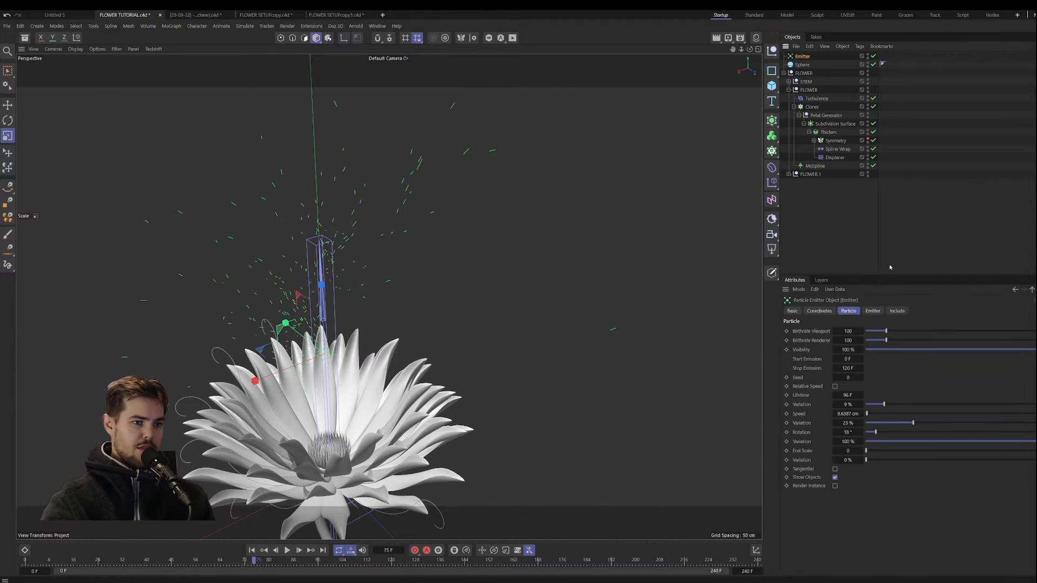
click(897, 311)
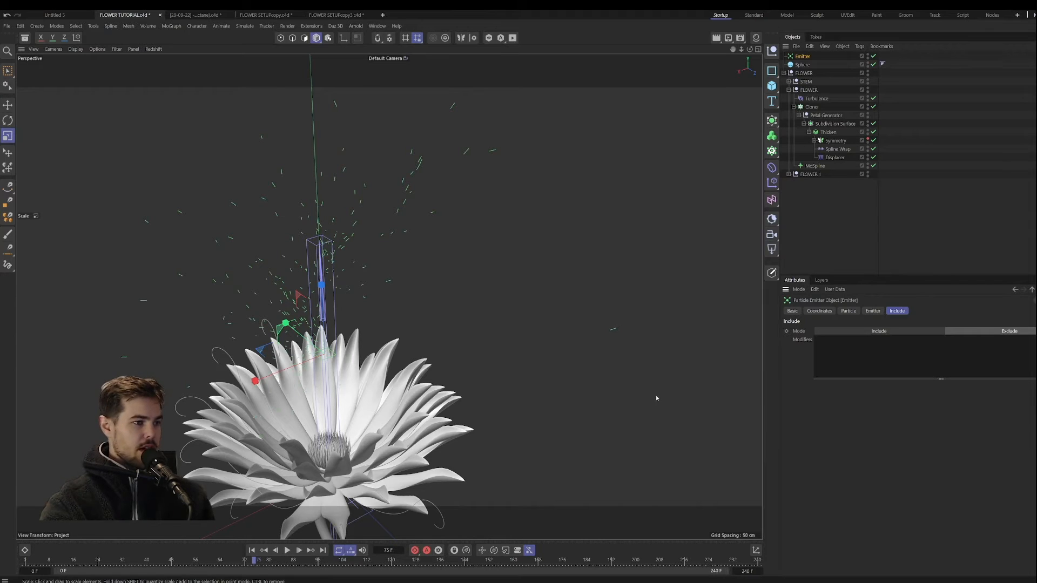
click(251, 549)
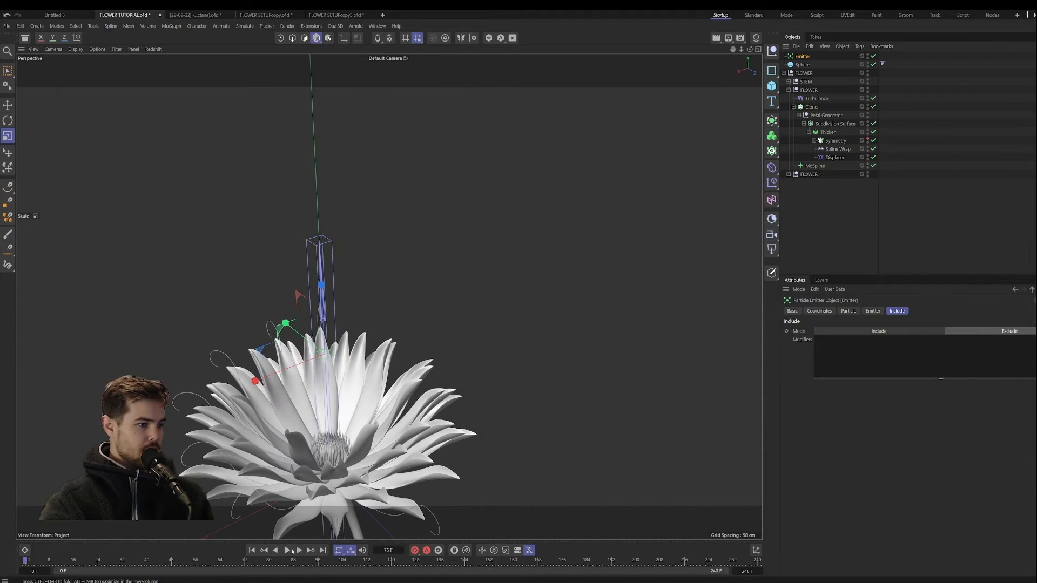
Step: Nest the Sphere under the Emitter and play back the animation from the start to preview the sphere particles
click(806, 65)
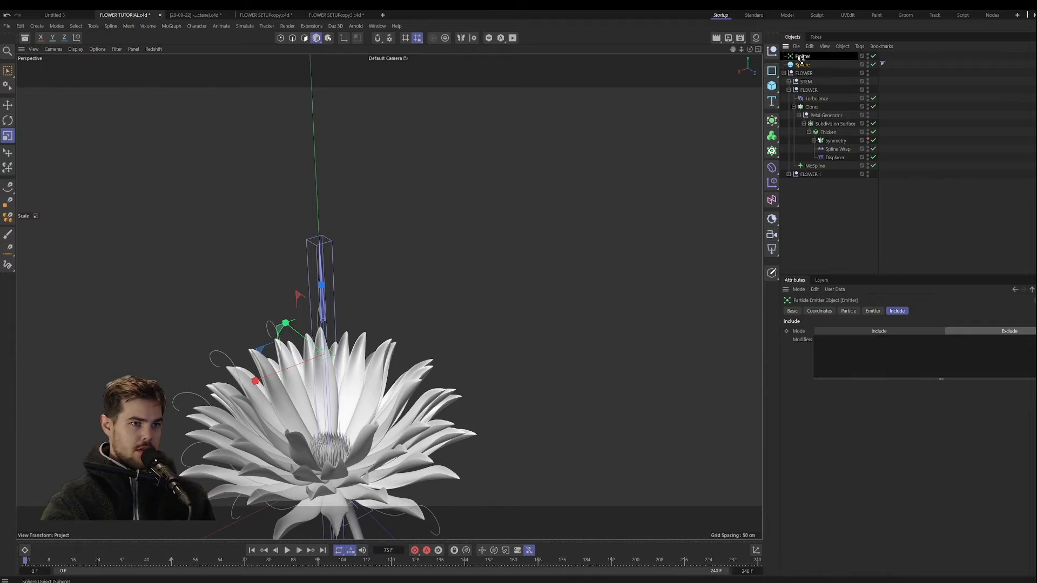
click(287, 549)
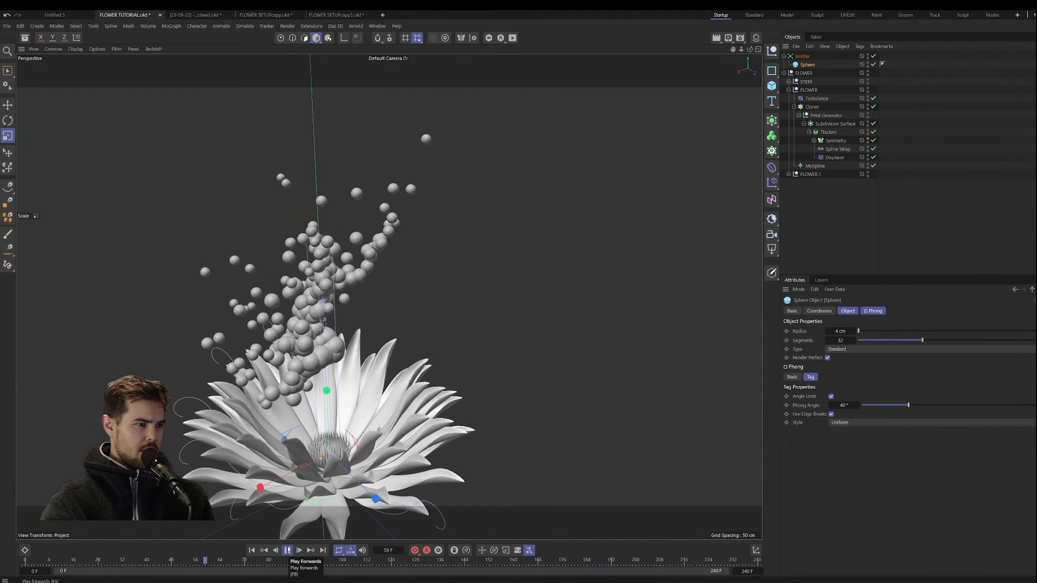
click(287, 549)
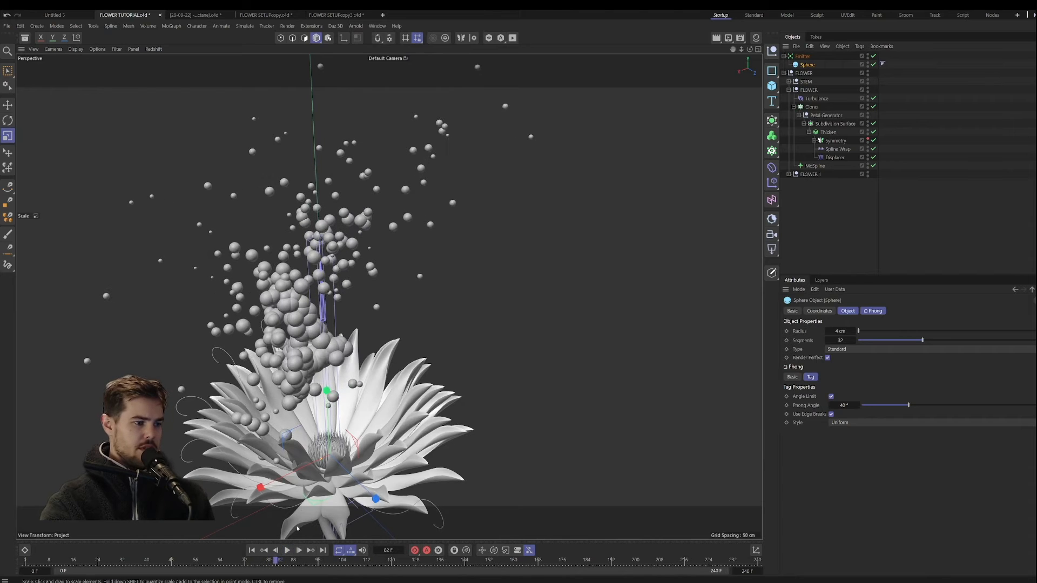
scroll(322, 529, down, 3)
alt+drag(321, 528, 343, 502)
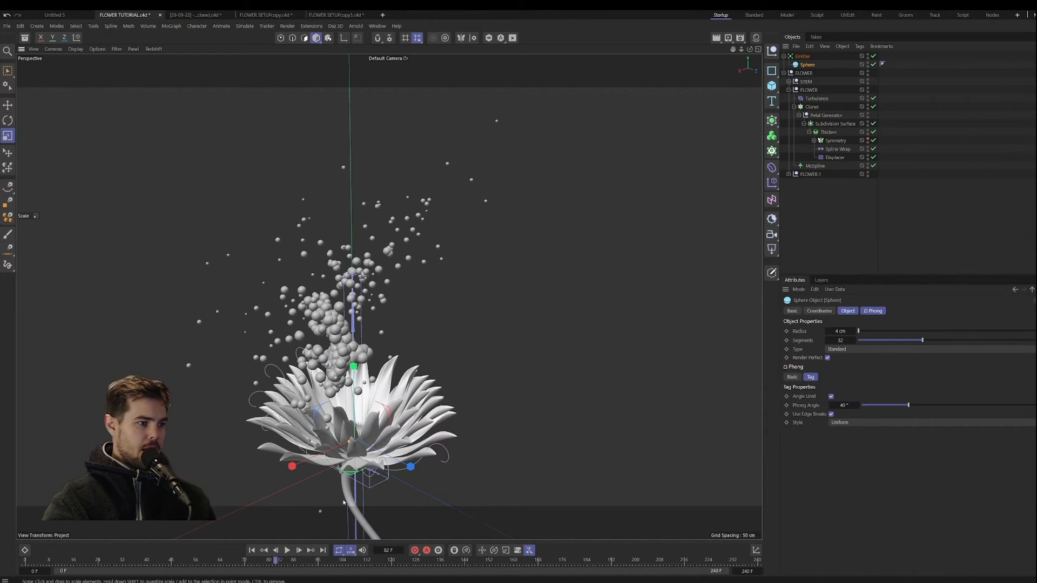
click(251, 549)
click(287, 550)
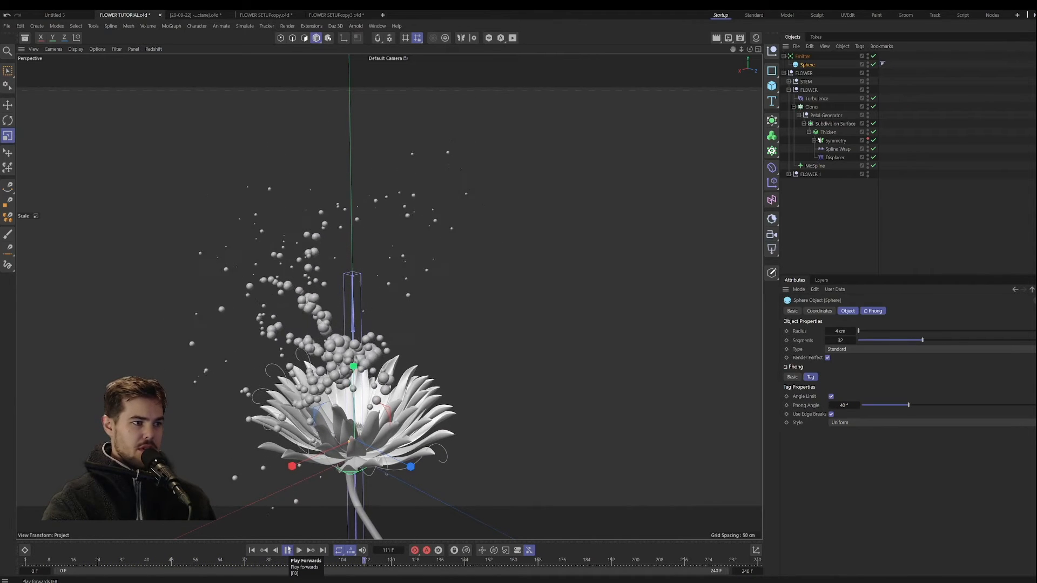
click(287, 550)
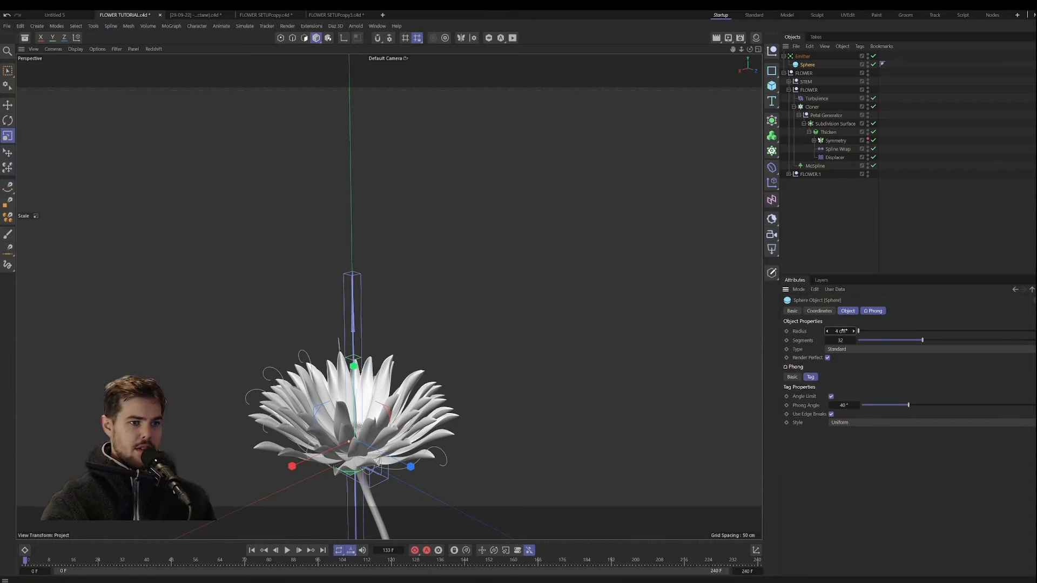
Step: Set the sphere's radius to 1 cm, play back the particles briefly and rewind
text(1)
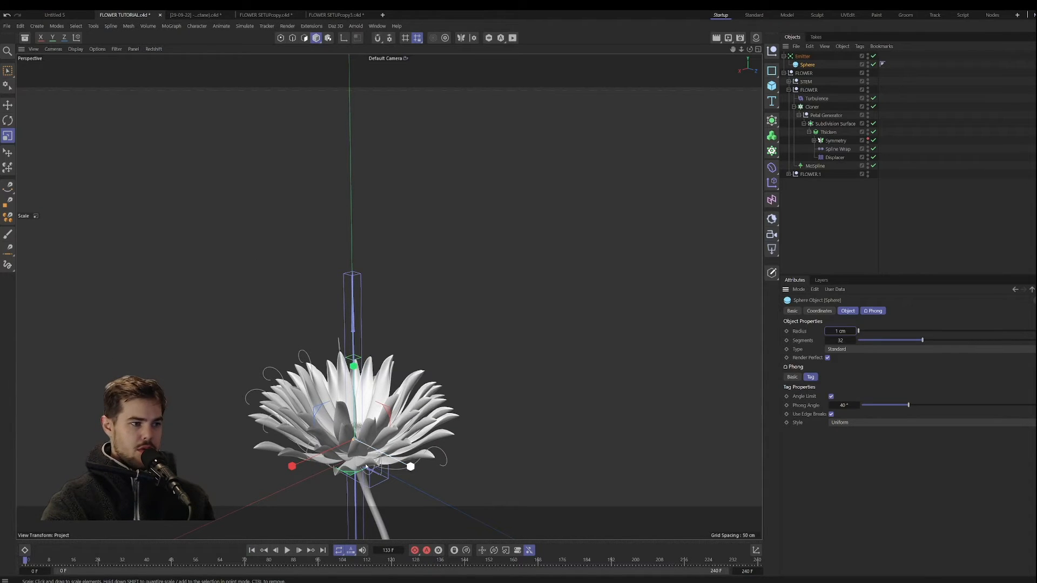
click(288, 550)
click(288, 550)
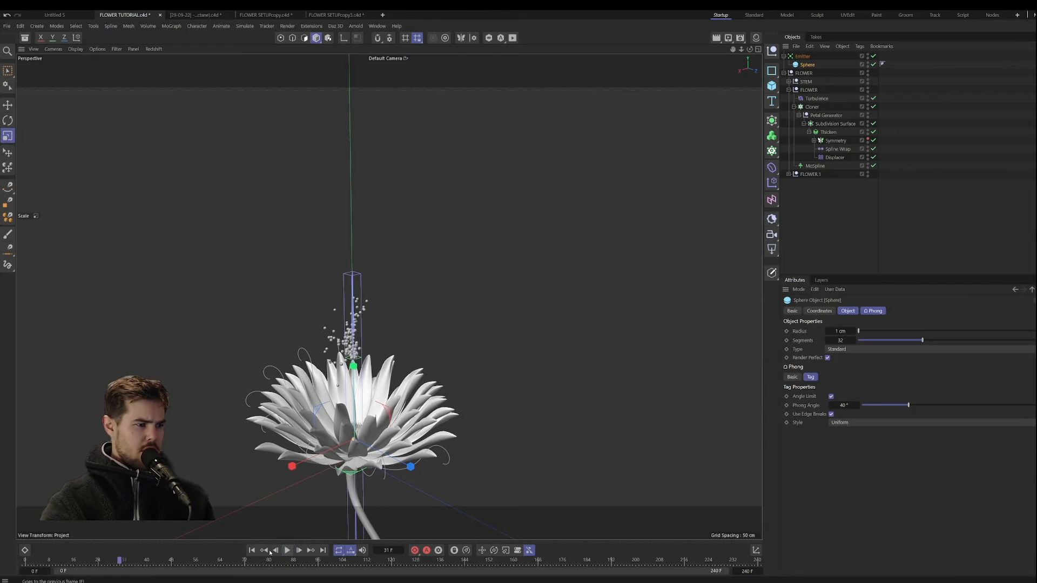
click(252, 550)
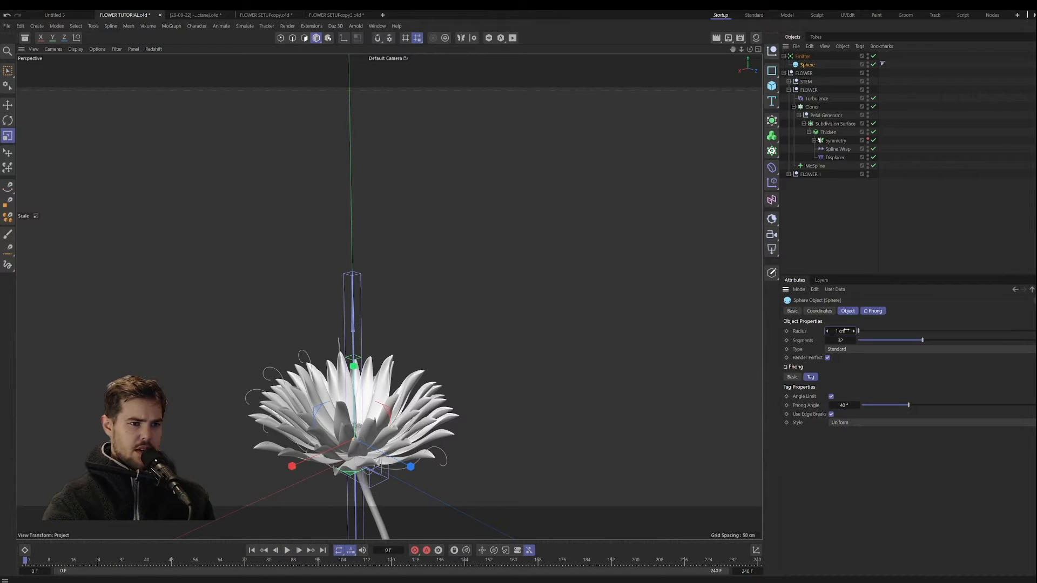
Step: Set the sphere's radius to 0.2 cm, preview the finer particles and rewind to the first frame
text(0.2)
click(287, 549)
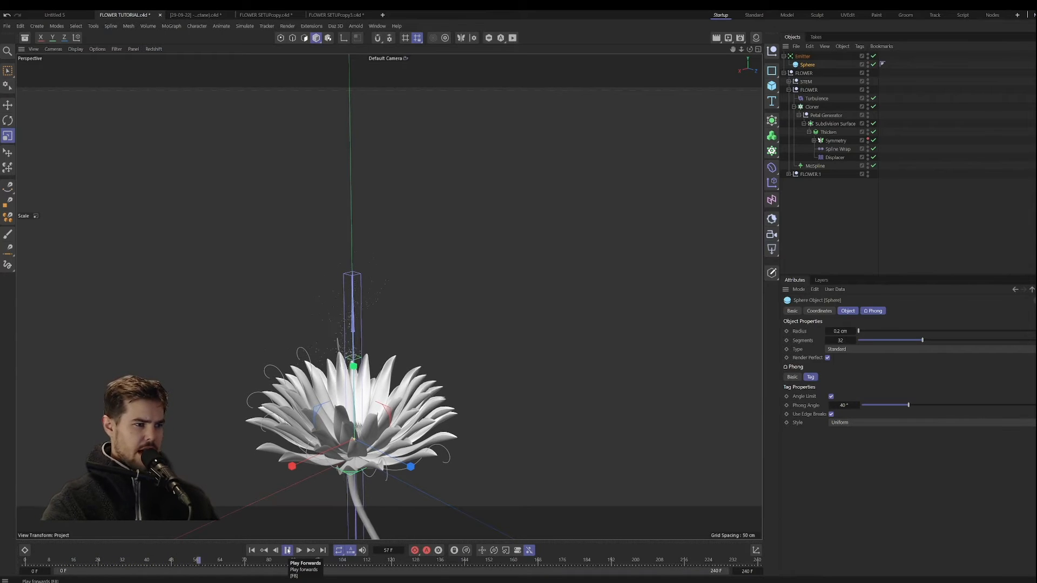
click(287, 549)
scroll(360, 354, up, 3)
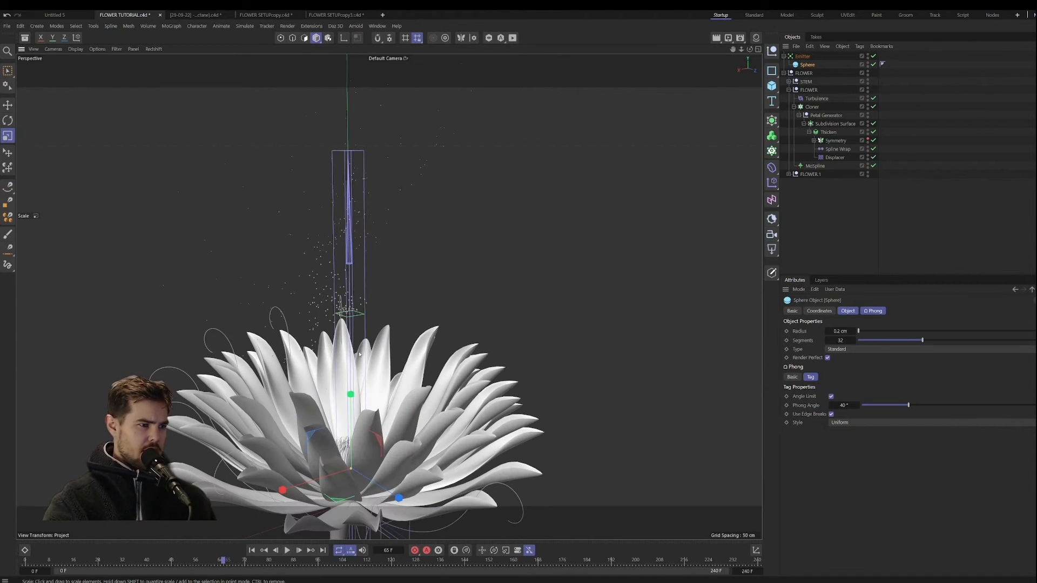
click(251, 550)
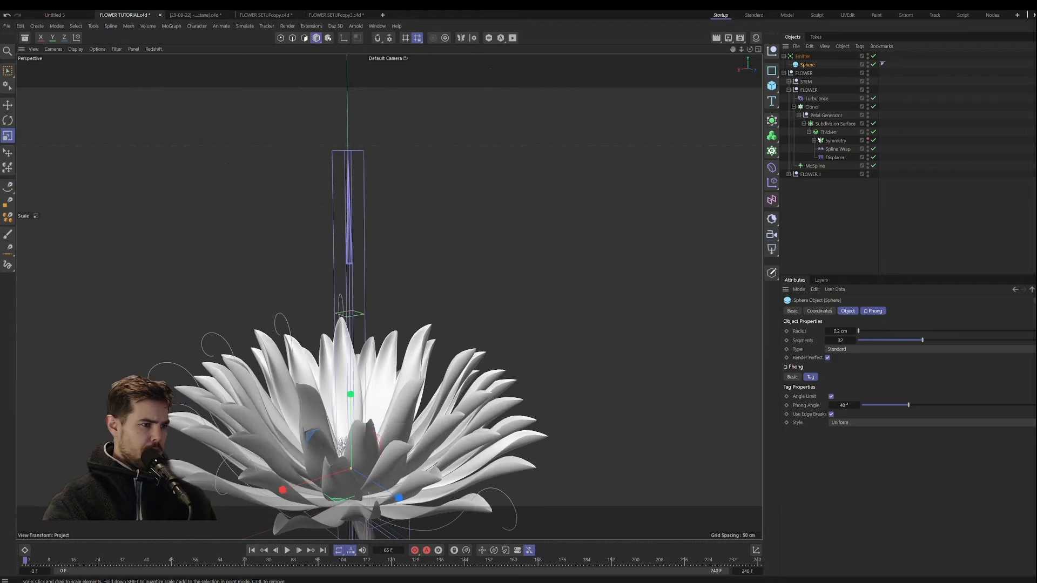
Step: Move the Emitter down into the flower's centre, play back the emission from there and rewind
alt+drag(322, 432, 305, 452)
click(802, 56)
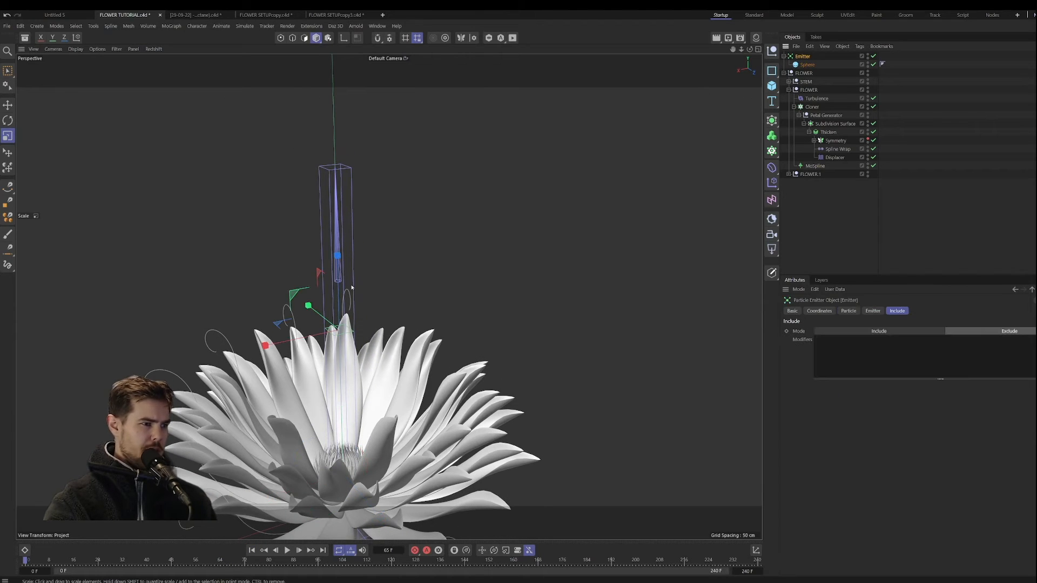
key(e)
drag(340, 288, 303, 543)
click(288, 550)
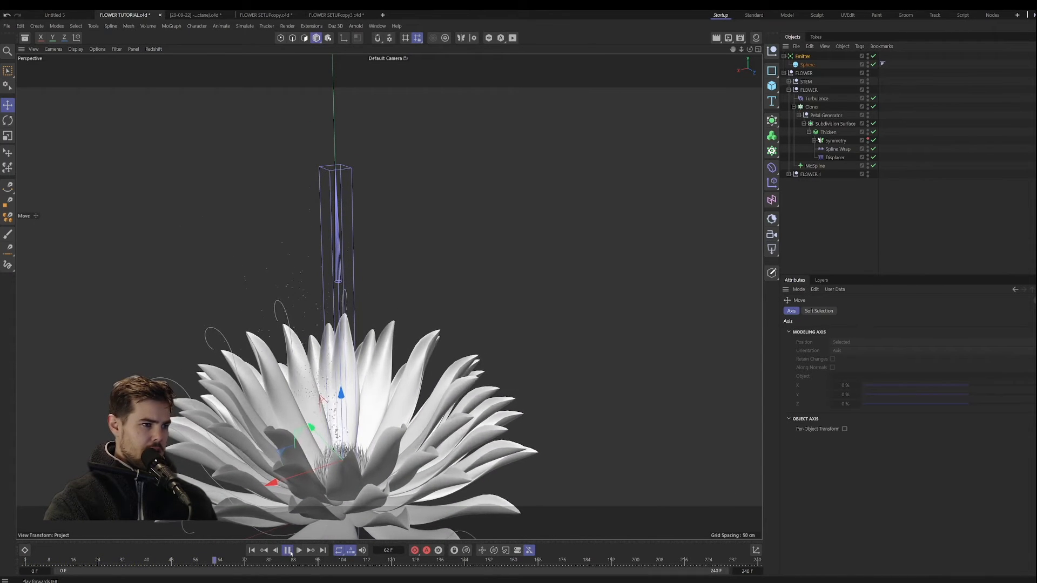
click(289, 551)
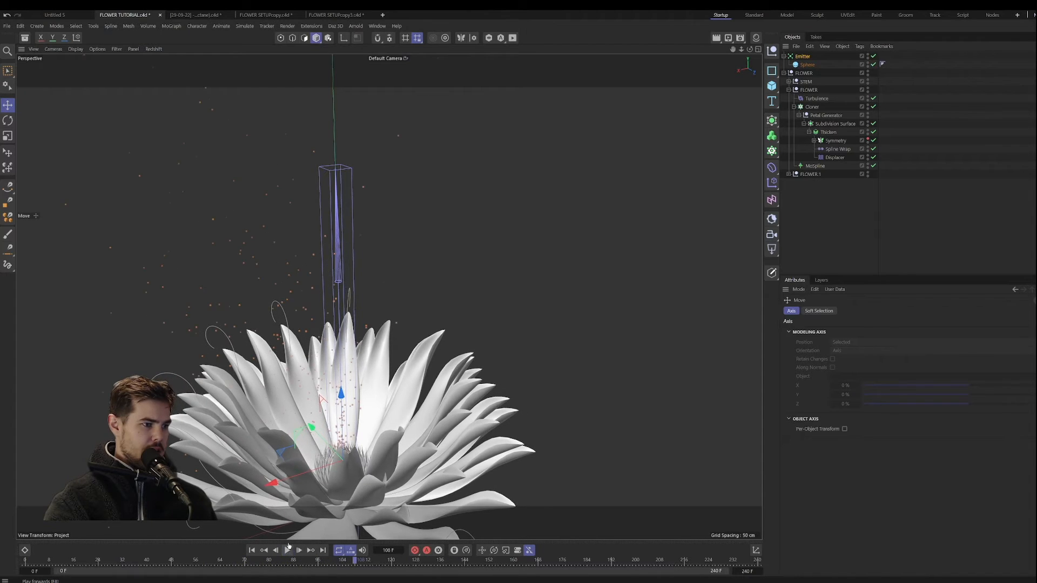
alt+middle_drag(356, 430, 384, 367)
alt+drag(384, 368, 438, 398)
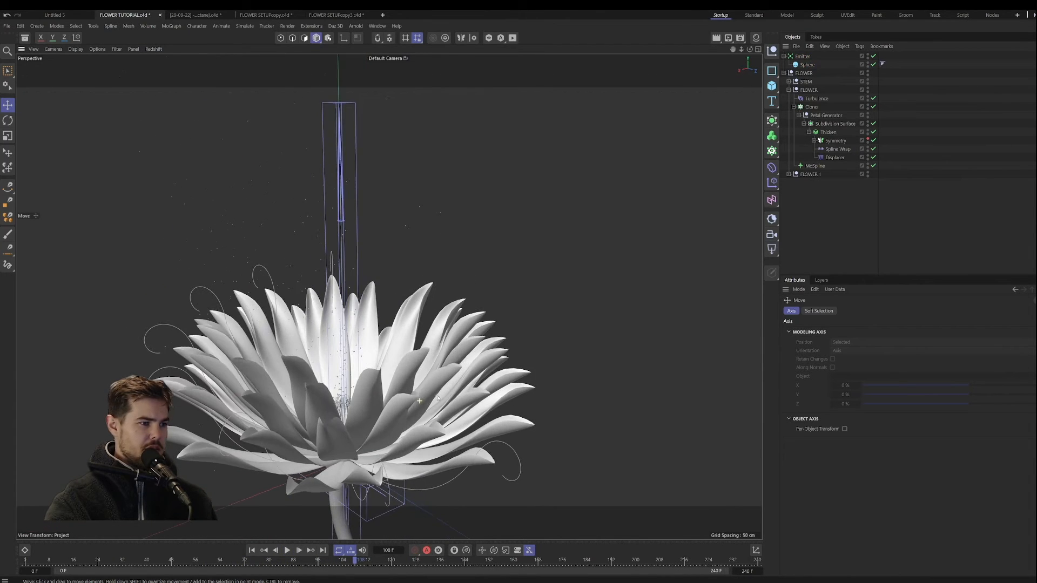
click(252, 550)
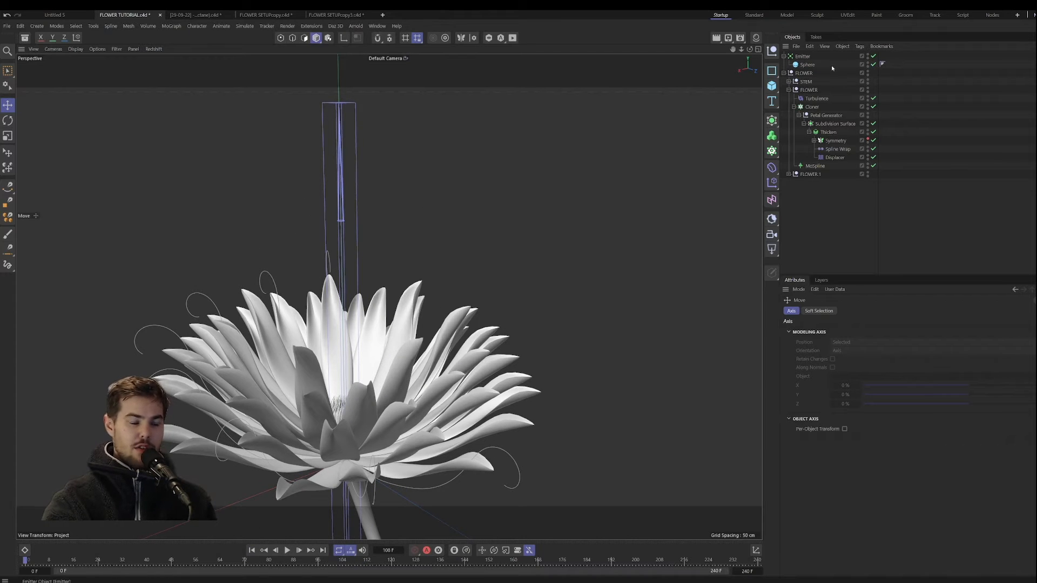
Step: Set the emitter's viewport and renderer birthrates to 1000
click(802, 57)
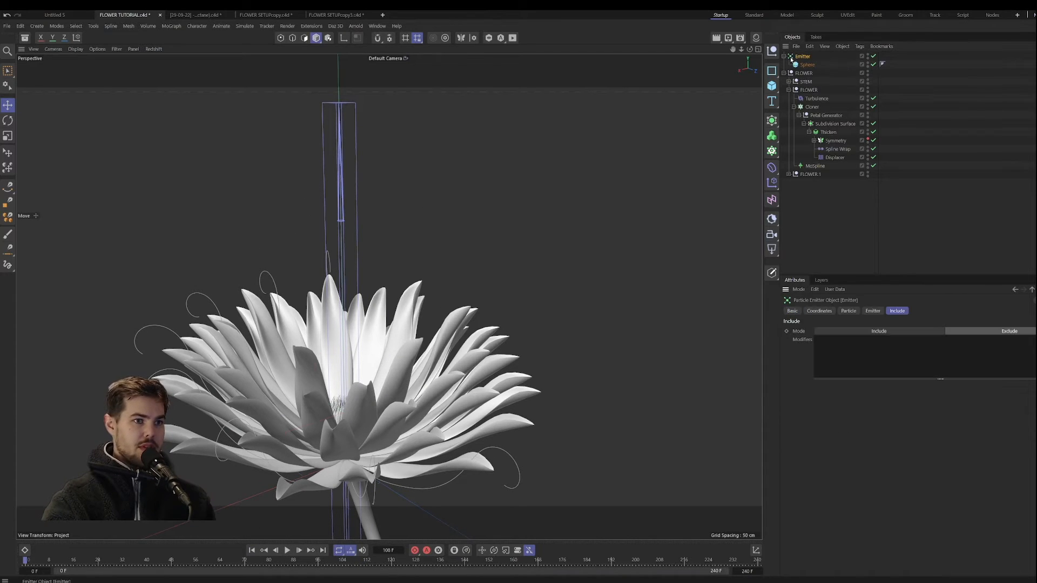
click(849, 311)
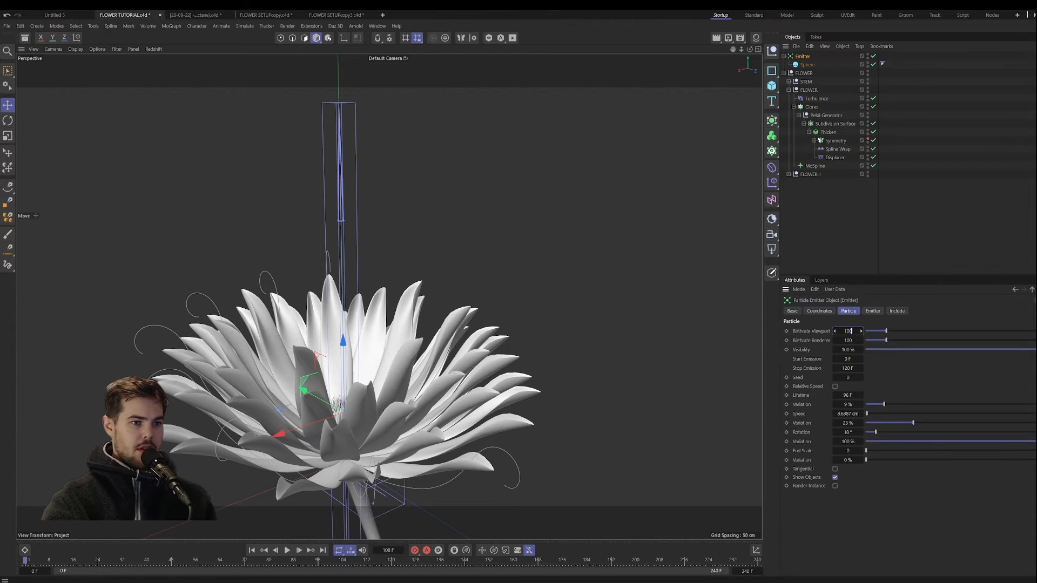
text(0)
key(Return)
text(0)
key(Return)
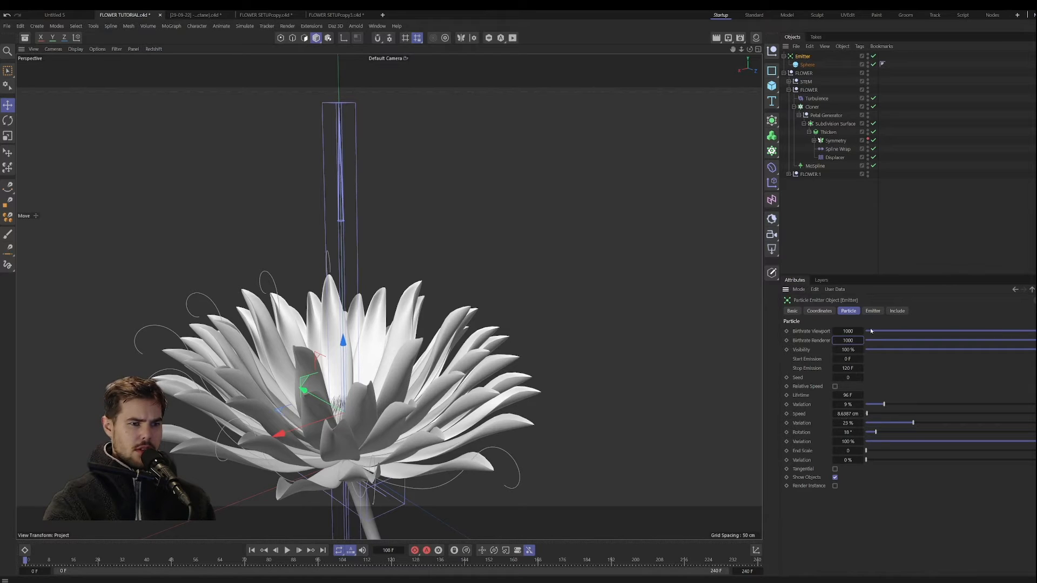
Step: Try the Cone emitter type, return to Pyramid, and set the horizontal emission angle to 64°
click(870, 312)
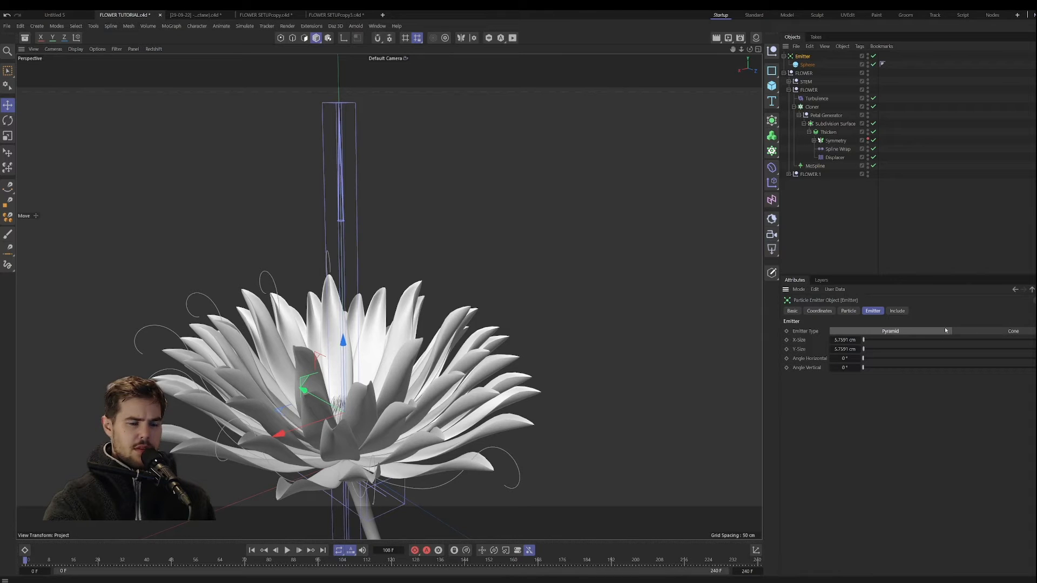
click(985, 329)
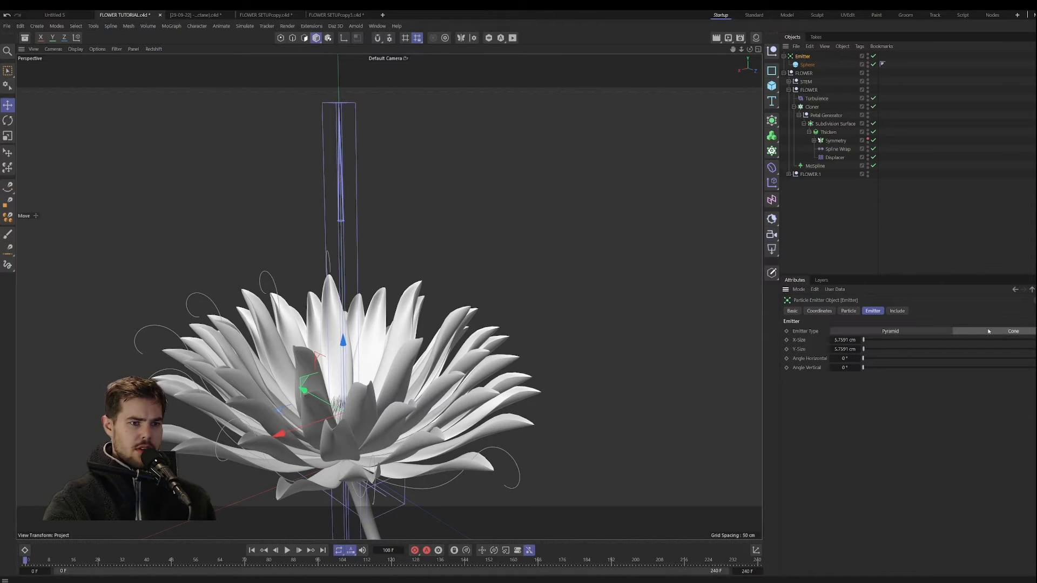
click(937, 328)
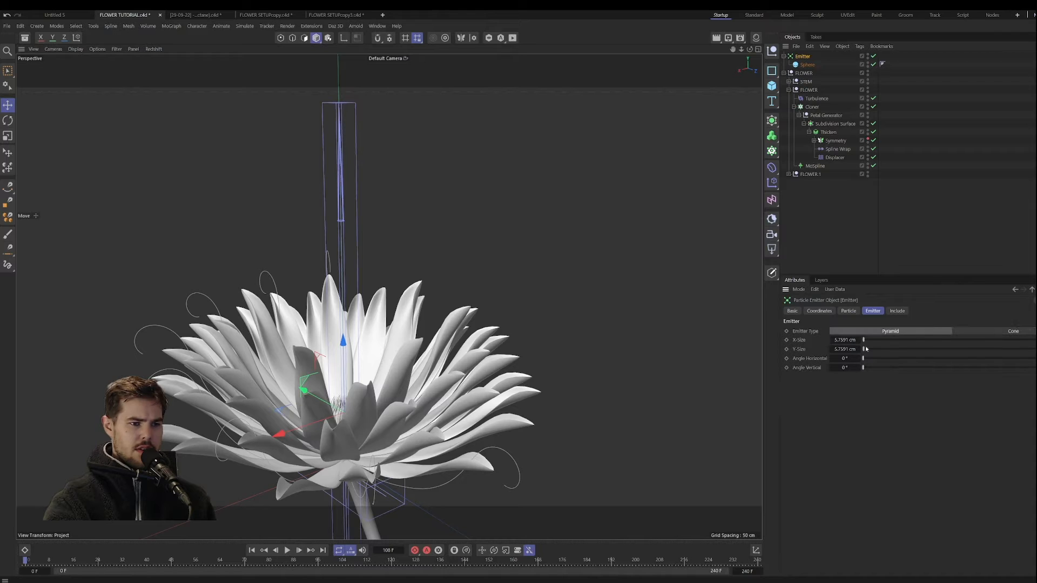
drag(899, 357, 900, 358)
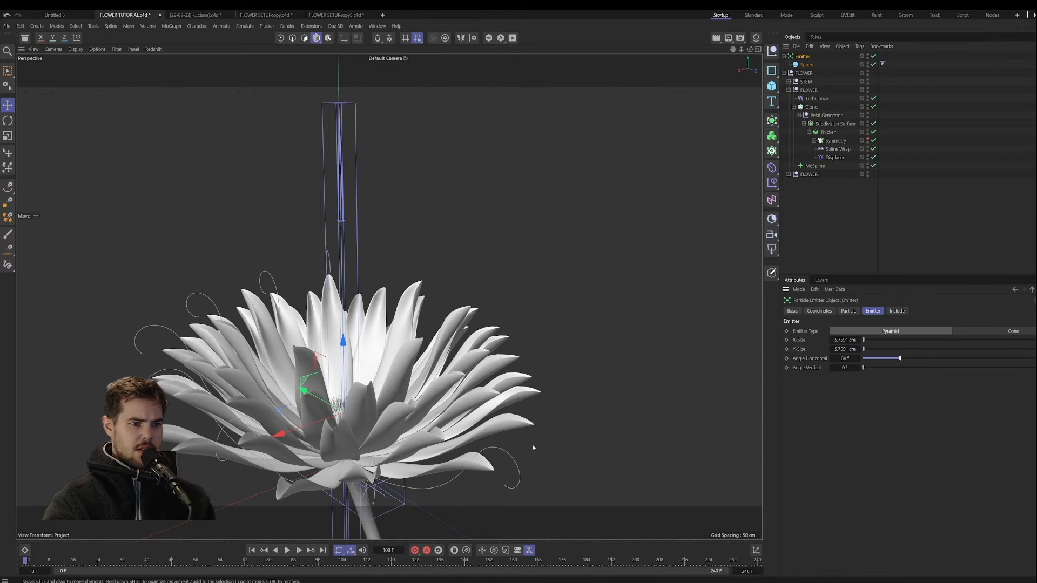
Step: Play back and scrub the denser particle emission, then replay it from the start with nothing selected
click(287, 550)
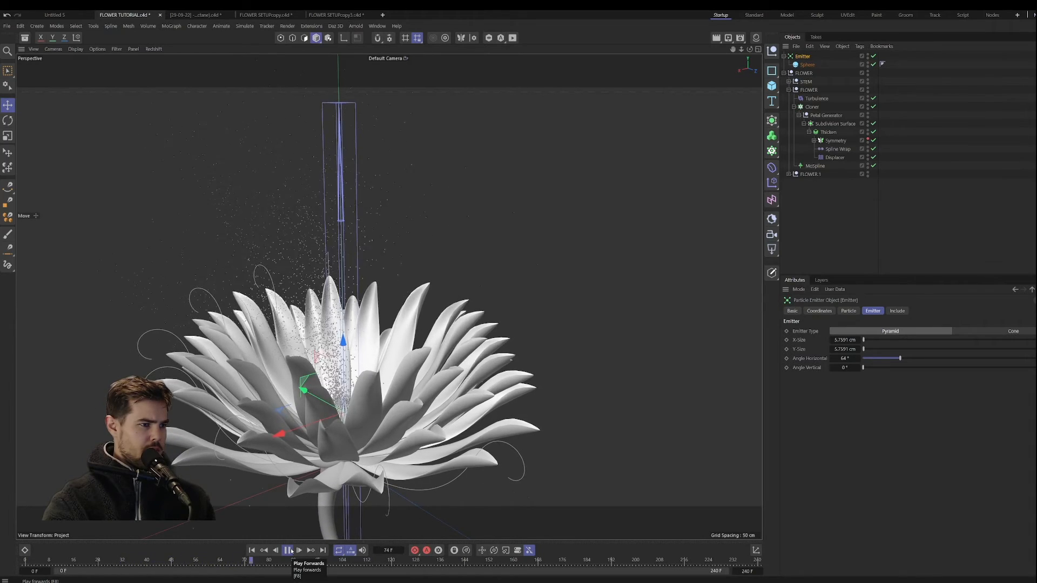
click(288, 550)
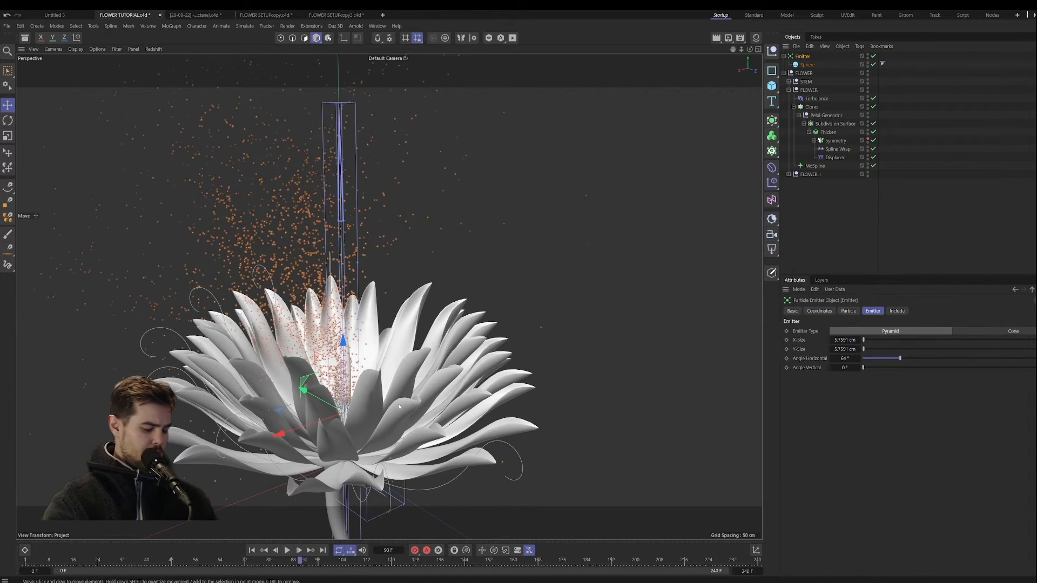
alt+drag(368, 365, 395, 376)
drag(279, 561, 184, 562)
click(817, 260)
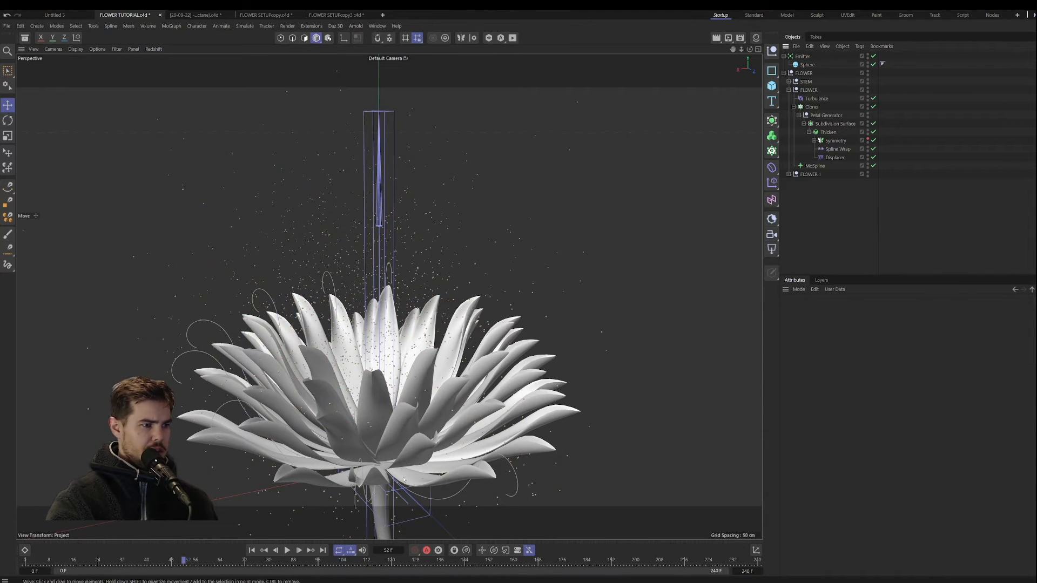
click(252, 550)
click(288, 550)
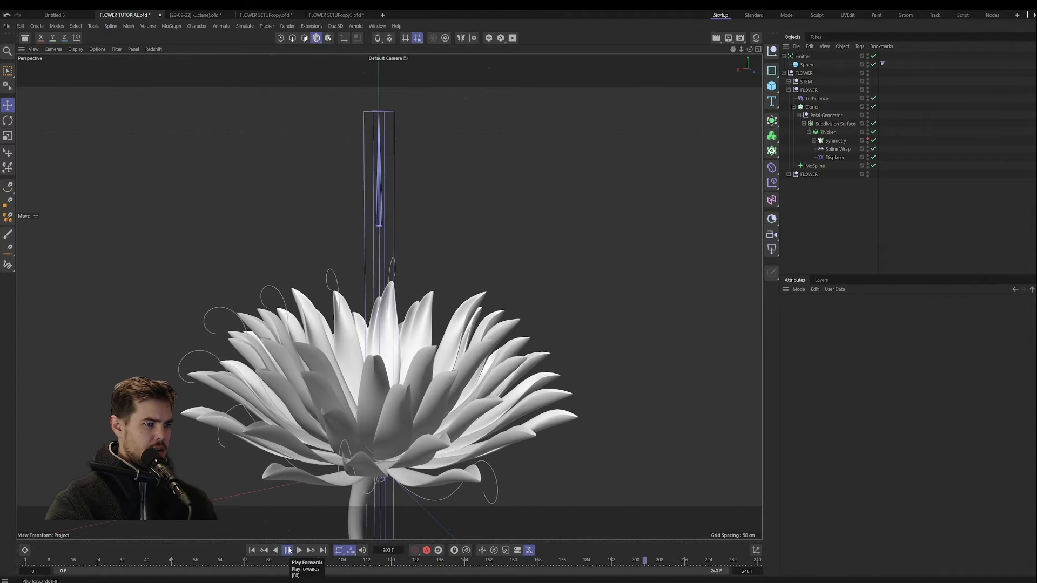
click(287, 550)
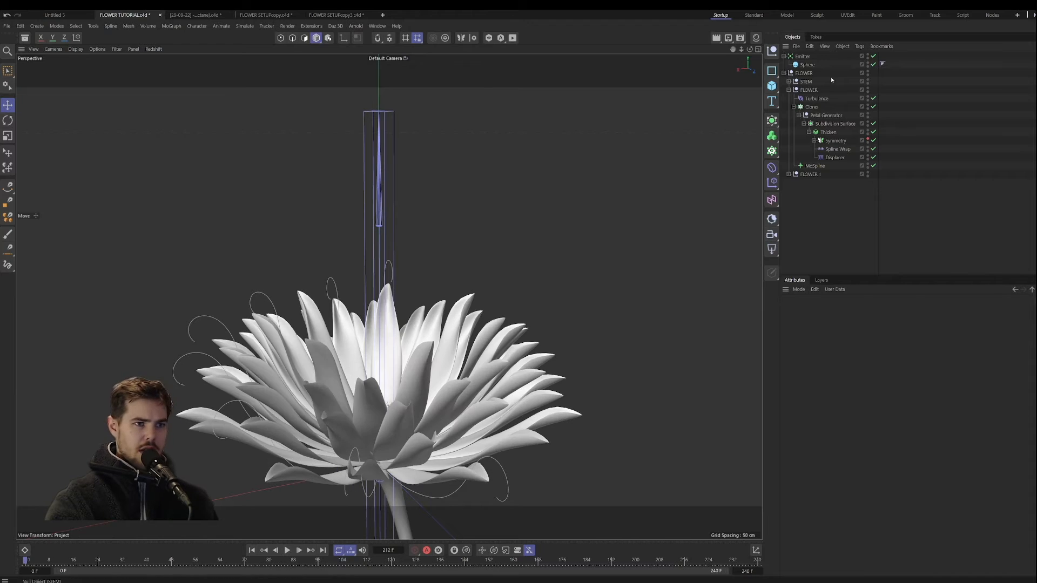
Step: Set the emitter's Stop Emission to 80 F and play back the animation from the first frame
click(803, 56)
click(848, 311)
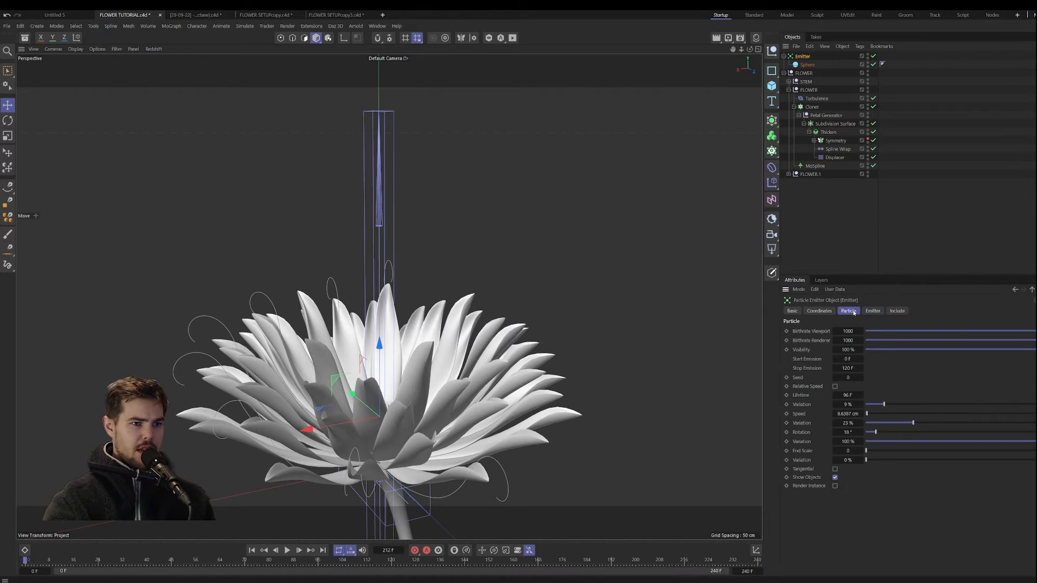
click(852, 368)
text(80)
key(Return)
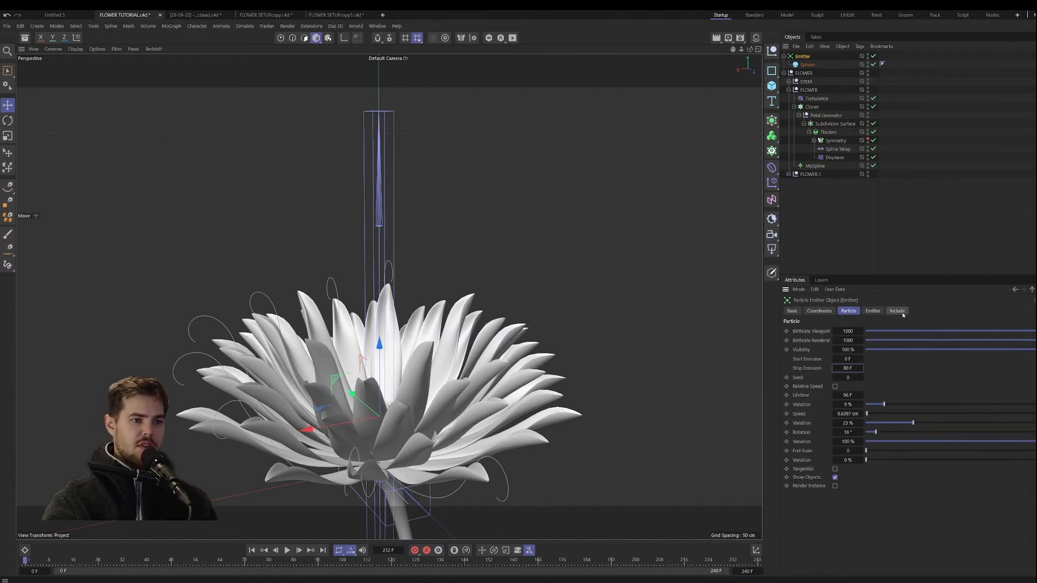
click(252, 551)
click(287, 550)
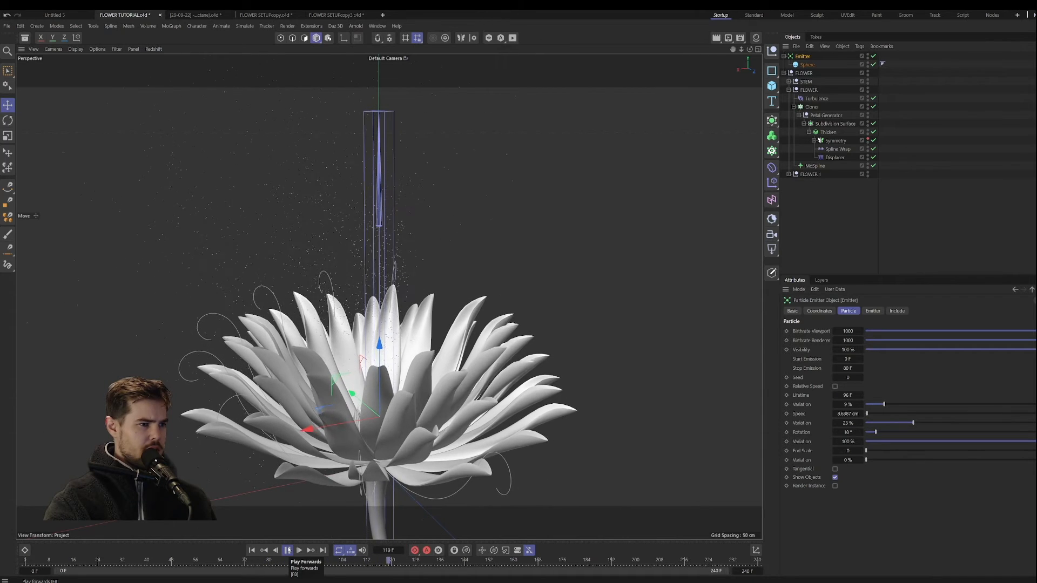
click(288, 549)
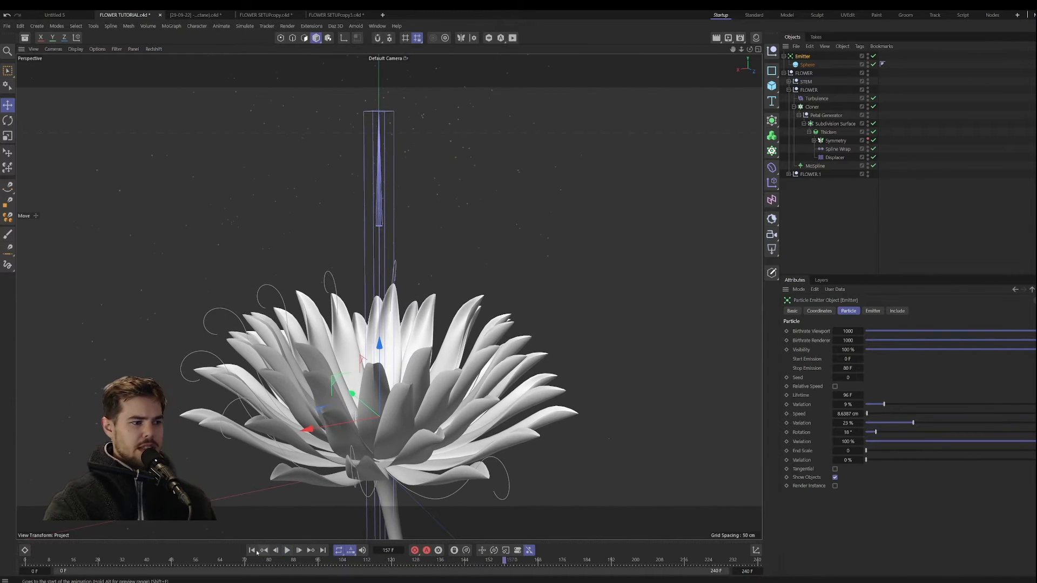
Step: Hide the petal's Spline Wrap deformer display in the viewport
alt+middle_drag(398, 463, 406, 367)
alt+right_drag(406, 368, 405, 253)
alt+drag(405, 253, 451, 263)
scroll(332, 333, up, 2)
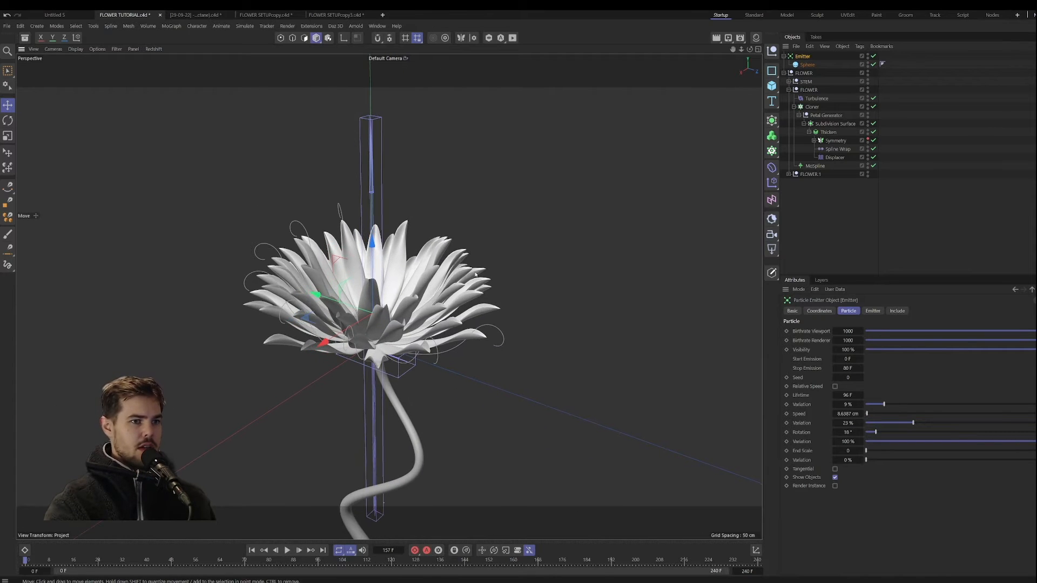
double_click(868, 148)
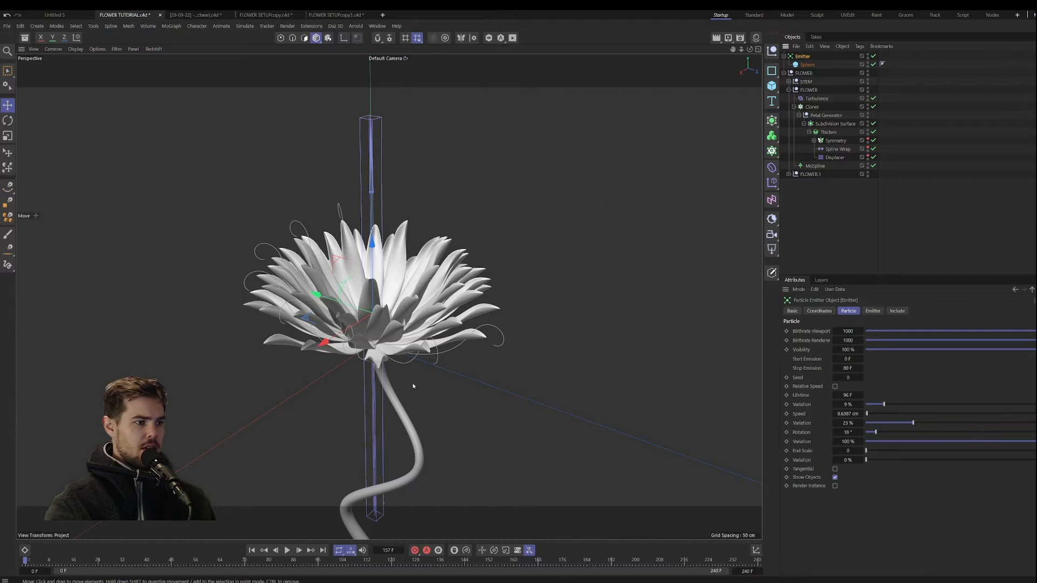
Step: Hide the stem's Spline Wrap deformer display in the viewport
click(374, 413)
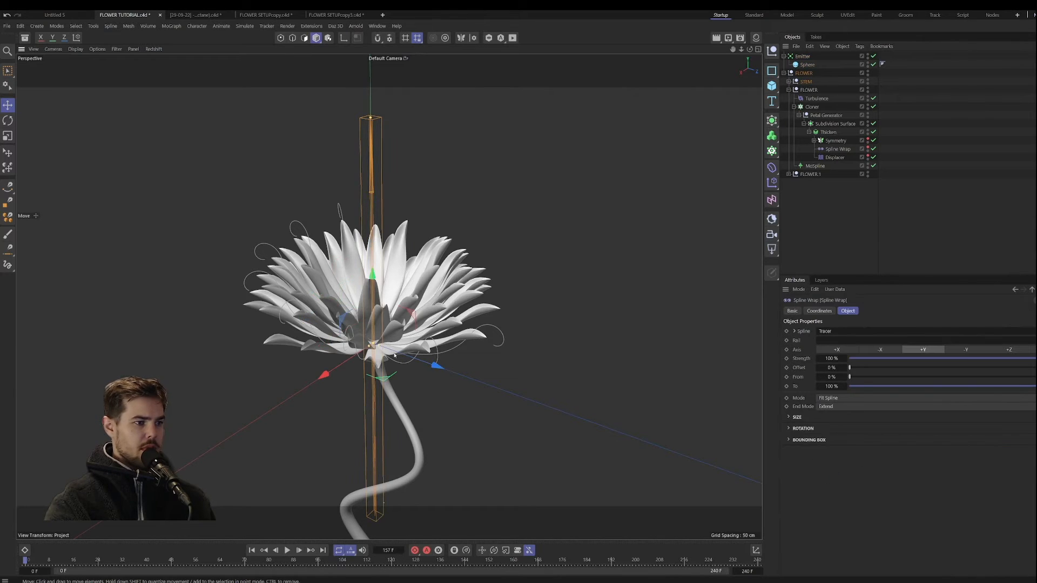
click(789, 81)
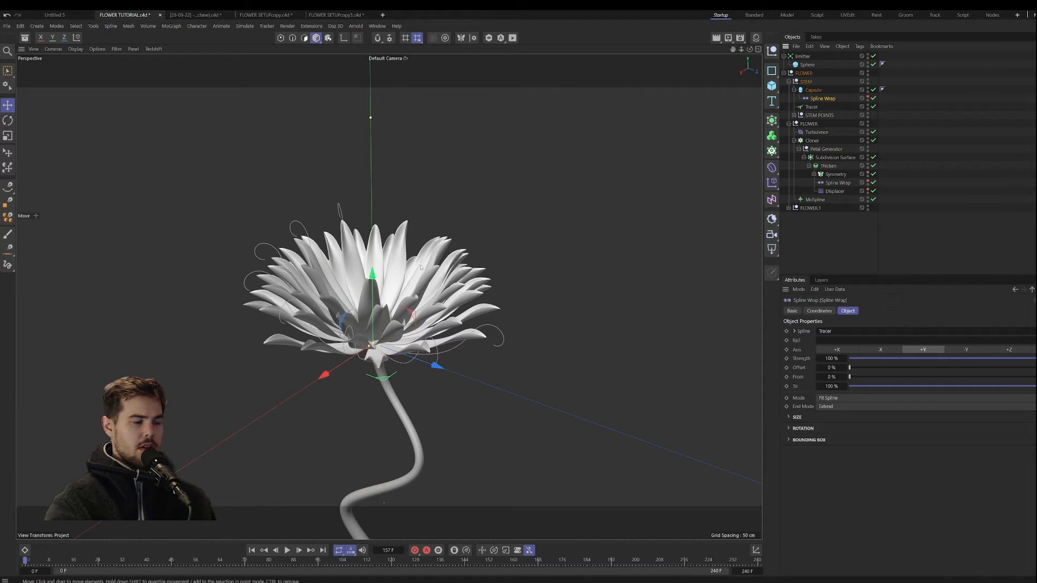
scroll(400, 286, up, 3)
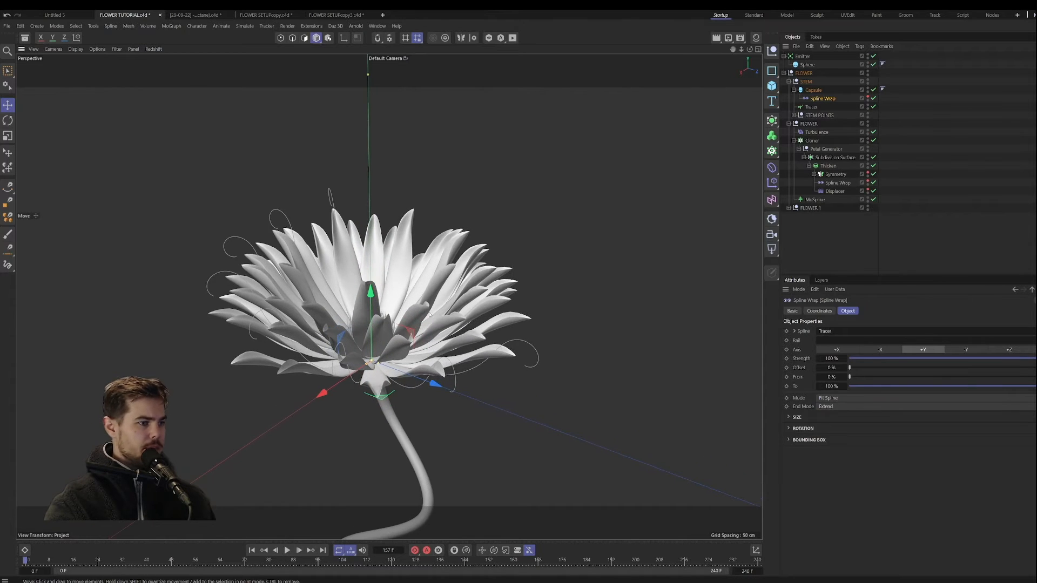
scroll(429, 315, down, 5)
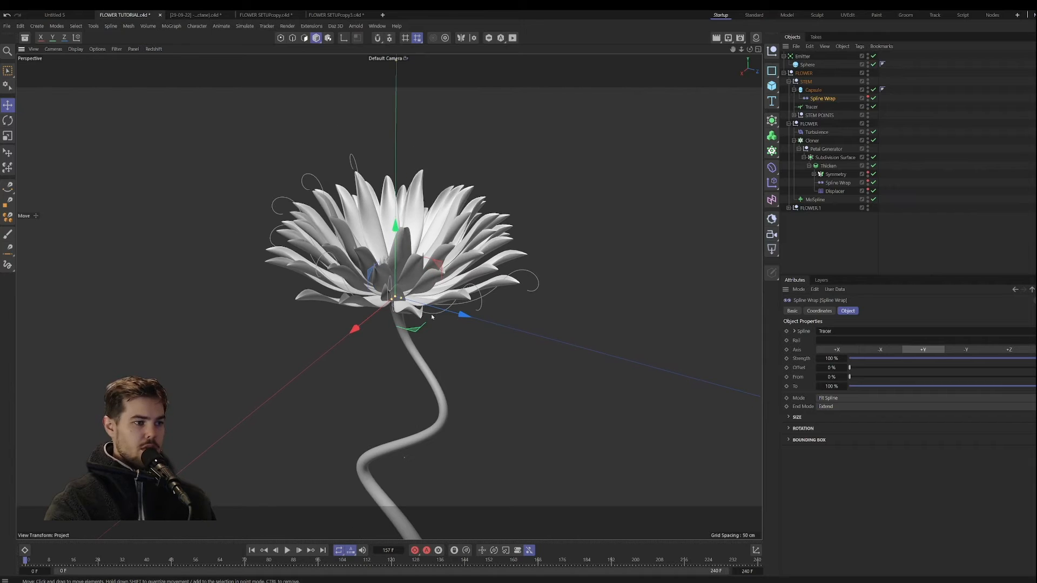
Step: Play back the animation and examine the flower and stem movement from a lower angle
click(287, 551)
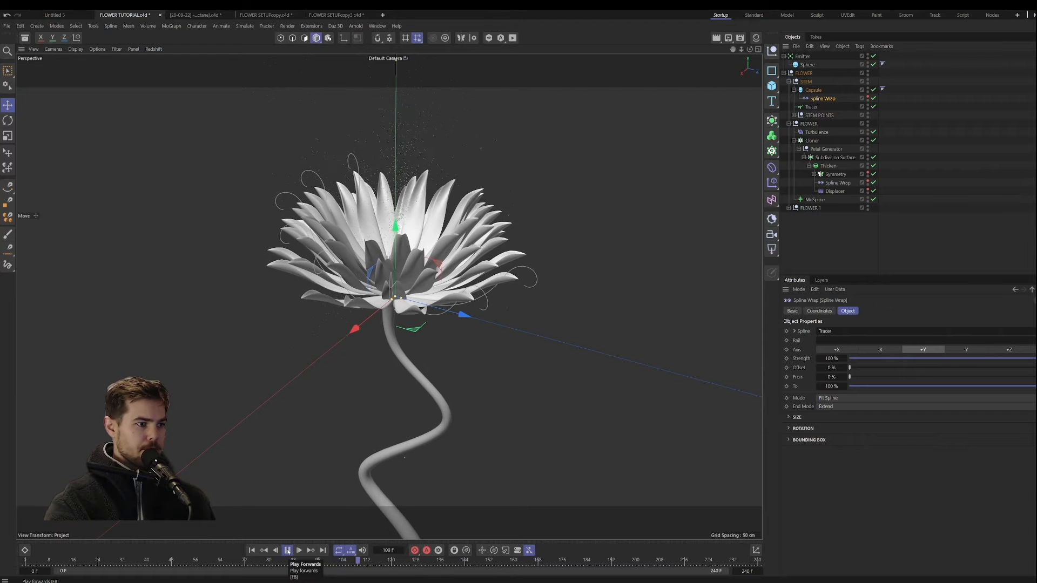
click(288, 552)
alt+drag(395, 396, 406, 346)
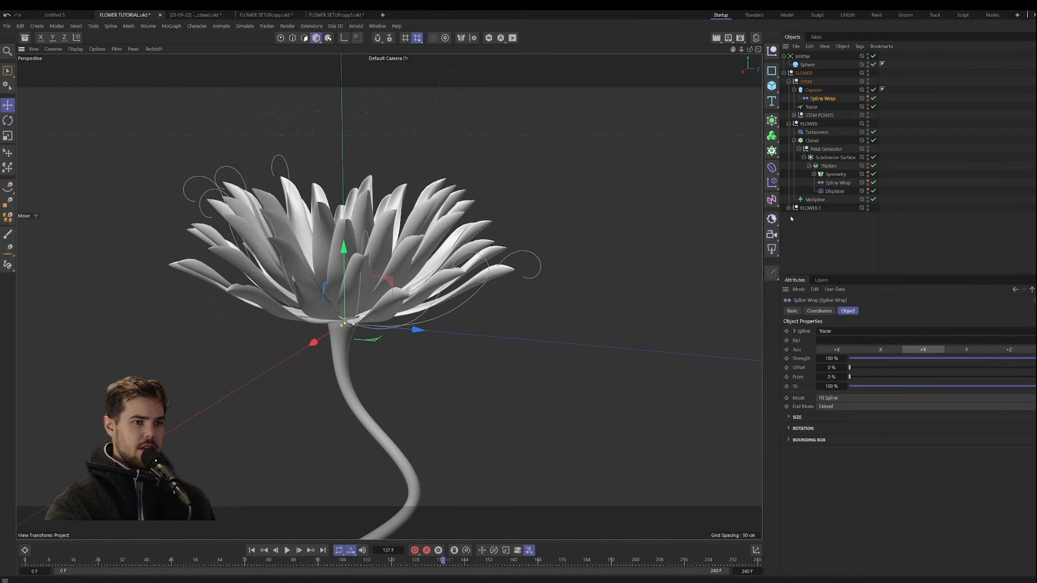
Step: Examine the Vibrate tag settings of the Null.1 stem point
click(794, 116)
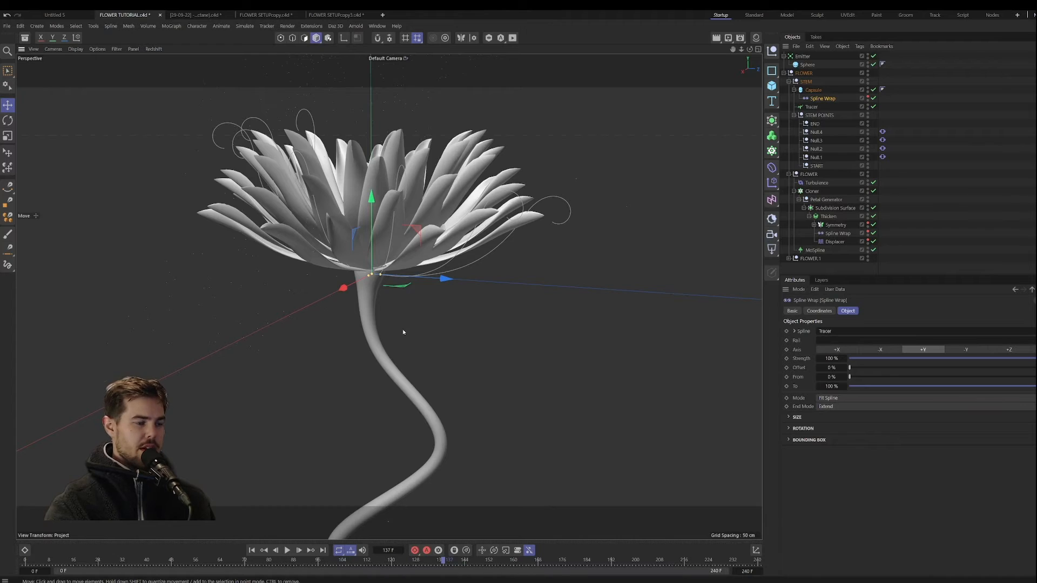
alt+drag(403, 330, 396, 313)
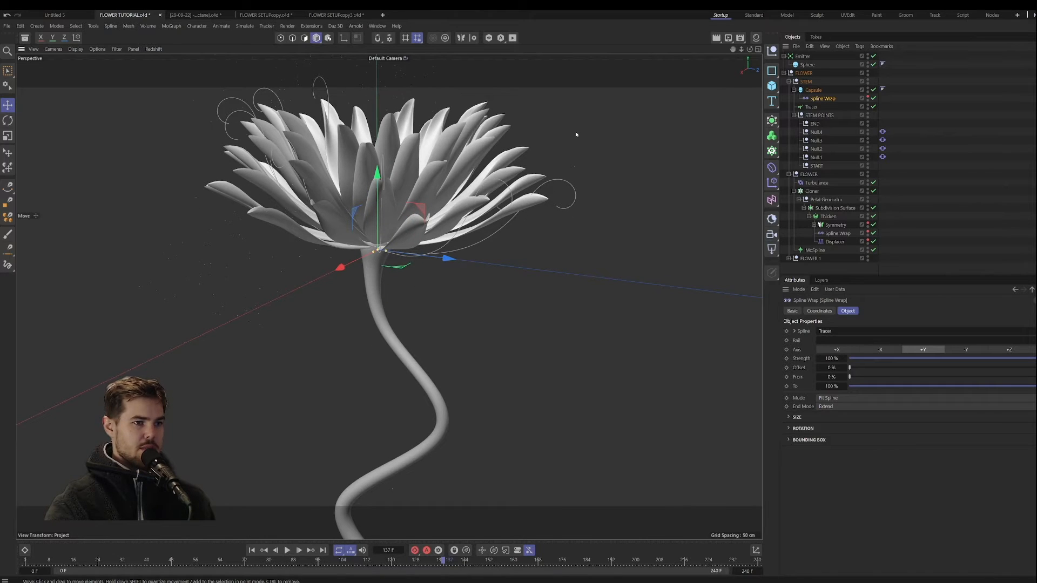
click(816, 158)
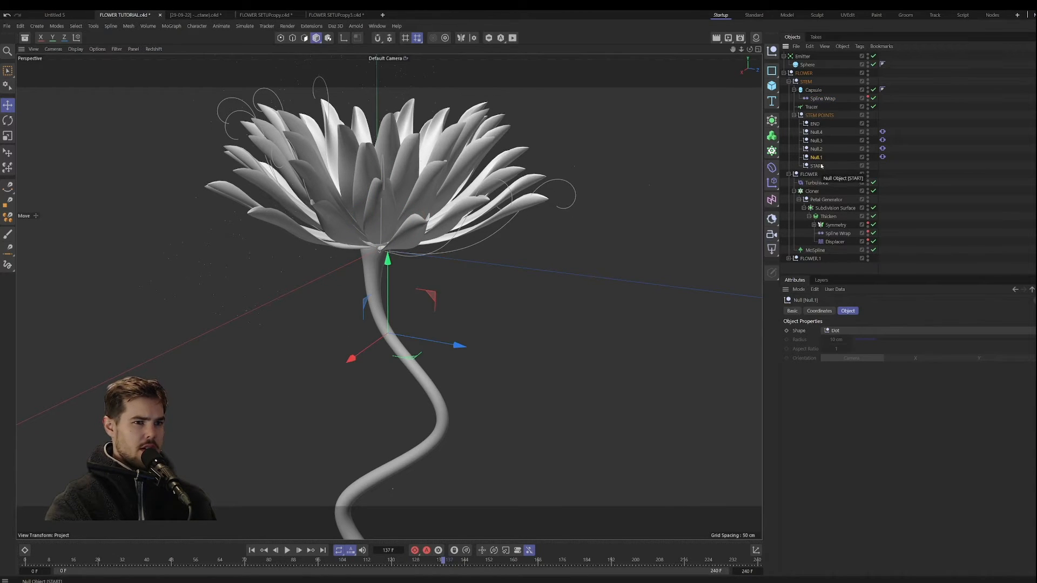
click(815, 166)
click(883, 157)
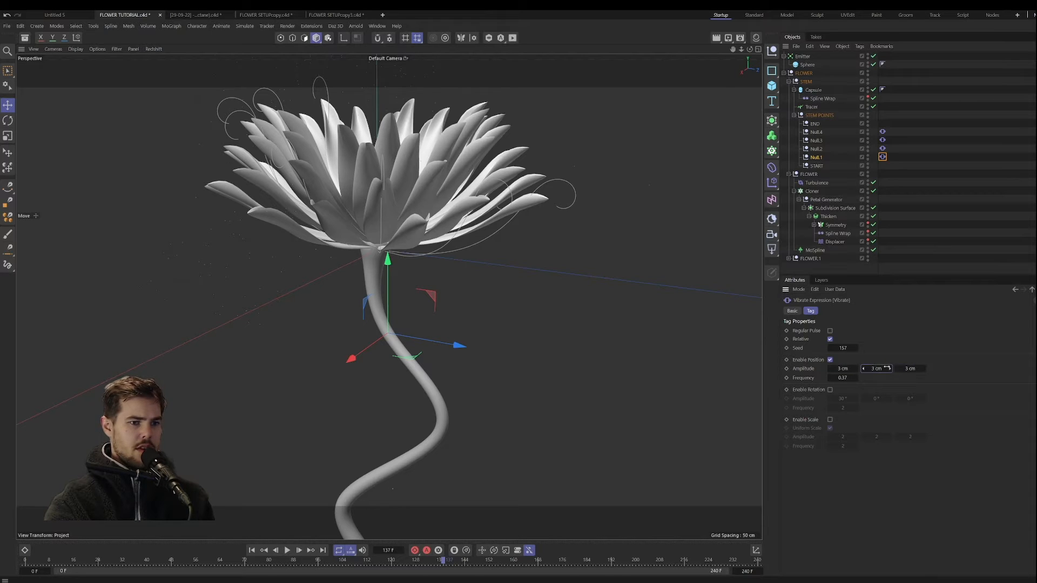
Step: Set the position amplitude of Null.2's Vibrate tag to 2, 1 and 2 cm while the animation plays from the first frame
click(820, 149)
click(884, 148)
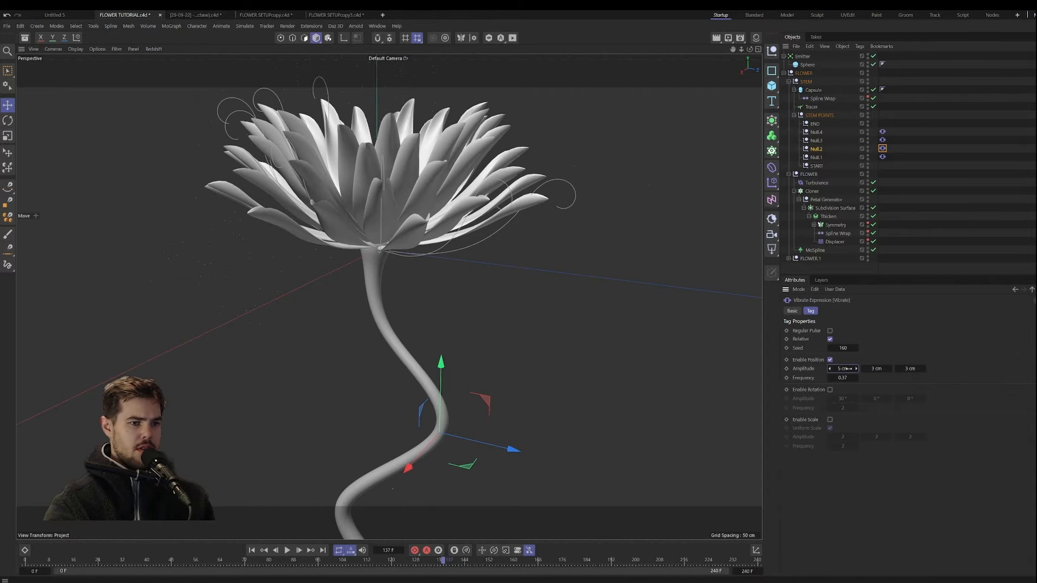
click(252, 550)
click(291, 551)
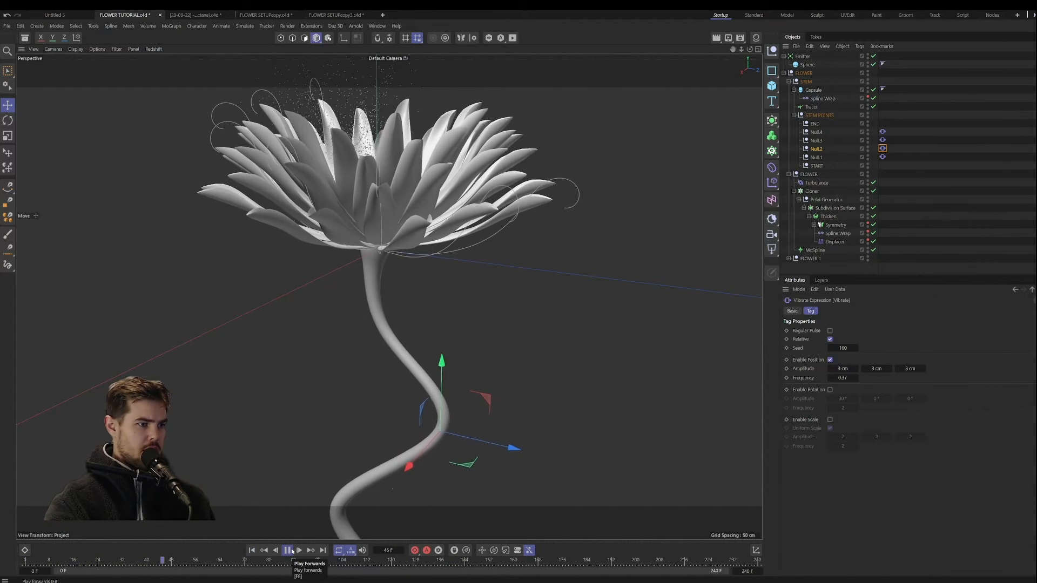
click(852, 369)
text(2)
click(906, 369)
text(2)
key(Return)
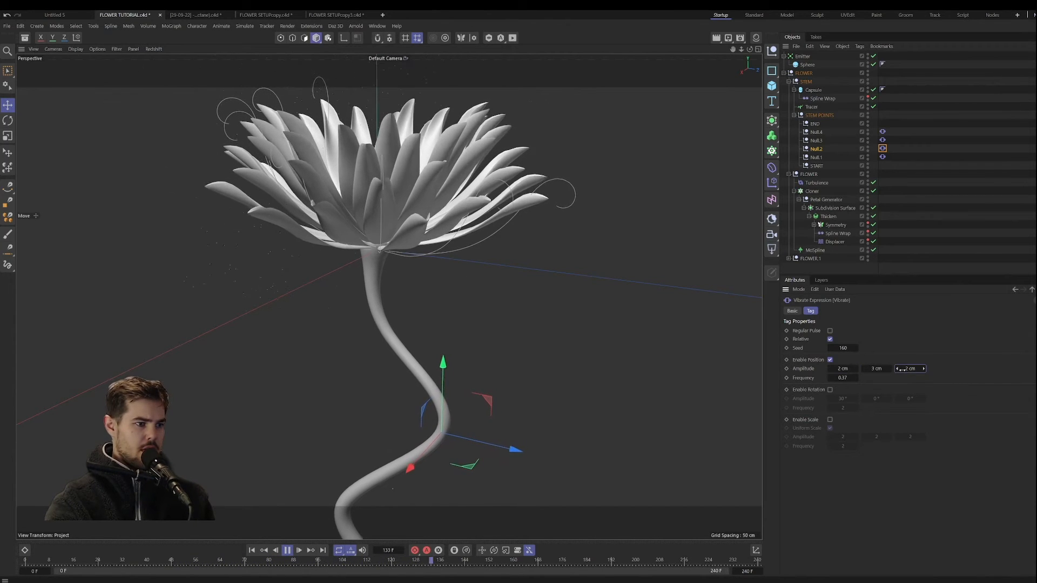
click(876, 368)
text(1)
key(Return)
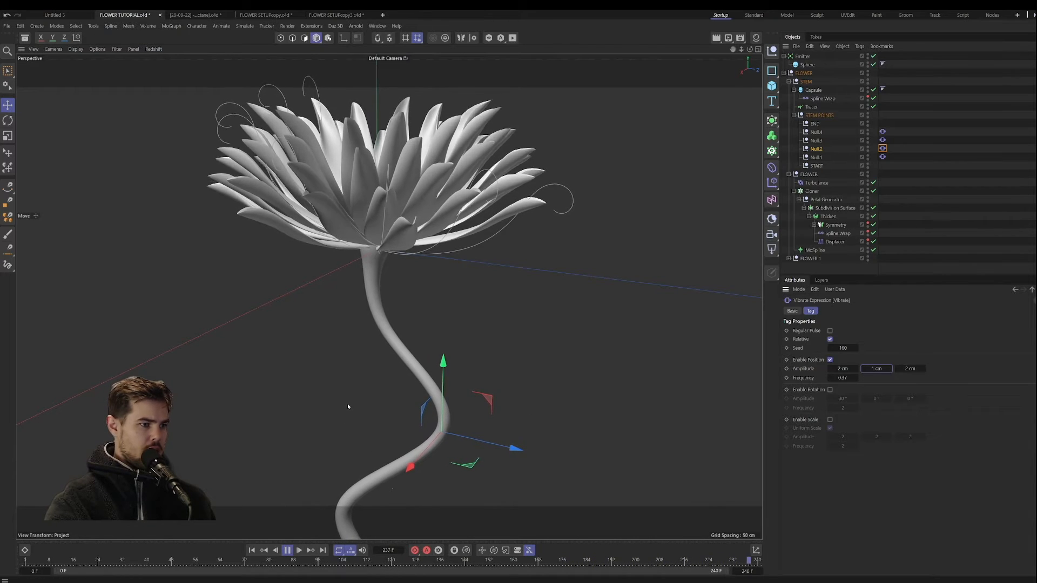
Step: Examine the stem's sway during playback, then stop and return to the first frame
alt+right_drag(347, 403, 300, 451)
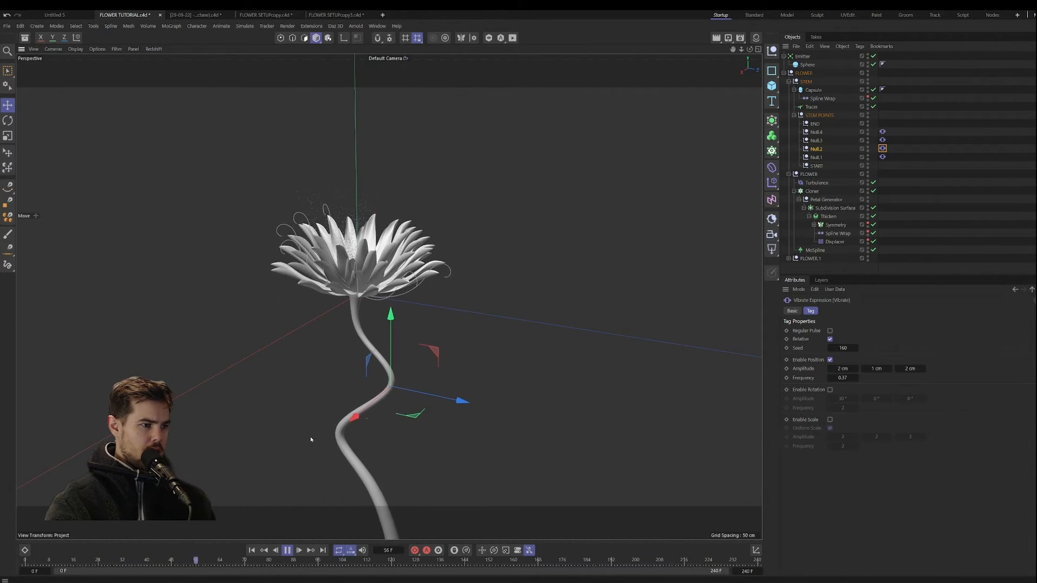
alt+right_drag(354, 389, 388, 345)
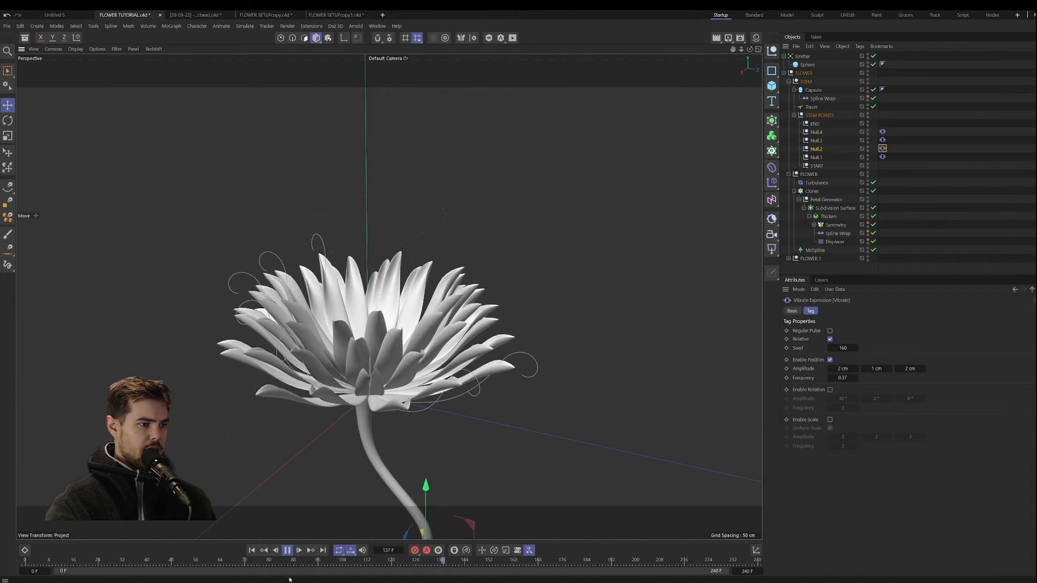
click(287, 549)
click(252, 550)
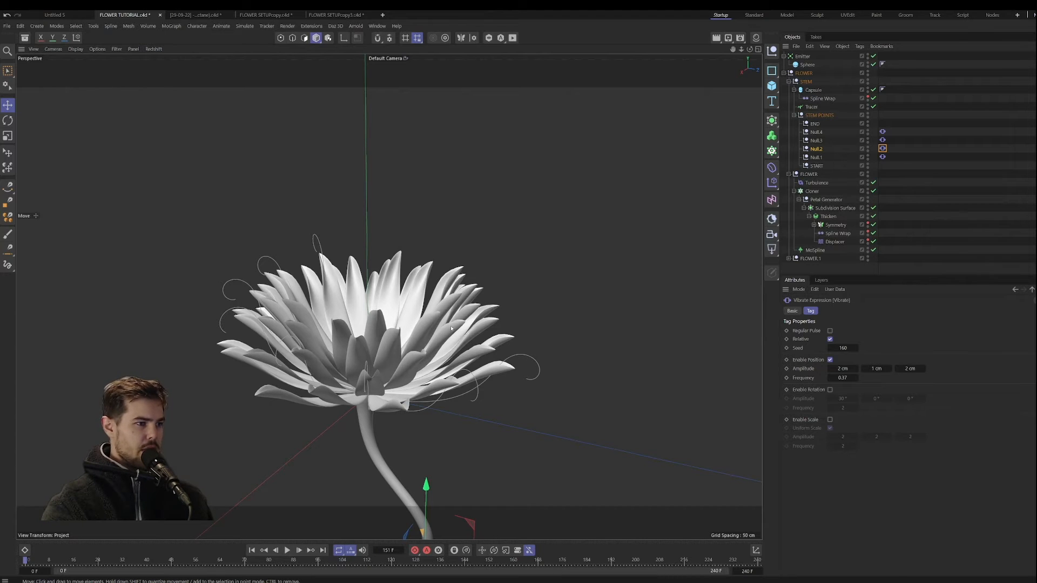
mouse_move(449, 323)
alt+mouse_down()
mouse_move(451, 395)
mouse_move(451, 333)
alt+mouse_up()
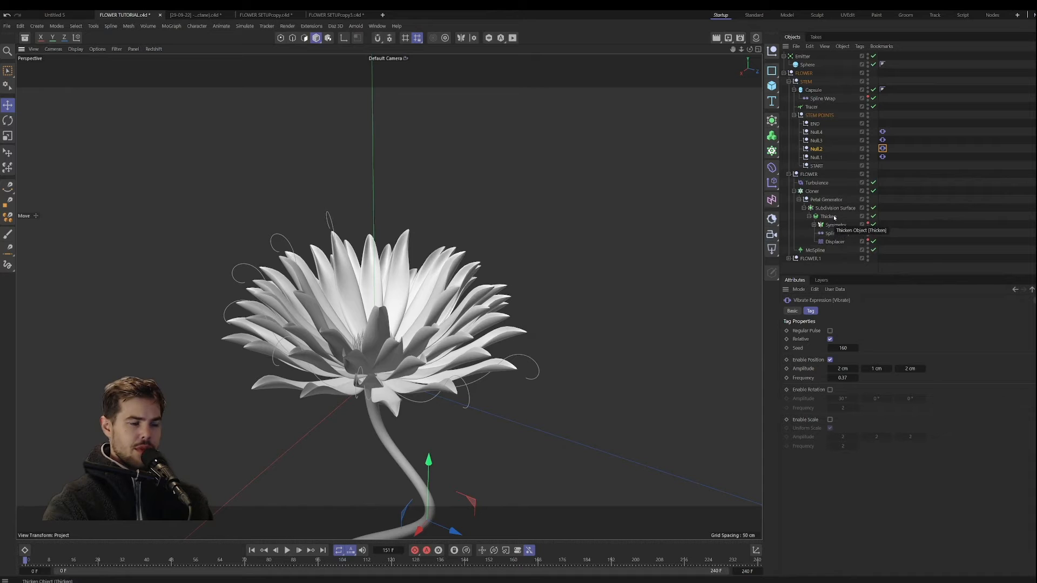
Step: Collapse the STEM group and rename the FLOWER.1 null to CENTER
click(789, 82)
click(809, 90)
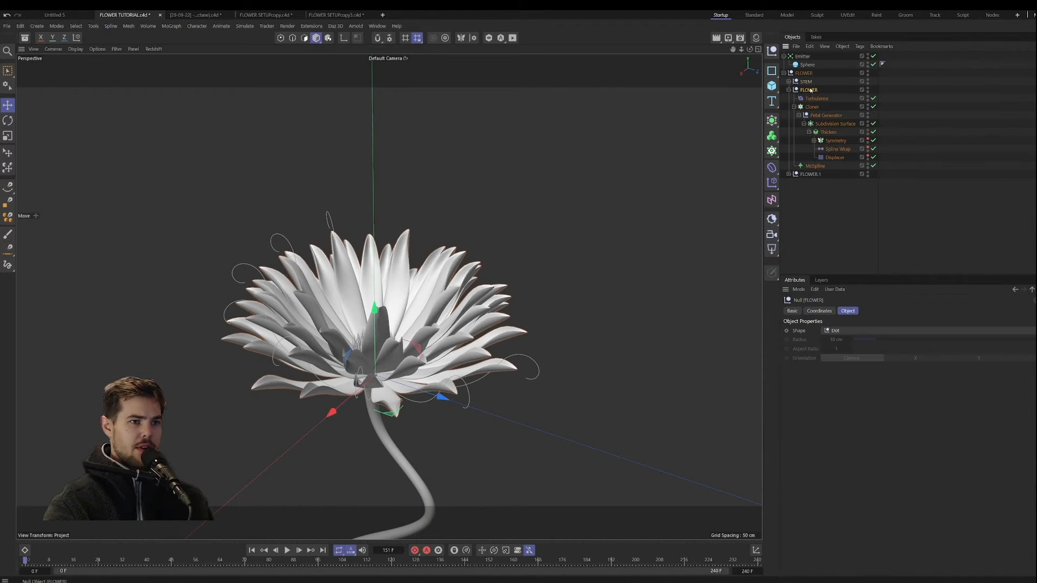
double_click(810, 174)
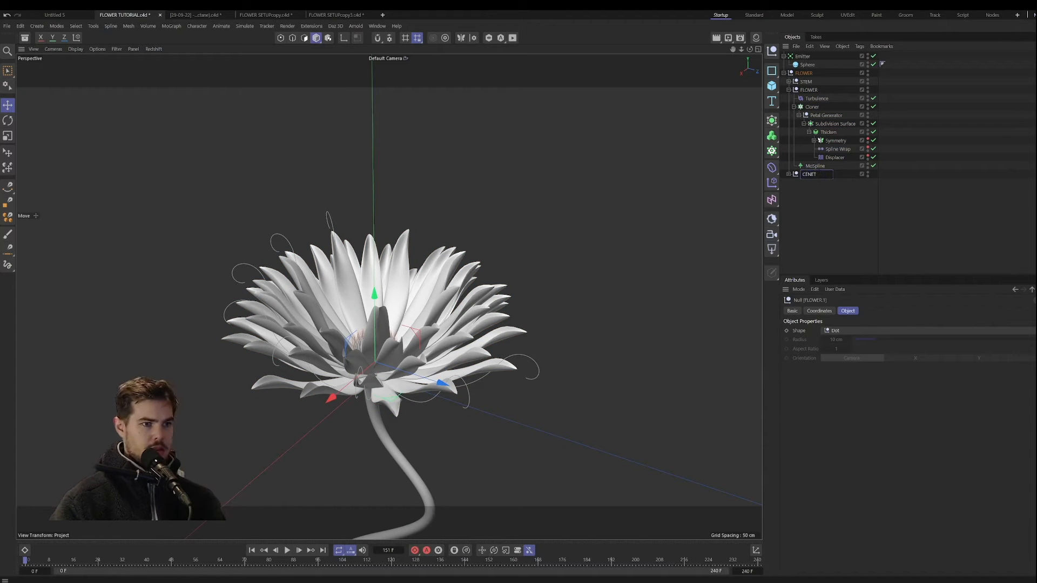
text(CENTER)
key(Return)
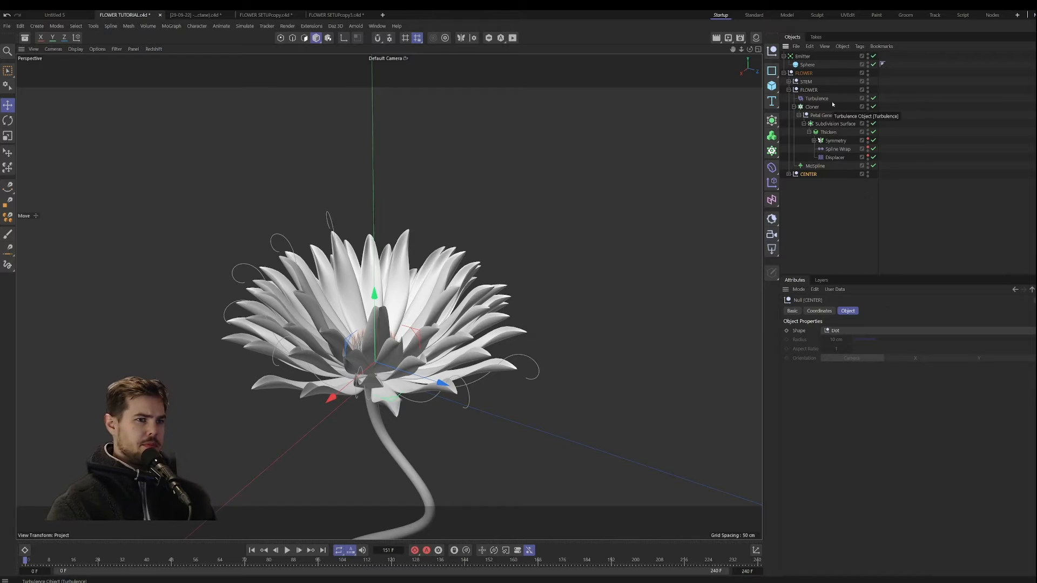
Step: Set the Bend of the petals' MoSpline to -59° to curve the petals downward
click(814, 90)
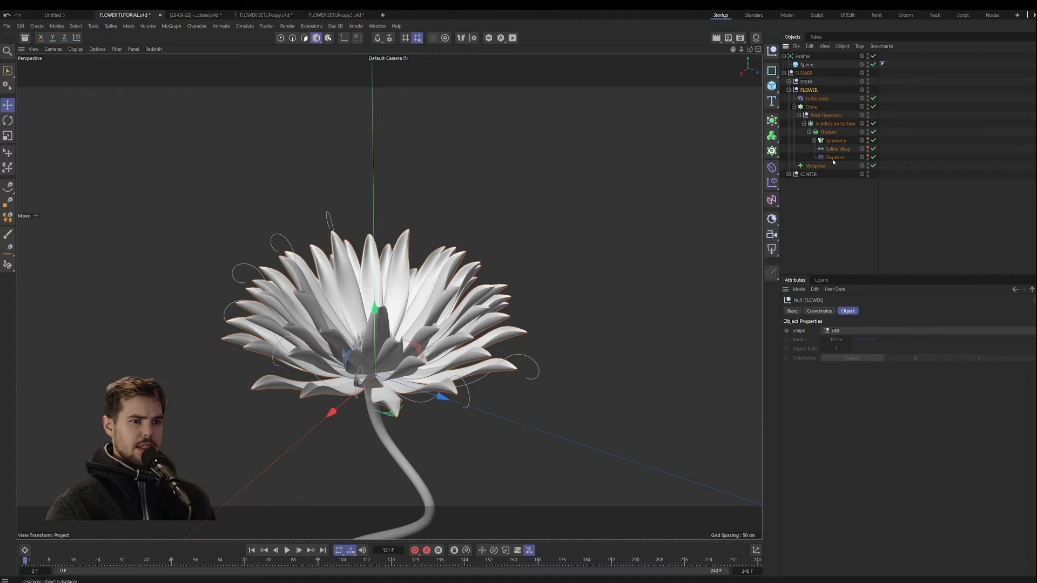
click(816, 166)
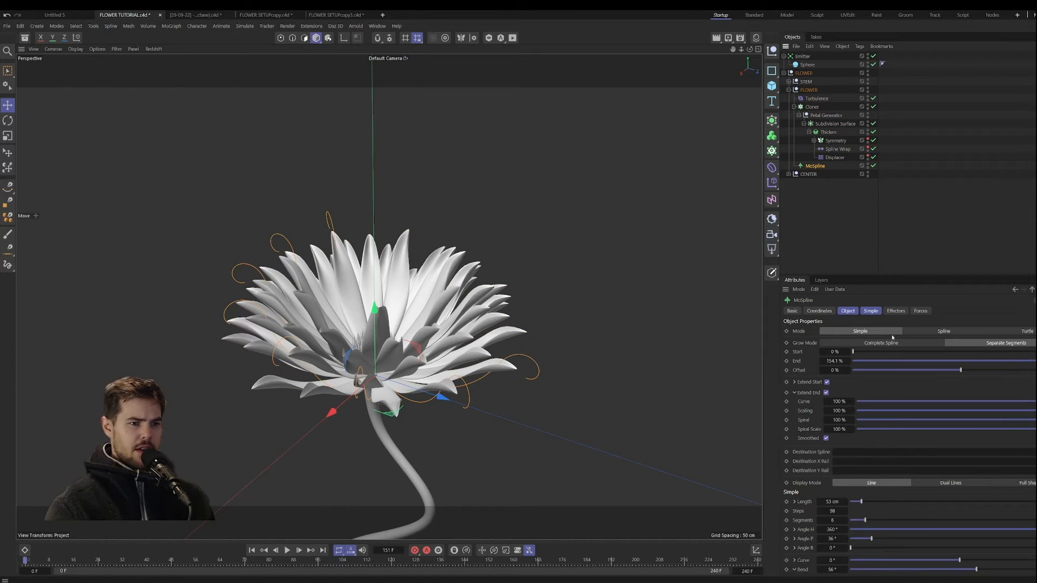
scroll(918, 470, down, 3)
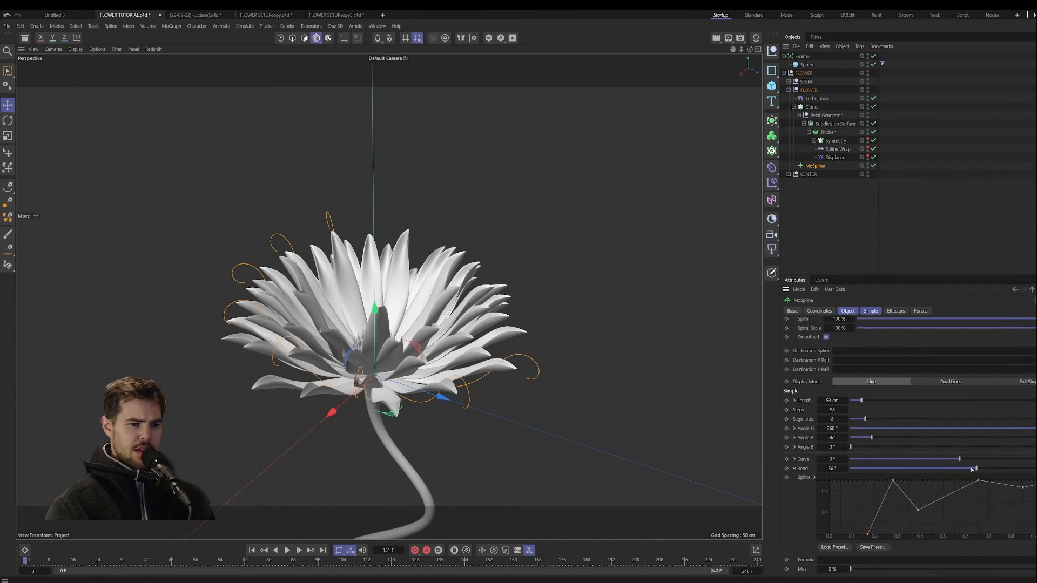
drag(971, 469, 934, 451)
Step: Switch the MoSpline's Extend End option off and back on to compare the petal tips
click(852, 313)
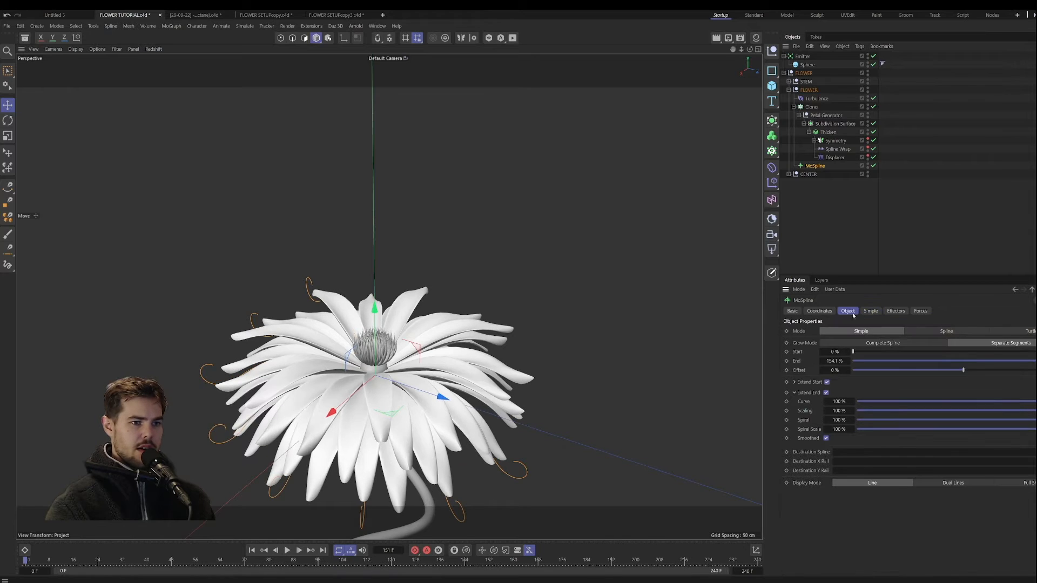
click(794, 392)
click(825, 393)
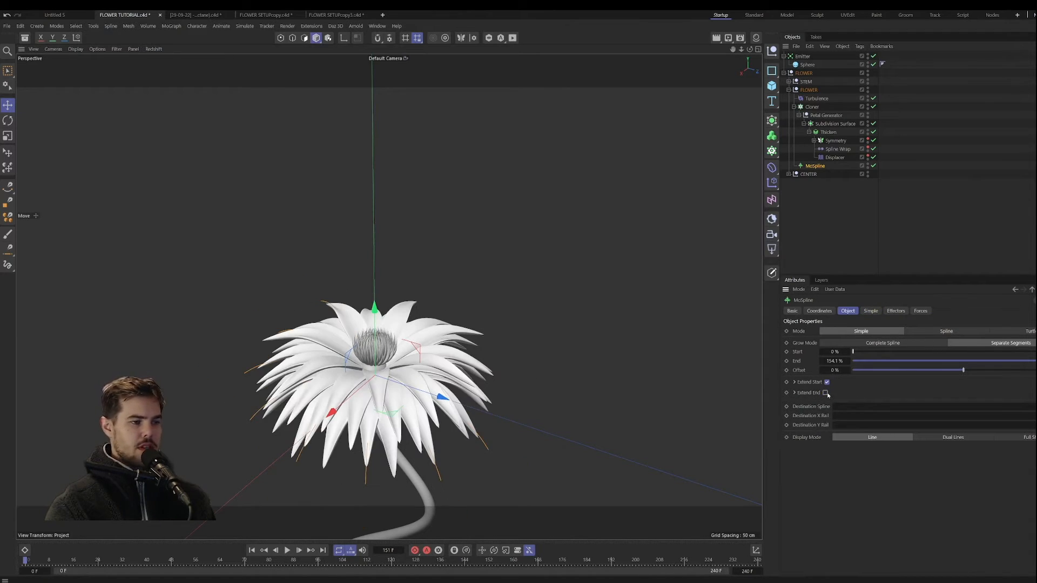
click(825, 393)
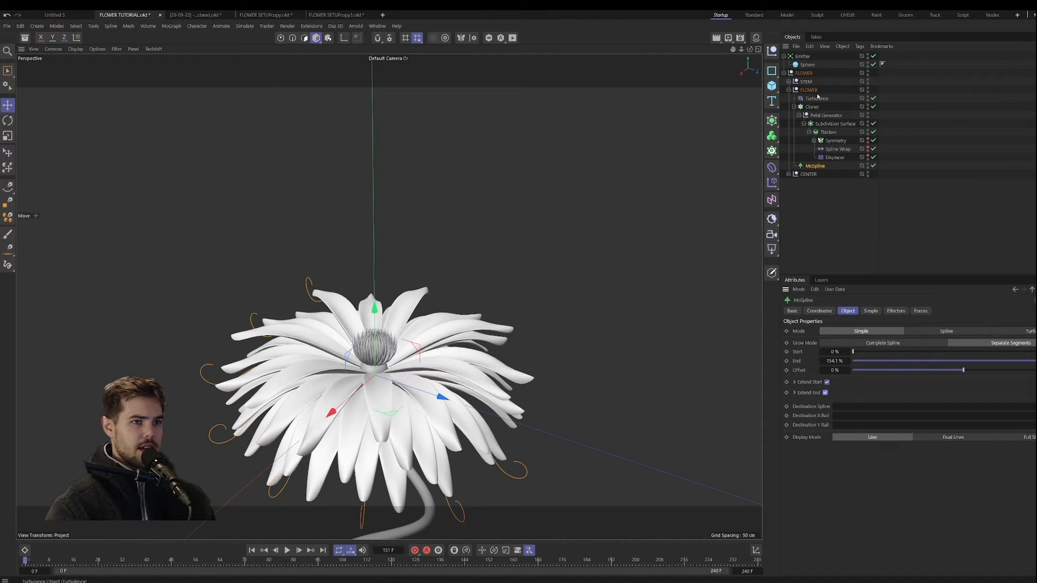
Step: Check the flower's centre up close and set the Bend of the petals' MoSpline to -110°
scroll(399, 320, up, 6)
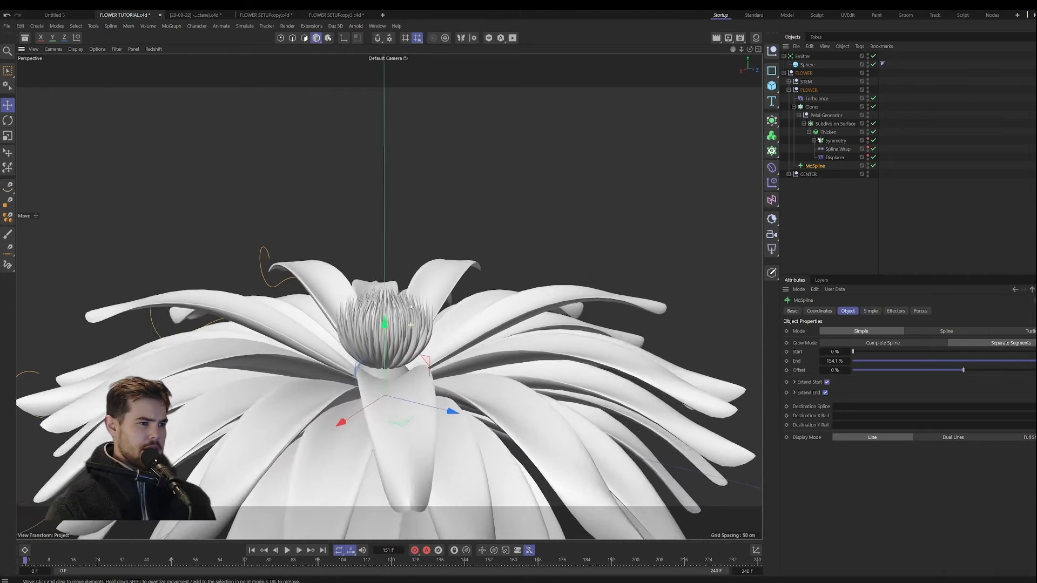
scroll(399, 320, down, 1)
click(388, 297)
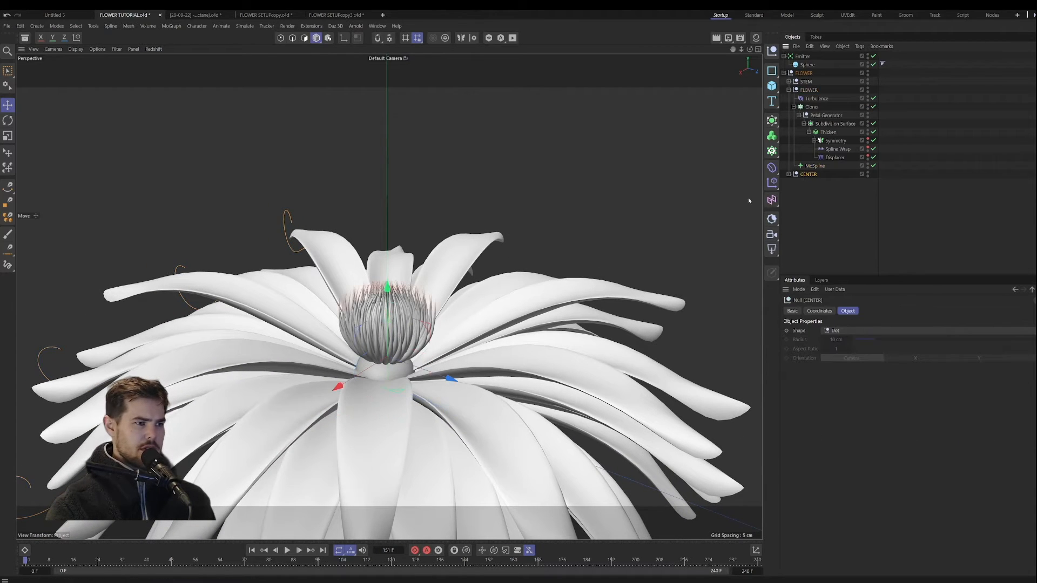
alt+drag(388, 299, 419, 327)
scroll(420, 345, down, 3)
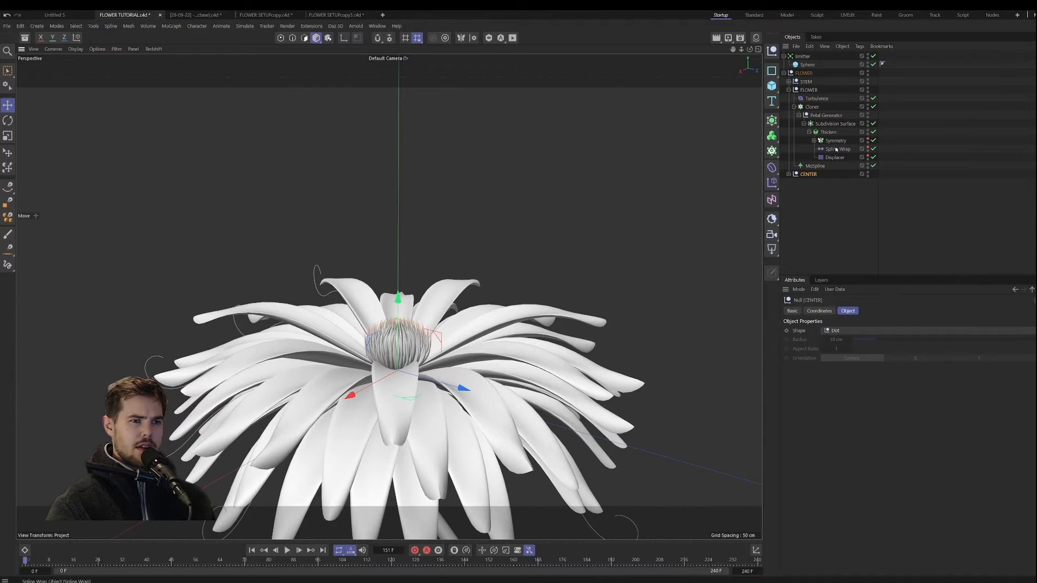
click(817, 166)
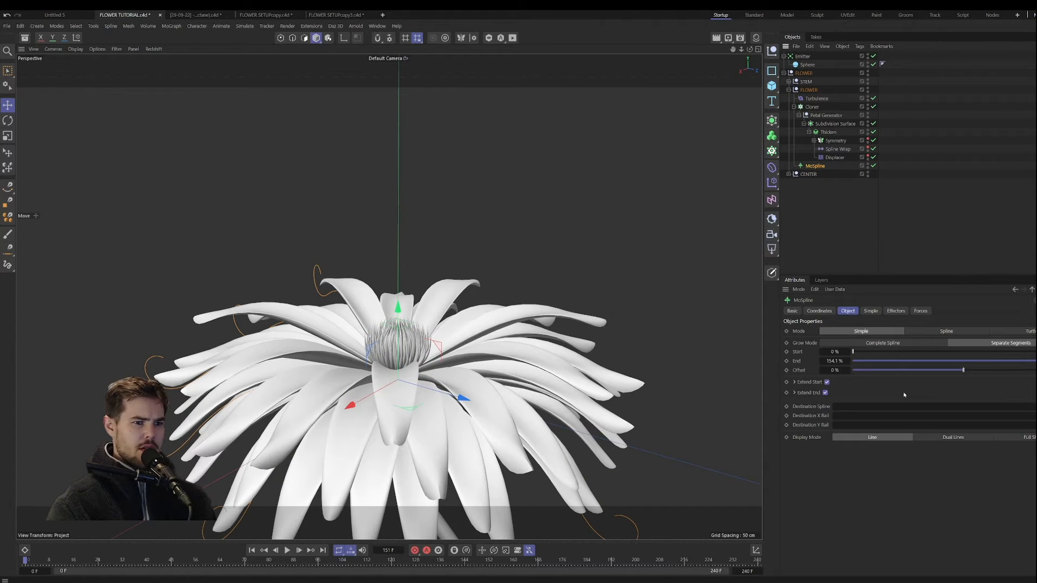
click(871, 312)
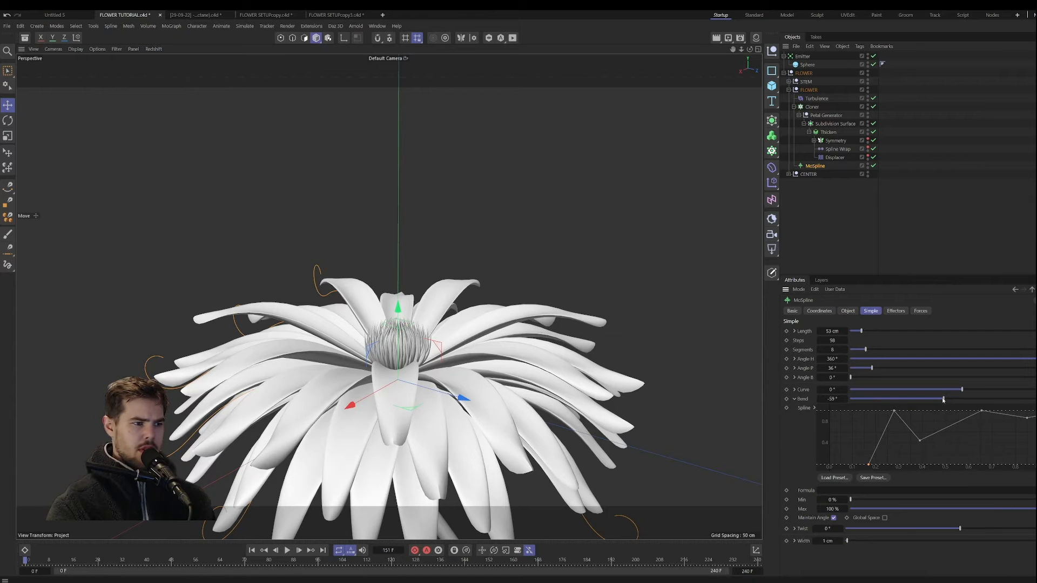
drag(943, 400, 927, 400)
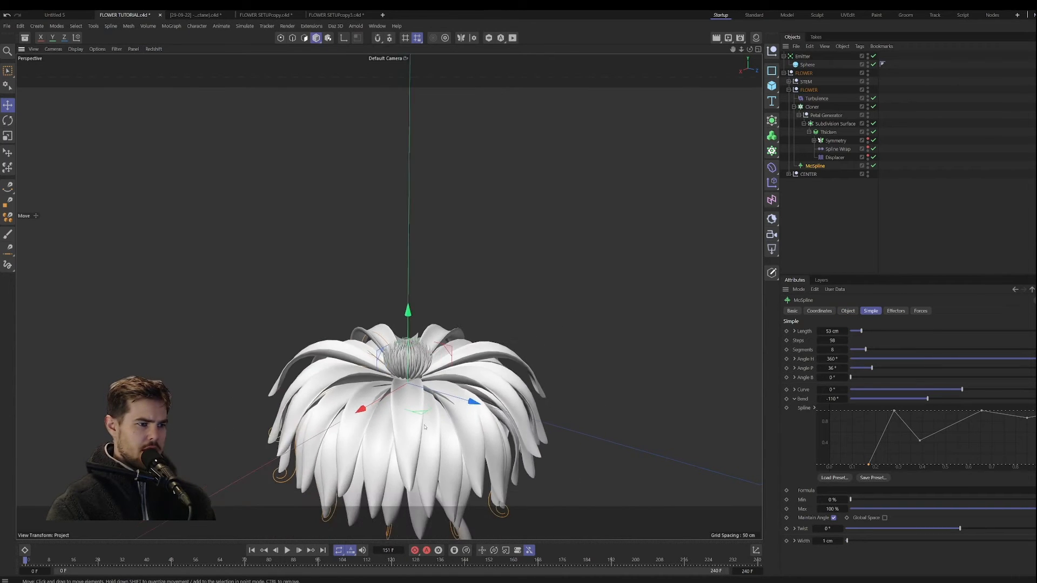
Step: Keyframe the petals' MoSpline Bend at -110° on frame 120
alt+drag(425, 428, 442, 516)
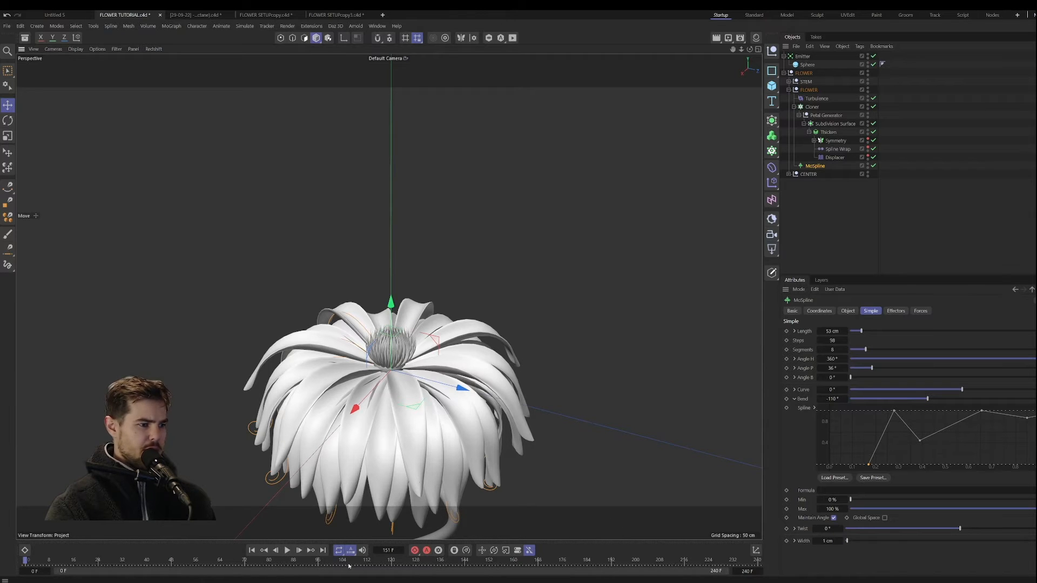
click(392, 562)
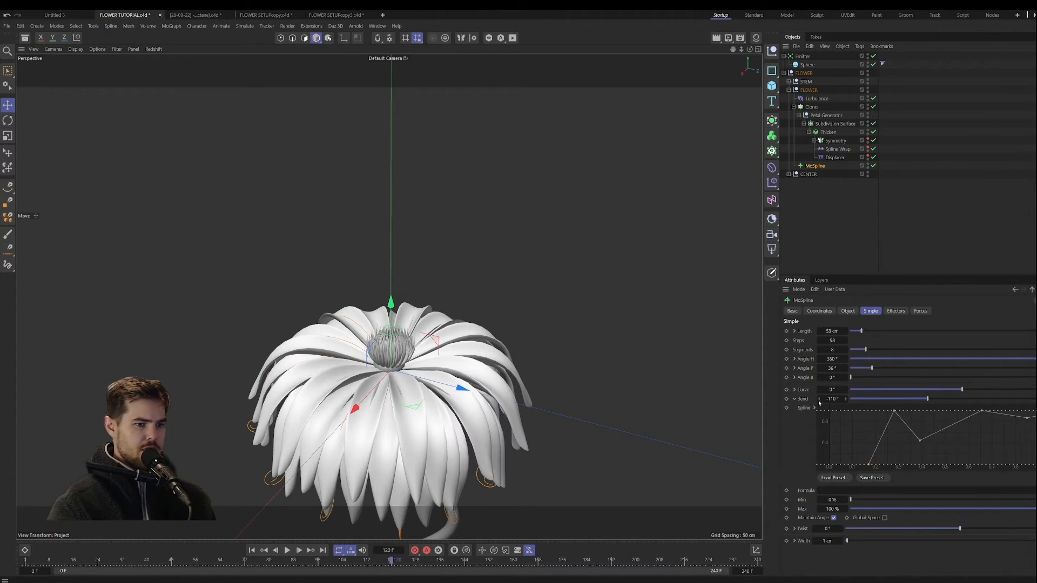
click(786, 399)
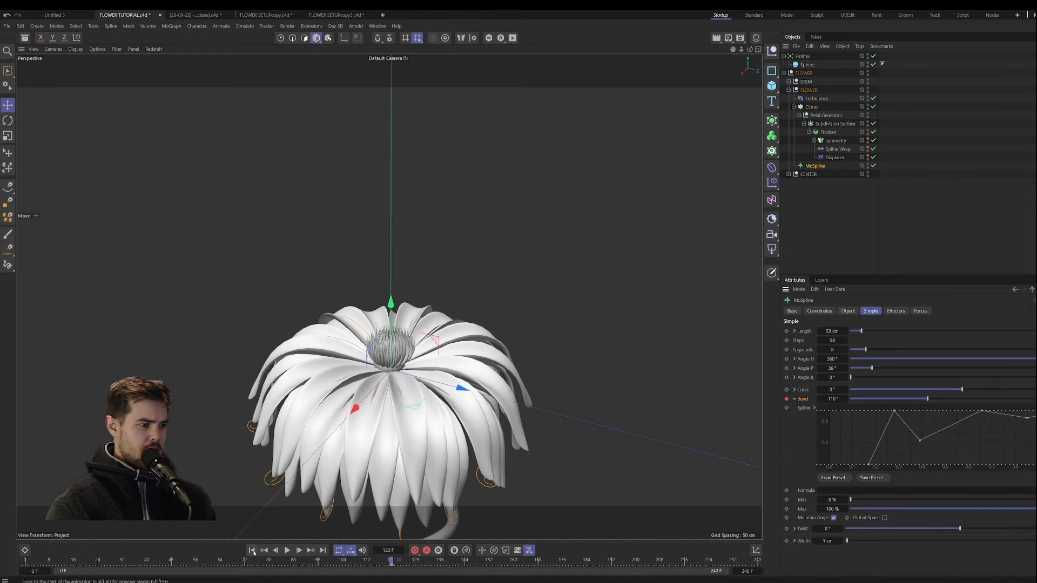
Step: Keyframe the MoSpline's Bend at 122° on frame 0 and play back the petals opening
drag(927, 399, 1000, 404)
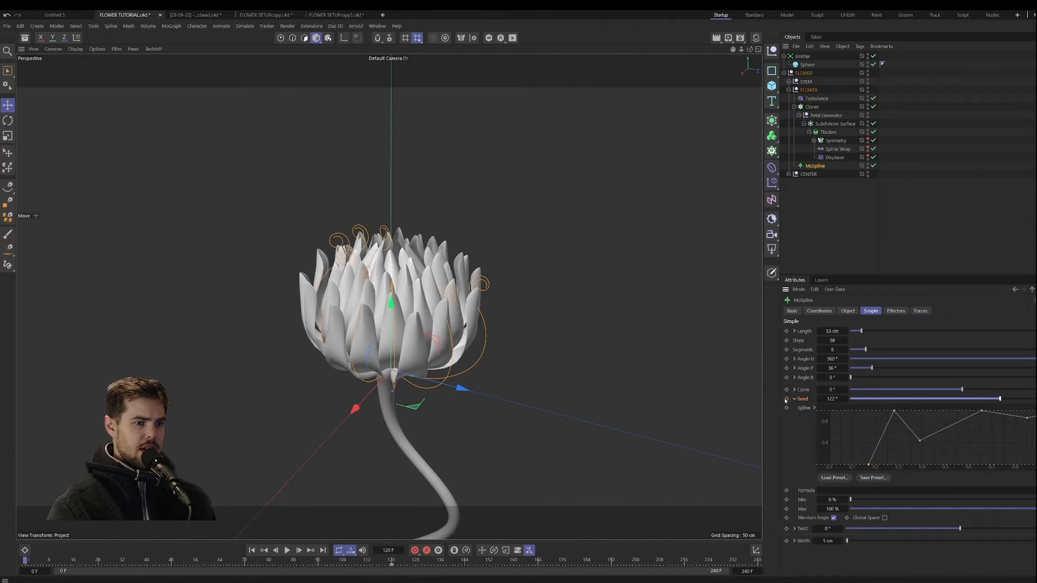
click(785, 400)
click(287, 550)
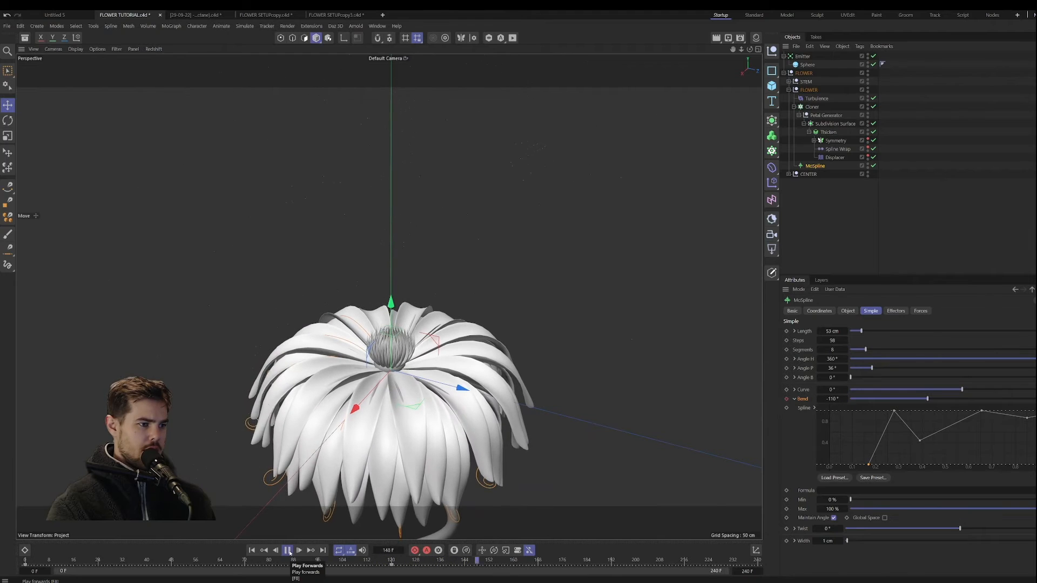
click(288, 550)
click(253, 550)
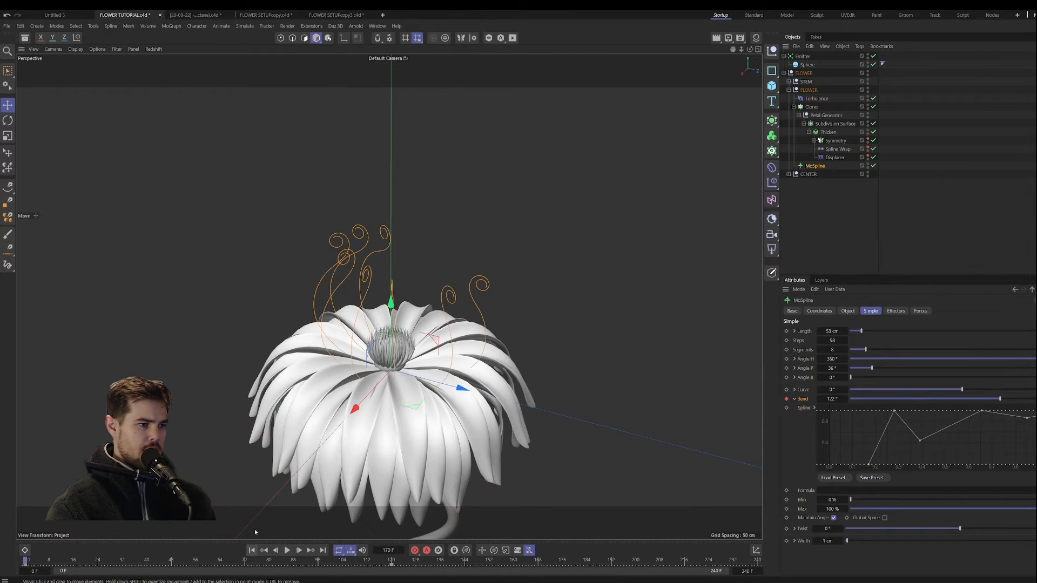
Step: Set the Global Scale of the petals' Displacer noise shader to 170%
click(835, 157)
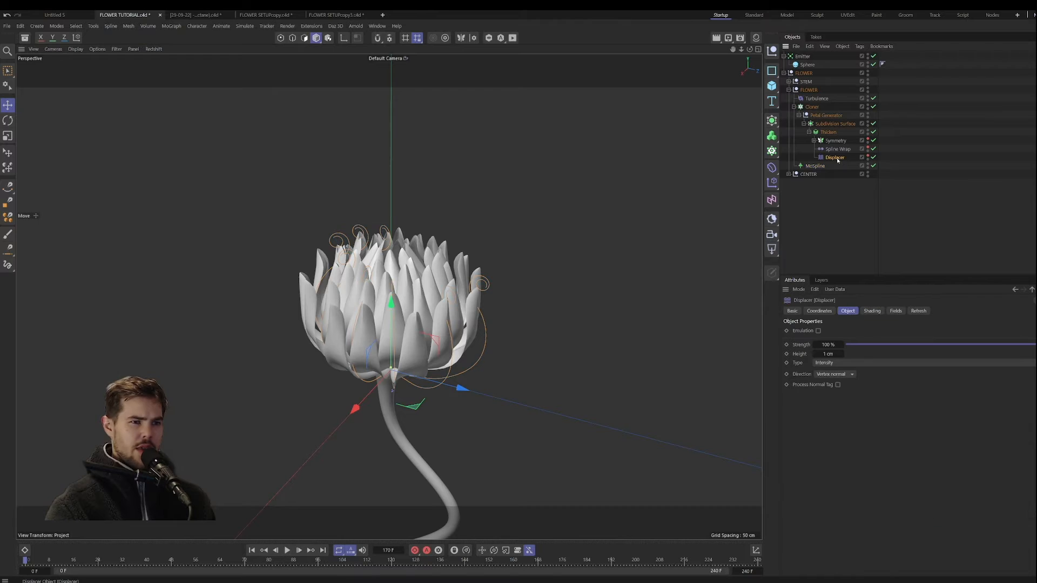
click(872, 311)
click(823, 360)
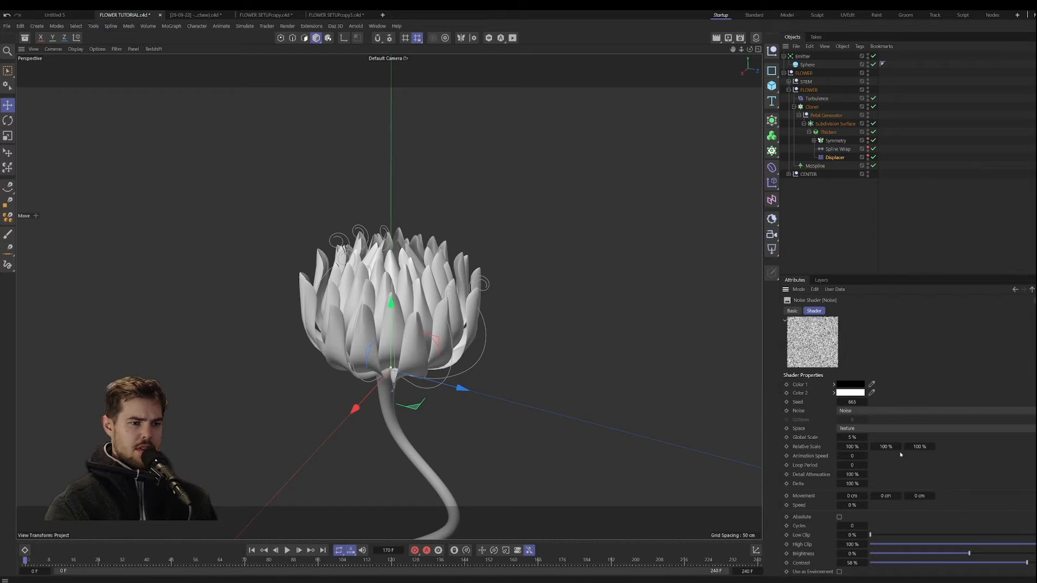
drag(857, 436, 946, 436)
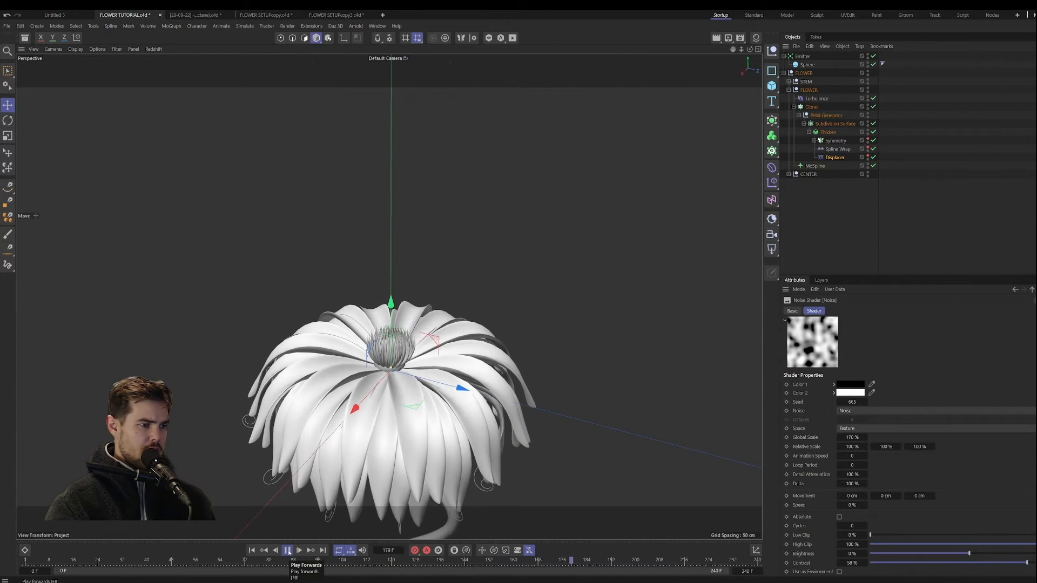
Step: Play back the flower opening to examine the petals with the larger displacement noise, and return to the first frame
click(288, 551)
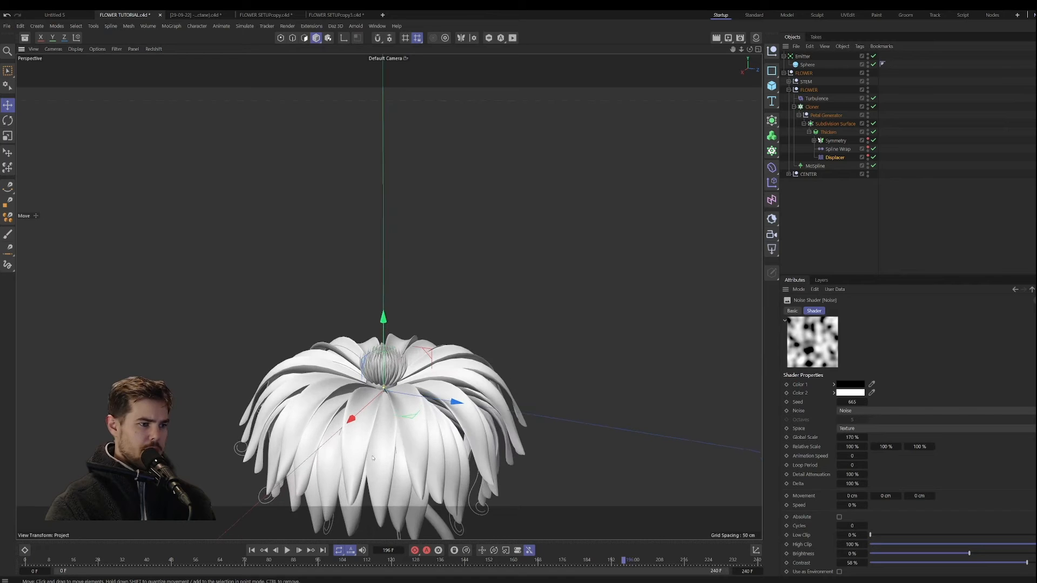
click(252, 551)
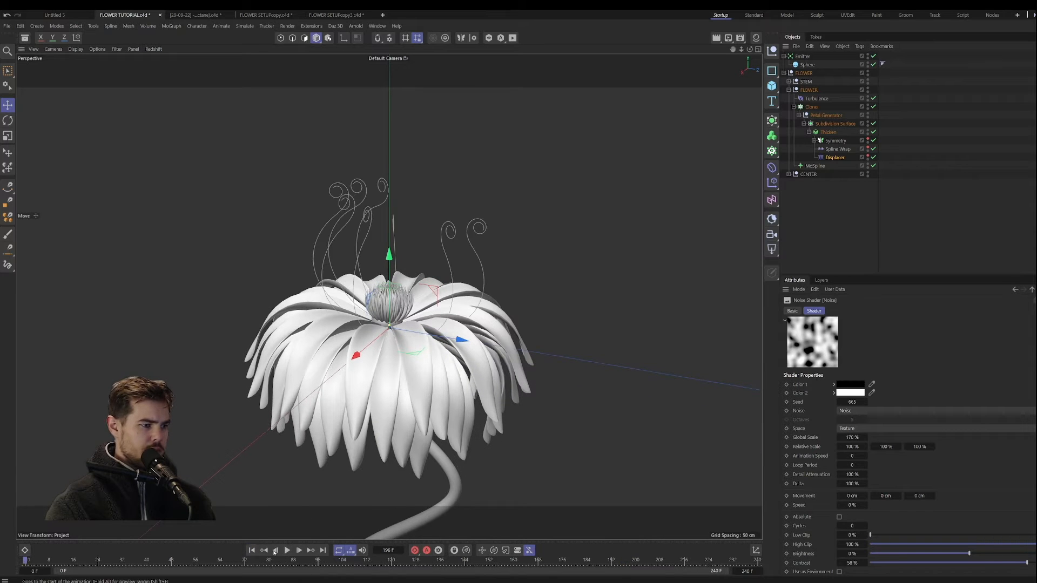
click(288, 551)
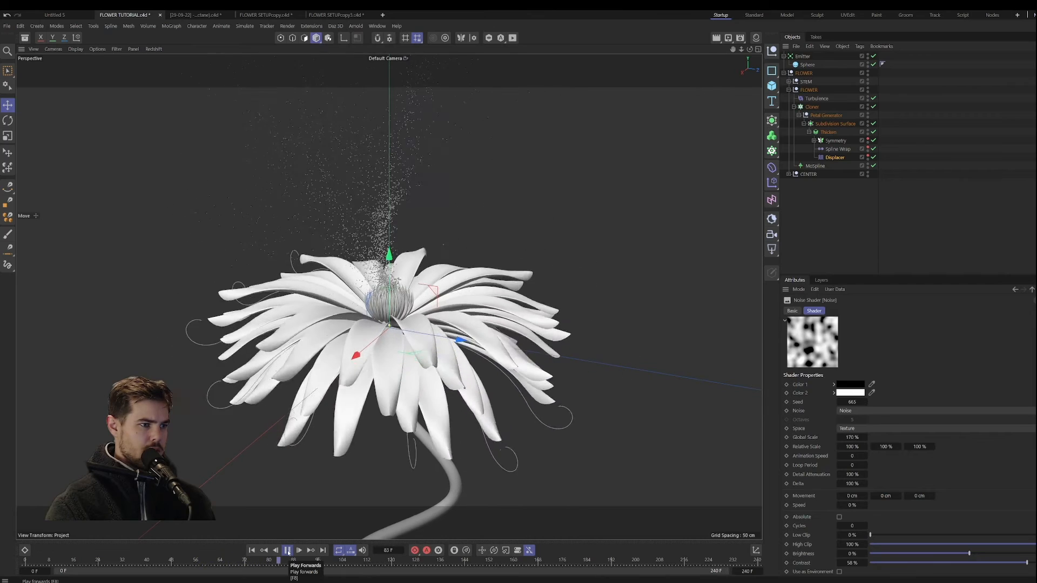
click(286, 551)
click(252, 550)
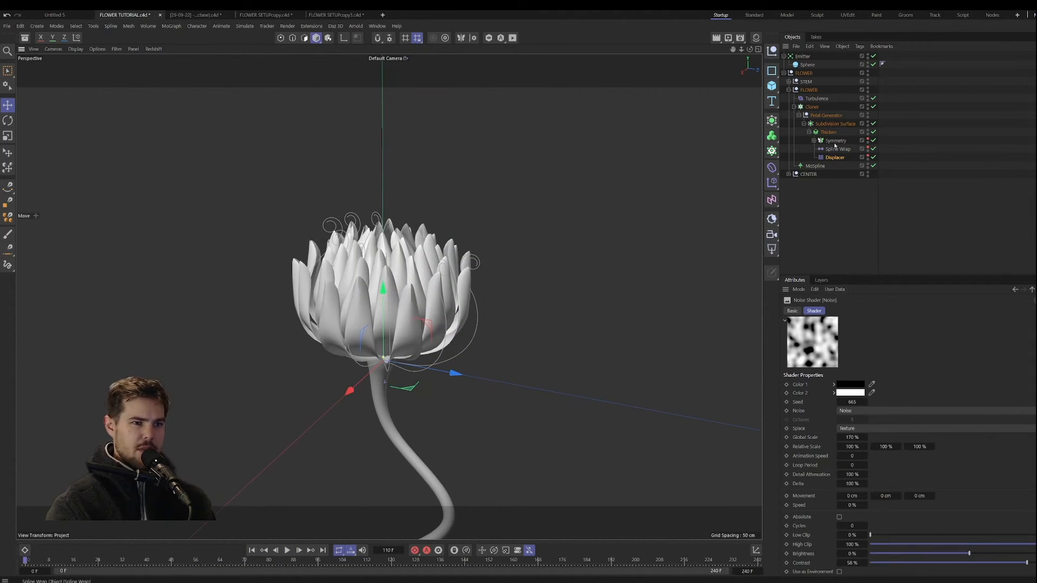
Step: Switch off the Extend End option of the petals' MoSpline and check the petal tips
click(815, 166)
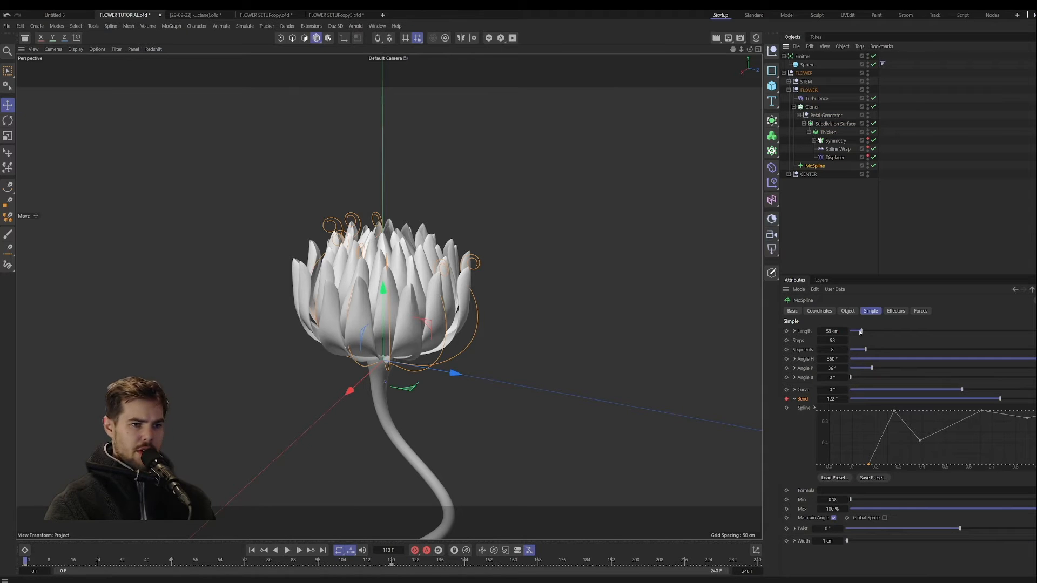
click(848, 311)
click(825, 392)
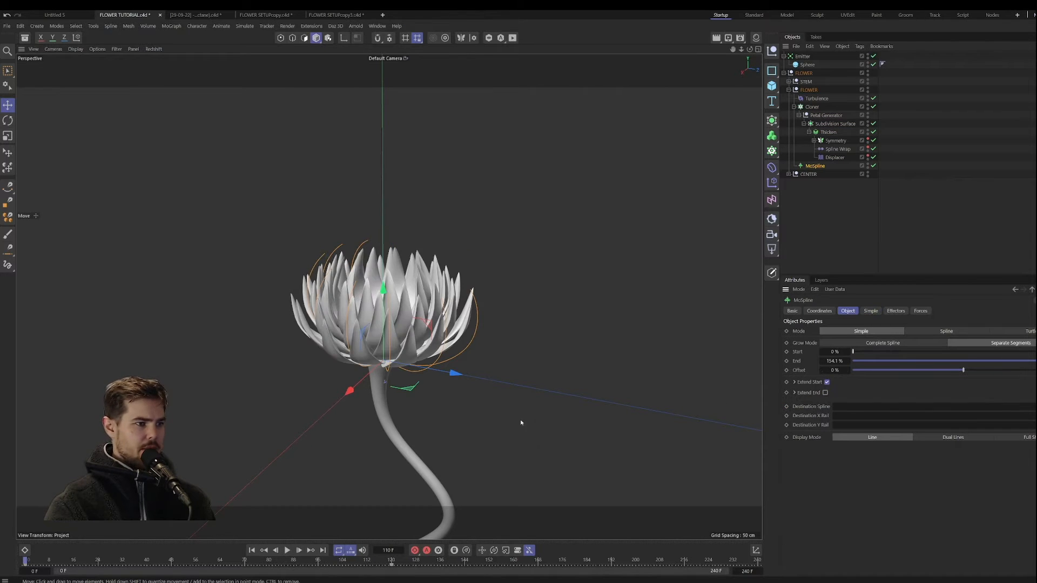
mouse_move(398, 435)
alt+mouse_down()
mouse_move(399, 470)
mouse_move(396, 431)
alt+mouse_up()
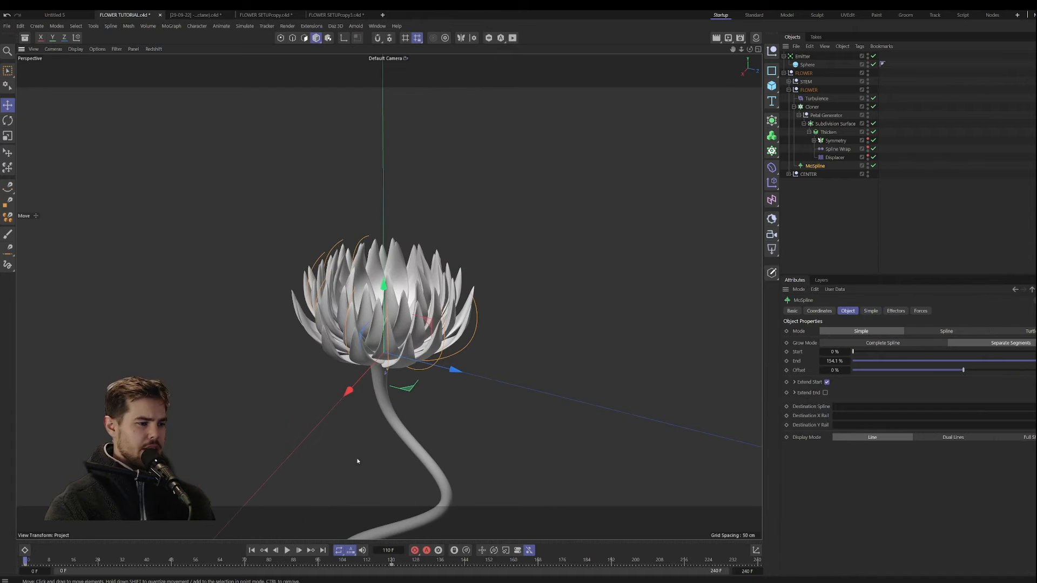
Step: Keyframe the MoSpline's Bend at 176° on frame 0 to close the petals inward
click(870, 311)
drag(999, 399, 1018, 401)
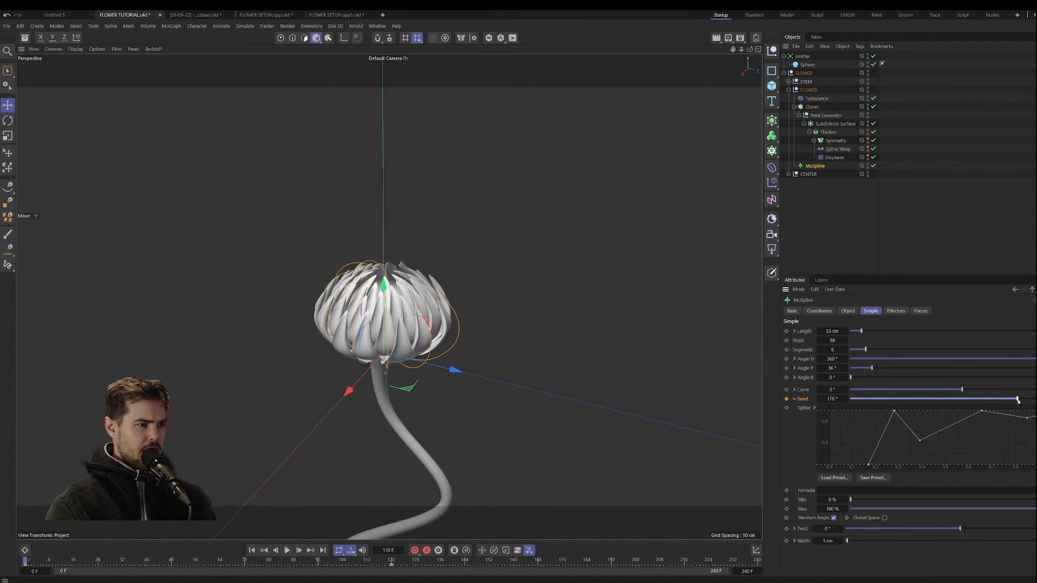
click(786, 398)
Step: Keyframe the MoSpline's Bend at -83° on frame 120 for a gentler open pose
click(389, 564)
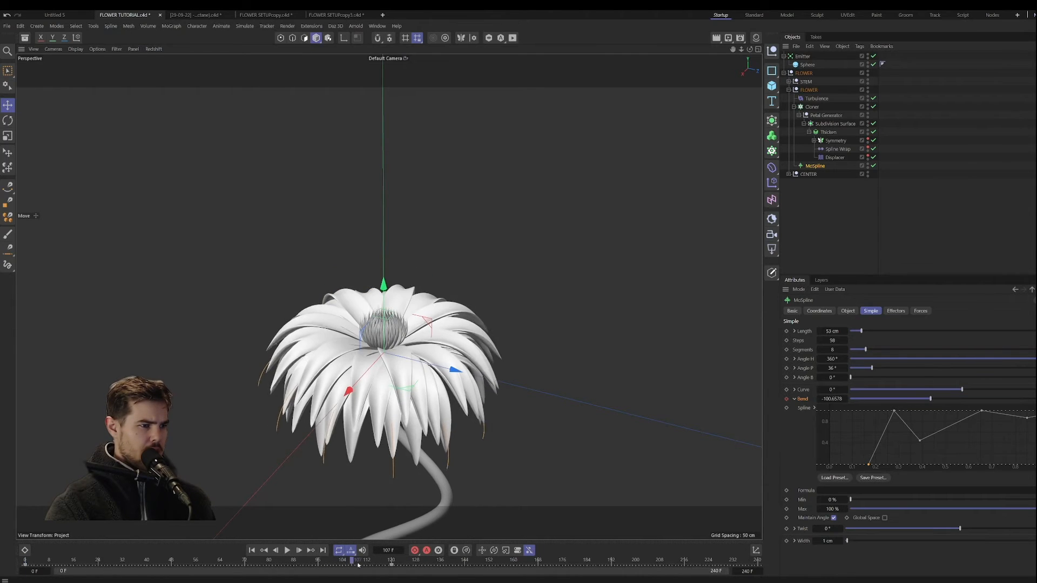
mouse_move(390, 564)
mouse_down()
mouse_move(153, 565)
mouse_move(392, 566)
mouse_up()
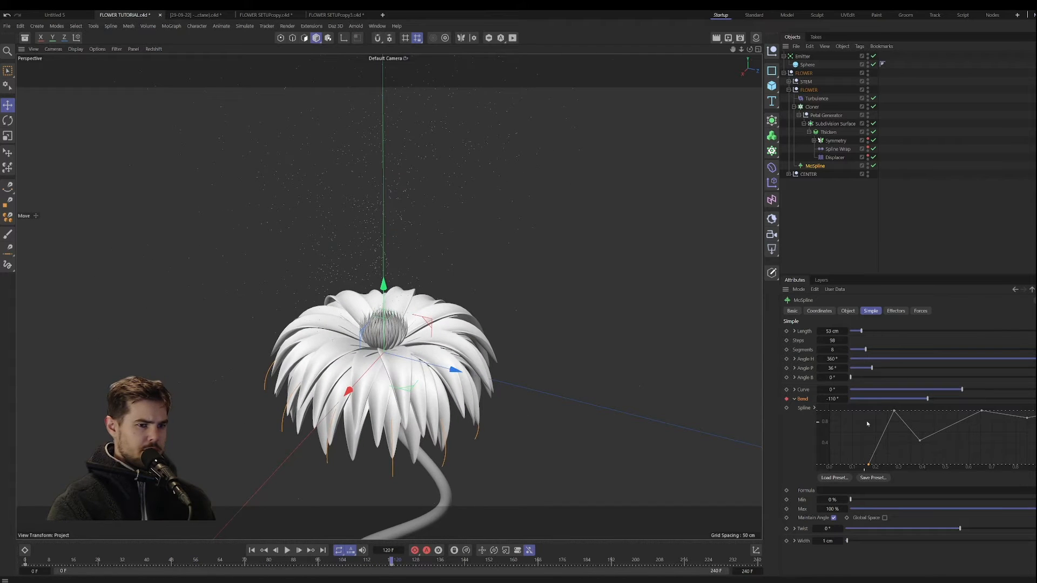
drag(929, 398, 936, 399)
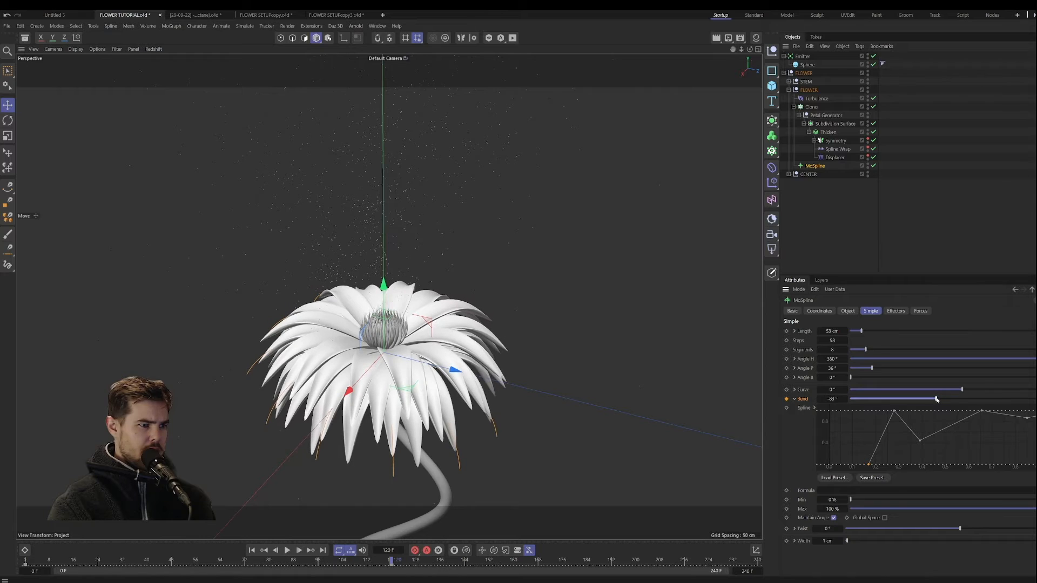
click(787, 399)
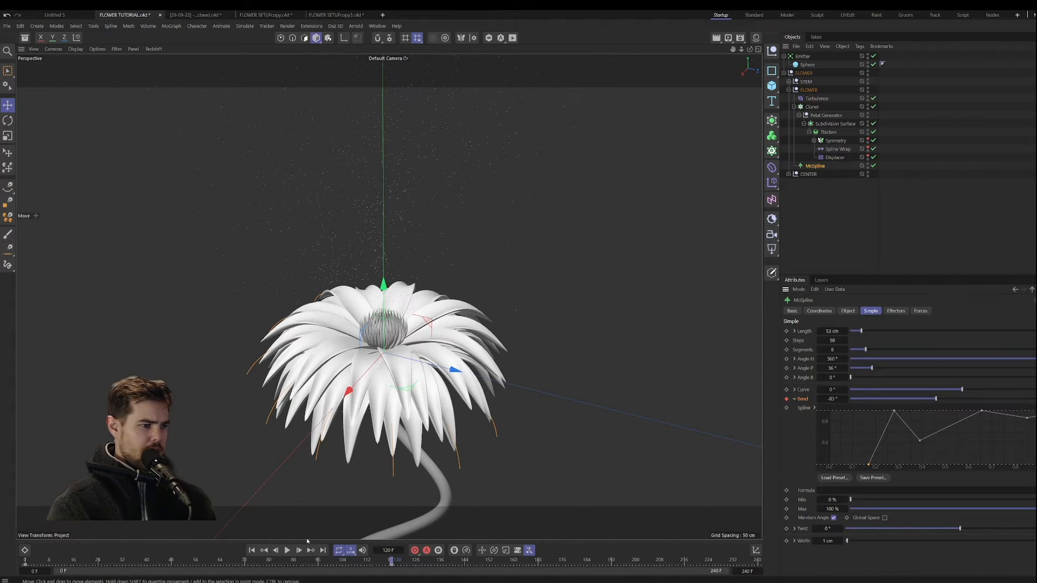
Step: Play back the opening animation, examine the petals up close and return to frame 0
click(287, 550)
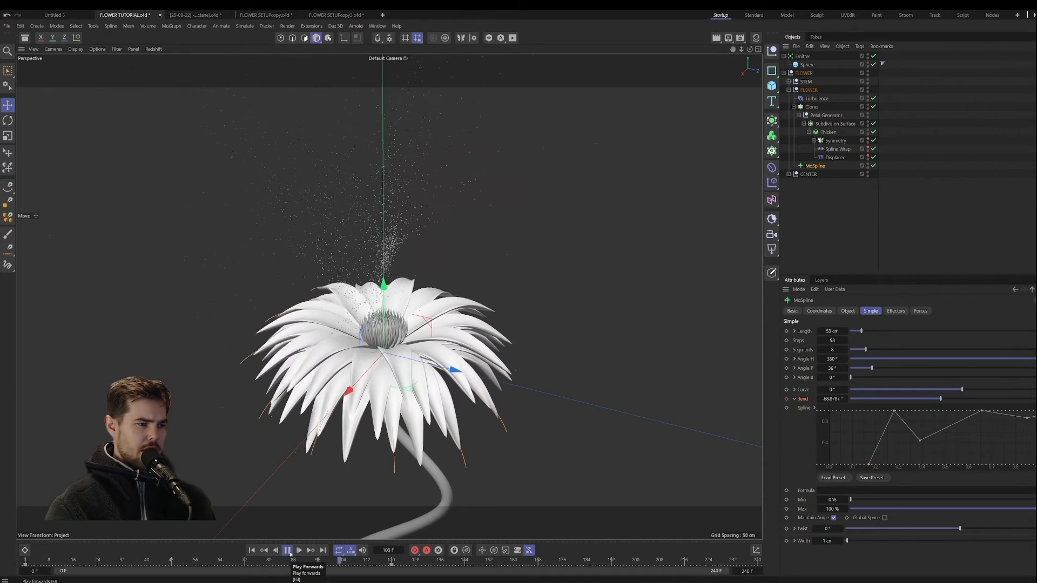
click(288, 550)
alt+middle_drag(353, 433, 362, 420)
scroll(385, 372, up, 3)
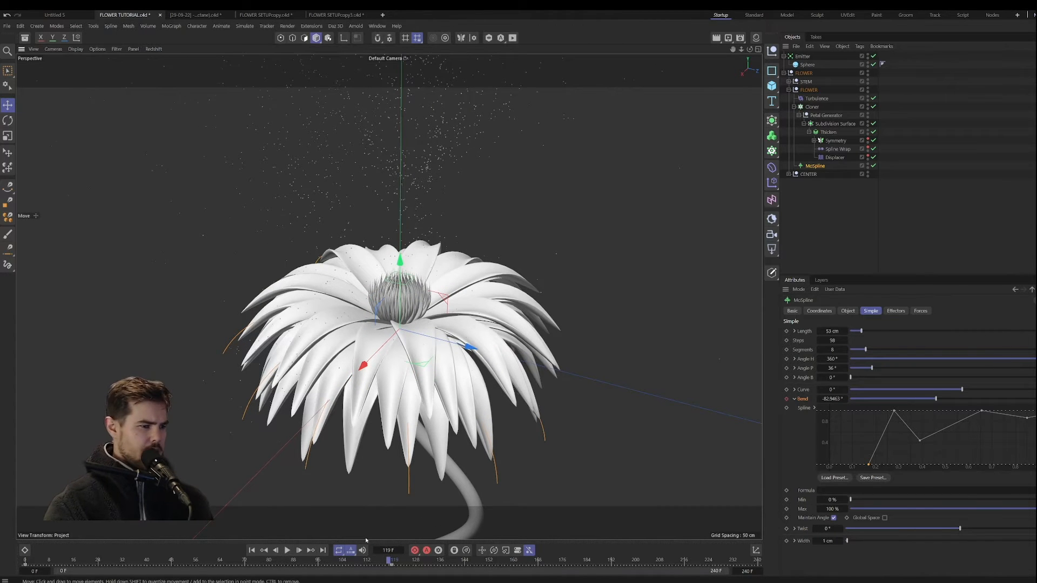
drag(298, 562, 5, 541)
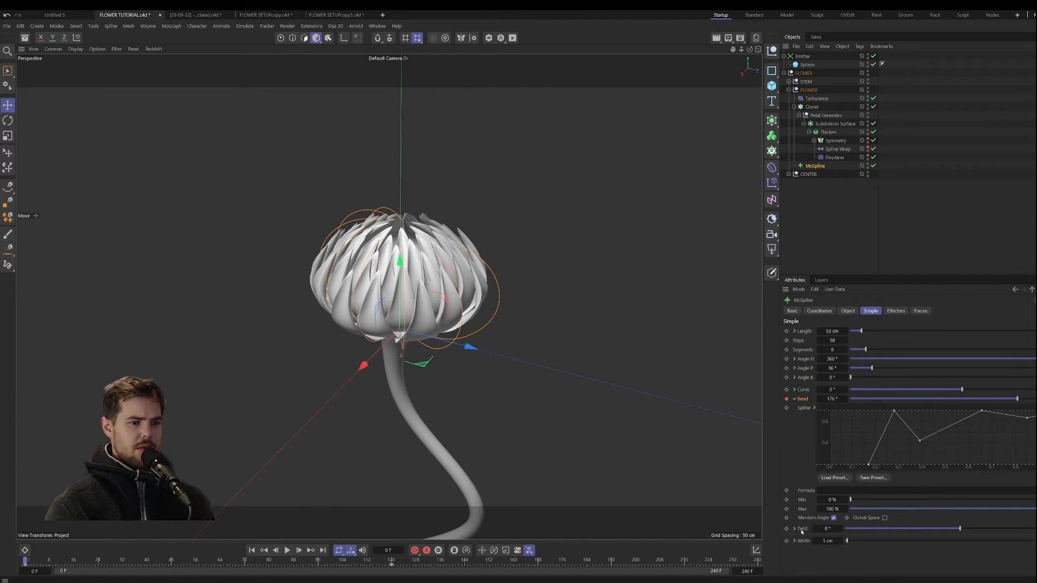
Step: Raise the MoSpline's Twist to 32° and check the swirling petals from above and from the side
mouse_move(959, 529)
mouse_down()
mouse_move(974, 529)
mouse_move(962, 530)
mouse_up()
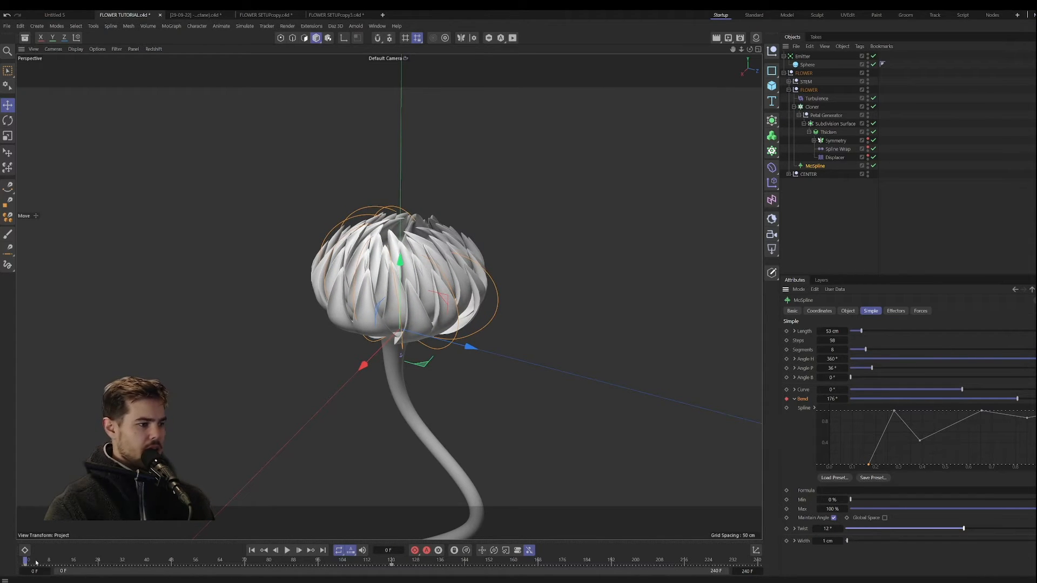
mouse_move(36, 563)
mouse_down()
mouse_move(260, 572)
mouse_move(41, 560)
mouse_up()
alt+middle_drag(422, 321, 424, 329)
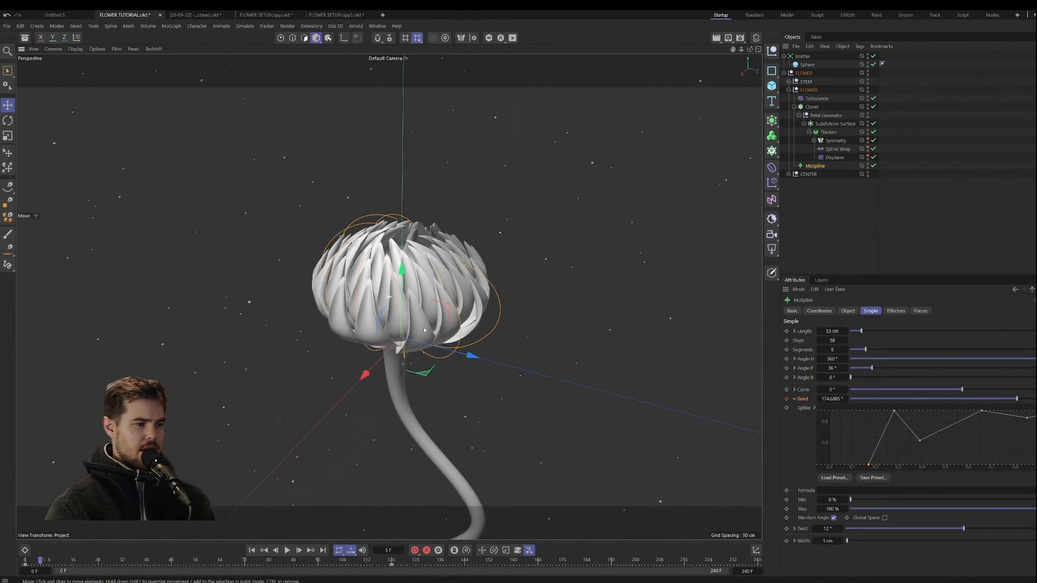
alt+drag(424, 330, 510, 402)
scroll(431, 252, up, 4)
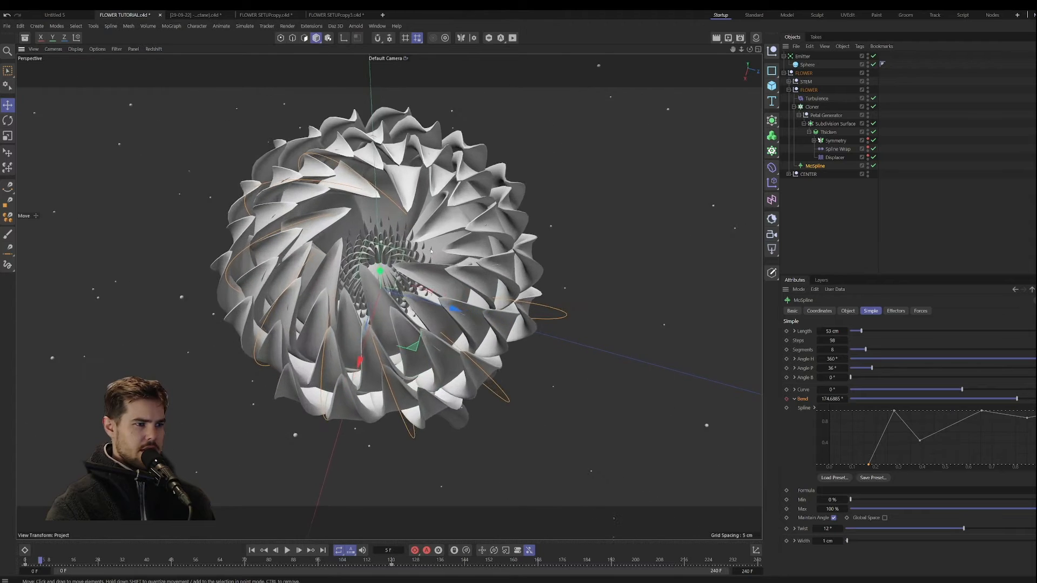
alt+drag(430, 252, 403, 235)
drag(964, 529, 970, 531)
alt+drag(476, 427, 454, 348)
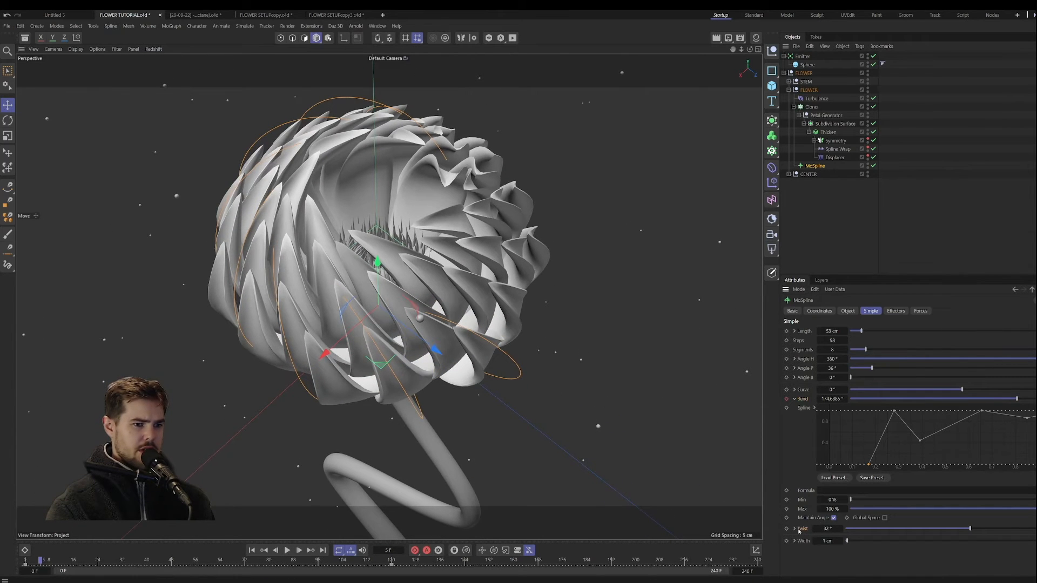
Step: Reveal the Twist's spline graph and reshape it into a line falling from full strength at the start towards zero at the end
click(794, 529)
scroll(856, 476, down, 2)
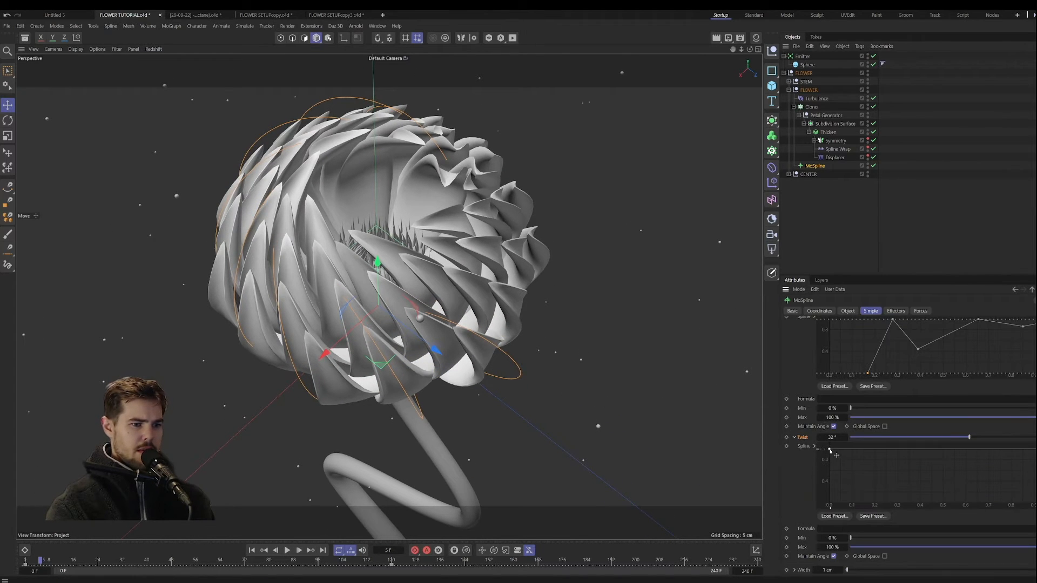
drag(830, 450, 830, 518)
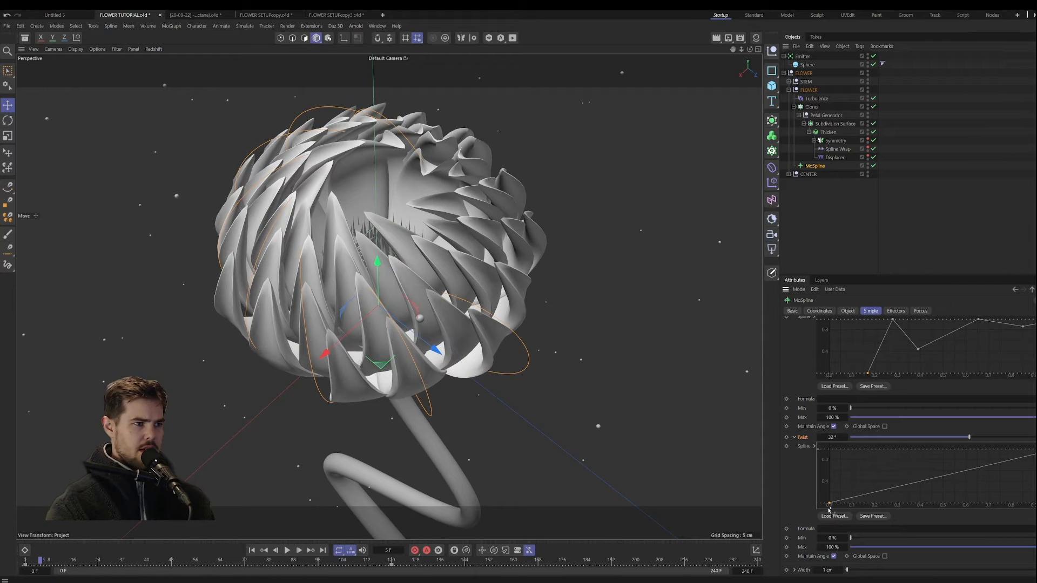
drag(1036, 449, 1036, 504)
drag(834, 505, 829, 449)
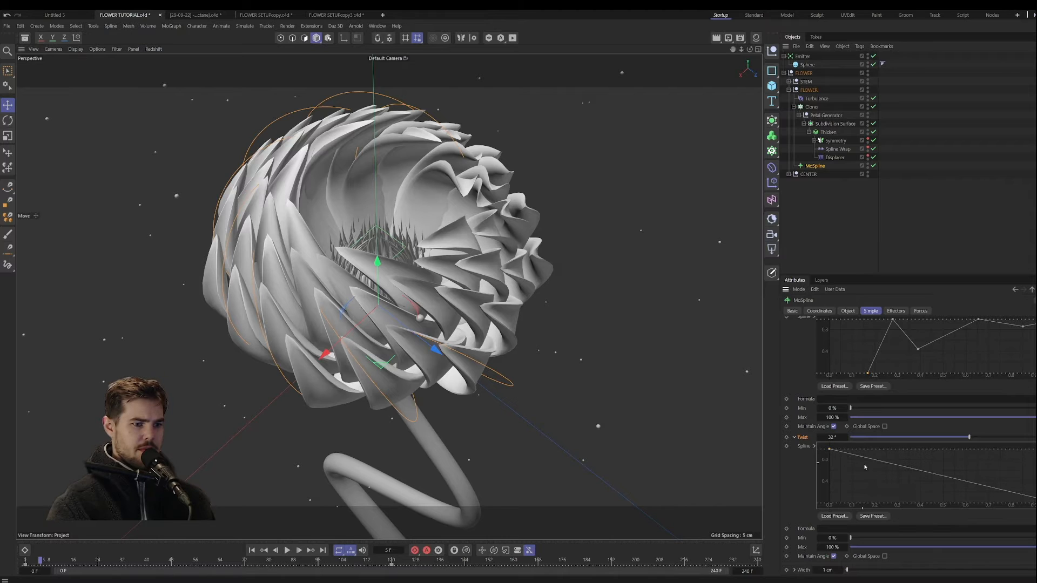
Step: Add points to the Twist spline and reshape it to rise from zero near the start to a mid-length peak and fall again
ctrl+drag(923, 473, 973, 459)
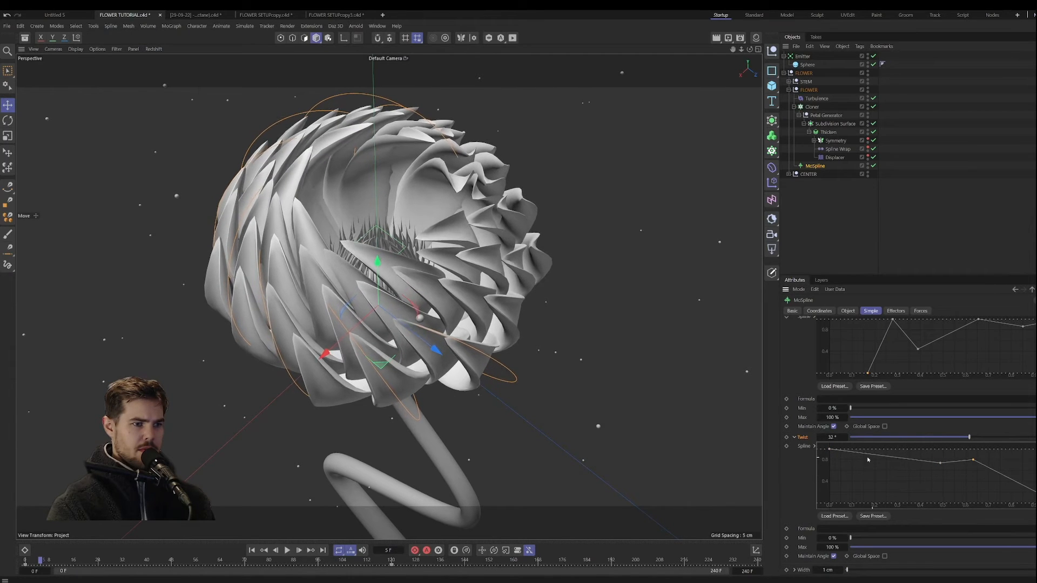
drag(830, 450, 840, 514)
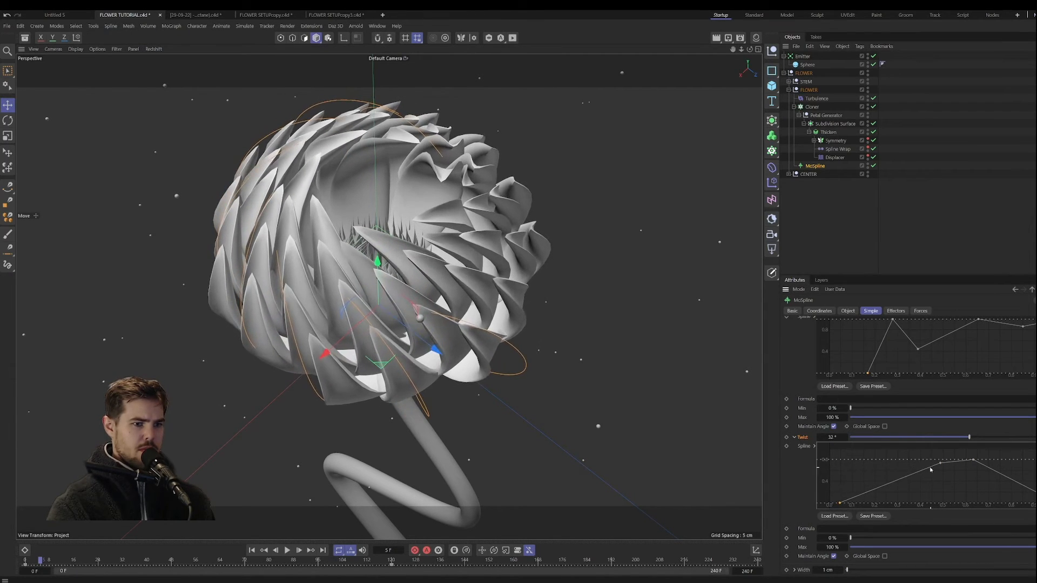
drag(938, 465, 1010, 473)
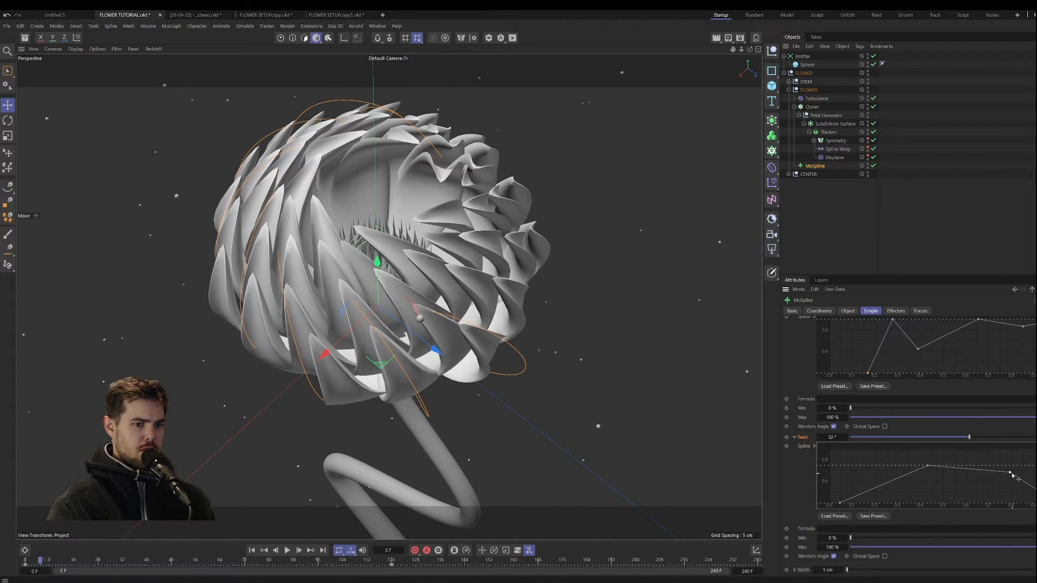
drag(1010, 474, 984, 484)
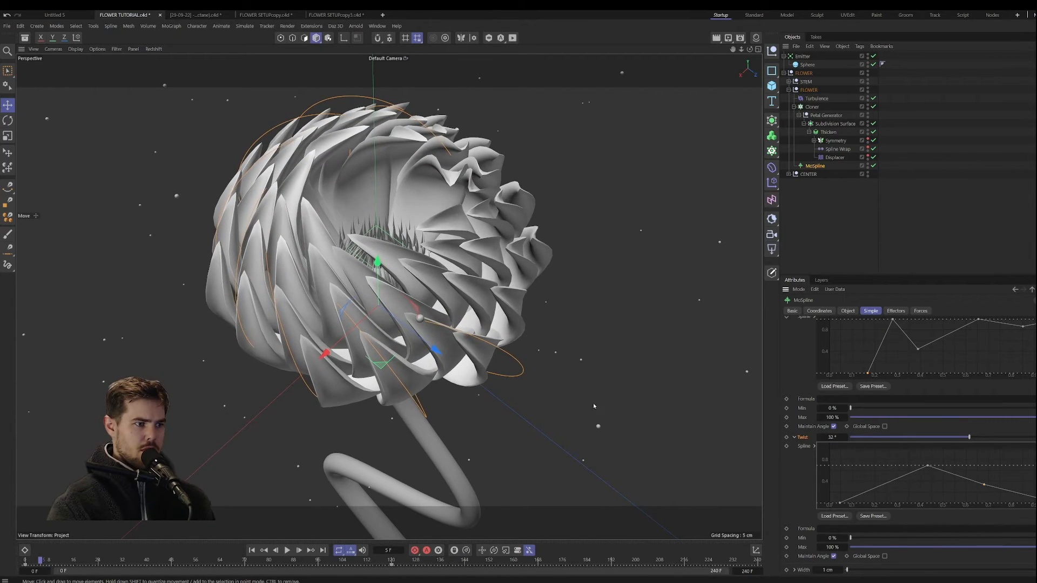
Step: Reset the MoSpline's Twist to 0° and scrub the opening animation from frame 0 to frame 112
alt+drag(593, 405, 439, 340)
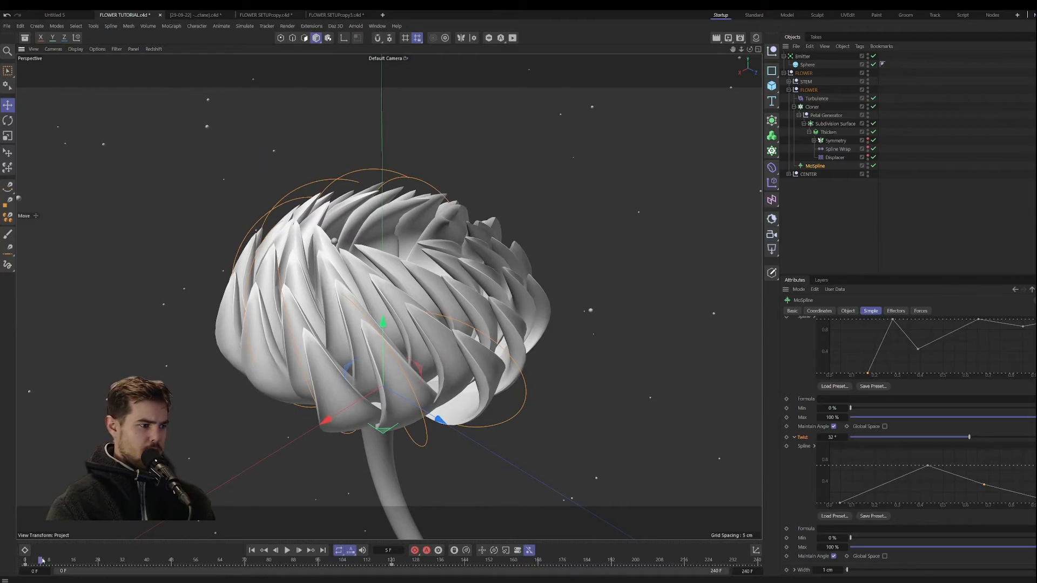
drag(50, 562, 400, 563)
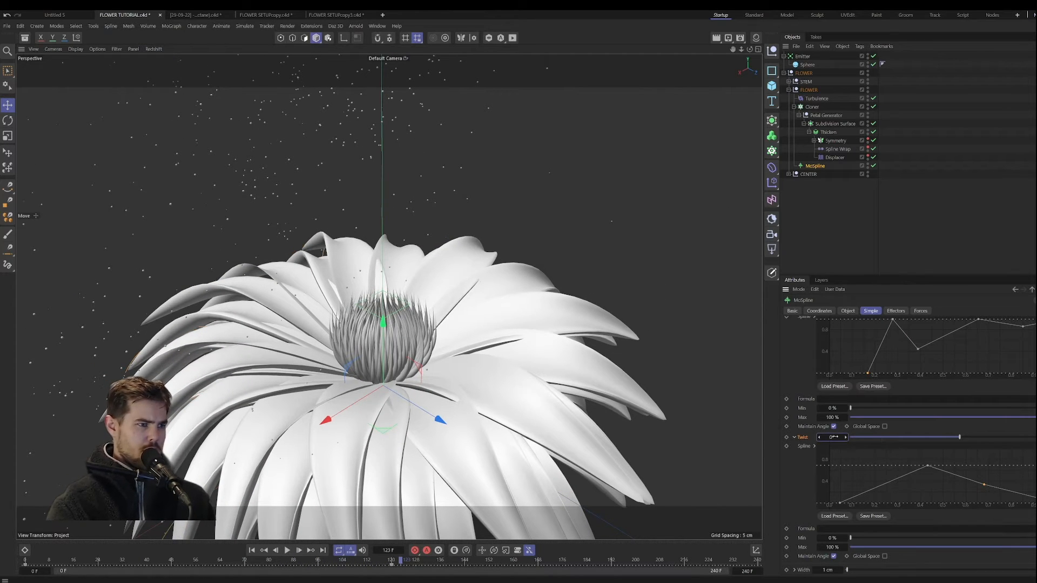
click(252, 550)
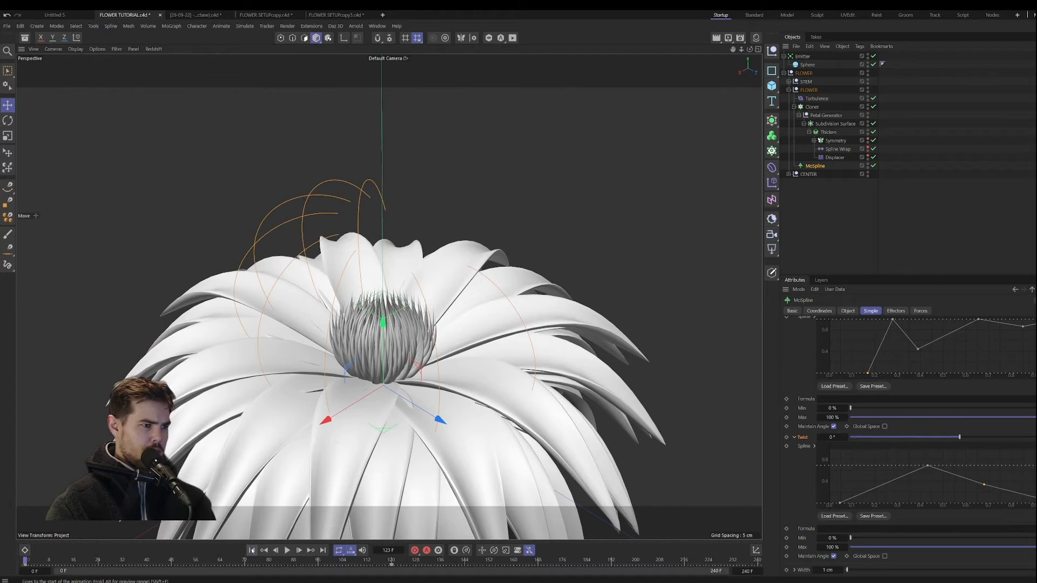
scroll(364, 390, down, 3)
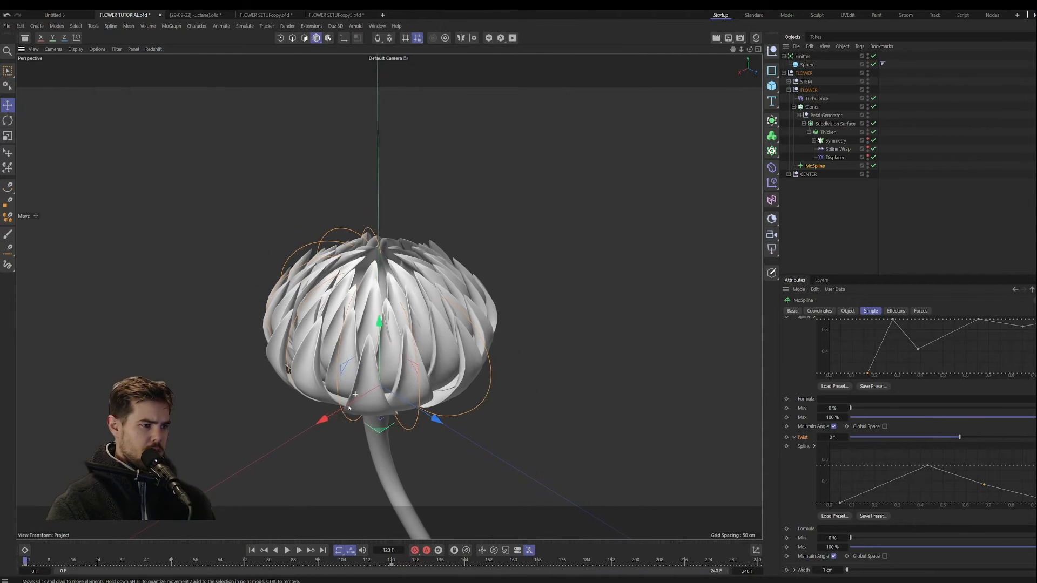
alt+drag(367, 407, 364, 419)
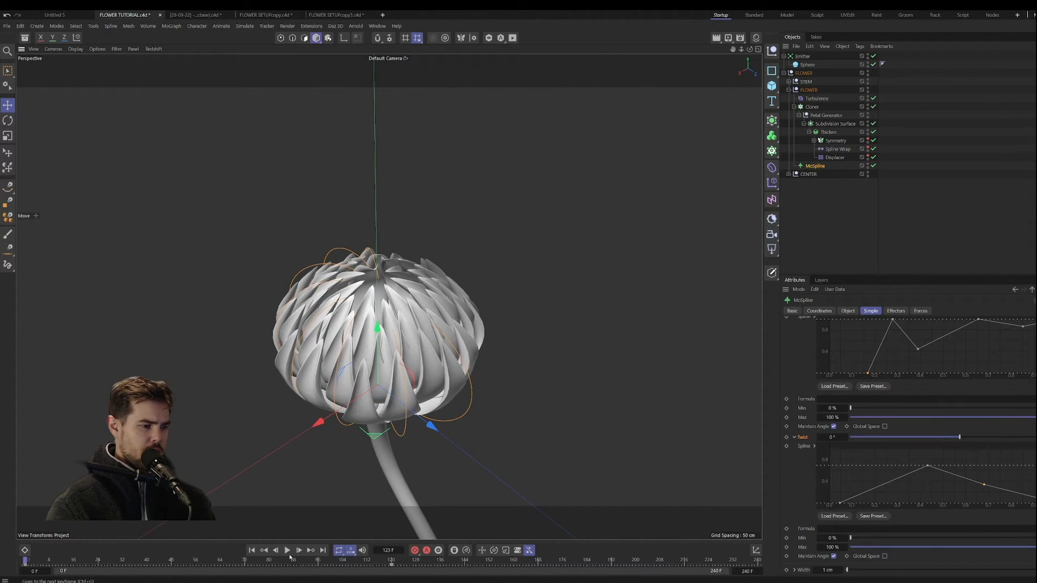
drag(263, 563, 368, 562)
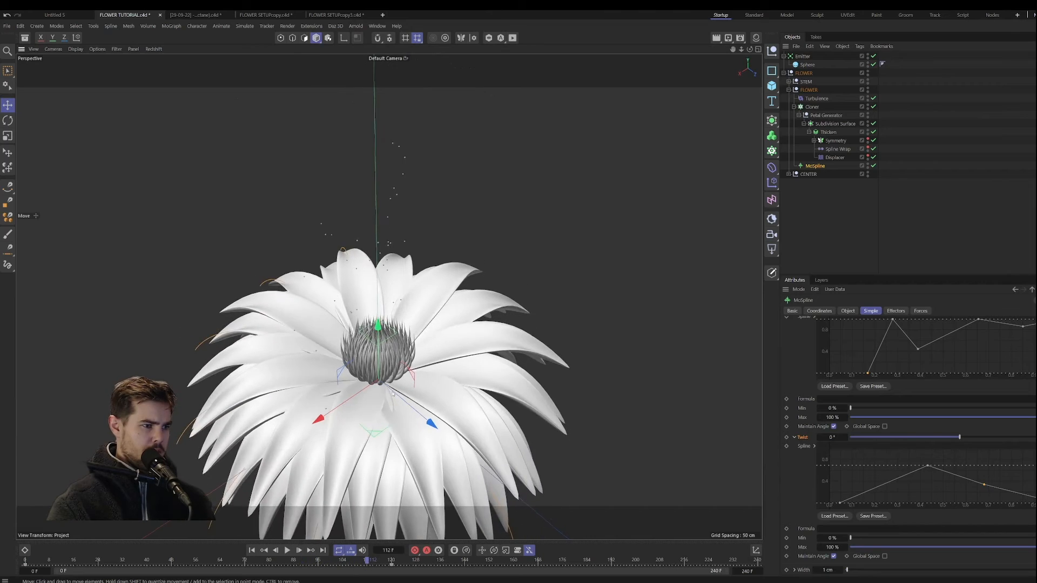
Step: Raise the MoSpline's Angle P to about 43° and inspect how the petals meet the flower's centre
scroll(396, 341, up, 4)
alt+drag(396, 341, 389, 317)
scroll(800, 411, up, 3)
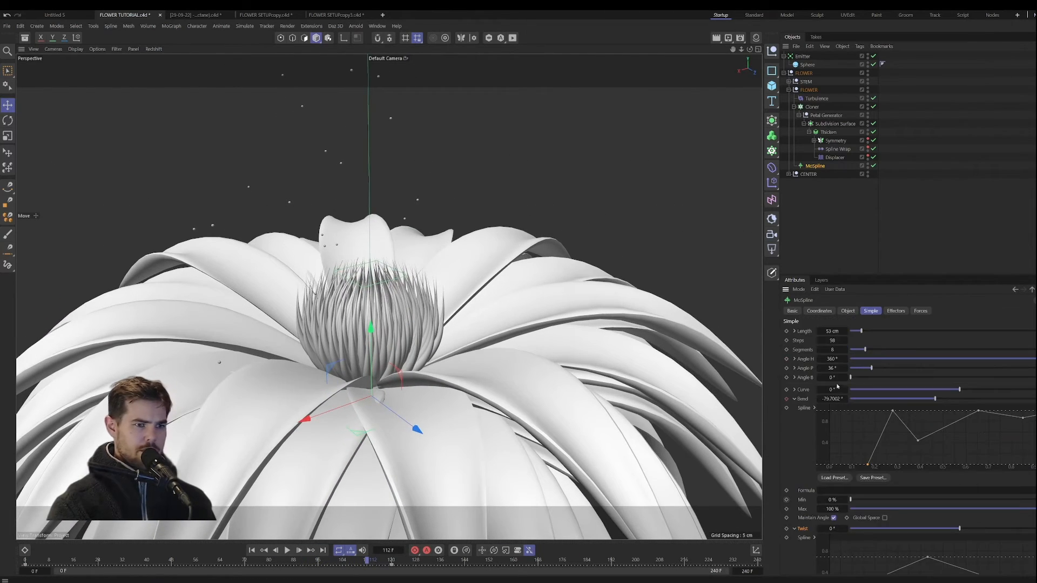
mouse_move(836, 368)
mouse_down()
mouse_move(853, 368)
mouse_move(844, 368)
mouse_up()
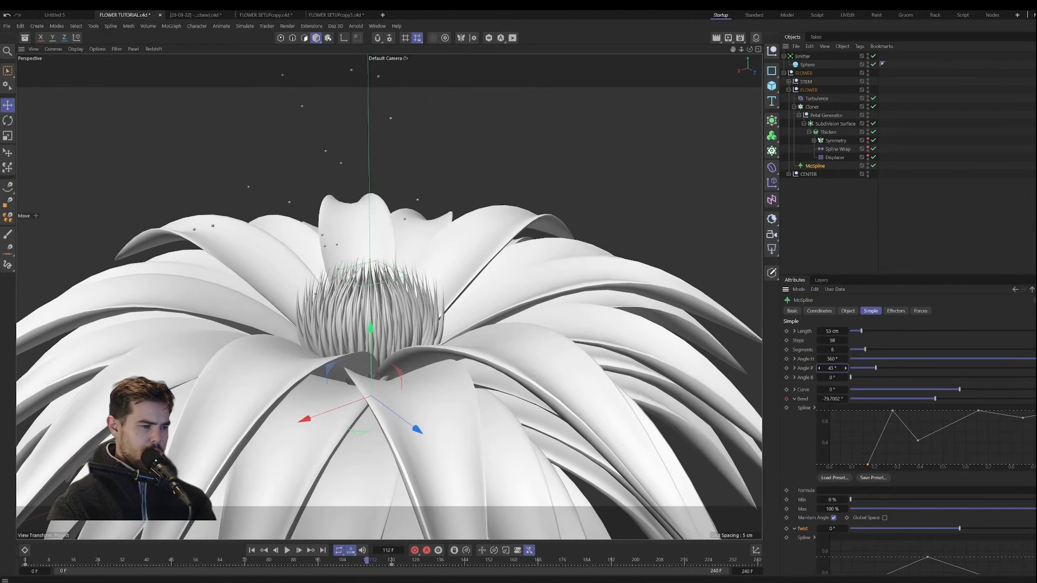
alt+drag(379, 363, 386, 403)
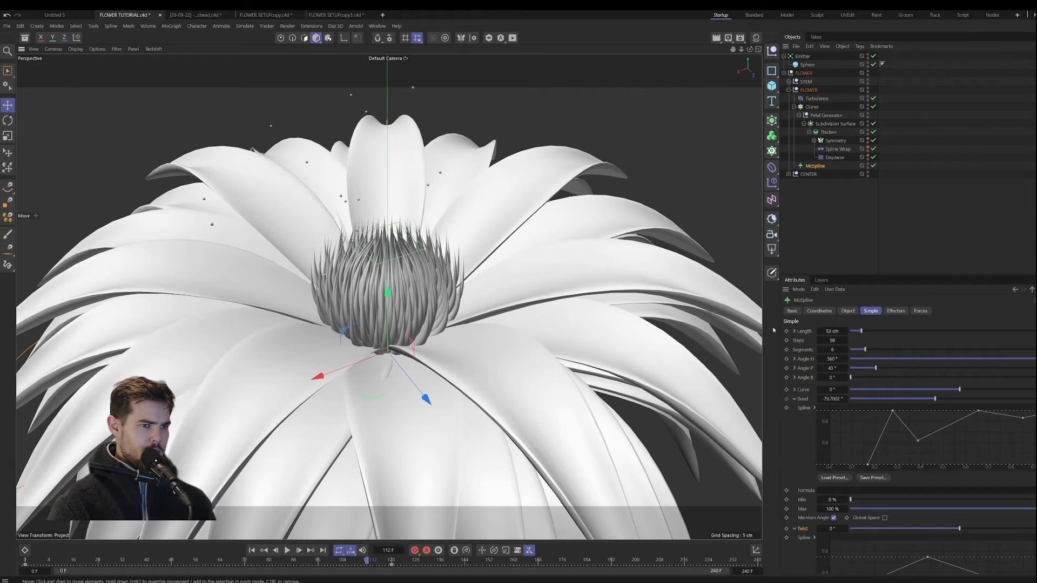
Step: Set the MoSpline's Offset to 8.1% and check the petals at frames 54 and 0
click(849, 312)
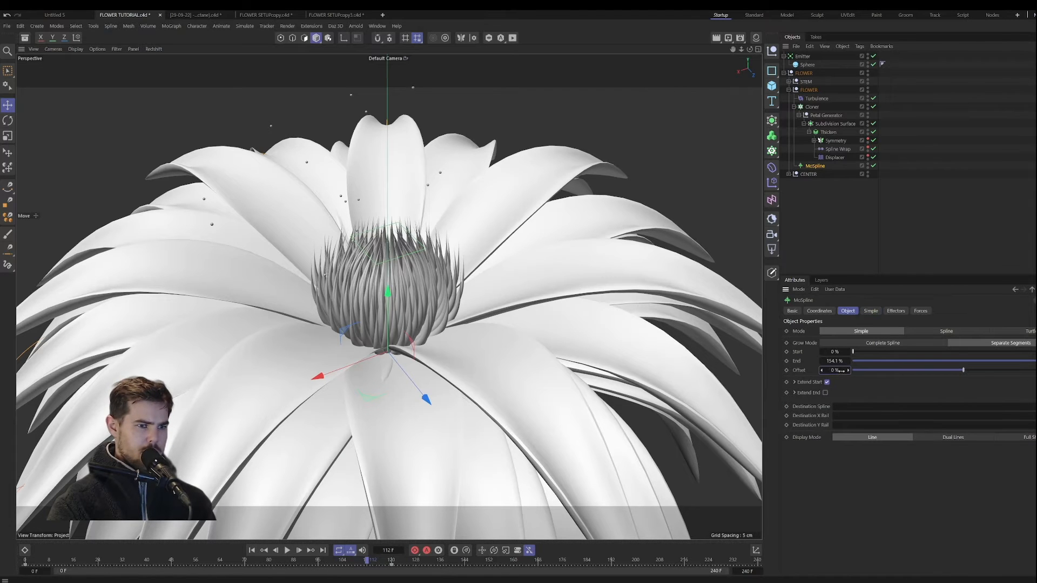
drag(841, 370, 852, 371)
alt+drag(388, 341, 379, 374)
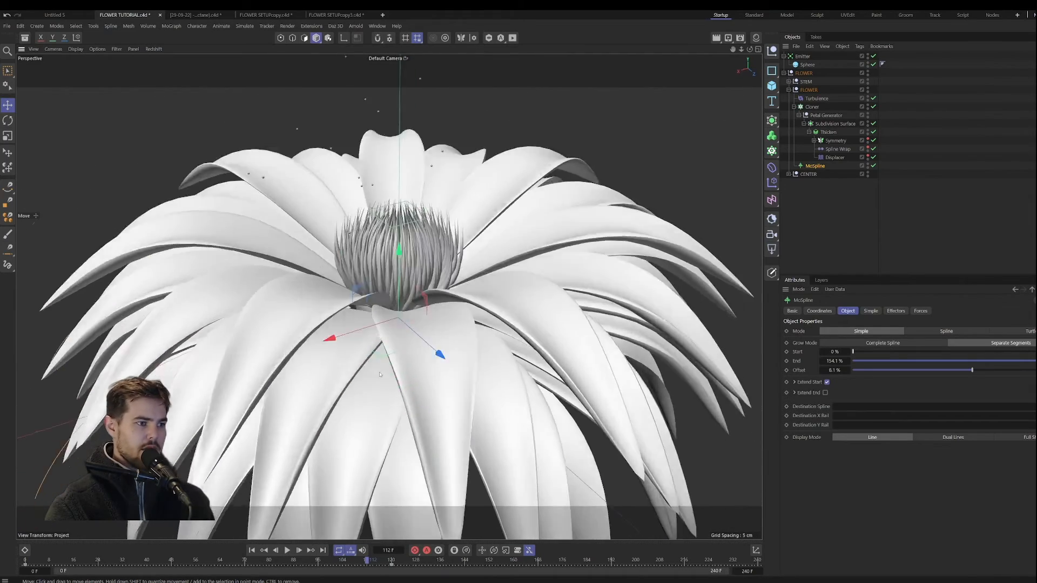
scroll(380, 376, down, 10)
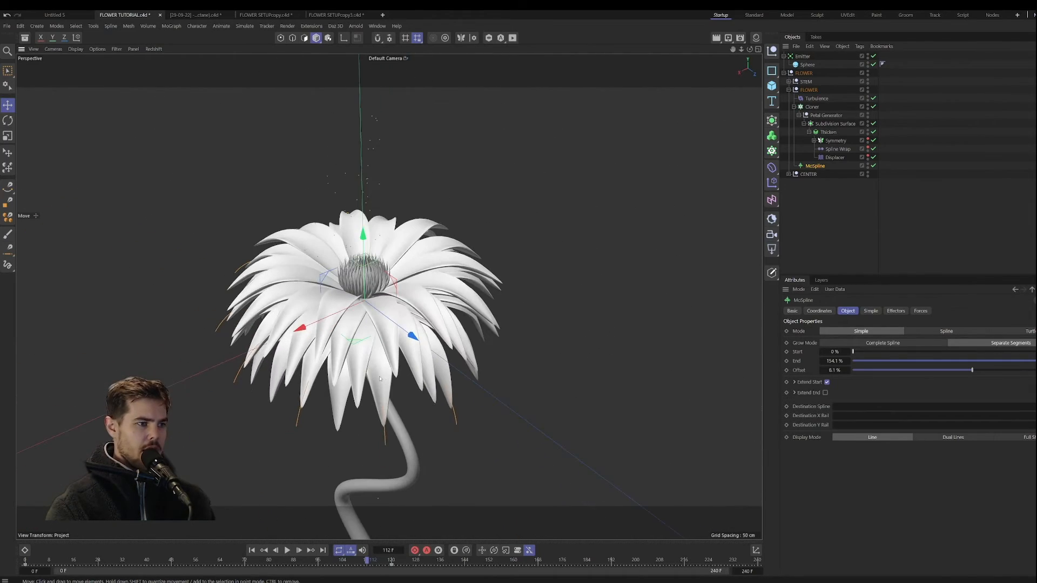
click(189, 559)
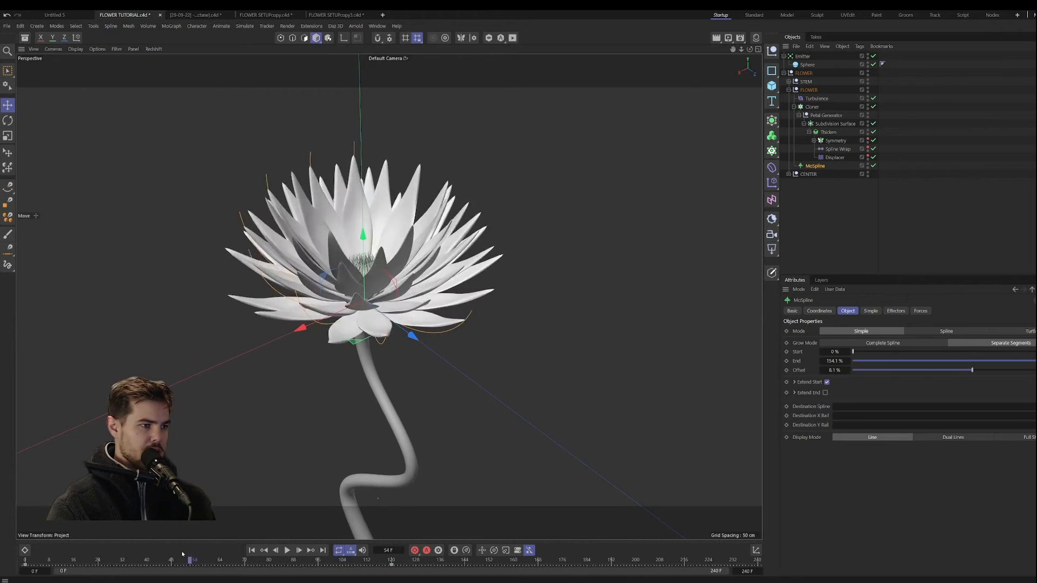
drag(182, 550, 24, 560)
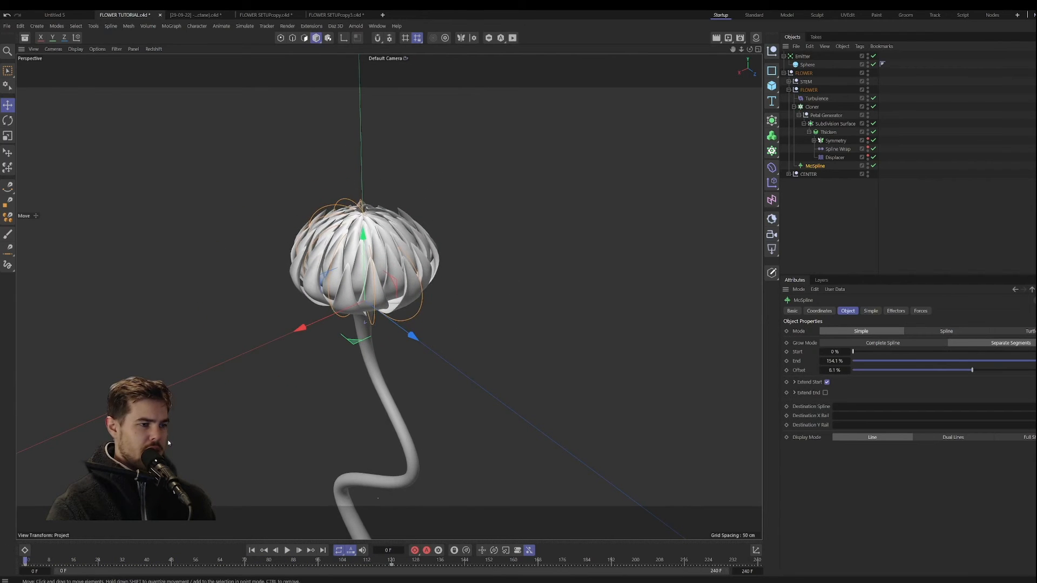
Step: Lower the MoSpline's Bend to 167°, keyframe it at frame 0 and play back the opening
scroll(447, 319, up, 10)
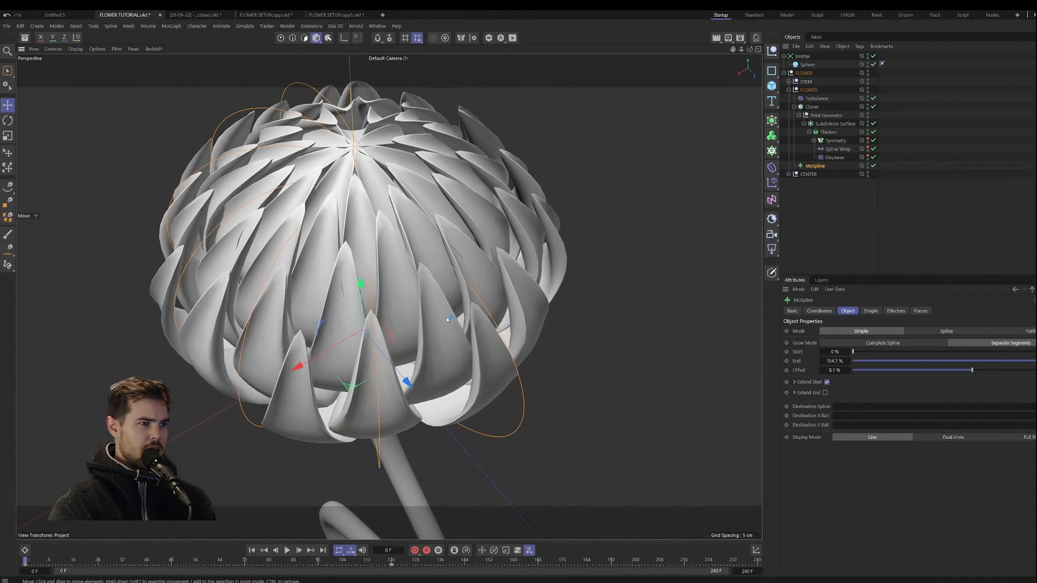
click(870, 311)
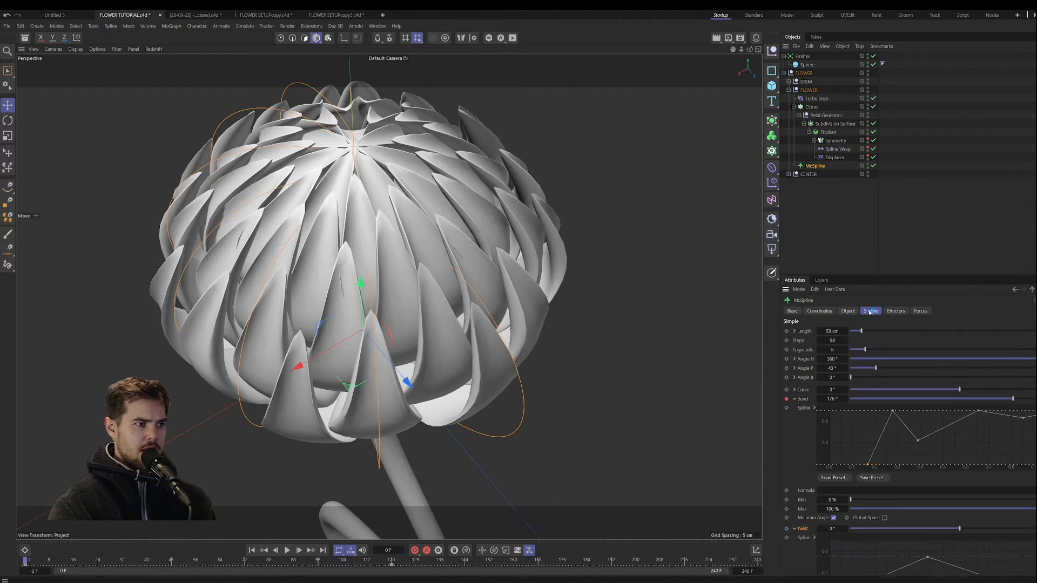
drag(1017, 399, 1011, 400)
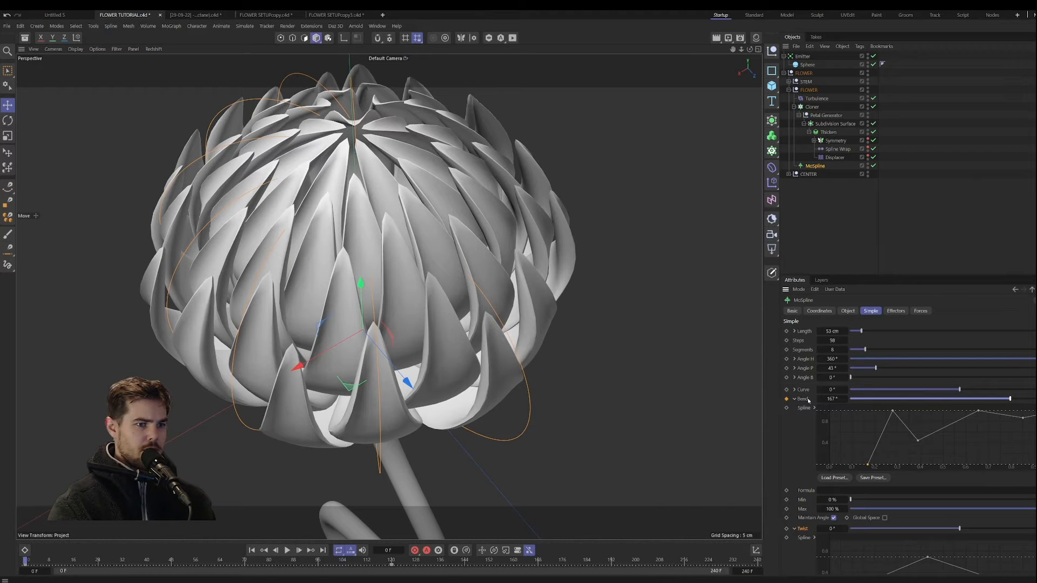
click(786, 399)
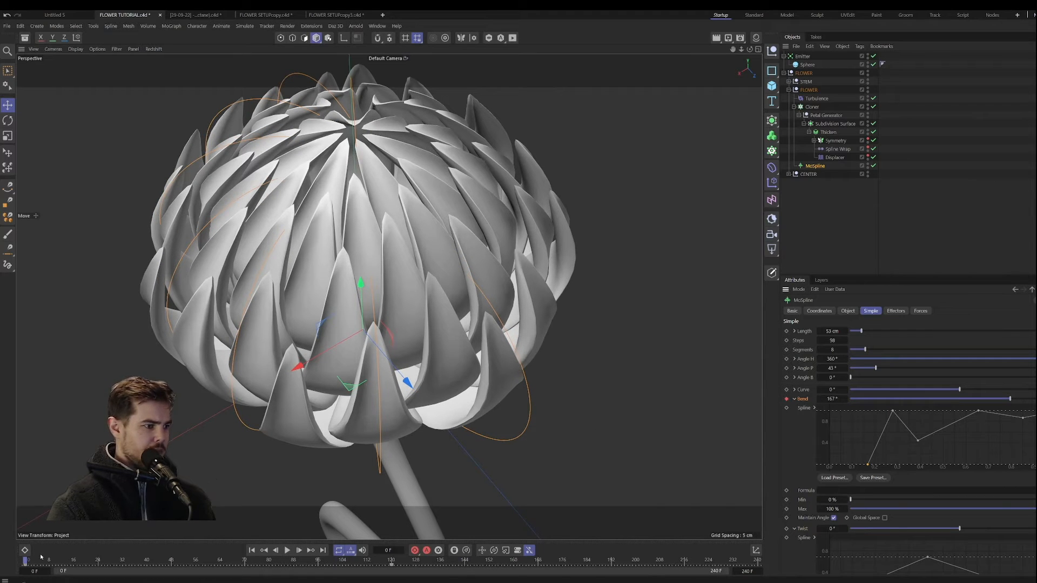
click(287, 551)
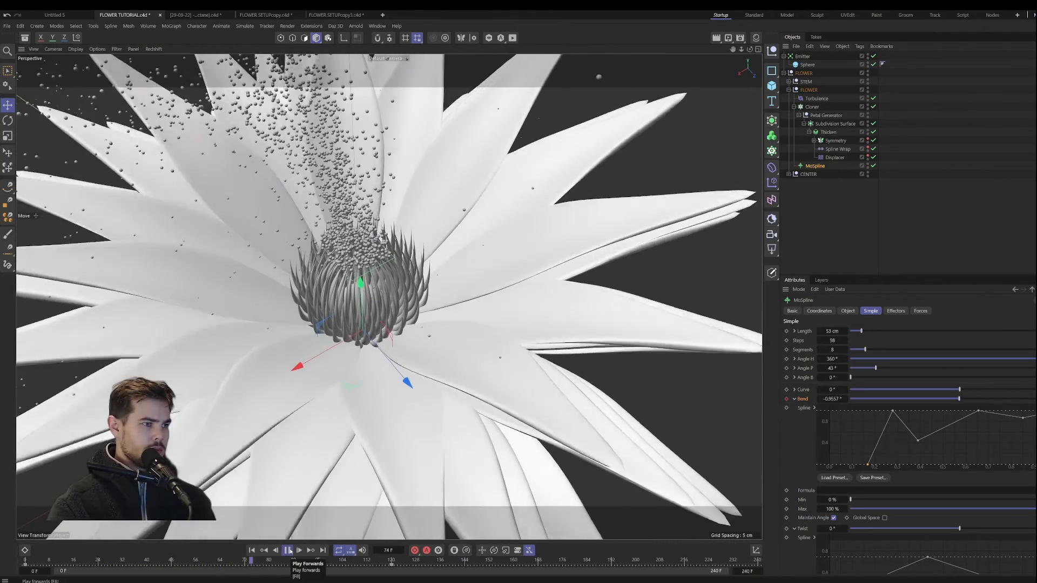
click(287, 551)
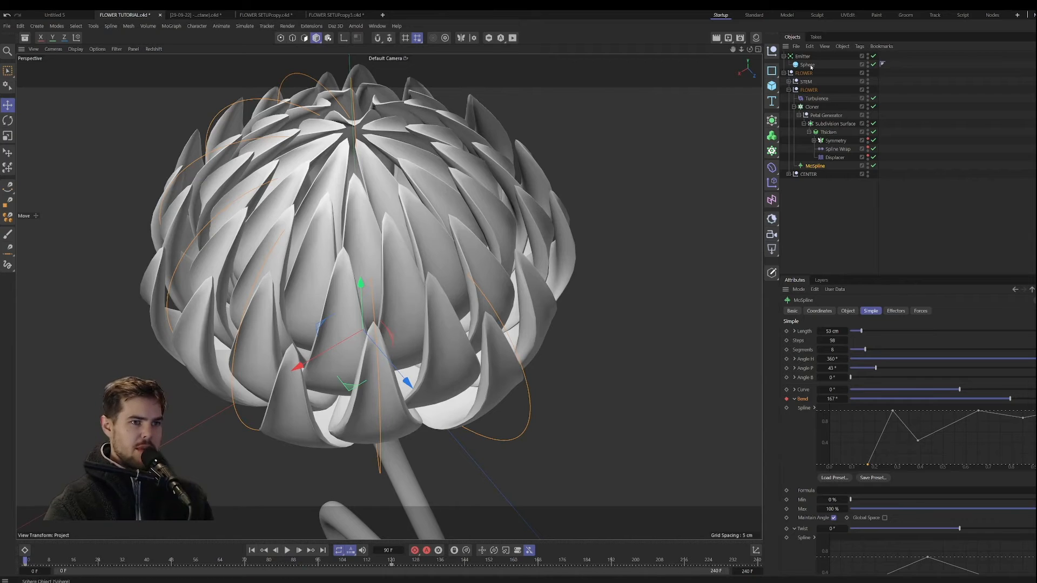
Step: Set the particle Sphere's radius to 0.1 cm, play the animation to check the particles and clear the selection
click(807, 64)
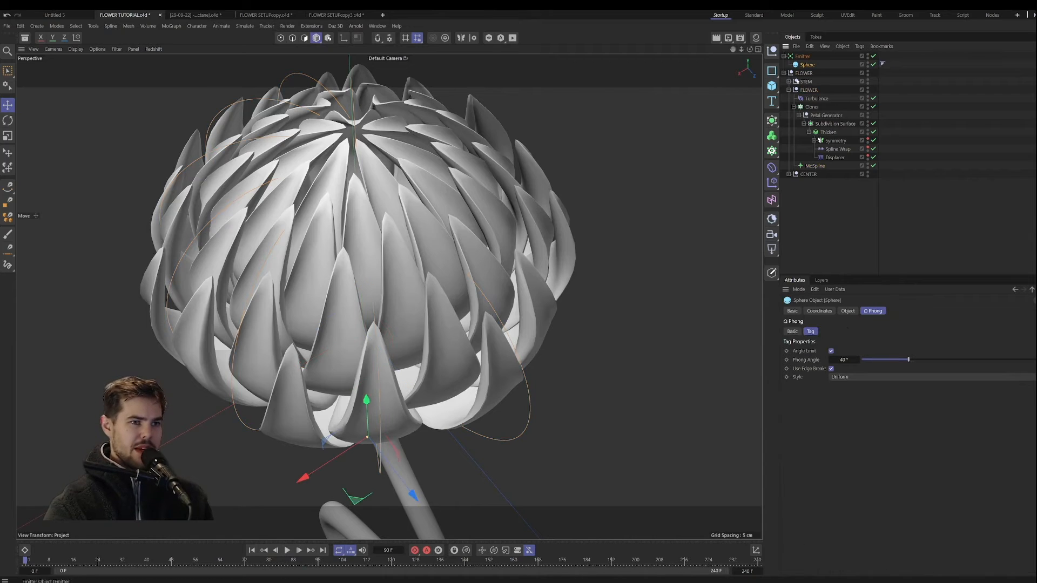
click(847, 311)
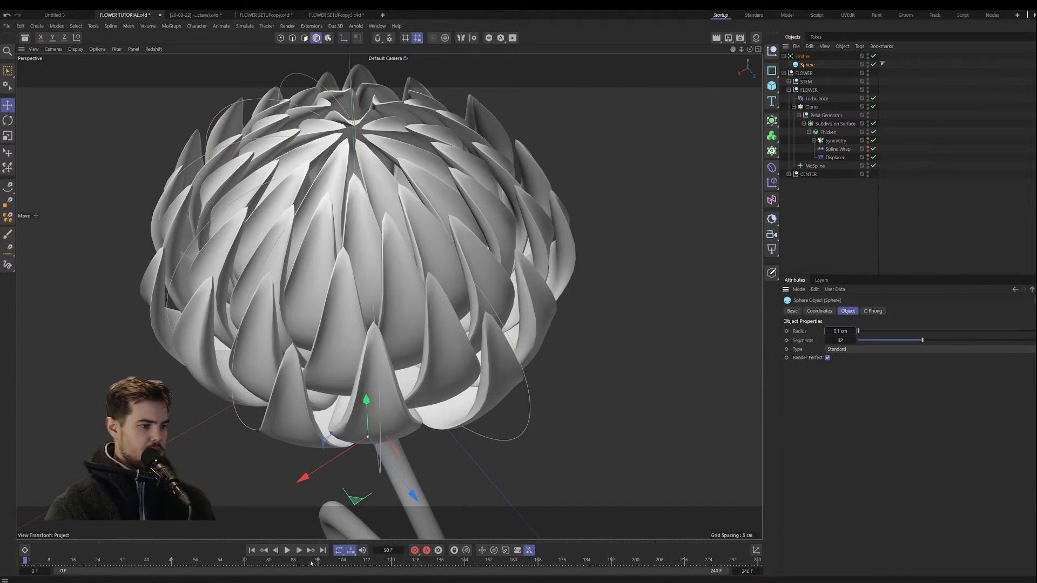
click(288, 550)
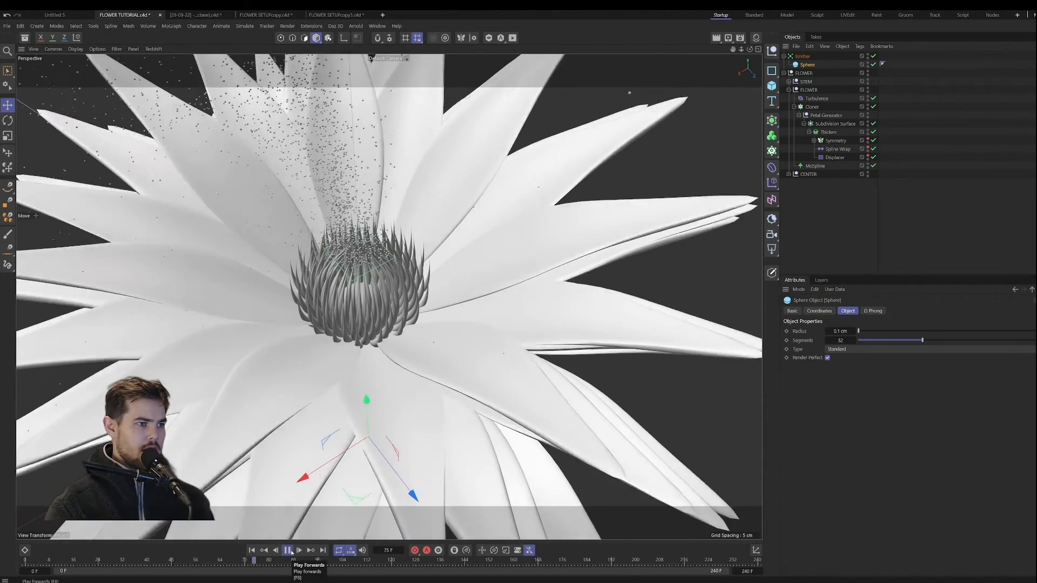
click(291, 552)
click(831, 222)
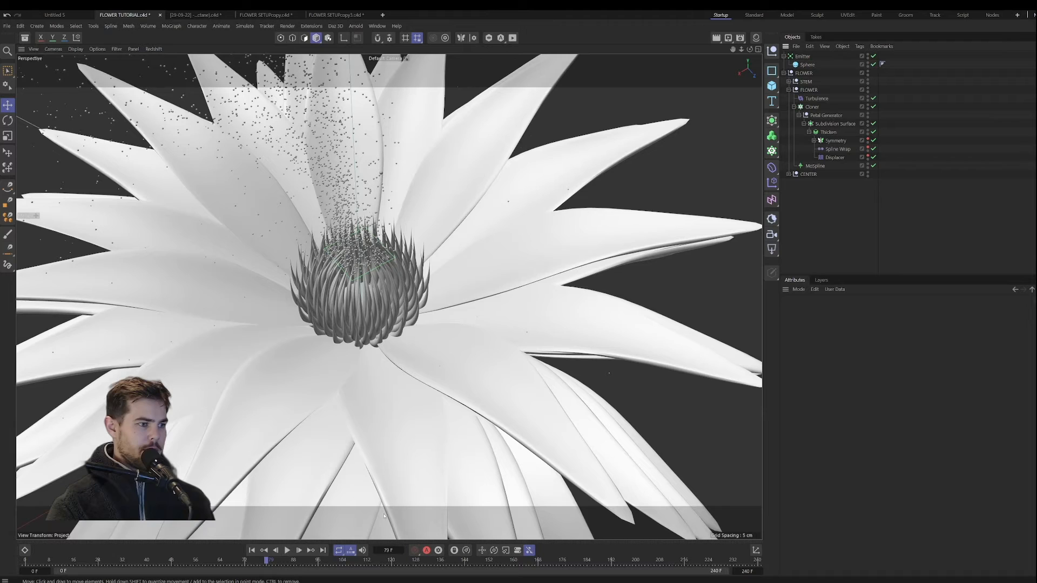
Step: Try a particle Speed of 5 cm on the Emitter and play the animation from frame 0
click(251, 550)
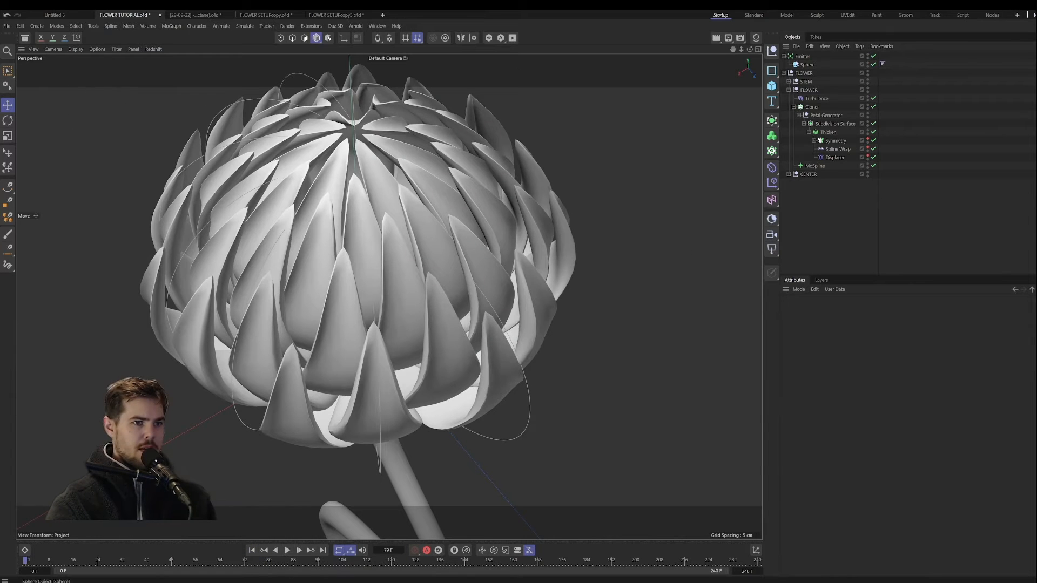
click(803, 56)
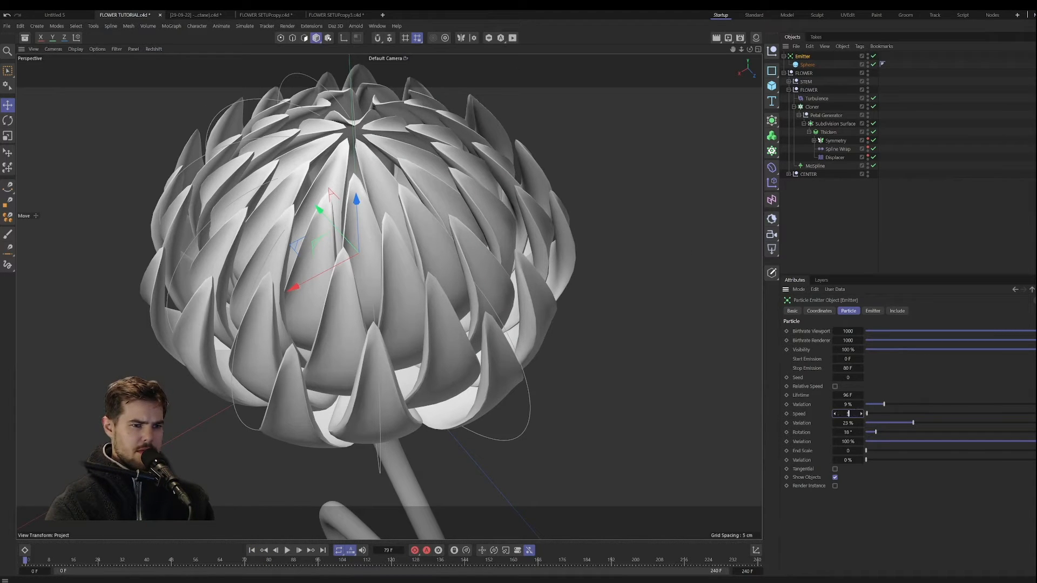
key(Return)
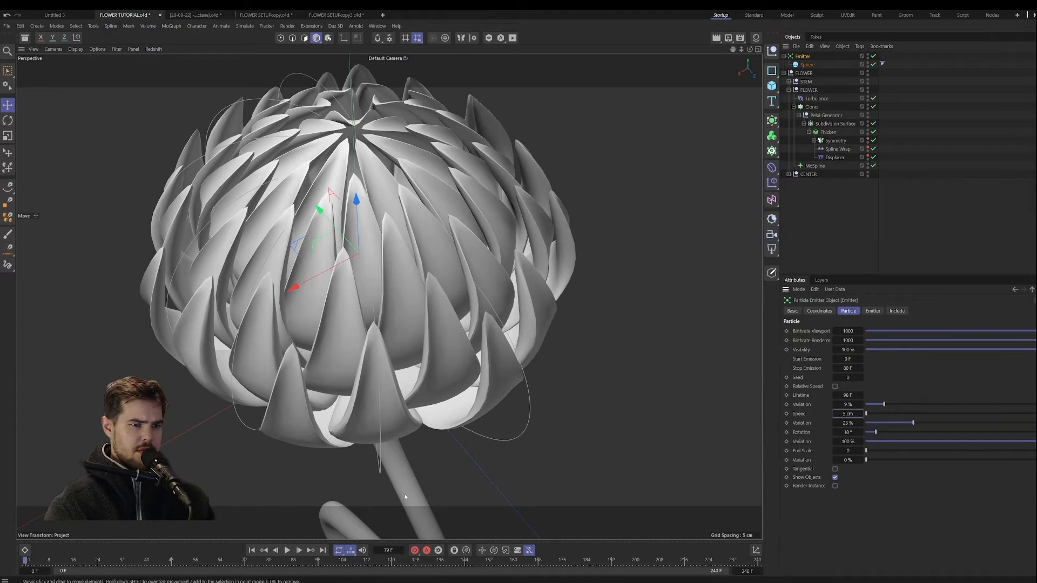
click(287, 555)
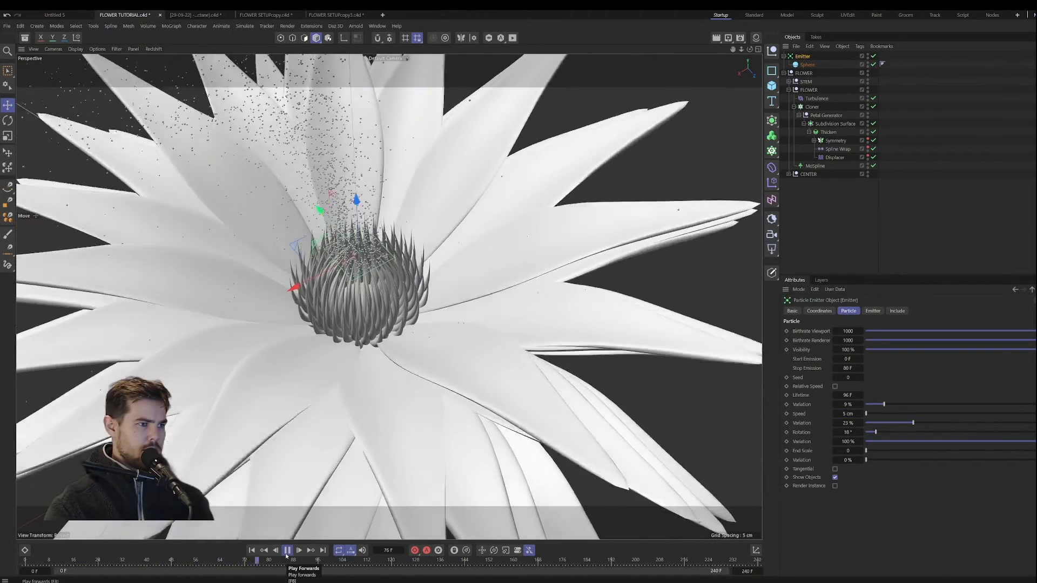
click(287, 554)
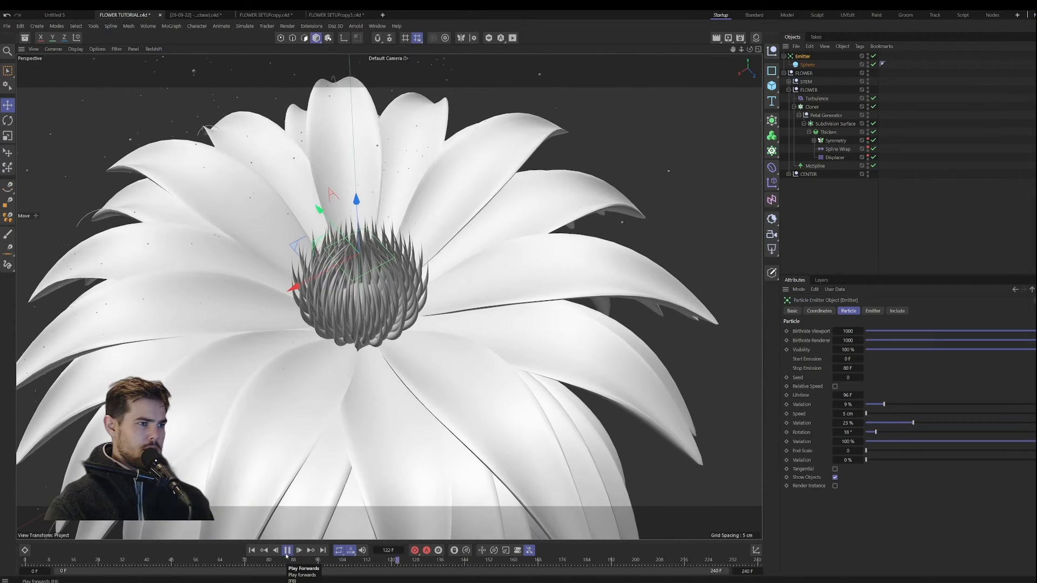
Step: Set the Emitter's particle Speed to 3 cm, play the animation from frame 0 and deselect the Emitter
click(252, 550)
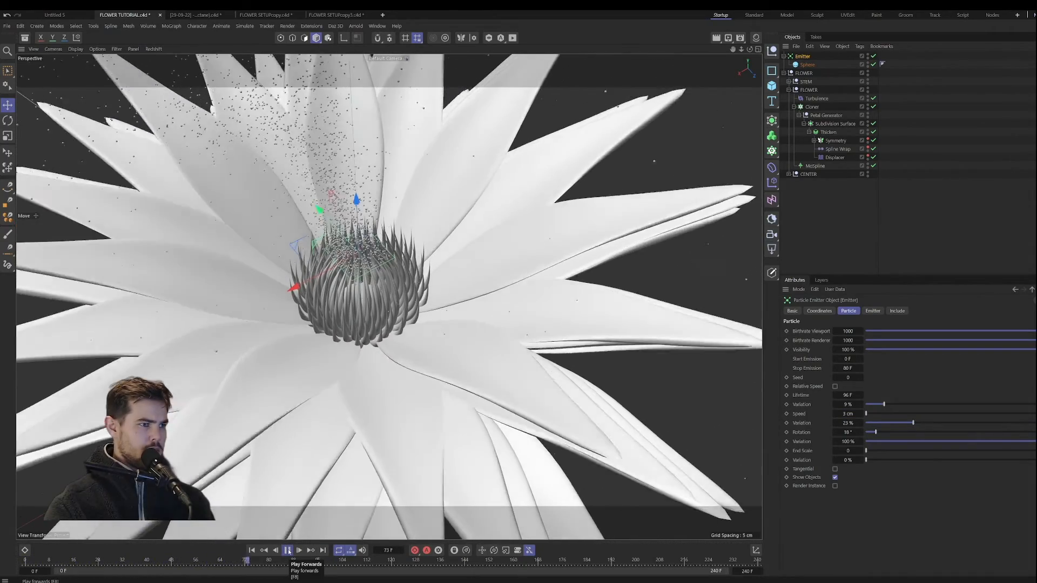
click(289, 551)
scroll(356, 336, down, 5)
alt+drag(355, 336, 362, 294)
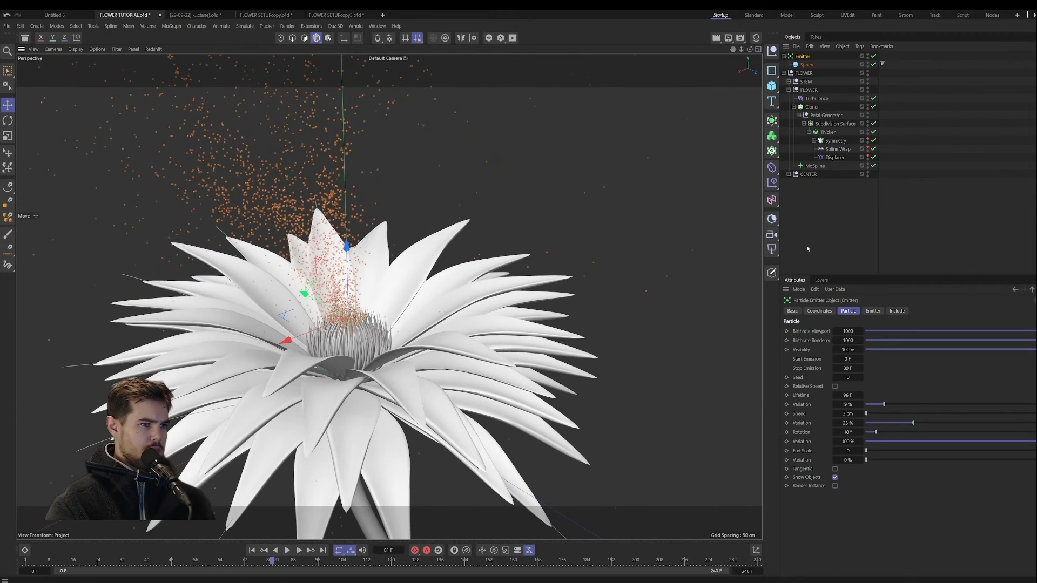
click(808, 248)
Step: View the whole flower from a lower, more distant angle and replay the opening animation from frame 0
alt+drag(396, 405, 412, 393)
alt+middle_drag(412, 393, 422, 343)
scroll(421, 345, down, 4)
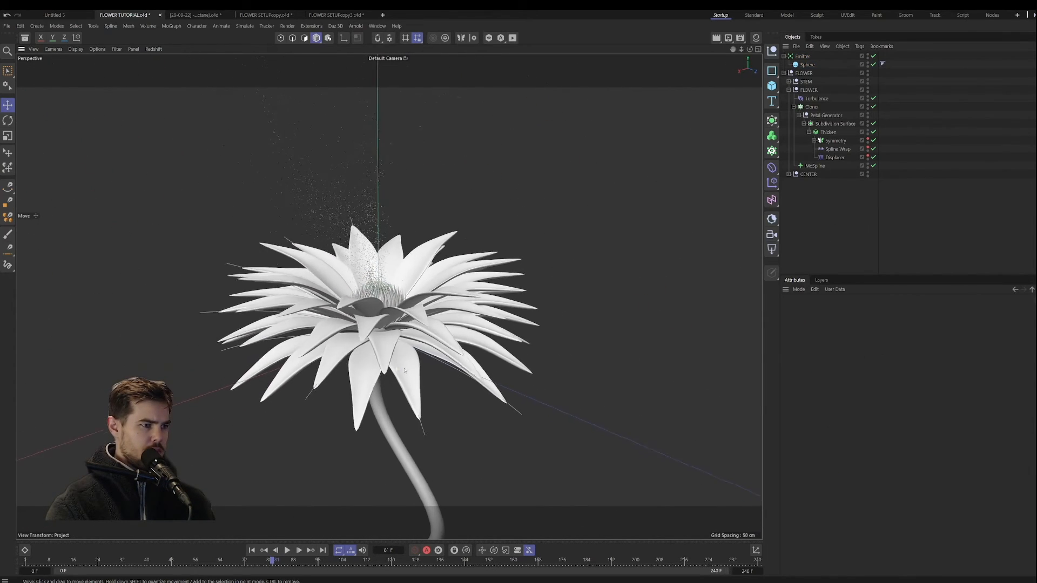
alt+drag(415, 373, 405, 366)
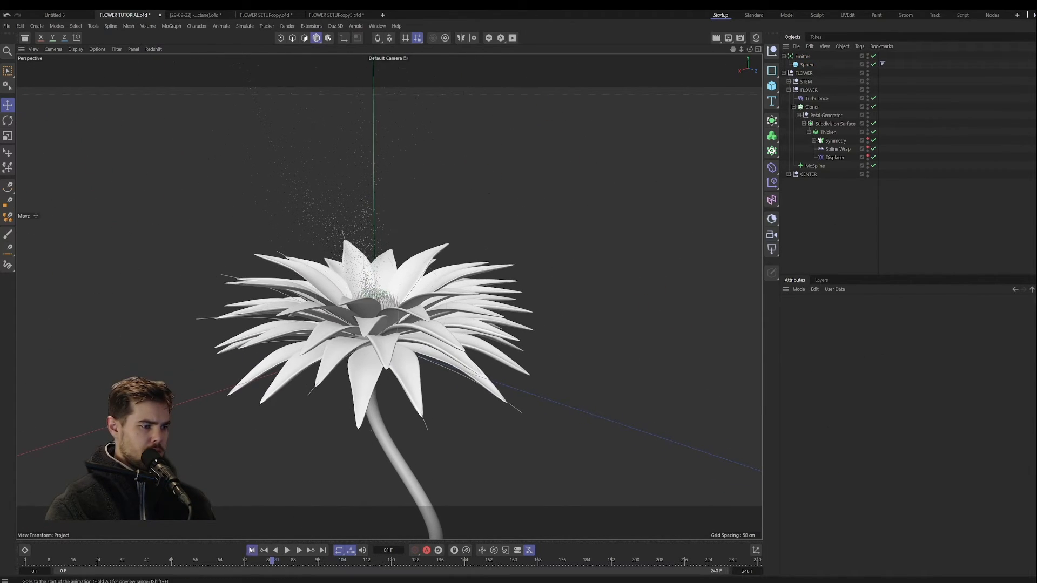
click(252, 550)
click(288, 550)
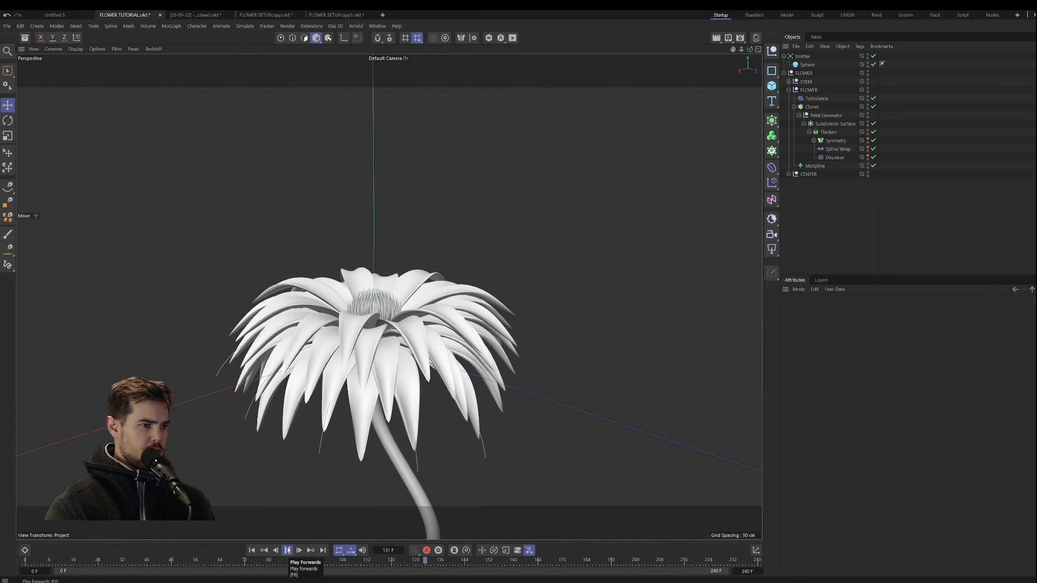
click(287, 551)
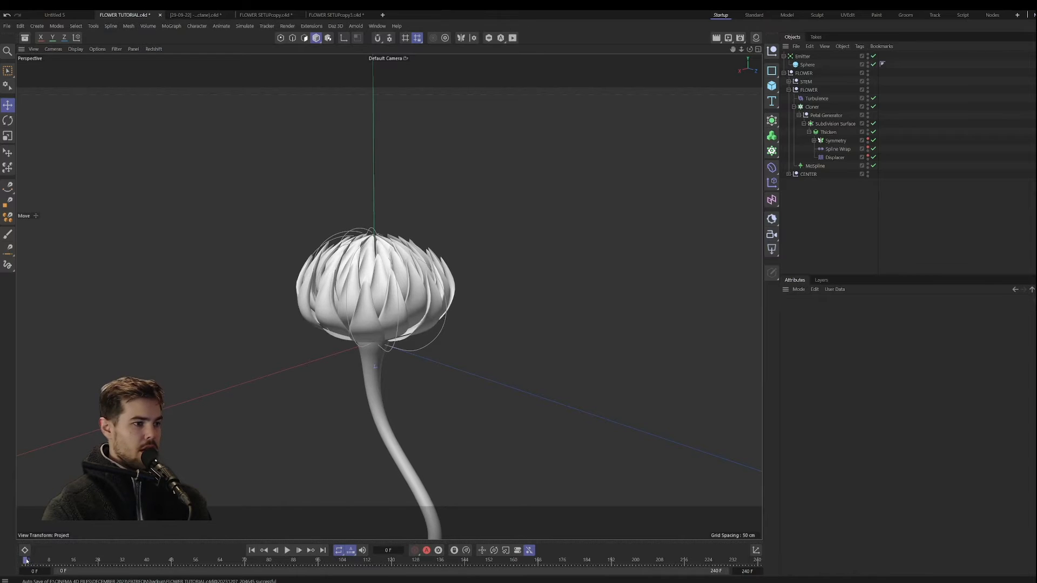
Step: Duplicate the flower's Petal Generator group to the top level of the hierarchy, directly above the main FLOWER group
click(395, 450)
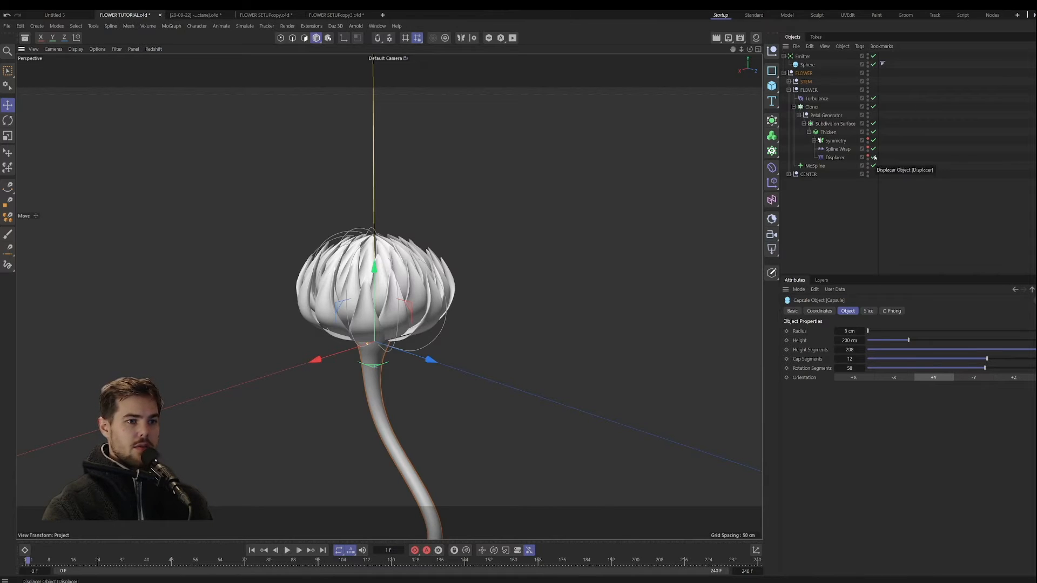
click(835, 124)
click(828, 115)
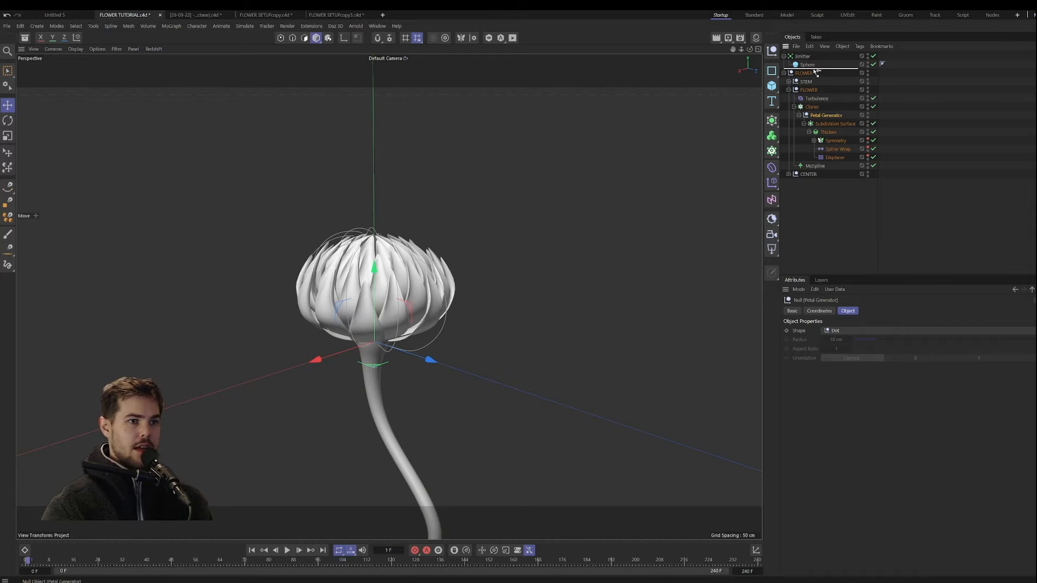
ctrl+drag(816, 72, 816, 74)
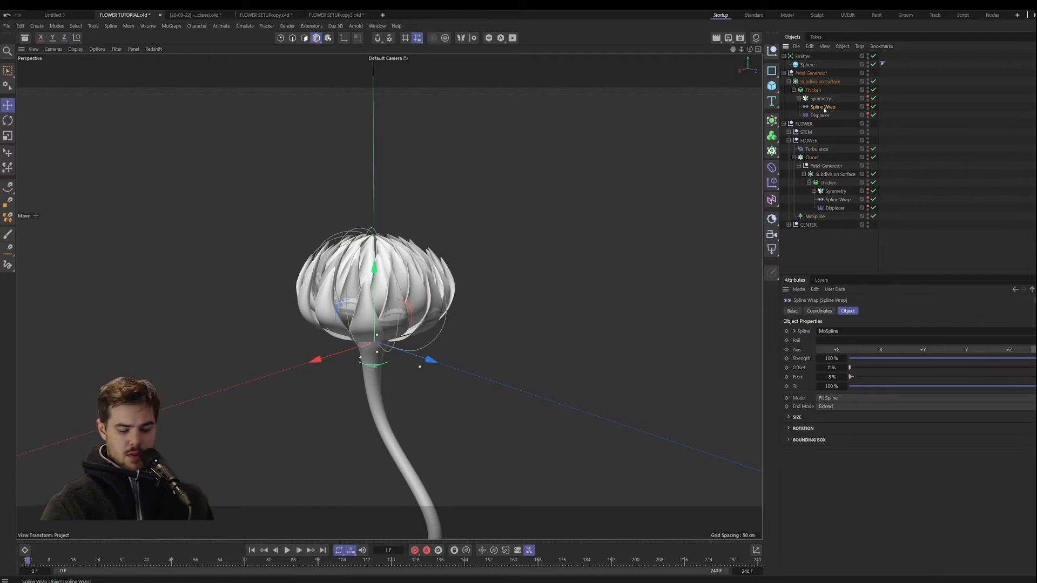
Step: Delete the Spline Wrap and Displacer from the duplicated Petal Generator and expand its Symmetry object
key(Delete)
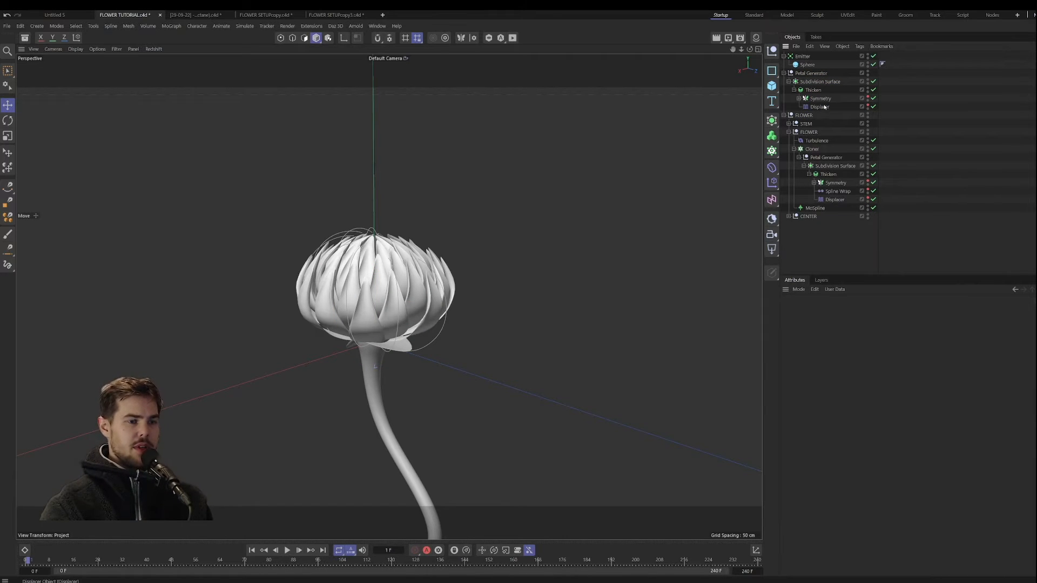
click(825, 107)
key(Delete)
click(799, 99)
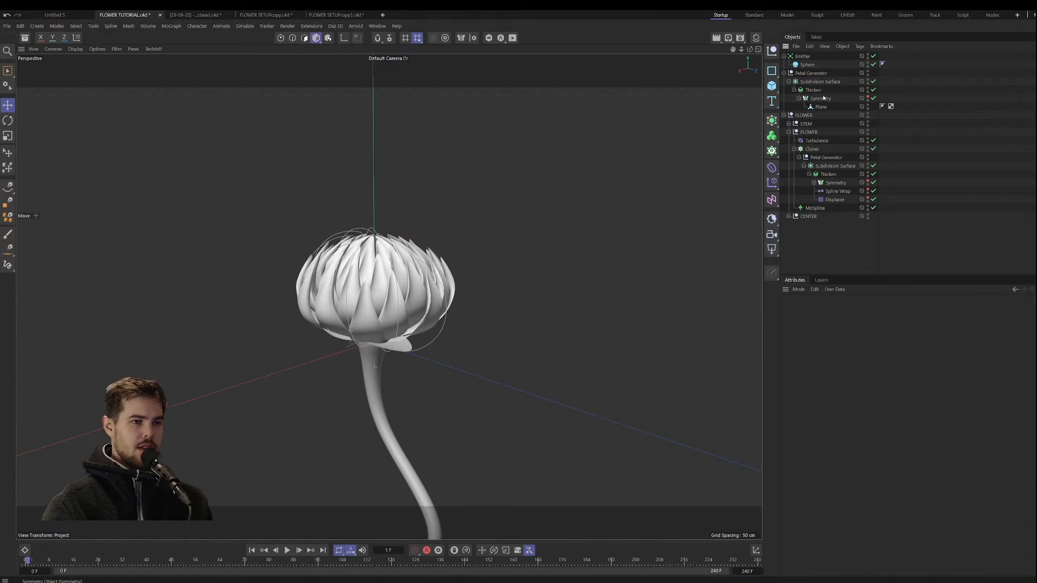
Step: Move the duplicated petal's Subdivision Surface along Z clear of the flower and put it inside a new Cloner
click(820, 82)
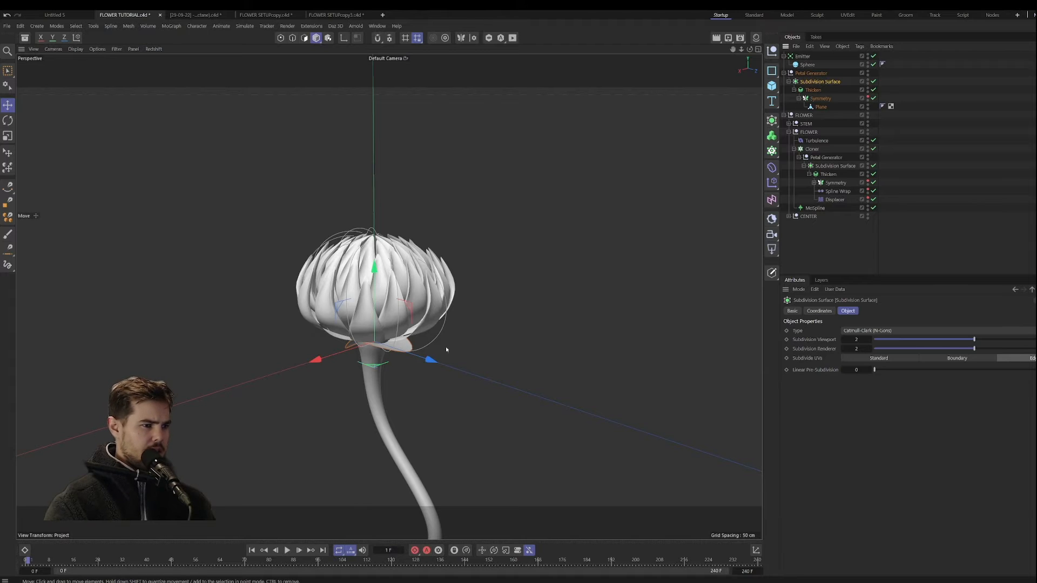
drag(431, 359, 502, 338)
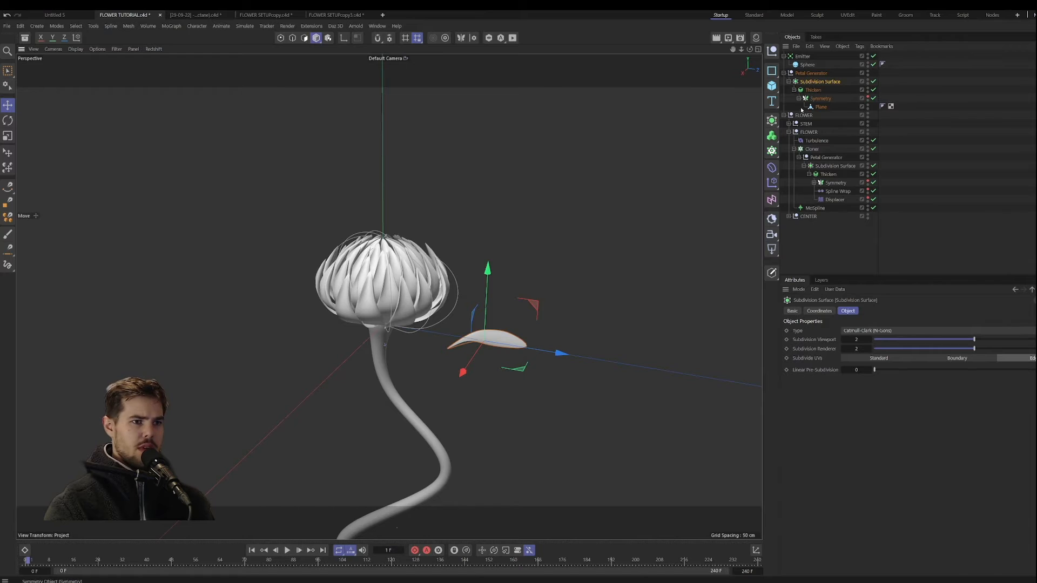
alt+click(771, 150)
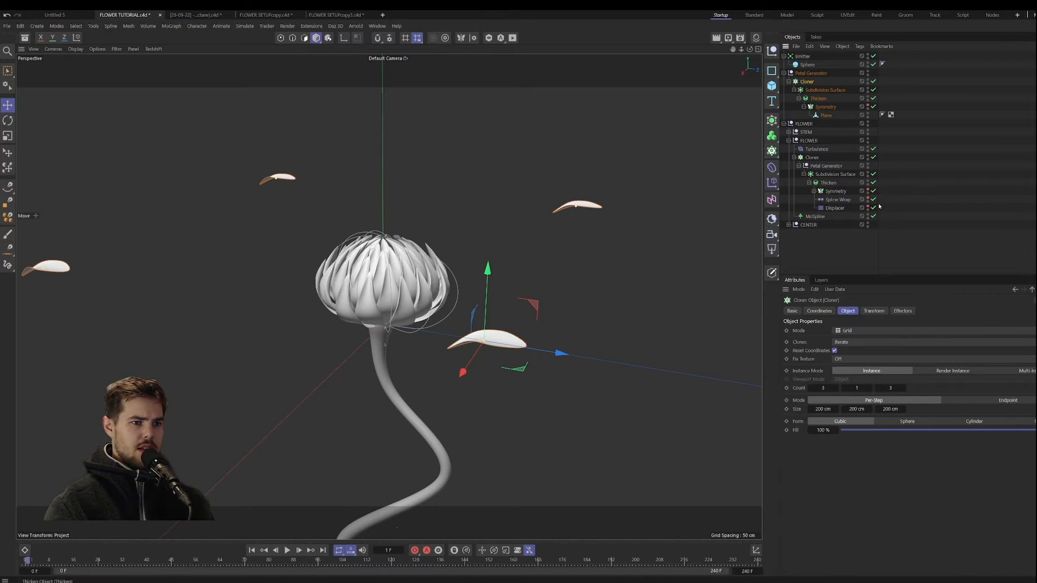
Step: Set the new Cloner to Object mode and use the stem's Capsule as the object the leaves are cloned onto
click(874, 332)
click(863, 343)
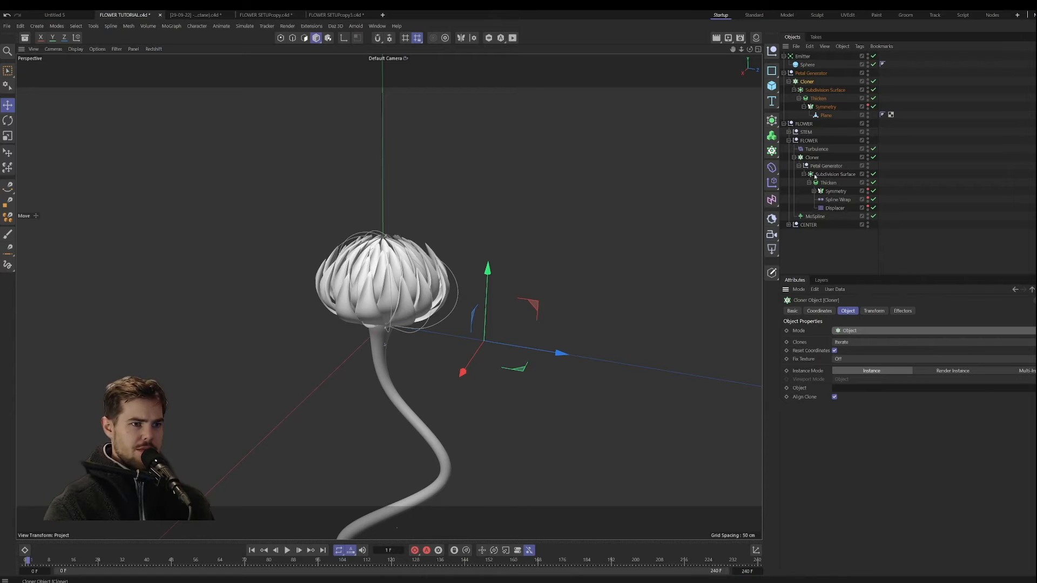
click(788, 132)
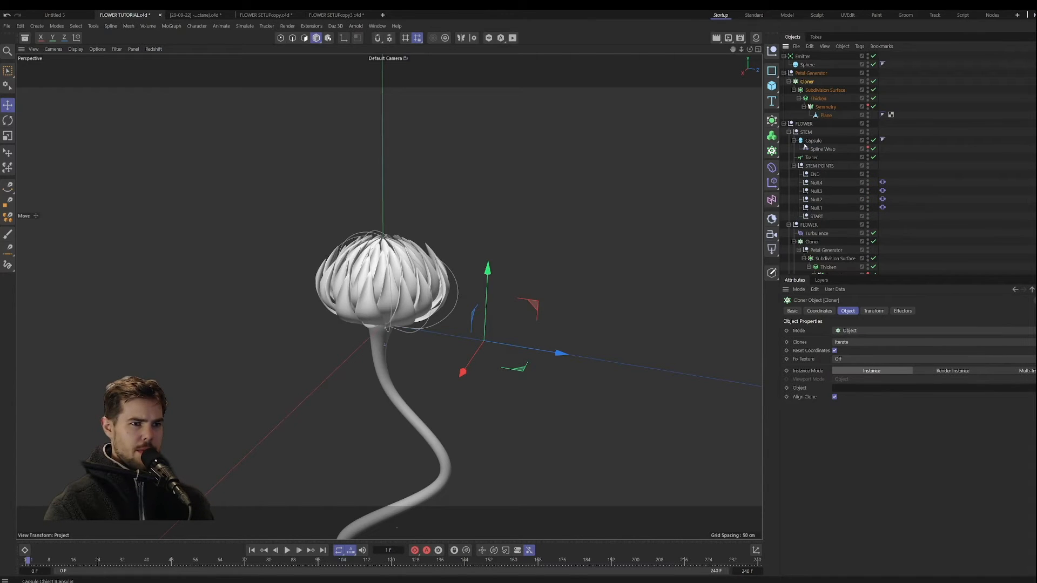
drag(806, 143, 857, 343)
drag(863, 383, 865, 388)
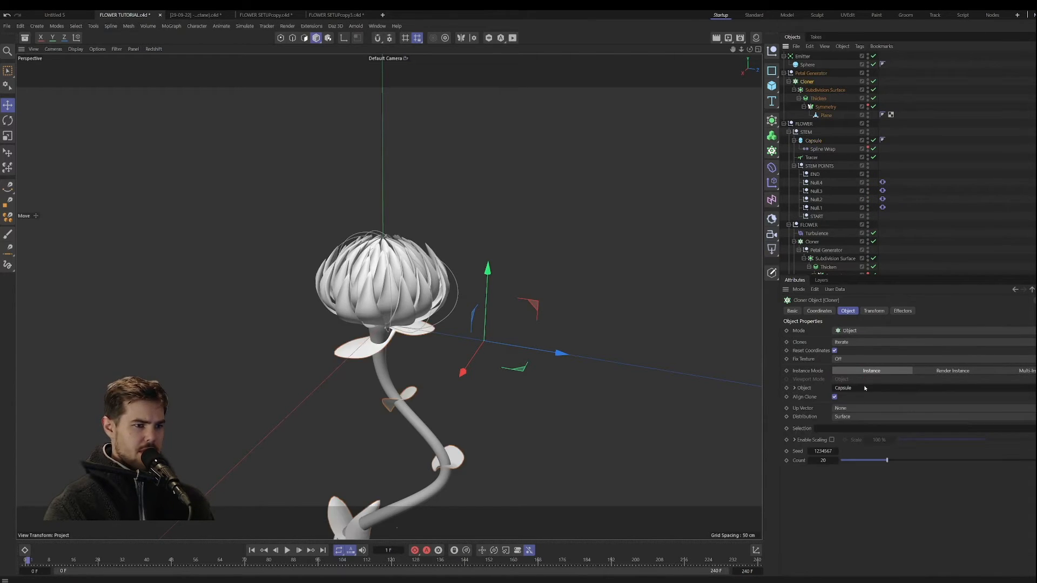
alt+middle_drag(453, 301, 496, 251)
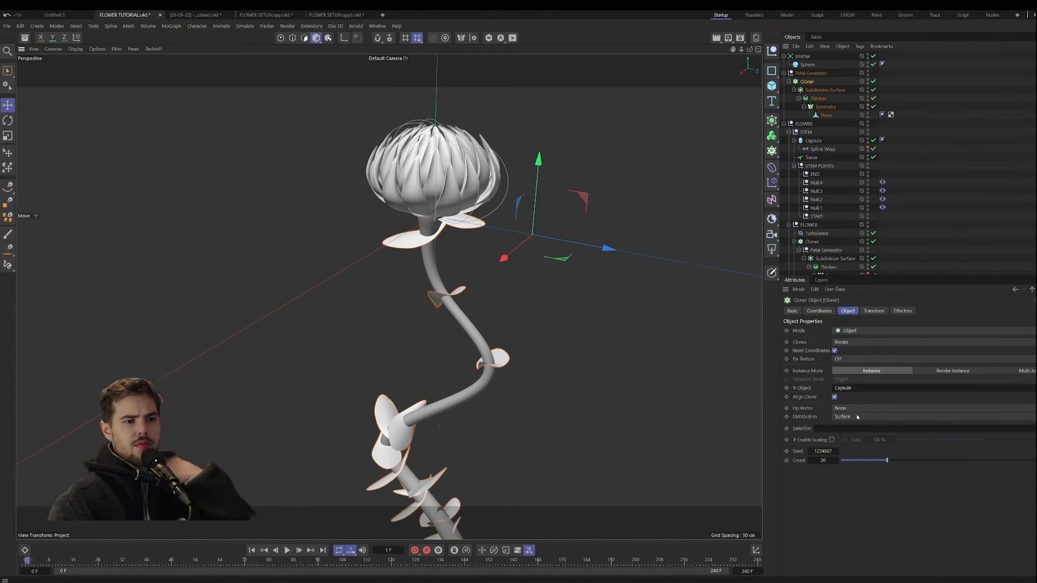
Step: Try the leaf Cloner with Align Clone off, and turn the option back on
click(834, 397)
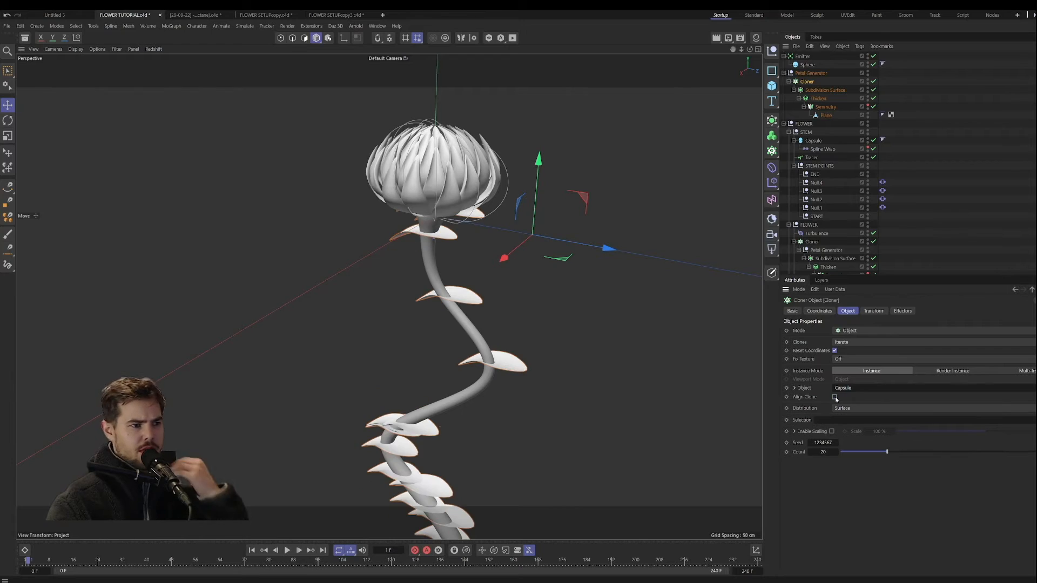
click(834, 397)
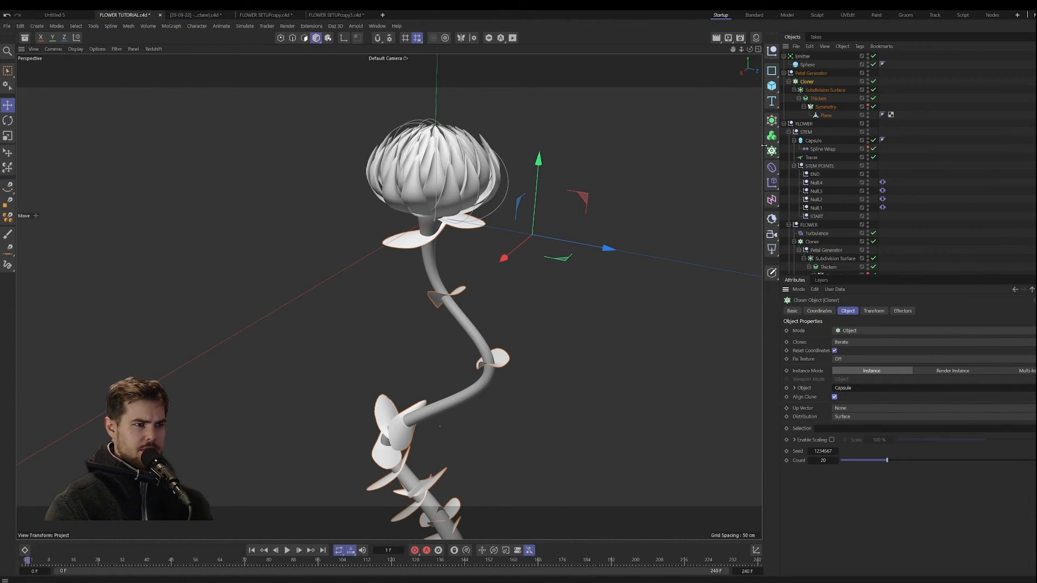
Step: Disable the leaf Cloner, move the Subdivision Surface's axis to the base end of the leaf, and re-enable the Cloner
click(826, 115)
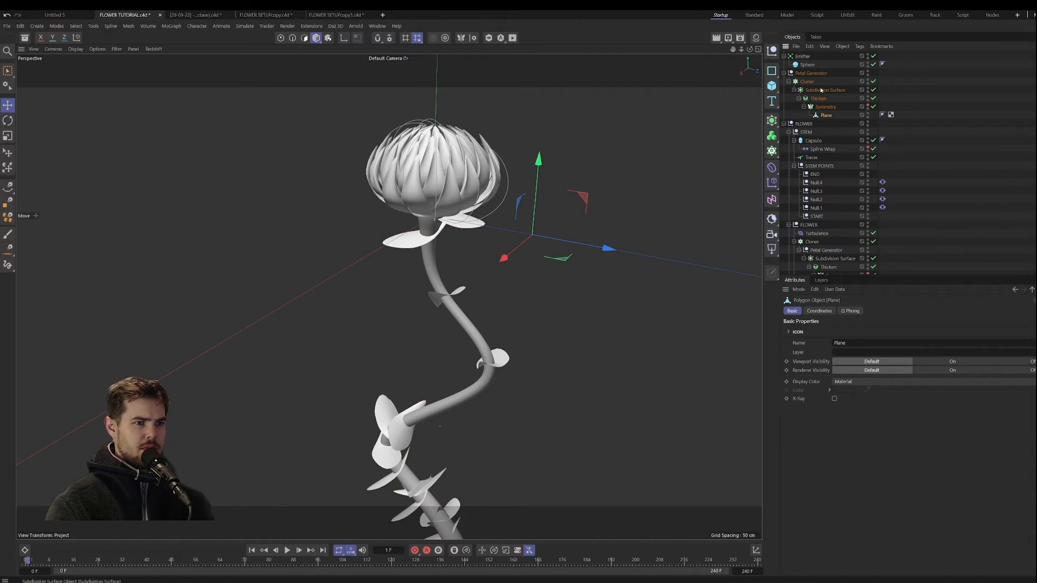
click(822, 90)
click(873, 81)
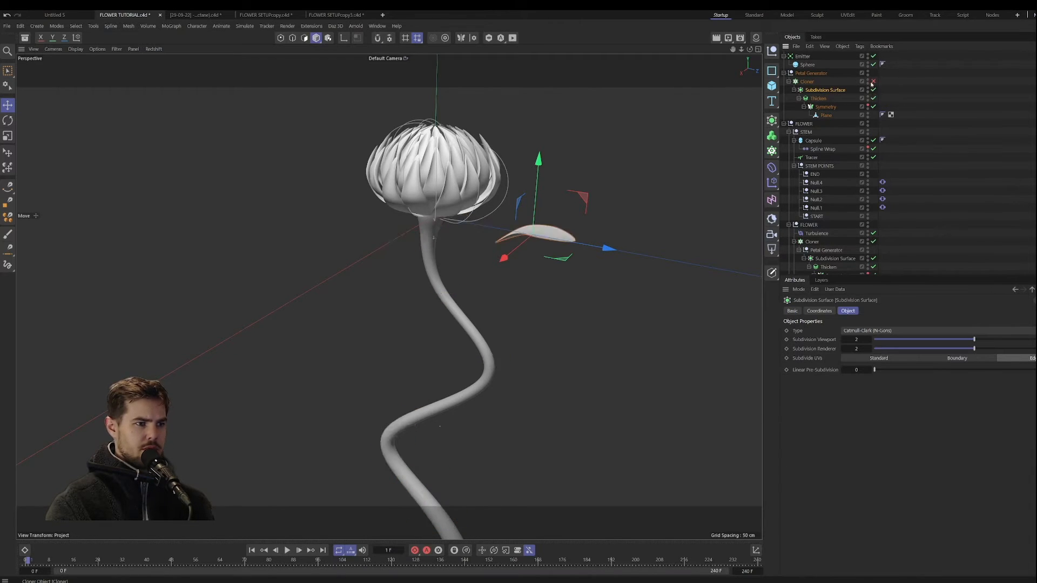
alt+drag(567, 232, 584, 227)
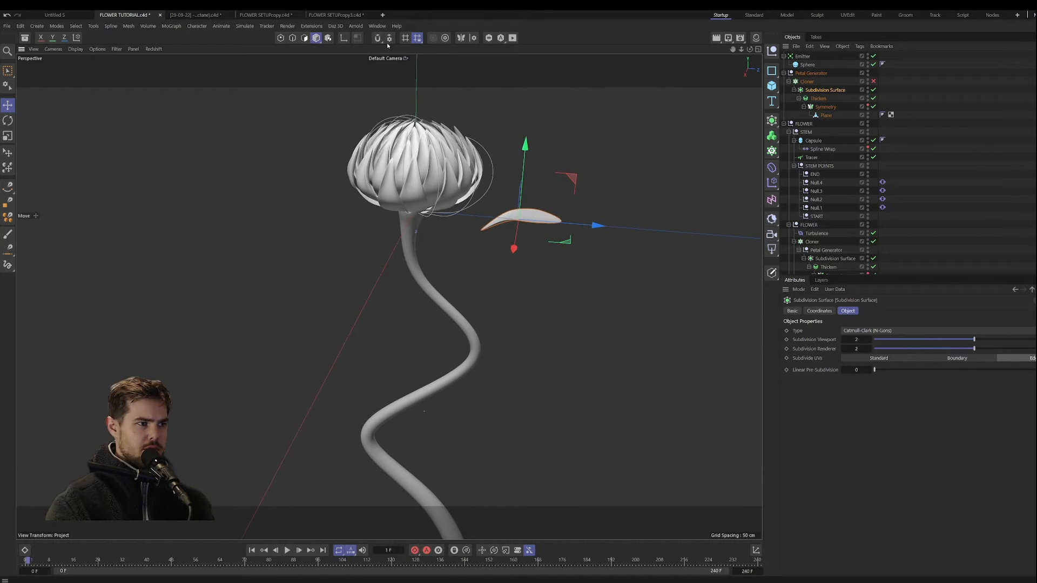
click(343, 38)
drag(544, 190, 511, 188)
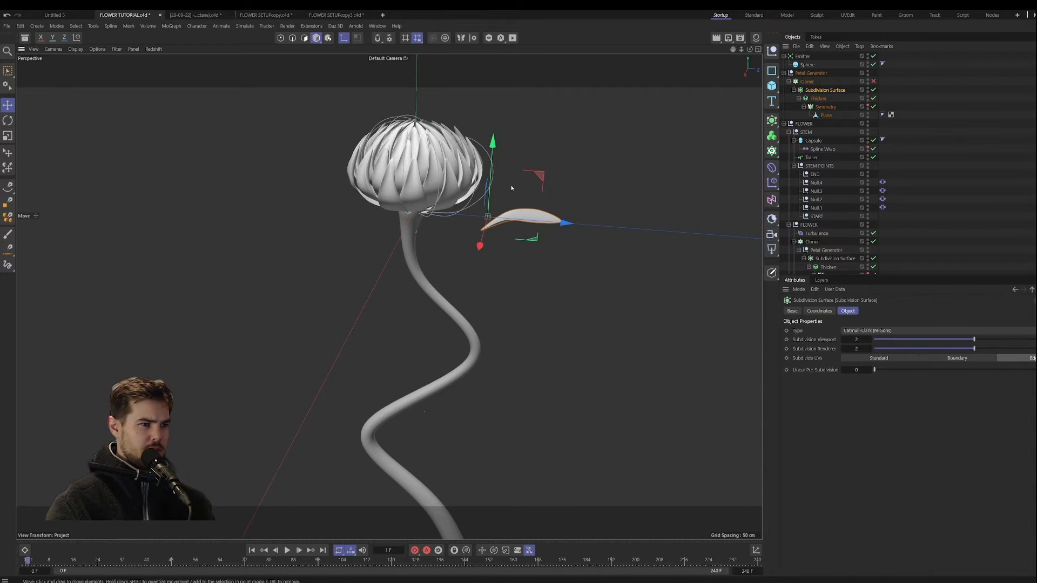
drag(492, 143, 492, 155)
alt+drag(498, 175, 499, 198)
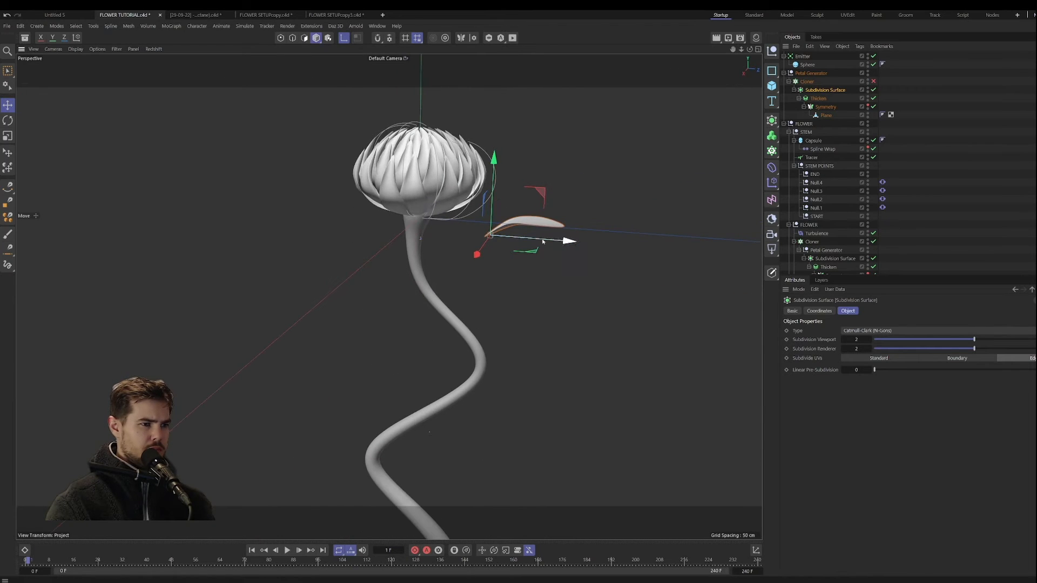
drag(543, 242, 539, 242)
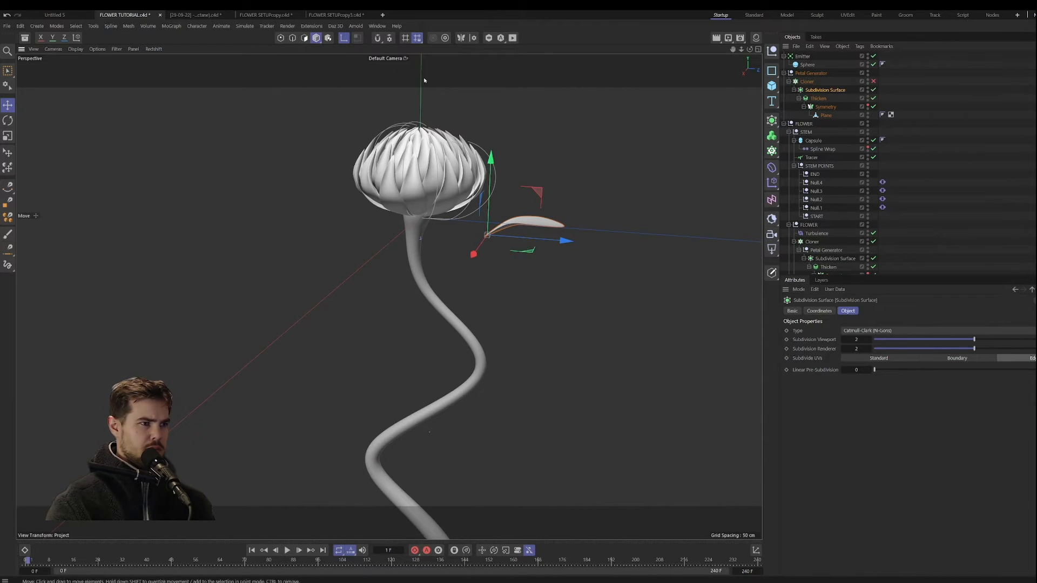
click(873, 81)
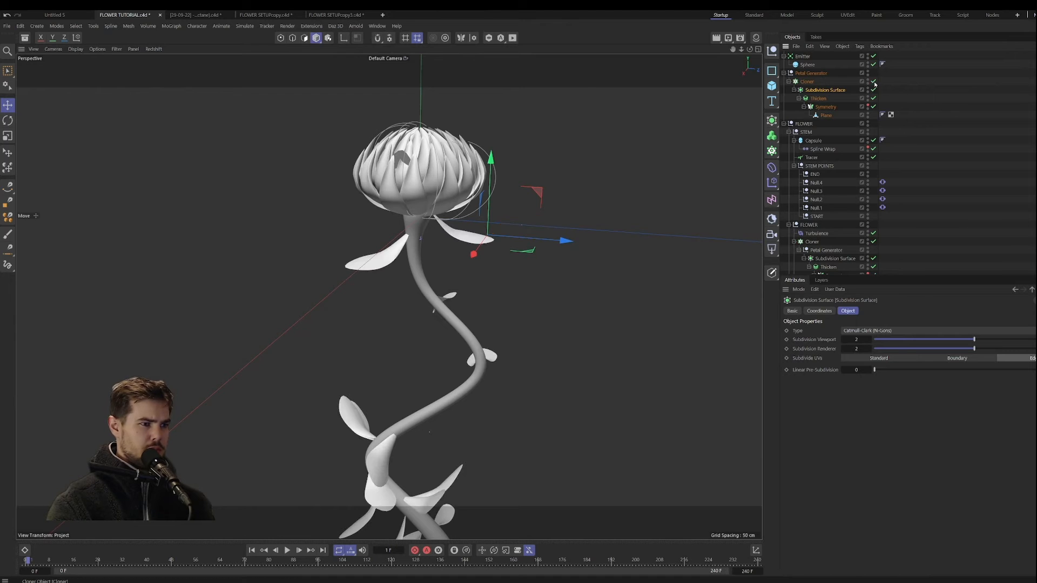
alt+drag(507, 307, 491, 268)
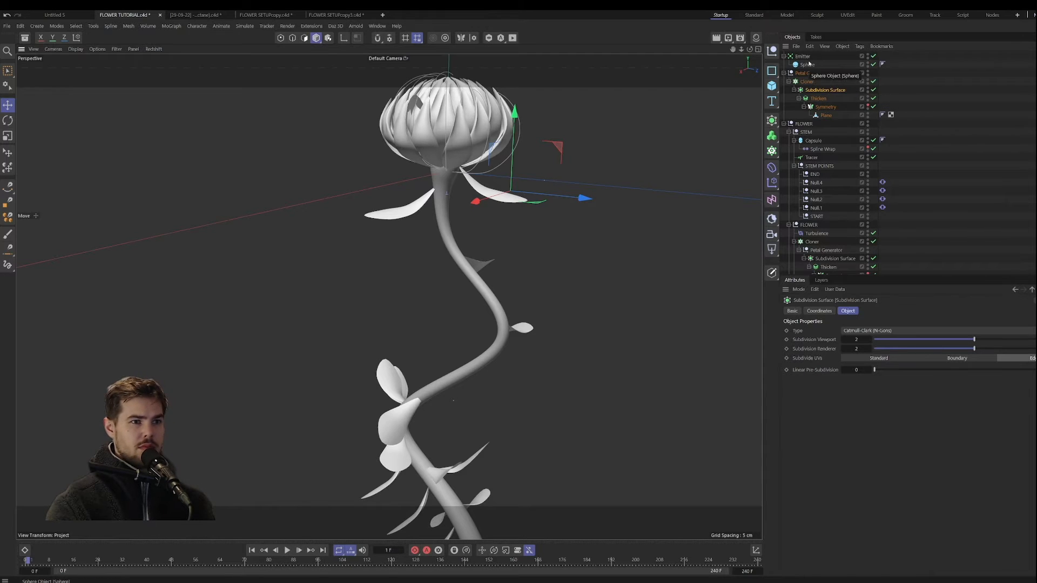
Step: Set the leaf Cloner's Count to 45 and its Up Vector to +Y
click(806, 81)
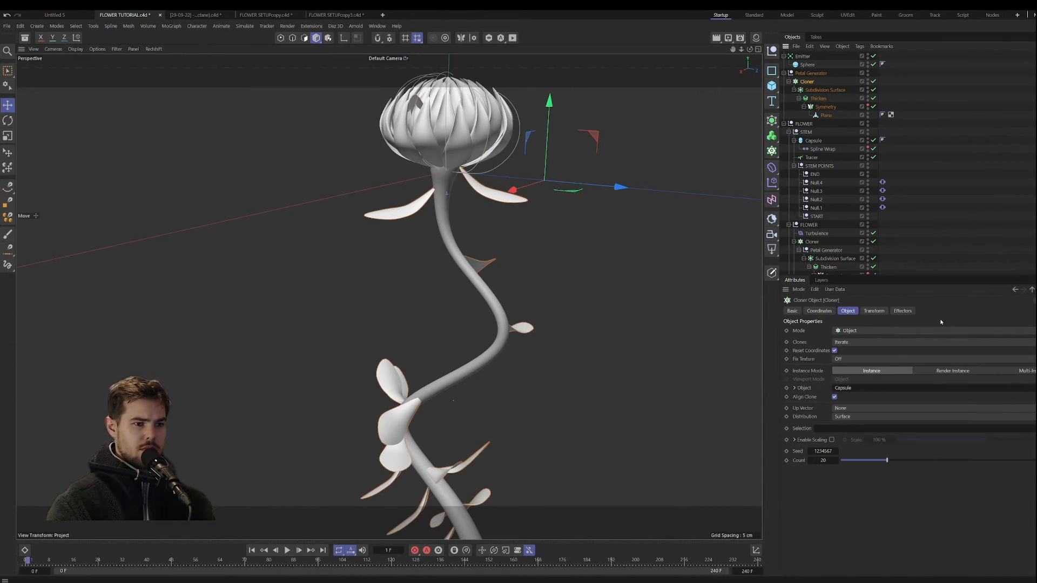
mouse_move(887, 462)
mouse_down()
mouse_move(874, 463)
mouse_move(946, 460)
mouse_up()
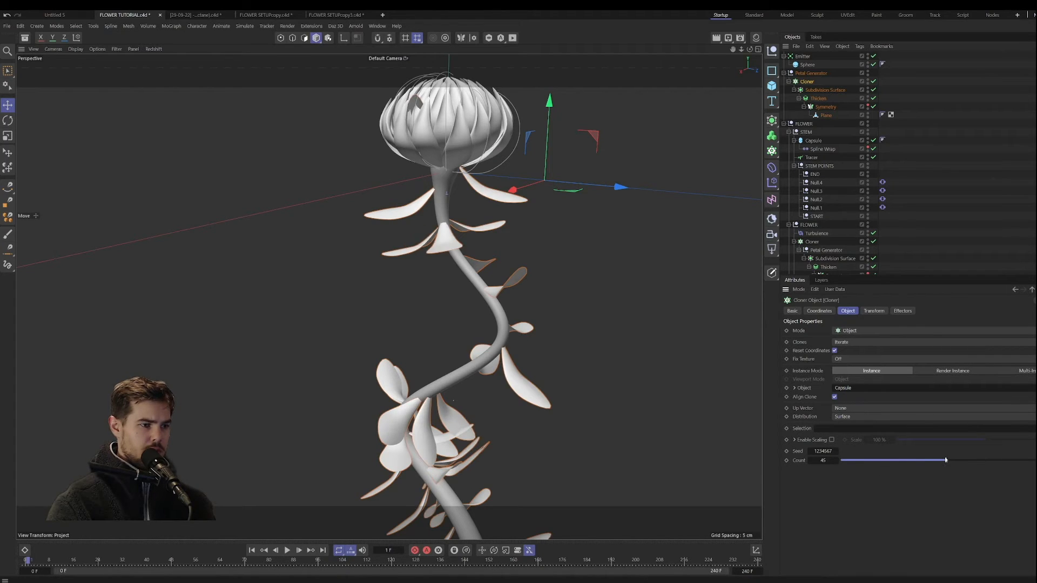
click(855, 409)
click(863, 443)
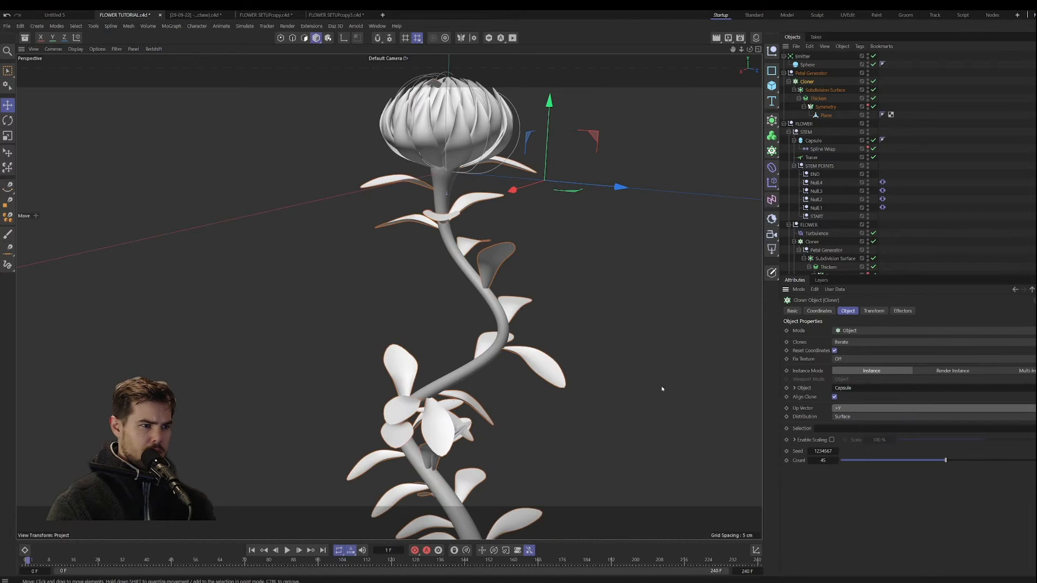
Step: Examine the leaf distribution along the whole stem from several angles and scrub through the first frames of the animation
alt+middle_drag(523, 373, 548, 338)
scroll(555, 352, down, 2)
alt+drag(555, 352, 544, 397)
alt+middle_drag(543, 398, 536, 383)
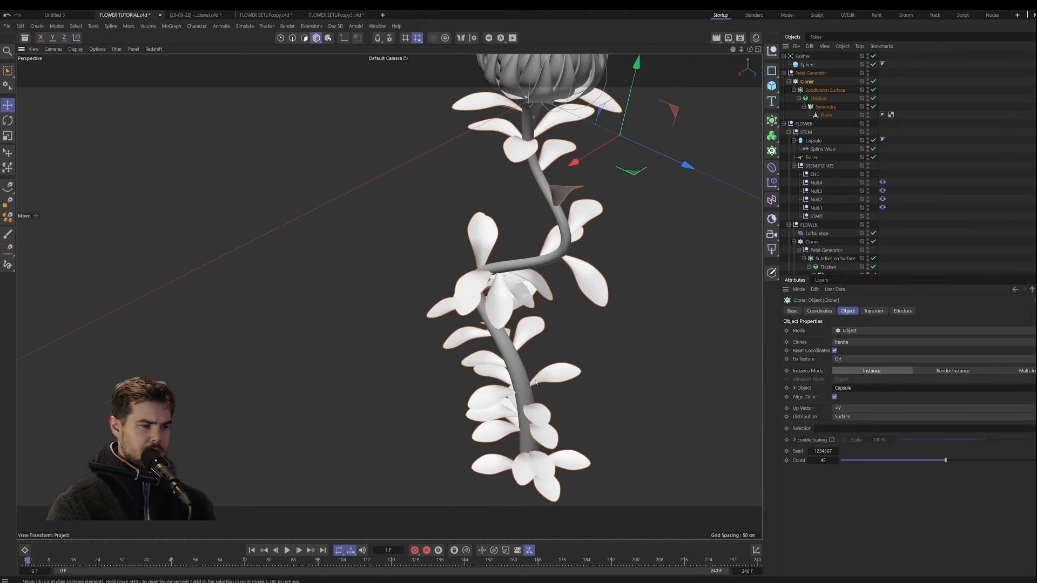
scroll(536, 382, down, 2)
alt+drag(535, 382, 539, 367)
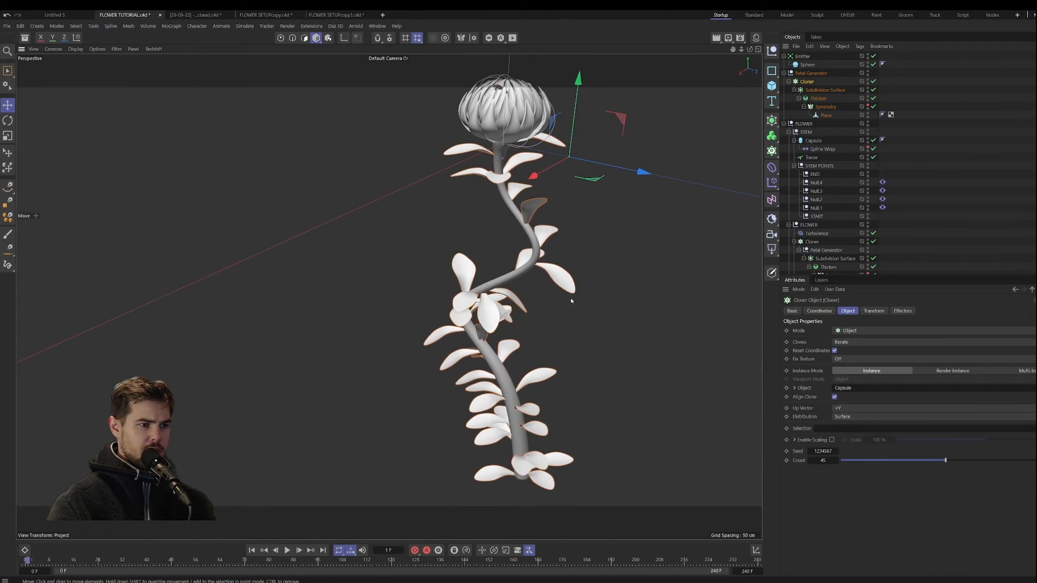
alt+drag(571, 301, 589, 302)
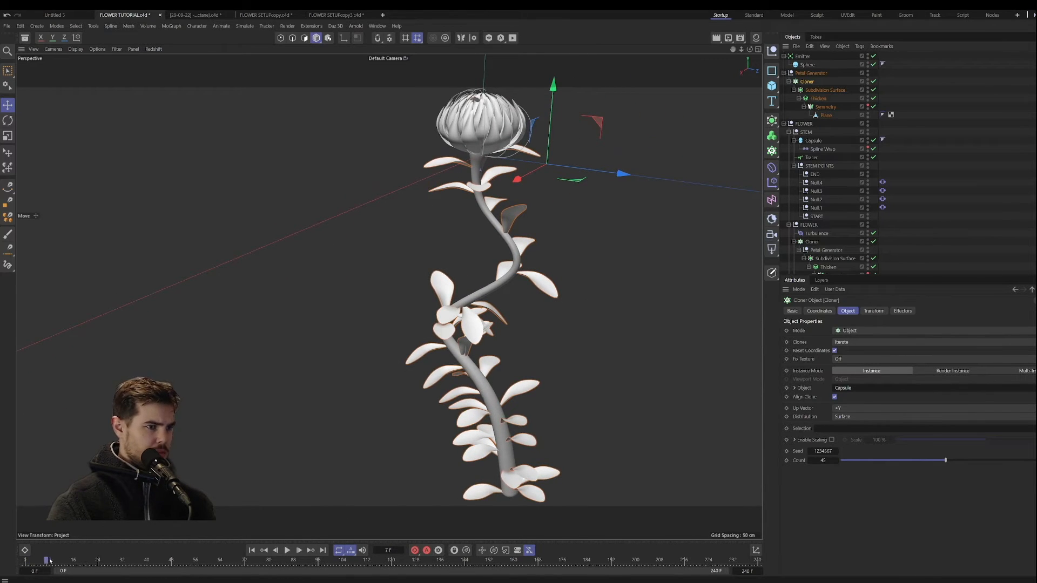
mouse_move(48, 560)
mouse_down()
mouse_move(176, 559)
mouse_move(34, 560)
mouse_up()
alt+middle_drag(516, 267, 494, 310)
scroll(492, 266, up, 6)
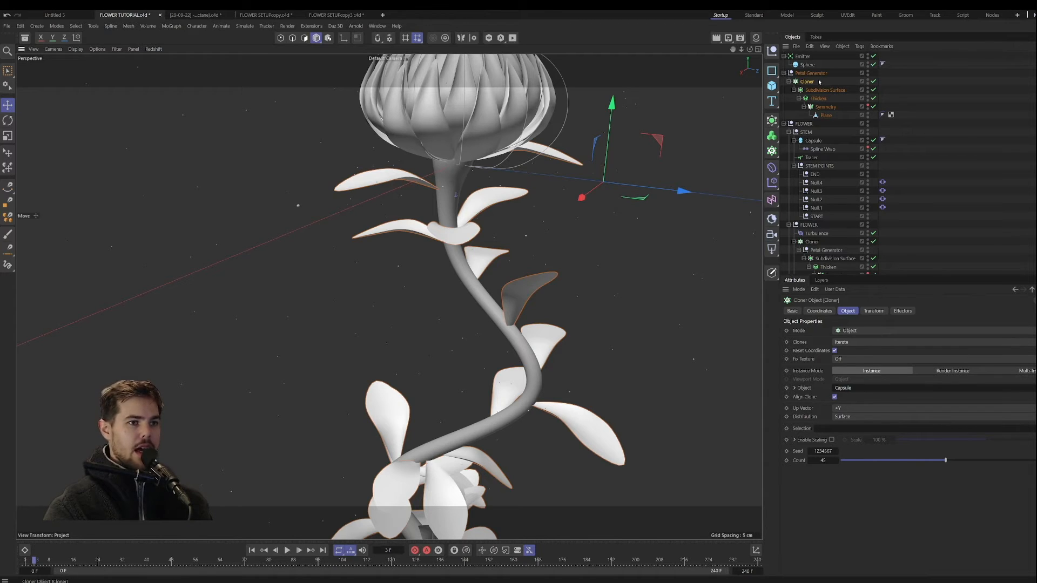
Step: Turn off the leaf Cloner to examine the single leaf's axis placement, collapse its Subdivision Surface hierarchy, and turn the Cloner back on
alt+drag(521, 230, 544, 235)
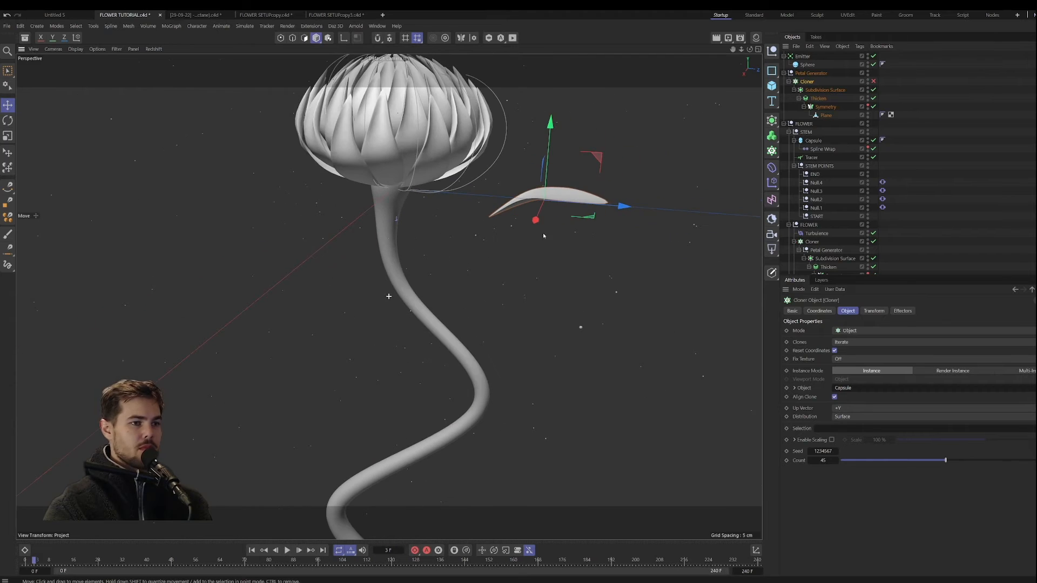
click(806, 74)
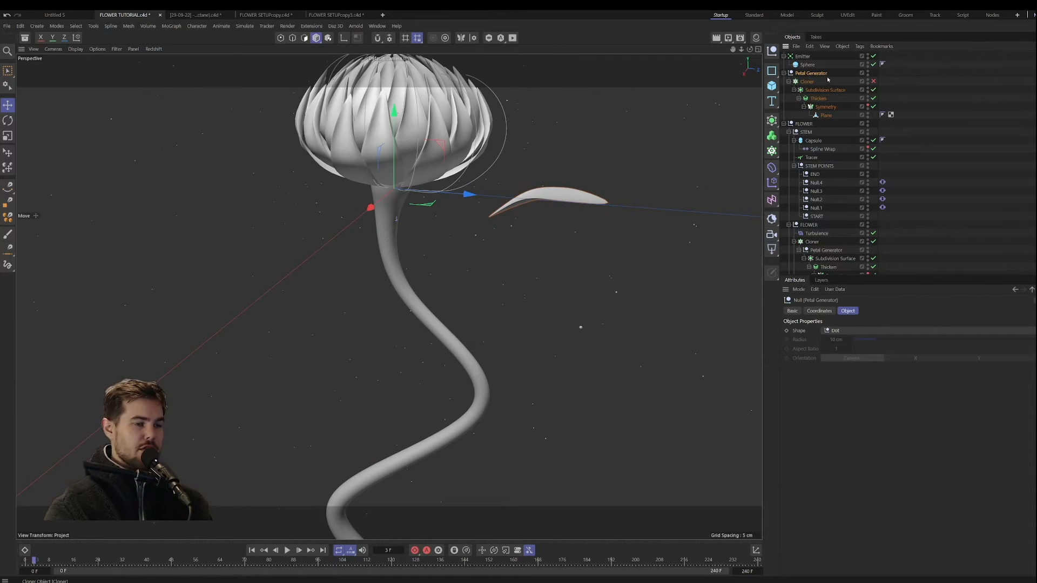
click(806, 82)
click(806, 90)
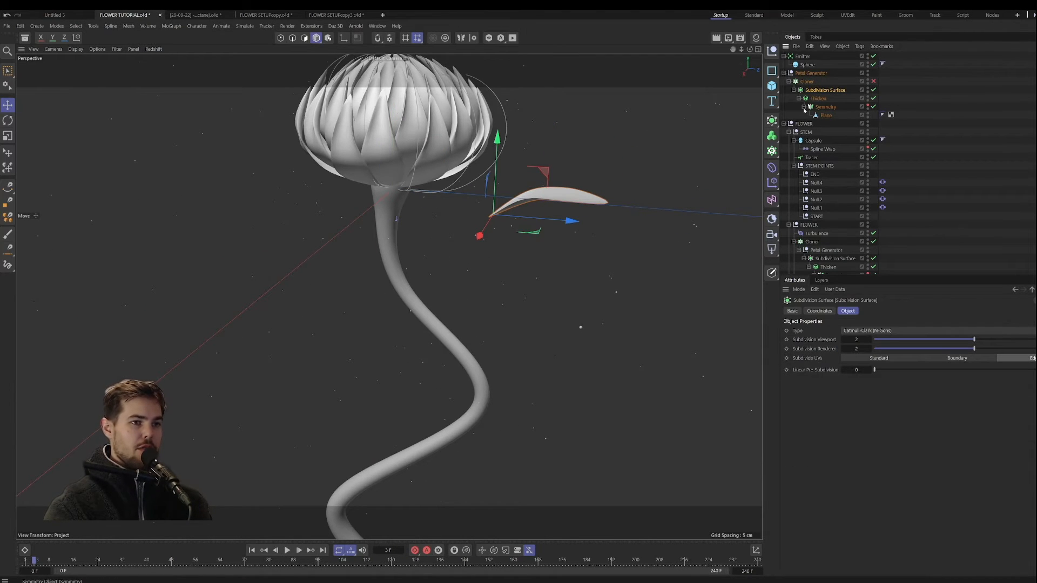
click(798, 90)
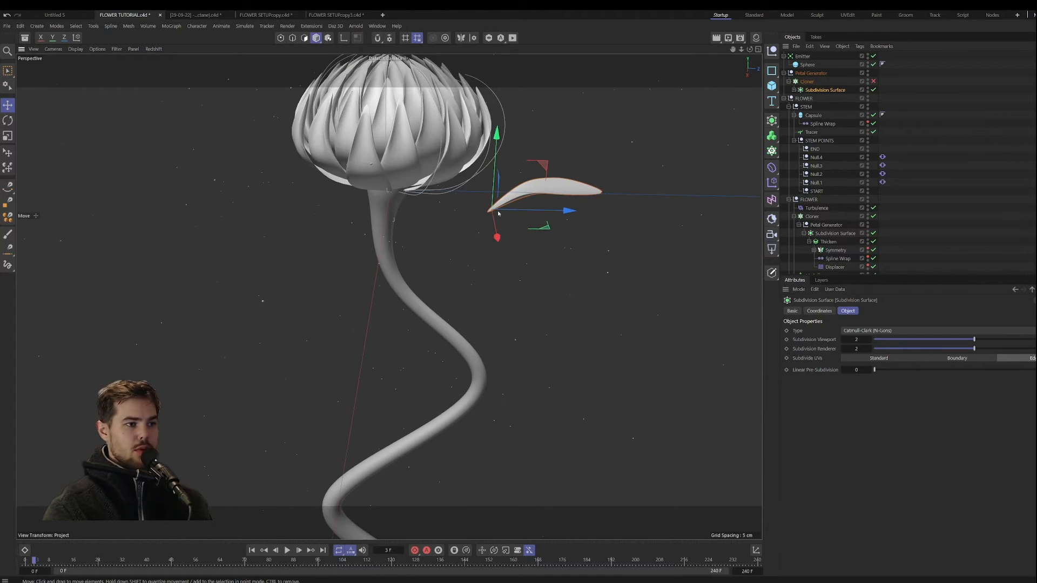
scroll(488, 219, up, 5)
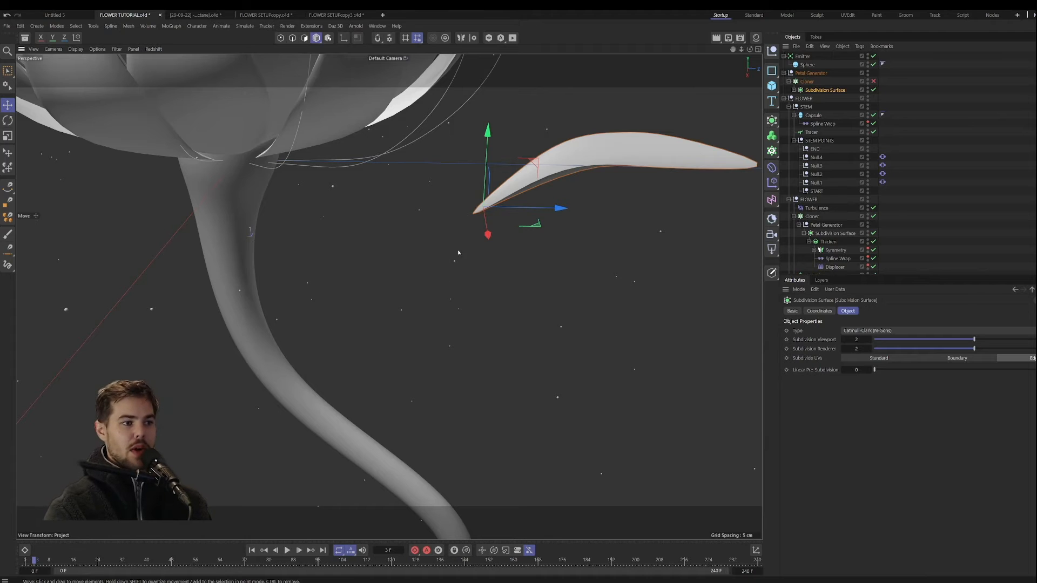
scroll(458, 253, down, 7)
alt+drag(370, 312, 367, 314)
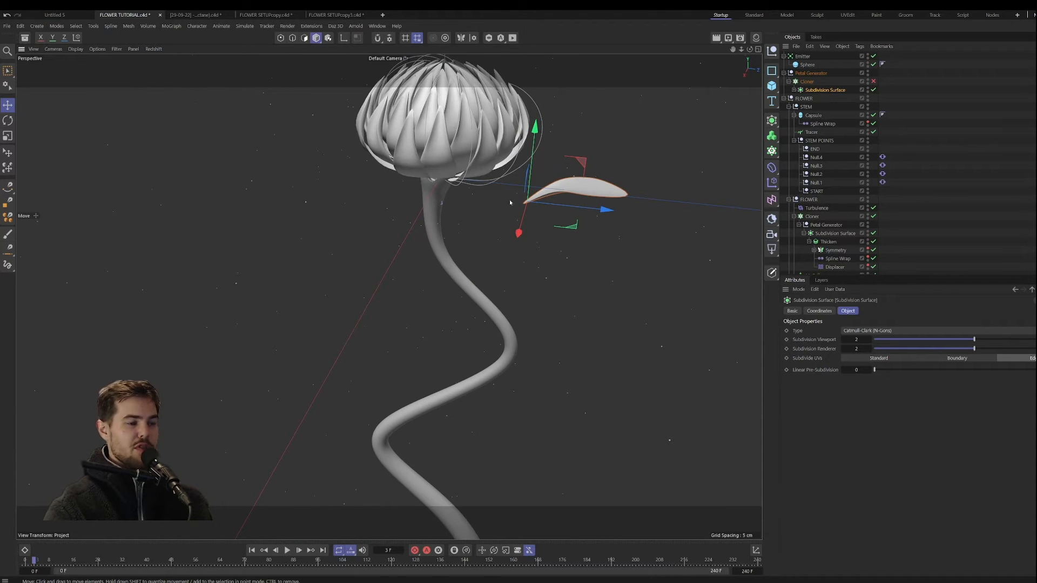
click(873, 81)
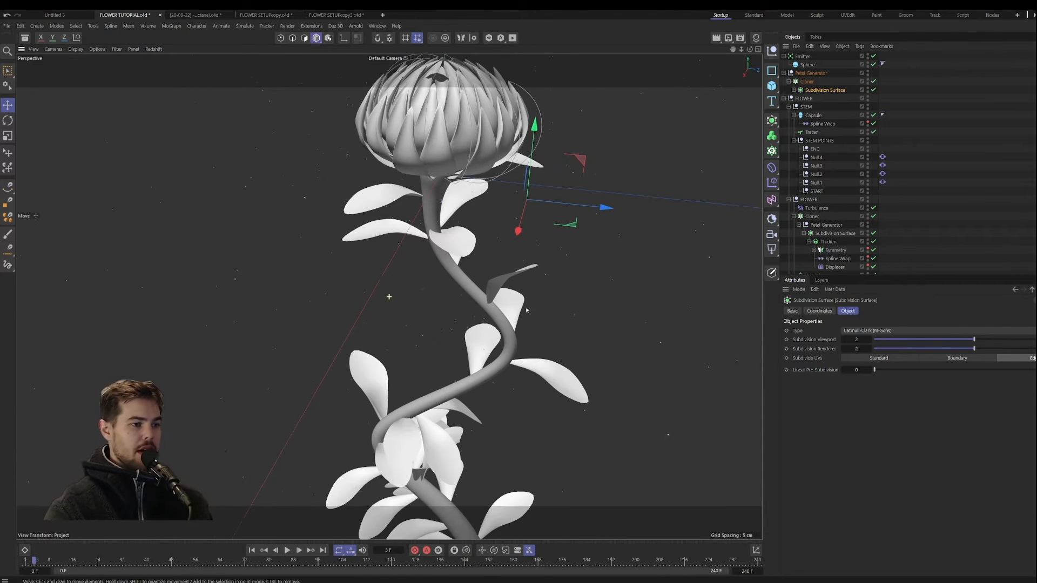
Step: Reduce the leaf Cloner's Count to 19, keeping its Distribution on Surface
alt+drag(496, 320, 551, 313)
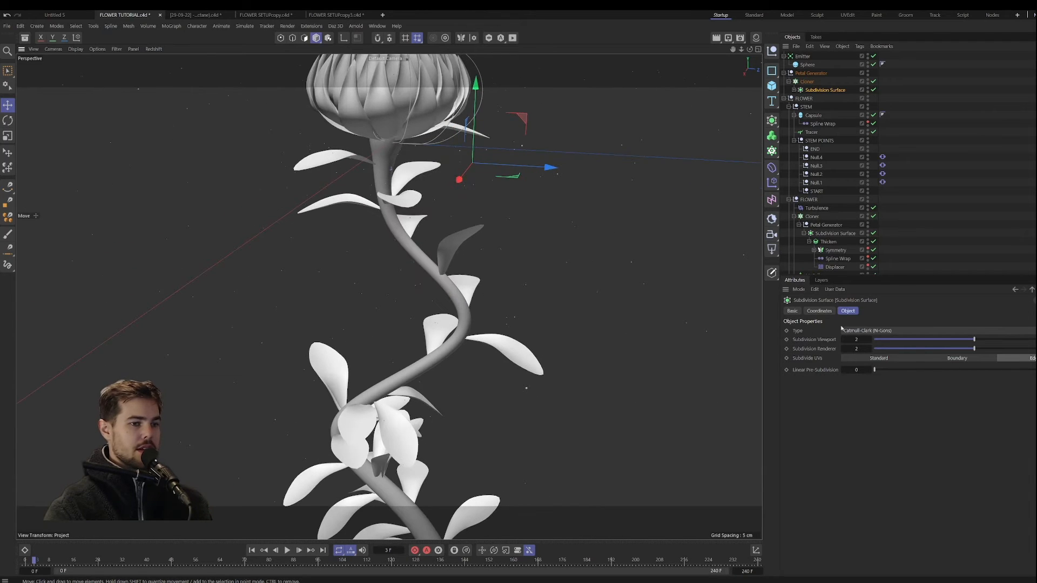
click(807, 81)
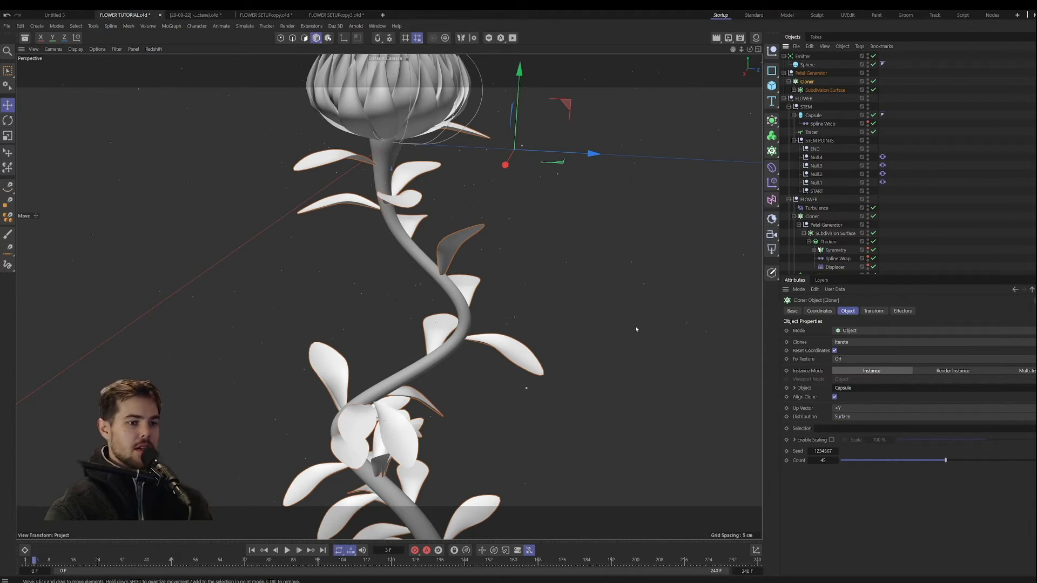
alt+middle_drag(457, 374, 414, 314)
scroll(413, 314, down, 4)
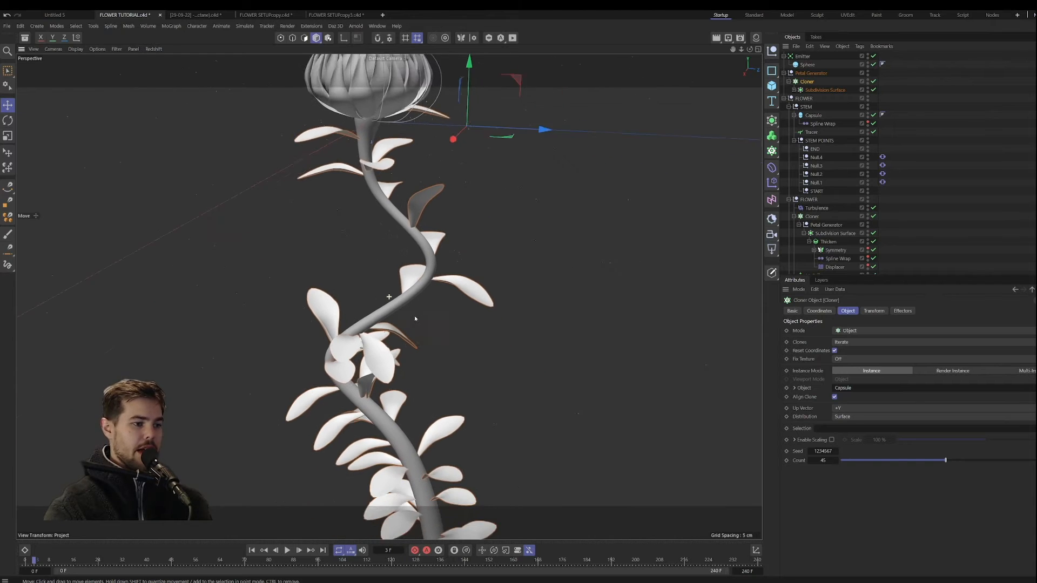
mouse_move(413, 319)
alt+mouse_down()
mouse_move(320, 328)
mouse_move(428, 306)
mouse_move(416, 316)
alt+mouse_up()
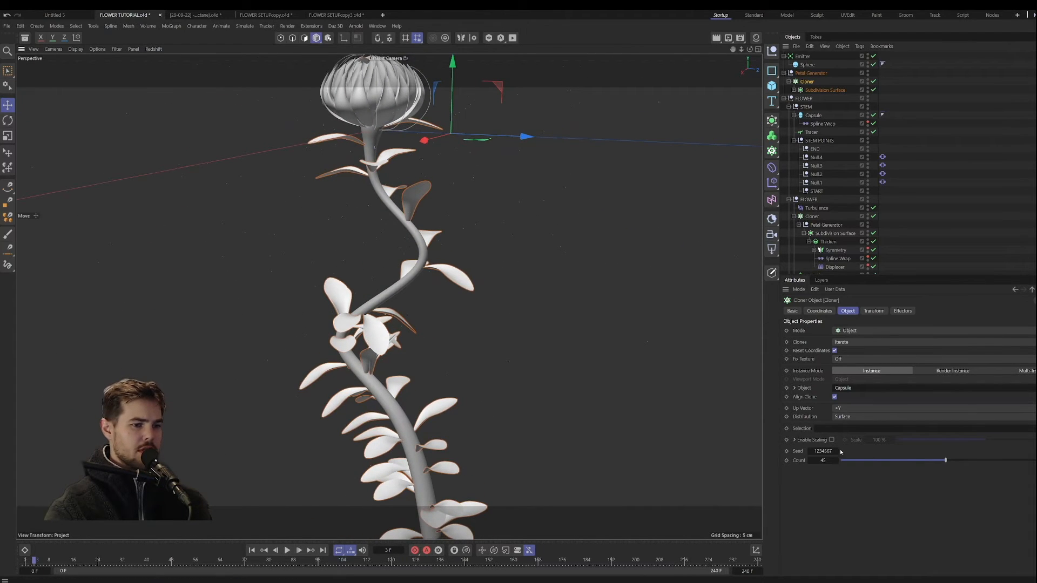
click(874, 417)
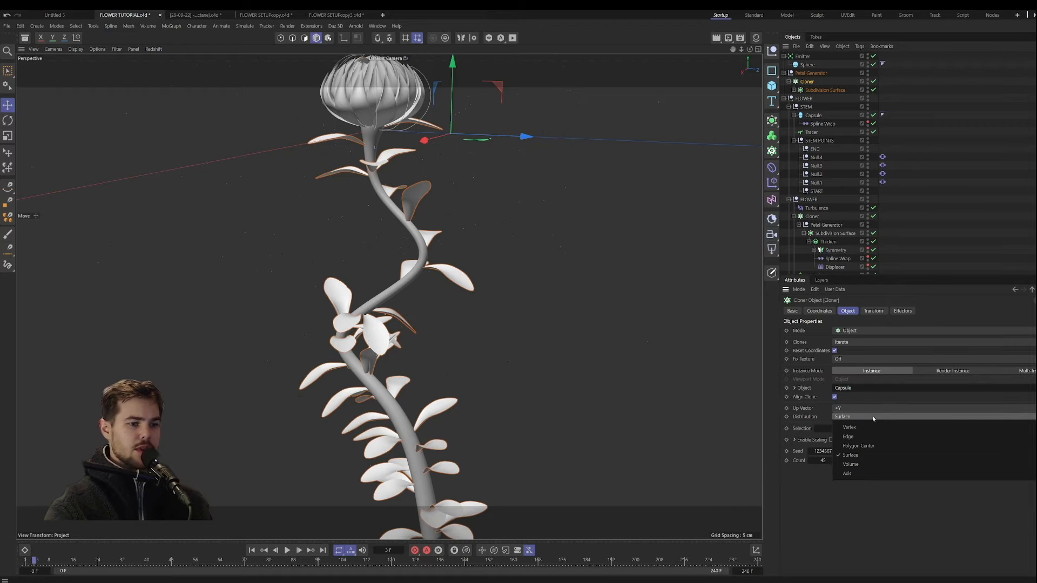
click(874, 419)
mouse_move(897, 464)
mouse_down()
mouse_move(867, 463)
mouse_move(886, 463)
mouse_up()
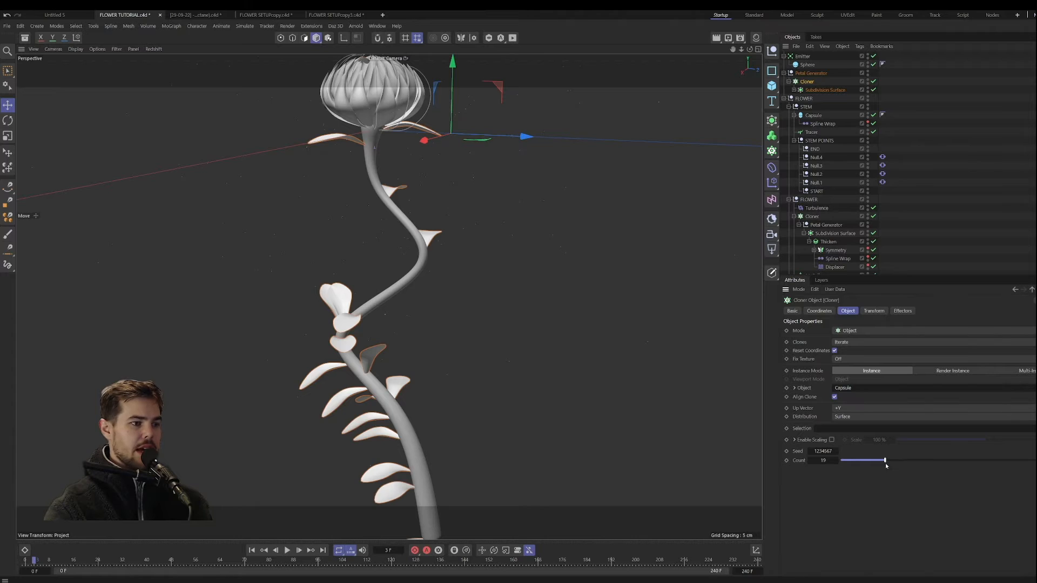
mouse_move(504, 434)
alt+mouse_down()
mouse_move(533, 386)
mouse_move(512, 441)
alt+mouse_up()
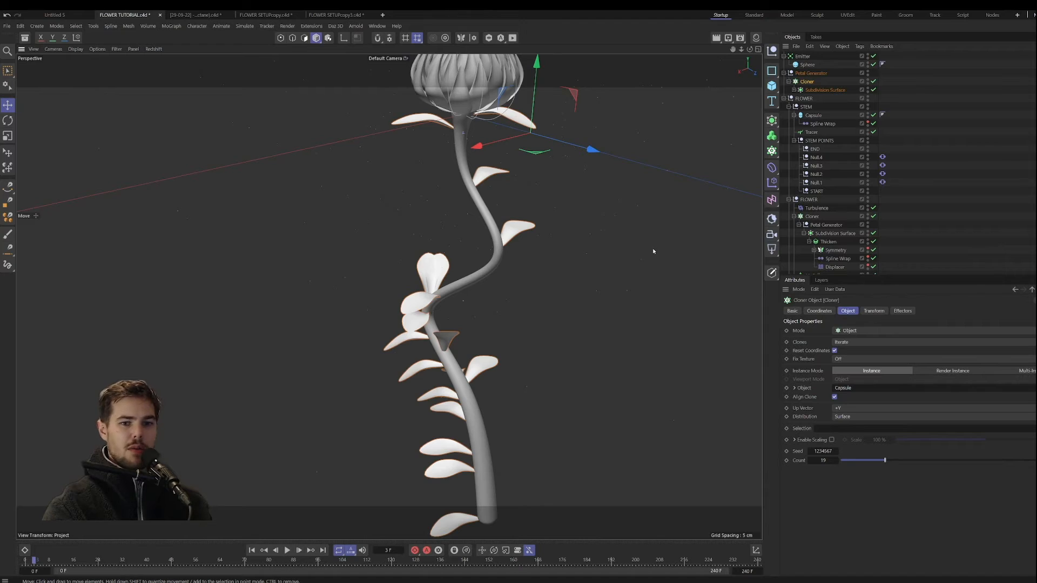
Step: Add a Plain effector to the leaf Cloner, place it in the leaves' Petal Generator group and rename that group LEAVES
click(900, 311)
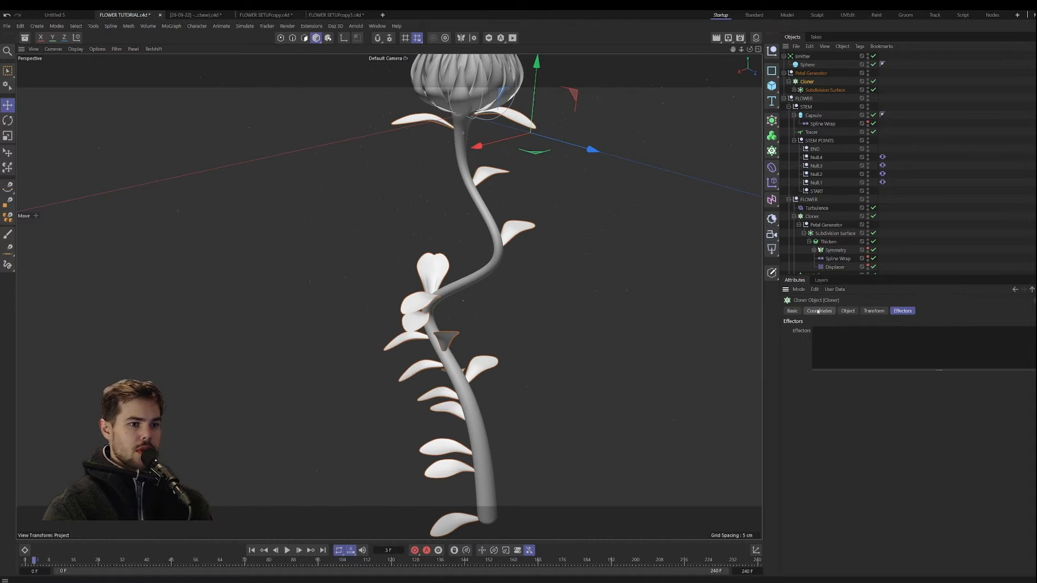
click(773, 183)
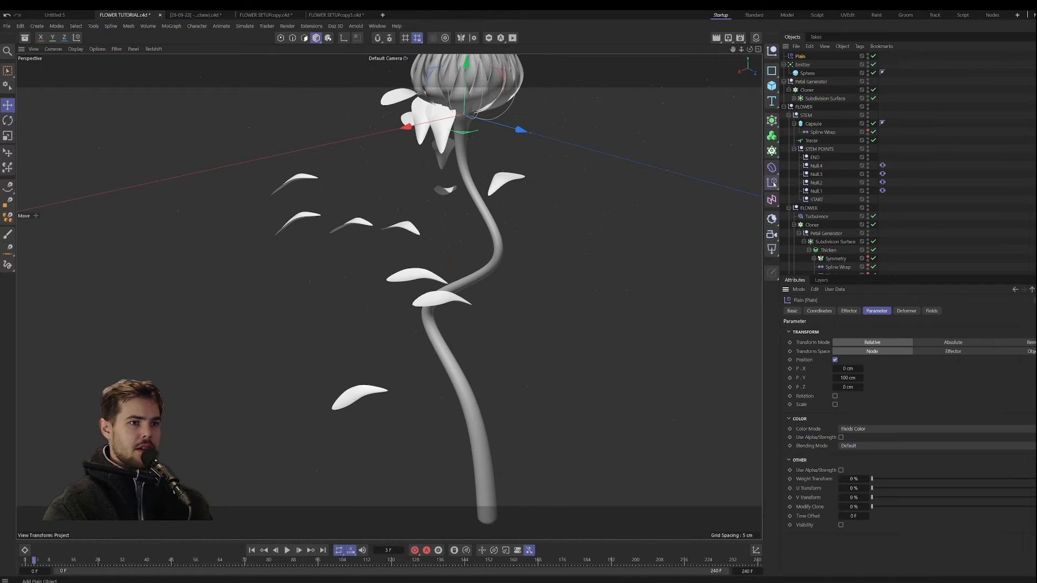
drag(804, 59, 809, 86)
double_click(810, 74)
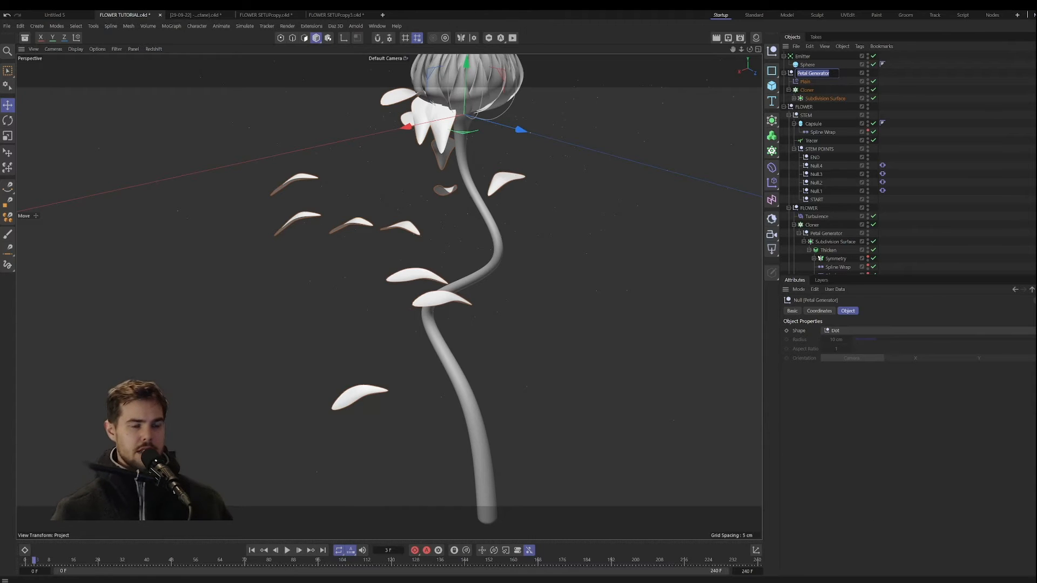
text(LEAVES)
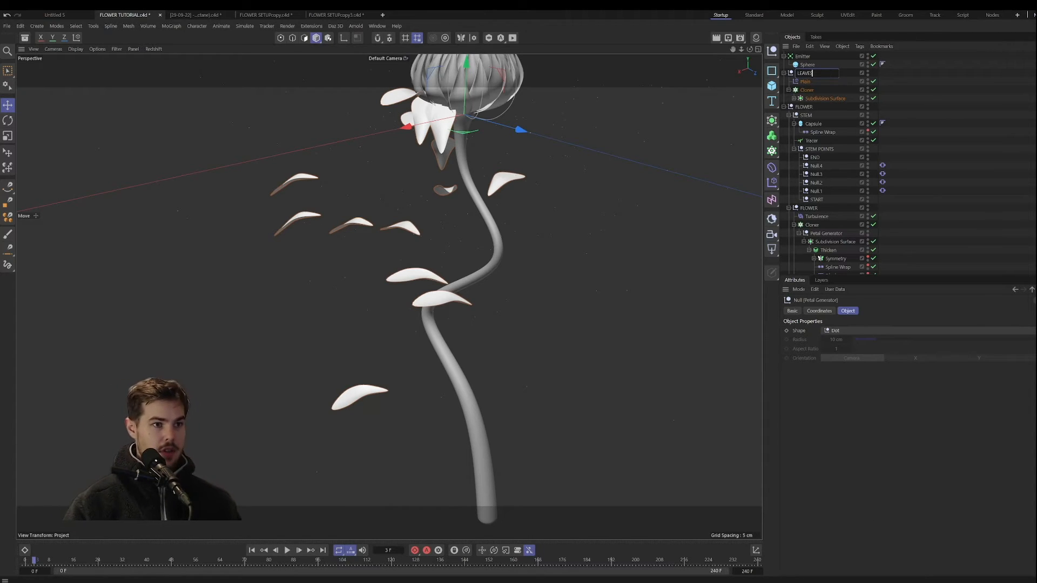
key(Return)
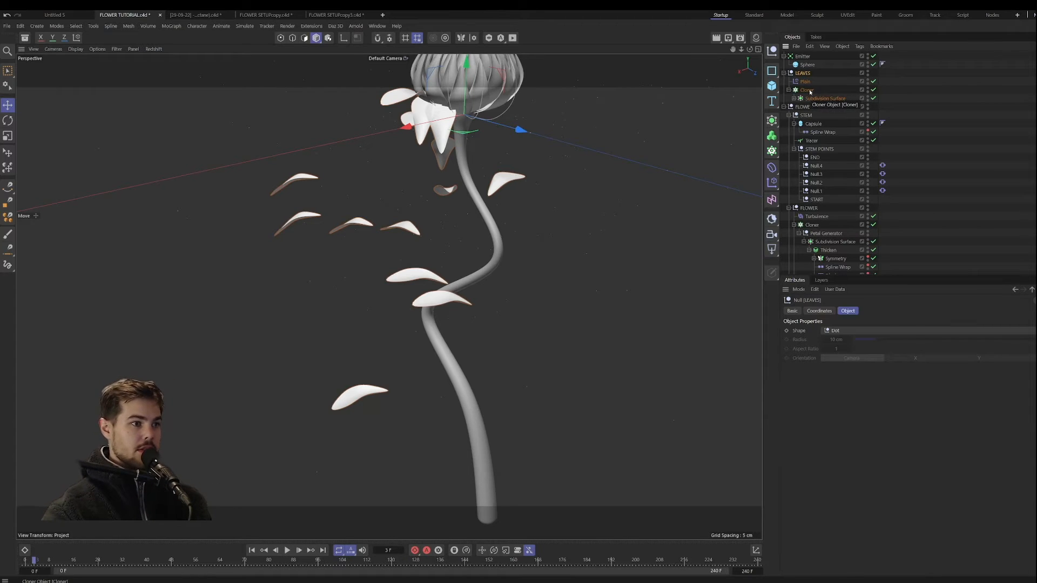
Step: Disable Position on the Plain effector and enable uniform Scale with a value of -1
click(805, 82)
click(835, 361)
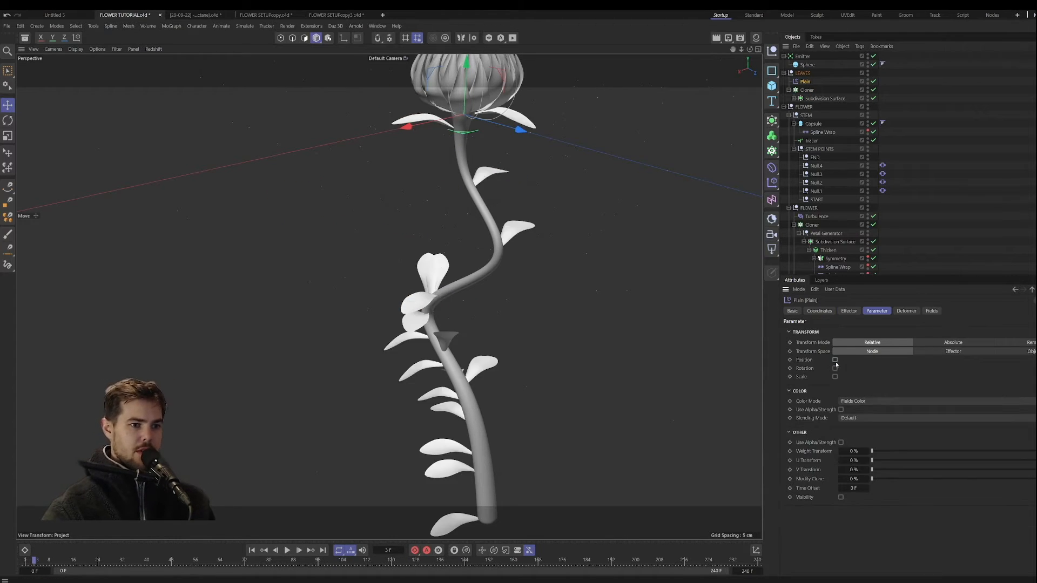
click(834, 377)
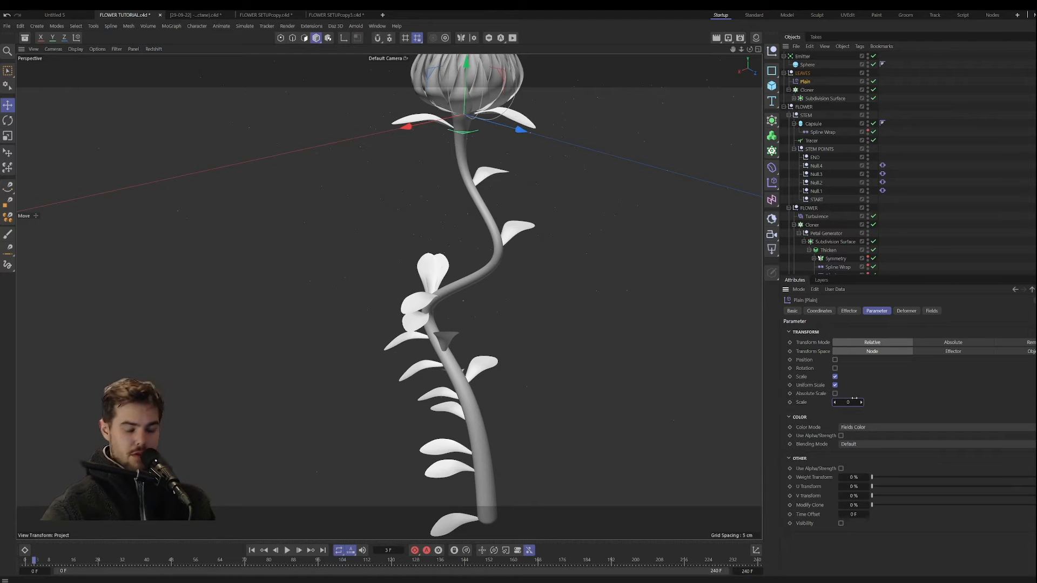
double_click(850, 403)
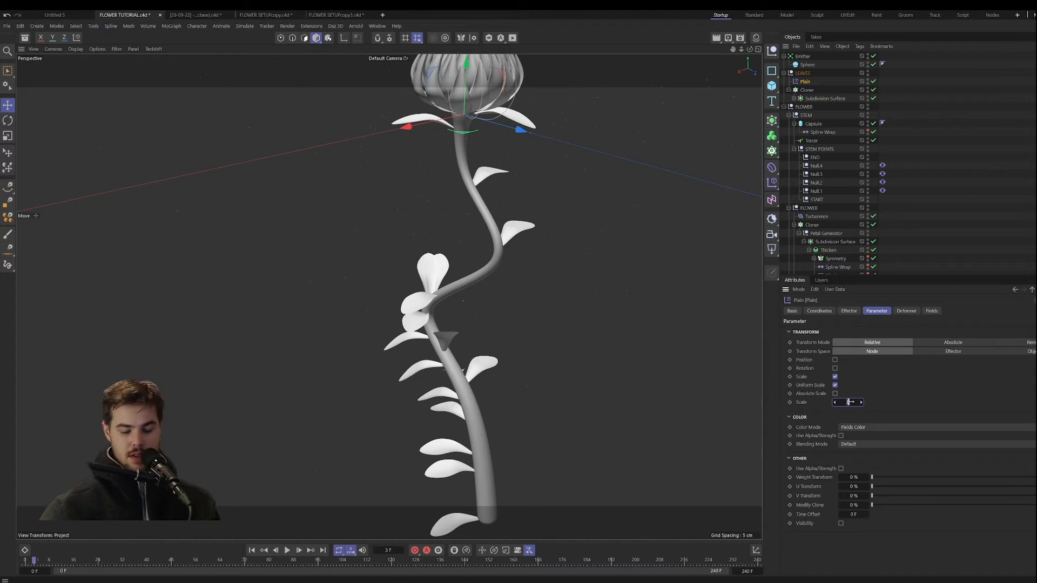
text(-1)
key(Return)
Step: Add a Spherical Field to the Plain effector with an Inner Offset of 22% and a Size of 13 cm
click(930, 311)
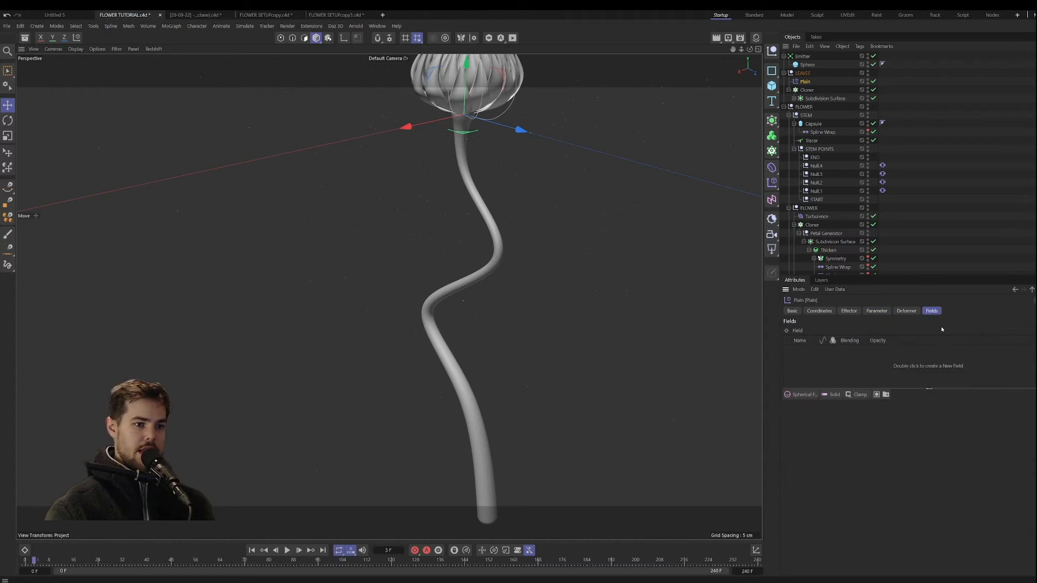
click(802, 394)
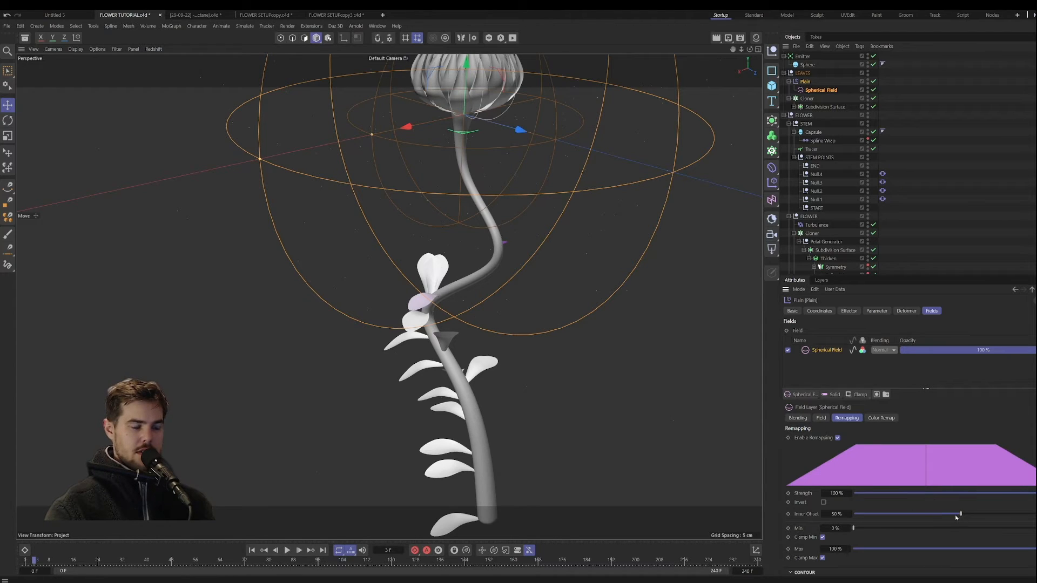
drag(960, 515, 900, 513)
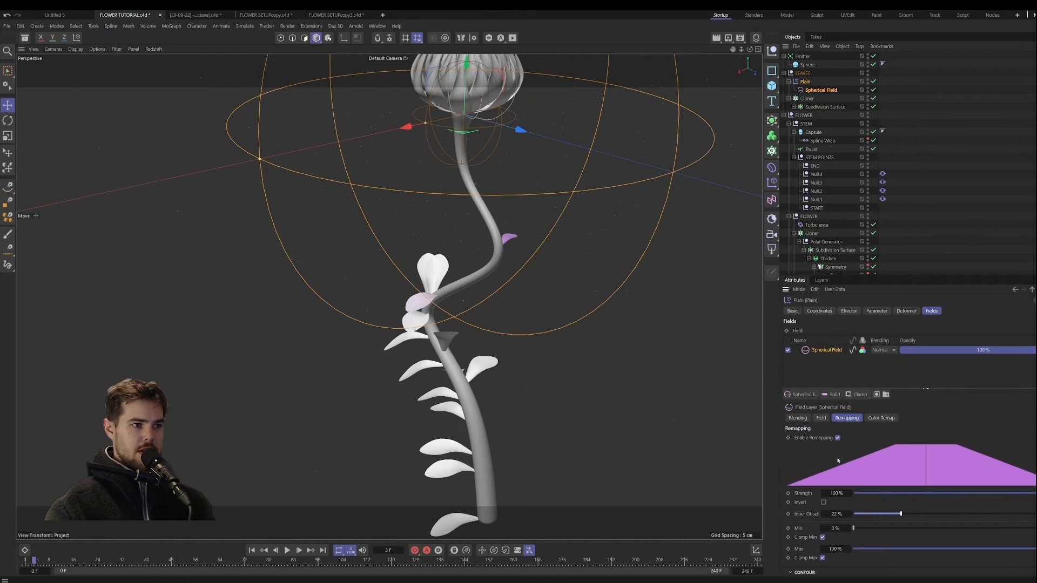
click(821, 418)
drag(960, 438, 885, 438)
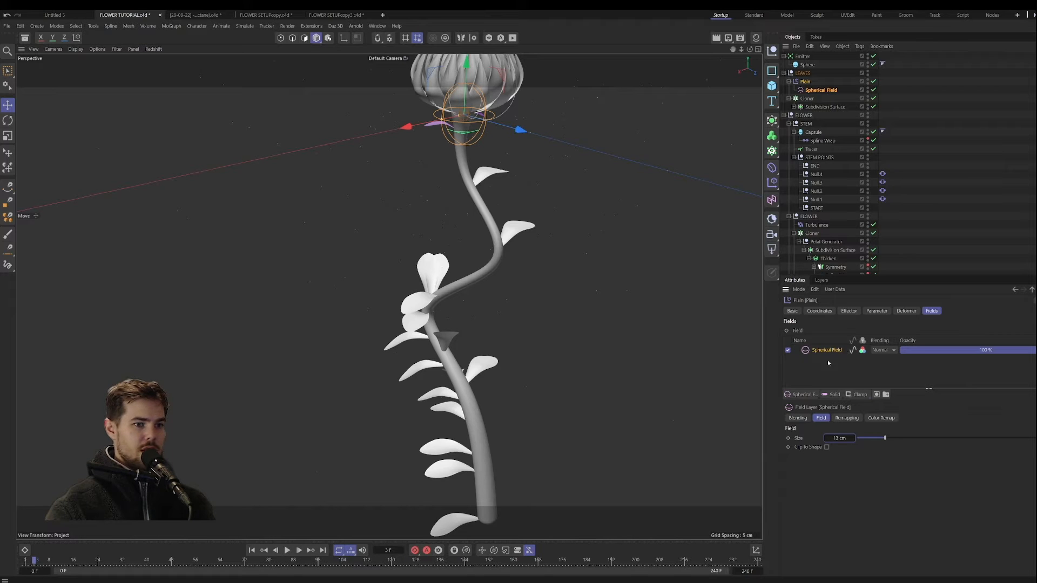
Step: Add a second Spherical Field to the Plain effector, move it down to the stem's base and set its Size to 74 cm
click(802, 394)
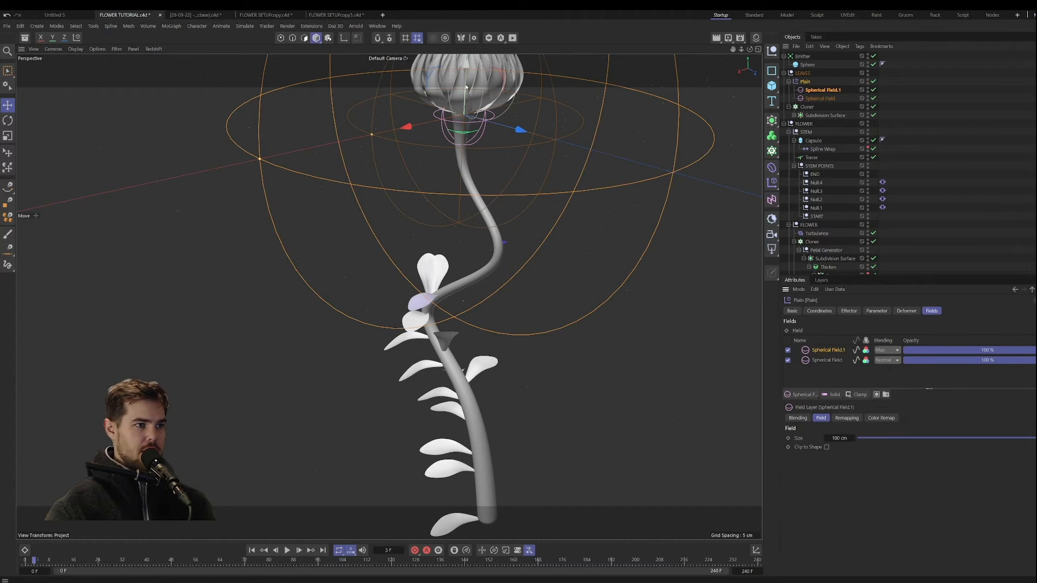
drag(467, 87, 493, 456)
middle_click(539, 242)
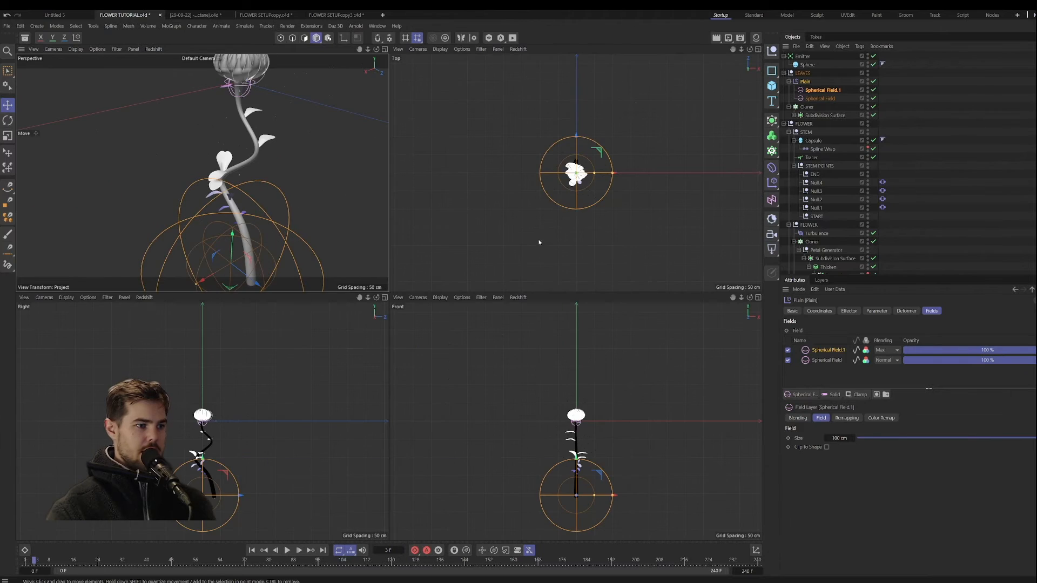
middle_click(280, 220)
alt+drag(435, 180, 470, 351)
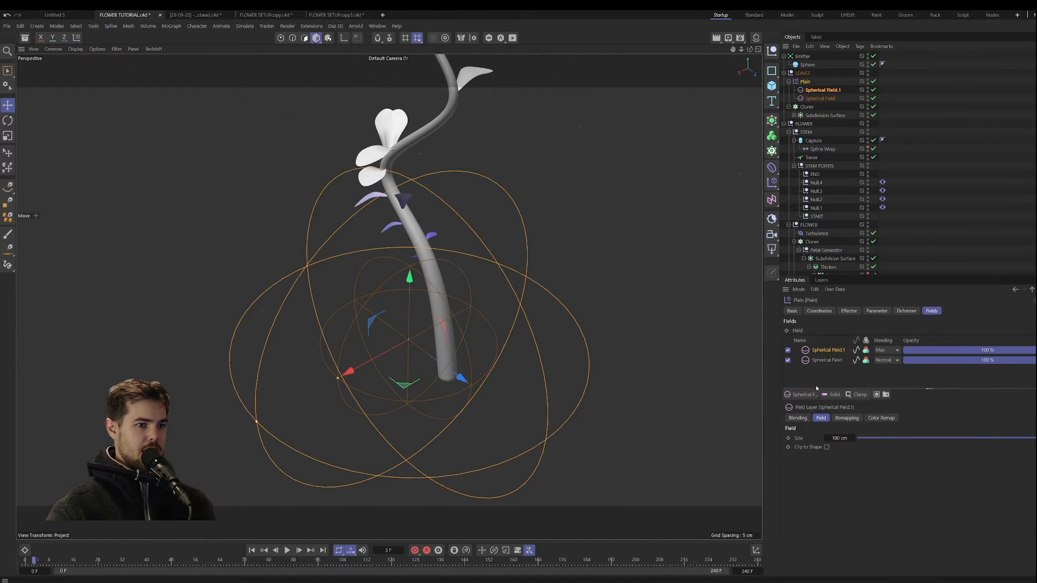
drag(844, 439, 829, 438)
alt+middle_drag(414, 302, 405, 325)
alt+right_drag(406, 325, 351, 302)
alt+middle_drag(454, 317, 441, 346)
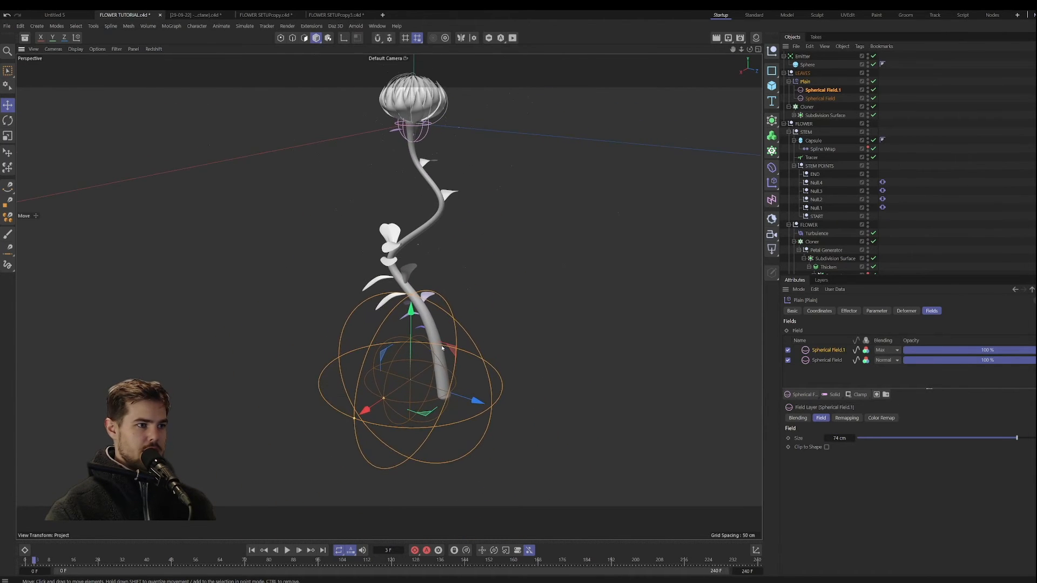
mouse_move(441, 345)
alt+mouse_down()
mouse_move(425, 363)
mouse_move(451, 346)
alt+mouse_up()
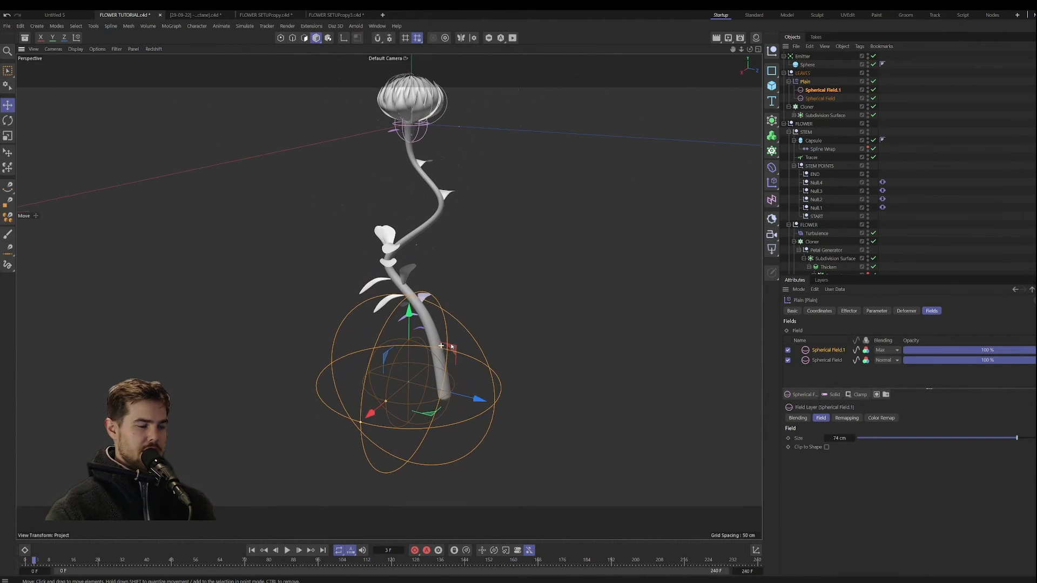
Step: Enlarge the lower Spherical Field until it reaches the middle of the stem and set its Inner Offset to 18%
click(846, 419)
drag(962, 513, 920, 516)
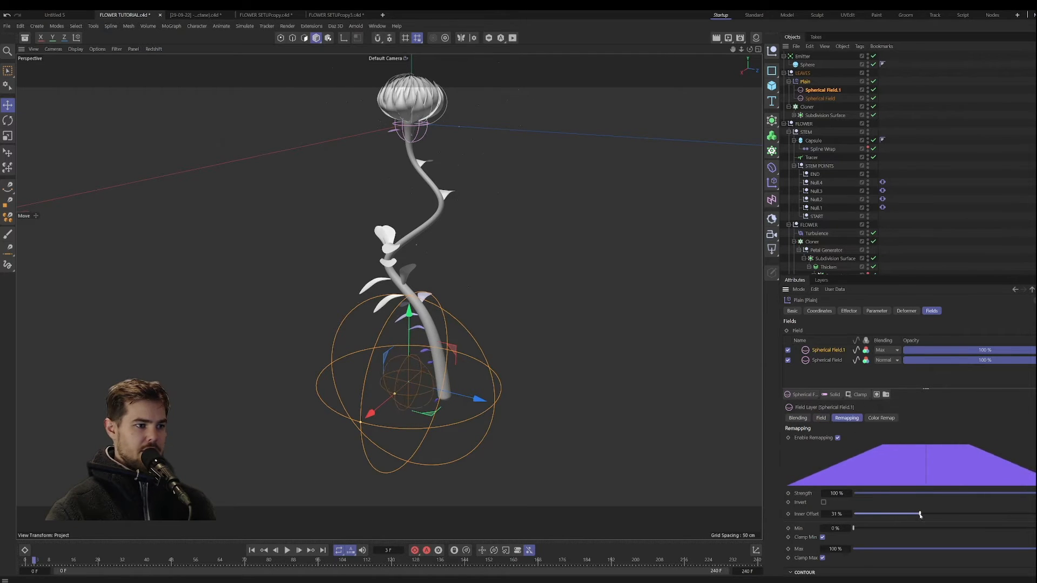
click(821, 418)
drag(839, 438, 869, 438)
click(846, 419)
mouse_move(903, 511)
mouse_down()
mouse_move(879, 512)
mouse_move(891, 513)
mouse_up()
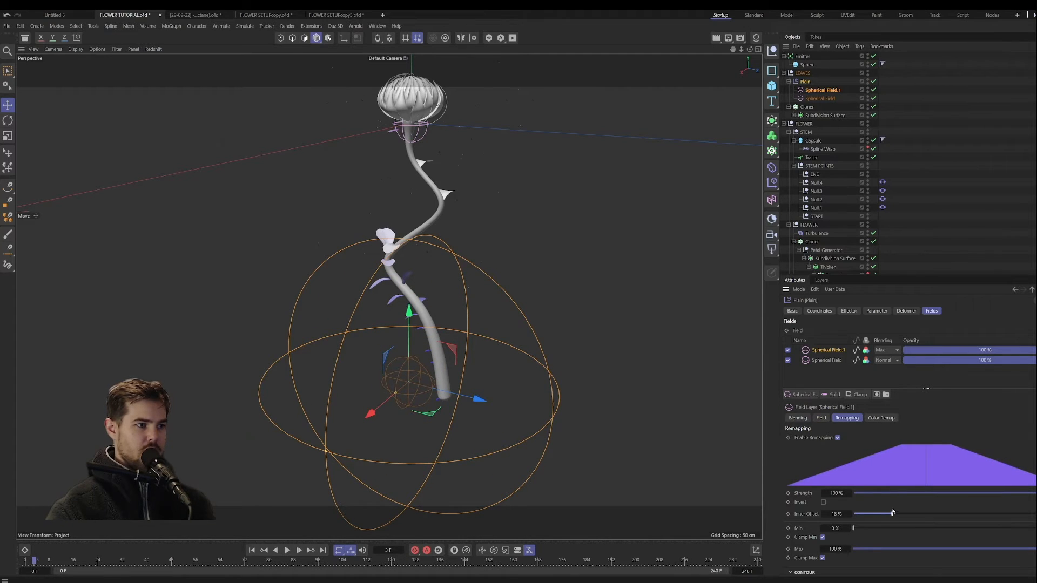
Step: Examine how the lower Spherical Field affects the leaves along the stem from several angles and distances
alt+middle_drag(526, 325, 584, 373)
alt+drag(583, 373, 491, 340)
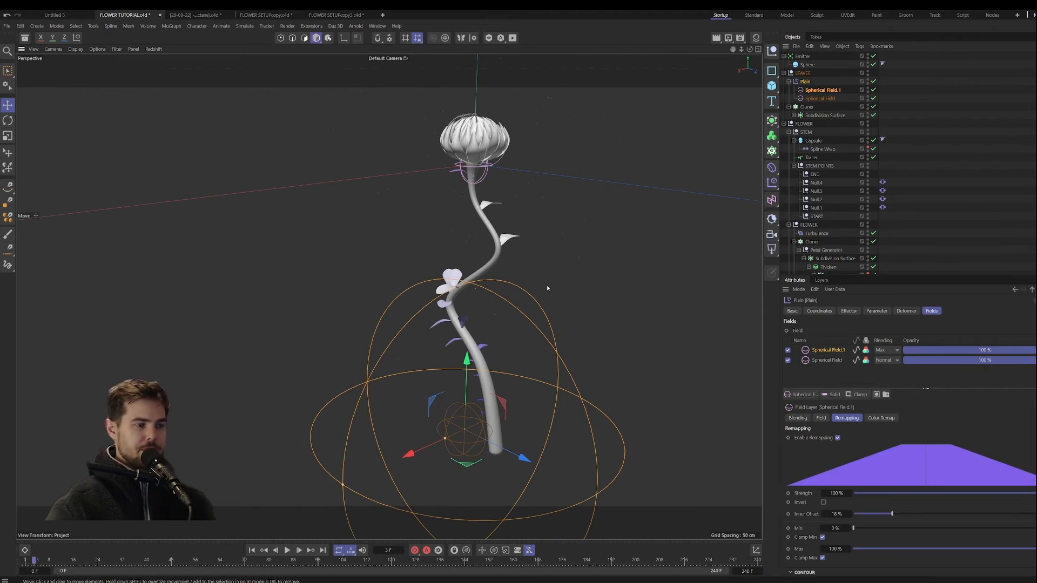
alt+drag(547, 289, 547, 284)
alt+middle_drag(547, 284, 535, 268)
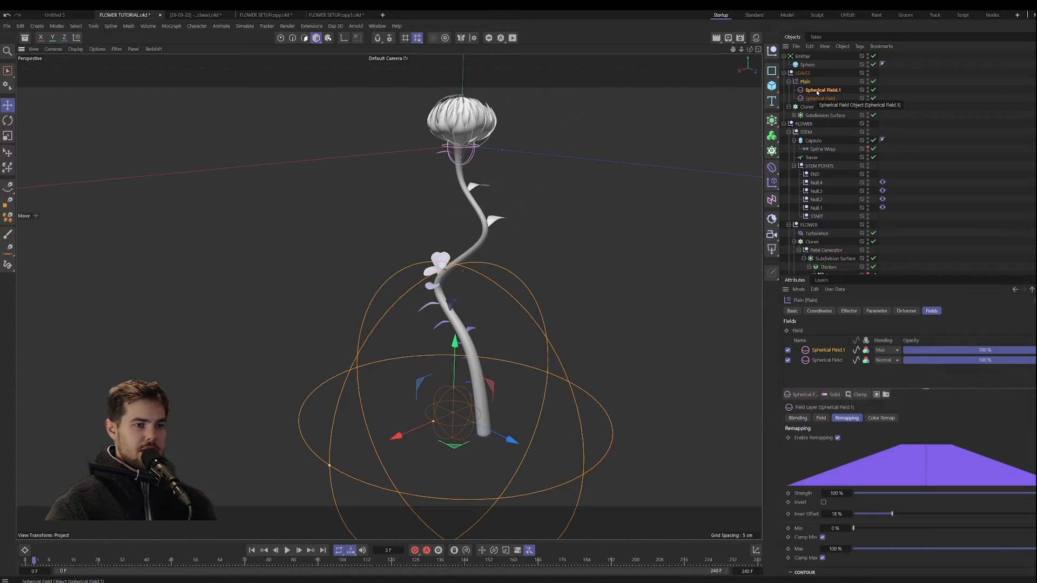
alt+middle_drag(459, 413, 436, 385)
alt+right_drag(436, 385, 451, 371)
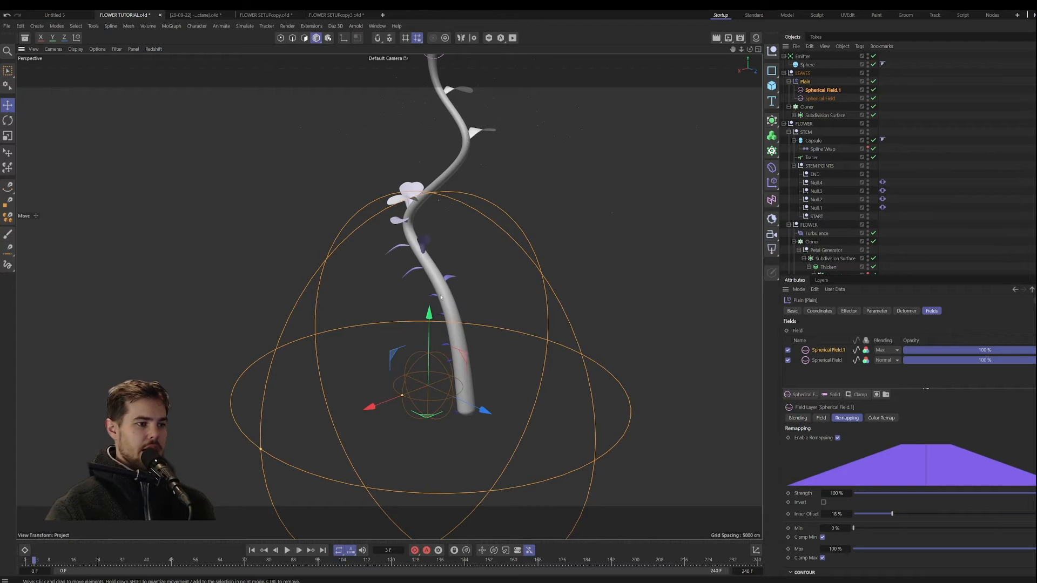
alt+middle_drag(441, 297, 418, 408)
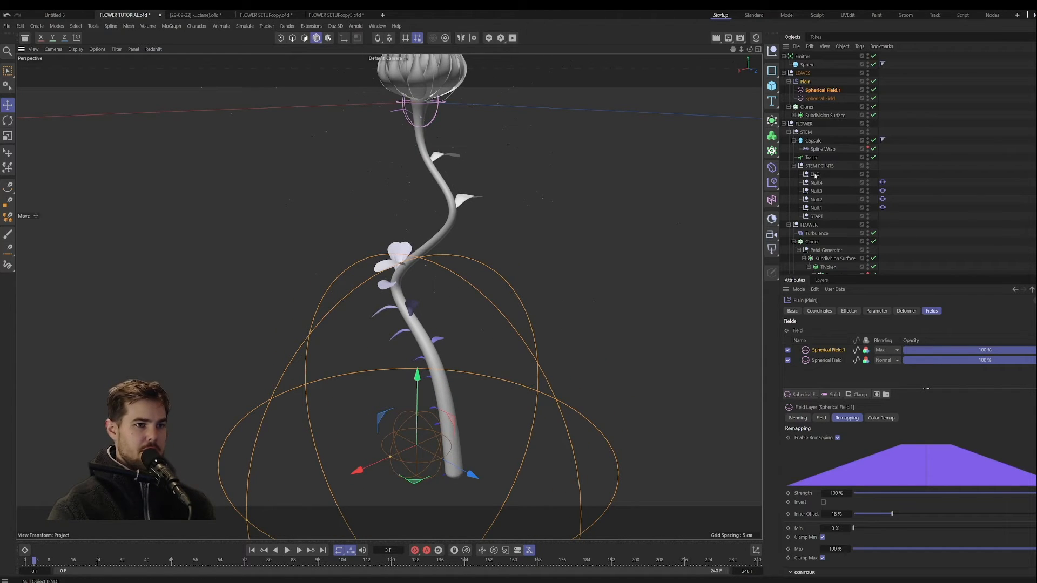
Step: Add a Constraint tag with Transform enabled to the lower Spherical Field, target it to the END null and select END
right_click(822, 90)
mouse_move(875, 205)
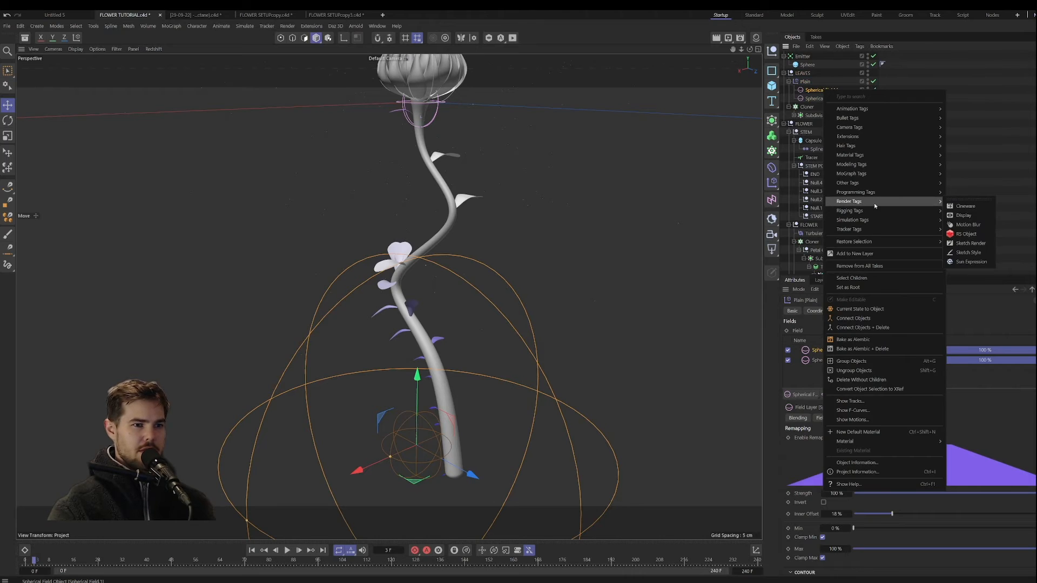
click(973, 253)
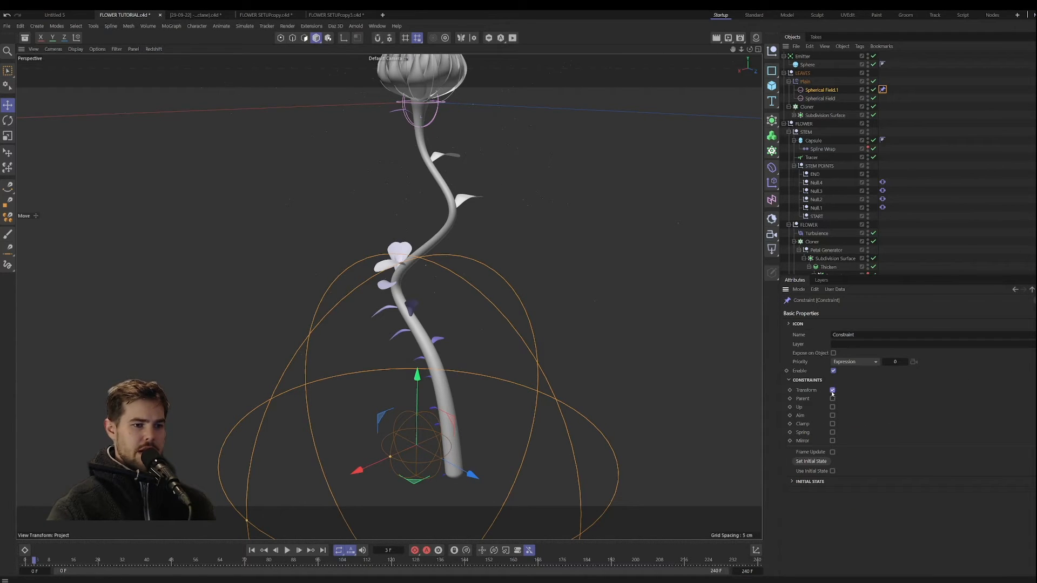
click(816, 311)
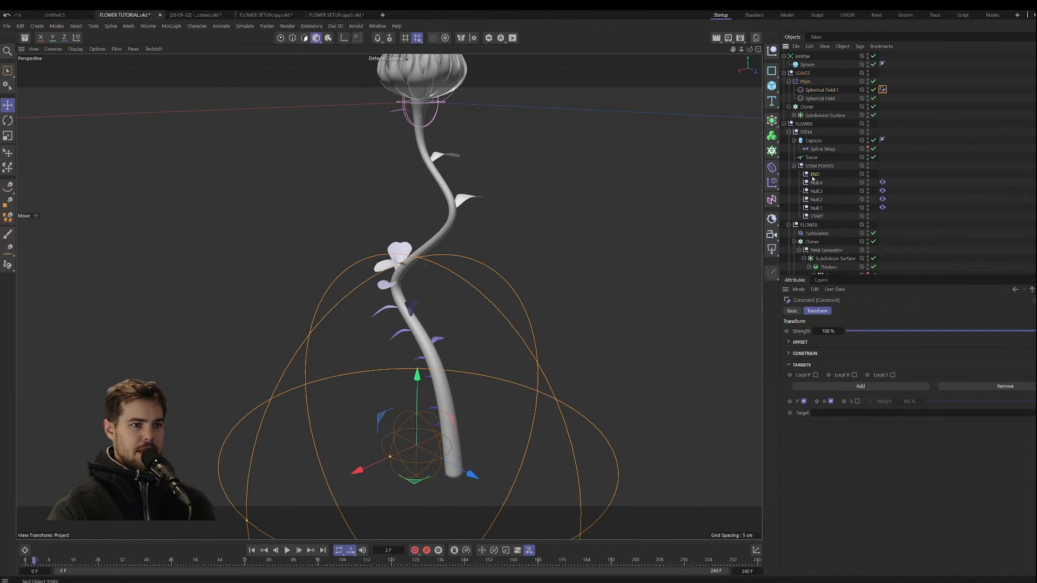
drag(850, 410, 849, 414)
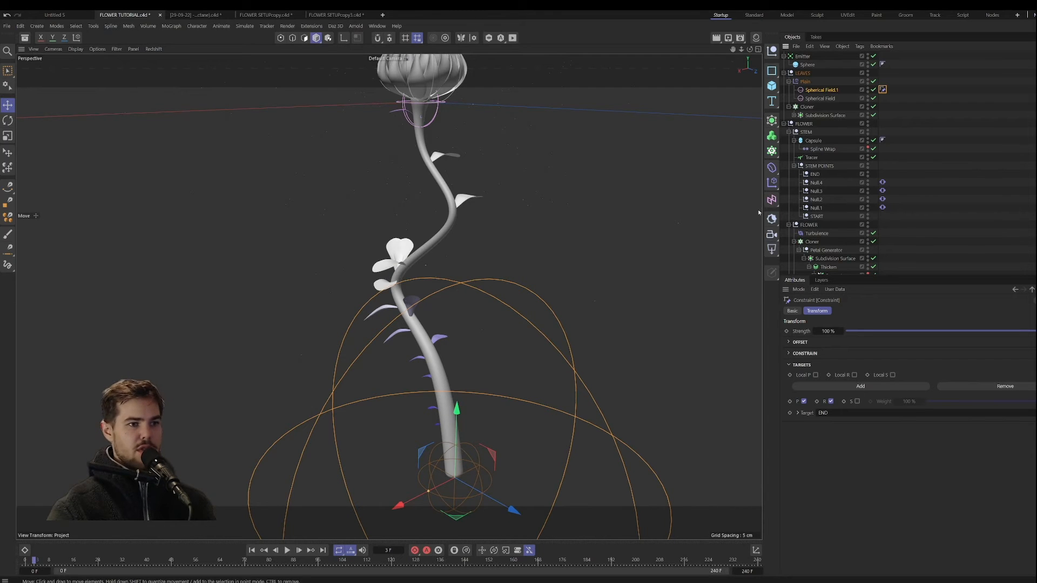
click(814, 174)
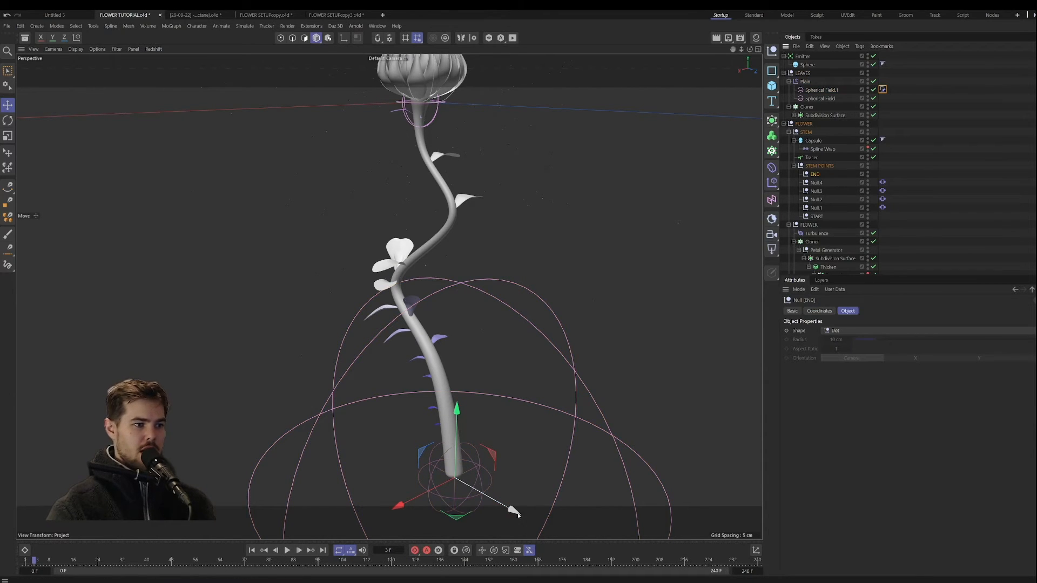
Step: Move the END null along its Z axis at the stem's base and check how the lower Spherical Field follows
drag(512, 510, 472, 492)
alt+drag(410, 398, 407, 309)
alt+middle_drag(407, 310, 394, 333)
alt+drag(394, 332, 445, 326)
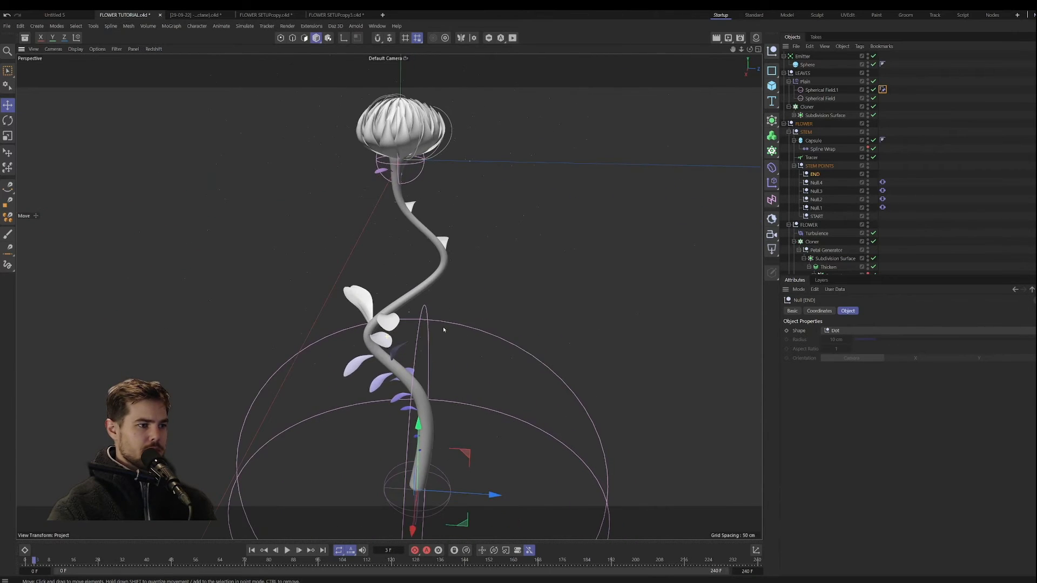
alt+right_drag(444, 326, 447, 257)
alt+drag(447, 257, 306, 344)
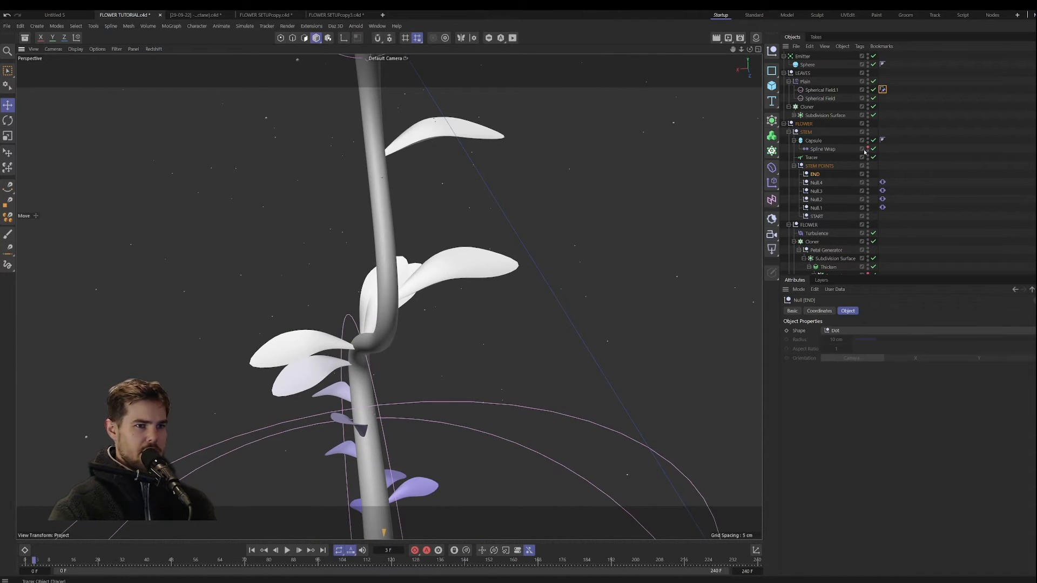
Step: Set the Seed of the leaf Cloner under LEAVES to 1234573 to redistribute the leaves along the stem
click(805, 108)
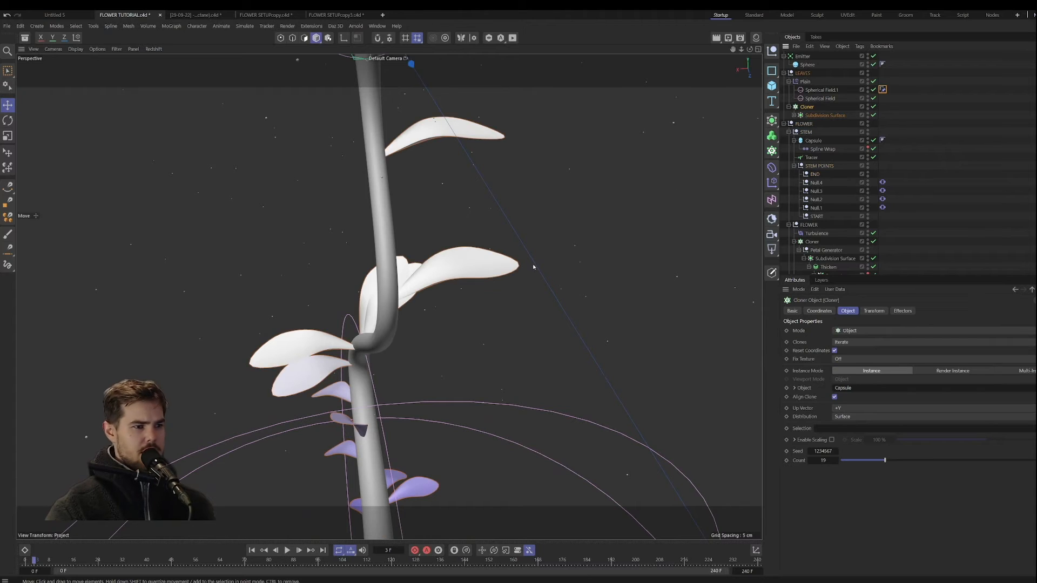
alt+right_drag(533, 266, 468, 311)
alt+drag(468, 311, 488, 306)
alt+middle_drag(488, 307, 468, 271)
mouse_move(467, 270)
alt+mouse_down()
mouse_move(449, 284)
mouse_move(473, 290)
alt+mouse_up()
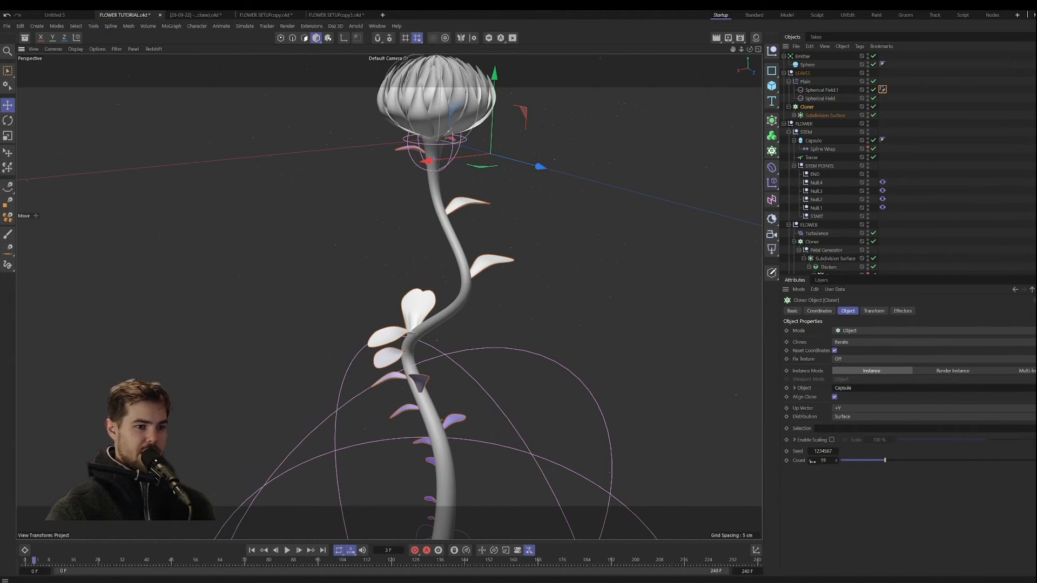
drag(812, 452, 818, 451)
alt+drag(488, 378, 493, 380)
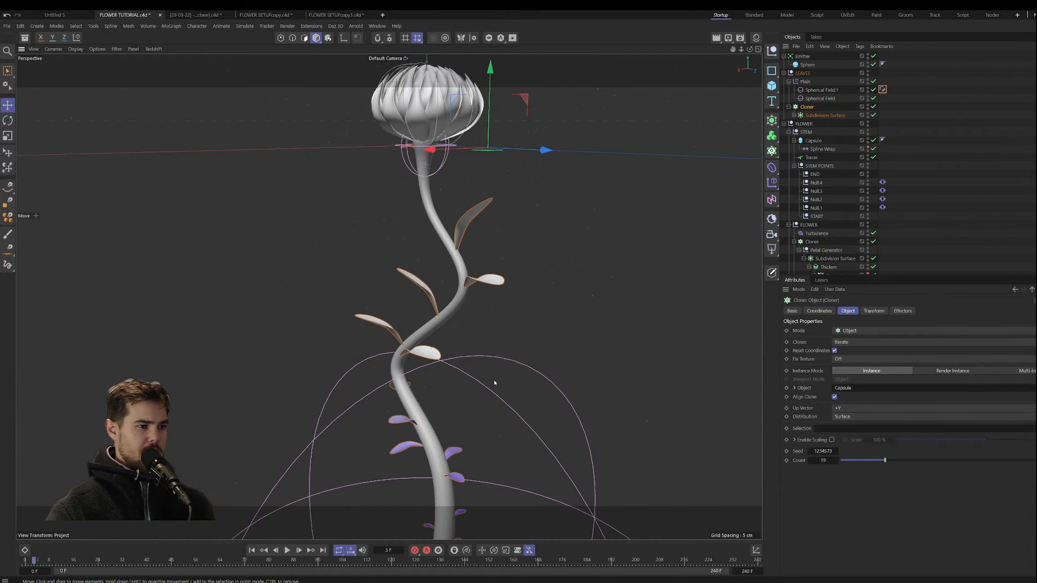
Step: Inspect the leaf distribution along the stem and raise the leaf Cloner's Count to 26
alt+middle_drag(493, 380, 498, 328)
alt+drag(498, 328, 485, 316)
alt+middle_drag(485, 316, 580, 353)
alt+drag(580, 353, 482, 385)
scroll(498, 344, down, 2)
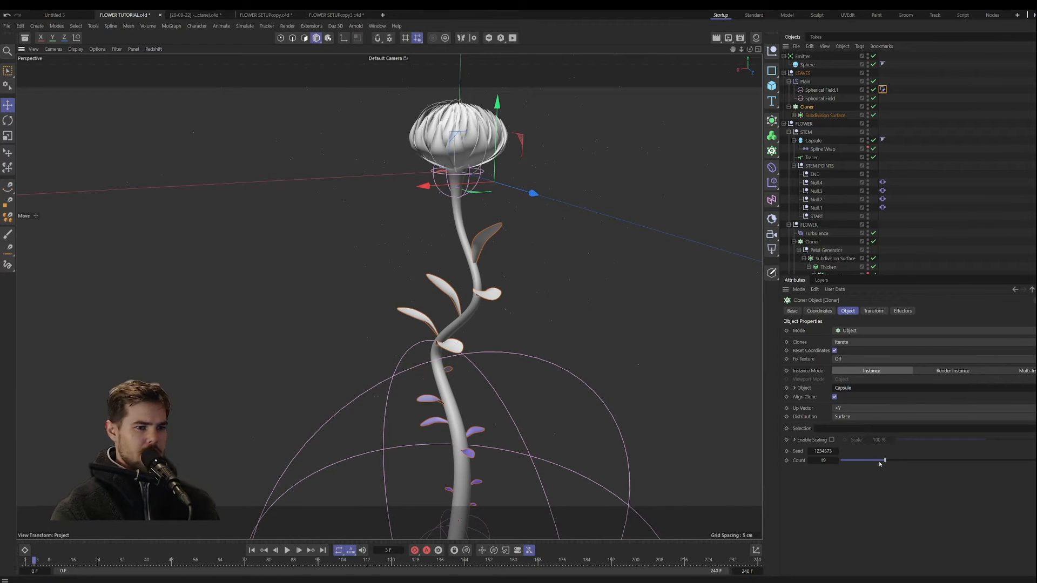
drag(880, 463, 902, 463)
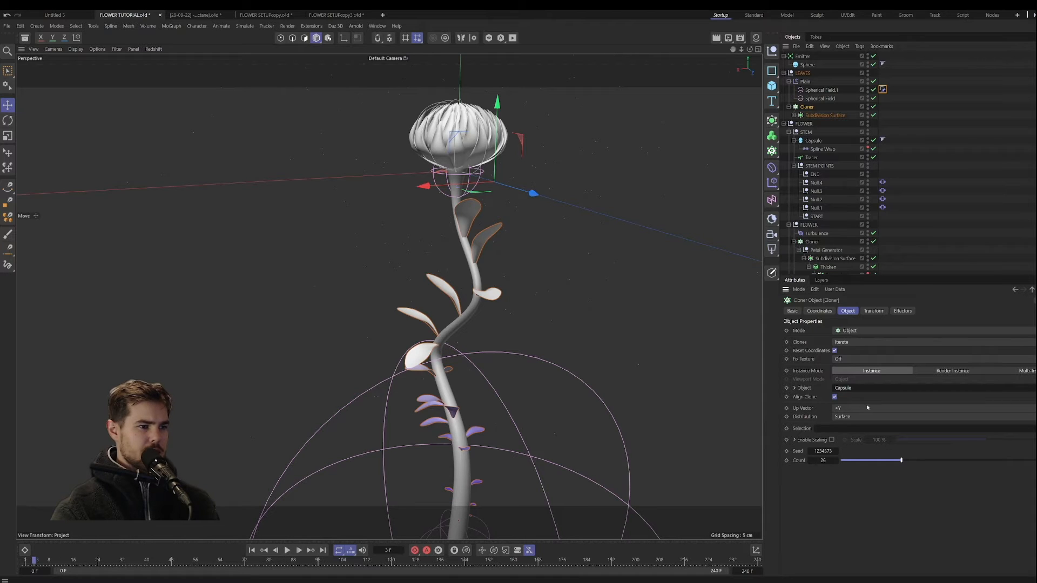
Step: Copy the Constraint tag from Spherical Field.1 to the upper Spherical Field and set its target to the START null
click(819, 99)
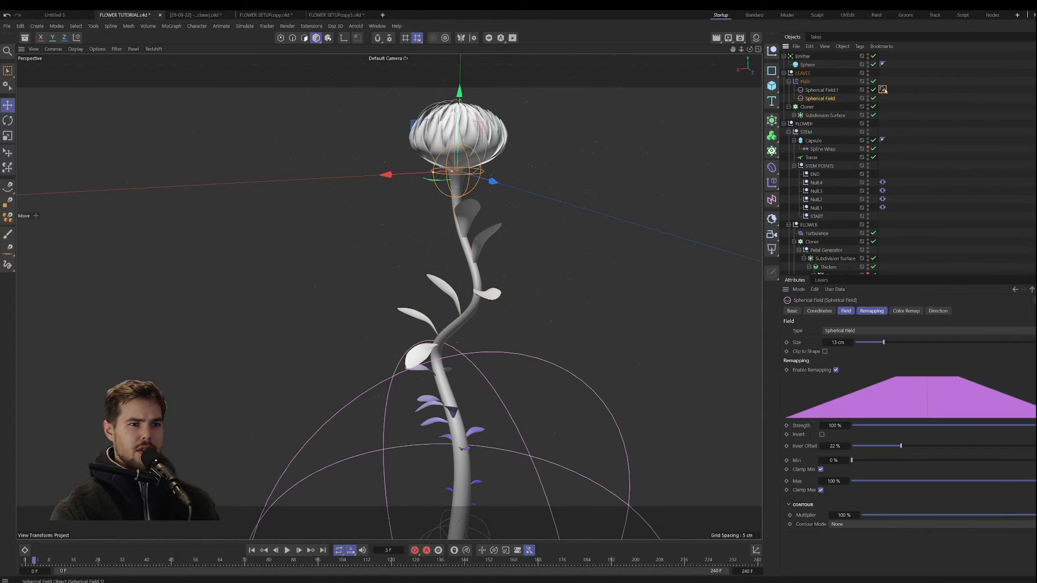
ctrl+drag(883, 90, 882, 97)
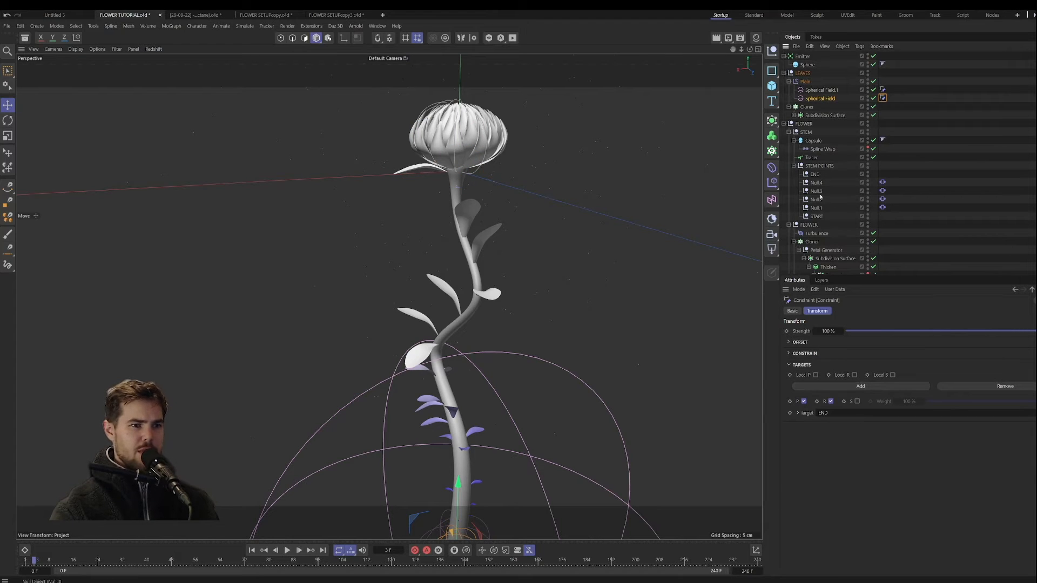
drag(816, 216, 849, 412)
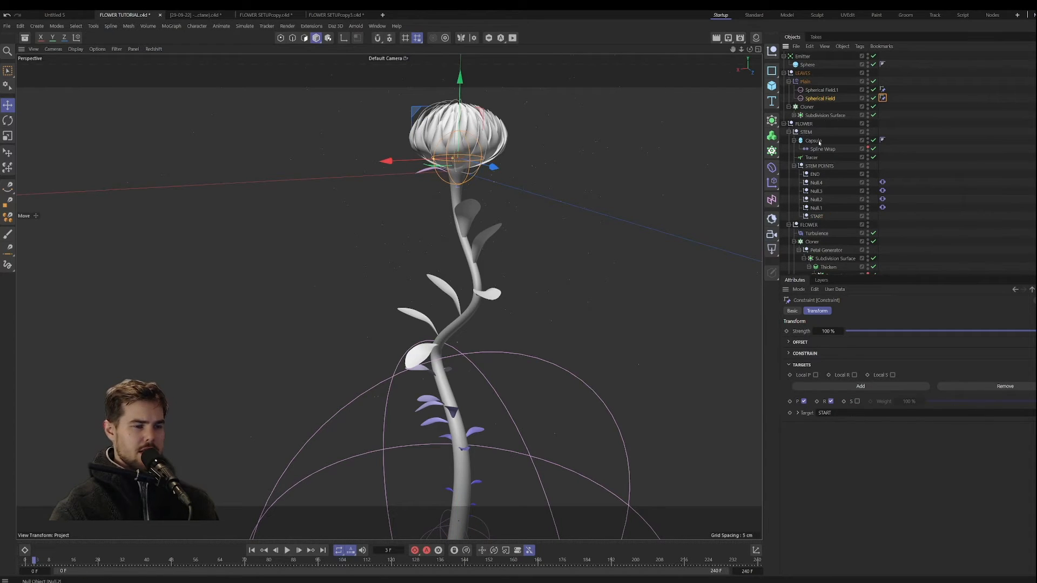
Step: Set the upper Spherical Field's Inner Offset to 21% and its Size to 20 cm
click(819, 99)
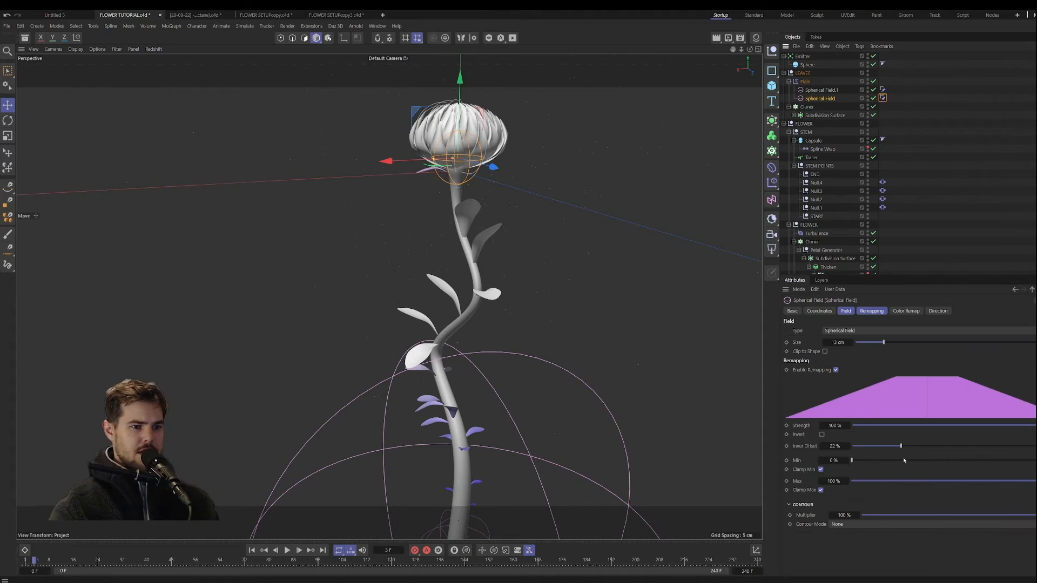
mouse_move(902, 447)
mouse_down()
mouse_move(912, 448)
mouse_move(899, 447)
mouse_up()
drag(838, 342, 863, 342)
mouse_move(432, 277)
alt+mouse_down()
mouse_move(421, 292)
mouse_move(441, 312)
mouse_move(387, 286)
mouse_move(421, 283)
alt+mouse_up()
alt+drag(381, 359, 383, 339)
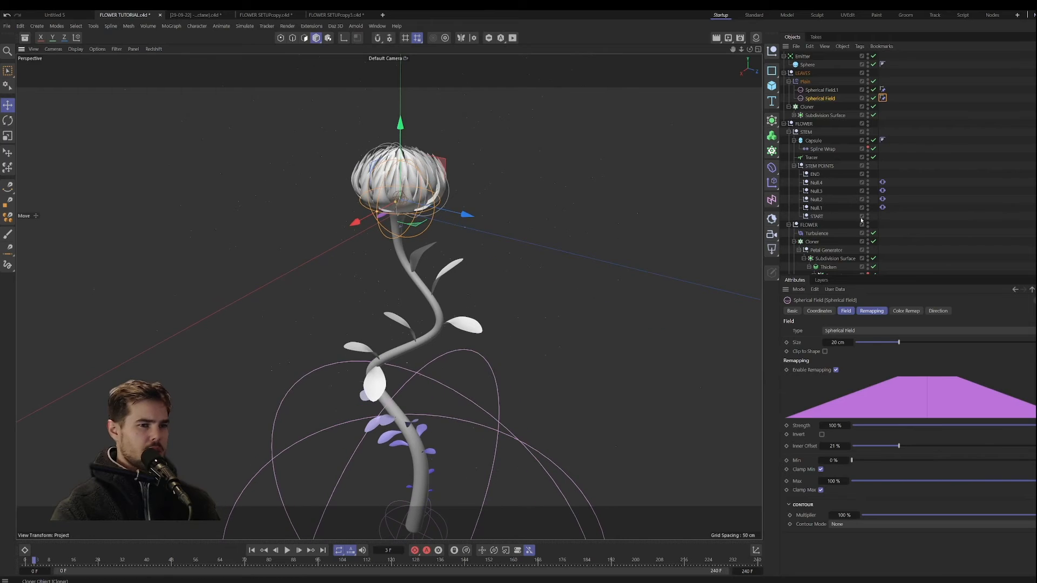
Step: Deselect all objects, return the timeline to frame 0 and inspect the flower head and upper leaves
click(912, 226)
alt+drag(435, 307, 460, 330)
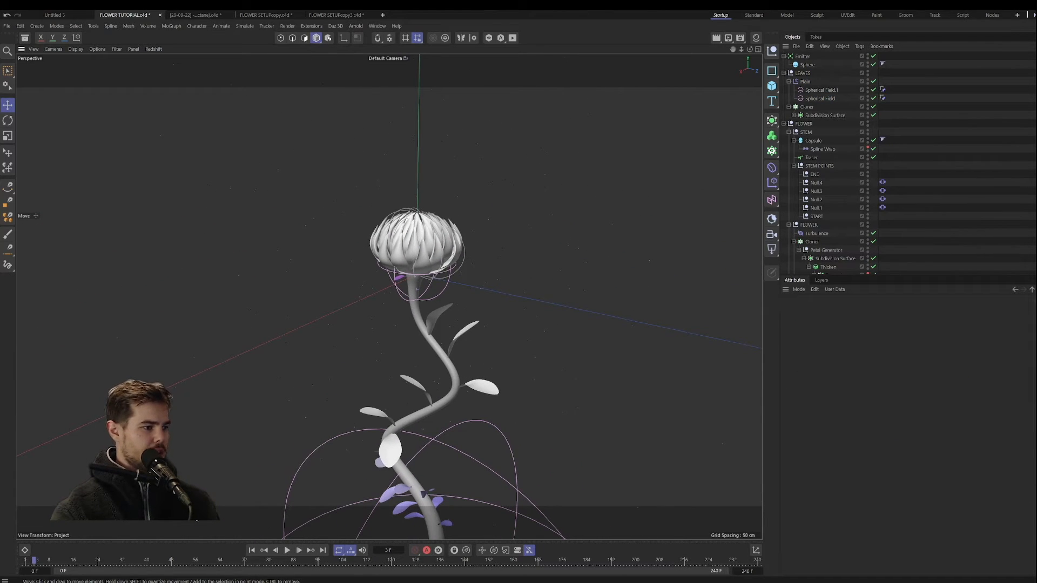
drag(52, 562, 24, 562)
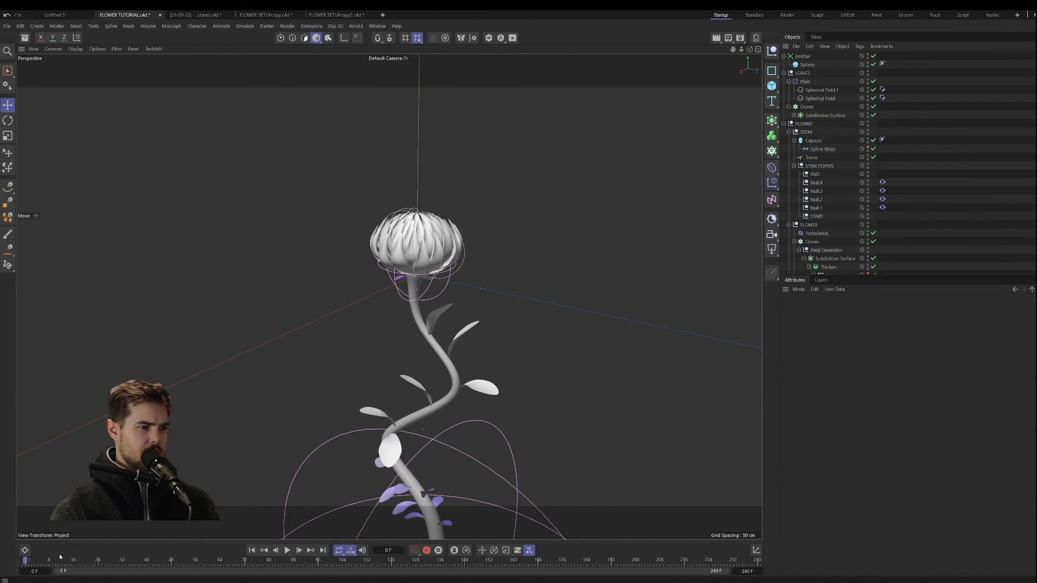
click(251, 551)
alt+drag(420, 345, 398, 382)
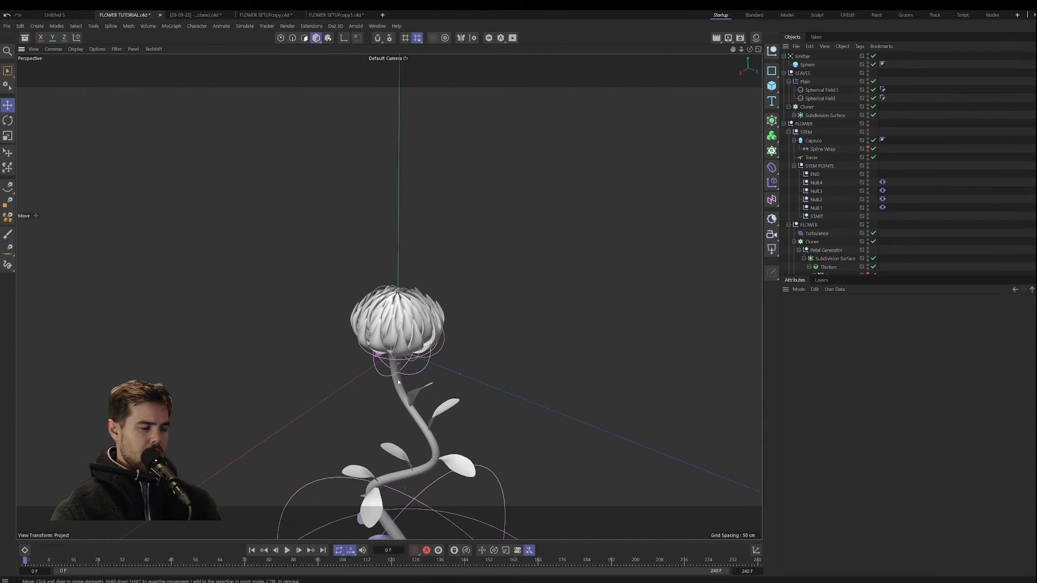
scroll(399, 382, up, 5)
alt+middle_drag(482, 371, 519, 318)
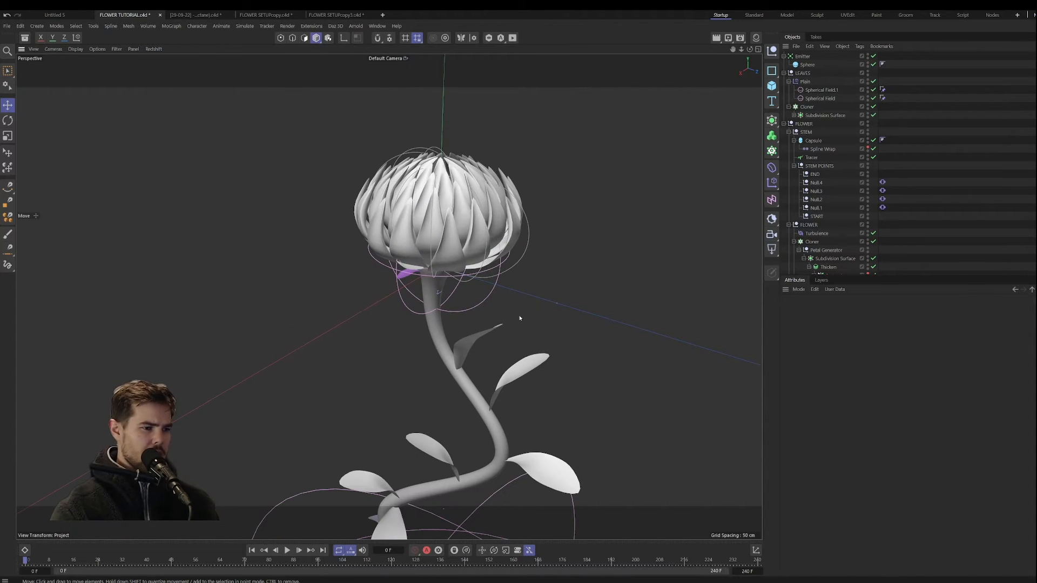
Step: Try thickening the leaves by placing the leaf Cloner inside a Cloth Surface with 0 Subdivisions, and undo it
click(789, 81)
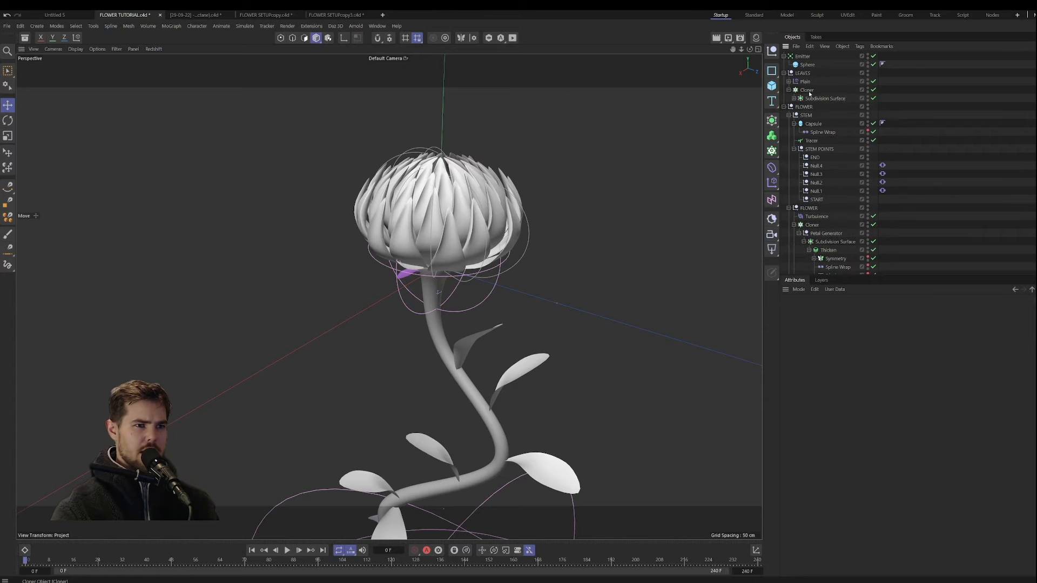
click(807, 89)
click(772, 121)
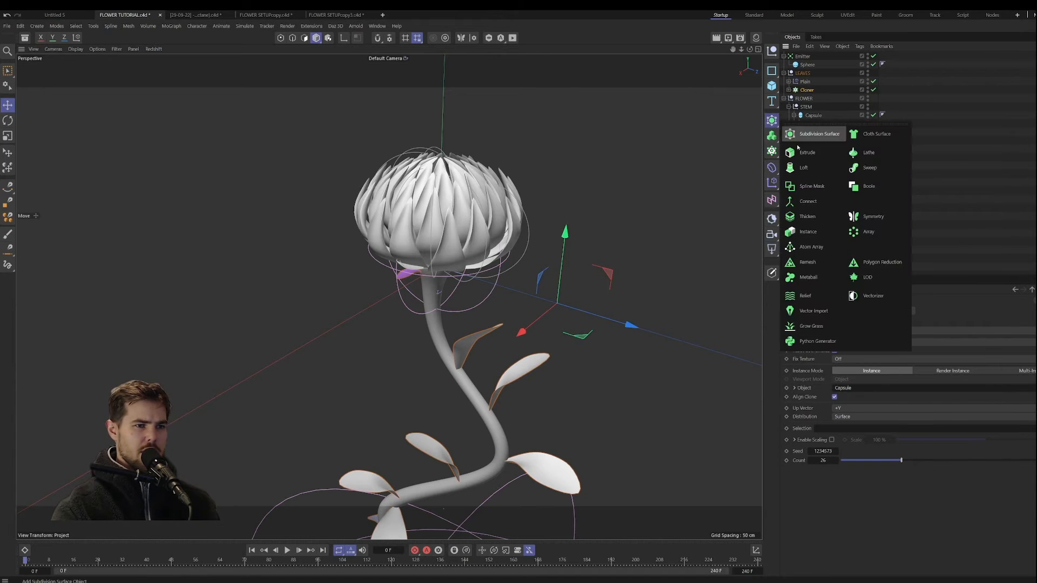
click(875, 136)
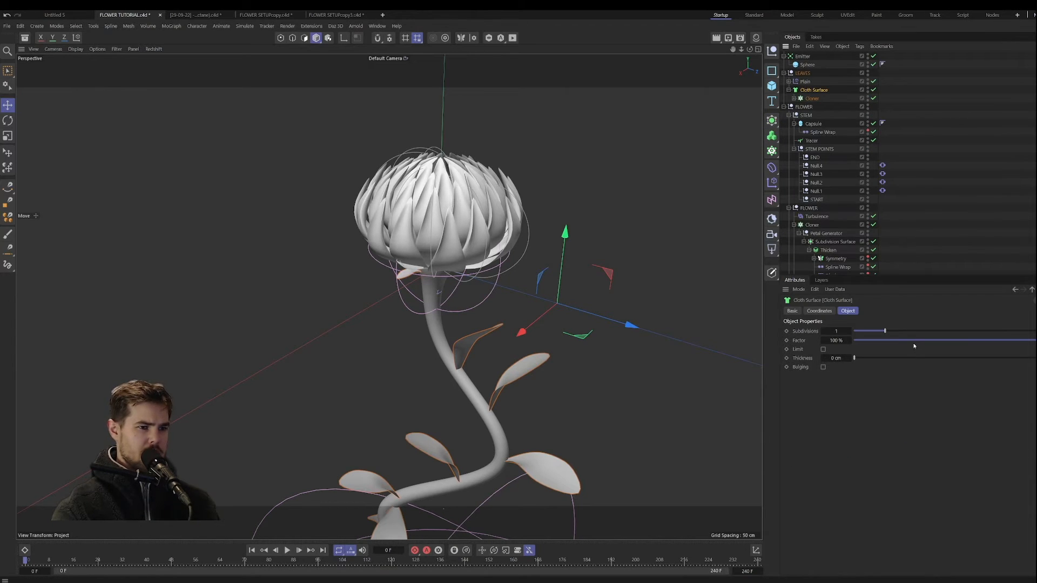
drag(864, 356, 991, 366)
drag(909, 331, 866, 332)
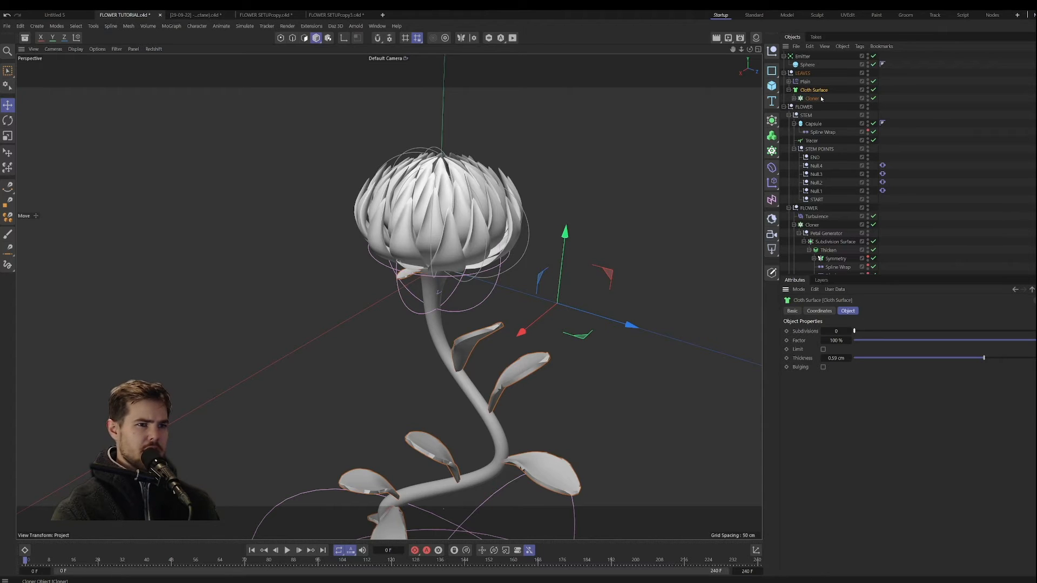
key(ctrl+z)
key(ctrl+z)
key(ctrl+z)
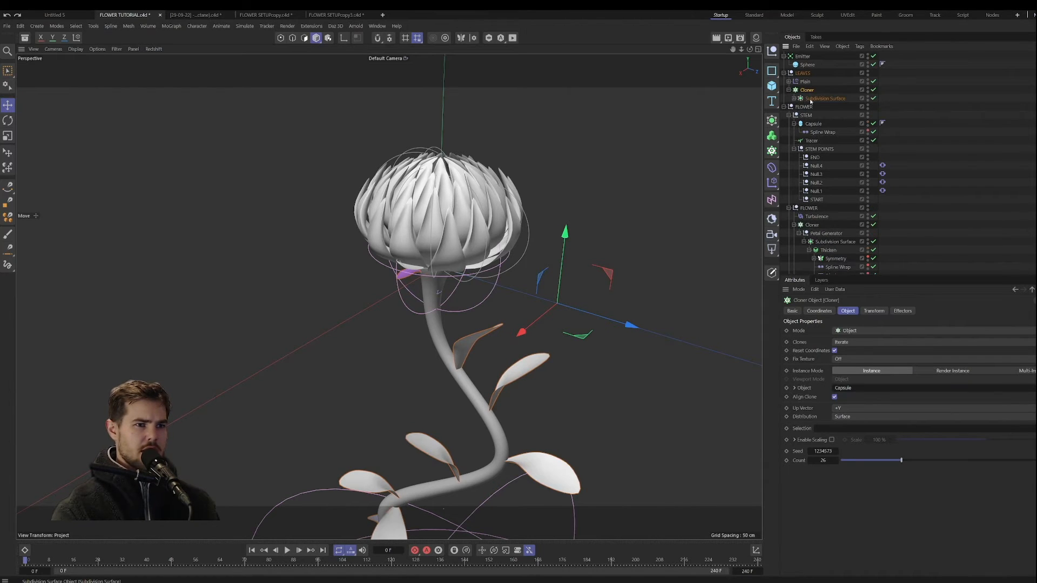
Step: Set the Thickness of the Thicken generator inside the leaf Cloner to 1 cm
click(789, 91)
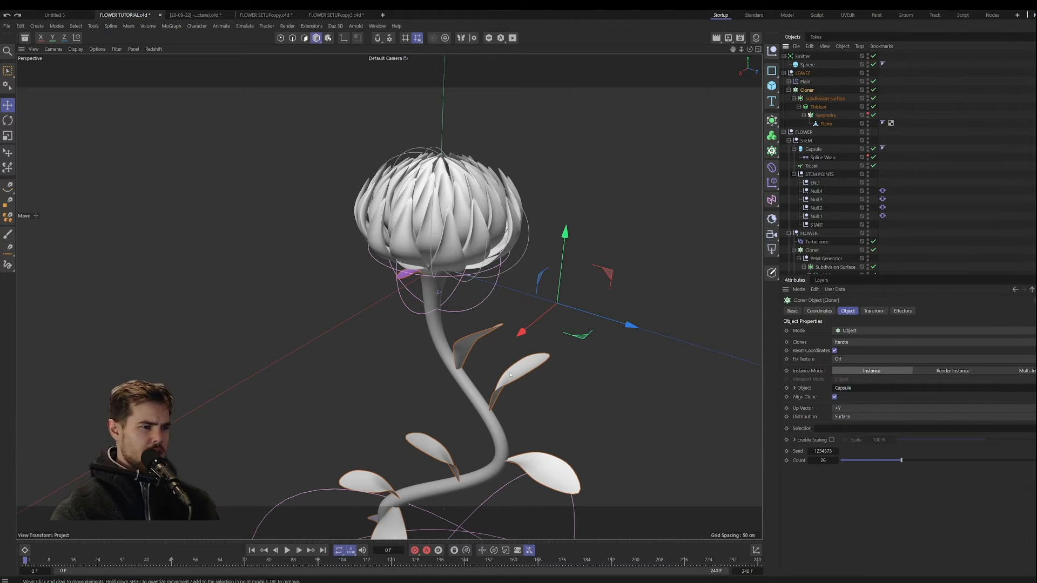
scroll(510, 374, up, 10)
click(817, 107)
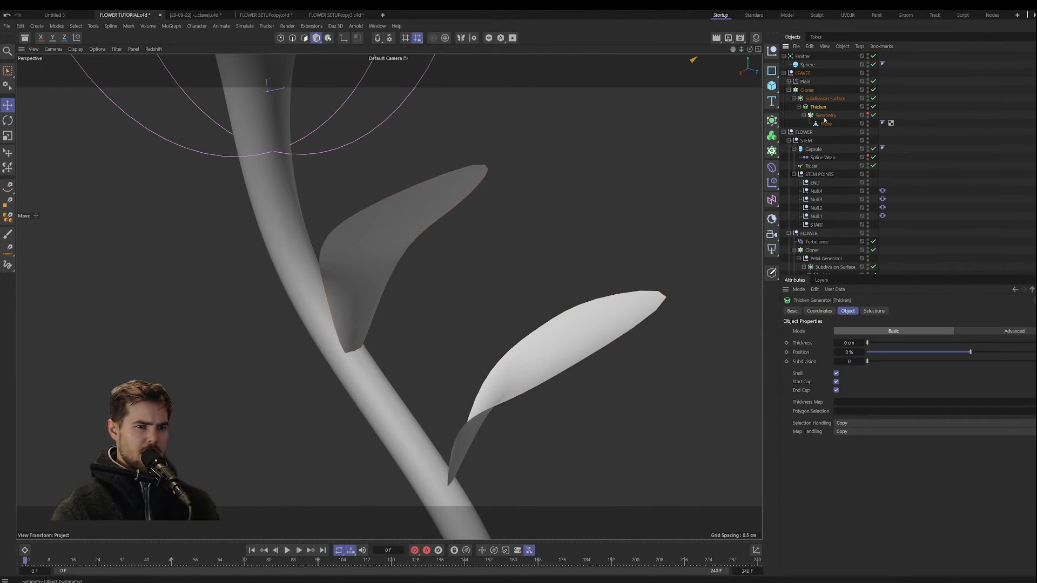
click(875, 343)
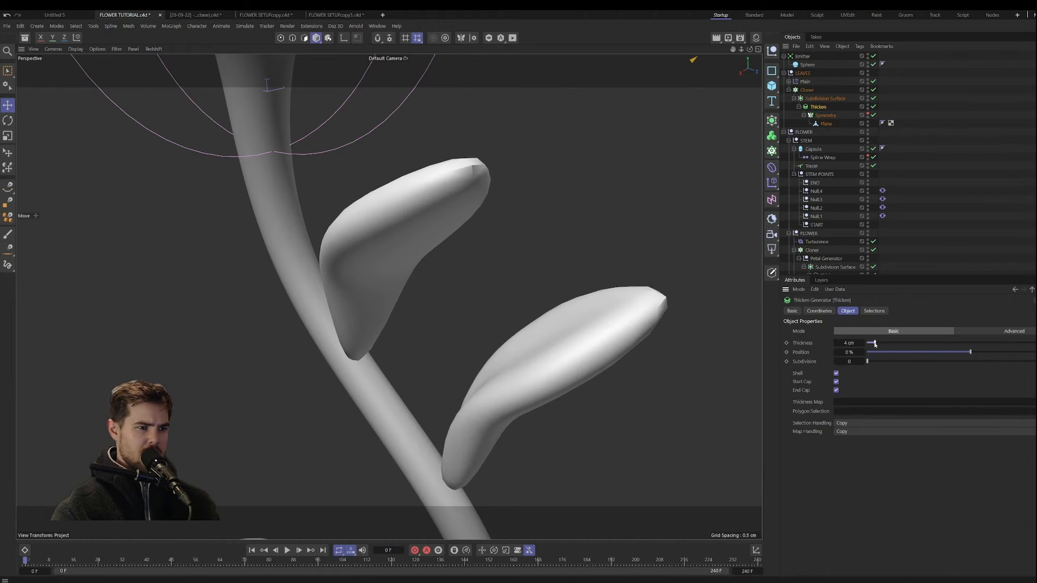
drag(875, 343, 869, 343)
scroll(530, 322, down, 5)
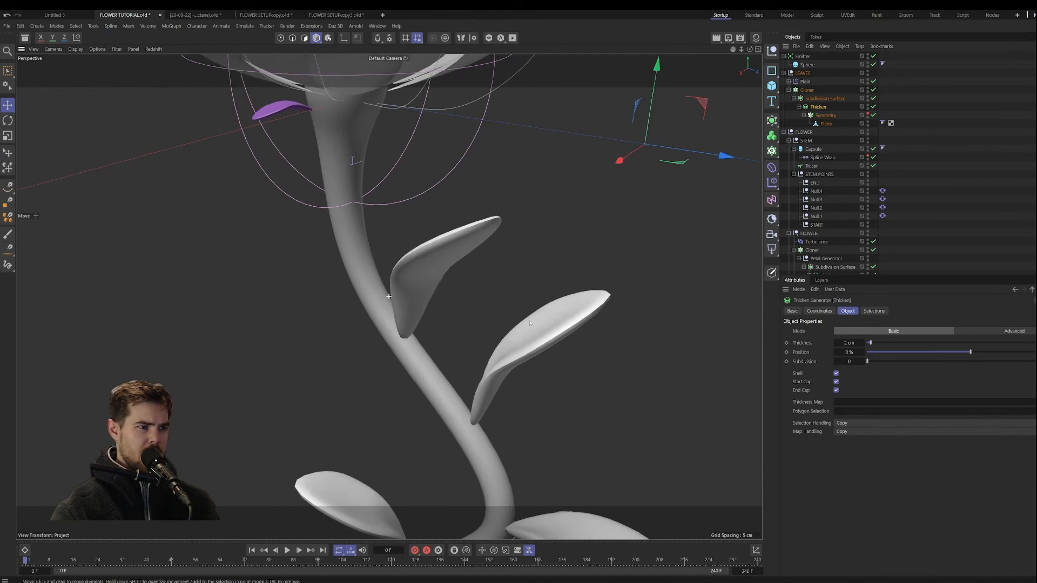
alt+drag(530, 322, 563, 260)
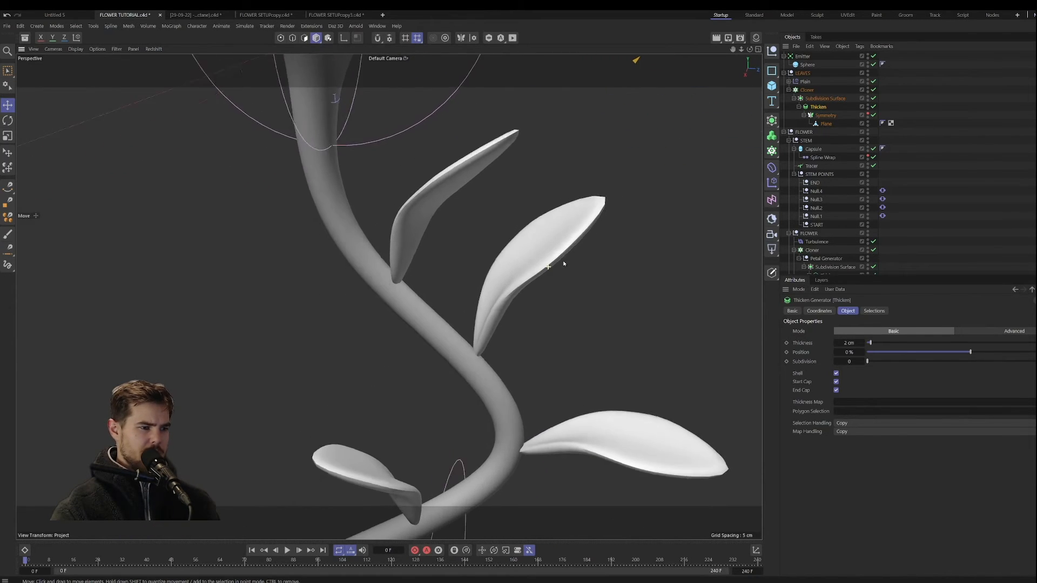
scroll(563, 261, down, 4)
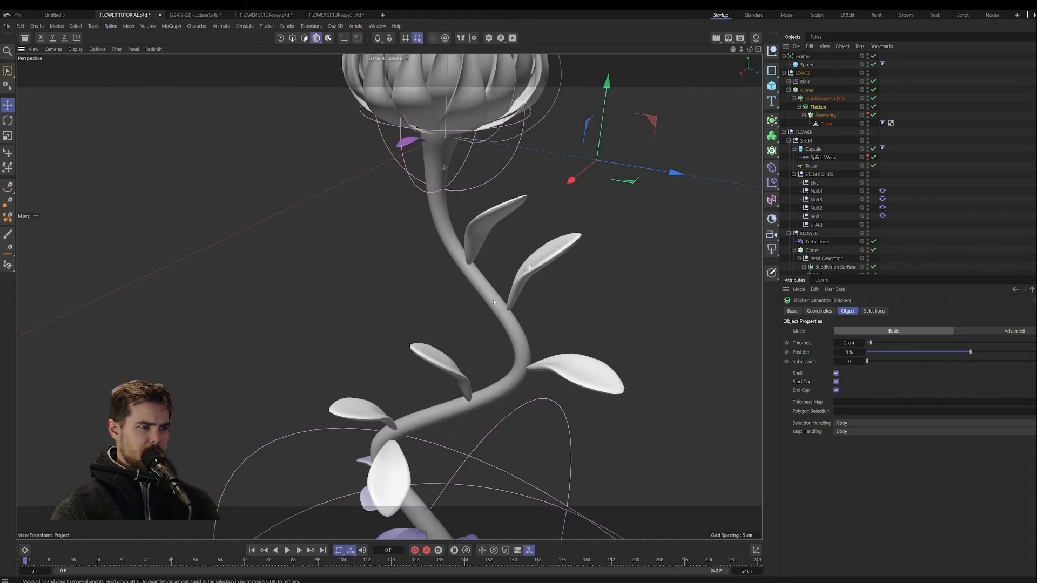
double_click(849, 343)
key(Return)
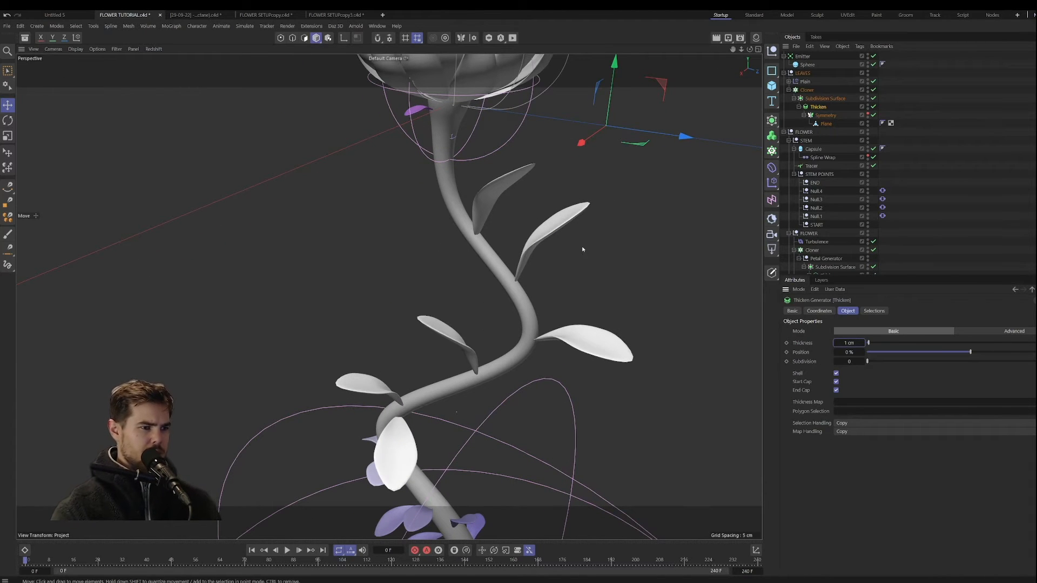
Step: Examine the thickened leaves along the stem from several angles and distances
alt+drag(512, 287, 591, 272)
alt+drag(546, 275, 508, 301)
scroll(516, 270, down, 3)
scroll(508, 302, down, 2)
alt+middle_drag(508, 303, 496, 320)
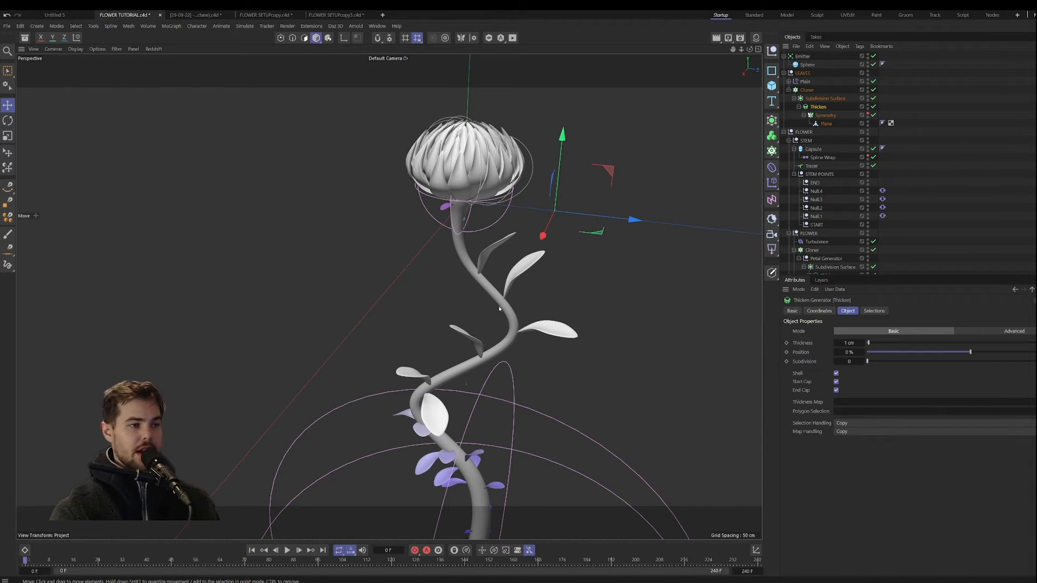
alt+right_drag(477, 252, 502, 252)
alt+middle_drag(502, 252, 461, 272)
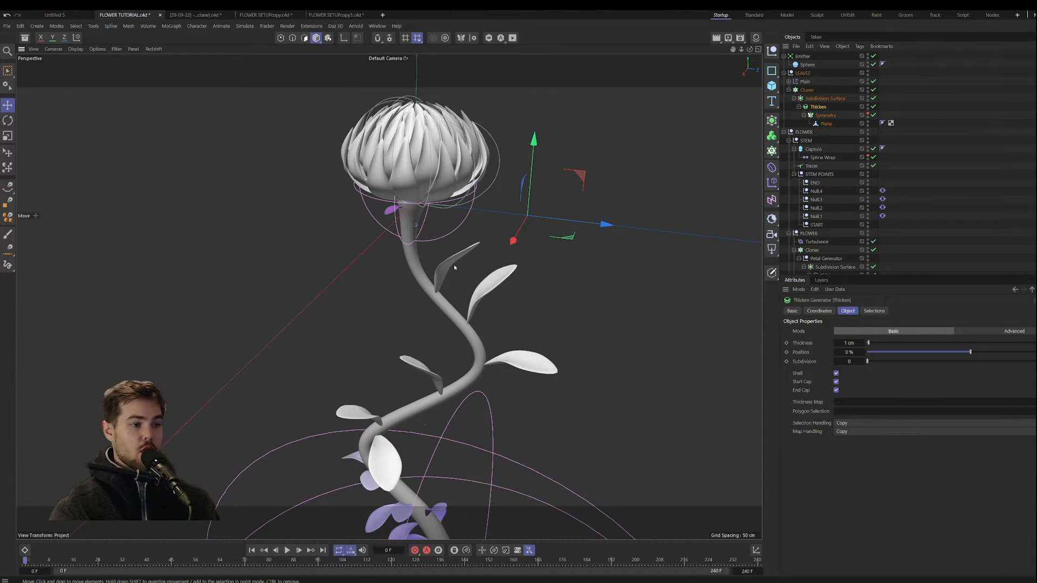
scroll(453, 293, up, 2)
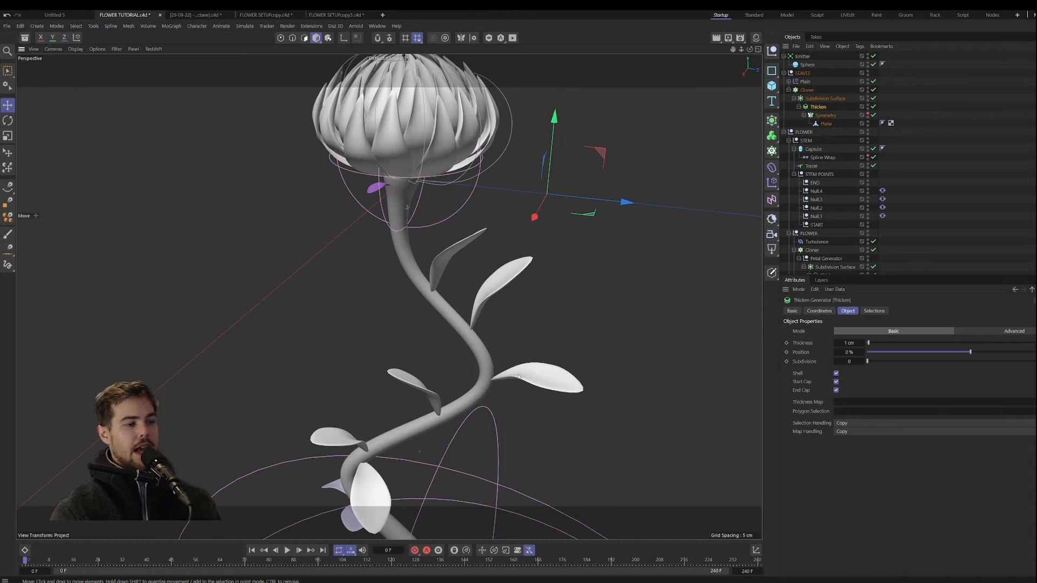
Step: Collapse the LEAVES and Emitter hierarchies and add a null named PARTICLES
click(475, 343)
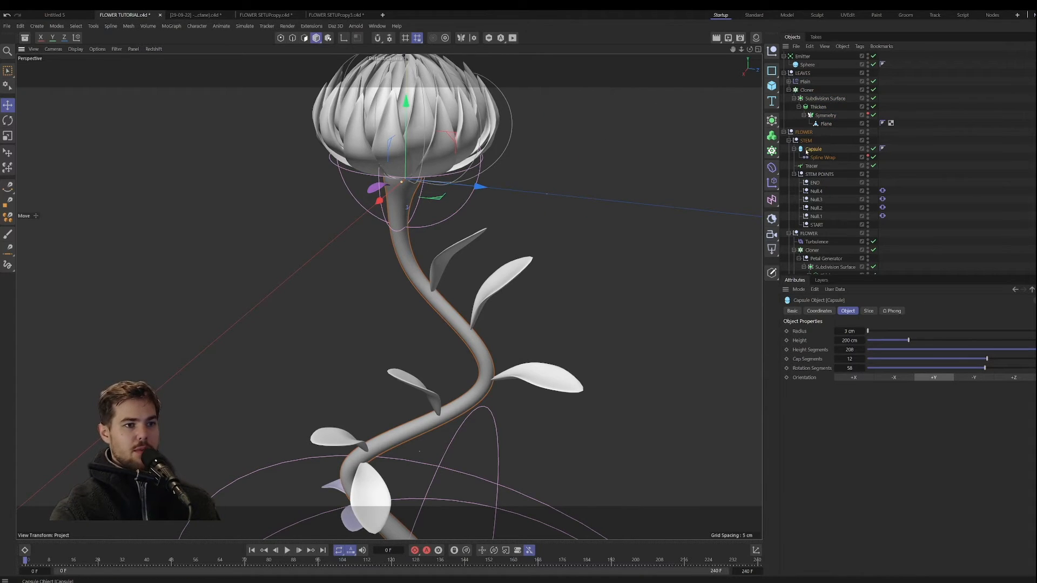
click(783, 73)
click(783, 56)
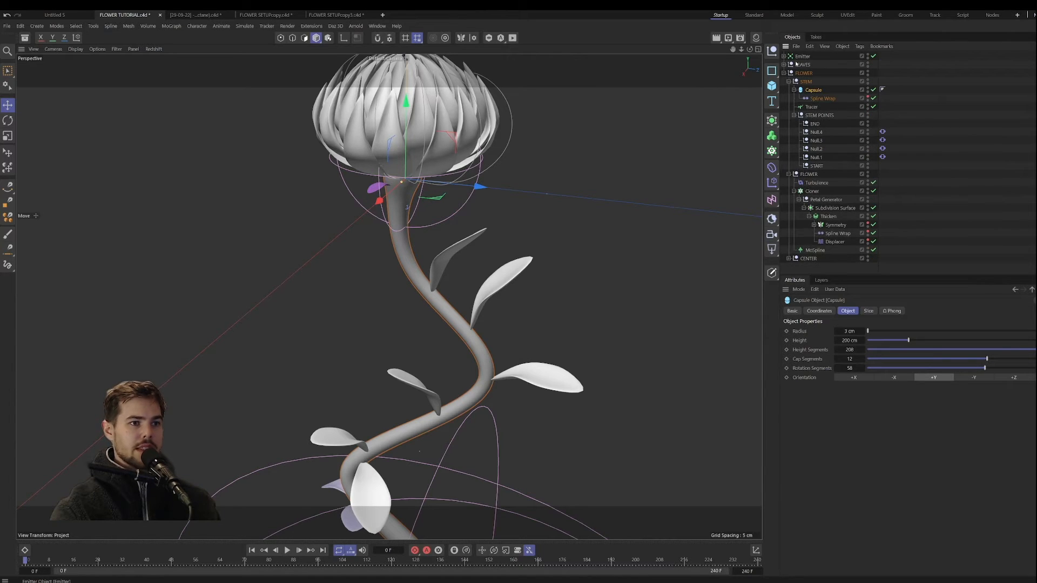
click(771, 51)
double_click(804, 57)
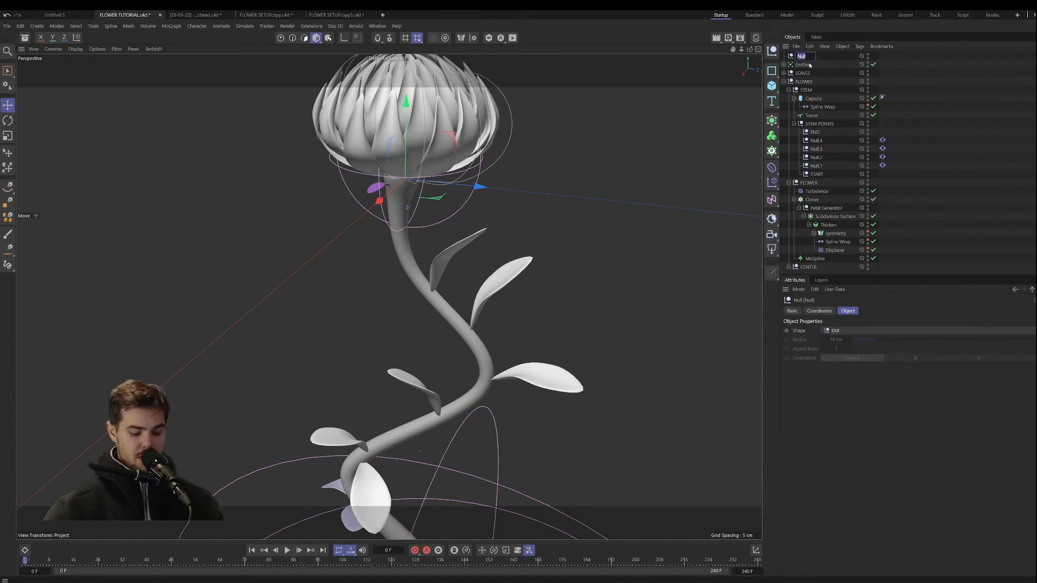
text(PARTICLES)
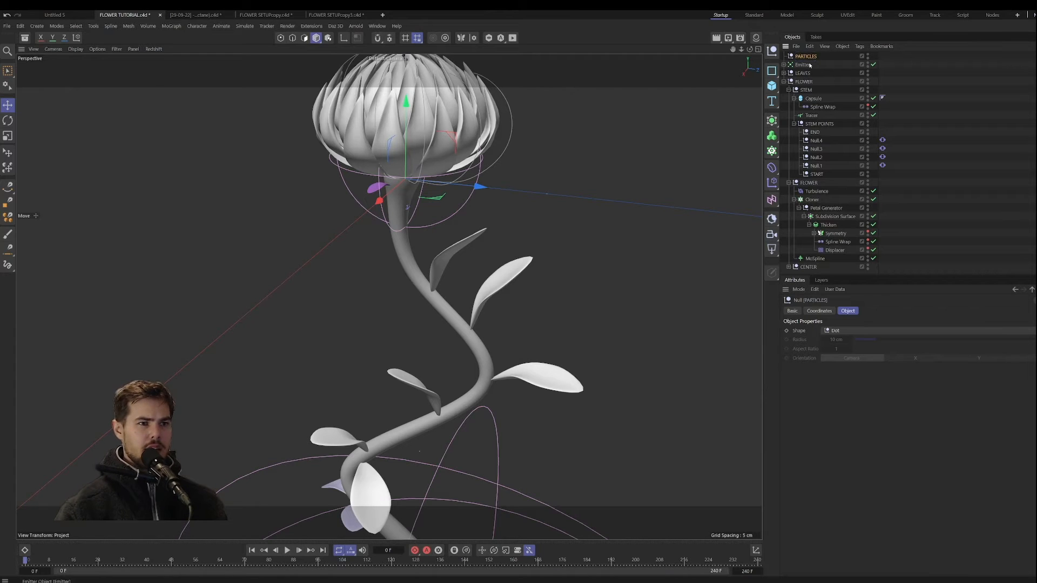
Step: Move the Emitter into the PARTICLES null and collapse the PARTICLES, inner FLOWER and STEM POINTS groups
key(Return)
drag(805, 64, 824, 58)
click(784, 57)
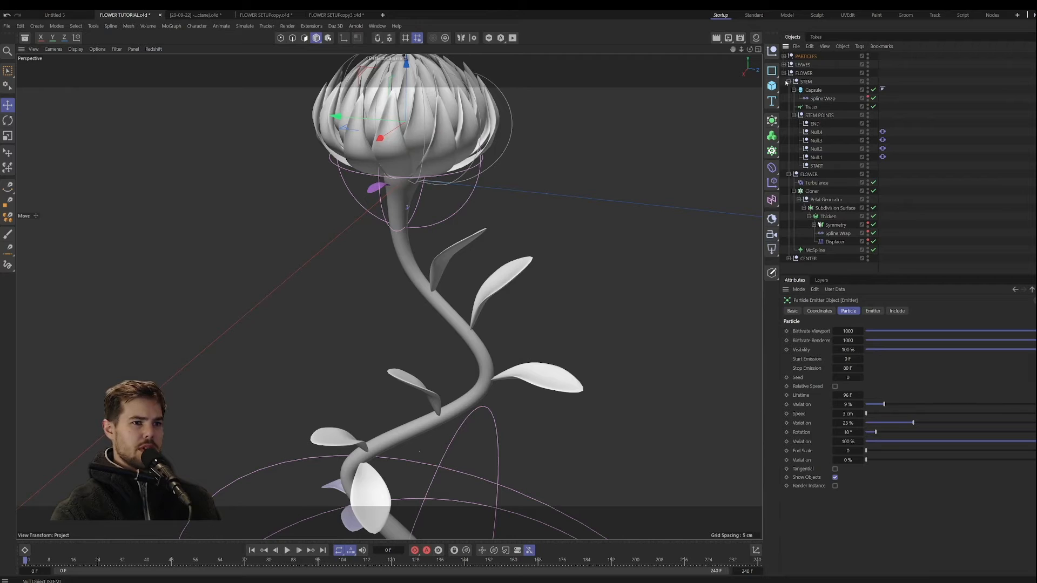
click(789, 173)
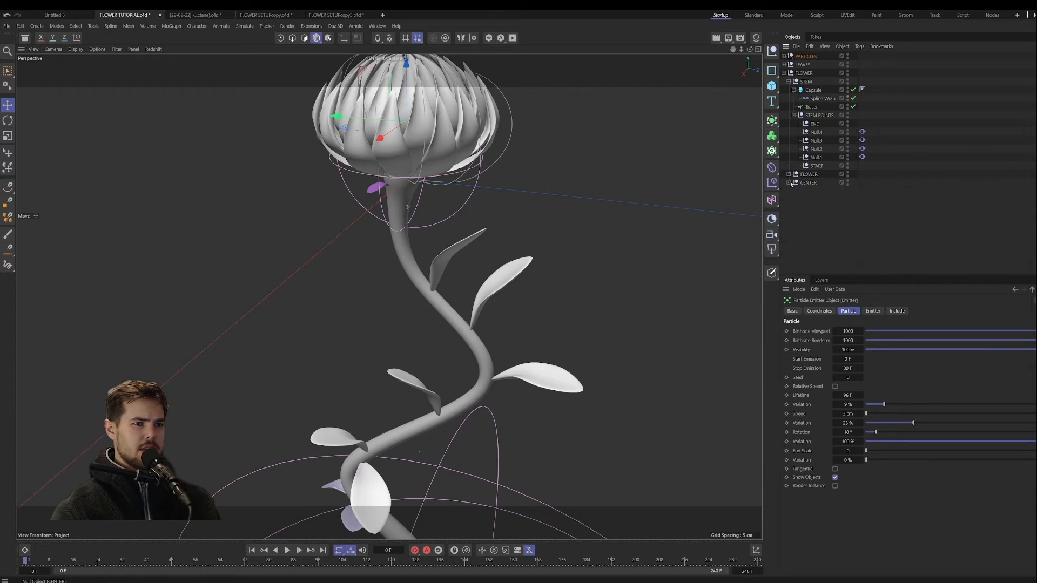
click(793, 115)
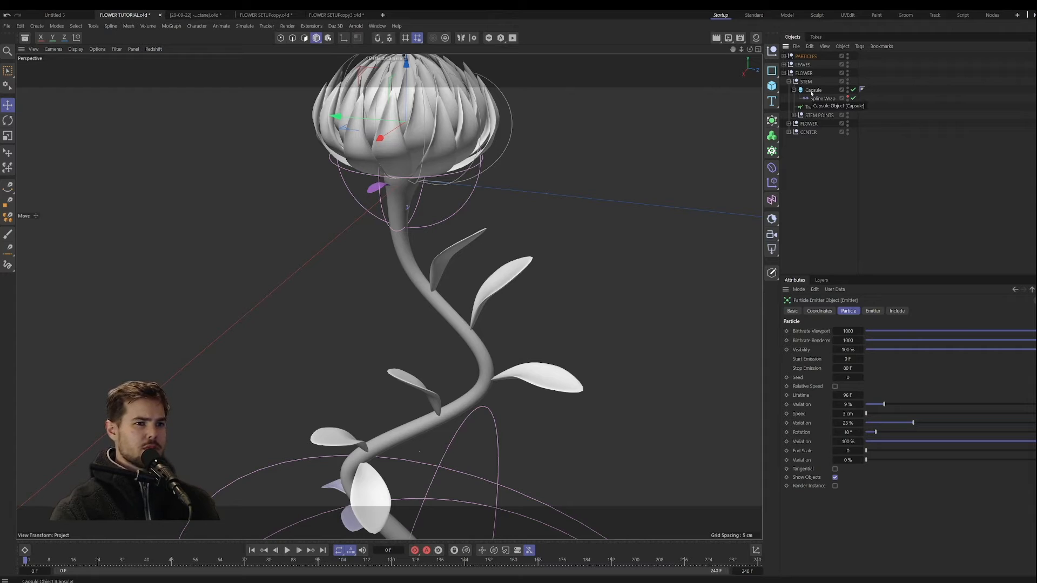
Step: Add a Hair object growing from the stem's Capsule
click(810, 90)
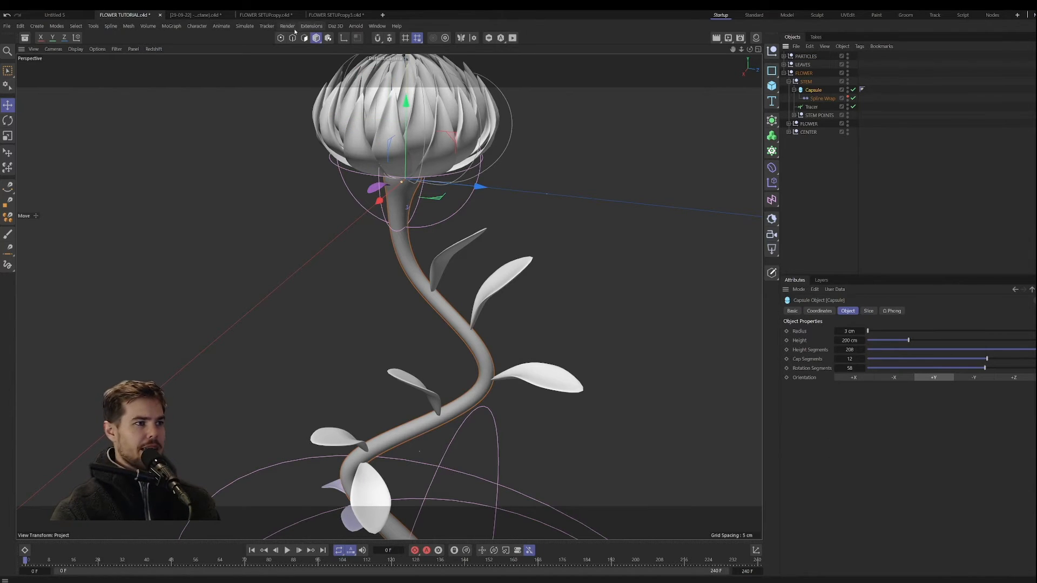
click(252, 26)
mouse_move(270, 141)
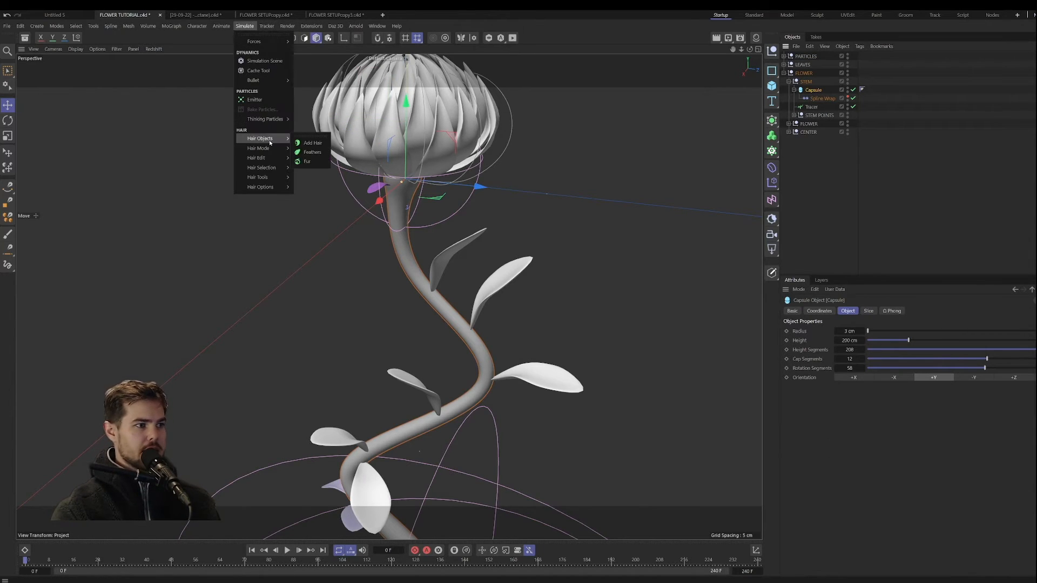
click(314, 143)
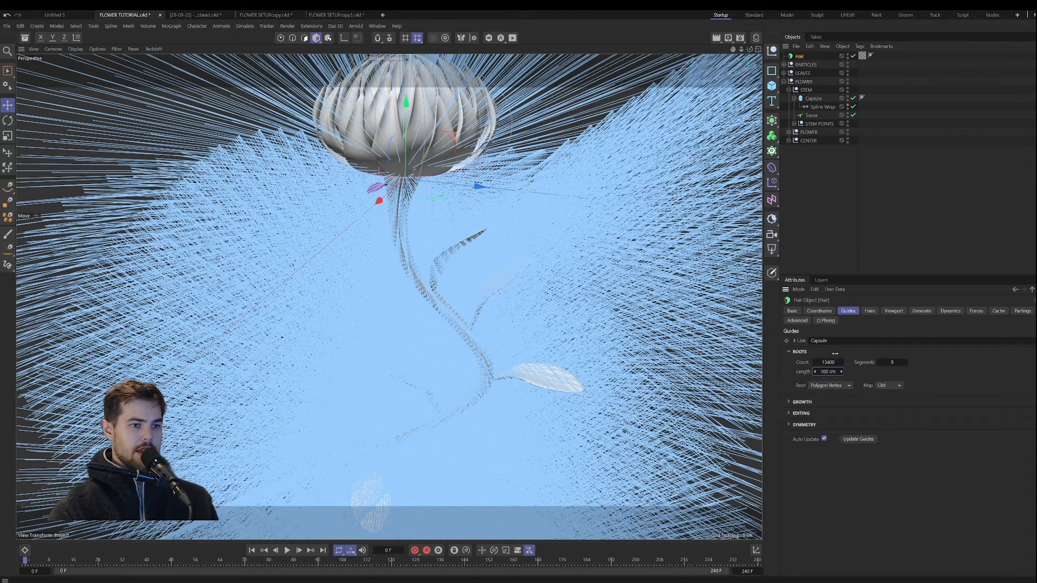
Step: Shorten the stem's hair guides, trying a Length of 5 cm and settling on 4 cm
click(826, 372)
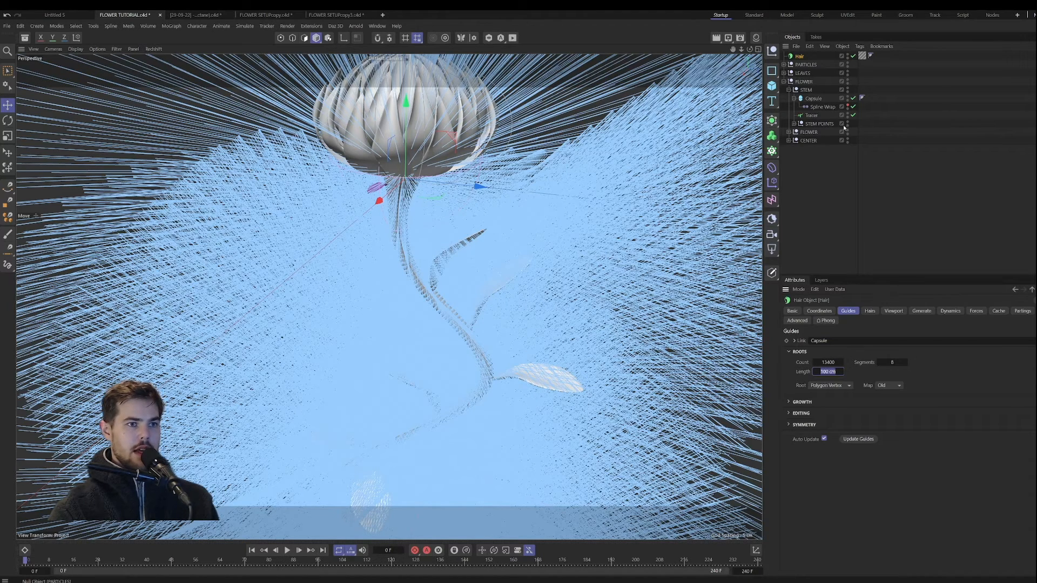
text(10)
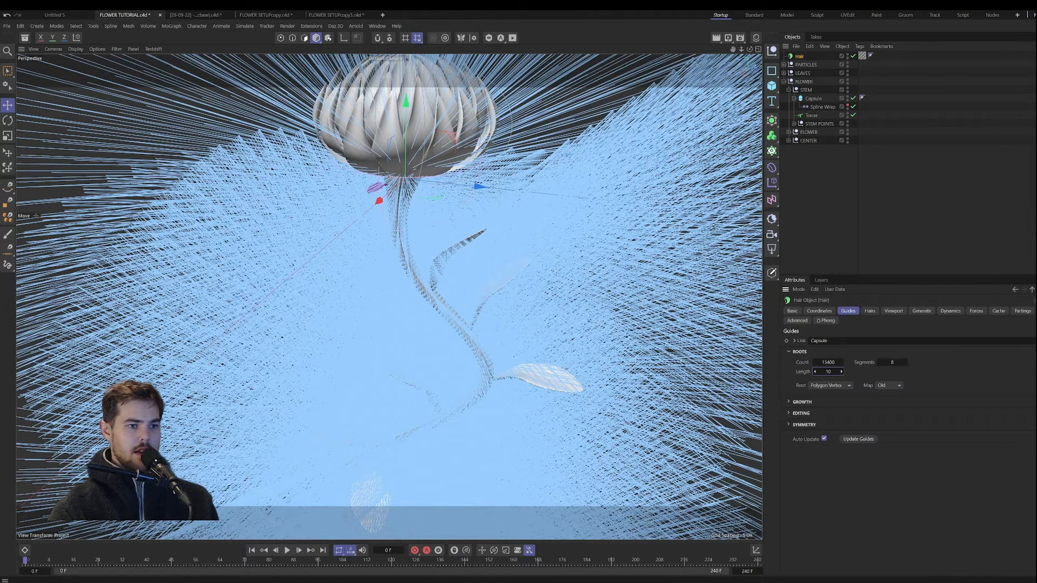
key(Return)
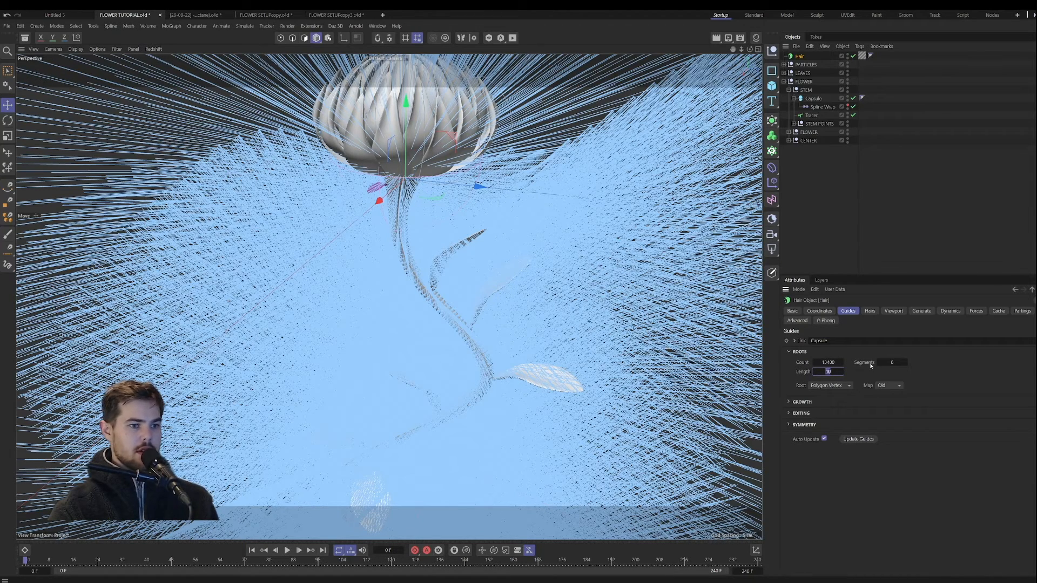
text(5)
key(Return)
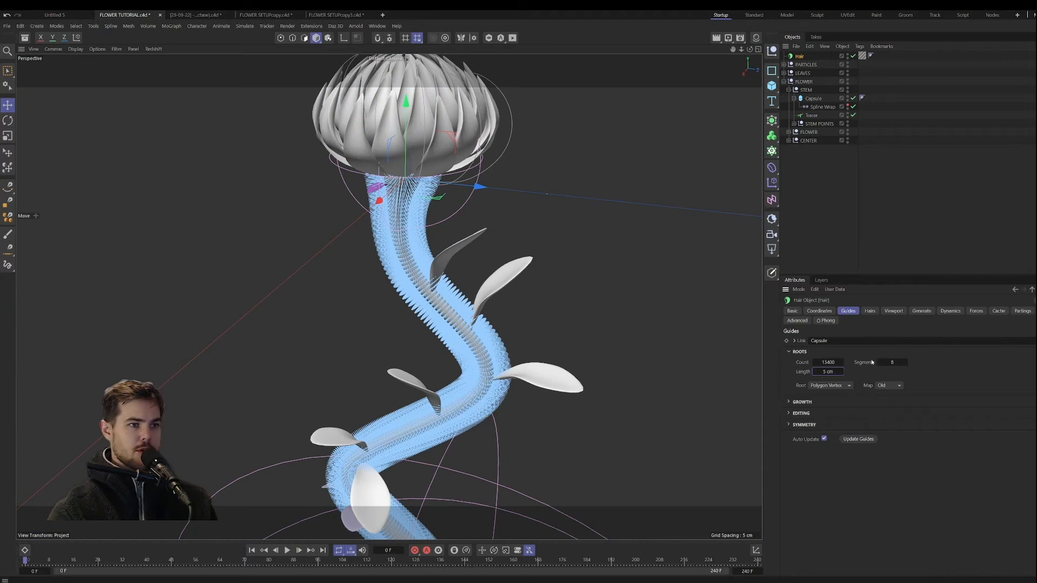
click(816, 372)
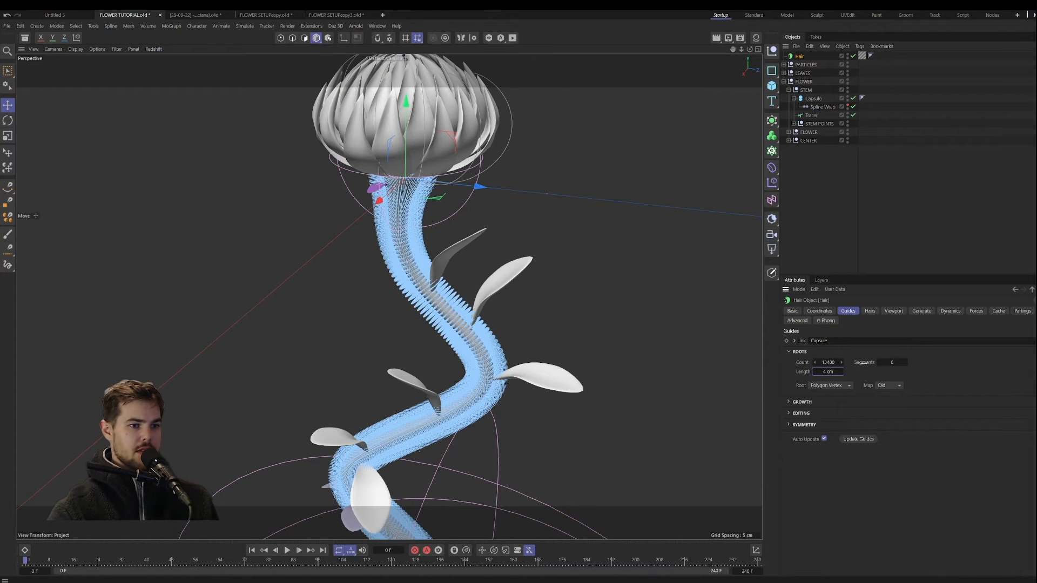
Step: Try 2000 hair guides on the stem and settle on a guide Count of 5000
double_click(839, 364)
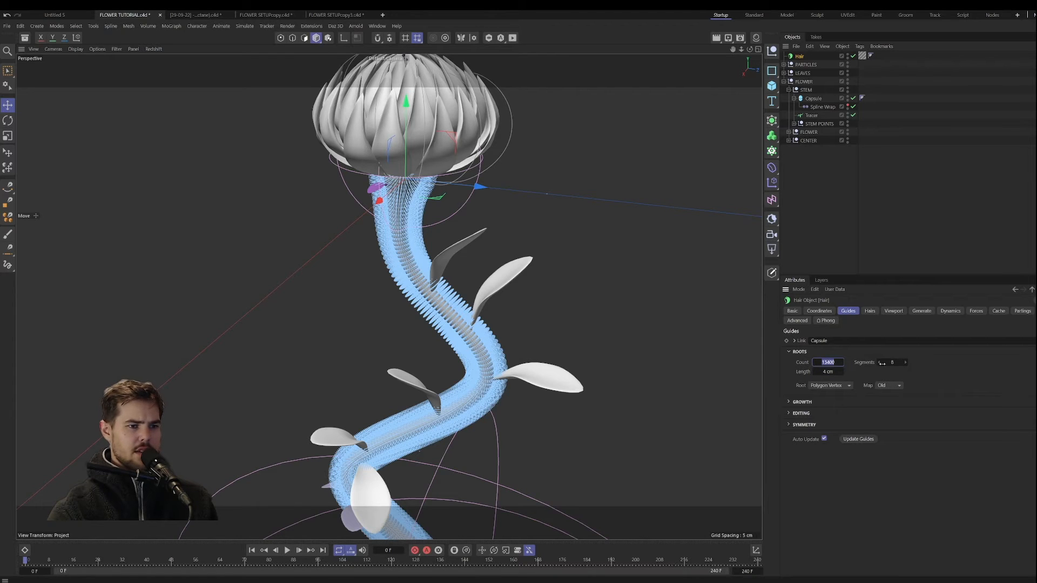
text(200)
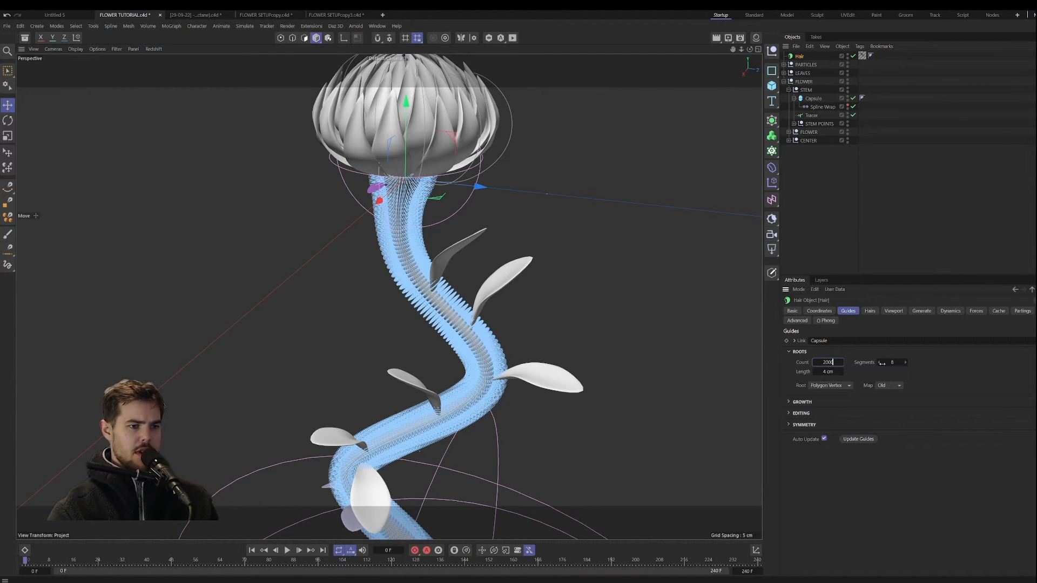
text(0)
key(Return)
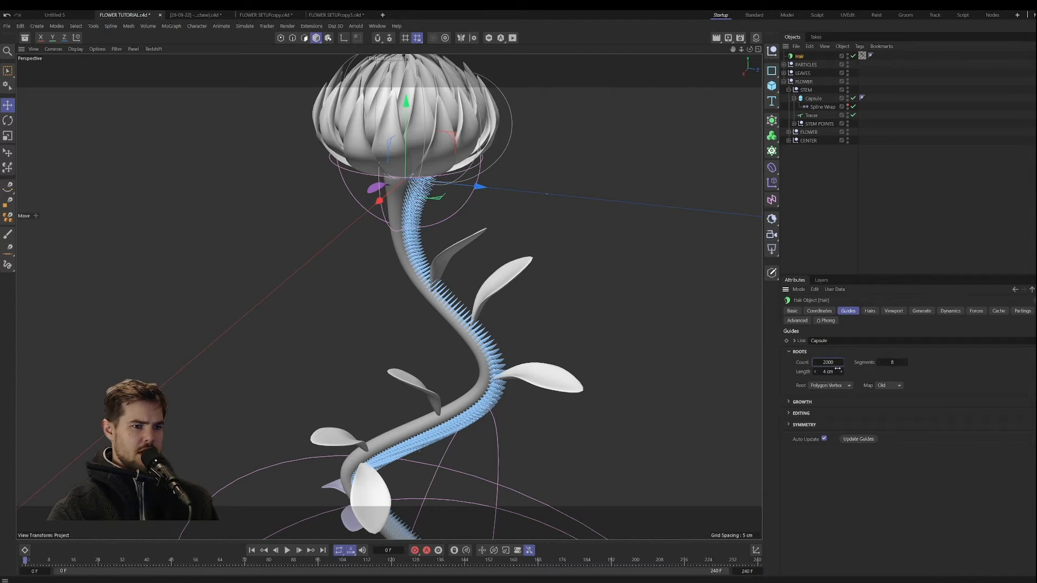
drag(26, 561, 24, 562)
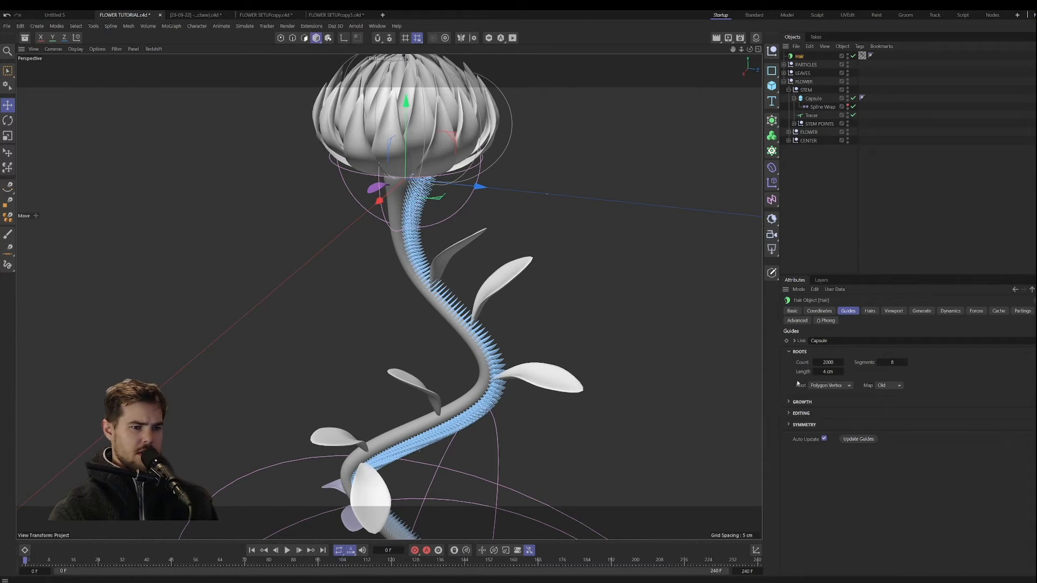
drag(833, 371, 859, 366)
text(5000)
key(Return)
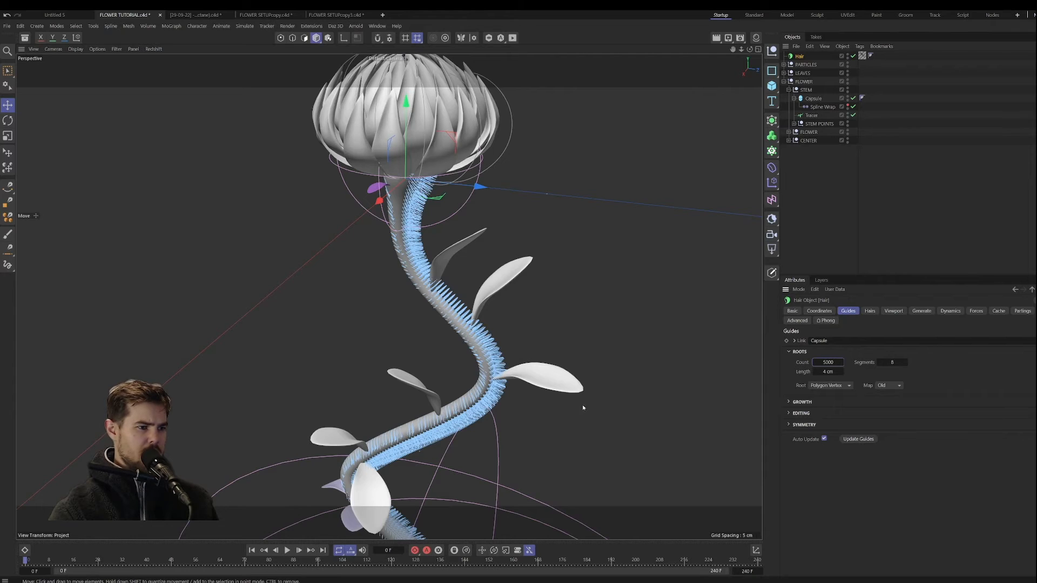
Step: Try the Polygon and Polygon Area root modes for the hair guides, and set Root to Polygon Center
click(830, 386)
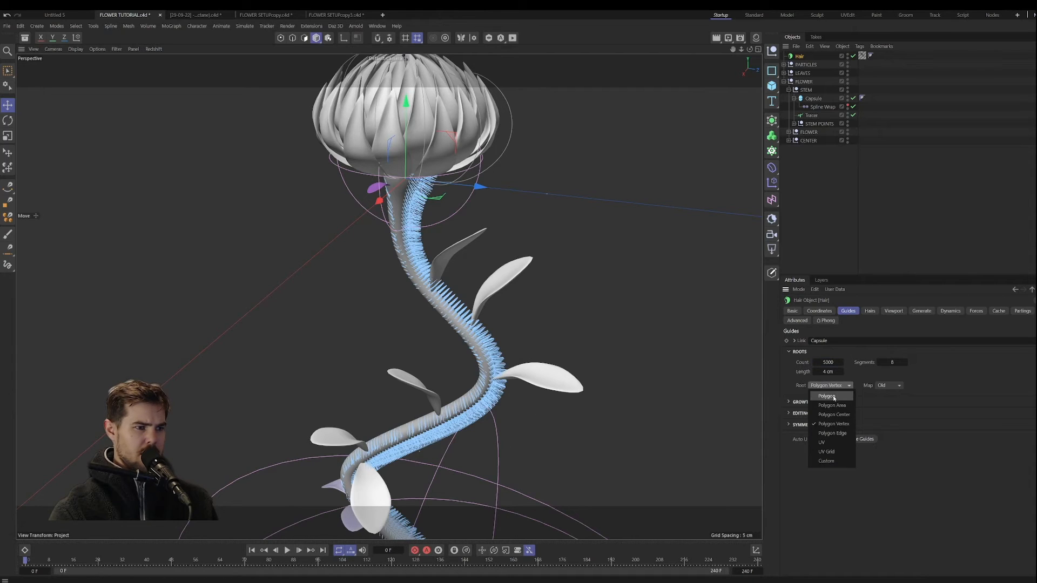
click(834, 397)
click(842, 385)
click(841, 406)
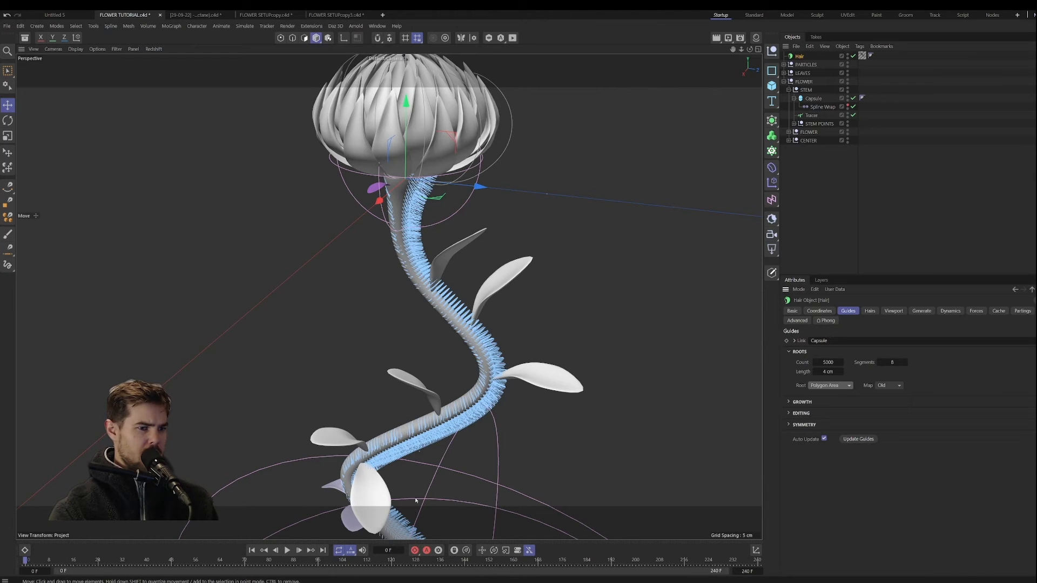
click(830, 387)
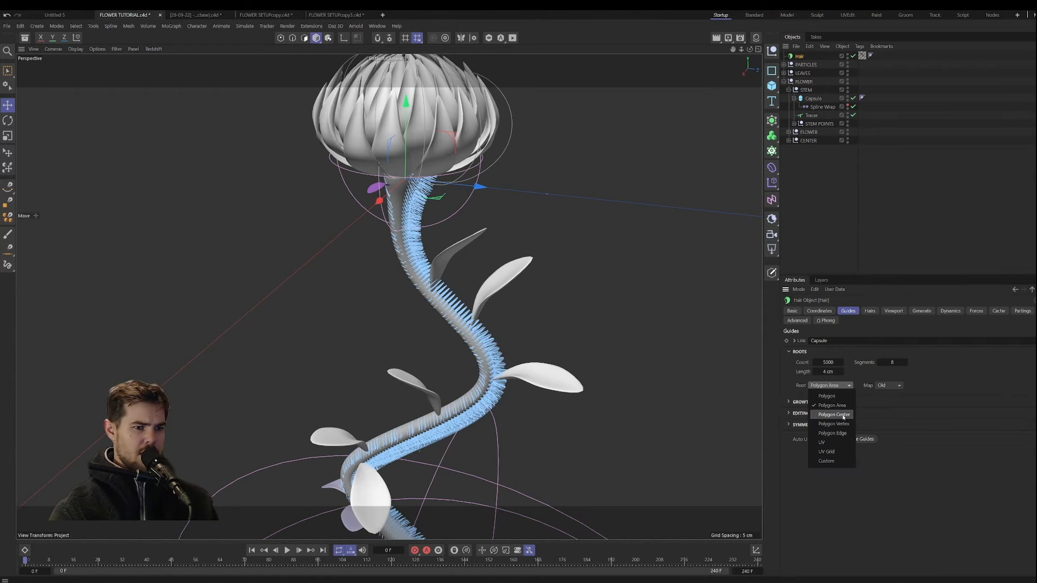
click(833, 415)
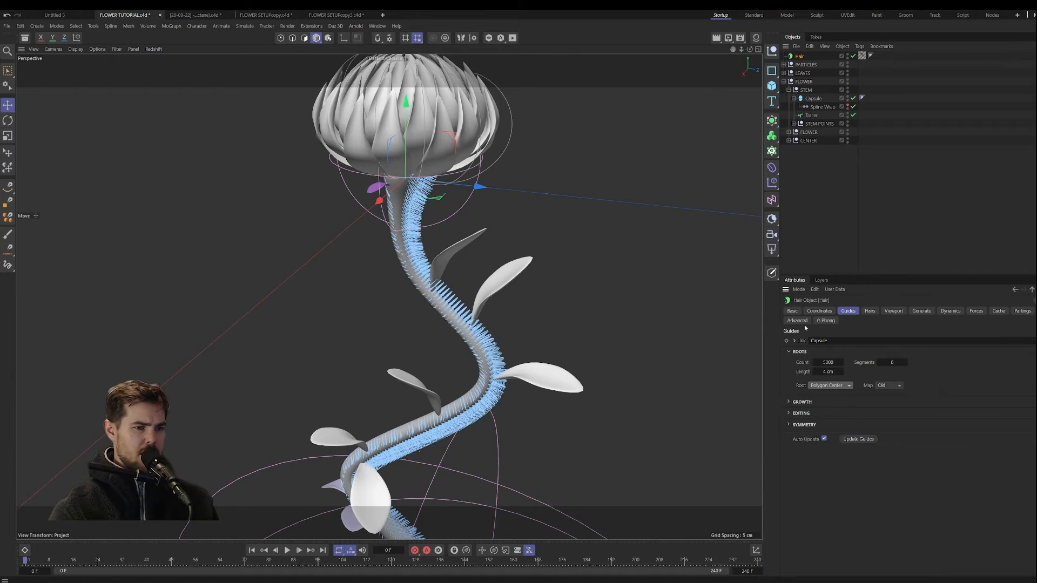
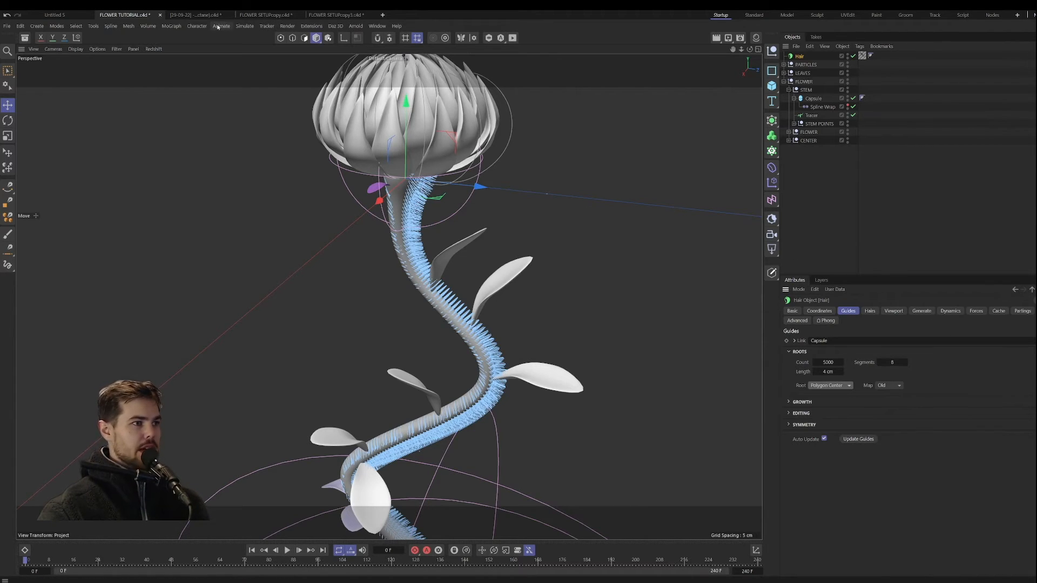
Step: Groom the hair guides down the length of the stem with the hair Brush tool so they point in irregular directions
click(244, 26)
mouse_move(274, 141)
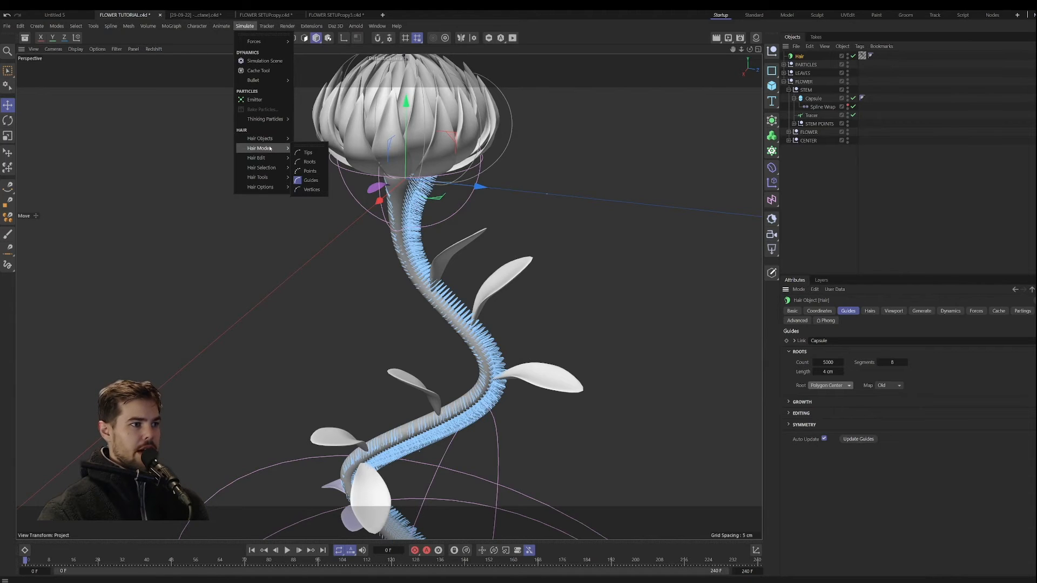
mouse_move(271, 172)
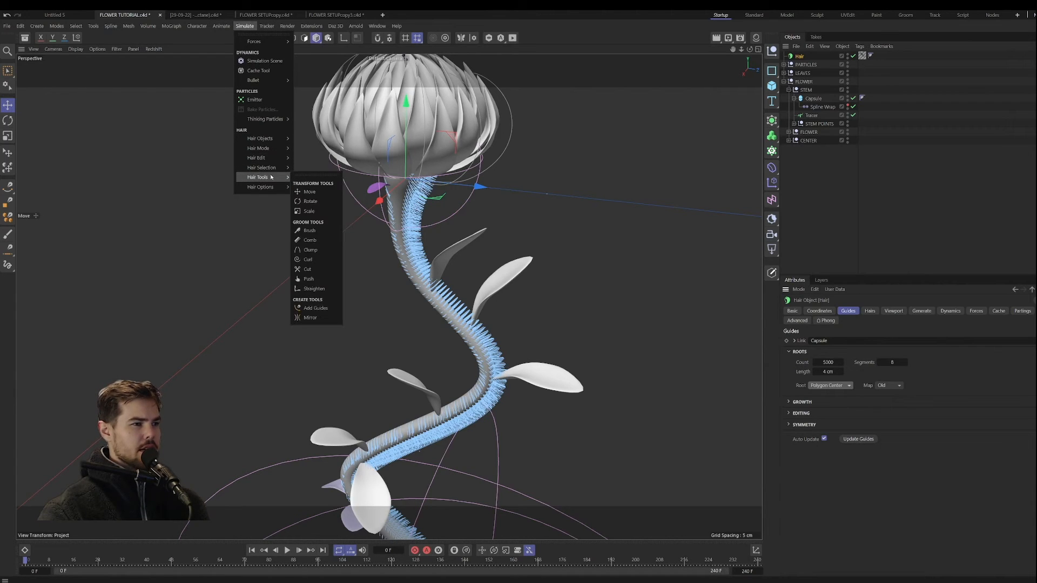
click(309, 231)
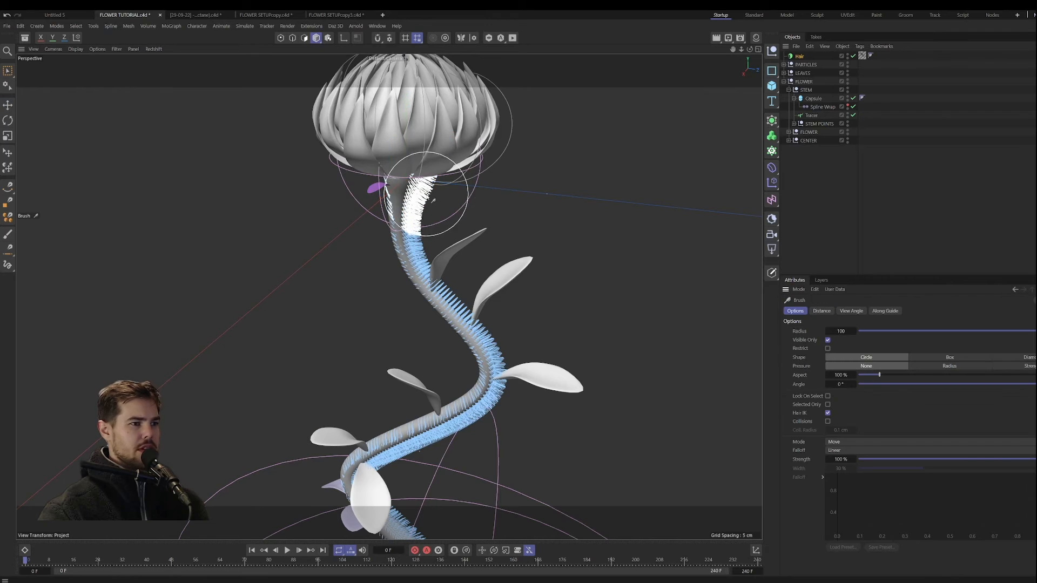
mouse_move(402, 210)
mouse_down()
mouse_move(377, 209)
mouse_move(378, 244)
mouse_move(327, 227)
mouse_move(416, 289)
mouse_move(451, 346)
mouse_move(455, 461)
mouse_move(440, 428)
mouse_move(405, 452)
mouse_move(381, 474)
mouse_move(392, 523)
mouse_up()
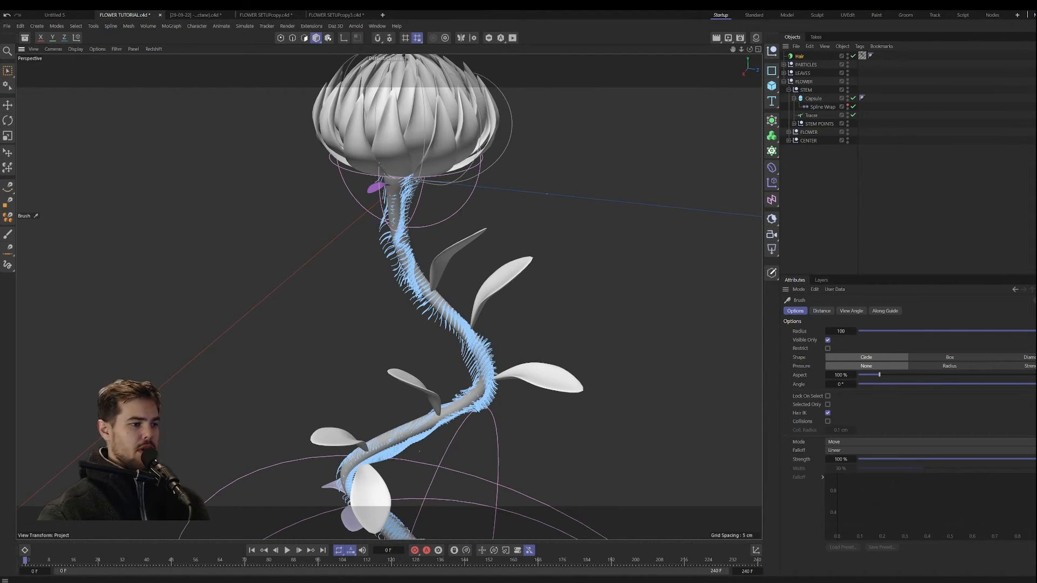
Step: Examine the Hair object's Forces and Dynamics settings and the project's Simulation settings for gravity
click(799, 56)
click(976, 310)
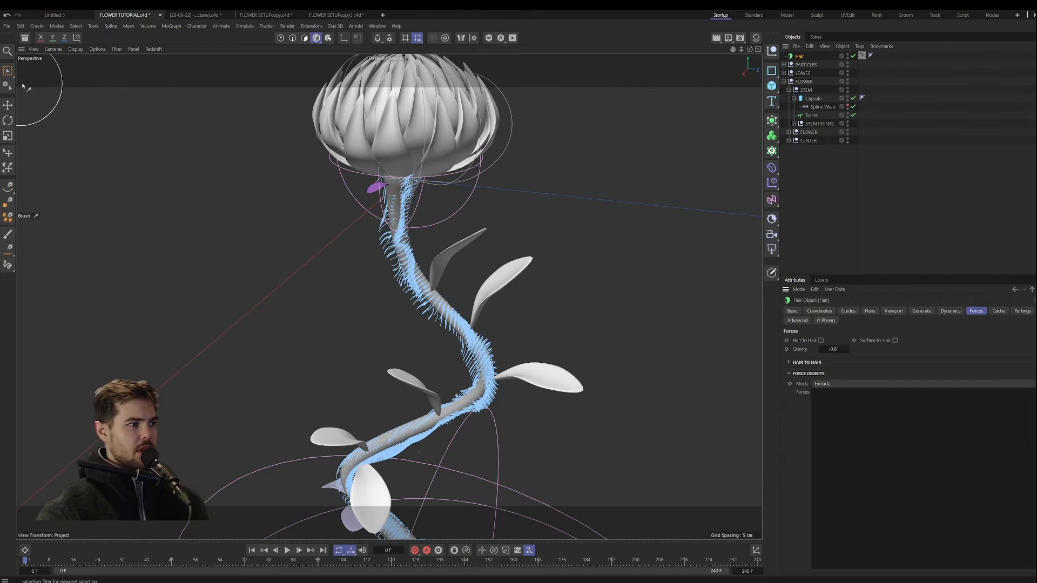
click(8, 71)
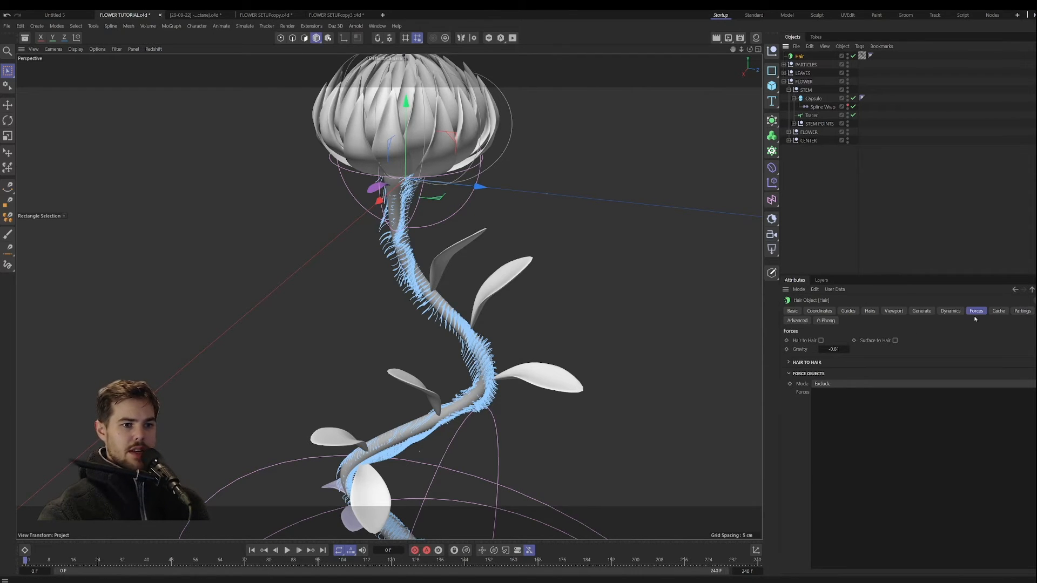
click(950, 311)
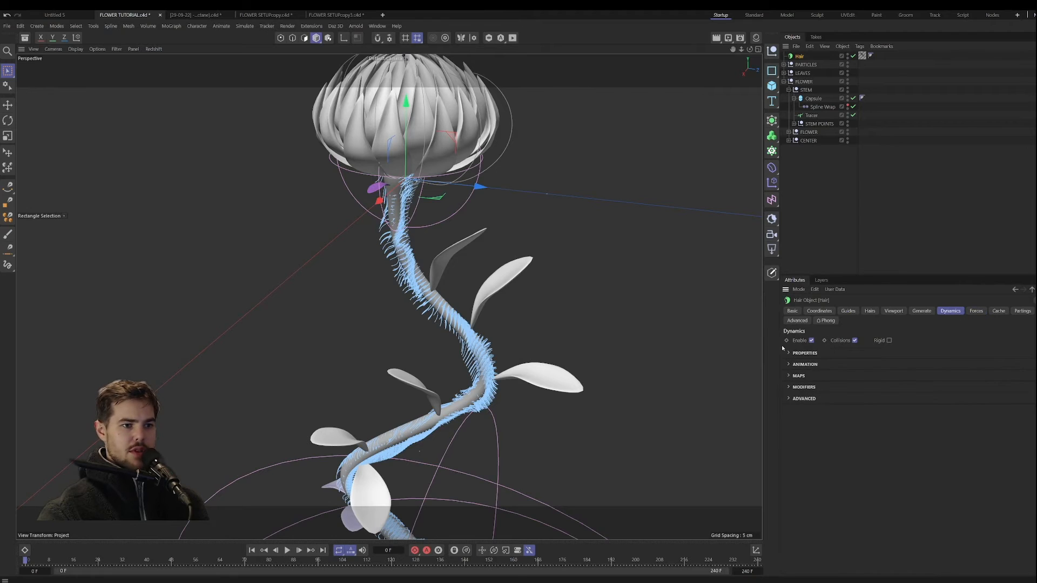
click(976, 311)
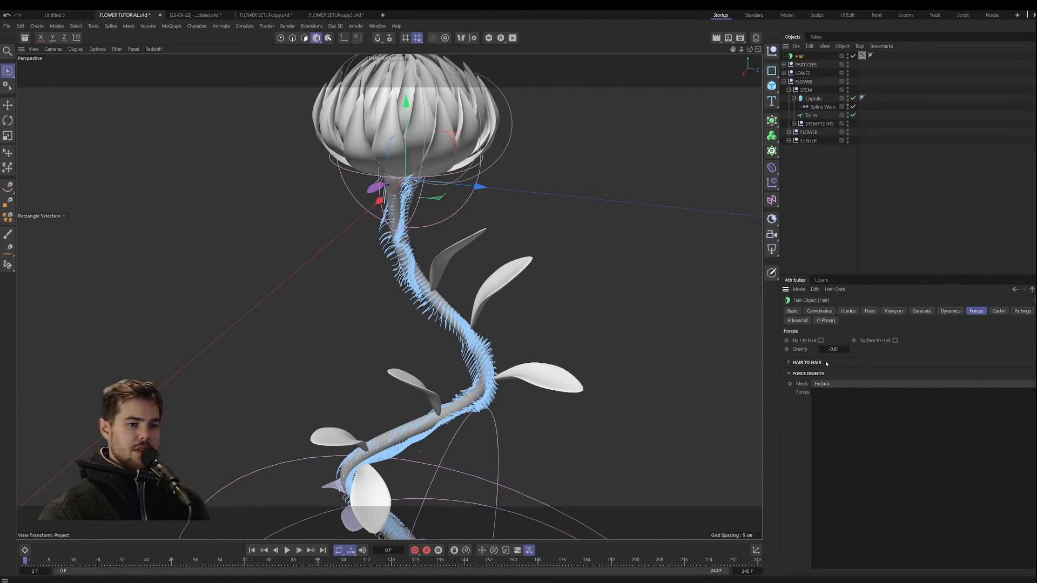
key(ctrl+d)
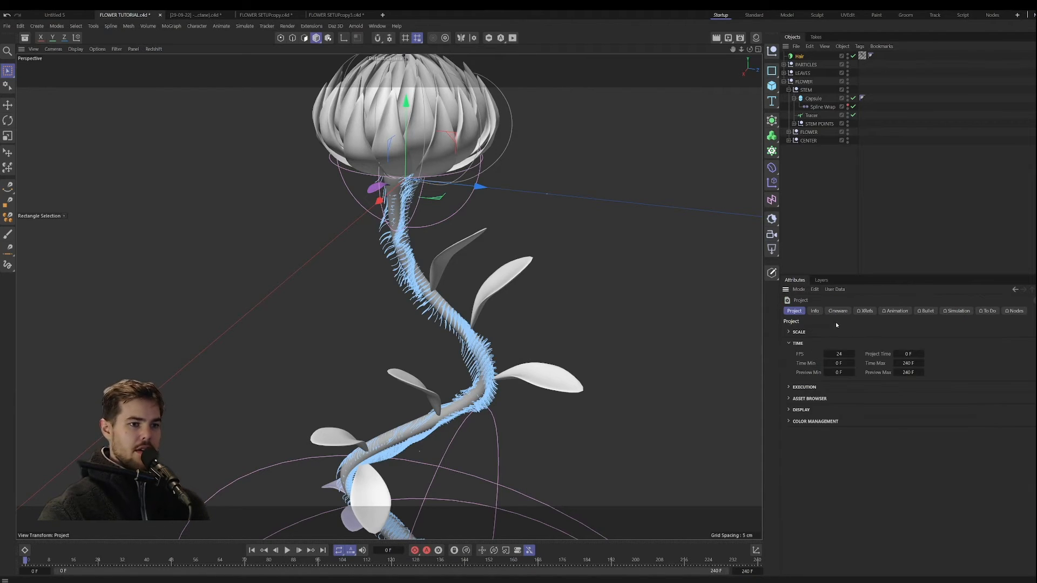
click(956, 311)
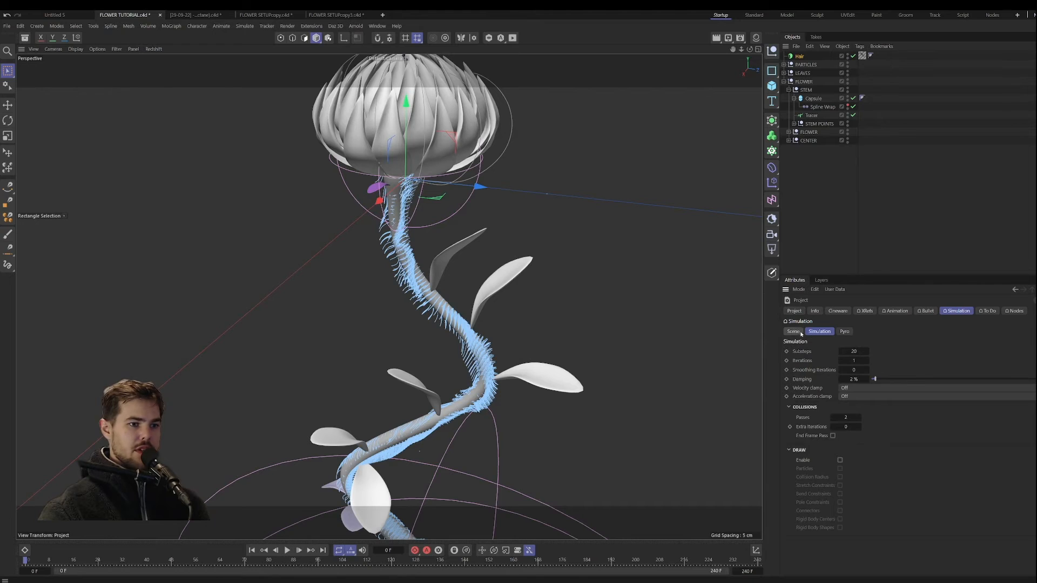
click(799, 56)
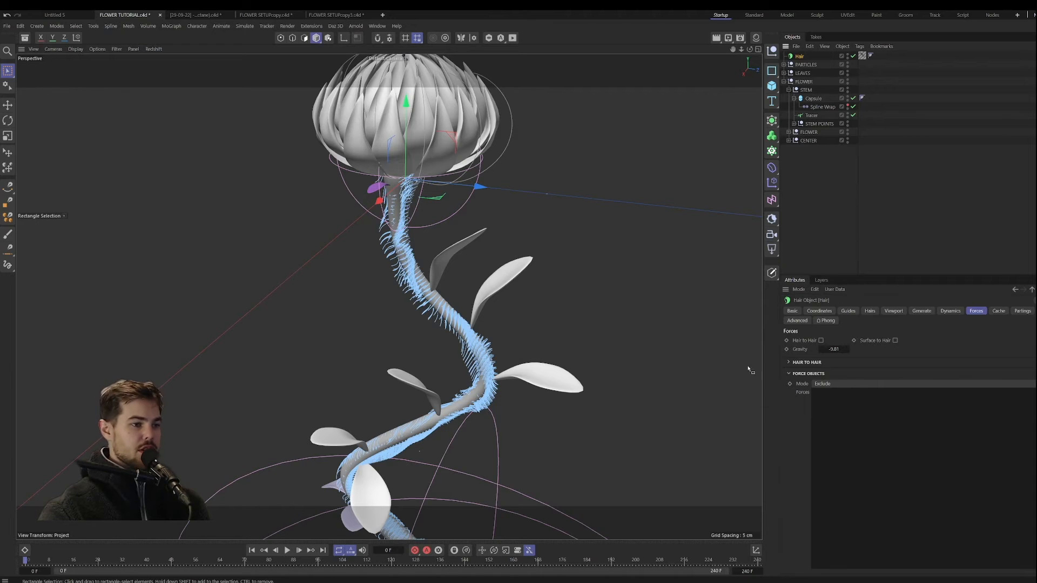
Step: Preview the falling stem hairs, set the Hair object's Gravity to 0, and play the animation again
click(288, 550)
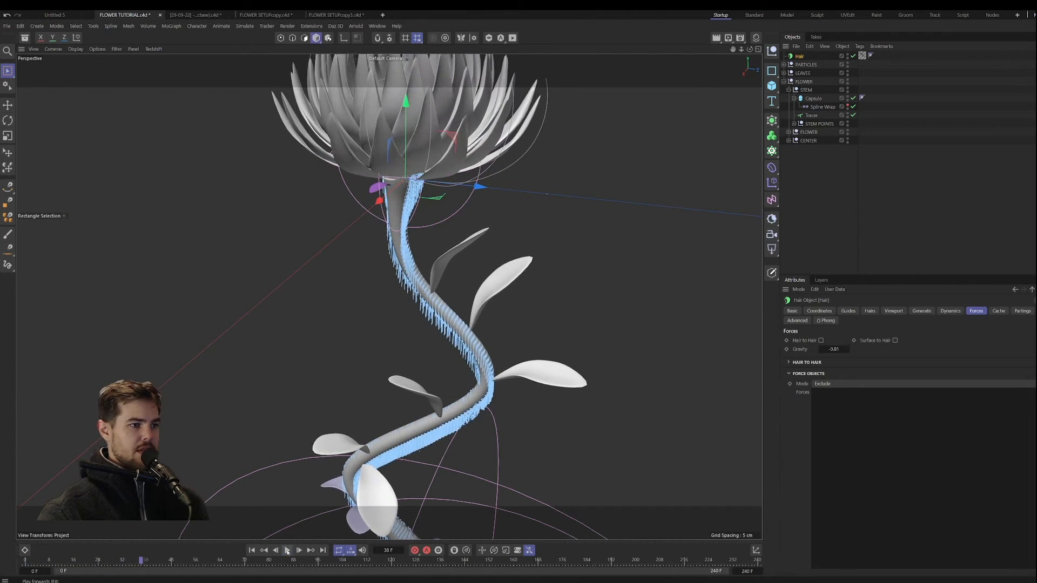
click(287, 550)
double_click(841, 348)
text(0)
key(Return)
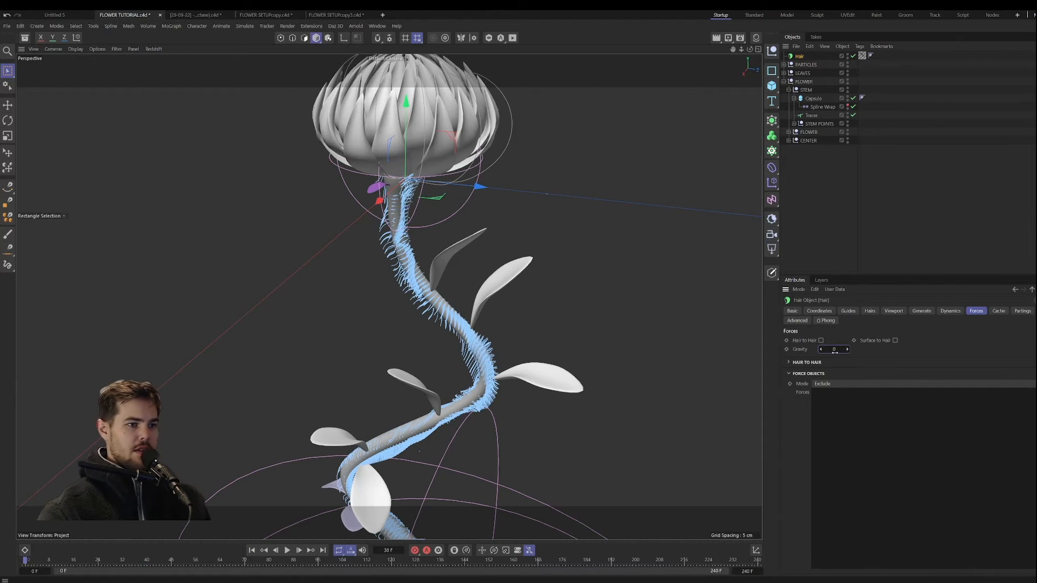
click(290, 551)
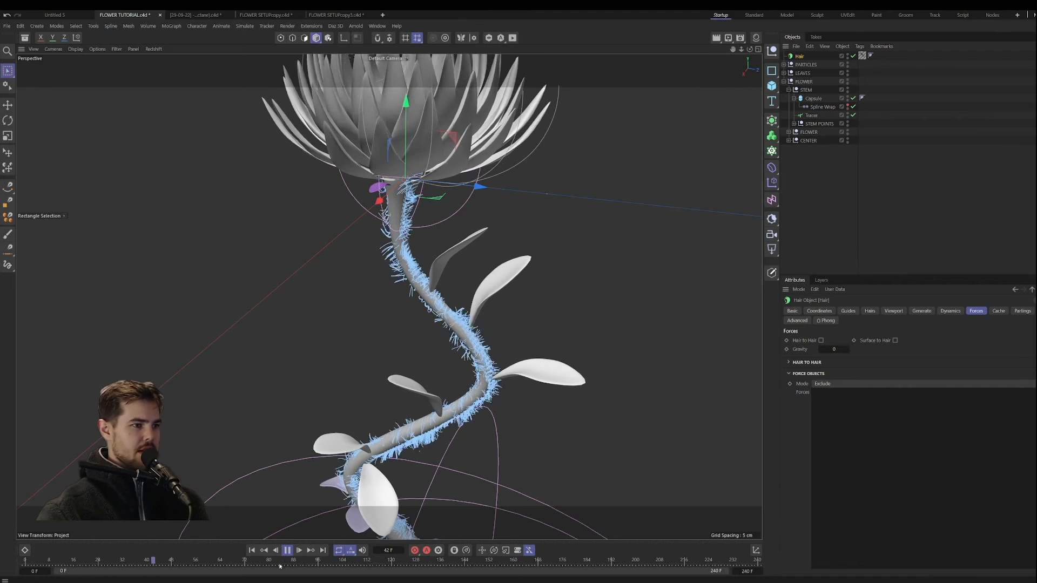
click(287, 550)
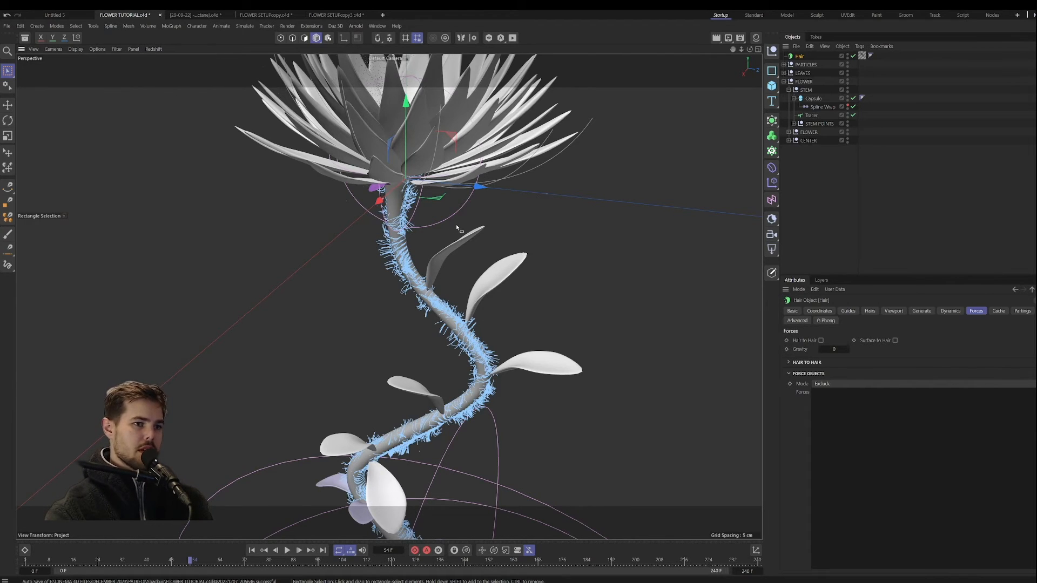
Step: Add a Redshift camera with a Focal Length of about 115.5 mm and look through it
scroll(455, 225, down, 5)
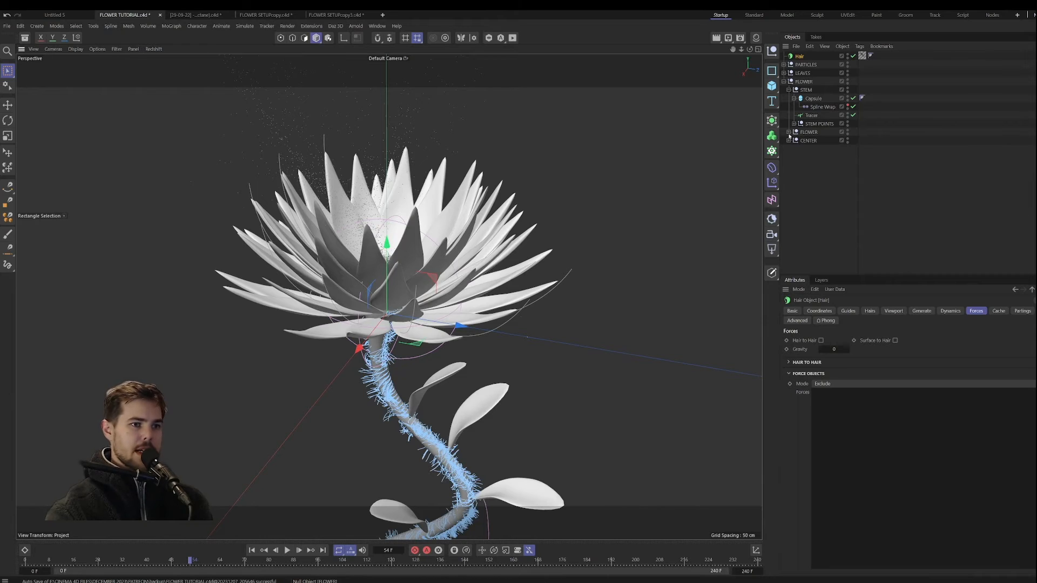
click(772, 234)
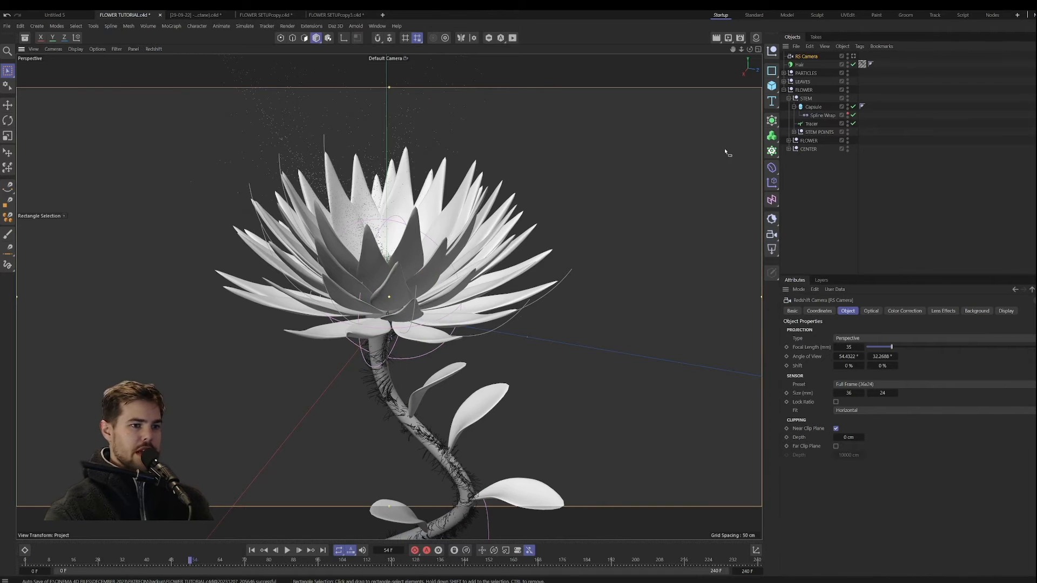
drag(851, 347, 951, 347)
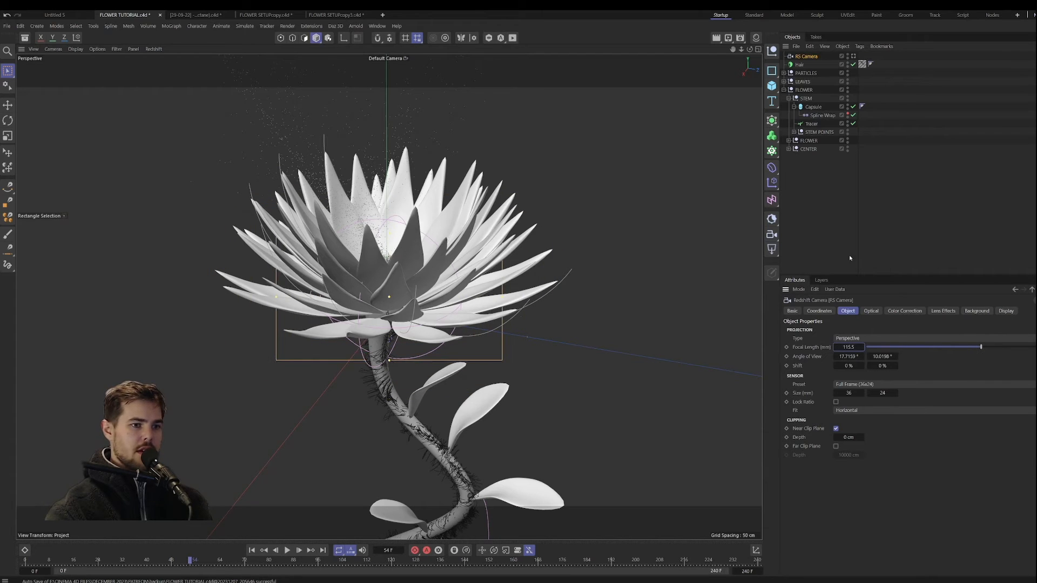
click(853, 56)
Step: Frame the flower head and upper stem in the camera view
alt+right_drag(431, 198, 266, 410)
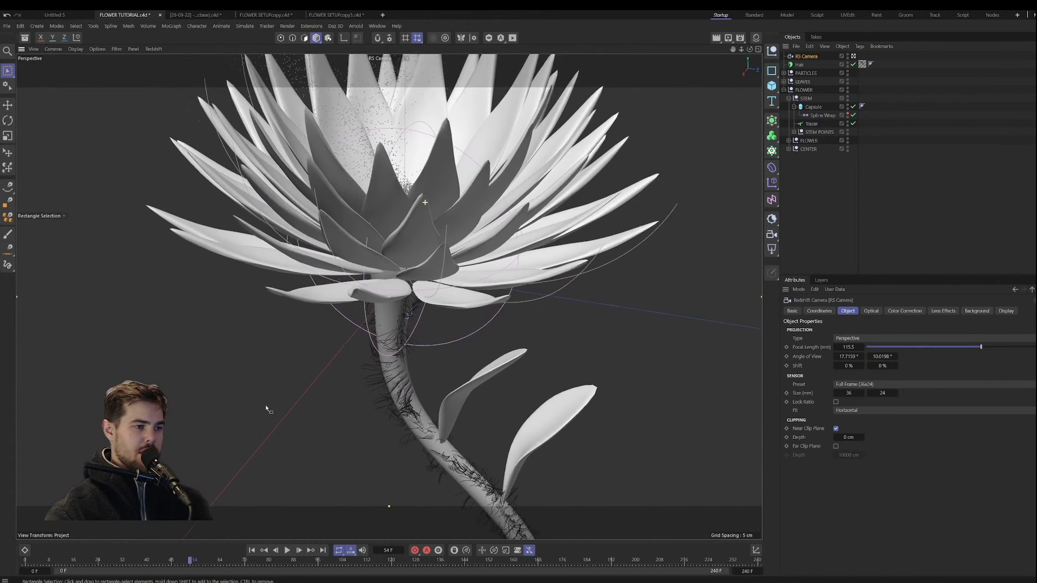
mouse_move(267, 410)
alt+mouse_down()
mouse_move(291, 344)
mouse_move(272, 417)
alt+mouse_up()
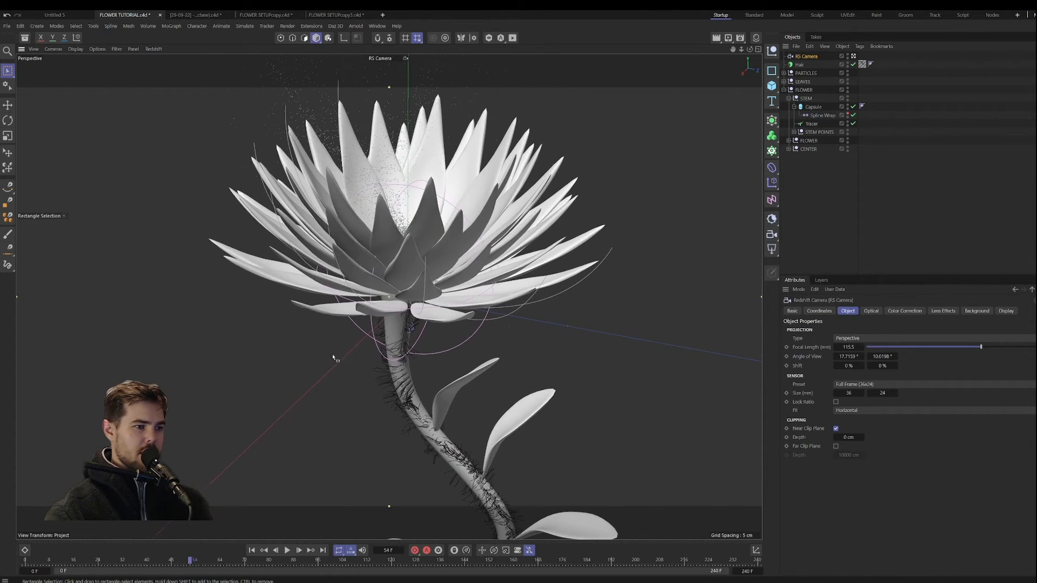
click(444, 292)
alt+drag(444, 291, 435, 327)
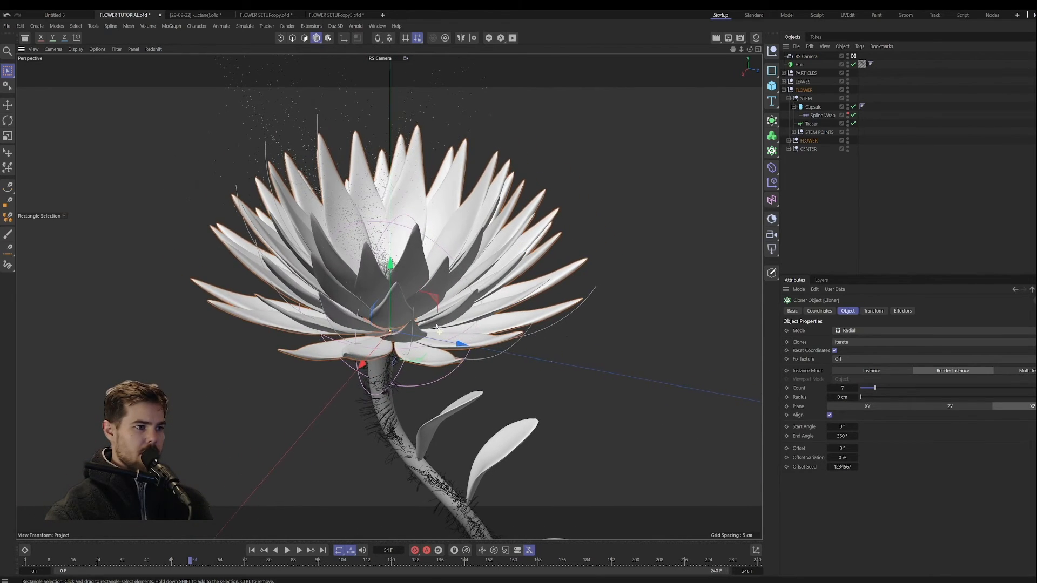
alt+middle_drag(406, 357, 419, 350)
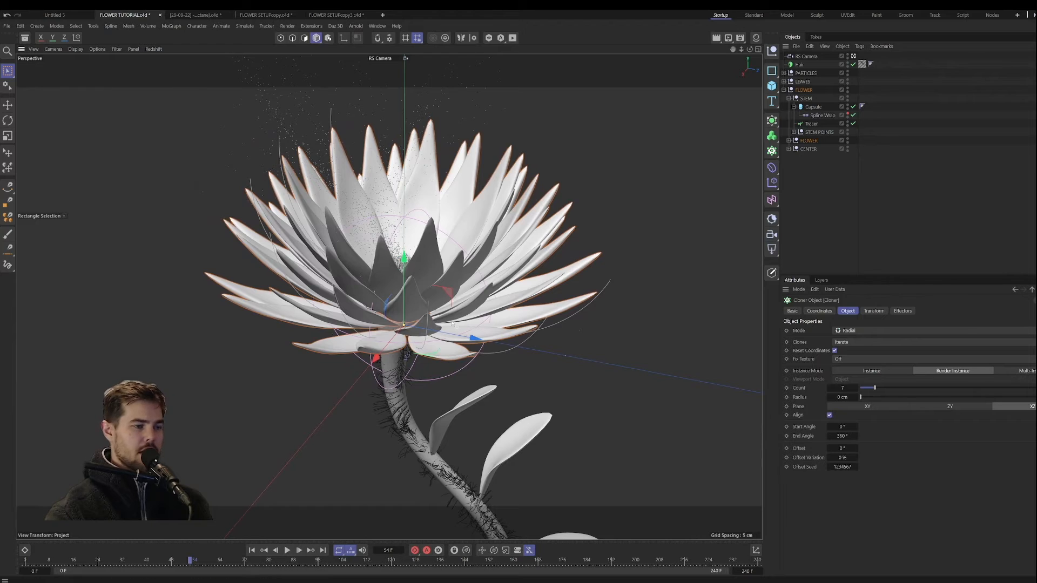
Step: Set the render output size to a Width of 1080 and a Height of 1350 pixels
click(757, 38)
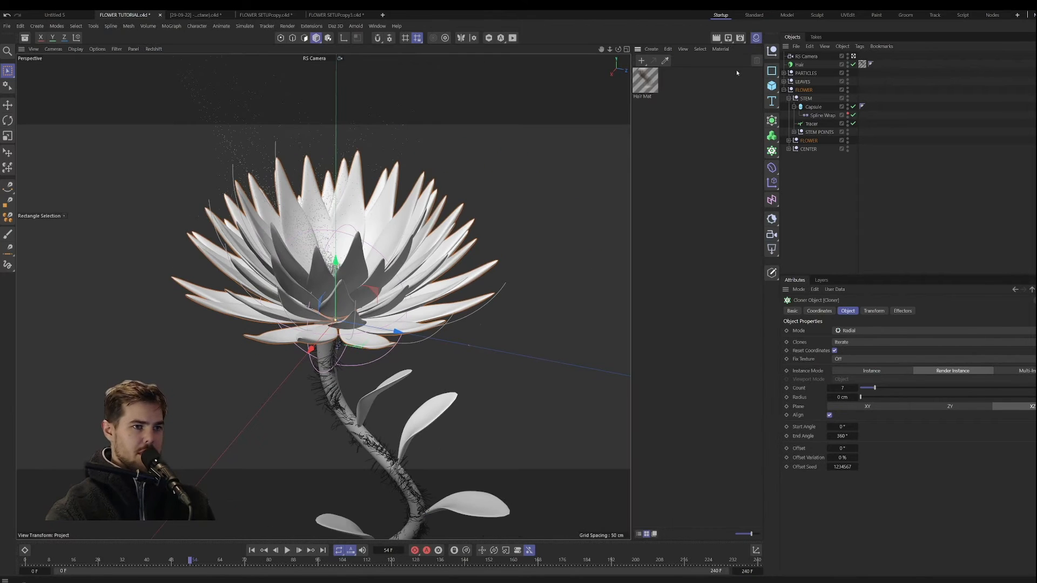
click(739, 39)
click(887, 74)
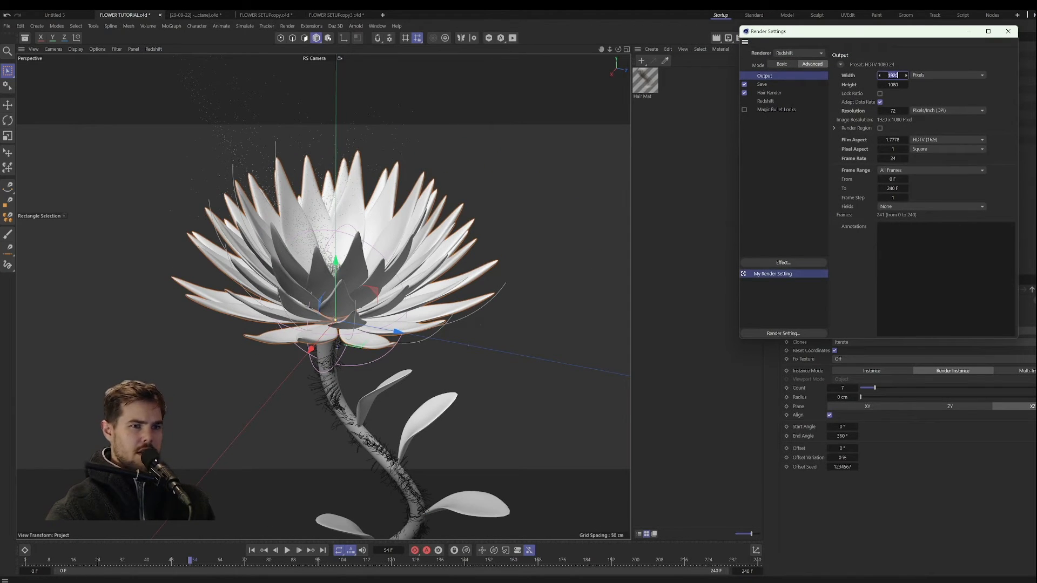
text(1080)
click(893, 85)
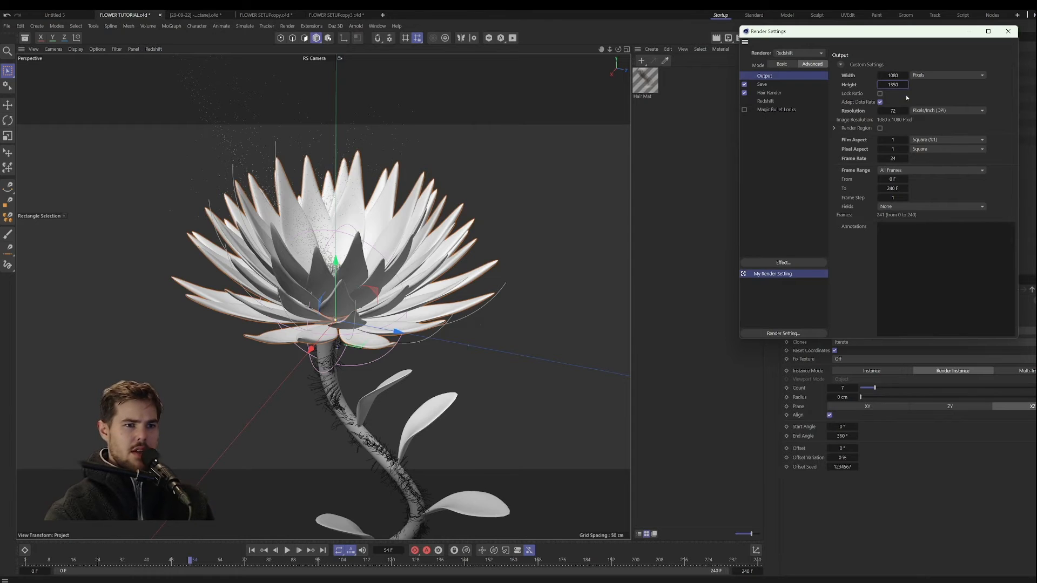
key(Return)
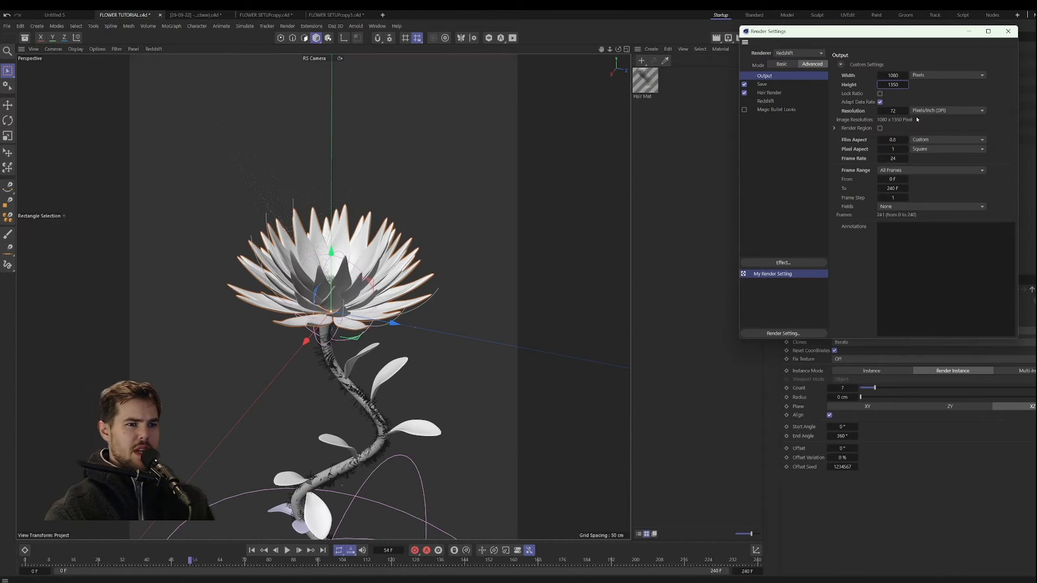
click(1009, 32)
Step: Reframe the RS Camera closer on the flower and upper stem to fit the portrait format
click(806, 56)
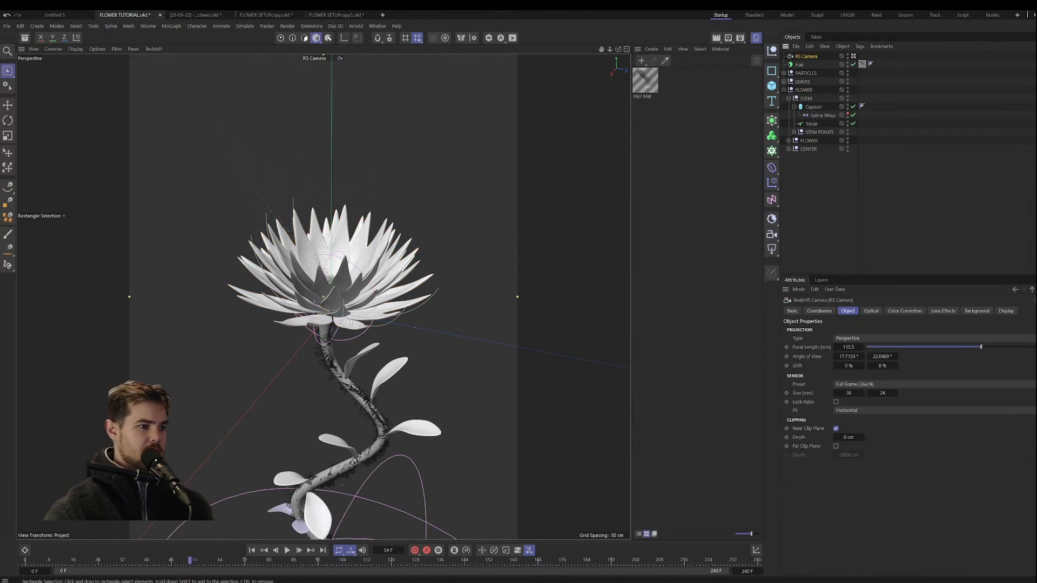
scroll(352, 312, up, 4)
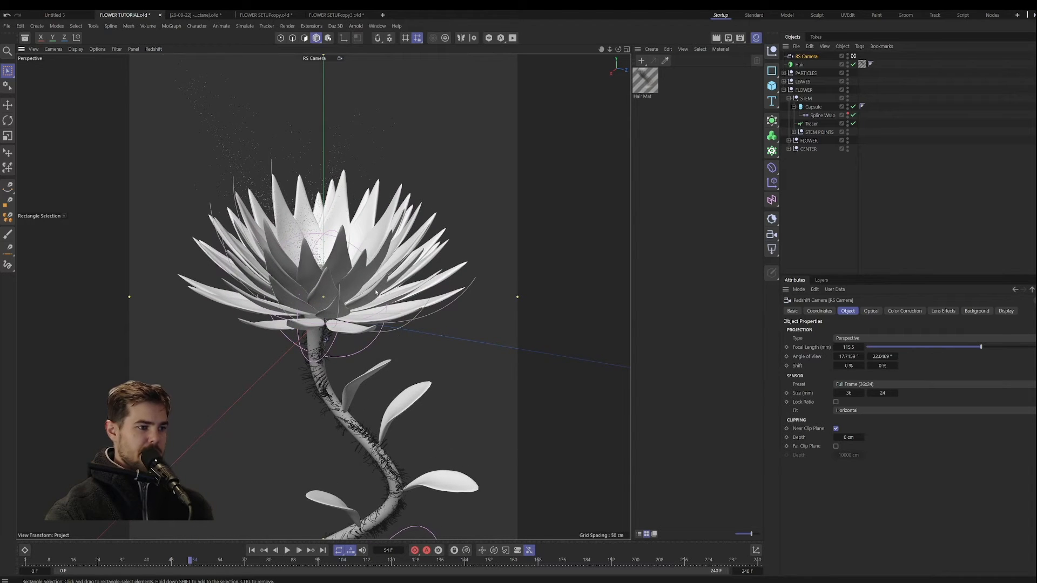
alt+middle_drag(377, 292, 370, 295)
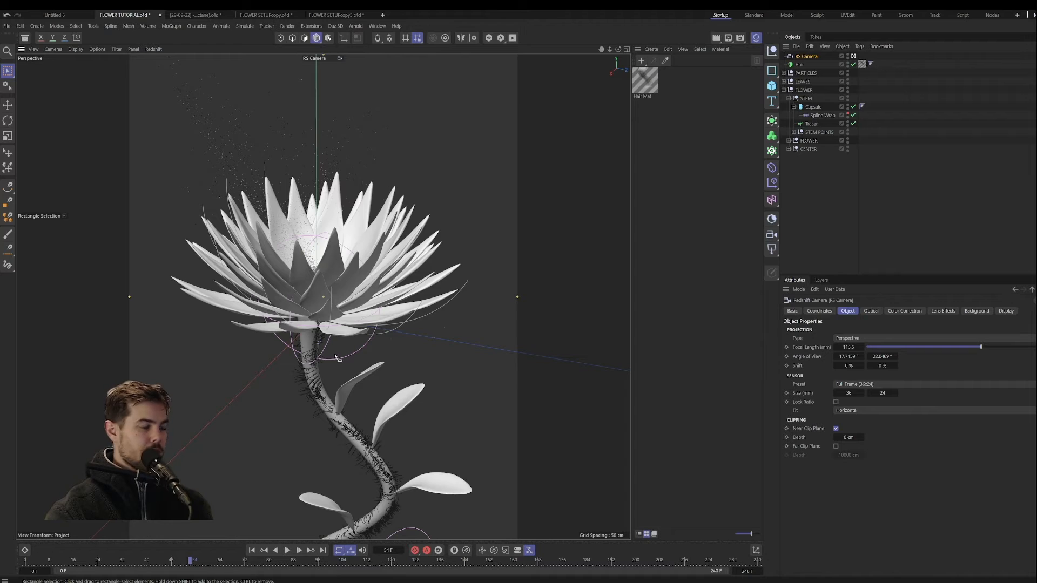
alt+middle_drag(314, 352, 323, 355)
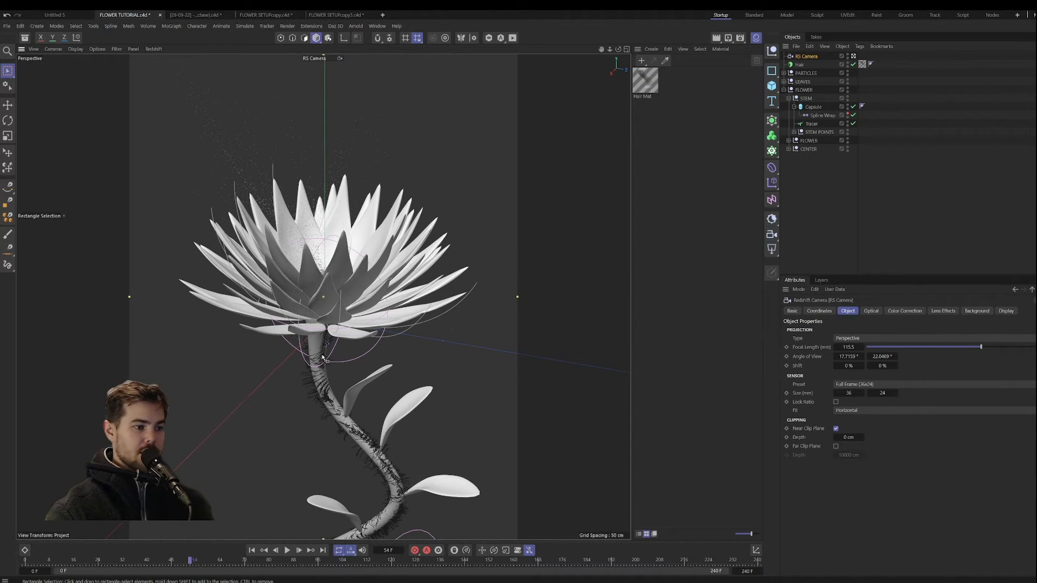
alt+drag(319, 398, 319, 393)
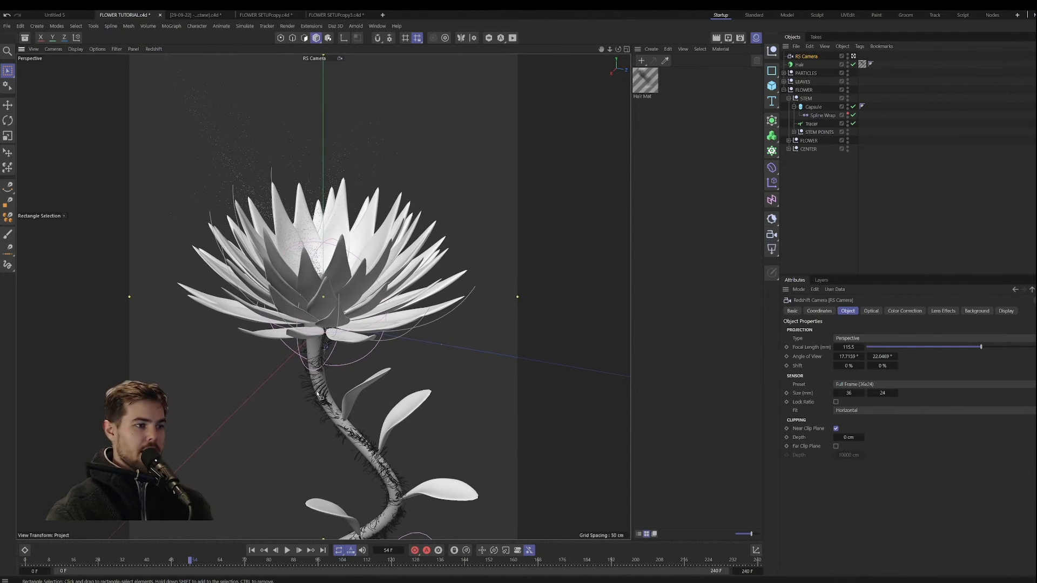
click(757, 38)
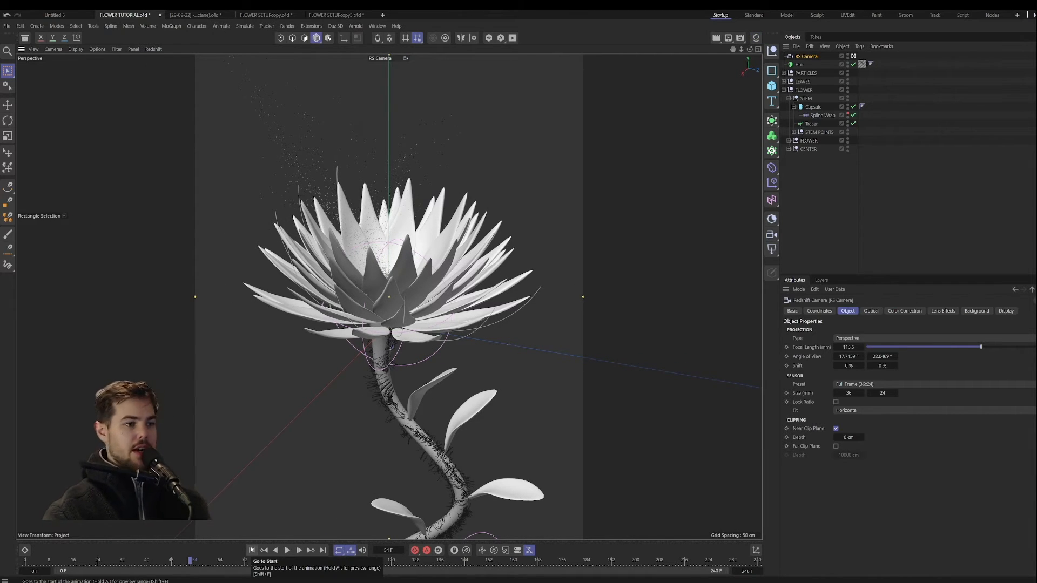
Step: Return to the animation's start, collapse the STEM group, expand the inner FLOWER group and rename the parent FLOWER group as FLOWER SETUP
click(252, 550)
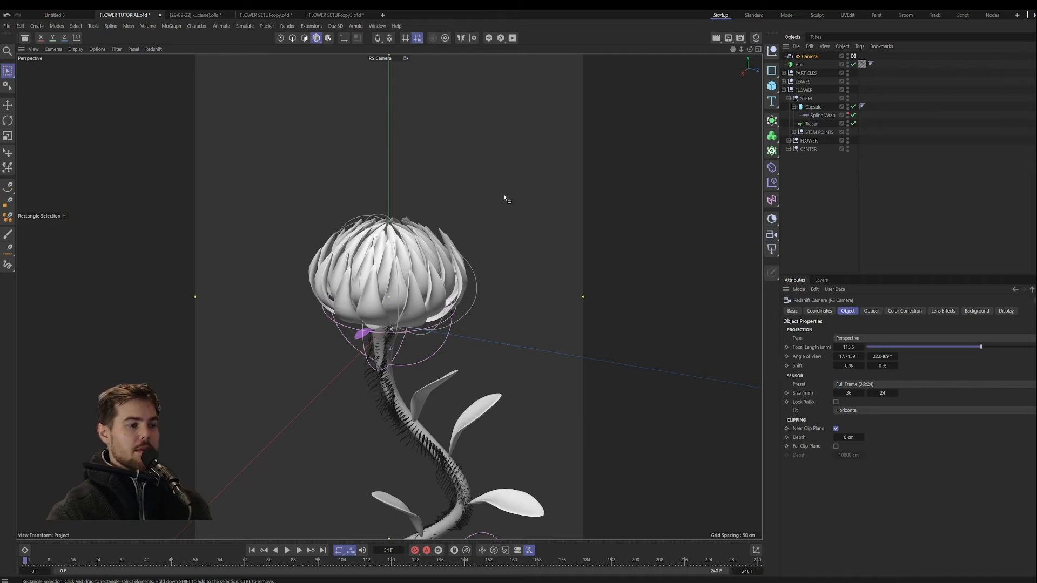
click(789, 98)
click(789, 106)
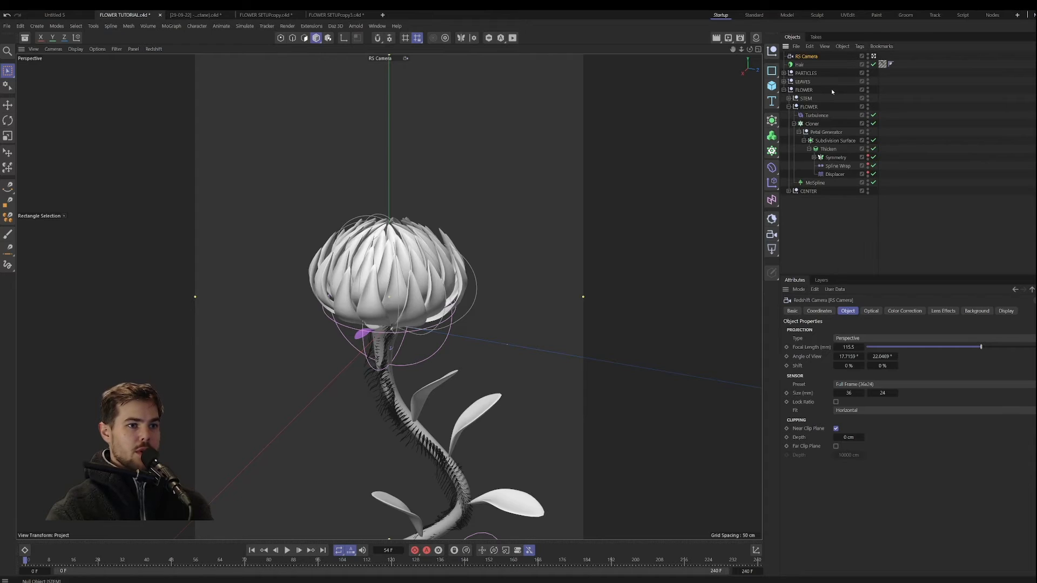
click(804, 90)
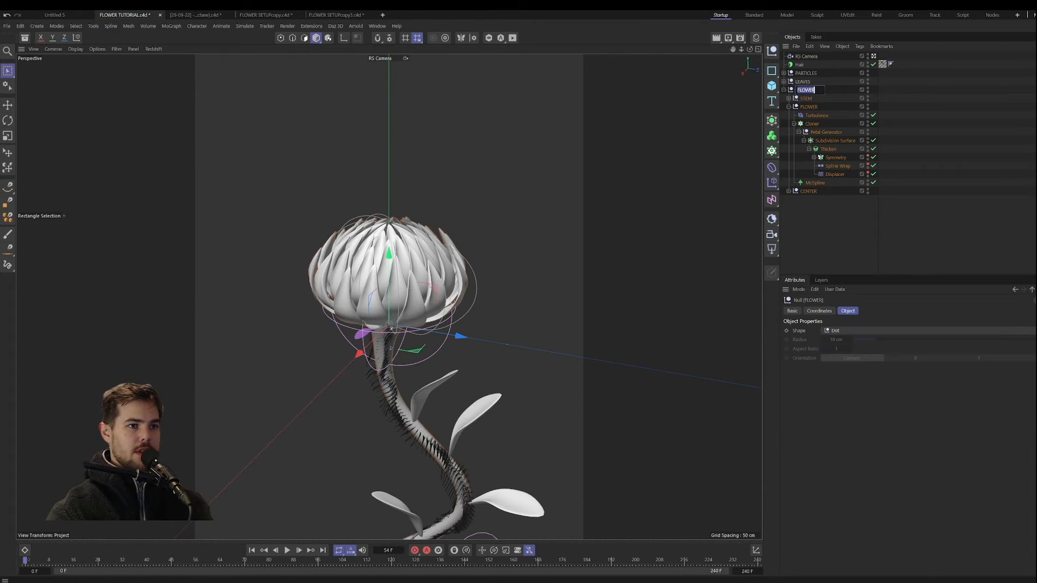
double_click(804, 89)
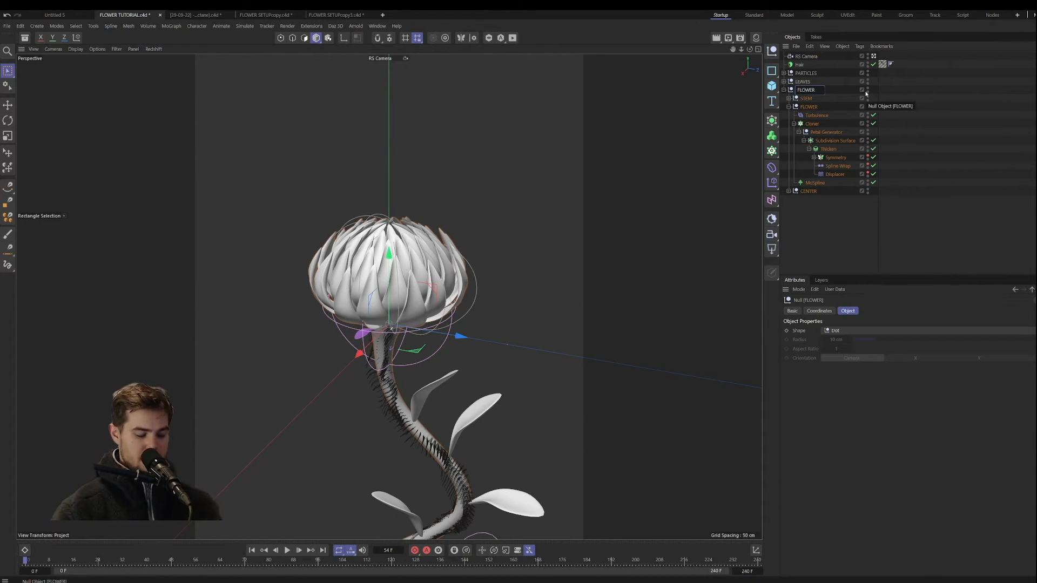
text(SETUP)
key(Return)
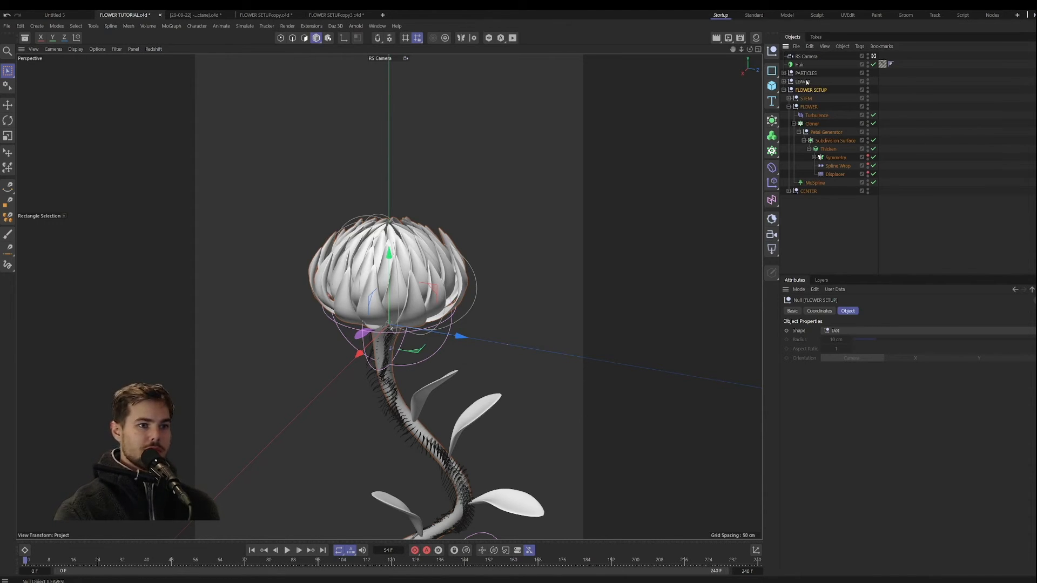
Step: Move the LEAVES, PARTICLES and Hair objects into the FLOWER SETUP group and rename PARTICLES as POLLEN
mouse_move(806, 82)
mouse_down()
mouse_move(809, 95)
mouse_move(808, 77)
mouse_move(812, 86)
mouse_up()
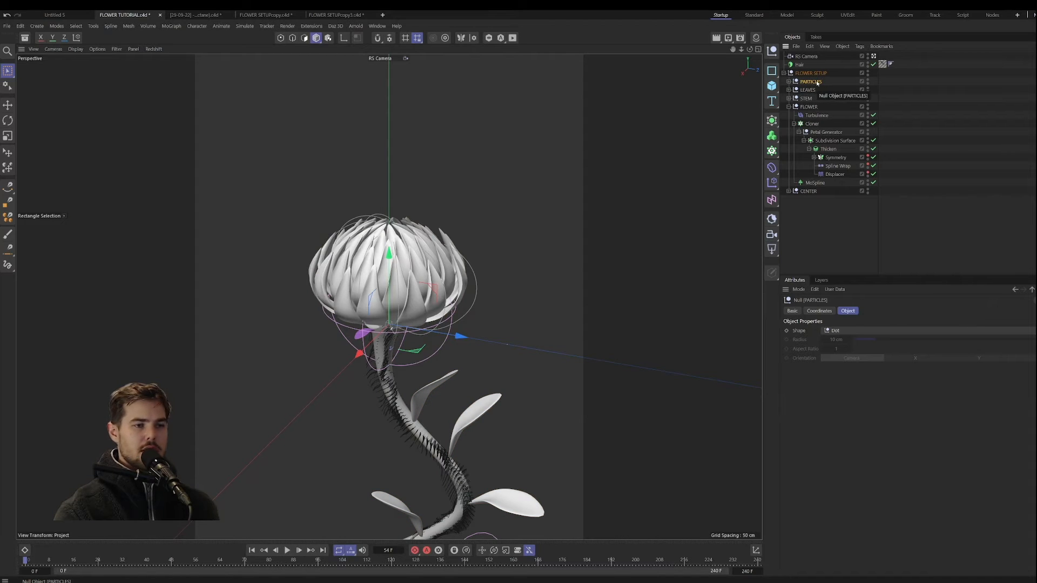
double_click(817, 81)
text(PO)
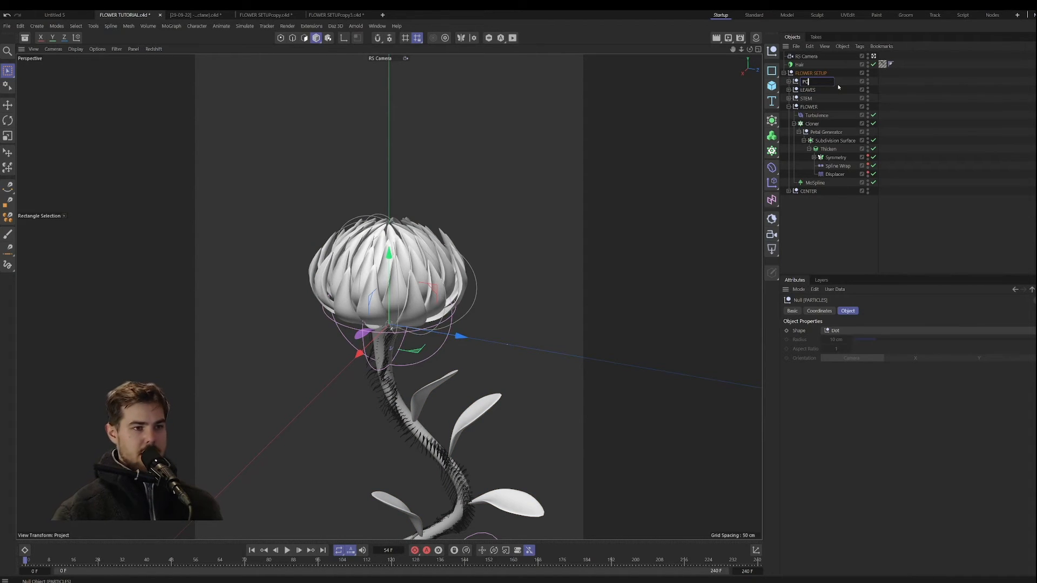
text(LLEN)
key(Return)
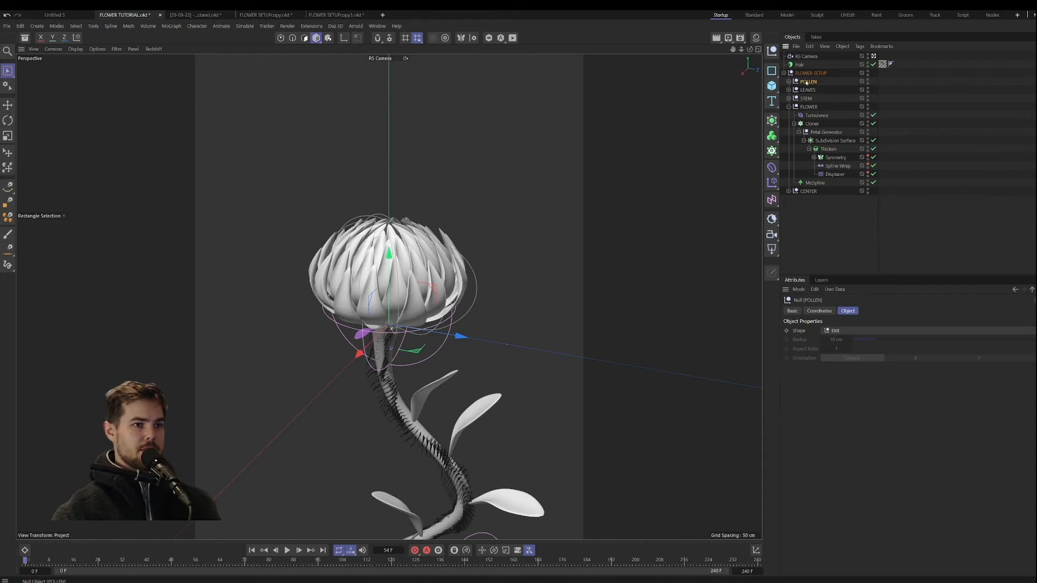
drag(800, 65, 806, 78)
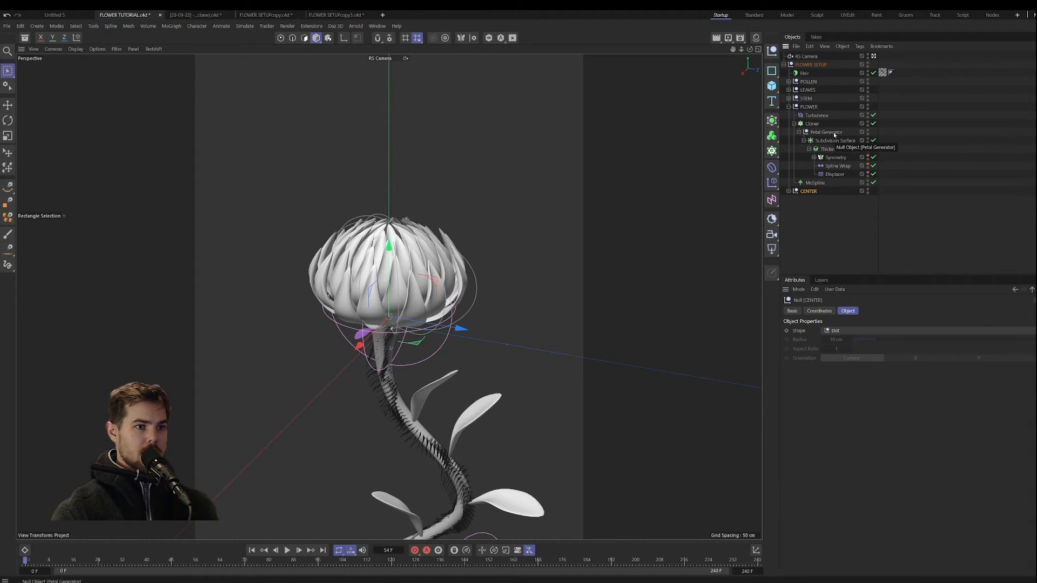
Step: Disable the stem's Hair object and scrub the animation to frame 79 with the petals open
click(815, 183)
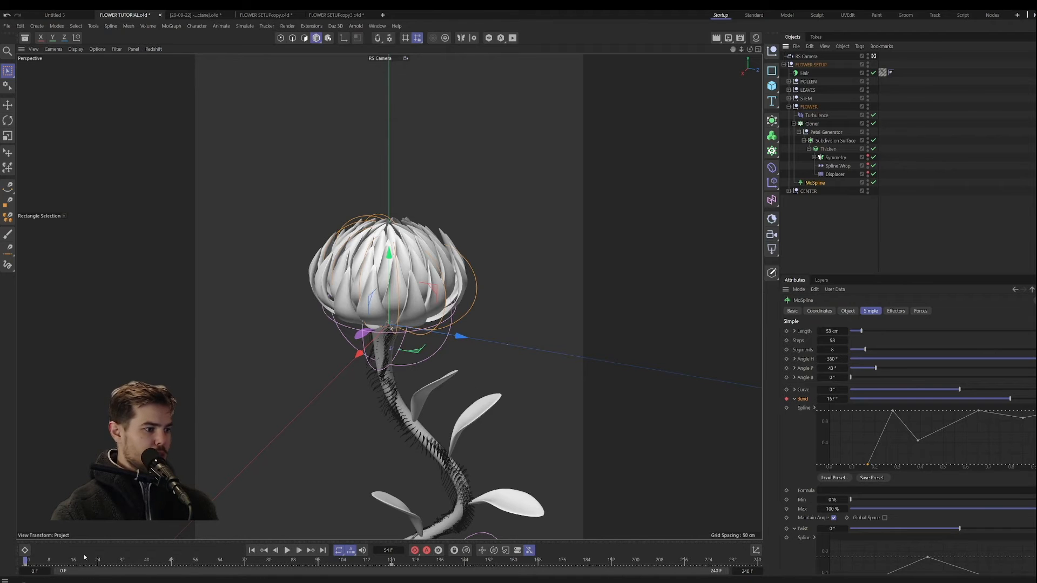
drag(25, 562, 205, 563)
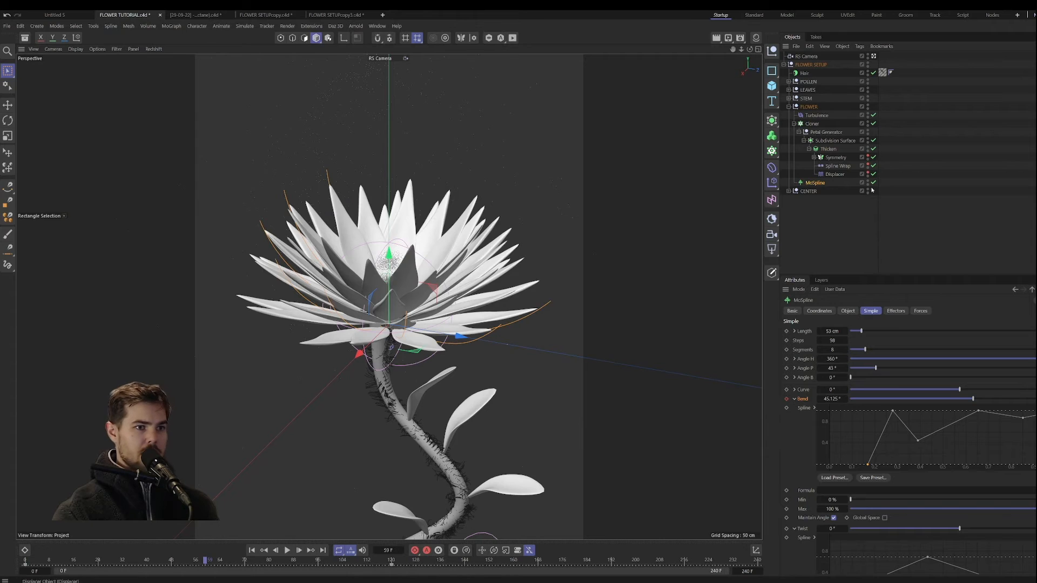
click(873, 73)
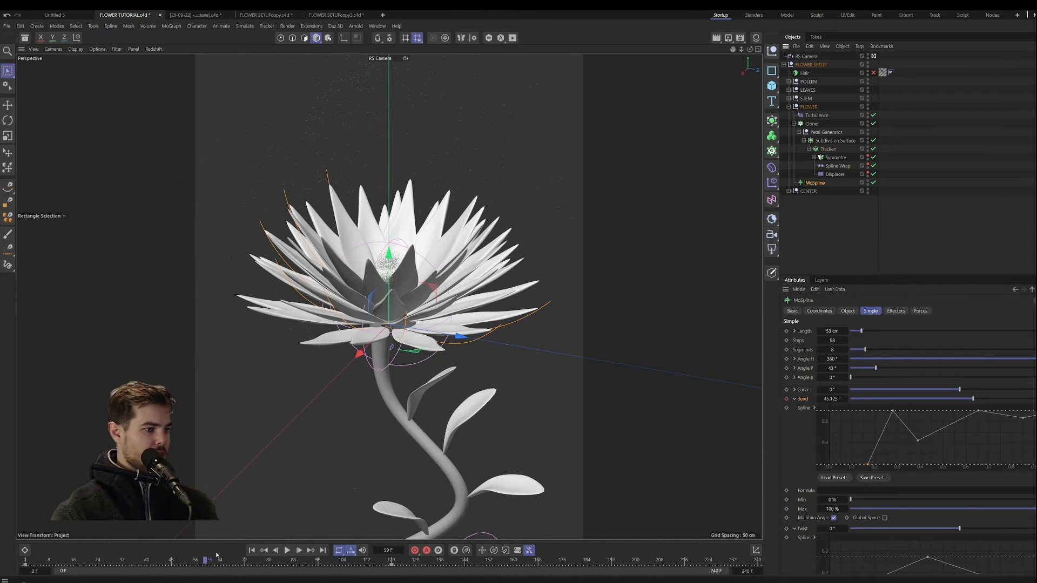
mouse_move(257, 563)
mouse_down()
mouse_move(265, 563)
mouse_move(187, 561)
mouse_move(266, 548)
mouse_up()
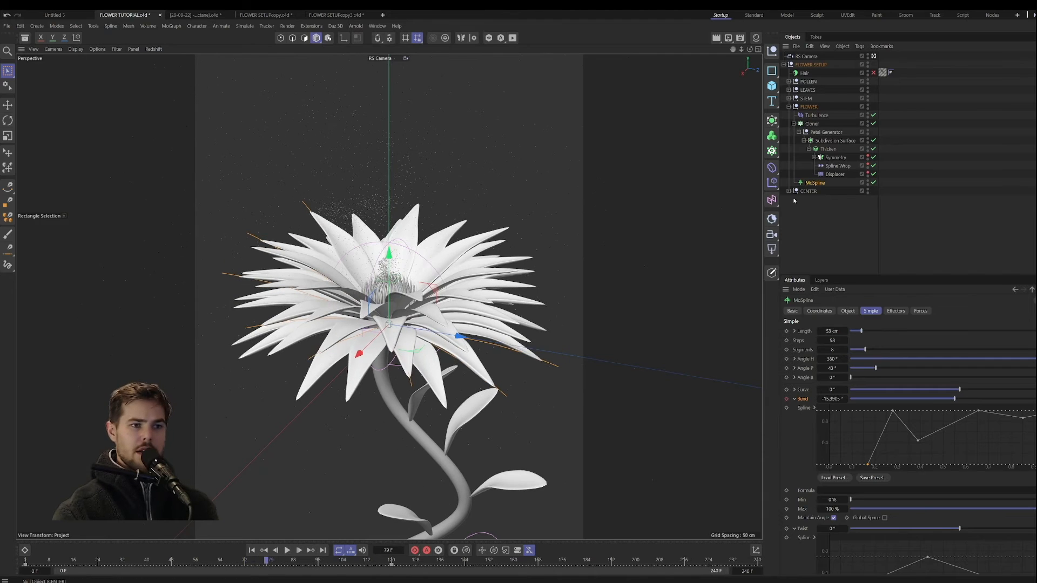
Step: Duplicate the petal Cloner, delete the copy's Petal Generator hierarchy and place a copy of the MoSpline inside it
click(793, 124)
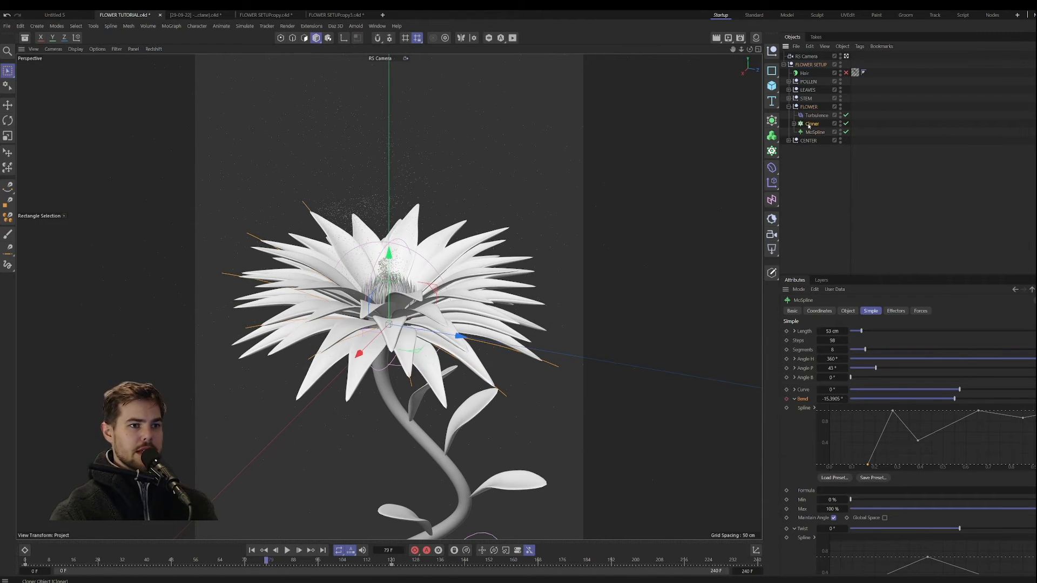
click(812, 124)
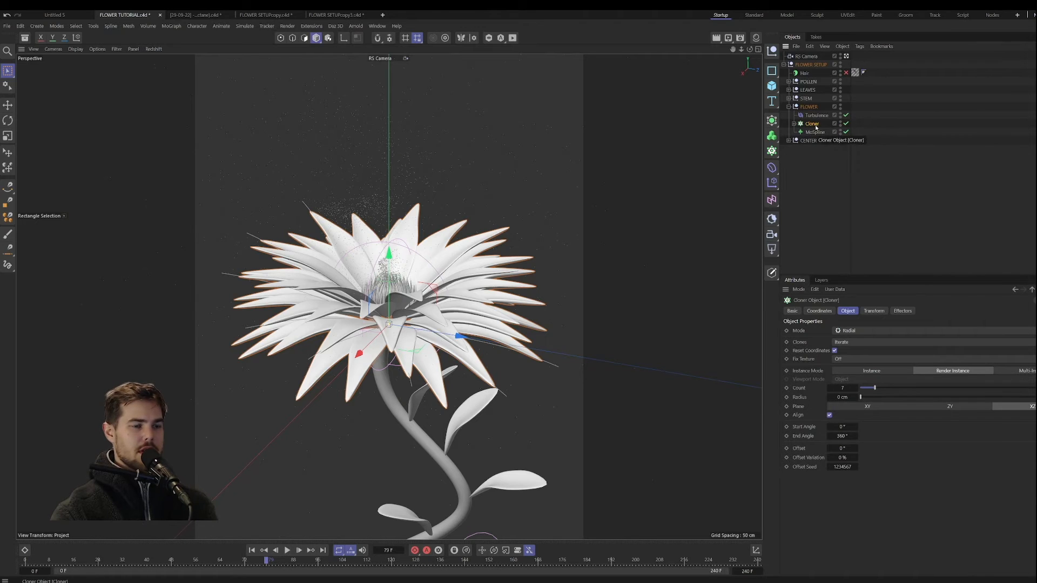
key(ctrl+c)
key(ctrl+v)
click(794, 124)
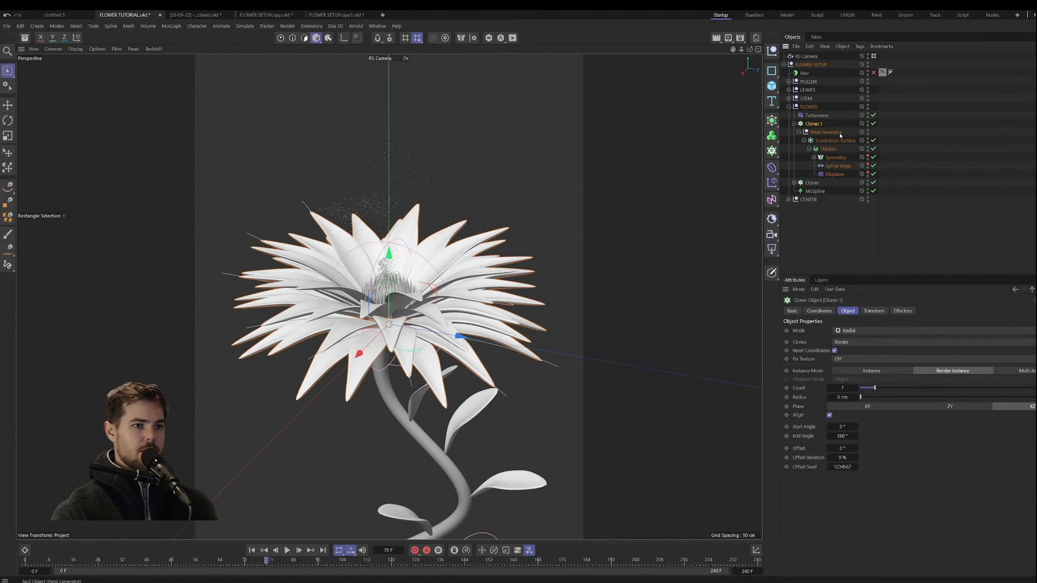
click(826, 132)
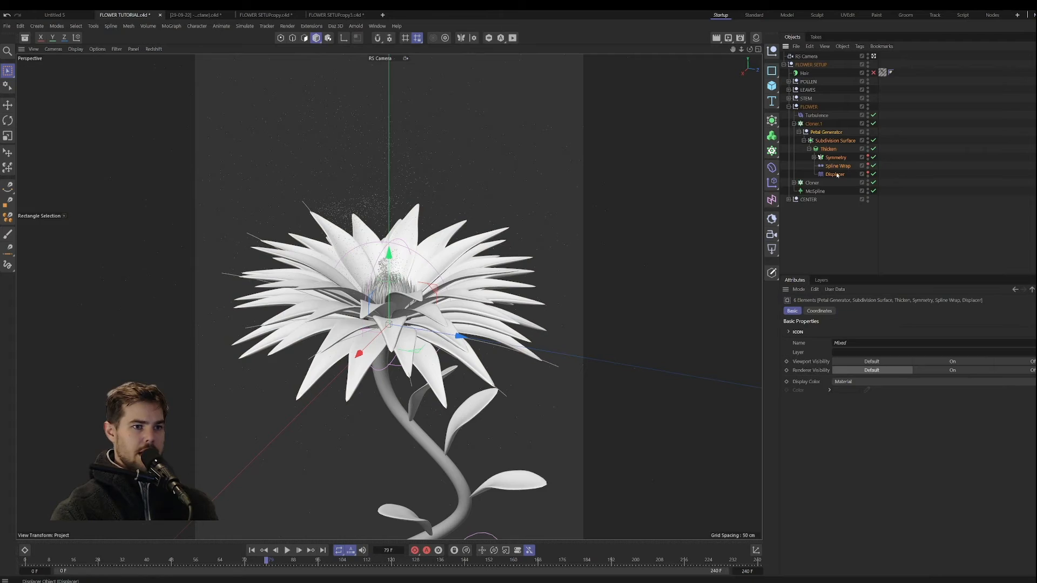
click(794, 124)
click(813, 140)
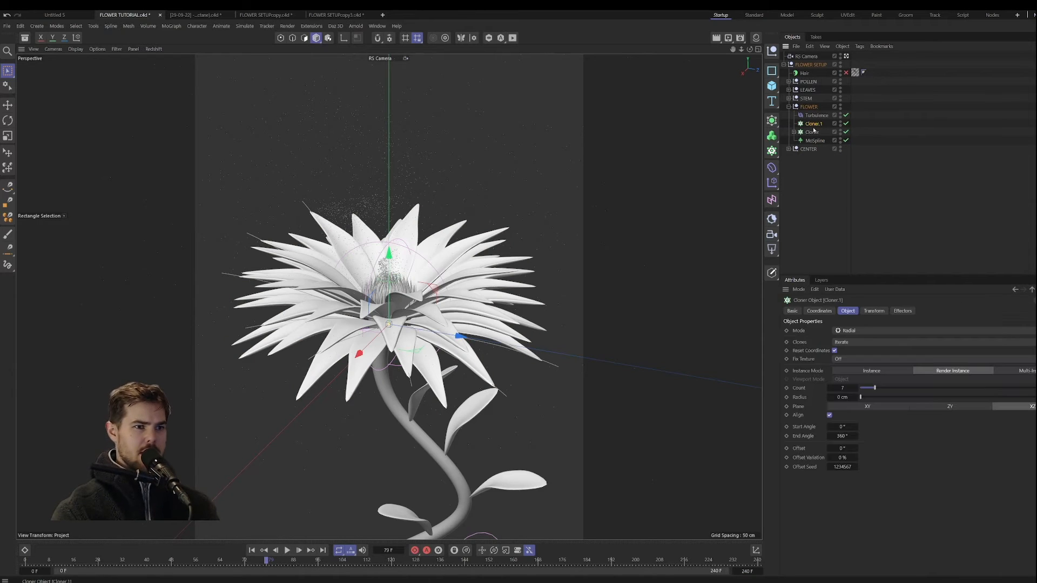
ctrl+drag(818, 125, 818, 125)
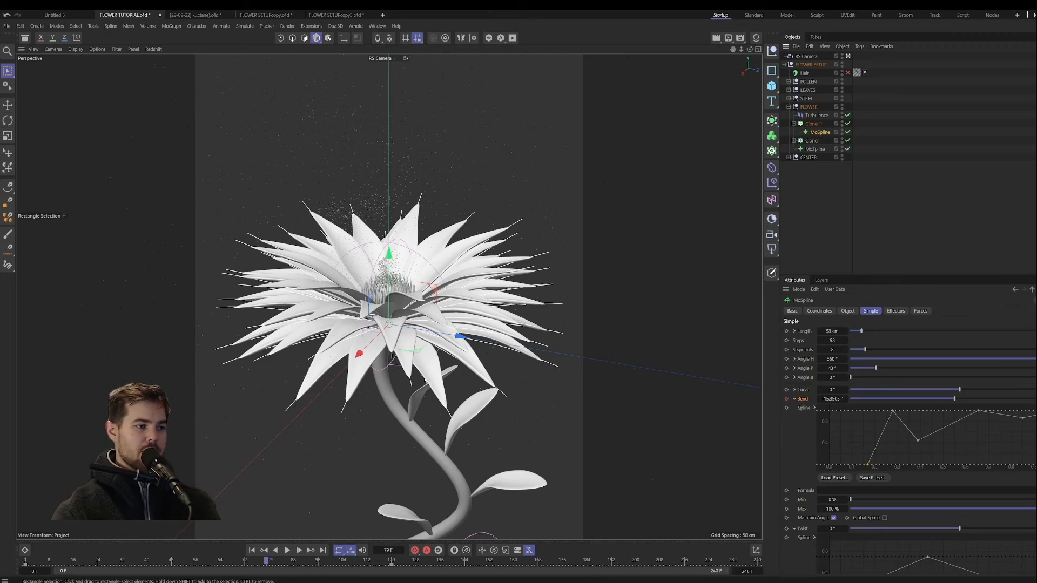
Step: Scrub the opening animation to compare the cloned splines with the petals' movement, stopping at frame 82
drag(267, 560, 226, 560)
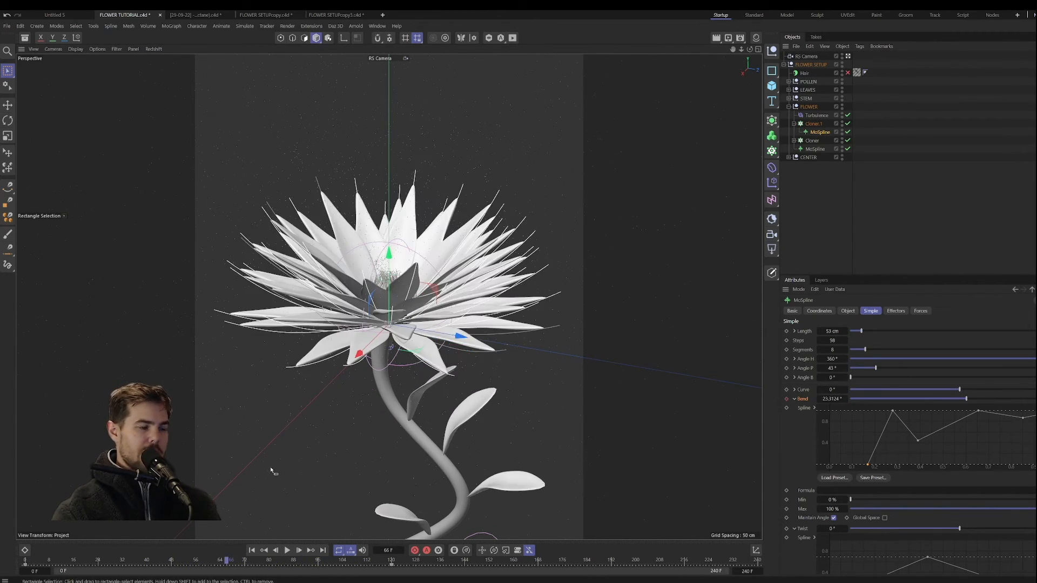
click(84, 559)
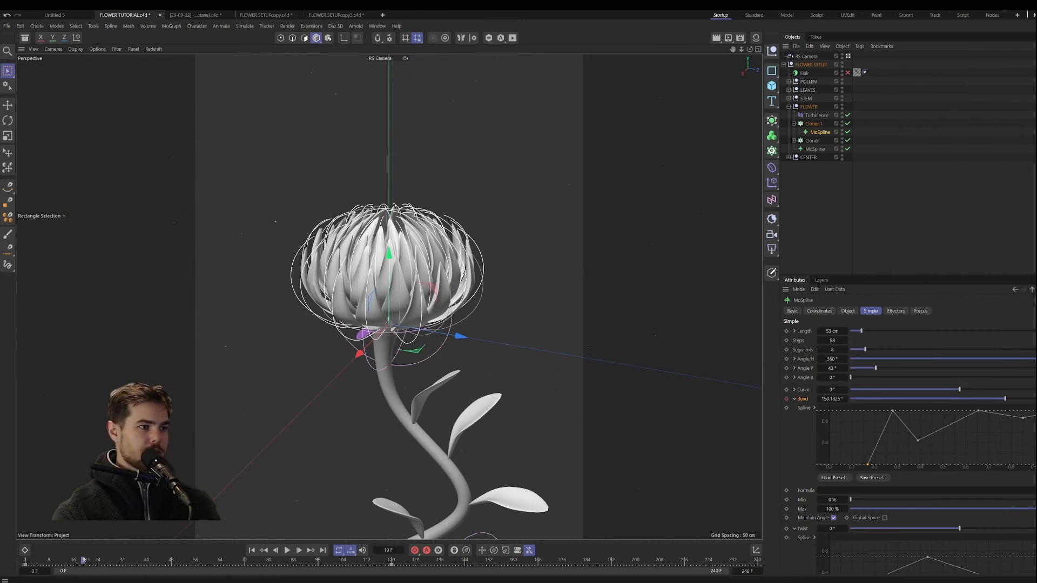
drag(84, 559, 276, 551)
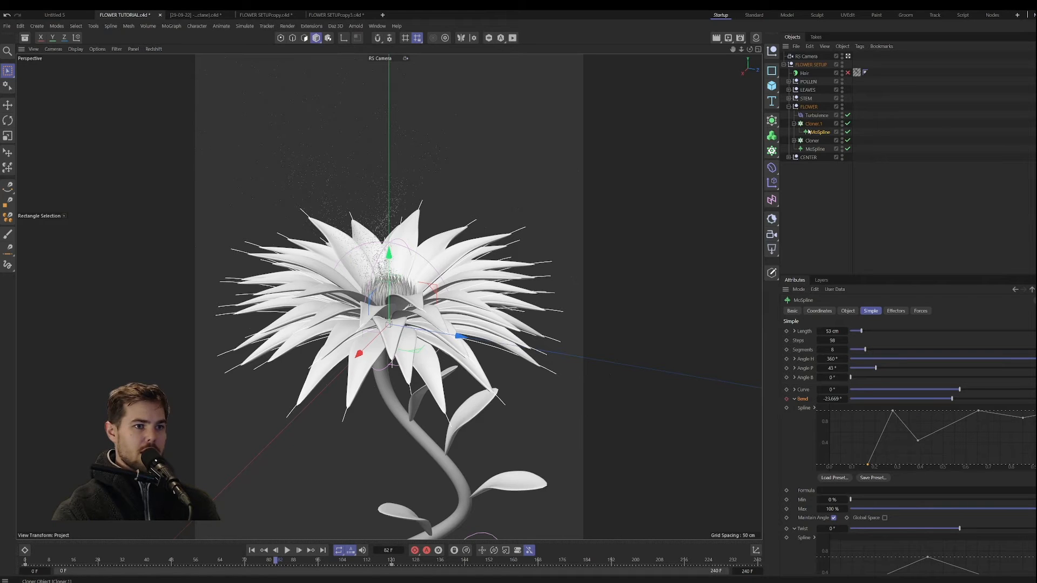
Step: Add a Vertex Map tag to the original petal Cloner
click(794, 140)
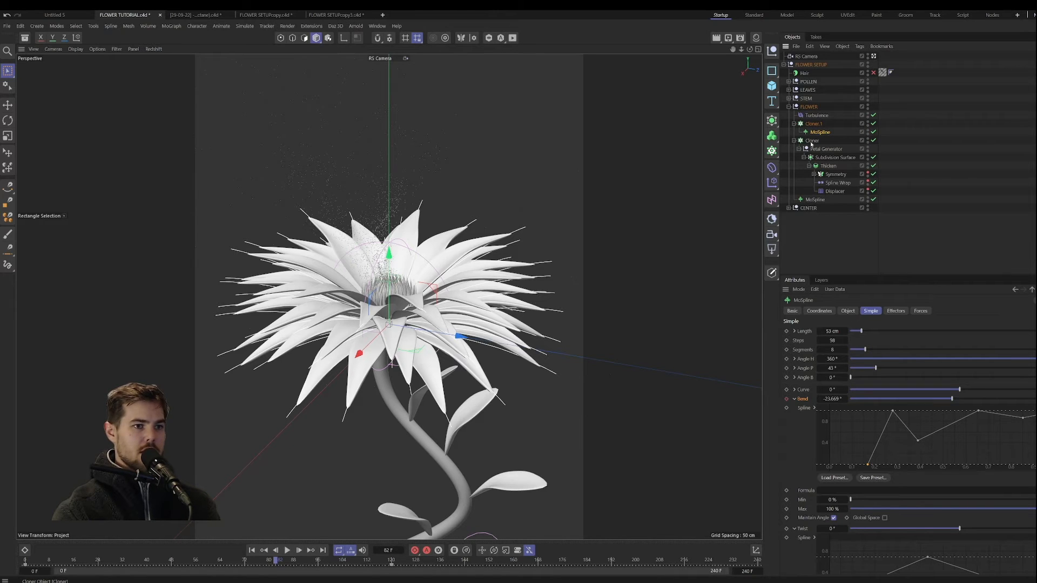
click(811, 141)
click(793, 141)
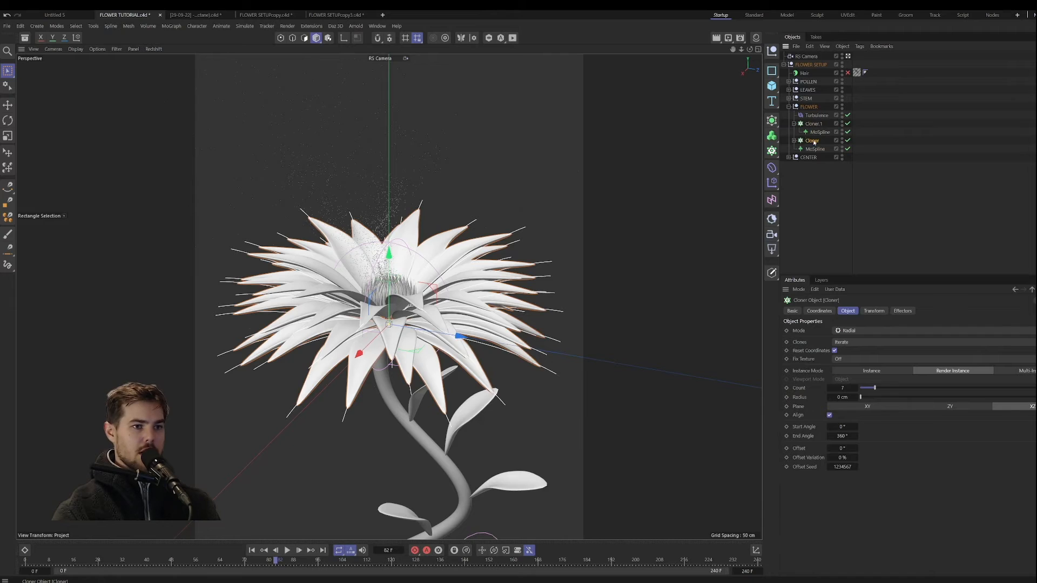
right_click(814, 142)
mouse_move(875, 234)
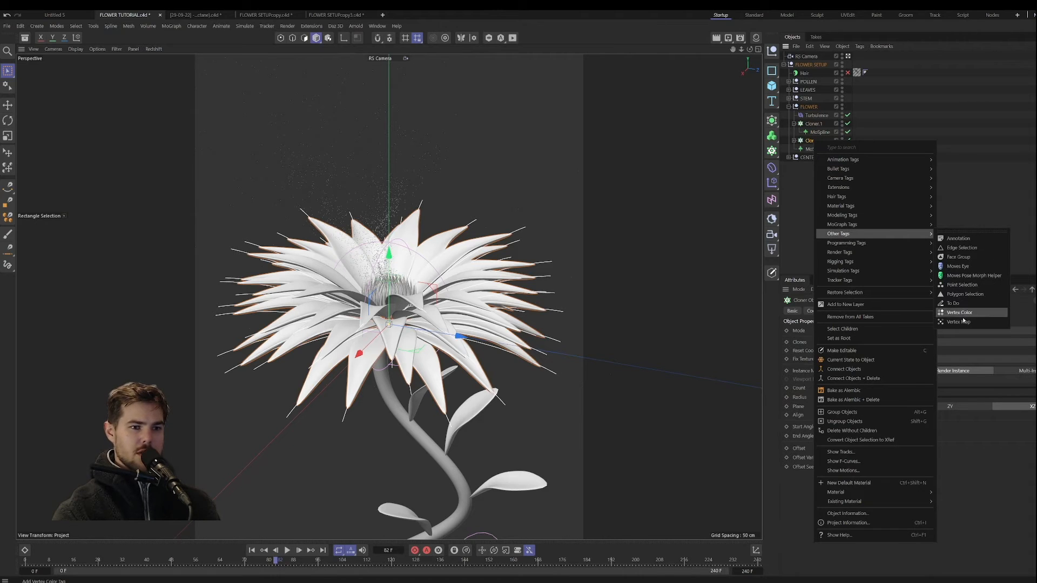
click(960, 321)
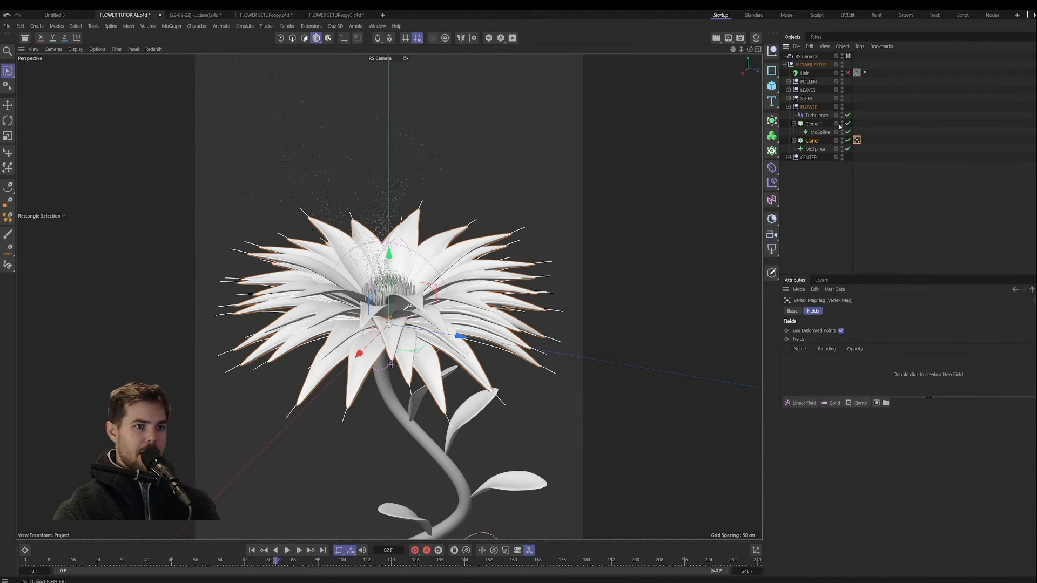
Step: Add Cloner.1 to the Vertex Map's fields as a Spline Object
drag(813, 125, 815, 140)
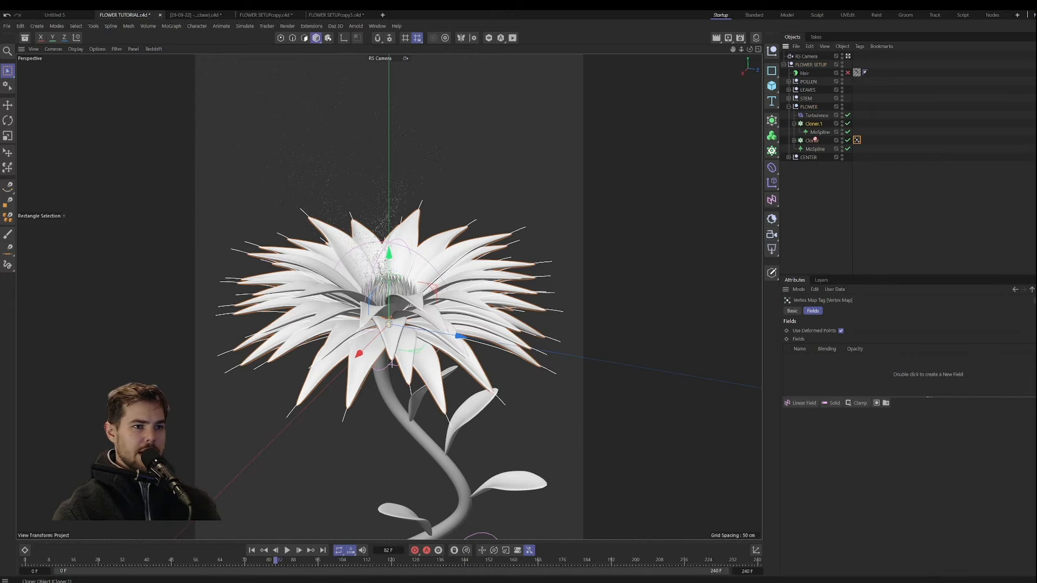
drag(832, 370, 831, 374)
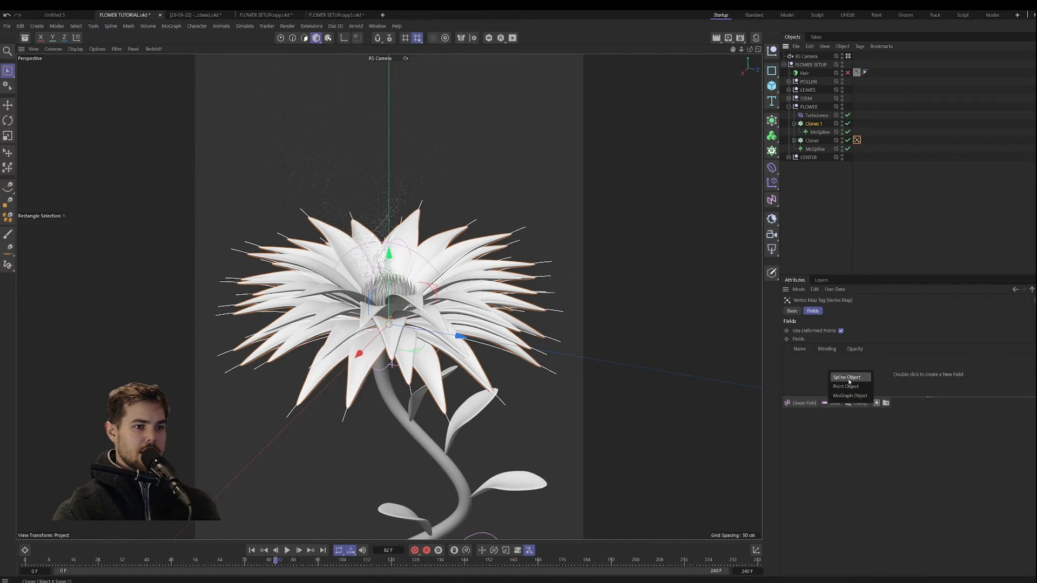
click(847, 377)
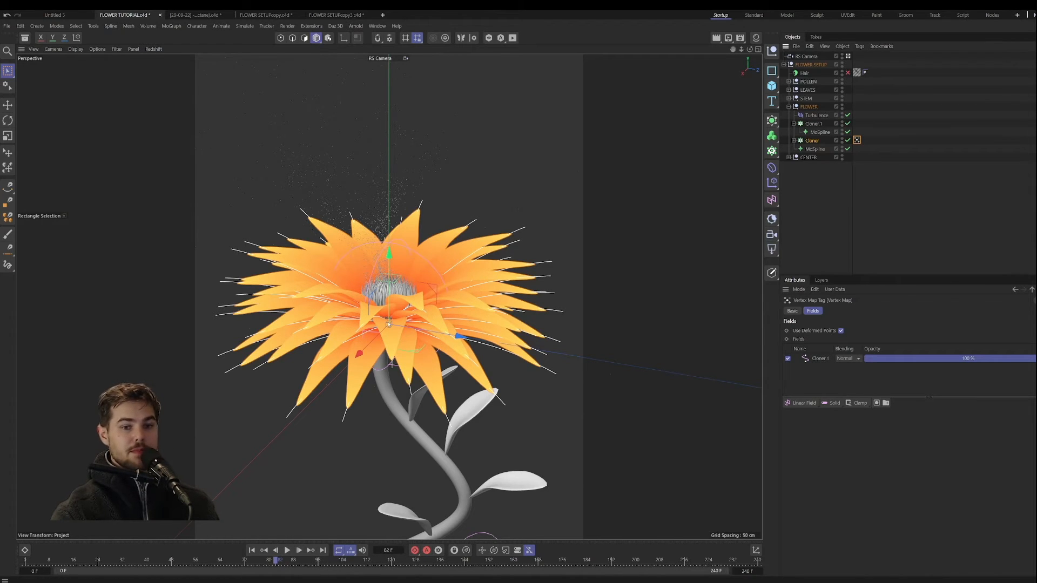
Step: Keep the Cloner.1 spline field's Distance Mode at Along and set its Range Start to 40% and Range End to 72%
click(814, 358)
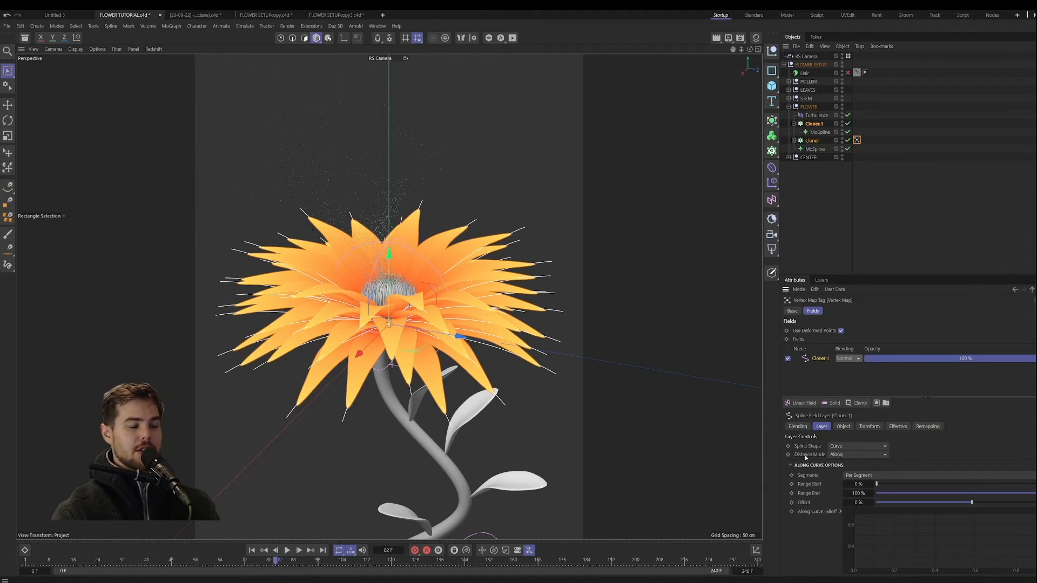
click(843, 457)
click(843, 456)
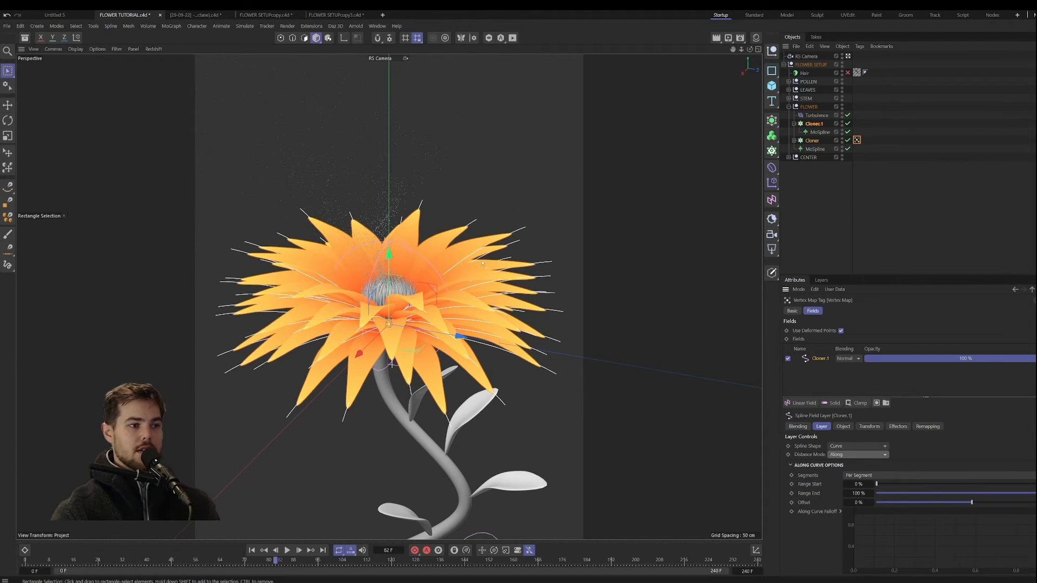
drag(891, 486, 953, 490)
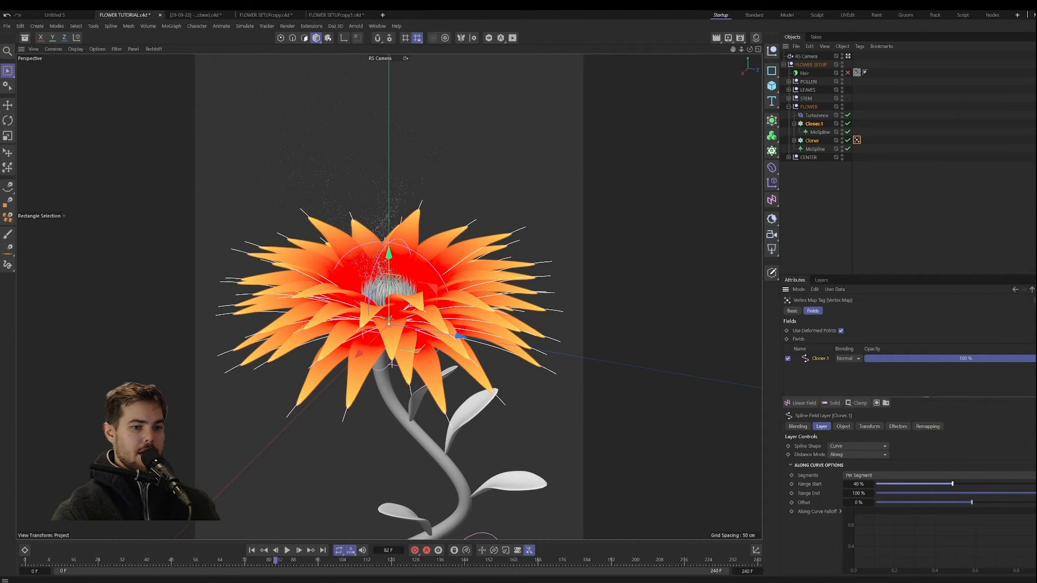
click(1014, 493)
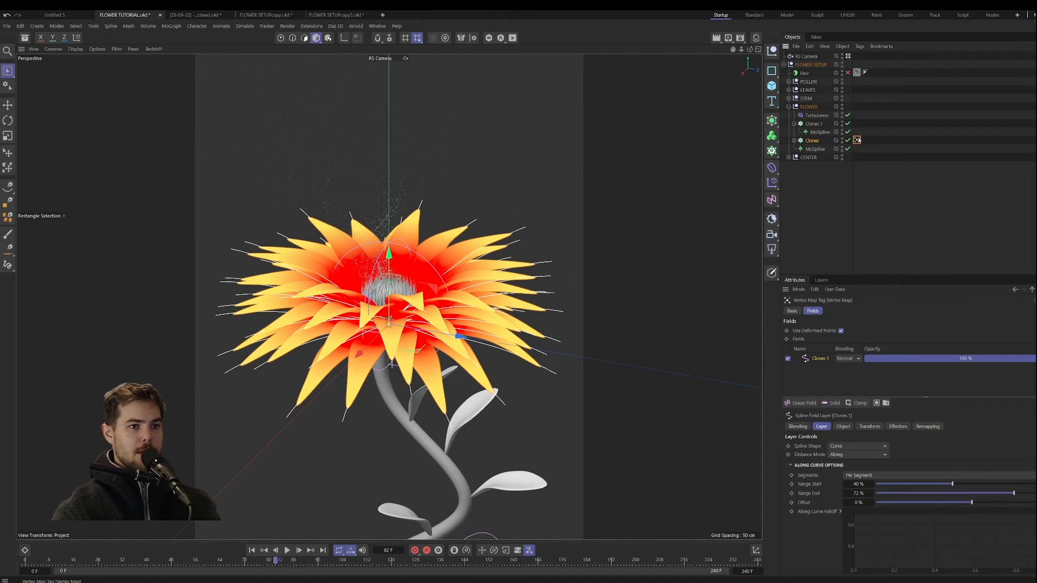
Step: Rename the petal Cloner's Vertex Map tag as IN OUT
click(793, 311)
drag(865, 344, 802, 344)
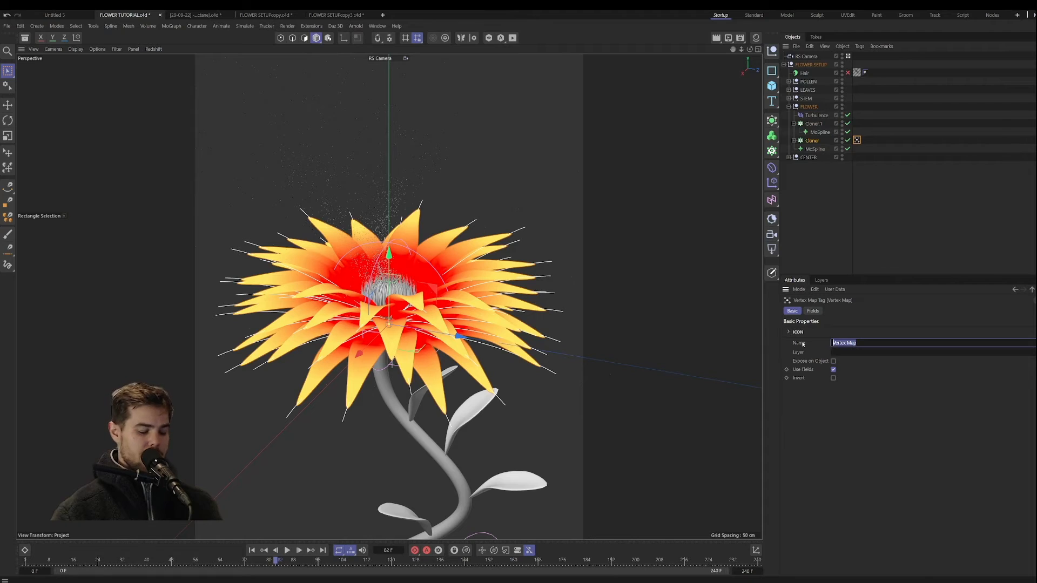
text(IN OUT)
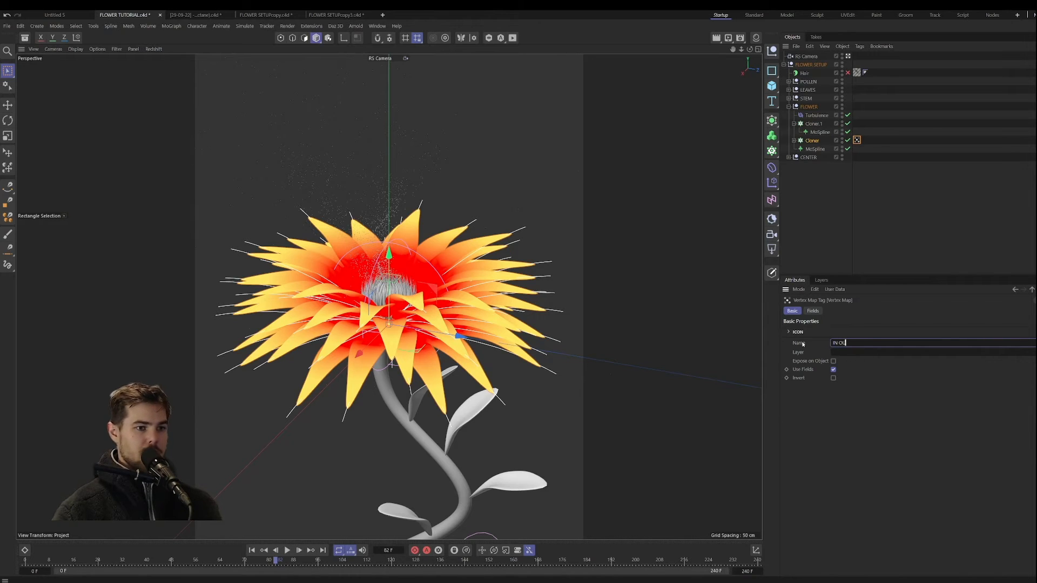
Step: Duplicate the petal Cloner's IN OUT Vertex Map tag and rename the copy as PETAL
key(Return)
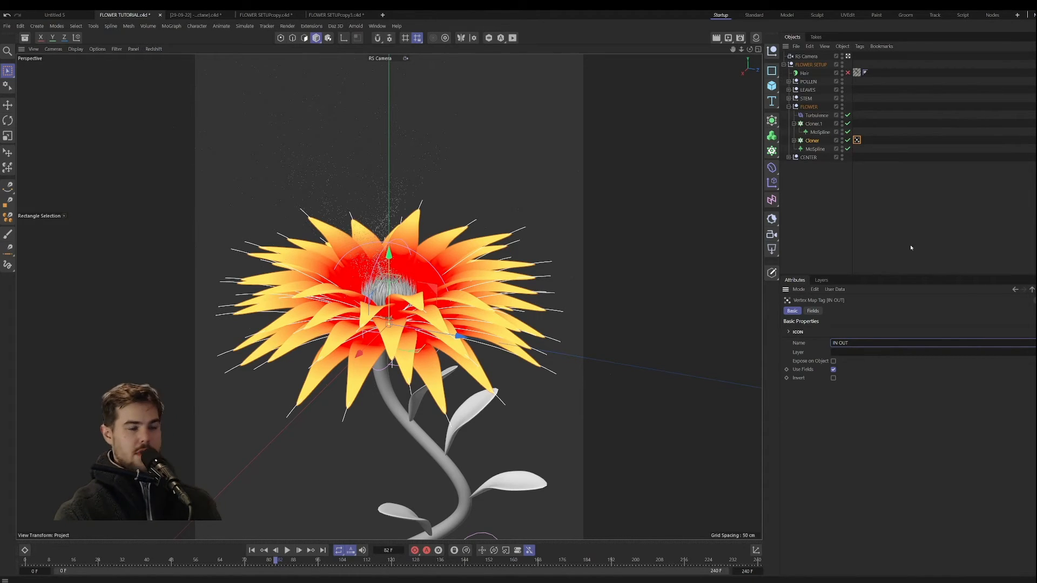
click(857, 140)
ctrl+drag(859, 140, 866, 140)
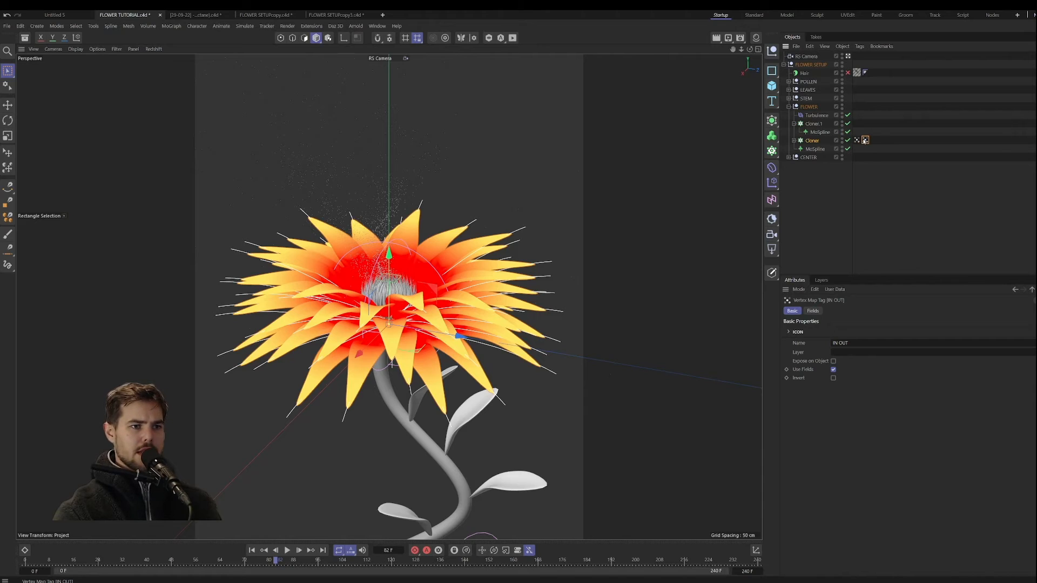
drag(852, 343, 817, 342)
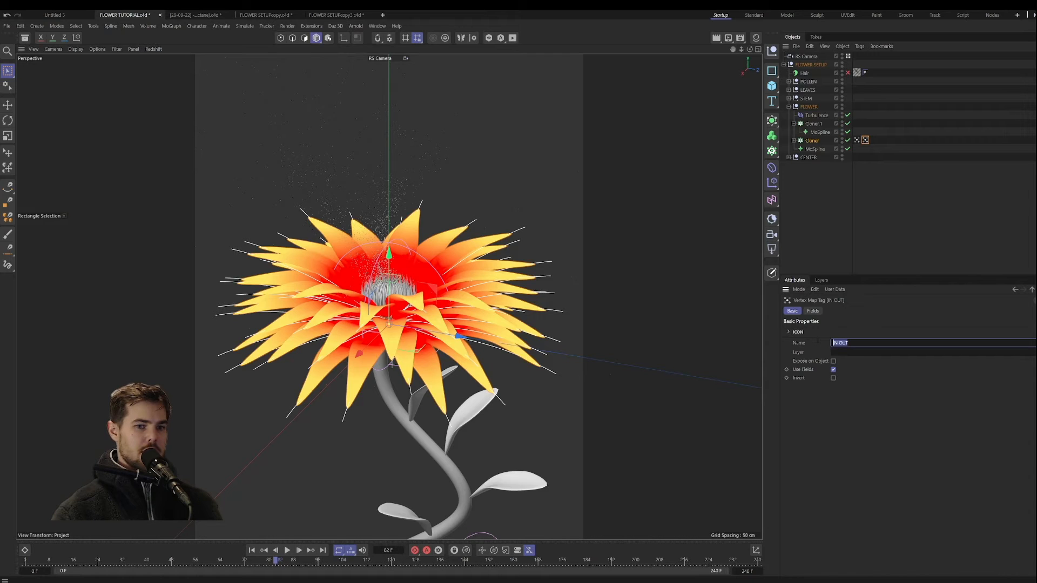
text(PETAL)
key(Return)
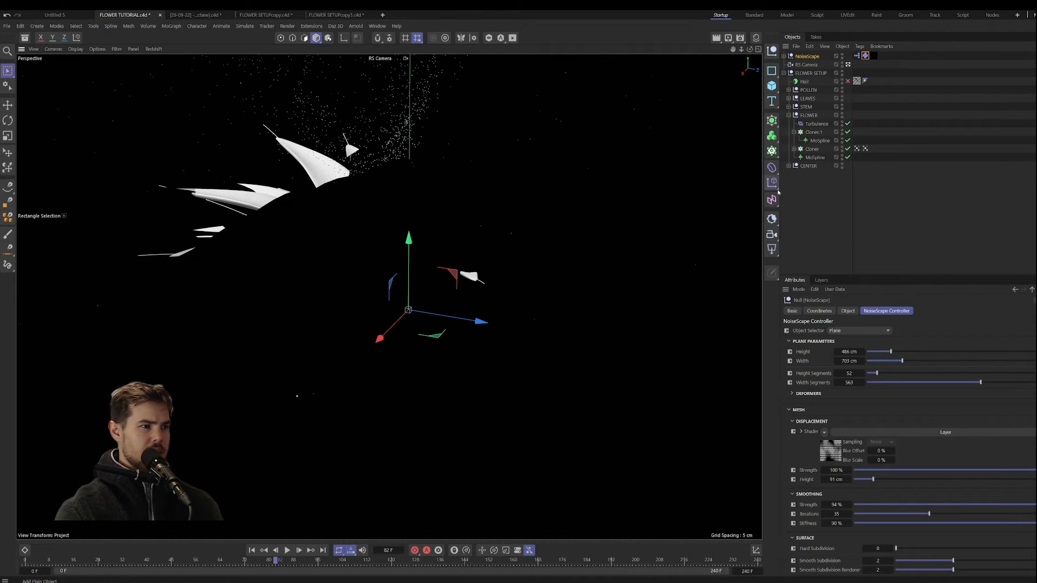
Step: Undo the stray NoiseScape insertion and clear the object selection
key(ctrl+z)
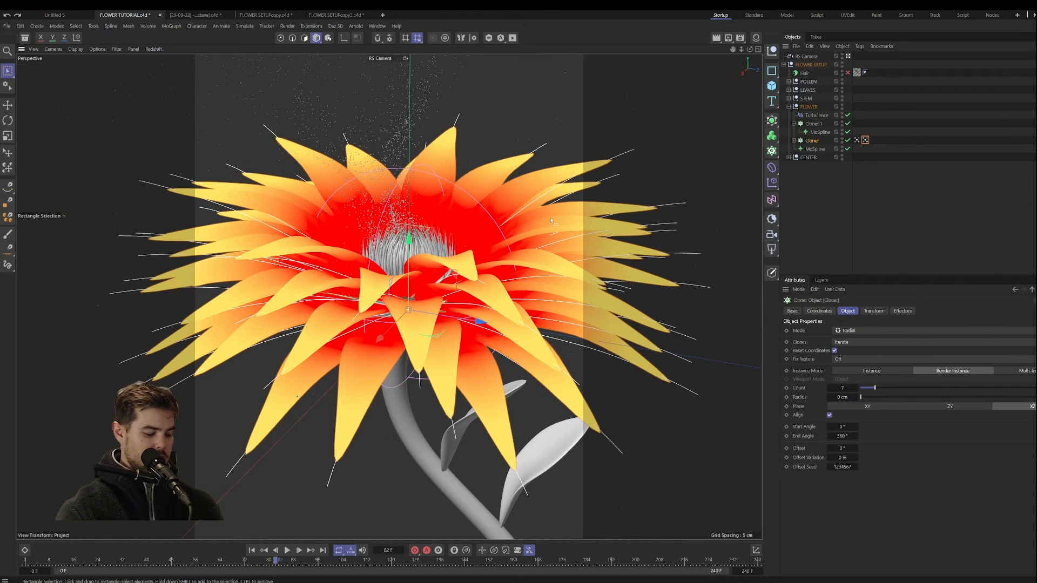
scroll(551, 220, down, 3)
click(843, 168)
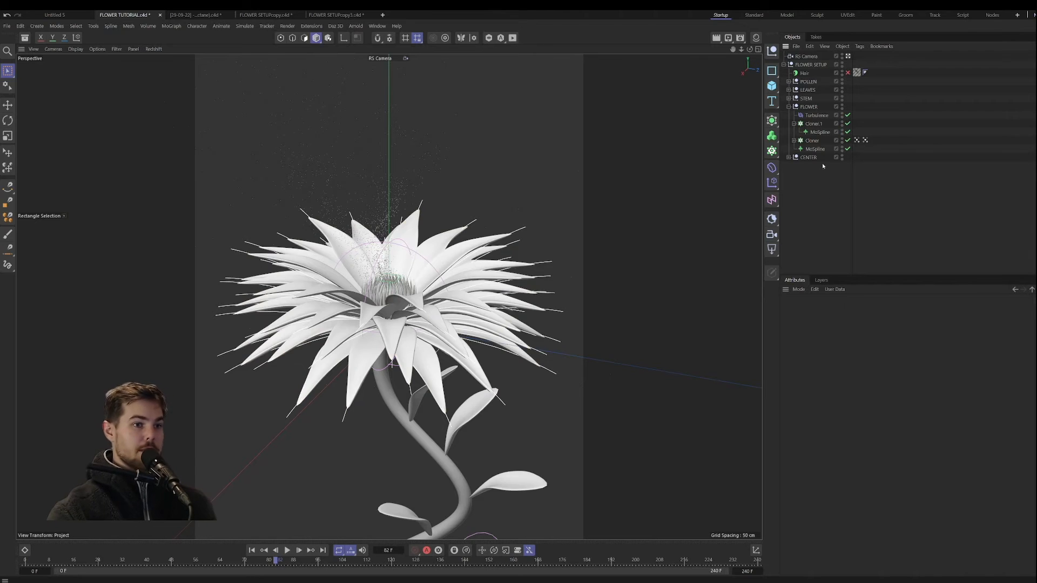
Step: Rename the petal Cloner's IN OUT Vertex Map tag as INNER
click(865, 140)
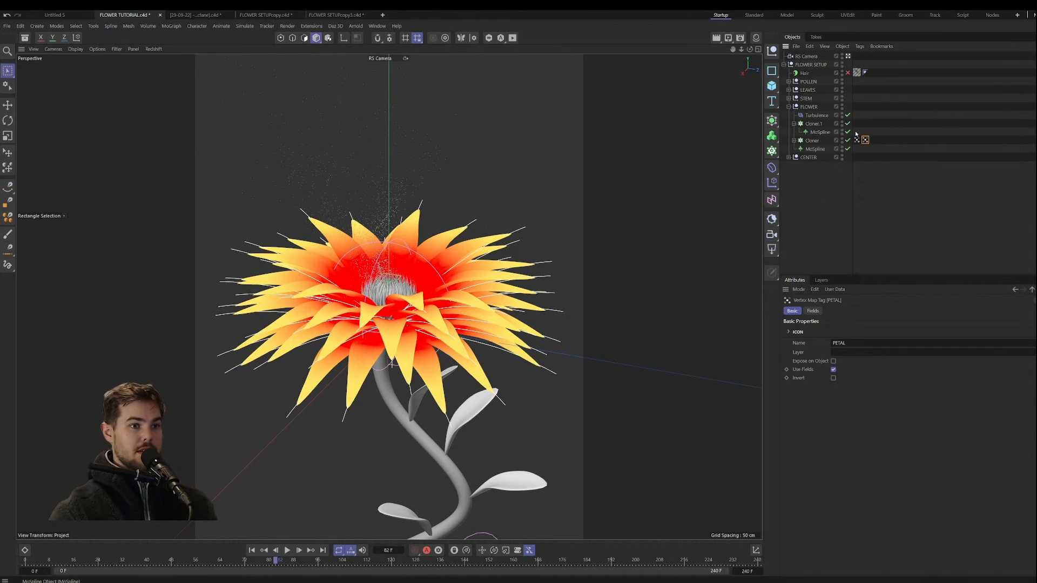
click(857, 140)
drag(850, 343, 838, 343)
text(NER)
key(Return)
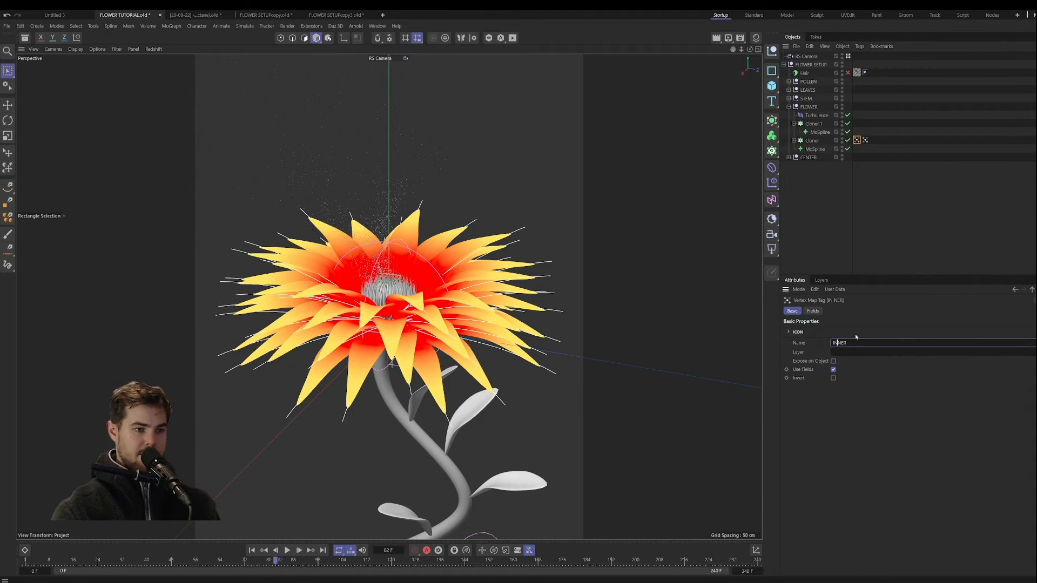
Step: Change the PETAL map's Cloner.1 spline field to Radius distance mode with a 5 cm radius
click(865, 140)
click(813, 311)
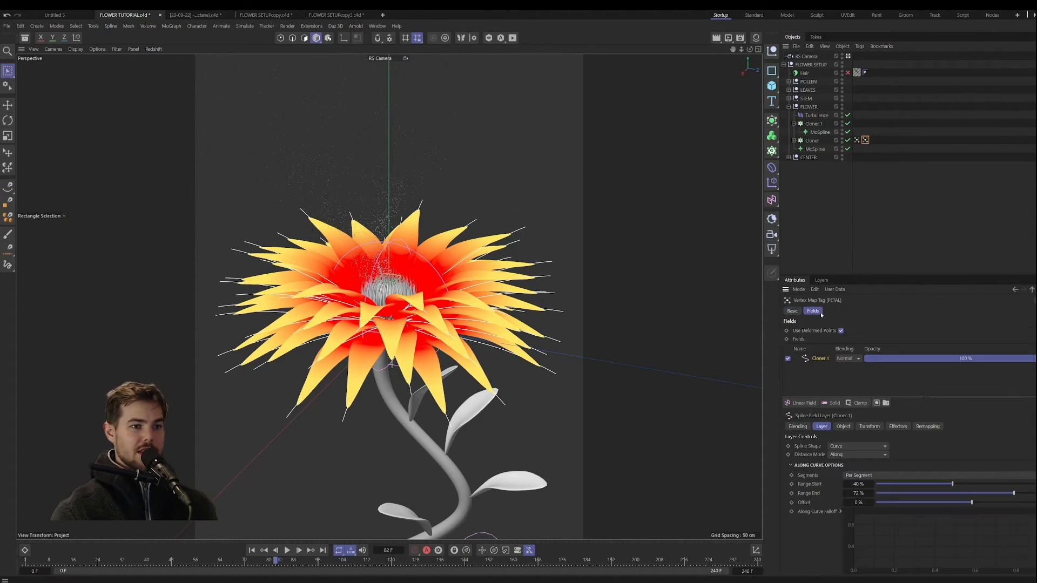
click(856, 454)
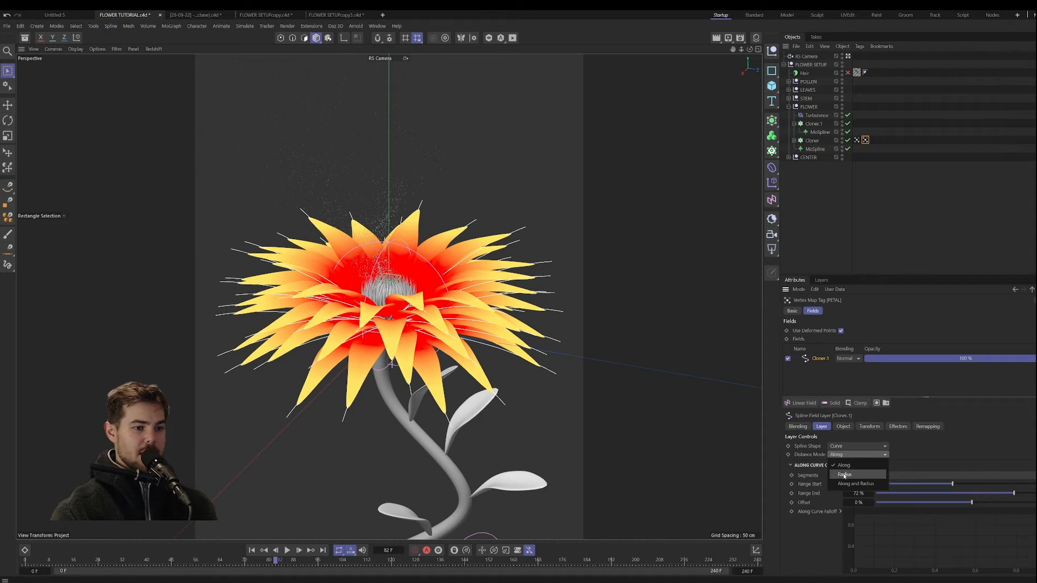
click(844, 474)
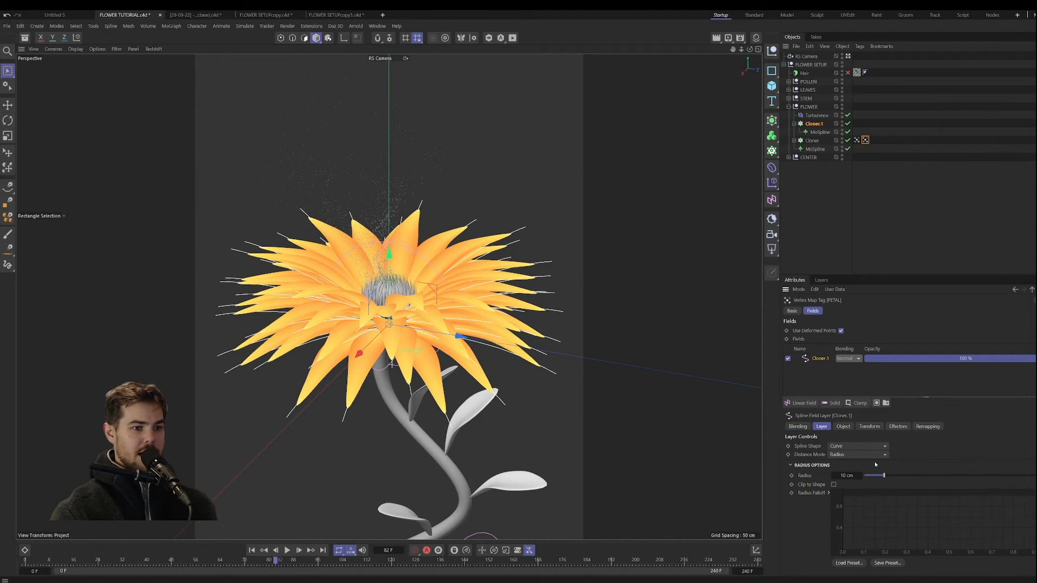
drag(884, 475, 875, 476)
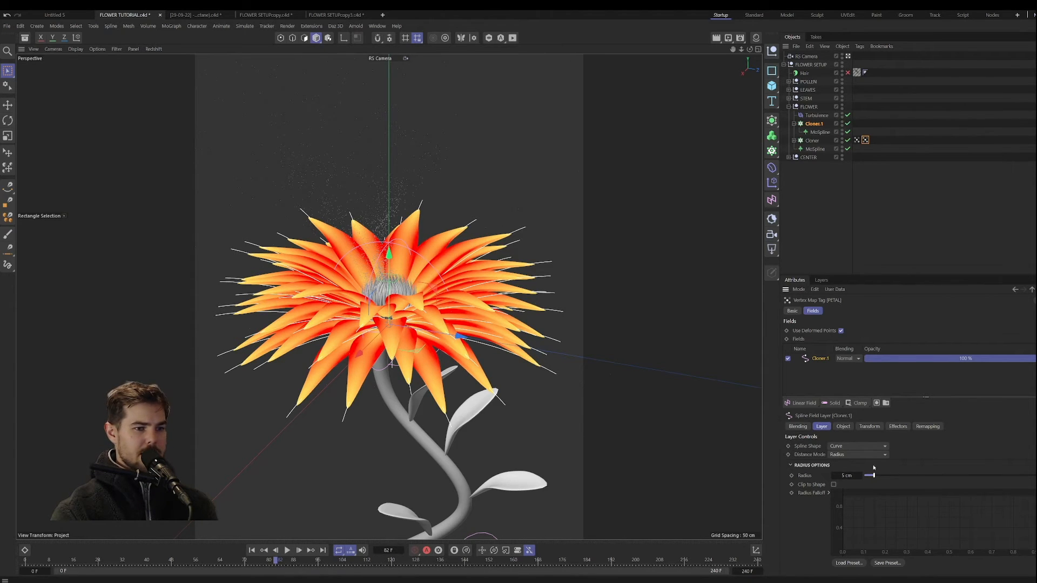
Step: Set the remapping Max of the PETAL map's spline field to 147%, with Min at 0%
click(927, 426)
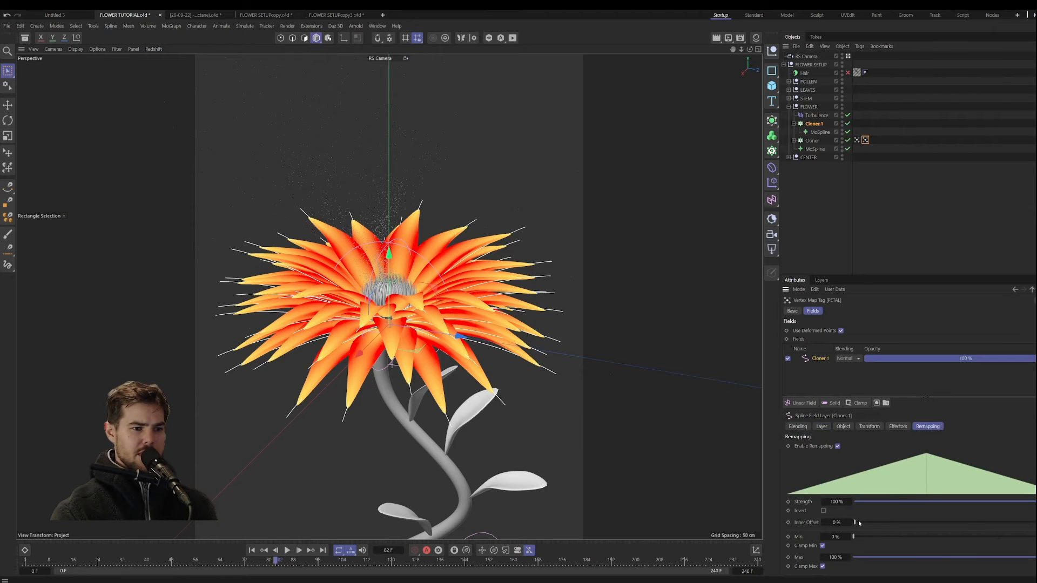
drag(854, 537, 891, 538)
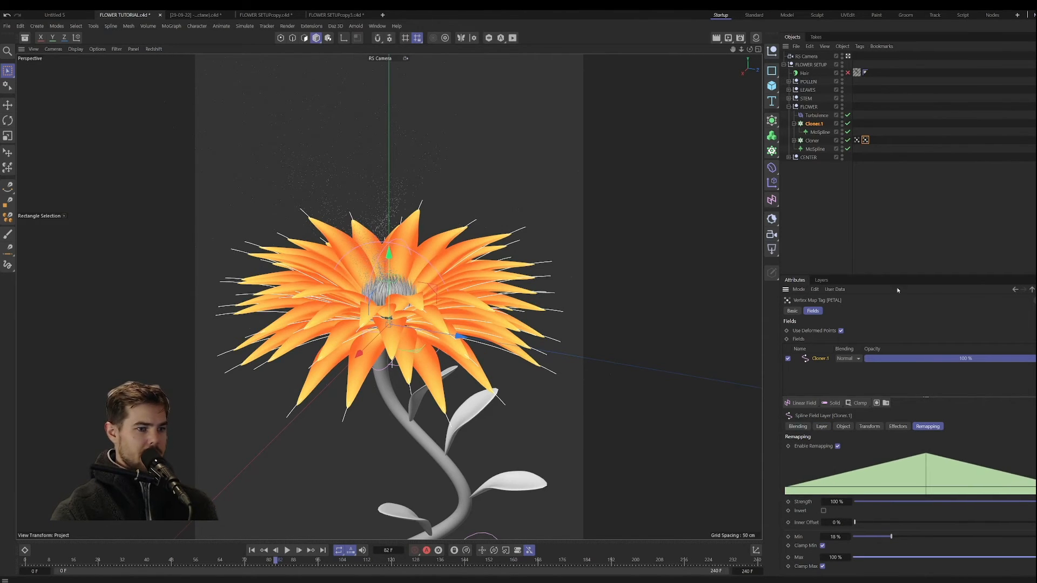
mouse_move(847, 557)
mouse_down()
mouse_move(869, 557)
mouse_move(871, 538)
mouse_move(851, 546)
mouse_up()
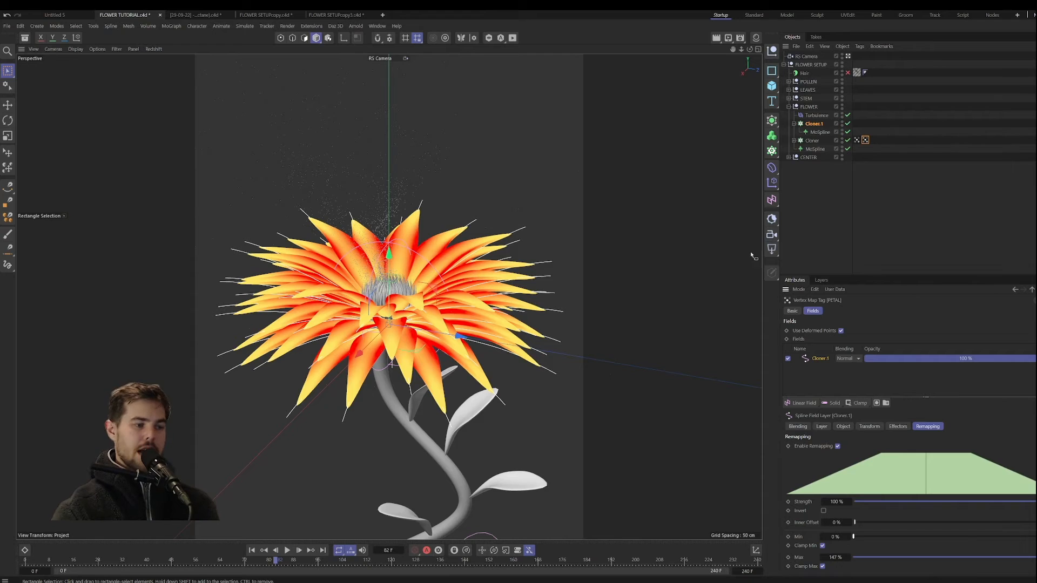
Step: Compare the INNER and PETAL vertex maps on the petals, and clear the selection
click(857, 141)
click(865, 141)
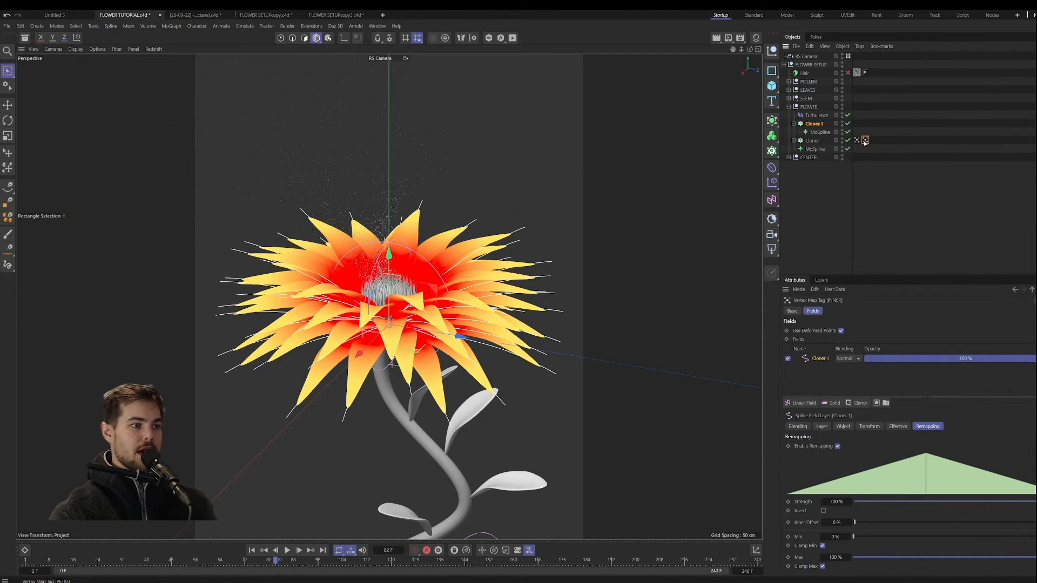
click(857, 140)
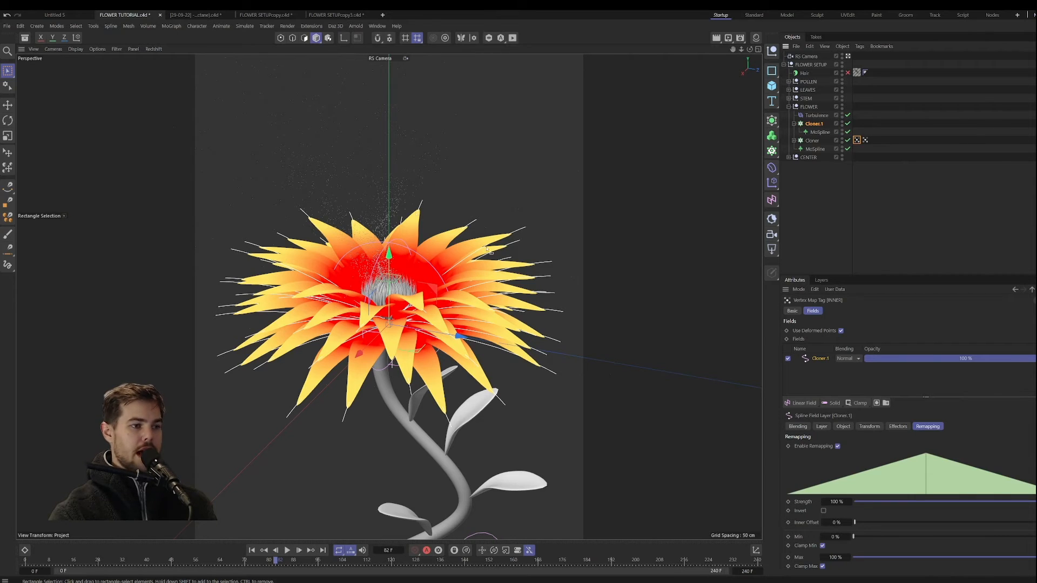
click(866, 140)
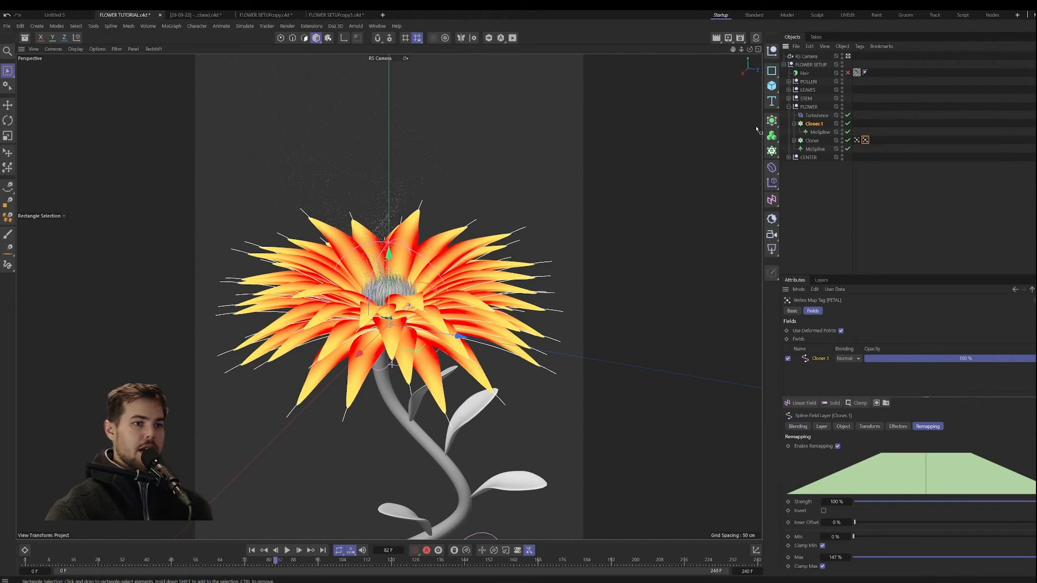
click(830, 192)
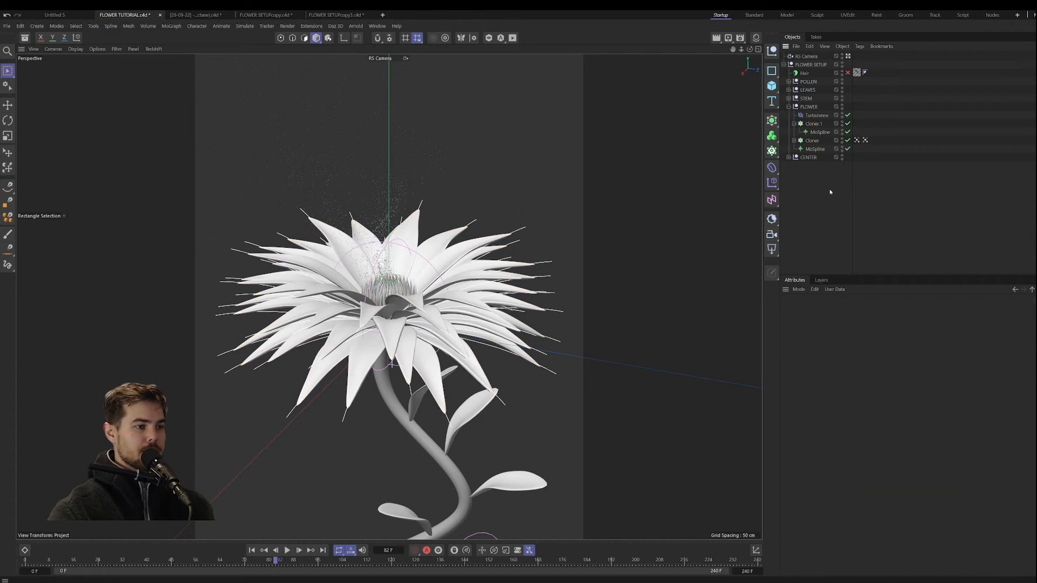
Step: Show the Material Manager and create three new default materials
click(756, 38)
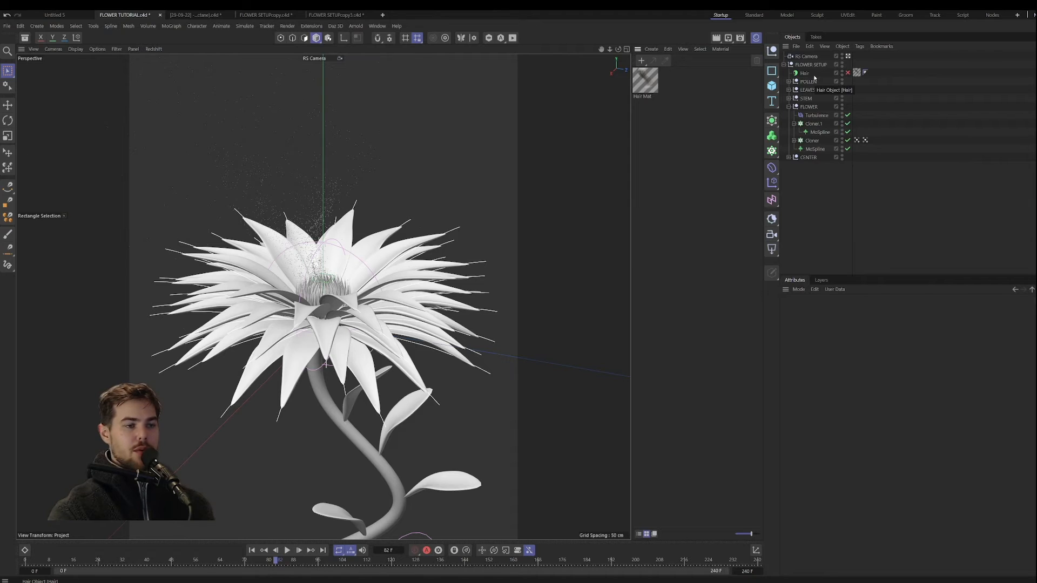
click(641, 61)
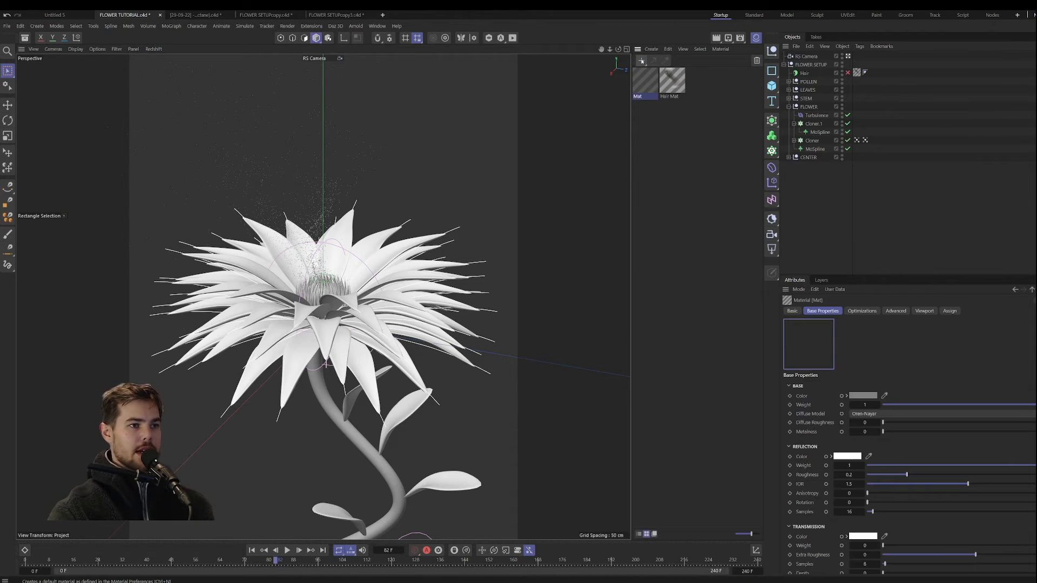
click(641, 60)
click(641, 60)
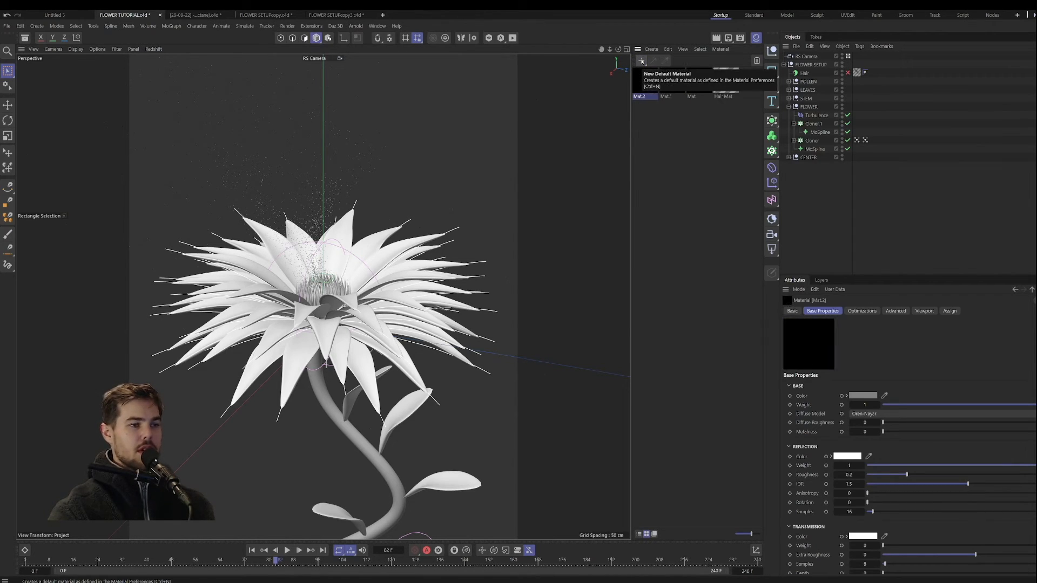
Step: Rename the first new material as FLOWER MAT and the second as STEM
double_click(695, 99)
text(FLOWER MA)
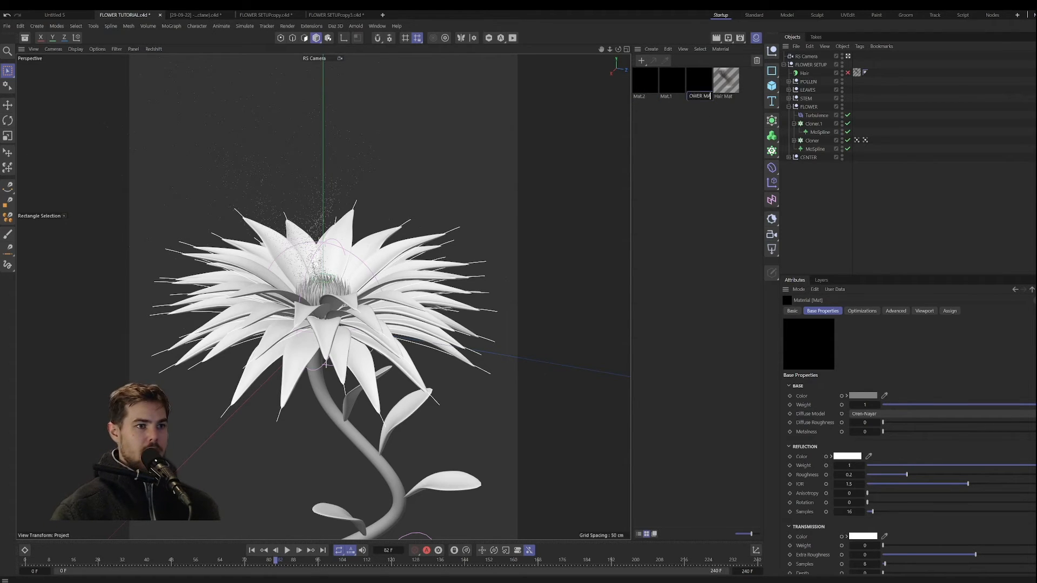
text(T)
key(Return)
double_click(667, 97)
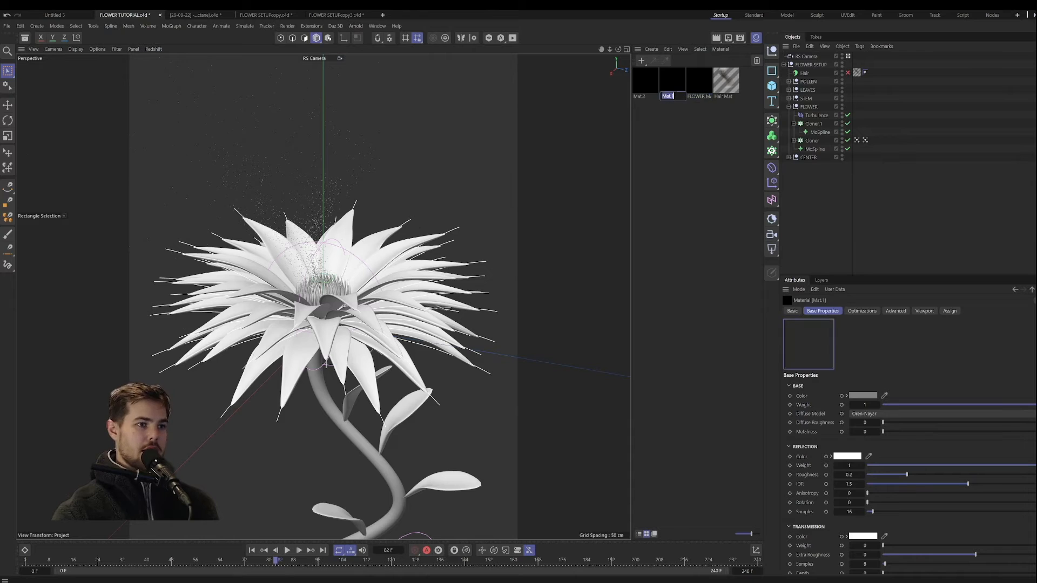
text(STEM)
key(Return)
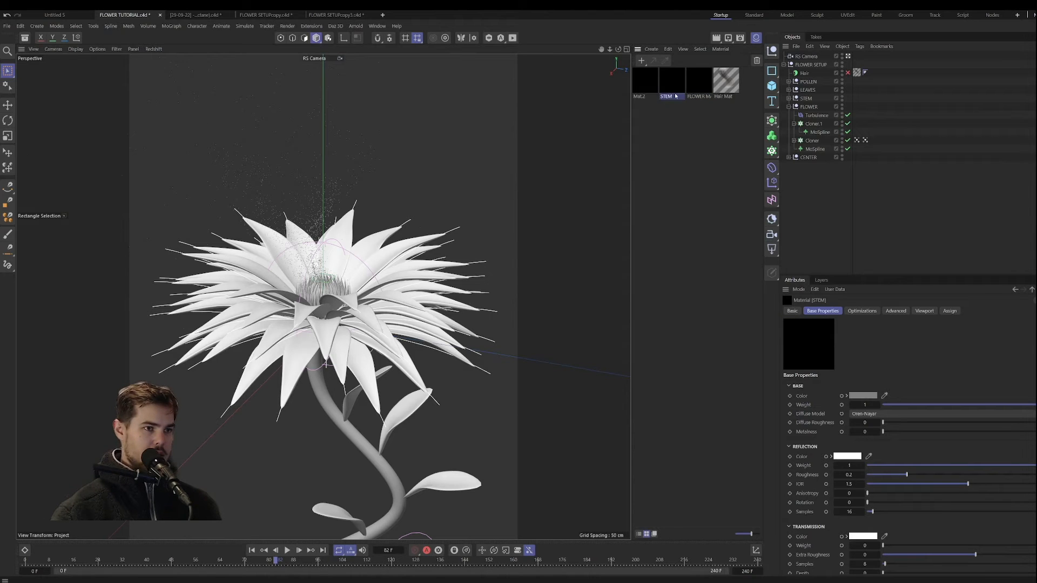
Step: Rename the third new material as LEAVES
double_click(646, 82)
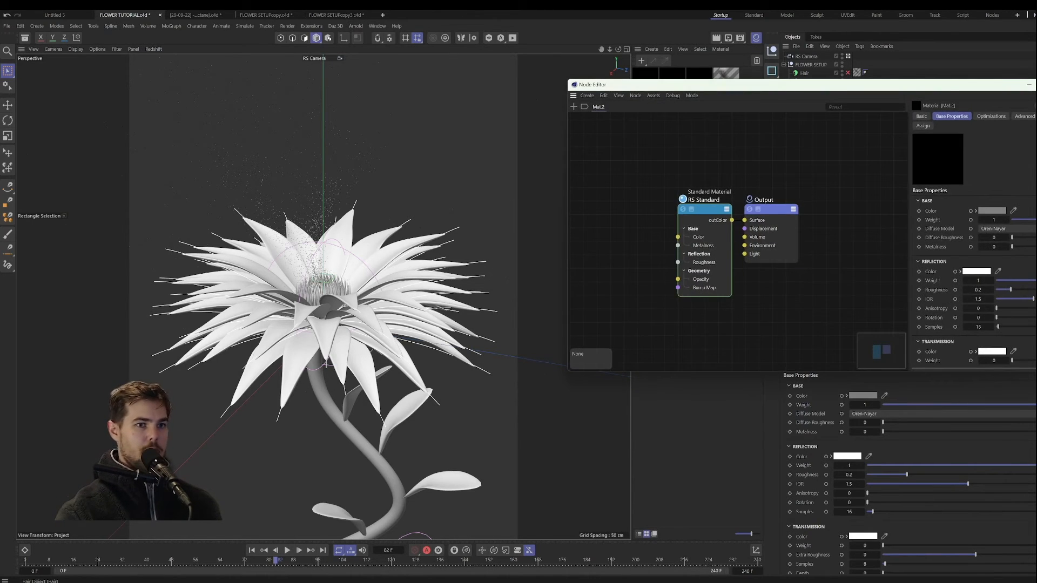
click(1034, 85)
double_click(642, 96)
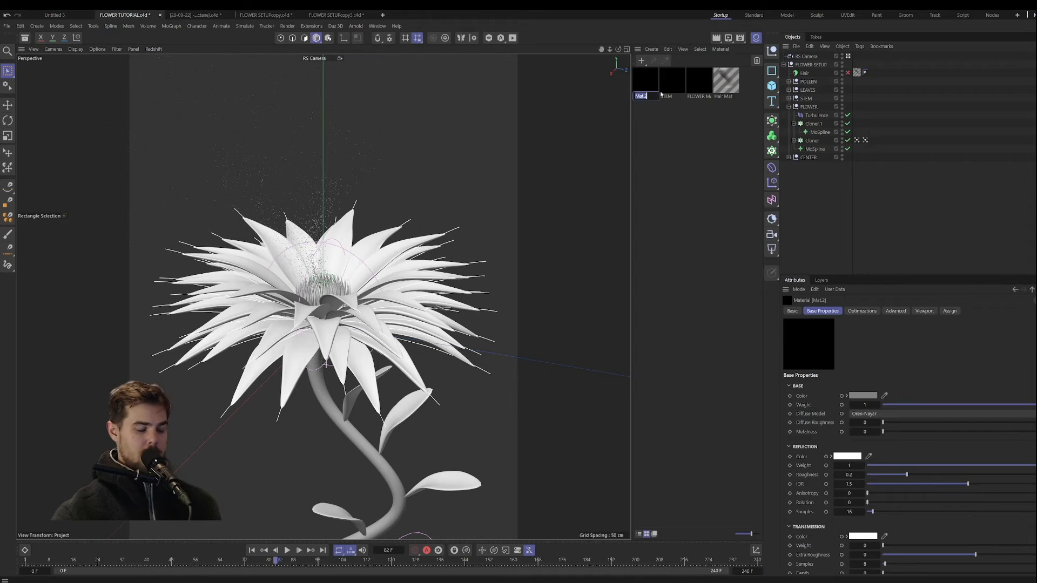
key(BackSpace)
text(LEAVES)
key(Return)
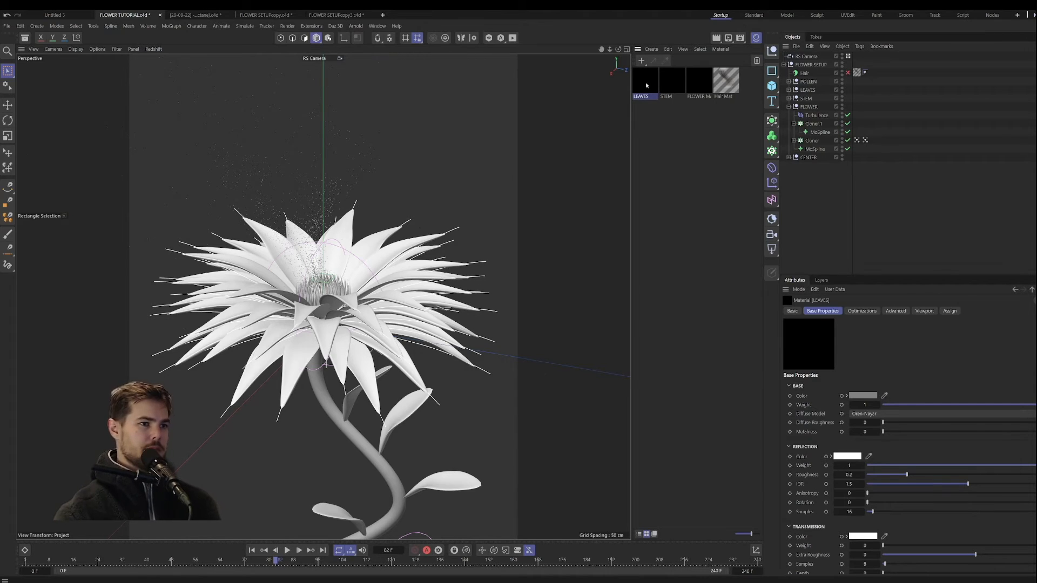
Step: Create another default material and name it POLLEN
click(642, 61)
double_click(643, 96)
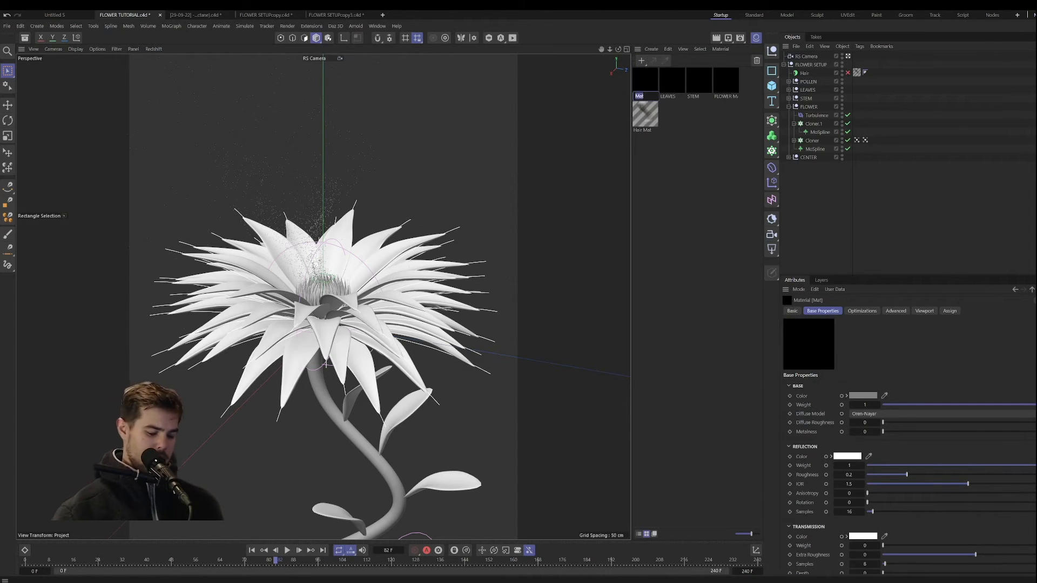
text(POLLEN)
key(Return)
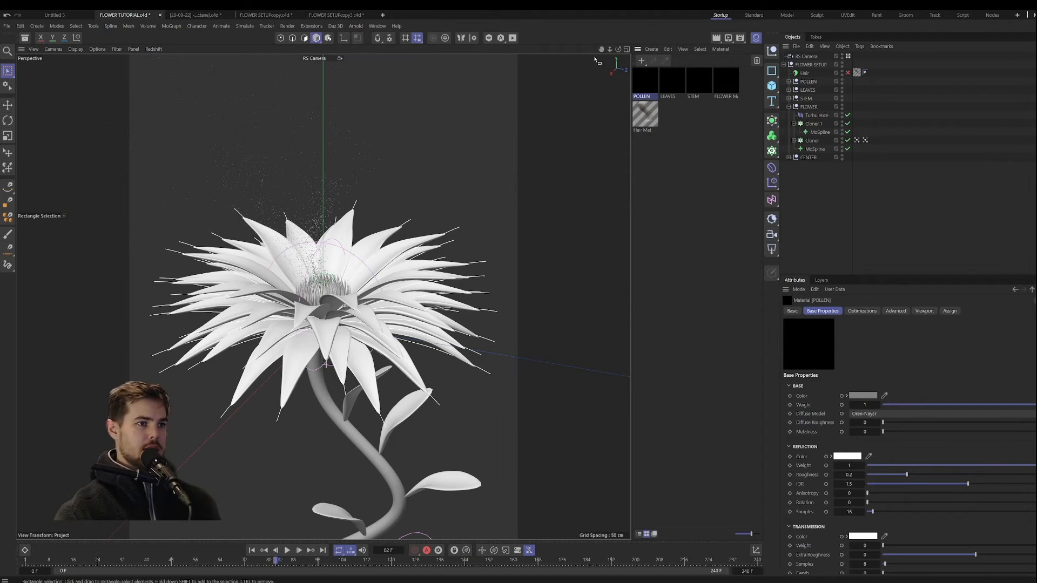
Step: Create a further default material named CENTER for the middle of the flower
click(641, 61)
double_click(639, 96)
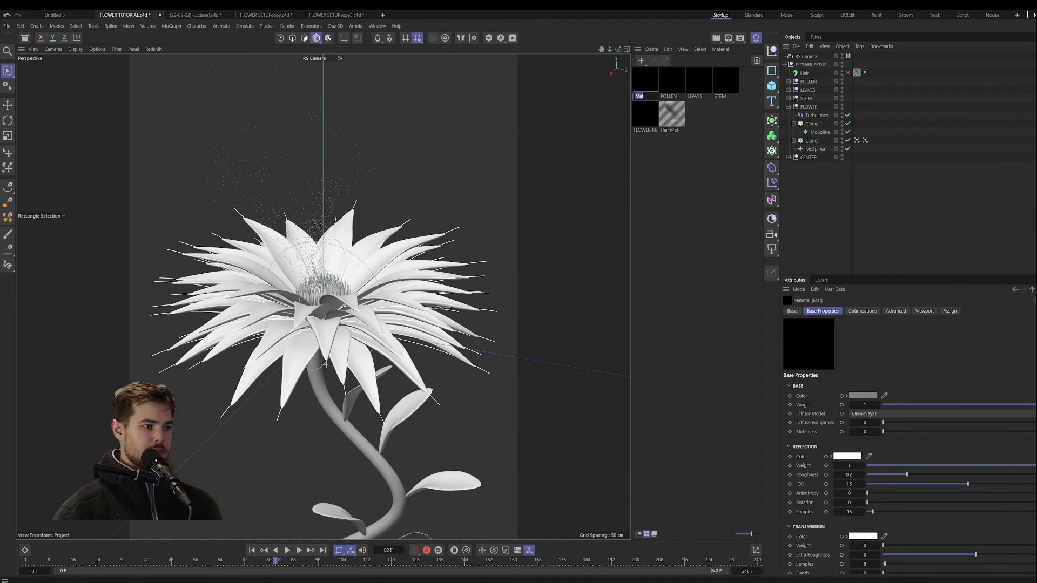
text(CENTER)
key(Return)
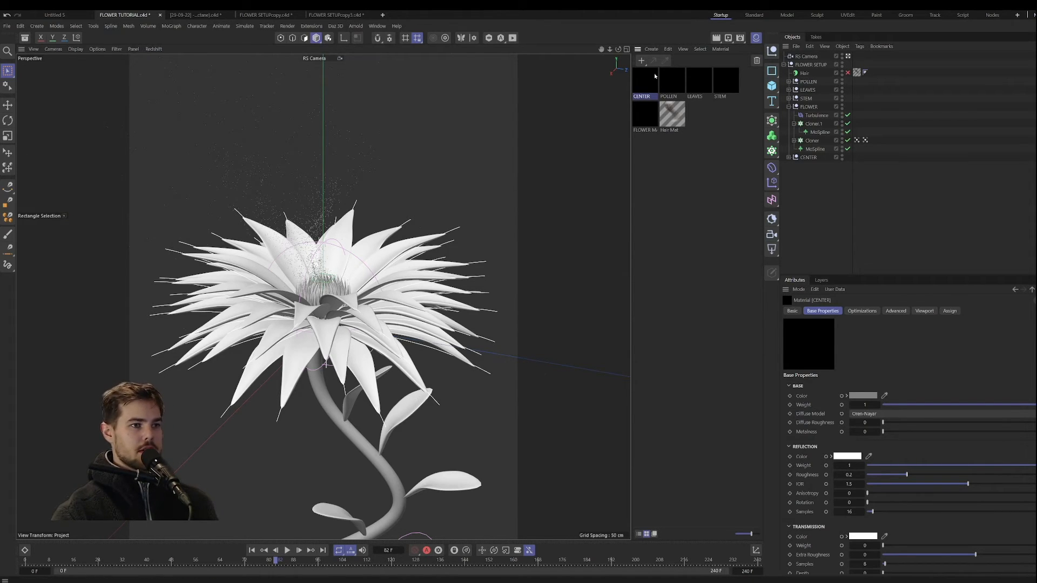
Step: Create one more default material named DROPLETS and clear the material selection
click(642, 61)
double_click(639, 96)
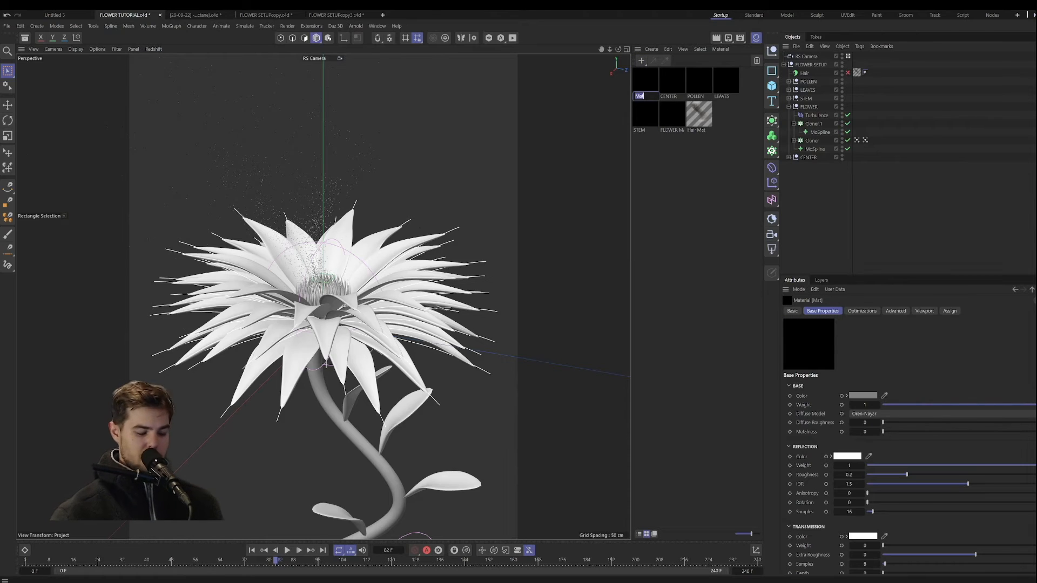
text(DROPLETS)
key(Return)
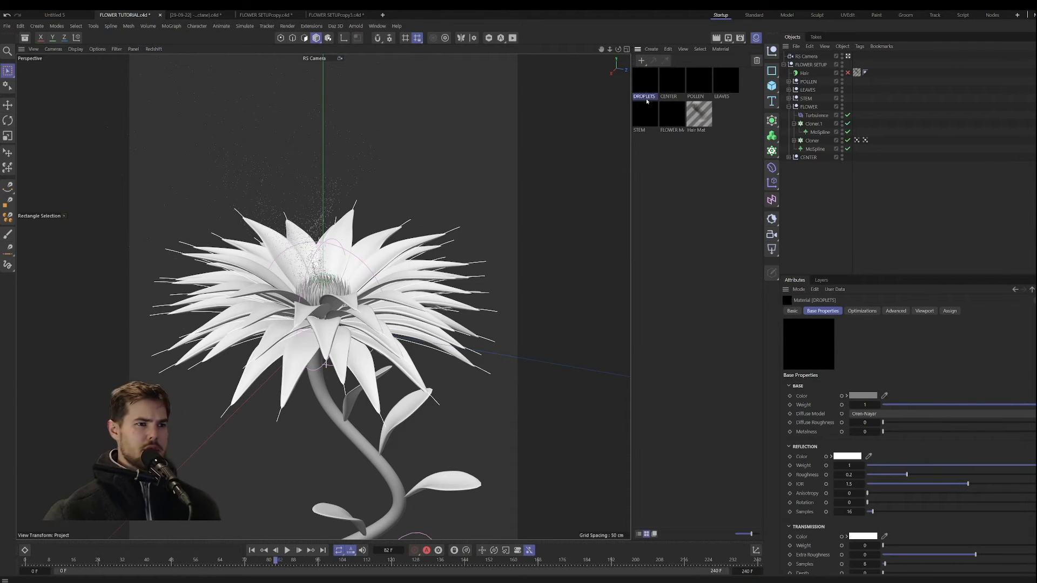
click(721, 159)
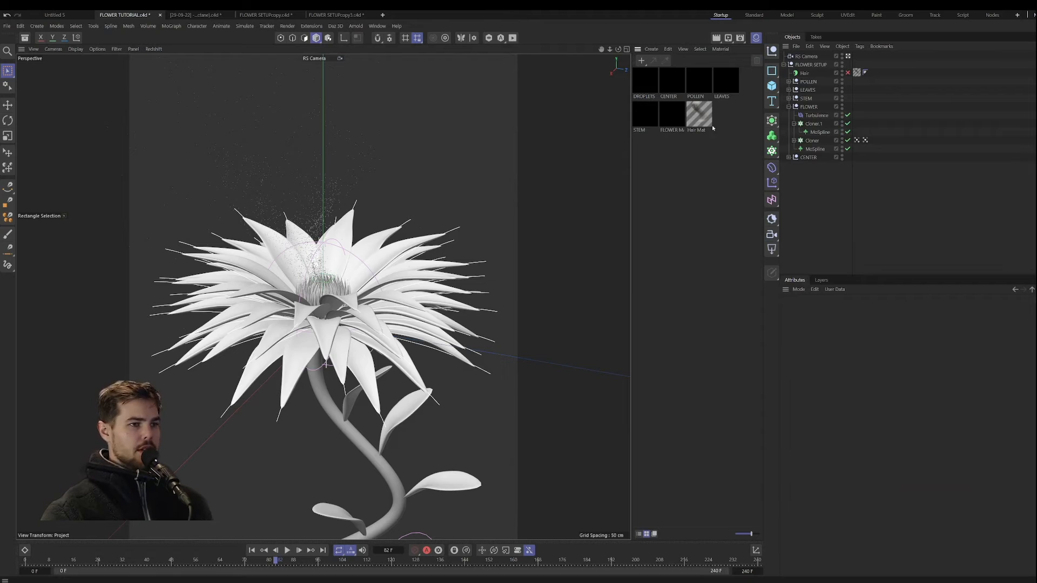
Step: Open the FLOWER MAIN material's node graph and duplicate its RS Standard node twice, placing the copies below the original
double_click(670, 114)
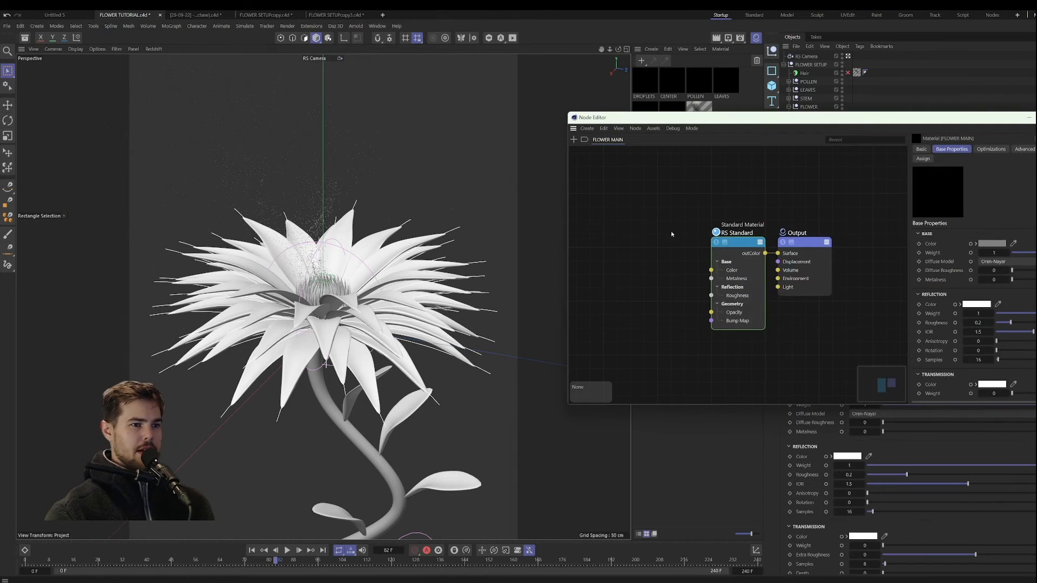
scroll(673, 231, down, 2)
drag(768, 121, 586, 105)
scroll(587, 248, up, 3)
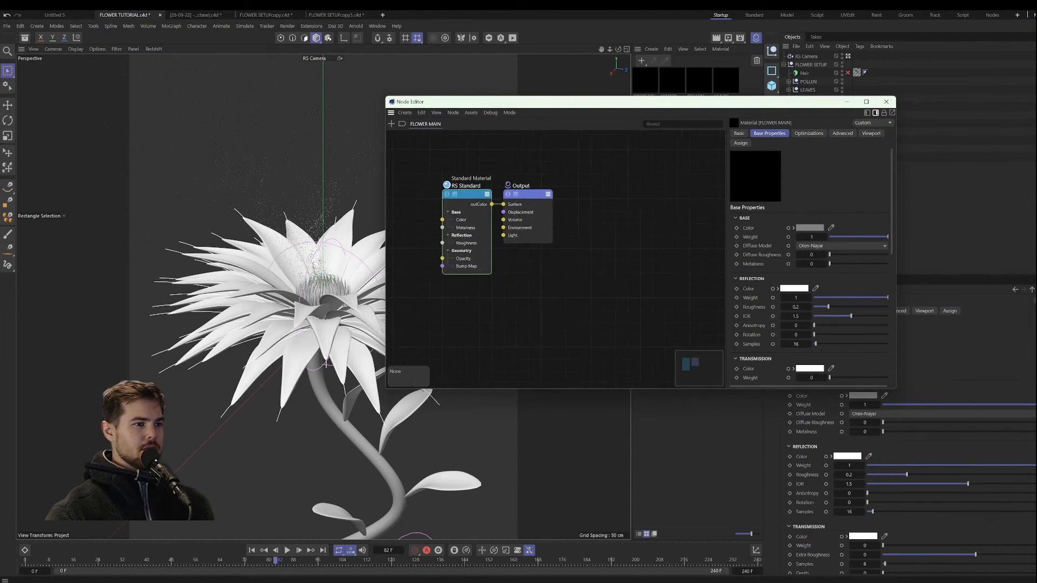
middle_drag(587, 249, 665, 240)
ctrl+drag(545, 193, 538, 293)
scroll(606, 320, down, 2)
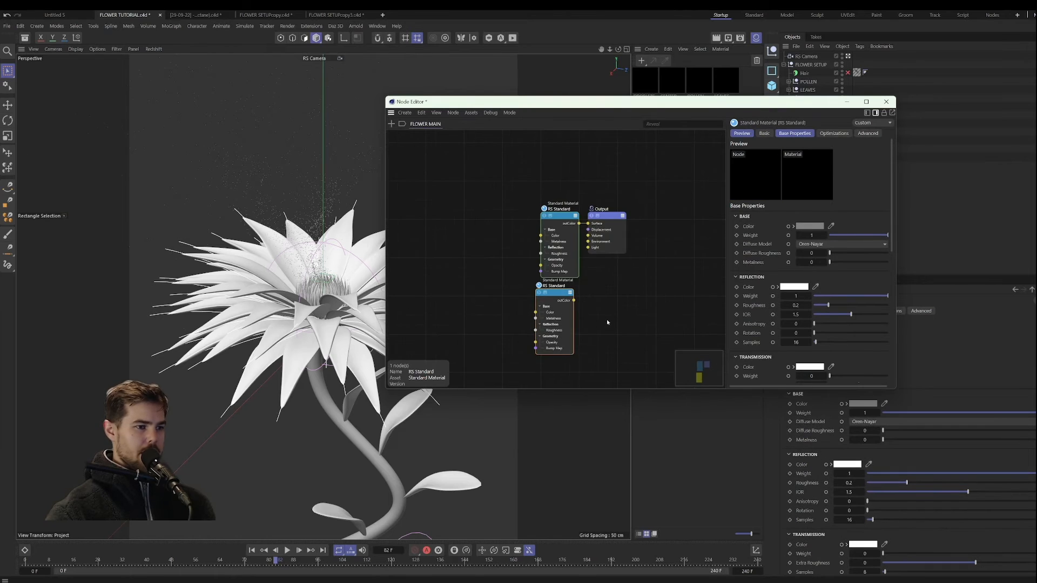
middle_drag(606, 321, 585, 247)
ctrl+drag(537, 221, 540, 324)
scroll(478, 237, down, 2)
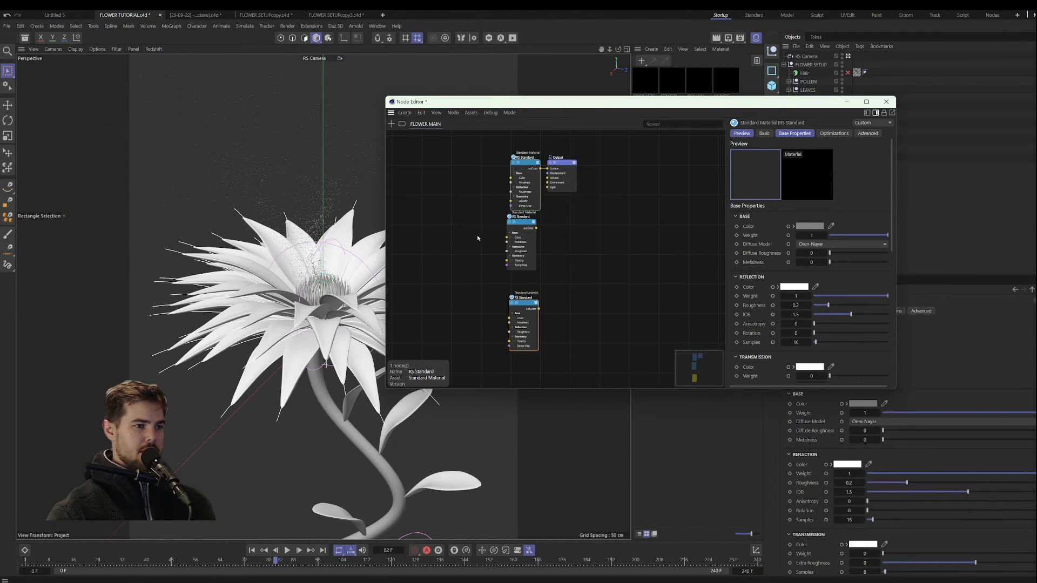
Step: Add a Material Blender node beside the RS Standard nodes and place a duplicate of it below
double_click(583, 230)
text(MATER)
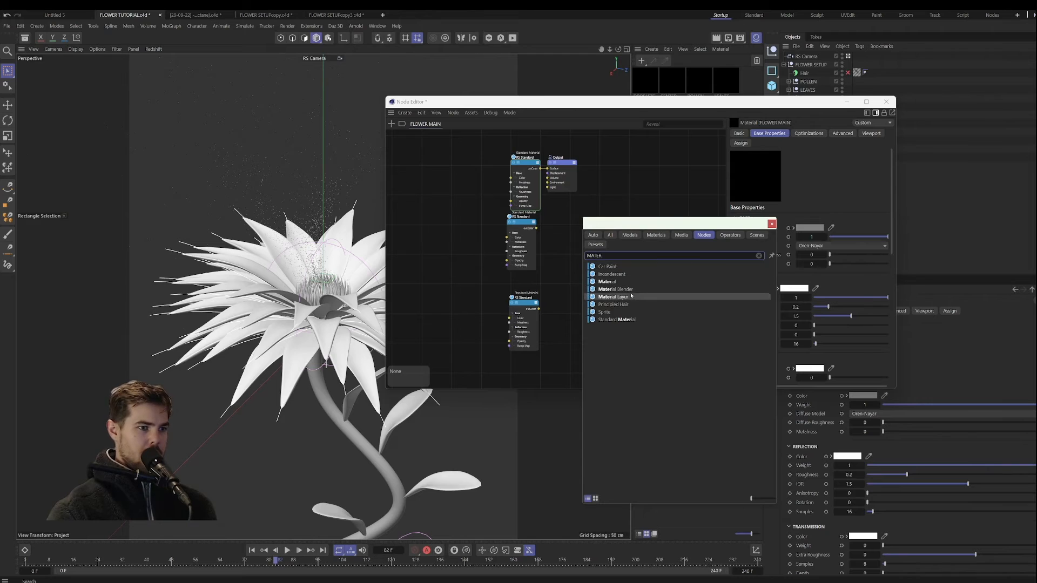
double_click(629, 290)
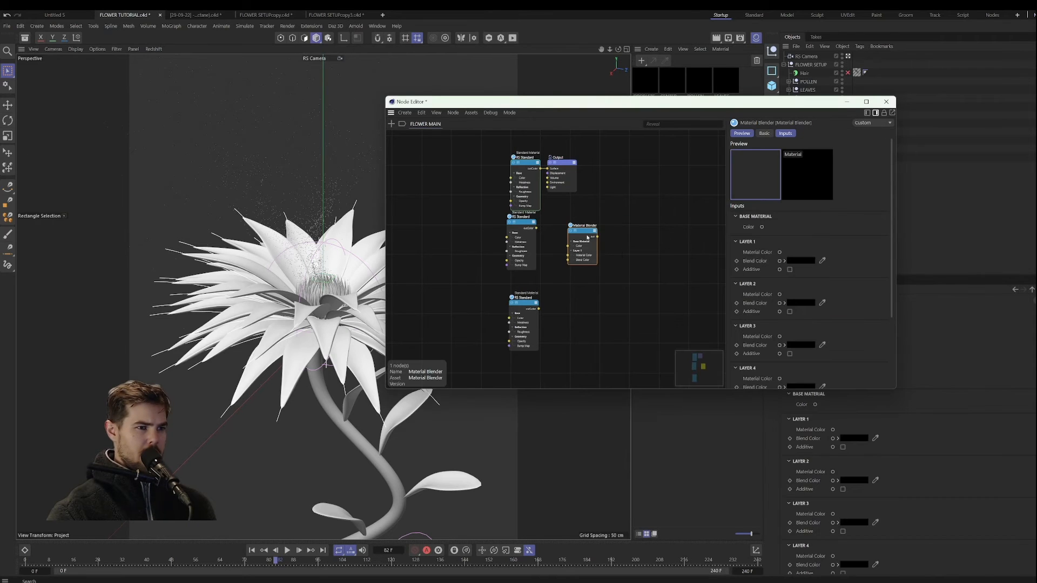
ctrl+drag(587, 231, 583, 286)
Step: Add a Vertex Attribute node, duplicate it, and spread the graph's nodes out with the Output node set apart
double_click(627, 222)
text(VERT)
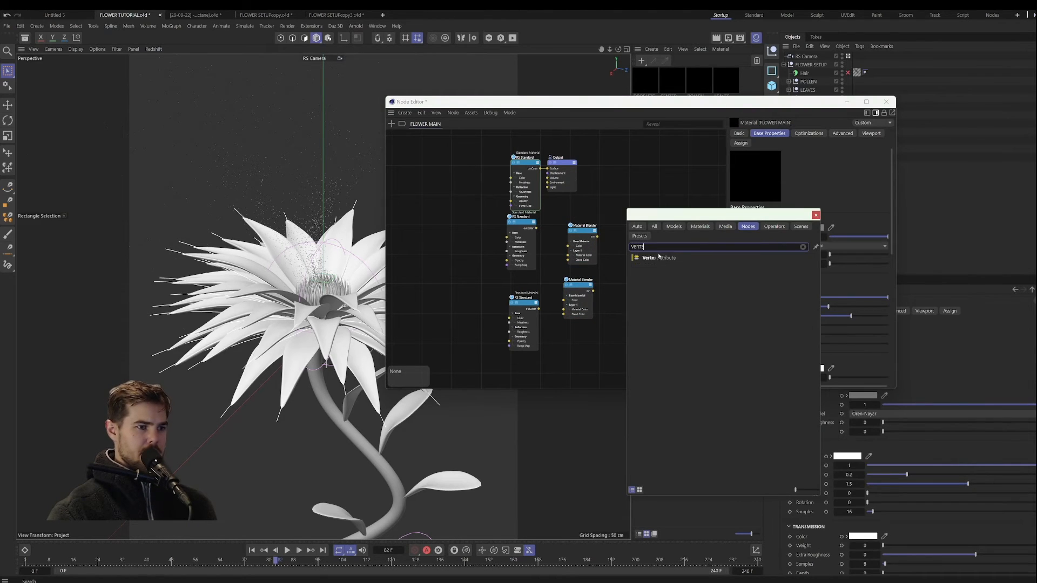
double_click(660, 259)
drag(626, 224, 454, 247)
drag(559, 162, 676, 208)
drag(528, 164, 522, 153)
middle_drag(614, 232, 620, 257)
Step: Assign the Cloner's INNER vertex map as the attribute name of the upper Vertex Attribute node
click(468, 224)
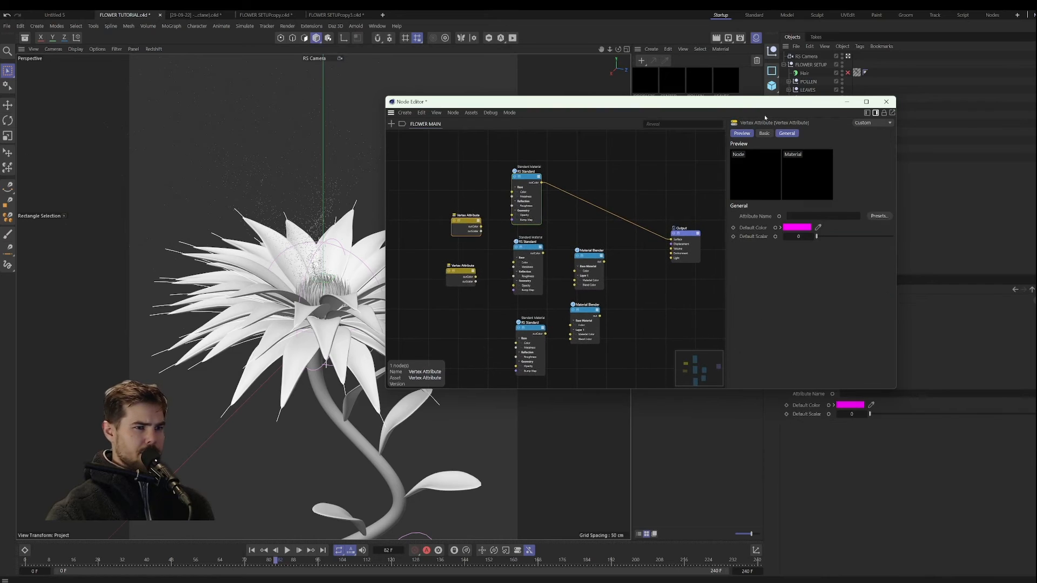
drag(764, 101, 647, 119)
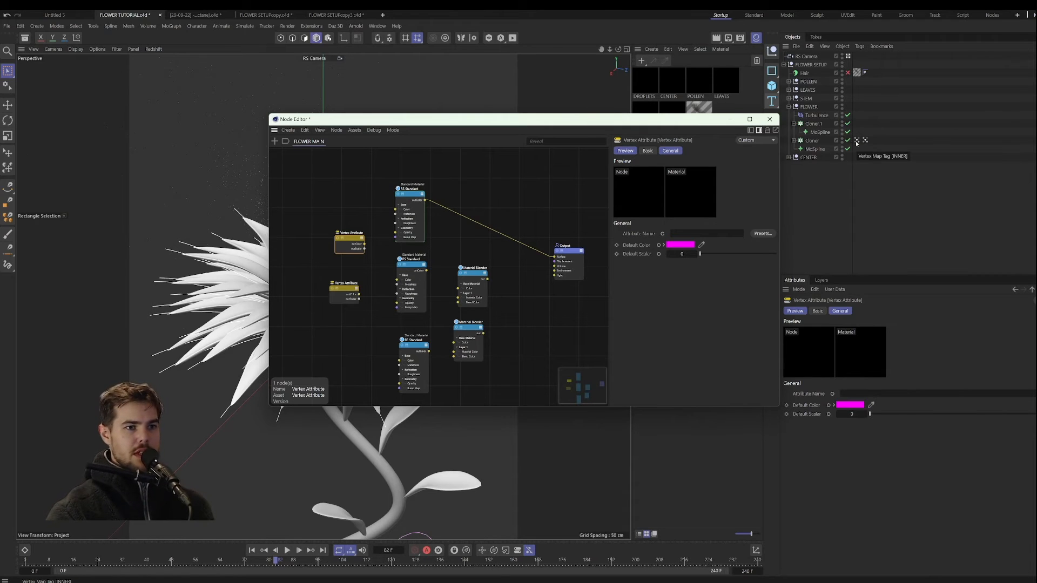
drag(856, 141, 850, 393)
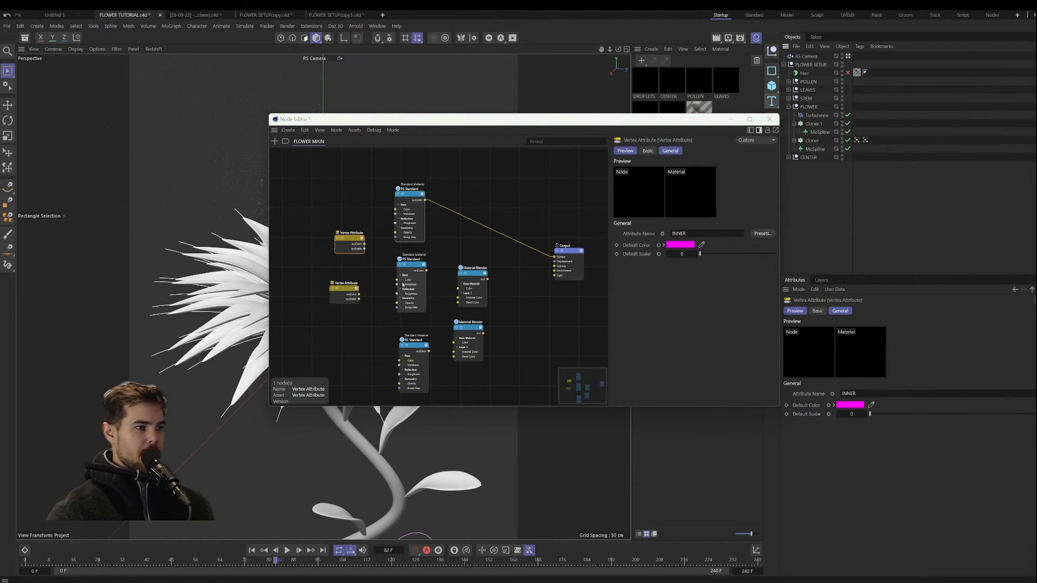
Step: Wire the first two RS Standard nodes into the first Material Blender's base and Layer 1, with the INNER attribute as its blend color
drag(427, 271, 461, 302)
drag(425, 201, 463, 292)
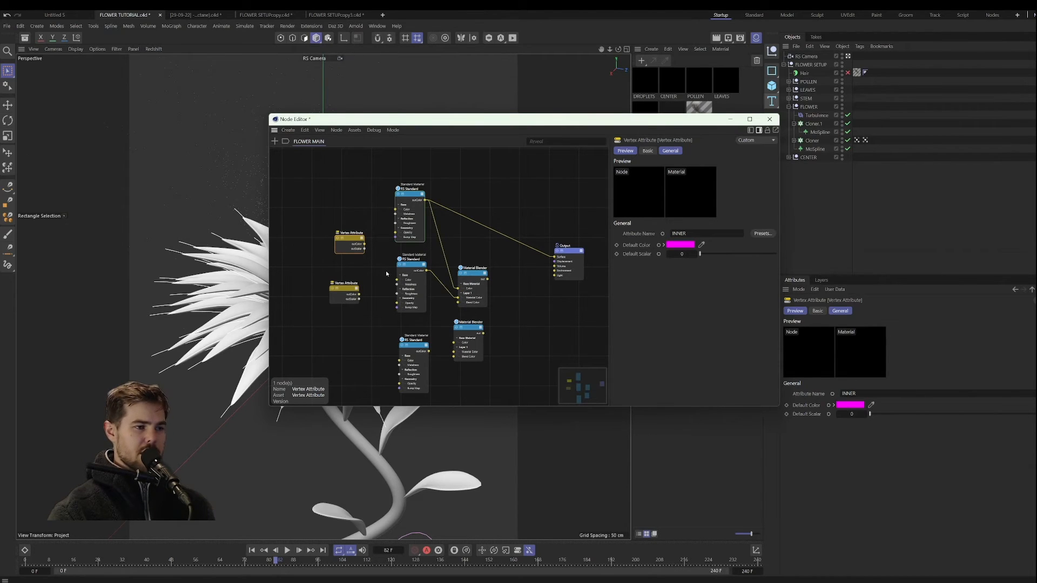
drag(336, 120, 483, 120)
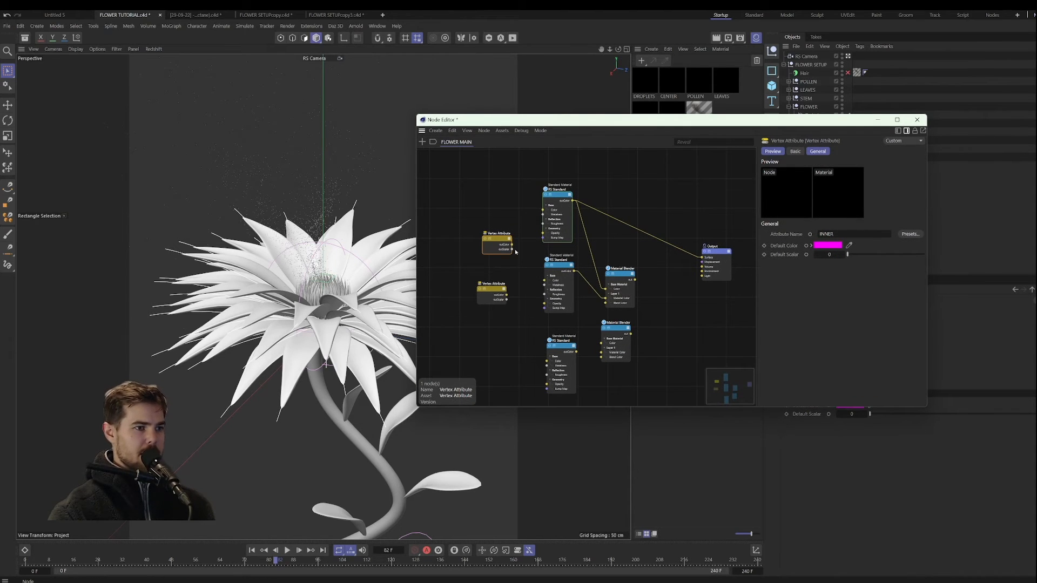
scroll(543, 260, up, 2)
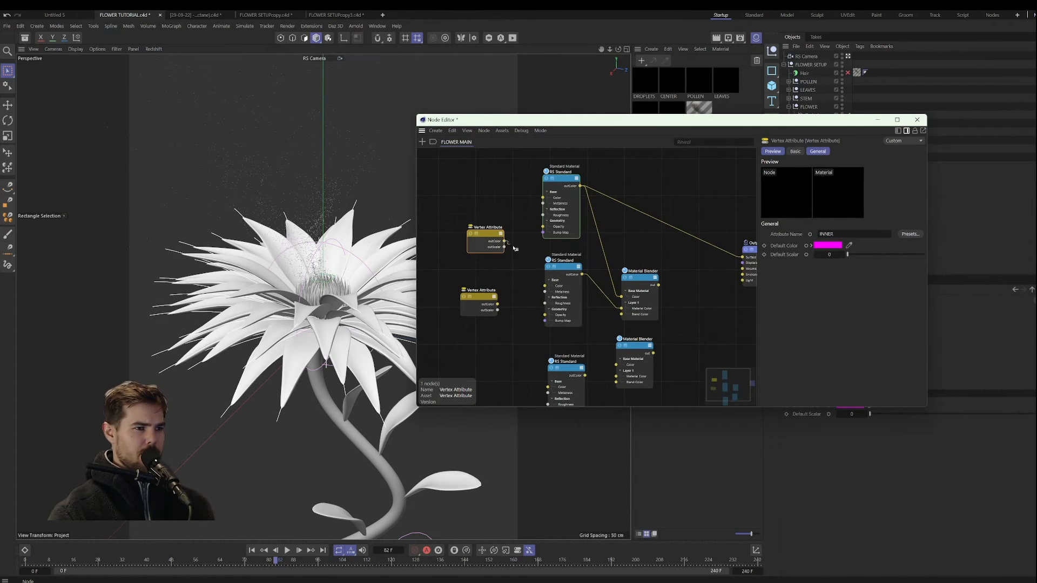
drag(514, 248, 621, 315)
middle_drag(752, 329, 692, 301)
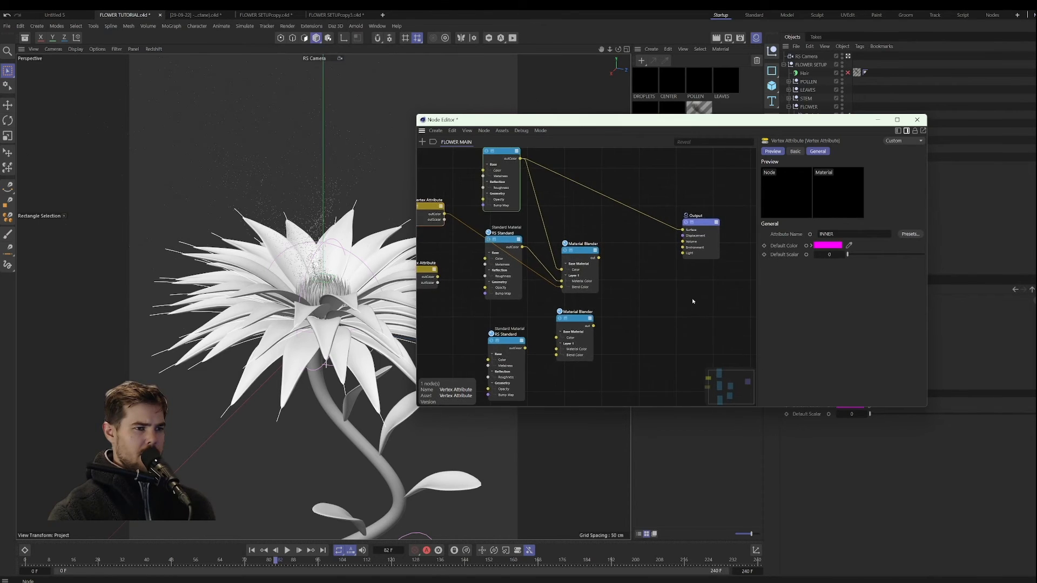
scroll(693, 301, down, 2)
Step: Reposition the second blender and second RS Standard, and assign the PETAL vertex map as the lower Vertex Attribute's name
drag(599, 319, 648, 289)
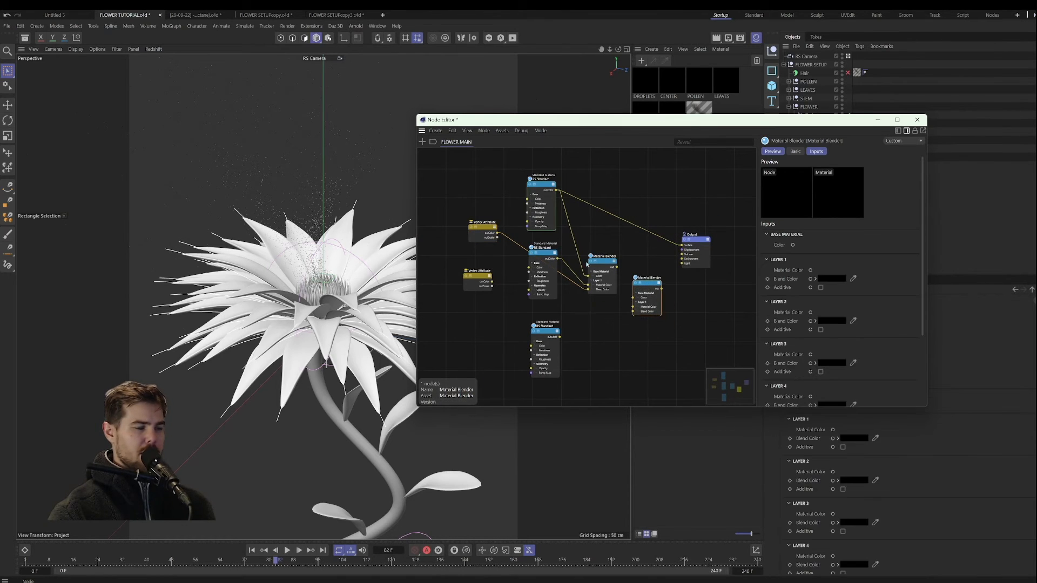
drag(541, 253, 514, 284)
click(477, 279)
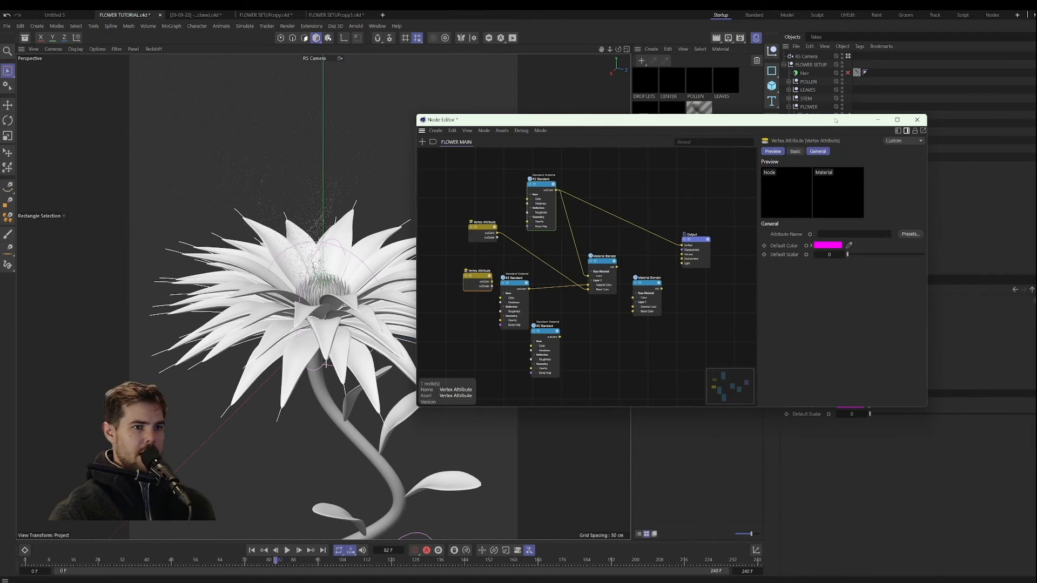
drag(818, 120, 685, 140)
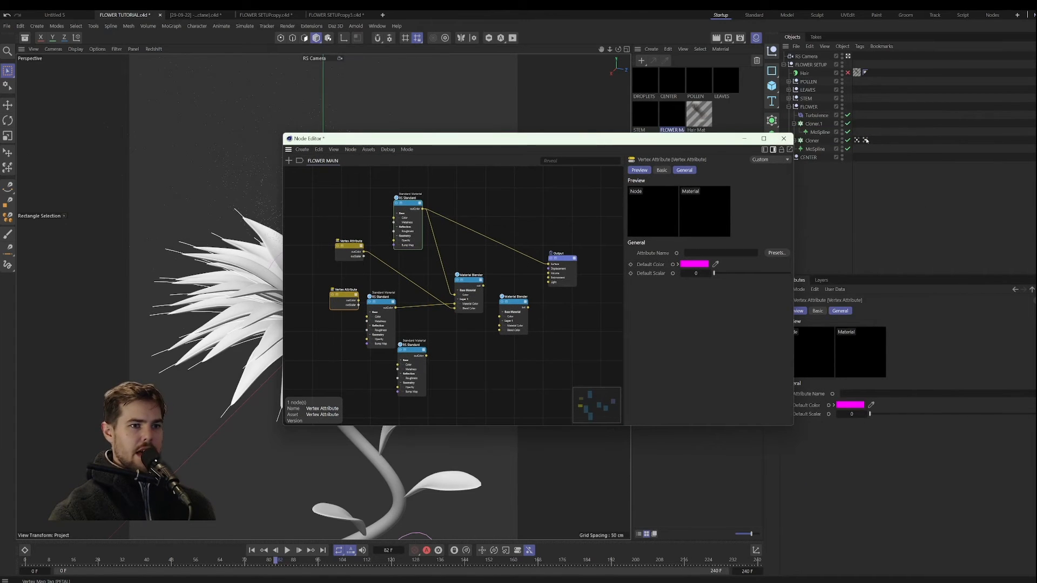
drag(865, 140, 878, 395)
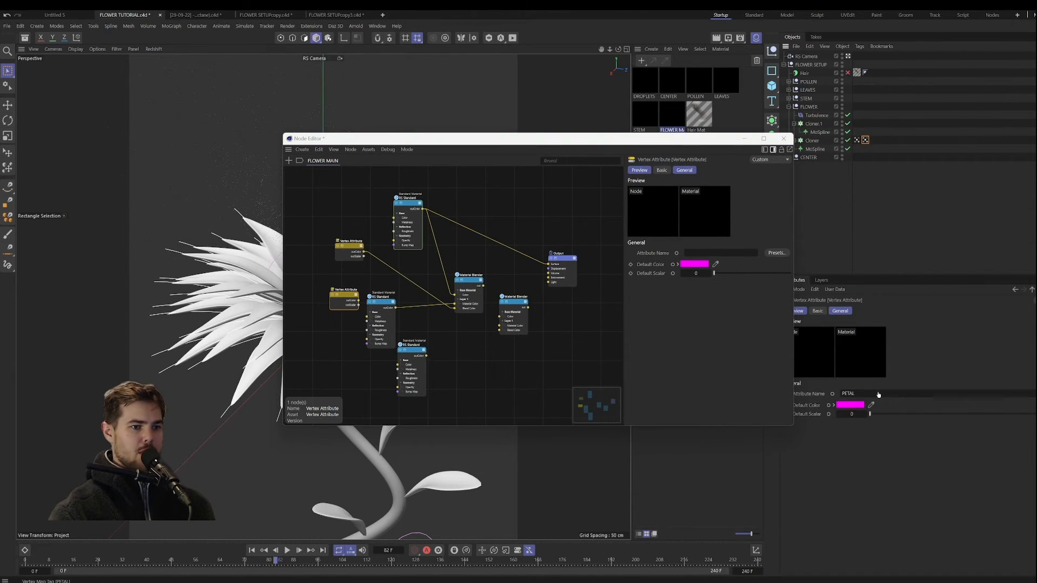
click(865, 141)
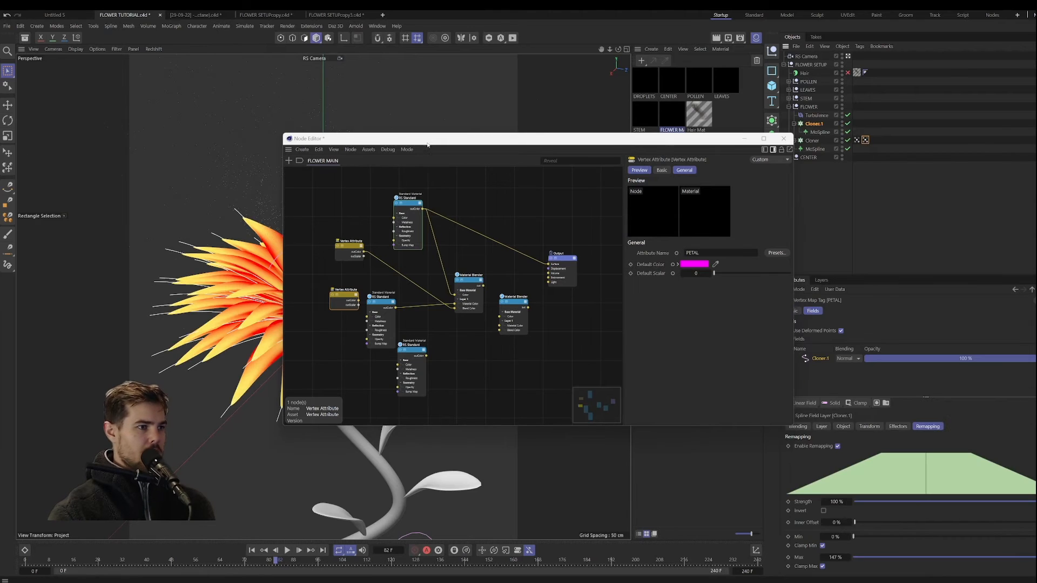
drag(427, 142, 578, 117)
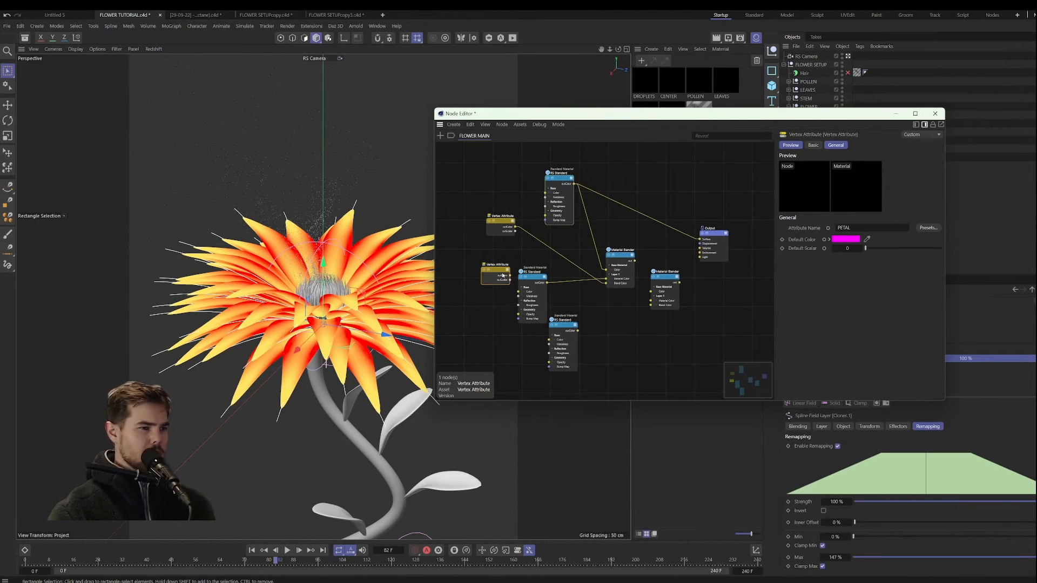
scroll(600, 303, up, 2)
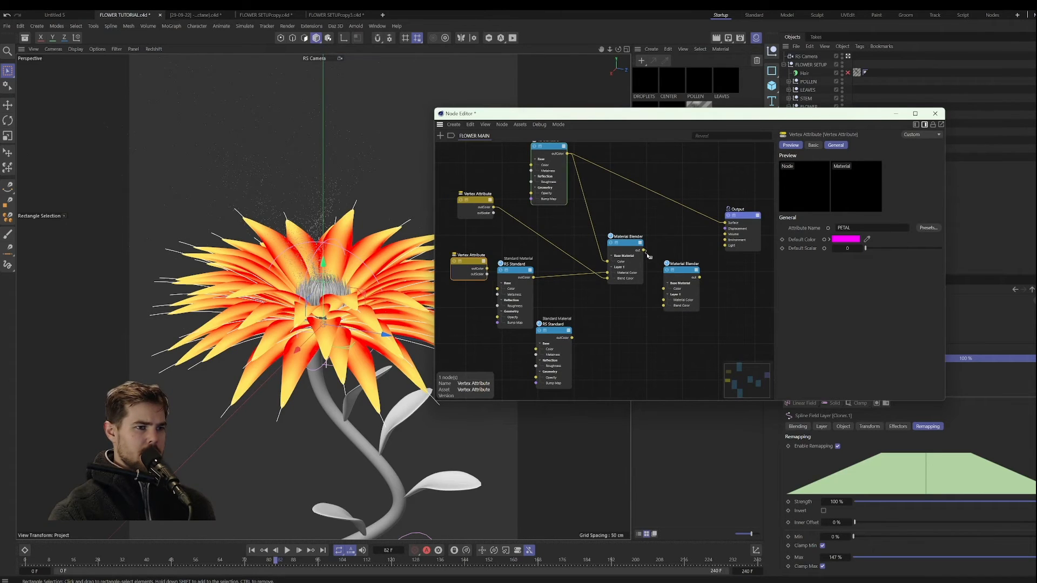
drag(648, 255, 663, 292)
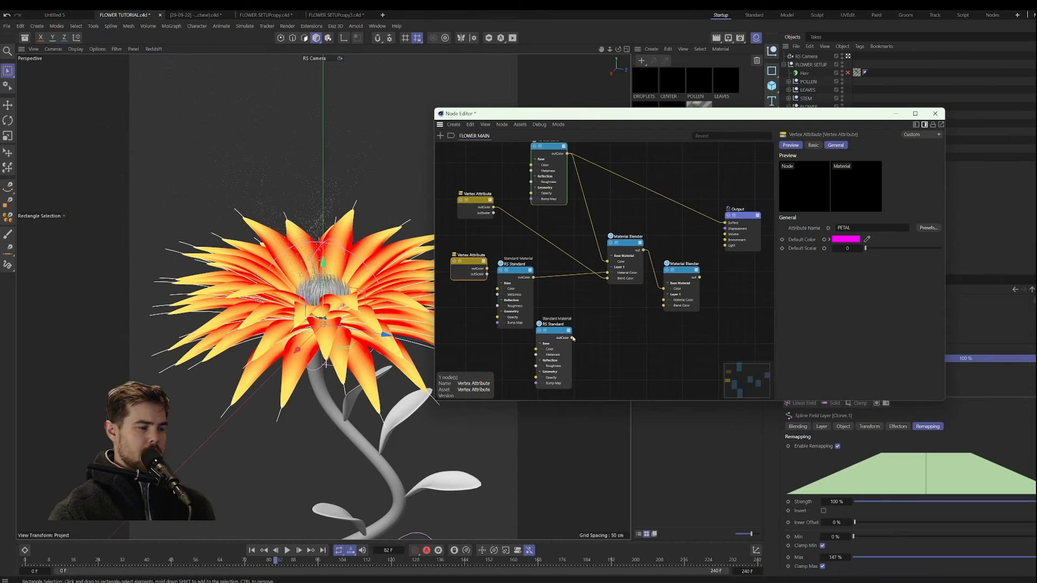
scroll(579, 337, down, 2)
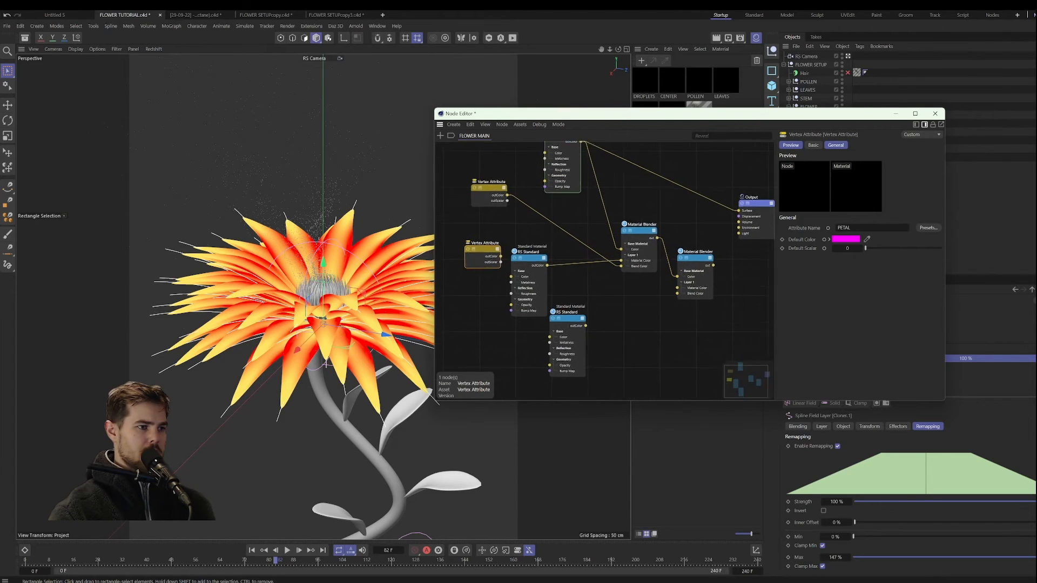
scroll(626, 301, down, 1)
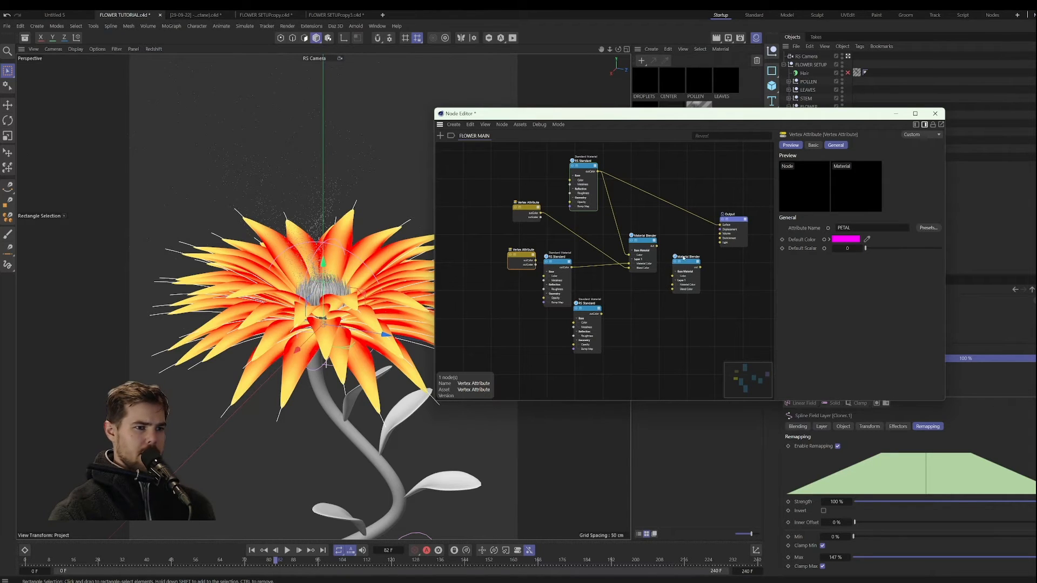
Step: Wire the second and third RS Standard nodes into the second Material Blender's base and Layer 1, with the PETAL attribute as its blend color
drag(686, 269, 574, 318)
scroll(578, 279, up, 3)
drag(567, 254, 620, 297)
drag(562, 346, 621, 312)
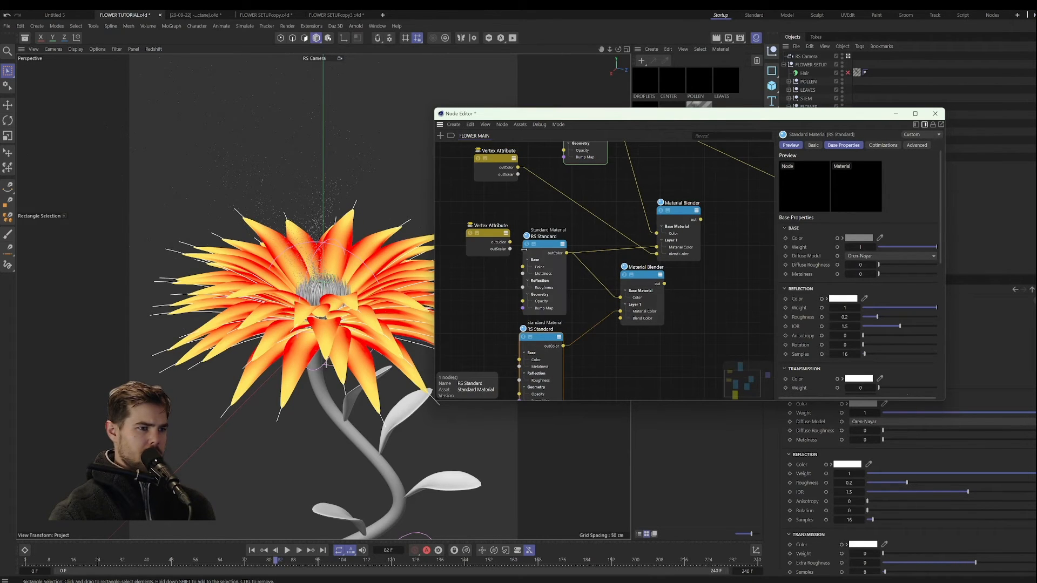
drag(510, 242, 620, 318)
scroll(702, 311, down, 2)
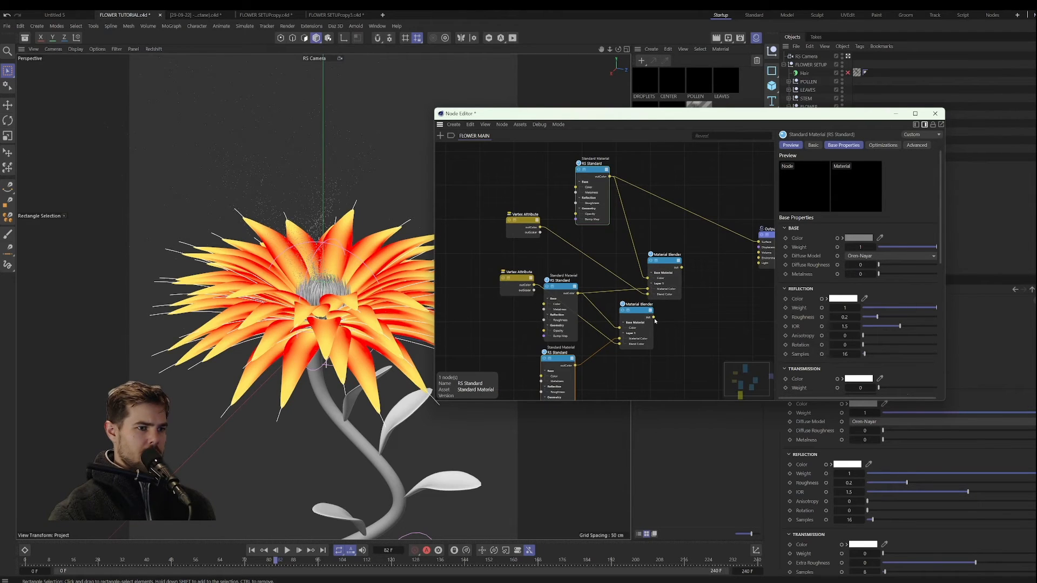
Step: Feed the second blender into the first blender's Layer 1 material color and connect the first blender to the Output node's Surface
drag(653, 318, 647, 290)
middle_drag(669, 263, 623, 275)
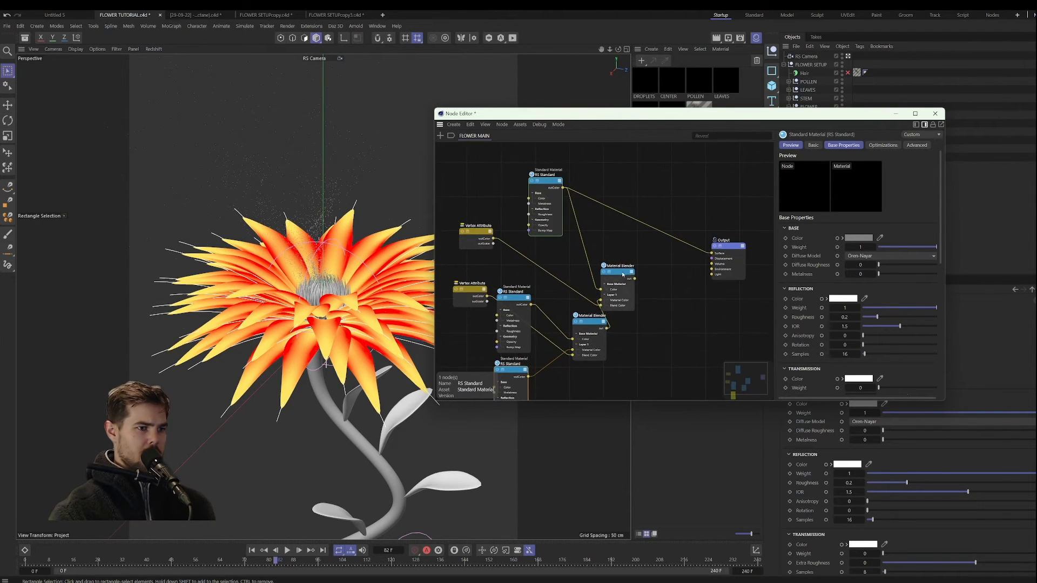
drag(622, 275, 656, 276)
middle_drag(691, 304, 666, 283)
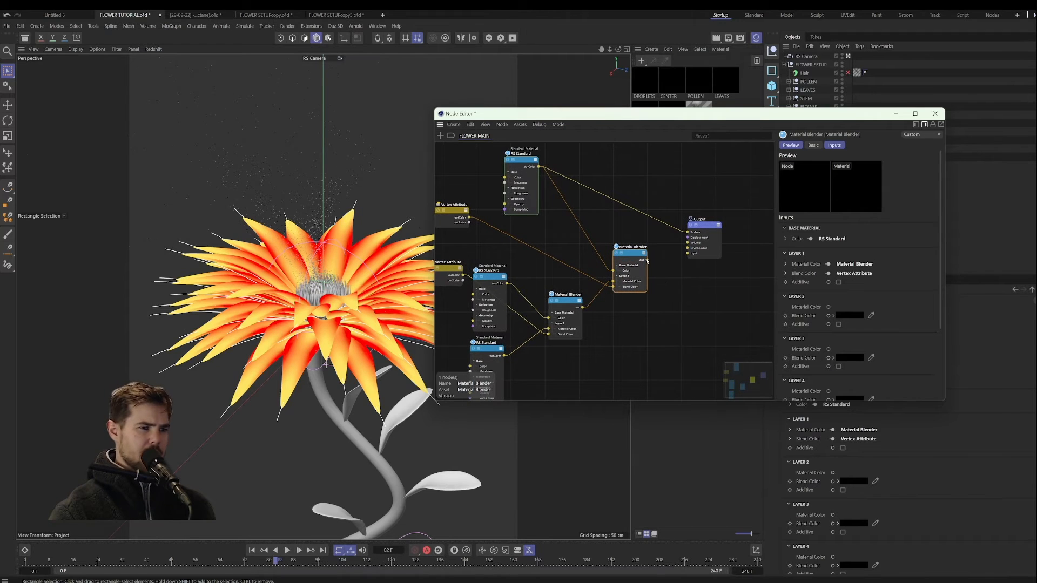
drag(647, 260, 688, 232)
scroll(571, 358, down, 2)
middle_drag(571, 358, 620, 339)
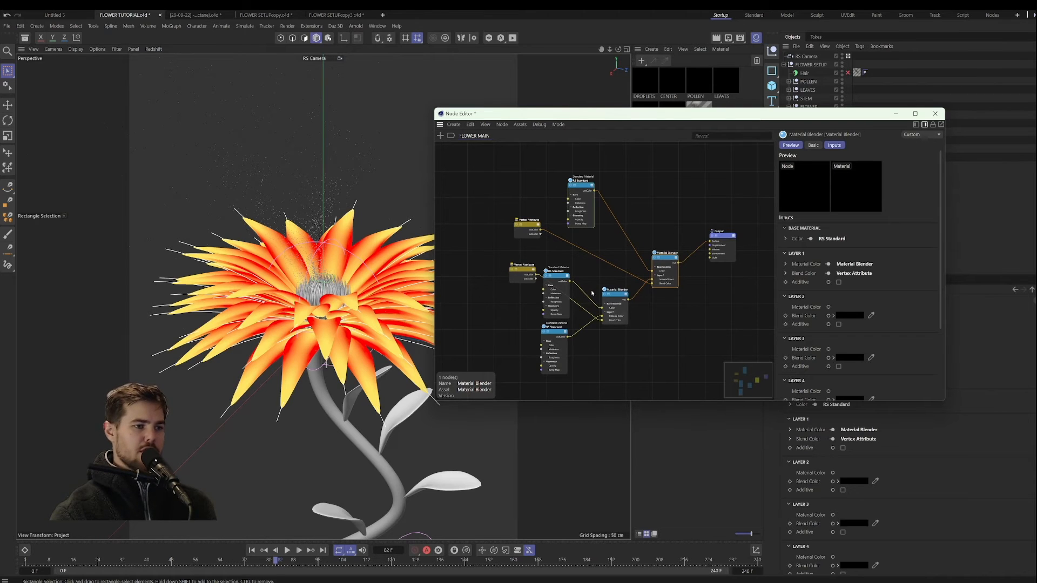
scroll(699, 213, up, 4)
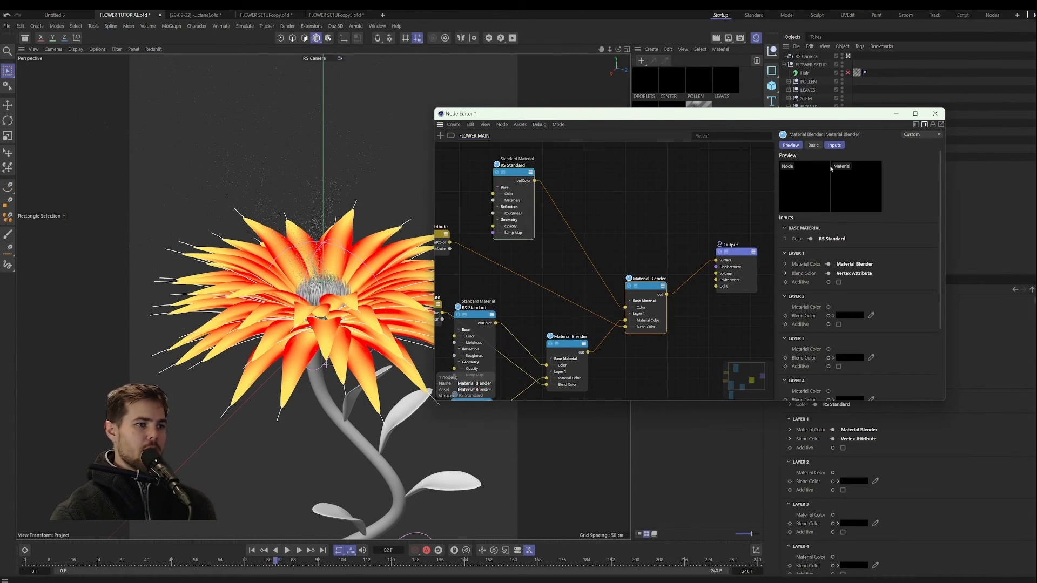
Step: Display the INNER vertex map on the petals and set the first RS Standard's base color to red, RGB 204, 32, 32
drag(860, 113, 834, 220)
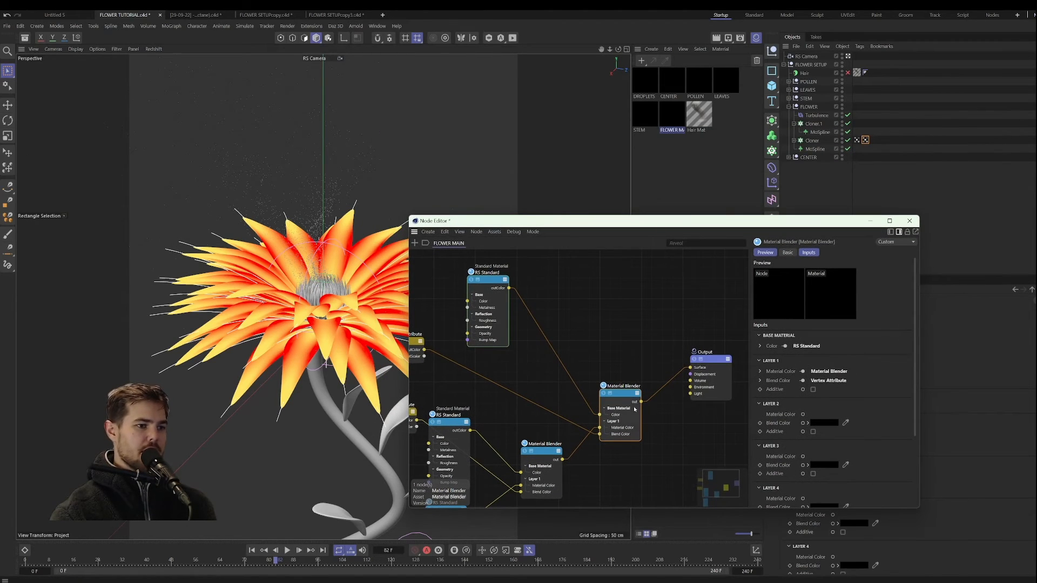
click(857, 140)
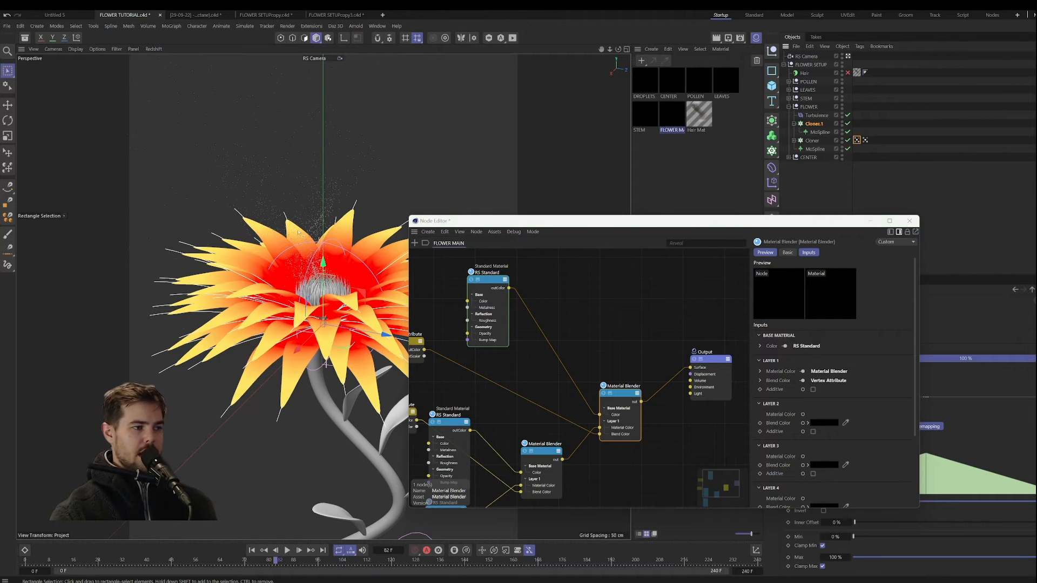
scroll(618, 319, down, 5)
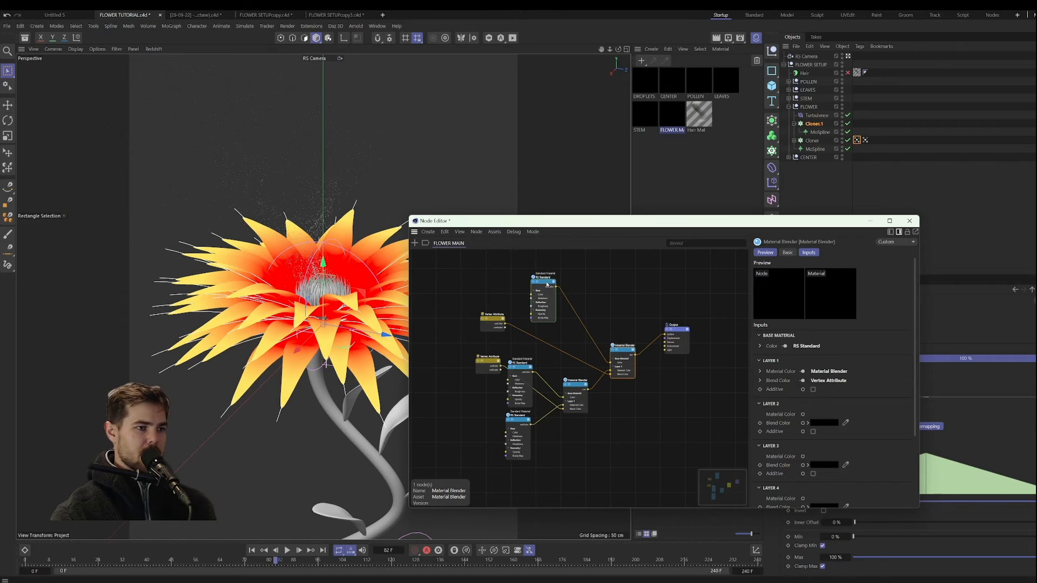
click(547, 285)
click(833, 345)
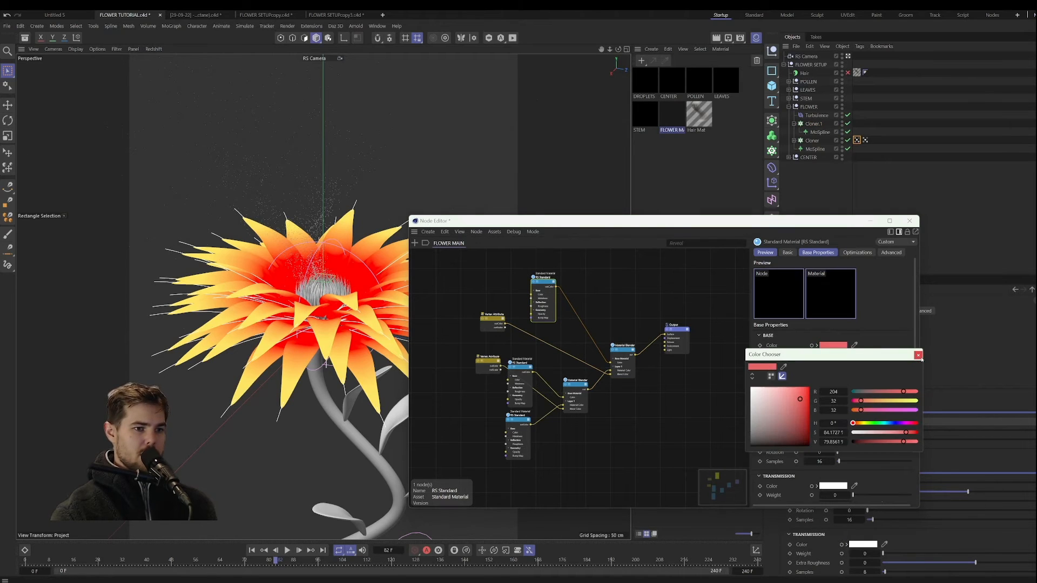
click(918, 355)
Step: Set the base color of the second RS Standard node in the FLOWER MAIN material to green
click(524, 367)
click(833, 345)
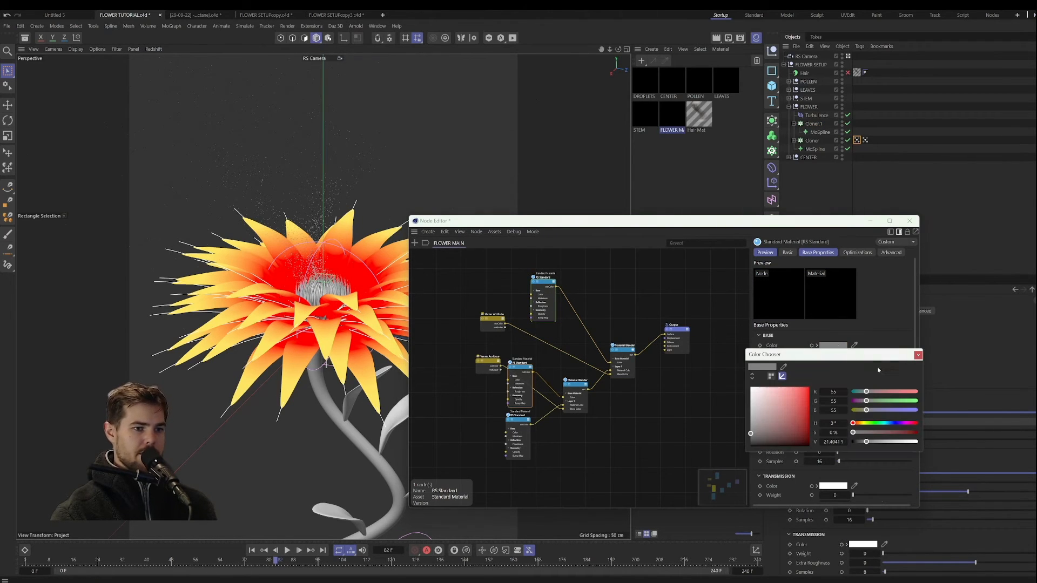
click(909, 401)
click(918, 355)
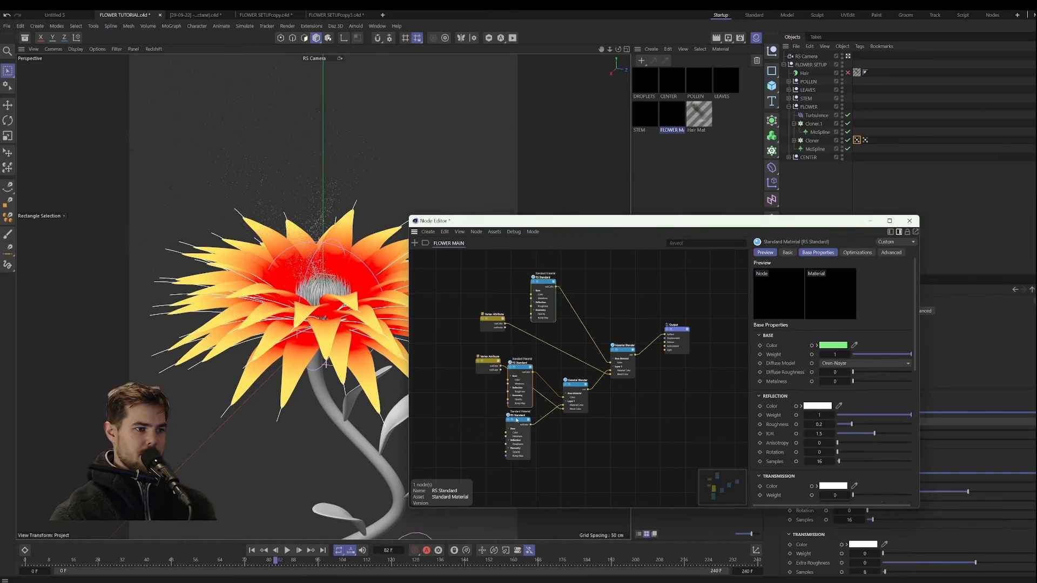
Step: Set the third RS Standard node's base color to blue and close the node editor
click(520, 420)
click(825, 345)
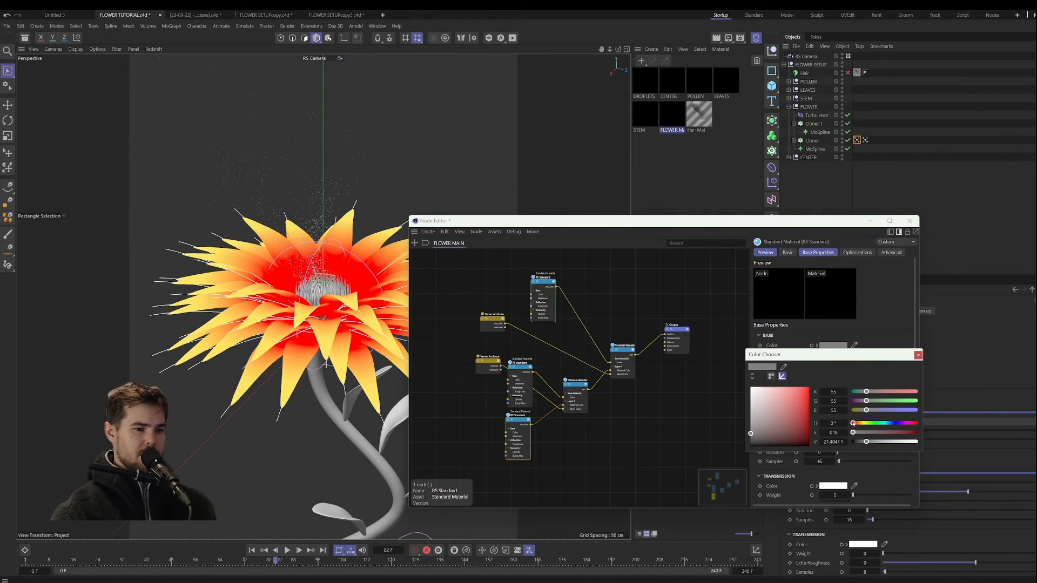
click(904, 413)
click(687, 297)
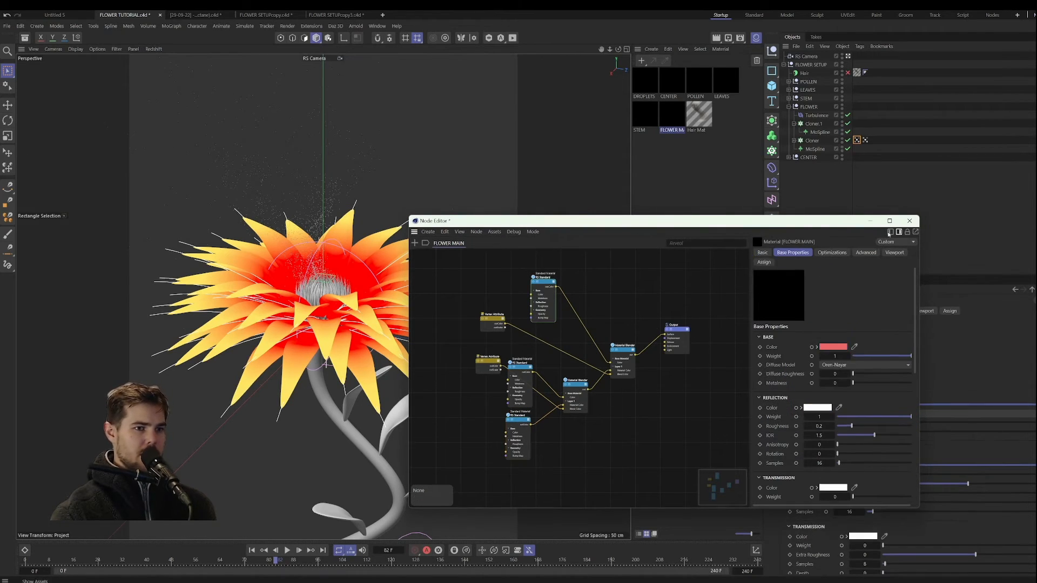
click(909, 220)
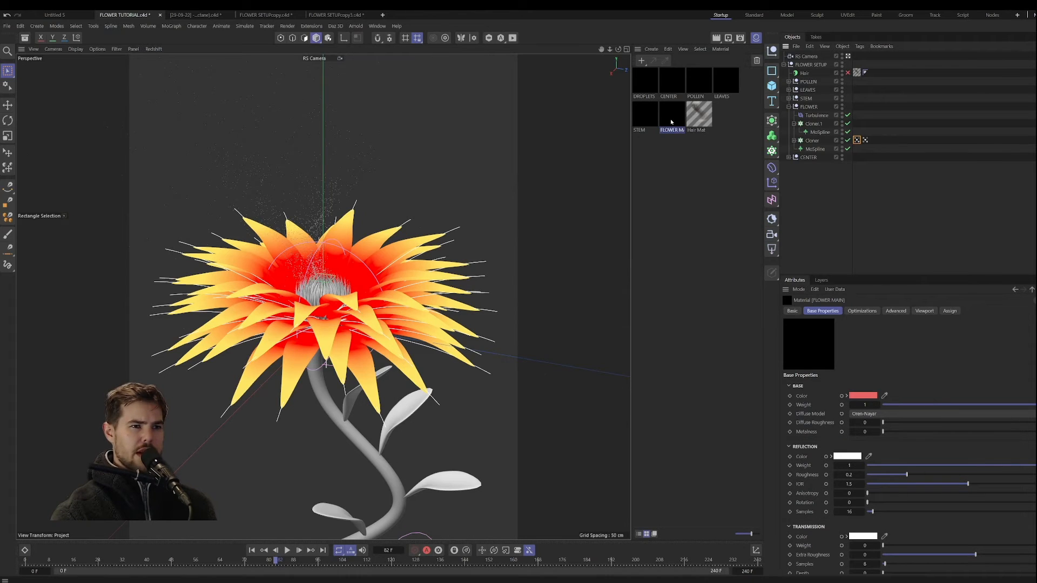
Step: Apply the FLOWER MAIN material to the petal Cloner in the FLOWER group
click(812, 140)
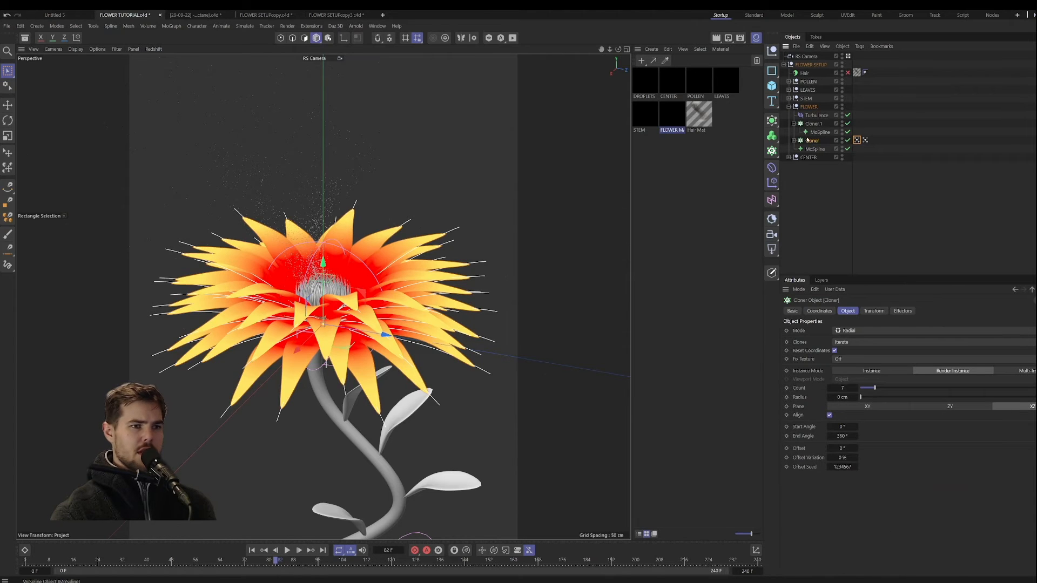
drag(672, 114, 815, 142)
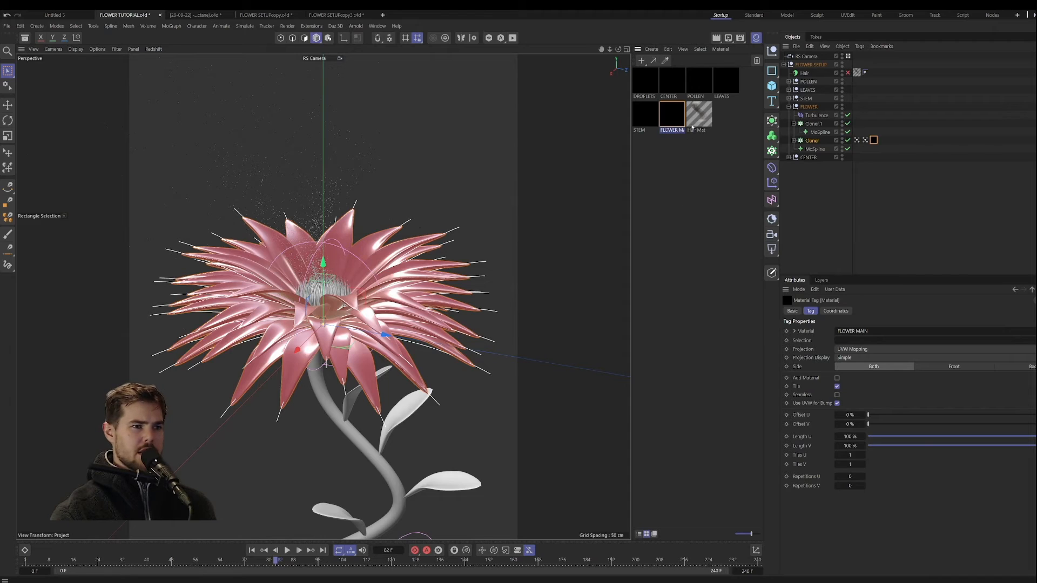
click(807, 171)
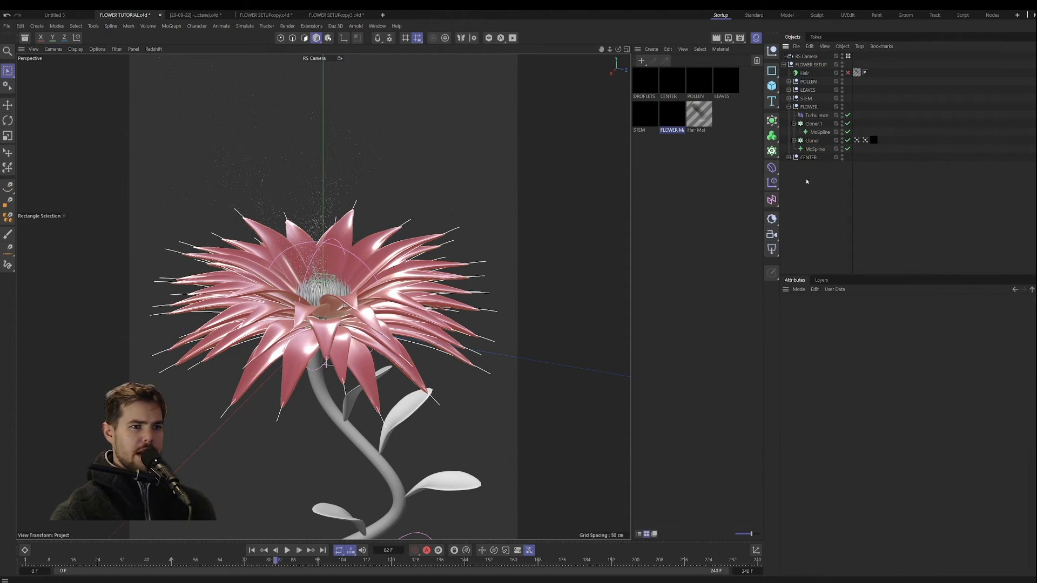
Step: Add an RS Dome Light and start a live render of the flower in the Redshift RenderView
click(776, 253)
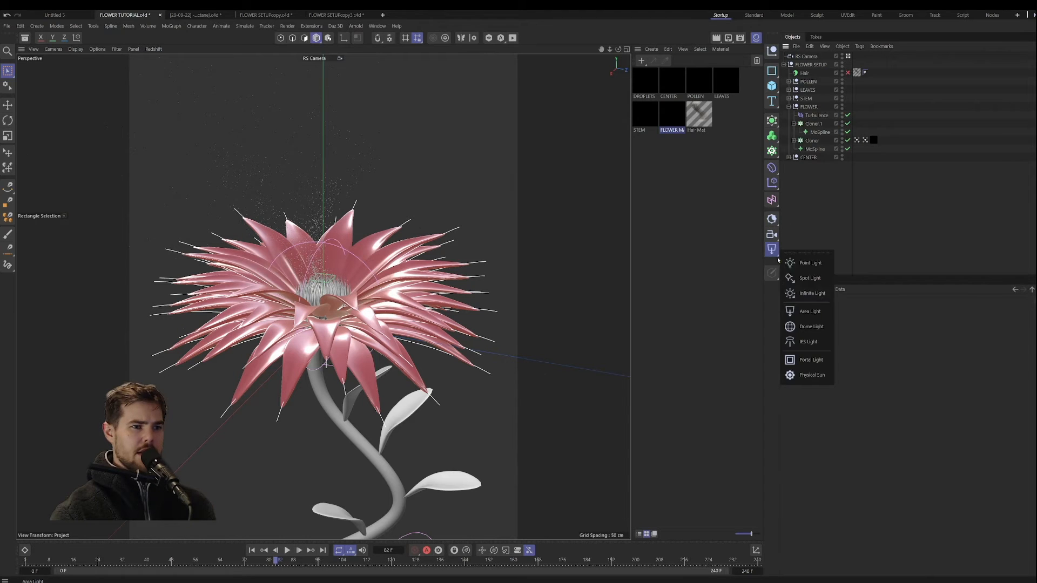
click(811, 326)
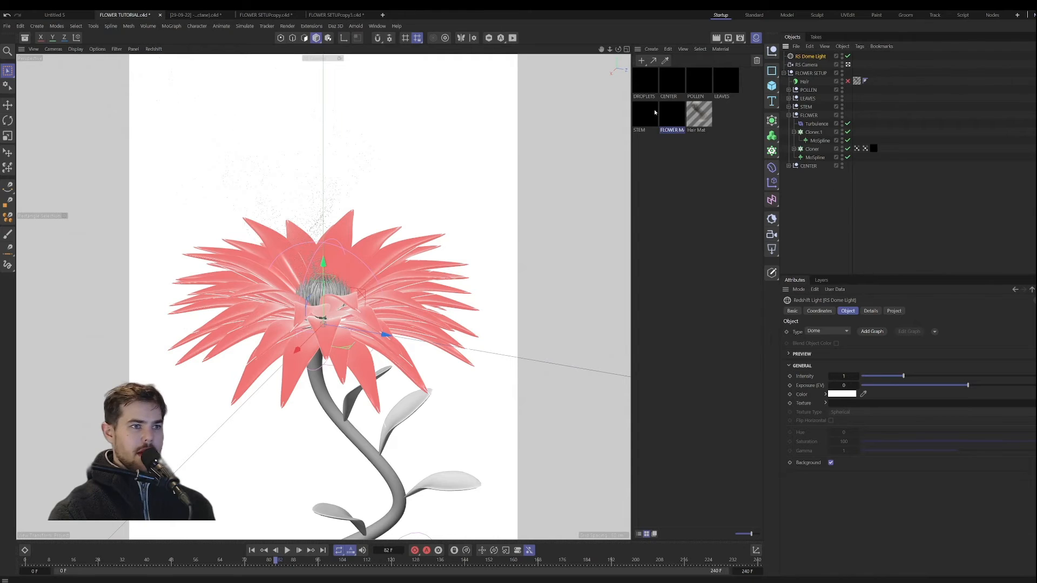
click(512, 37)
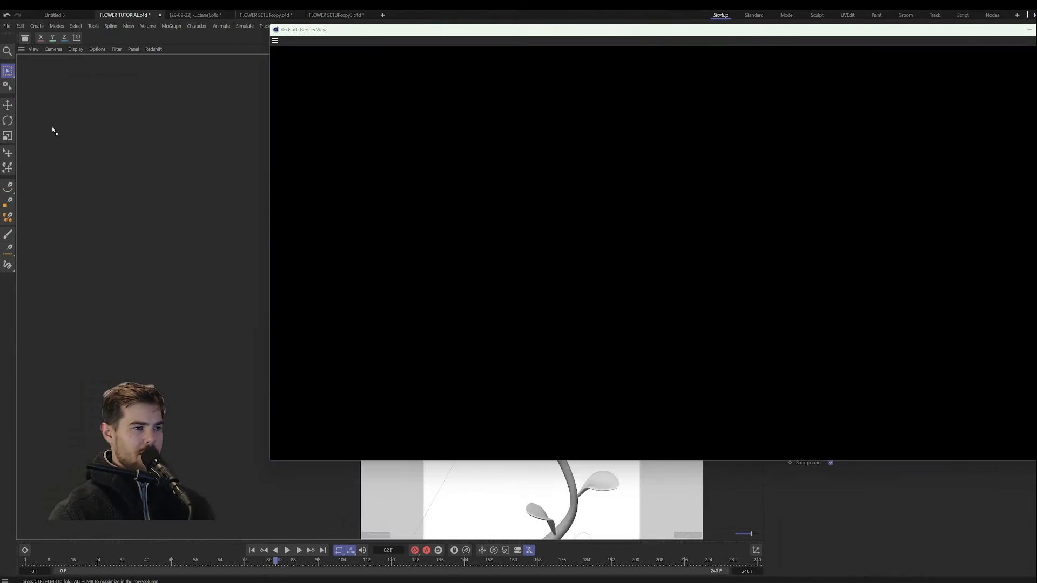
scroll(151, 270, up, 3)
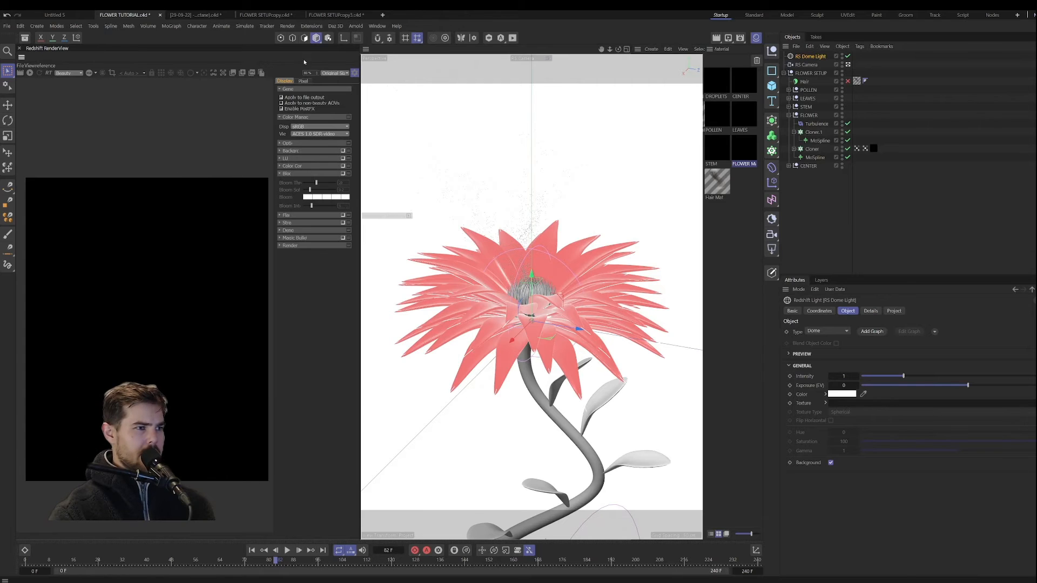
click(353, 74)
scroll(255, 267, up, 2)
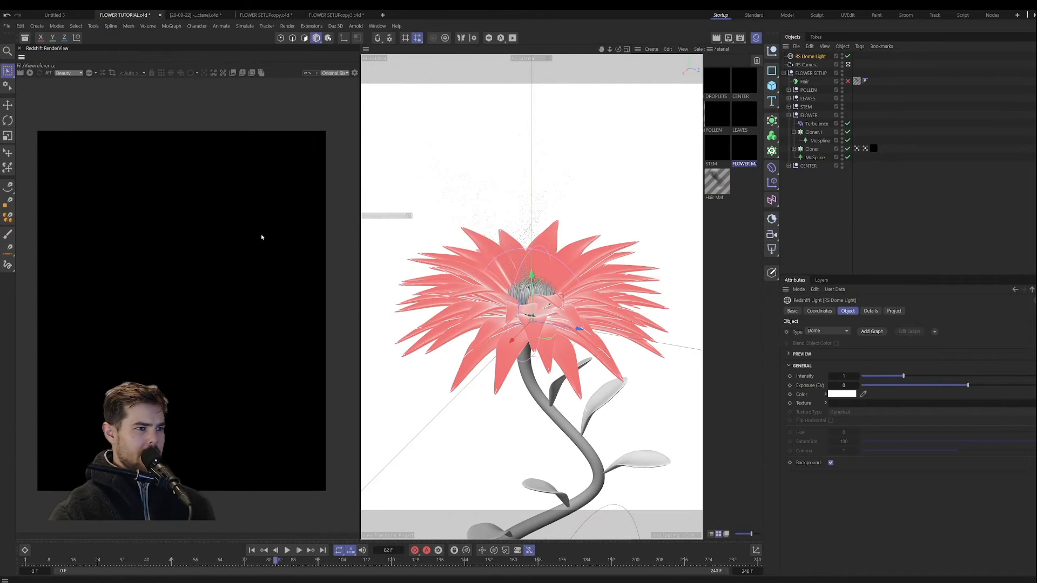
click(30, 73)
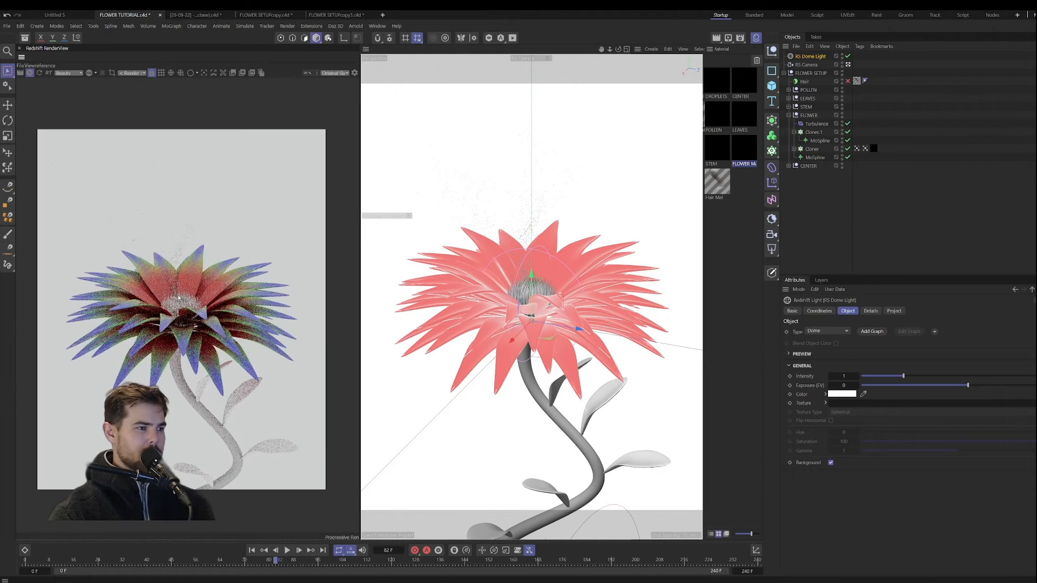
Step: Inspect the blended petal colors up close in the render and stop the live rendering
scroll(177, 348, up, 1)
scroll(180, 270, up, 4)
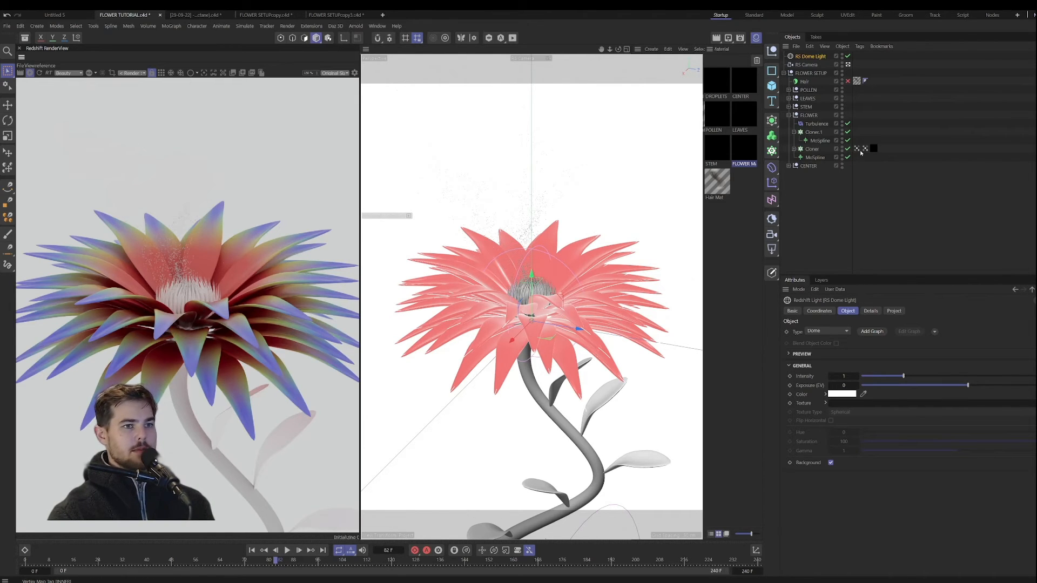
click(864, 149)
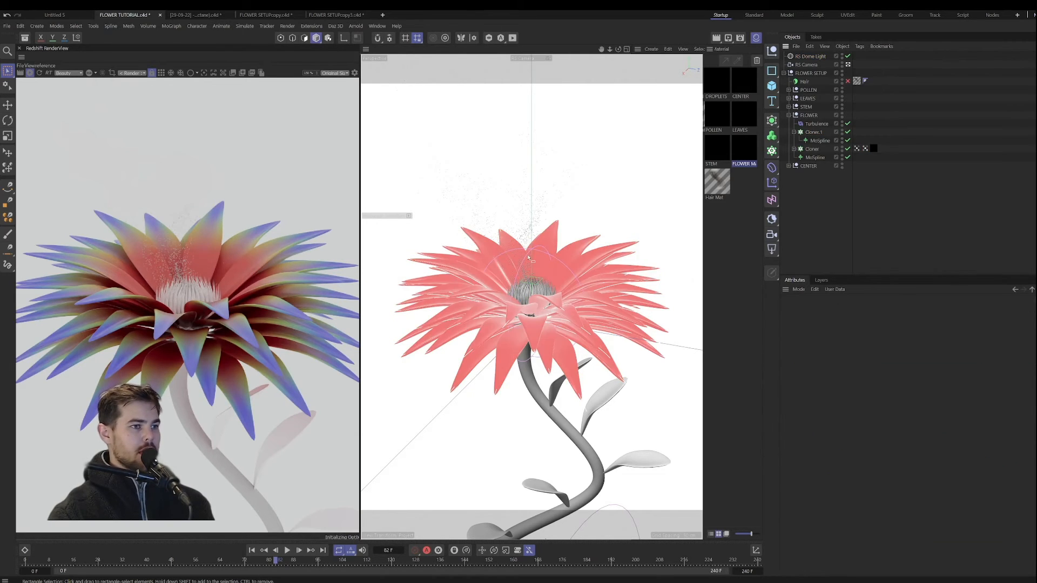
click(32, 75)
scroll(177, 289, down, 4)
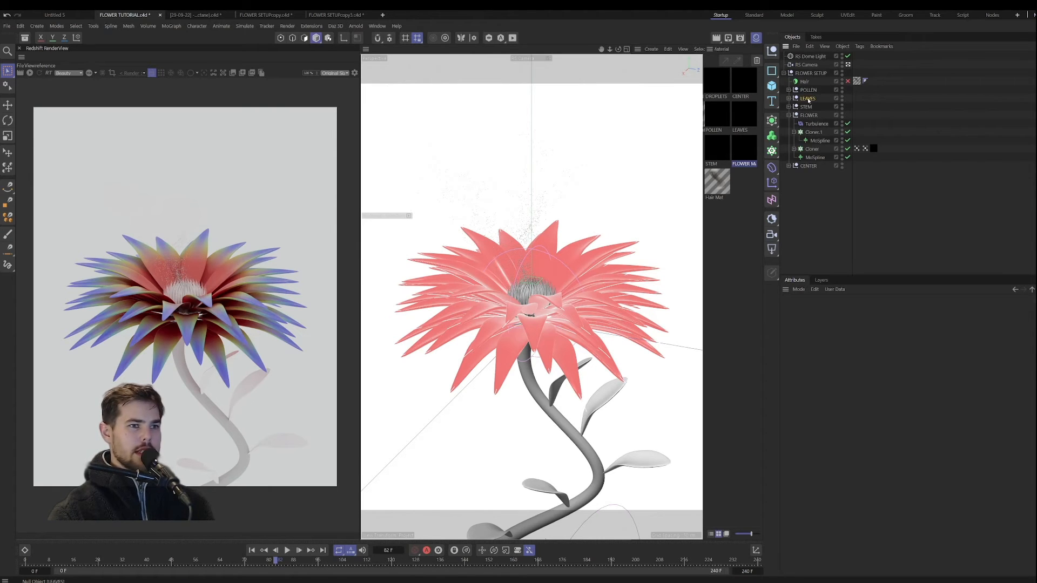
Step: Apply the LEAVES material to the whole LEAVES group
click(807, 100)
click(788, 99)
click(794, 116)
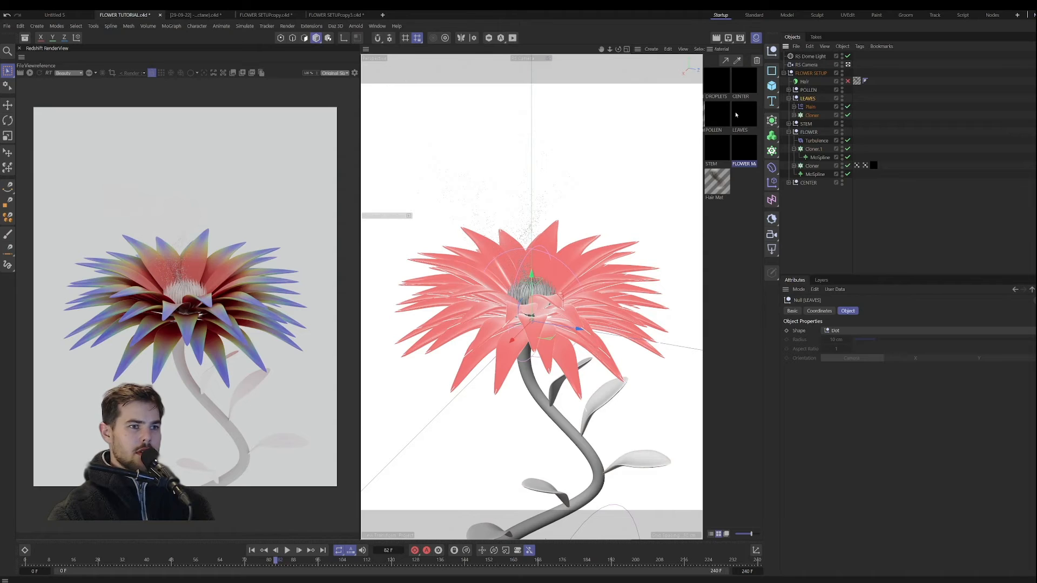
drag(752, 122, 810, 100)
click(788, 98)
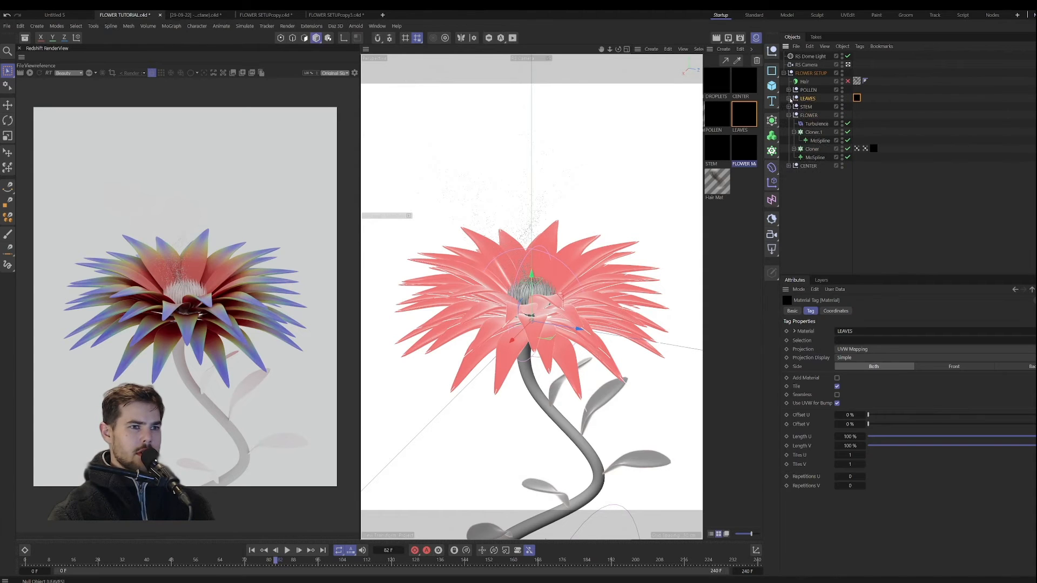
Step: Apply the STEM material to the Capsule in the STEM group
click(806, 108)
click(789, 107)
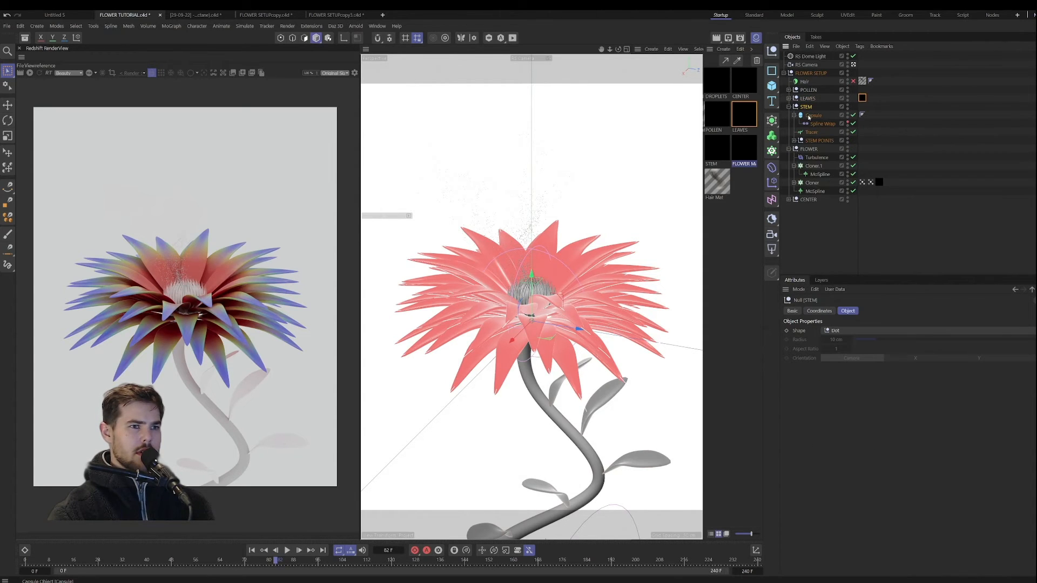
click(813, 116)
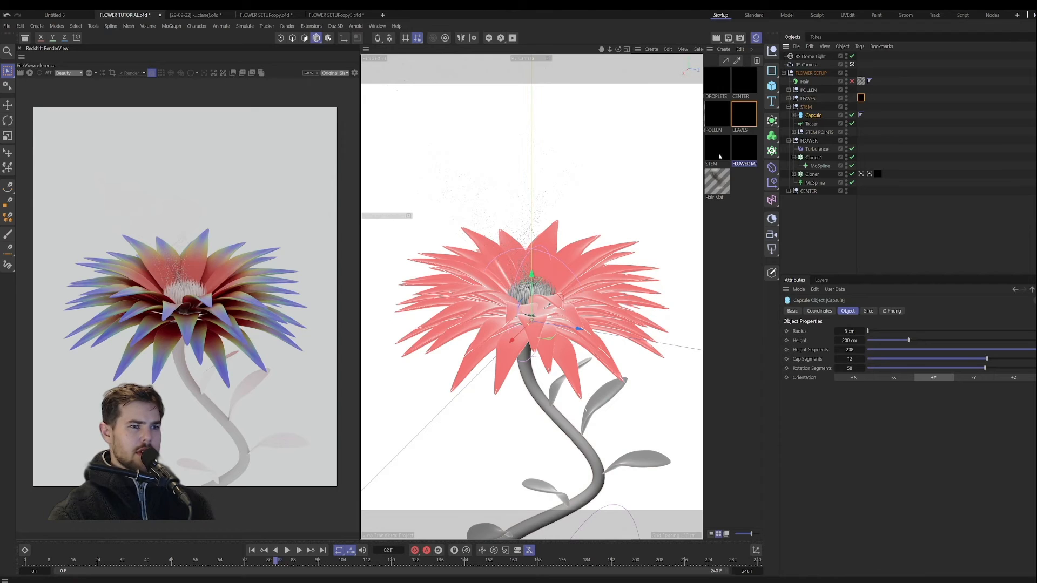
drag(719, 157, 813, 115)
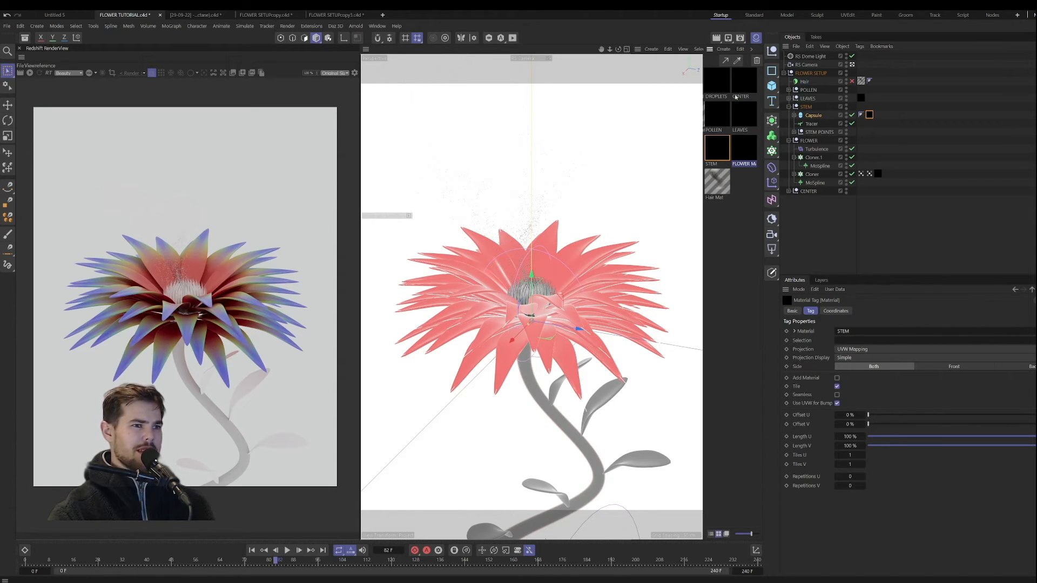
Step: Duplicate the Cloner inside the CENTER group
click(789, 192)
click(796, 192)
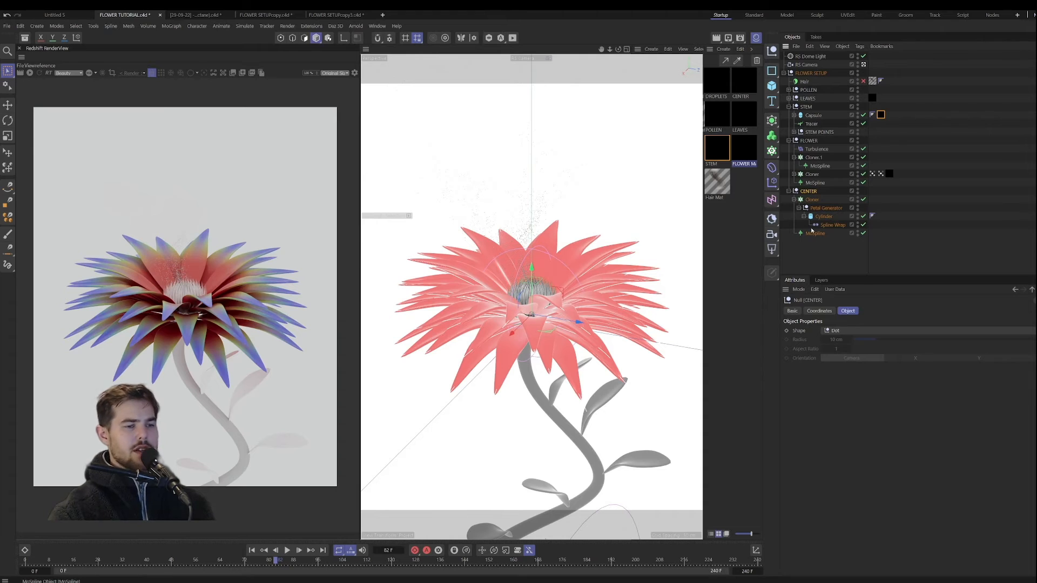
click(793, 199)
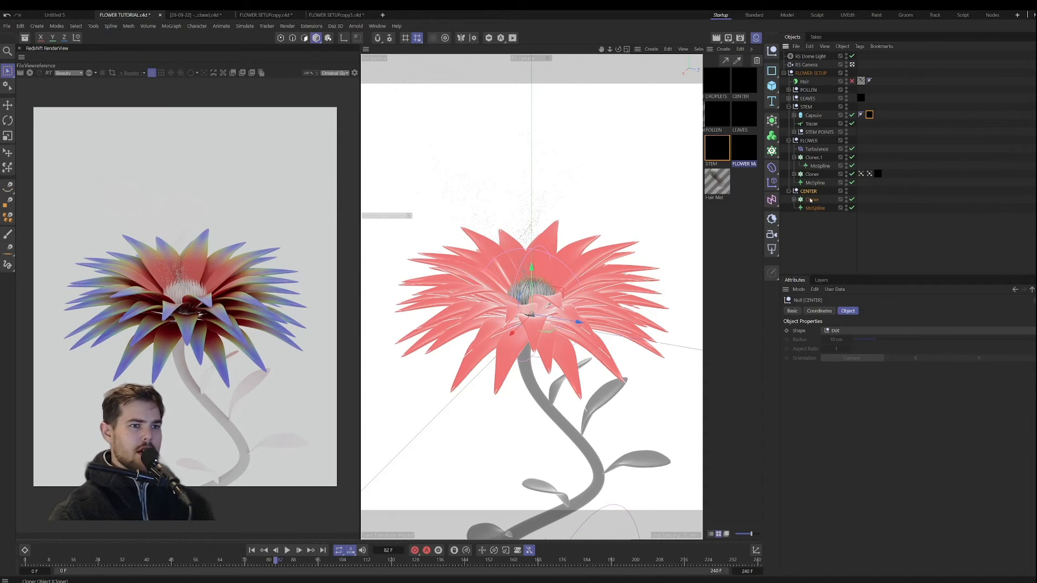
click(811, 200)
key(ctrl+c)
key(ctrl+v)
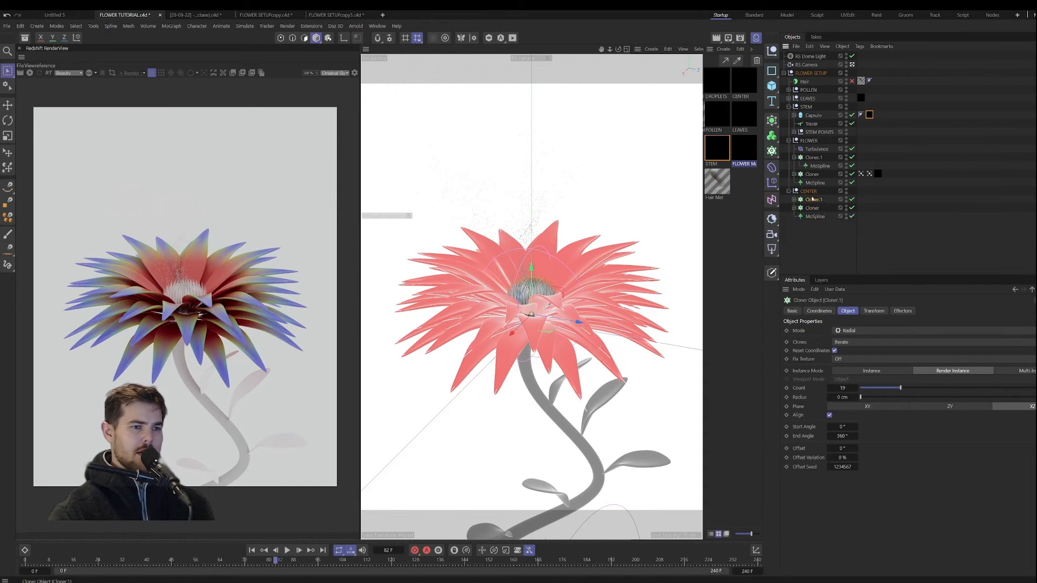
Step: Replace the Petal Generator in the duplicated CENTER Cloner with a copy of the group's MoSpline
click(793, 200)
click(815, 208)
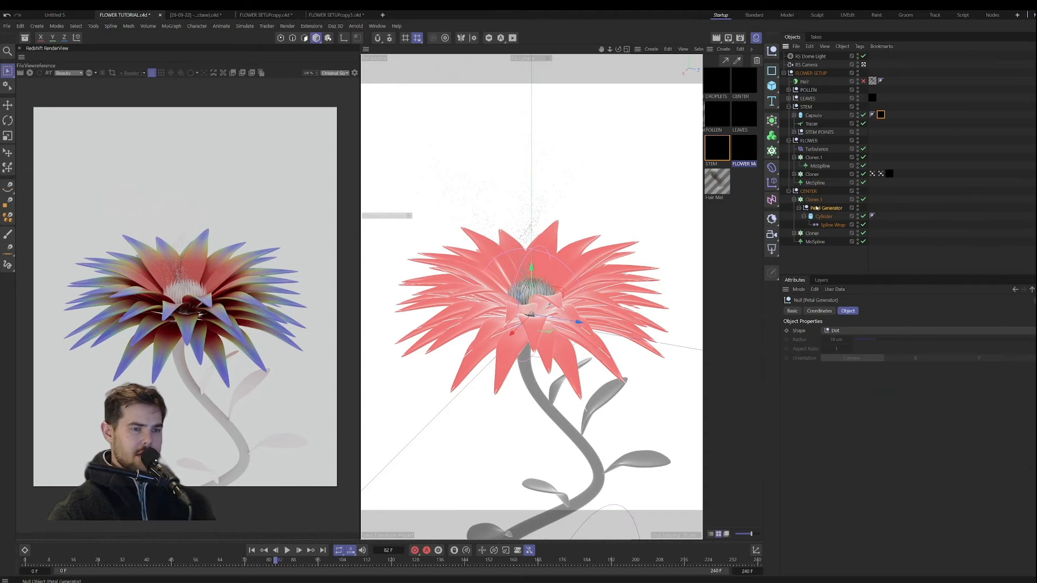
key(Delete)
click(815, 216)
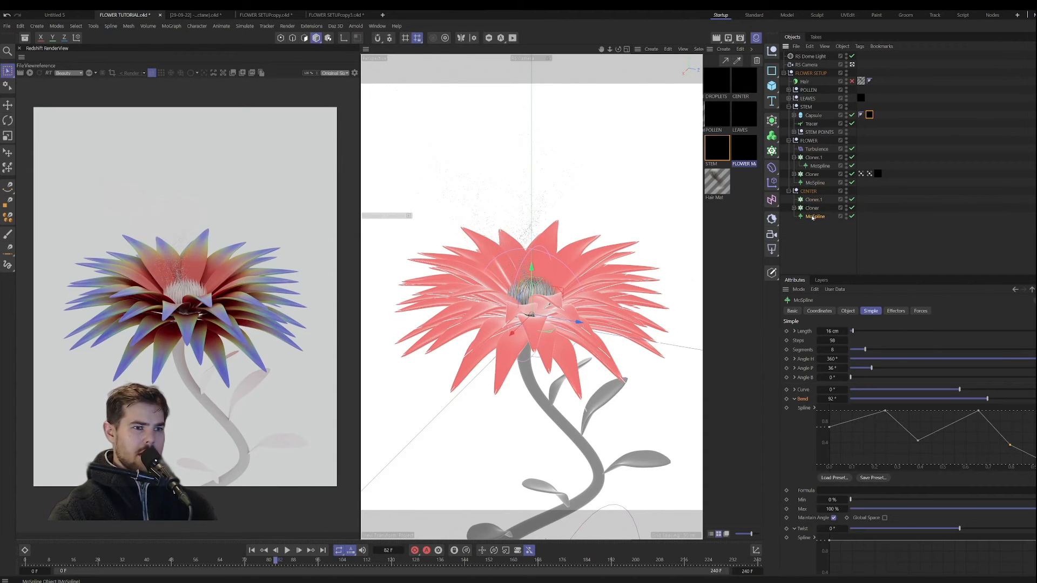
drag(814, 217, 813, 201)
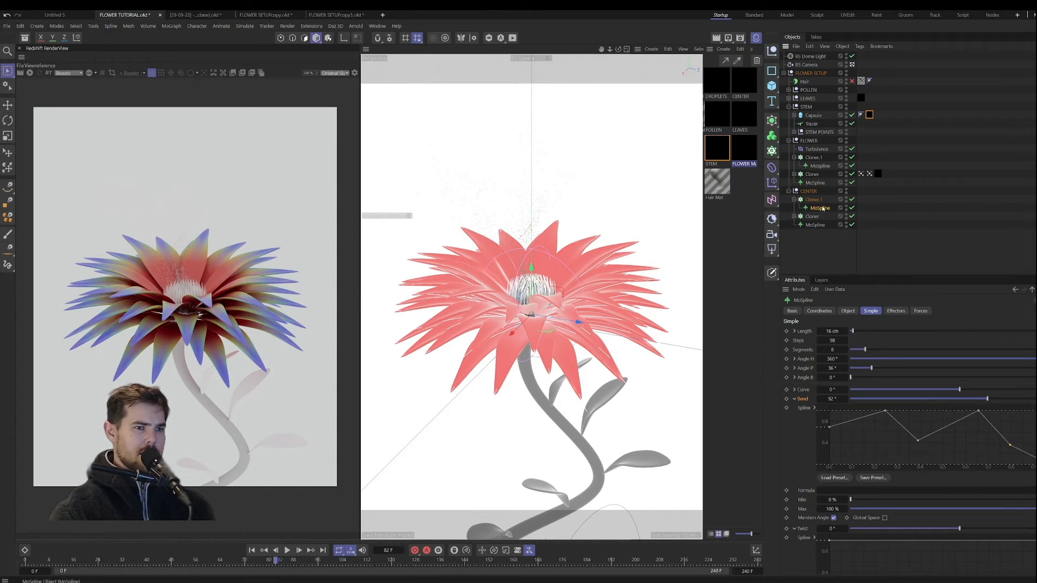
Step: Add a Vertex Map tag to the original CENTER Cloner and use the duplicated Cloner holding the MoSpline as its field
click(793, 216)
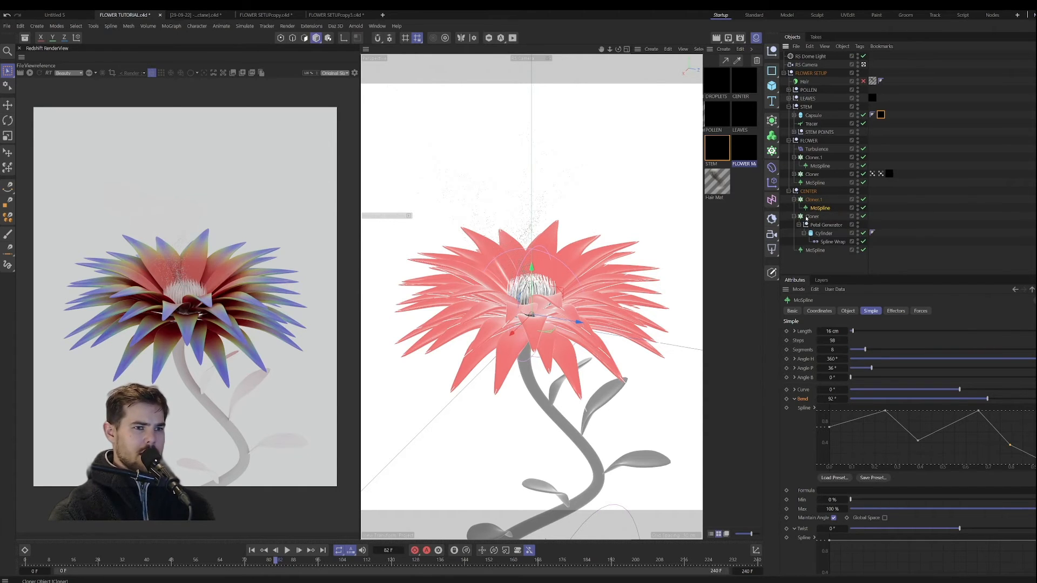
click(801, 217)
click(794, 216)
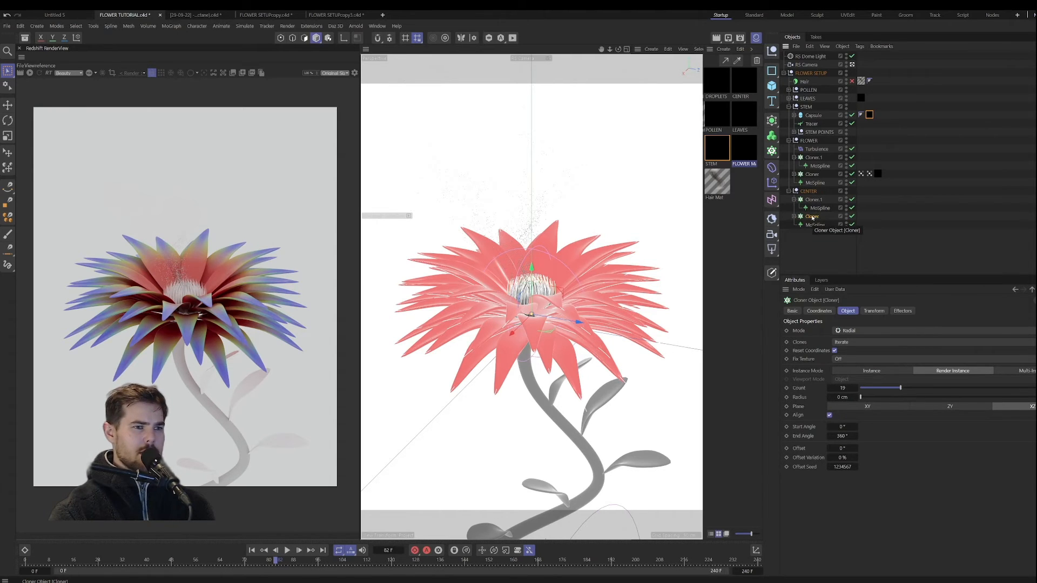
click(852, 65)
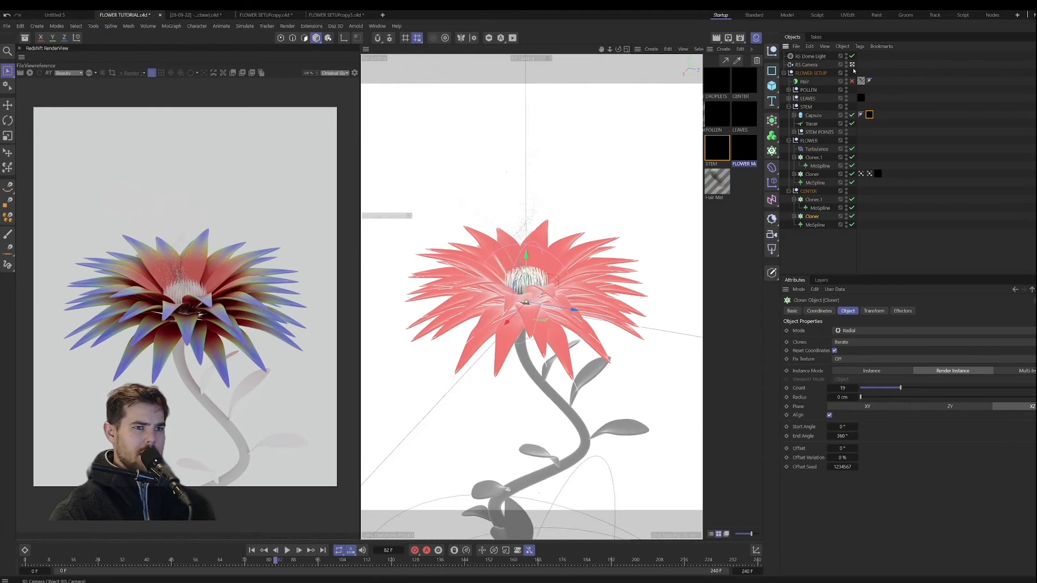
click(852, 64)
alt+drag(557, 216, 550, 250)
scroll(551, 232, up, 10)
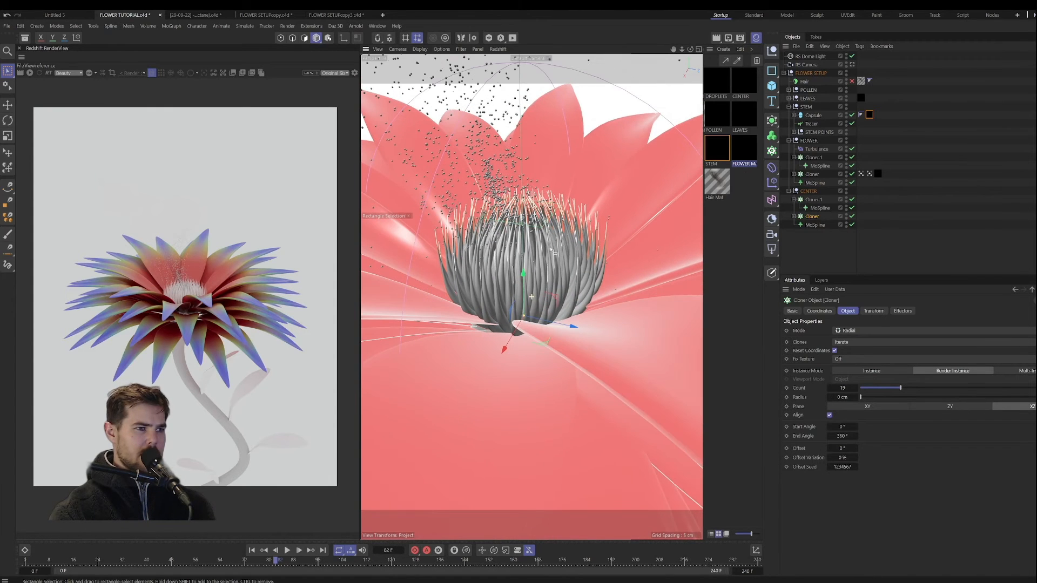
right_click(813, 219)
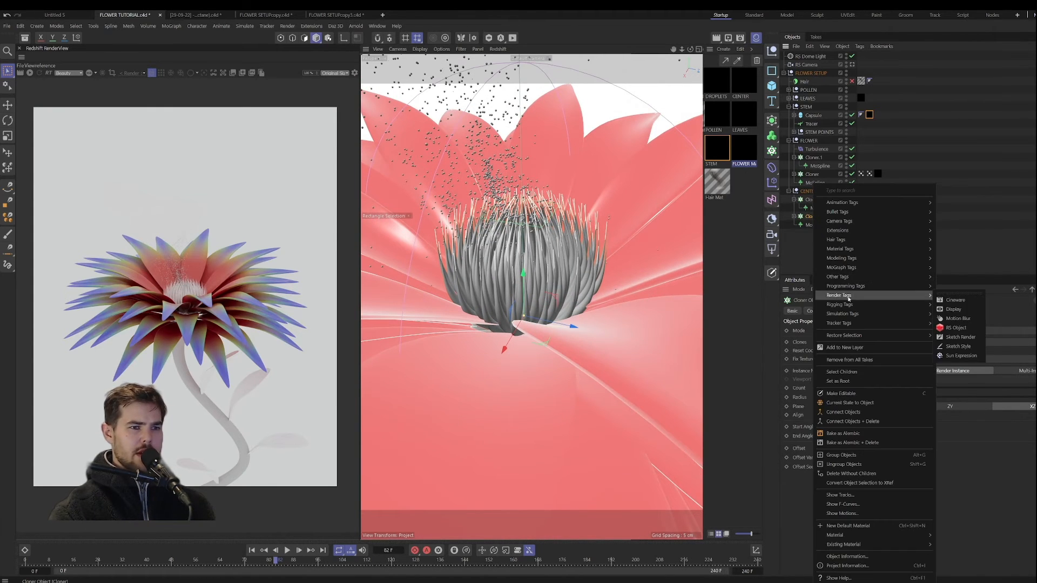
mouse_move(896, 276)
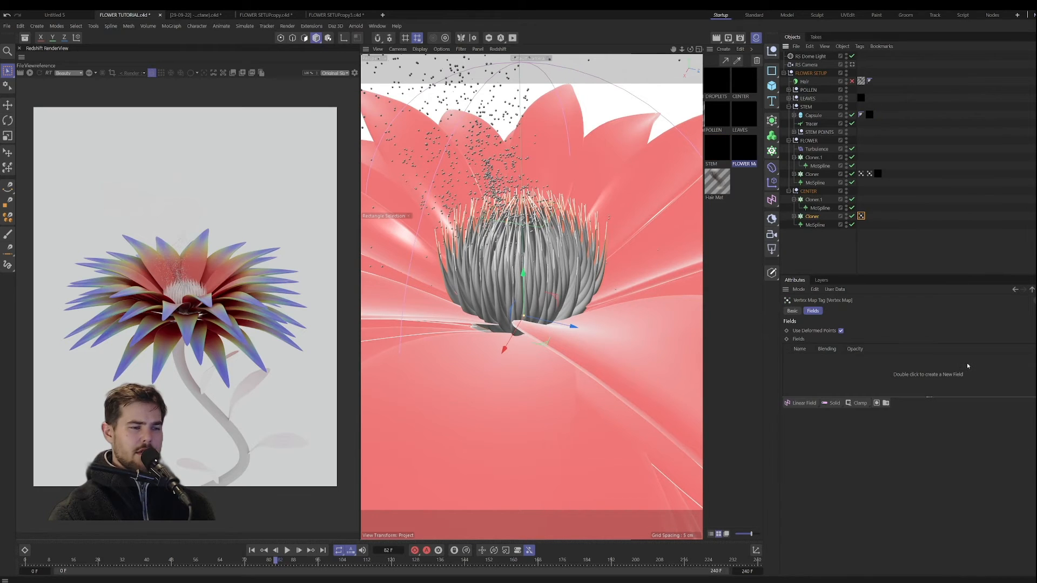
click(957, 365)
drag(811, 204, 859, 377)
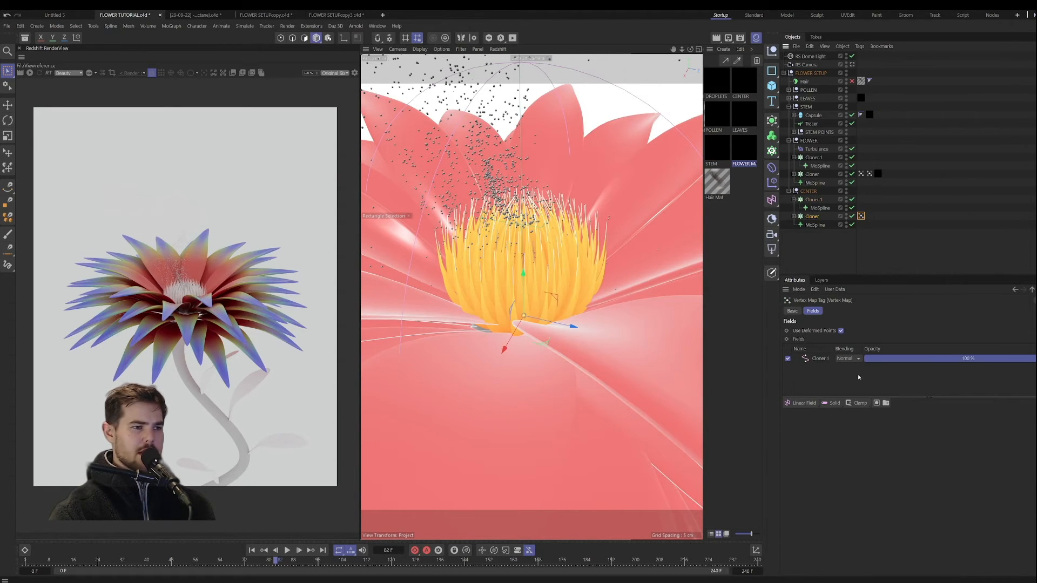
Step: Set the Range Start of the Cloner.1 spline field layer in the CENTER Cloner's vertex map to 56%
click(820, 359)
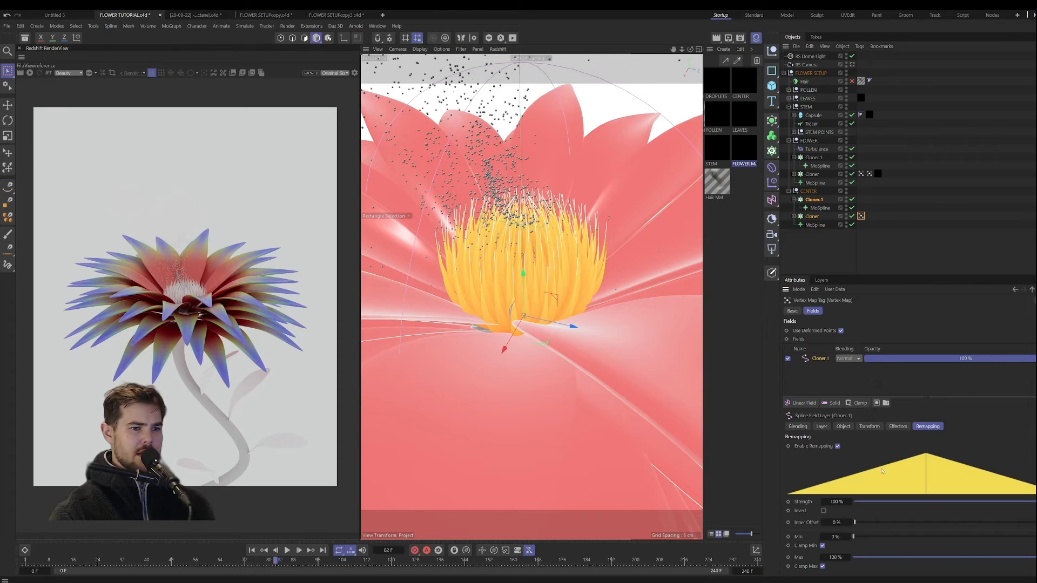
click(843, 426)
click(821, 426)
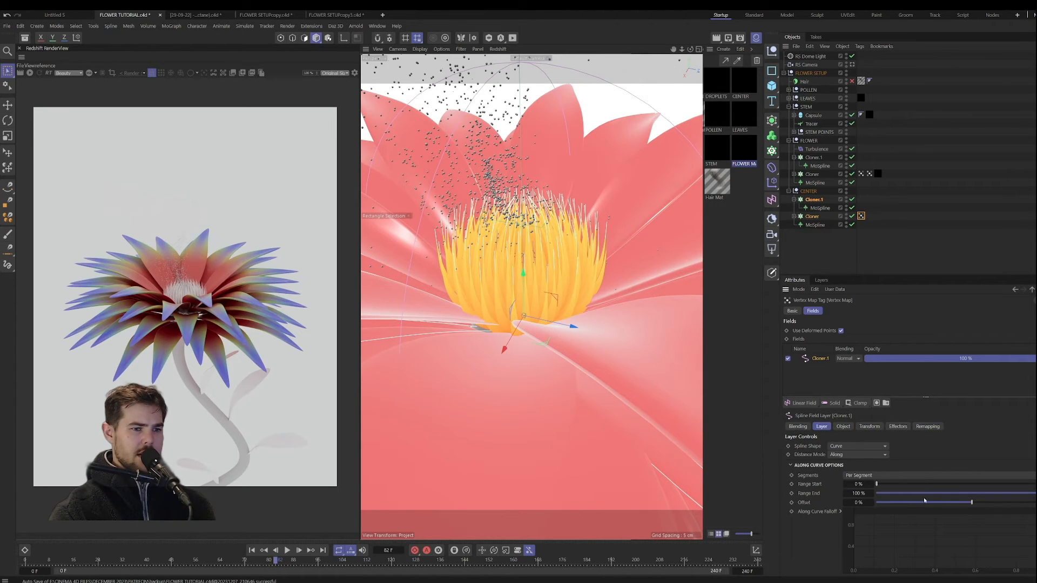
drag(908, 484, 983, 484)
Step: Try the Radius distance mode with a small radius on the Cloner.1 spline field, and restore the Along mode
click(856, 454)
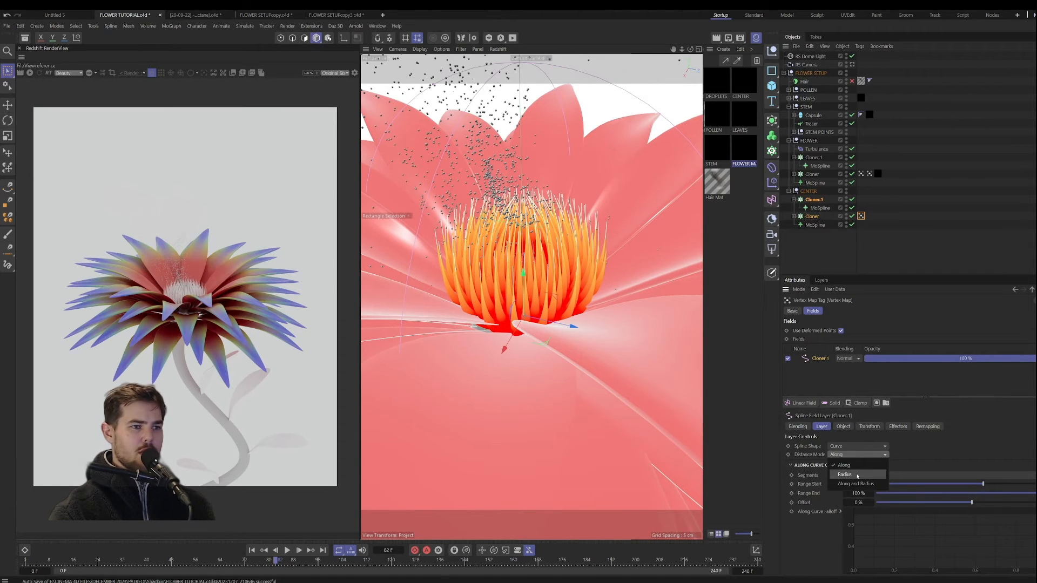
click(856, 474)
drag(882, 476, 866, 477)
double_click(854, 475)
text(0.5)
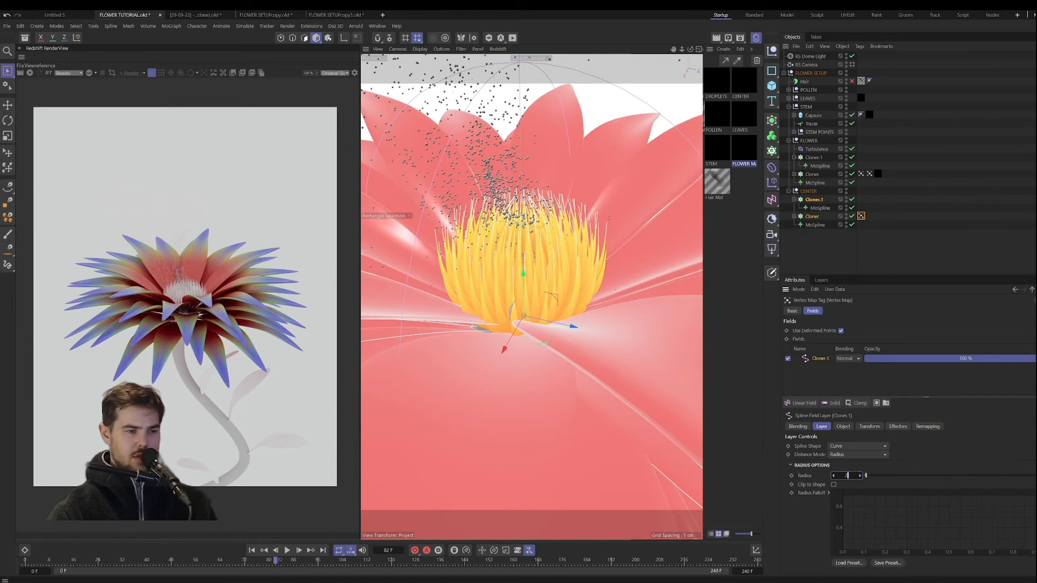
key(Return)
click(855, 455)
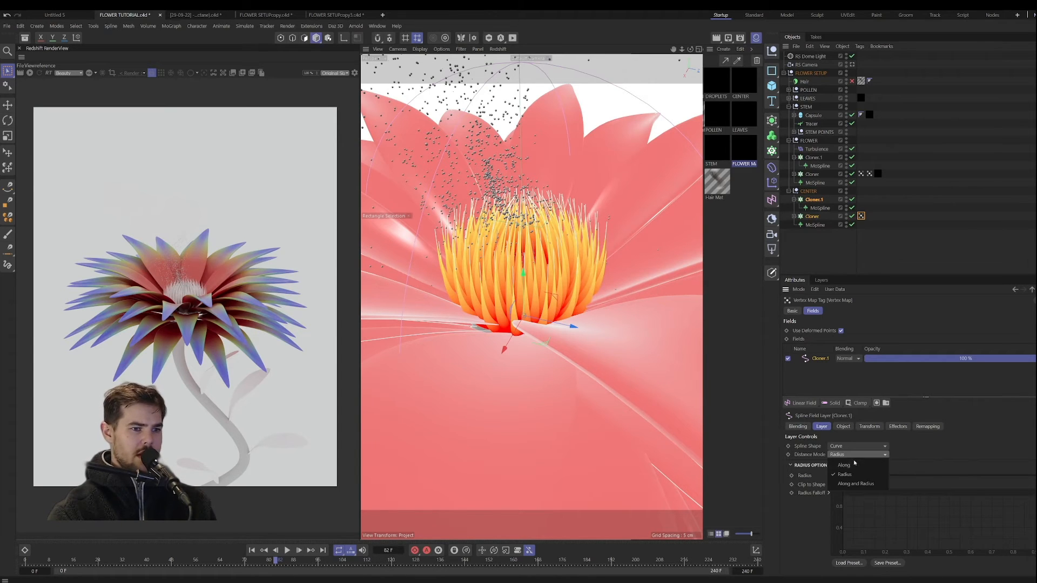
click(855, 466)
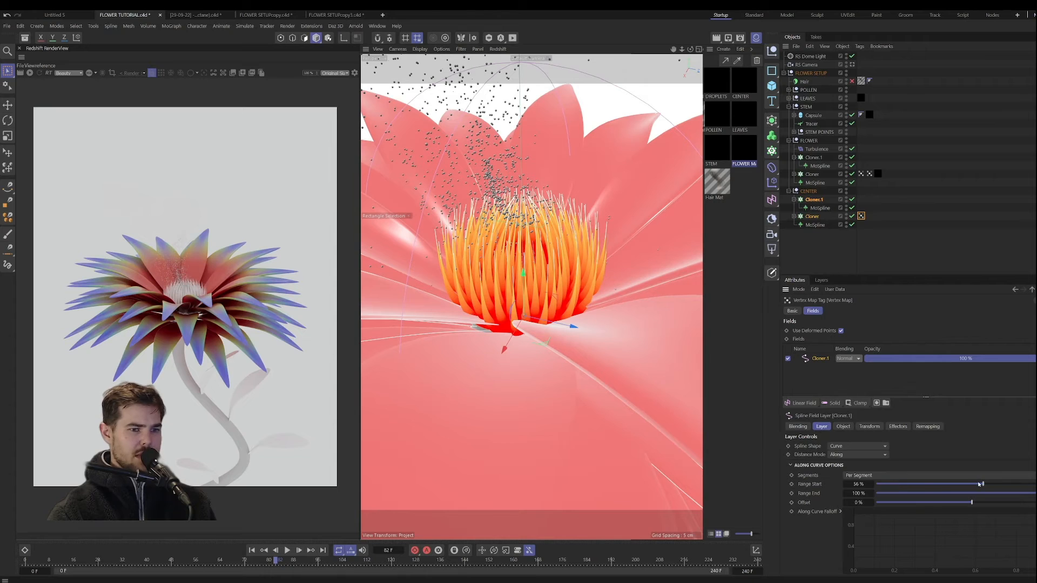
Step: Adjust the spline field's range along the curve to start at 55% and end at 76%
mouse_move(979, 484)
mouse_down()
mouse_move(950, 484)
mouse_move(969, 484)
mouse_up()
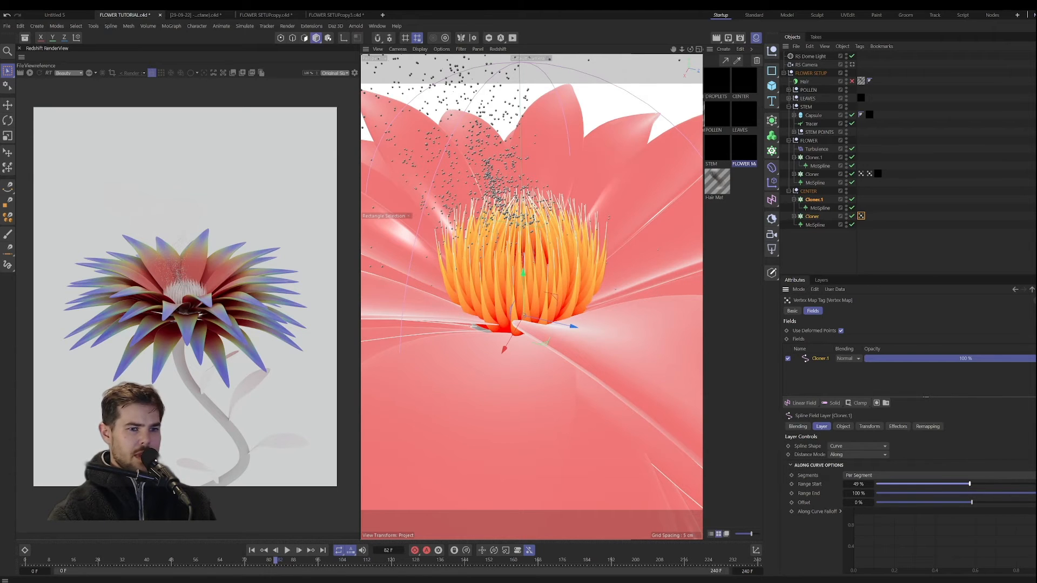
drag(1034, 493, 981, 484)
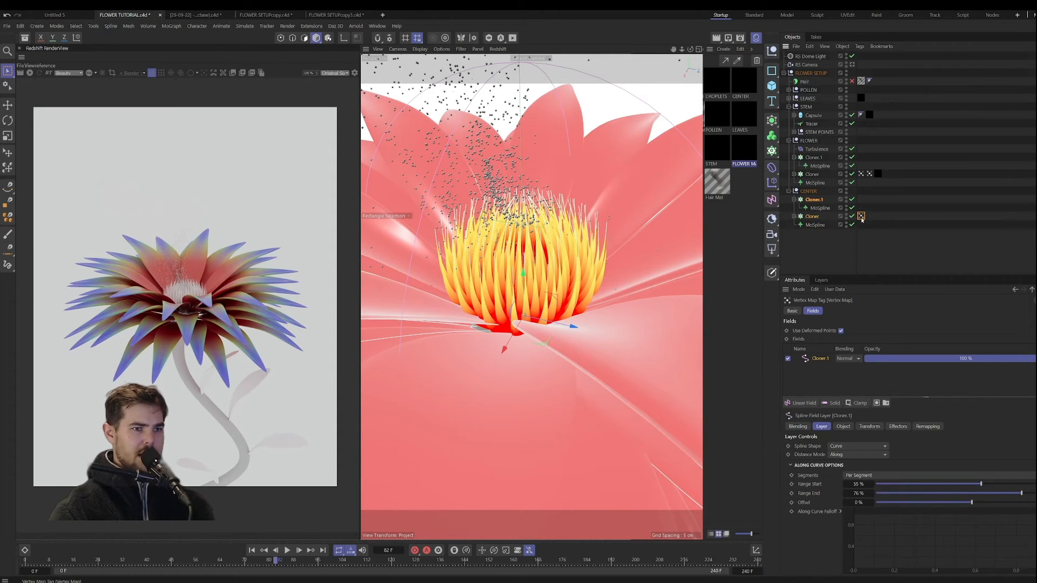
Step: Rename the vertex map tag on the CENTER group's original Cloner as CENTER
click(794, 311)
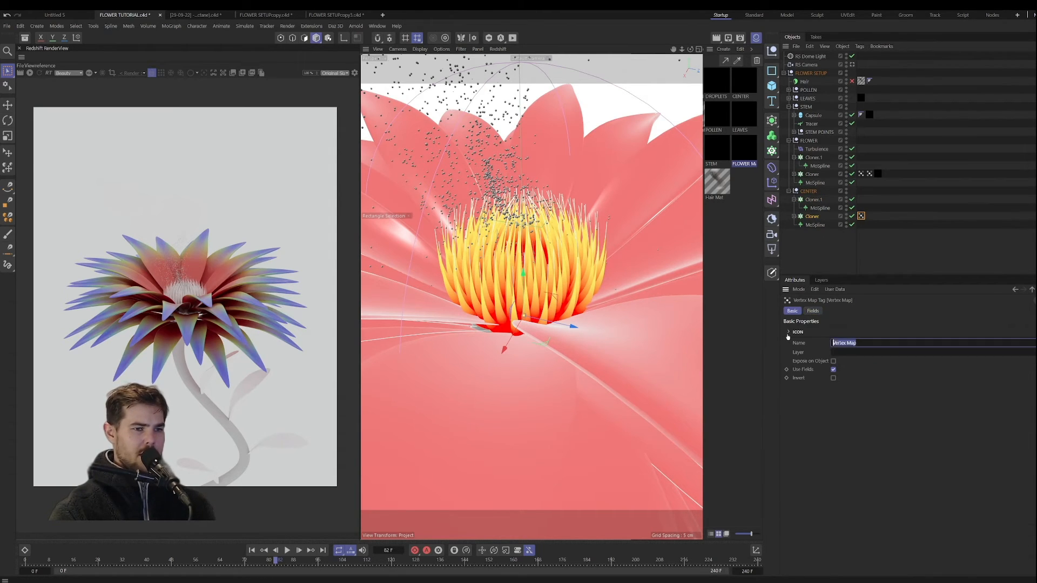
text(CENTER)
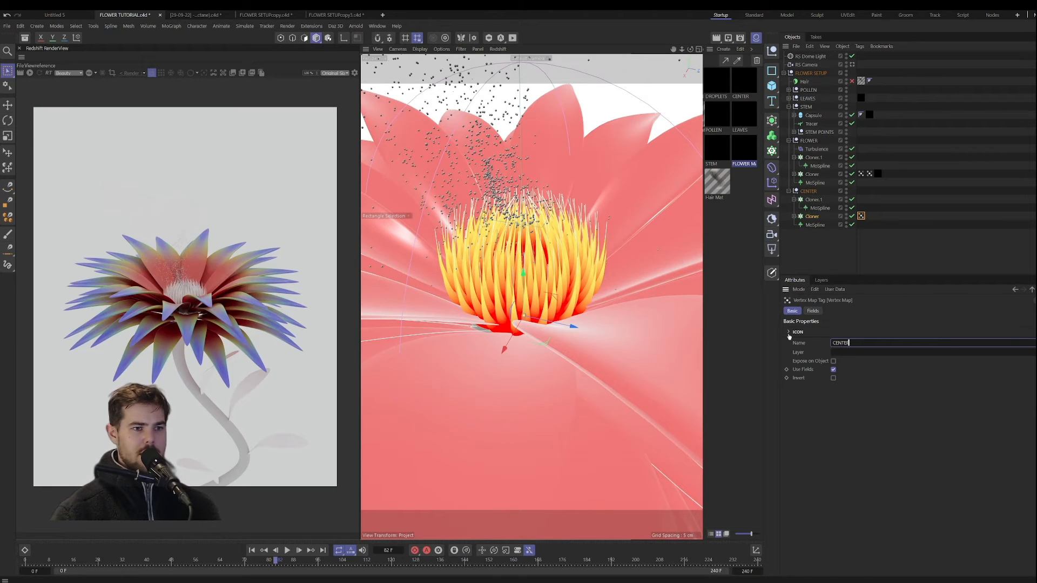
key(Return)
Step: Apply the CENTER material to the original Cloner in the CENTER group
click(846, 250)
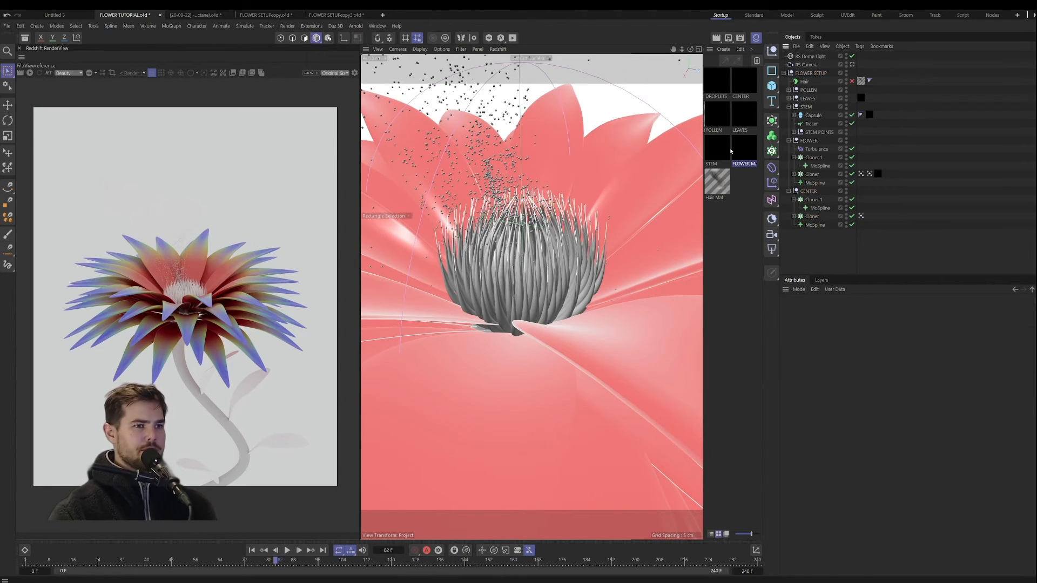
drag(822, 227, 816, 216)
double_click(739, 83)
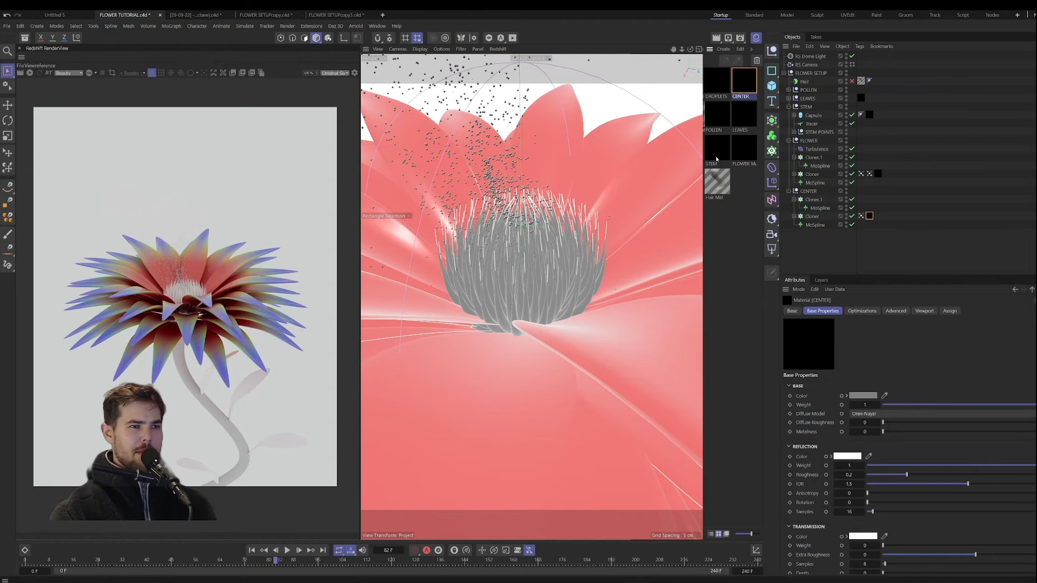
Step: Copy the Vertex Attribute, upper RS Standard and final Material Blender nodes from FLOWER MAIN into the CENTER material's node graph
double_click(744, 146)
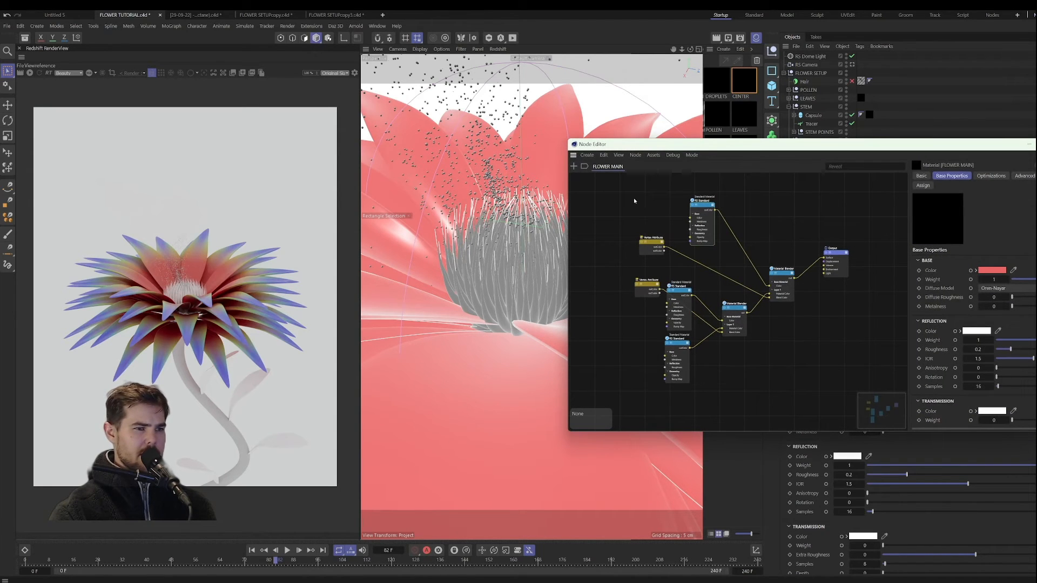
mouse_move(627, 188)
mouse_down()
mouse_move(763, 270)
mouse_move(791, 276)
mouse_up()
click(1035, 144)
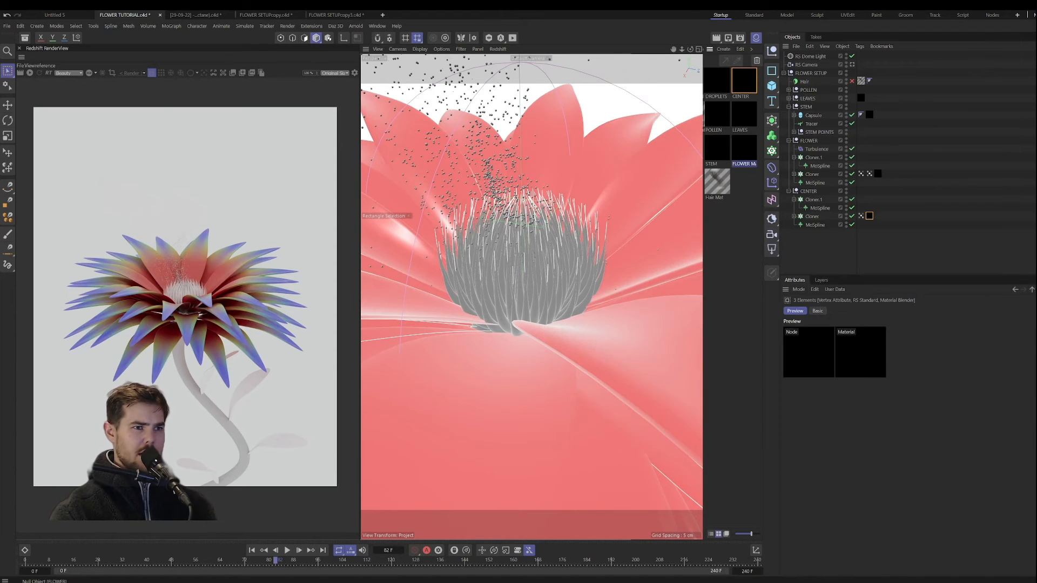
double_click(744, 82)
key(c)
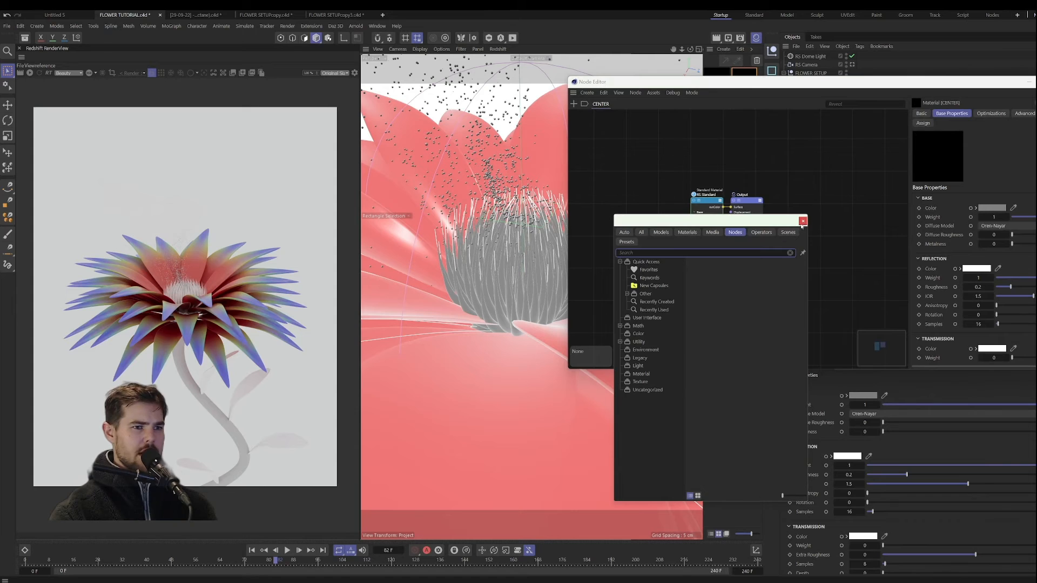
key(Escape)
key(ctrl+v)
drag(816, 276, 769, 278)
Step: Wire the Material Blender into the Output's Surface and the original RS Standard into the blender's Layer 1 Material Color
click(774, 210)
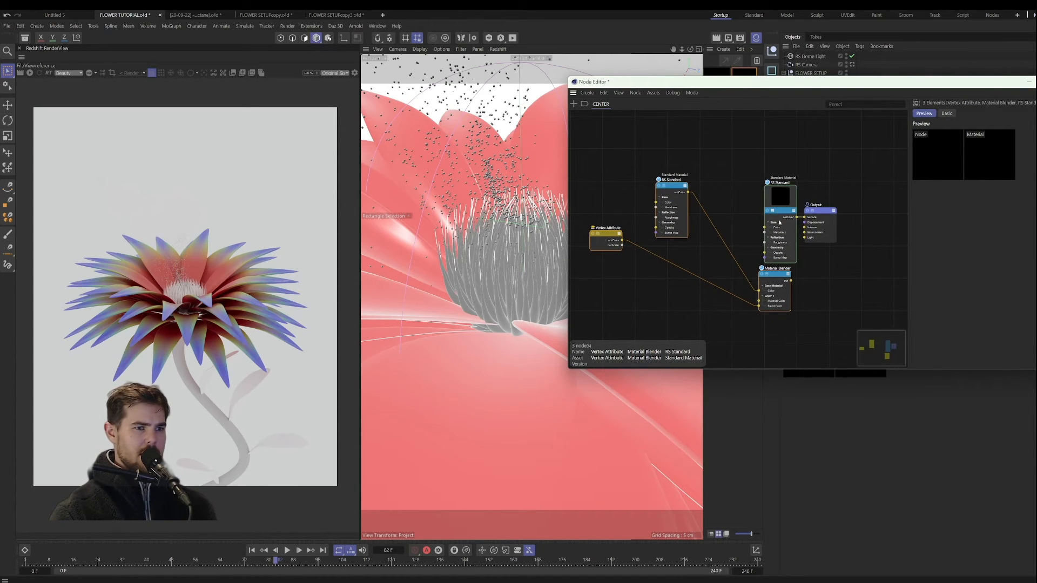
drag(773, 210, 660, 291)
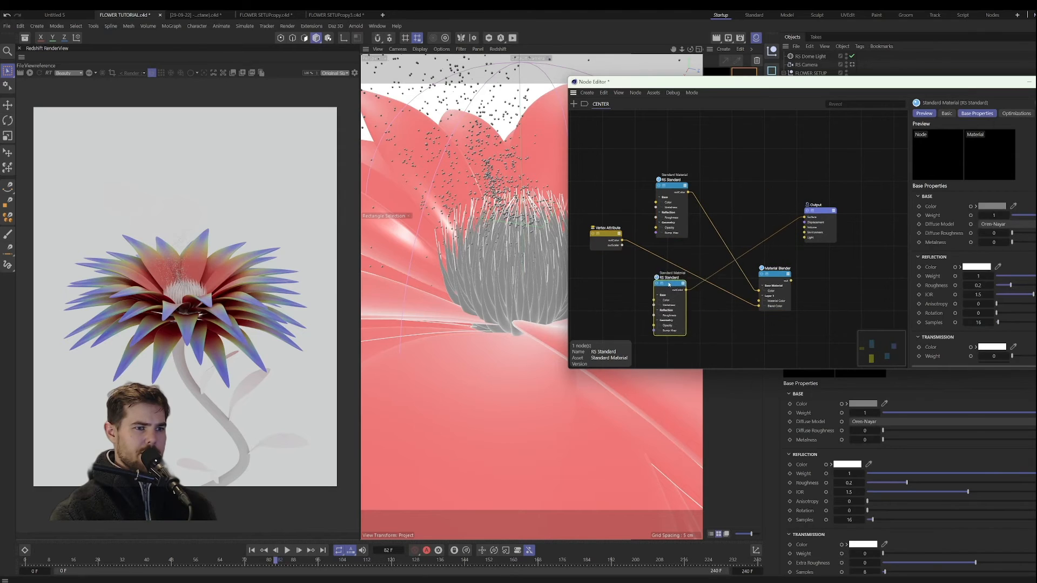
drag(790, 280, 804, 216)
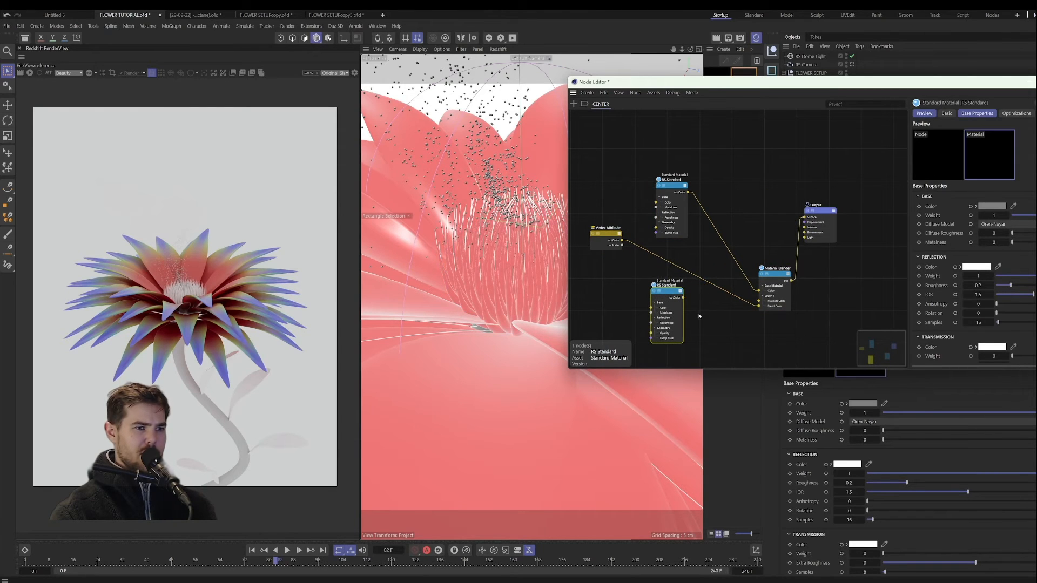
drag(683, 297, 758, 305)
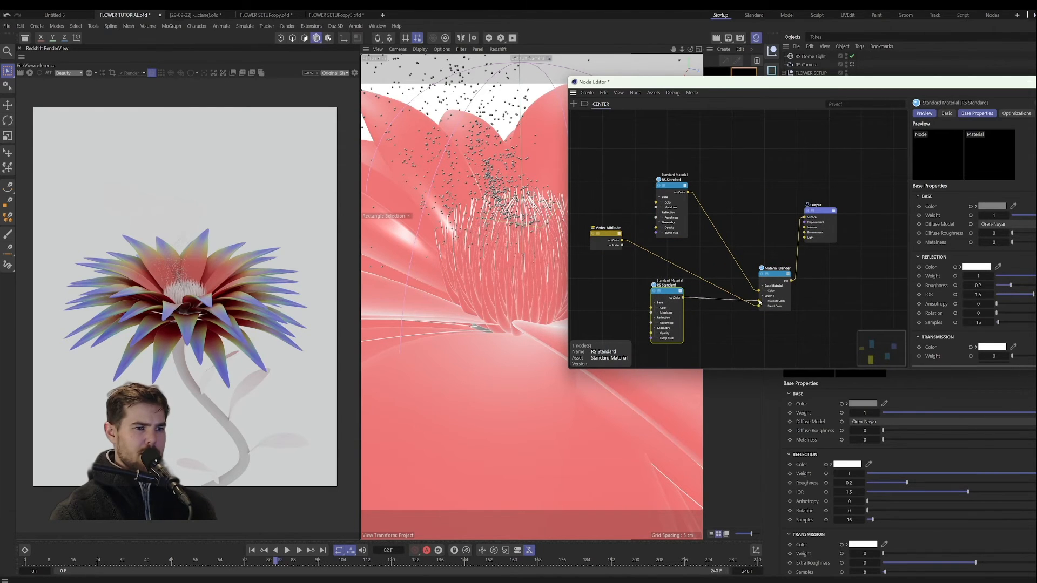
Step: Set the Vertex Attribute node's attribute name to the CENTER vertex map
click(605, 238)
drag(846, 90, 571, 136)
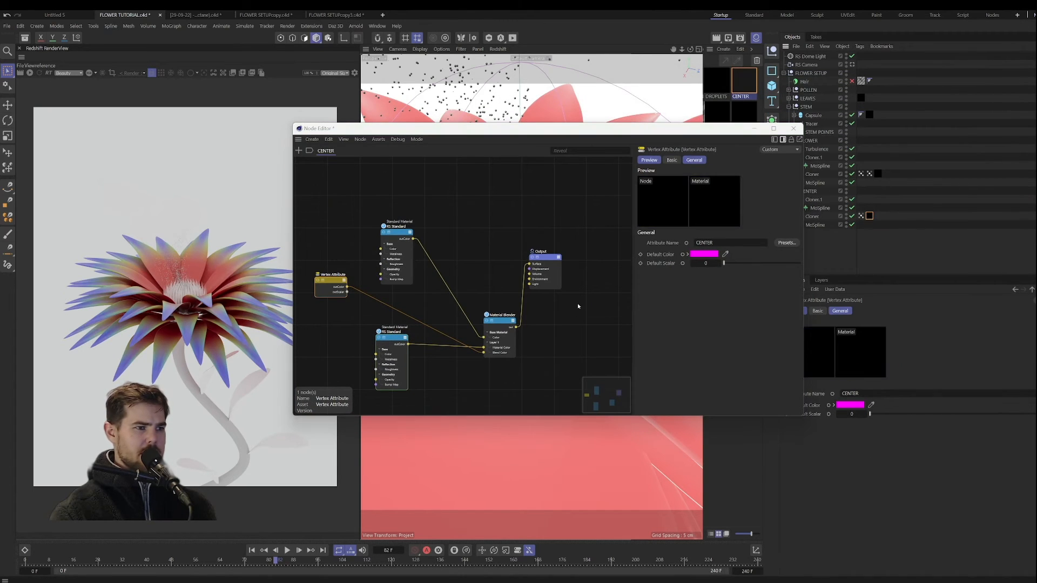
Step: Set the base color of the Layer 1 RS Standard node to teal, RGB 59, 167, 167, and close the node graph
click(400, 234)
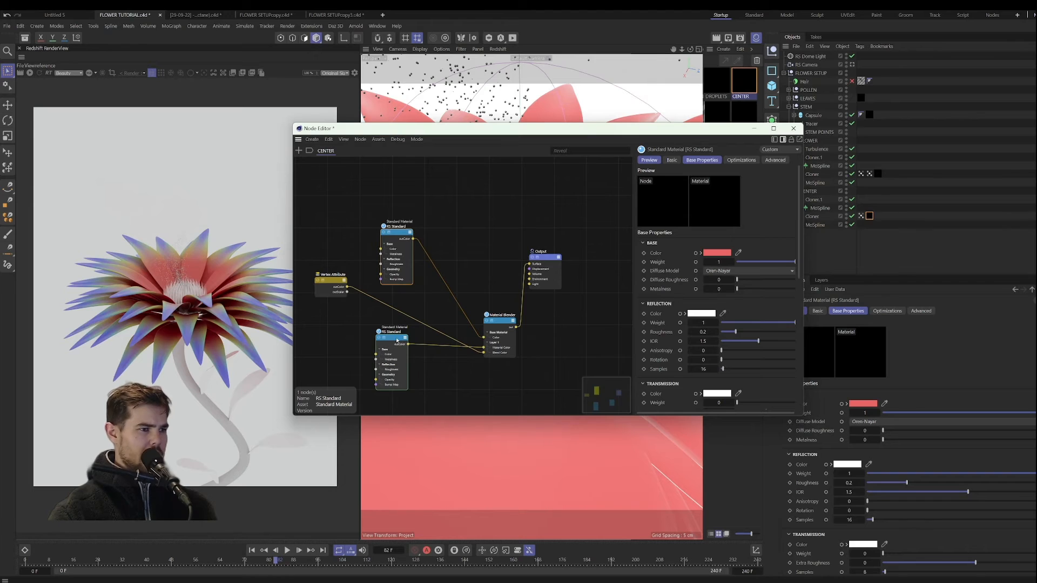
click(397, 340)
click(717, 252)
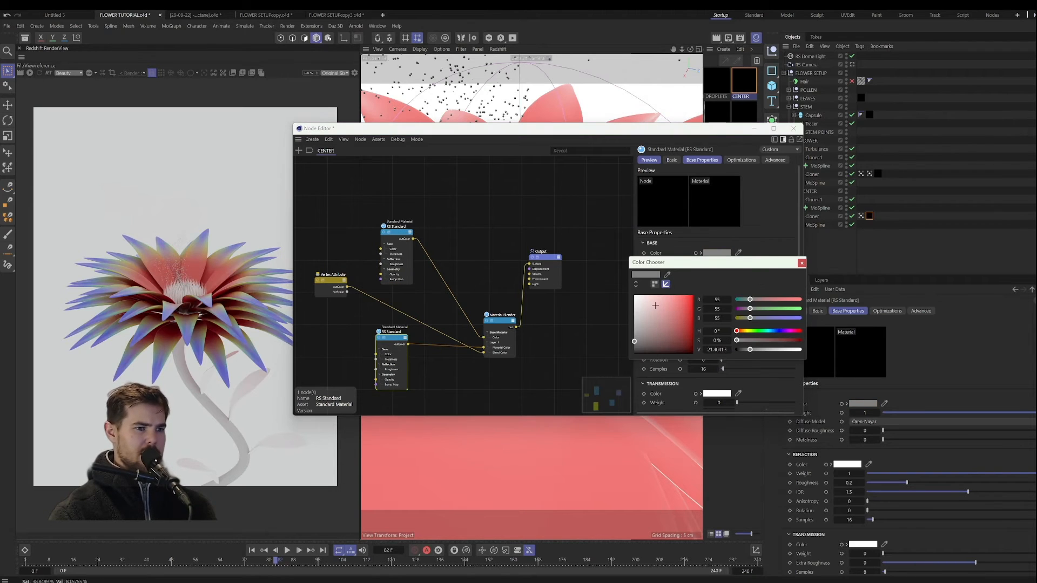
drag(654, 306, 654, 295)
drag(800, 300, 750, 300)
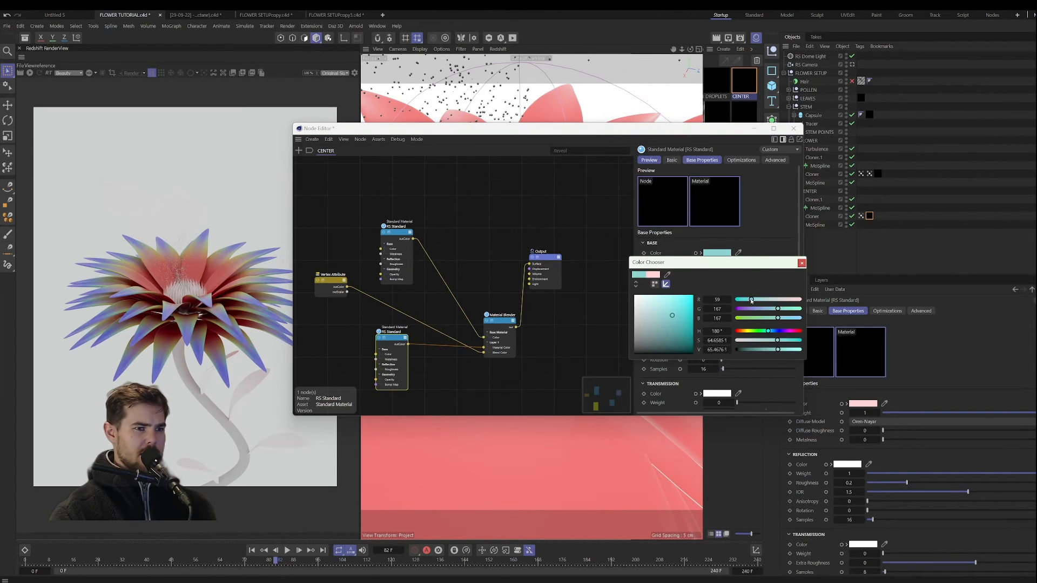
click(801, 263)
click(793, 128)
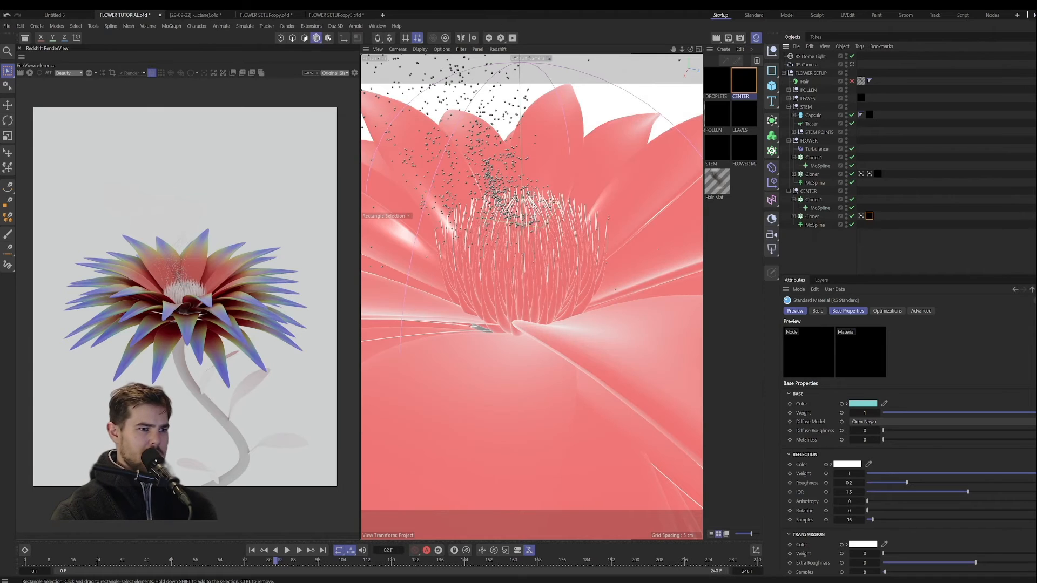
Step: Look through the RS Camera and start the Redshift preview render of the textured flower
click(852, 65)
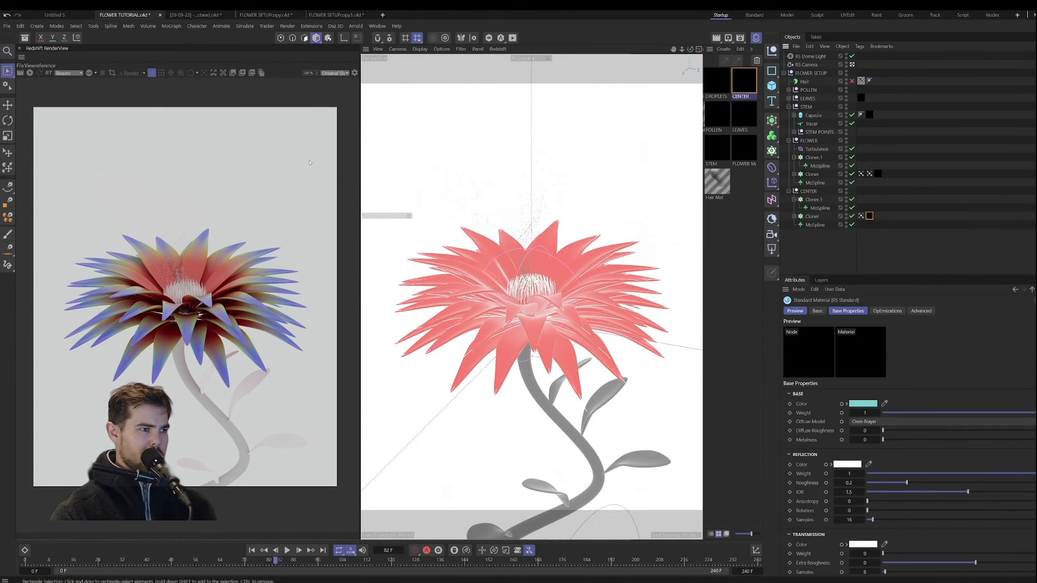
click(30, 73)
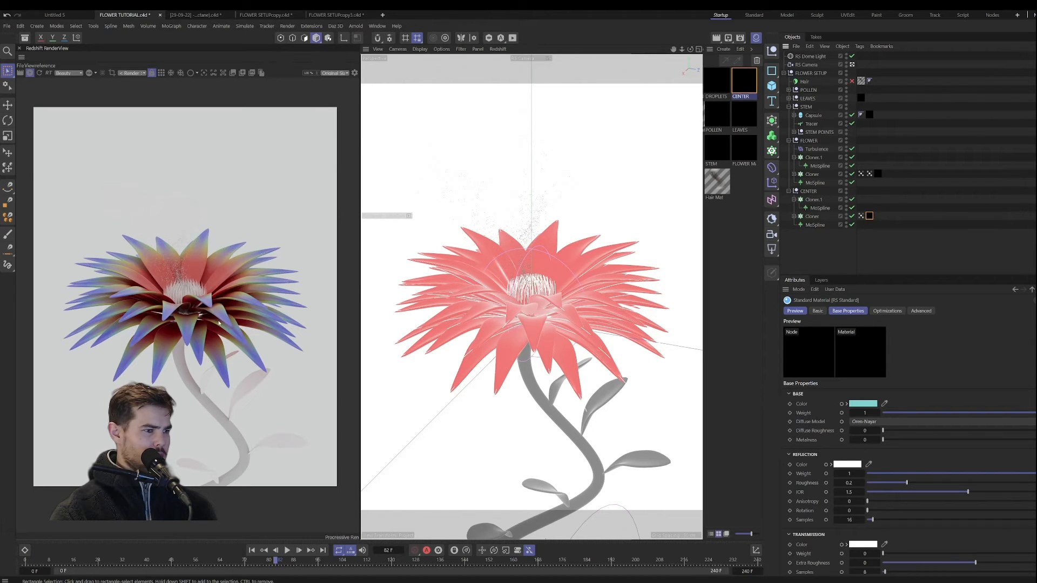
Step: Apply the POLLEN material to the Sphere under the Emitter in the POLLEN group
click(790, 89)
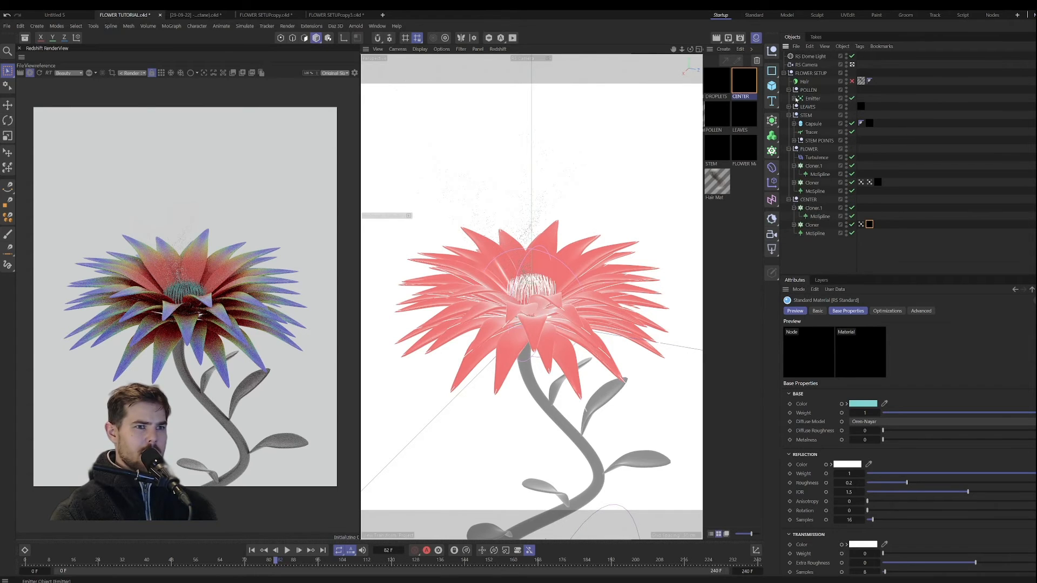
drag(717, 113, 809, 91)
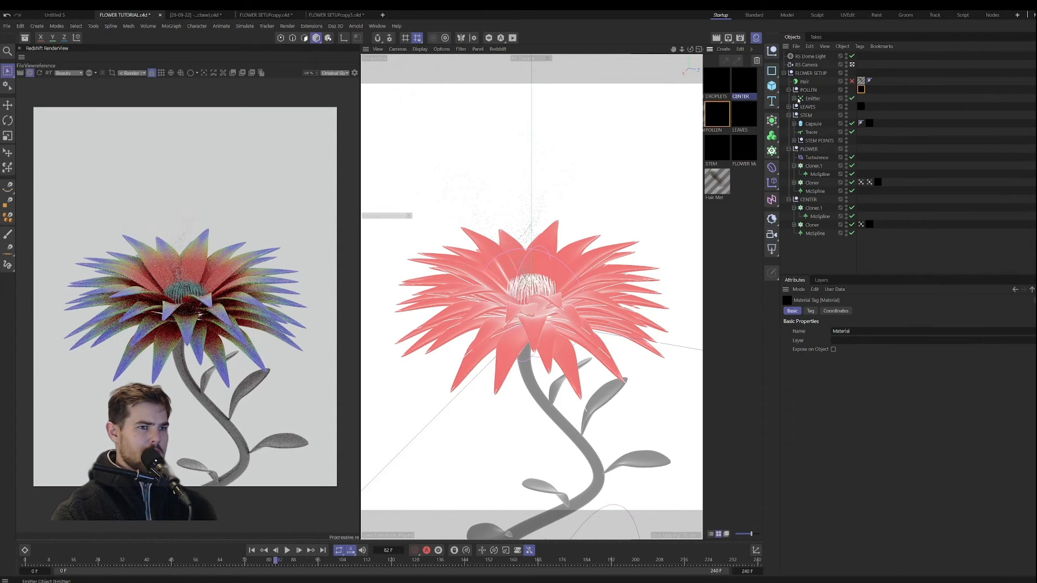
click(793, 99)
drag(866, 107, 868, 106)
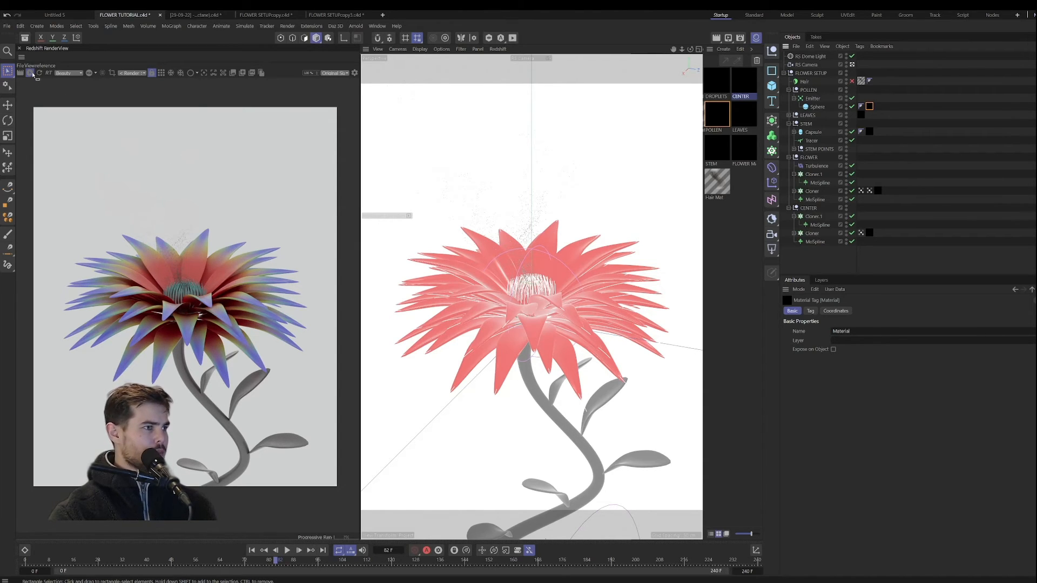
Step: Return to the start of the animation, enable the Hair object and inspect the hairy stem in a new Redshift preview render
click(263, 550)
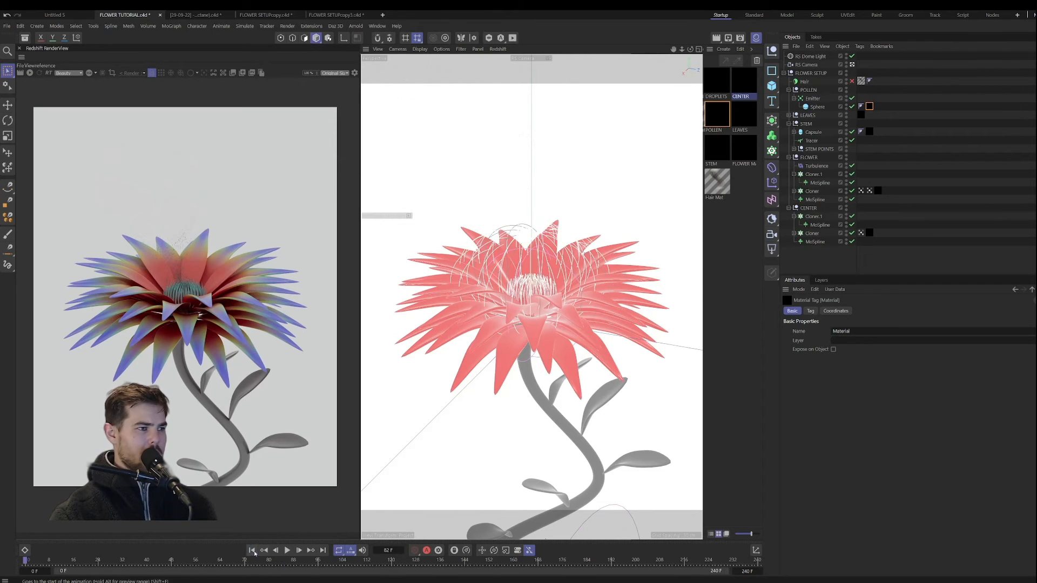
click(852, 81)
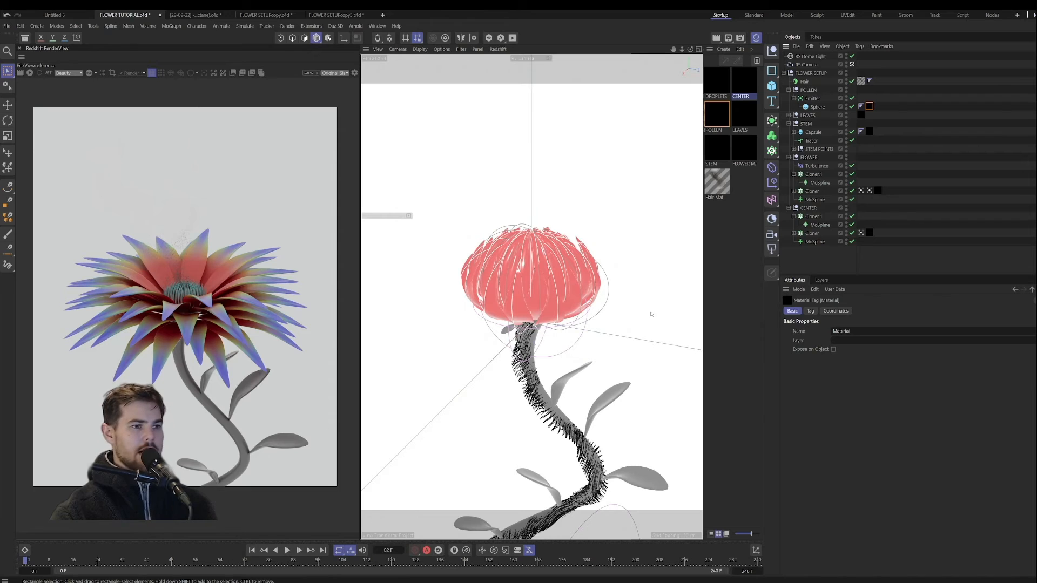
click(30, 73)
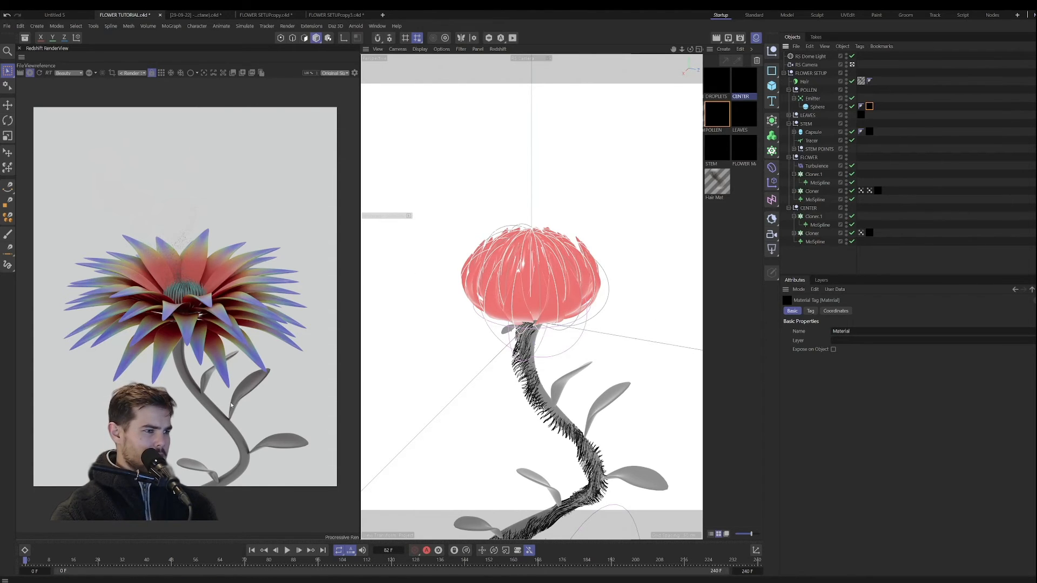
scroll(217, 418, up, 5)
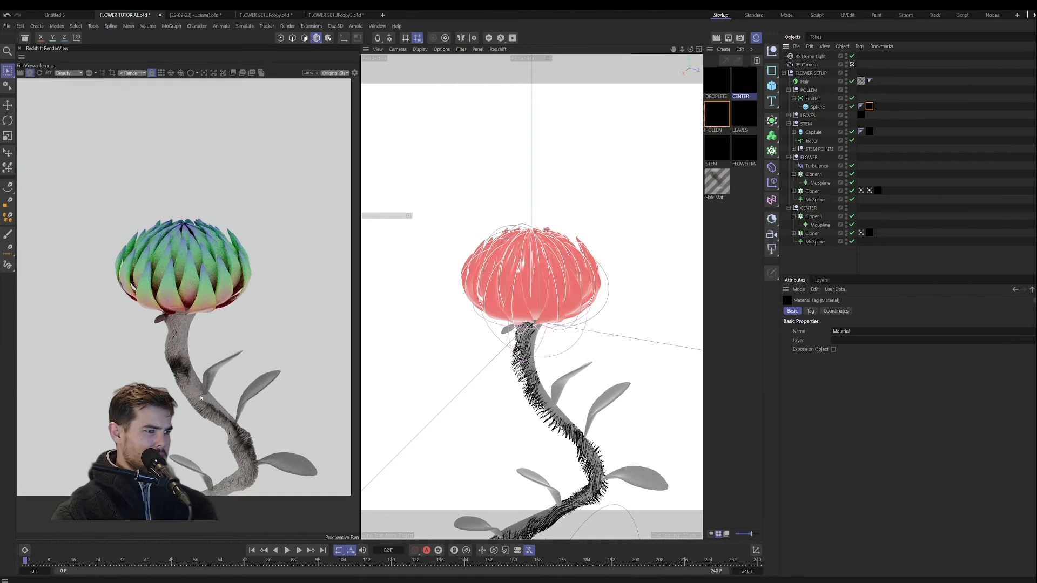
scroll(180, 296, up, 2)
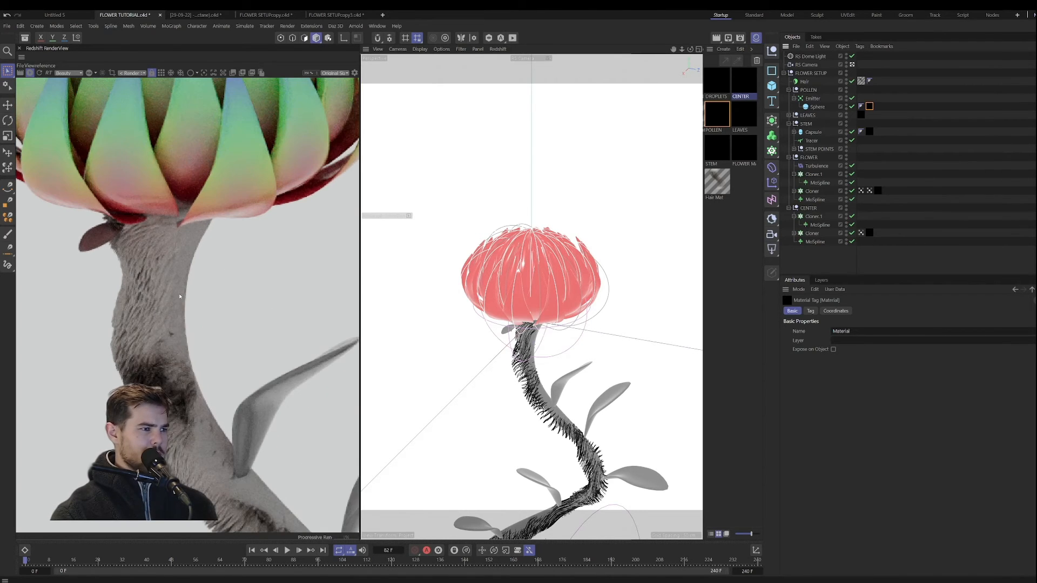
scroll(160, 371, down, 6)
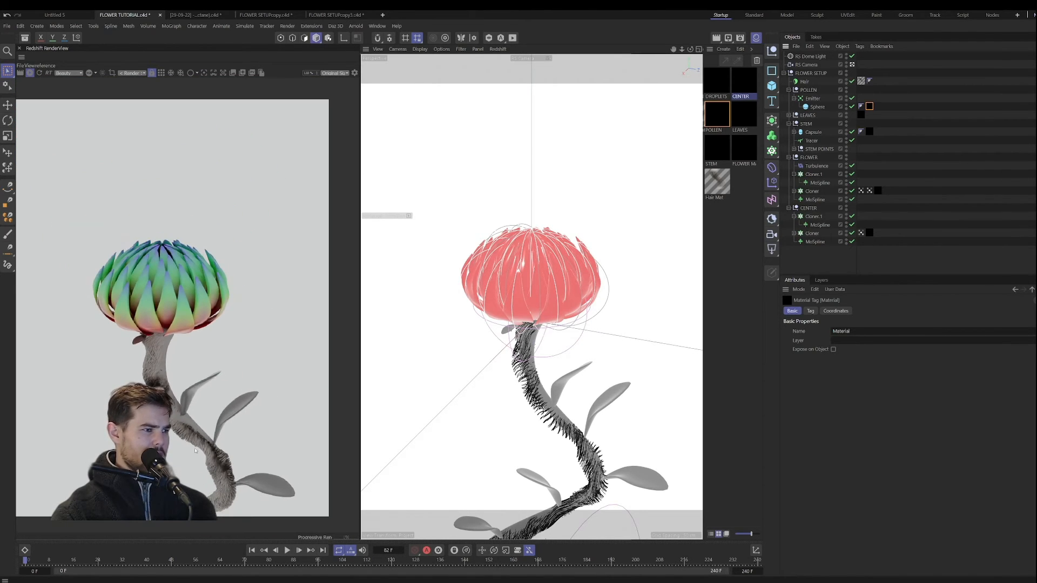
scroll(195, 440, up, 4)
scroll(210, 445, down, 4)
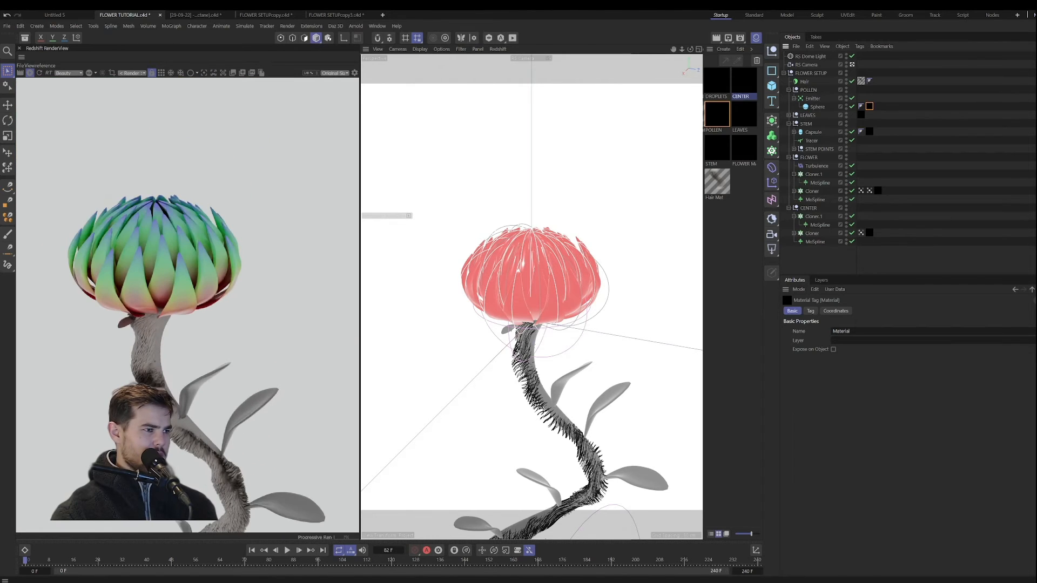
Step: Return to the start of the animation and set the Hair object's guide count to 10000
click(252, 550)
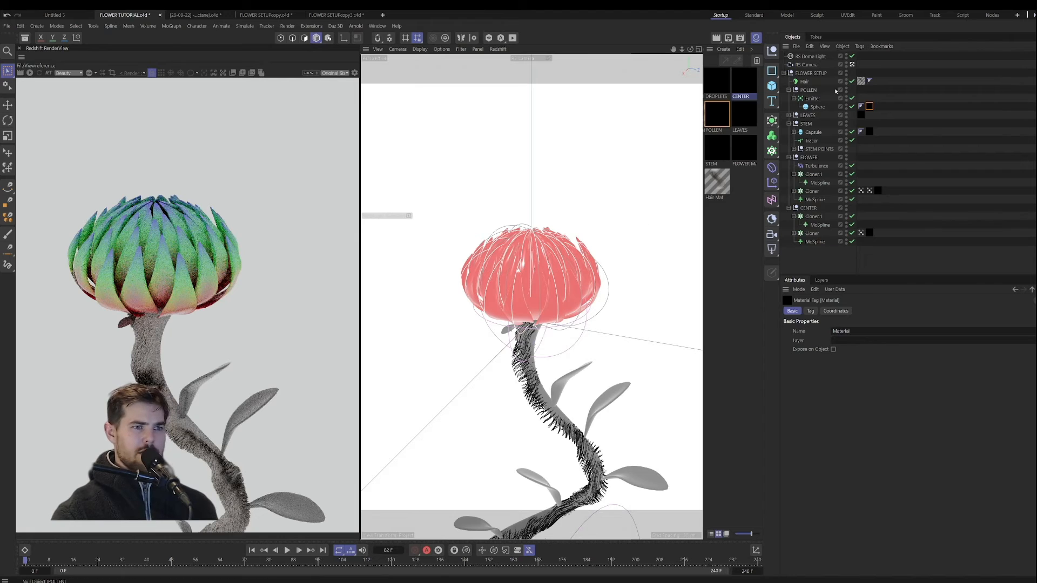
click(805, 82)
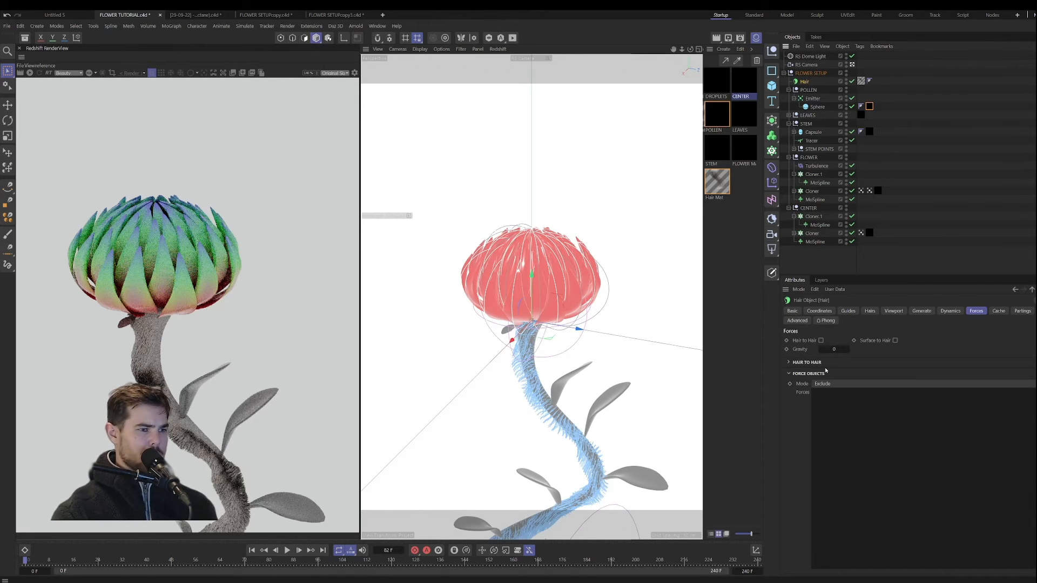
click(846, 312)
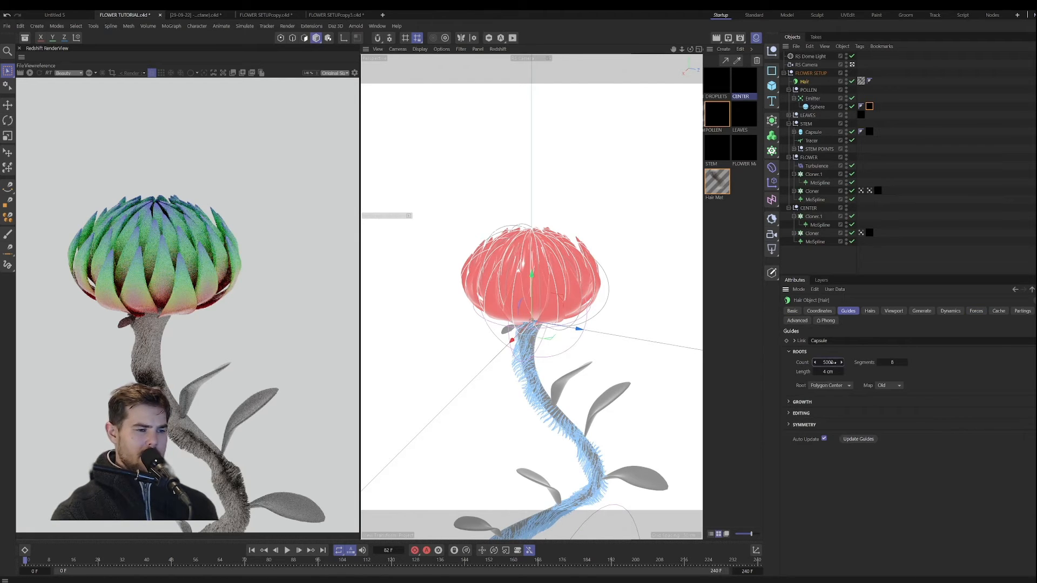
double_click(831, 363)
text(10000)
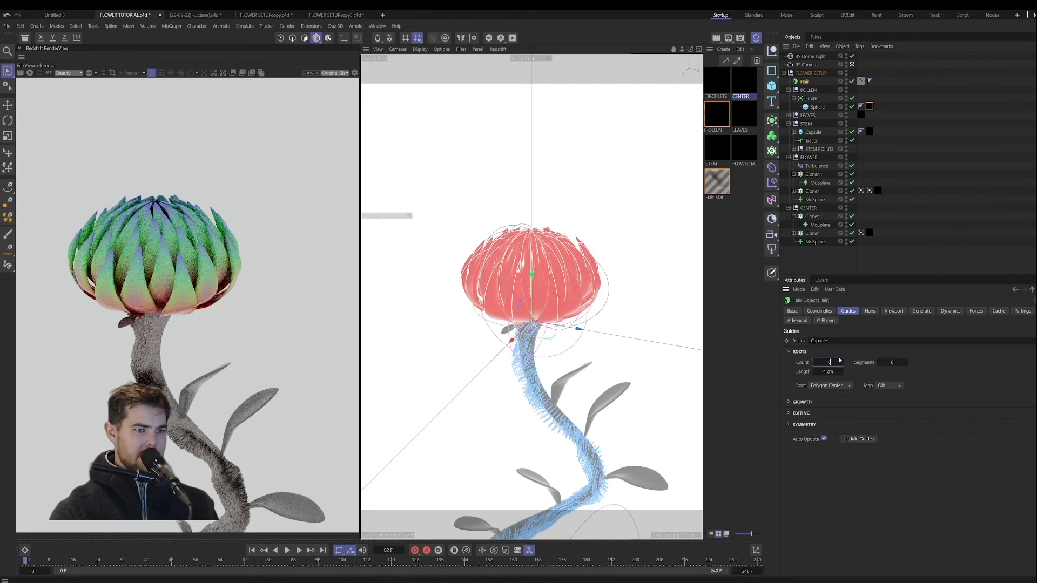
key(Return)
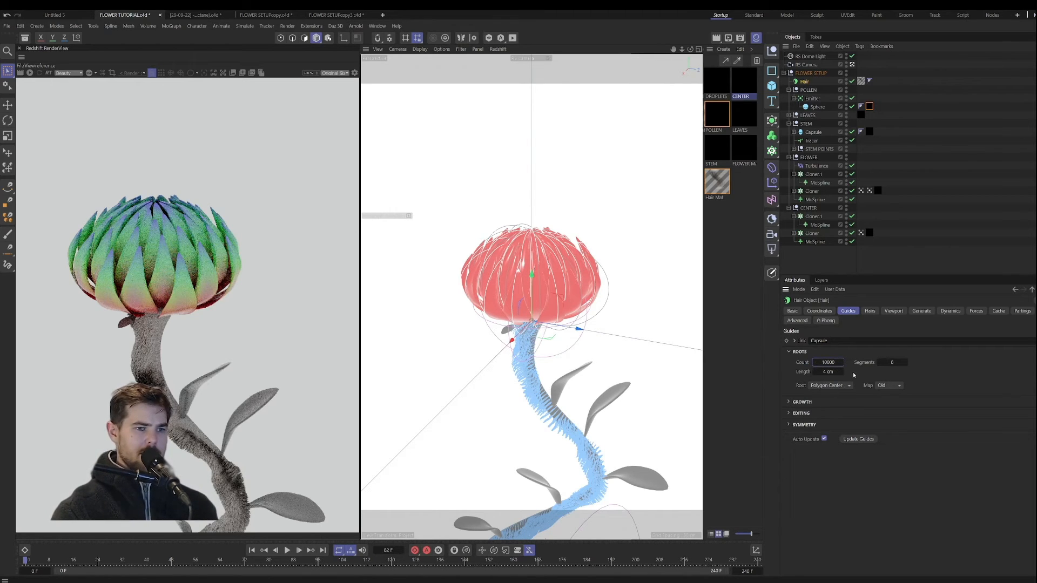
Step: Look through the Hair object's hairs, guides, viewport, culling, advanced, basic and coordinate settings
click(869, 312)
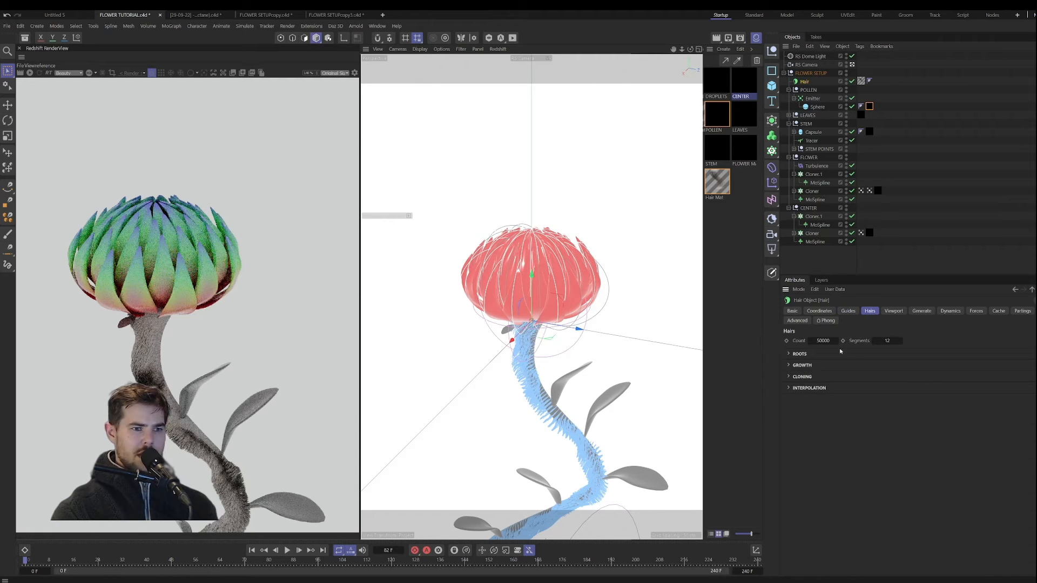
click(847, 311)
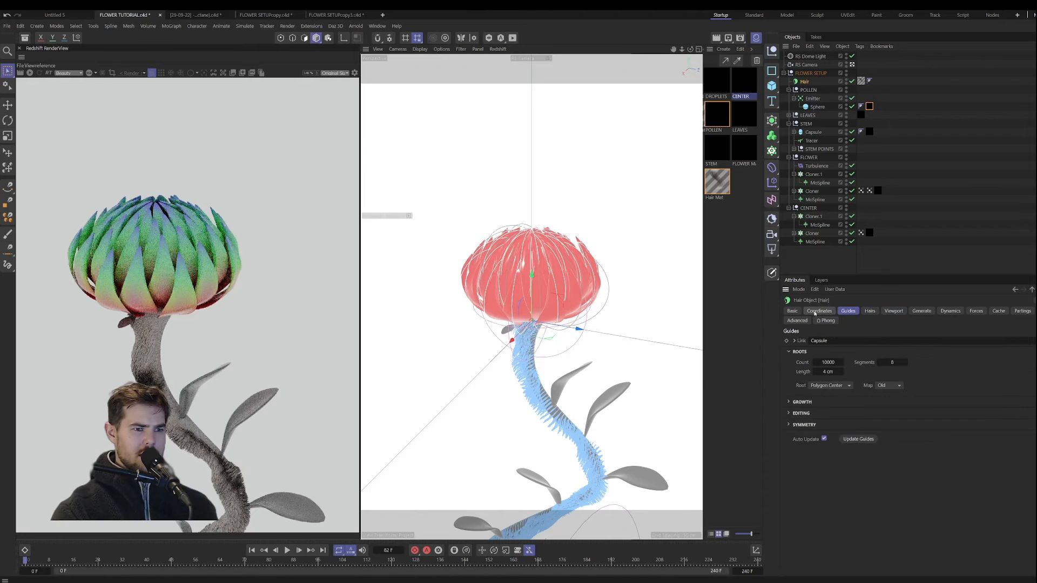
click(921, 311)
click(894, 311)
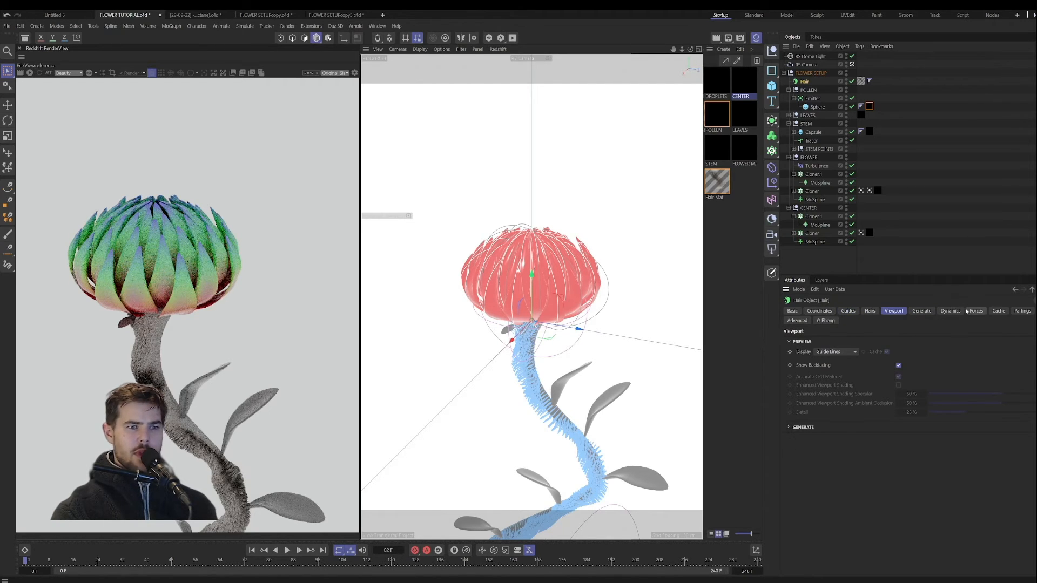
click(998, 311)
click(1020, 312)
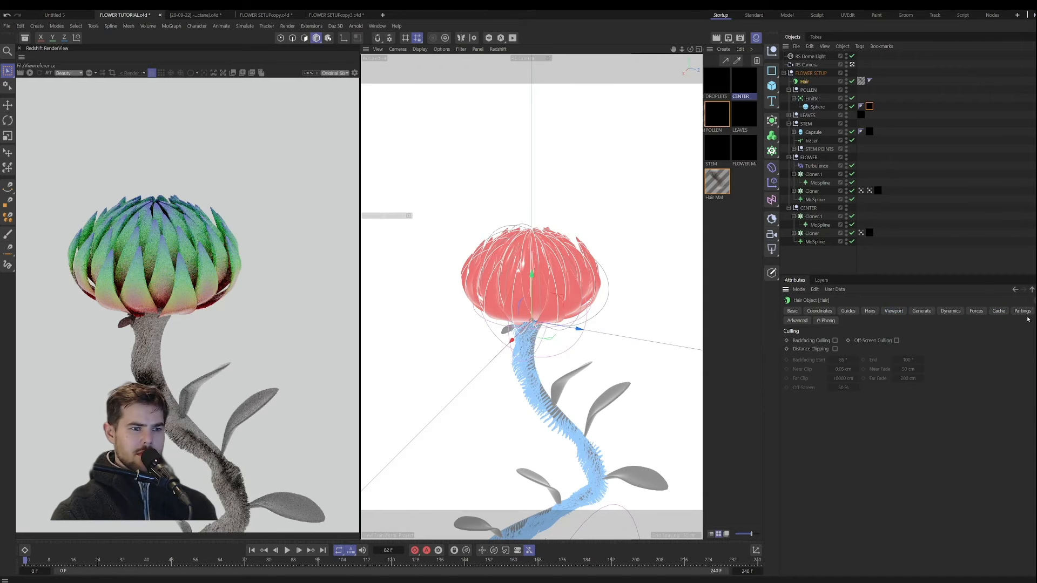
click(797, 320)
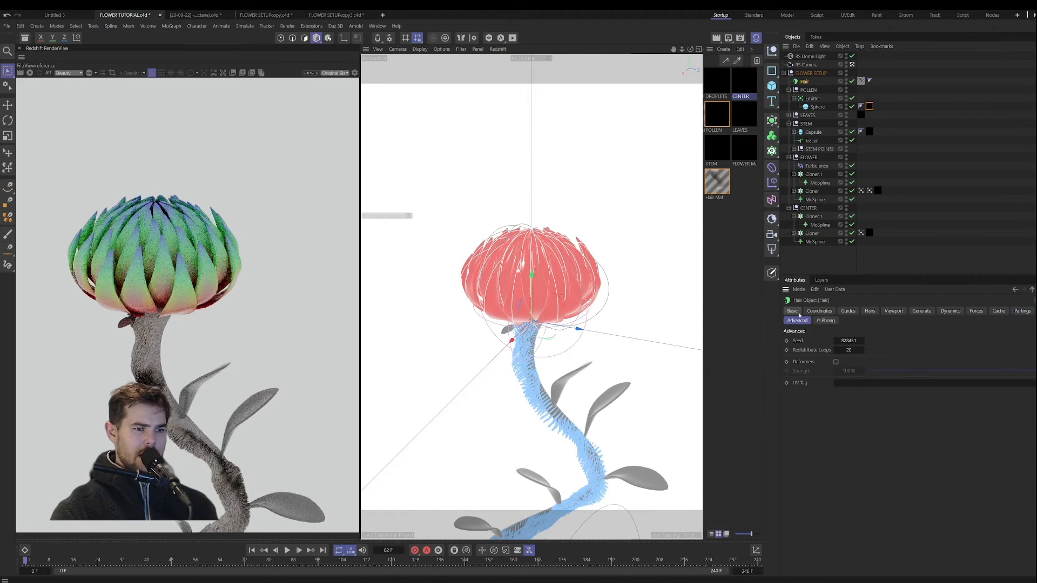
click(798, 314)
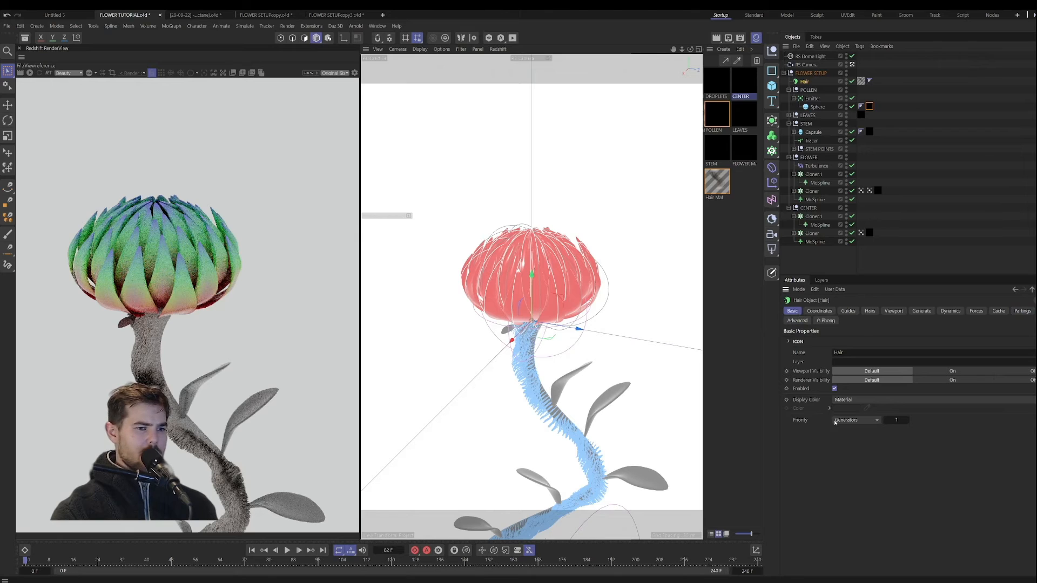
click(831, 311)
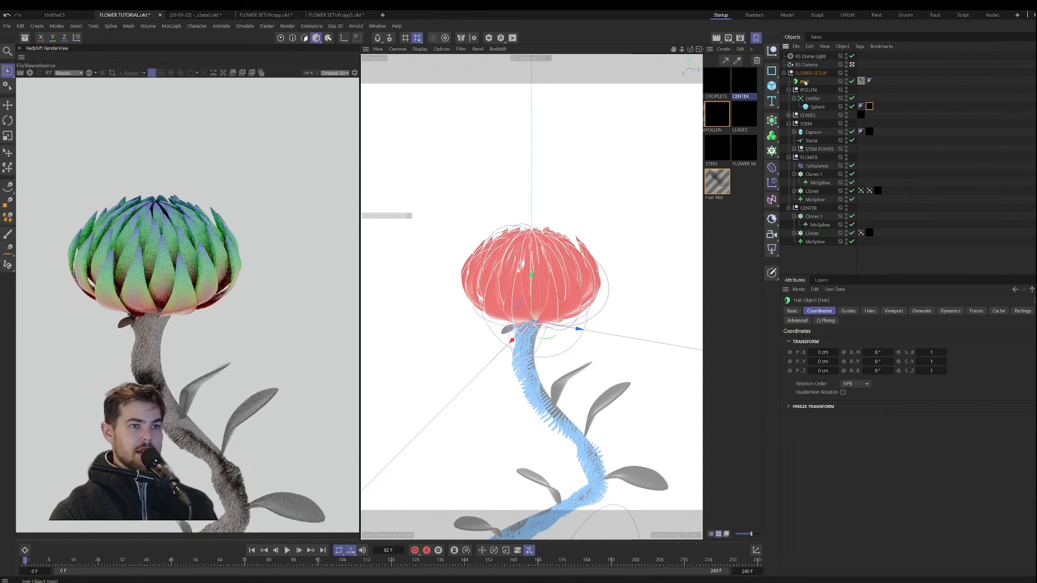
Step: Delete the Hair object and its Hair Mat material
key(Delete)
click(721, 190)
key(Delete)
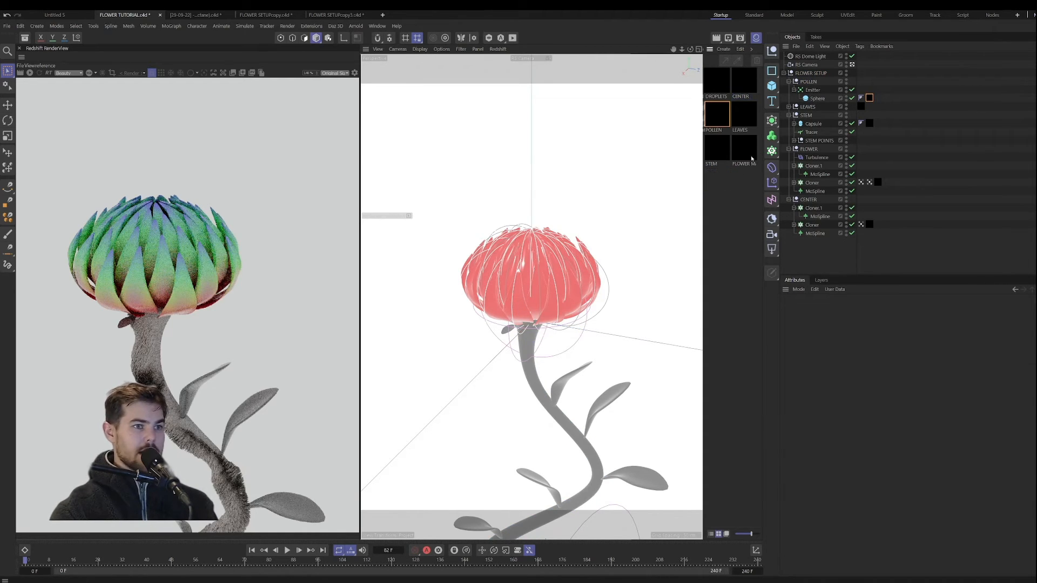
Step: Add a new Hair object to the Capsule in the STEM group
click(813, 123)
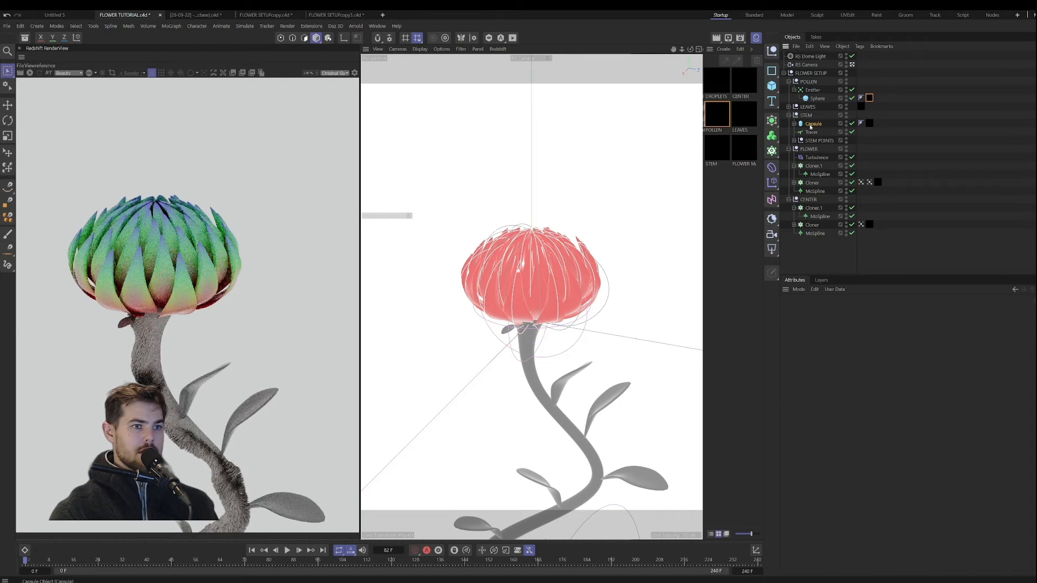
click(244, 26)
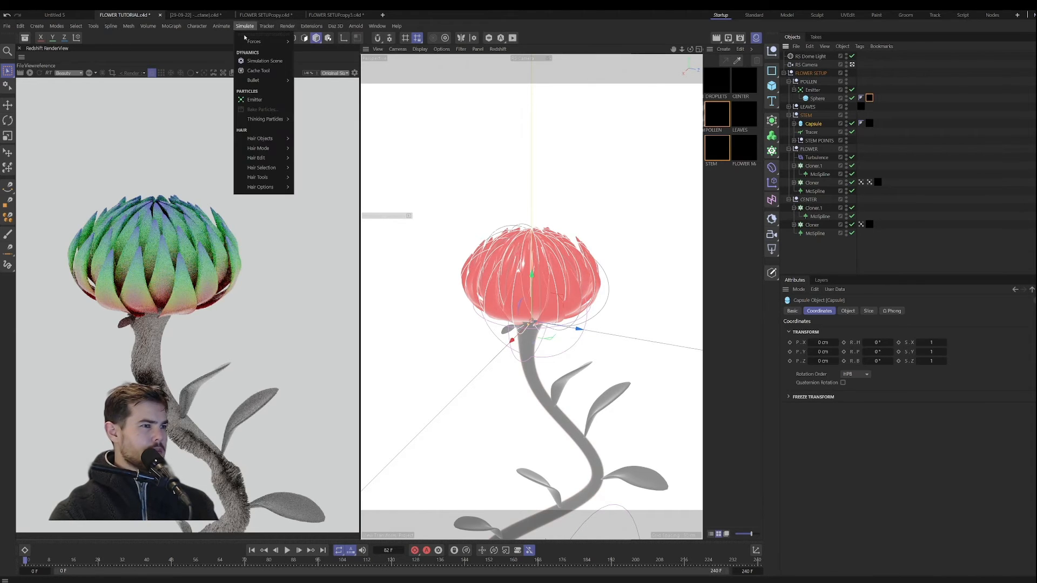
mouse_move(278, 139)
click(312, 143)
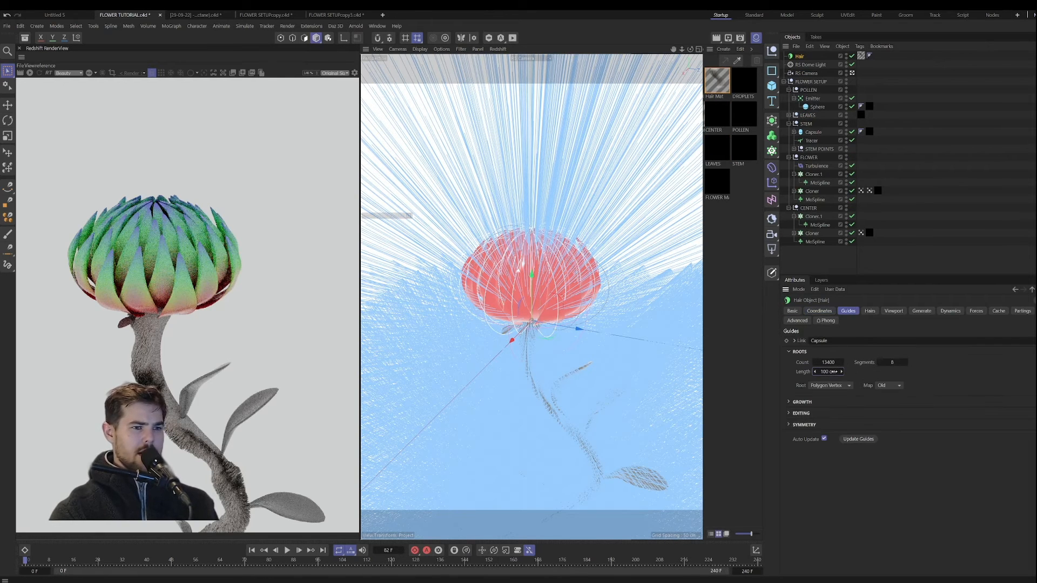
Step: Shorten the new Hair object's guide length, trying 4 cm and settling on 3 cm
double_click(836, 371)
text(4)
key(Return)
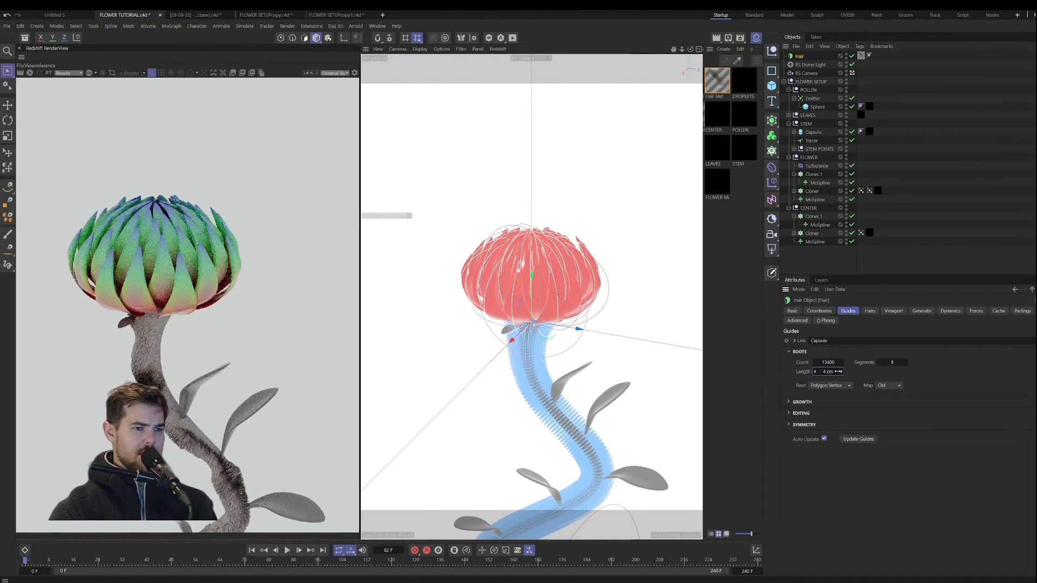
double_click(838, 372)
text(3)
key(Return)
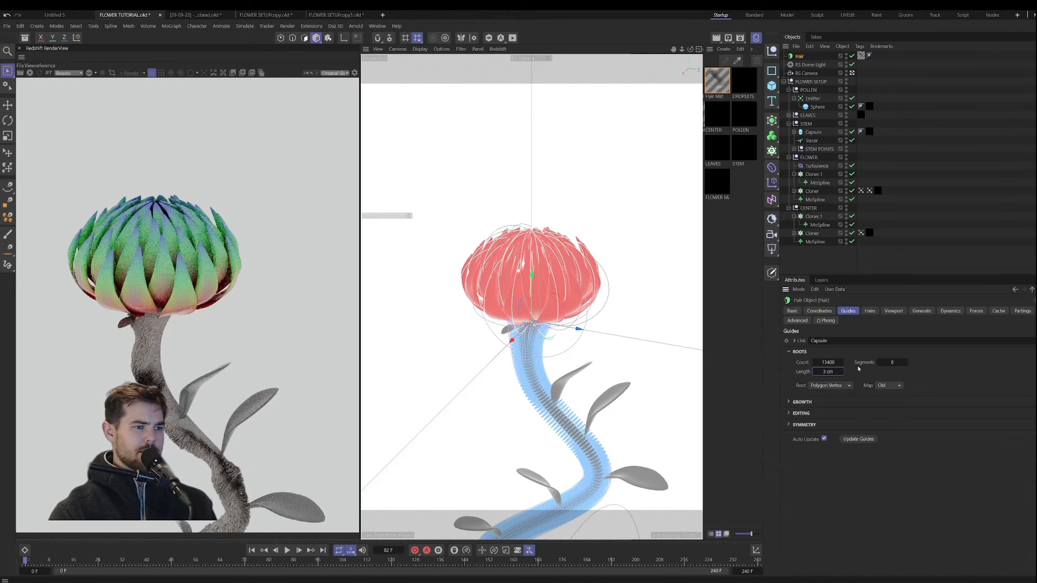
Step: Add a Hair Collider tag to the Capsule in the STEM group
click(810, 134)
right_click(813, 134)
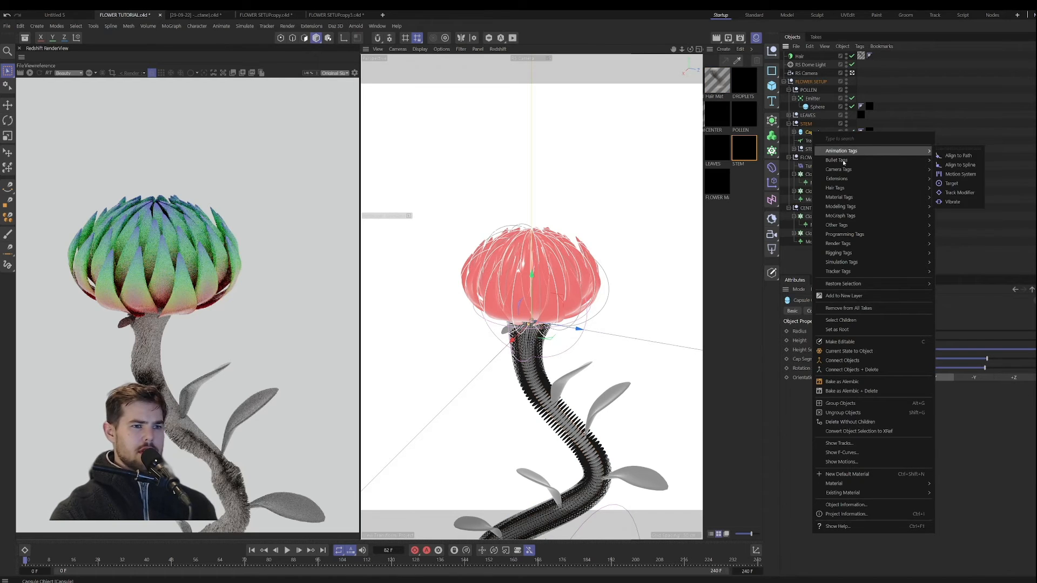
mouse_move(840, 189)
click(971, 192)
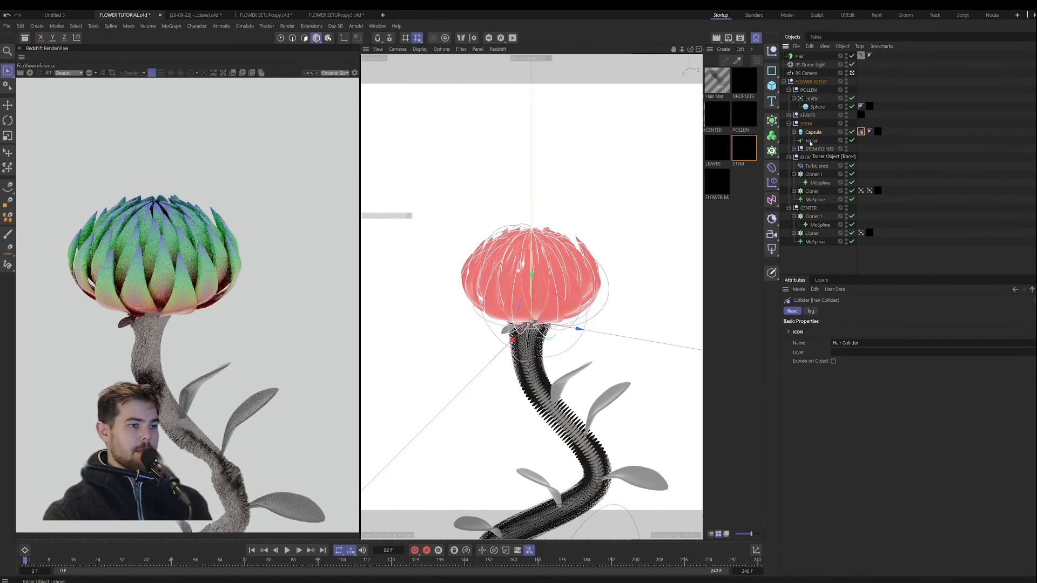
Step: Set the gravity in the Hair object's forces to -3
click(800, 56)
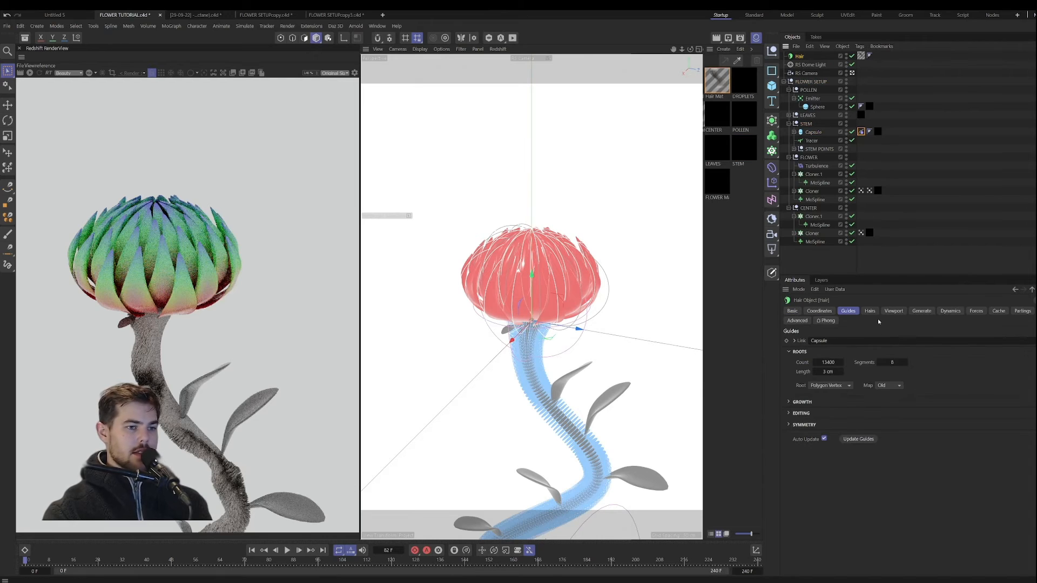
click(977, 311)
double_click(835, 349)
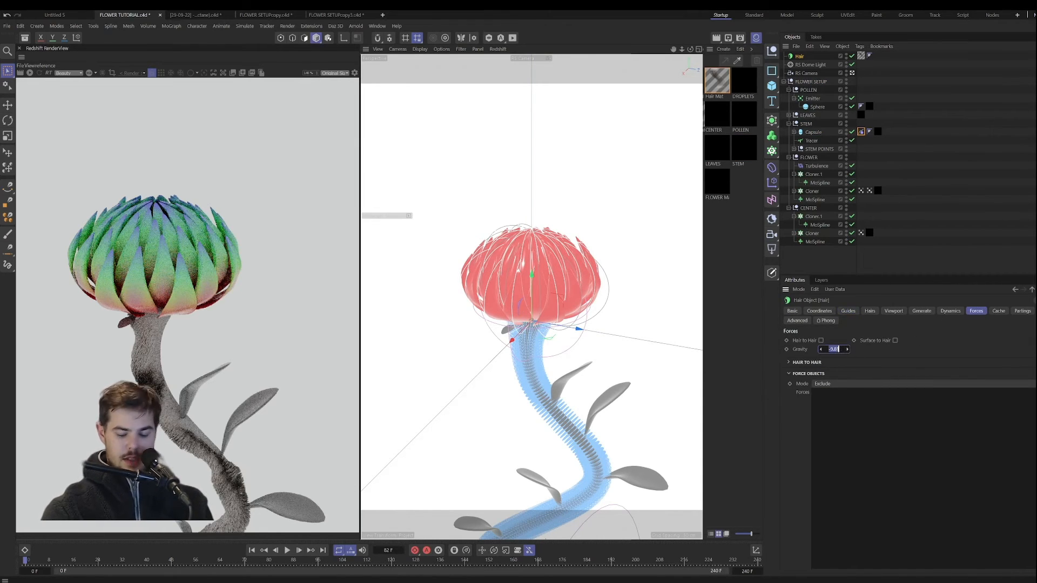
key(BackSpace)
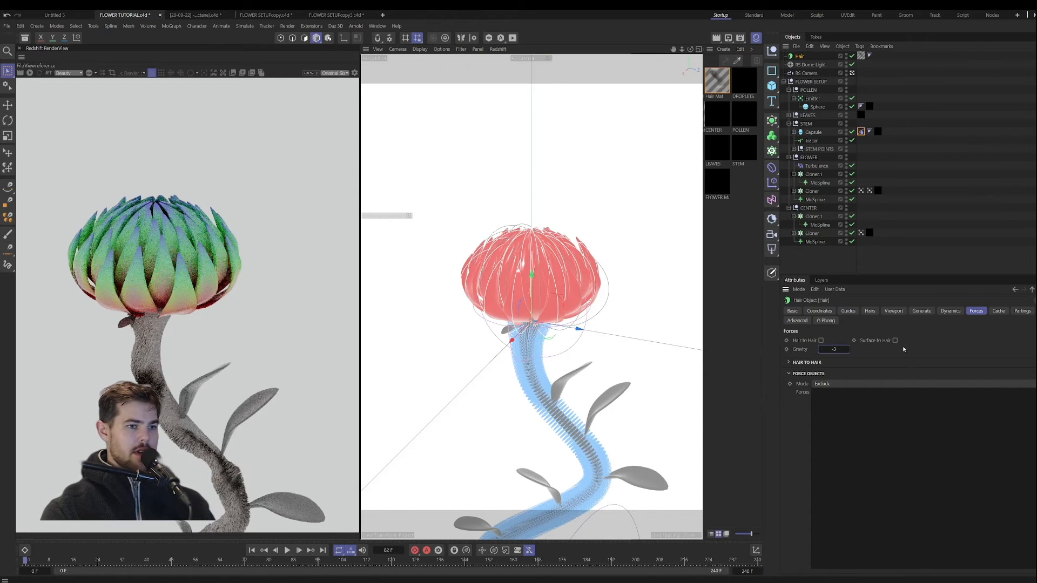
Step: Reduce the hair guide count to 13231, undoing a trial value of 10000
click(849, 311)
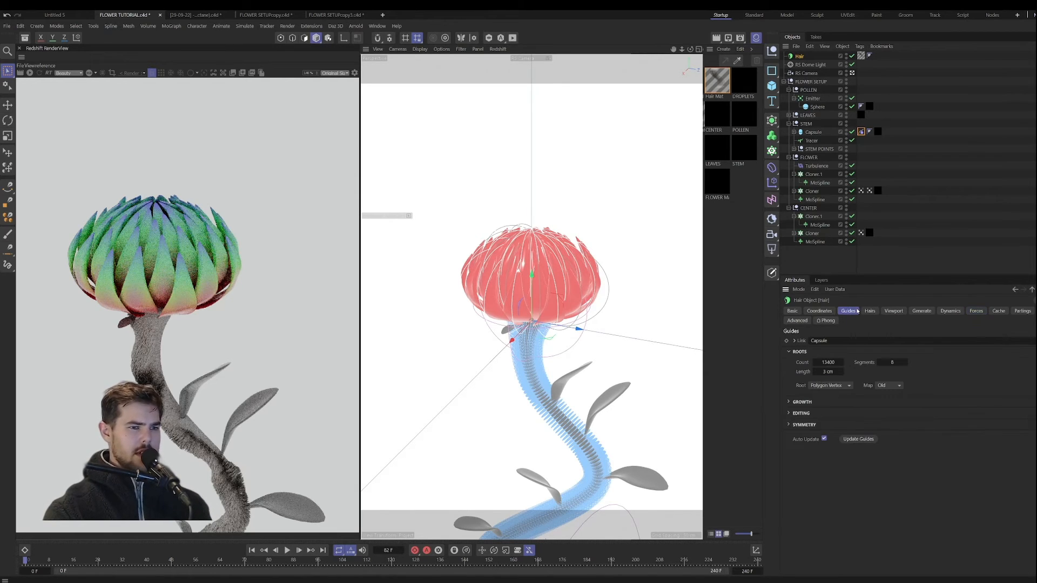
drag(832, 362, 831, 362)
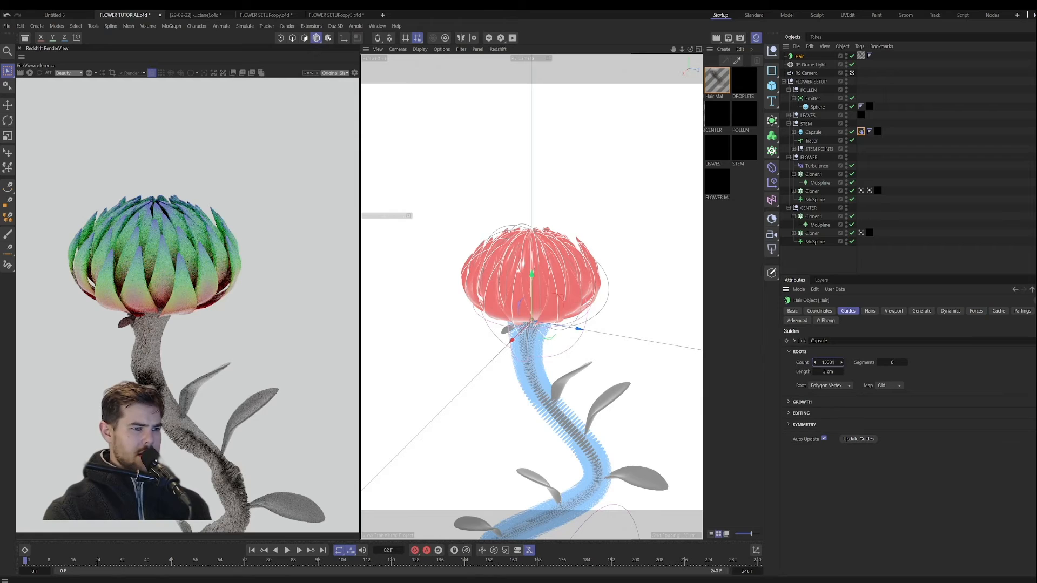
double_click(828, 362)
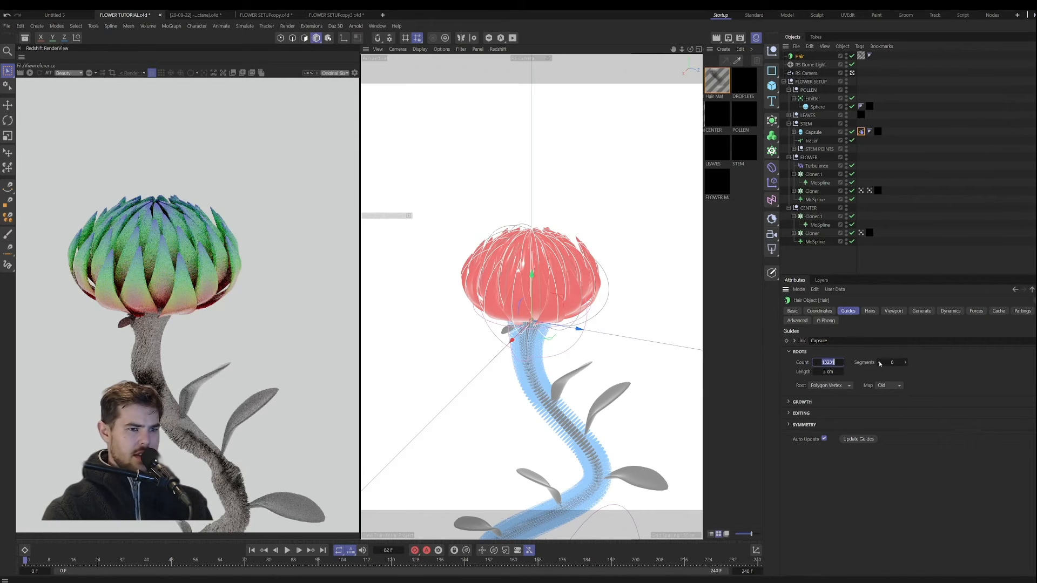
text(10000)
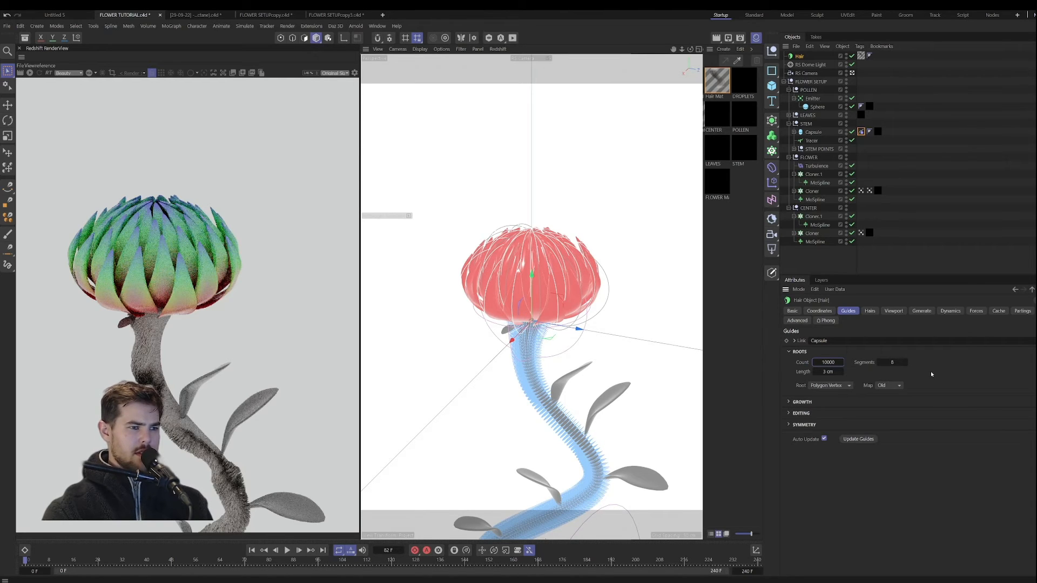
key(ctrl+z)
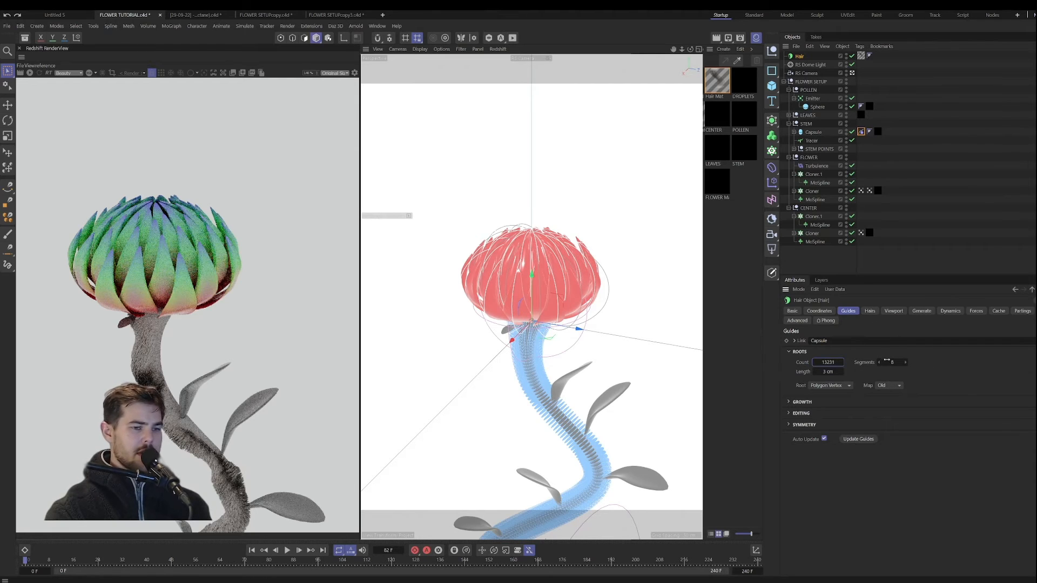
Step: Play the animation to frame 17 and inspect the stem hair in the Redshift preview render
click(287, 551)
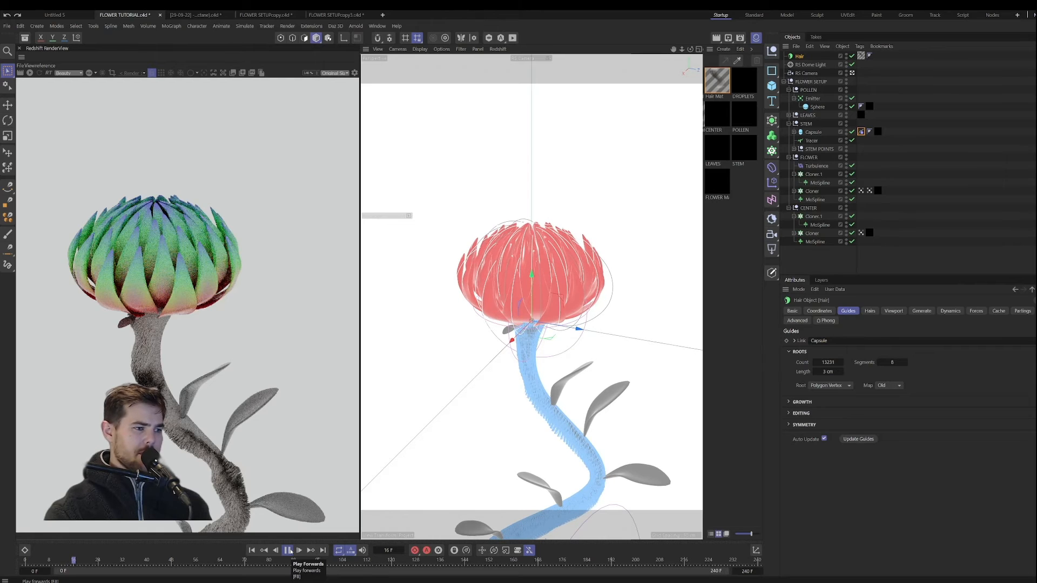
click(288, 550)
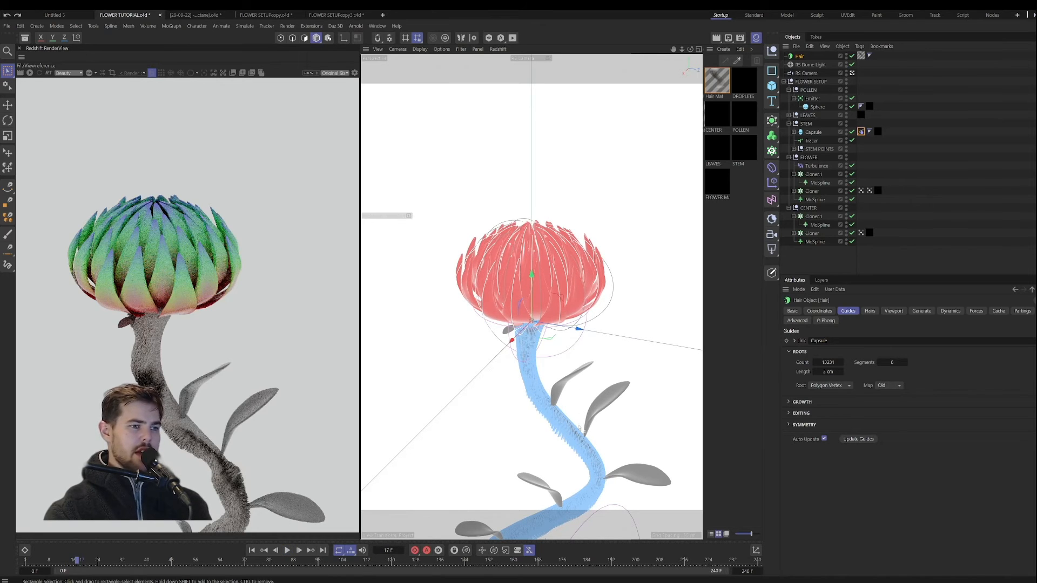
scroll(196, 316, down, 2)
scroll(196, 316, down, 1)
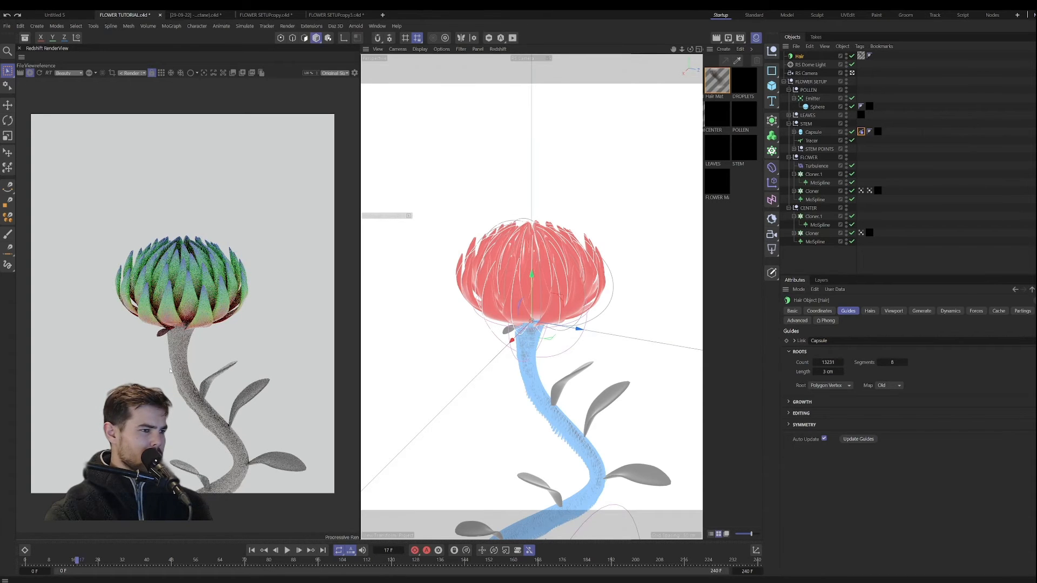
scroll(169, 370, up, 4)
scroll(195, 408, down, 4)
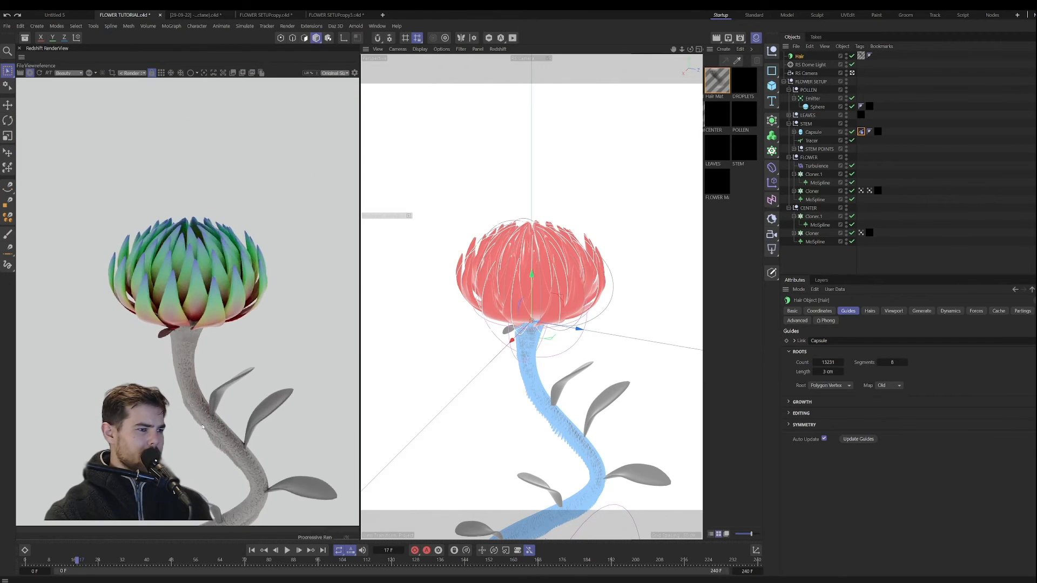
scroll(199, 386, down, 1)
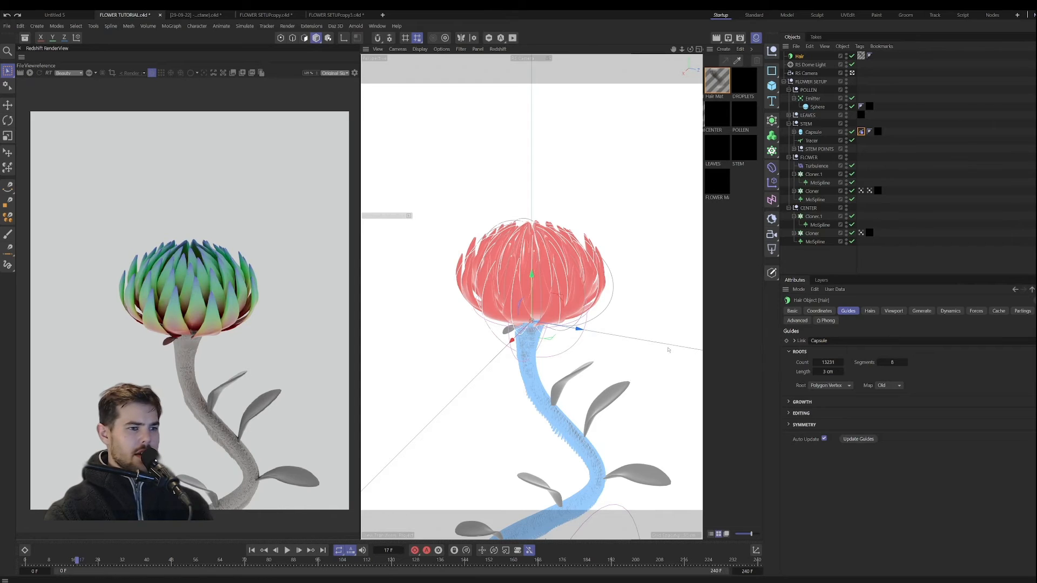
Step: Return to the start of the animation and set the Hair object's gravity to 0
click(252, 550)
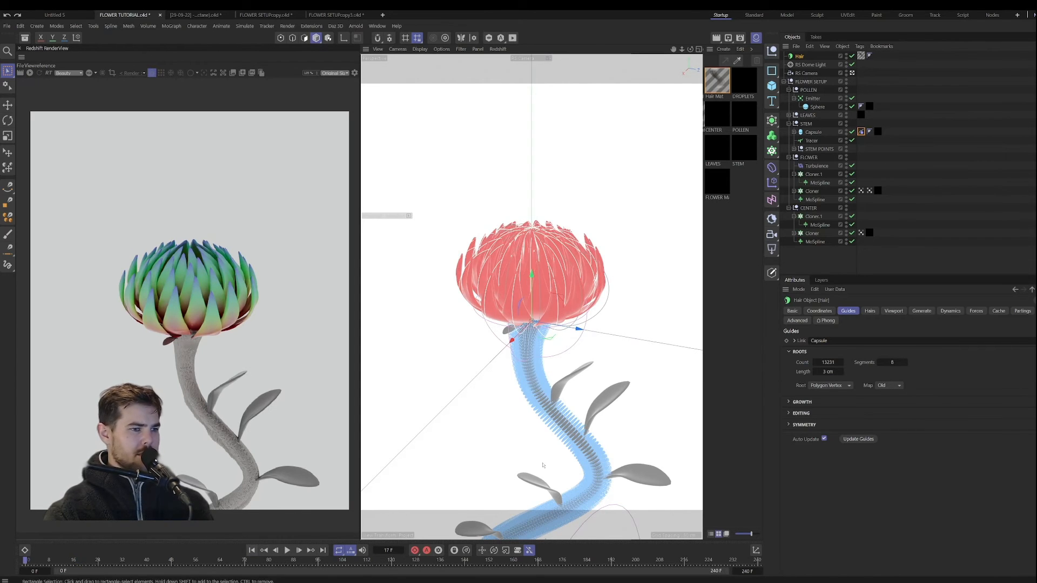
click(975, 312)
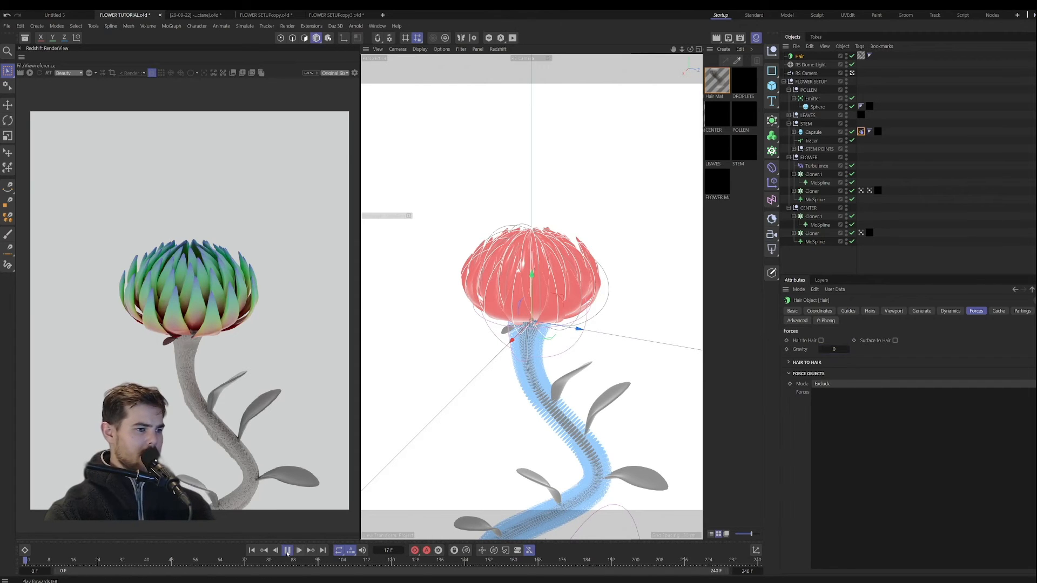
Step: Play the animation to frame 11 and inspect the simulated stem hair up close in the Redshift preview render
click(287, 550)
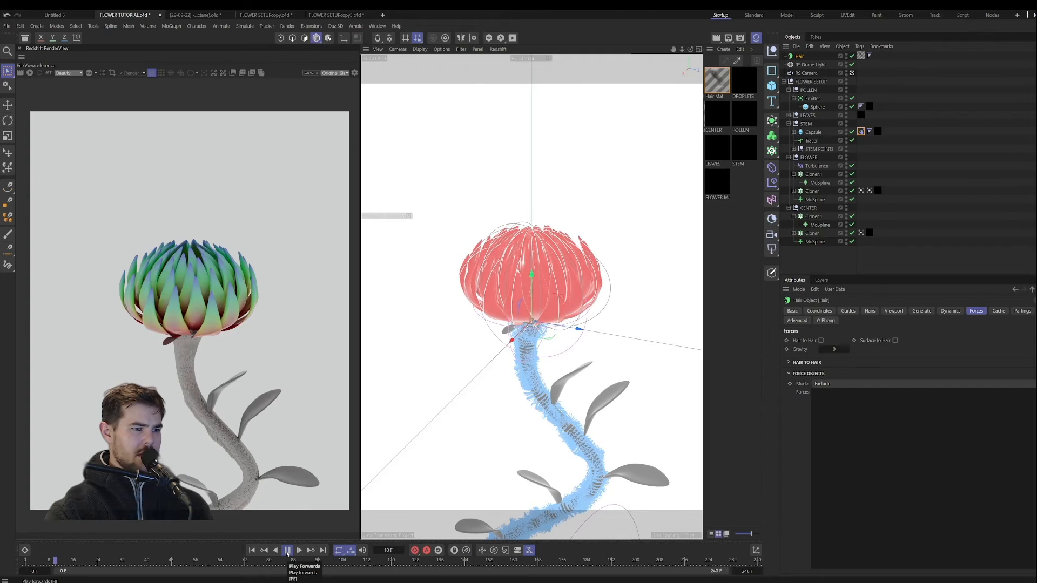
click(288, 550)
click(870, 312)
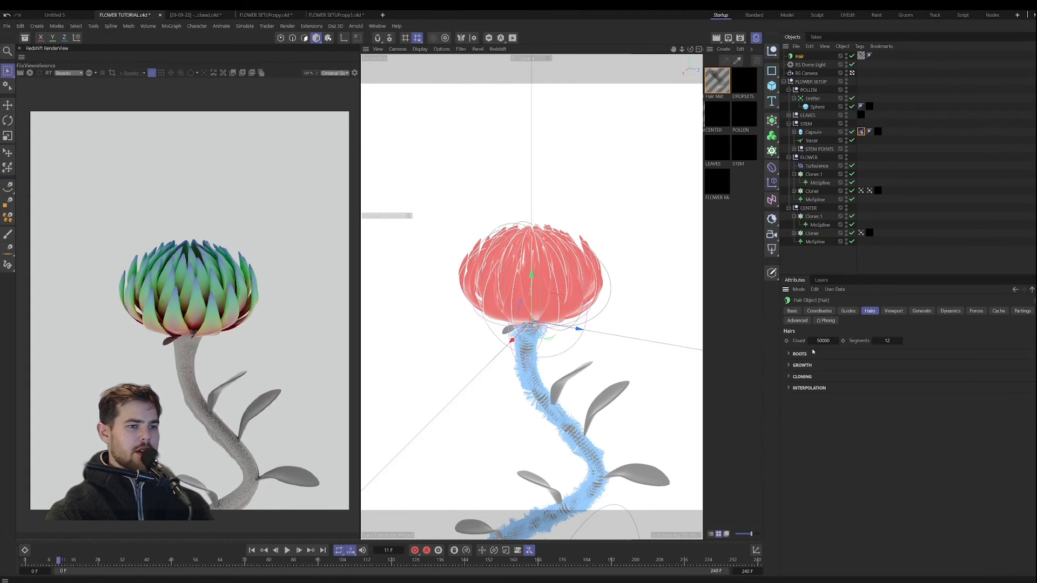
click(29, 72)
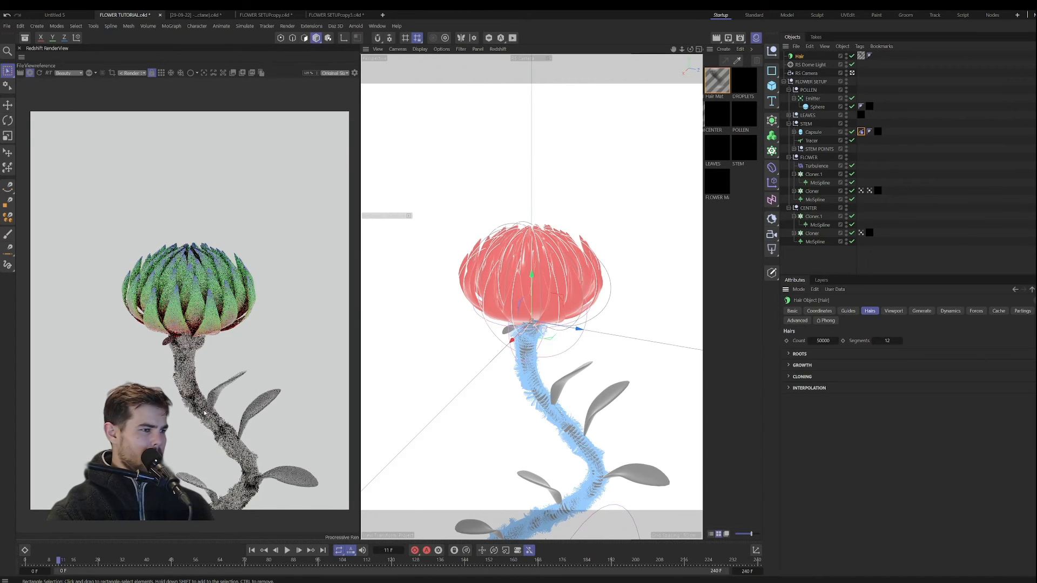
scroll(205, 413, up, 2)
scroll(206, 413, up, 3)
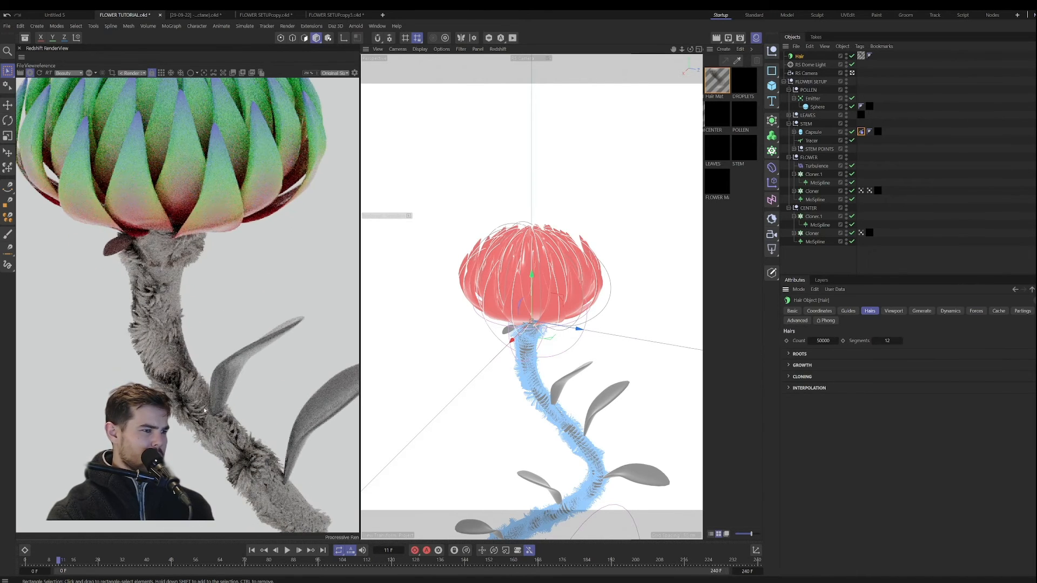
scroll(208, 420, down, 3)
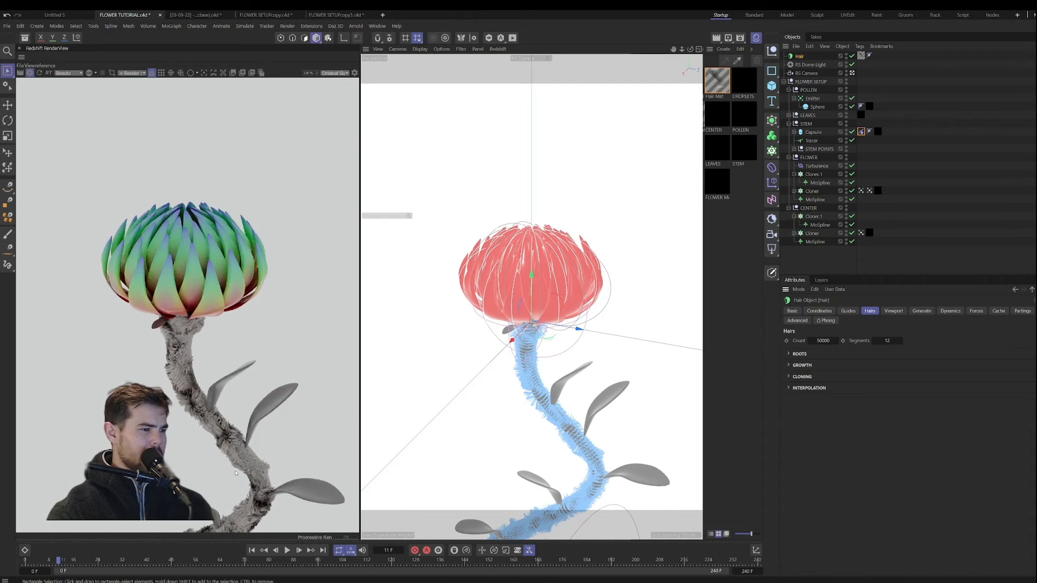
scroll(201, 331, up, 5)
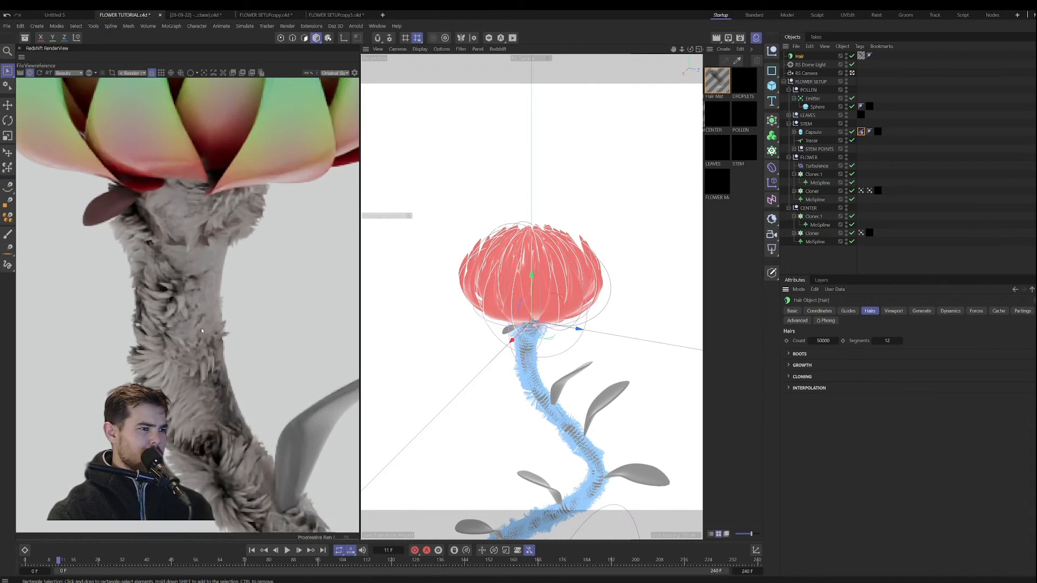
scroll(201, 329, down, 6)
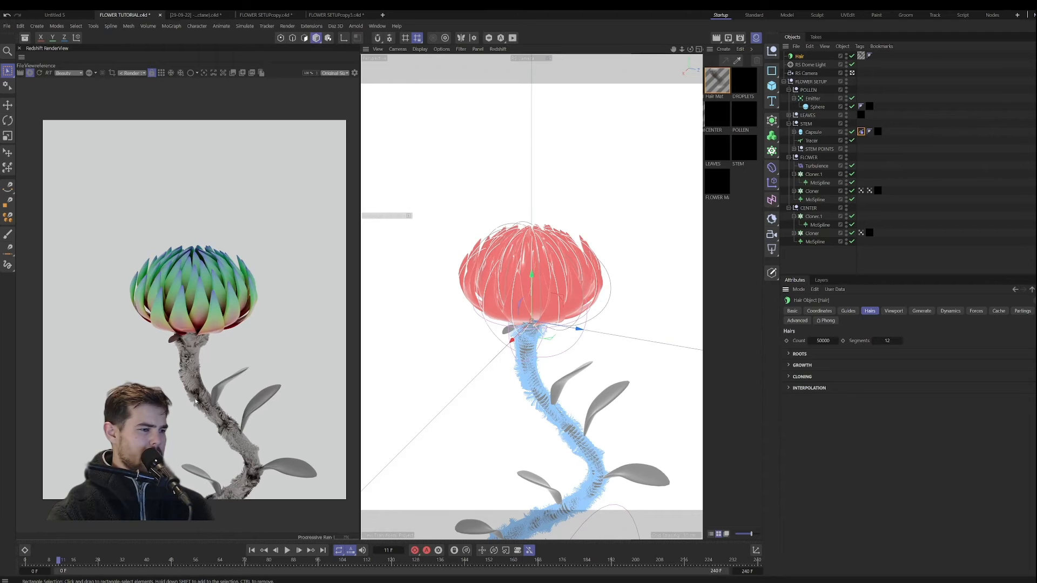
Step: Set the Hair Mat material's thickness to 0.2 cm at the root and 0.04 cm at the tip
click(719, 82)
double_click(720, 82)
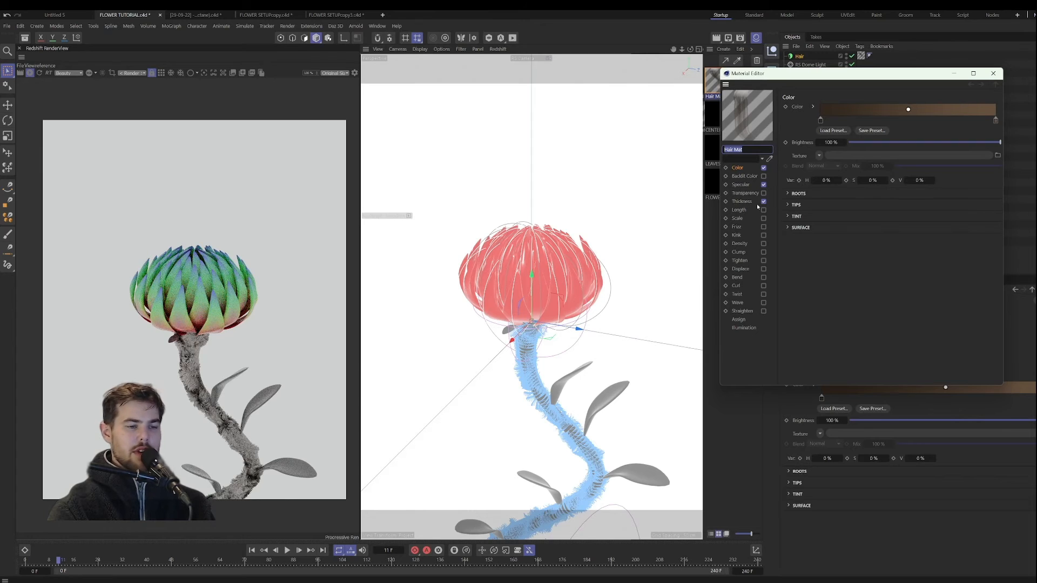
click(743, 201)
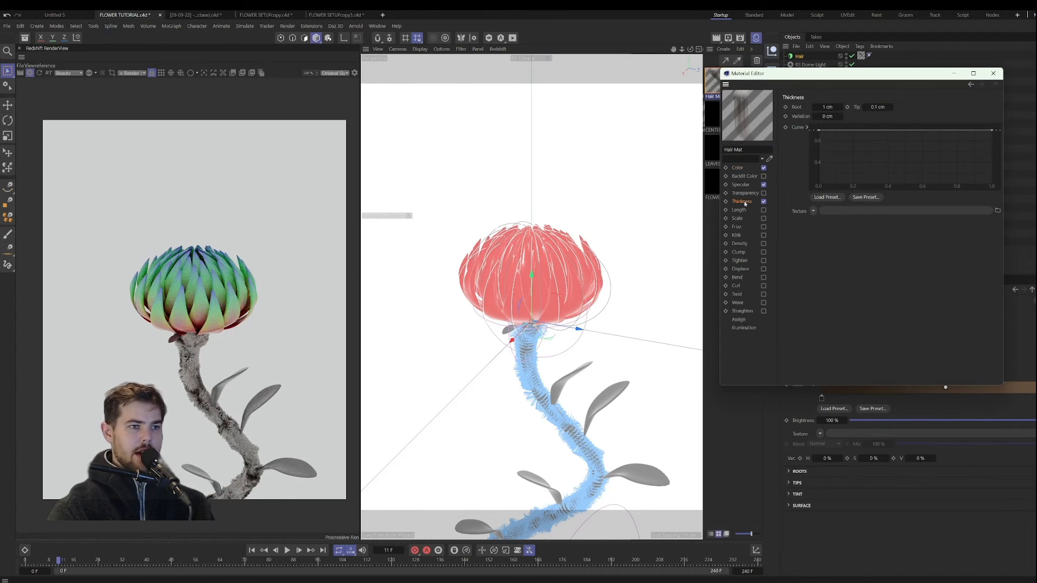
click(837, 108)
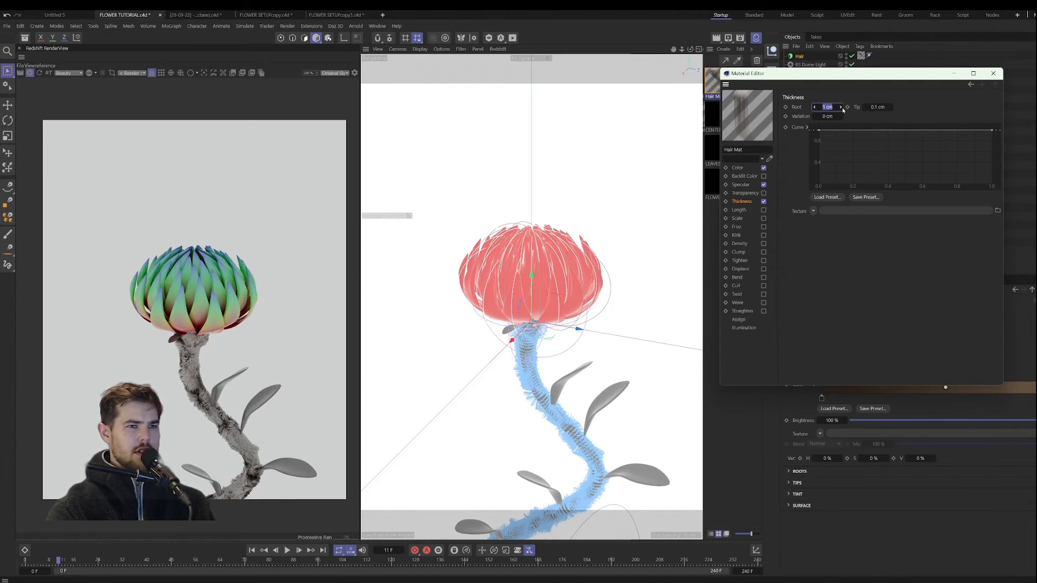
text(0.2)
key(Return)
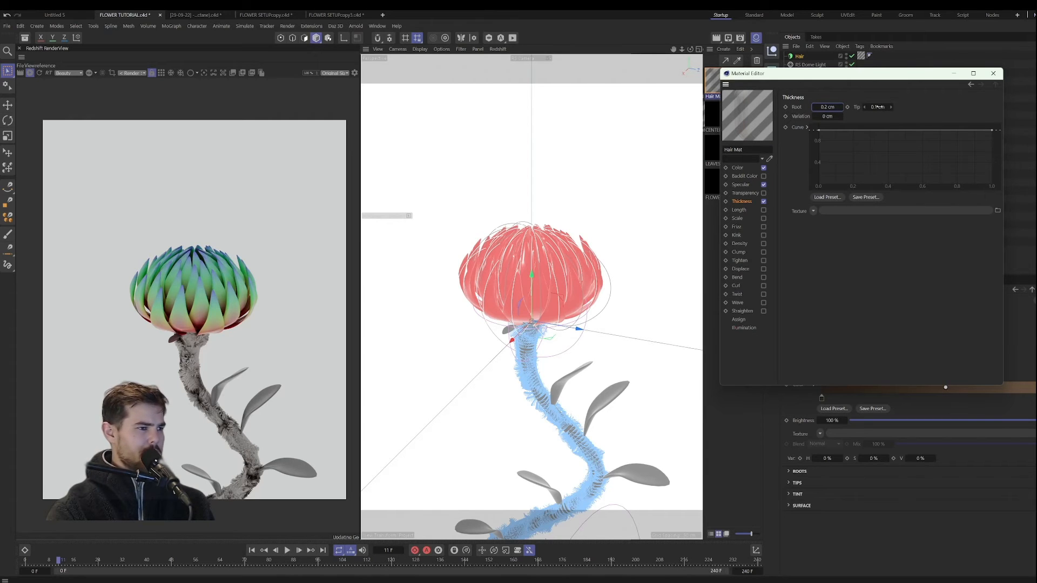
click(877, 107)
text(.04)
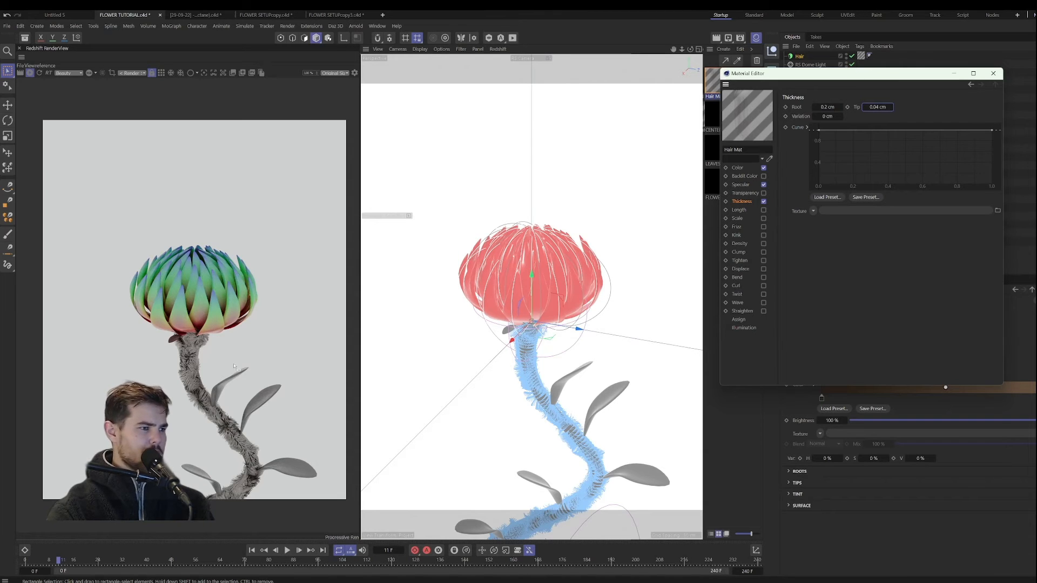
scroll(216, 385, up, 5)
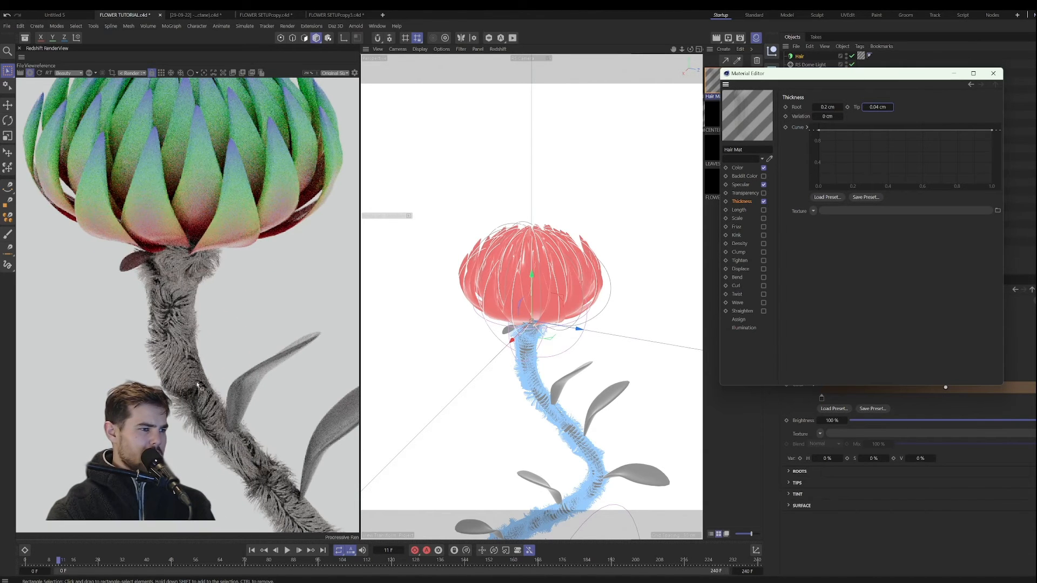
Step: Thin the Hair Mat strands to 0.1 cm at the root and 0.01 cm at the tip, checking the preview render
double_click(827, 107)
text(.1)
double_click(883, 107)
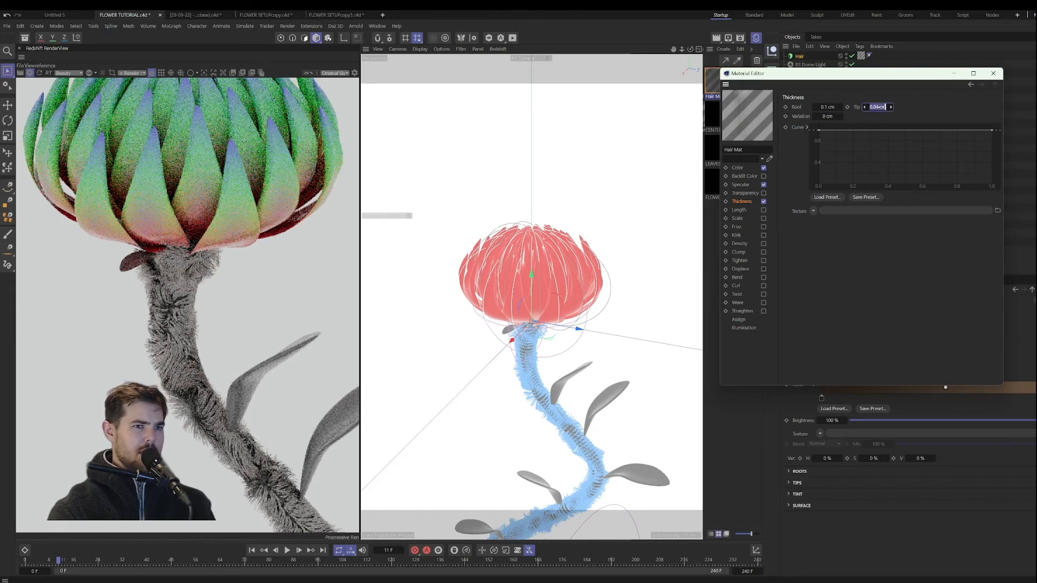
key(BackSpace)
text(.01)
key(Return)
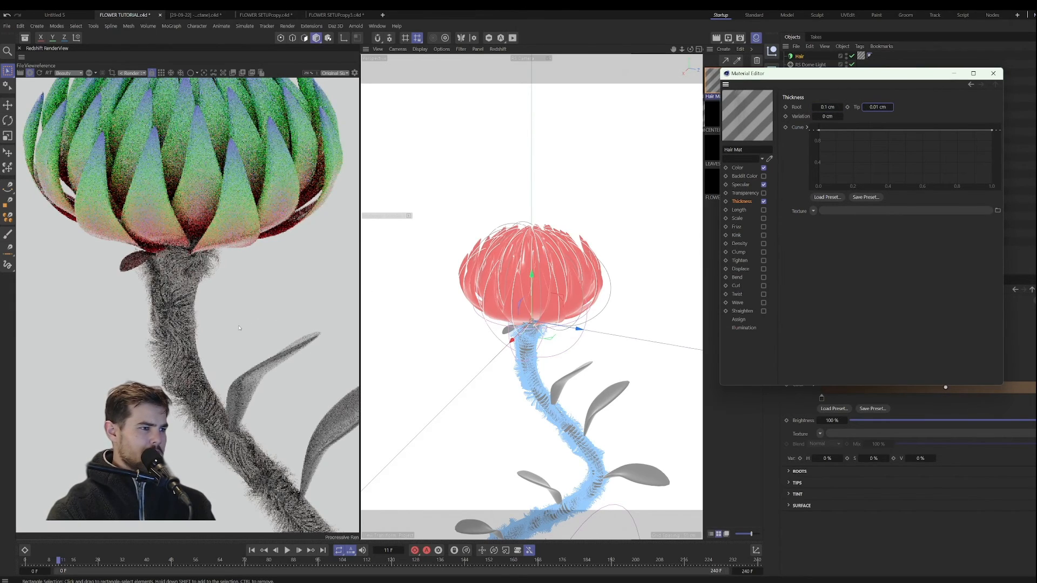
scroll(211, 363, down, 2)
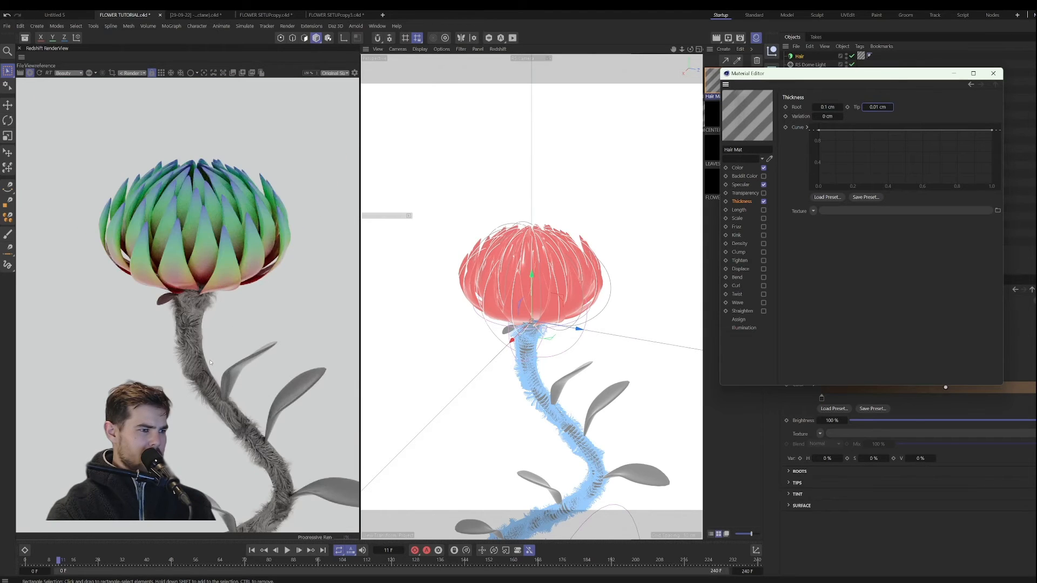
scroll(210, 363, down, 1)
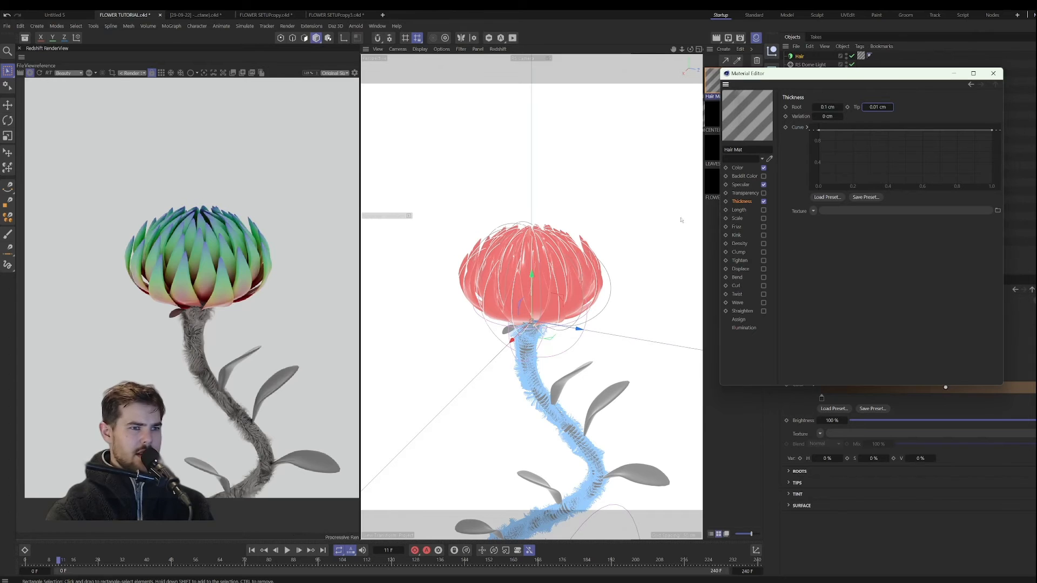
Step: Recolour the root knot of Hair Mat's color gradient to dark blue
click(738, 168)
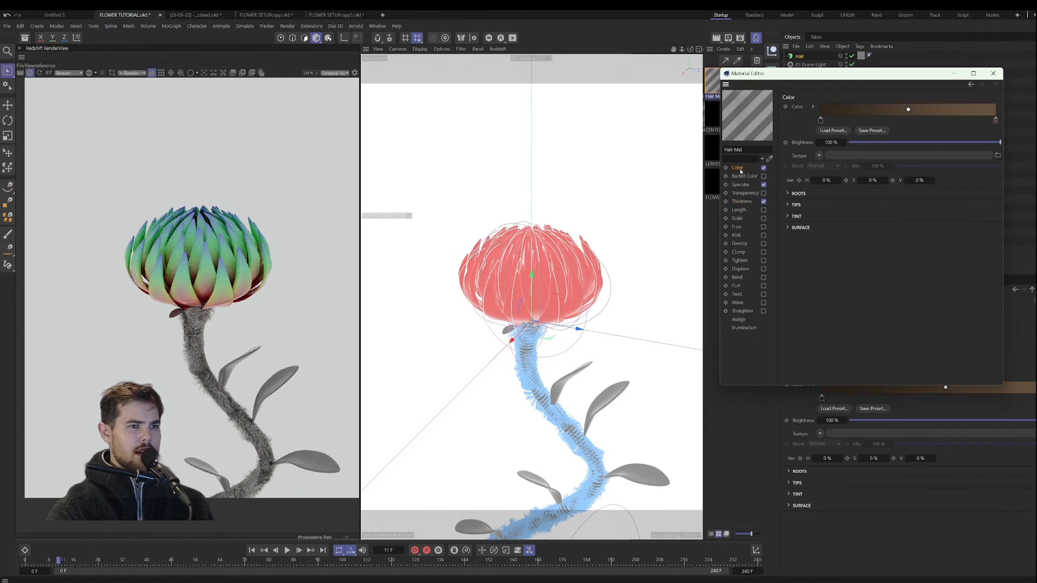
double_click(822, 122)
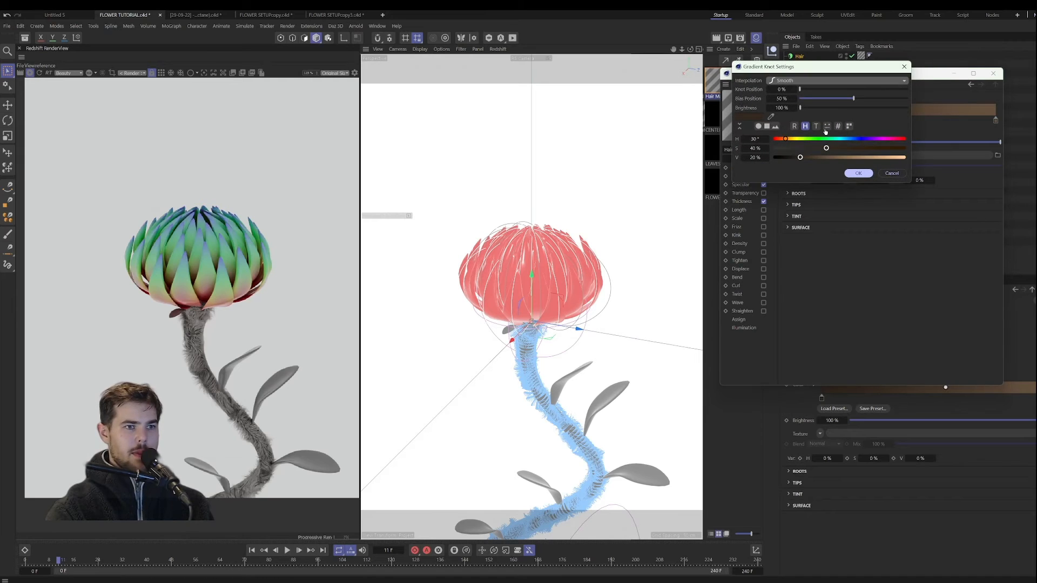
click(857, 140)
drag(855, 148, 811, 157)
click(858, 173)
Step: Recolour the tip knot of Hair Mat's color gradient to light purple
click(995, 121)
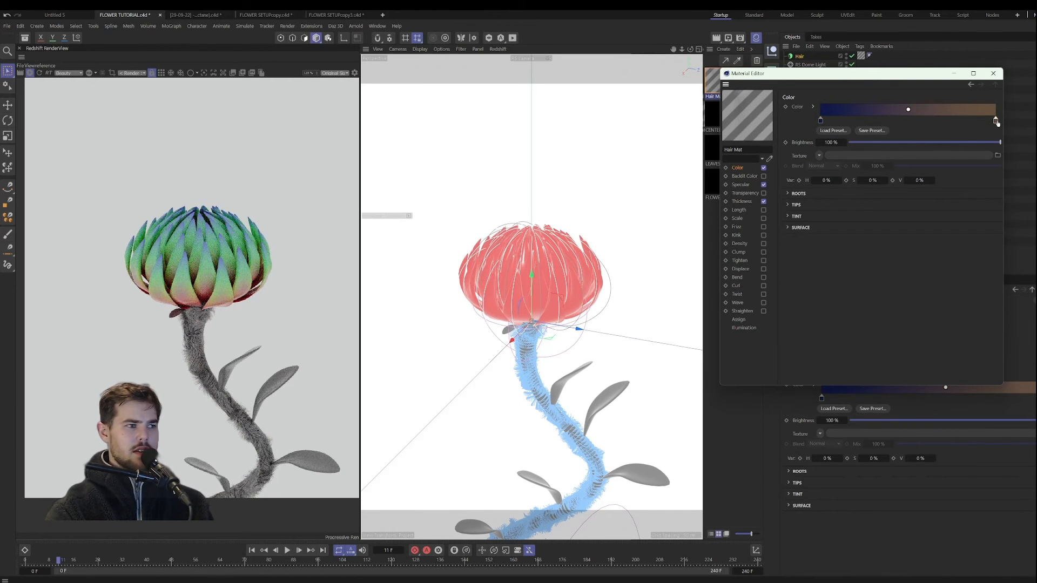
double_click(995, 120)
mouse_move(960, 139)
mouse_down()
mouse_move(949, 139)
mouse_move(957, 156)
mouse_up()
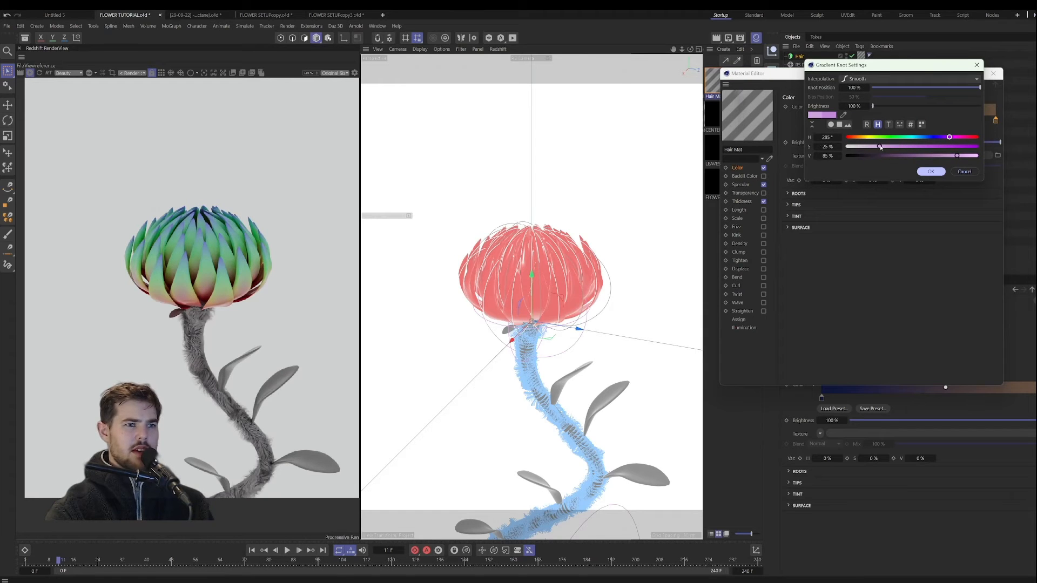
click(924, 172)
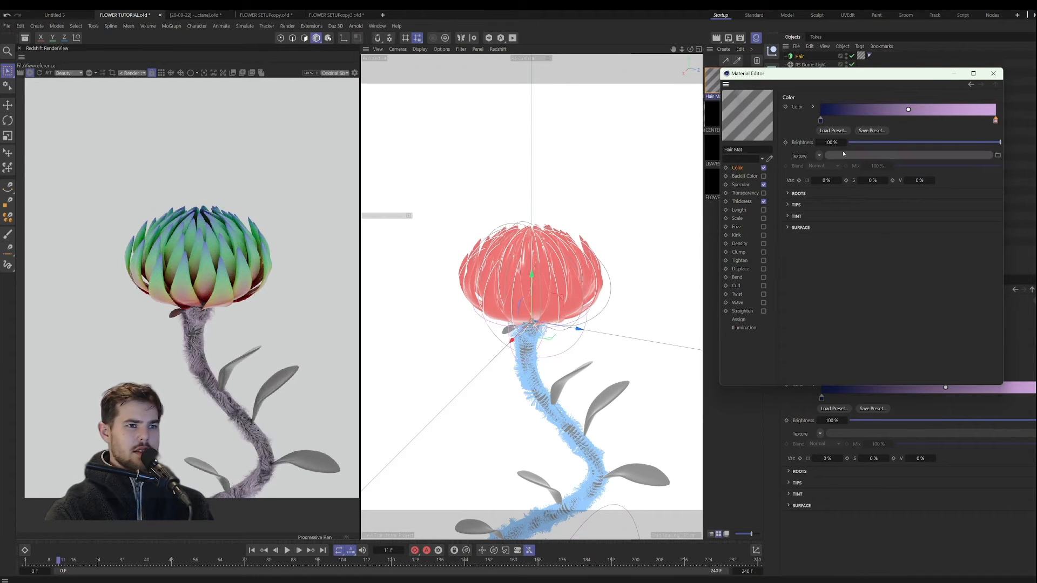
Step: Enable the Transparency channel of the Hair Mat material
click(756, 194)
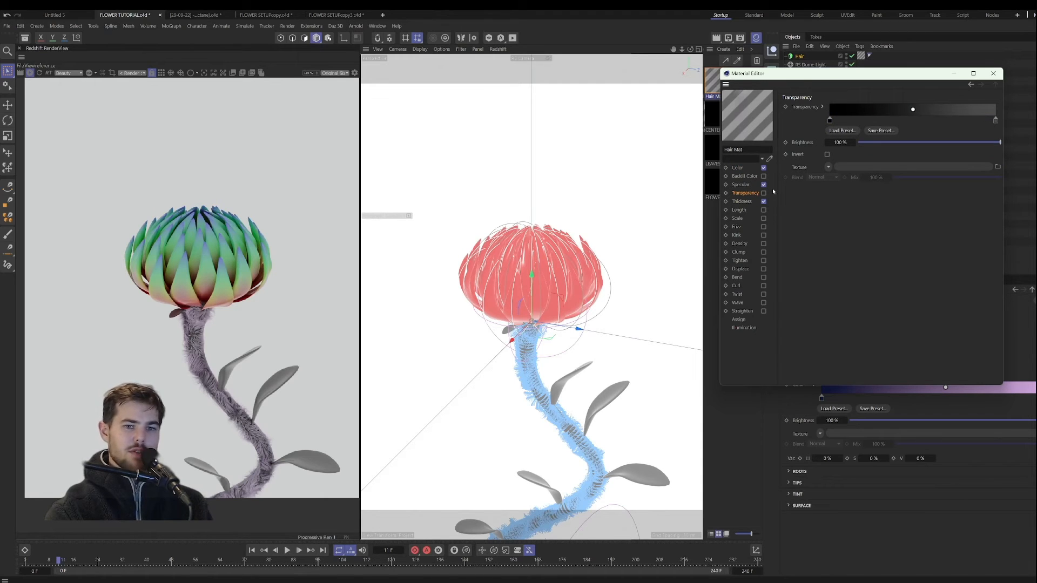
click(764, 193)
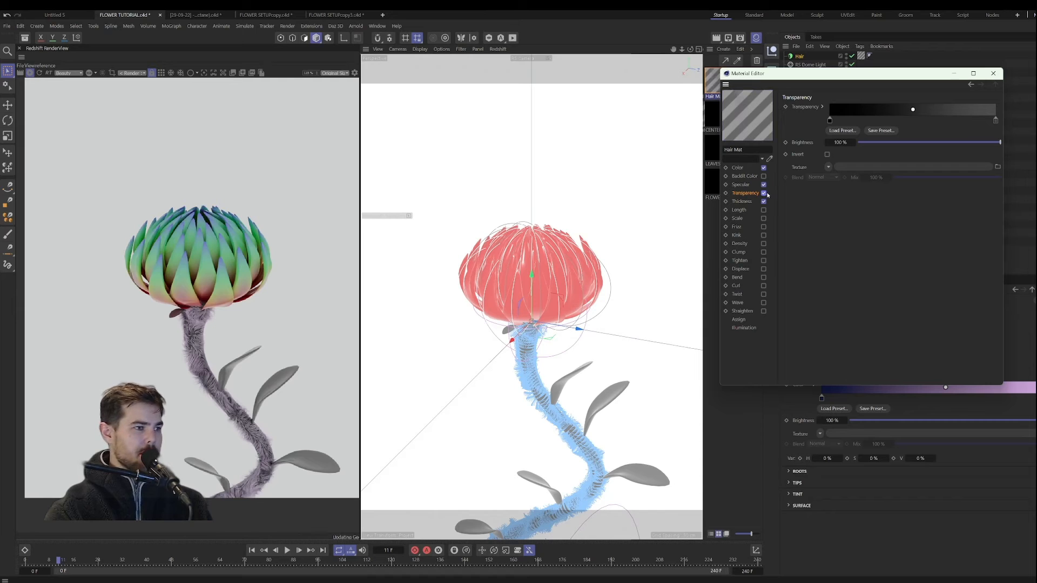
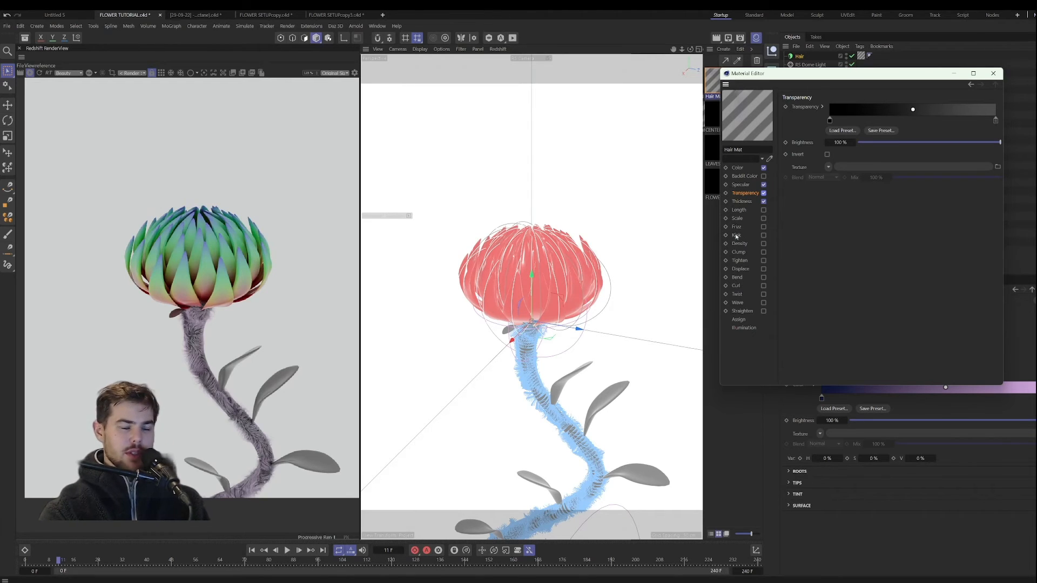
Step: Enable the Kink and Clump channels of the Hair Mat material, checking the stem hair in the preview render
scroll(236, 338, up, 4)
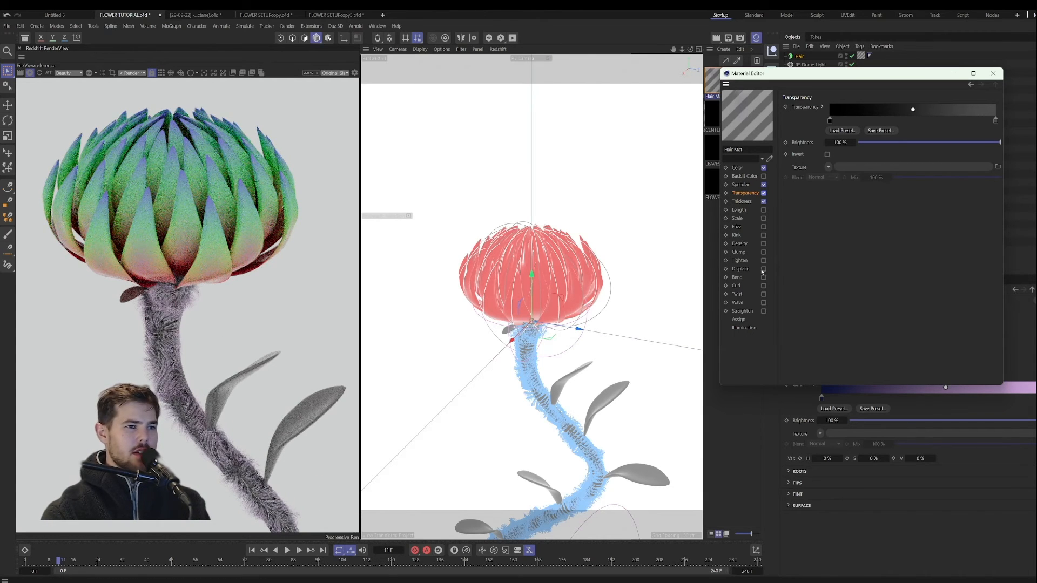
click(763, 235)
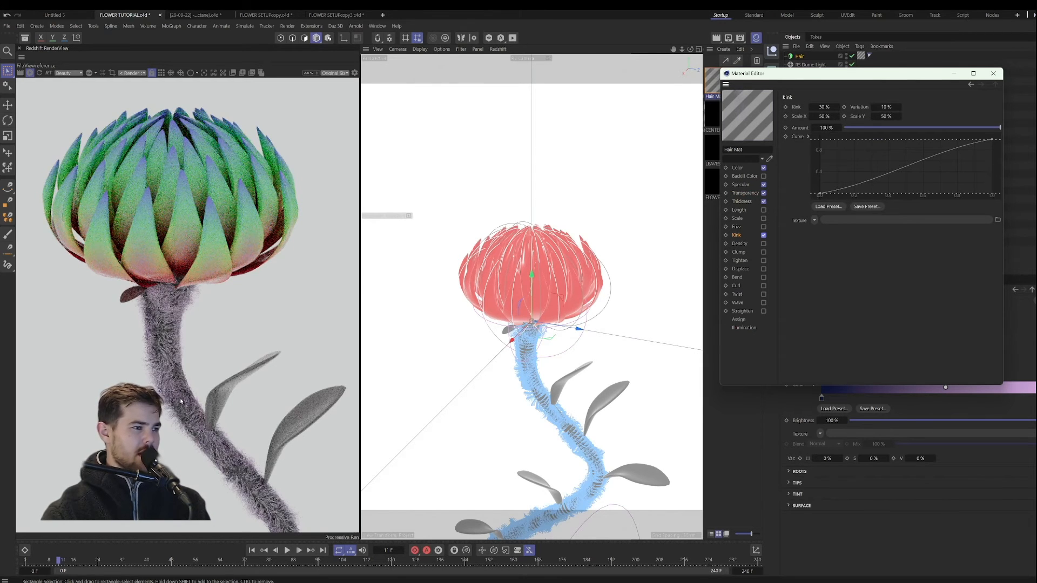
scroll(181, 401, down, 5)
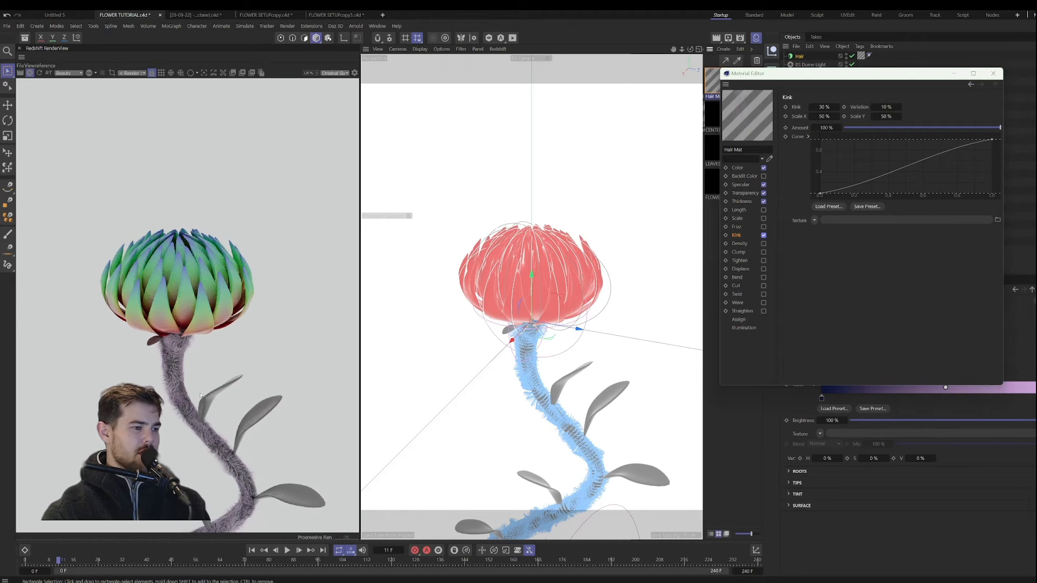
click(763, 252)
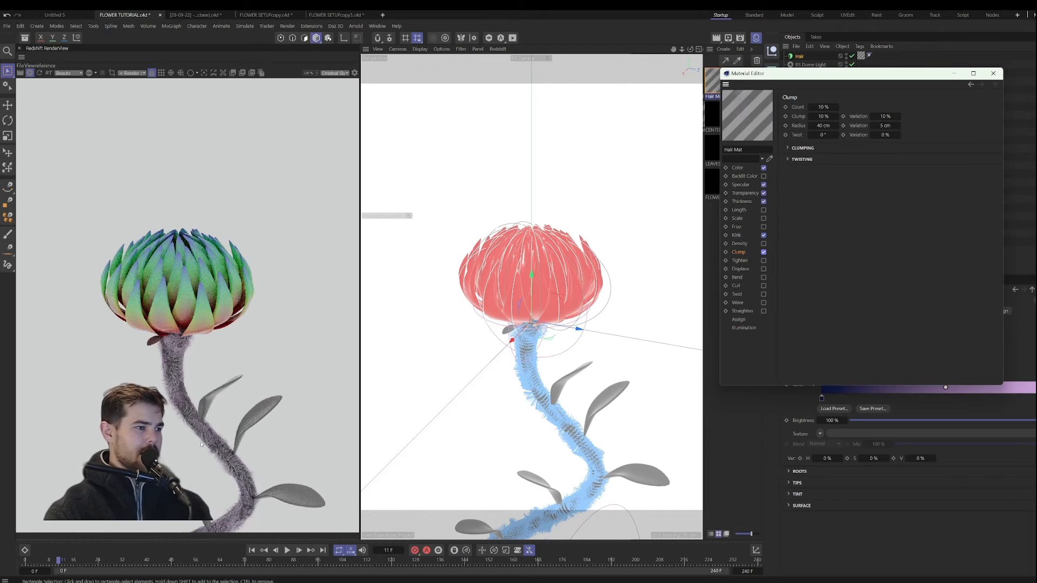
scroll(201, 444, up, 5)
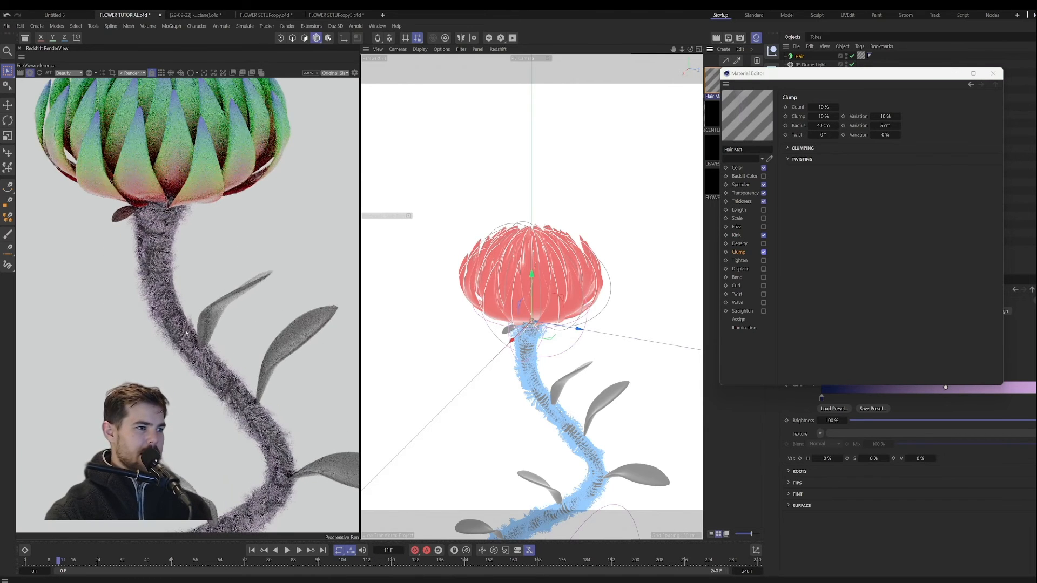
scroll(186, 333, up, 3)
scroll(164, 297, down, 8)
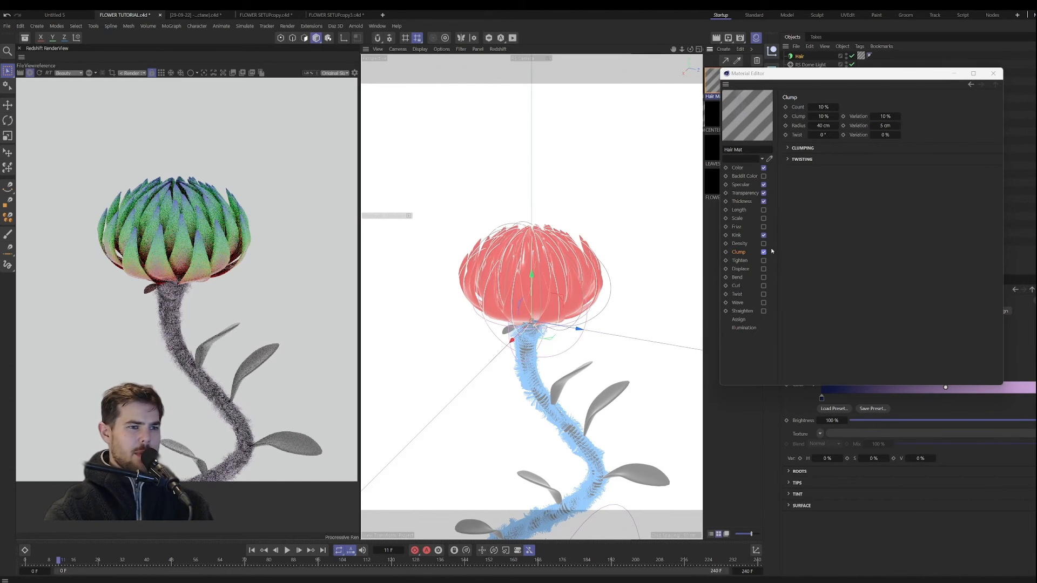
click(745, 210)
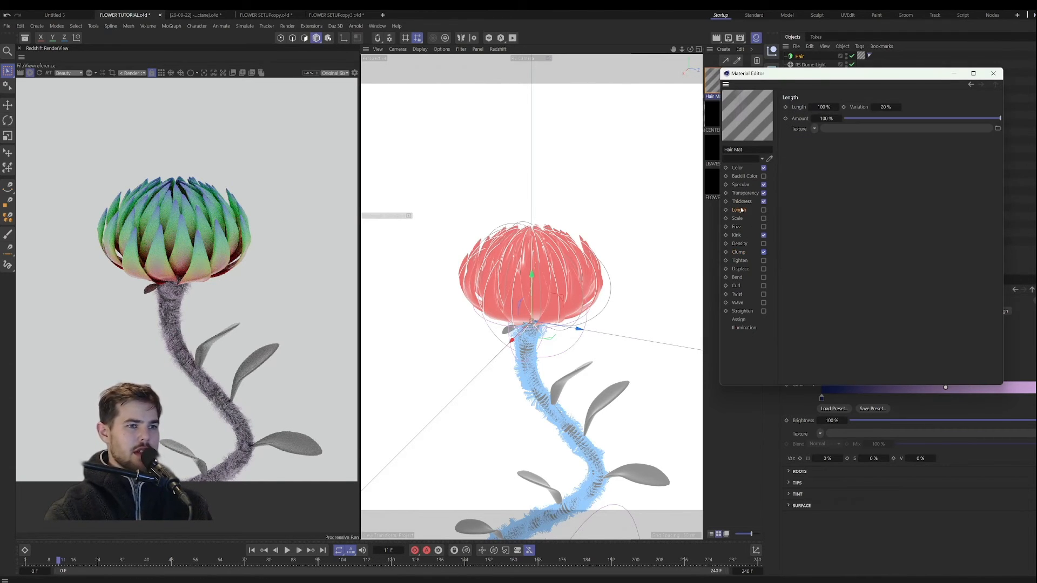
click(814, 129)
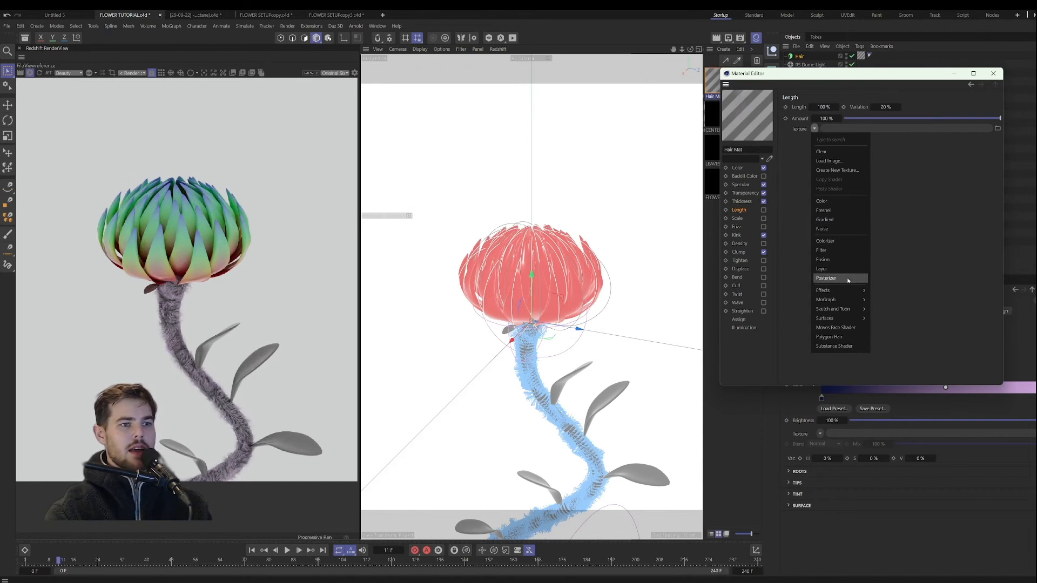
mouse_move(853, 293)
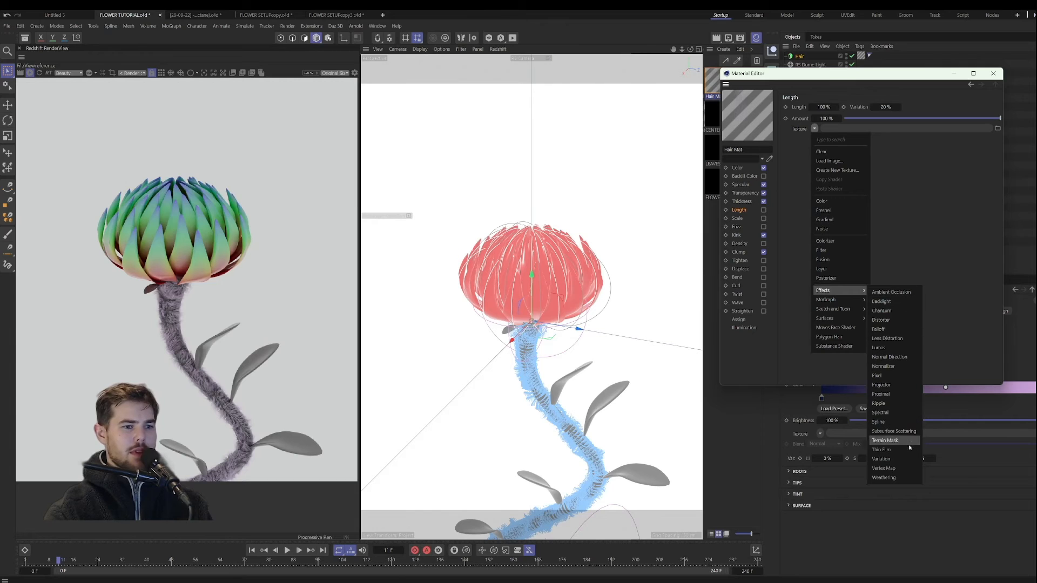
click(935, 203)
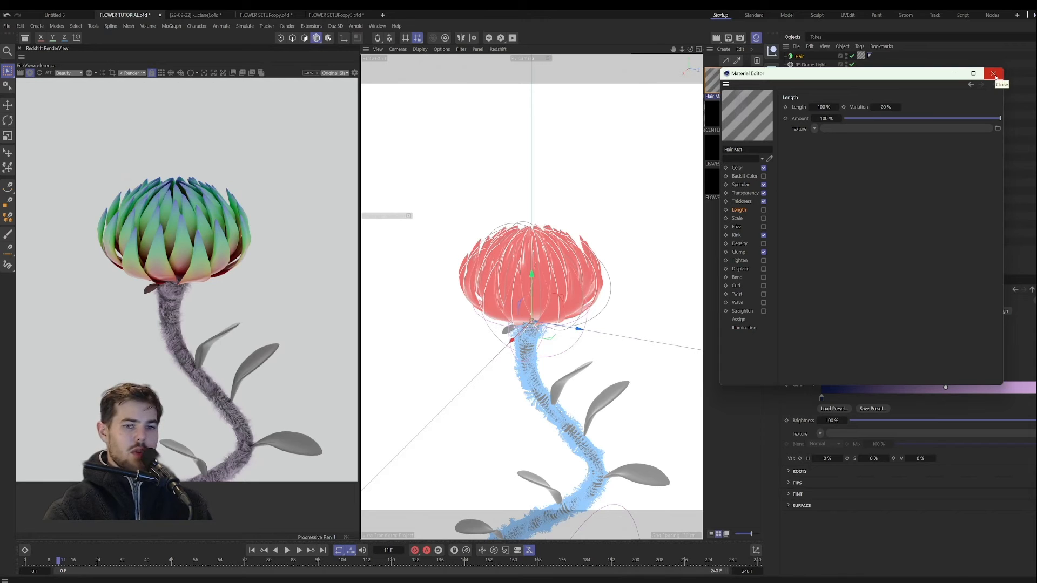
click(995, 76)
Step: Review the Legacy options in the Redshift System render settings
click(740, 38)
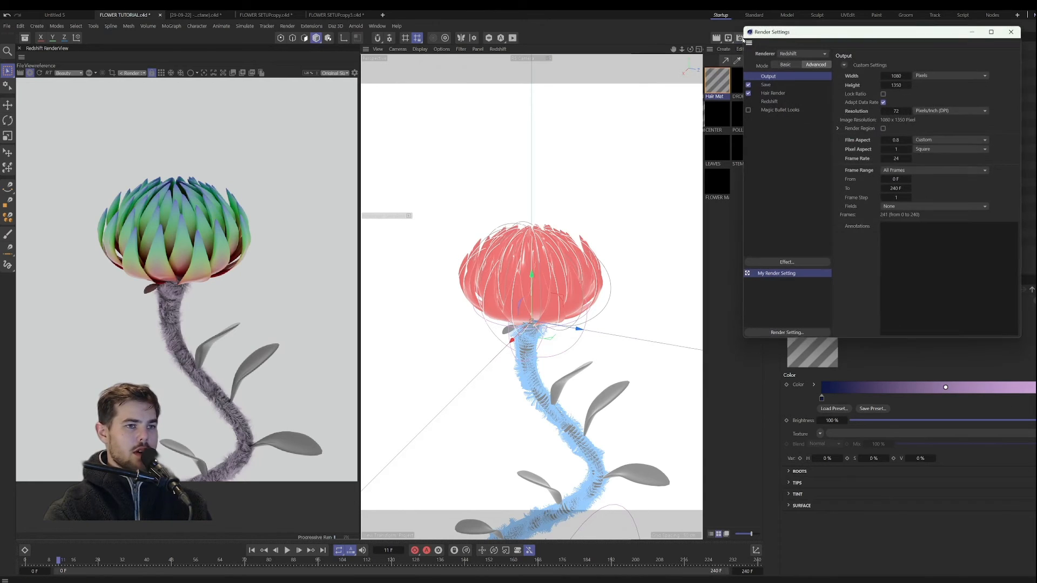
click(777, 101)
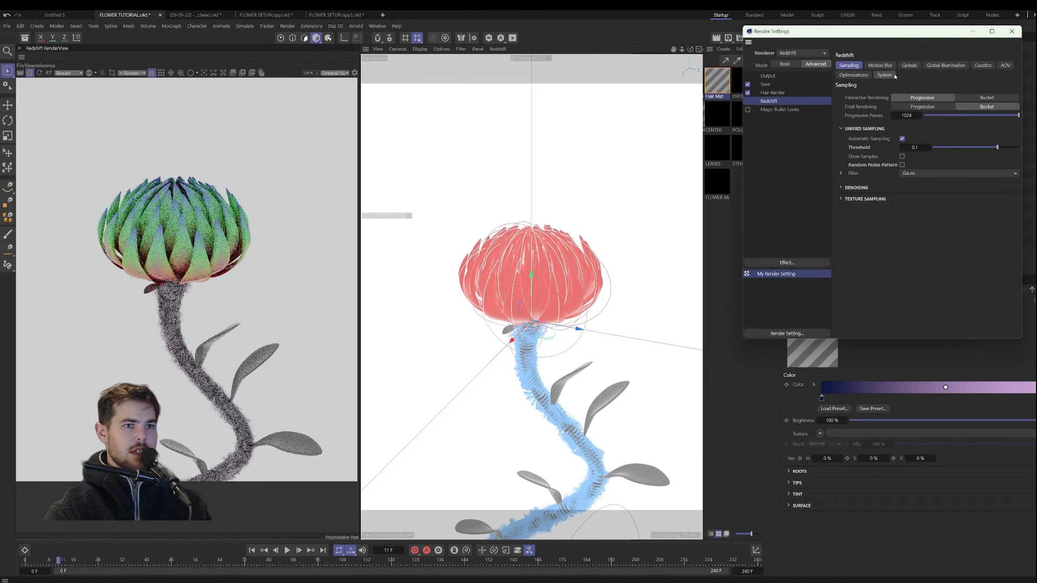
click(853, 248)
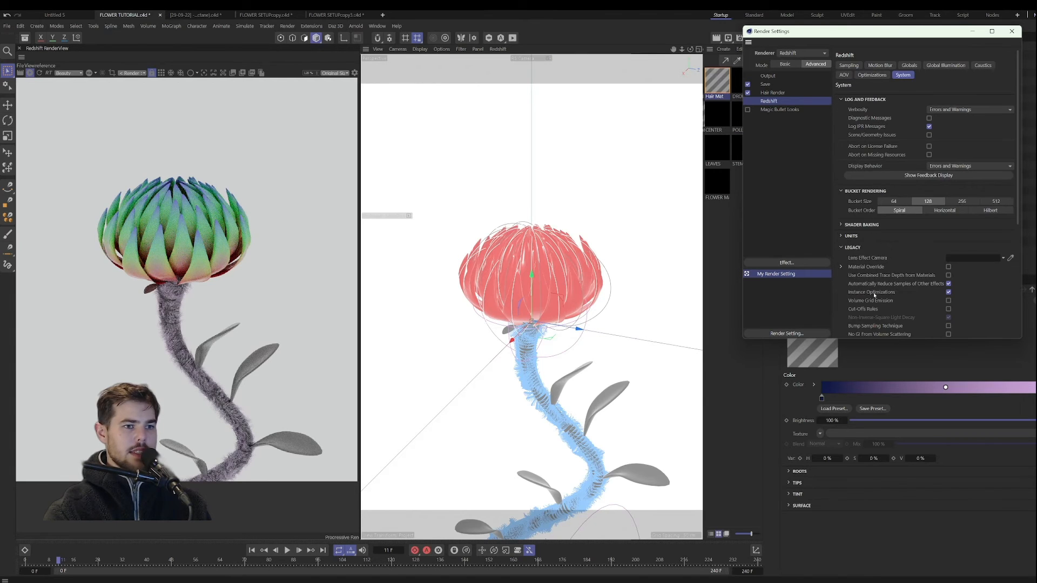
scroll(875, 292, down, 3)
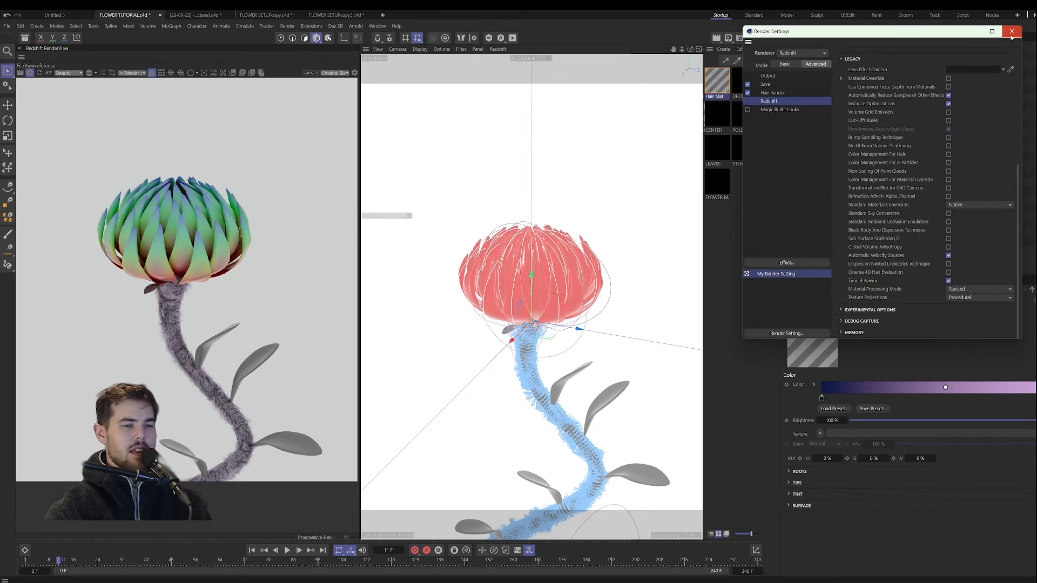
click(1011, 31)
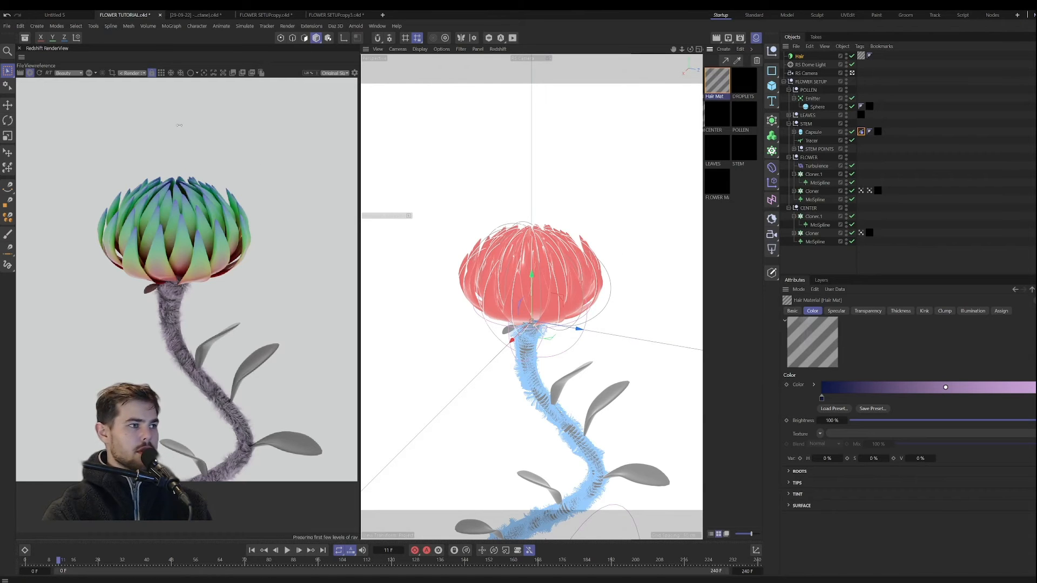
click(20, 73)
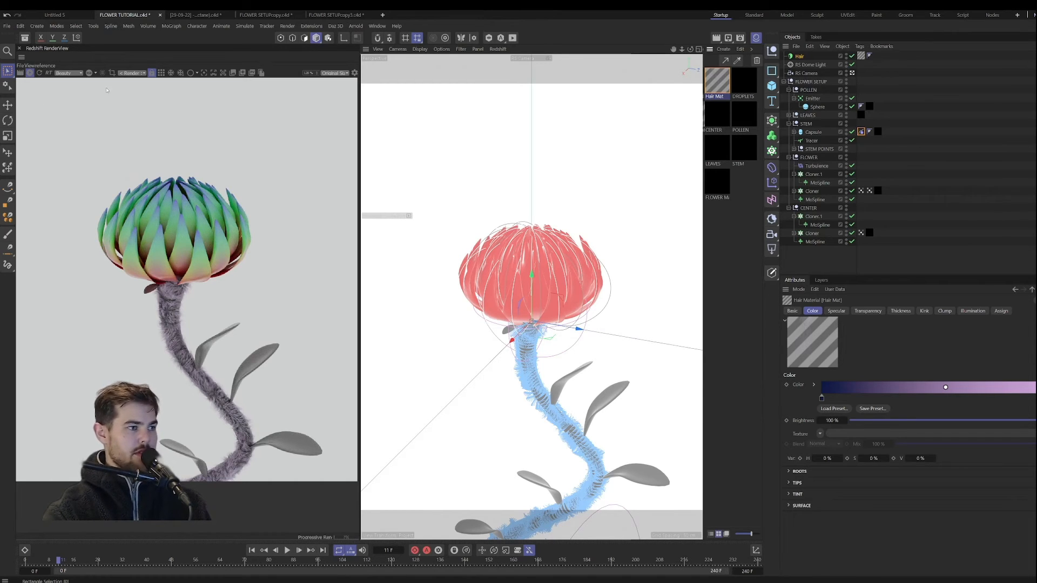
Step: Raise the Hair object's hair count to 250000 and inspect the denser stem fur in the preview render
click(799, 56)
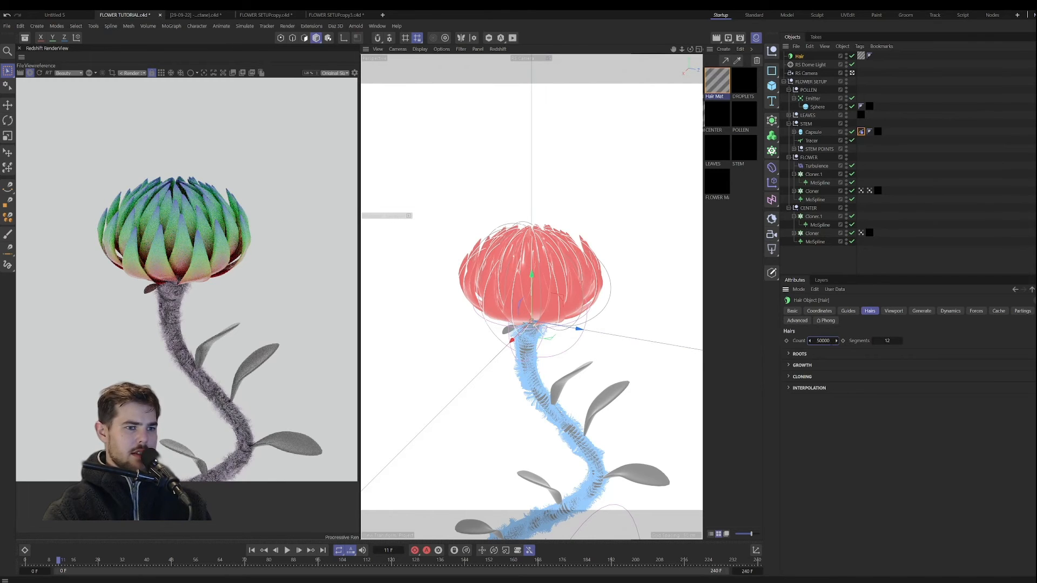
text(250000)
key(Return)
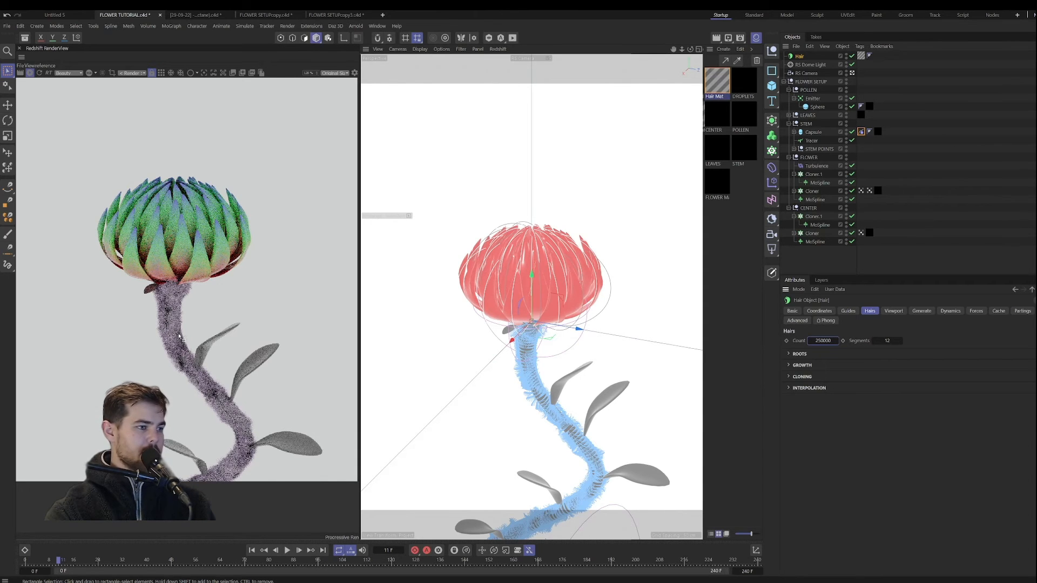
scroll(167, 335, up, 4)
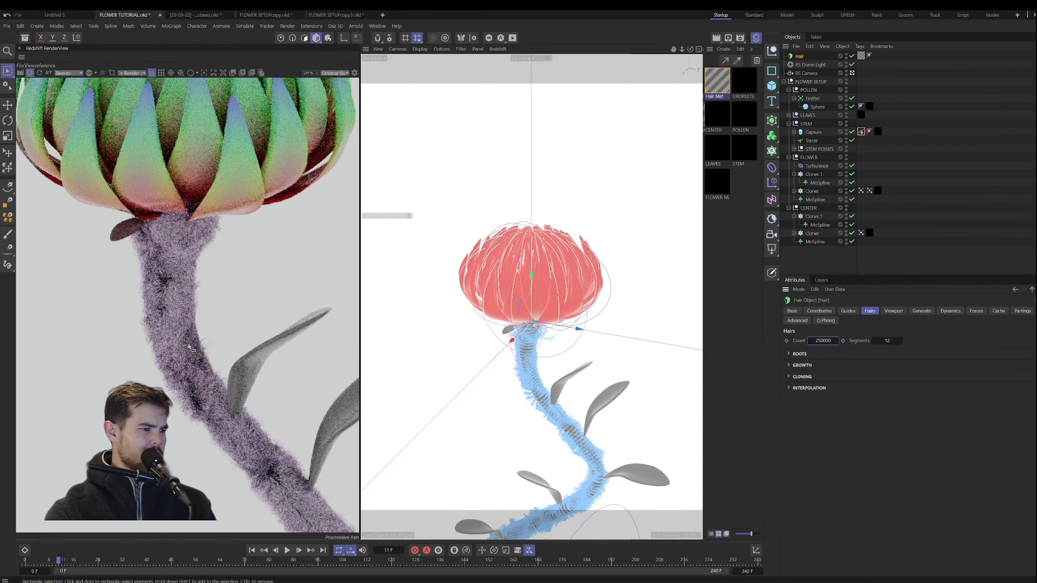
scroll(190, 348, down, 4)
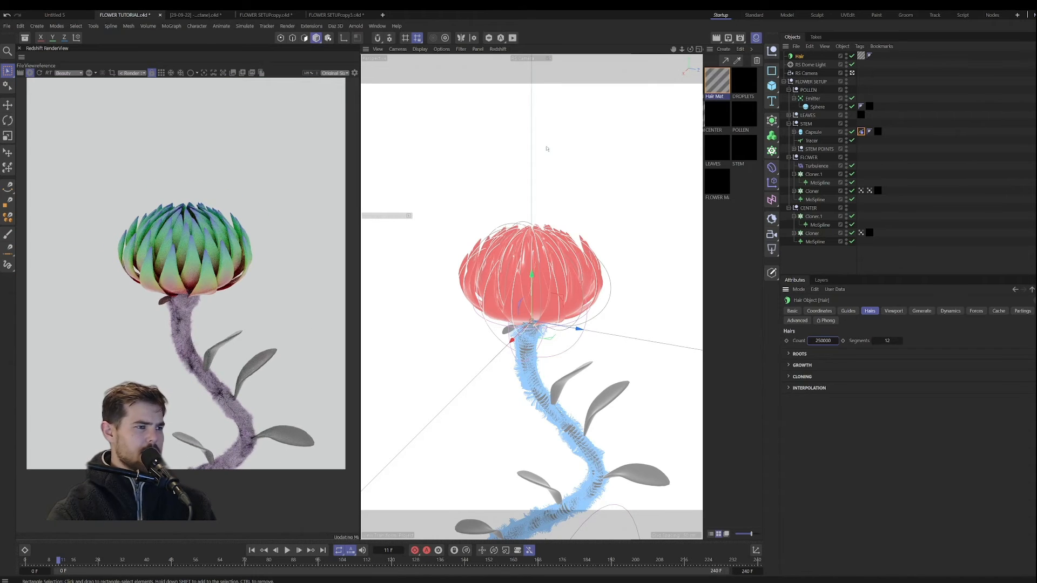
Step: Disable the Transparency channel of the Hair Mat material and check the stem fur in the preview render
click(721, 81)
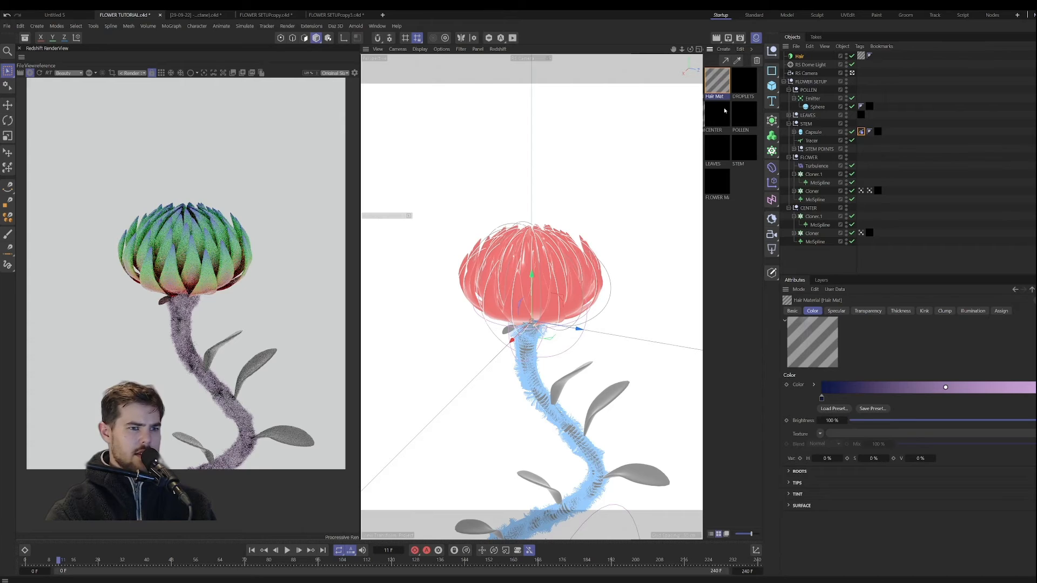
double_click(725, 85)
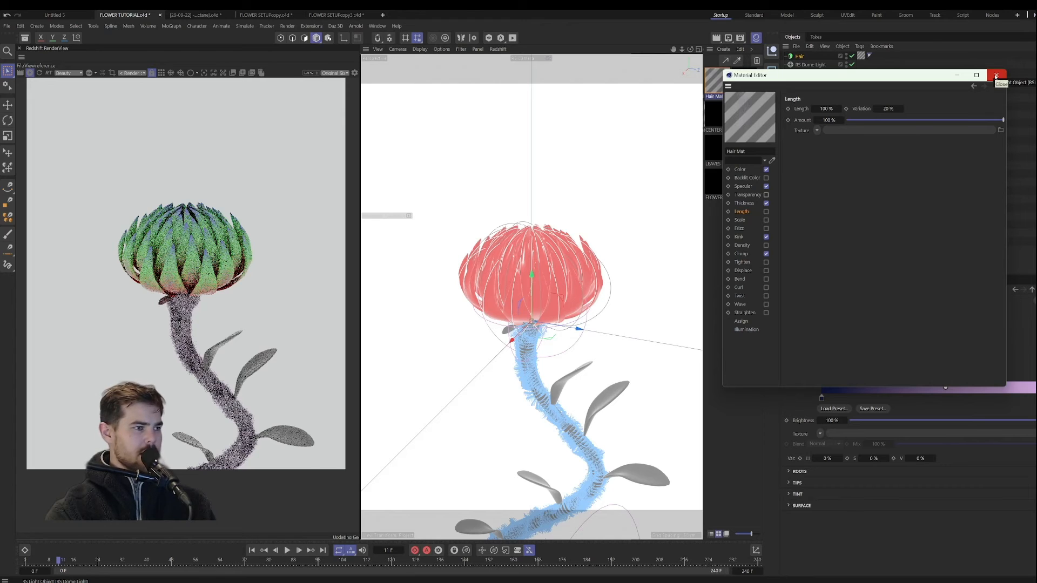
click(996, 76)
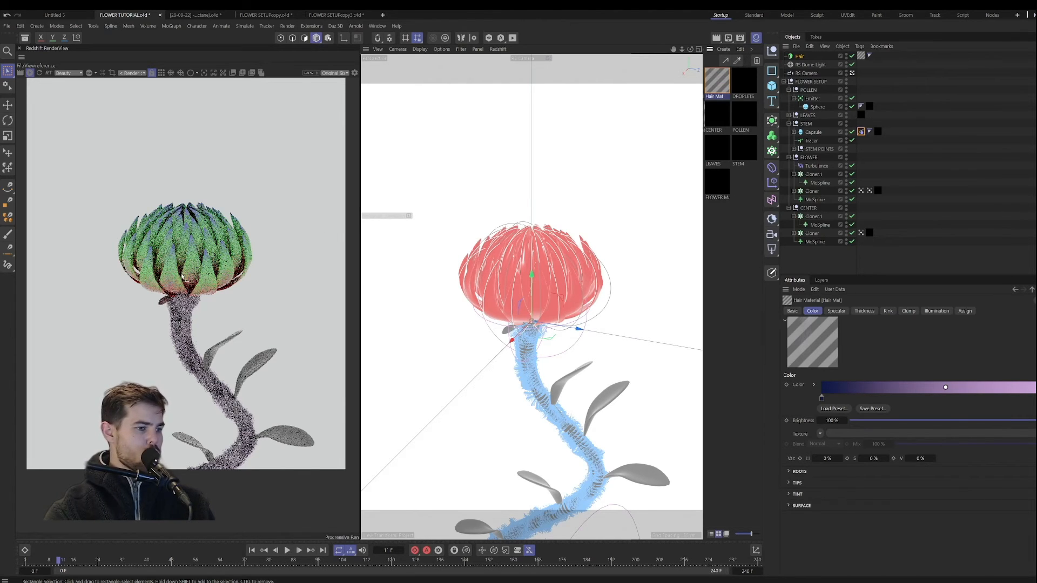
scroll(186, 351, up, 4)
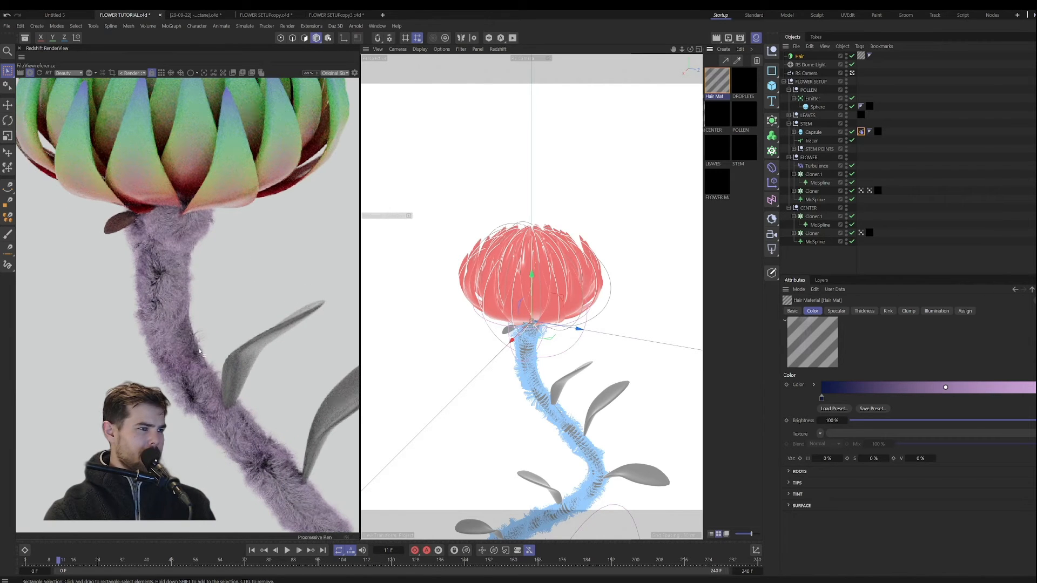
scroll(200, 351, down, 4)
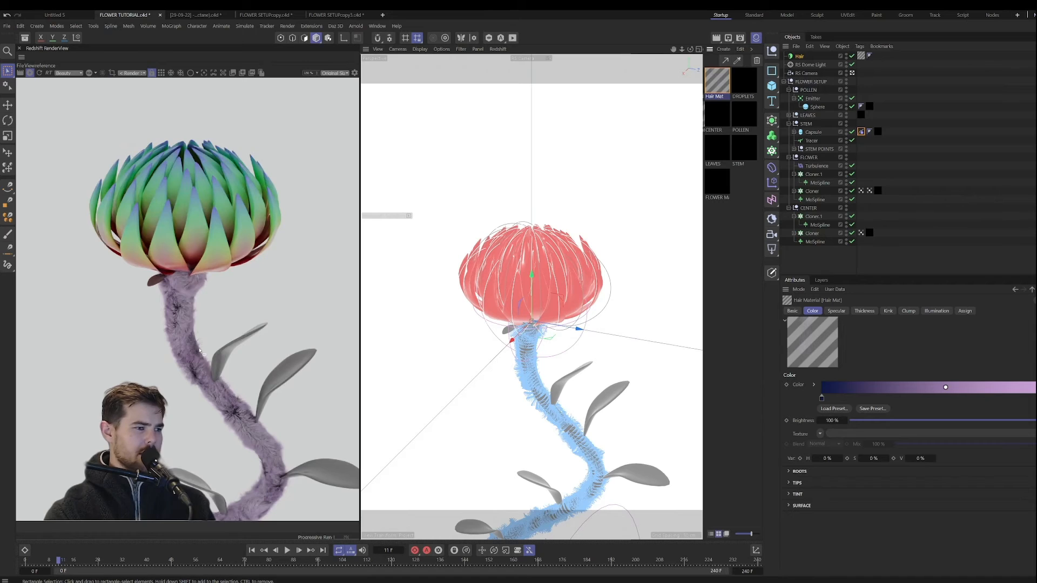
scroll(199, 349, down, 1)
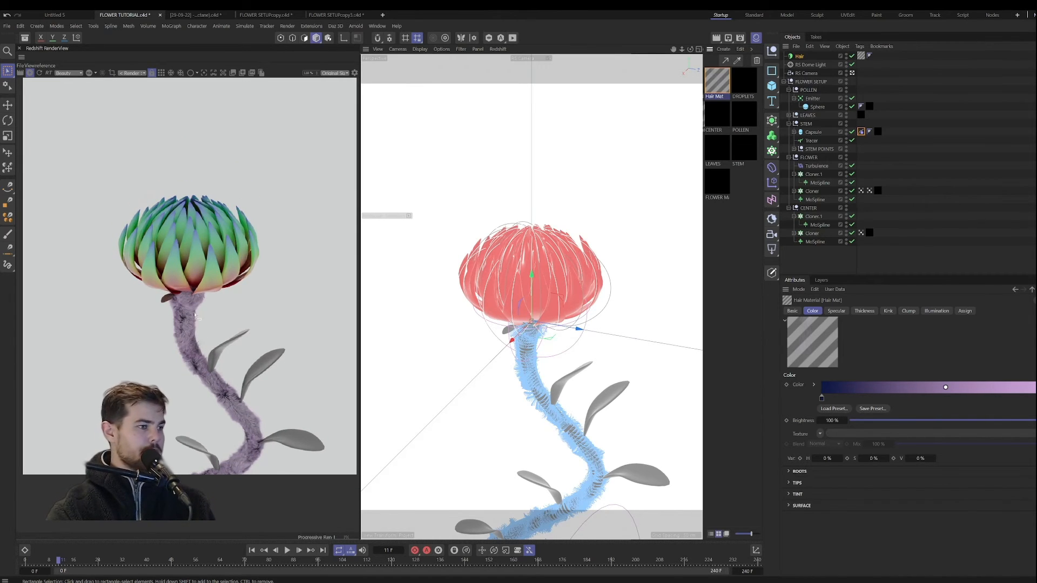
Step: Set the STEM material's base color to a dark green with a hue of 126°
click(745, 154)
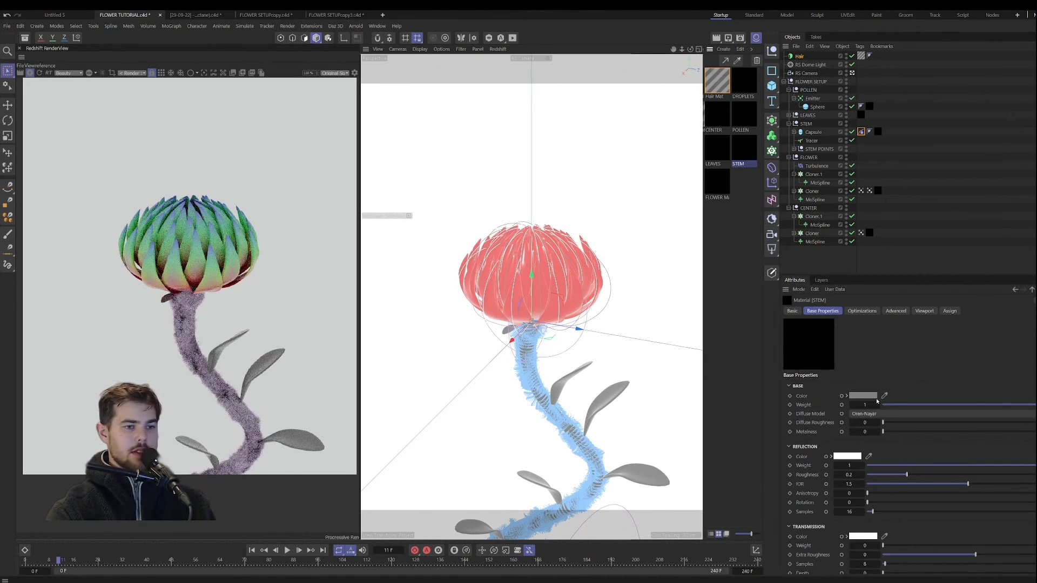
click(867, 396)
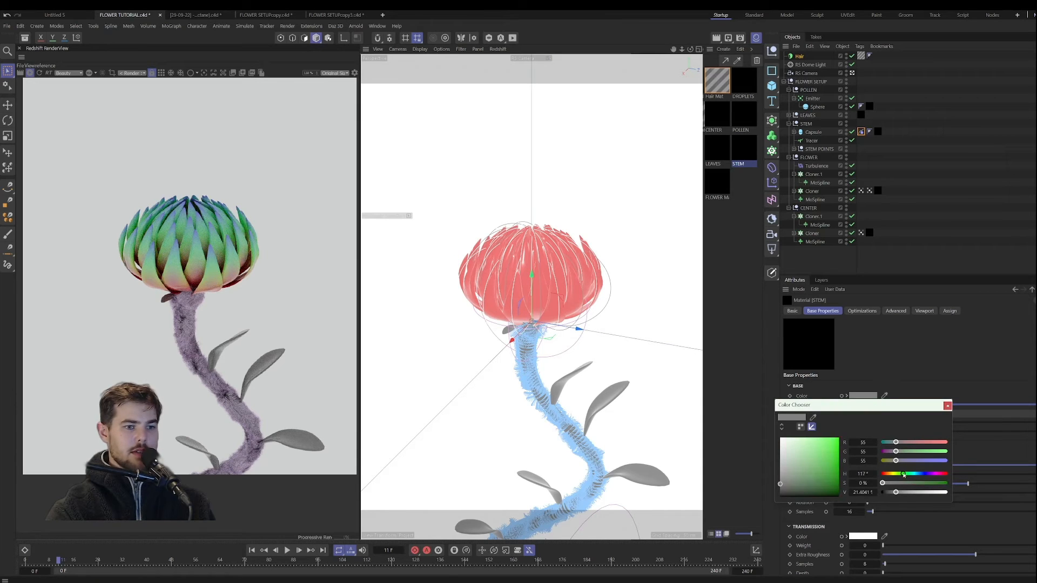
drag(903, 475, 943, 484)
drag(832, 484, 821, 492)
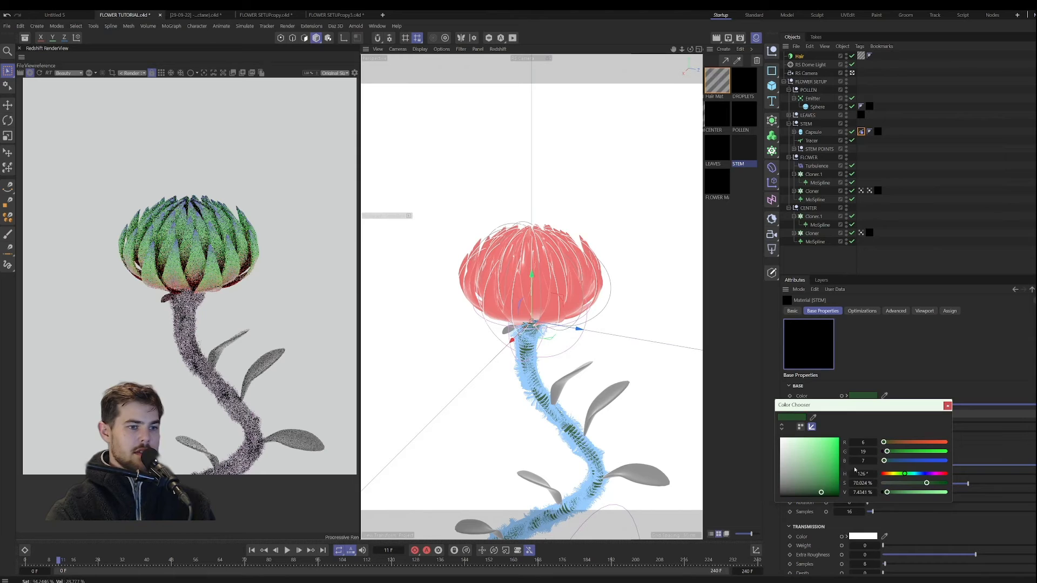
click(947, 406)
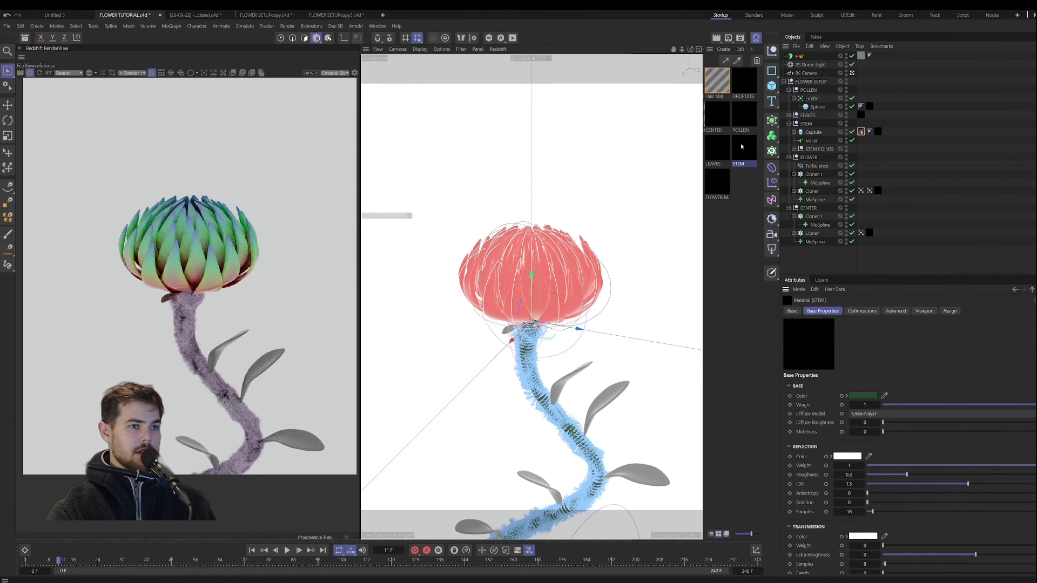
Step: Give the LEAVES material a dark green subsurface color with a hue of 126° and a subsurface weight of 1
click(717, 147)
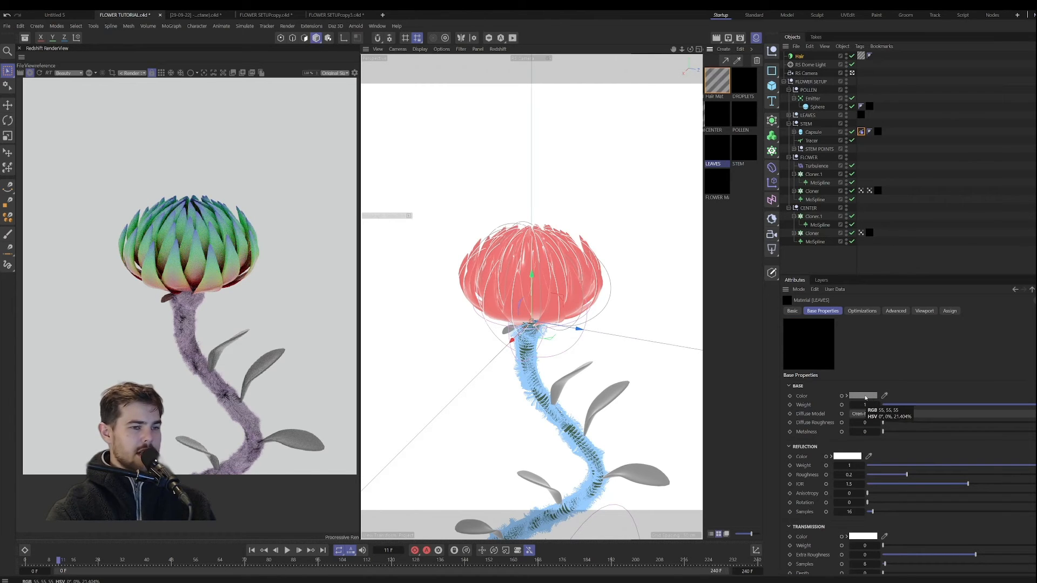
scroll(810, 400, down, 8)
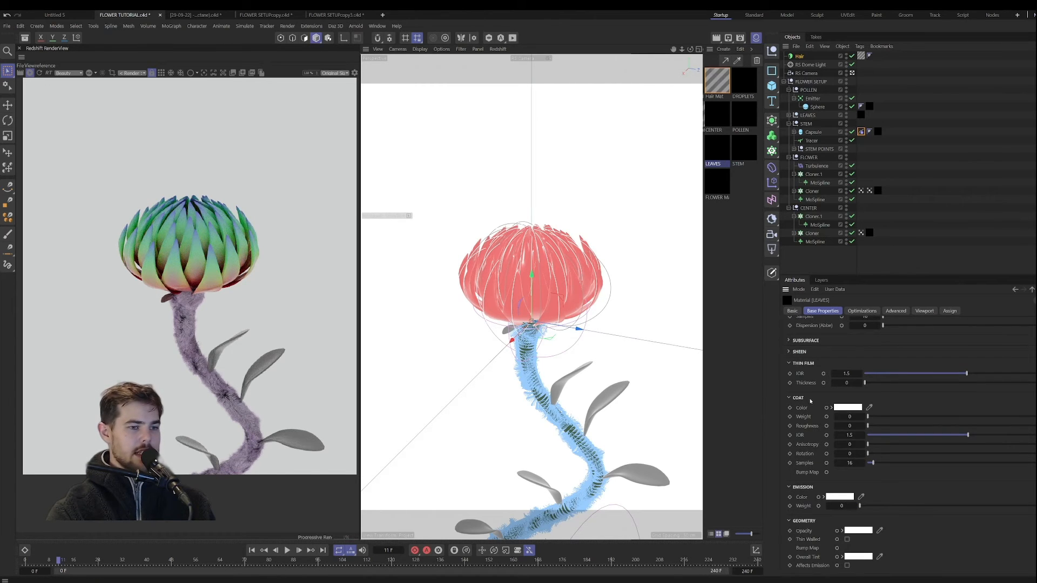
click(804, 340)
click(852, 350)
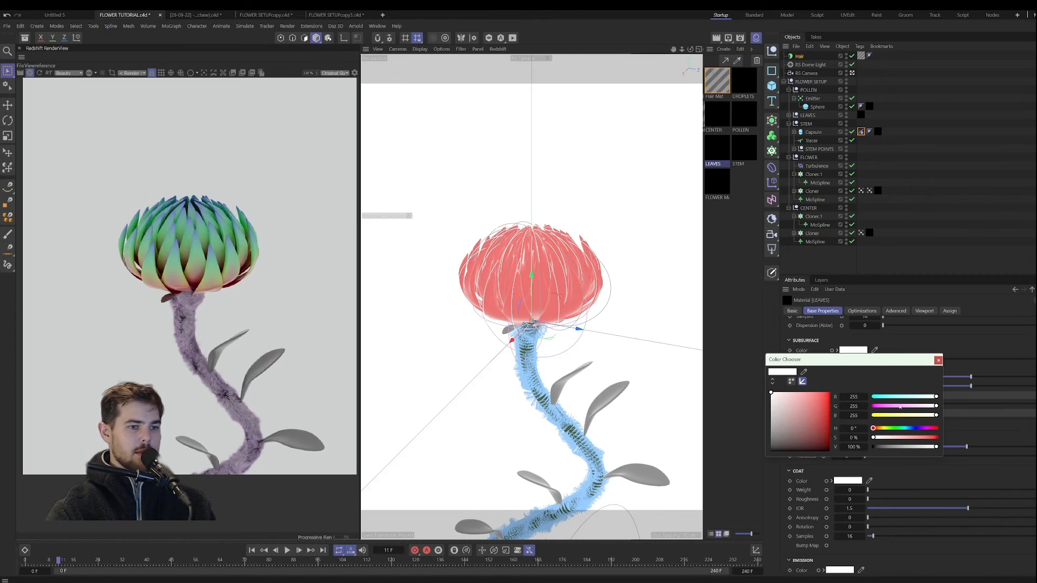
click(895, 427)
click(814, 440)
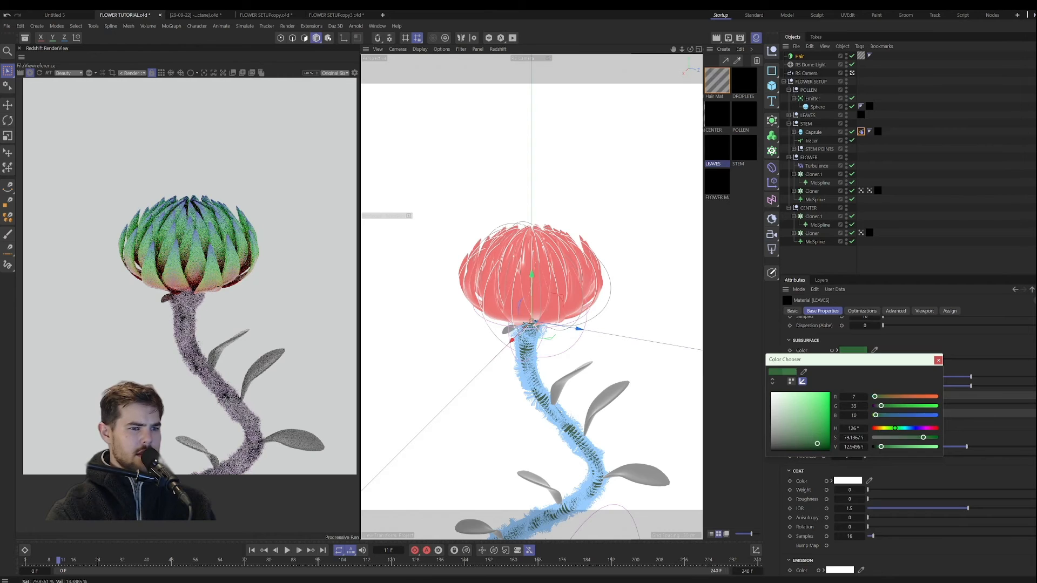
click(816, 446)
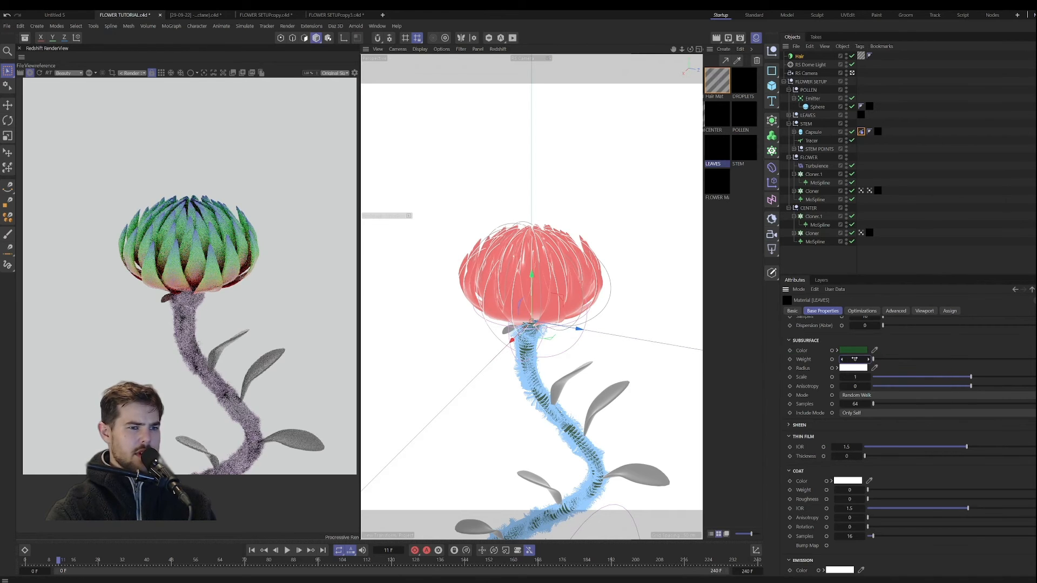
Step: Set the LEAVES material's subsurface scale to 0.384 and its reflection roughness to 0.332
click(883, 376)
drag(882, 378, 910, 377)
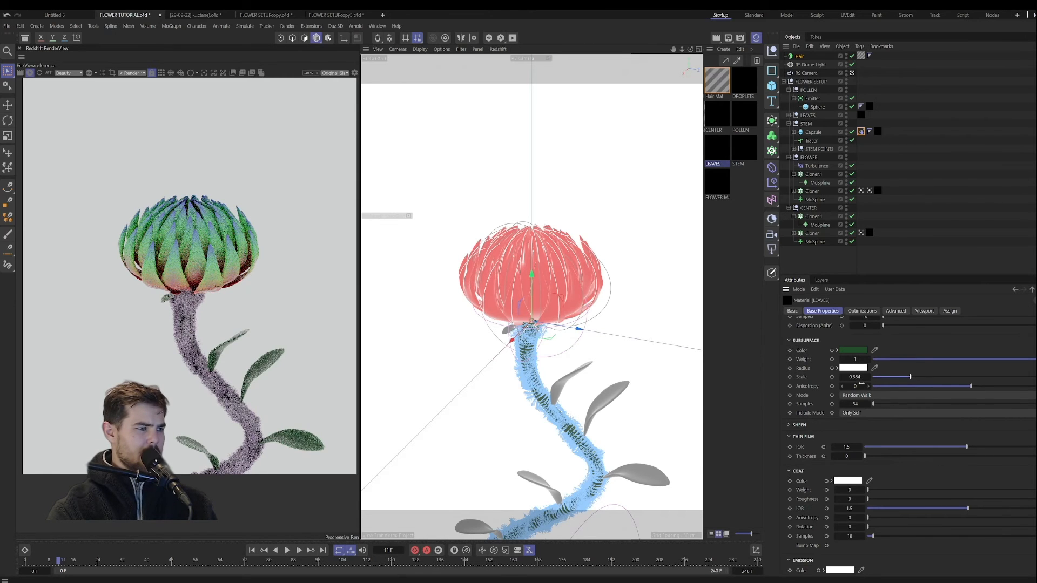
scroll(818, 394, up, 10)
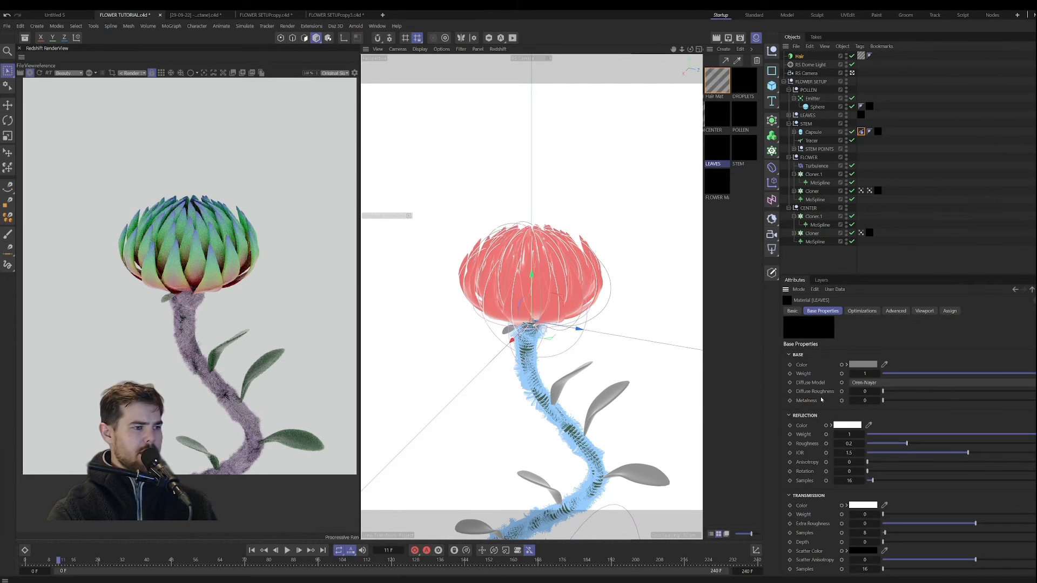
click(947, 443)
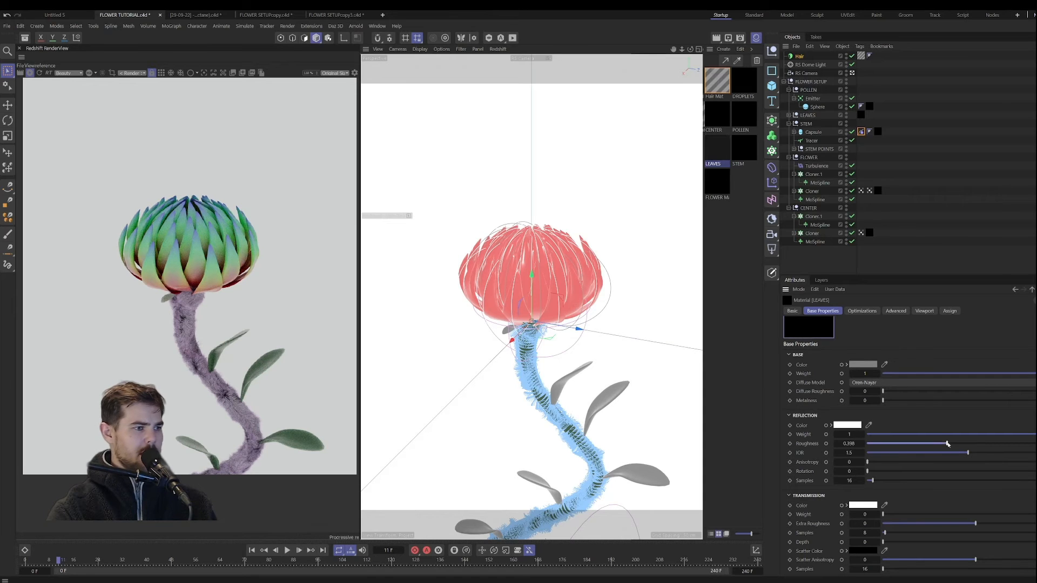
drag(942, 444, 924, 444)
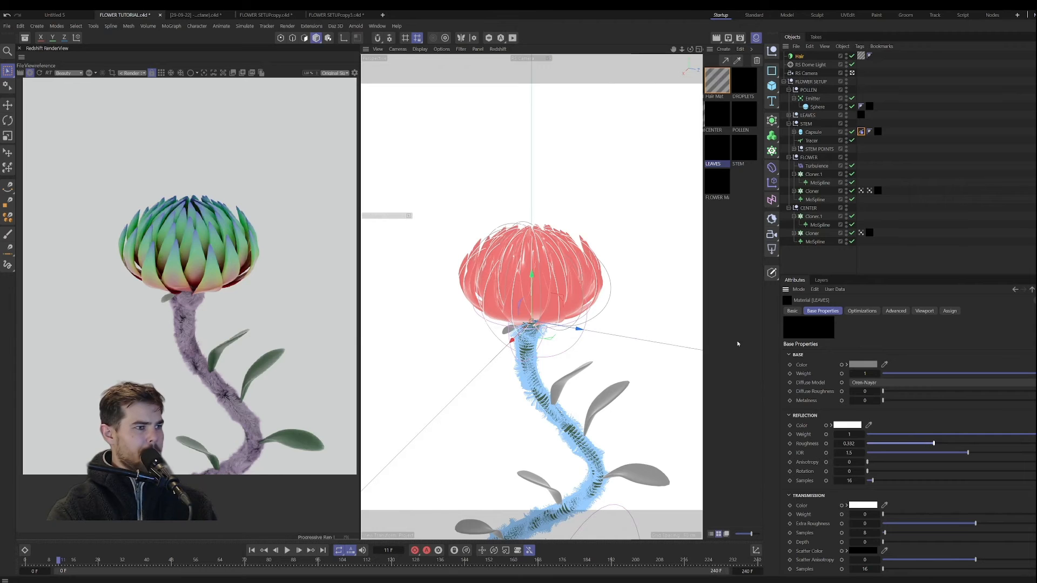
Step: Restart the preview render and raise the STEM material's reflection roughness to 0.494
click(179, 562)
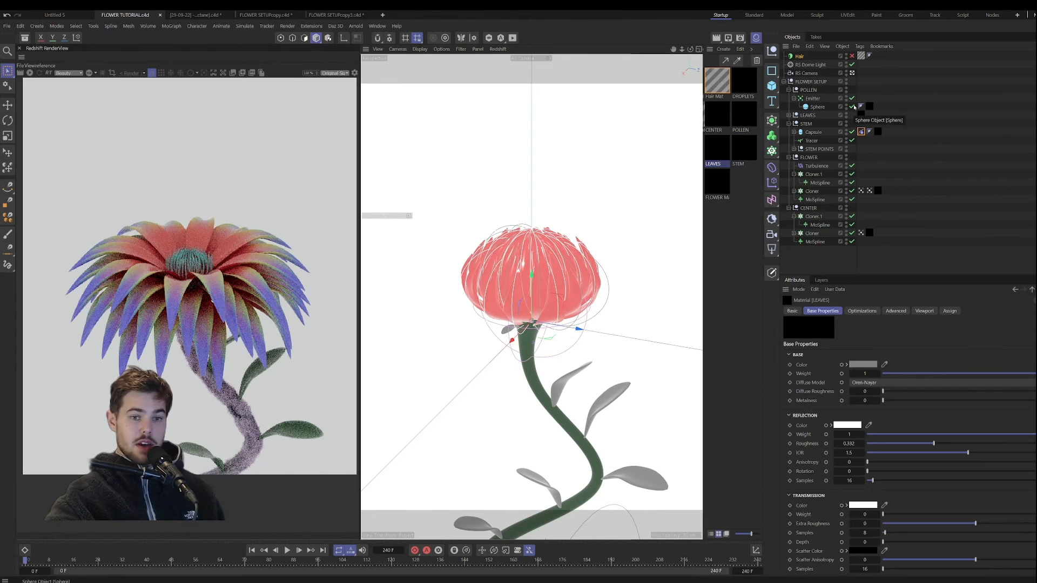
click(30, 73)
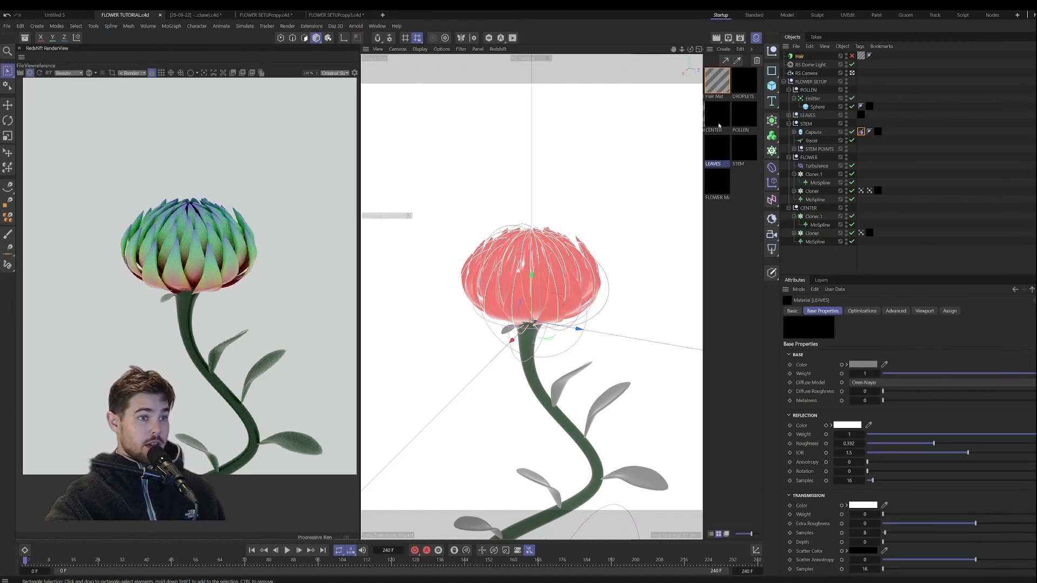
click(750, 154)
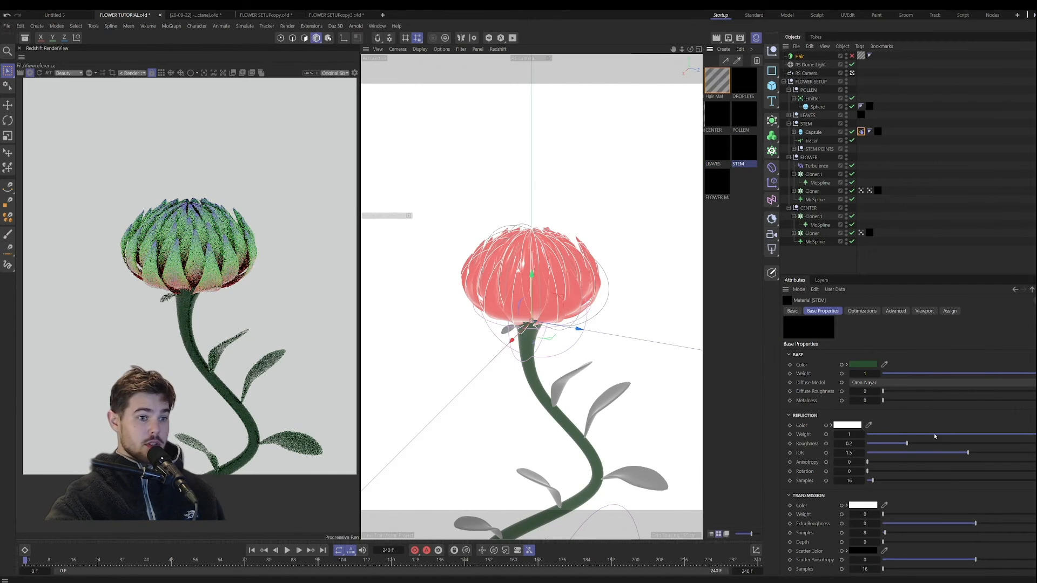
drag(906, 444, 939, 443)
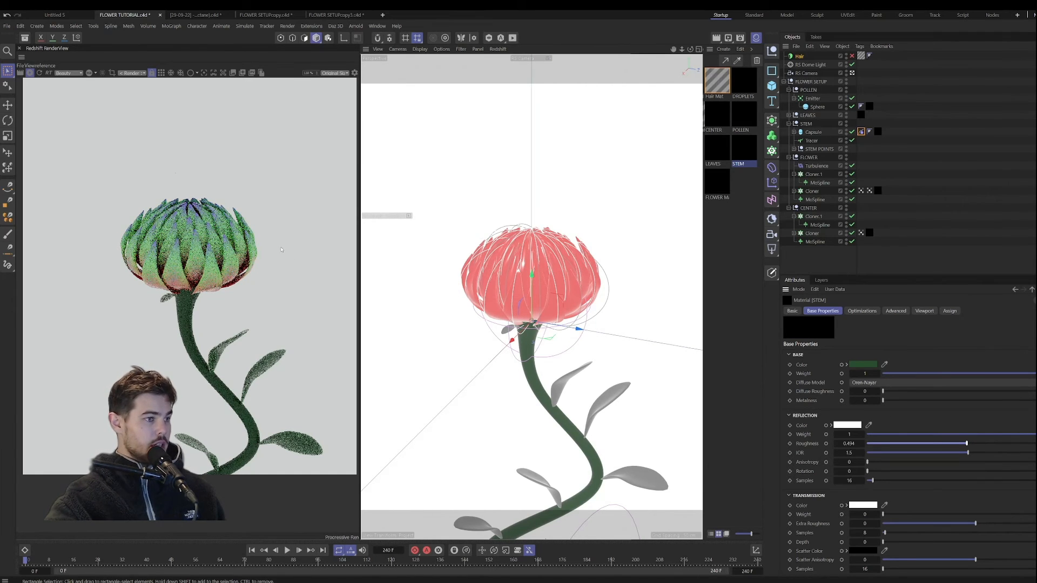
Step: Move the animation to frame 85 and open the FLOWER MAIN material's node graph, shifting the lower Material Blender node slightly
click(210, 563)
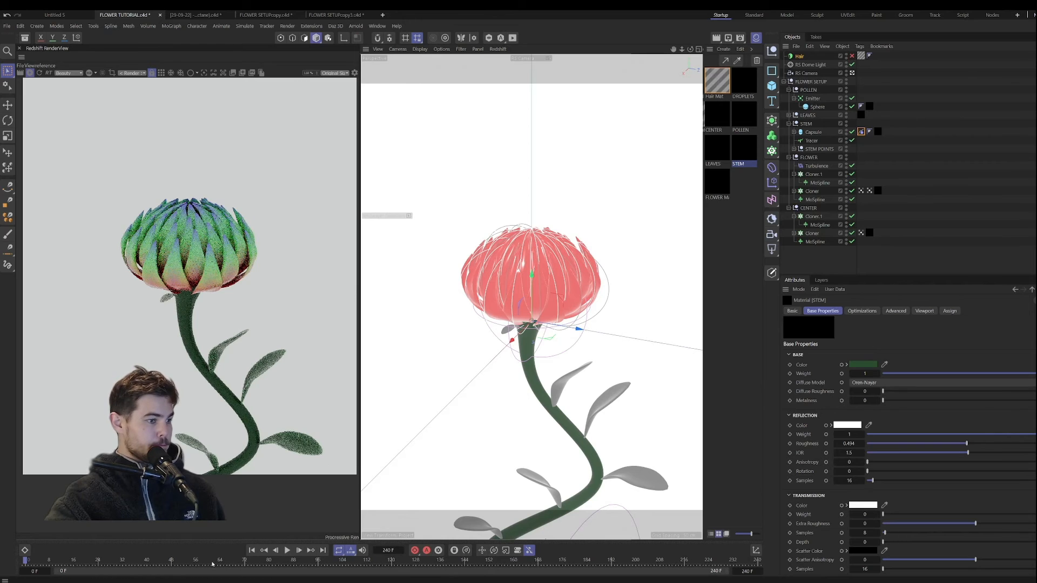
drag(260, 566, 289, 562)
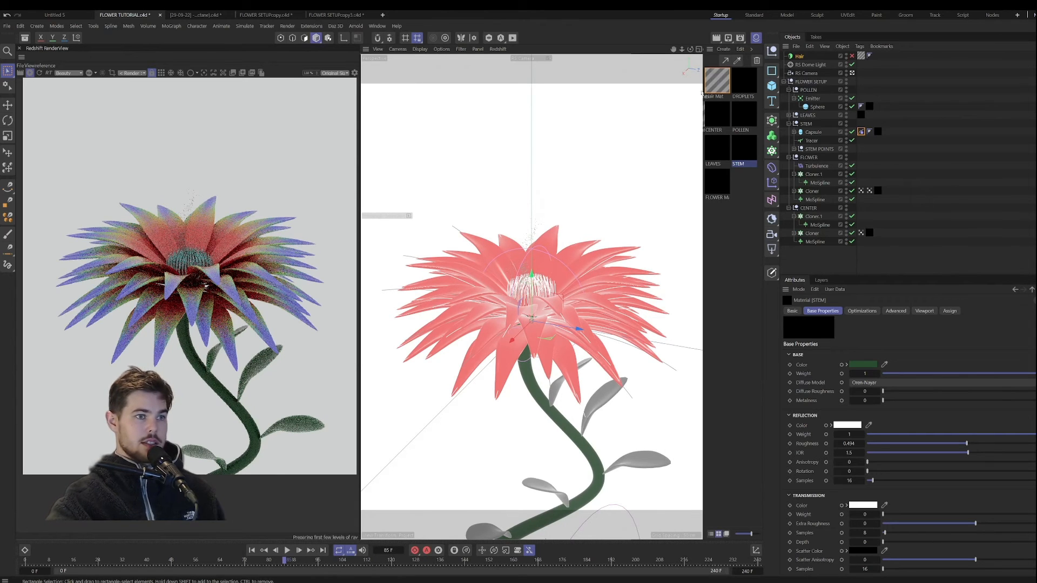
double_click(719, 182)
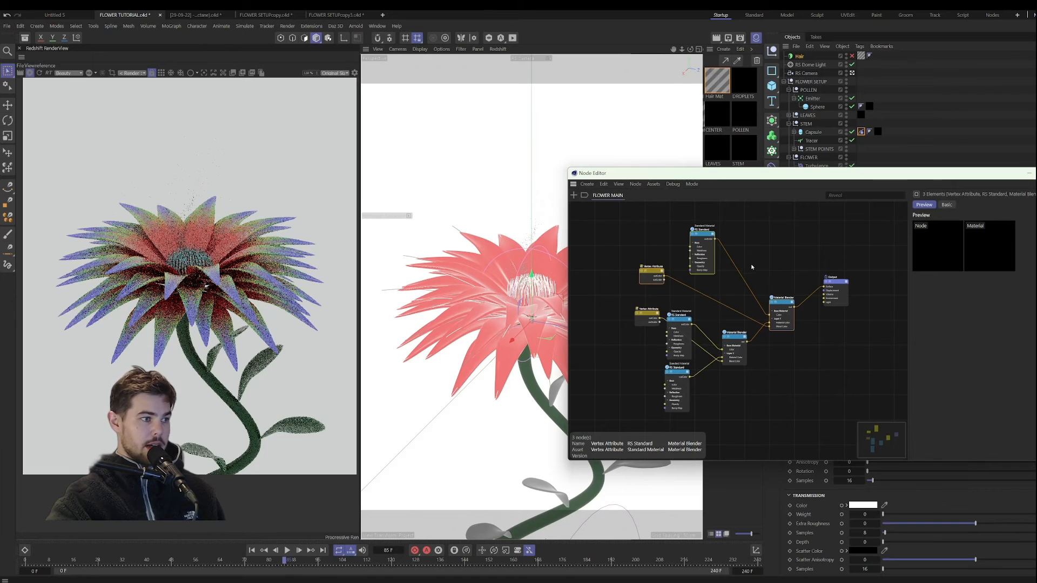
scroll(751, 267, up, 1)
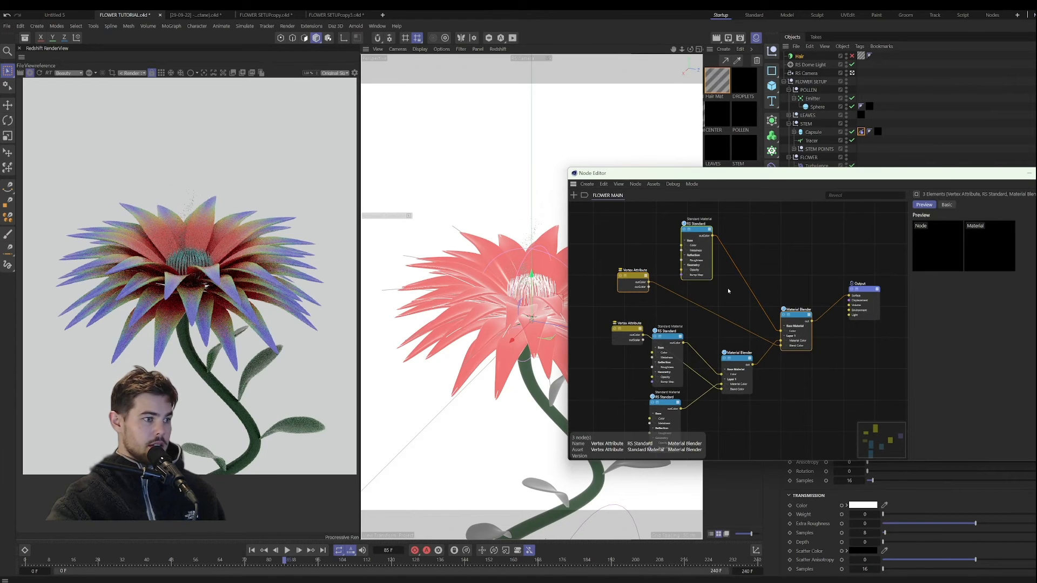
drag(765, 173, 700, 107)
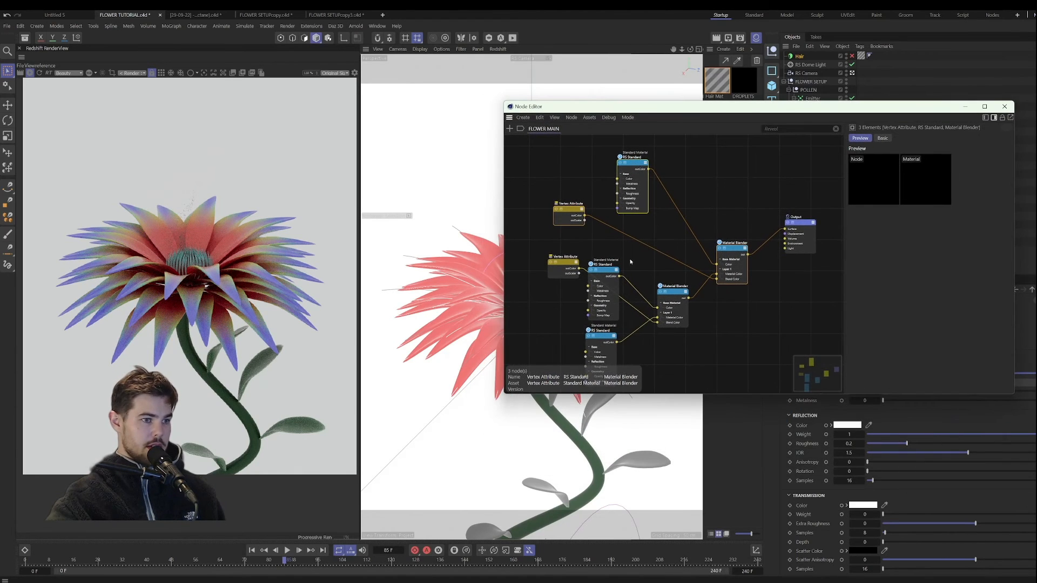
click(671, 296)
drag(671, 296, 677, 302)
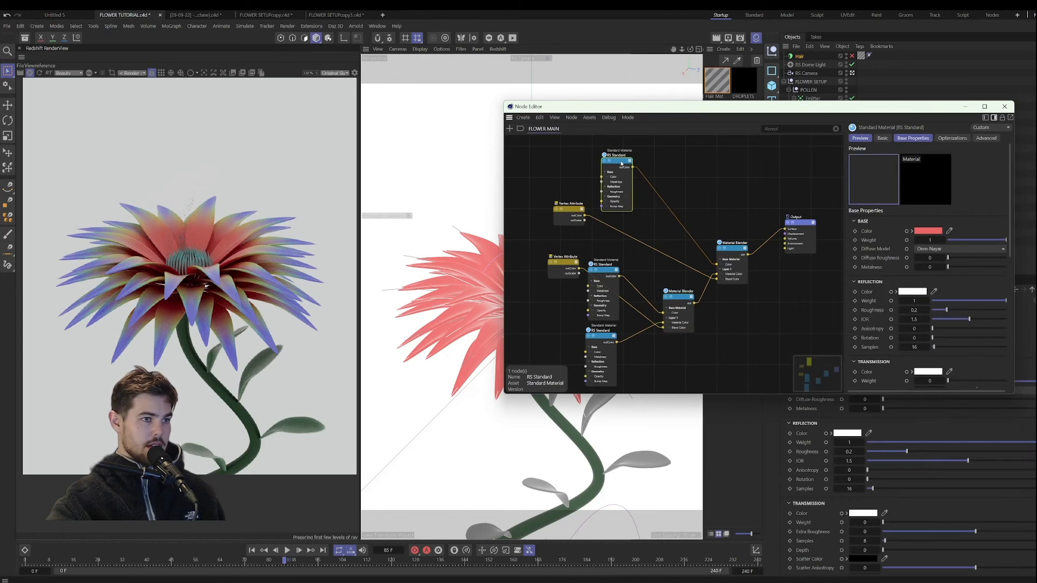
Step: Set the base color of FLOWER MAIN's uppermost RS Standard node to blue with hue 238°, saturation about 84.9% and value about 92.1%
drag(637, 165, 621, 164)
click(927, 230)
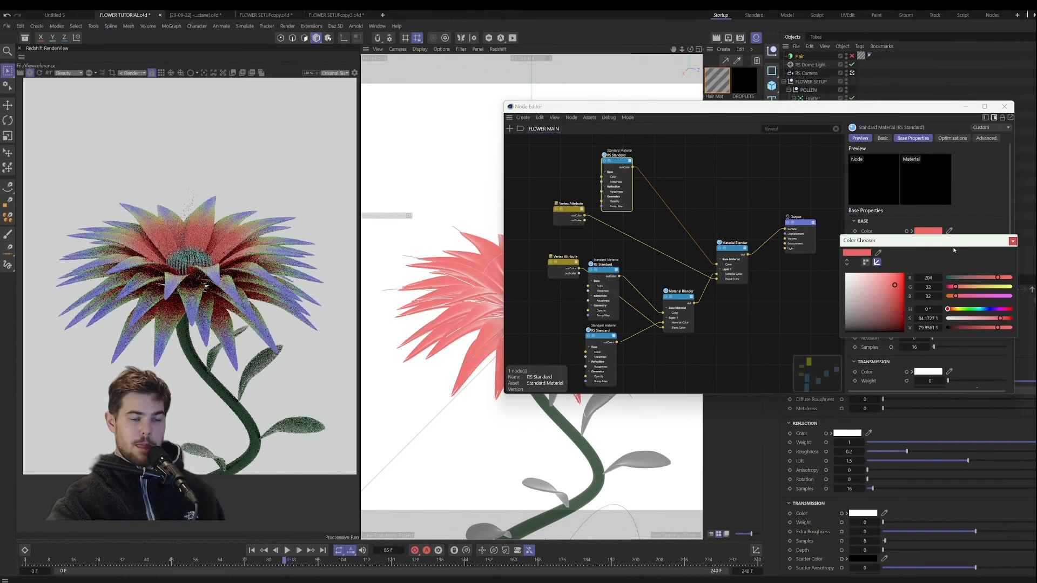
click(991, 310)
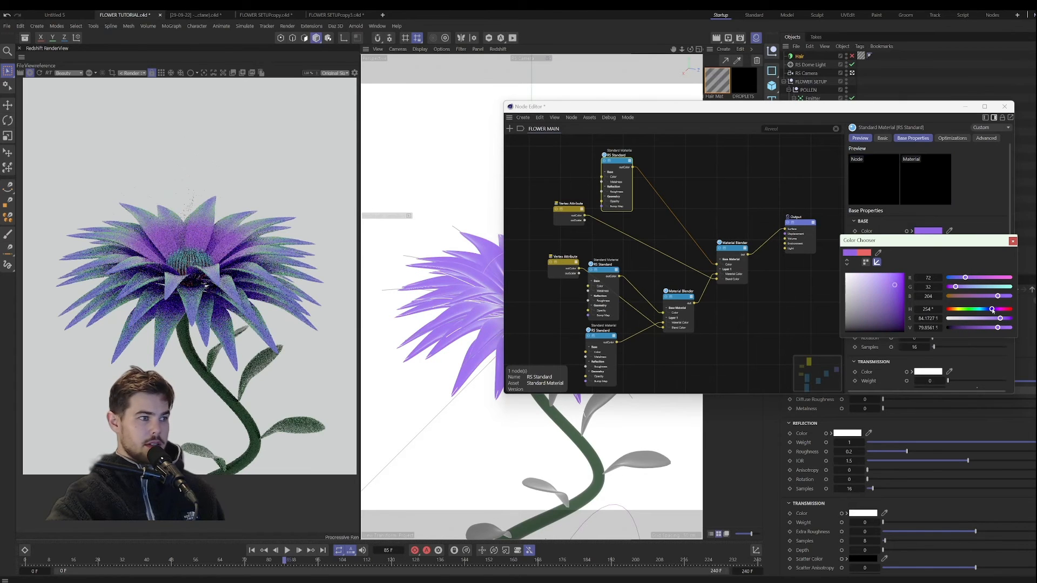
drag(992, 310, 990, 310)
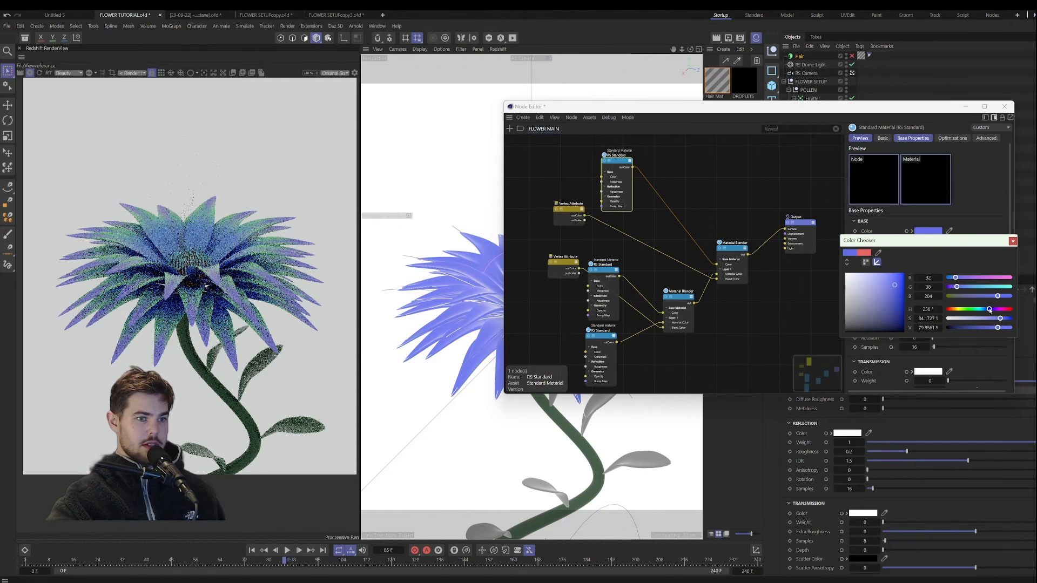
click(898, 277)
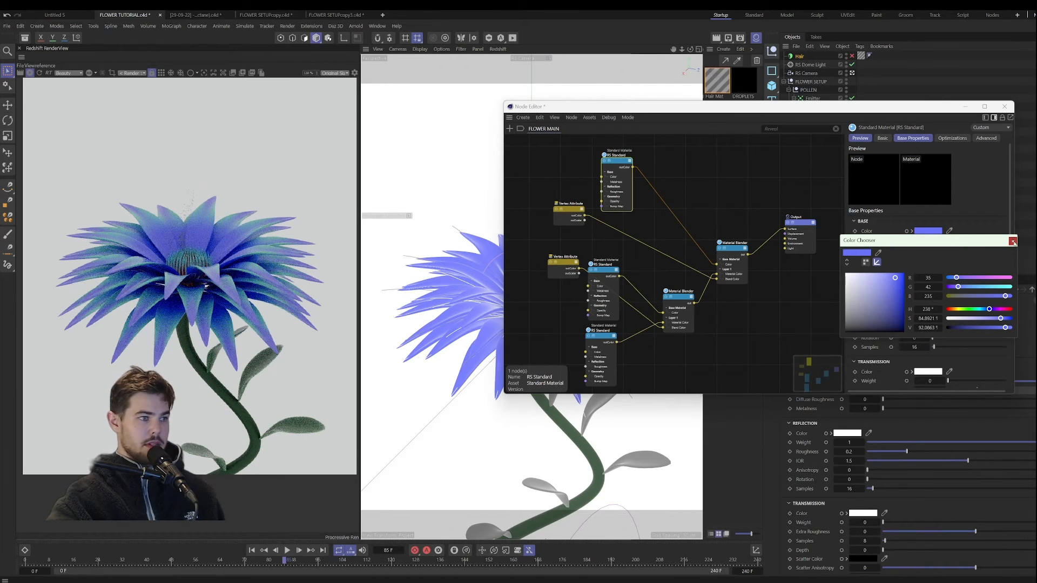
click(1012, 241)
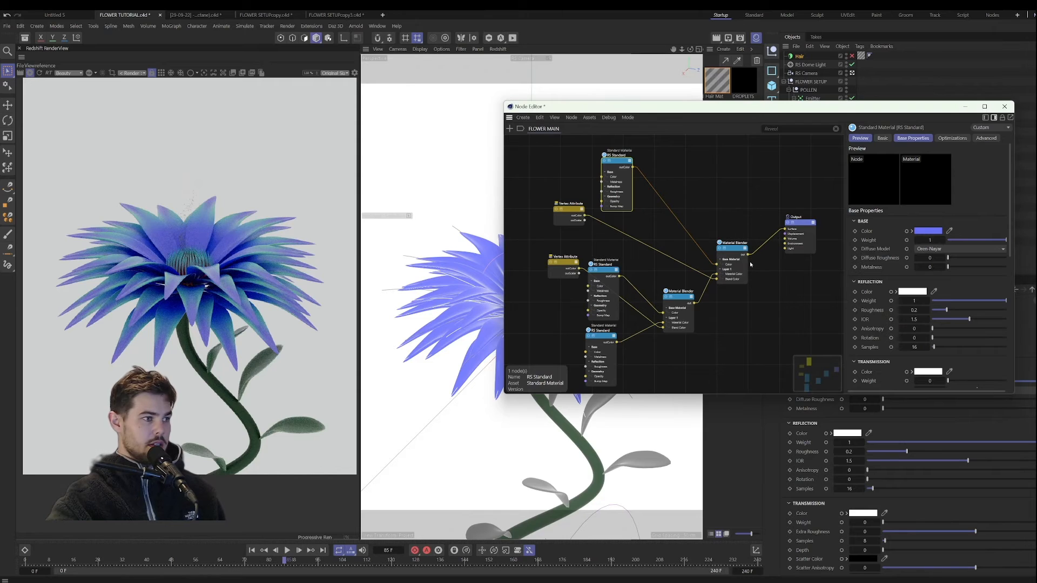
Step: Set the middle RS Standard node's base color to pink with a hue of 334°
click(606, 274)
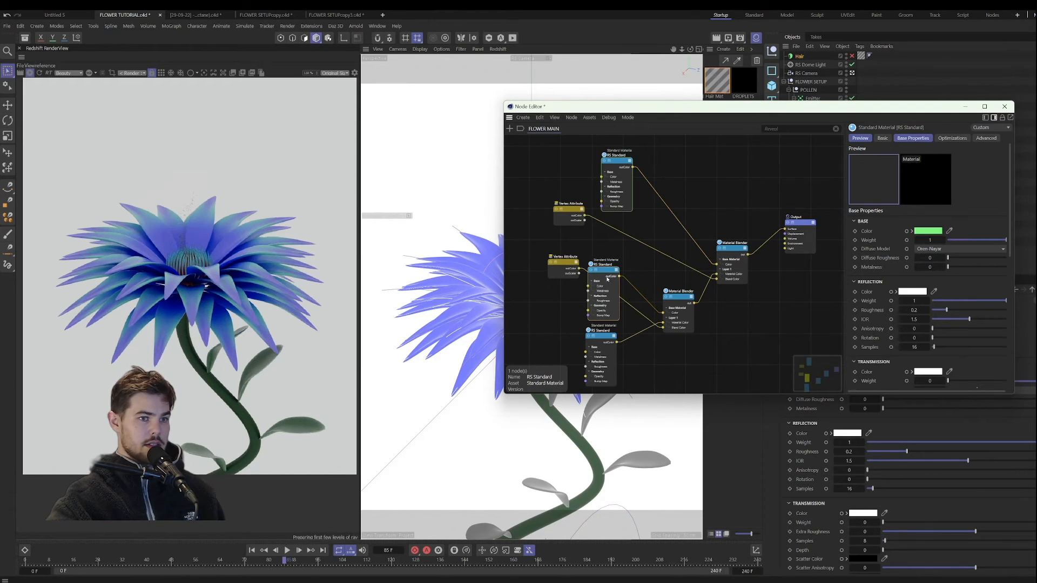
click(934, 232)
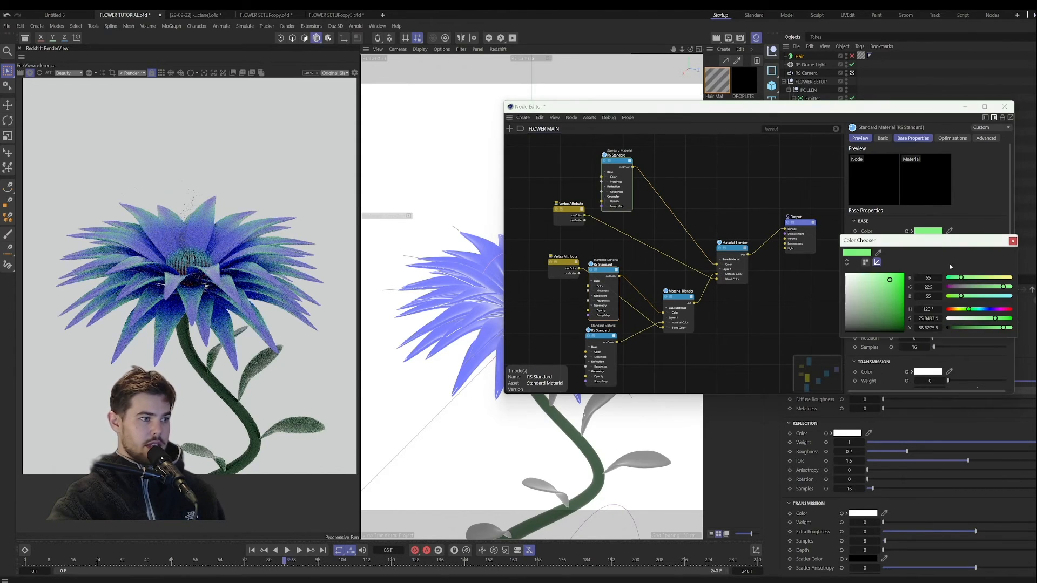
click(1005, 310)
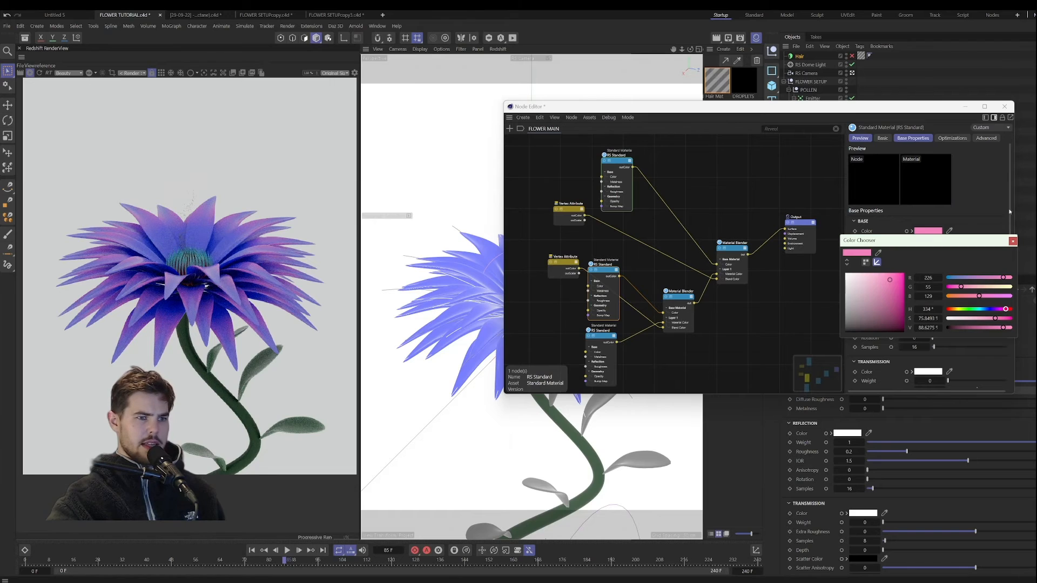
click(1012, 241)
Step: Set the lowest RS Standard node's base color to light blue with hue 215°, saturation about 65.5% and value 100%
click(607, 342)
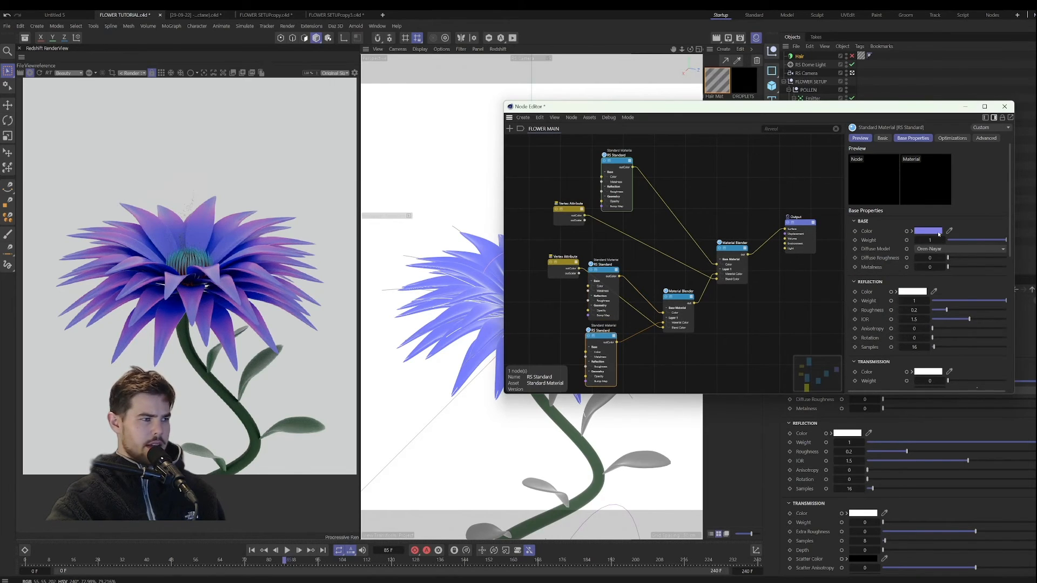
click(927, 230)
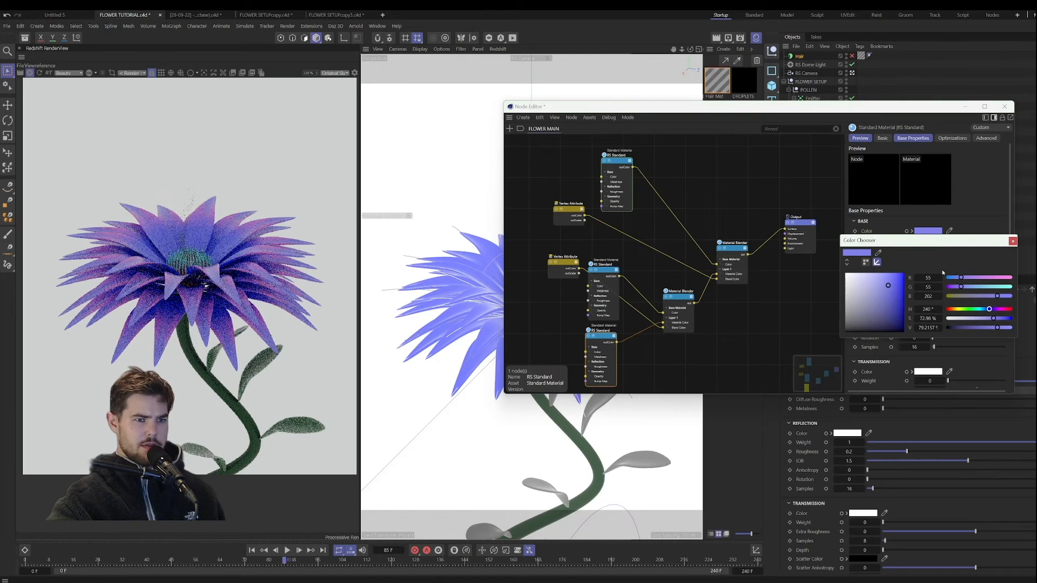
click(884, 274)
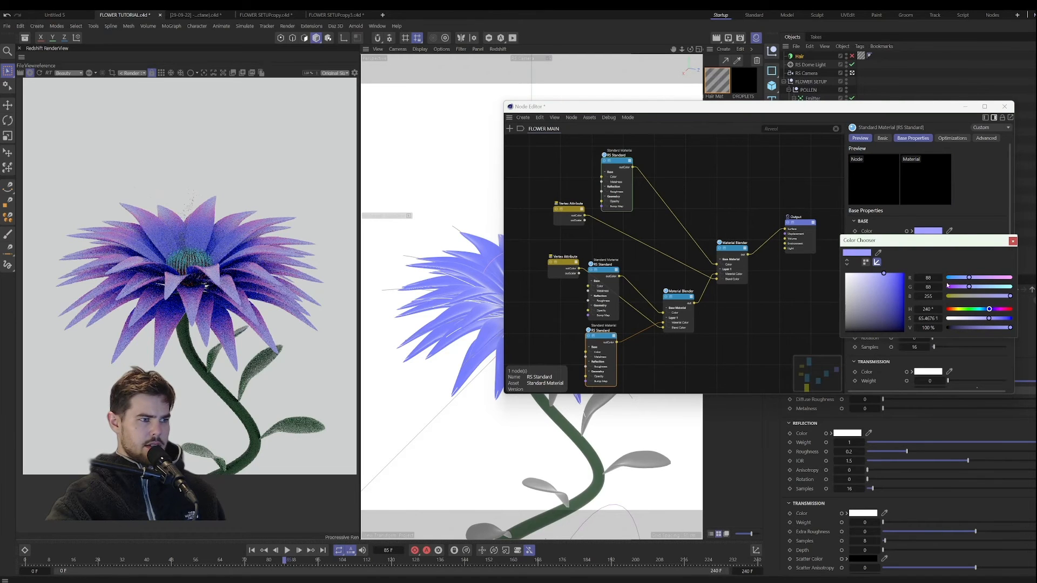
click(985, 309)
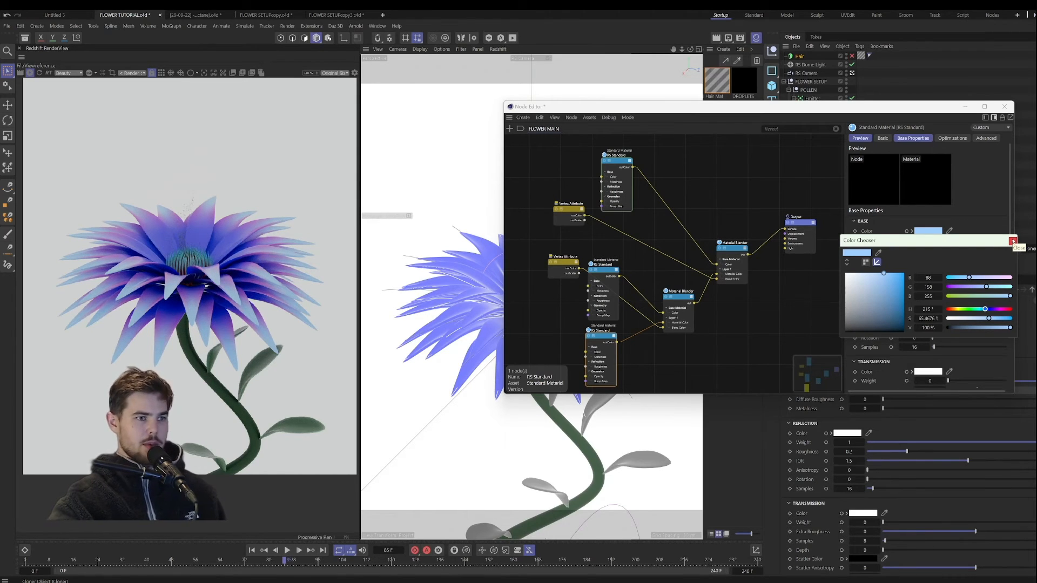
click(1012, 241)
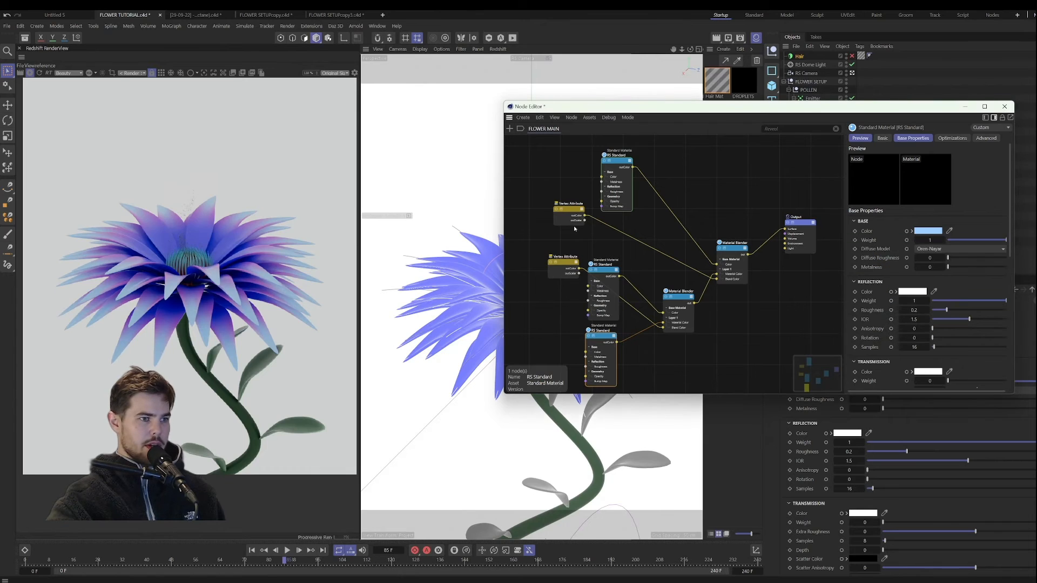
Step: Spread out the Vertex Attribute nodes and the uppermost RS Standard node, and set that RS Standard node's subsurface weight to 1
drag(535, 181, 522, 266)
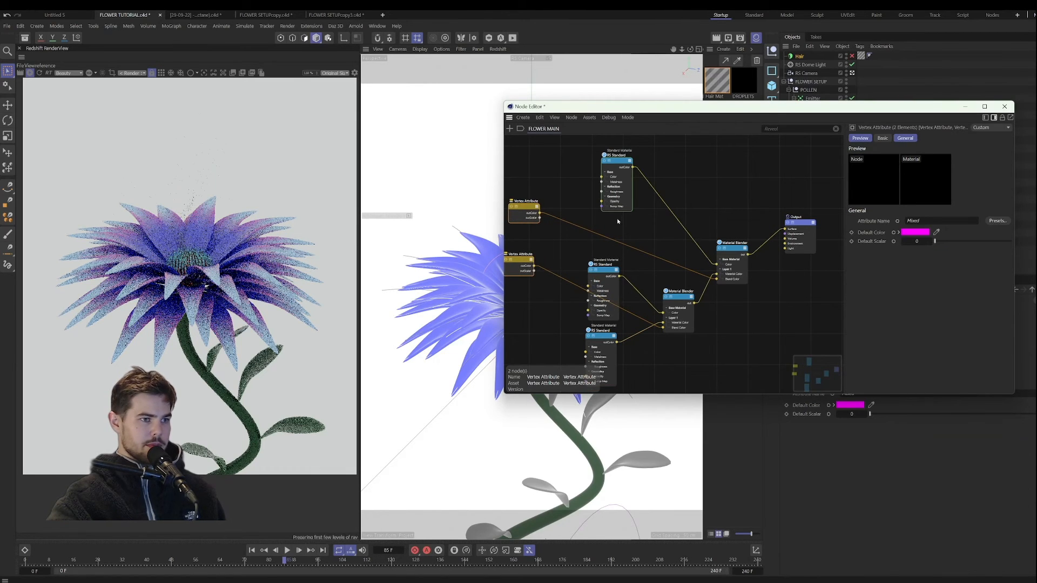
drag(614, 166, 601, 184)
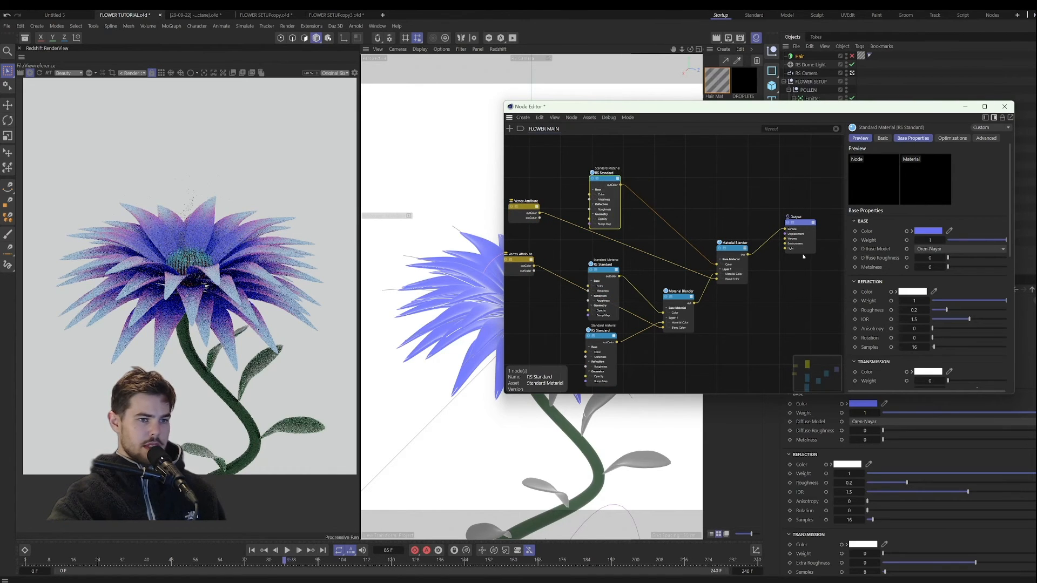
scroll(880, 283, down, 5)
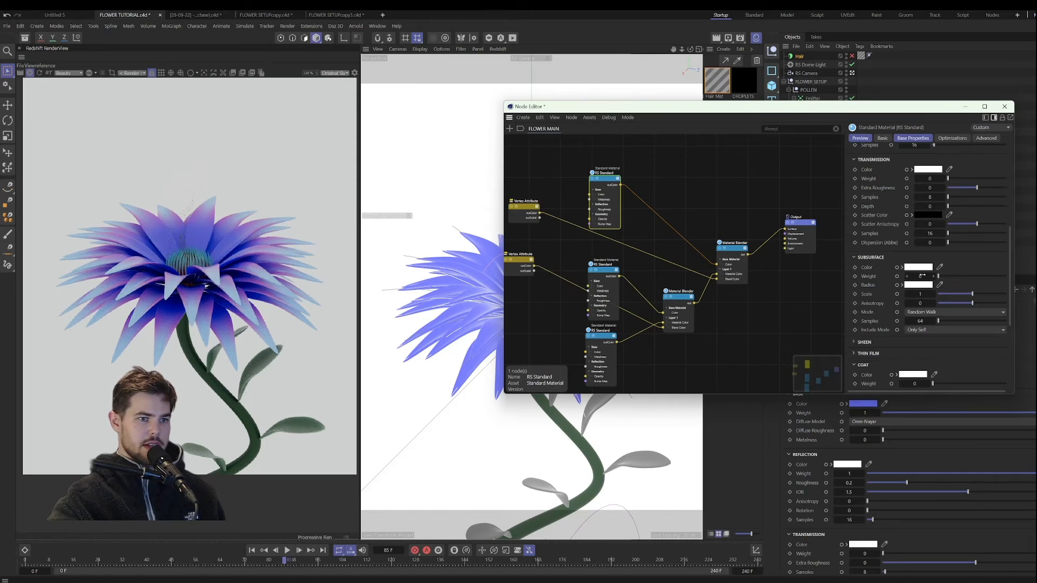
text(1)
key(Return)
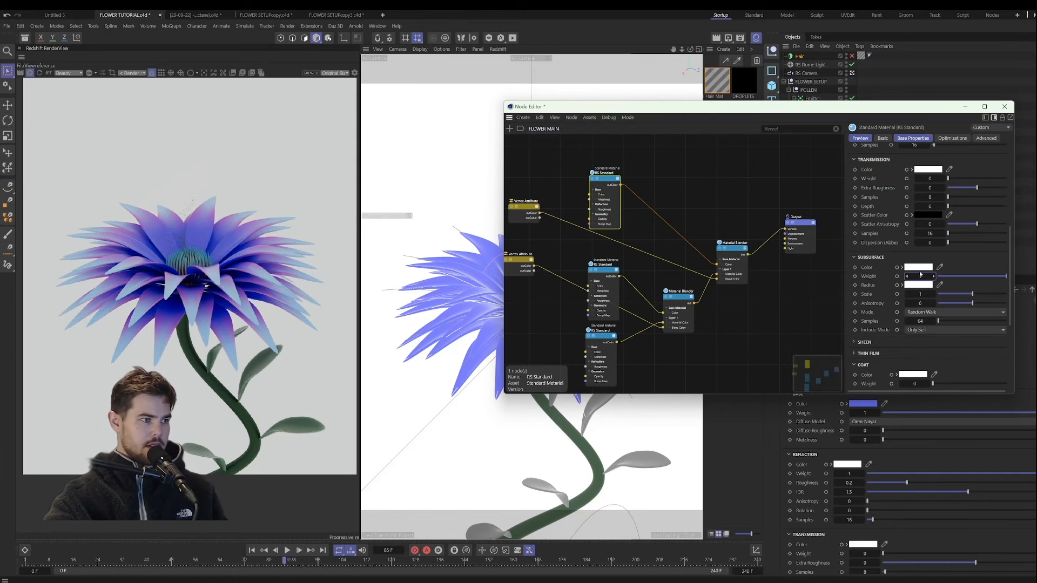
Step: Set the uppermost RS Standard node's base color to RGB 104, 113, 246 and copy its hex code 6871F6
scroll(898, 243, up, 5)
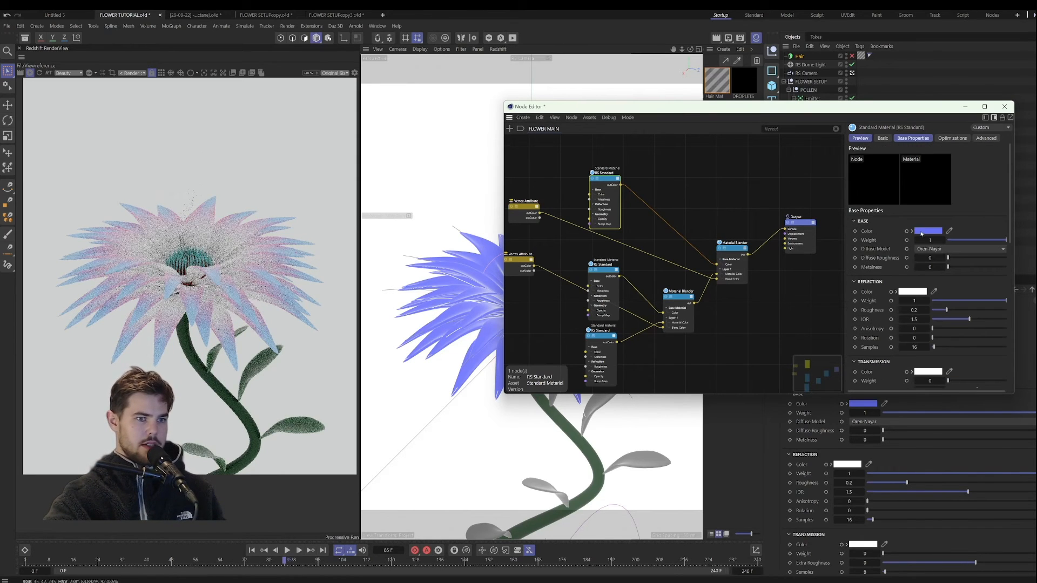
click(912, 231)
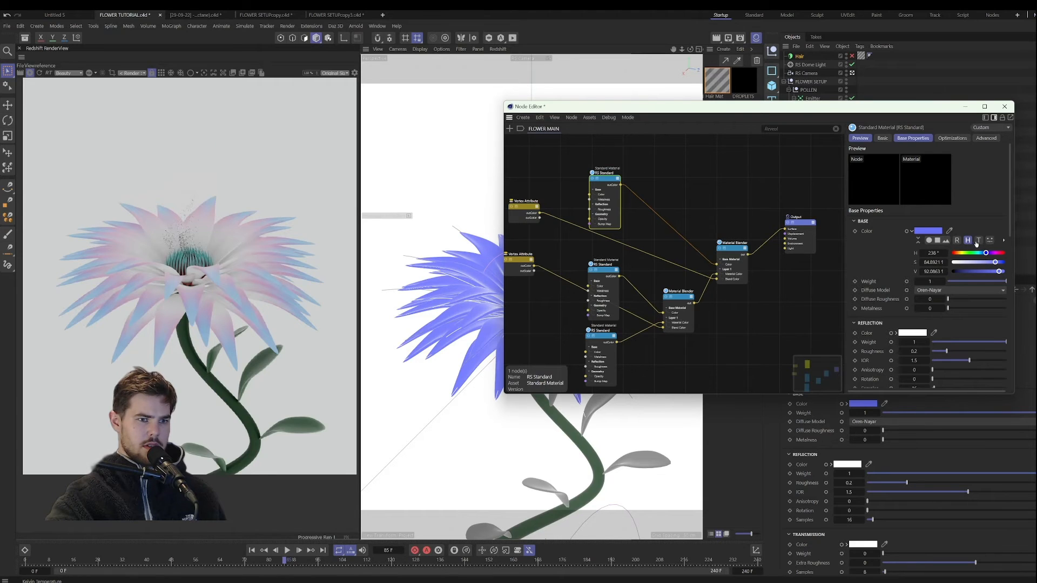
click(929, 242)
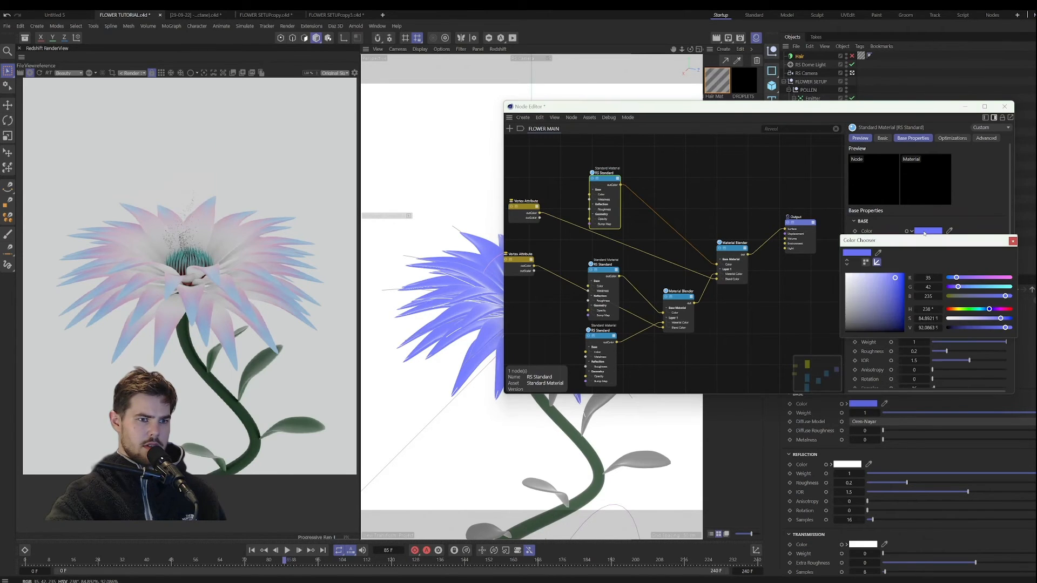
click(865, 262)
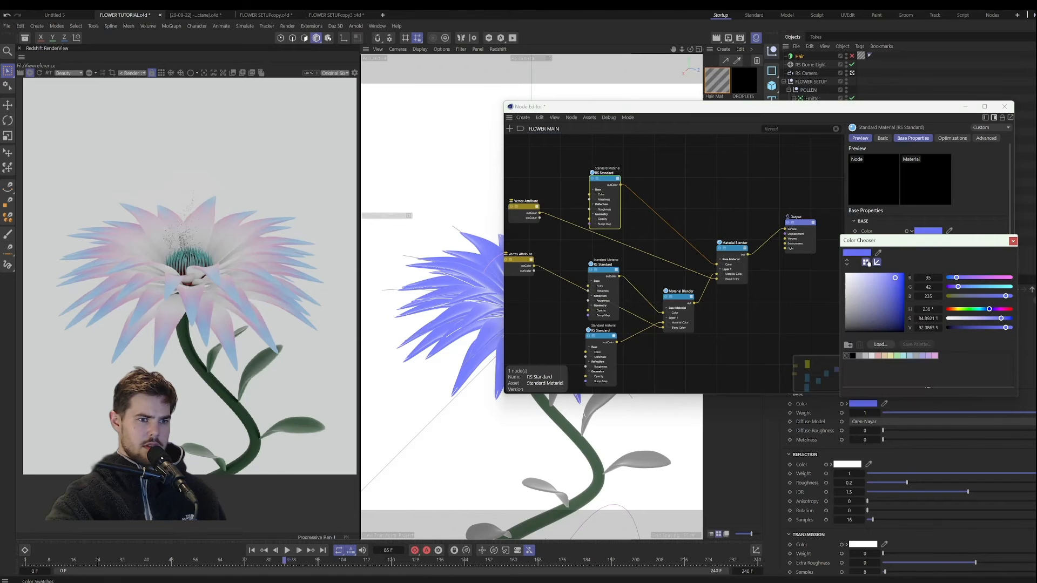
click(876, 262)
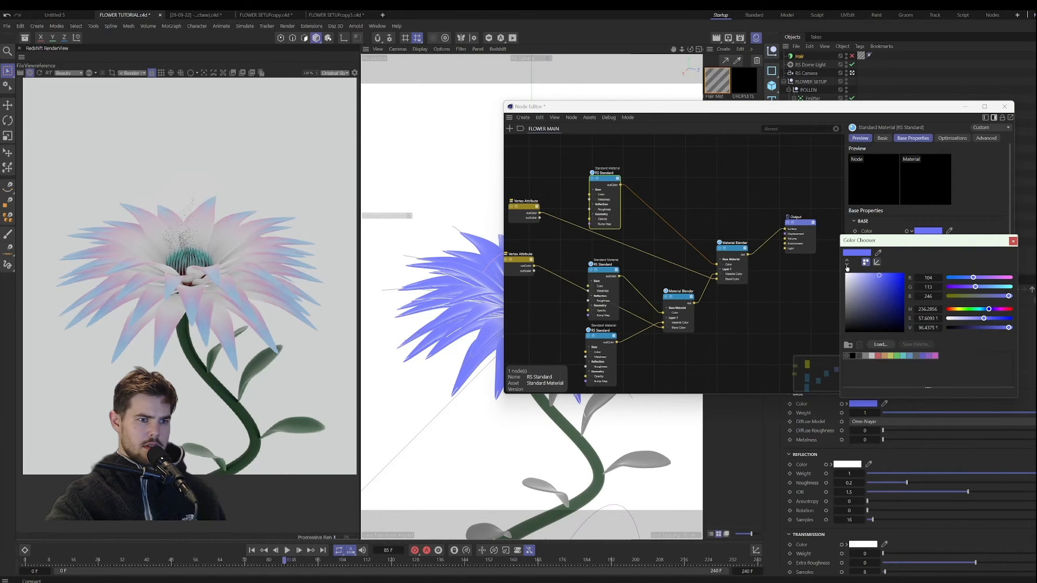
click(846, 266)
click(847, 266)
click(847, 266)
click(946, 263)
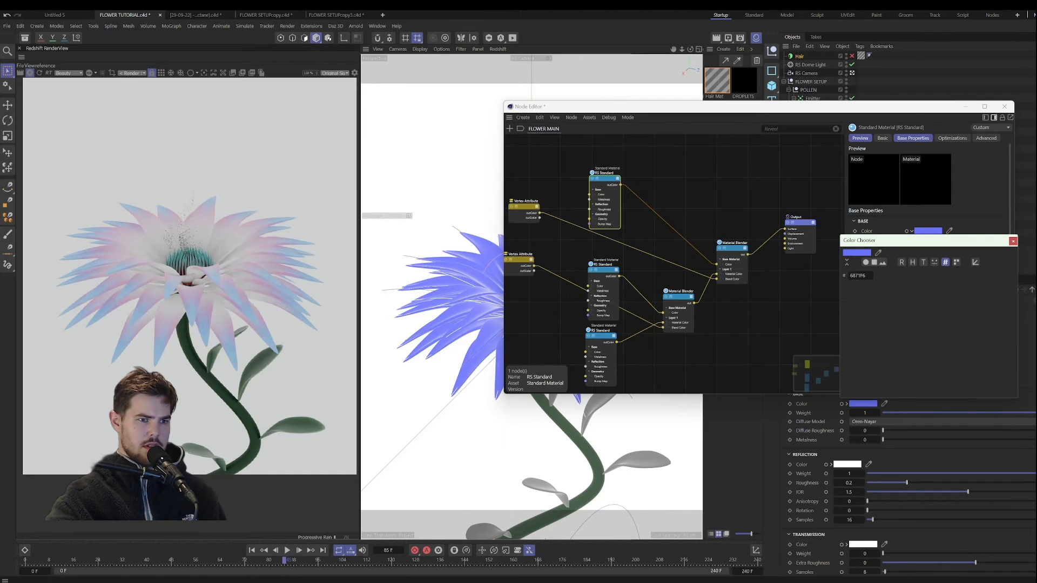
click(1012, 241)
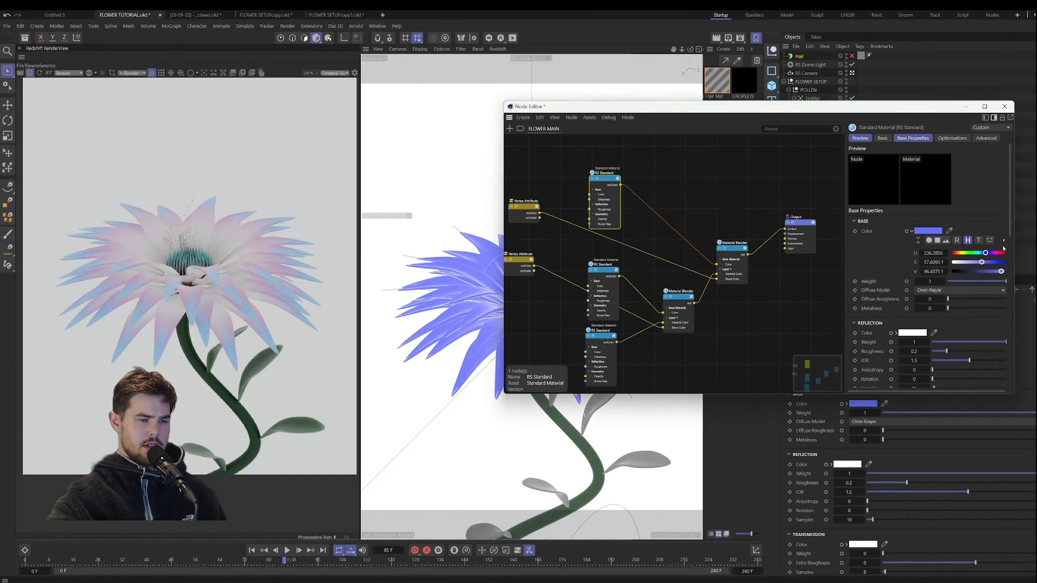
click(1004, 240)
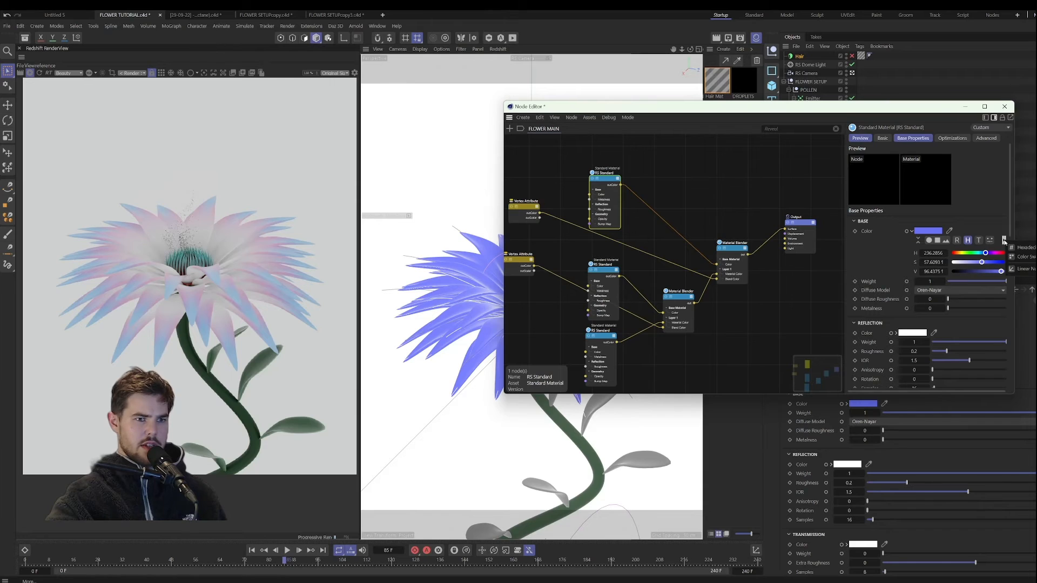
Step: Paste hex code 6871F6 as the uppermost RS Standard node's subsurface color
scroll(932, 319, down, 5)
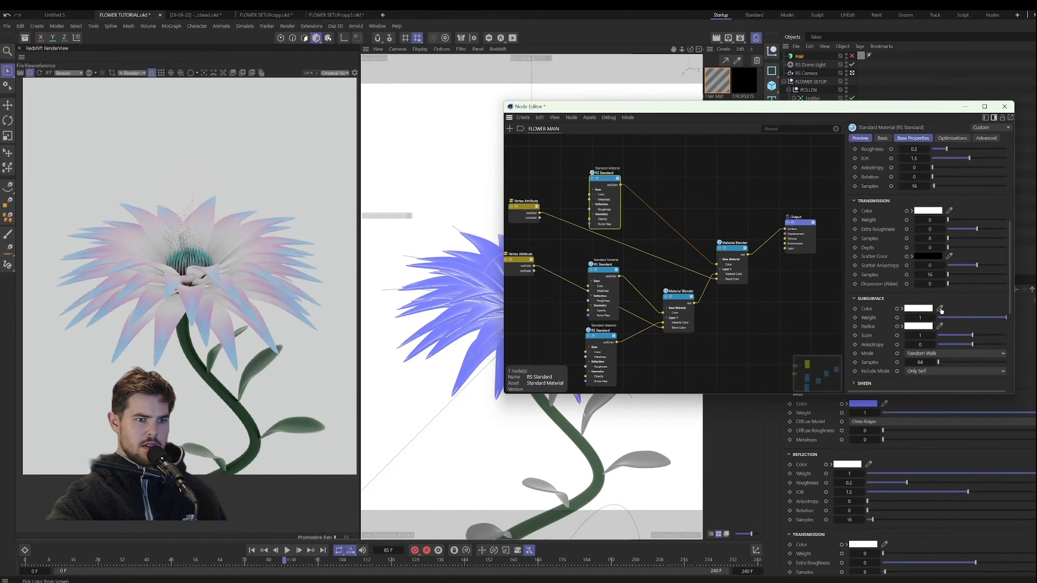
click(905, 310)
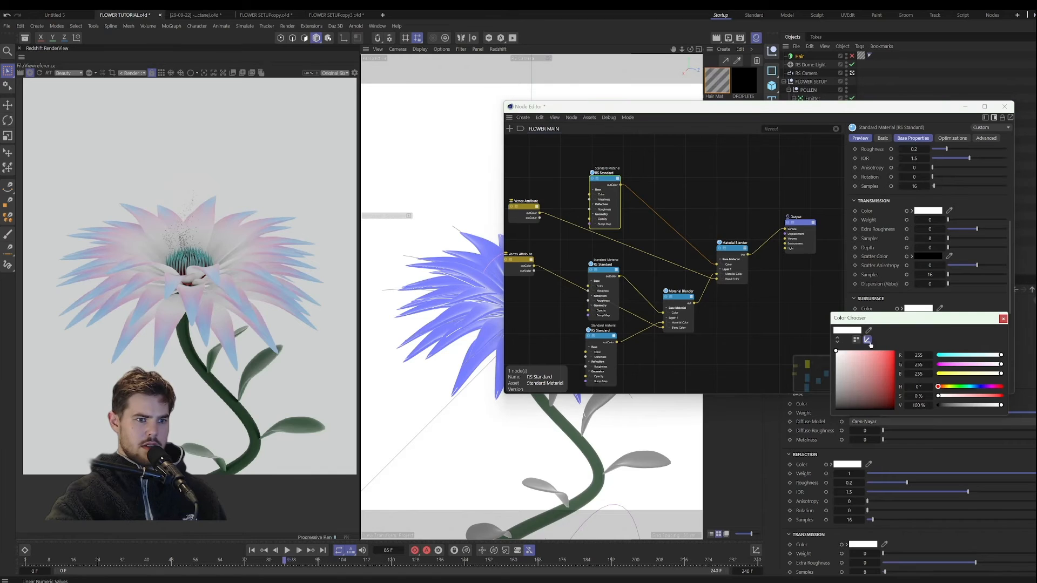
click(838, 343)
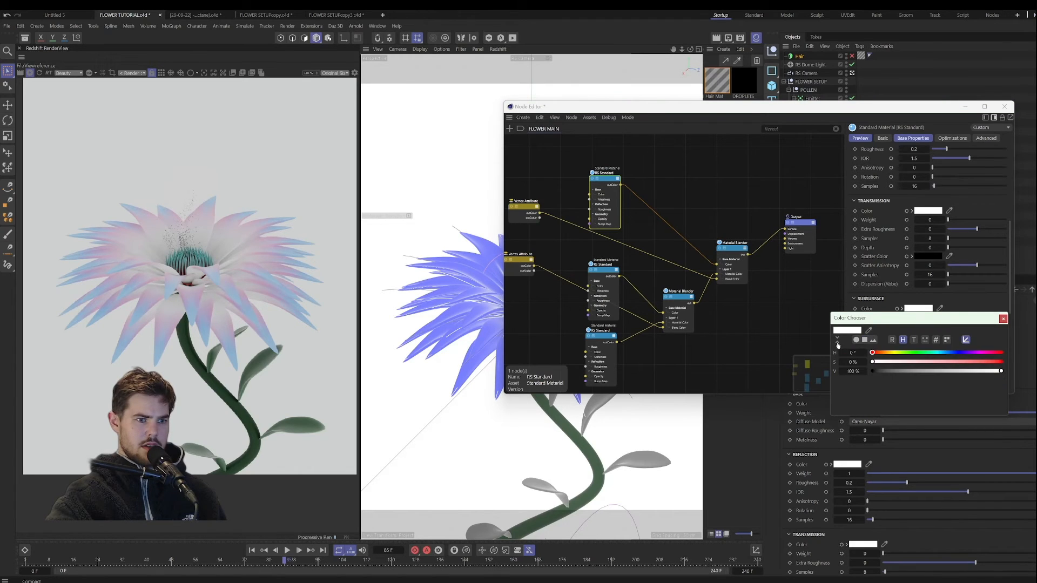
click(935, 340)
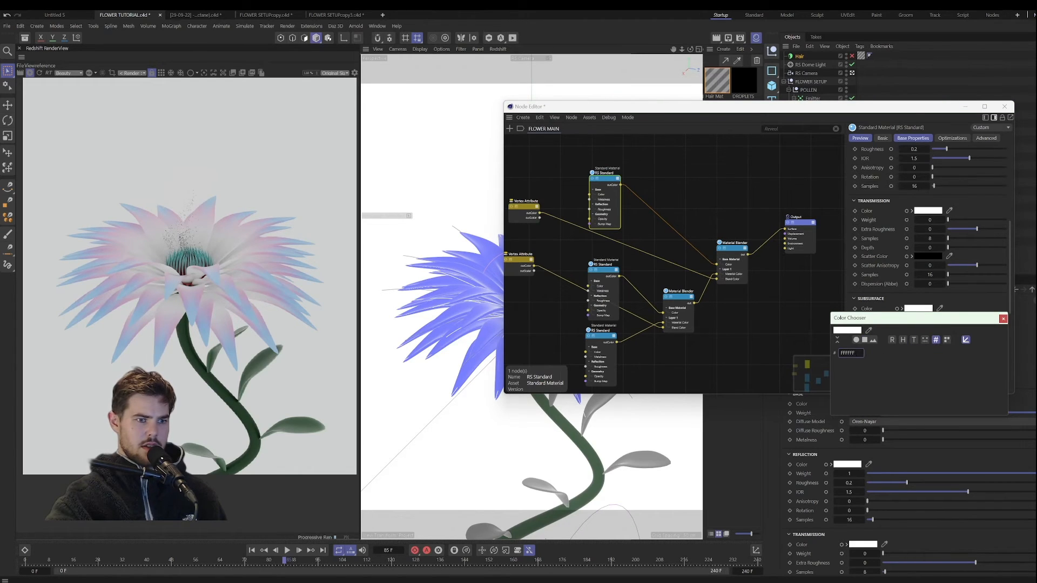
double_click(850, 353)
text(6871F6)
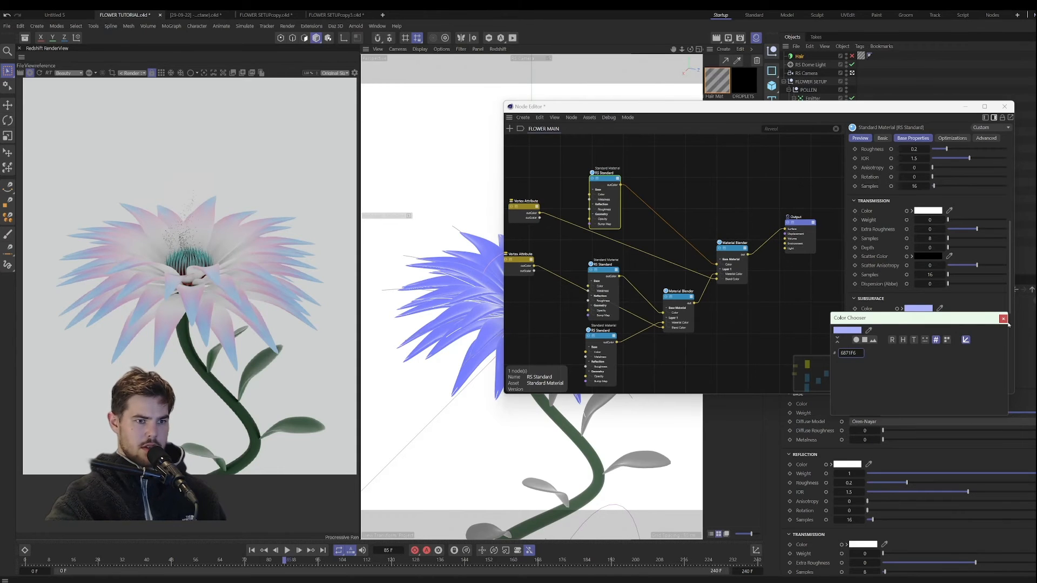
click(1003, 318)
Step: Deepen the uppermost RS Standard node's subsurface color to RGB 20, 33, 226 and set its subsurface scale to about 0.73
scroll(876, 305, up, 10)
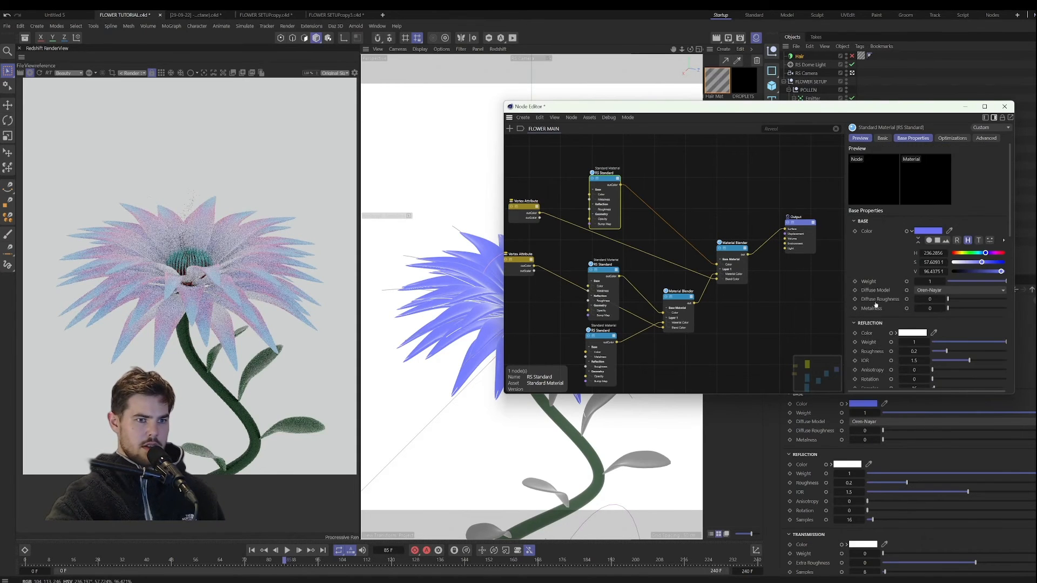
scroll(875, 305, down, 10)
click(918, 258)
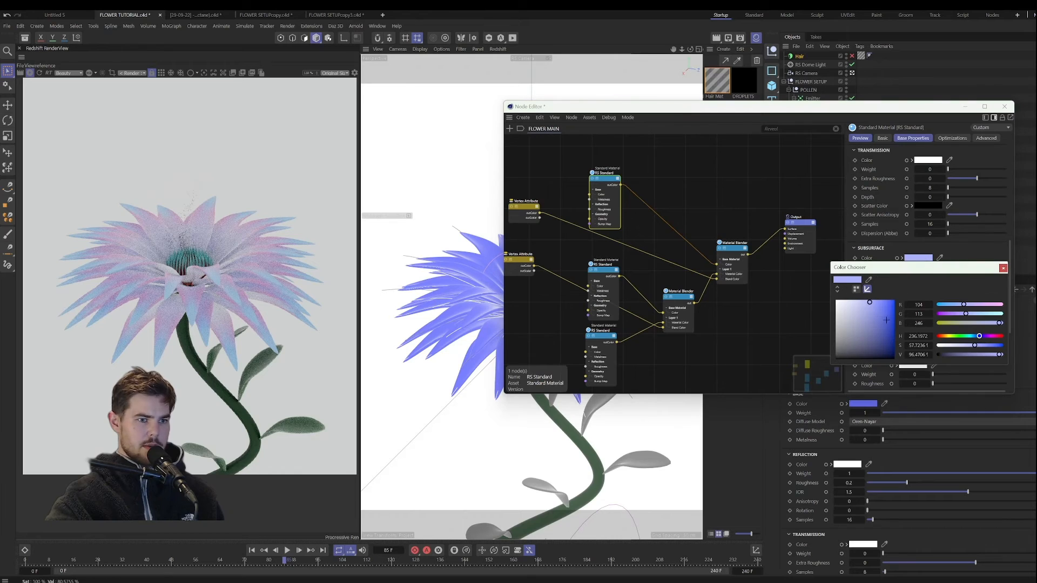
click(888, 306)
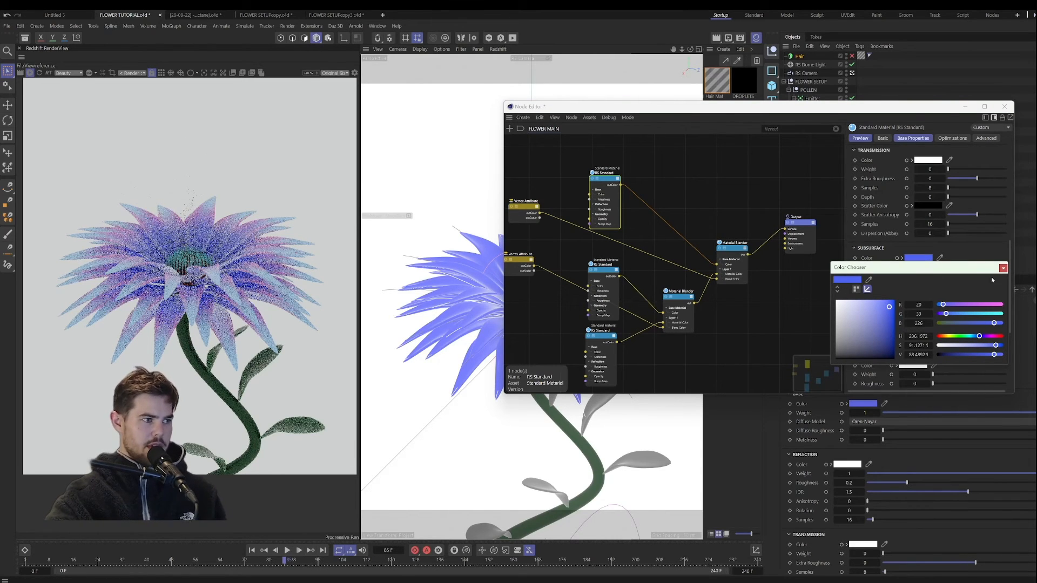
click(1003, 268)
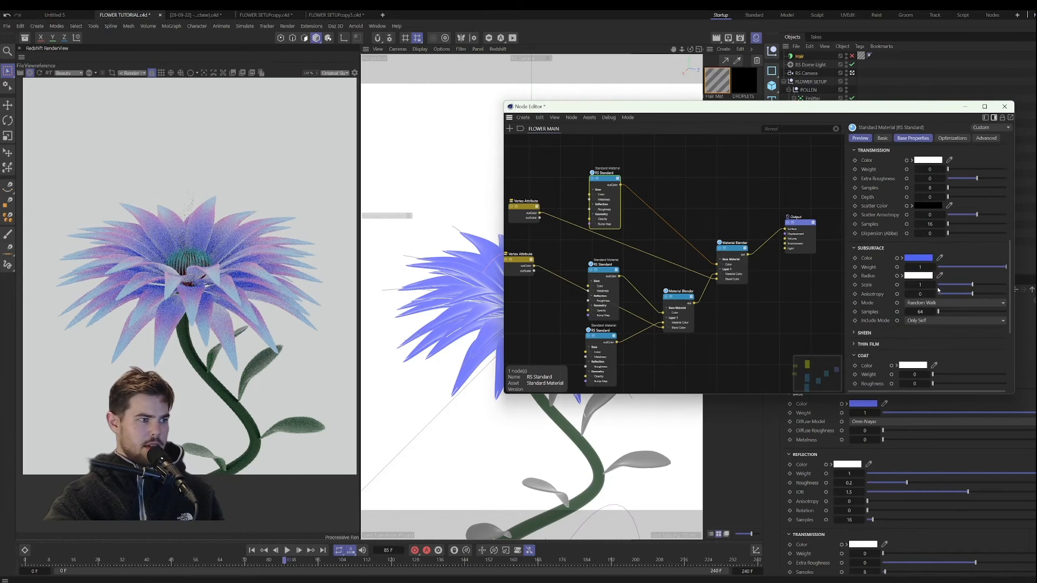
click(963, 285)
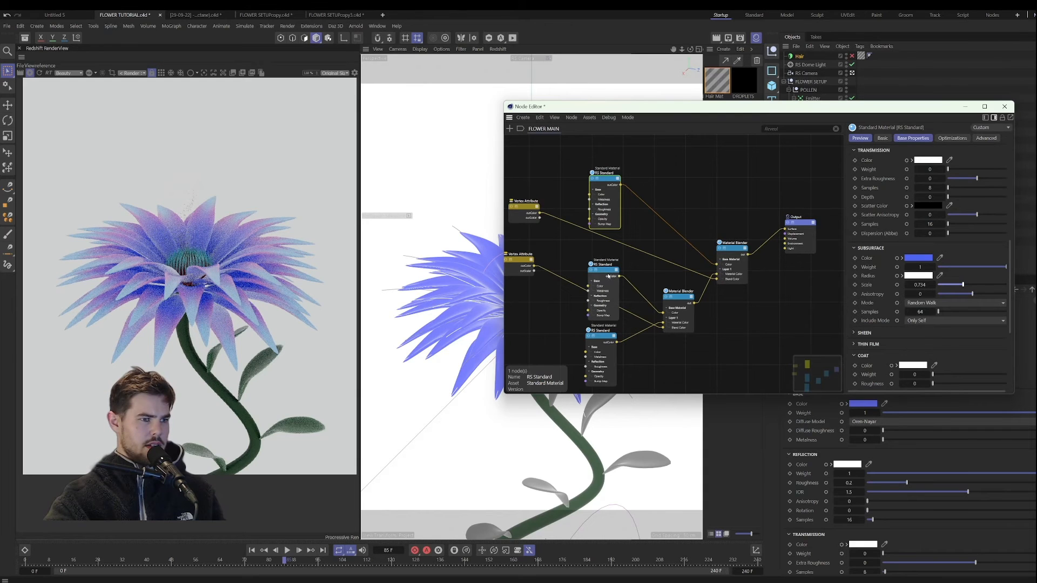
Step: Set the middle RS Standard node's subsurface color to magenta, RGB 238, 65, 238, with weight 1 and scale about 0.41
click(608, 276)
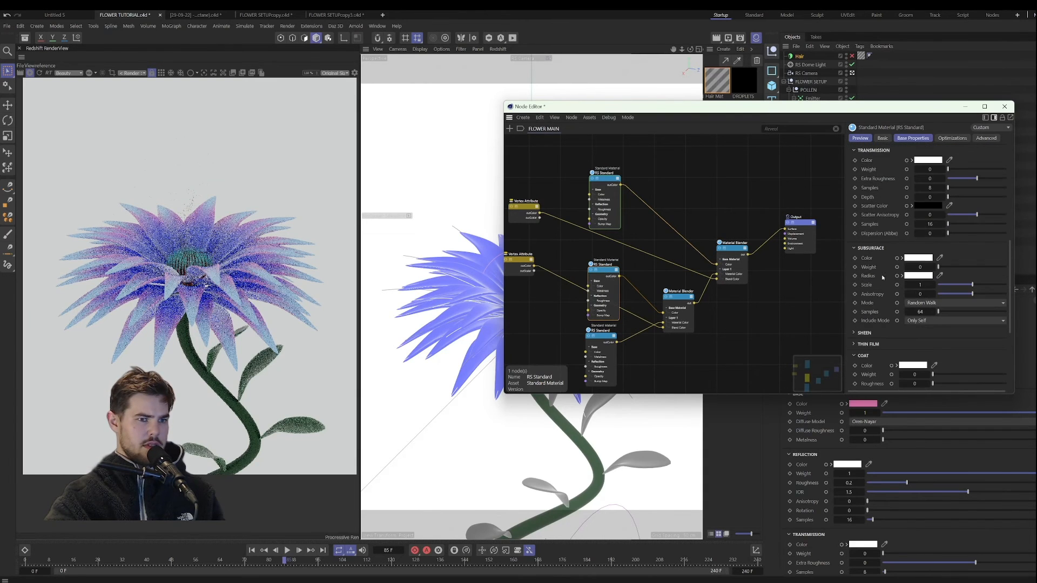
click(918, 261)
click(961, 314)
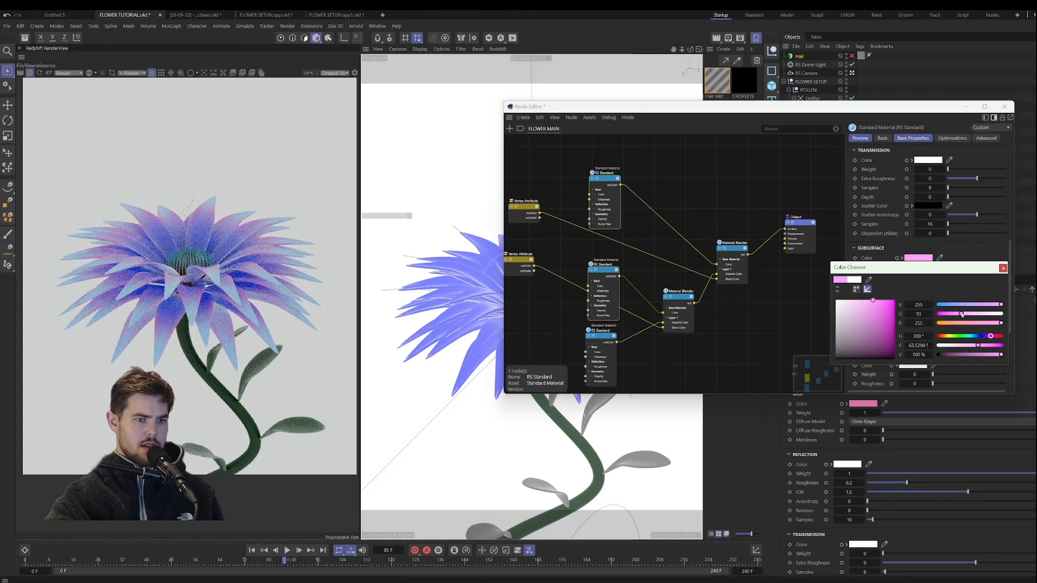
click(879, 304)
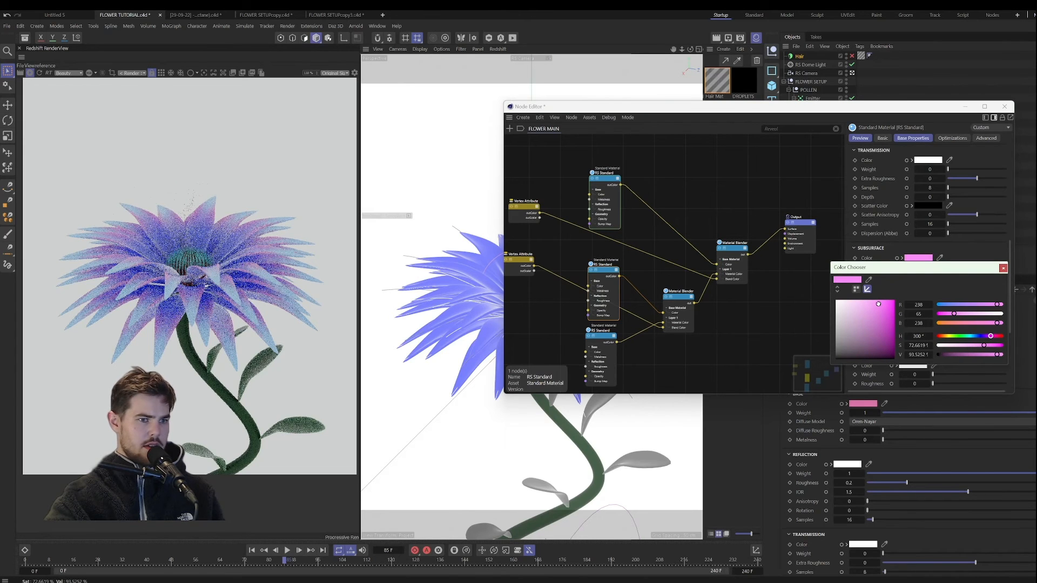
click(1002, 268)
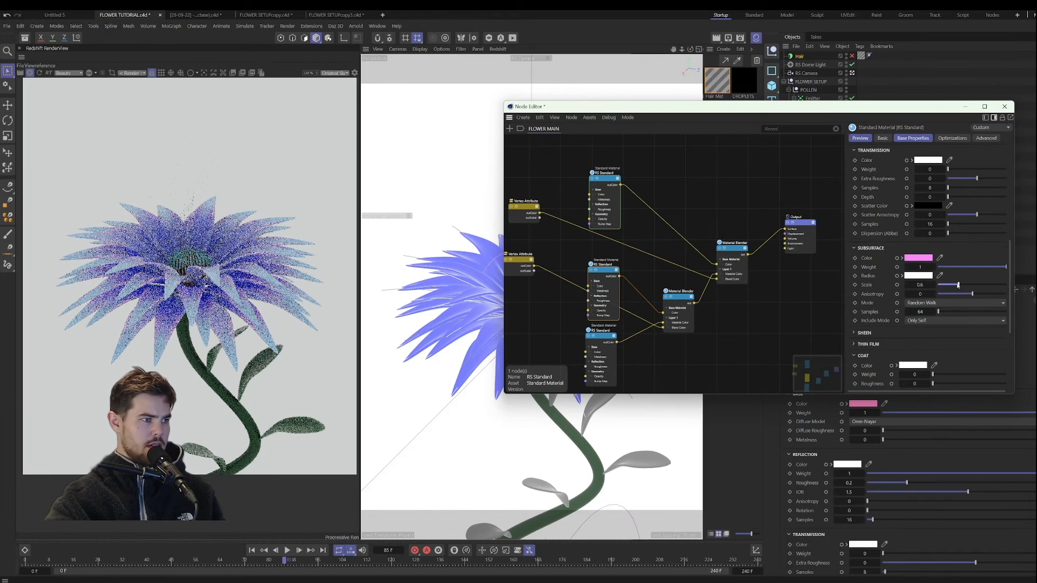
drag(956, 285, 949, 286)
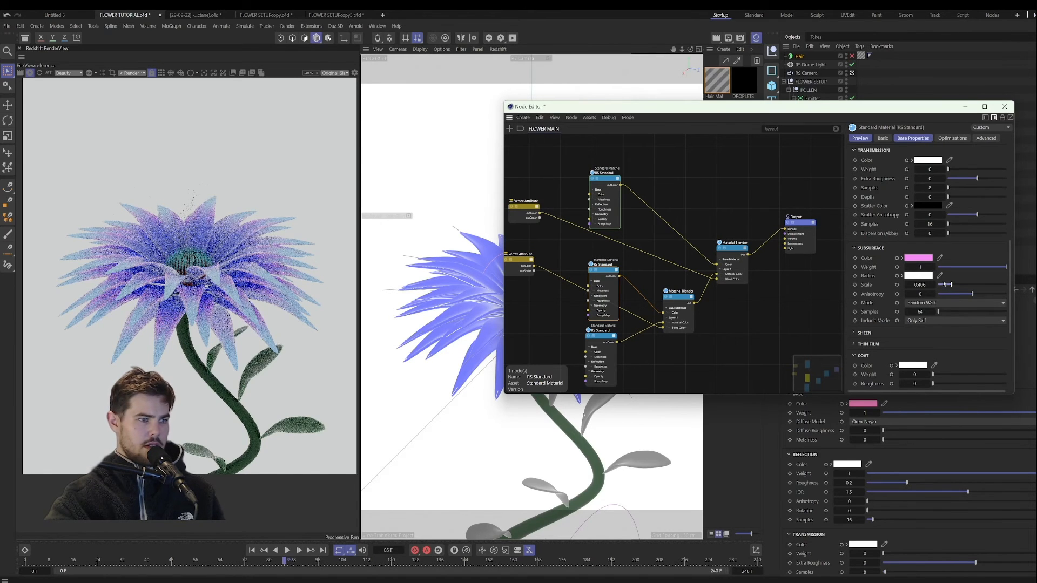
Step: Set the lowest RS Standard node's subsurface color to cyan, RGB 52, 255, 255
click(604, 269)
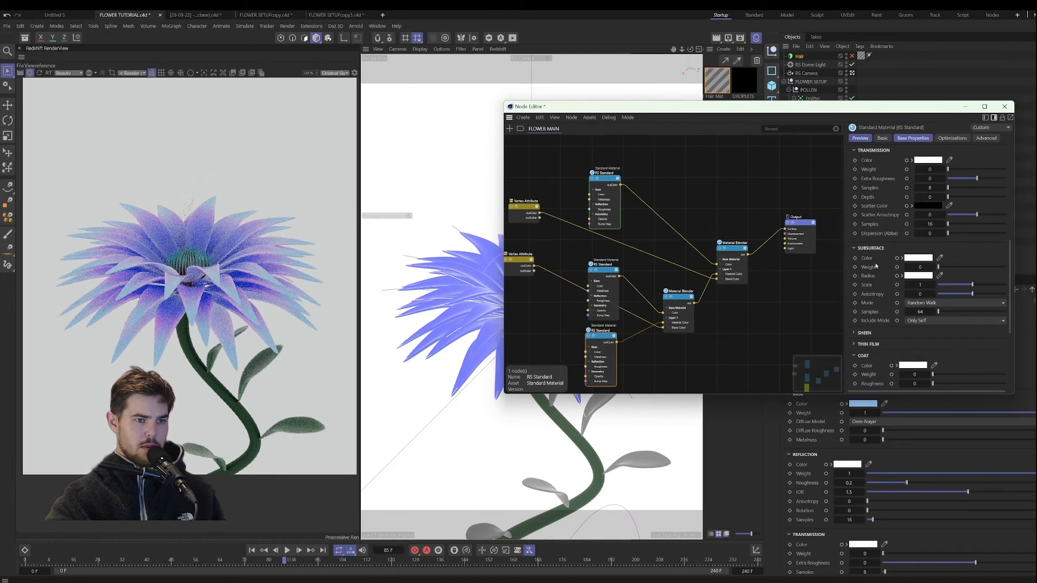
click(918, 258)
drag(1000, 305, 951, 304)
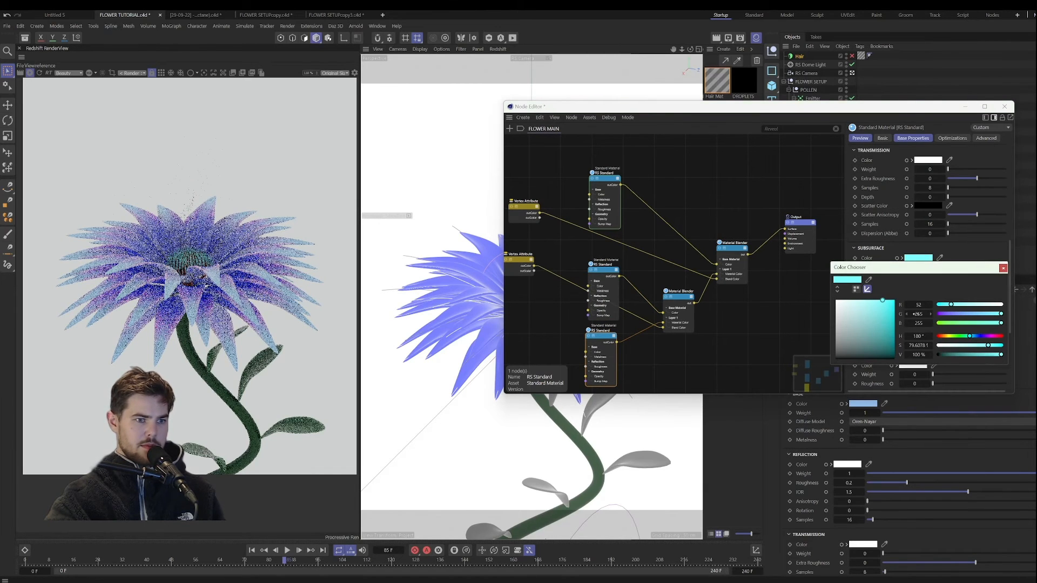
click(1003, 268)
Step: Set the lowest RS Standard node's subsurface weight to 1 and scale to about 0.09, then close the material's node graph
click(919, 267)
text(1)
key(Return)
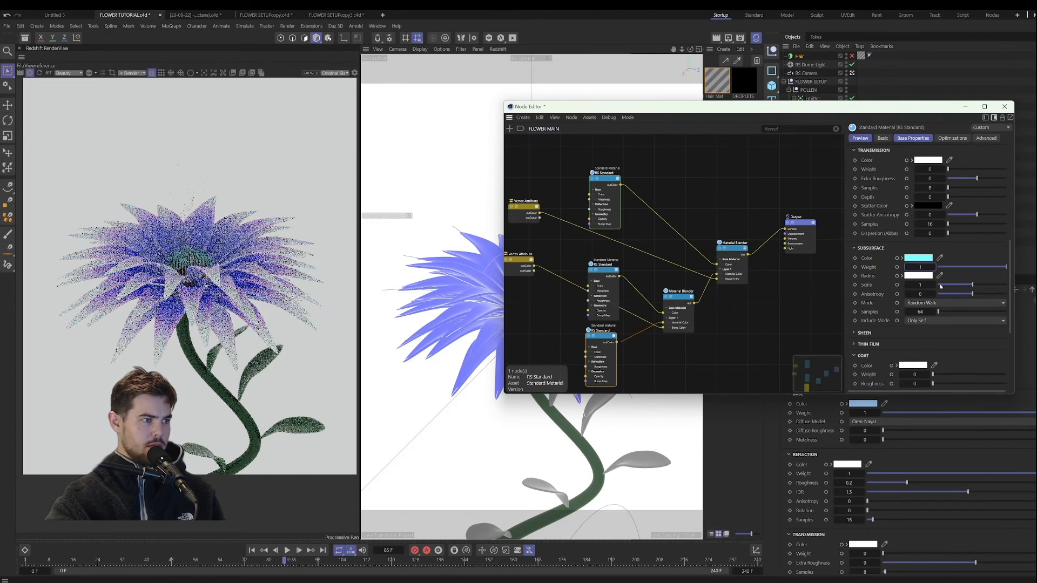
click(946, 285)
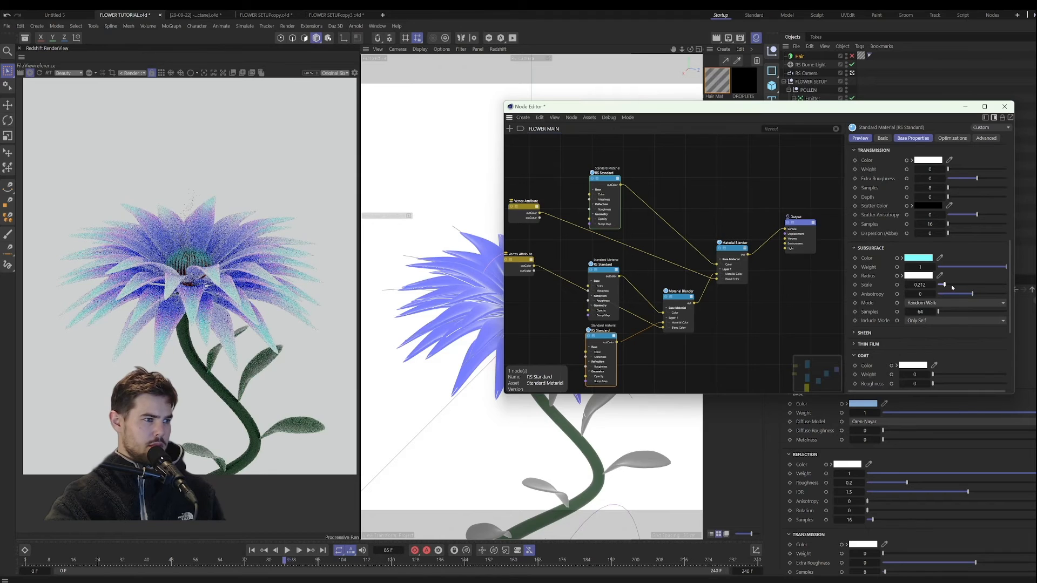
drag(943, 285, 939, 285)
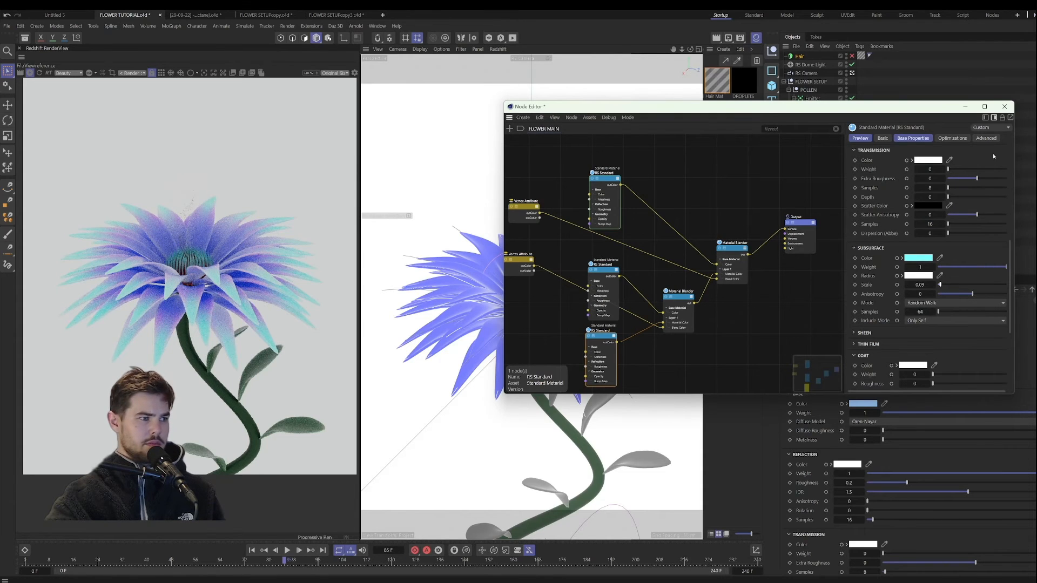
click(1005, 107)
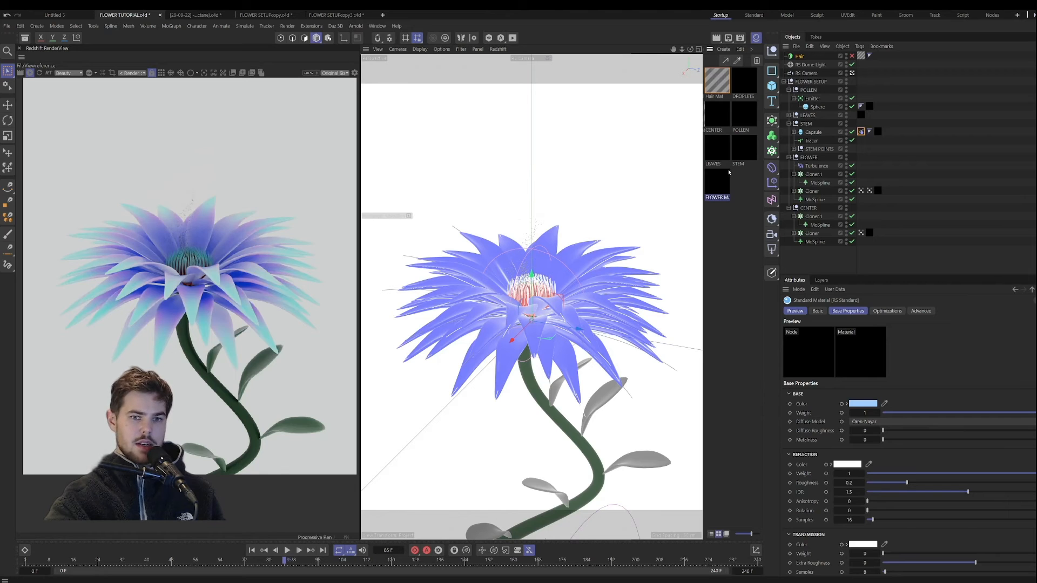
Step: Set the base color of the CENTER material's upper RS Standard node to violet with hue 254°, saturation about 92.3% and value 100%
double_click(717, 124)
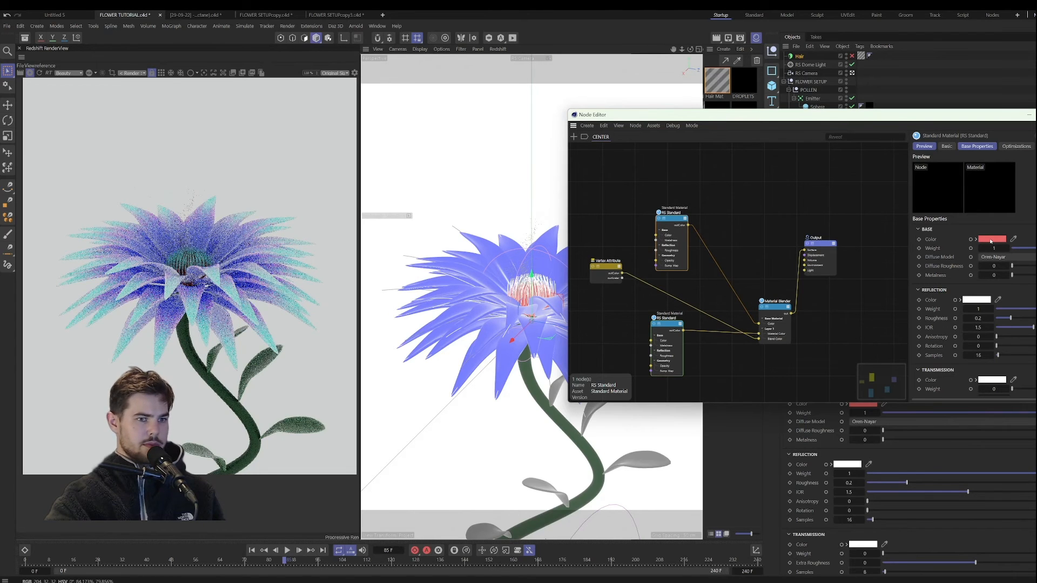
click(990, 242)
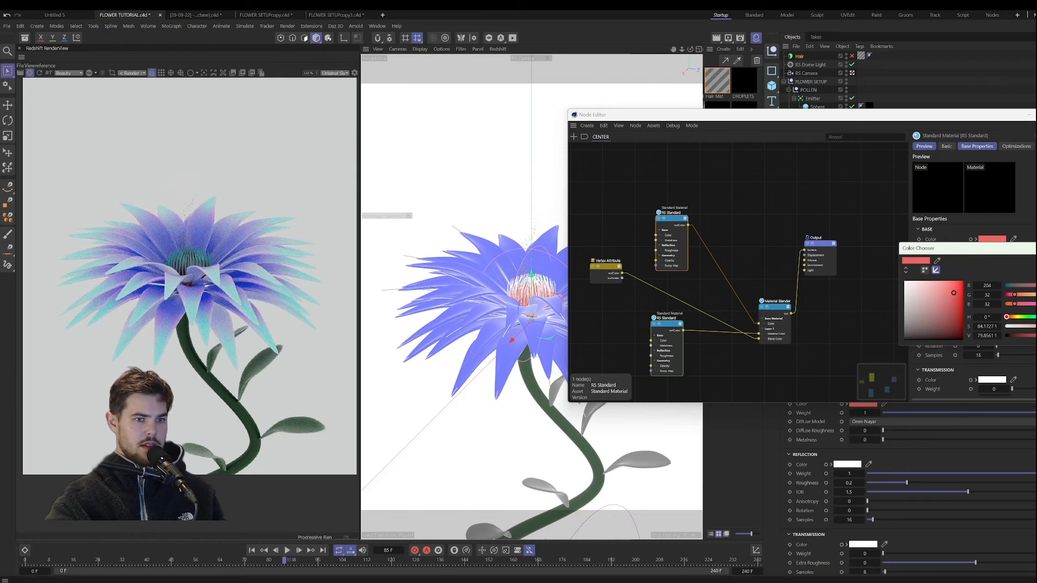
click(1035, 317)
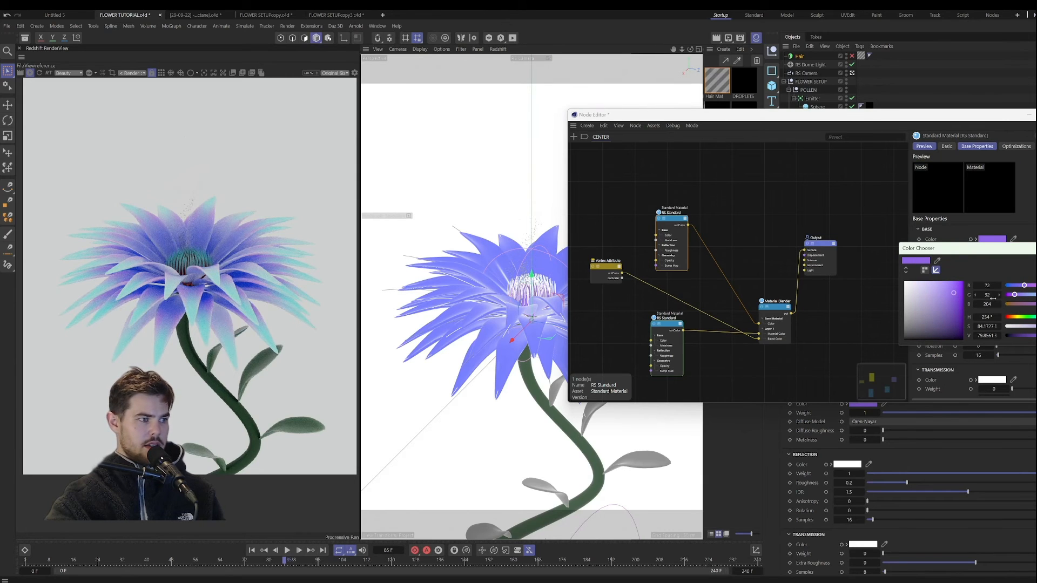
drag(948, 282, 959, 281)
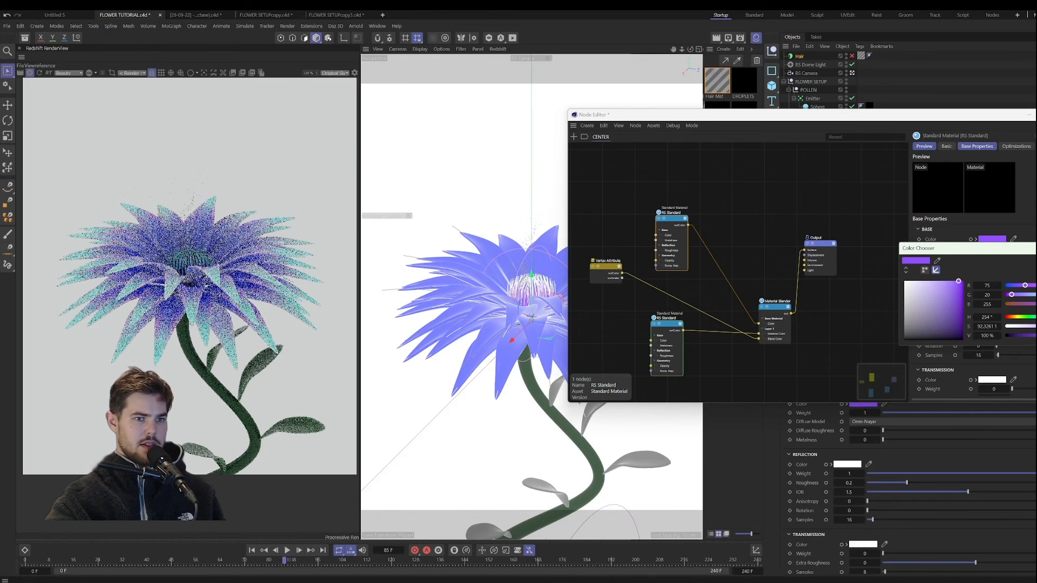
Step: Set the base color of the CENTER material's lower RS Standard node to a brighter cyan with hue 180°, then close the node graph
click(669, 325)
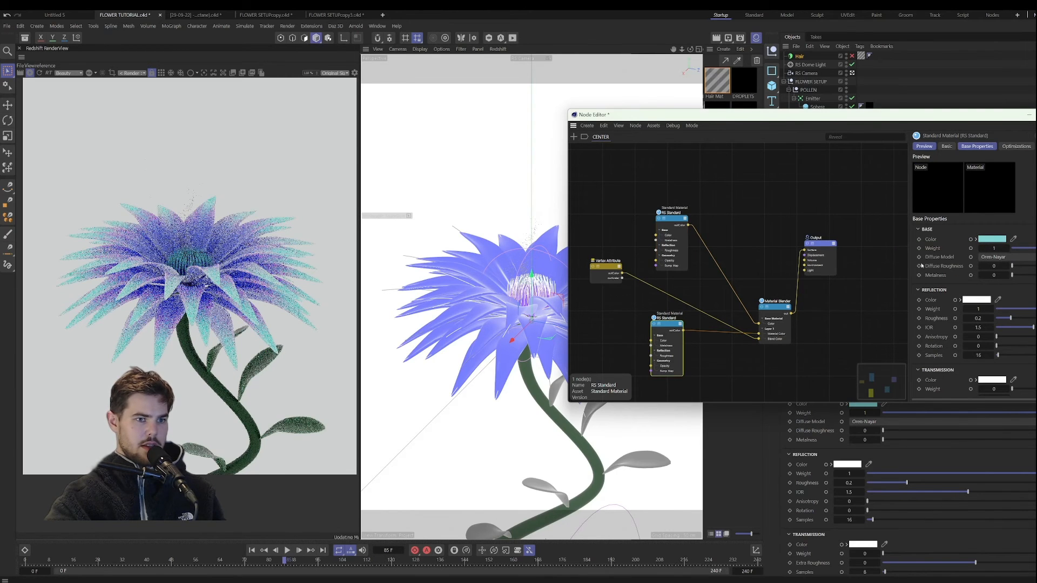
click(992, 239)
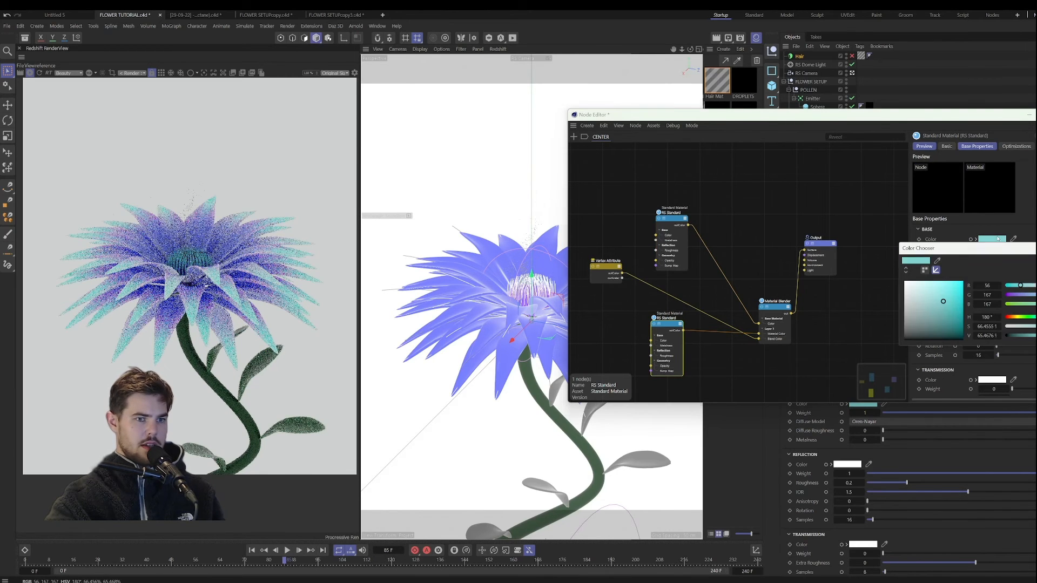
click(939, 290)
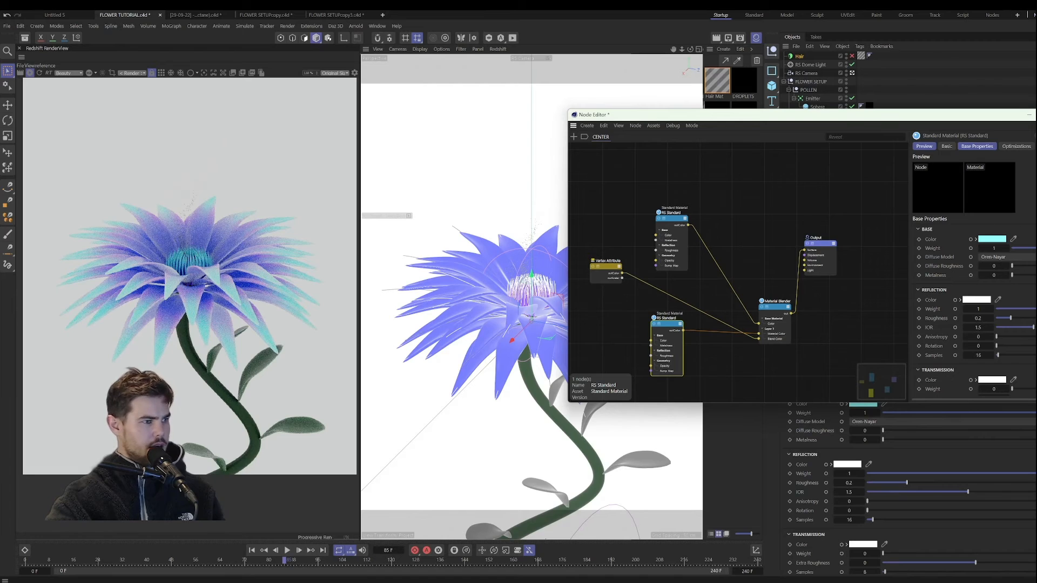
click(1029, 115)
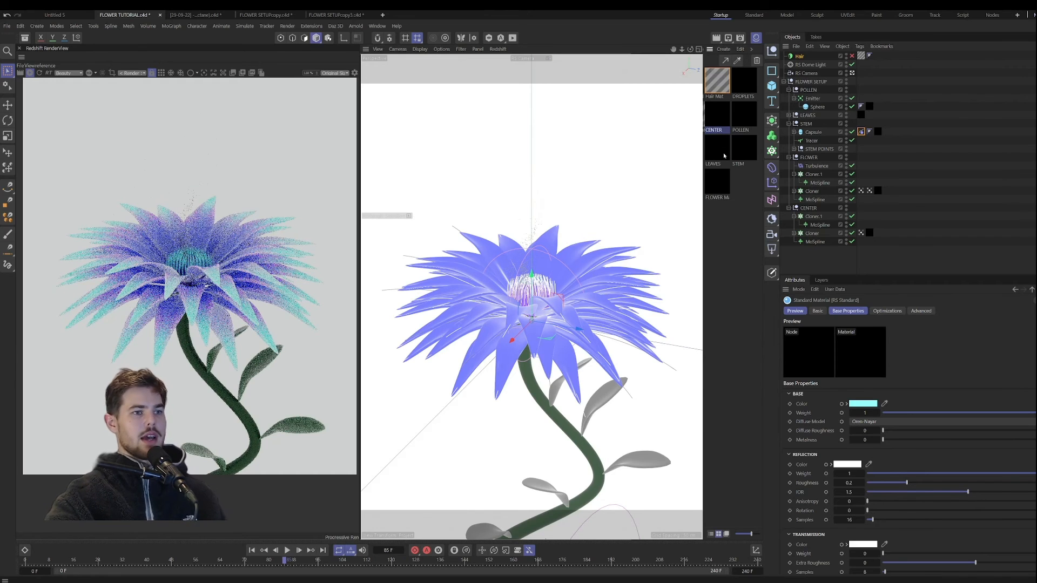
Step: Open the FLOWER MAIN material's node graph and add a Texture node
double_click(721, 182)
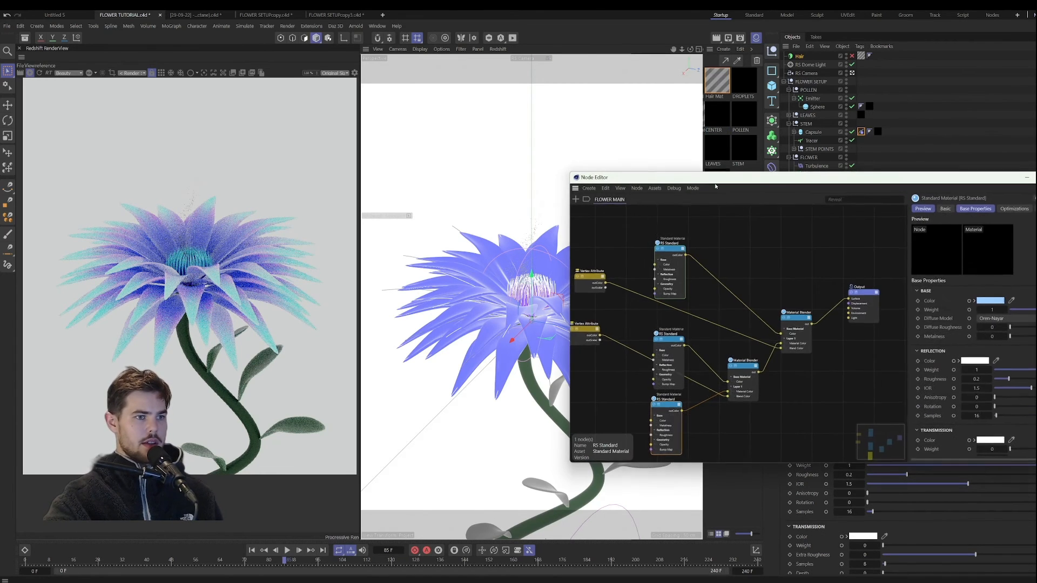
key(shift+c)
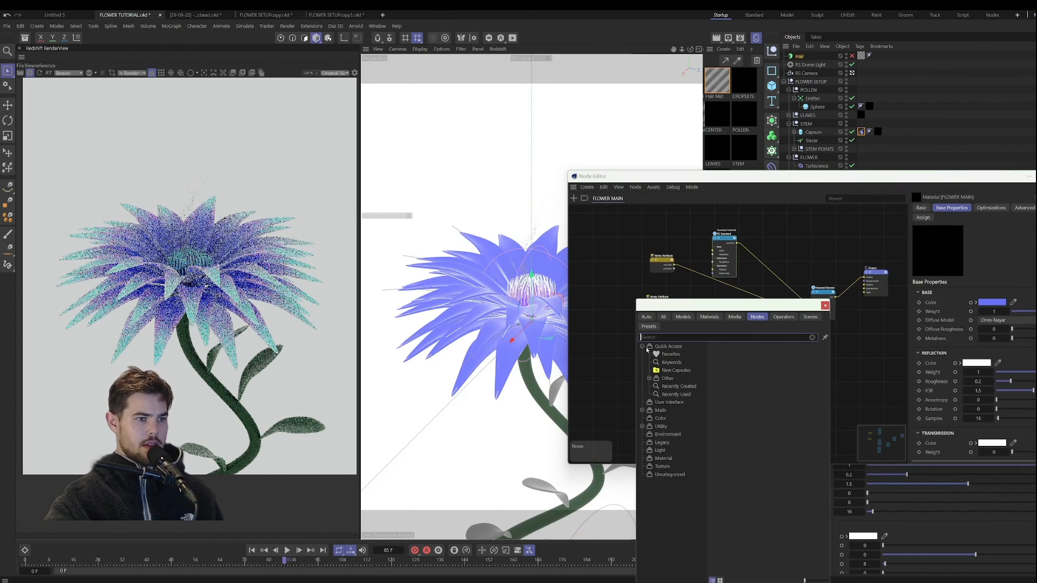
text(tex)
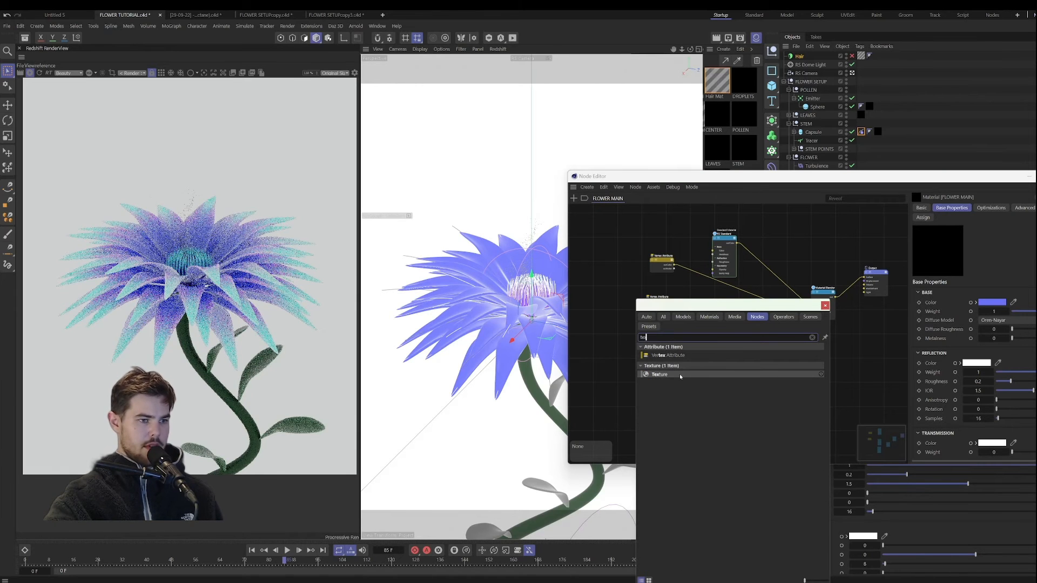
double_click(671, 374)
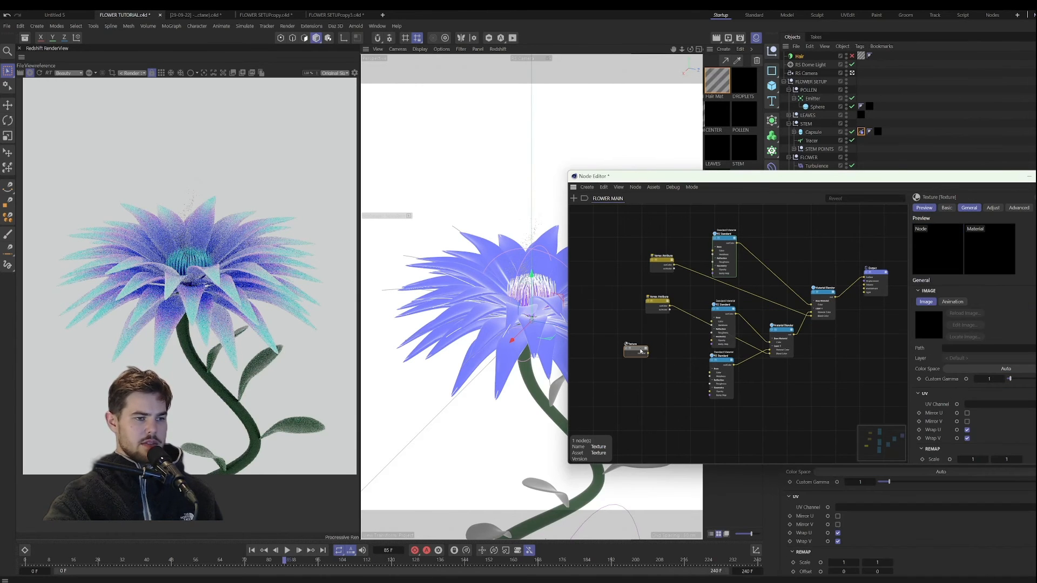
Step: Bring the Retina-Pro-BM-005 image into the FLOWER MAIN graph as a texture node and delete the empty Texture node
scroll(642, 351, up, 3)
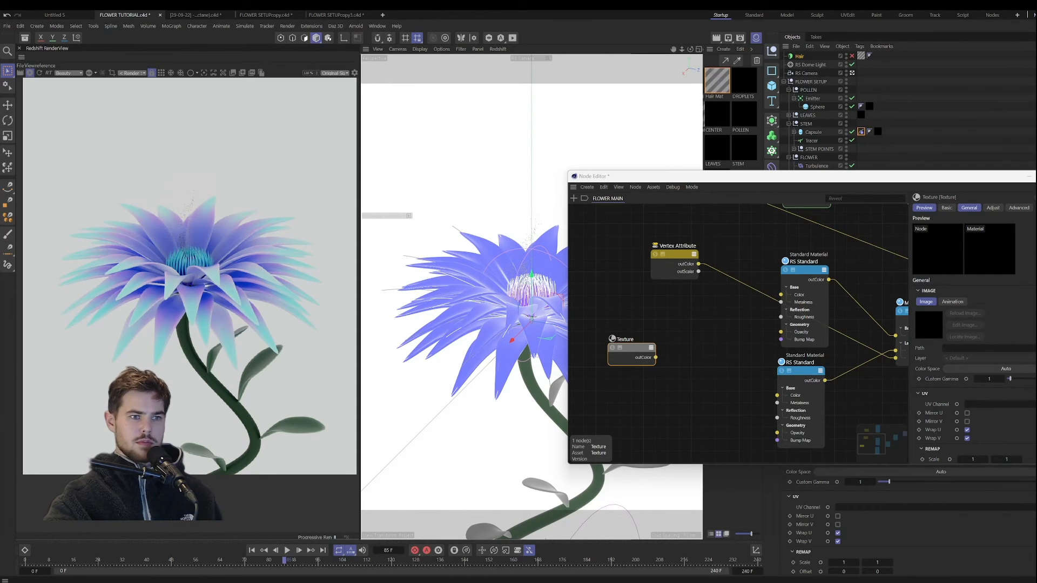
drag(1035, 314, 650, 314)
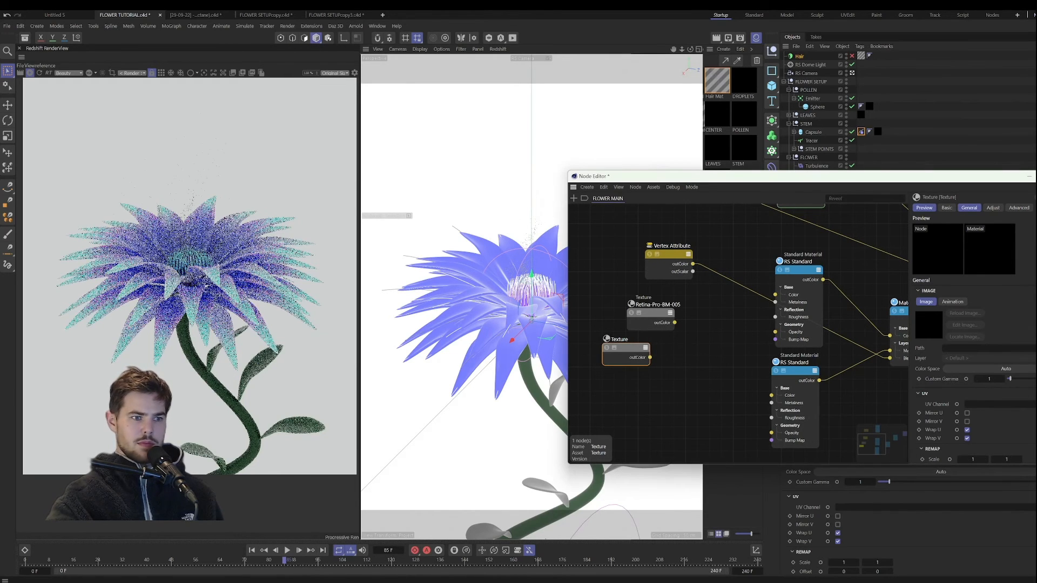
click(655, 320)
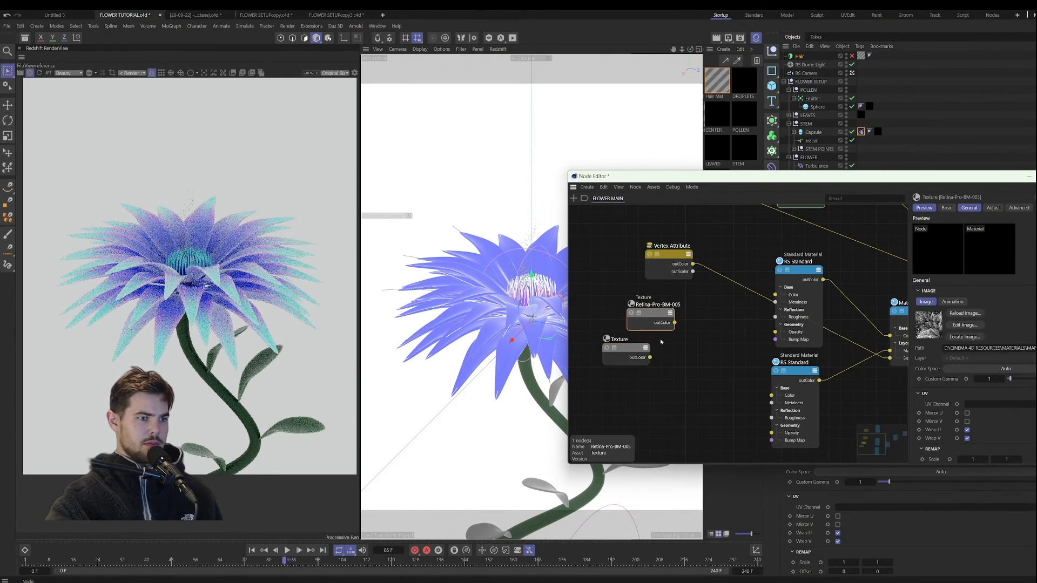
click(639, 350)
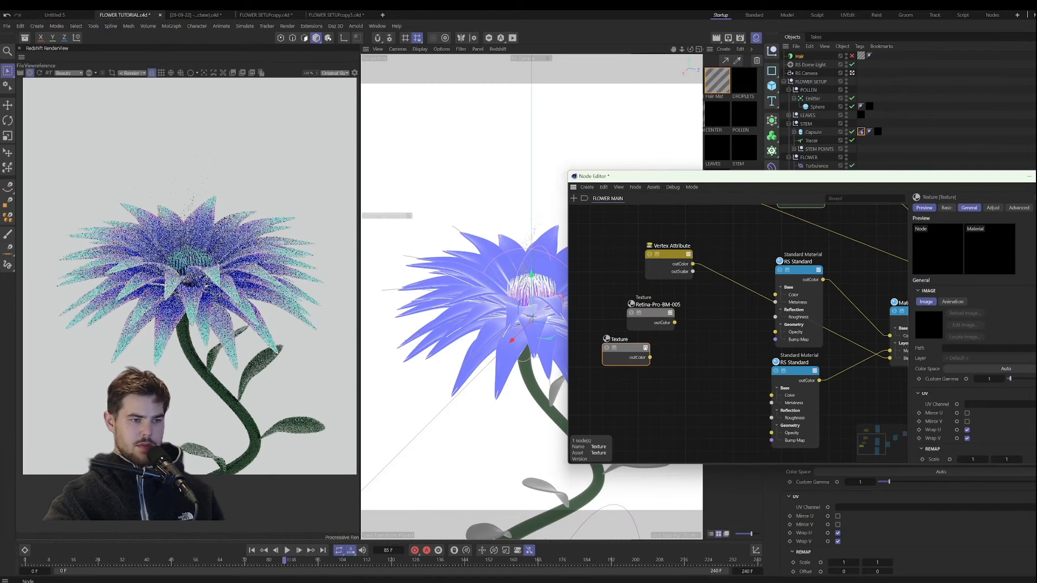
key(Delete)
Step: Add a Bump Map node and connect the Retina-Pro-BM-005 texture's color output to its input
click(661, 312)
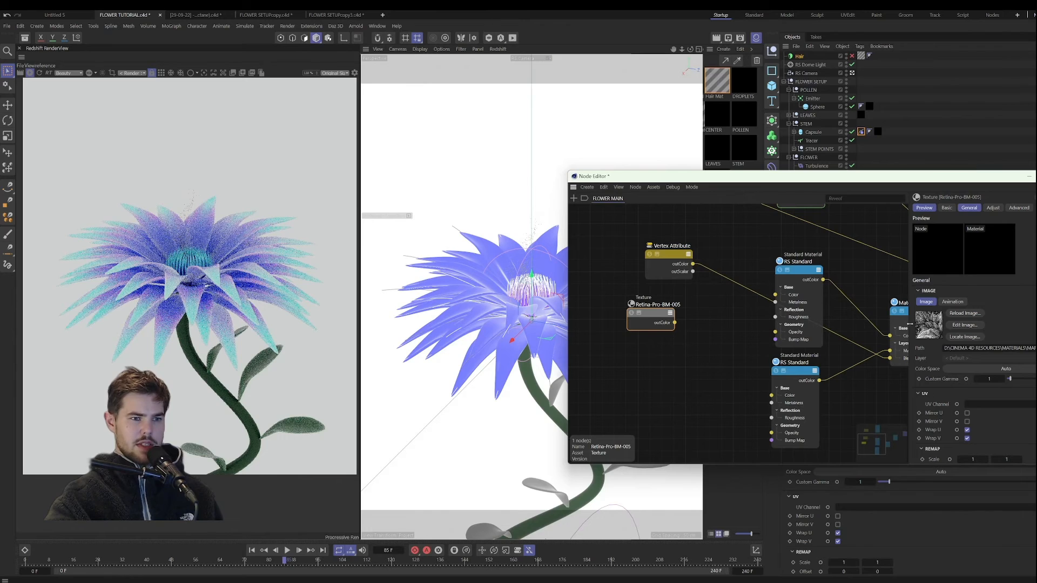
drag(910, 324, 856, 316)
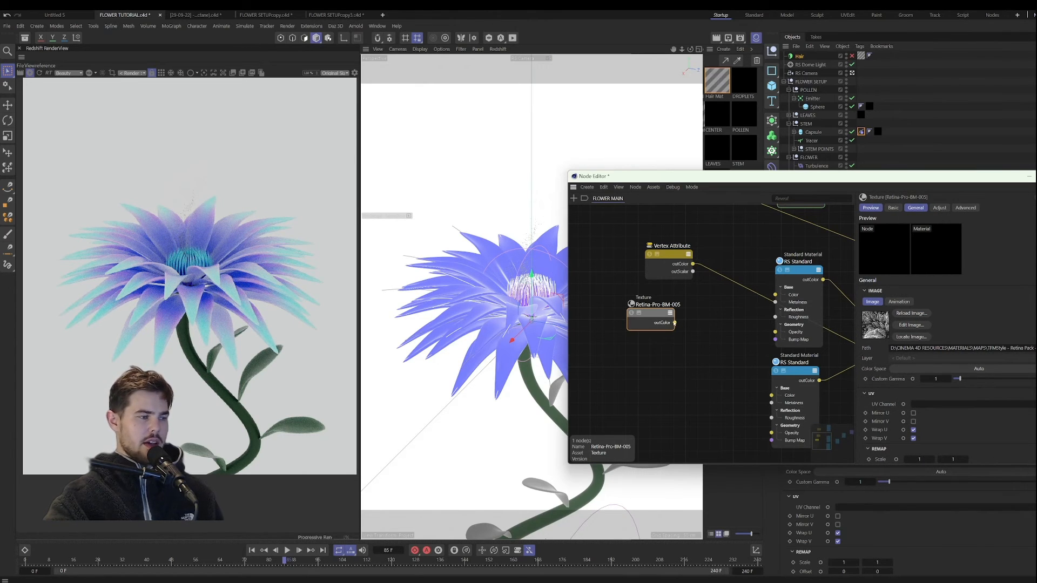
scroll(709, 331, down, 3)
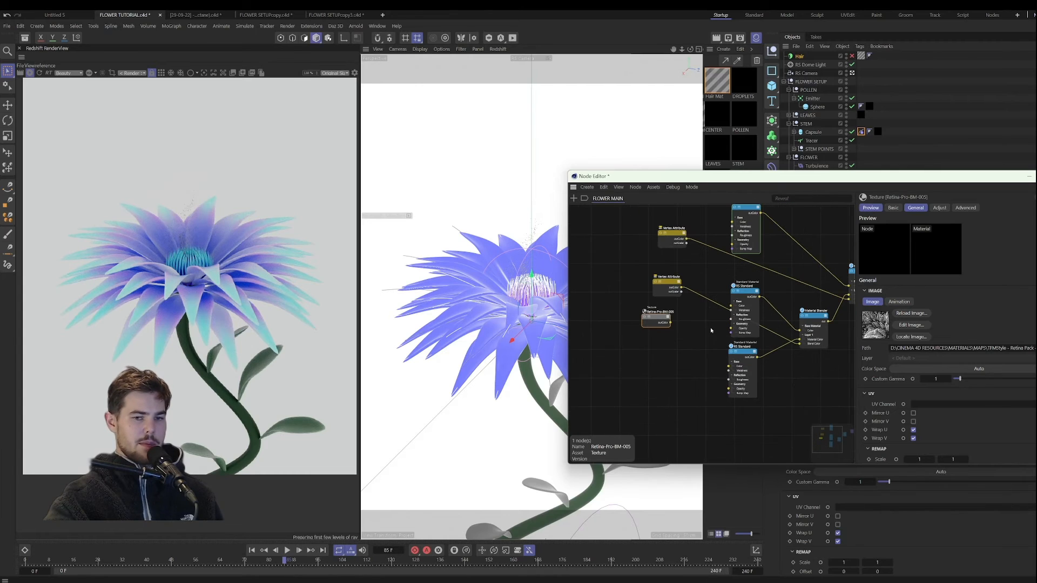
click(688, 330)
key(shift+c)
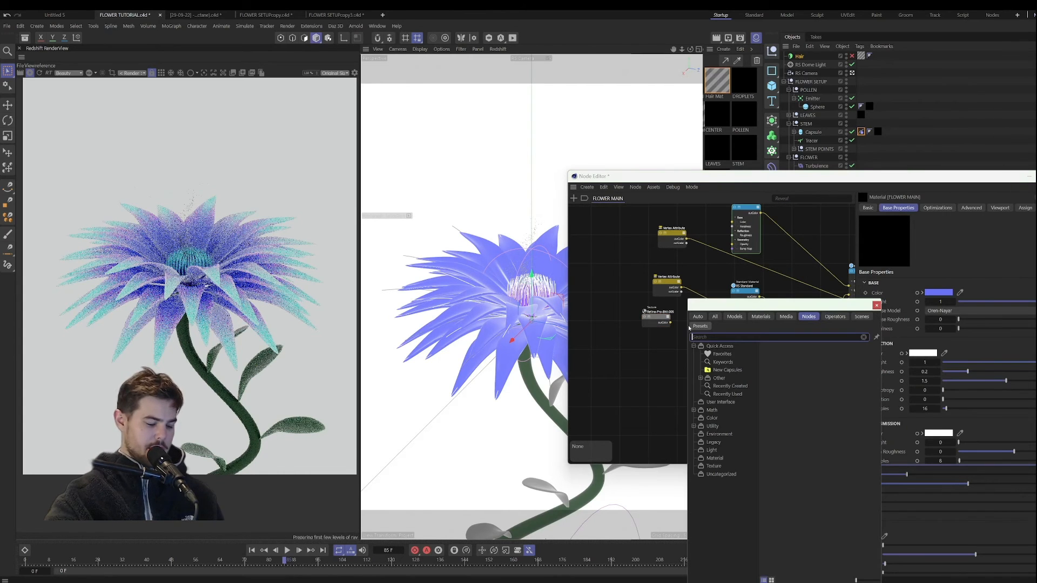
text(bum)
click(719, 356)
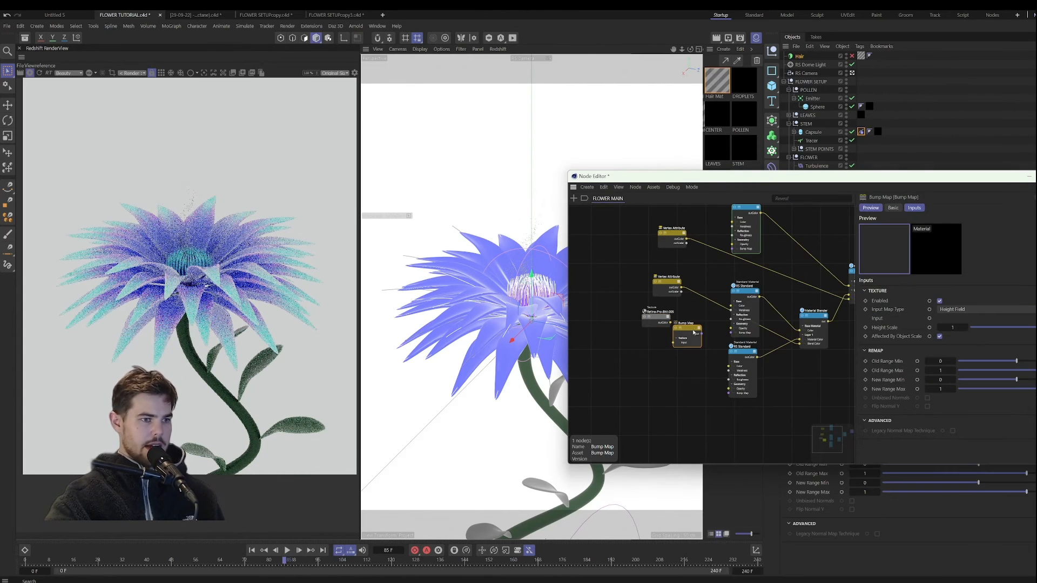
drag(659, 309, 680, 328)
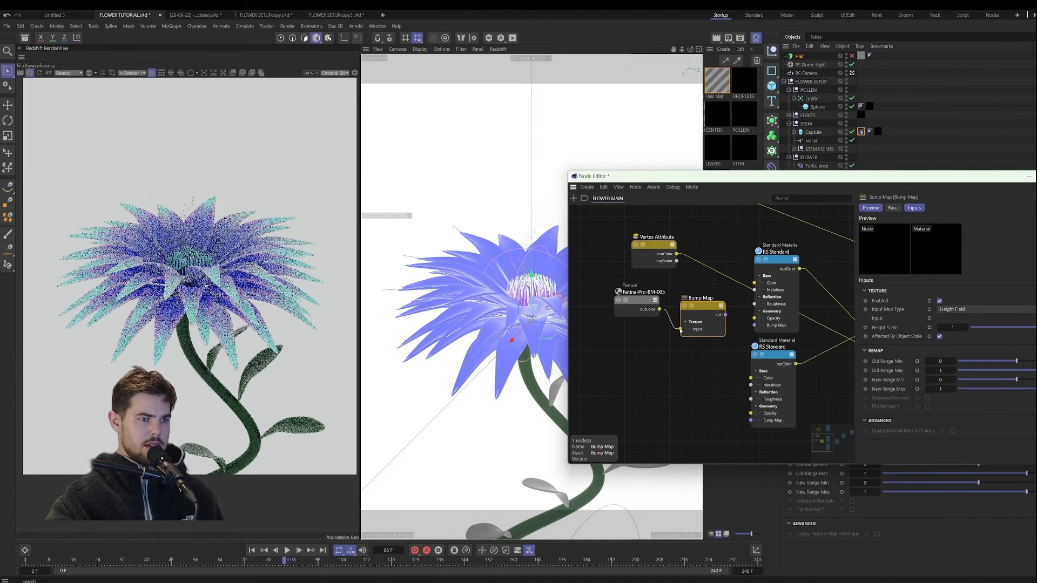
Step: Connect the Bump Map node's output to the middle RS Standard node's bump map input
scroll(733, 361, down, 3)
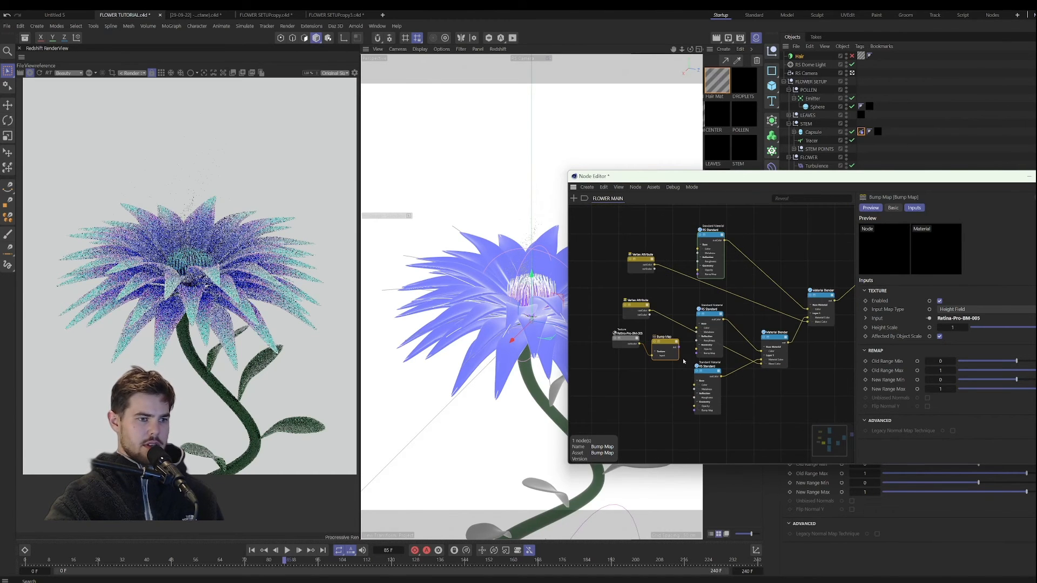
middle_drag(680, 350, 665, 365)
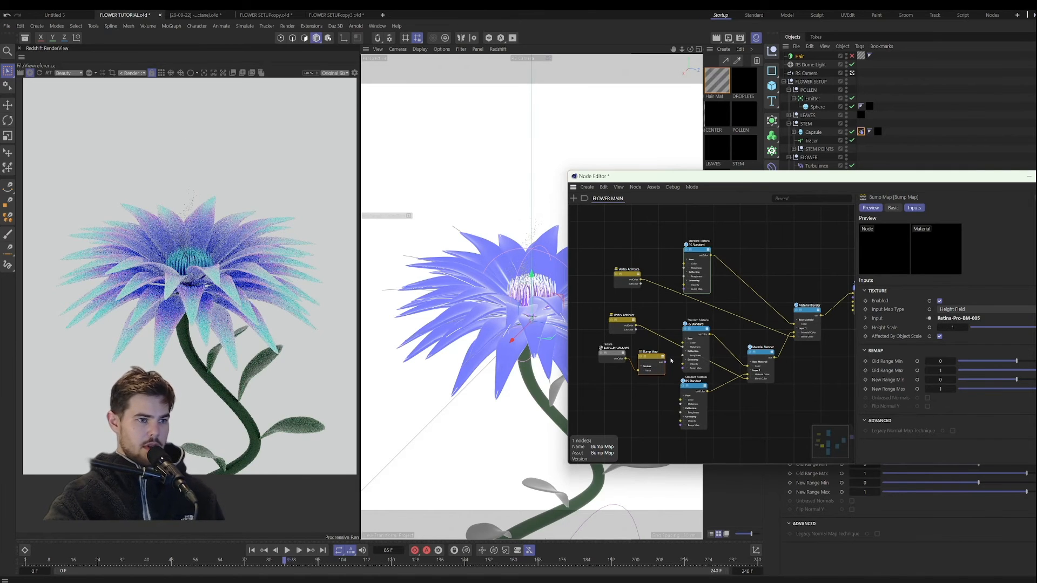
scroll(671, 361, up, 2)
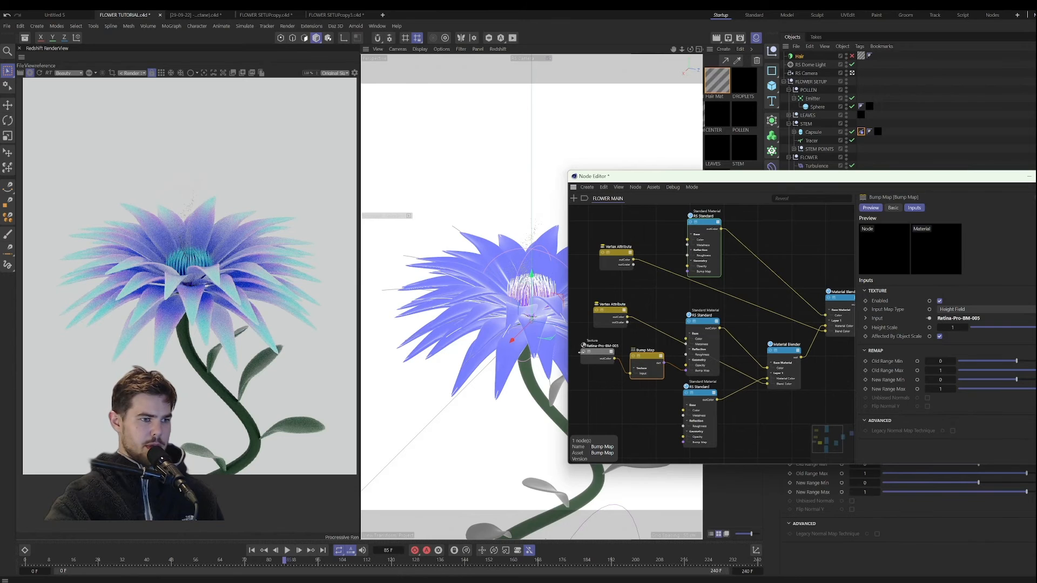
Step: Solo the Retina-Pro-BM-005 texture in the render and set its rotation to about 50.4
click(583, 352)
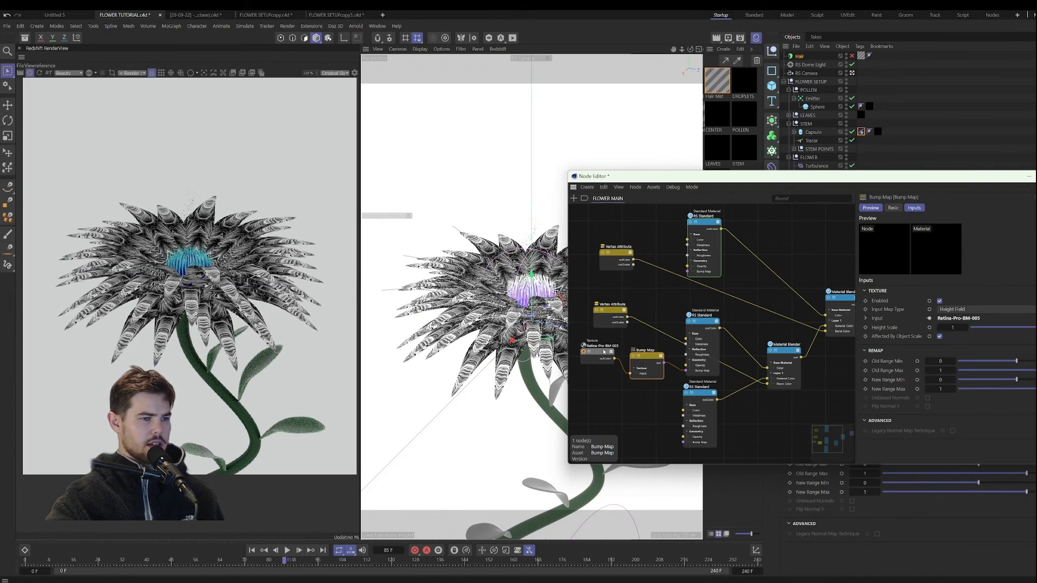
click(603, 352)
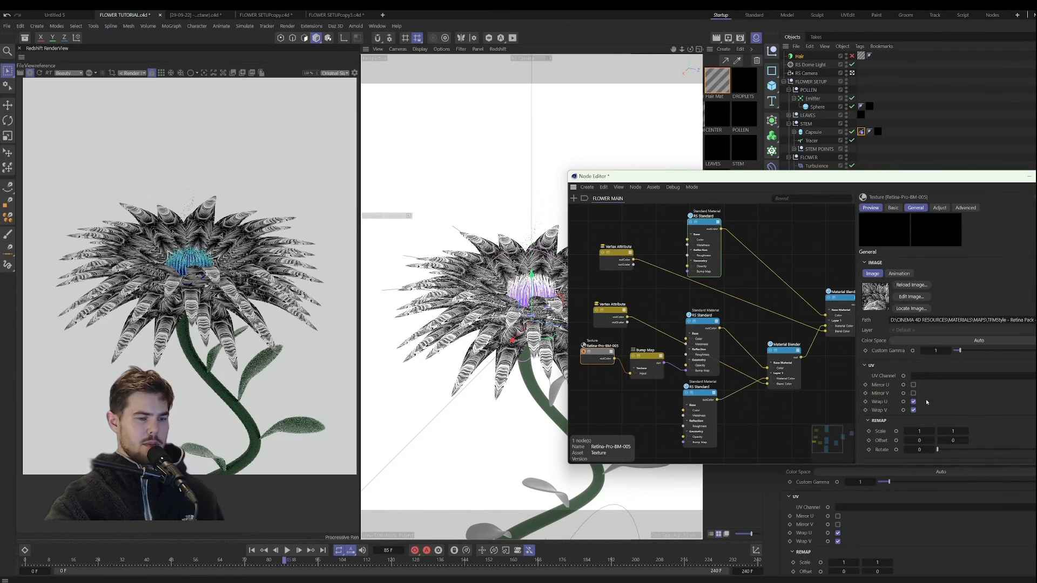
drag(936, 449, 955, 449)
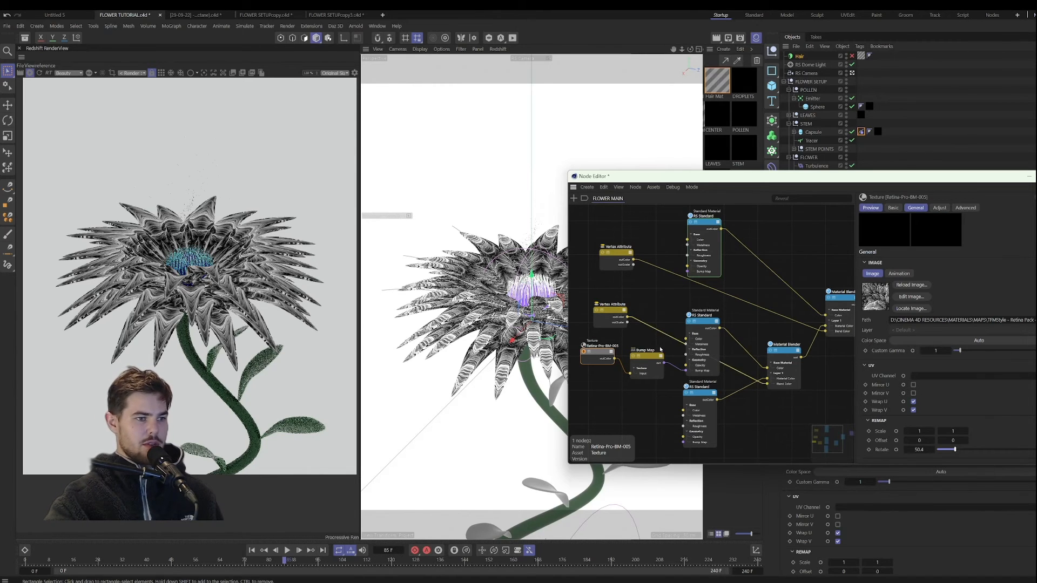
Step: Connect the Bump Map output to the upper and lowest RS Standard nodes' bump map inputs, and turn off the texture's solo preview
drag(664, 363, 687, 271)
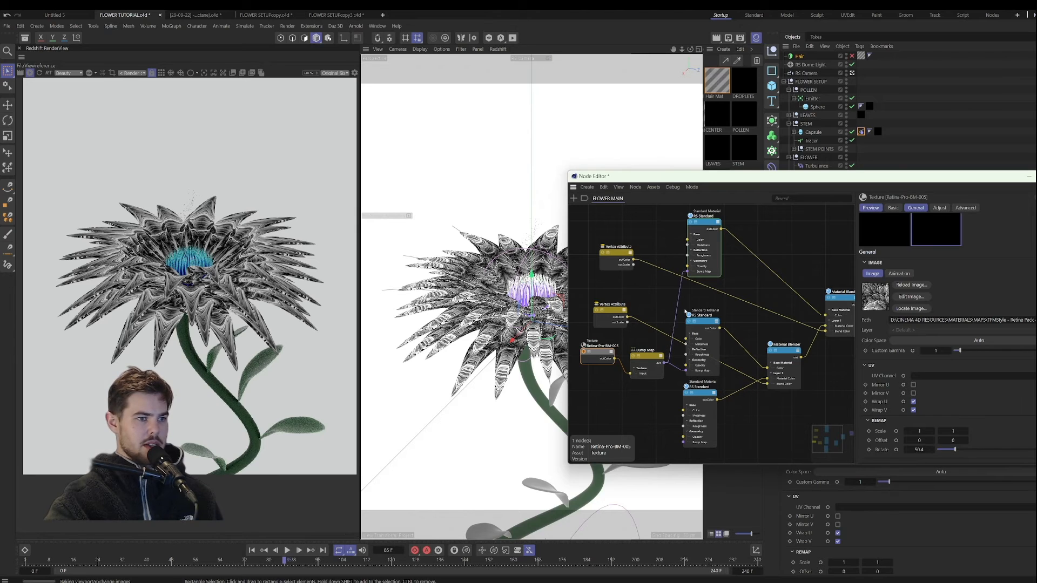
drag(661, 372, 651, 379)
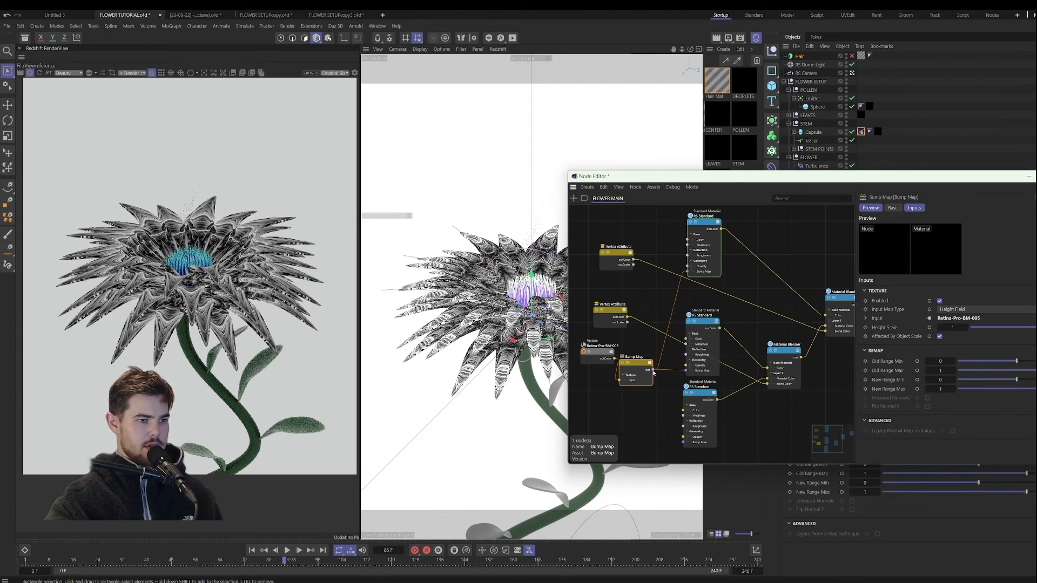
middle_drag(603, 361, 662, 355)
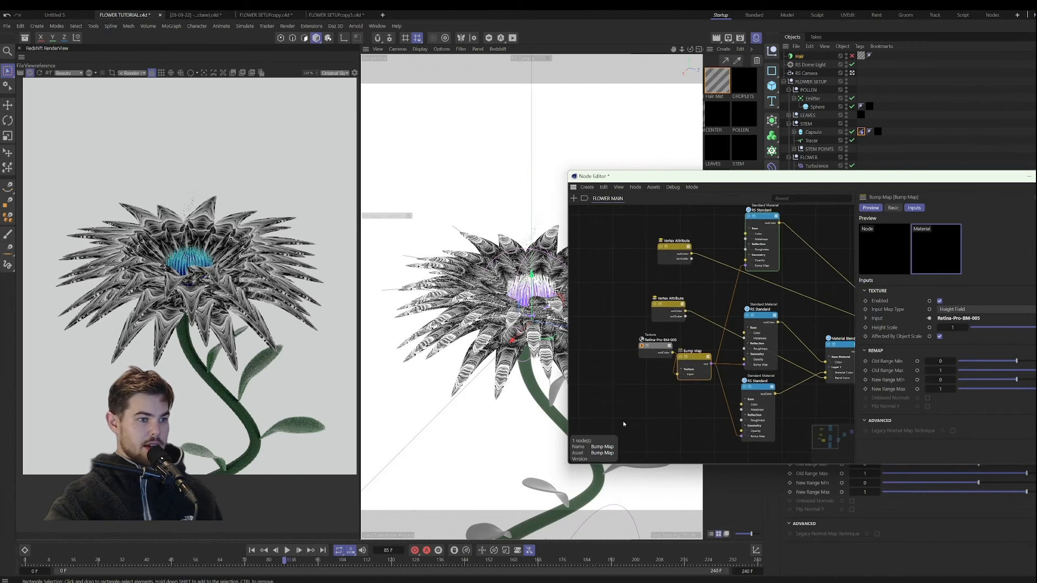
drag(642, 352, 618, 365)
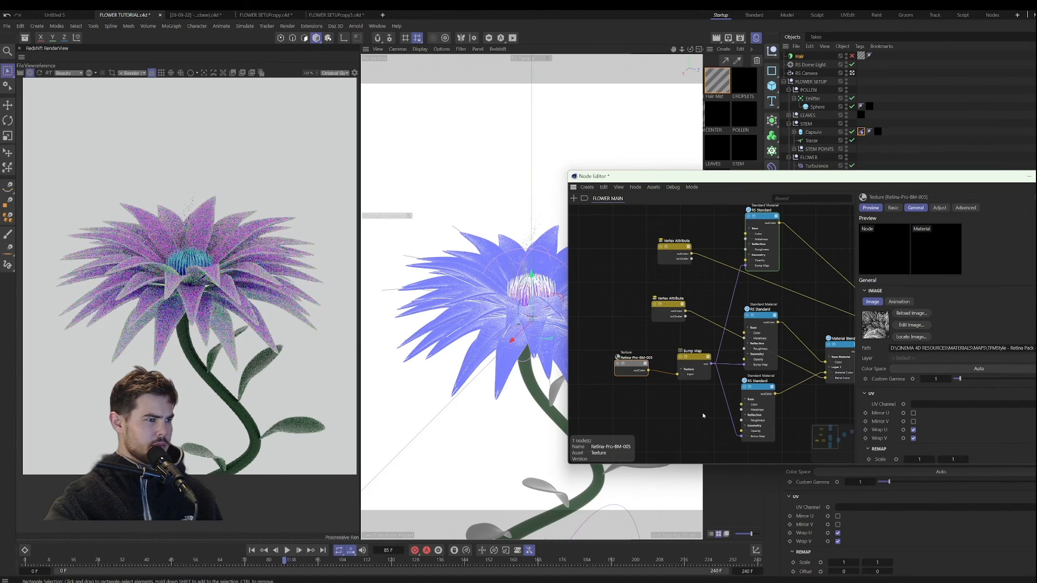
Step: Restart the render and examine the bump detail on the petals up close
click(40, 74)
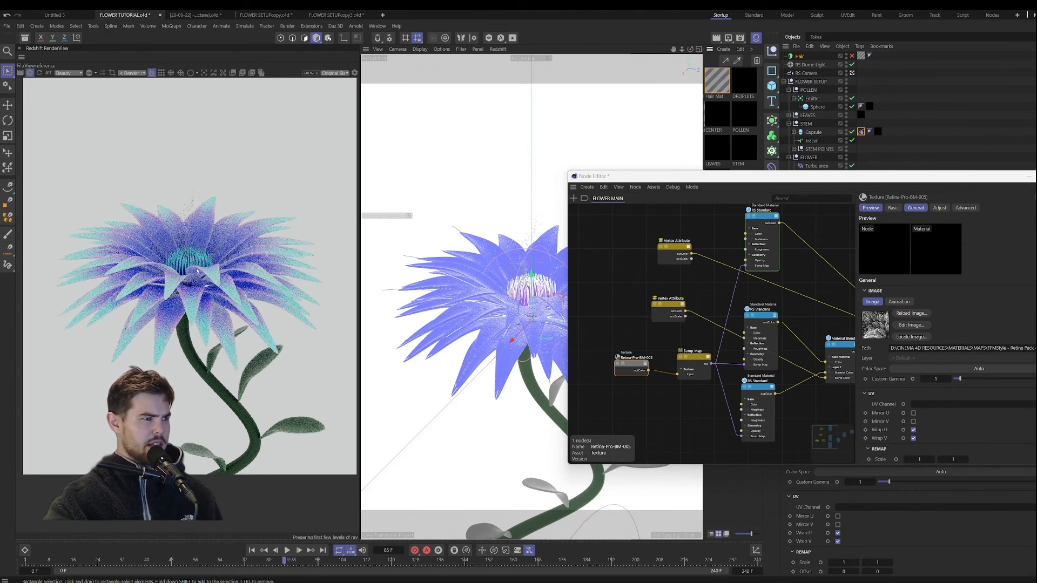
scroll(197, 271, up, 3)
scroll(192, 264, down, 2)
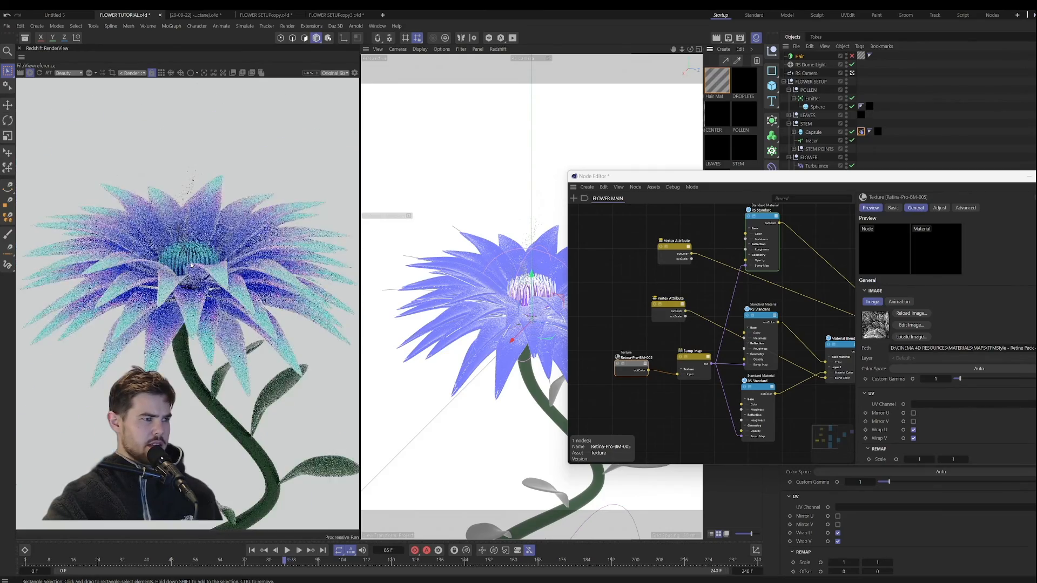
scroll(192, 265, down, 2)
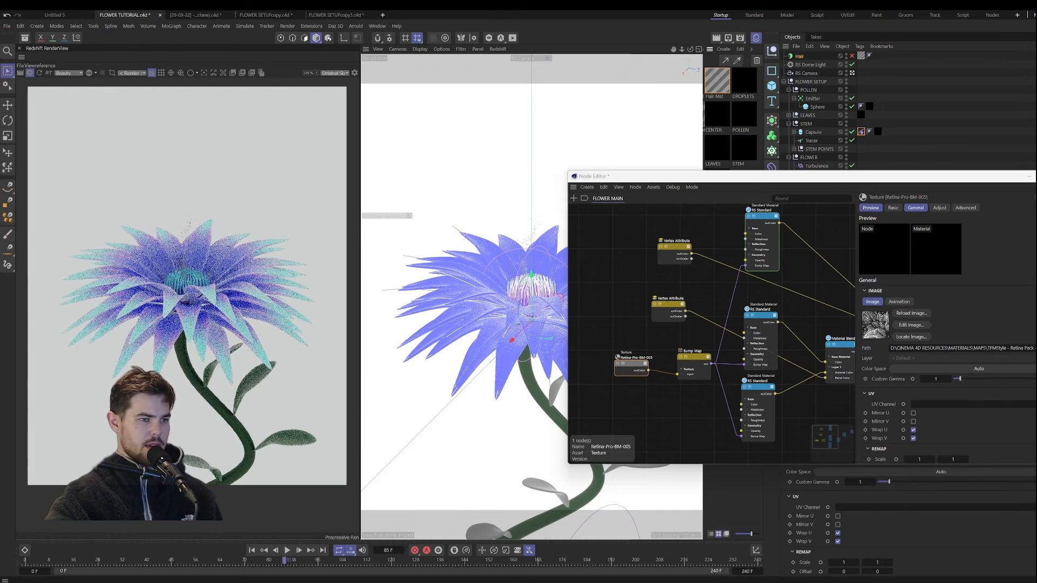
Step: Copy the Retina-Pro-BM-005 texture and Bump Map nodes into the LEAVES material and connect them to the RS Standard node's bump map input
drag(606, 346, 694, 371)
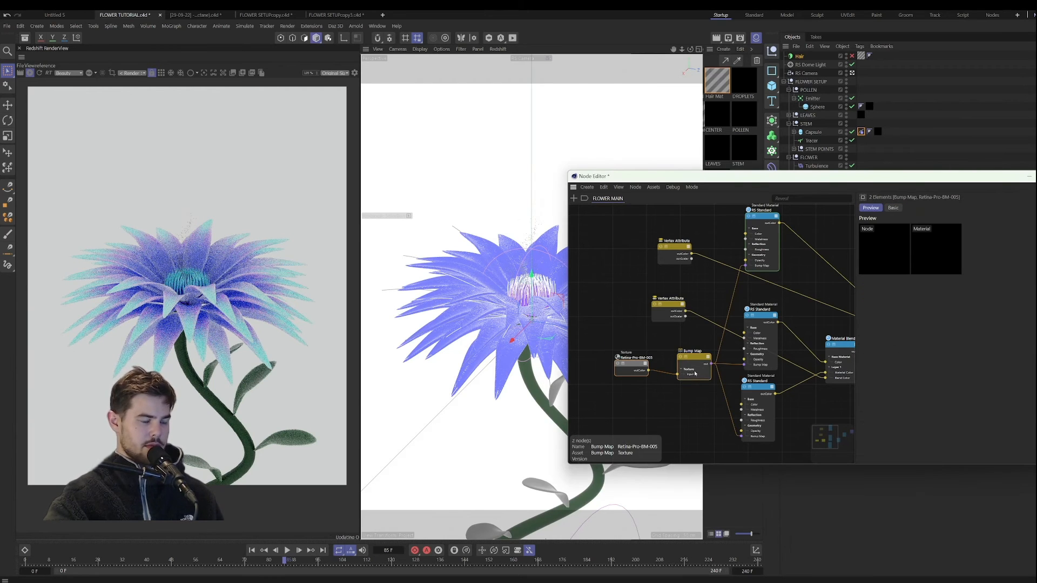
click(1029, 176)
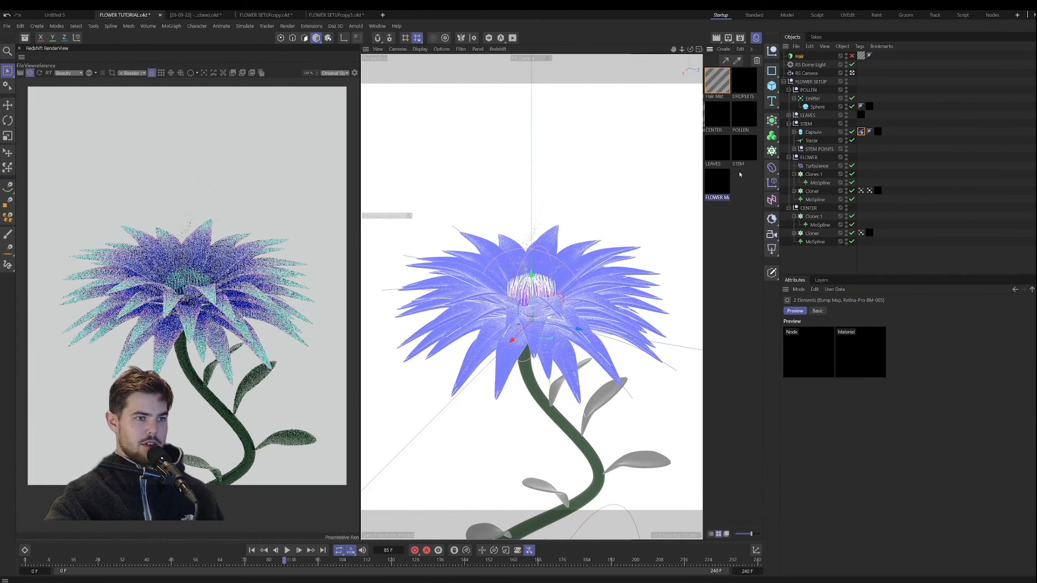
double_click(718, 149)
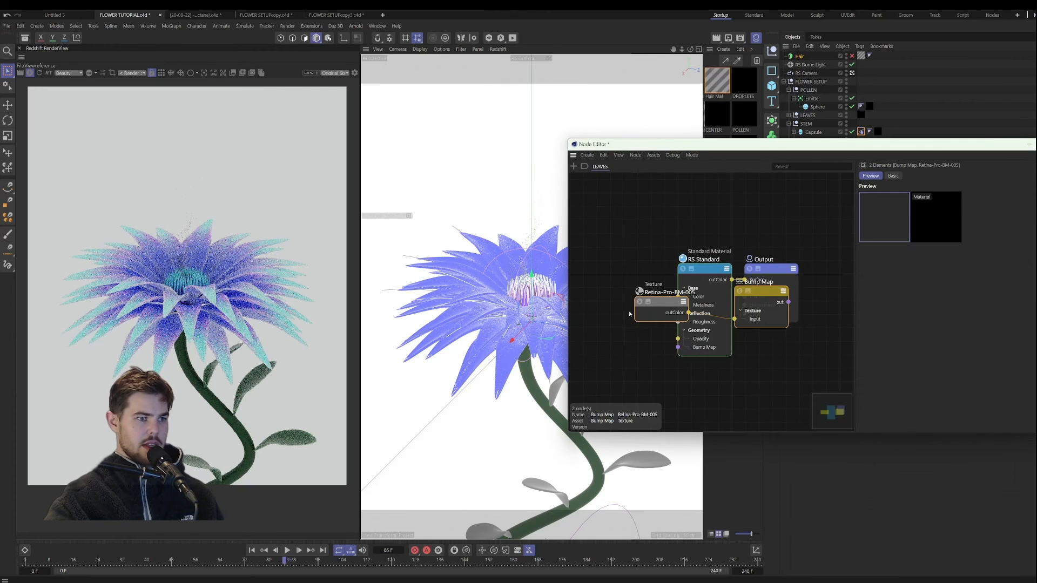
drag(804, 296, 723, 351)
click(586, 310)
scroll(620, 349, down, 2)
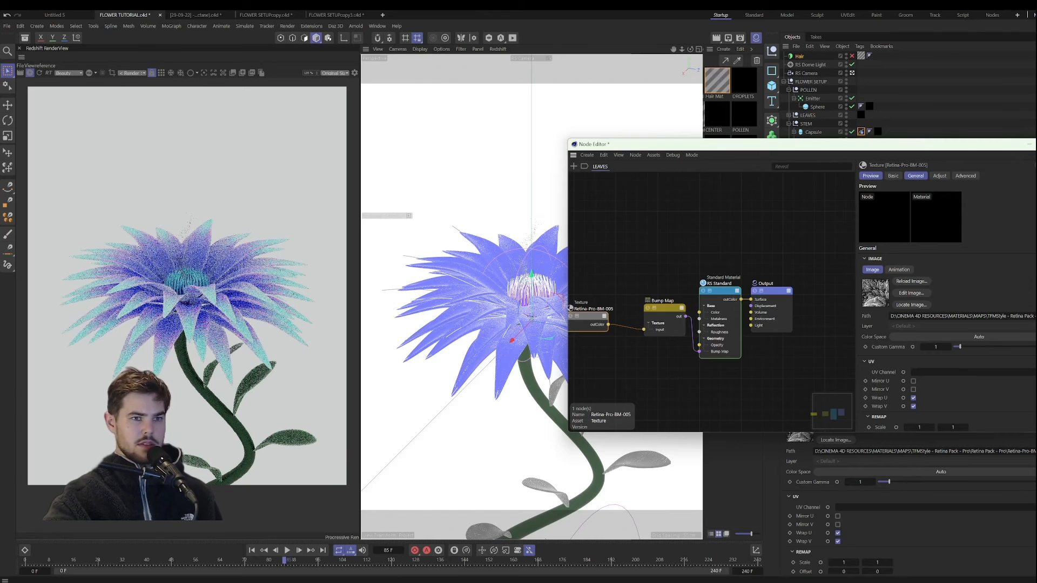
Step: Give the POLLEN material a light purple emission color with an emission weight of 1.75
click(1034, 144)
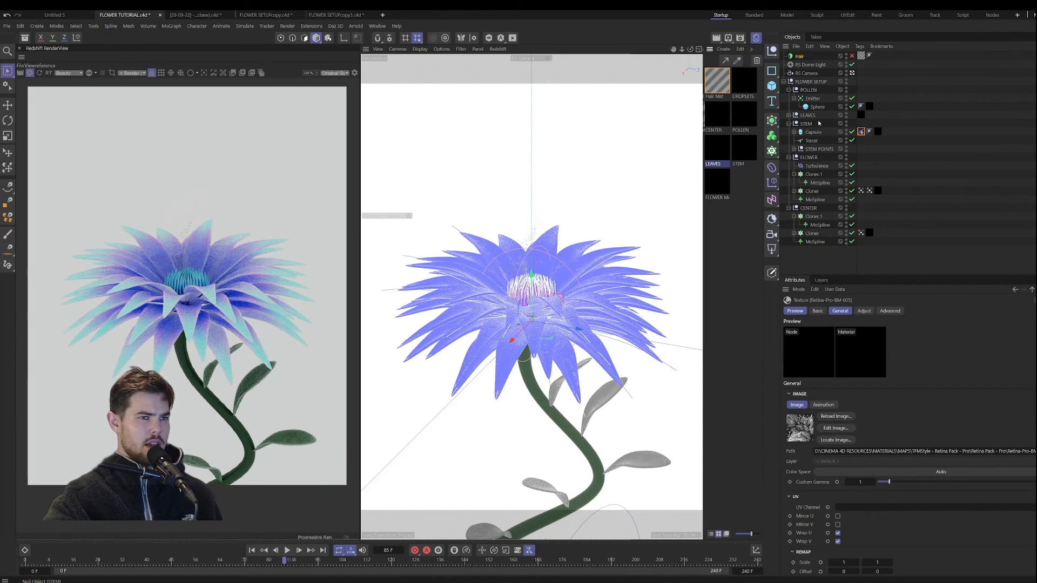
click(751, 118)
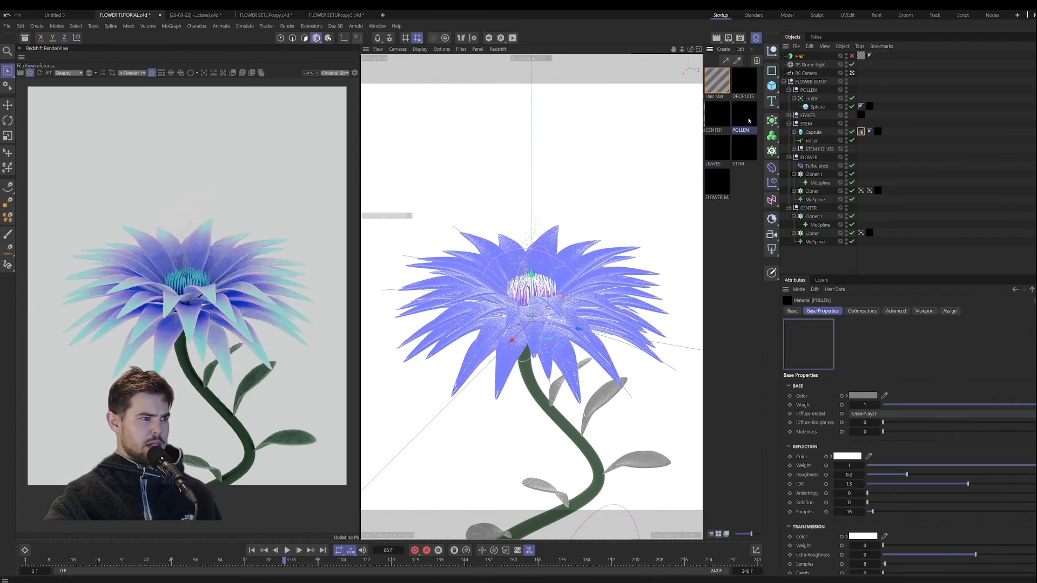
scroll(817, 430, down, 5)
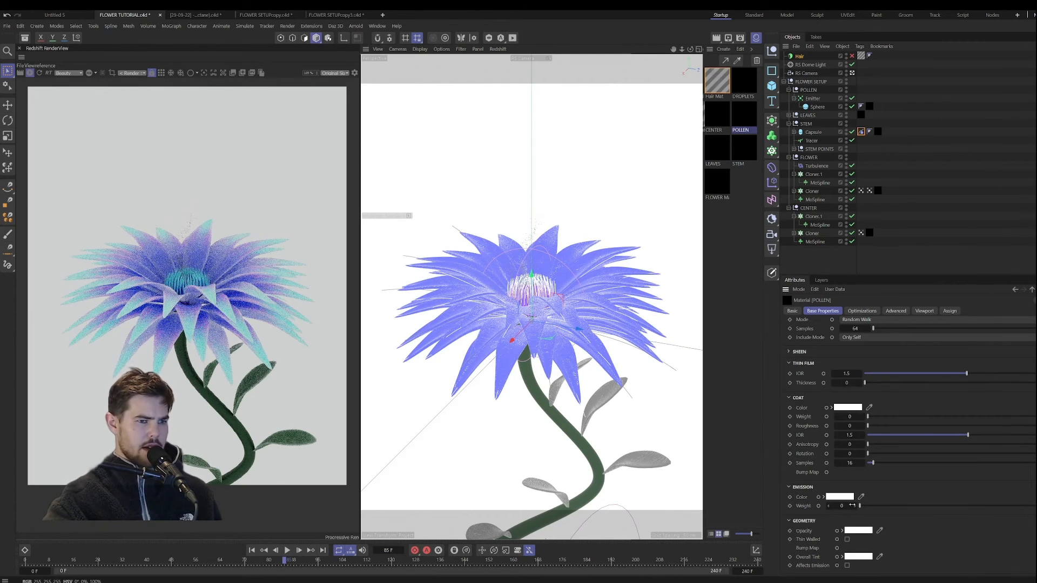
click(846, 500)
click(876, 525)
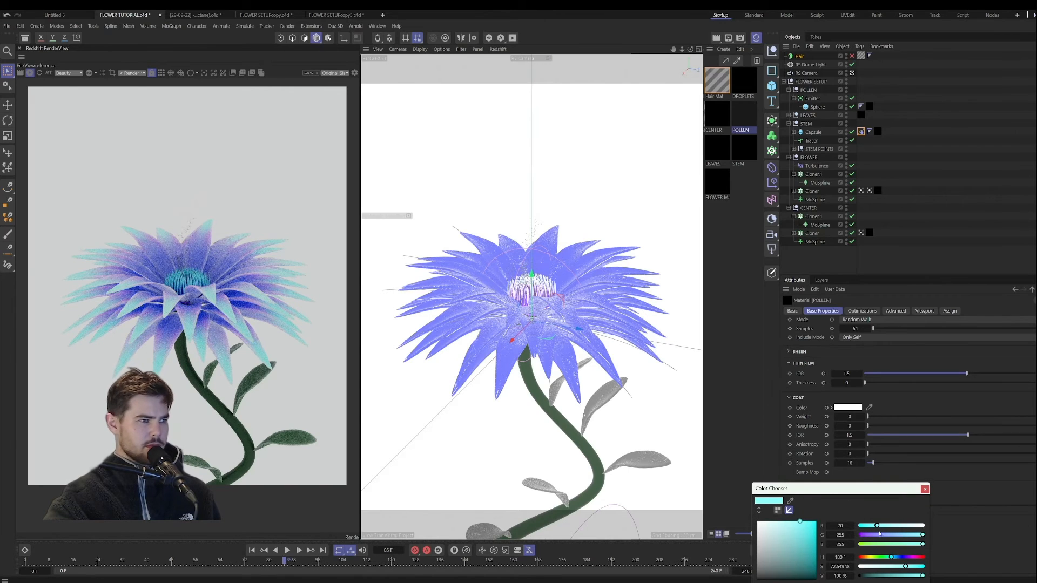
click(905, 557)
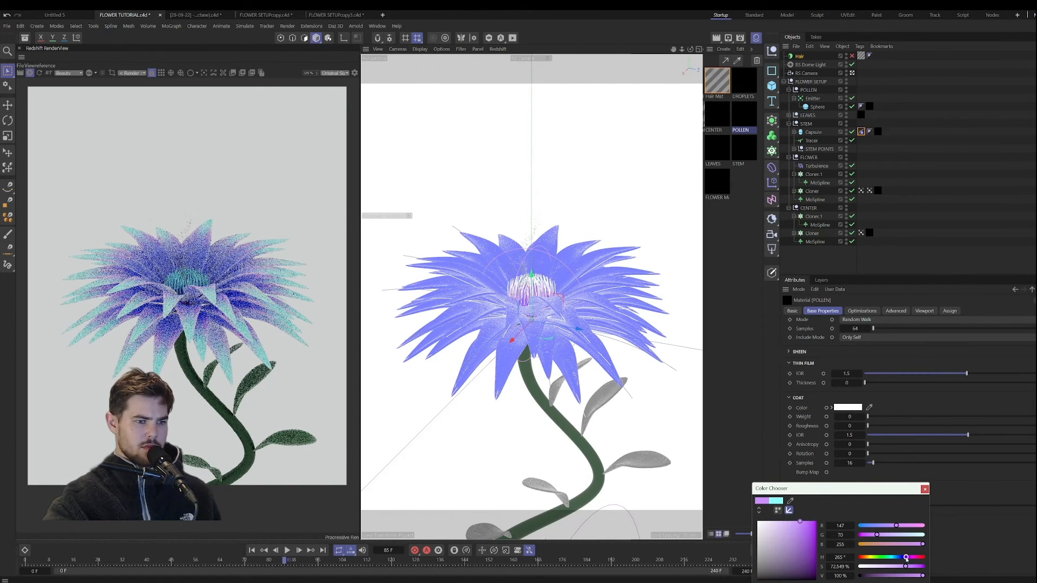
drag(859, 506, 1035, 507)
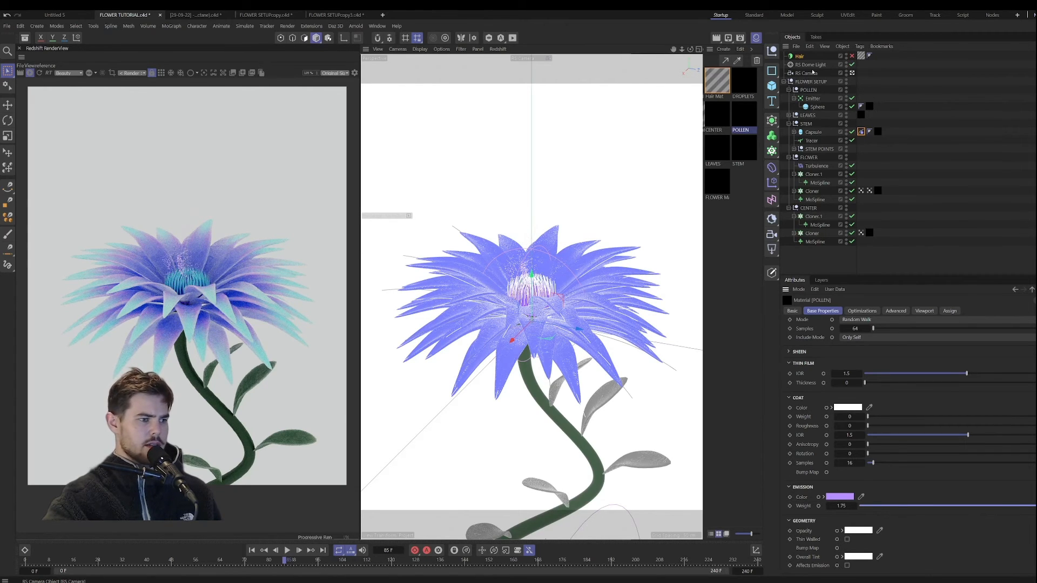
Step: Delete the highlighted first tag from the stem's Capsule and open the Hair object's force settings
click(861, 132)
key(Delete)
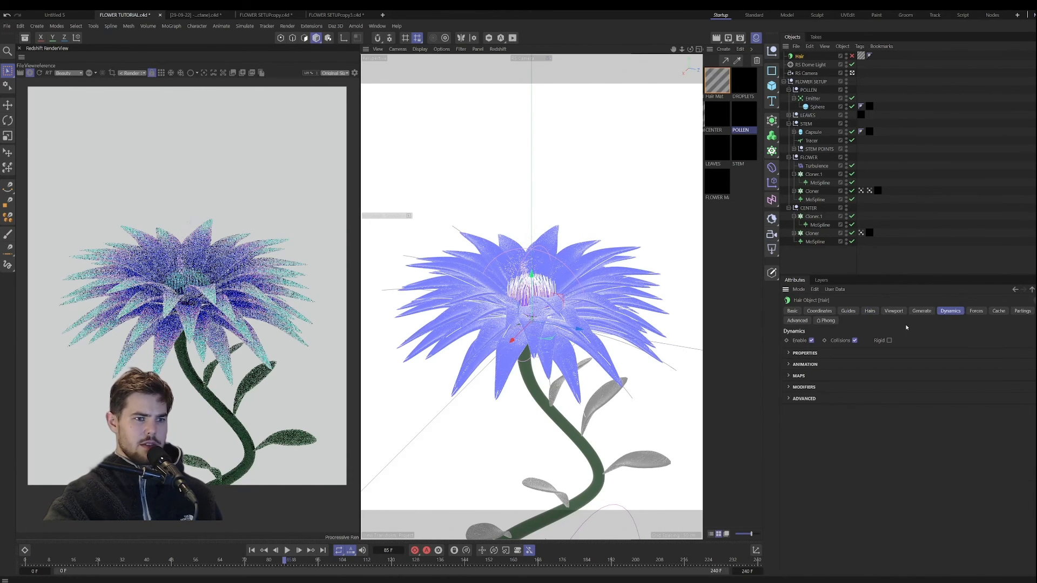
click(976, 311)
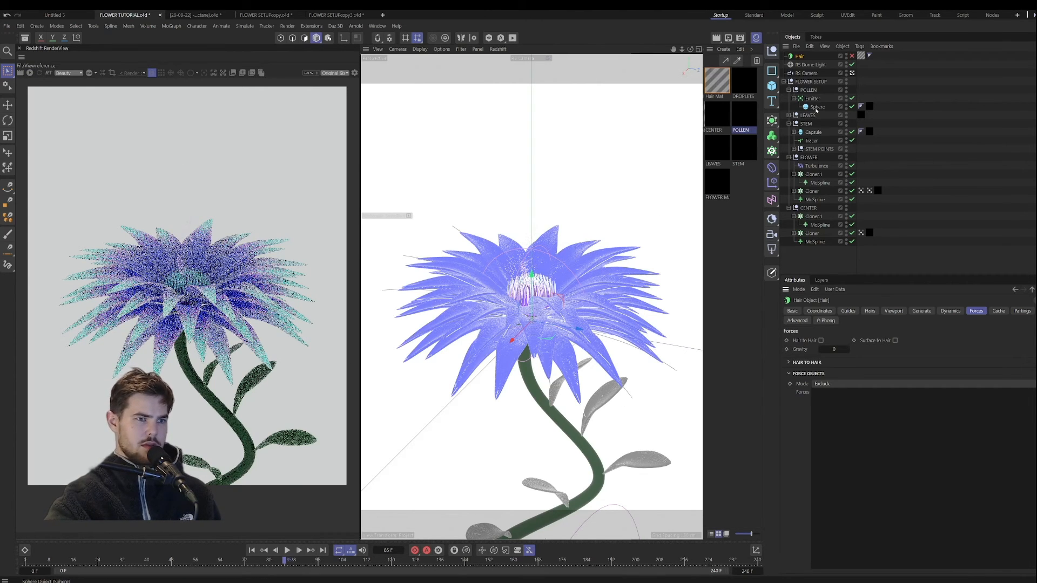
Step: Collapse the POLLEN, STEM, FLOWER and CENTER groups in the object hierarchy and clear the selection
click(788, 89)
click(789, 107)
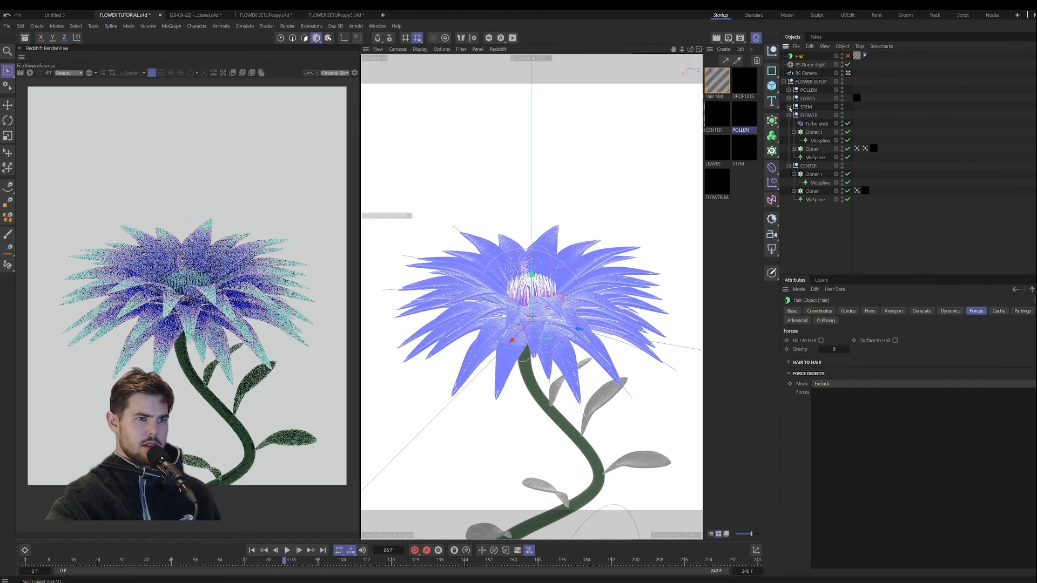
click(788, 115)
click(789, 123)
click(791, 143)
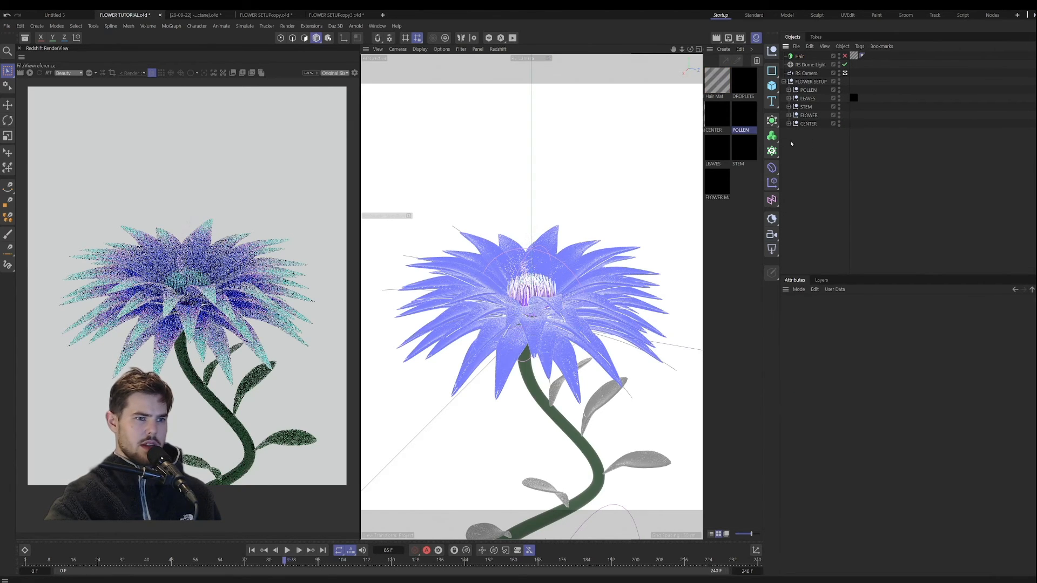
Step: Add a sphere below the FLOWER SETUP hierarchy and set its radius to 1 cm
click(773, 86)
click(858, 143)
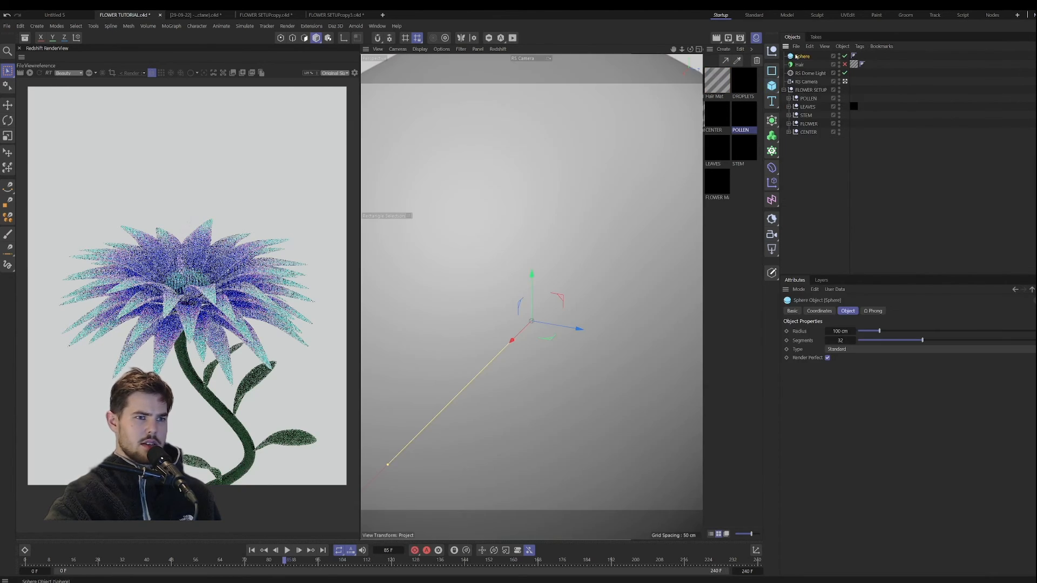
drag(816, 97, 810, 136)
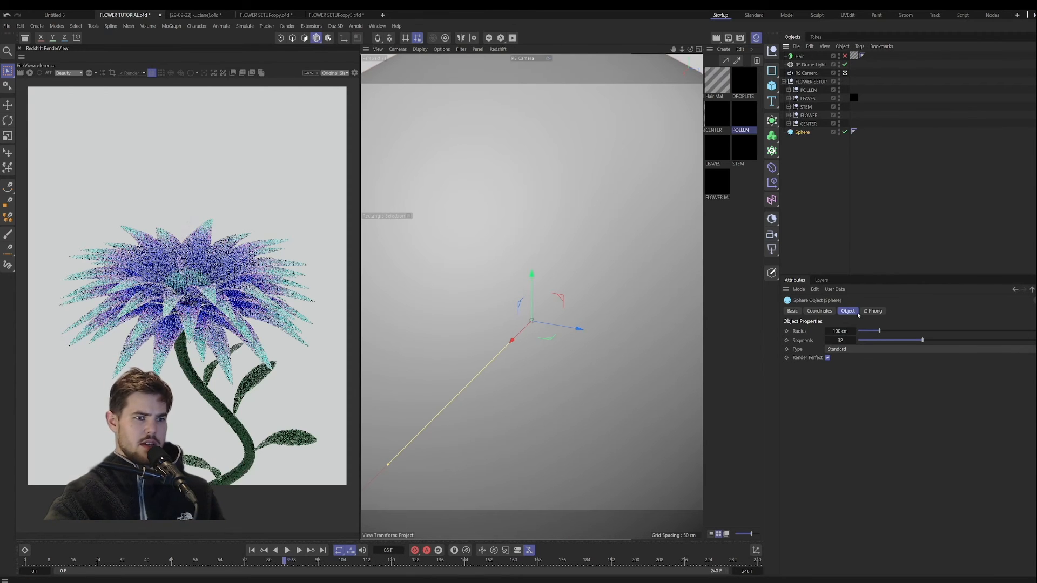
double_click(839, 331)
text(2)
key(Return)
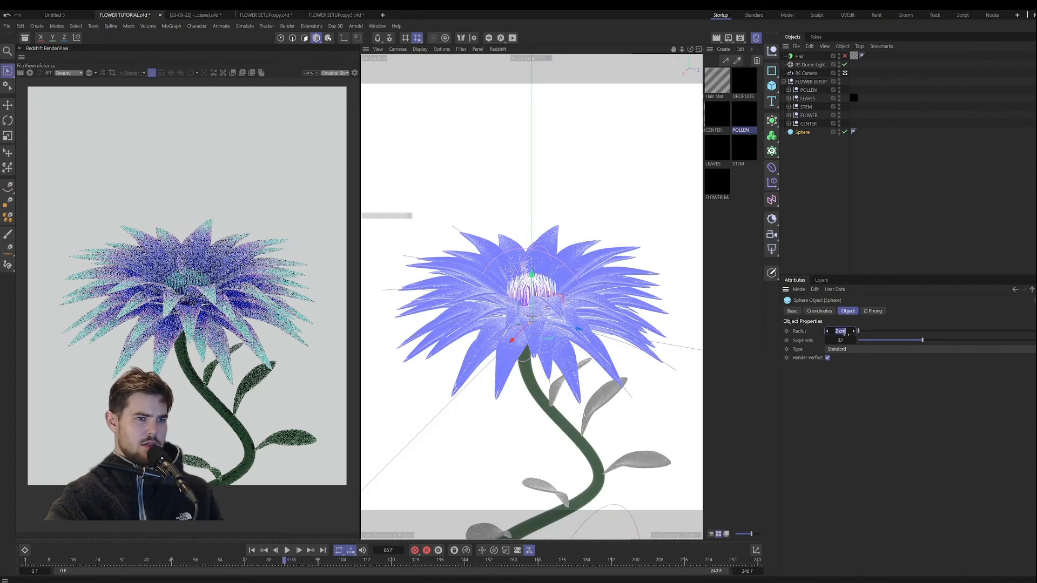
text(1)
key(Return)
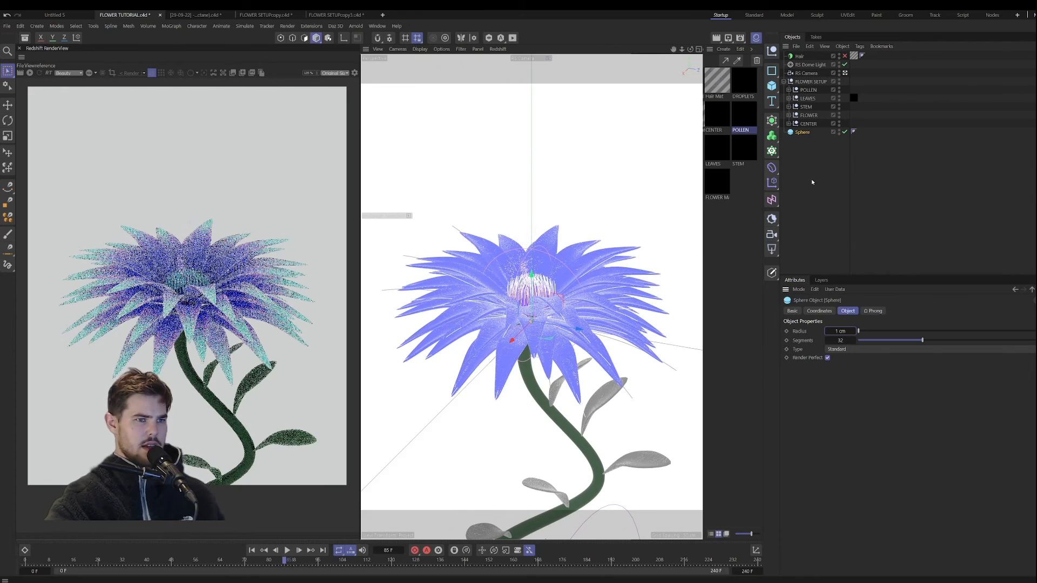
Step: Place the sphere in a Cloner set to Object mode and assign the LEAVES group's Cloner as its object
alt+click(772, 151)
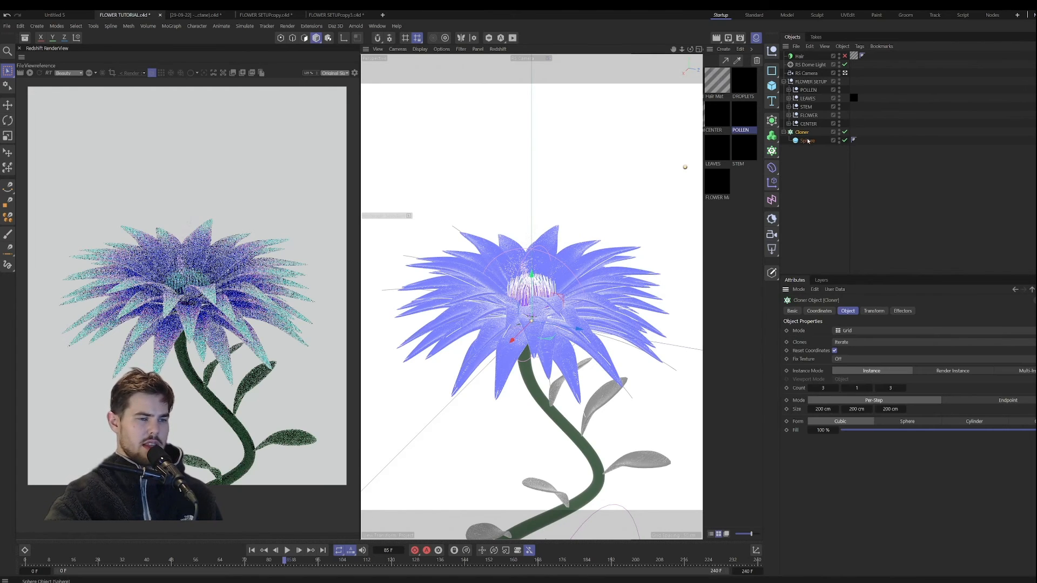
click(788, 99)
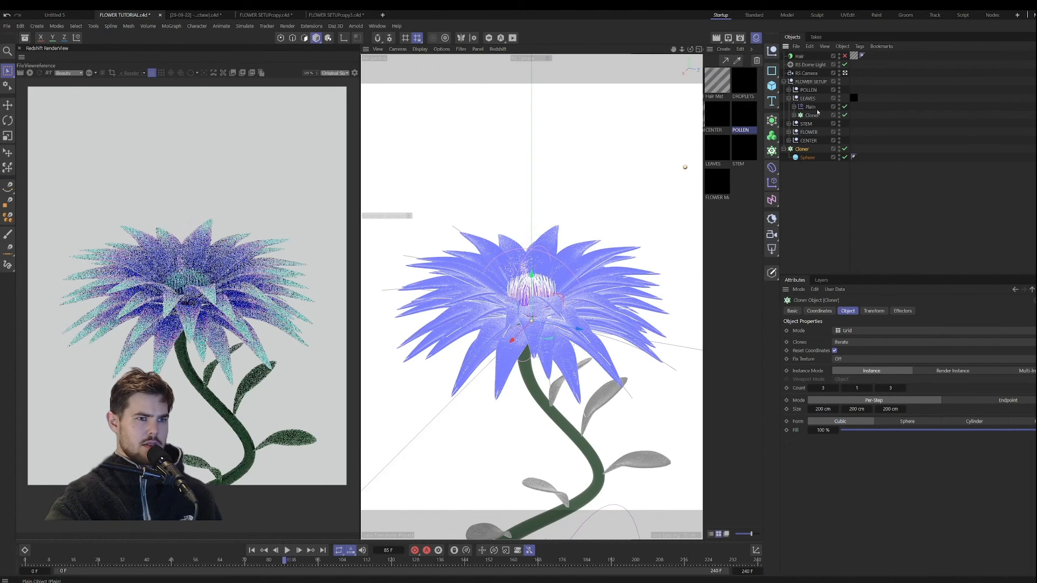
click(863, 330)
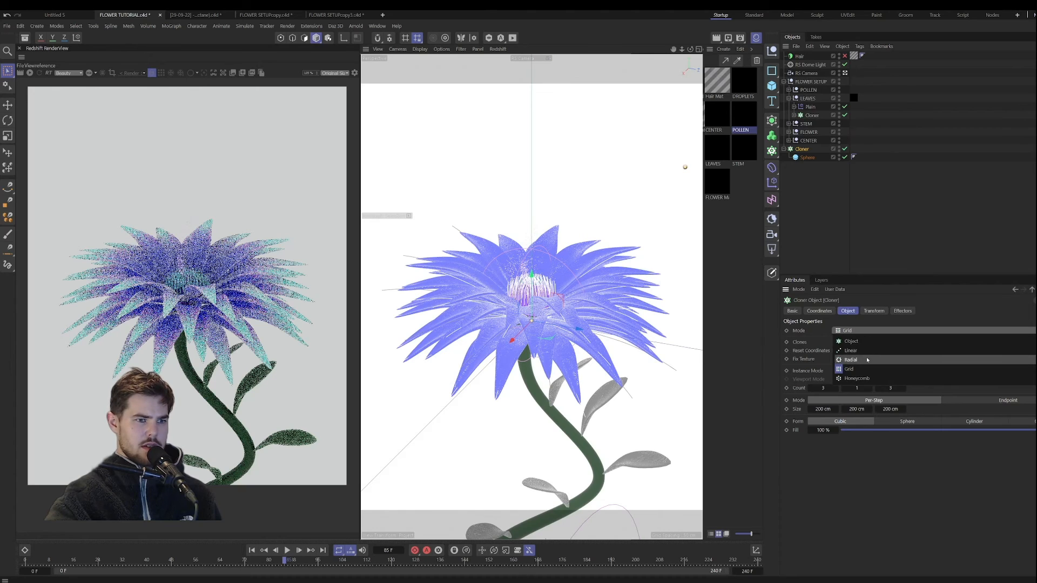
click(850, 333)
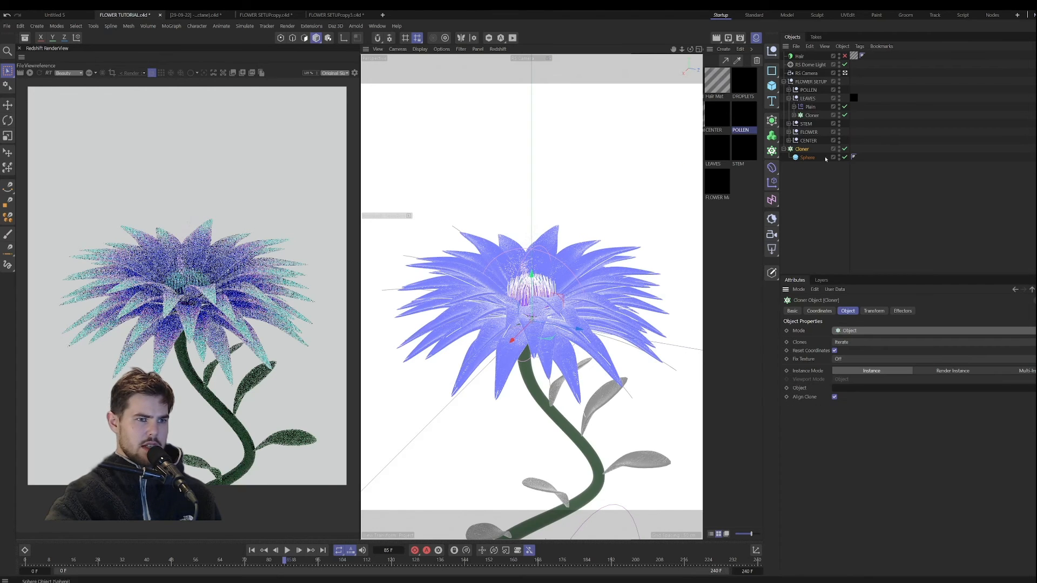
click(809, 116)
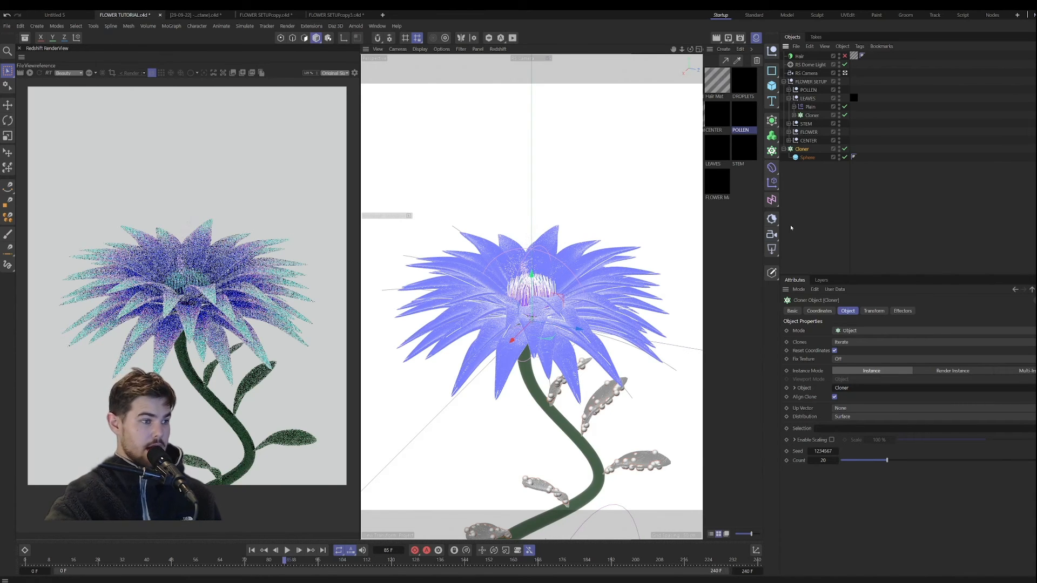
Step: Reduce the sphere cloner's count on the leaves to 13
alt+drag(569, 458, 610, 390)
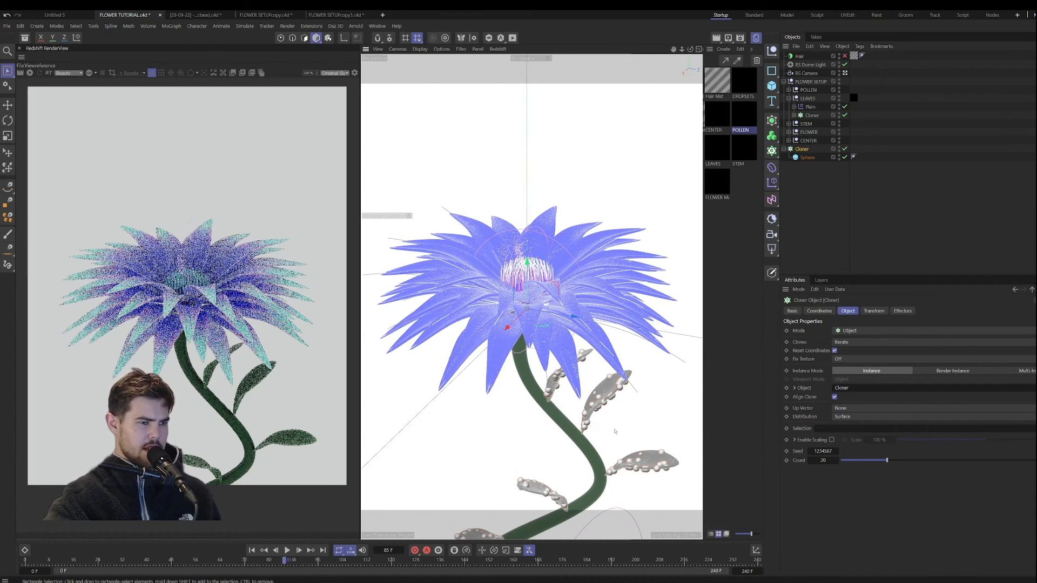
mouse_move(614, 431)
alt+mouse_down()
mouse_move(598, 431)
mouse_move(606, 426)
alt+mouse_up()
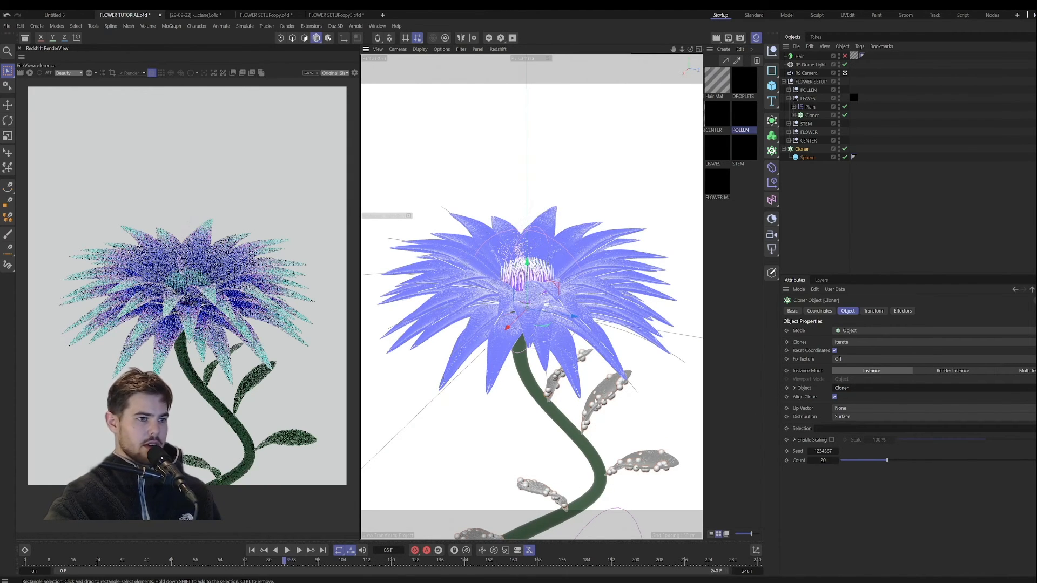
drag(886, 460, 870, 461)
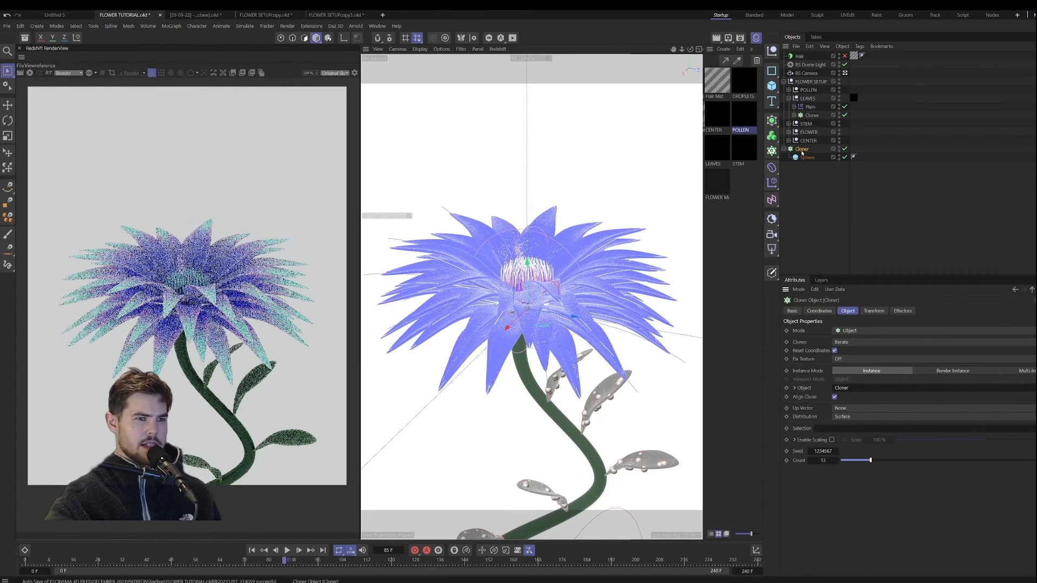
Step: Add a Random effector to the sphere cloner and place it below the cloner in the hierarchy
click(772, 183)
click(854, 241)
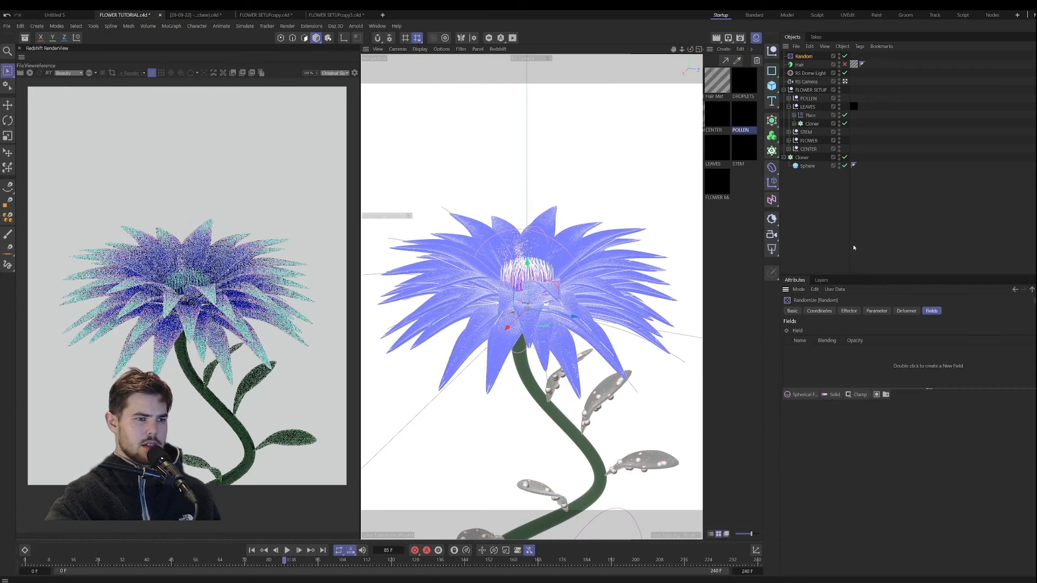
drag(803, 56, 813, 165)
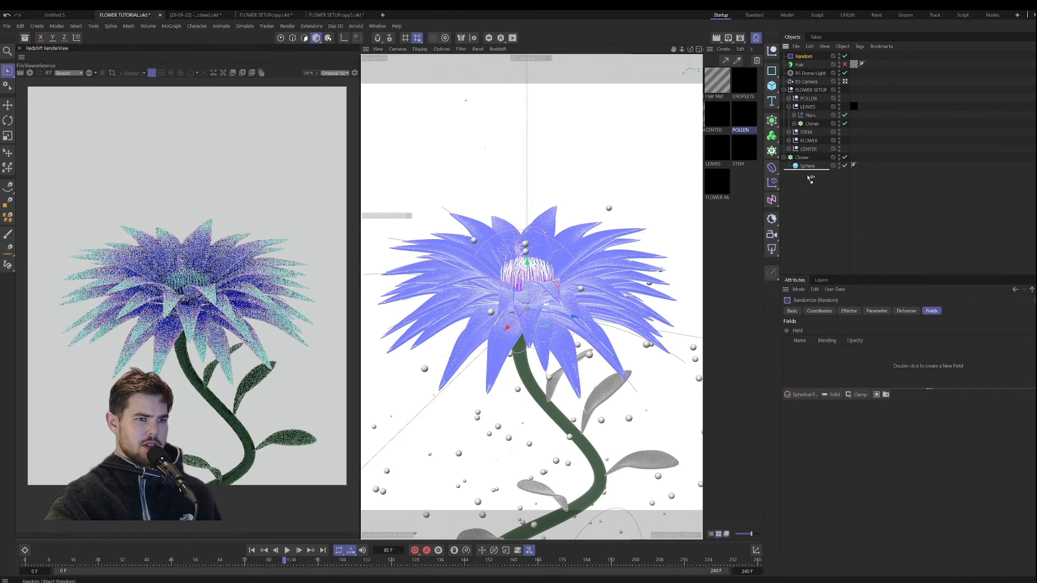
Step: Turn off the Random effector's position variation and enable uniform scale variation at 0.92
click(849, 312)
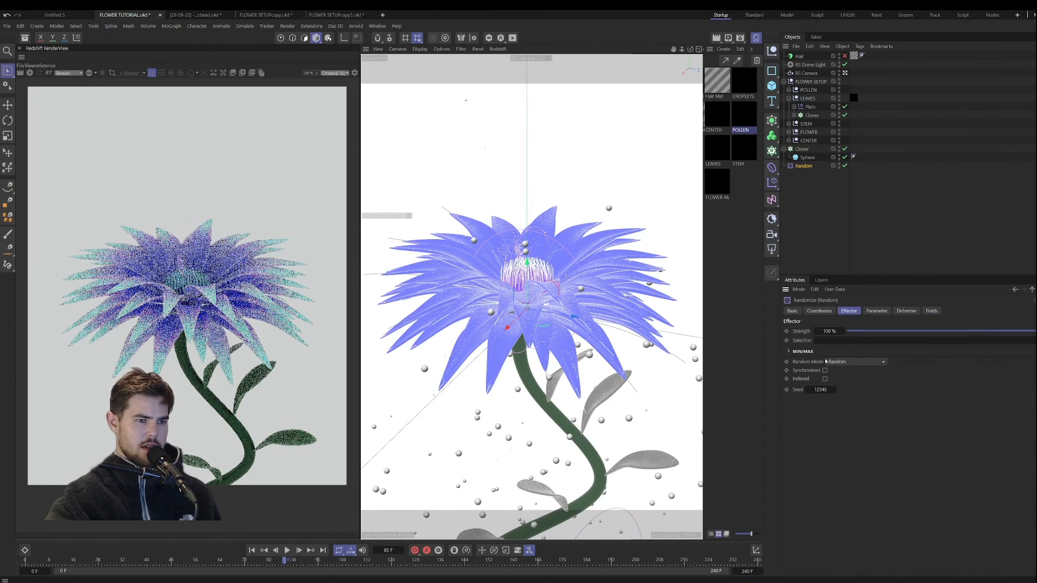
click(877, 310)
click(834, 359)
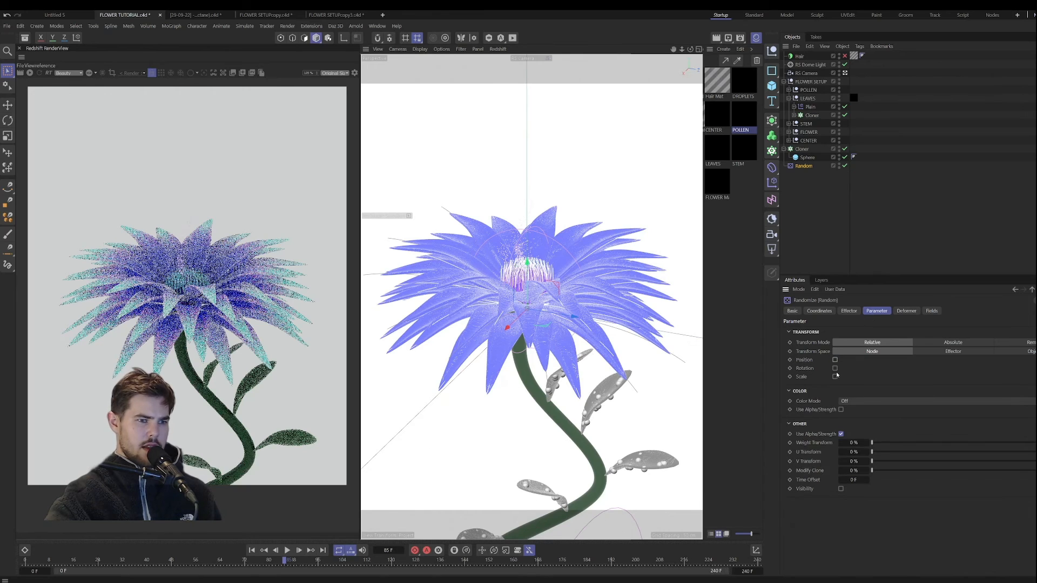
click(835, 376)
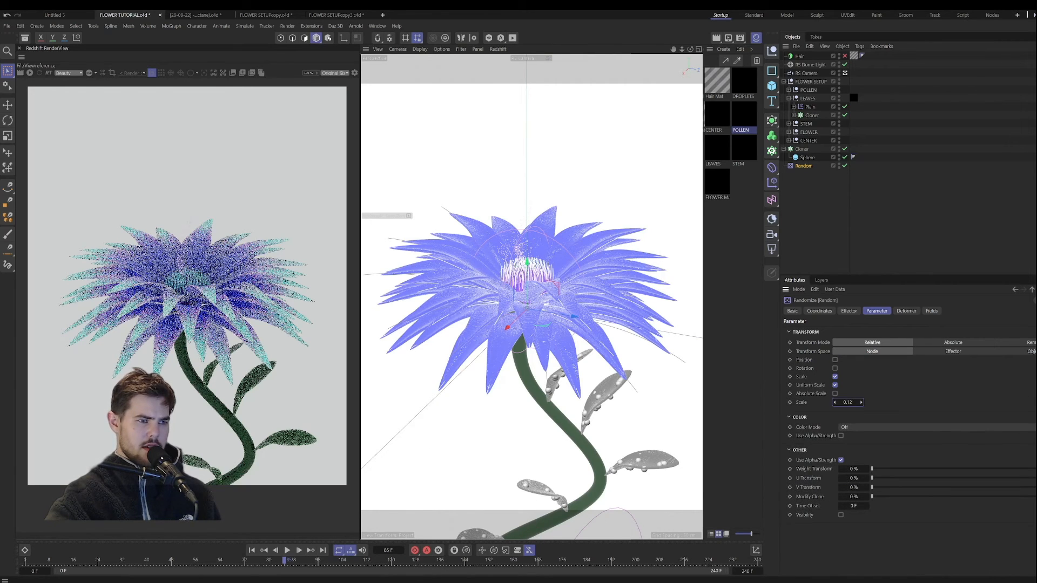
drag(849, 403, 903, 402)
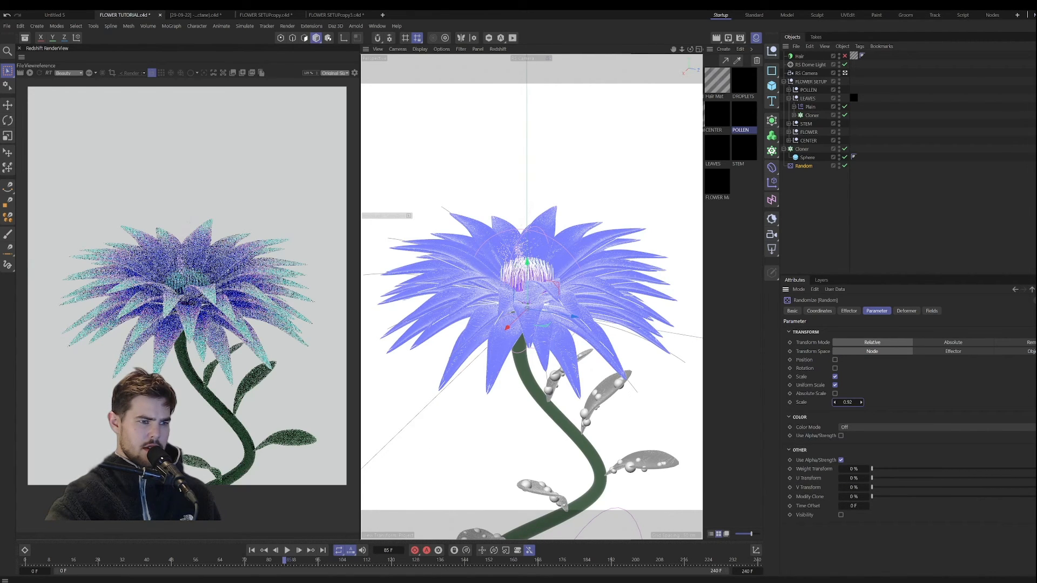
Step: Set the sphere cloner's seed to 1234577 and count to 7, and scrub the animation to frame 116
click(848, 311)
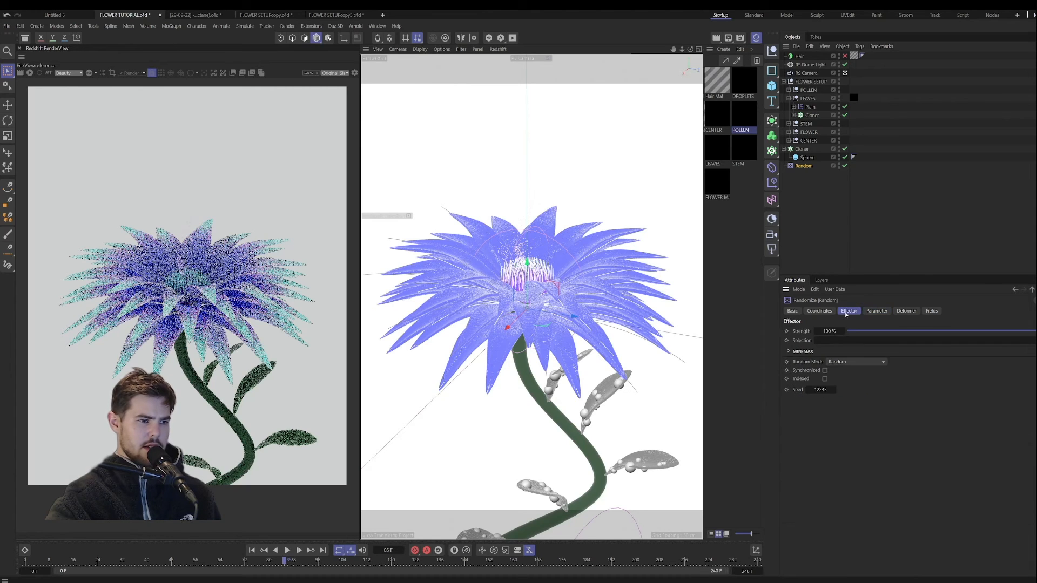
click(818, 311)
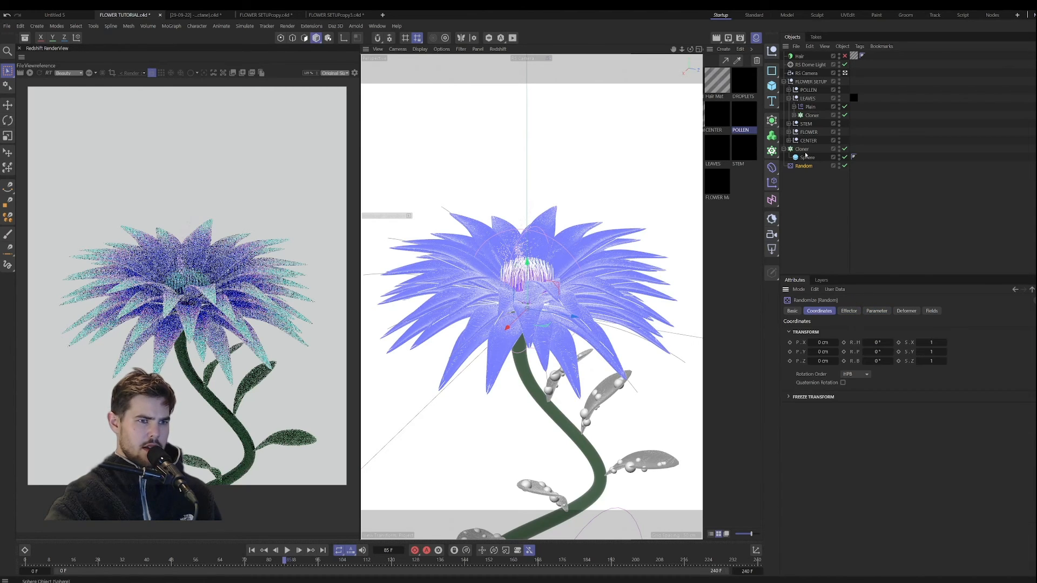
click(802, 150)
click(848, 311)
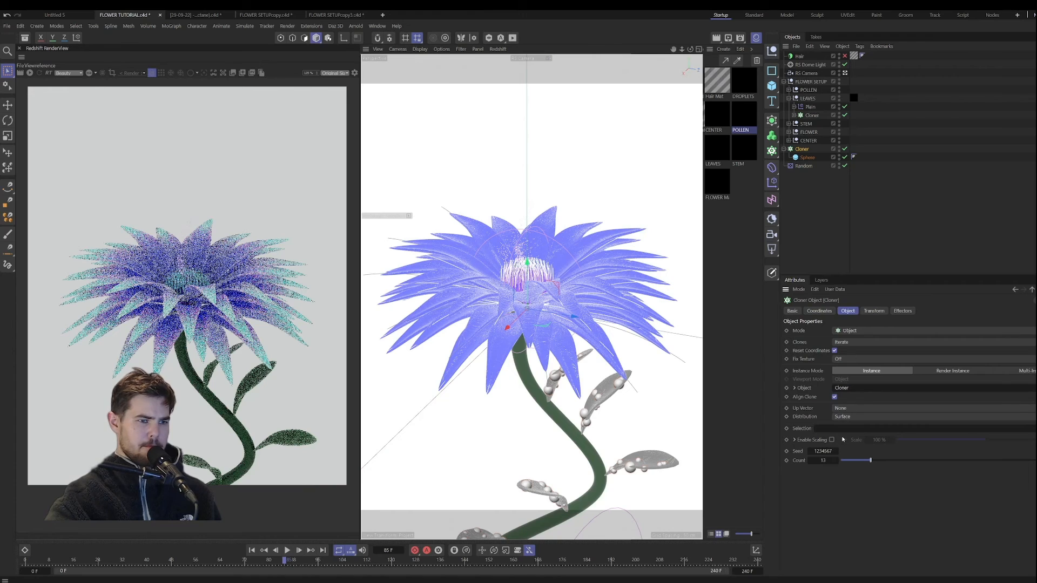
mouse_move(833, 460)
mouse_down()
mouse_move(812, 460)
mouse_move(829, 455)
mouse_up()
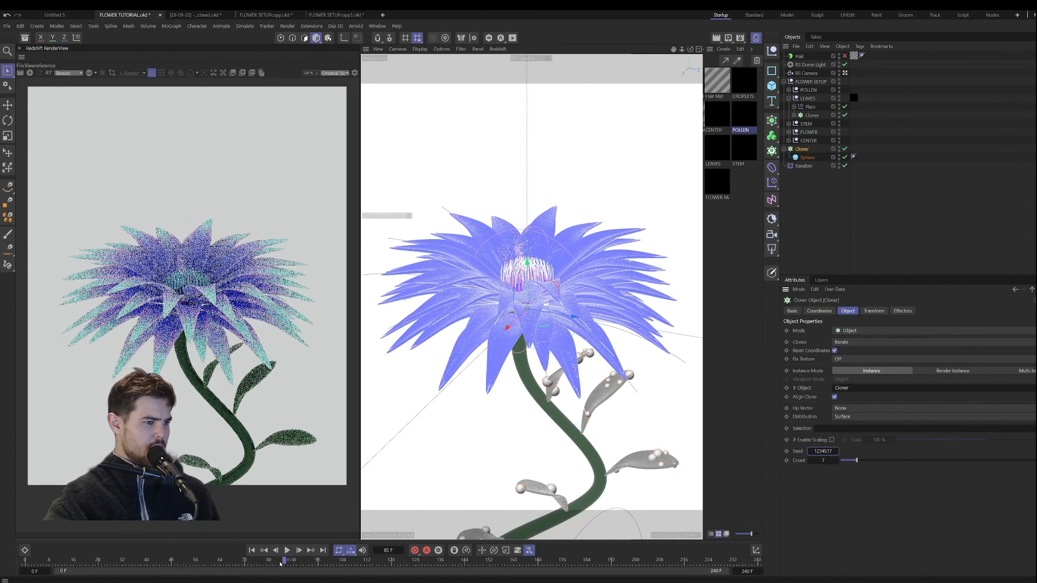
click(186, 560)
drag(171, 555, 381, 552)
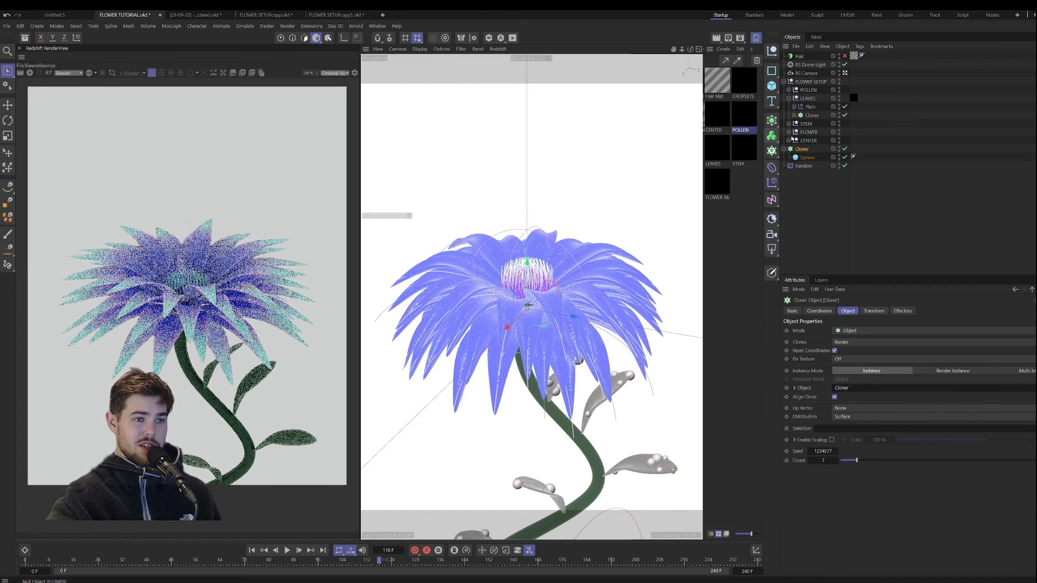
Step: Duplicate the sphere cloner and link the copy to the Cloner inside the FLOWER group as its distribution object
key(Delete)
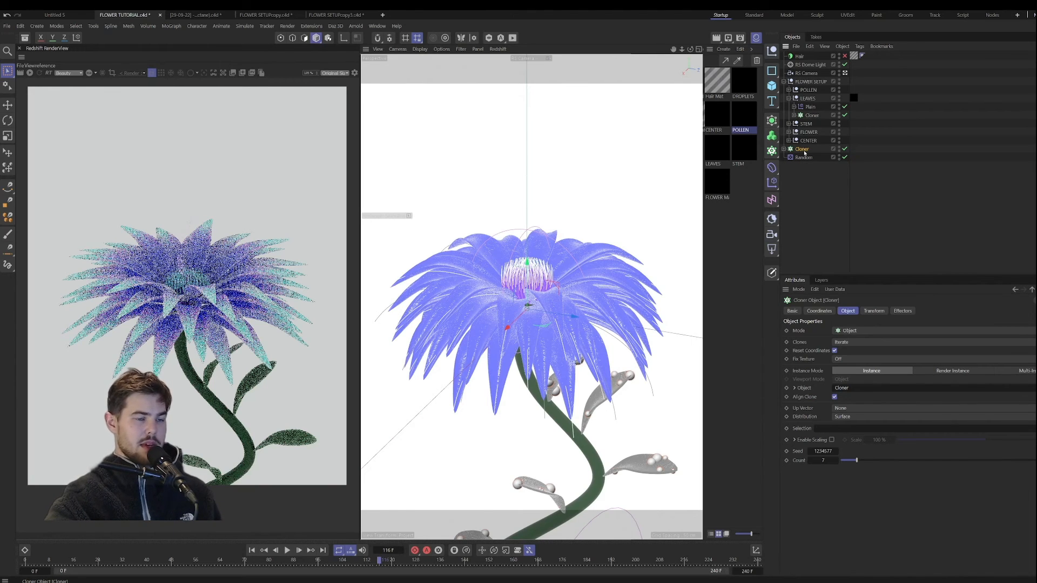
ctrl+drag(804, 154, 803, 166)
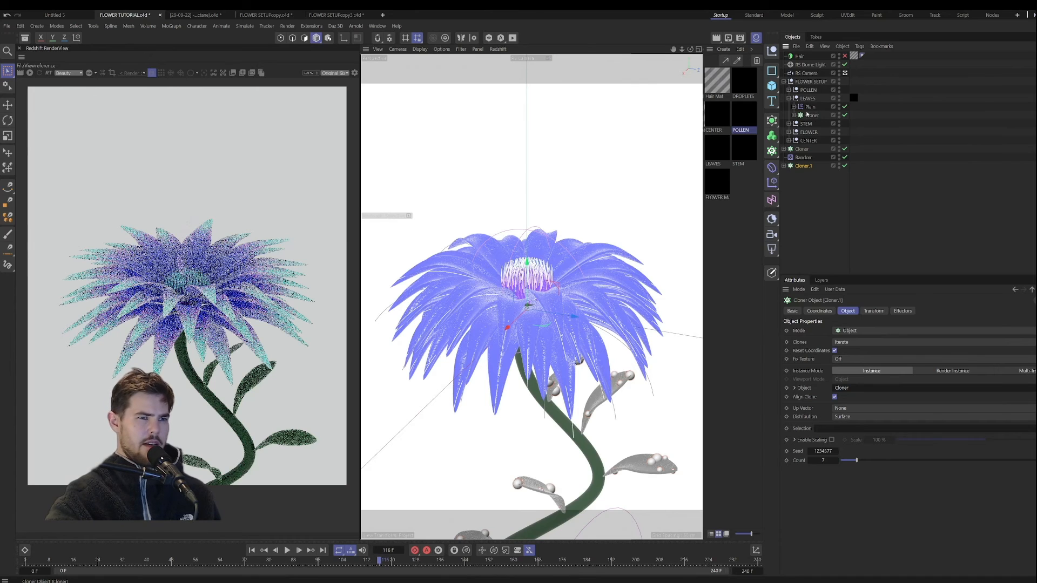
click(788, 99)
click(788, 115)
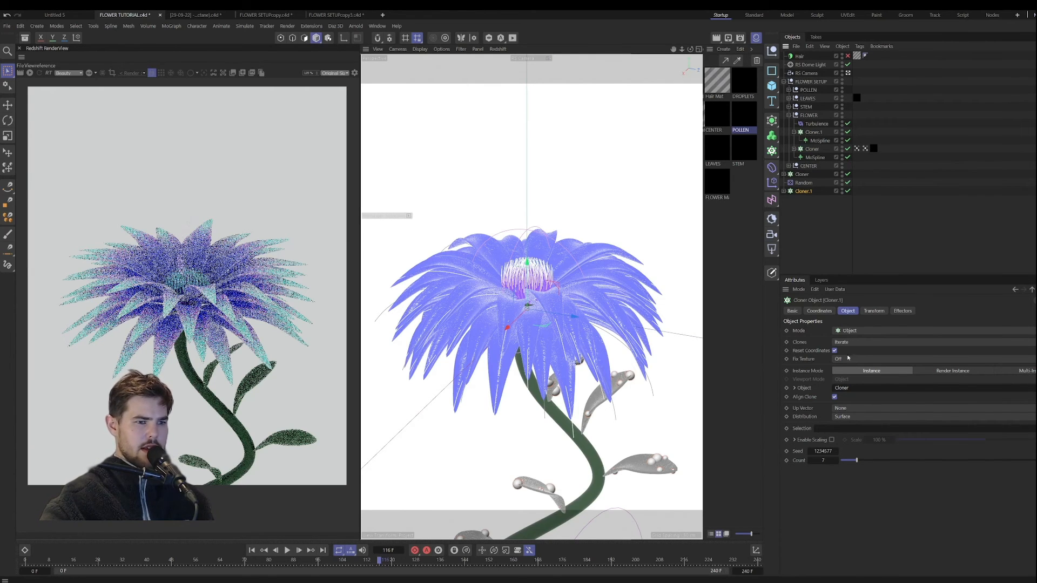
drag(814, 151, 869, 408)
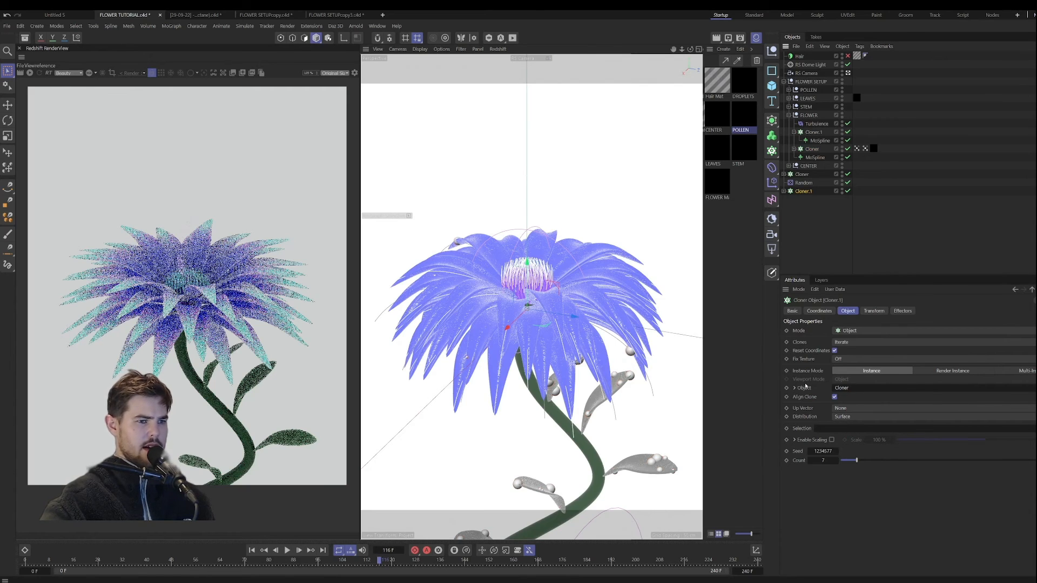
Step: Raise the duplicated sphere cloner's count to 492
drag(863, 460, 1025, 460)
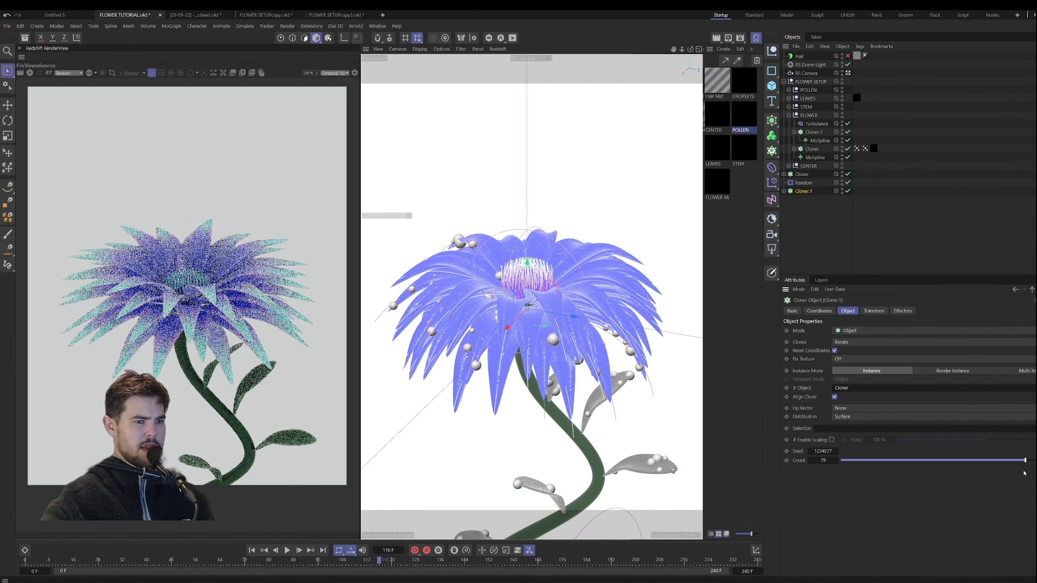
drag(826, 461, 942, 461)
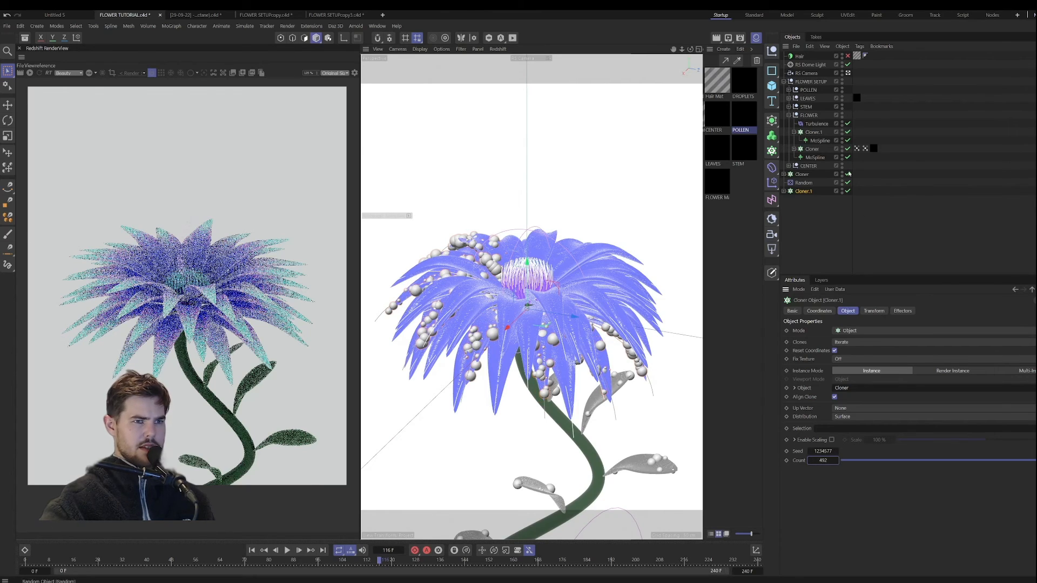
click(848, 74)
click(848, 73)
alt+drag(505, 308, 521, 335)
scroll(532, 297, down, 8)
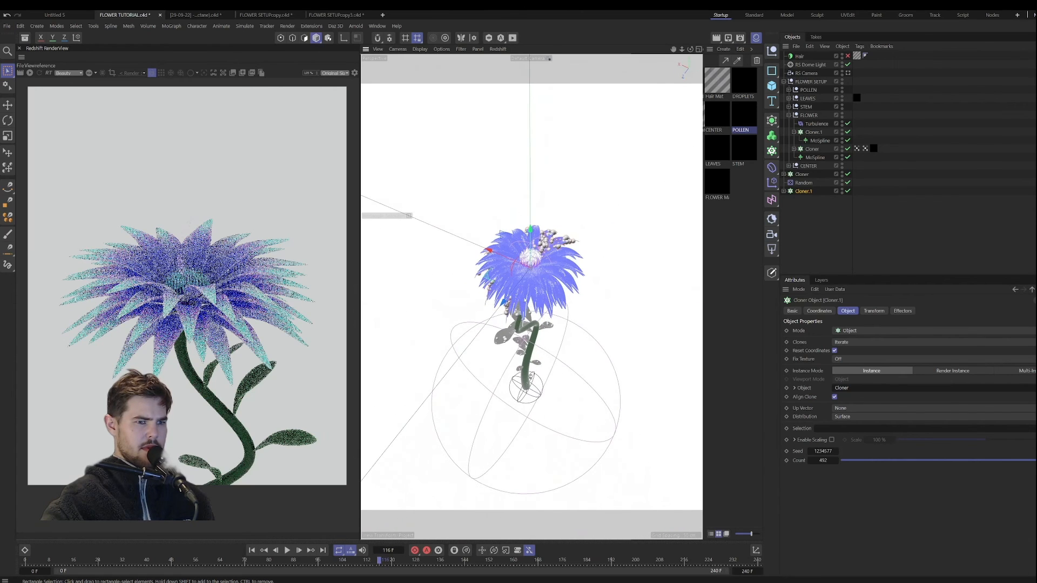
Step: Try the alternative instance modes, Instance and Render Instance, on the duplicated sphere cloner and on the FLOWER group's Cloner
click(951, 371)
click(897, 370)
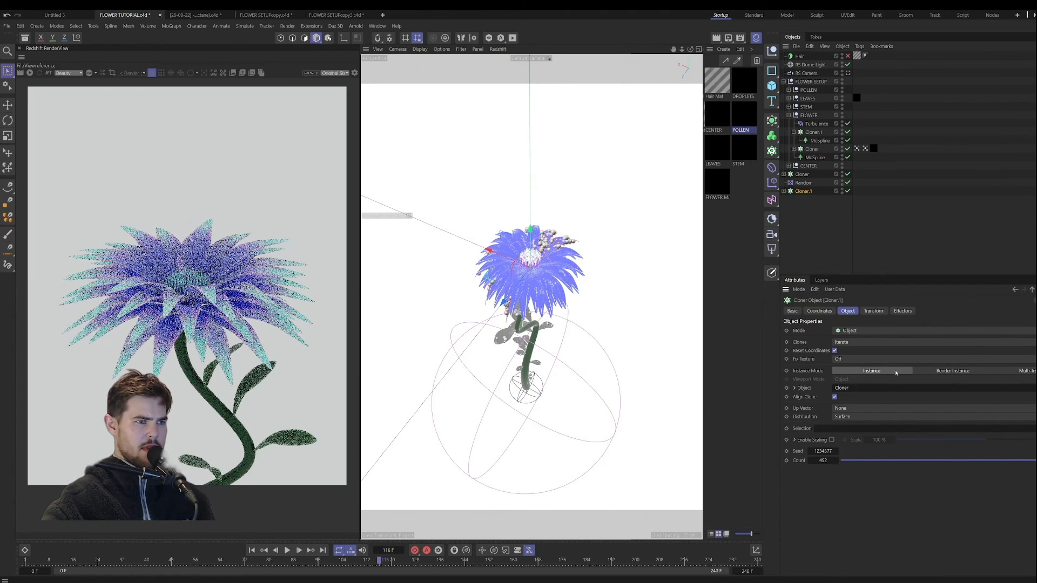
alt+drag(604, 254, 532, 292)
scroll(532, 292, up, 8)
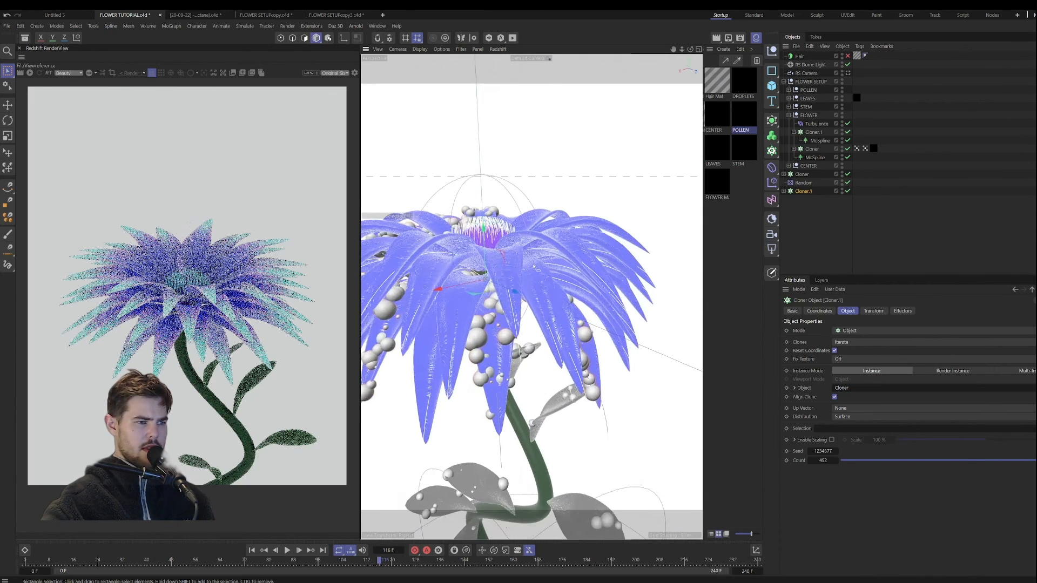
click(811, 149)
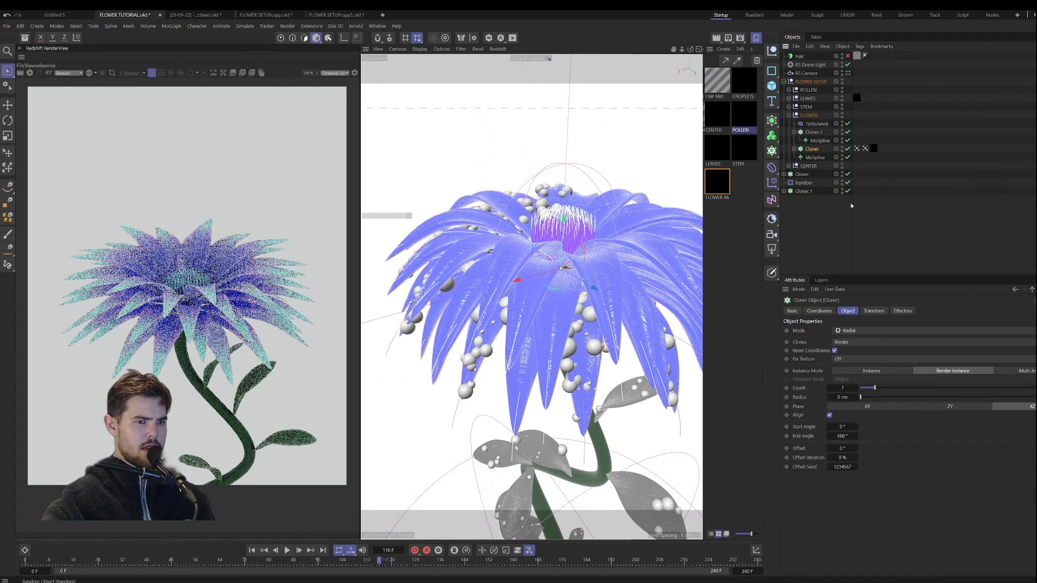
click(897, 372)
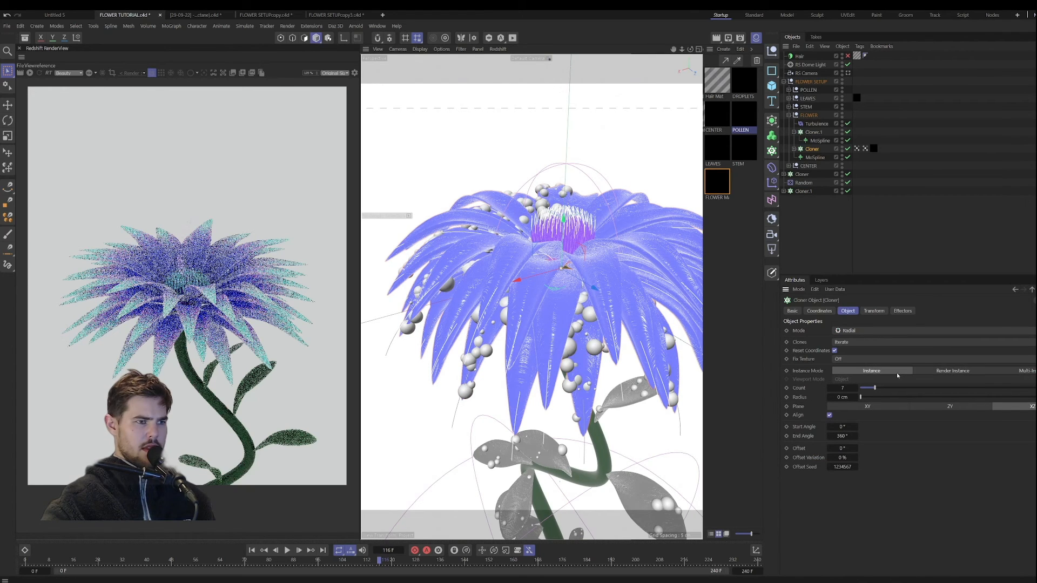
click(942, 372)
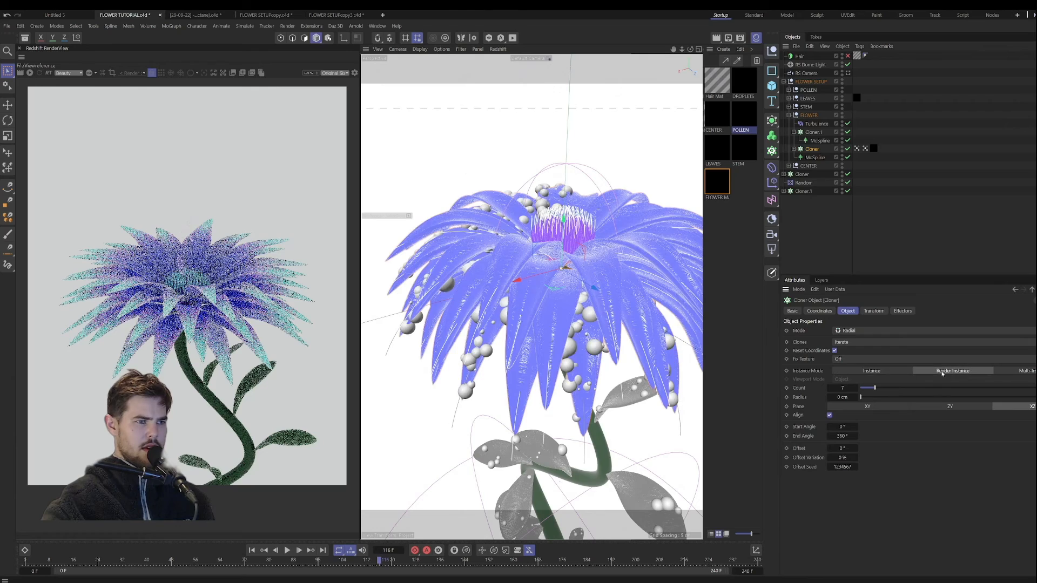
Step: Inspect how the droplets spread over the petals from other angles and return to the RS Camera view
scroll(563, 311, down, 3)
alt+drag(557, 328, 486, 350)
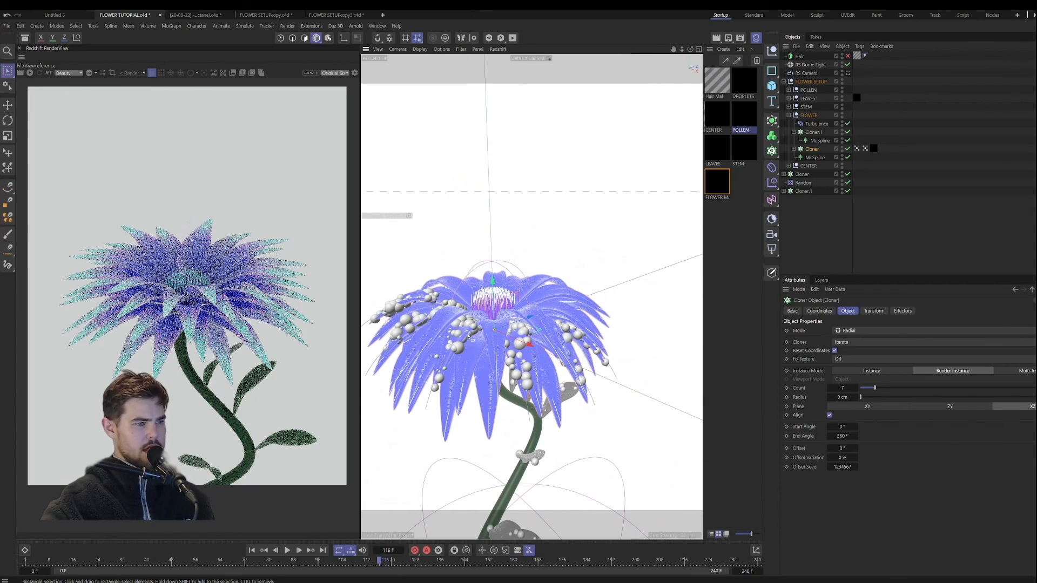
scroll(472, 339, up, 5)
scroll(522, 322, down, 3)
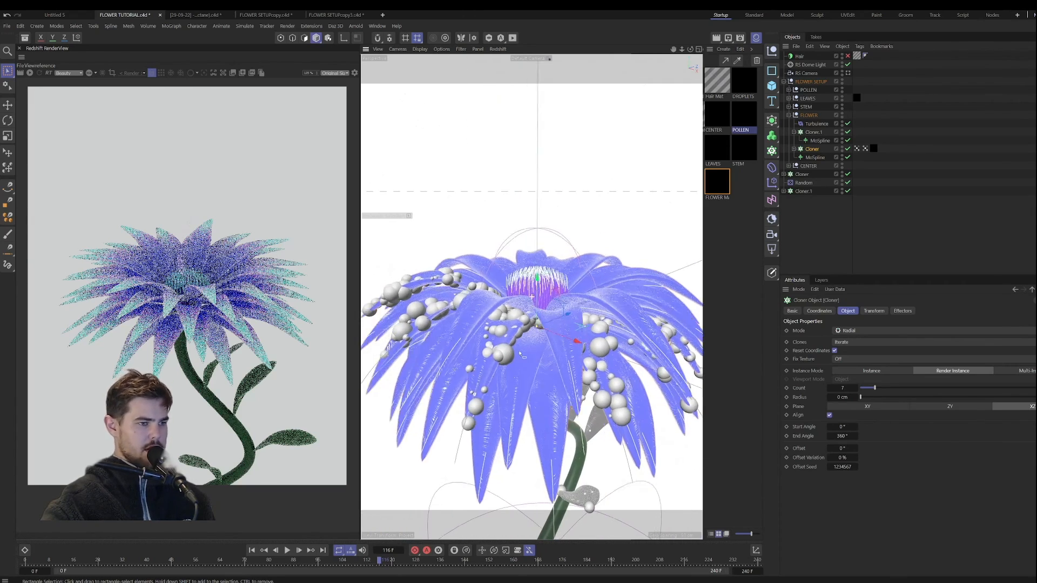
scroll(534, 331, down, 4)
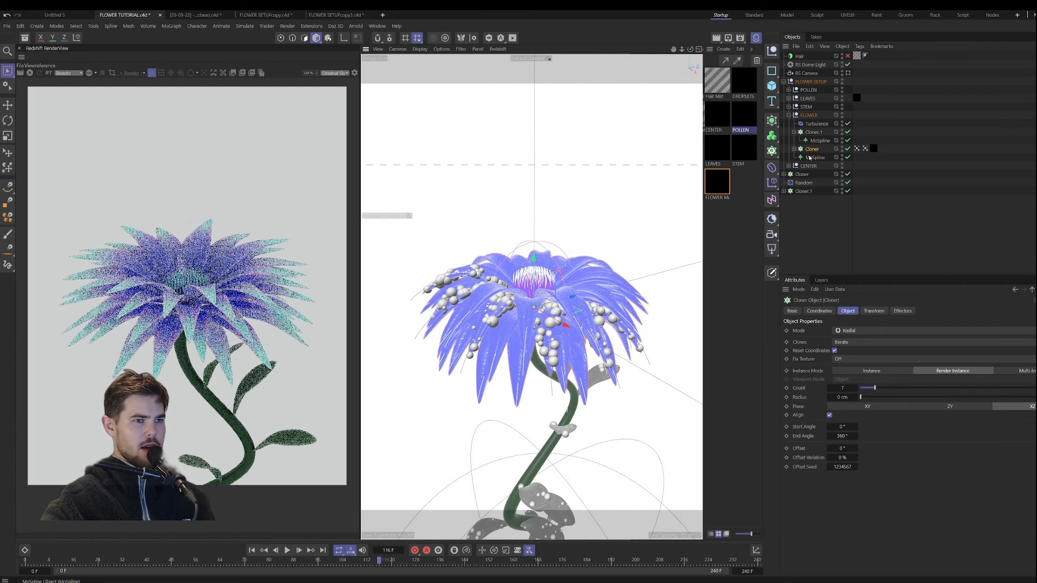
click(847, 73)
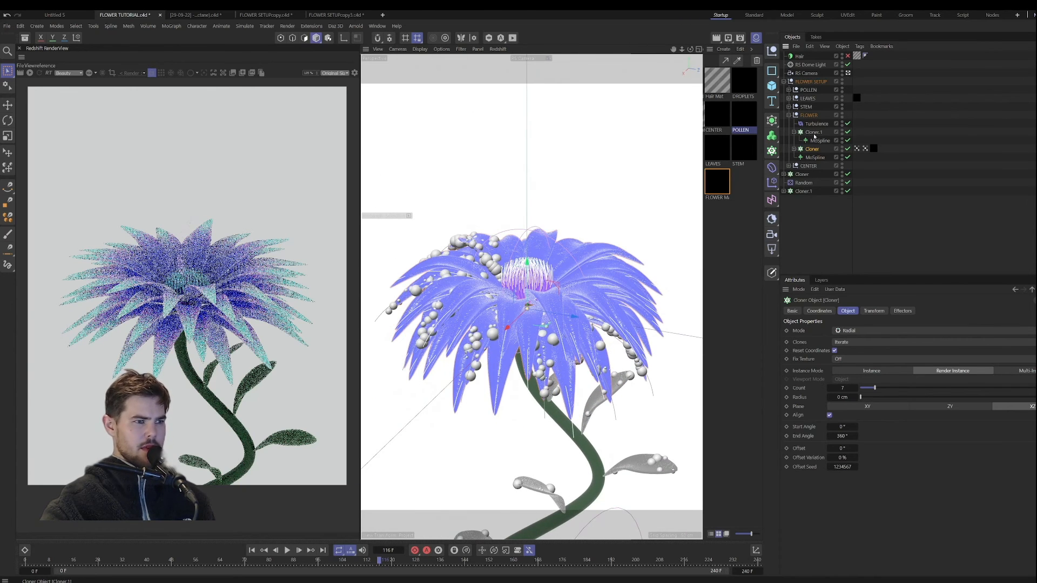
Step: Link the original sphere cloner to Cloner.1 in the FLOWER group and set that Cloner.1 to Instance mode
click(803, 175)
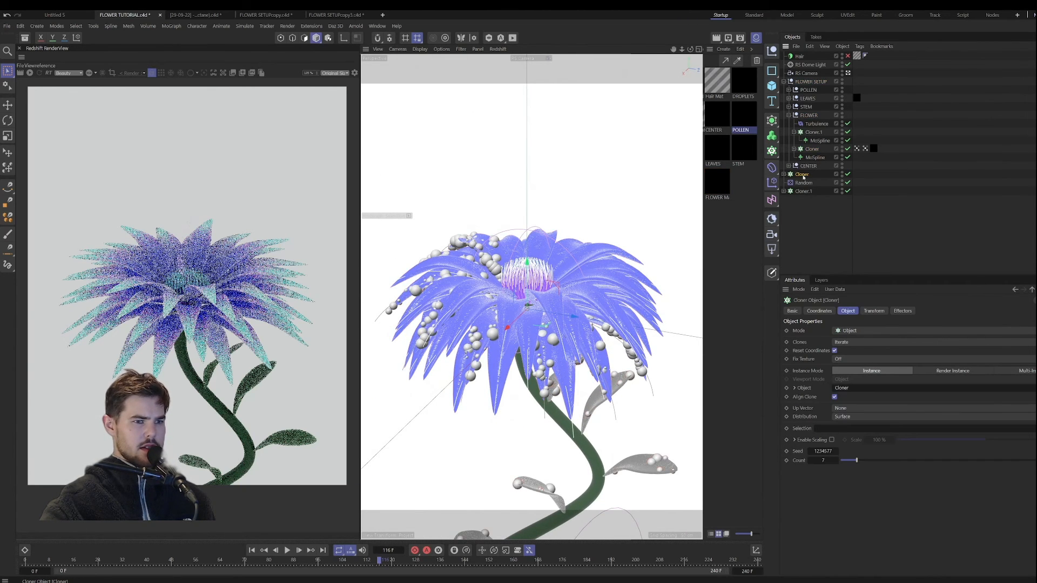
click(822, 133)
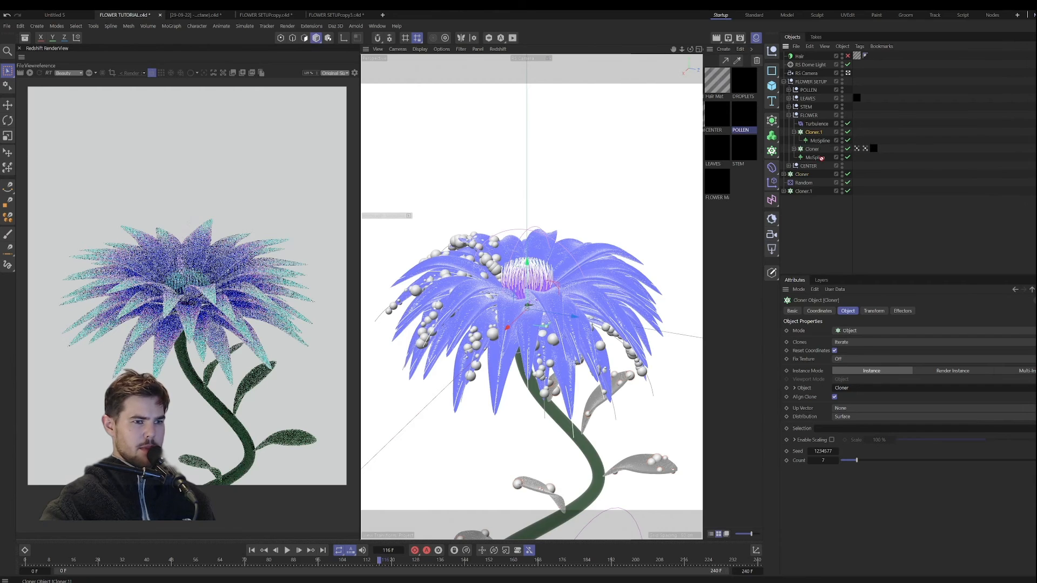
drag(872, 396, 867, 390)
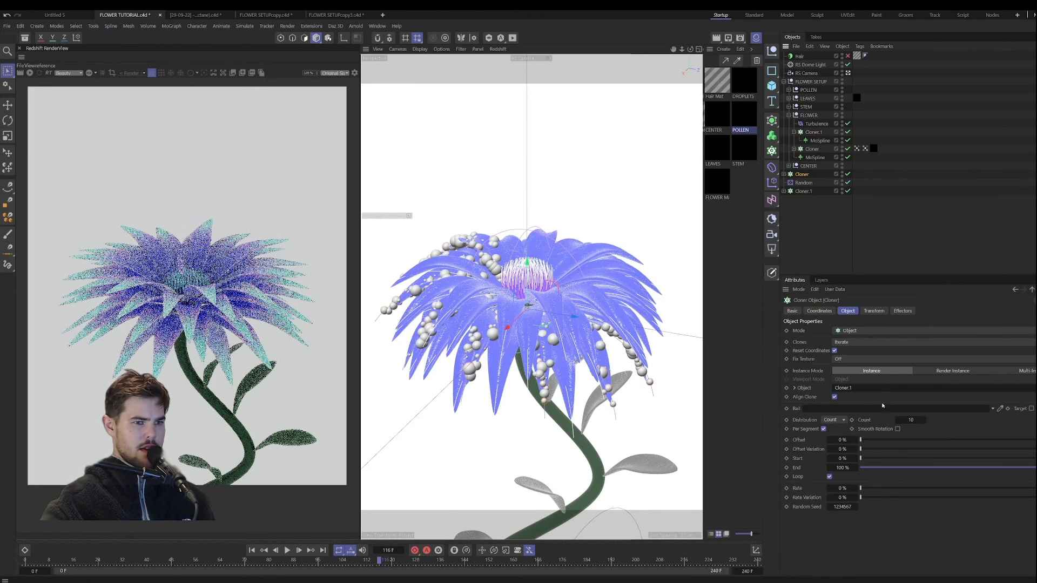
click(813, 132)
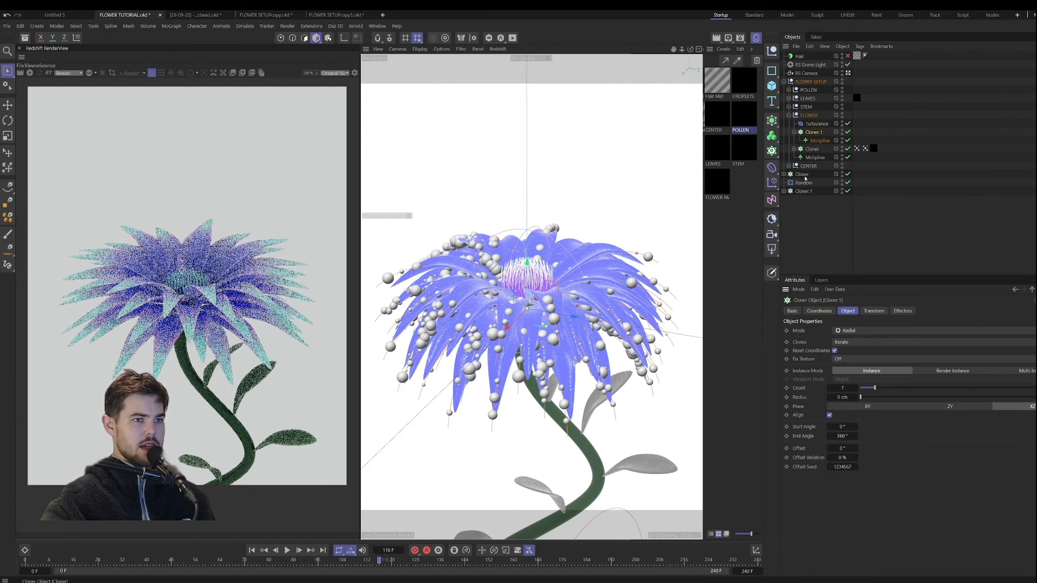
Step: Reduce the duplicated sphere cloner's count to 341, scrub through the flower's opening to review the droplets, and return to the first frame
click(803, 191)
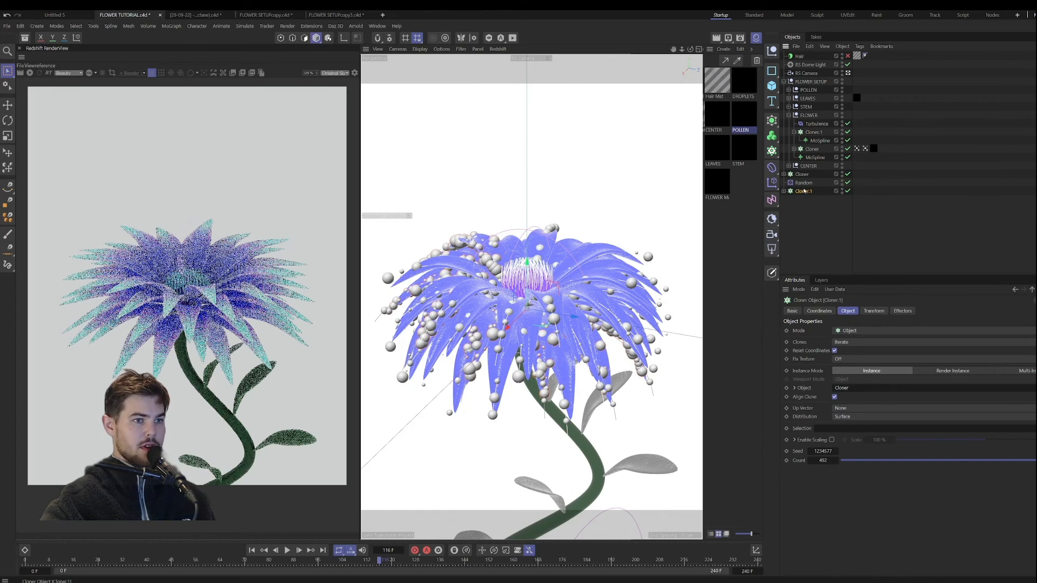
drag(828, 463, 761, 462)
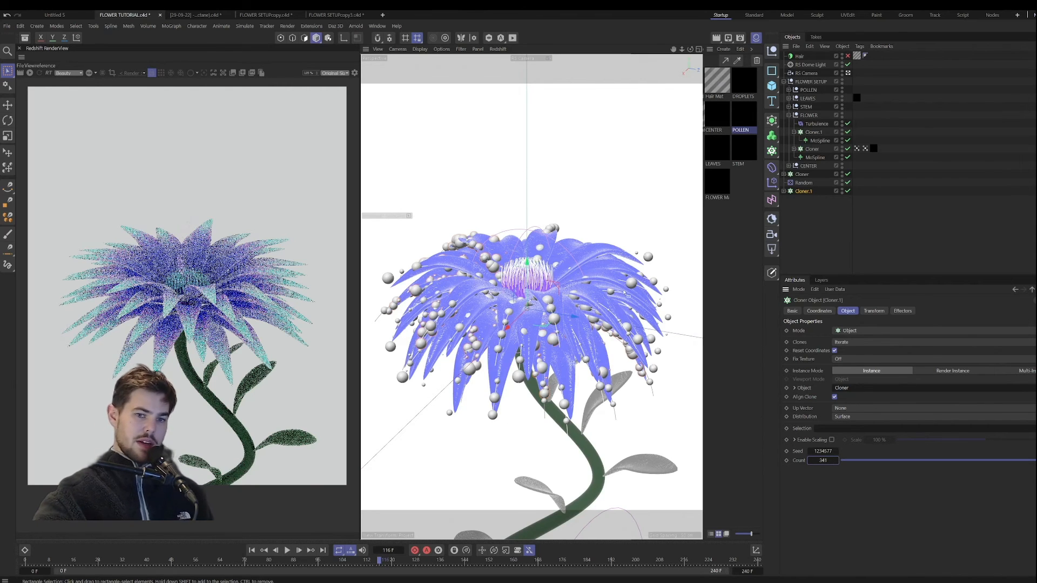
drag(379, 560, 299, 571)
click(794, 236)
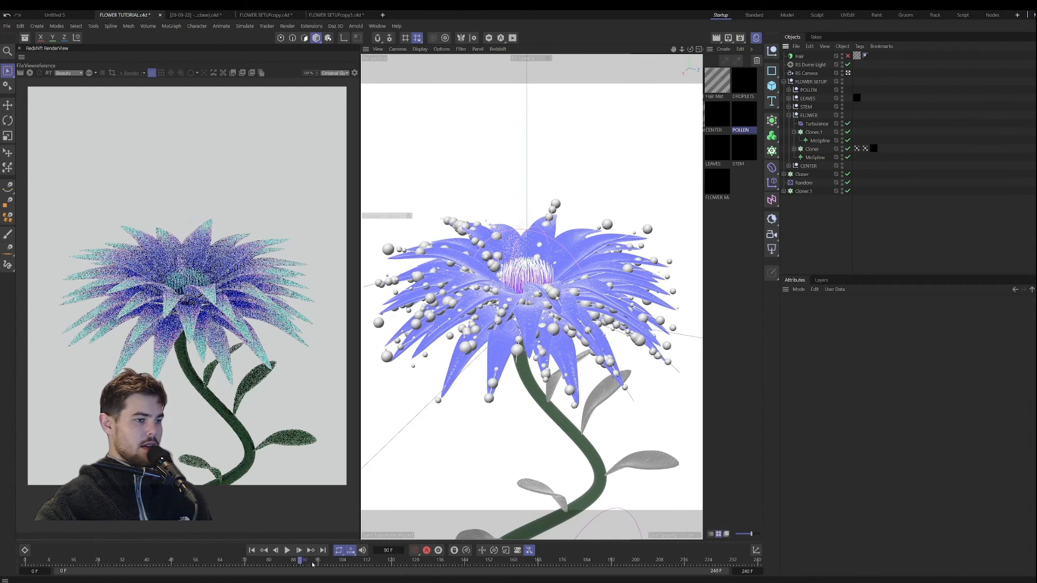
drag(314, 562, 267, 537)
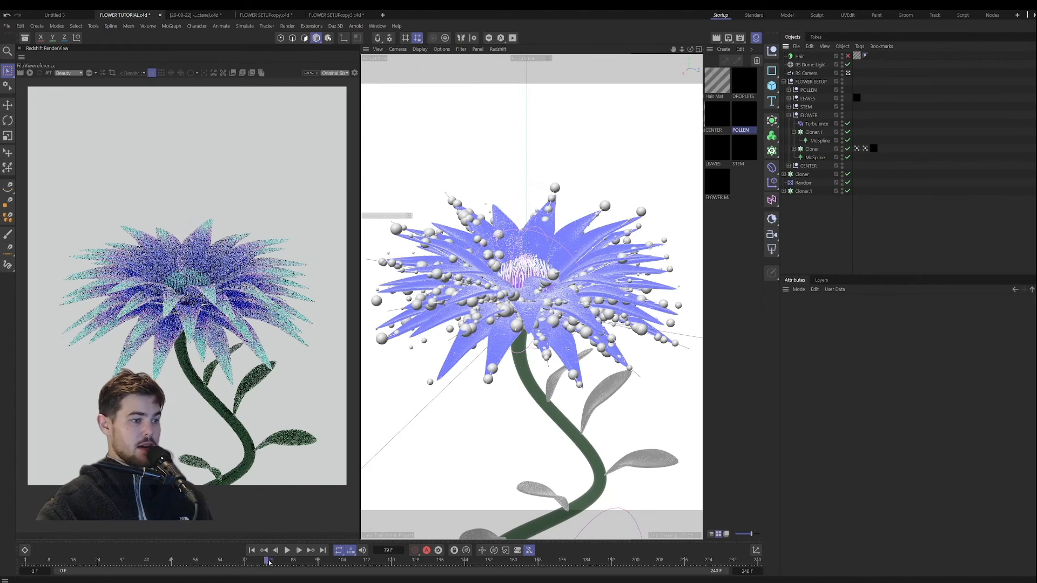
click(393, 567)
drag(394, 567, 341, 563)
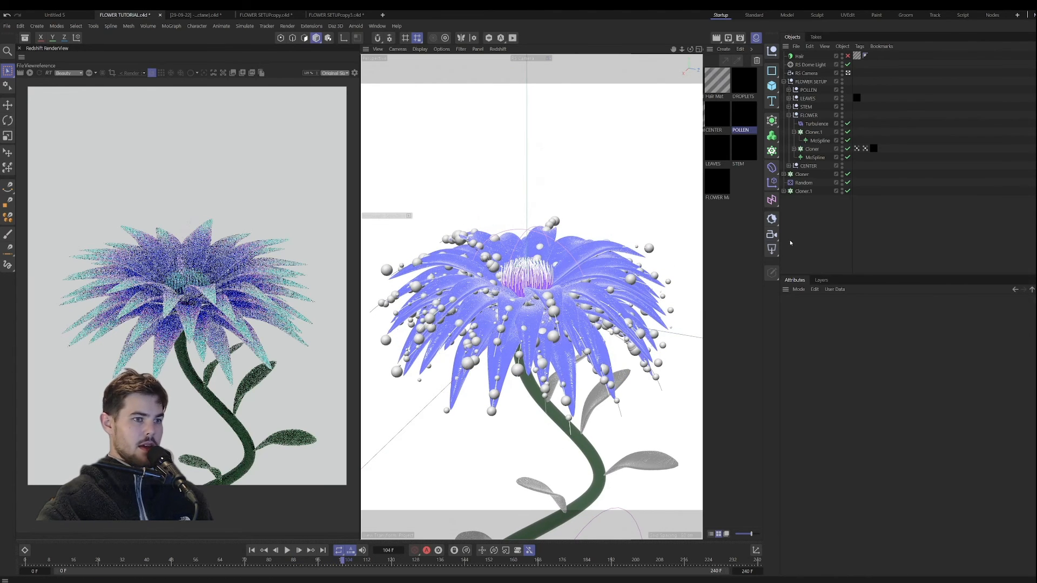
click(251, 550)
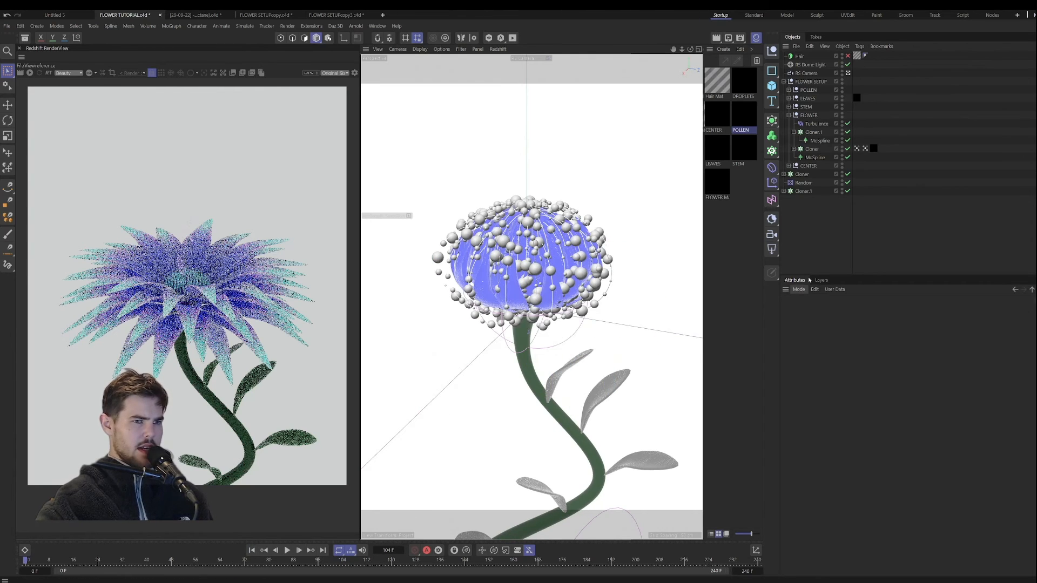
Step: Set the original sphere cloner's count to 7 and link it back to the Cloner inside the LEAVES group
click(803, 192)
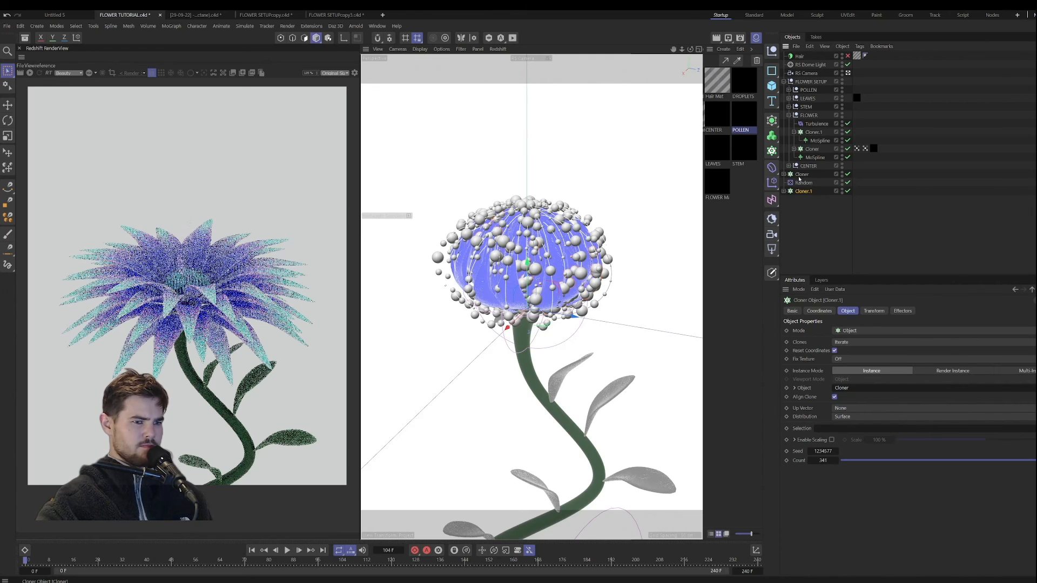
click(801, 175)
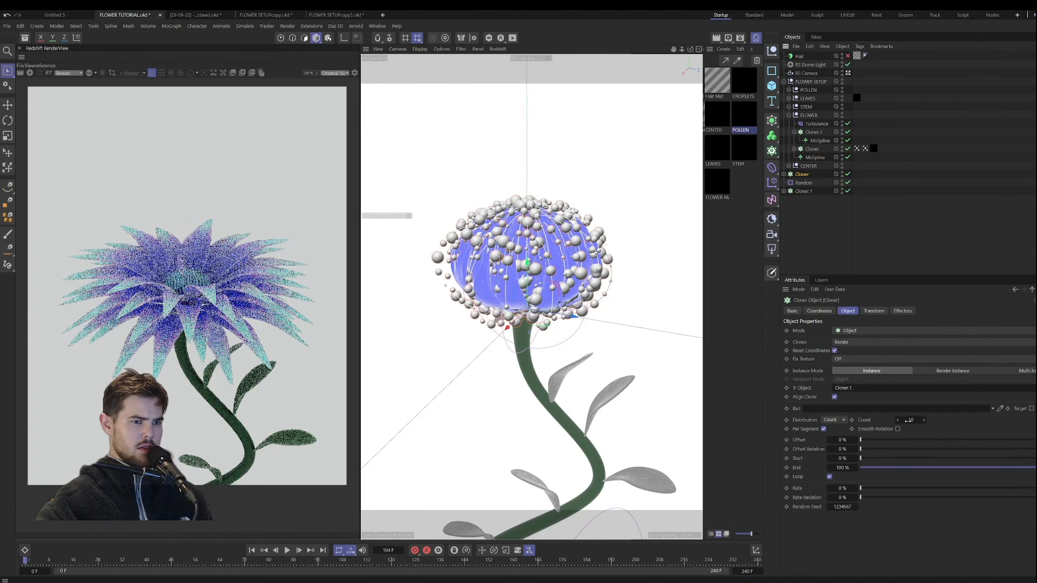
drag(909, 420, 902, 419)
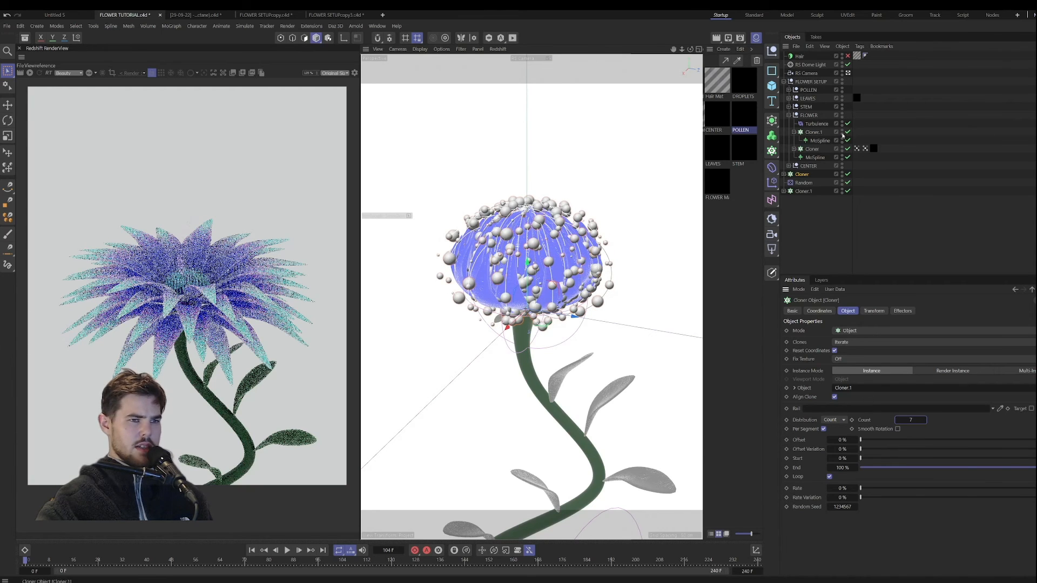
click(789, 99)
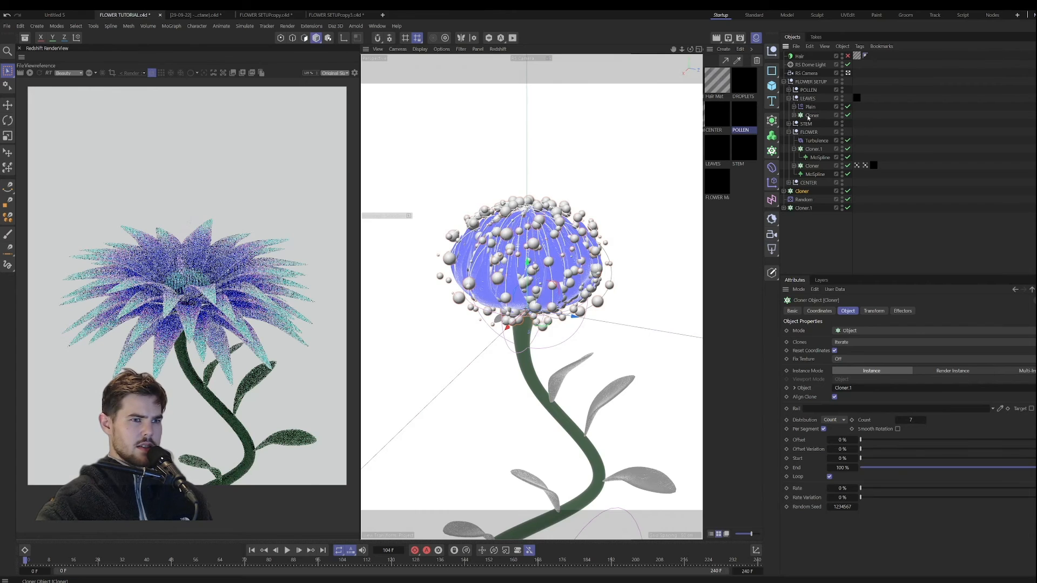
drag(809, 118, 859, 392)
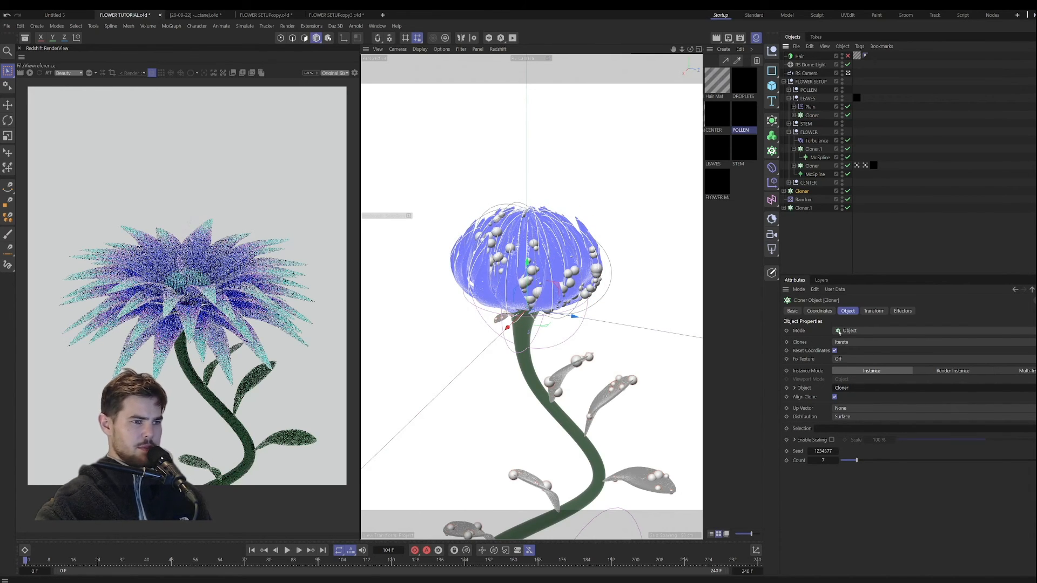
Step: Adjust the duplicated sphere cloner's count to 404 and scrub the animation to frame 100
click(815, 207)
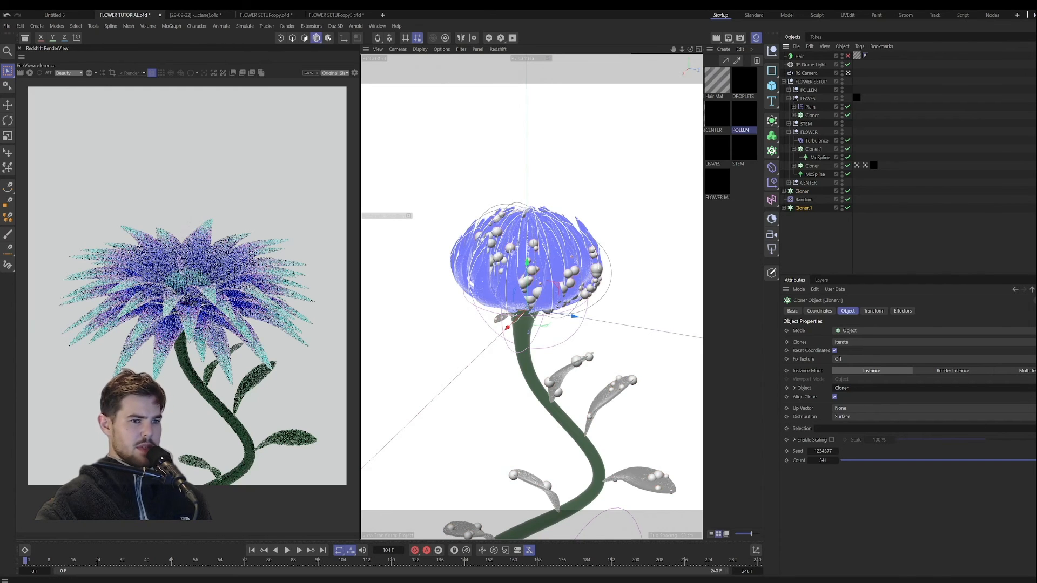
drag(837, 461, 857, 461)
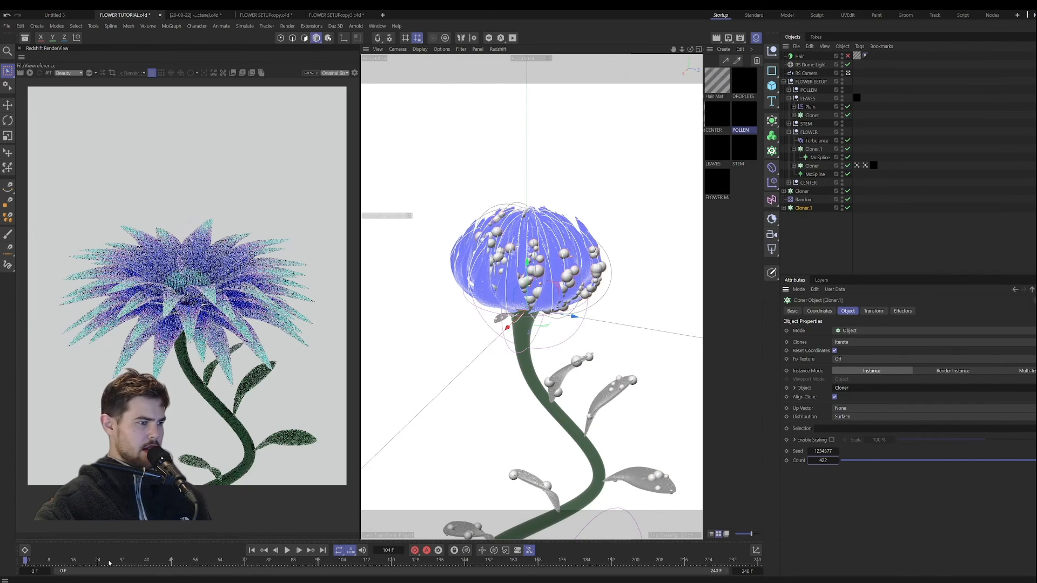
drag(108, 562, 314, 575)
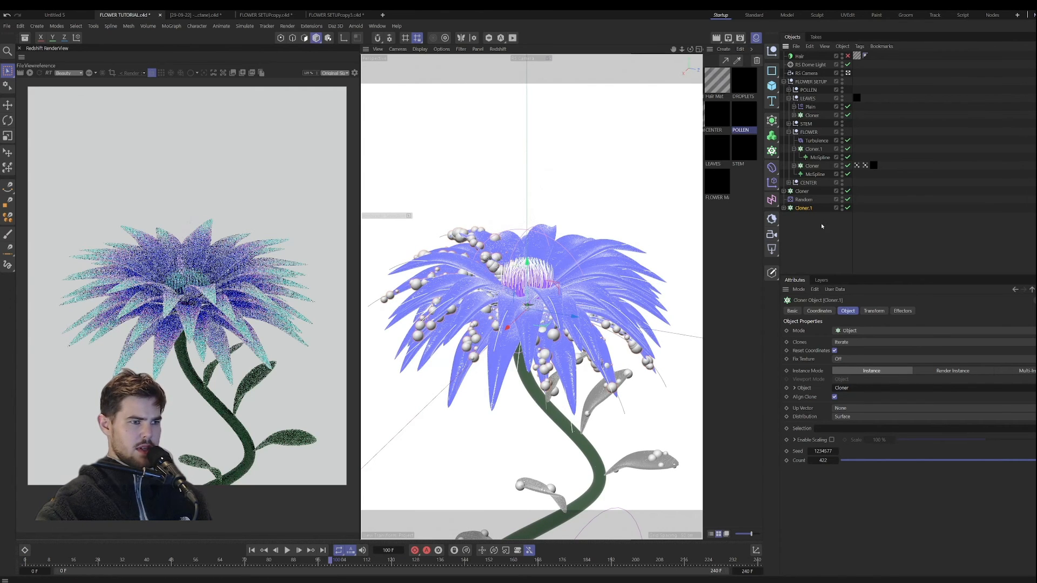
drag(822, 460, 812, 461)
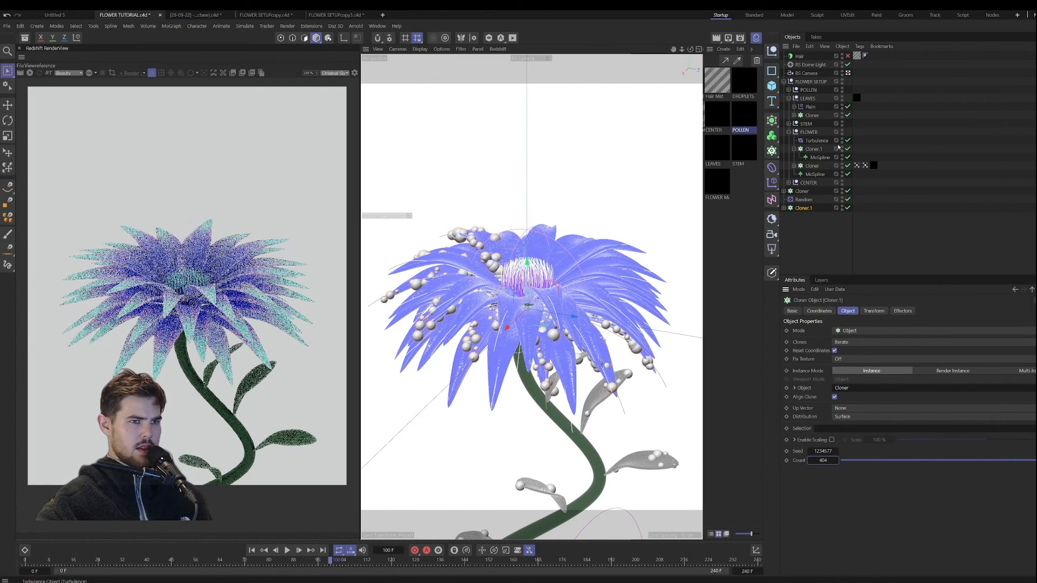
Step: Link the duplicated sphere cloner to Cloner.1 in the FLOWER group and step the animation back slightly
click(814, 150)
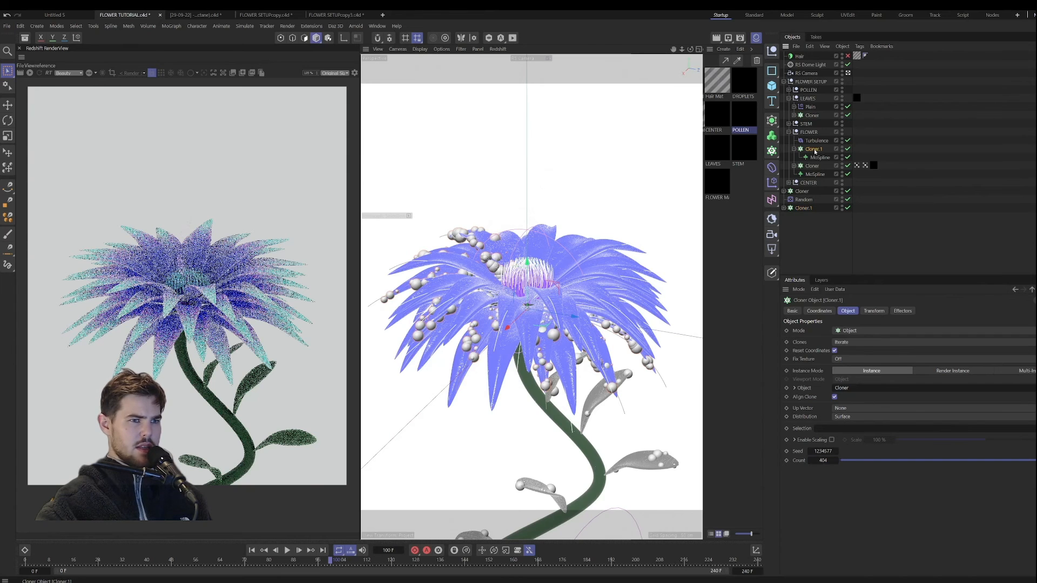
drag(843, 388, 843, 389)
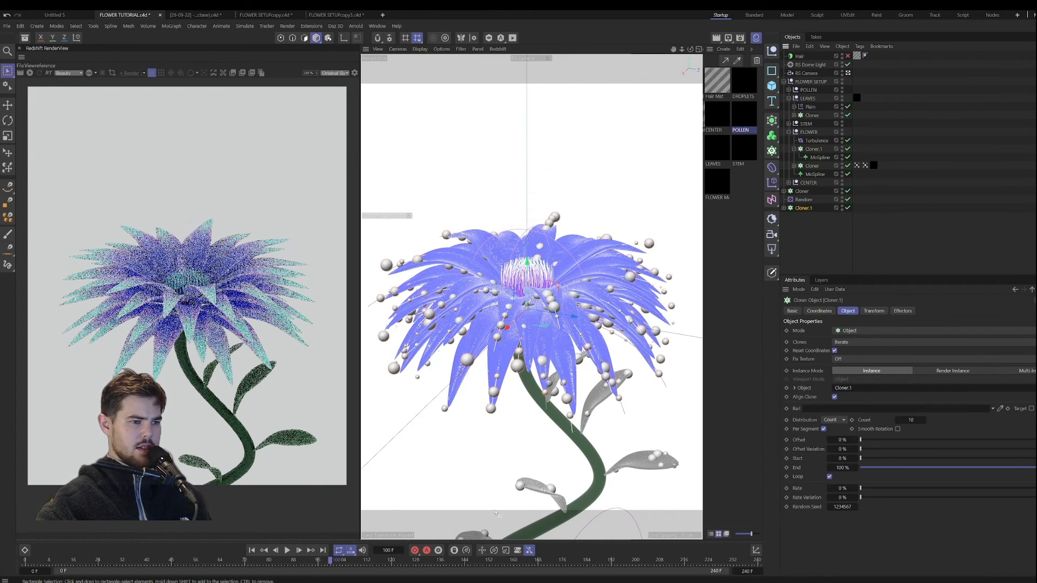
mouse_move(331, 562)
mouse_down()
mouse_move(177, 562)
mouse_move(324, 561)
mouse_up()
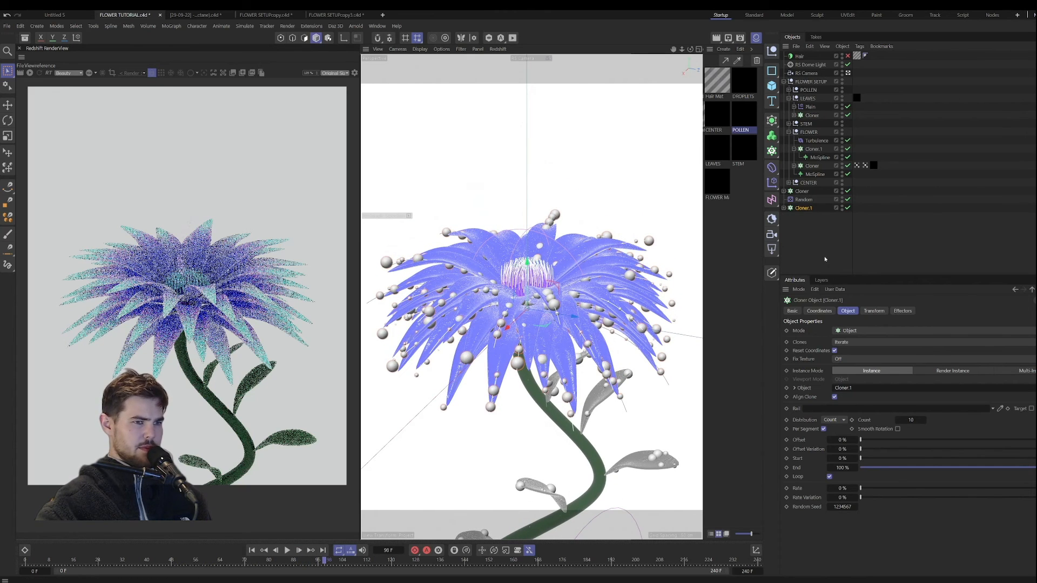
Step: Apply the DROPLETS material to both sphere cloners, the original and Cloner.1
click(813, 235)
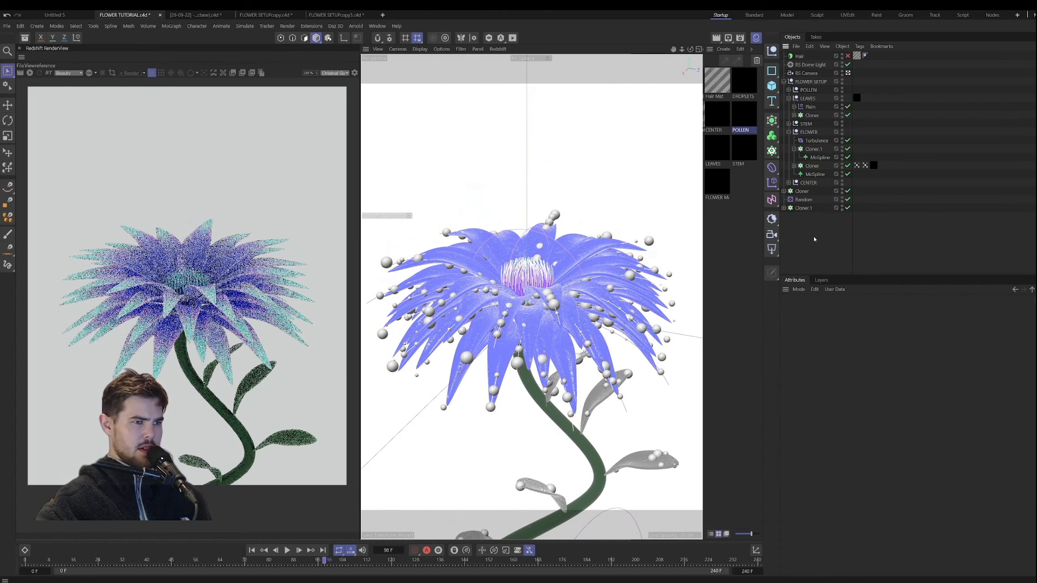
click(740, 84)
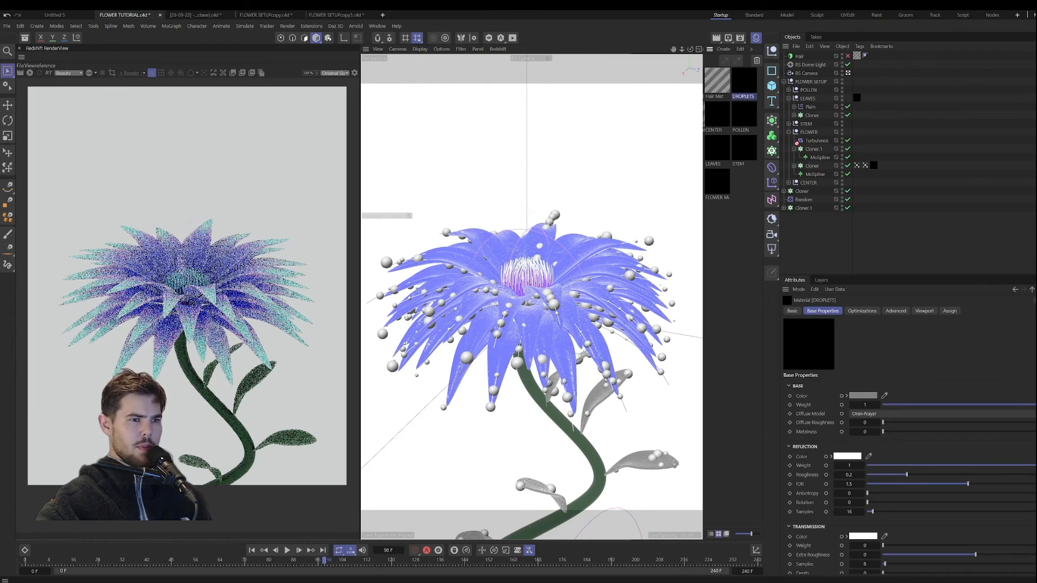
drag(744, 81, 806, 209)
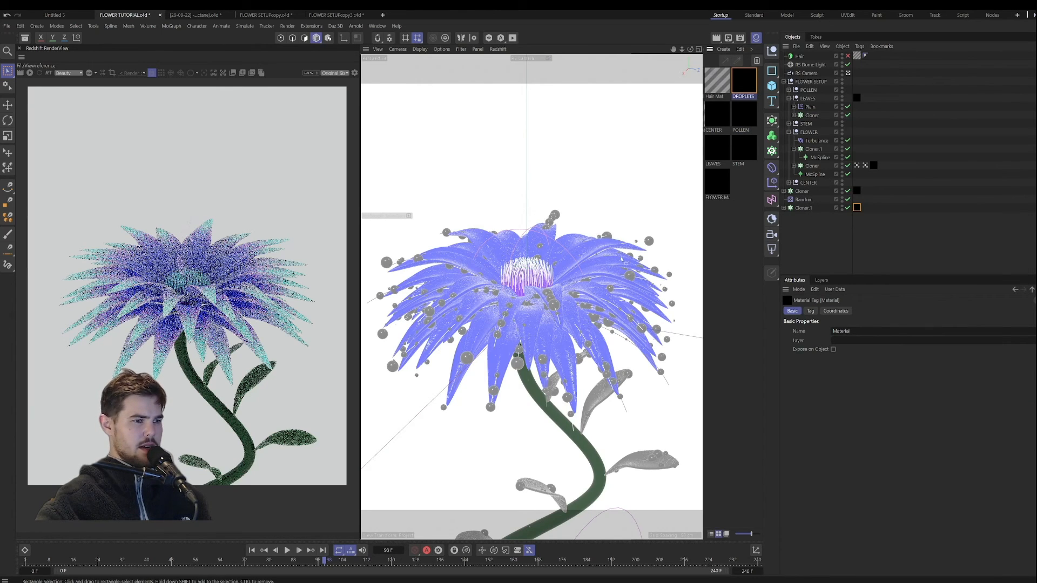
Step: Group the two sphere cloners and the Random effector in a null named DROPLETS
click(802, 191)
shift+click(804, 209)
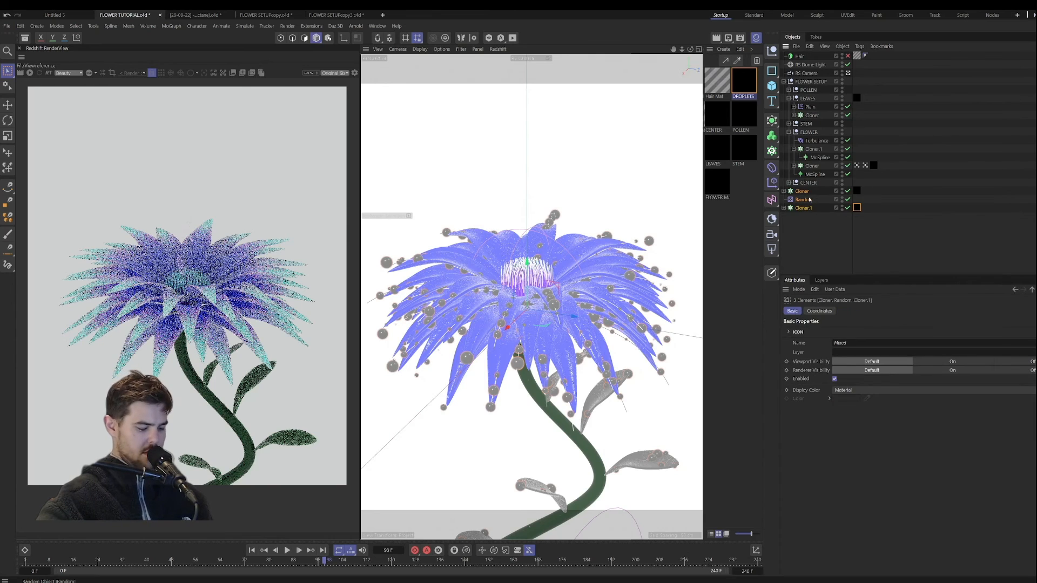
key(alt+g)
double_click(801, 193)
text(d)
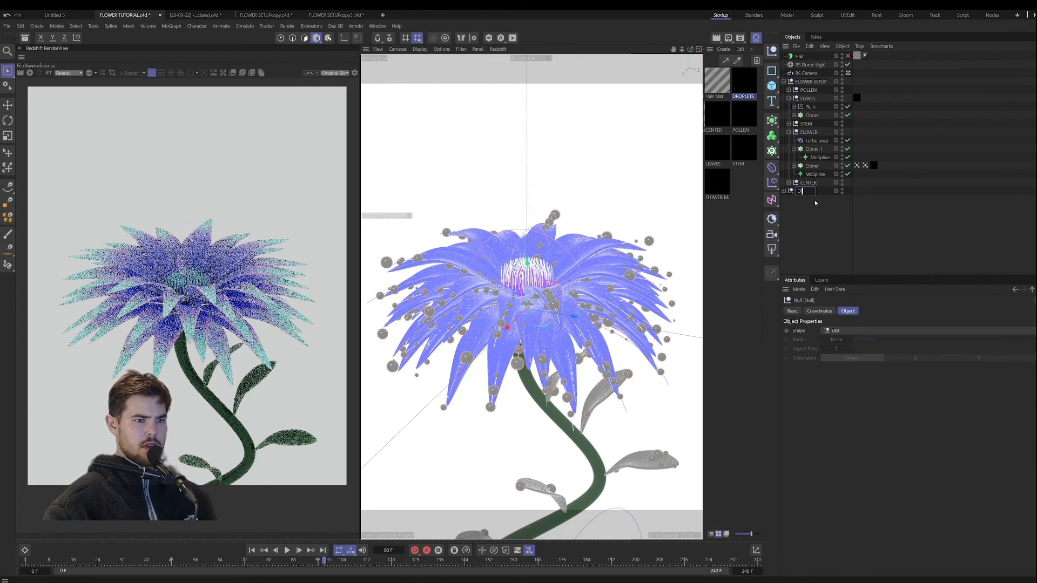
text(ROPLETS)
key(Return)
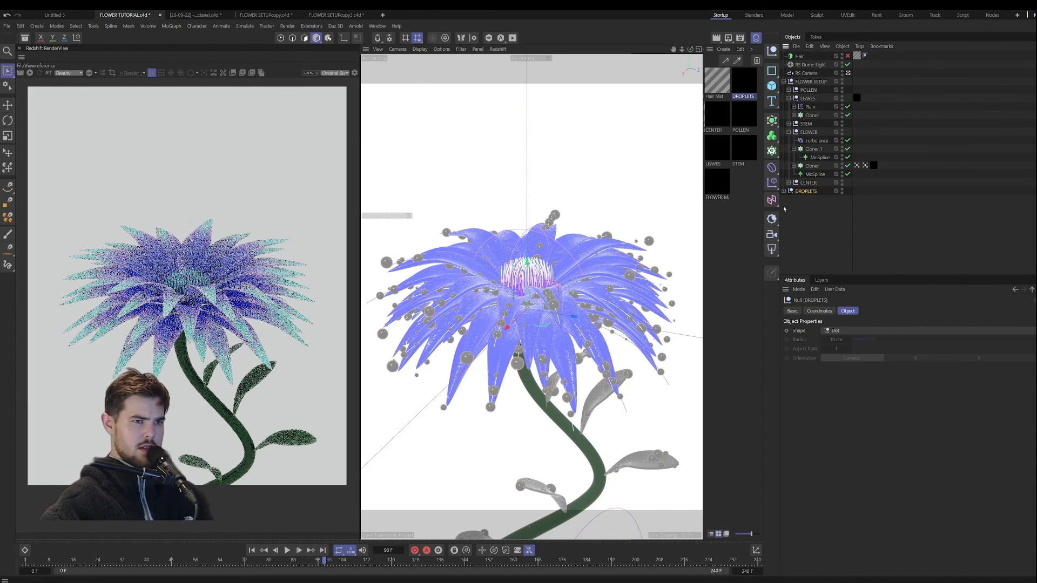
Step: Move the DROPLETS group into FLOWER SETUP and collapse the LEAVES and FLOWER groups
drag(806, 191, 807, 86)
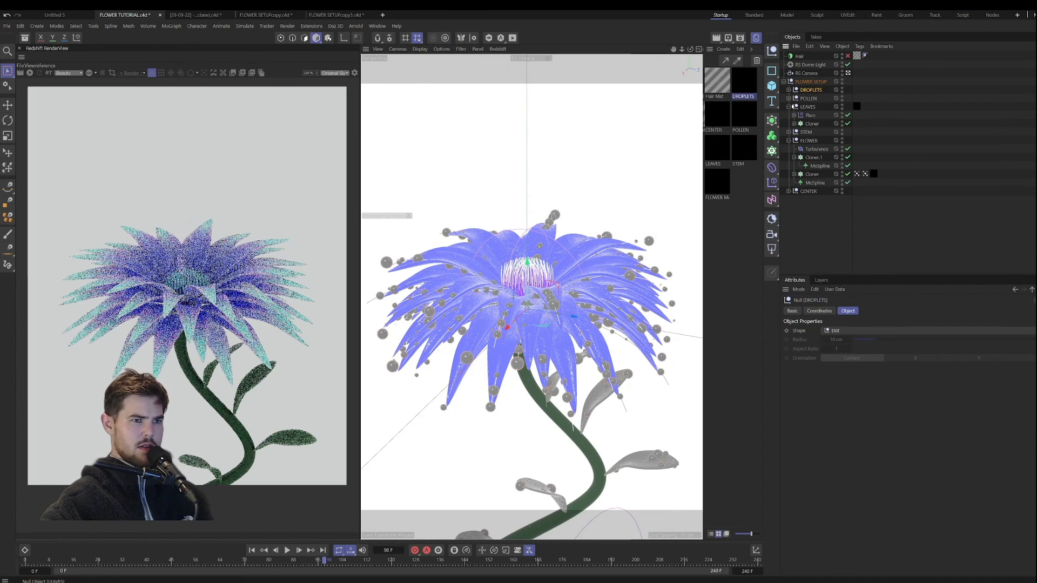
click(789, 107)
click(790, 123)
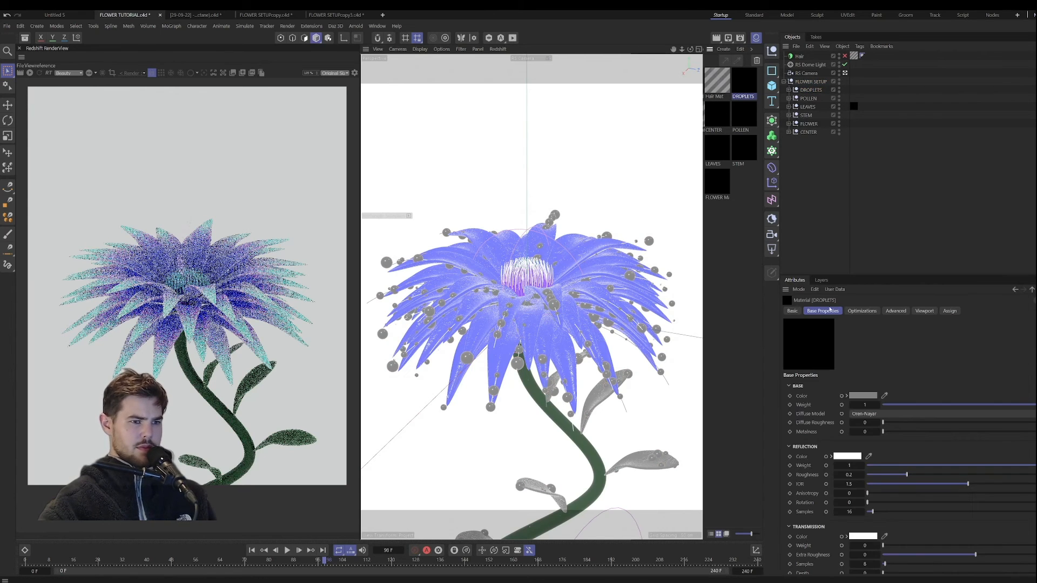
Step: Set the DROPLETS material's transmission weight to 1 and its reflection roughness to 0.111
click(864, 545)
text(1)
key(Return)
click(888, 475)
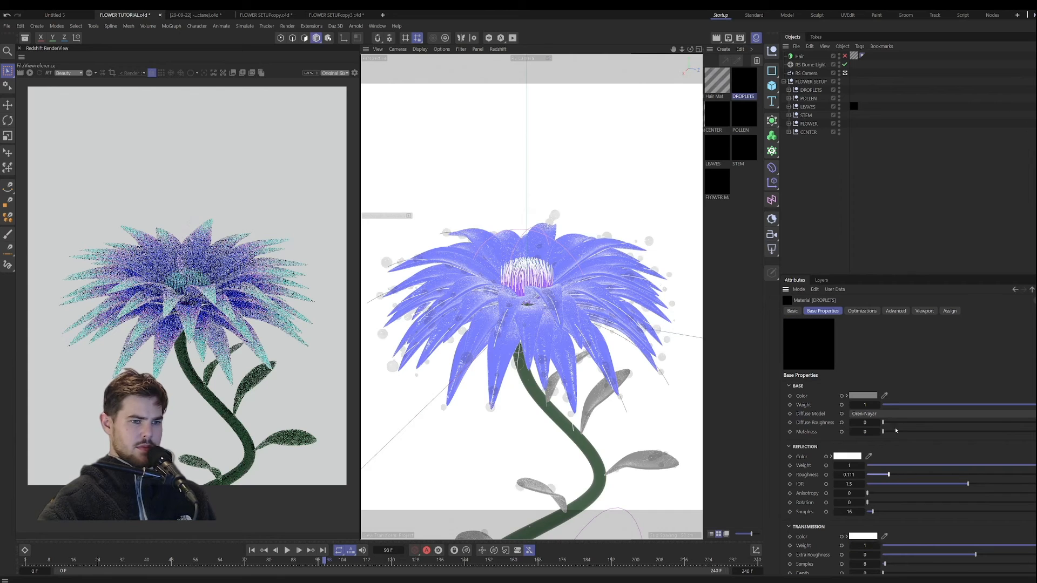
Step: Start the live Redshift render and check how the droplets look on the flower
click(29, 72)
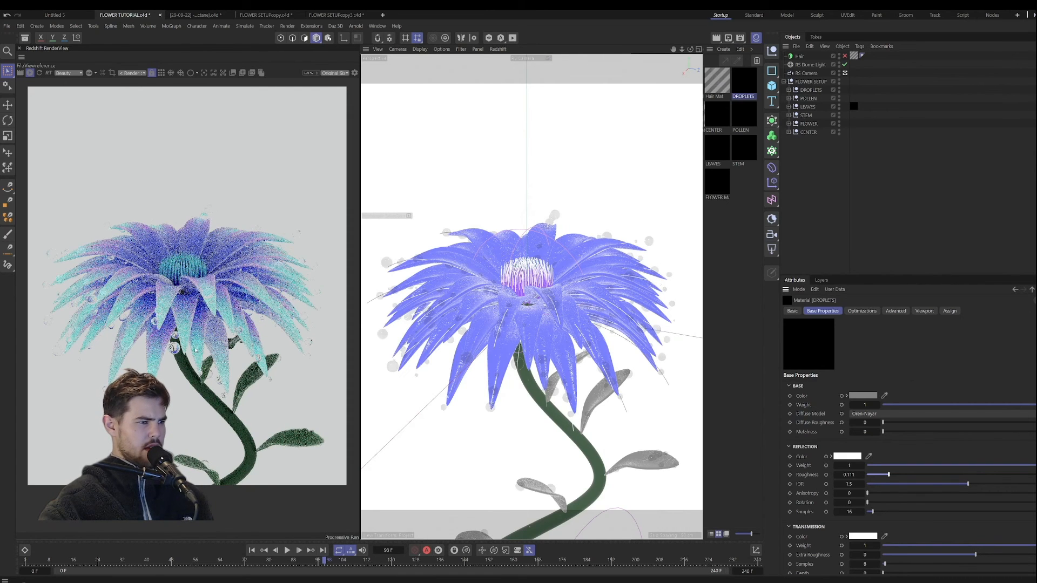
scroll(196, 350, down, 1)
middle_drag(195, 349, 190, 365)
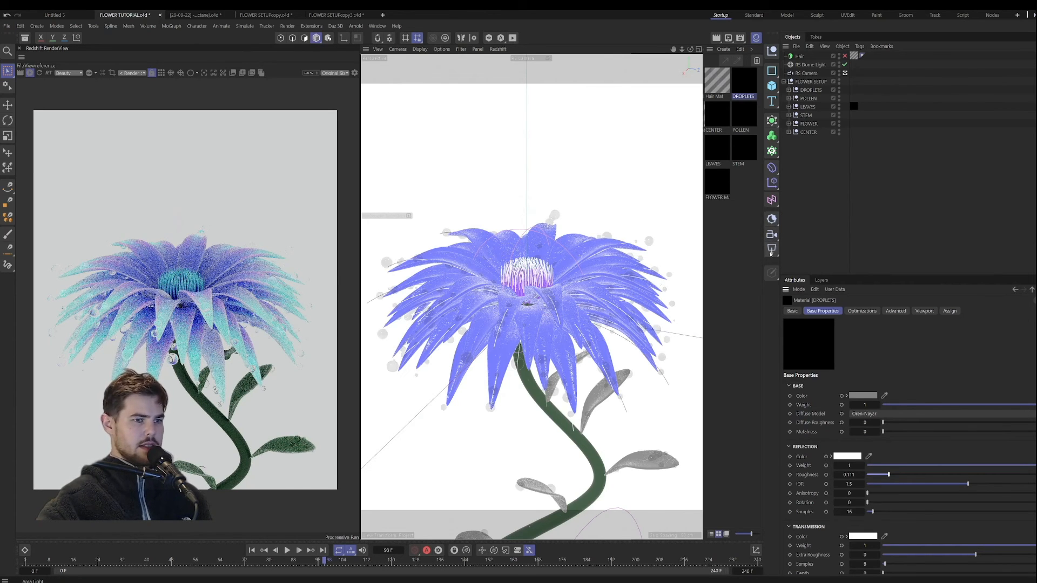
Step: Add a Redshift Sun & Sky rig and disable the RS Dome Light
click(771, 220)
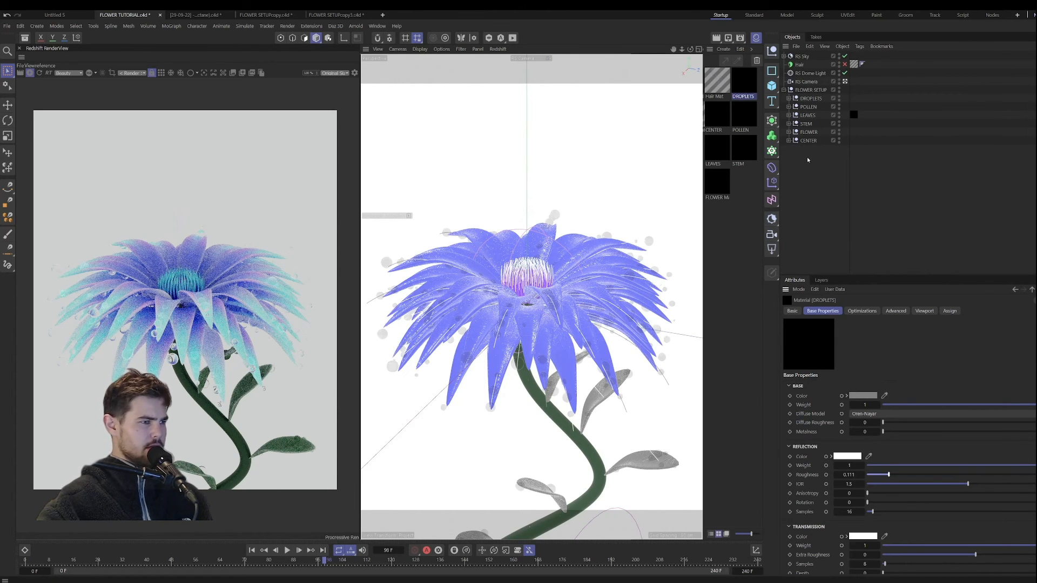
click(844, 74)
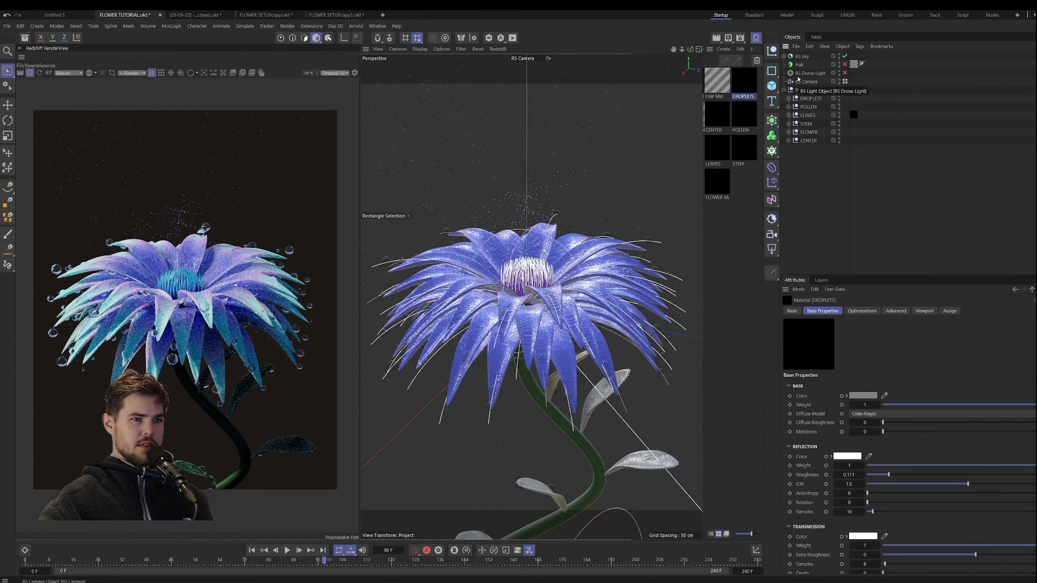
Step: Rotate the RS Sun to a heading of 54° and a pitch of -37°
click(784, 56)
click(804, 64)
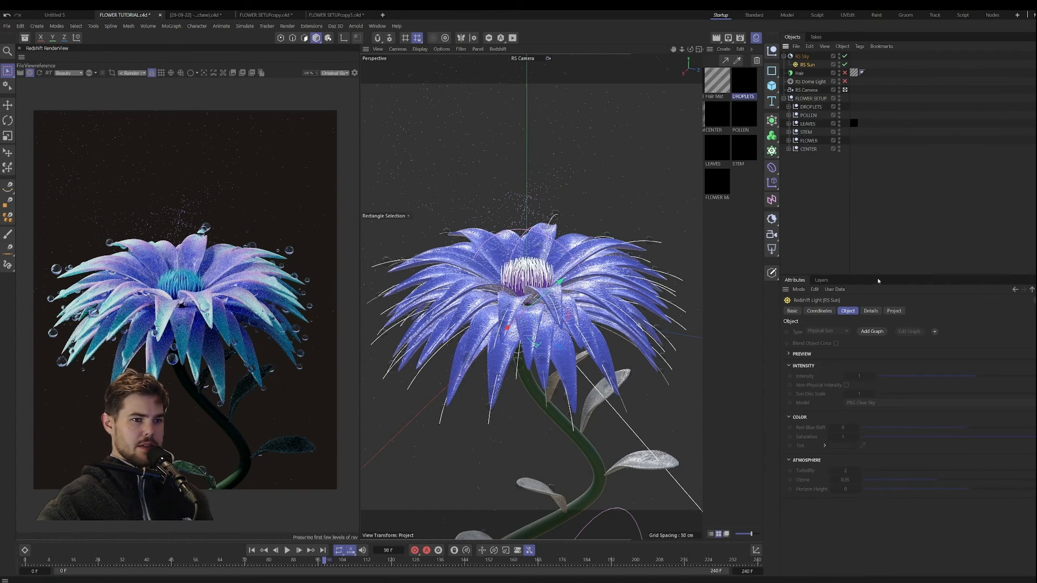
click(819, 311)
drag(877, 351, 878, 352)
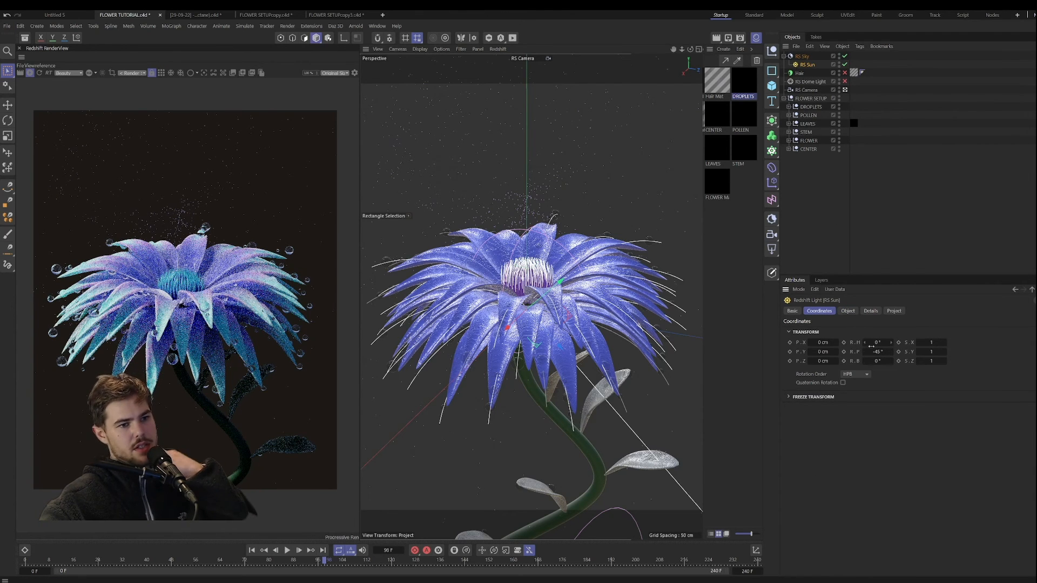
drag(879, 352, 884, 352)
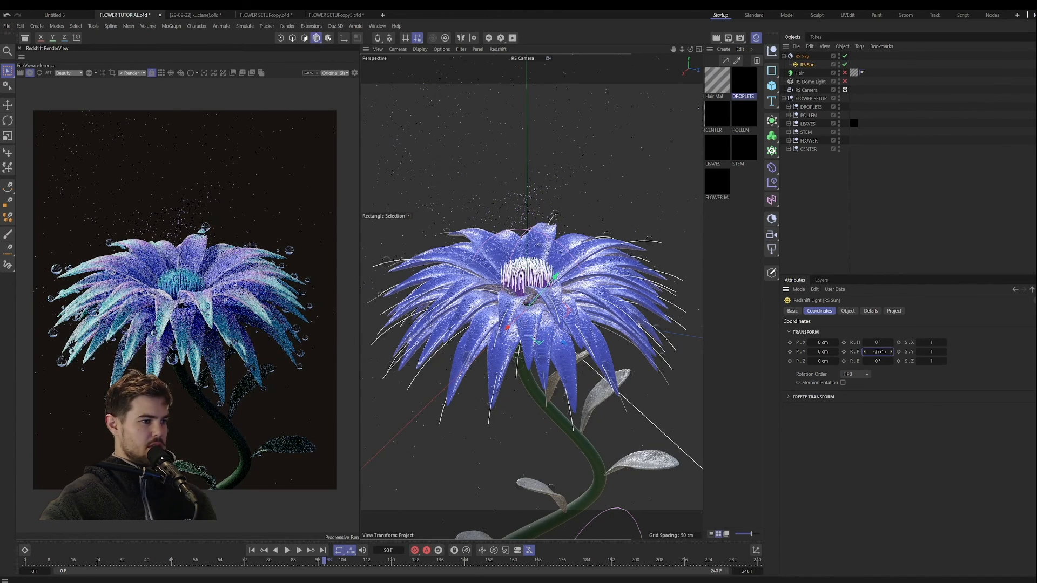
drag(883, 343, 934, 342)
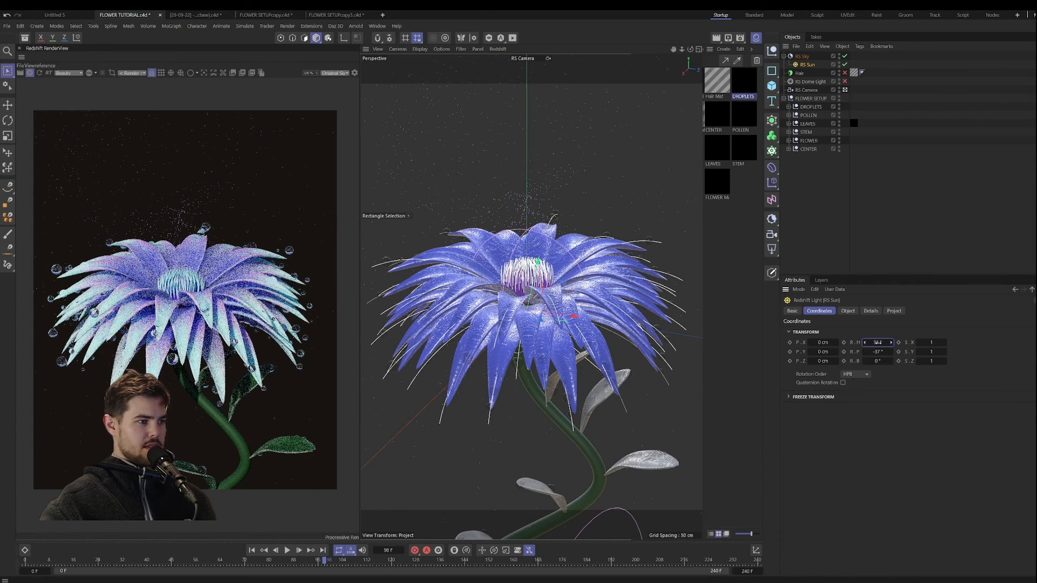
drag(875, 342, 876, 342)
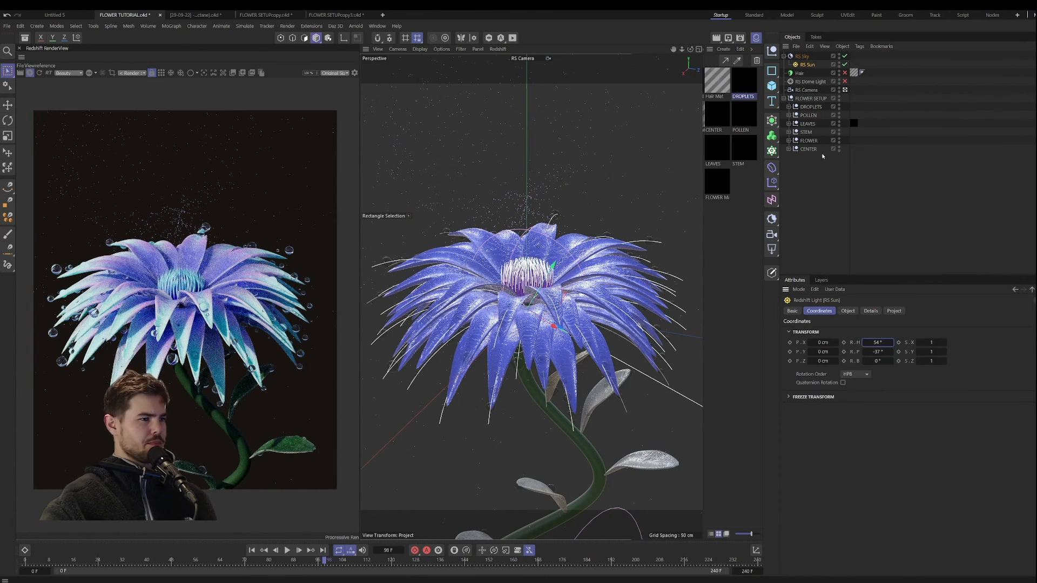
Step: Review the RS Sky settings and disable its Background ray type in the overrides
click(803, 57)
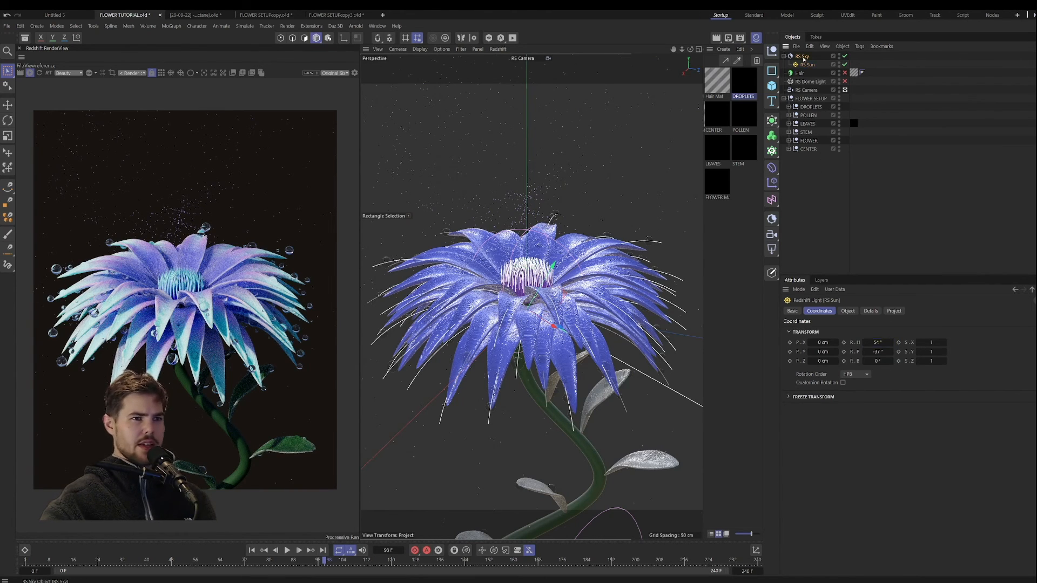
click(845, 311)
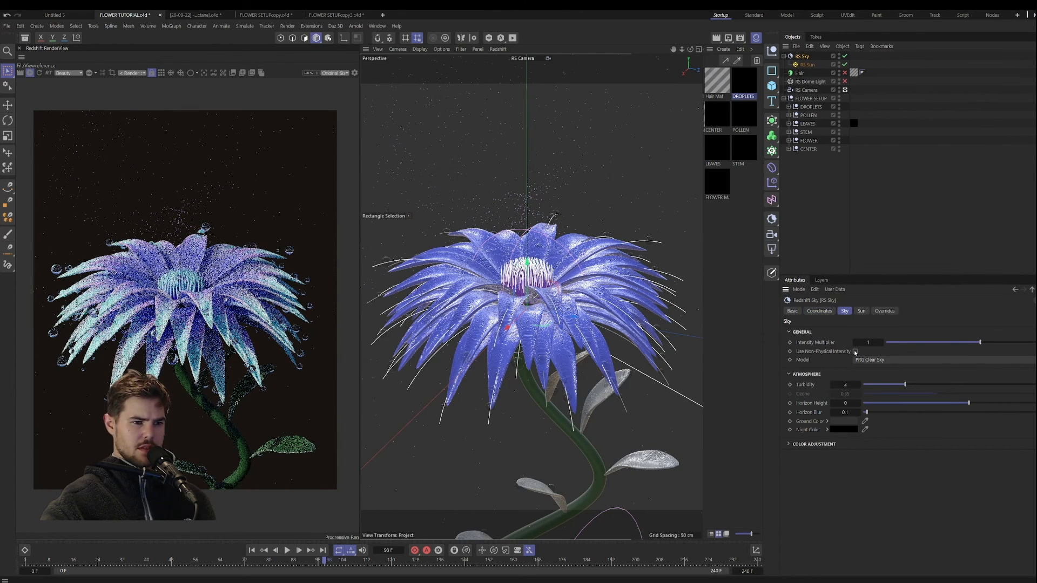
click(789, 444)
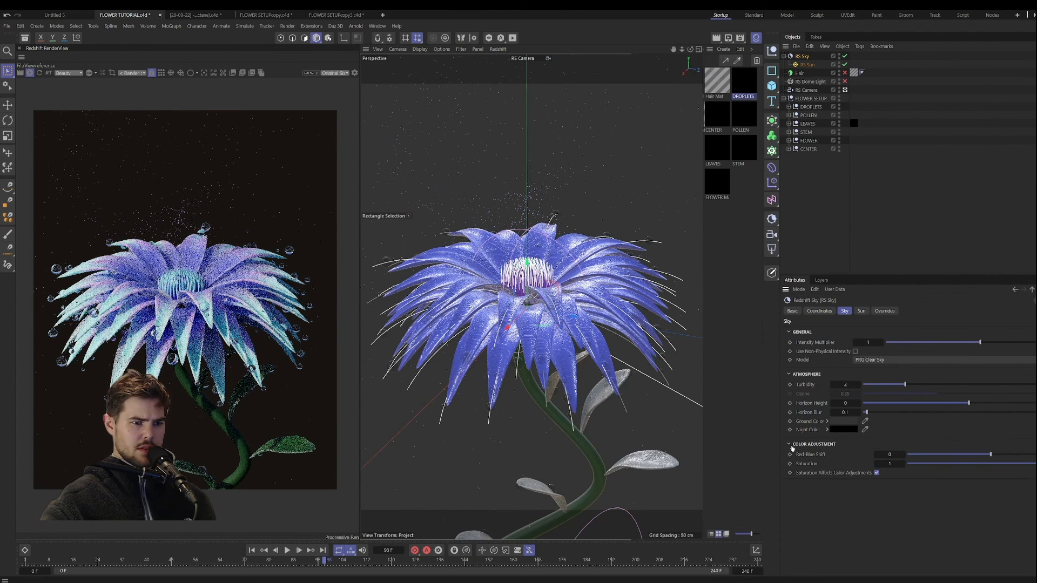
click(790, 445)
click(881, 311)
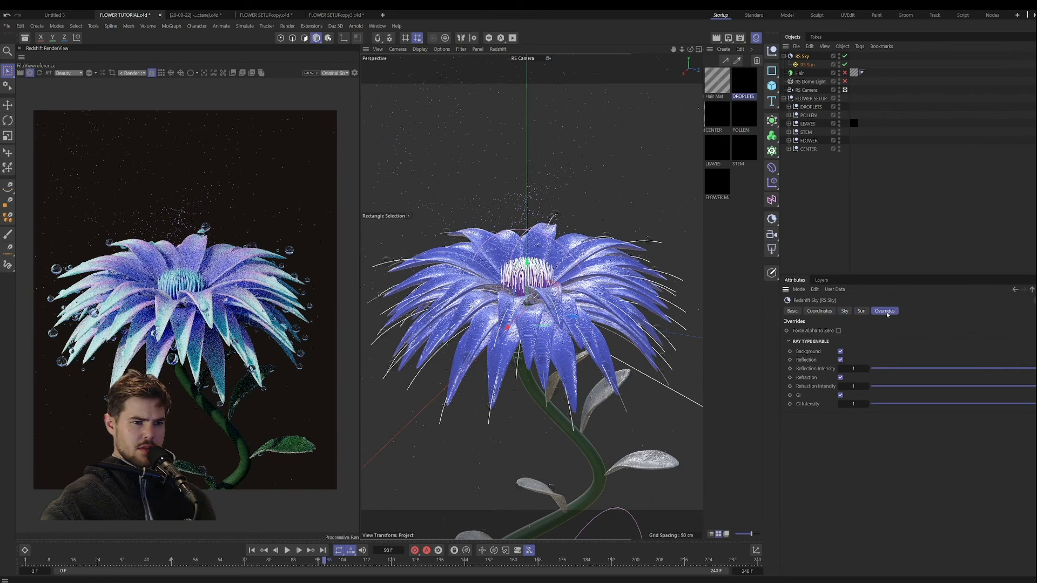
click(840, 351)
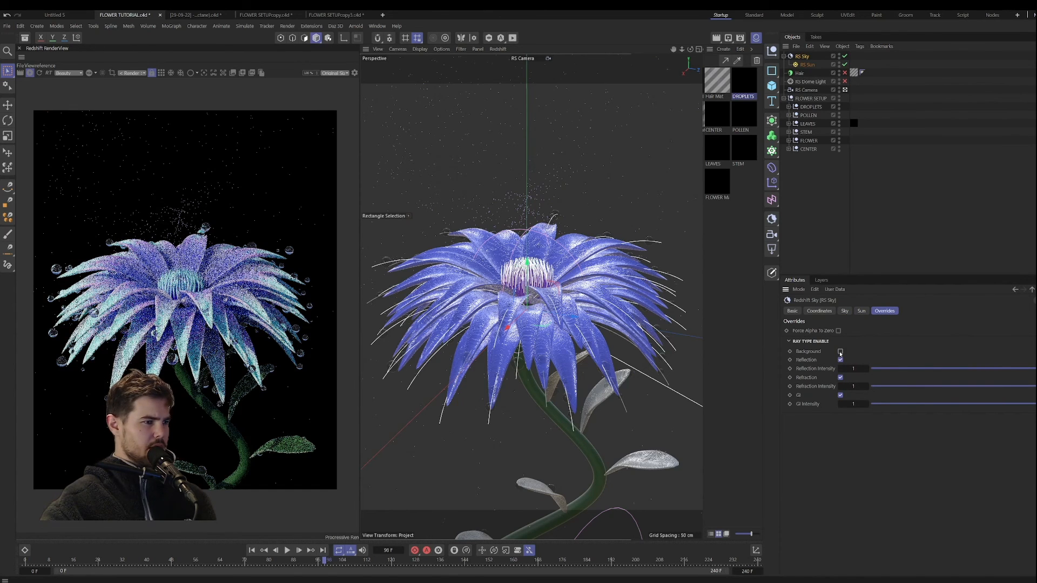
Step: Enable the RS Dome Light again and set its color to light blue with RGB 127, 153, 255
click(772, 249)
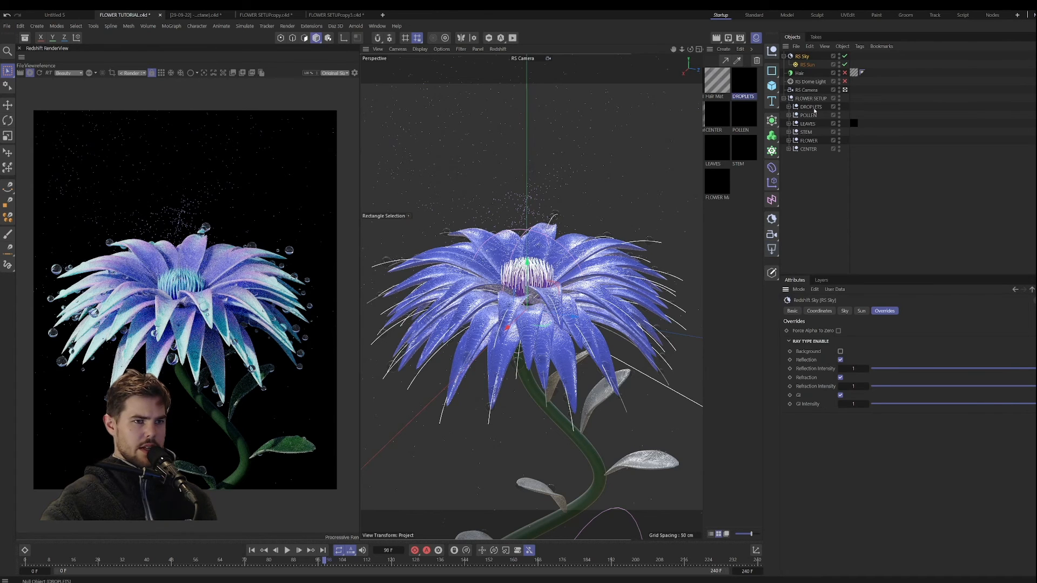
click(817, 82)
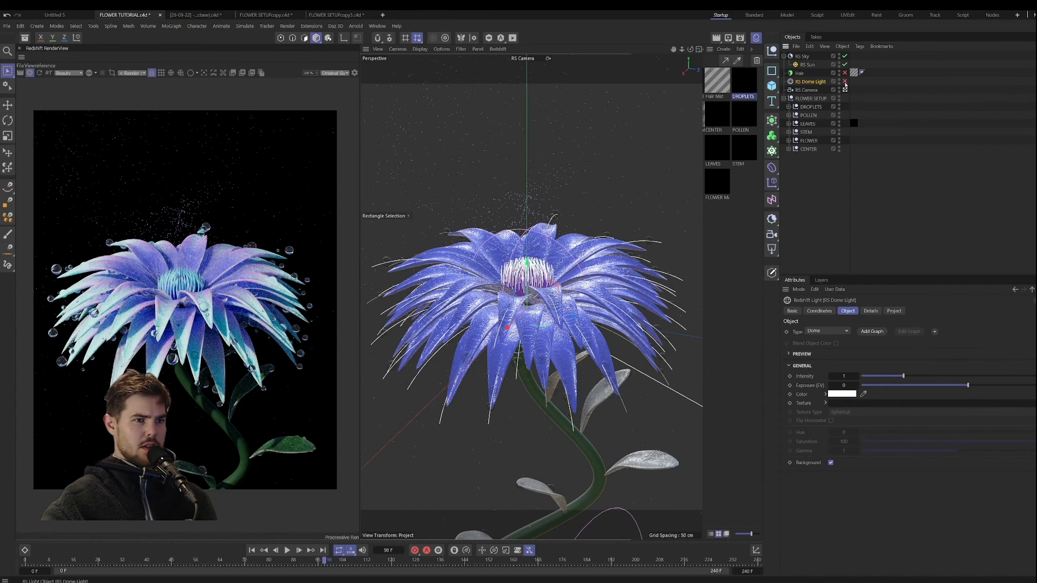
click(844, 82)
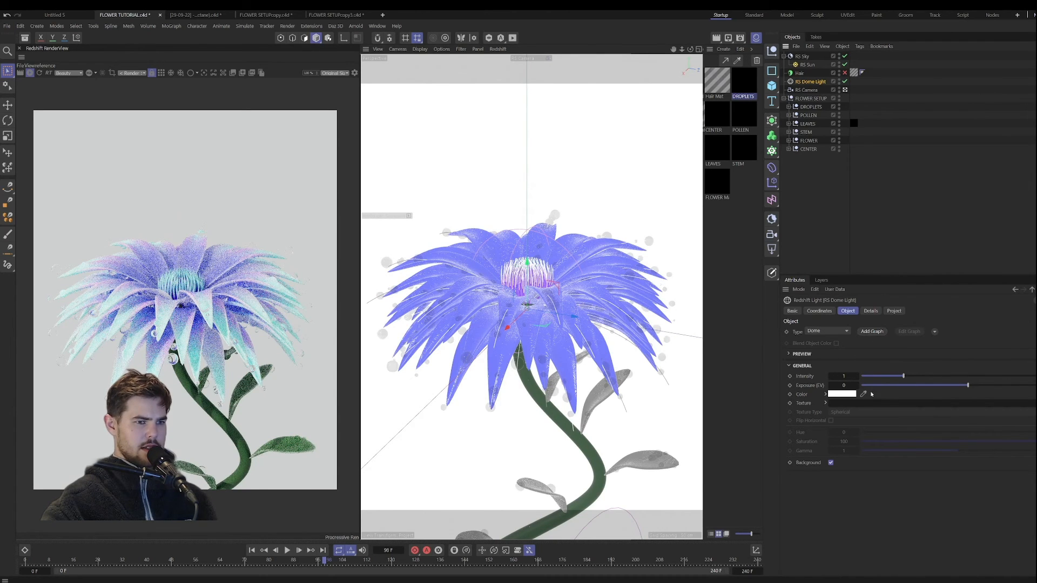
click(841, 394)
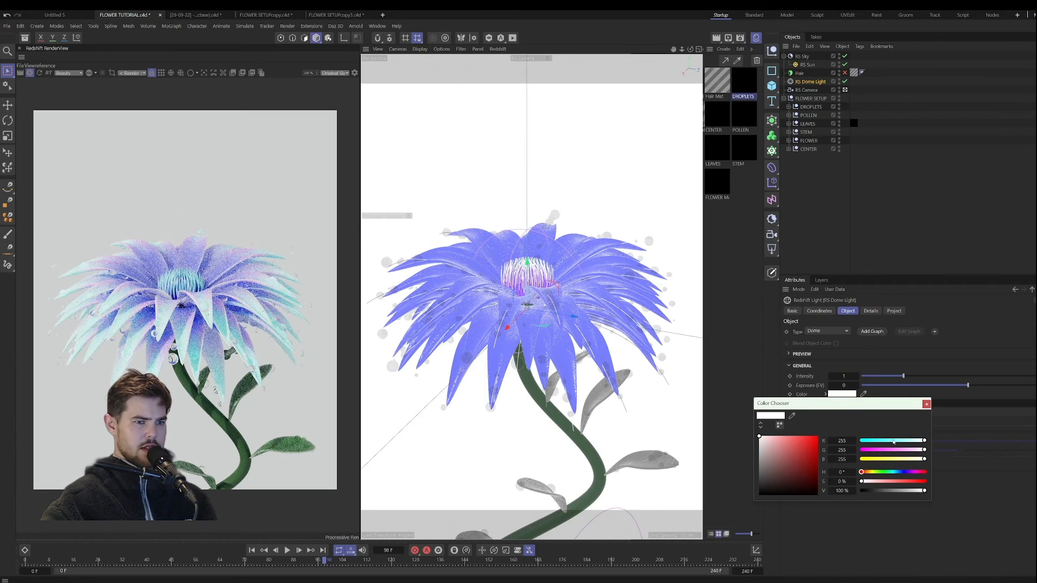
drag(923, 441, 893, 442)
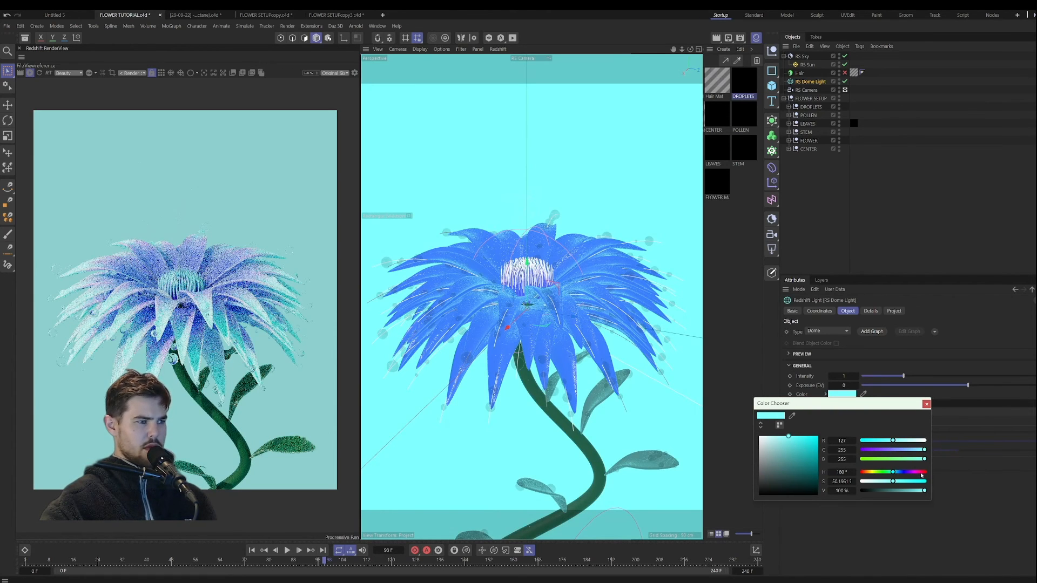
click(900, 450)
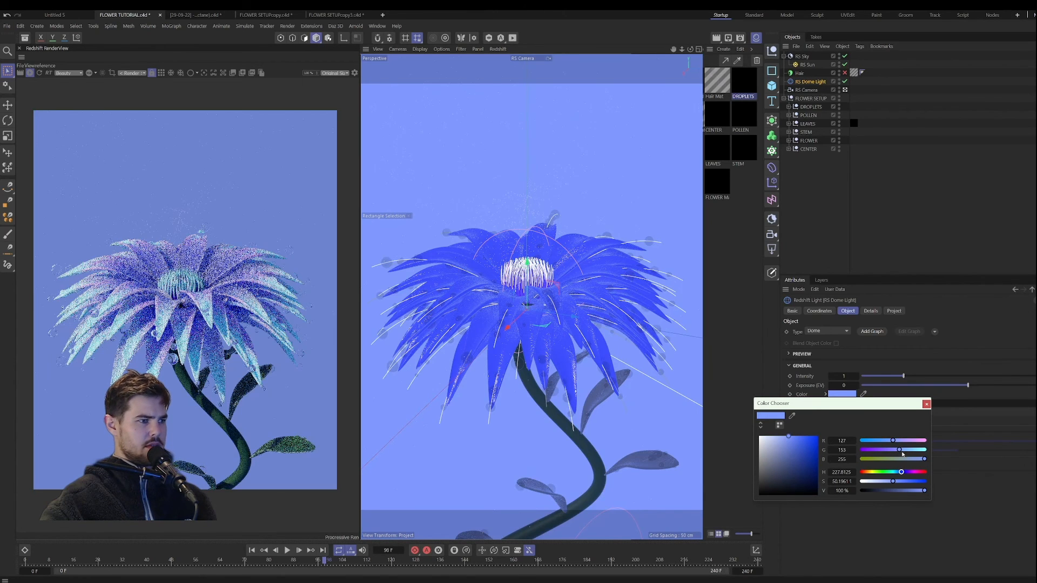
Step: Set the dome light's exposure to -0.726 and add a shader graph to the light
click(947, 385)
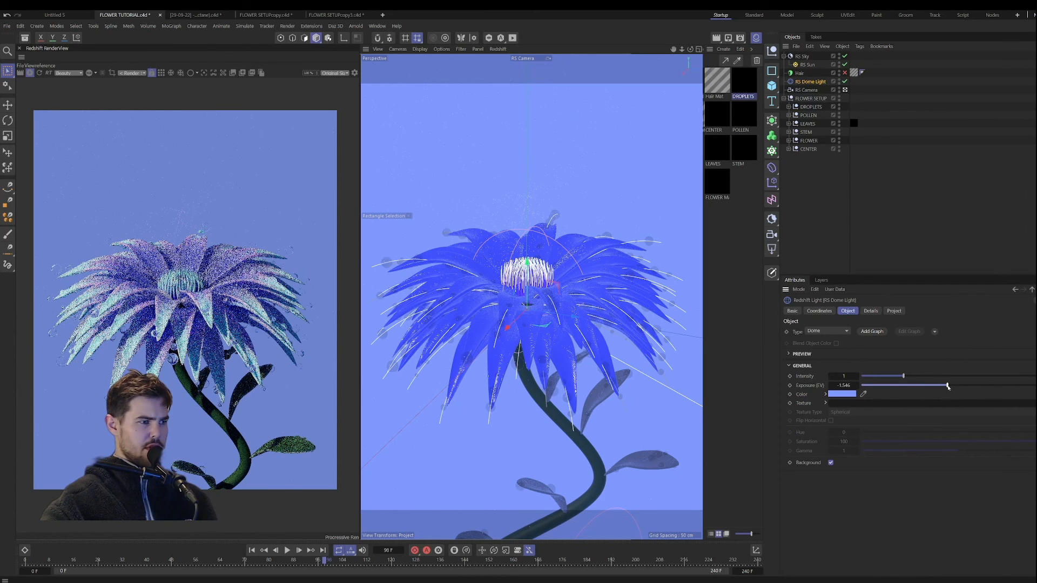
drag(949, 387, 957, 387)
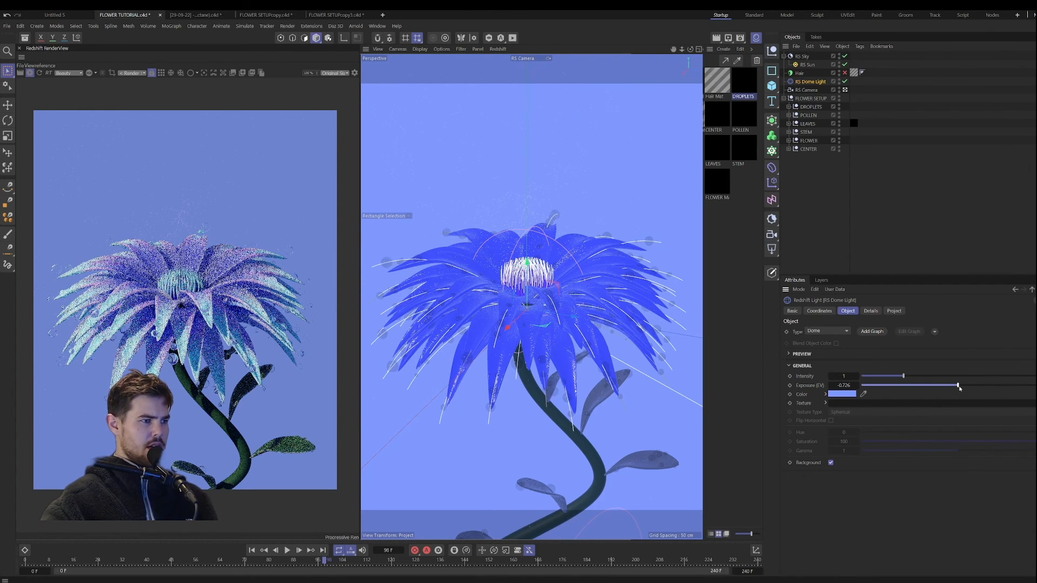
click(874, 331)
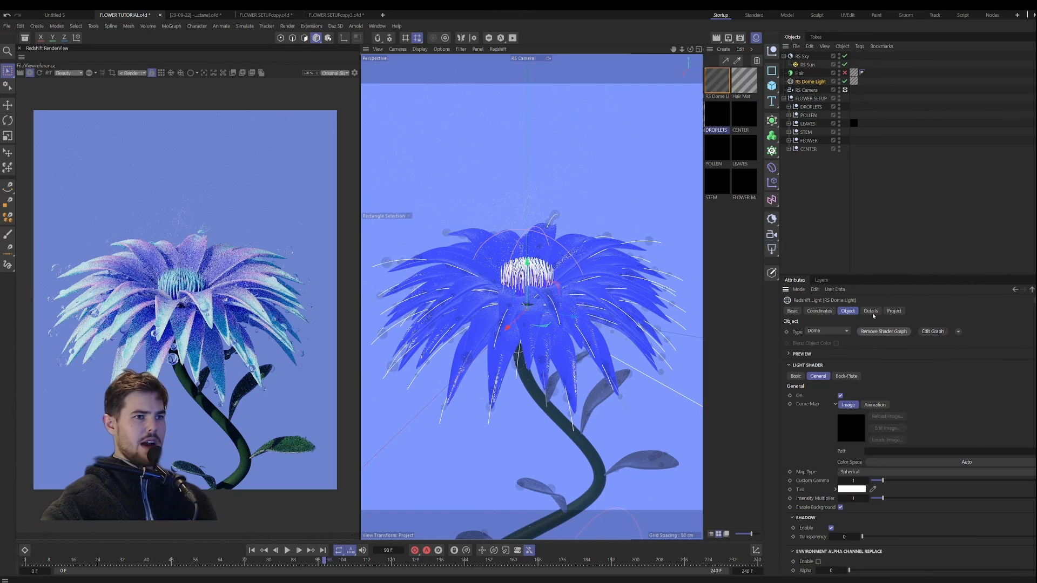
Step: Add a C4D Shader node to the dome light's shader graph and connect its texture output to General Dome Map
click(721, 82)
double_click(720, 82)
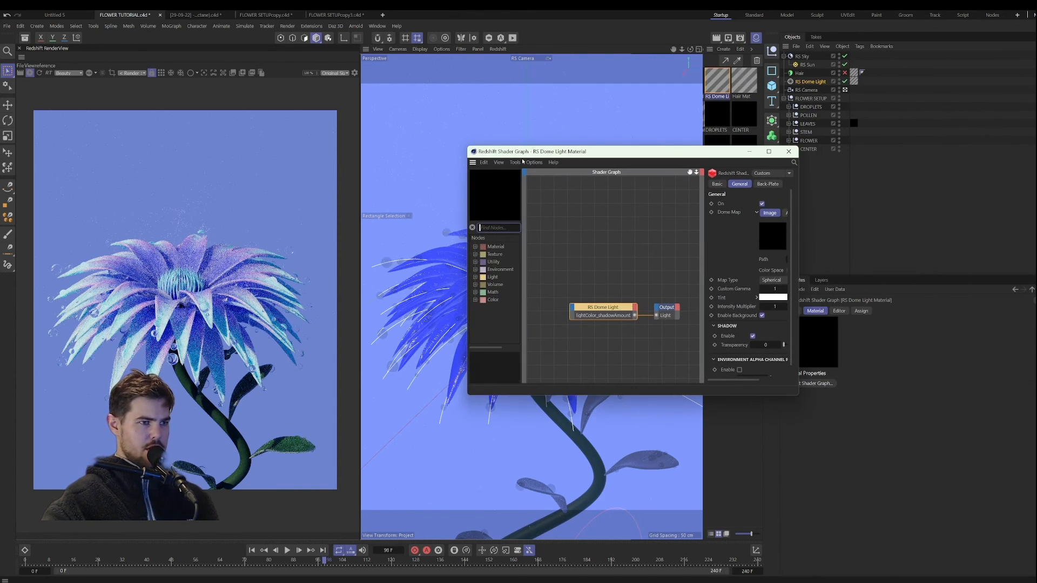
click(494, 229)
text(C4D)
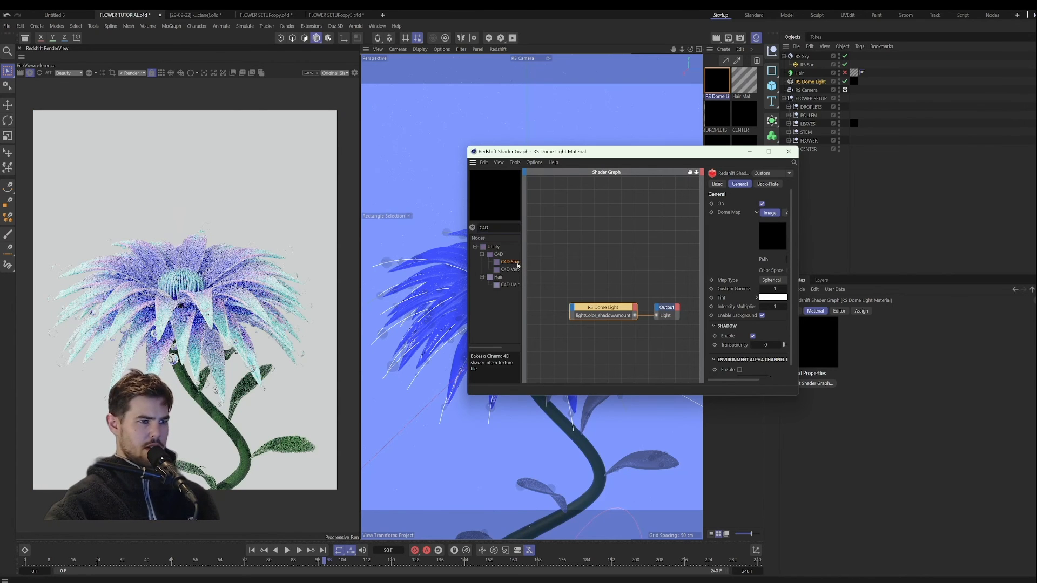
drag(508, 262, 546, 259)
drag(597, 311, 593, 268)
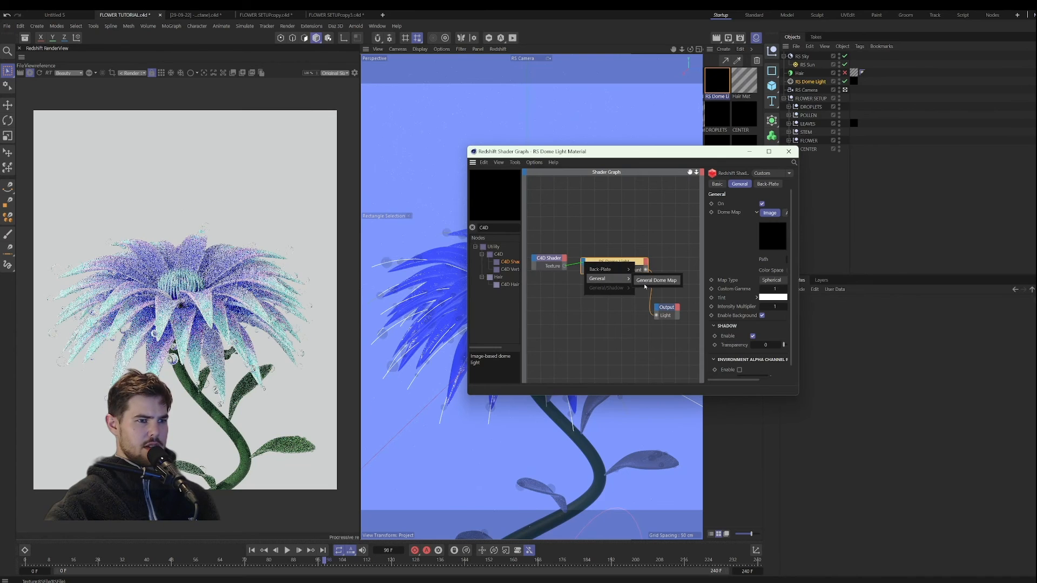
click(653, 279)
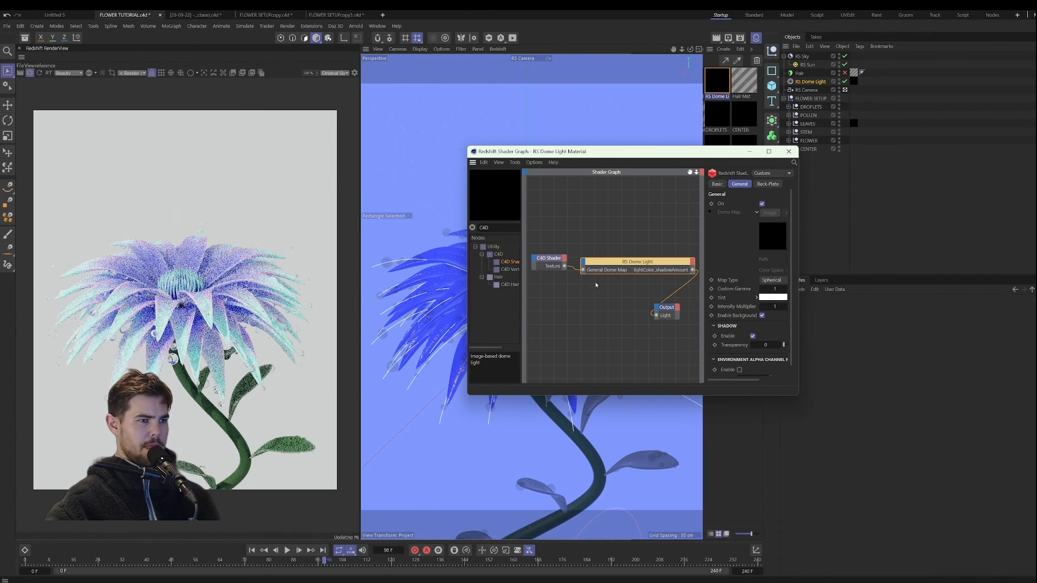
Step: Tidy the node layout, load a Gradient shader into the C4D Shader node and close the graph
drag(616, 269, 574, 310)
click(549, 258)
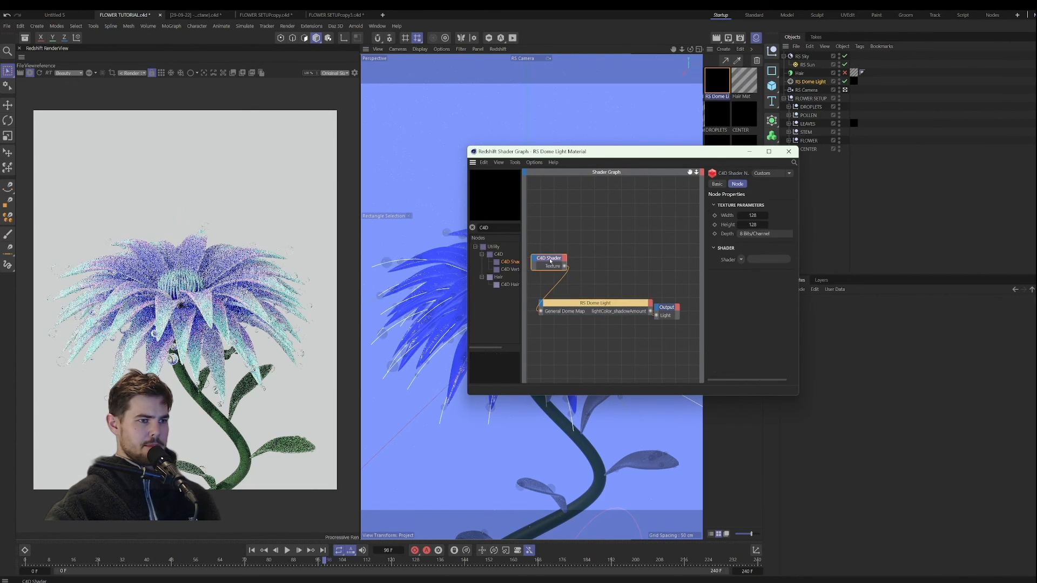
drag(665, 308, 680, 307)
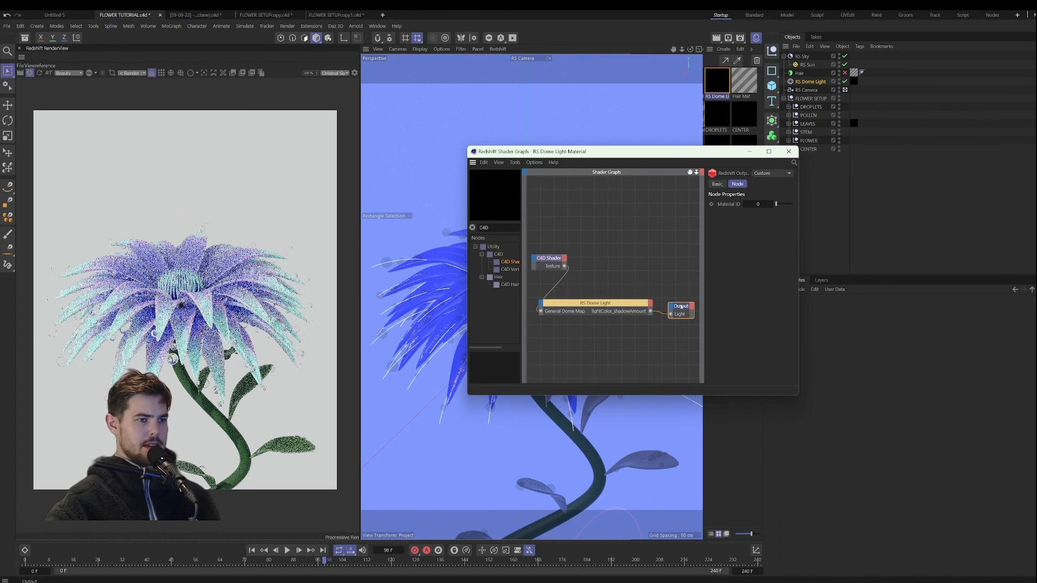
drag(801, 339, 903, 340)
click(816, 259)
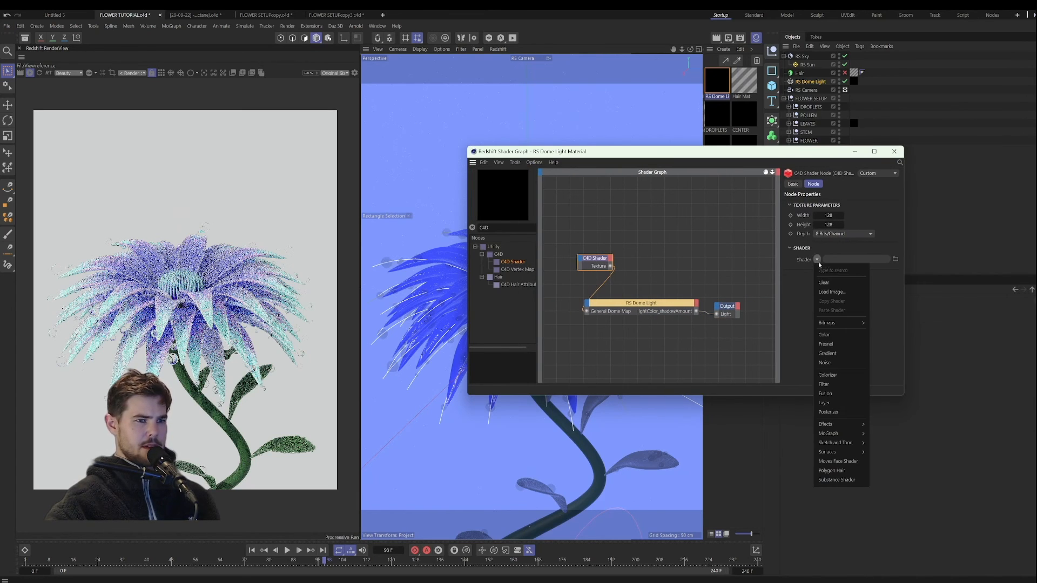
click(827, 353)
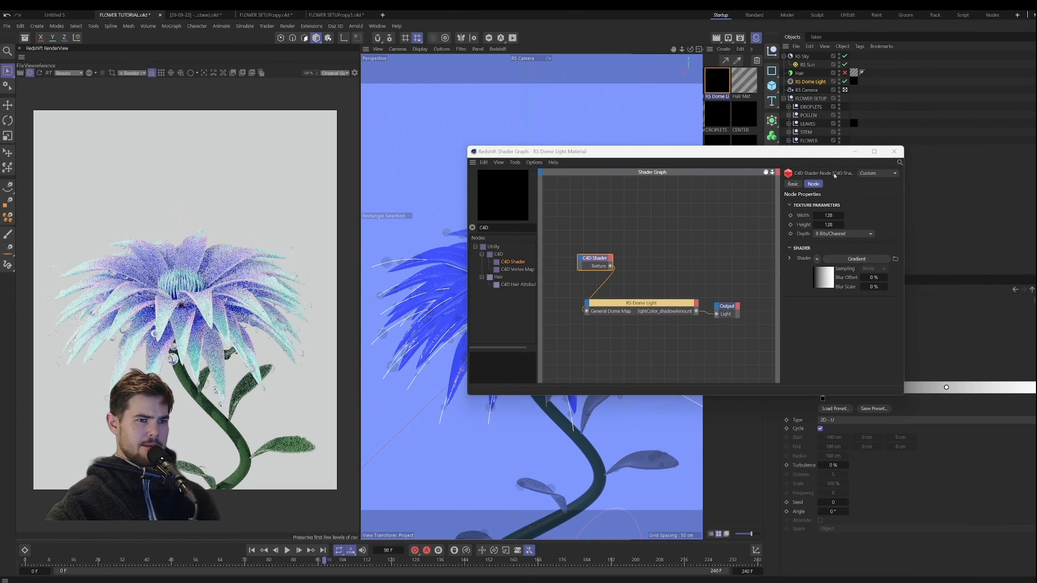
drag(863, 151, 623, 181)
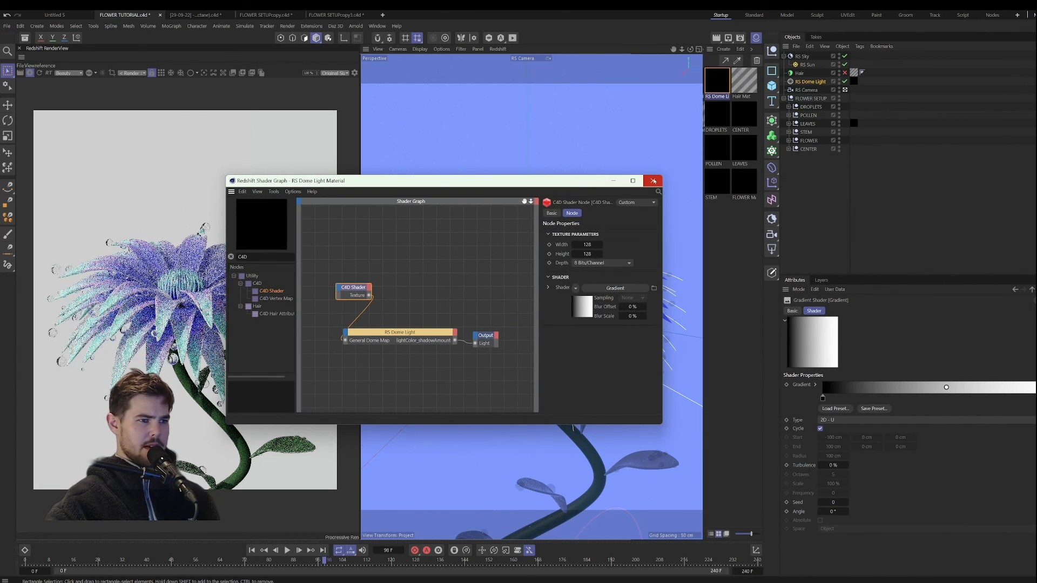
click(653, 181)
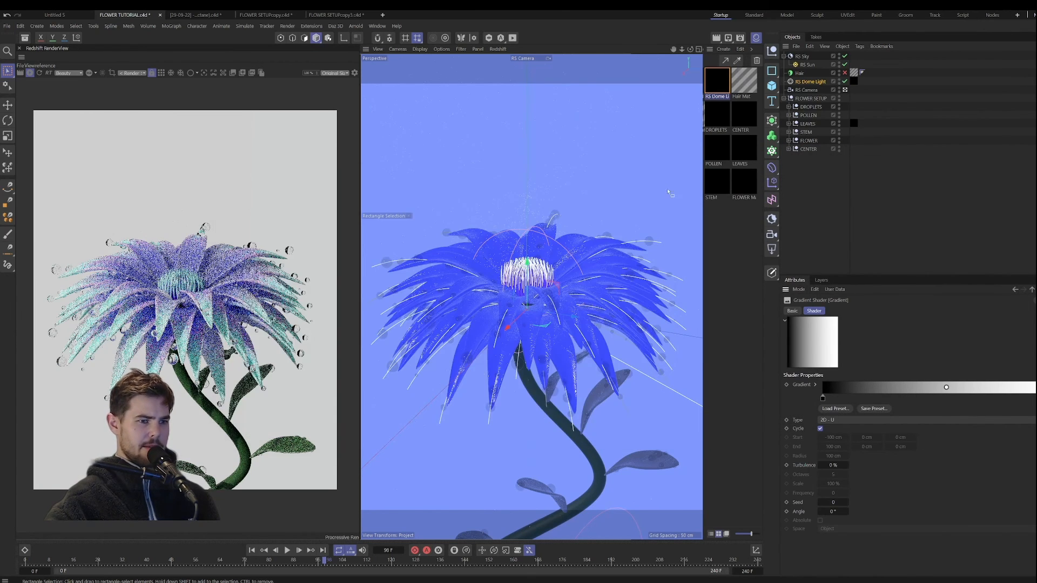
Step: Set the gradient type to 2D - Circular and shift its black knot to about 25%
click(827, 421)
click(851, 468)
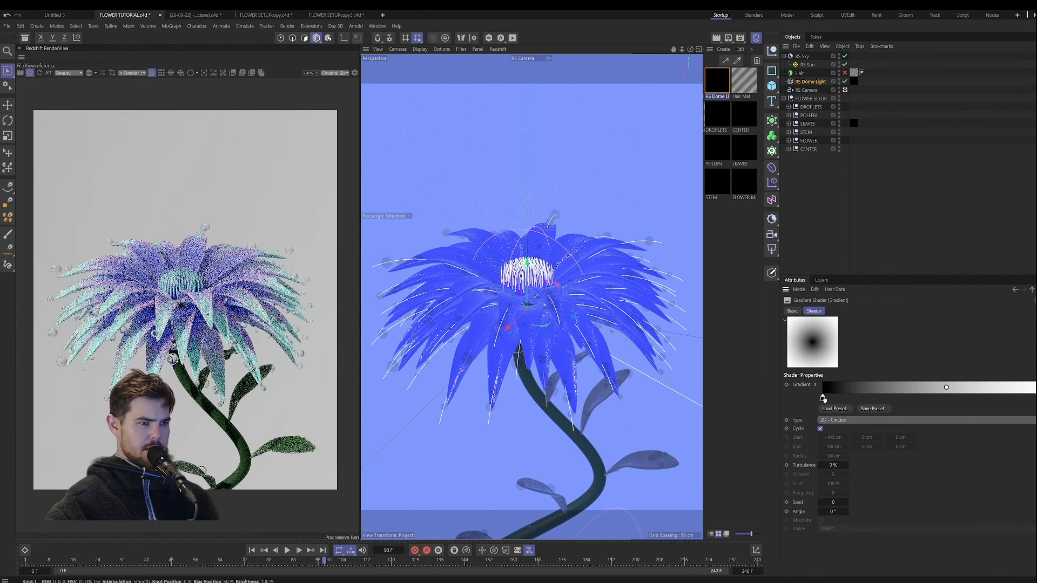
drag(823, 398, 888, 400)
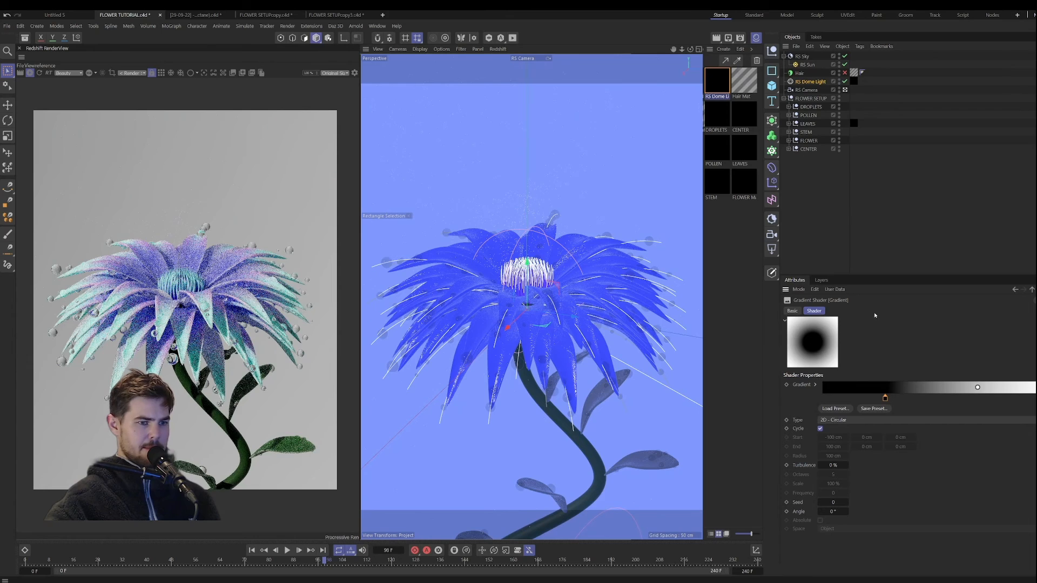
Step: Color the gradient's inner knot violet with HSV 254°, 68%, 100% and its outer knot light blue
double_click(885, 398)
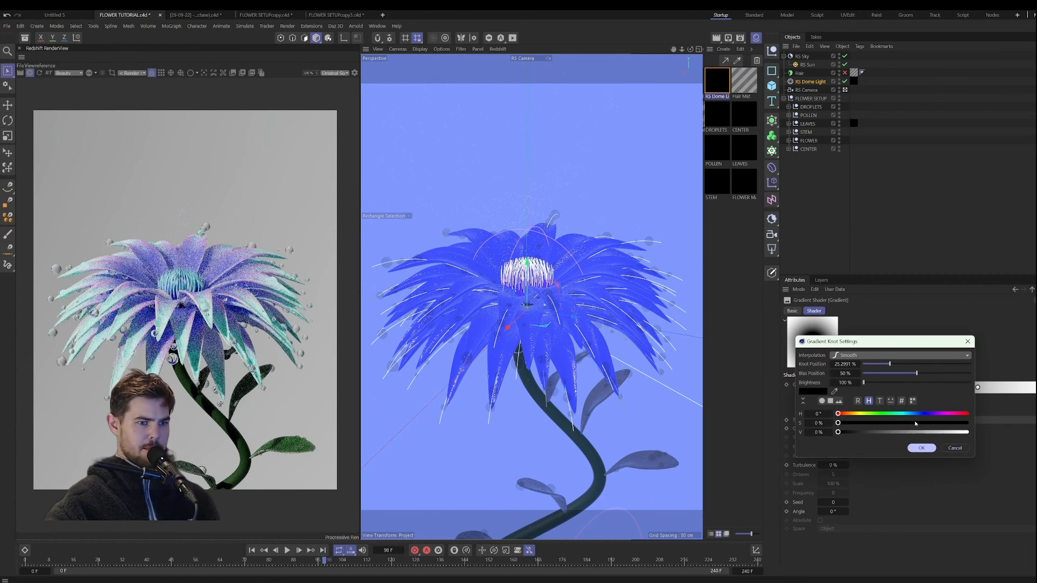
click(913, 414)
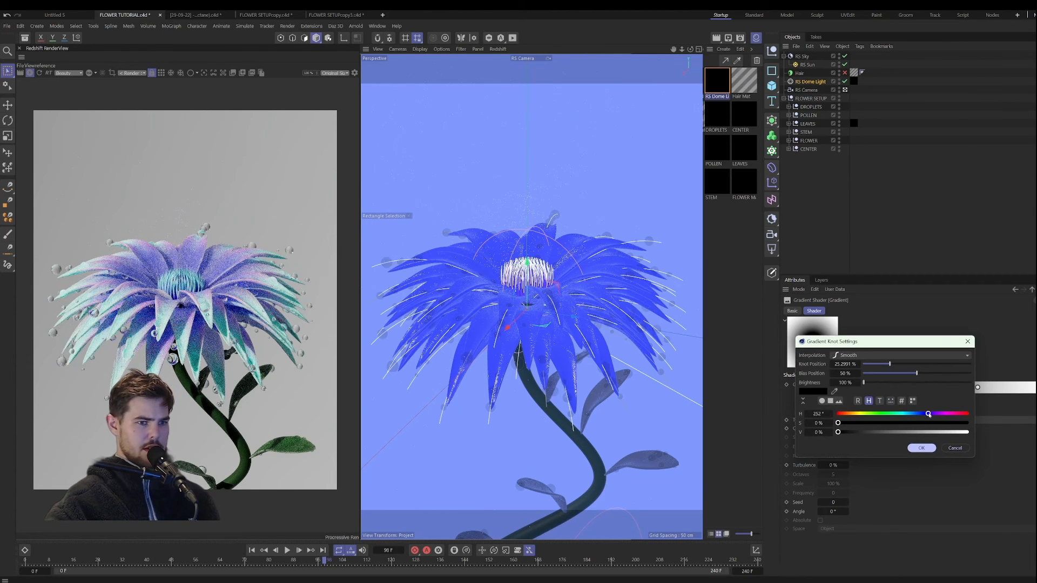
drag(932, 423, 925, 426)
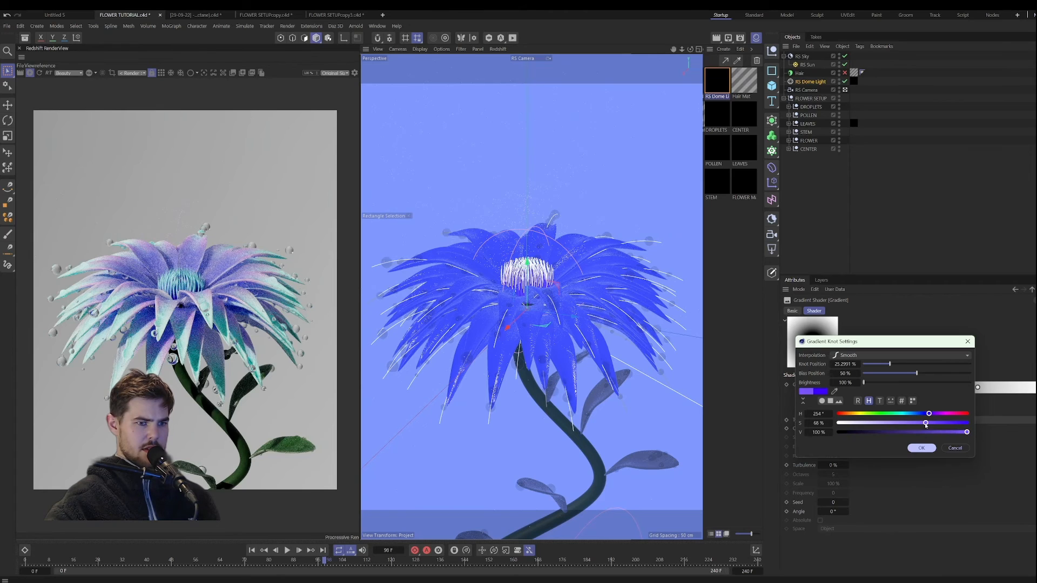
click(921, 447)
double_click(977, 387)
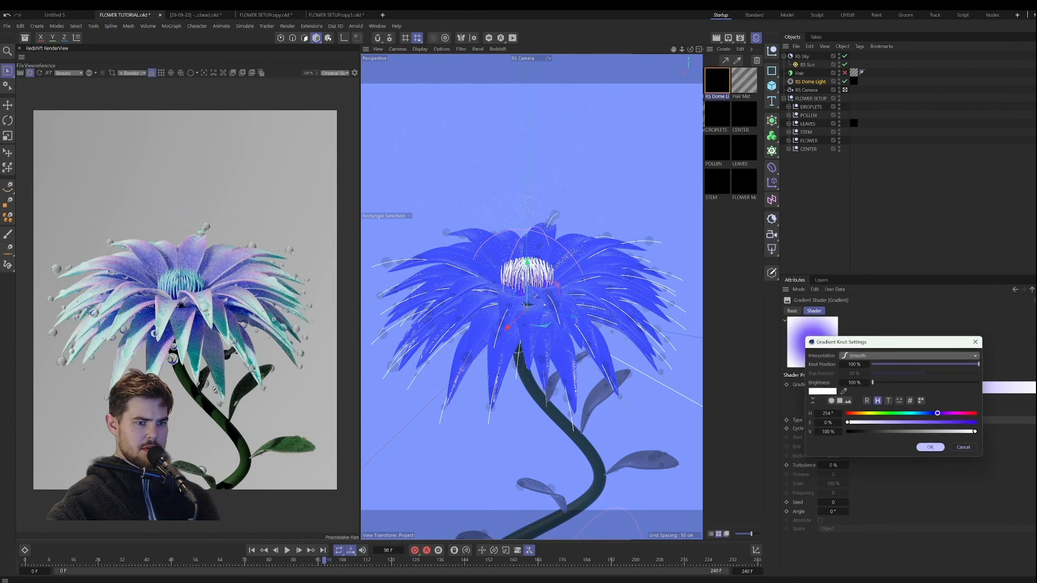
click(920, 415)
click(930, 423)
click(933, 449)
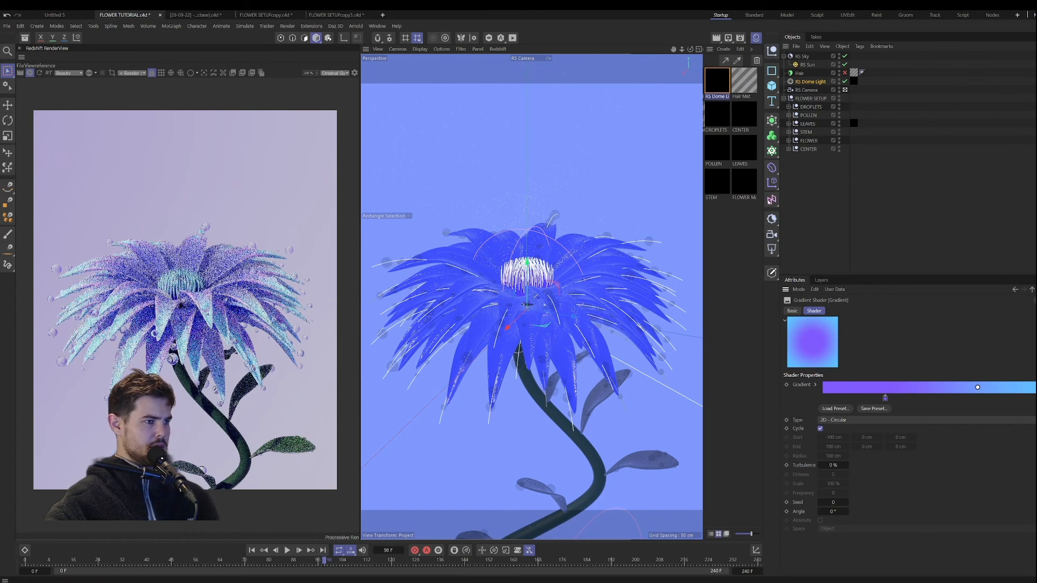
Step: Rotate the RS Dome Light to a heading of 75° and a pitch of 28°
click(810, 81)
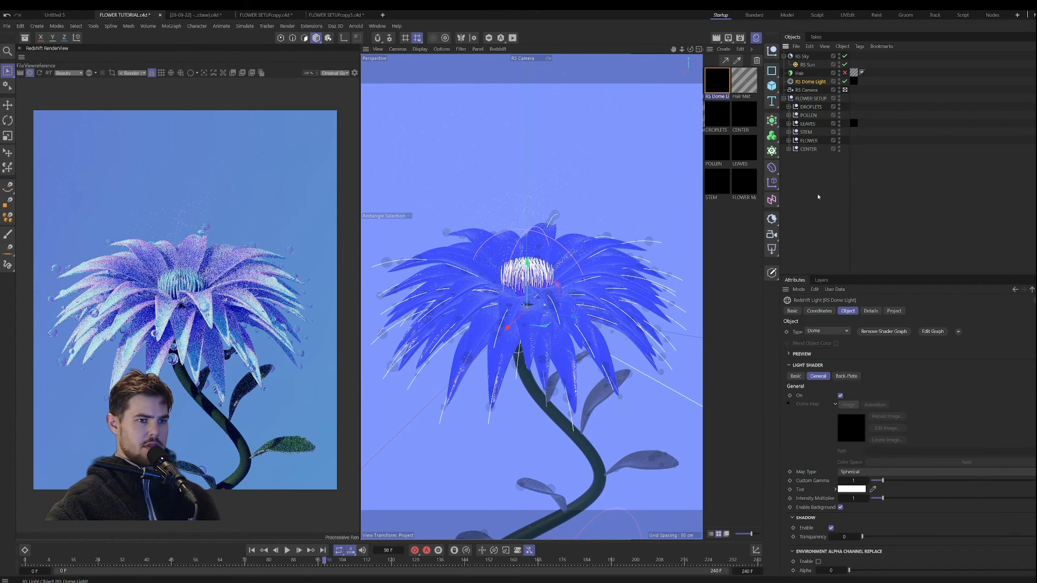
click(819, 310)
drag(874, 346, 890, 346)
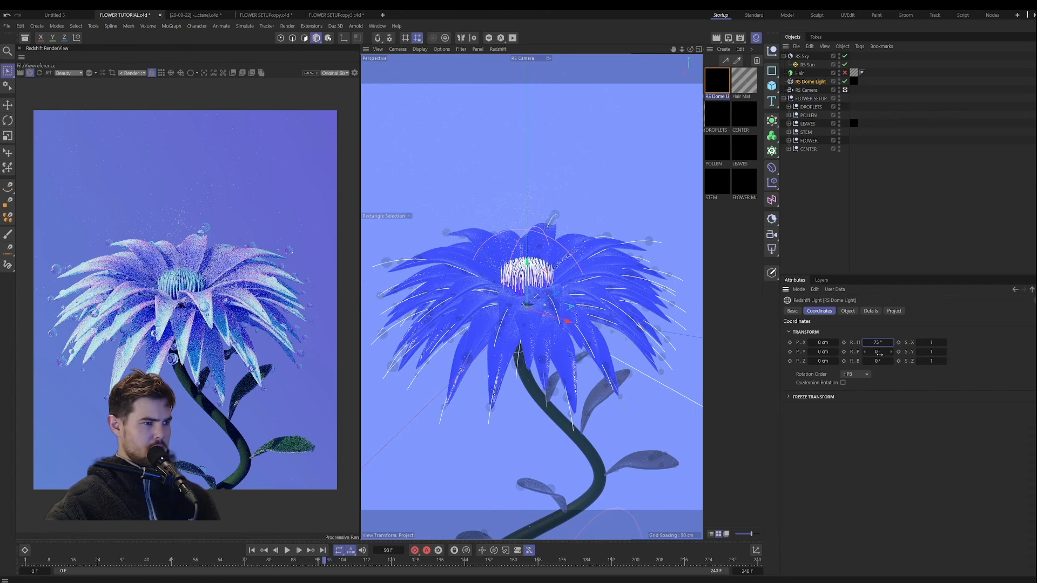
drag(879, 352, 879, 352)
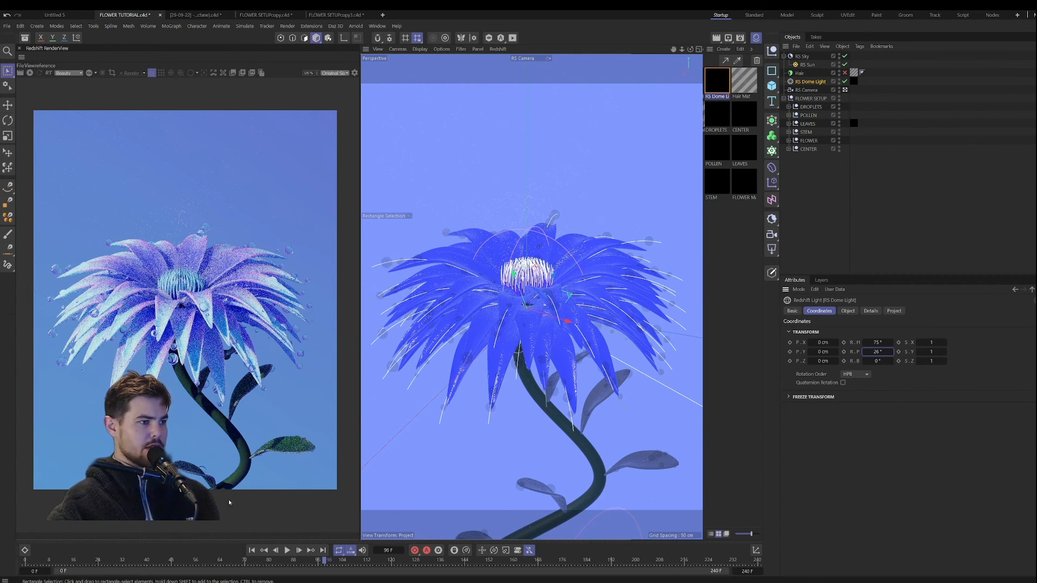
Step: Re-enable the Hair object at frame 0 and play the animation briefly to preview the stem hair
click(252, 550)
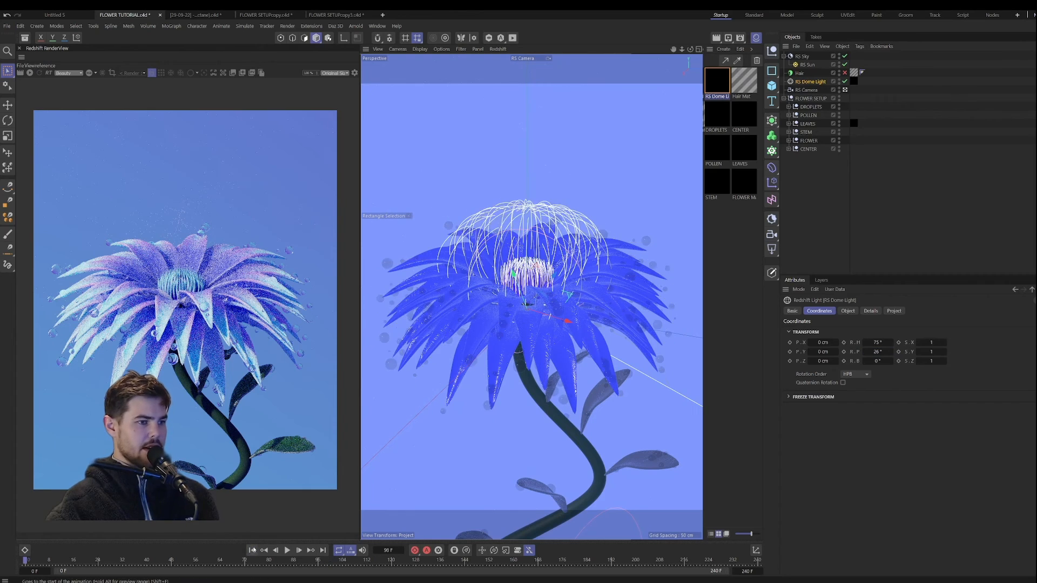
click(844, 73)
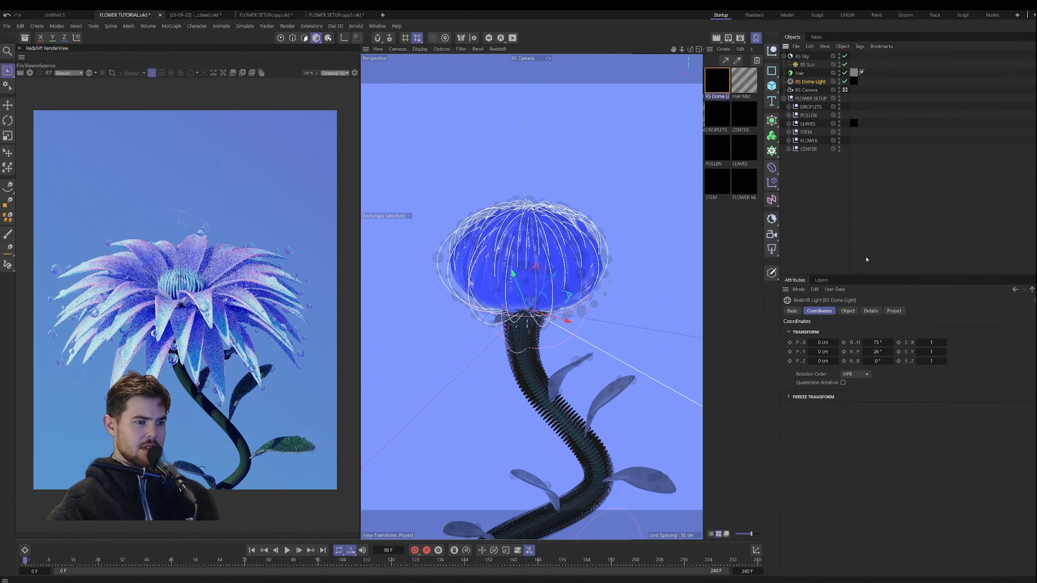
click(287, 550)
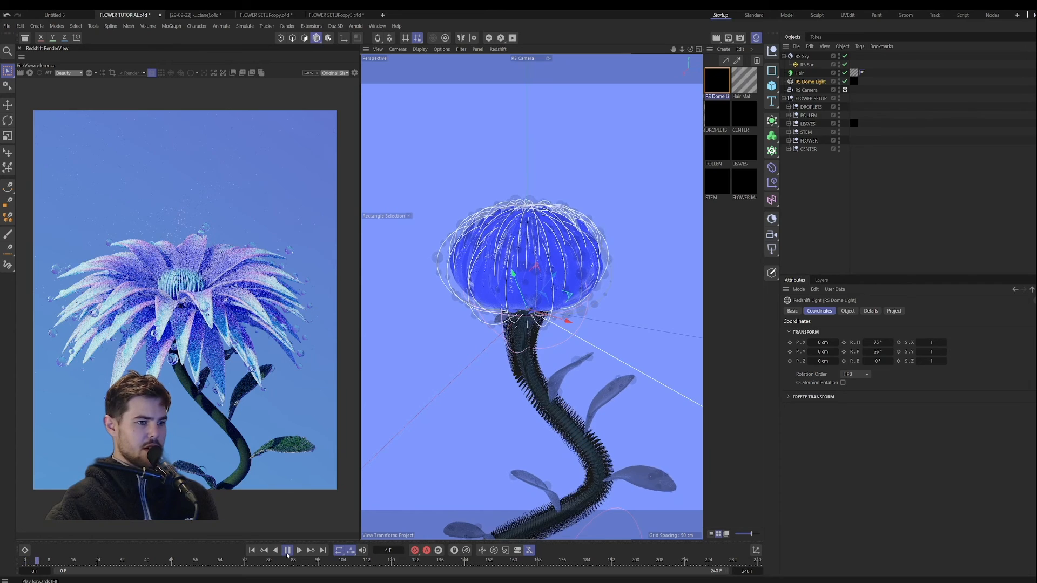
click(287, 550)
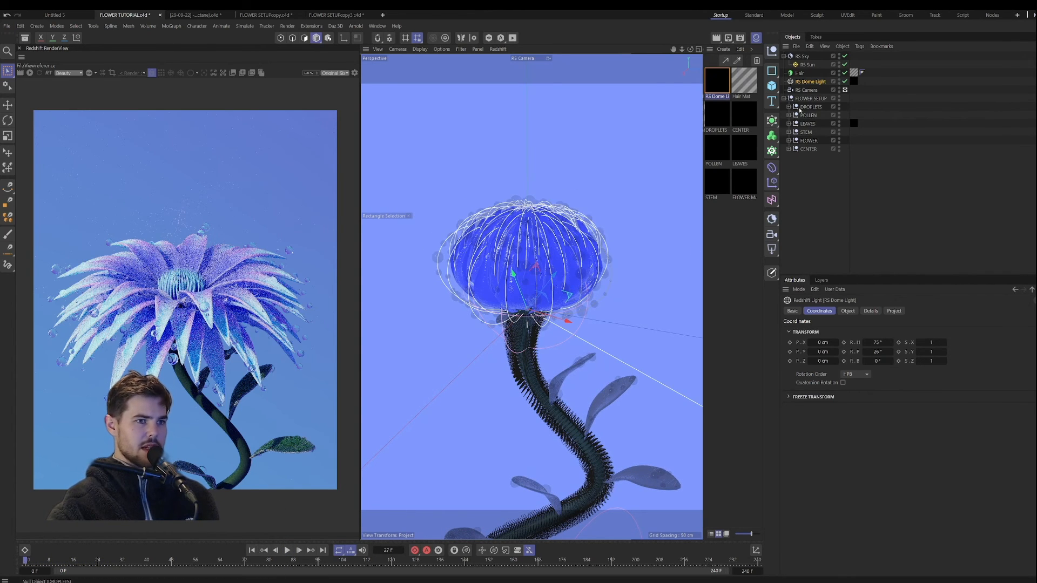
Step: Activate the hair Brush tool for the Hair object with a strength of 13% and a radius of 33
click(799, 73)
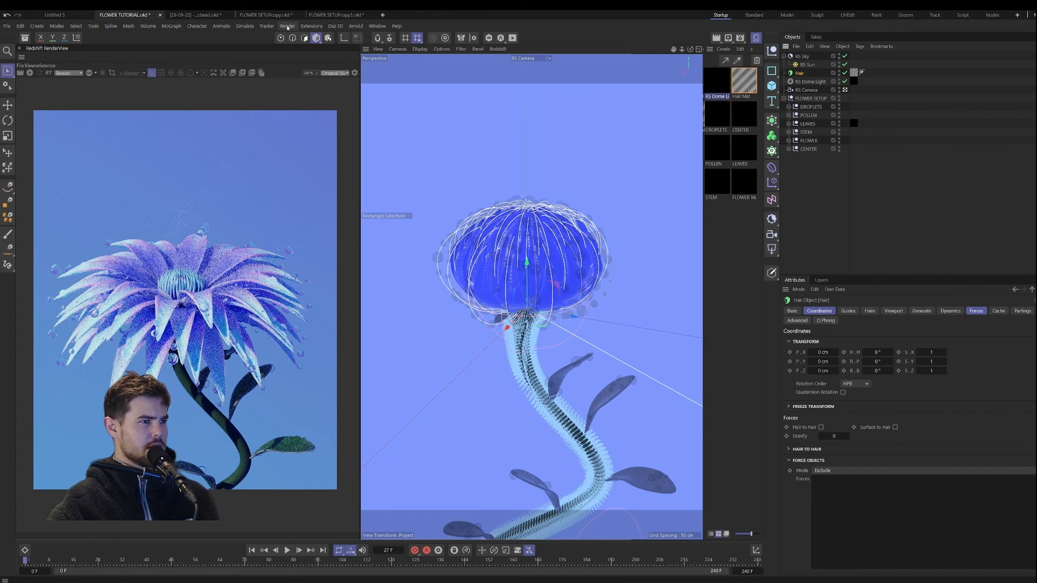
click(248, 27)
mouse_move(260, 177)
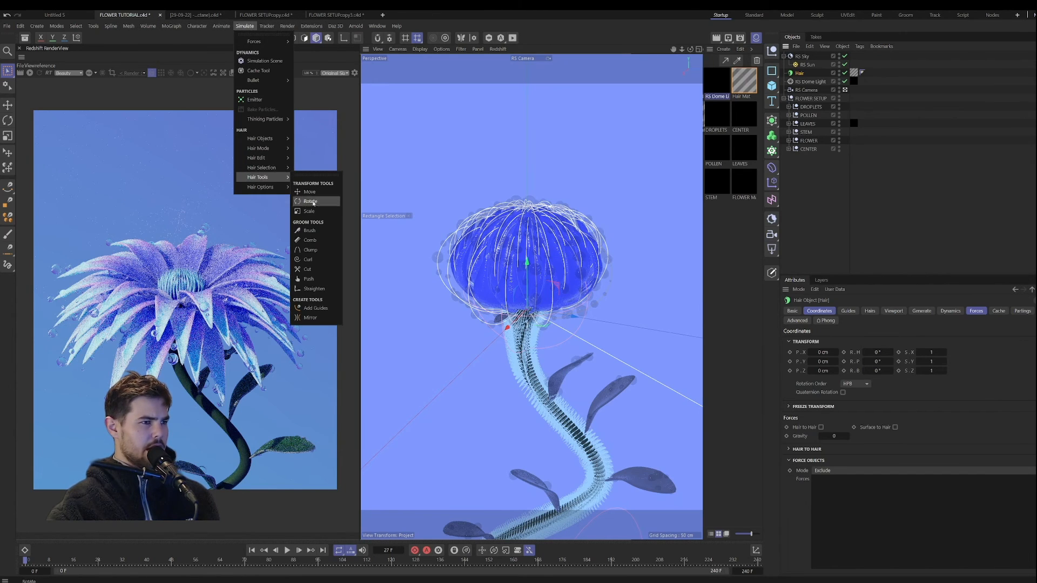
click(319, 230)
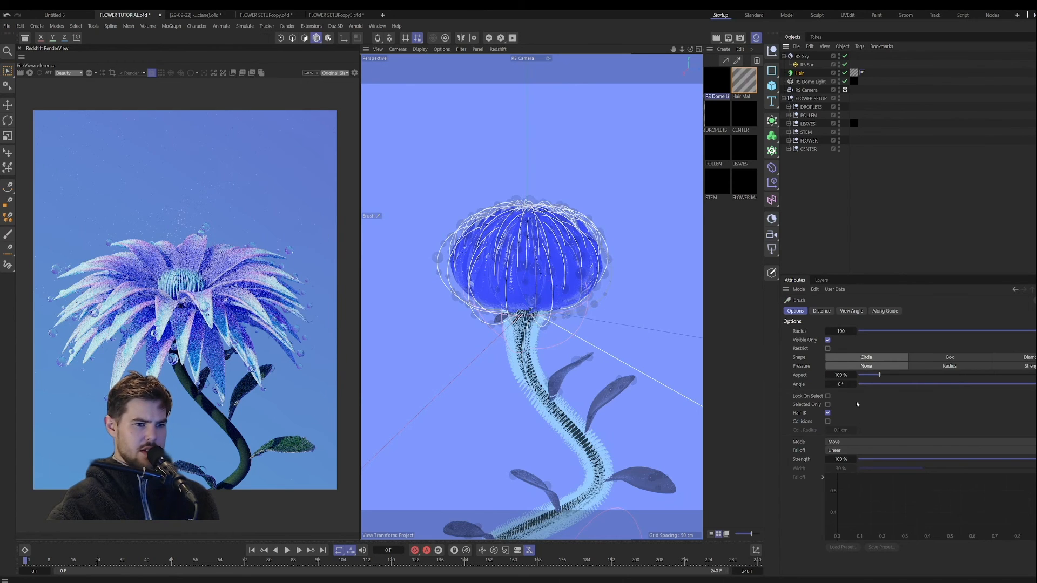
click(888, 459)
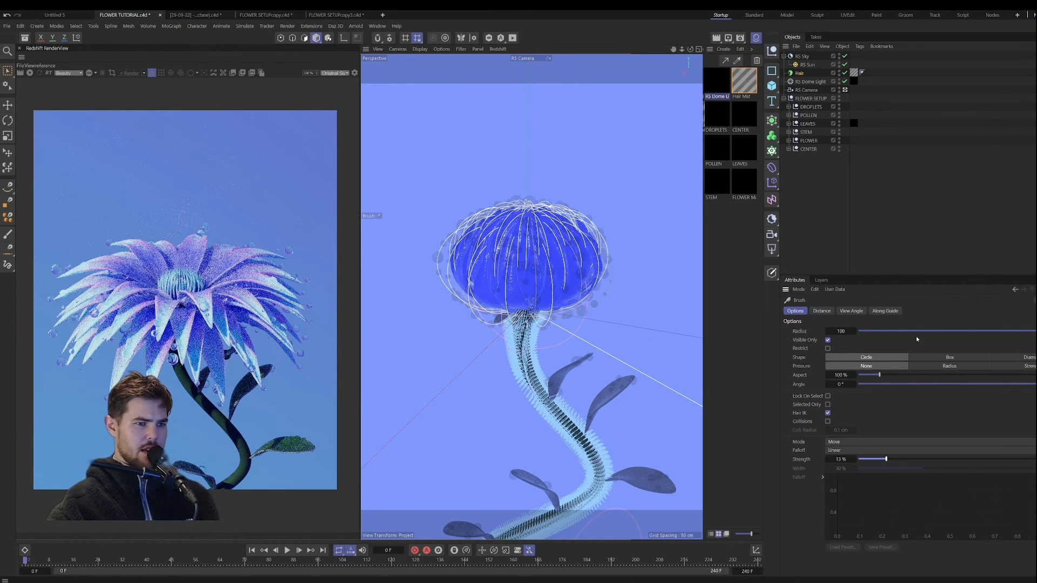
click(929, 331)
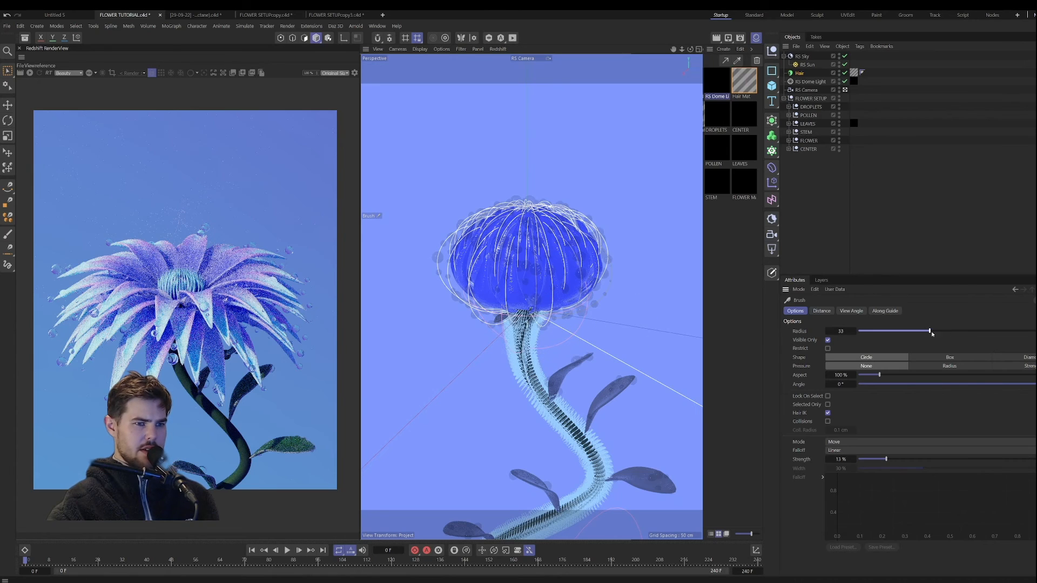
Step: Brush the guide hairs downward along the stem, raising the brush radius to 49 and its strength to 26%
drag(524, 327, 527, 366)
click(914, 459)
mouse_move(556, 313)
mouse_down()
mouse_move(548, 338)
mouse_move(530, 309)
mouse_move(518, 359)
mouse_move(637, 486)
mouse_move(604, 504)
mouse_move(609, 470)
mouse_move(536, 527)
mouse_move(560, 504)
mouse_move(551, 514)
mouse_move(475, 510)
mouse_move(527, 527)
mouse_move(597, 485)
mouse_move(592, 393)
mouse_move(556, 417)
mouse_move(542, 334)
mouse_move(527, 363)
mouse_move(542, 387)
mouse_move(521, 344)
mouse_move(544, 416)
mouse_move(597, 463)
mouse_move(600, 478)
mouse_up()
drag(517, 317, 559, 368)
click(815, 208)
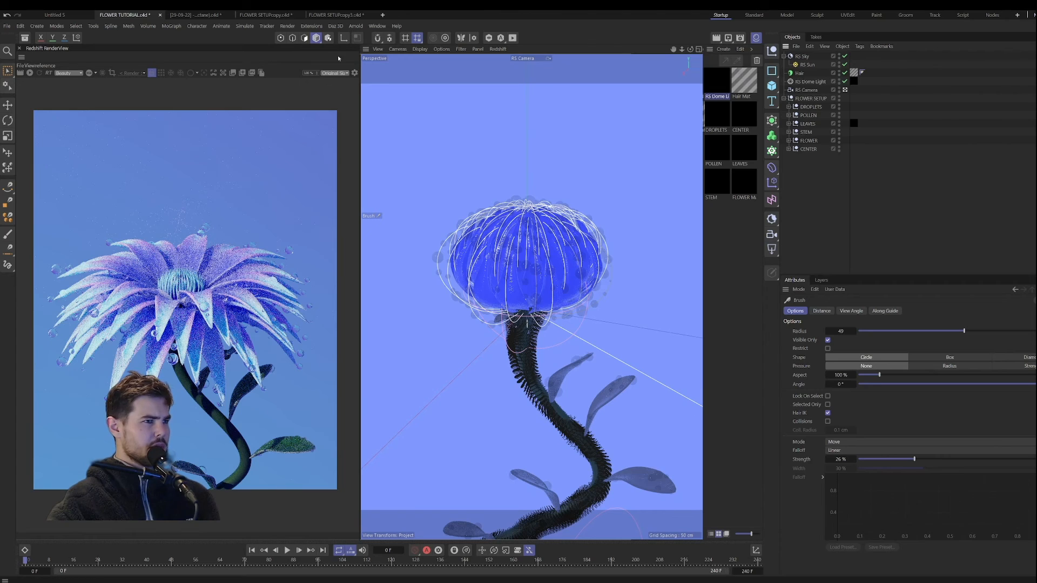
click(8, 71)
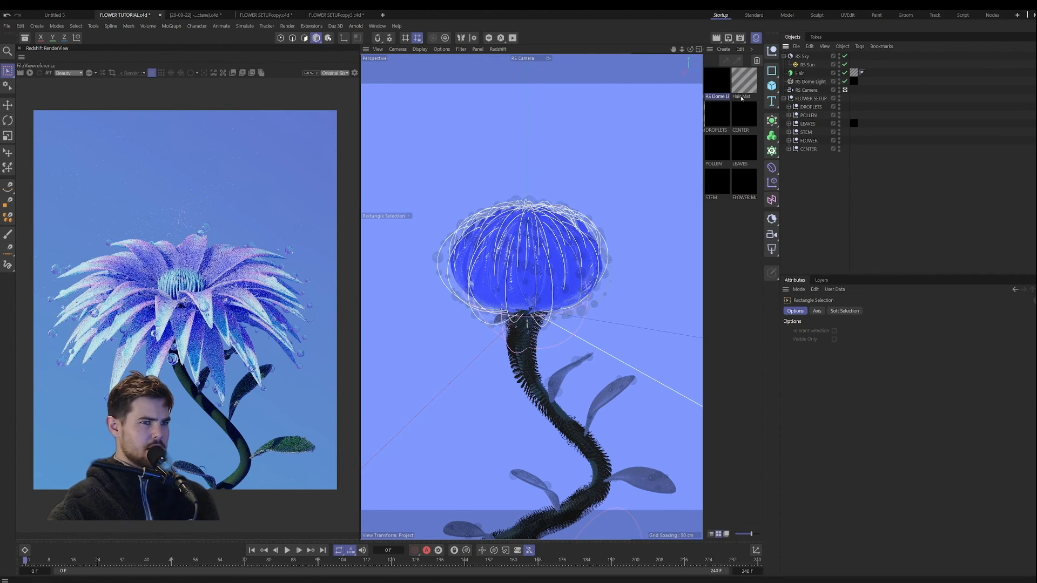
Step: Set the Hair object's hair count to 200000 and restart the live Redshift render at the current frame
click(799, 73)
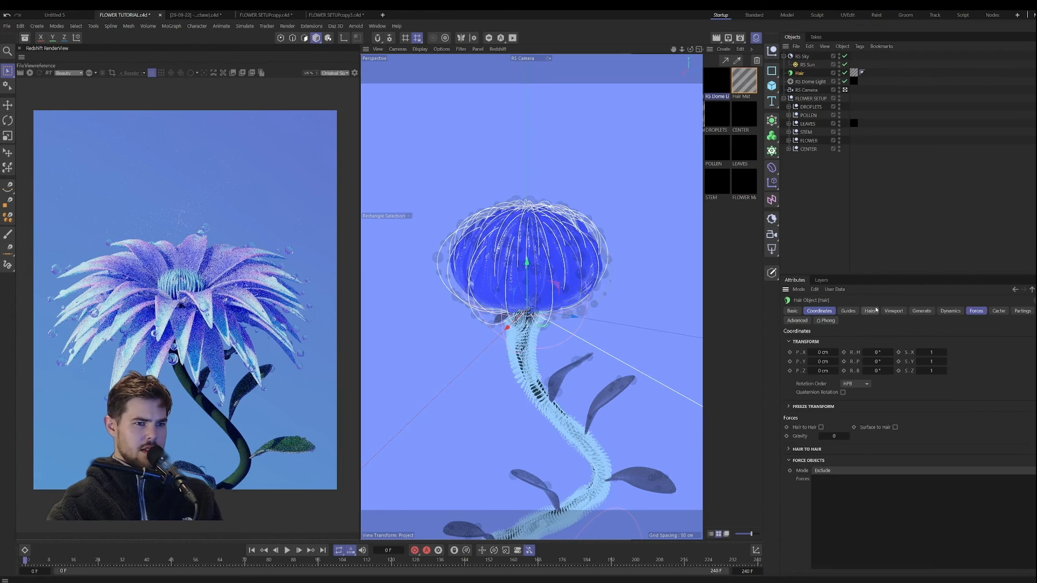
double_click(822, 340)
text(200000)
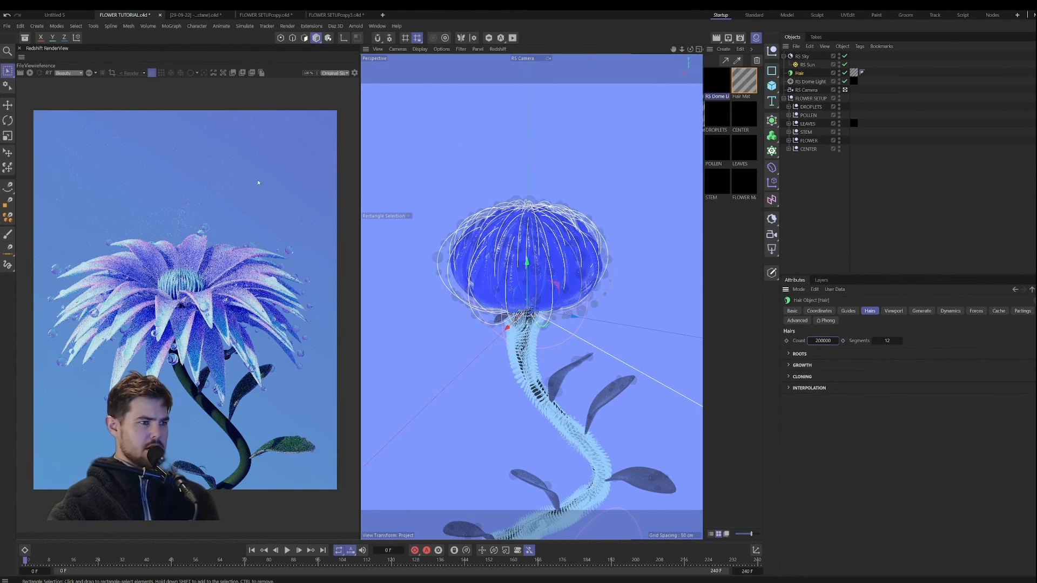
click(30, 72)
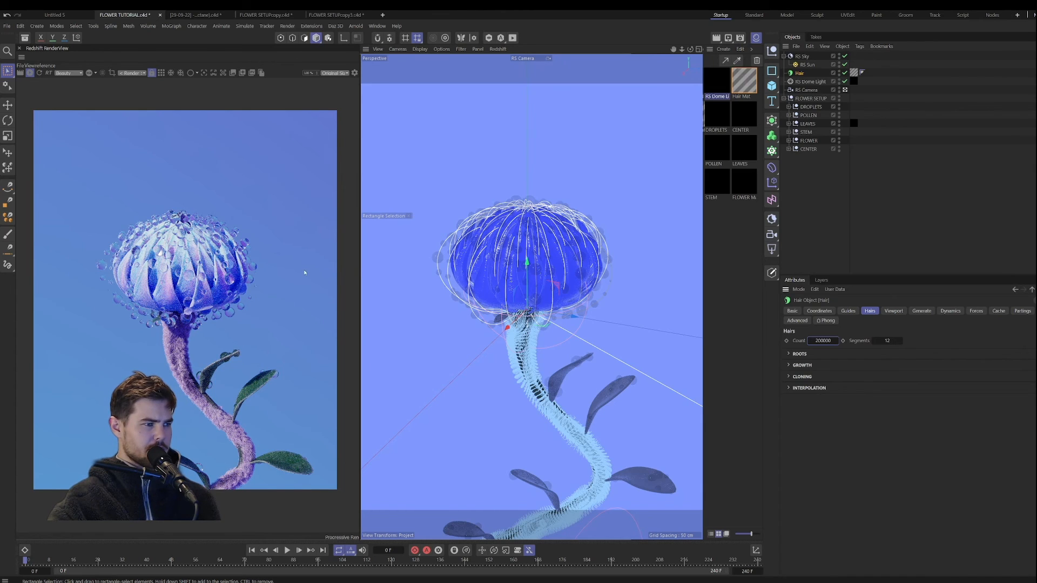
Step: Change the LEAVES material's subsurface color from green to a brighter blue with RGB 26, 63, 130
click(744, 147)
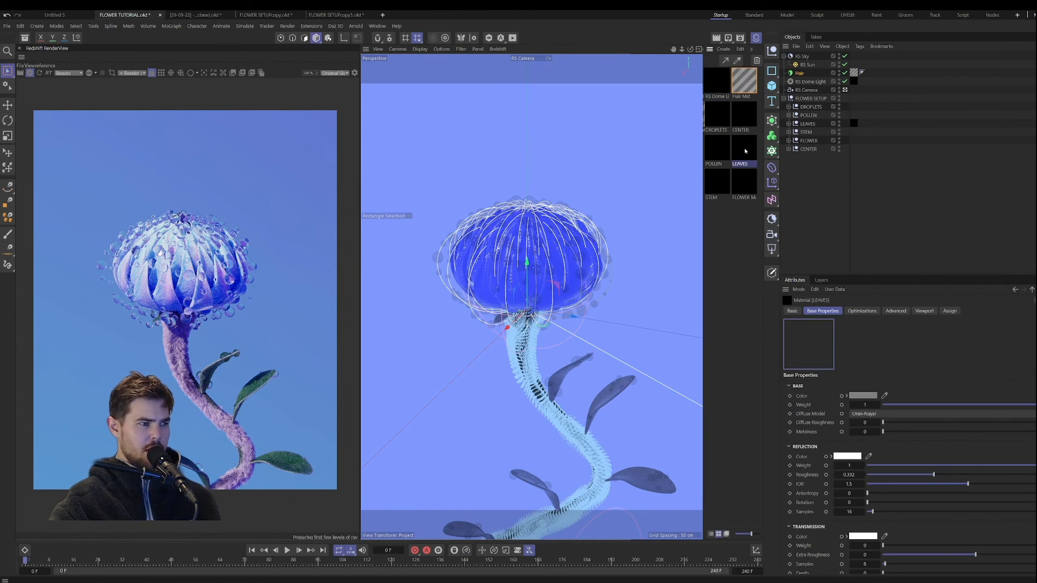
scroll(815, 425, down, 5)
click(853, 432)
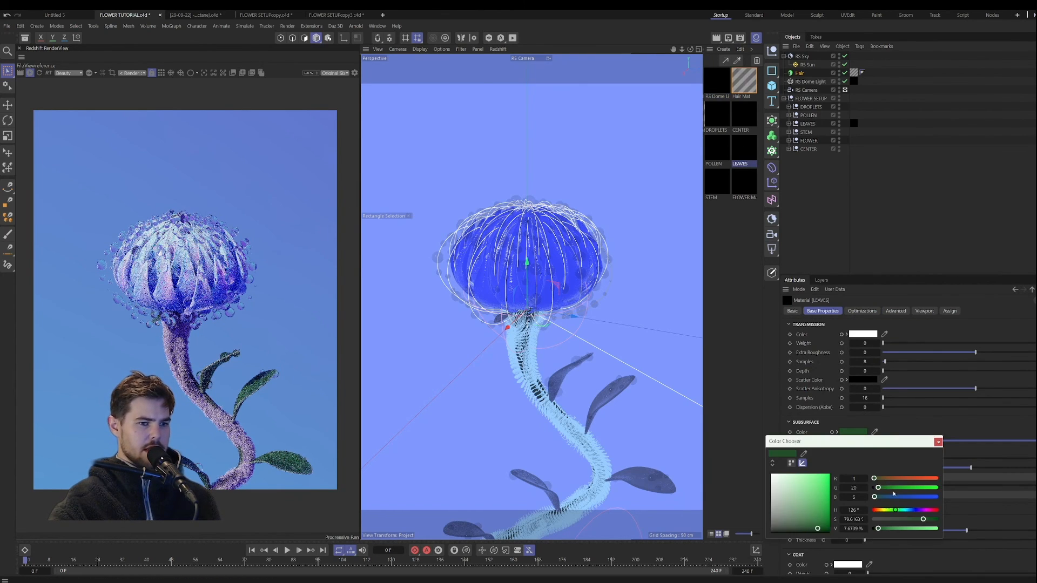
click(910, 511)
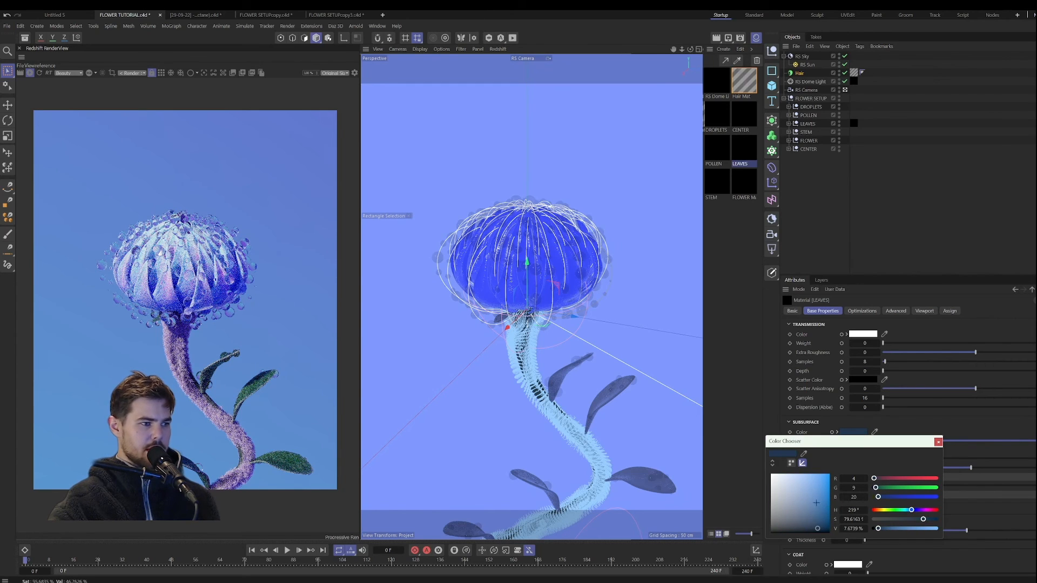
drag(817, 528, 817, 502)
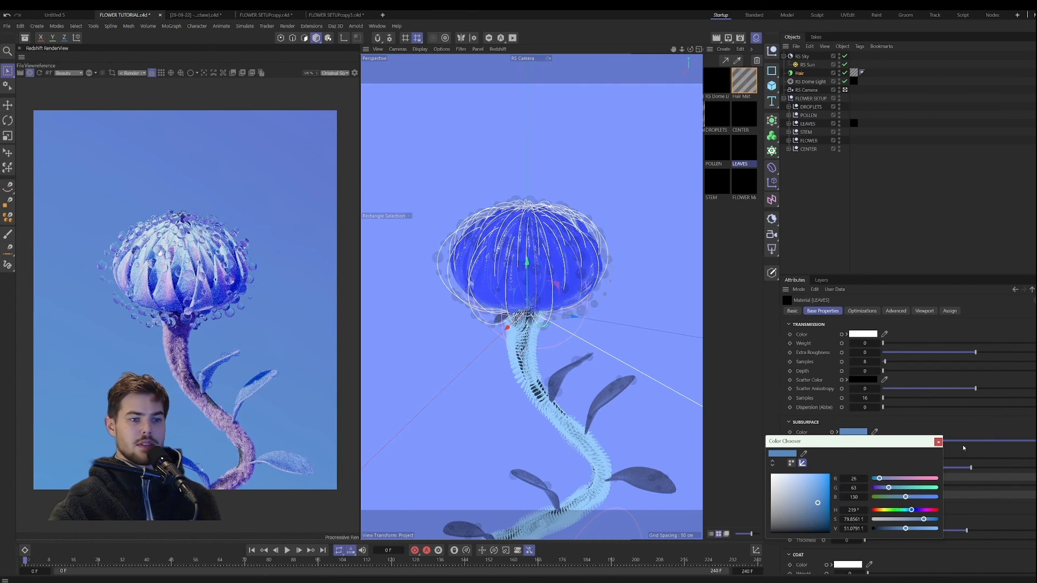
click(937, 442)
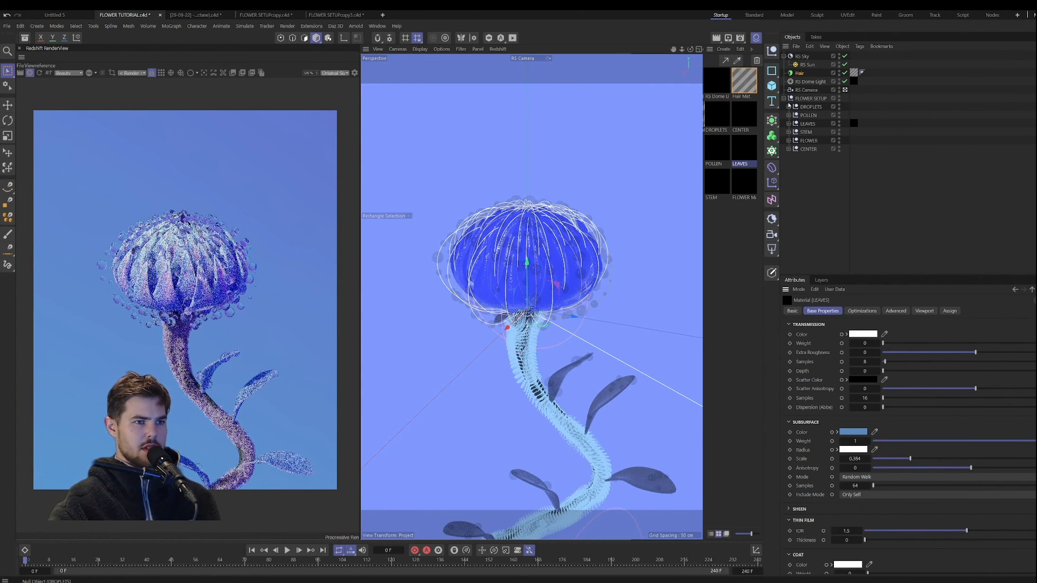
Step: Disable the second droplet cloner, Cloner.1, inside the DROPLETS group
click(789, 107)
click(810, 115)
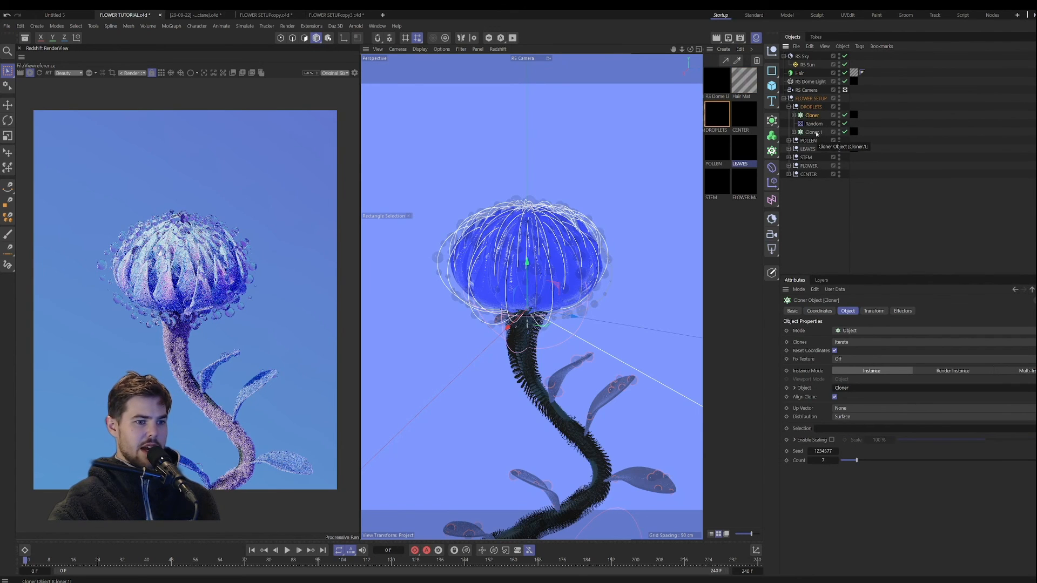
click(794, 132)
click(794, 132)
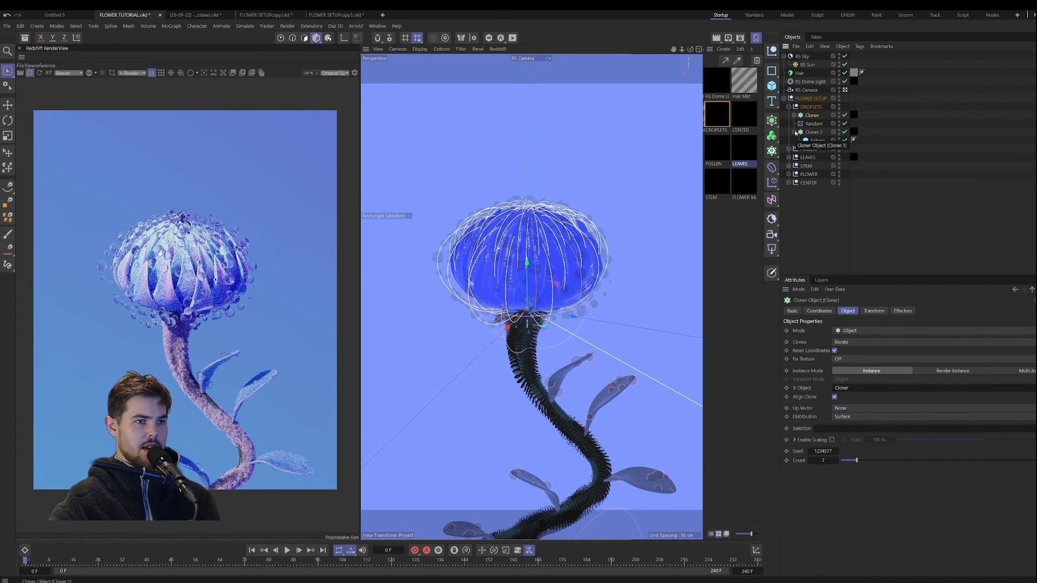
click(813, 132)
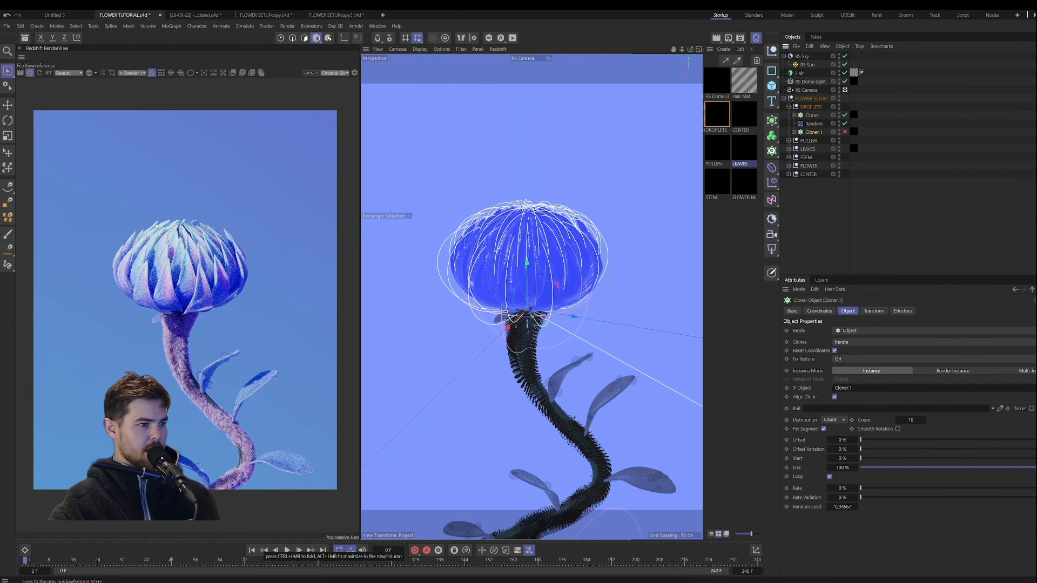
Step: Lower the RS Sky's intensity multiplier to 0.813 and inspect the petals up close in the render
click(804, 57)
click(884, 310)
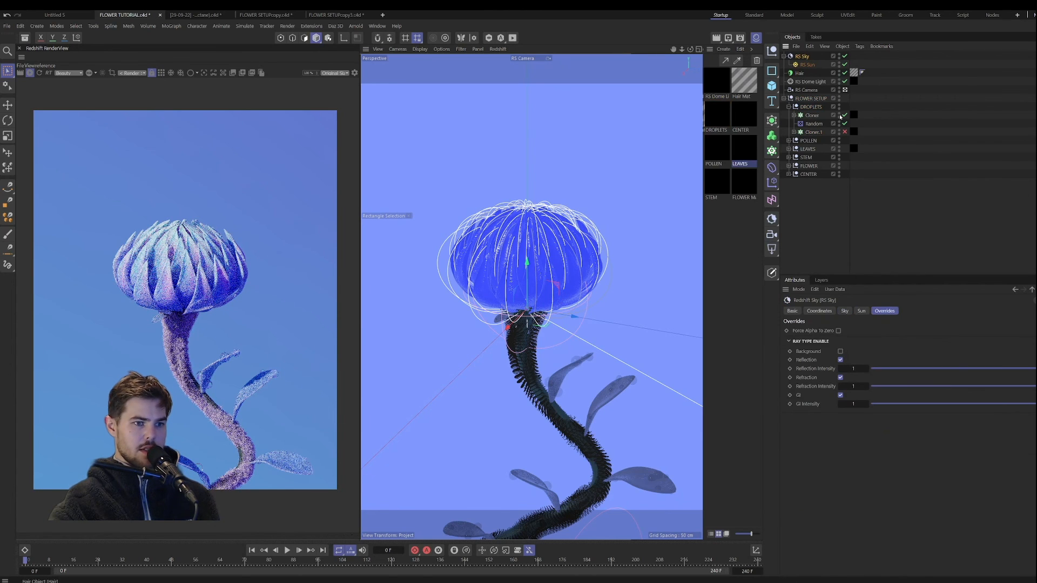
click(845, 311)
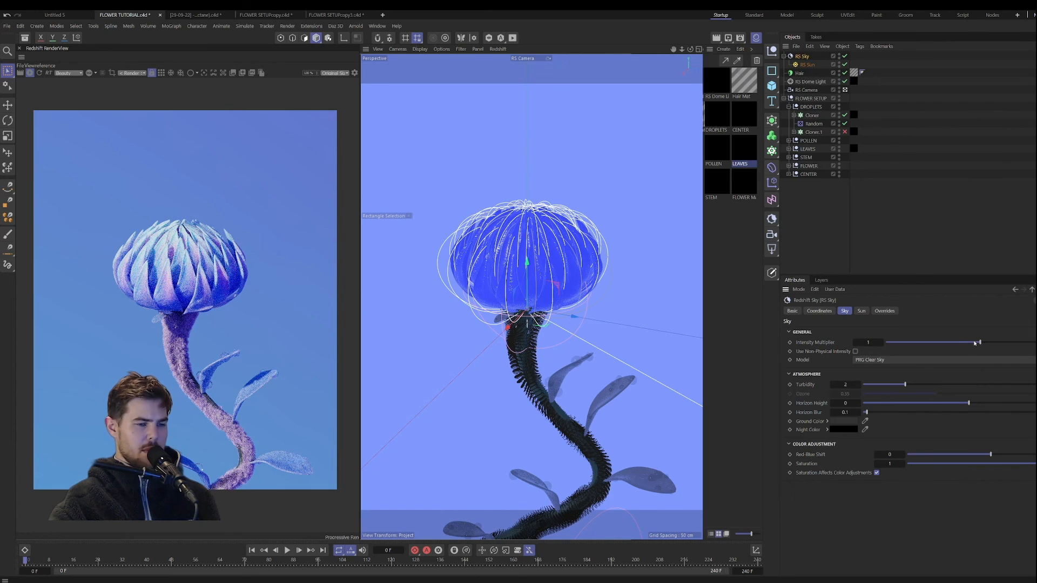
drag(971, 344, 963, 344)
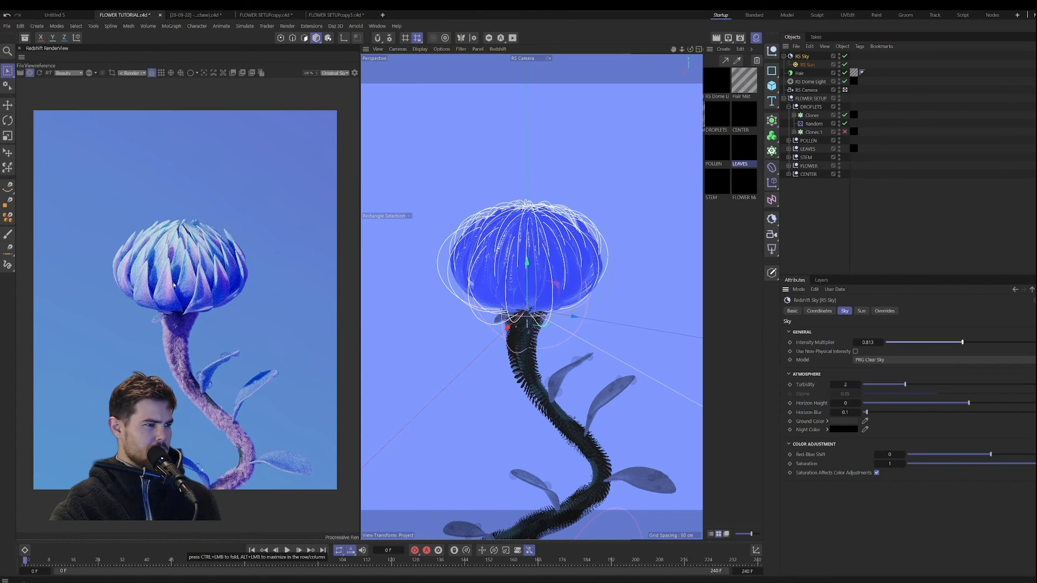
scroll(174, 325, up, 5)
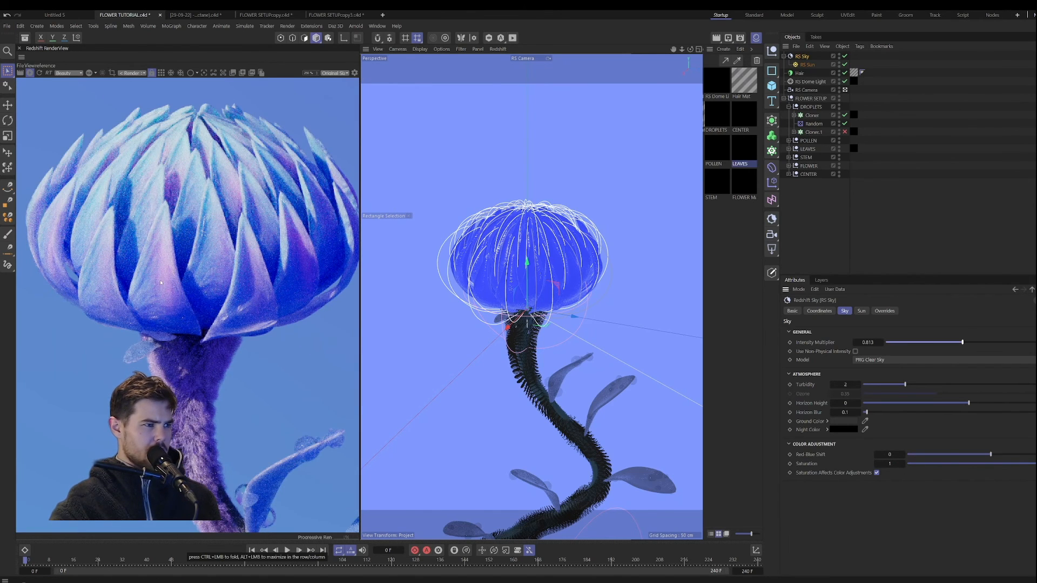
scroll(165, 296, down, 3)
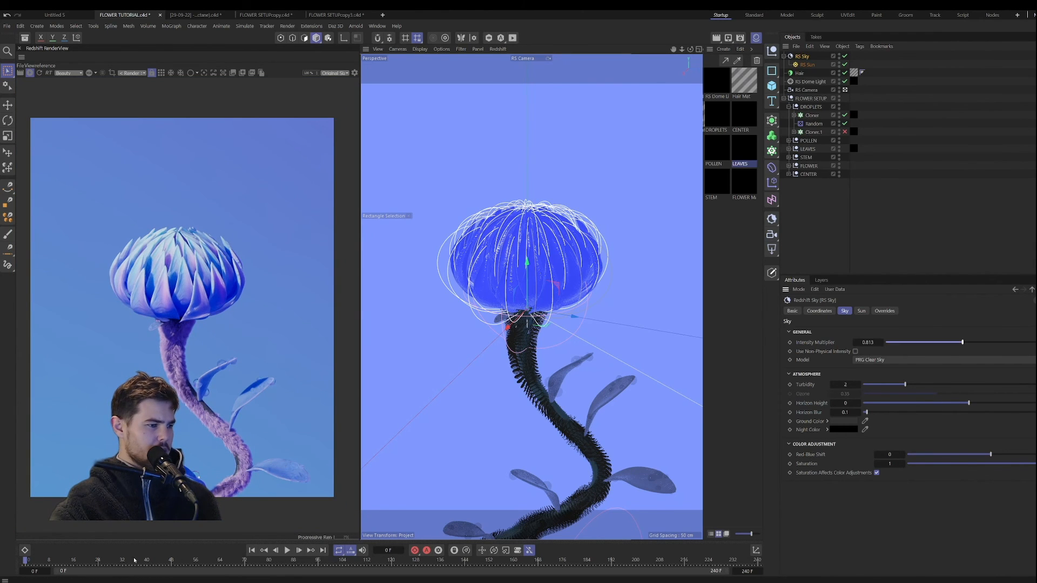
Step: Scrub the timeline to frame 78, refresh the Redshift render and inspect the opened flower
drag(134, 560, 123, 562)
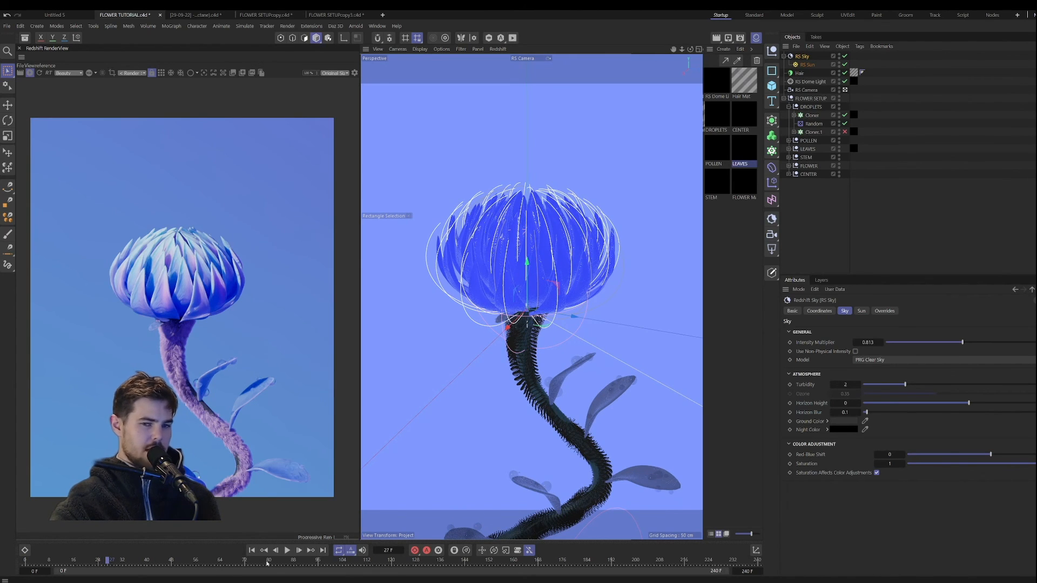
drag(266, 563, 264, 562)
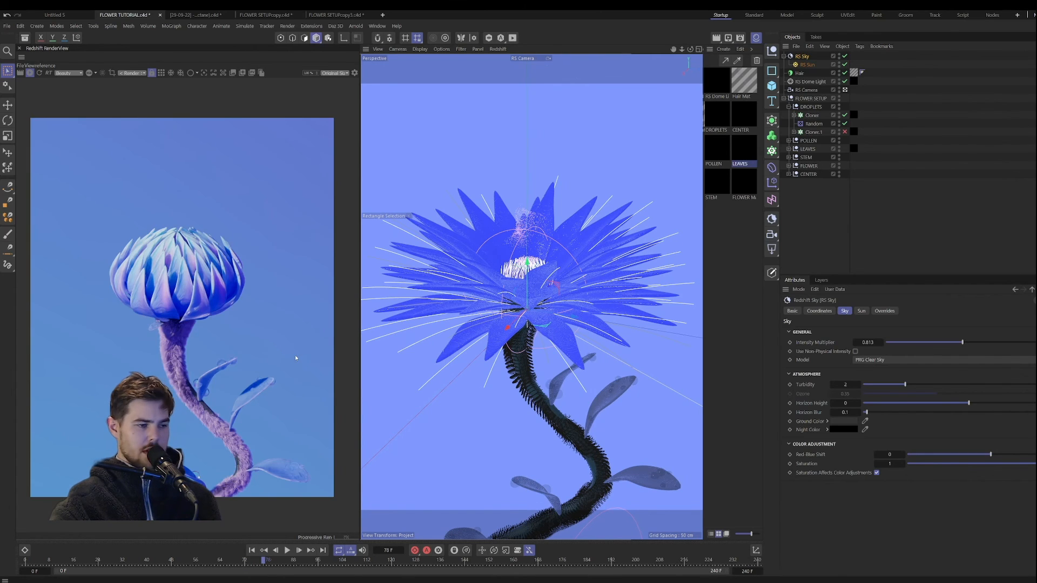
click(40, 74)
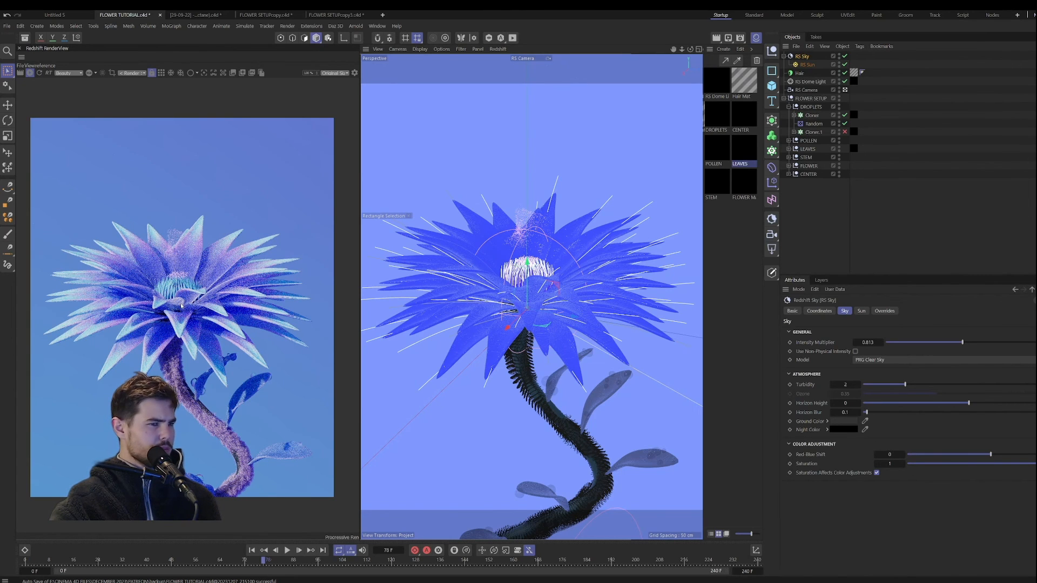
scroll(172, 320, up, 2)
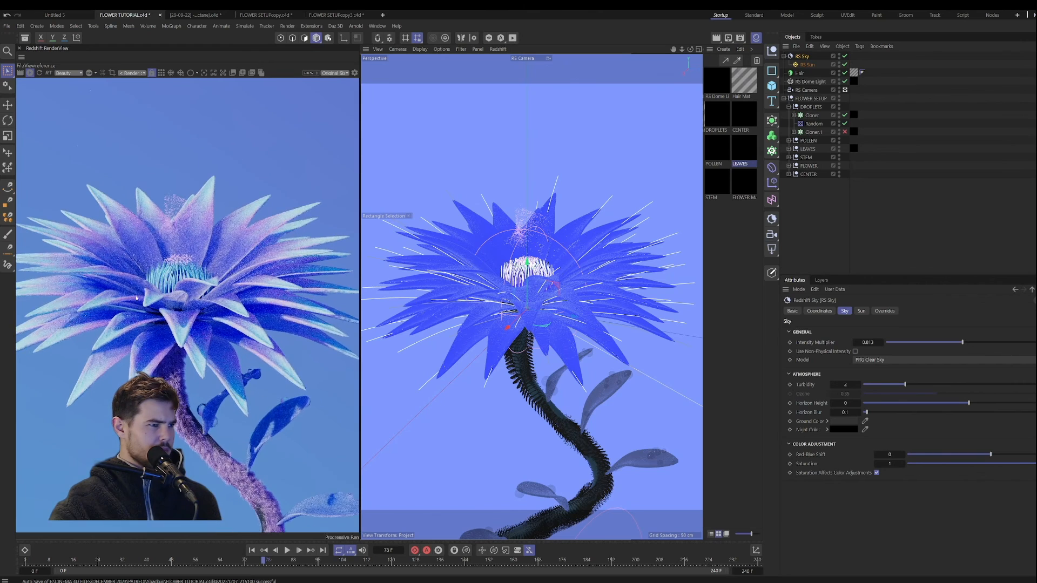
scroll(140, 280, down, 3)
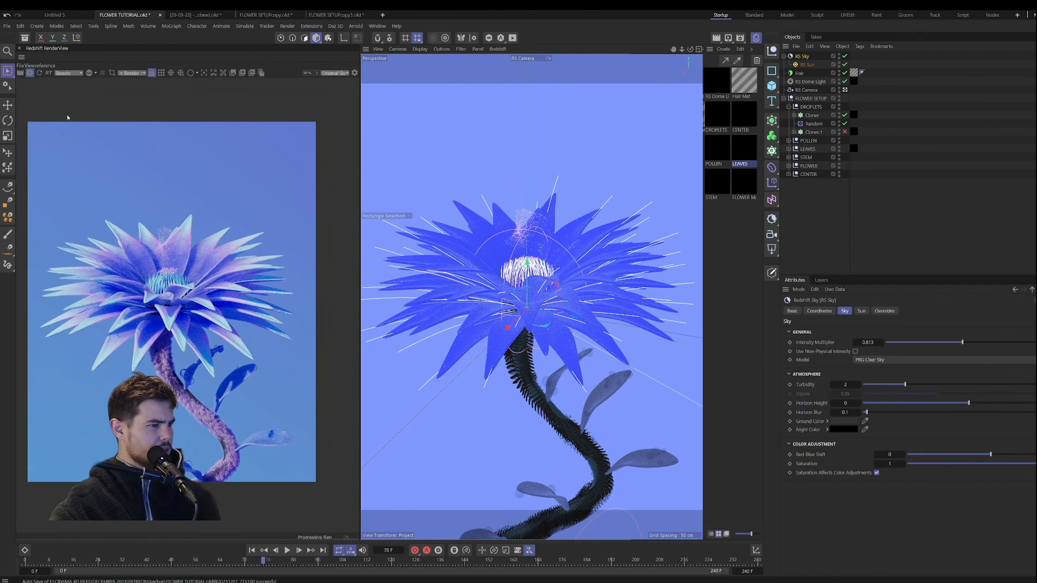
Step: Play the animation from frame 0, pause it at frame 91 and examine the rendered flower and pollen
click(251, 550)
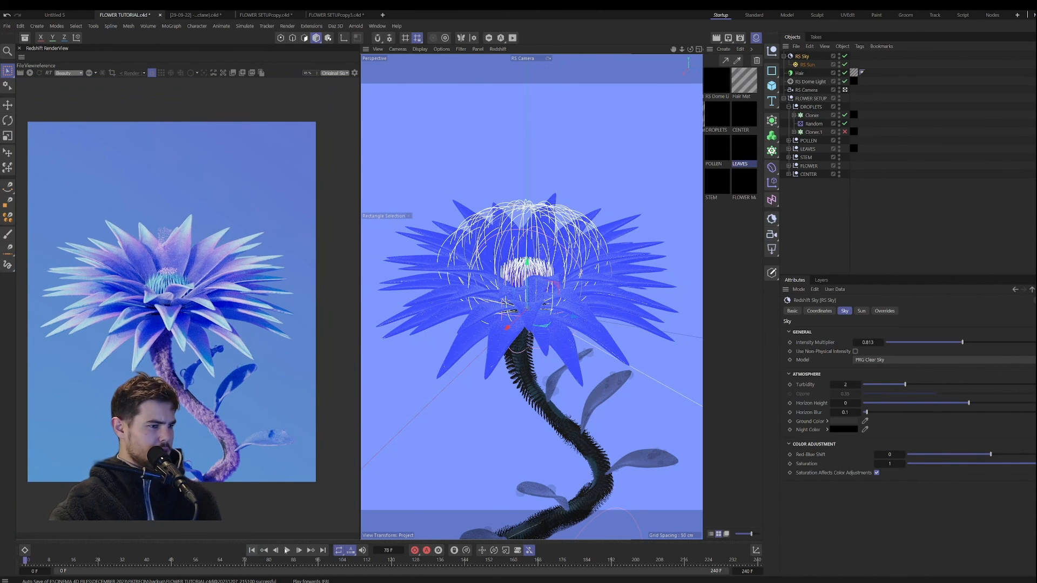
click(287, 550)
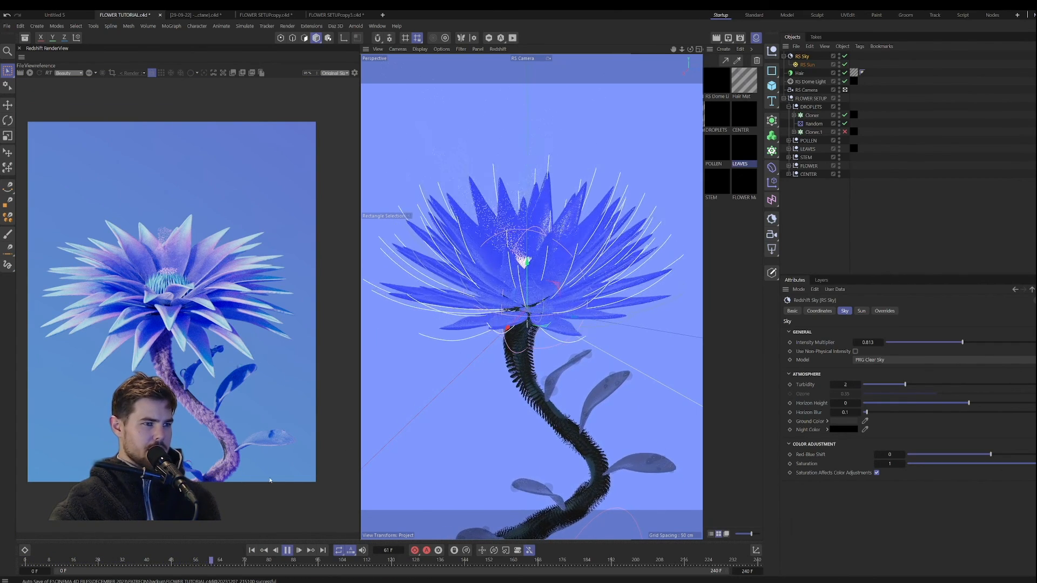
click(287, 550)
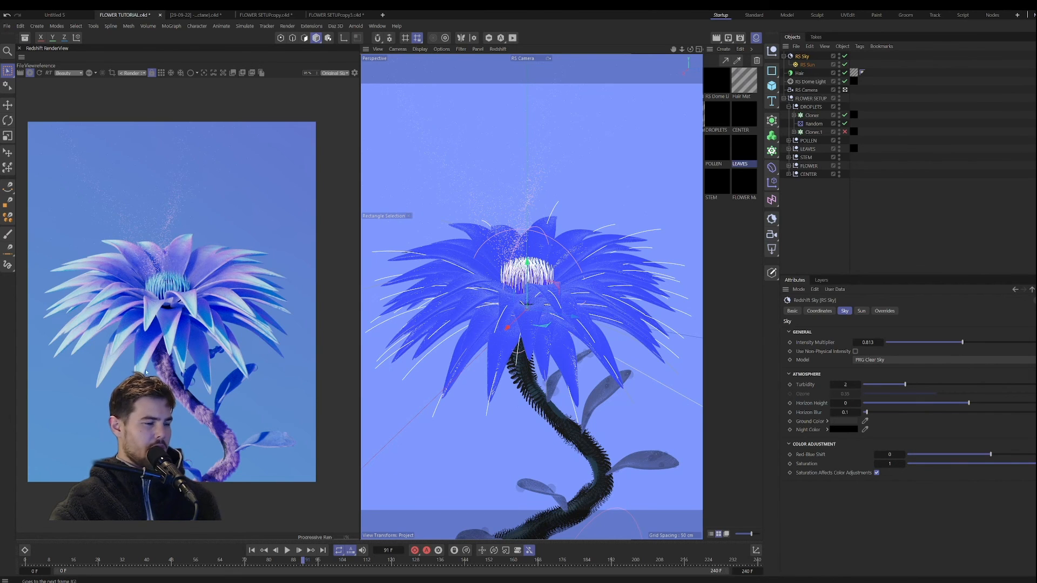
drag(158, 372, 166, 371)
scroll(172, 375, up, 2)
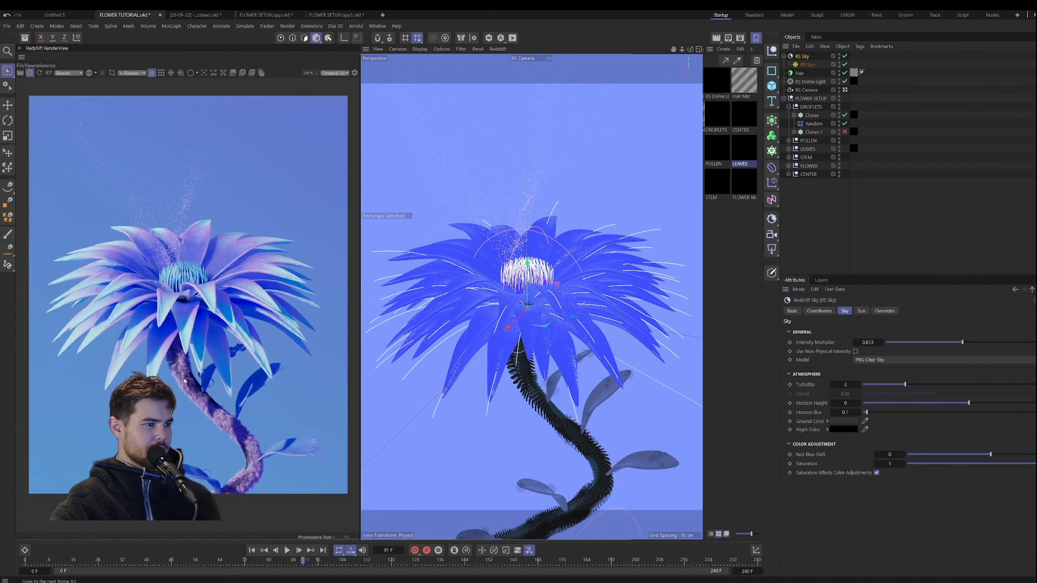
scroll(184, 381, down, 1)
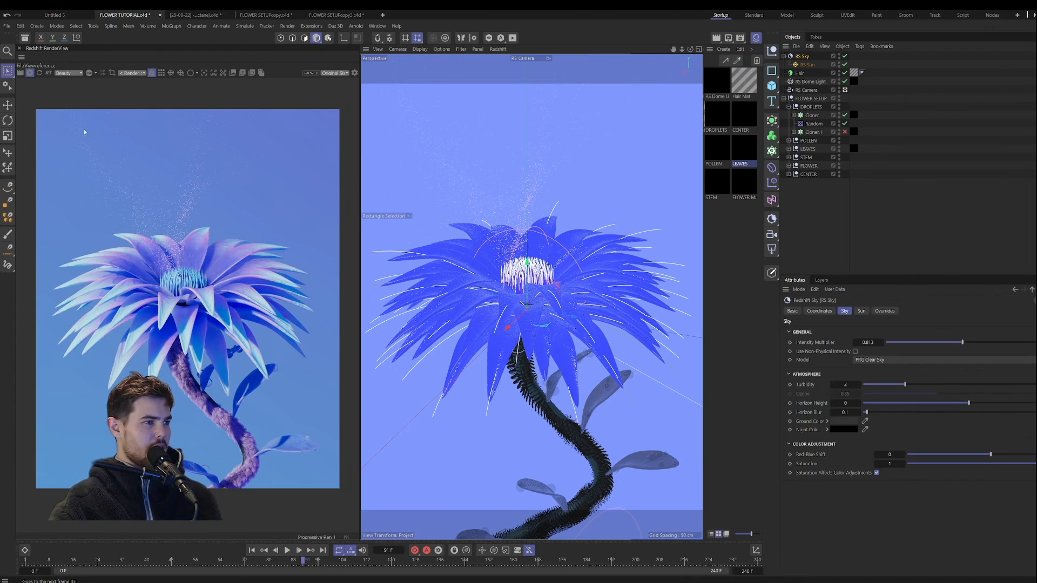
Step: Stop the live Redshift render and collapse the DROPLETS group in the object hierarchy
click(31, 74)
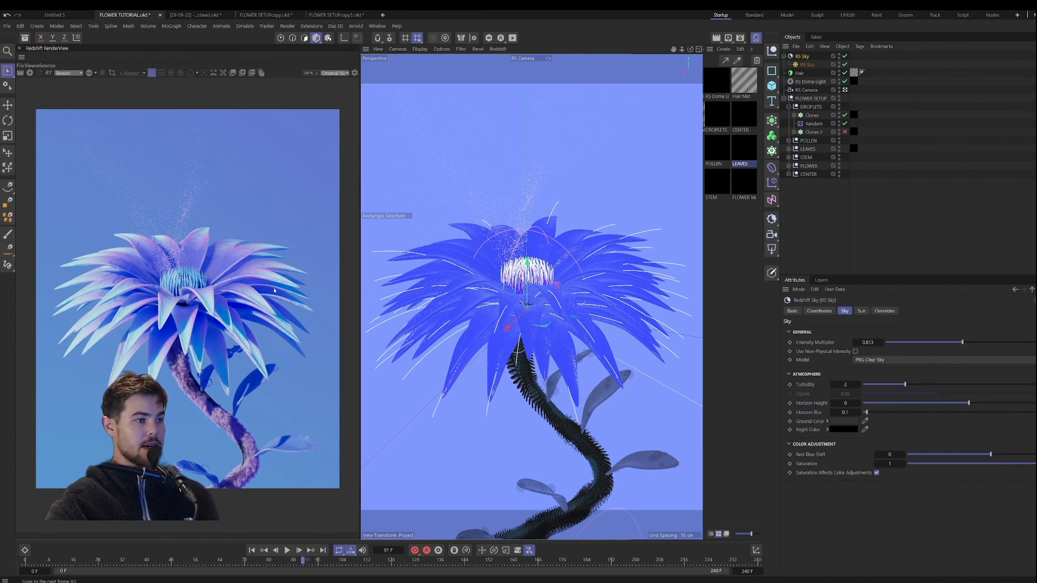
scroll(272, 297, up, 1)
drag(272, 302, 277, 304)
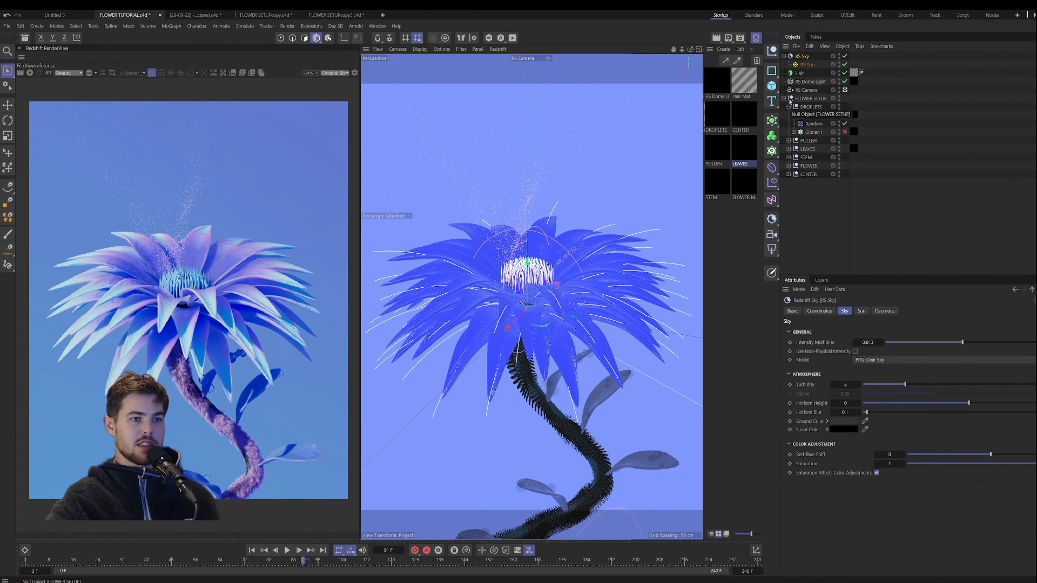
click(789, 107)
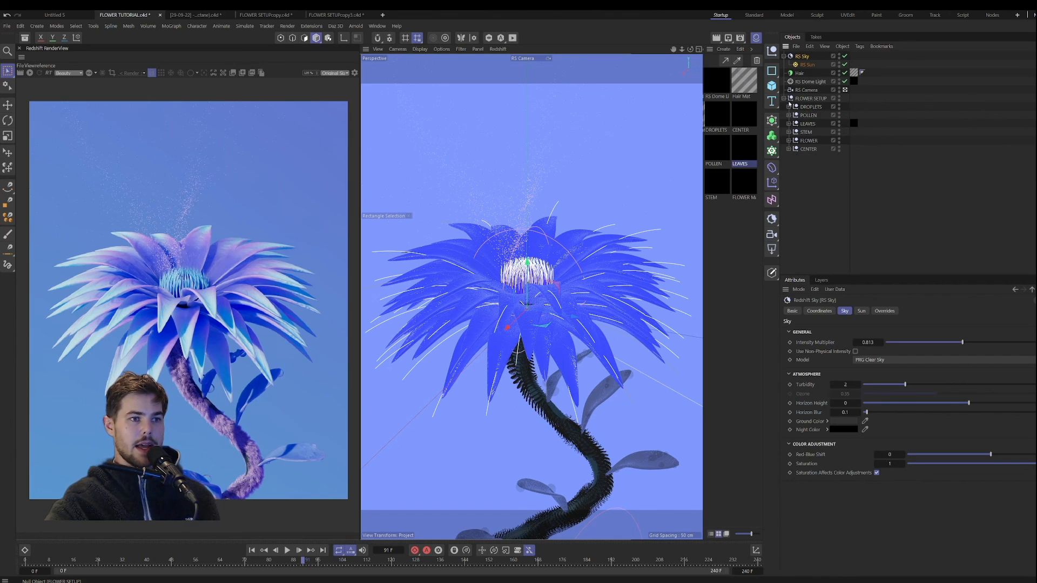
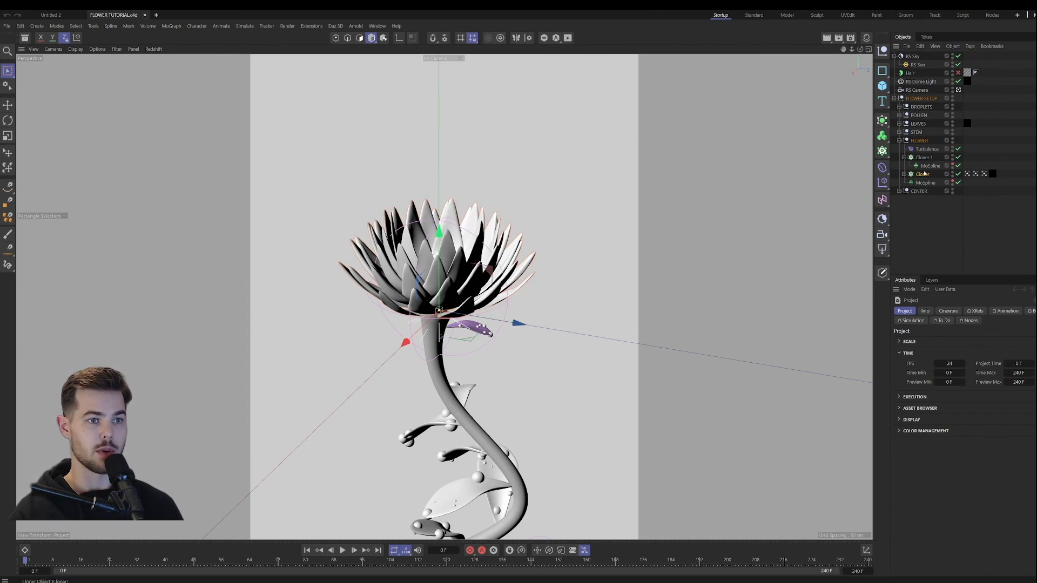
Step: Add a Soft Body simulation tag to the petal Cloner in the FLOWER group
click(924, 174)
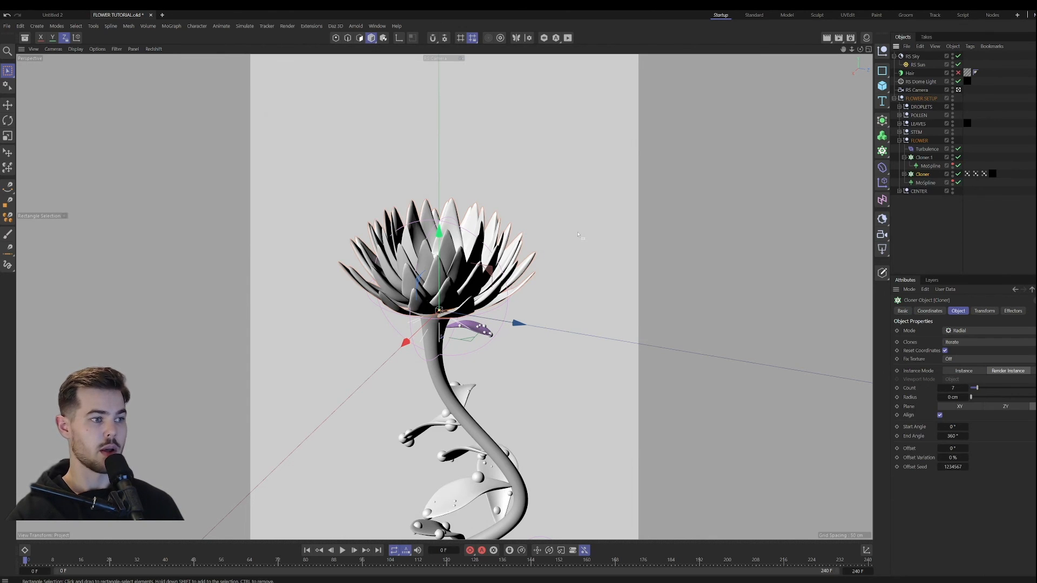
right_click(933, 173)
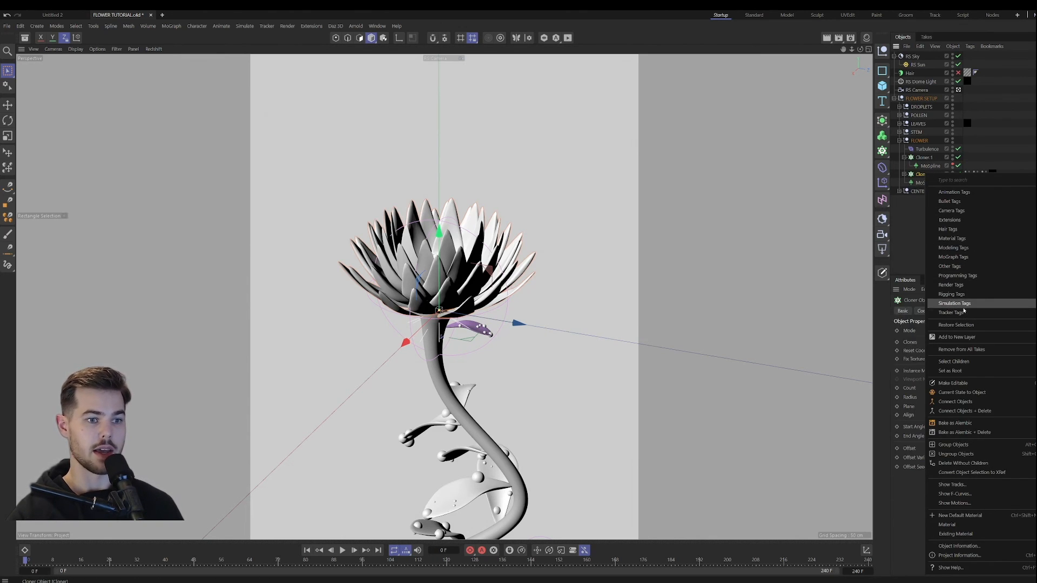
mouse_move(963, 309)
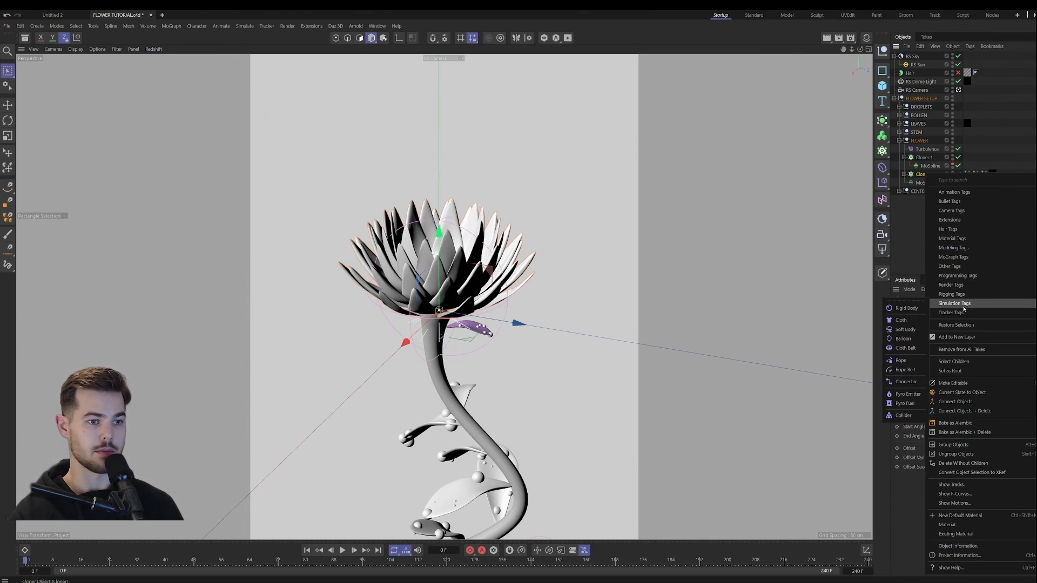
click(905, 330)
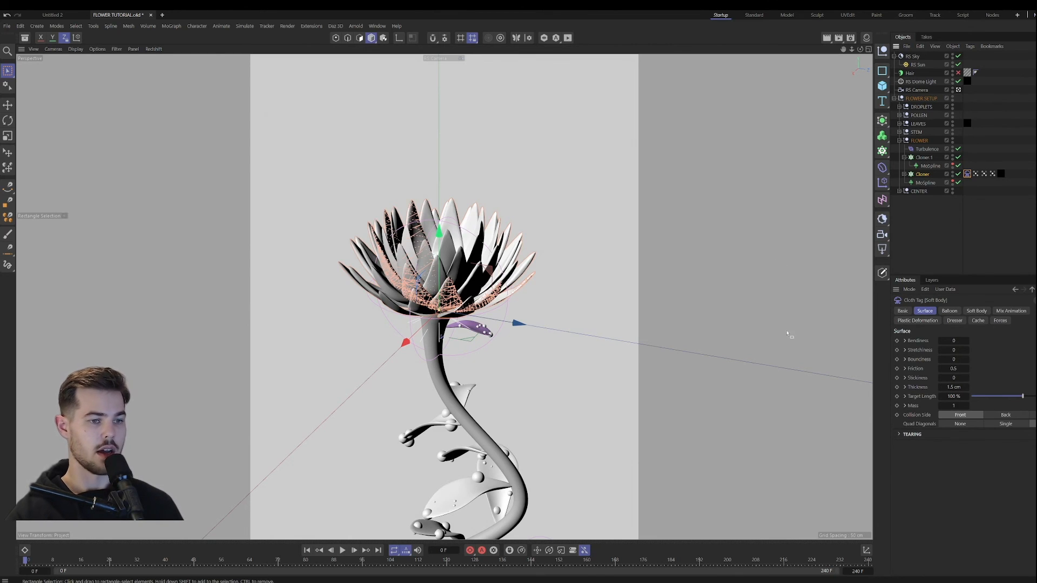
Step: Review the project's Scene and Simulation solver settings
click(928, 244)
click(918, 321)
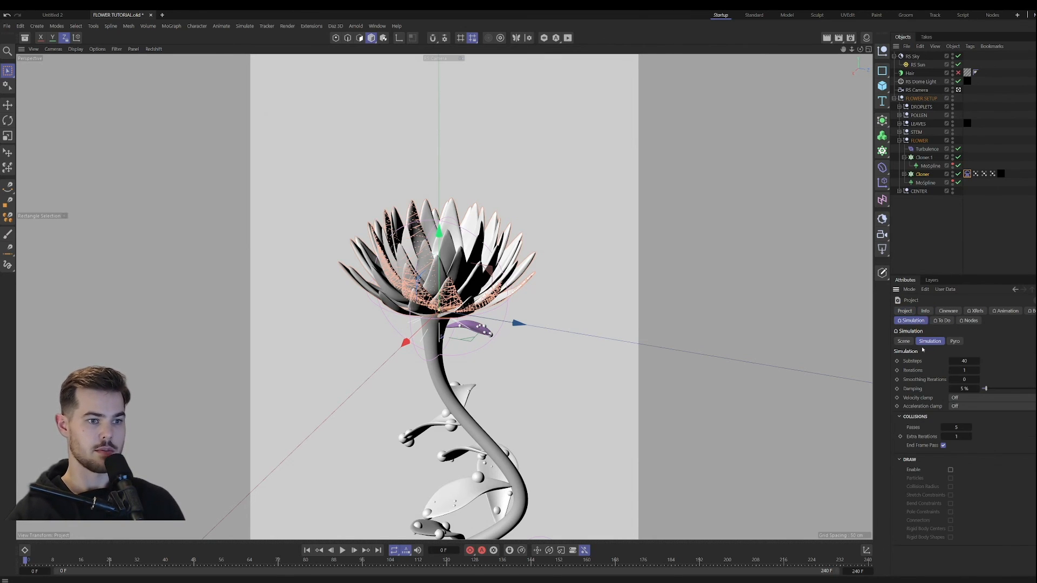
click(903, 341)
click(928, 342)
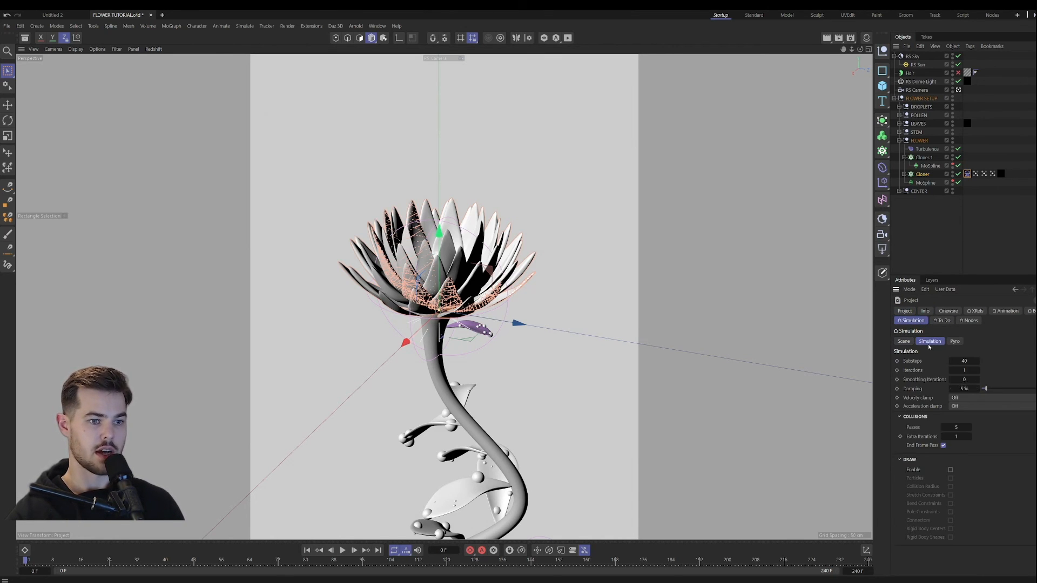
click(923, 237)
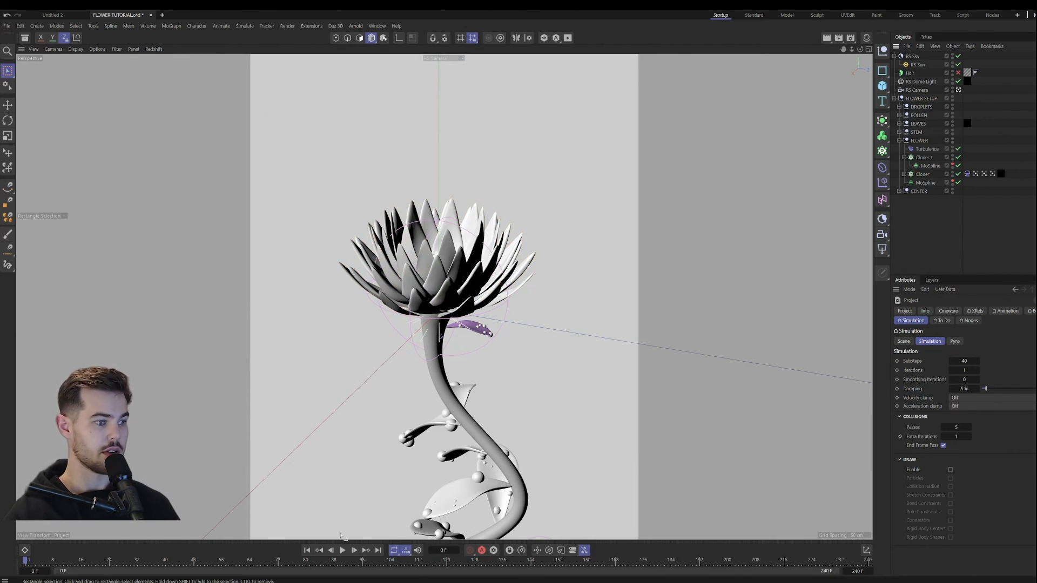
Step: Check the Soft Body tag's Mix Animation settings, run the simulation with no pinning, and return to the first frame
click(966, 173)
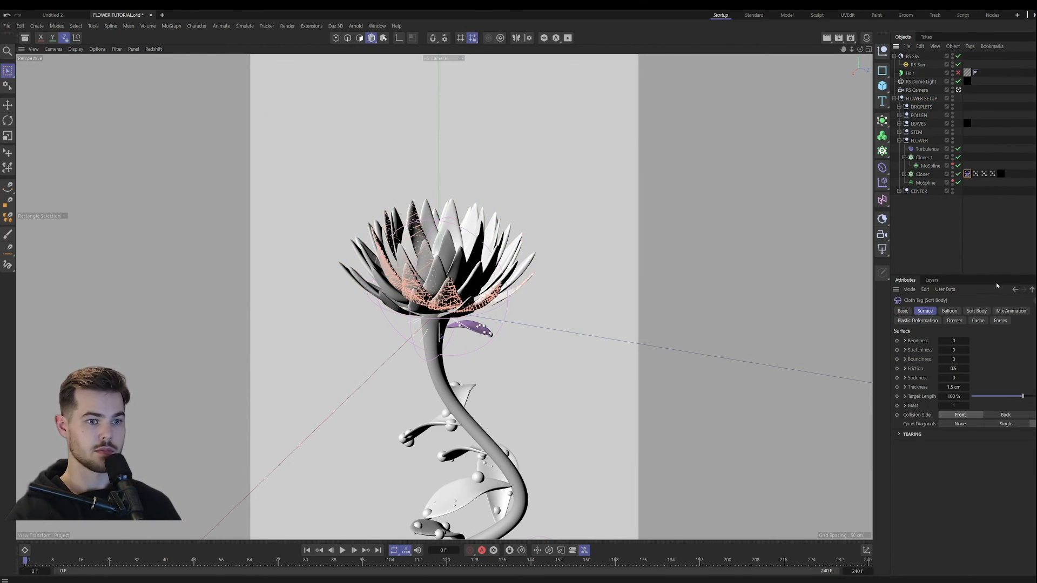
click(1010, 311)
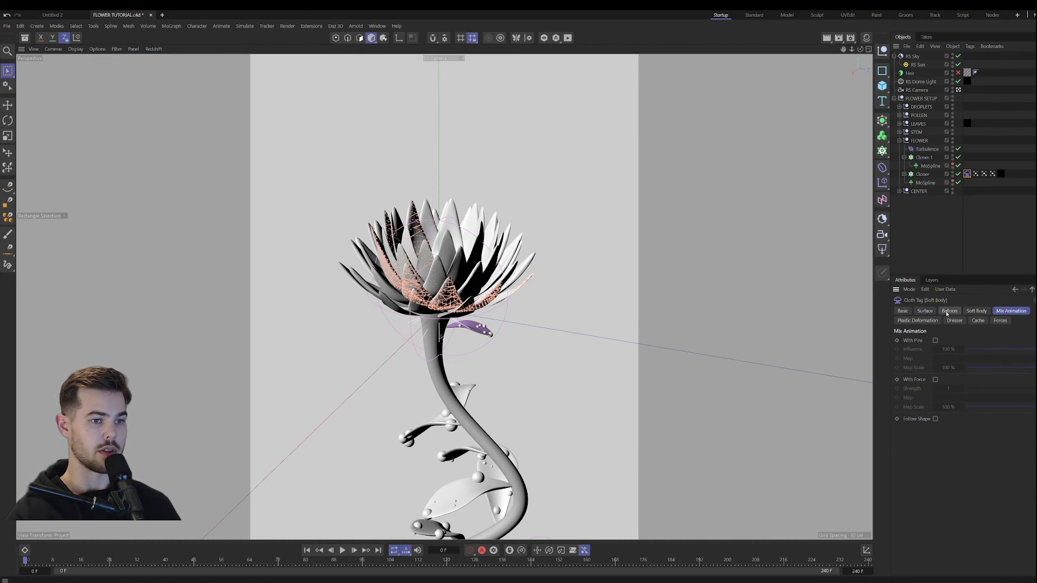
click(343, 550)
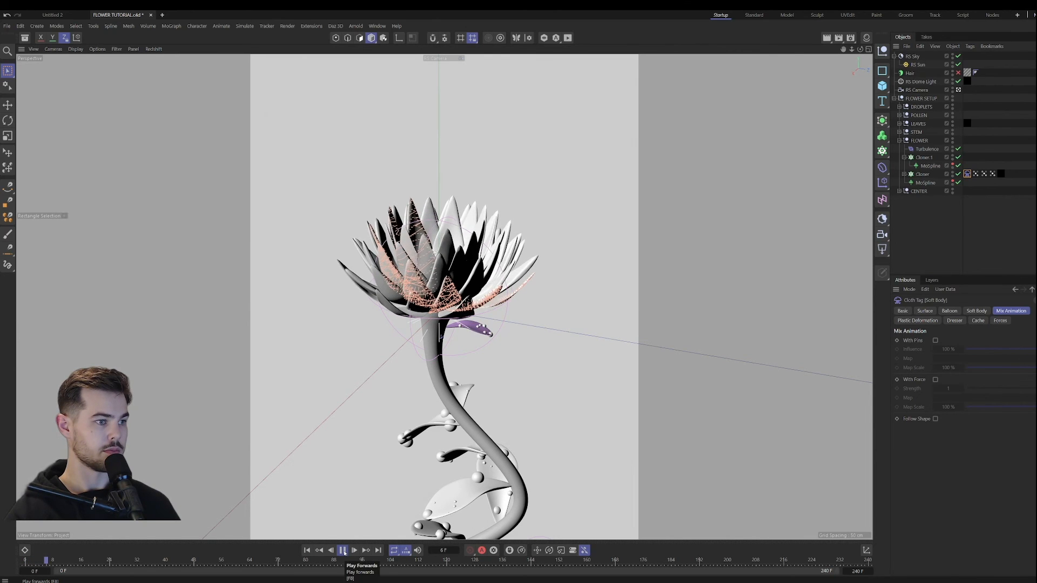
click(943, 251)
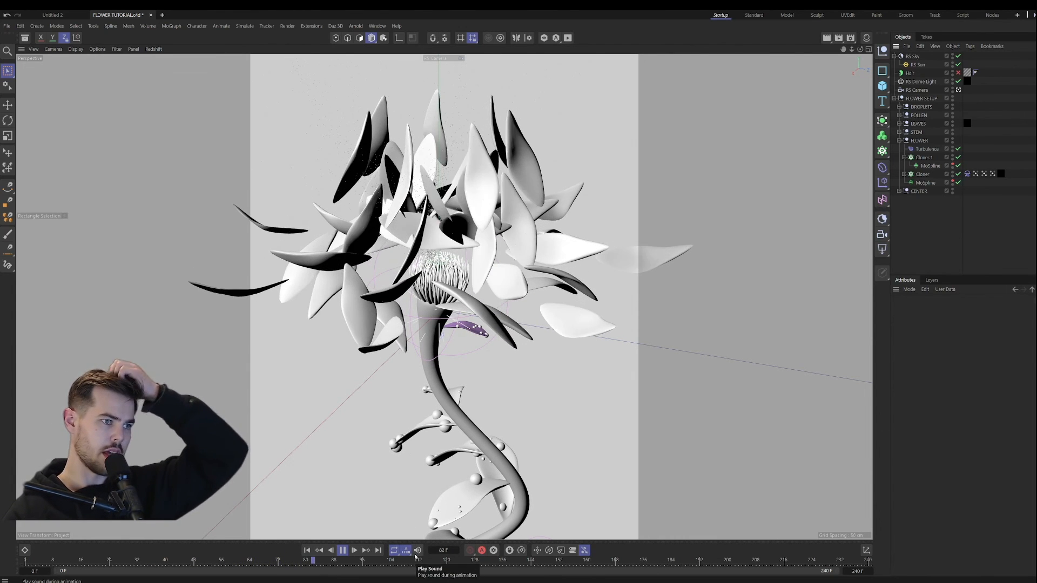
click(343, 550)
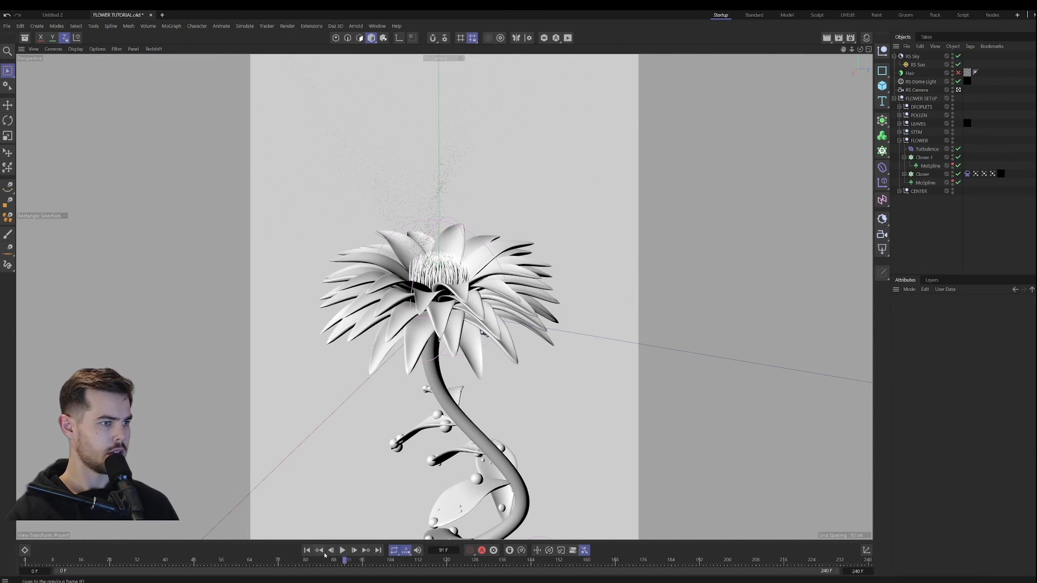
click(308, 550)
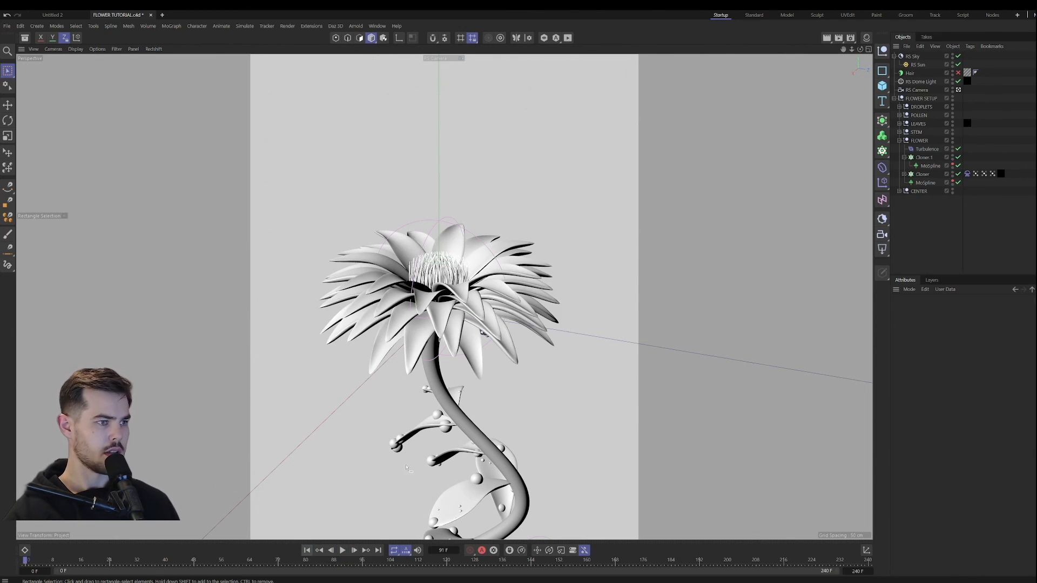
Step: Try the petal Cloner in Instance mode with a short playback, and restore Render Instance mode
click(922, 174)
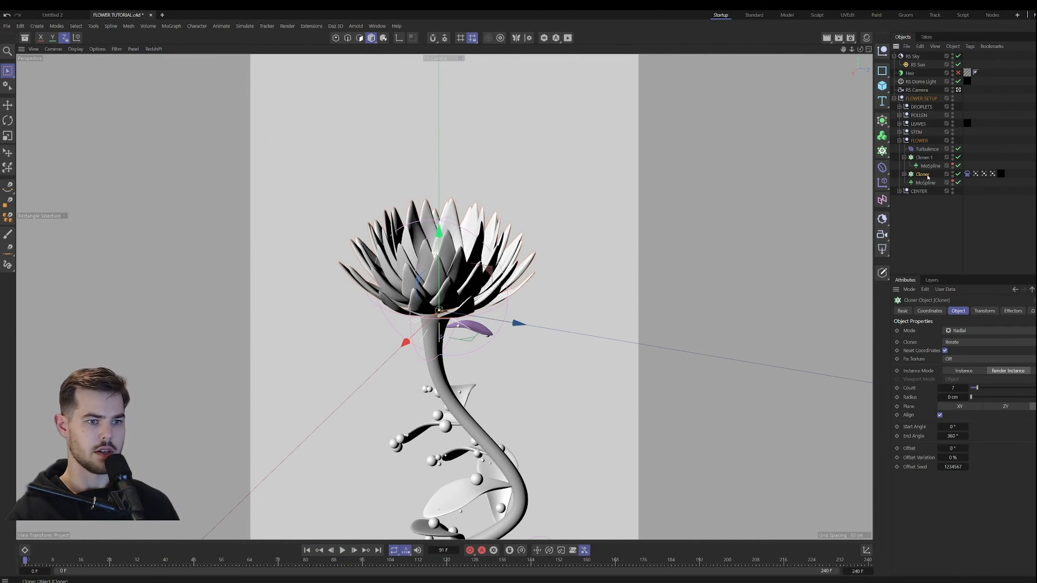
click(969, 371)
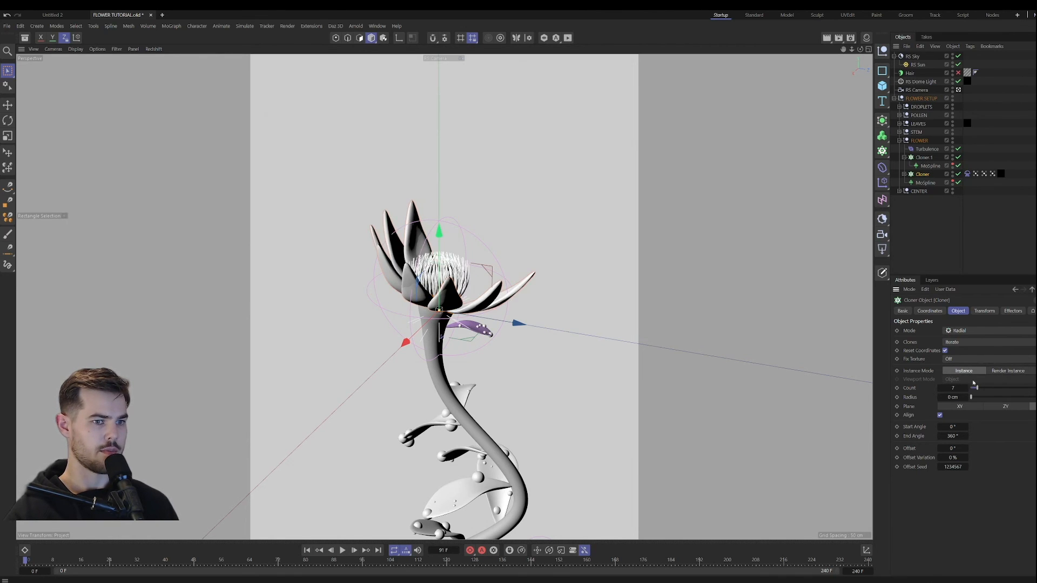
click(343, 550)
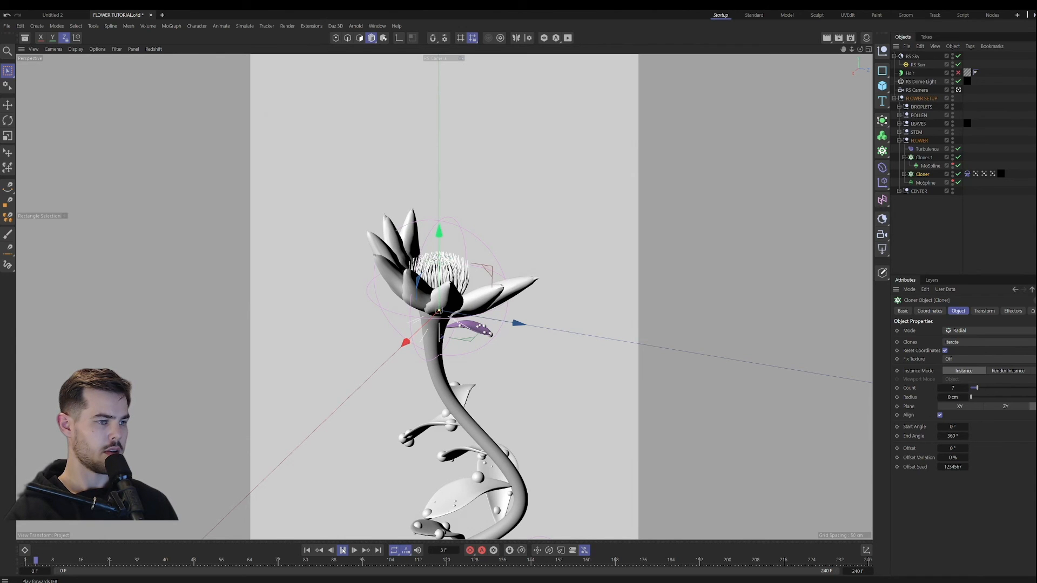
click(308, 550)
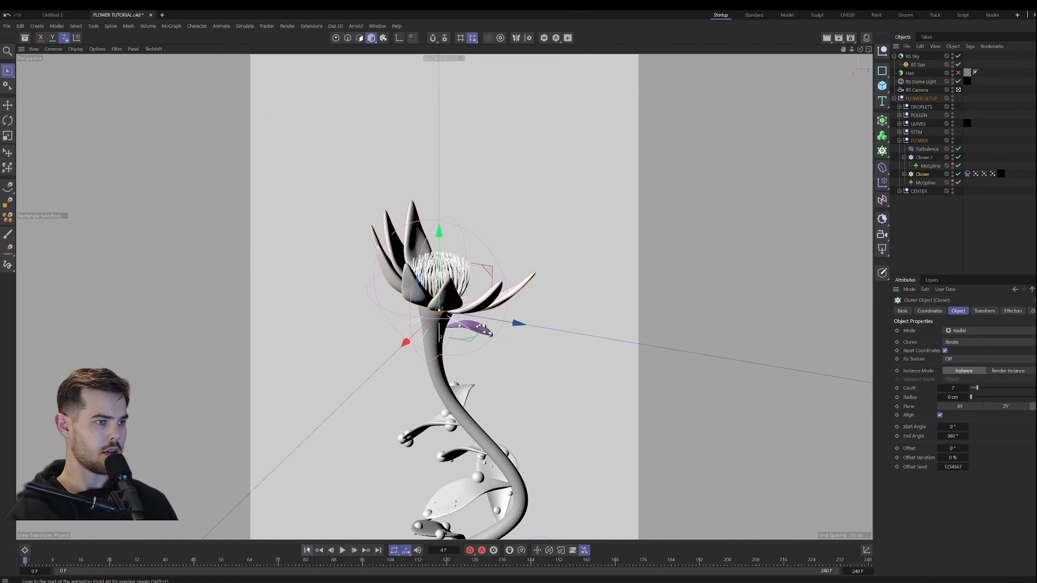
click(1006, 370)
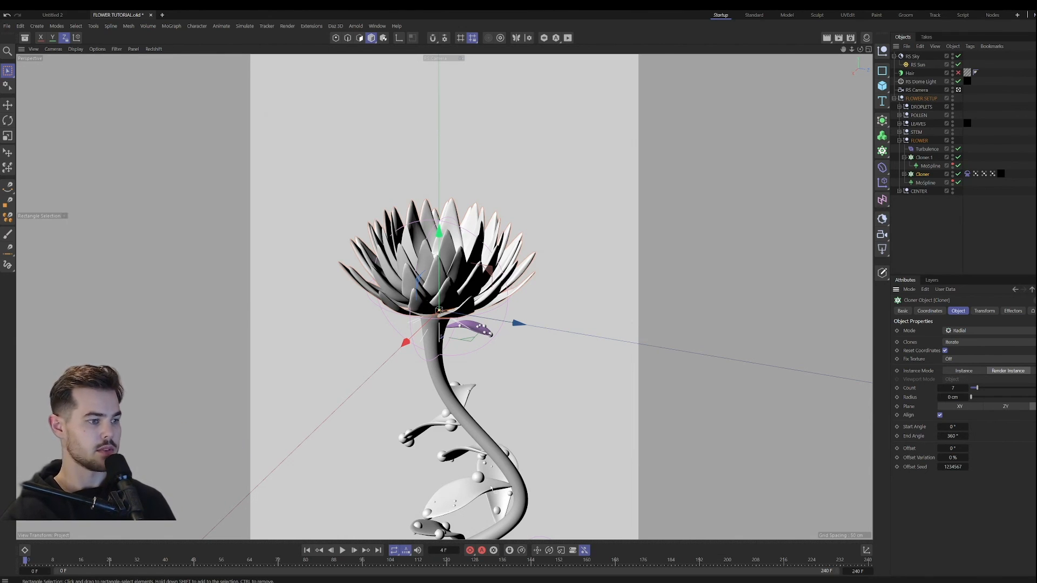
Step: Play the first frames of the simulation with the petals as render instances, and rewind to the start
click(342, 550)
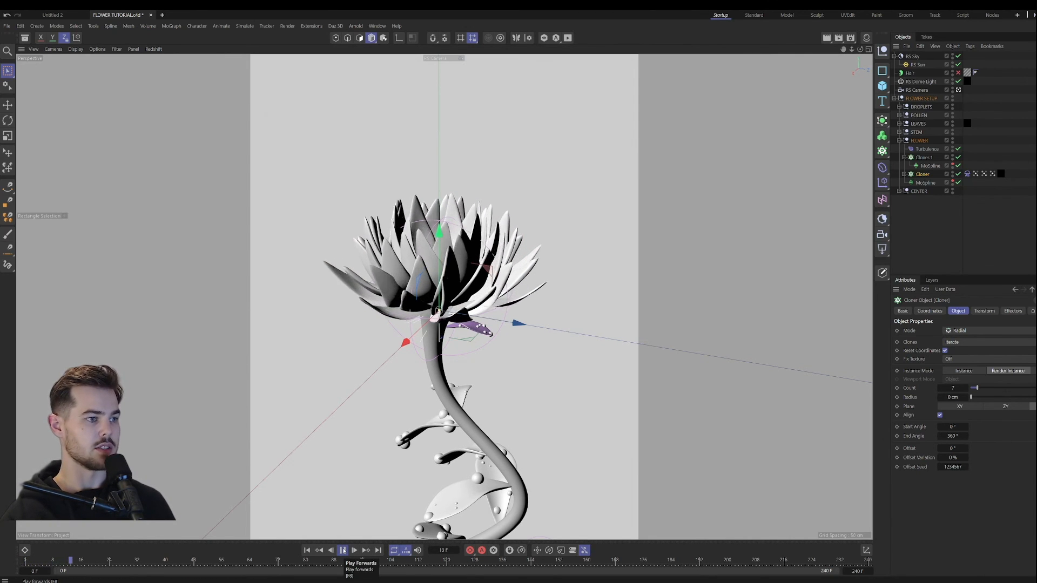
click(343, 550)
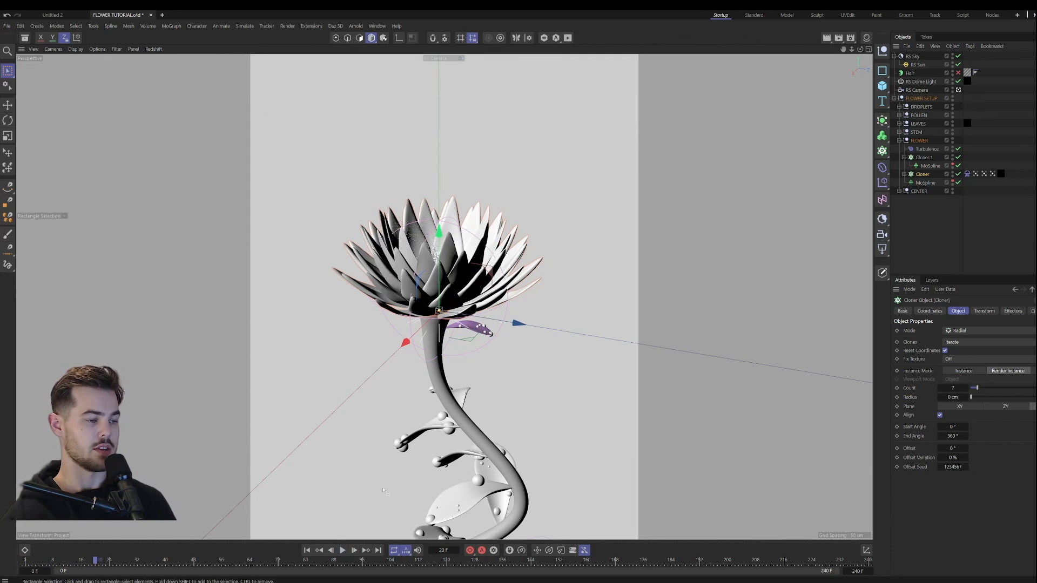
click(307, 550)
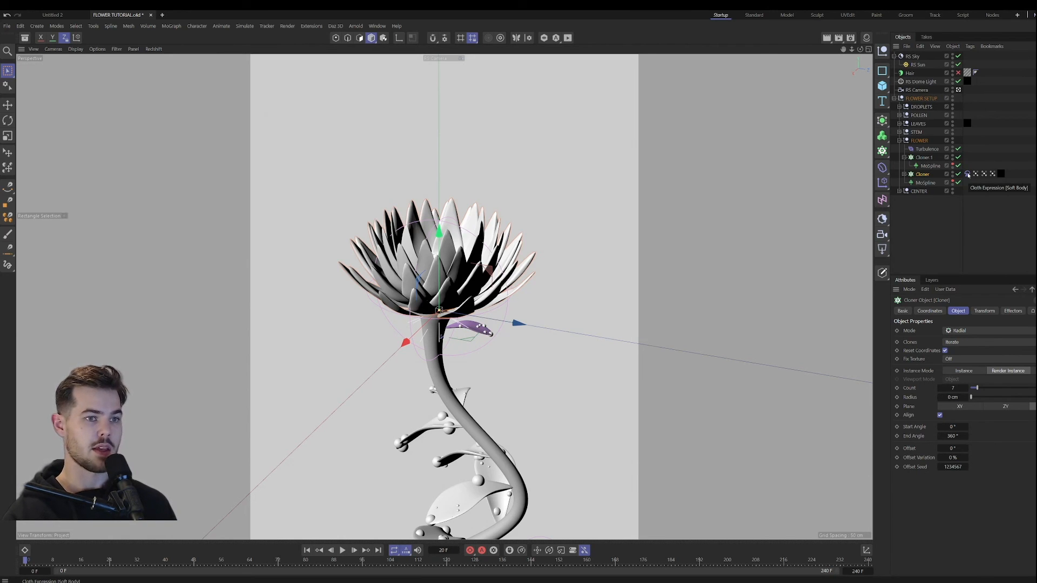
Step: Pin the petals' soft body in Mix Animation using the INNER2 vertex map, with Influence 39% and Map Scale 45%
click(967, 173)
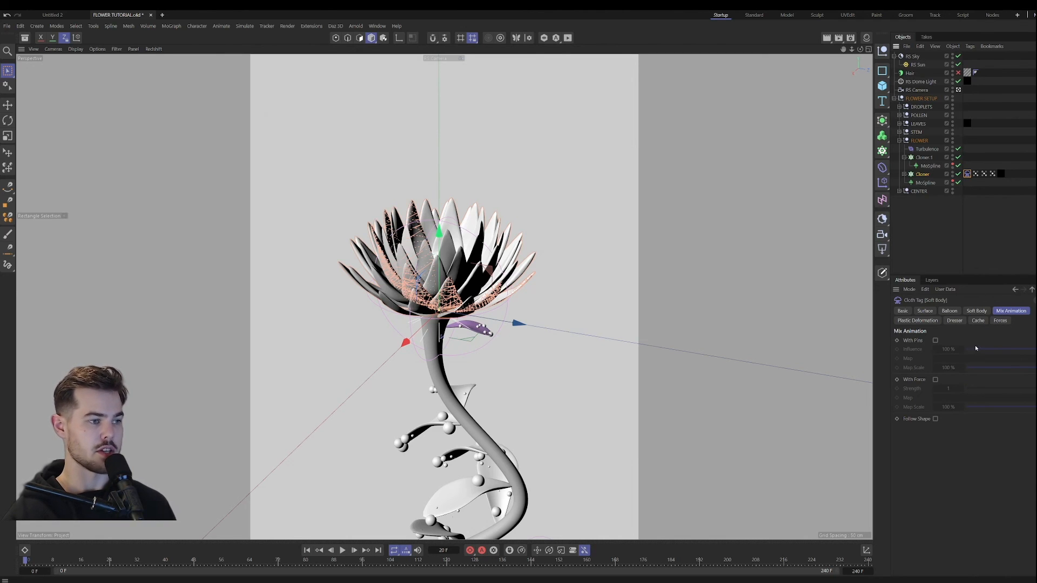
click(935, 341)
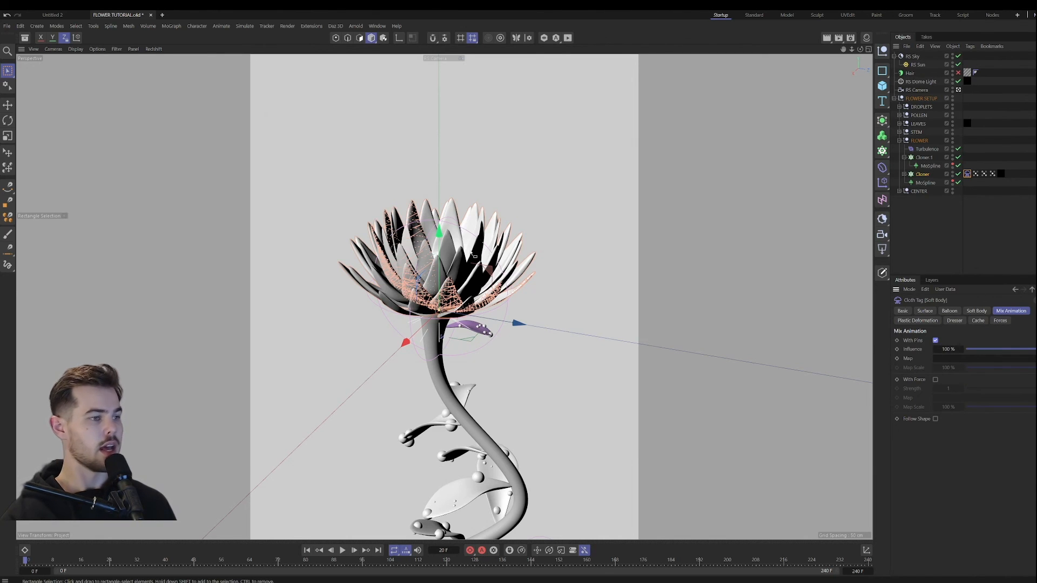
click(975, 174)
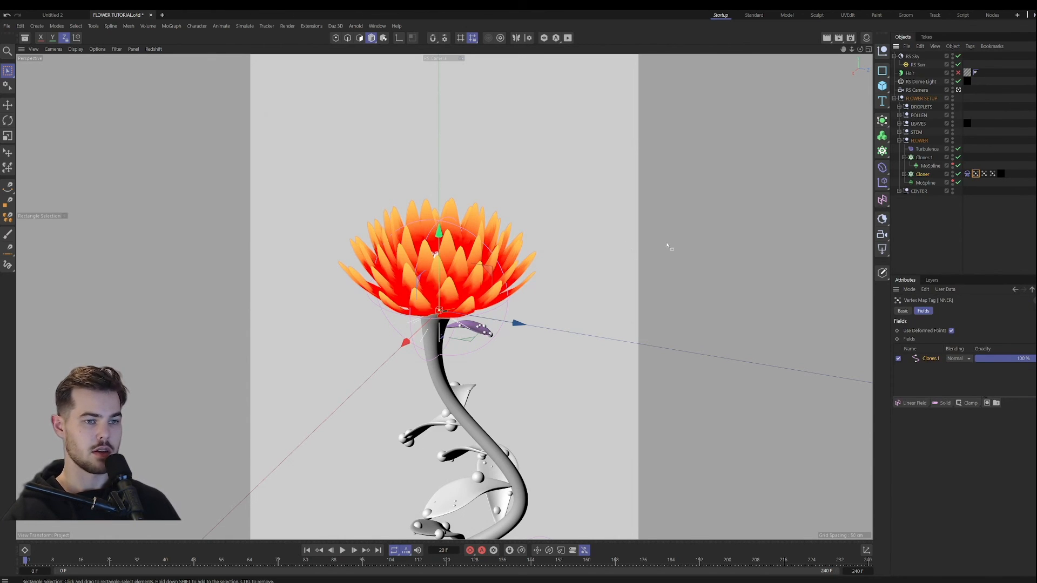
click(986, 174)
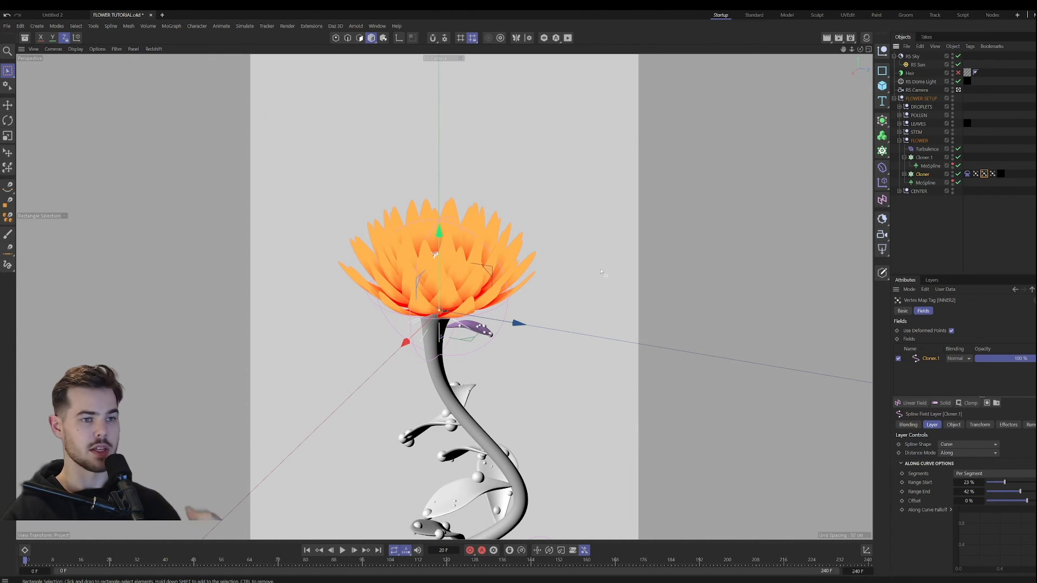
click(967, 174)
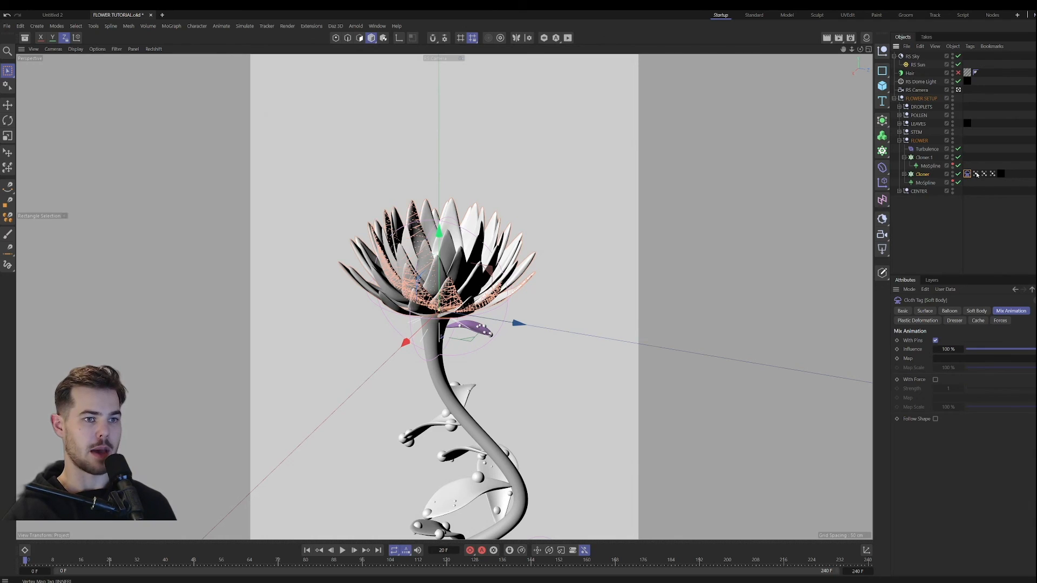
drag(984, 174, 1015, 370)
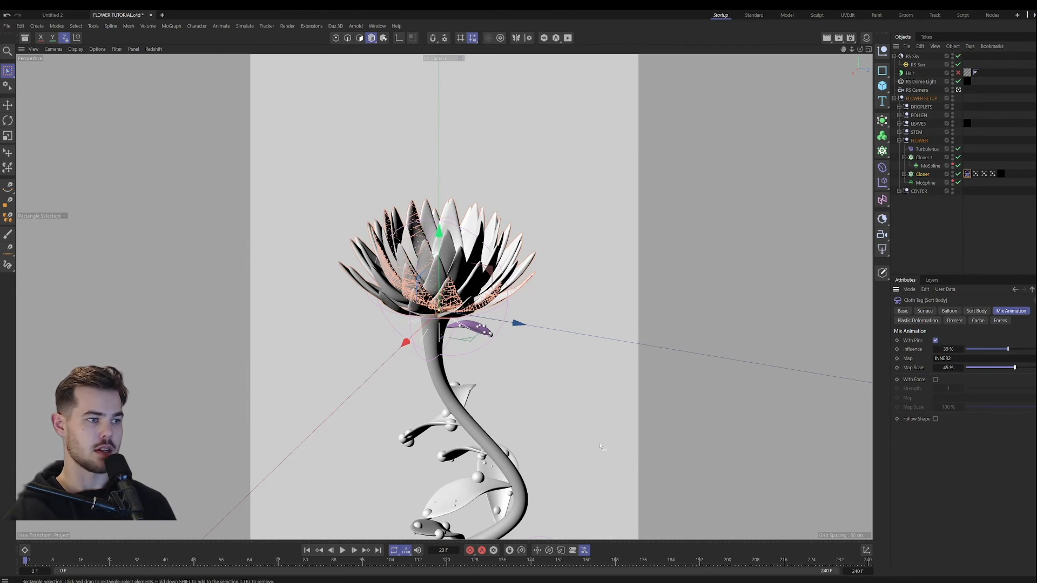
Step: Play the pinned petal simulation to check how the bloom moves, and return to the first frame
click(343, 550)
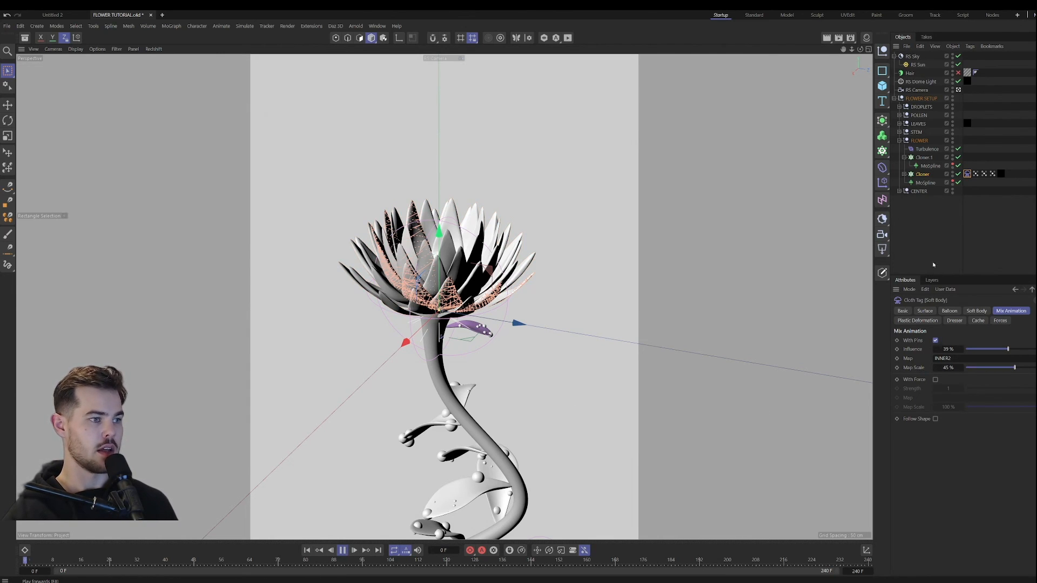
click(945, 242)
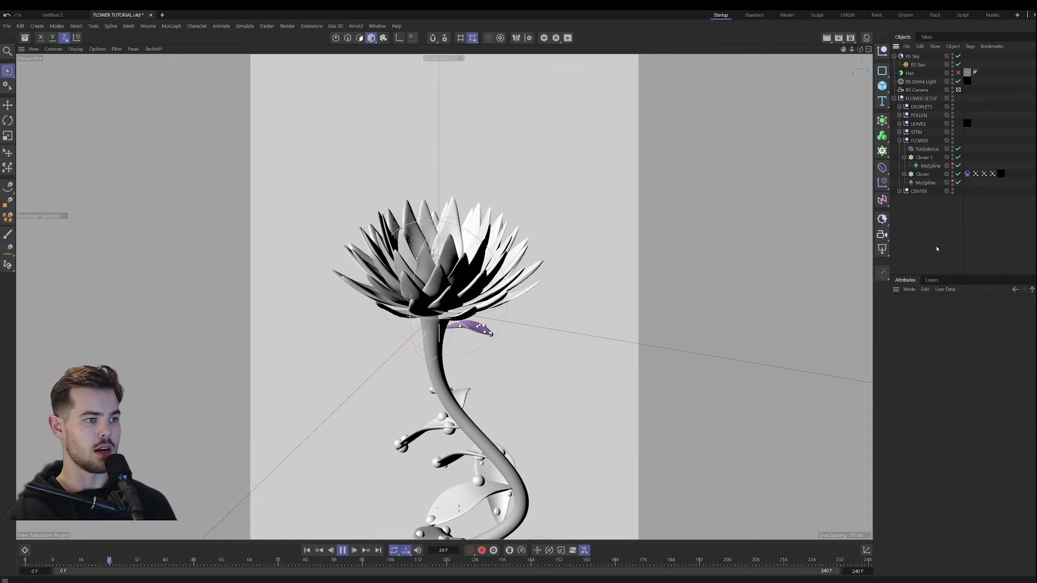
click(345, 550)
click(306, 550)
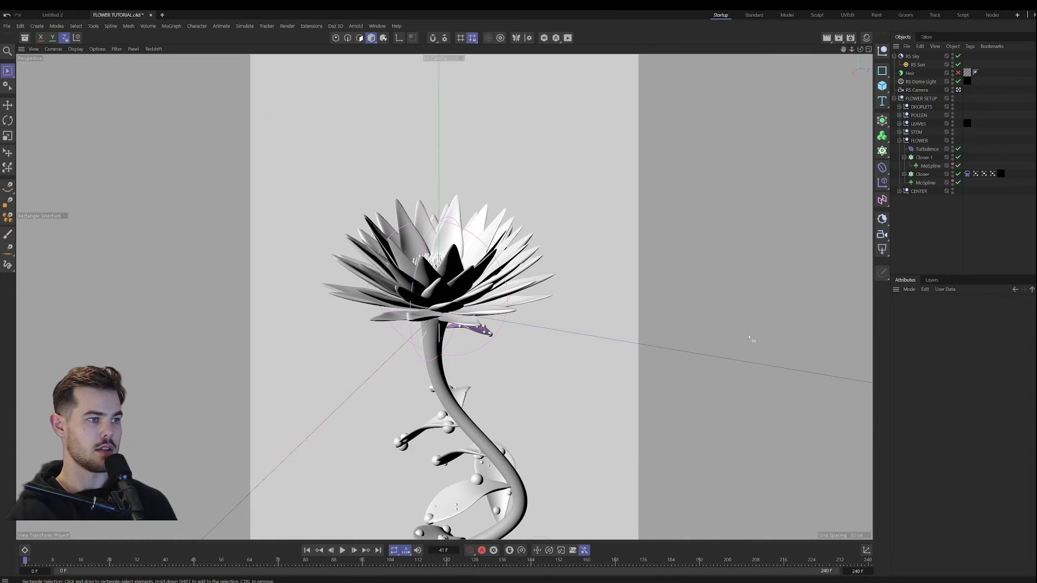
Step: Lower the Soft Body pin Influence to 11% and its Map Scale to 33%
click(967, 174)
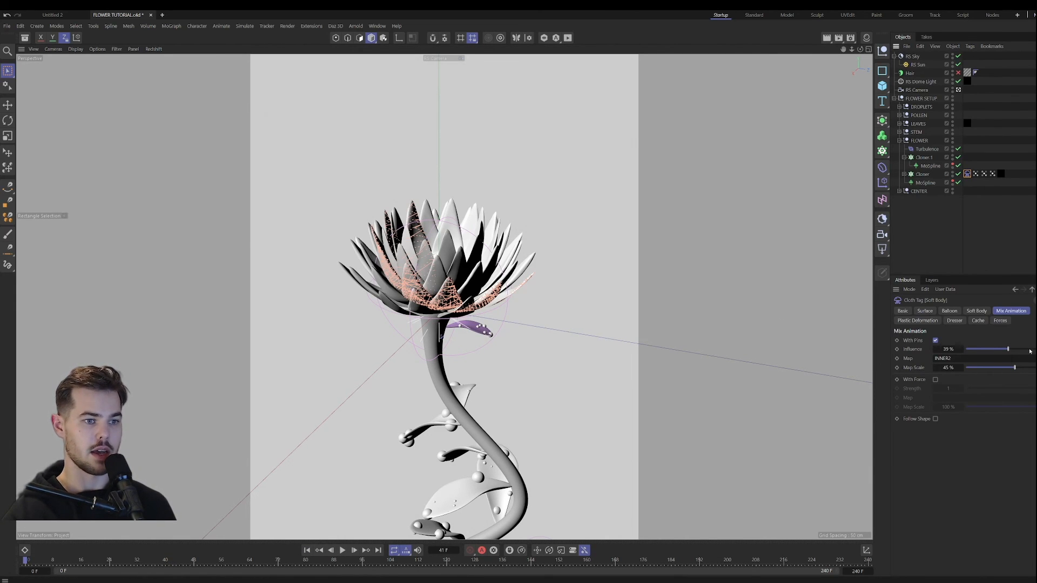
drag(1008, 350, 990, 349)
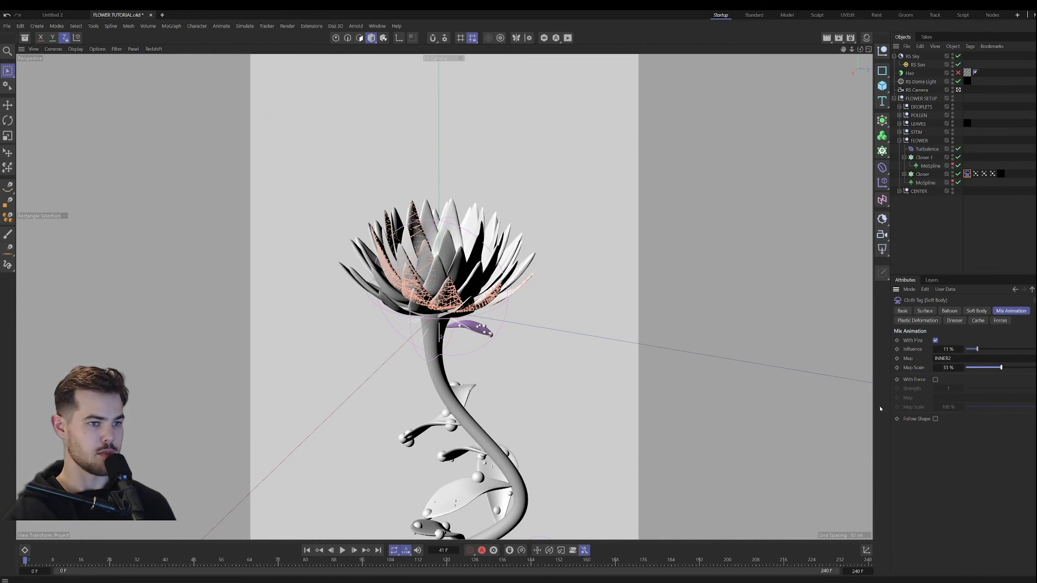
click(925, 235)
Step: Run the simulation with the weaker pins, rewind it, and reopen the petals' Soft Body tag settings
click(343, 550)
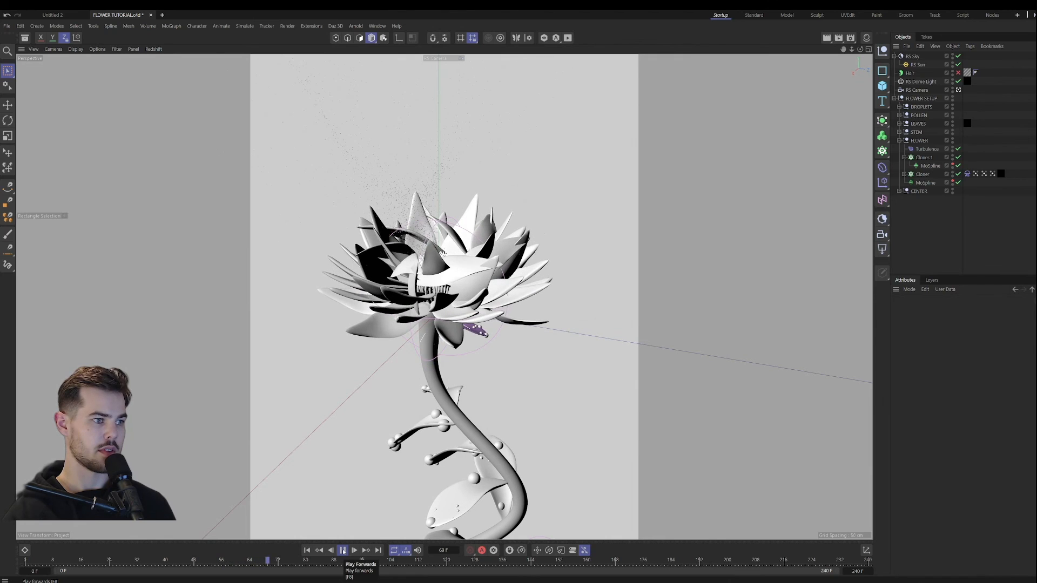
click(343, 550)
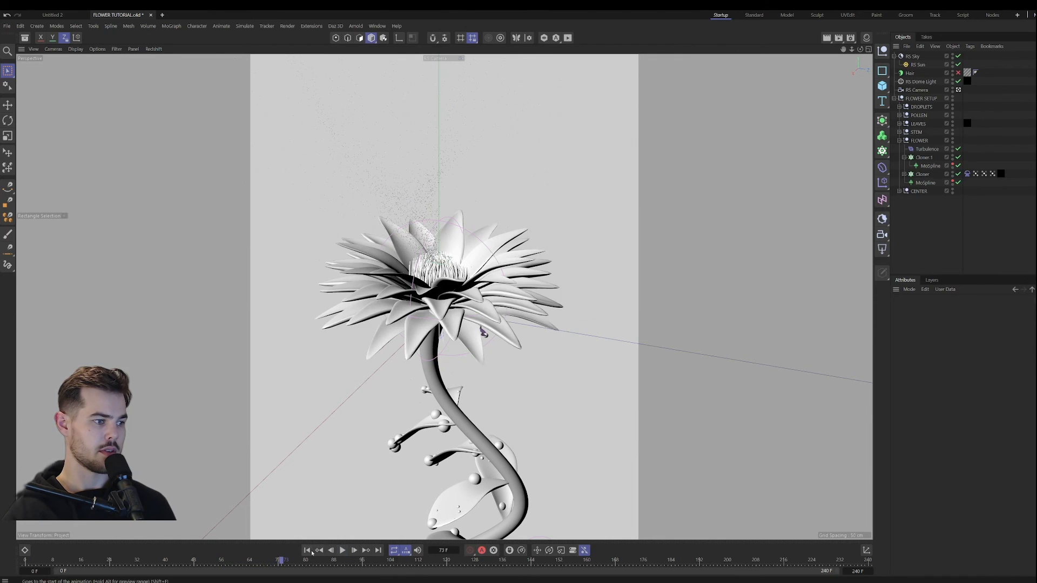
click(967, 173)
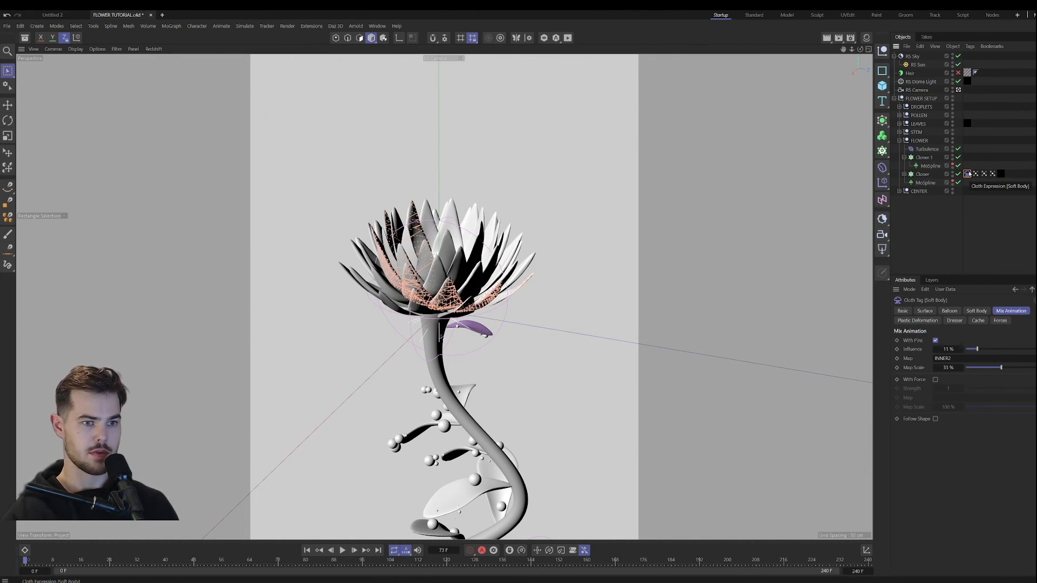
Step: Replace the Soft Body tag on the petals' Cloner with a Cloth simulation tag
click(922, 174)
right_click(924, 175)
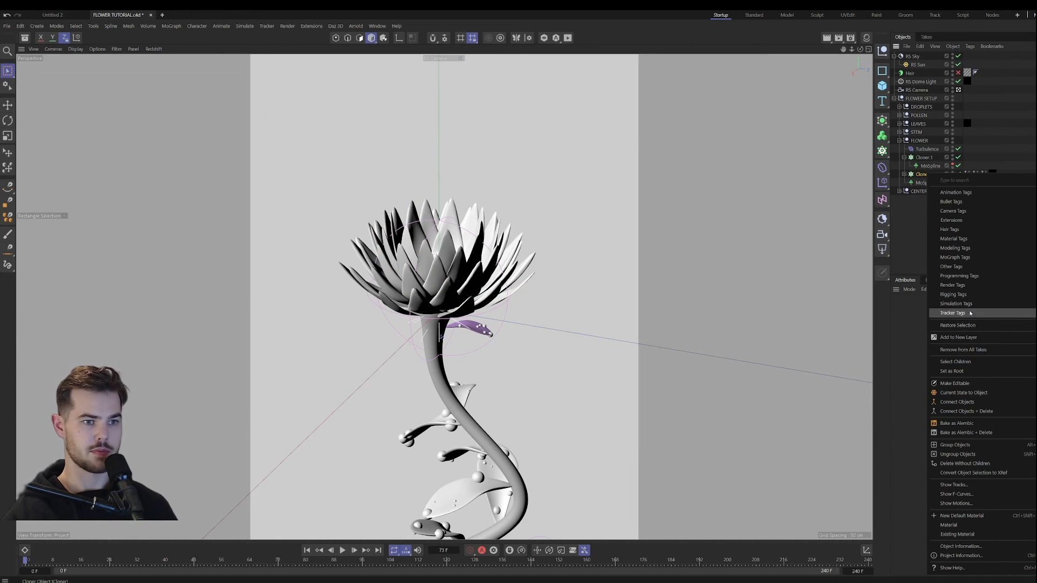
click(967, 173)
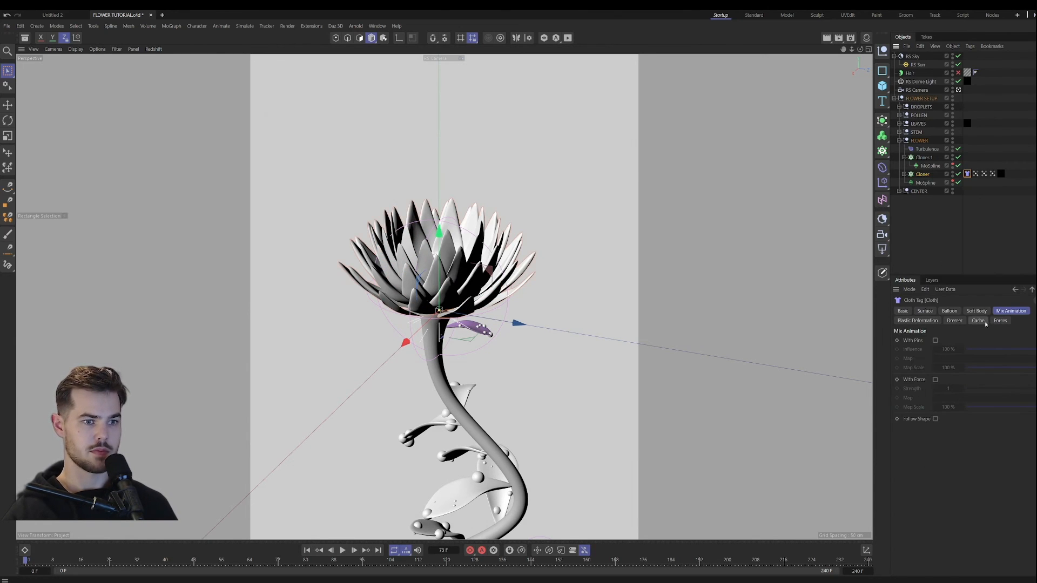
Step: Pin the petals' cloth in Mix Animation using the INNER2 vertex map, with Influence 18% and Map Scale 21%
click(935, 341)
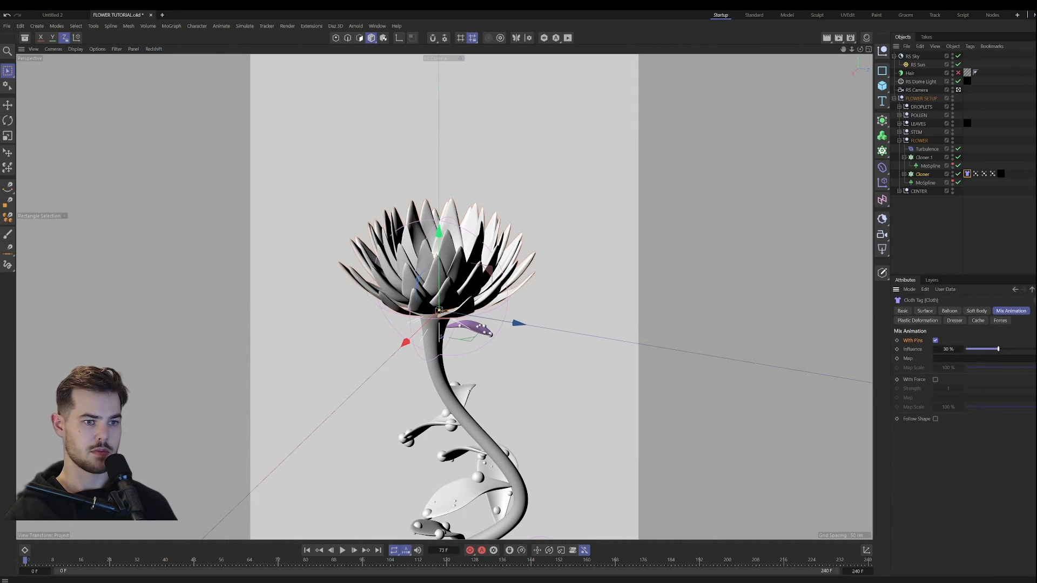
drag(983, 173, 989, 307)
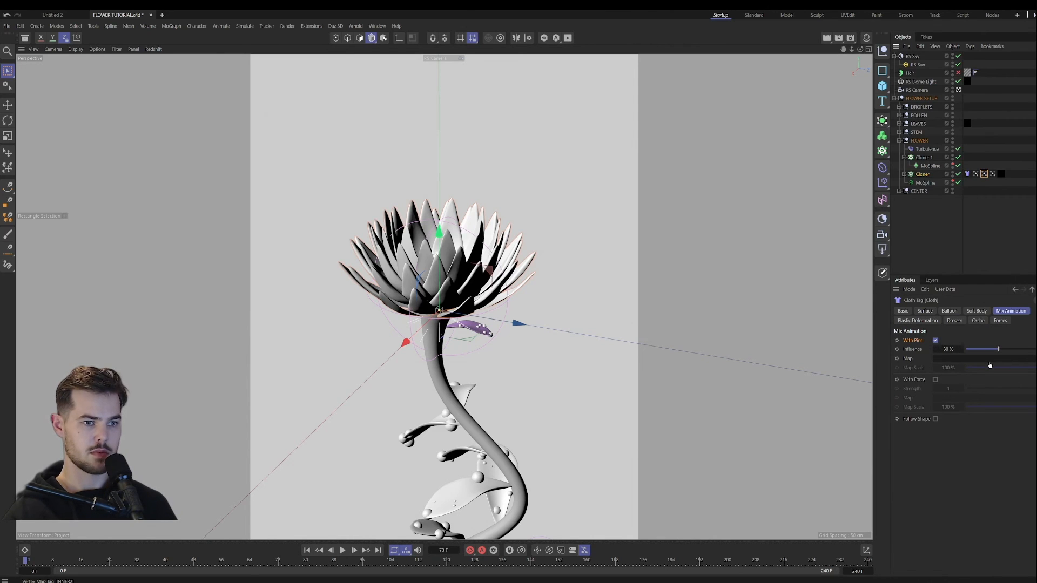
drag(989, 365, 985, 350)
click(988, 367)
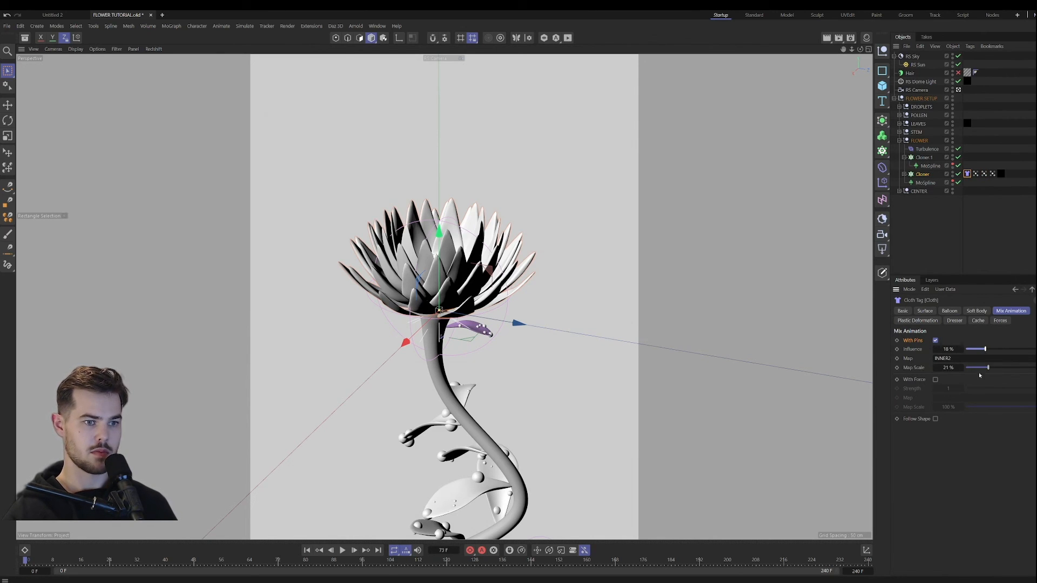
Step: Test-play the petals' cloth simulation, rewind it, and lower the pin Influence to 15% and Map Scale to 18%
click(343, 550)
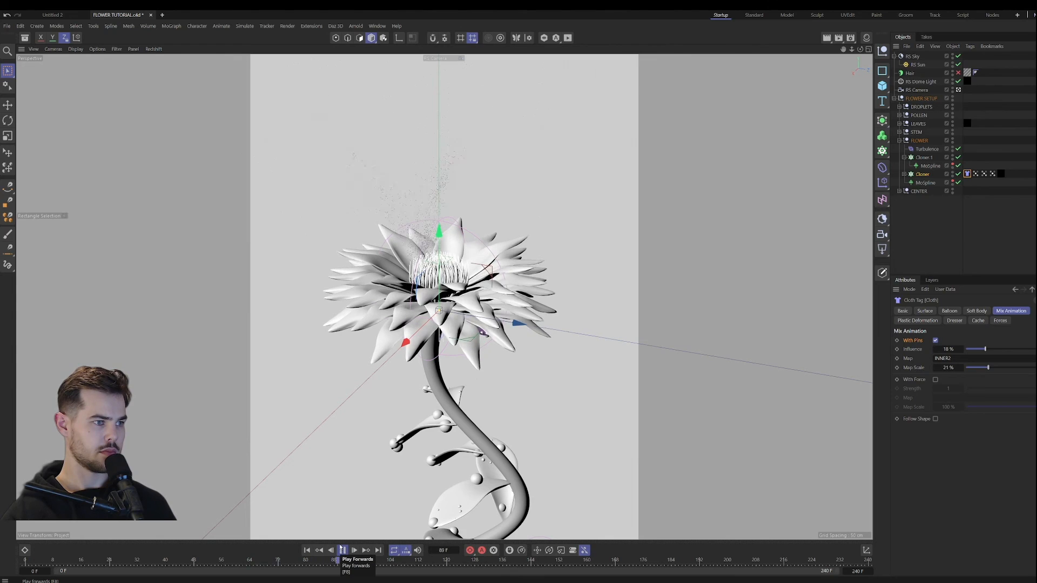
click(342, 549)
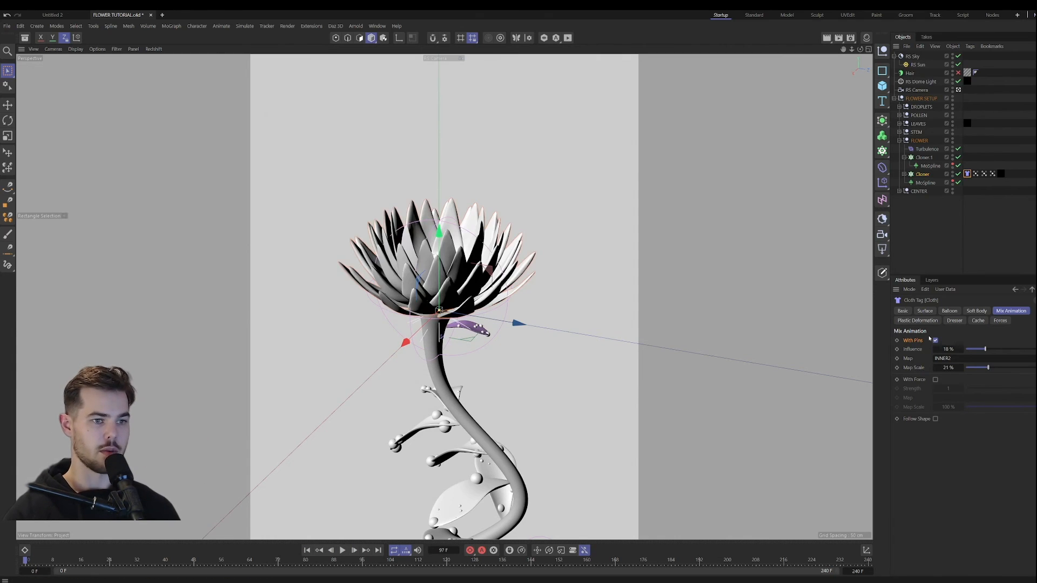
click(982, 350)
click(984, 367)
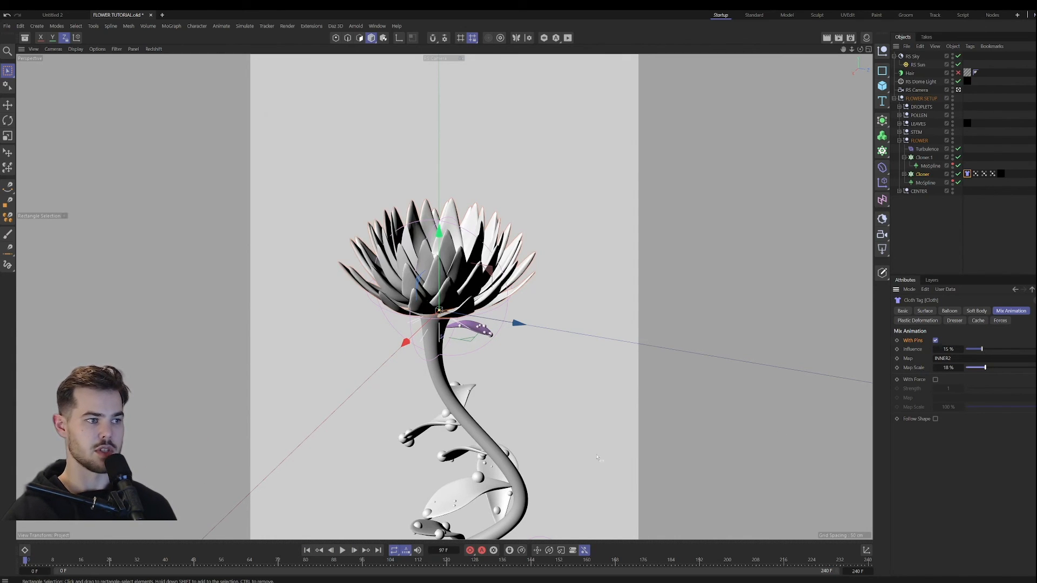
Step: Play and rewind the simulation with the weaker pins, and enable Balloon on the petals' cloth with Overpressure 2
click(343, 551)
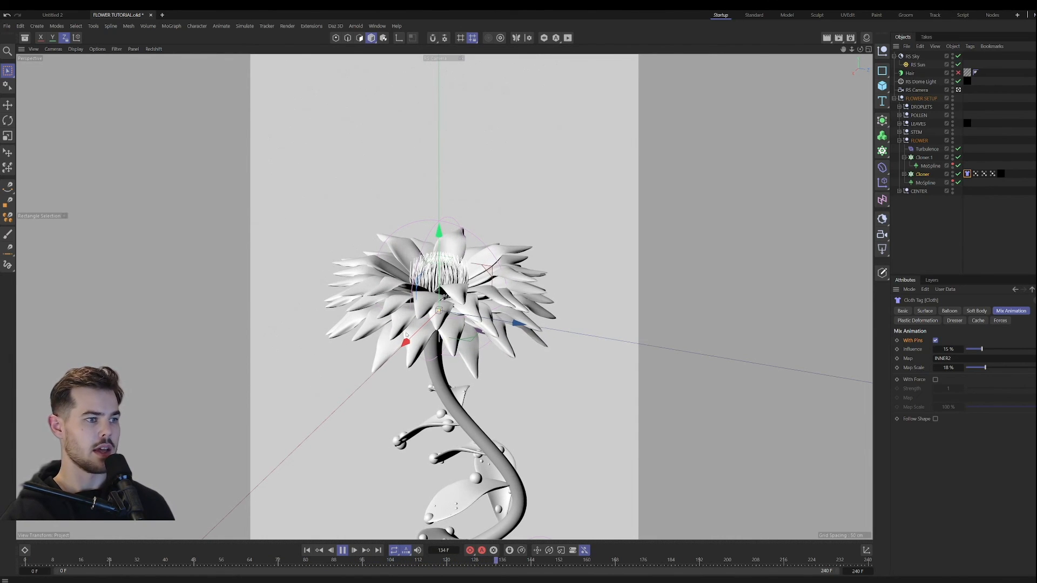
click(343, 550)
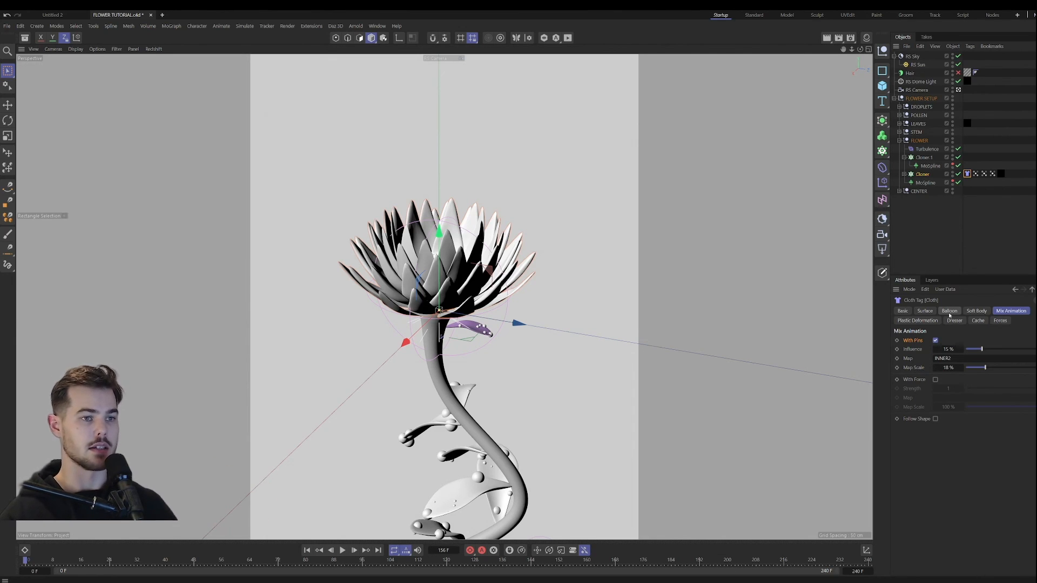
click(949, 311)
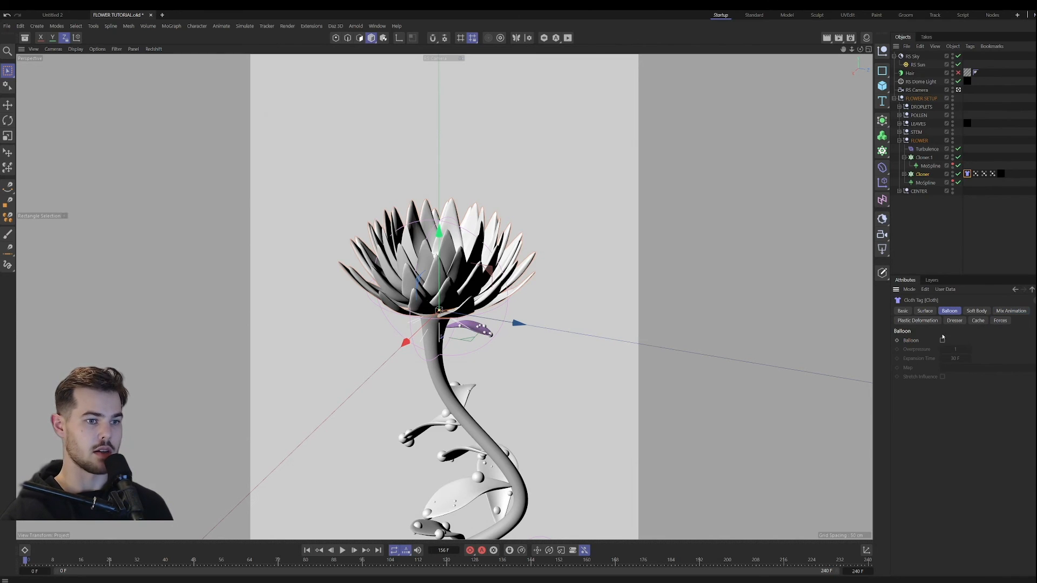
click(955, 349)
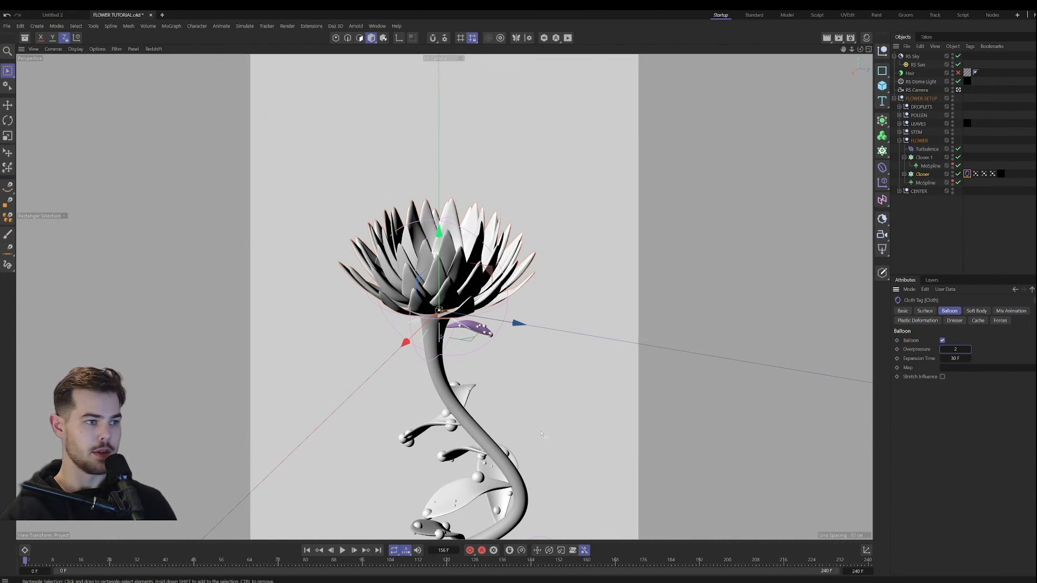
Step: Play the simulation to check how the petals inflate, and return to the first frame
click(342, 551)
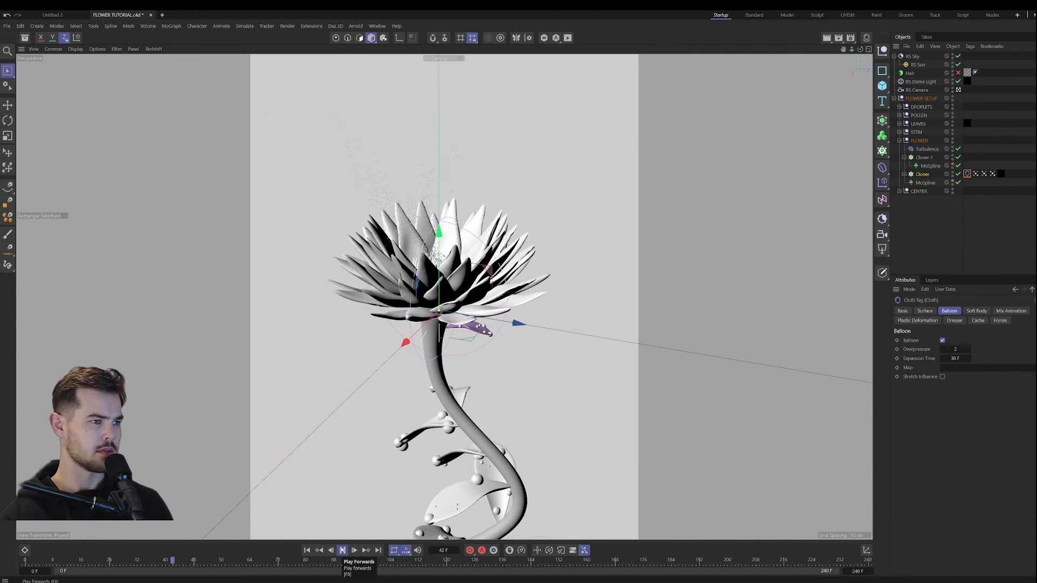
click(343, 550)
click(307, 551)
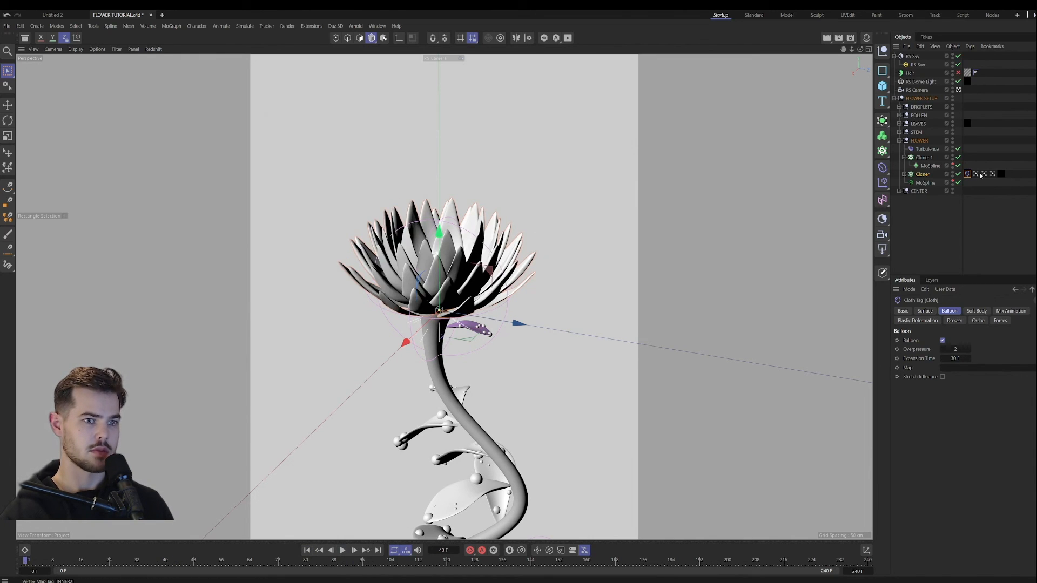
Step: Assign the INNER2 vertex map to the Balloon settings, set Overpressure to 4, and play the bloom to check it
drag(985, 174, 966, 367)
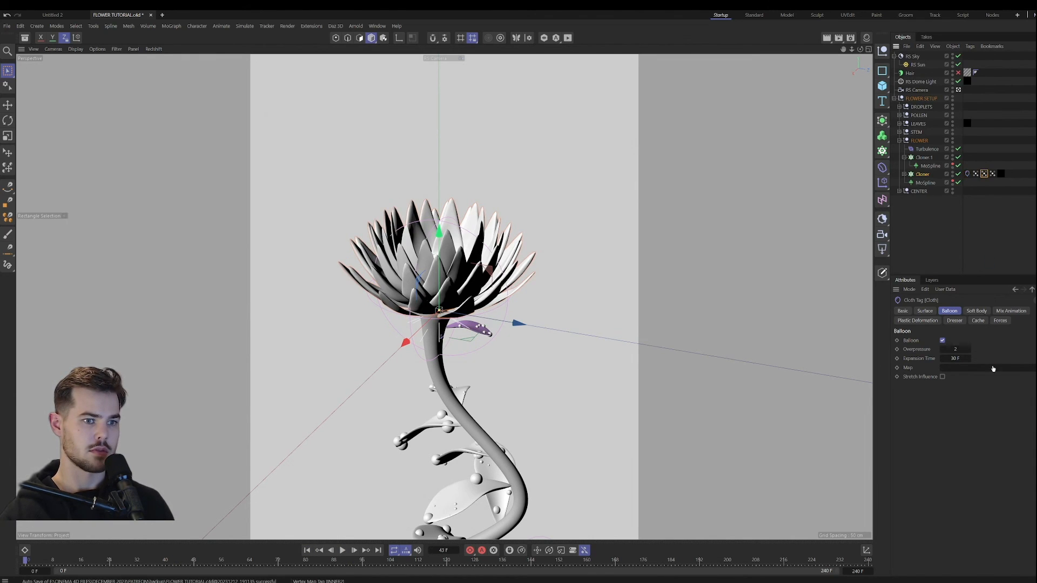
click(955, 350)
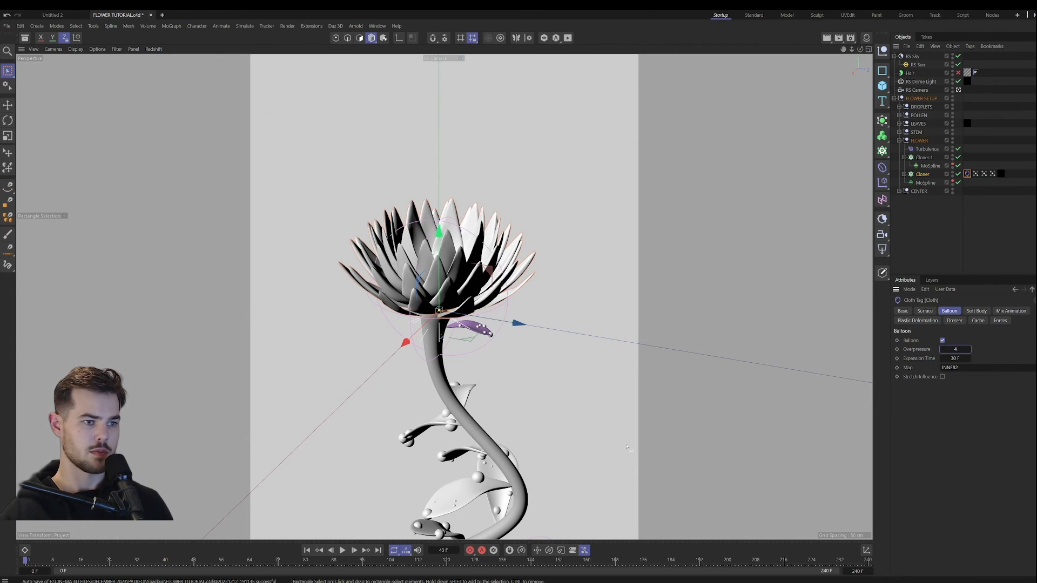
click(341, 550)
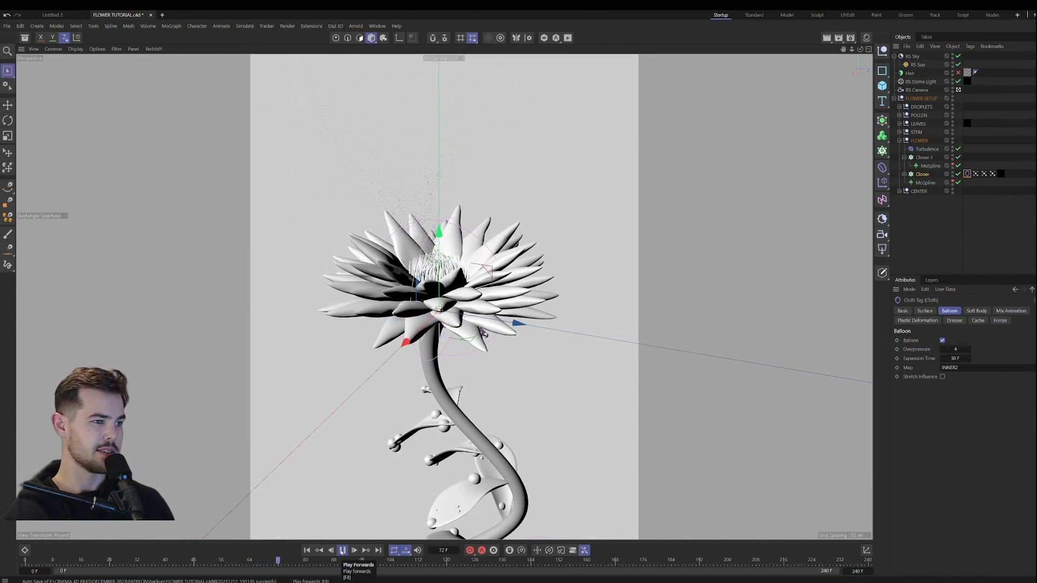
click(342, 550)
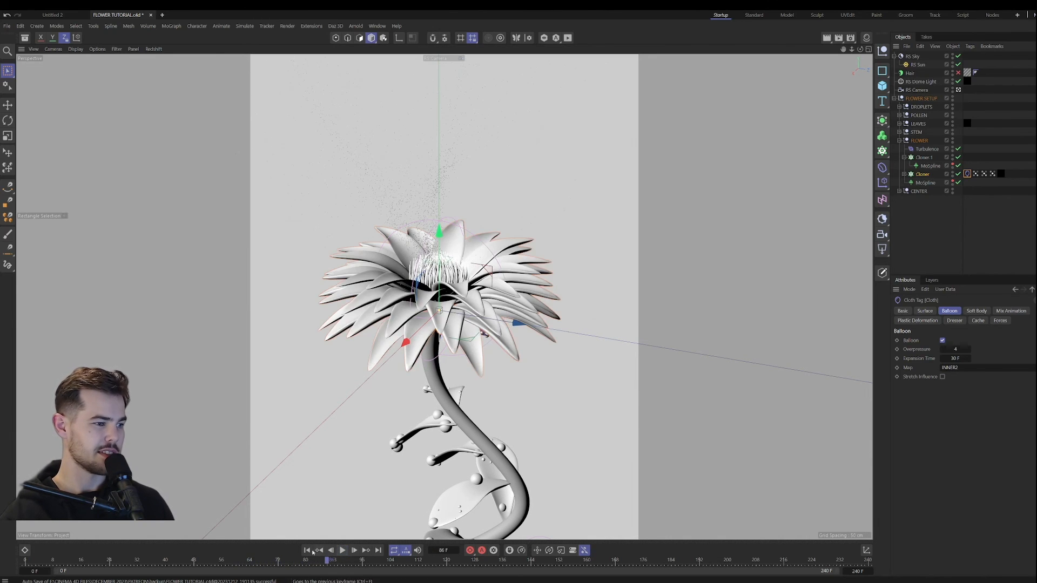
Step: Enable Stretch Influence for the balloon and set its Overpressure to 10
click(942, 377)
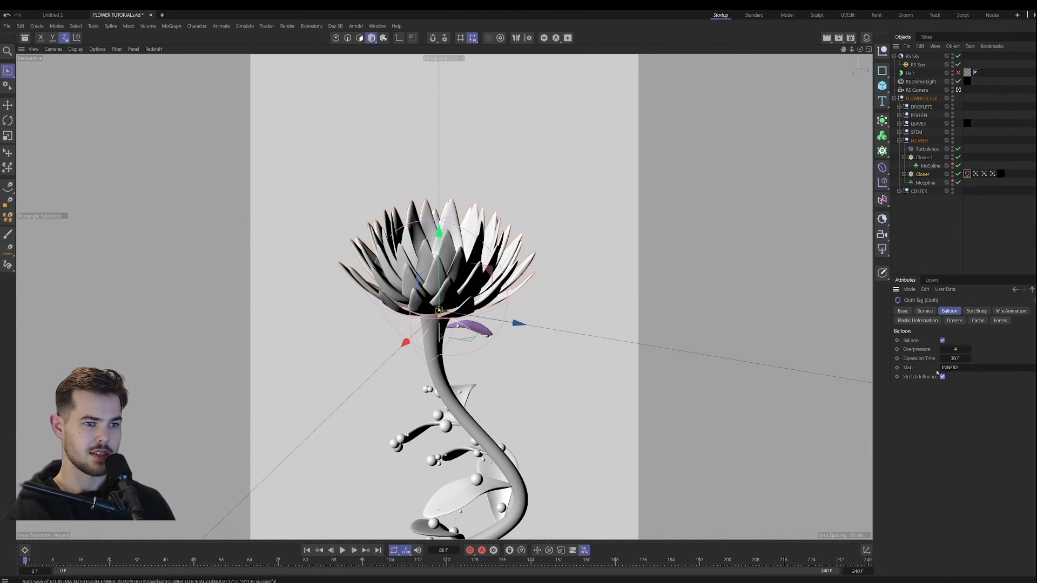
double_click(955, 349)
text(10)
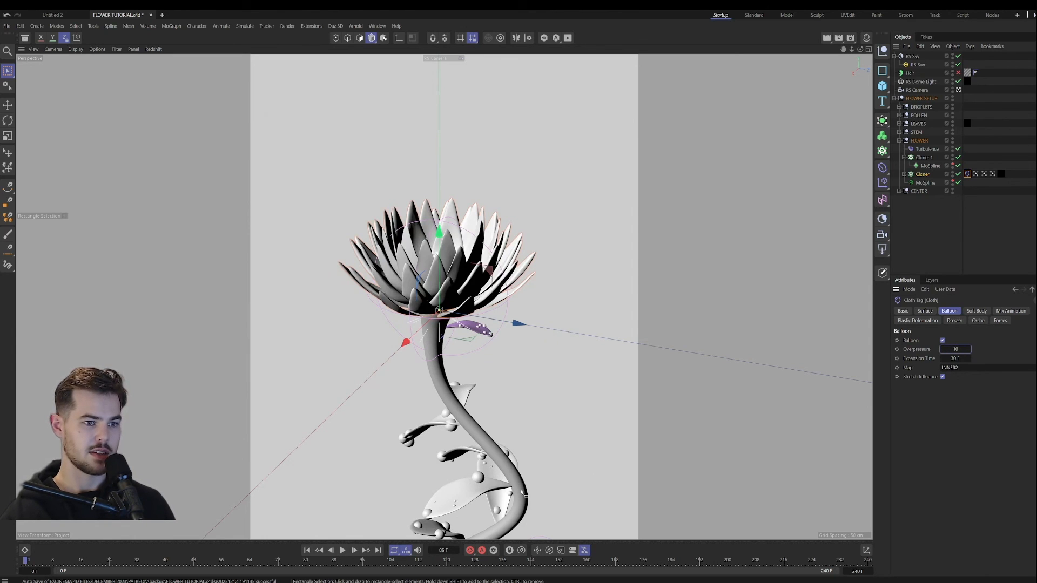
Step: Play the higher-pressure bloom simulation twice to judge the petals' puffiness, and rewind to the first frame
click(343, 550)
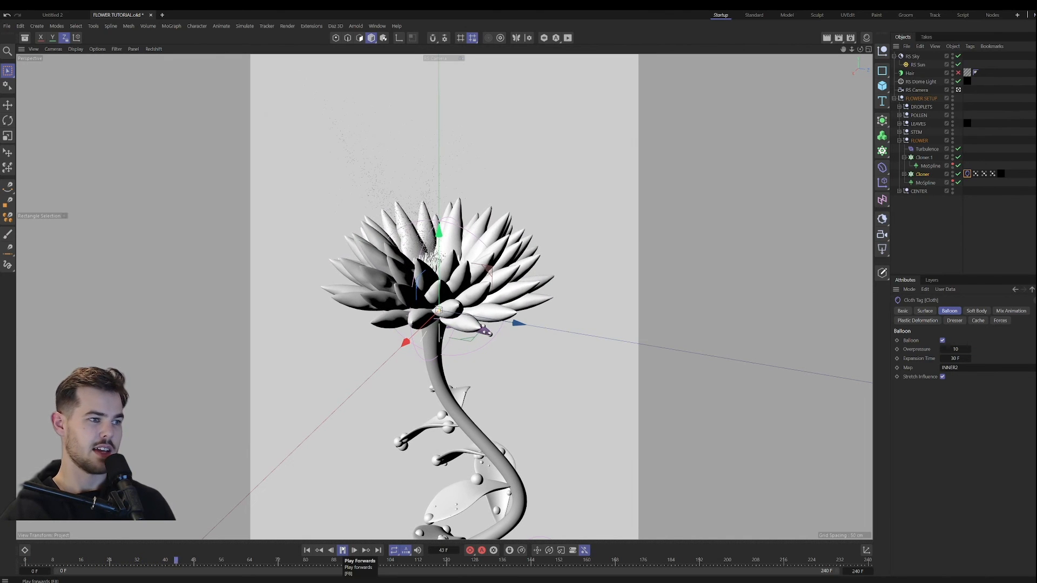
click(342, 550)
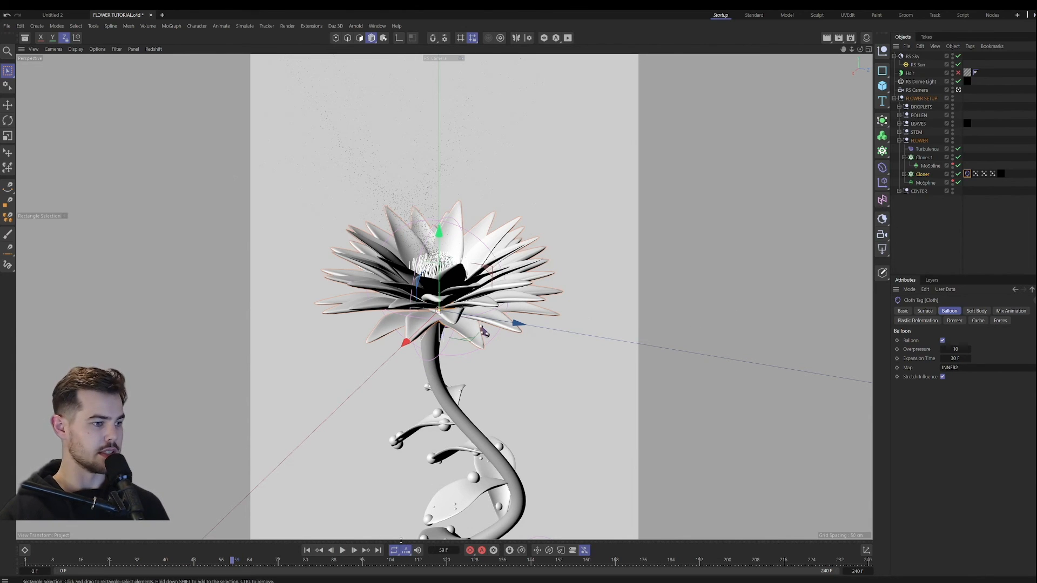
click(307, 550)
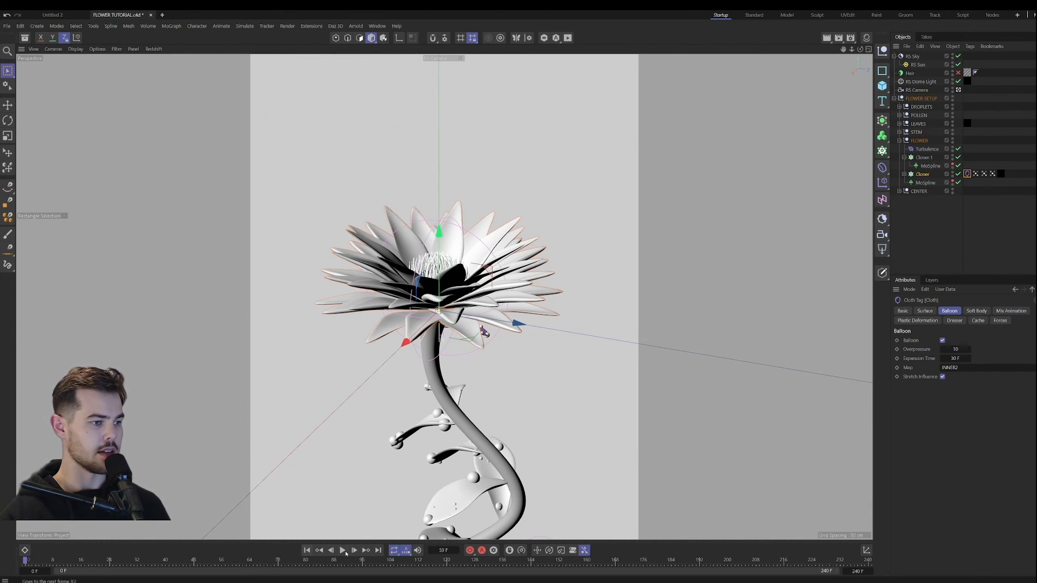
click(343, 551)
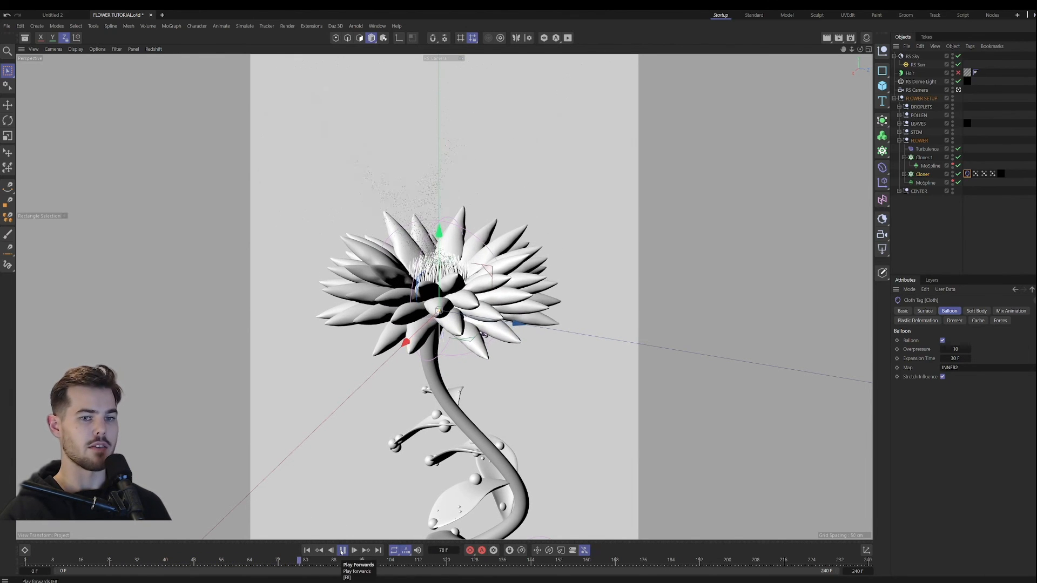
click(341, 551)
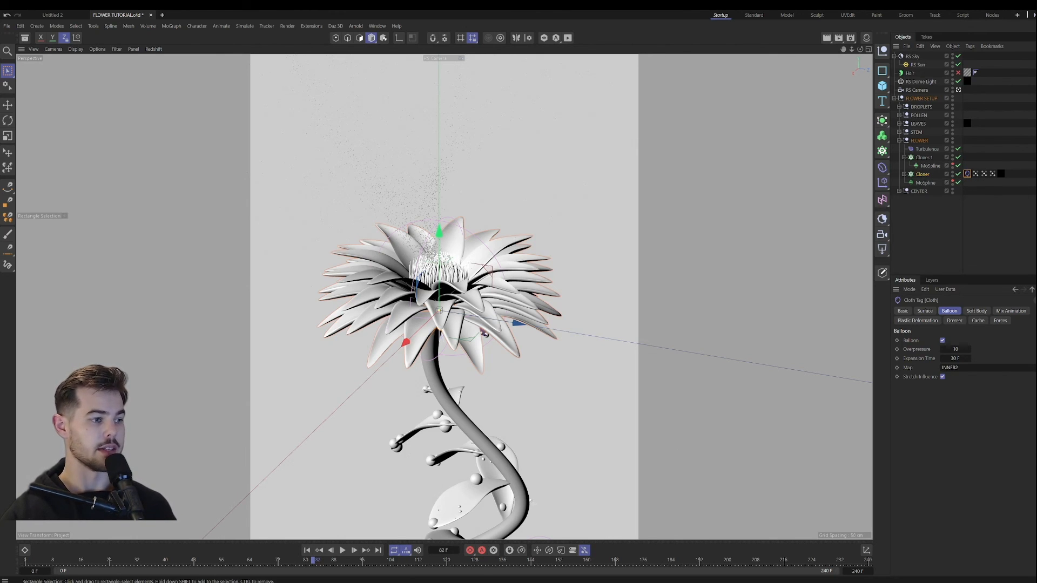
key(shift+f)
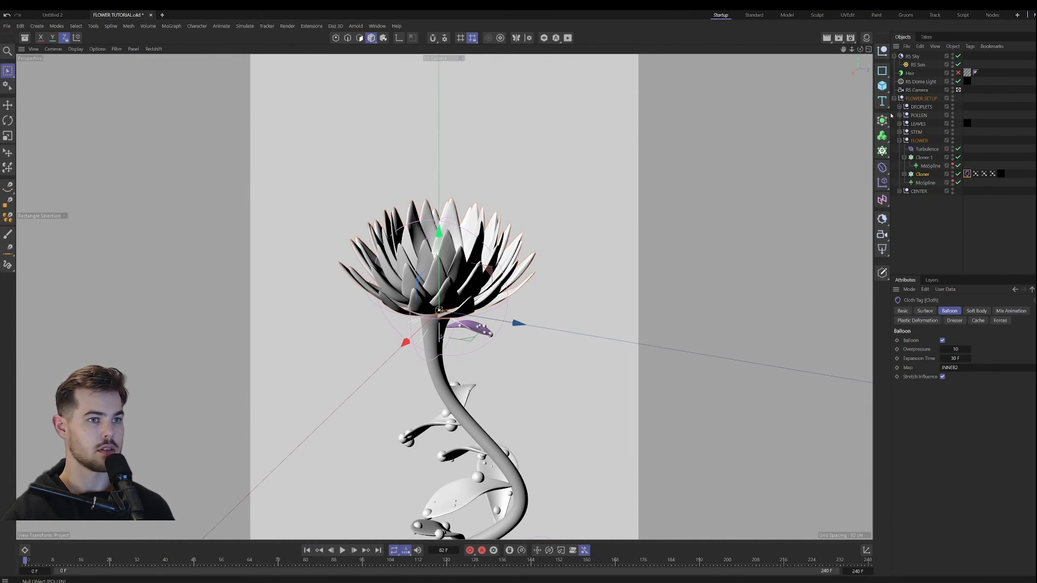
Step: Add a Cube, raise it above the flower, scale it down to about half size, and shift it to one side
click(883, 86)
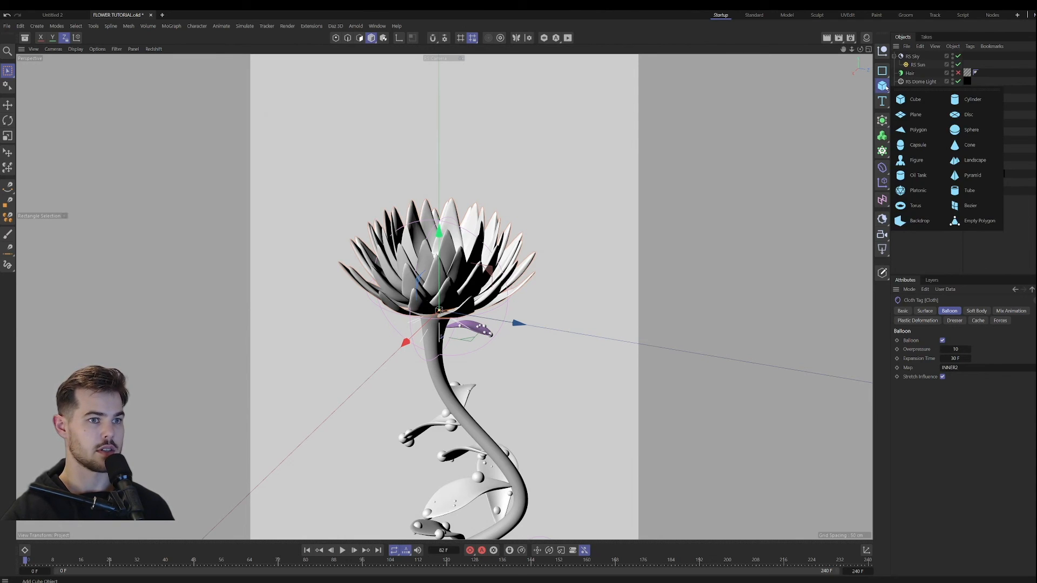
click(923, 102)
key(t)
drag(600, 208, 422, 228)
drag(441, 287, 439, 86)
key(t)
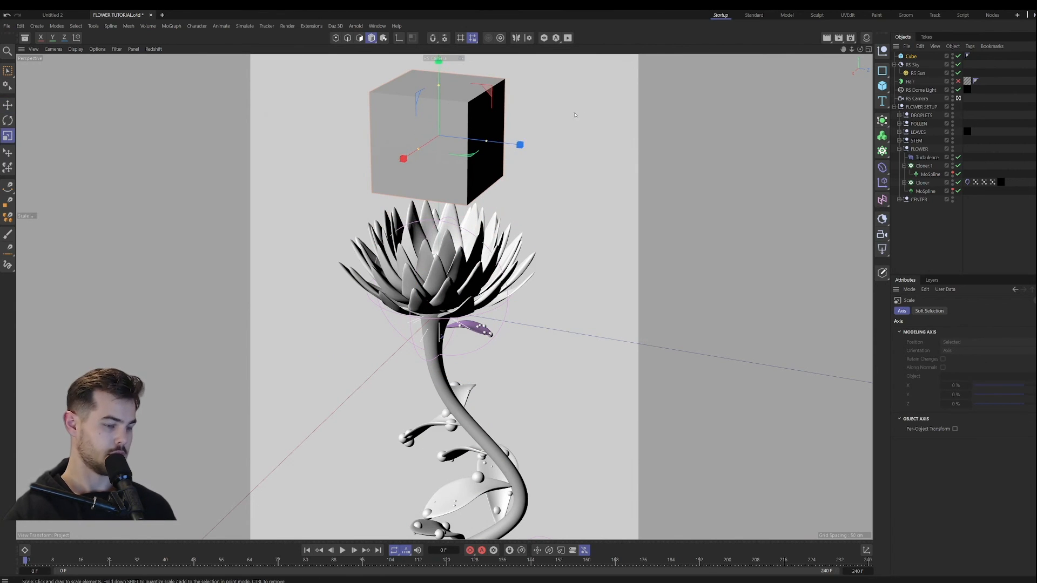
drag(575, 115, 601, 154)
key(e)
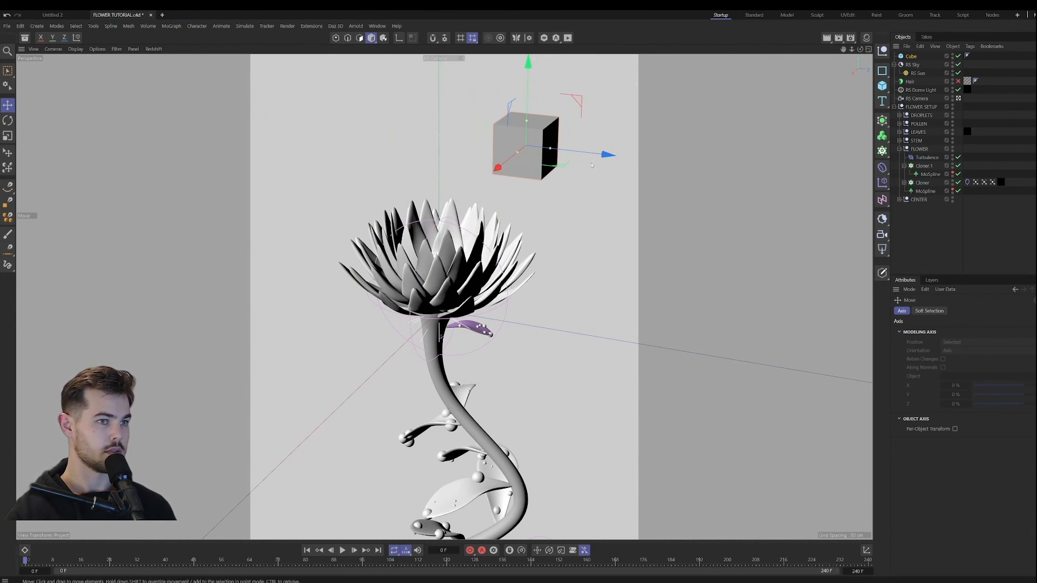
Step: Give the cube a Collider simulation tag
right_click(917, 56)
mouse_move(964, 188)
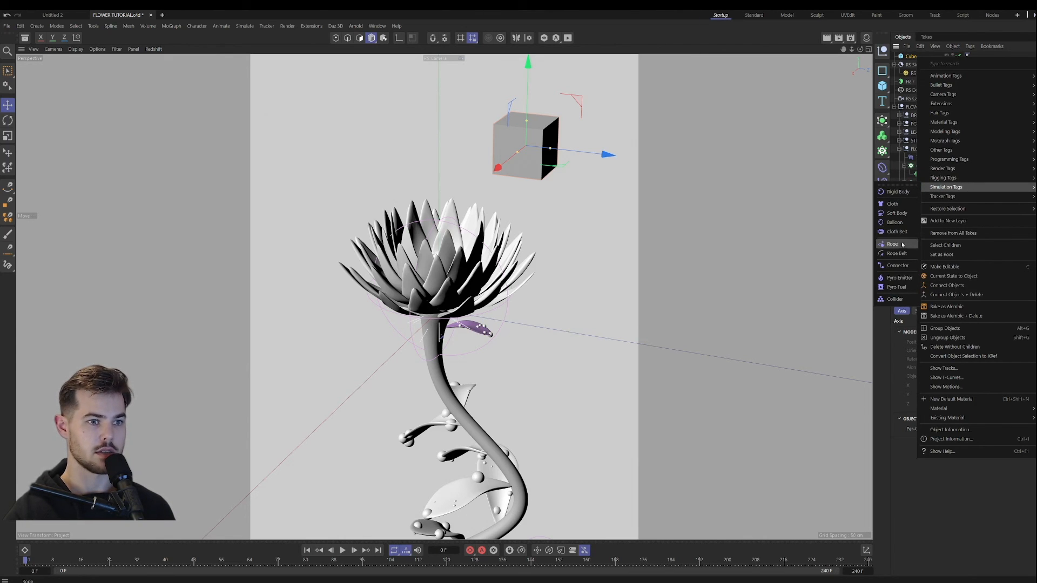
click(902, 299)
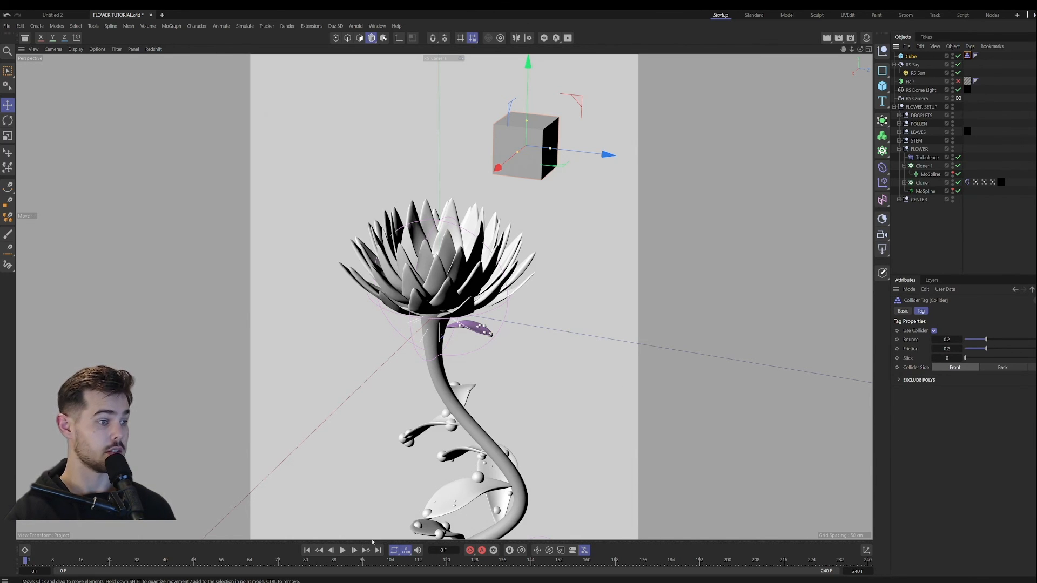
Step: Lower the cube toward the outer petals while the simulation plays to test collisions, and rewind to the first frame
key(F8)
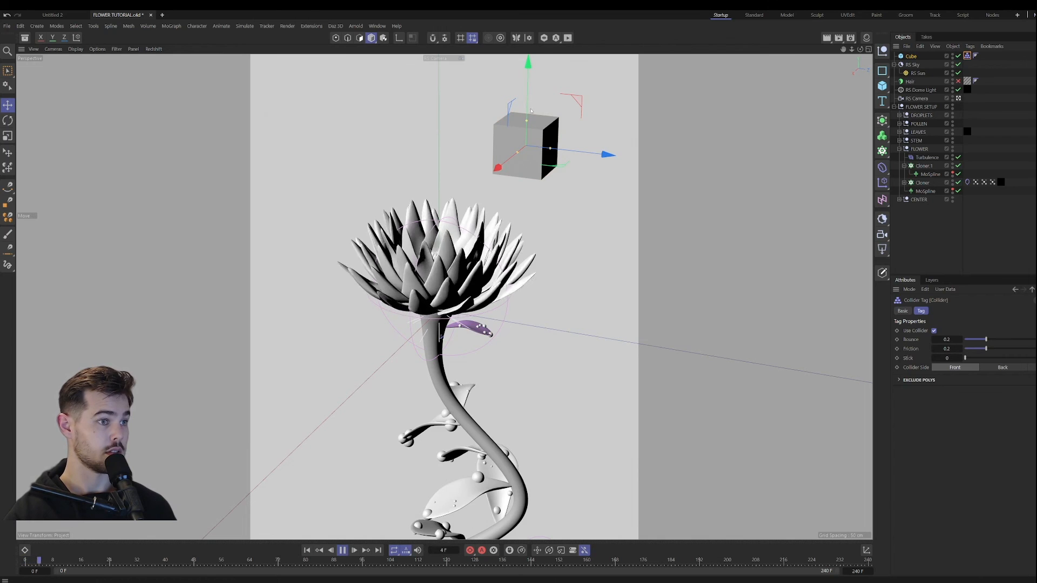
drag(544, 137, 575, 227)
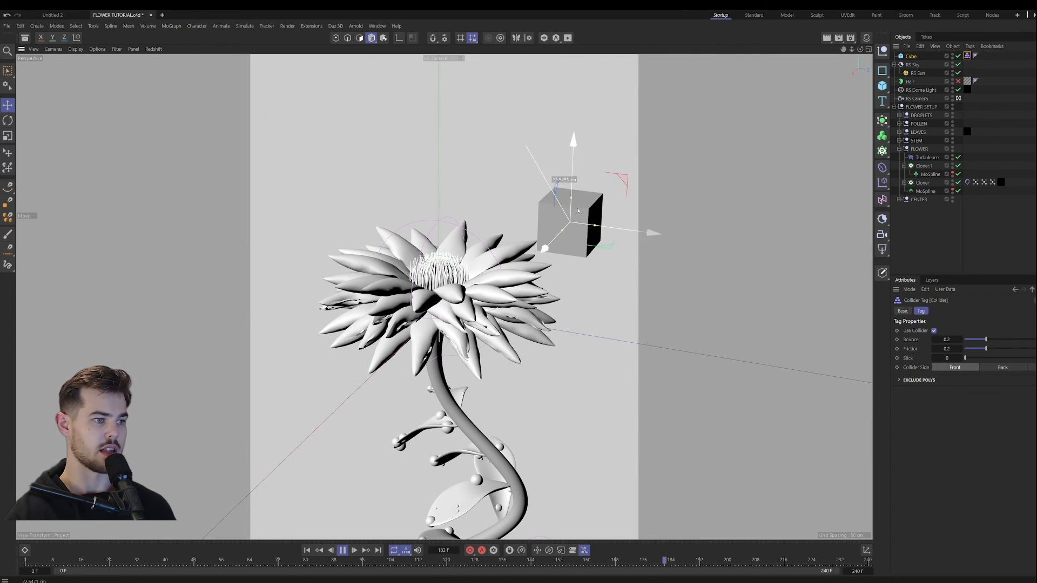
click(342, 550)
click(308, 550)
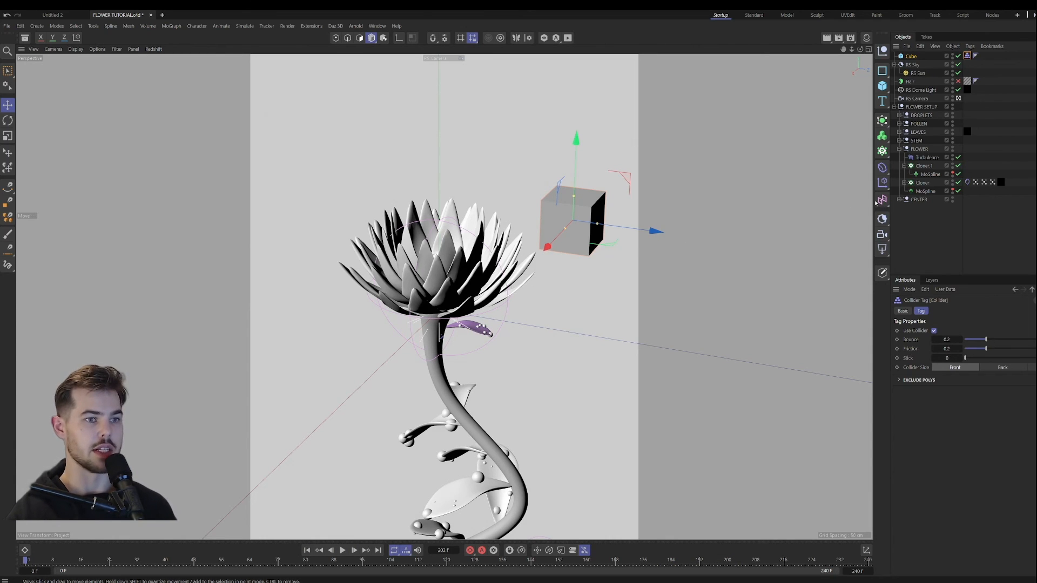
Step: Try the Instance mode on the petal Cloner while toggling it off and on, and restore Render Instance
click(922, 183)
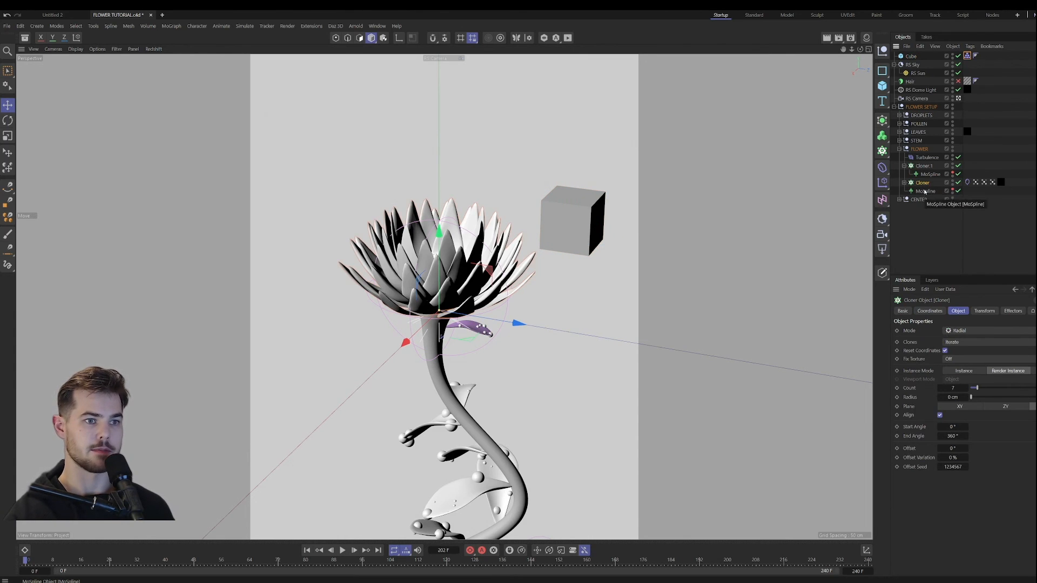
click(904, 183)
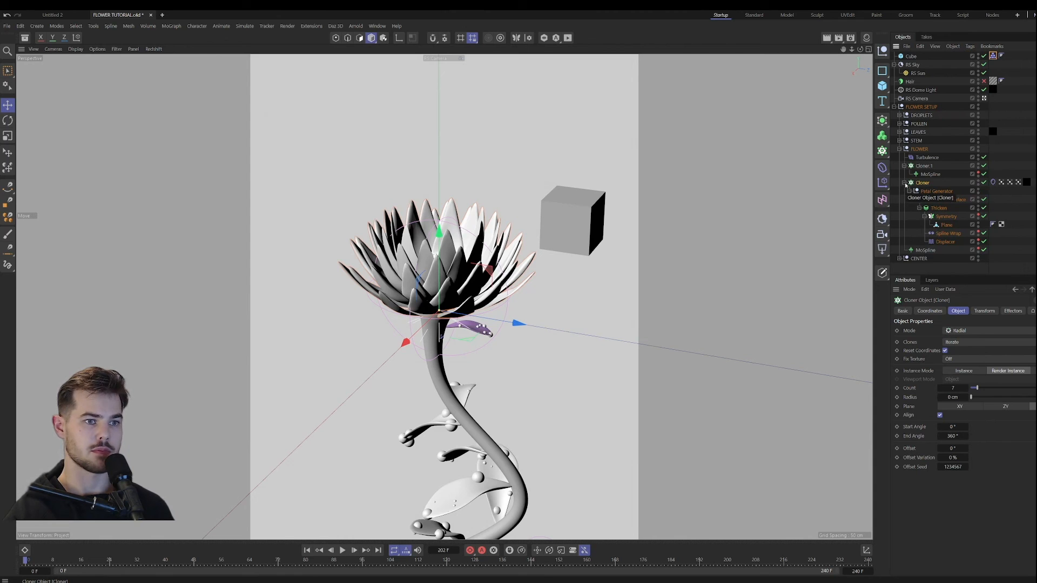
click(983, 182)
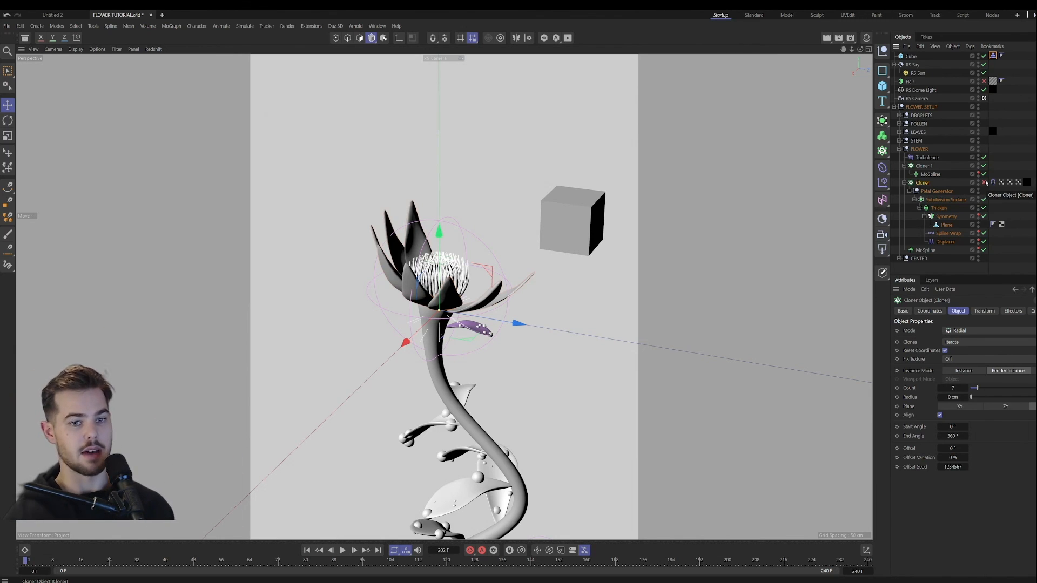
click(958, 372)
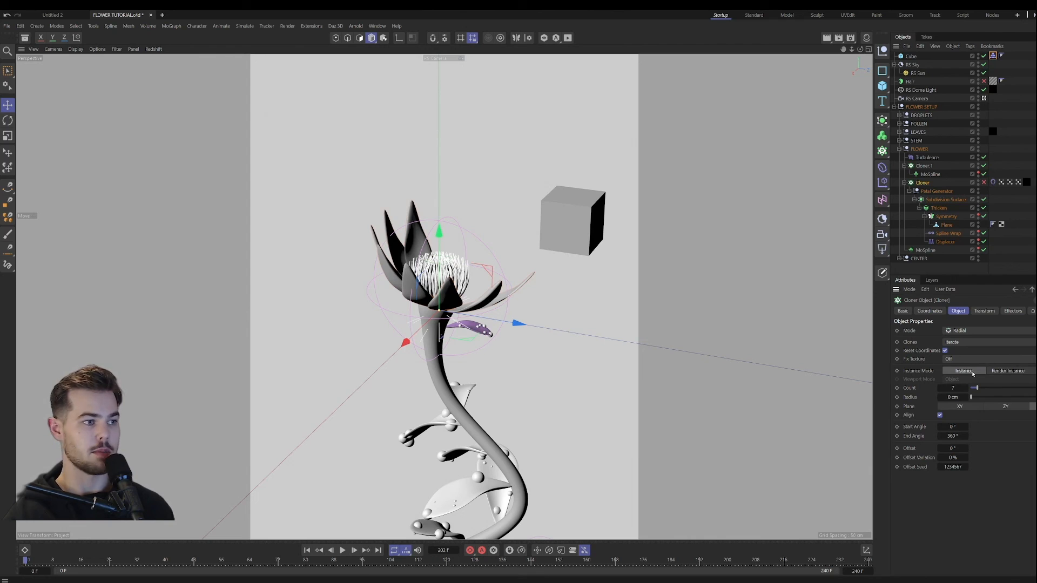
click(983, 182)
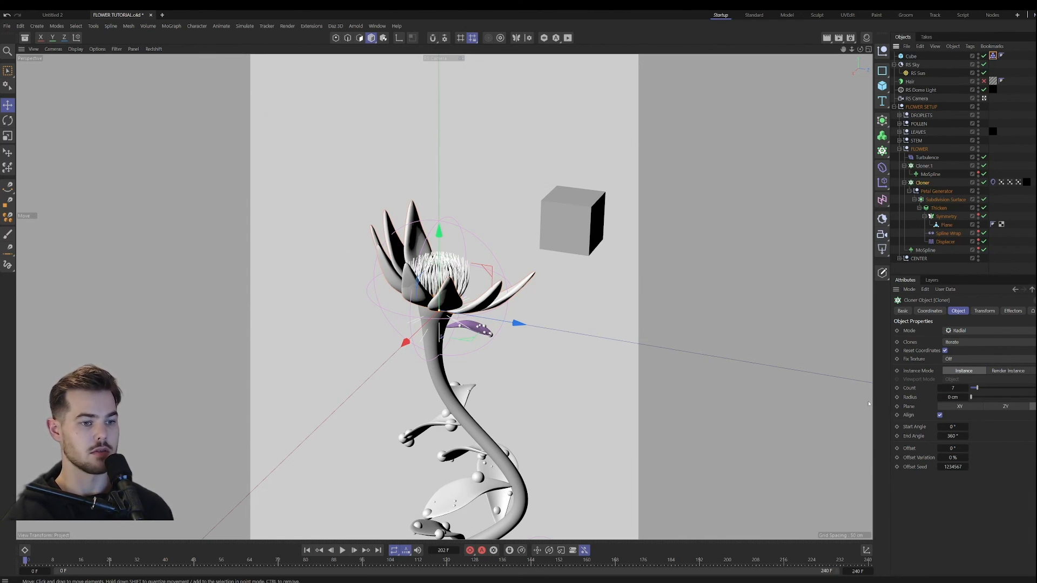
click(998, 371)
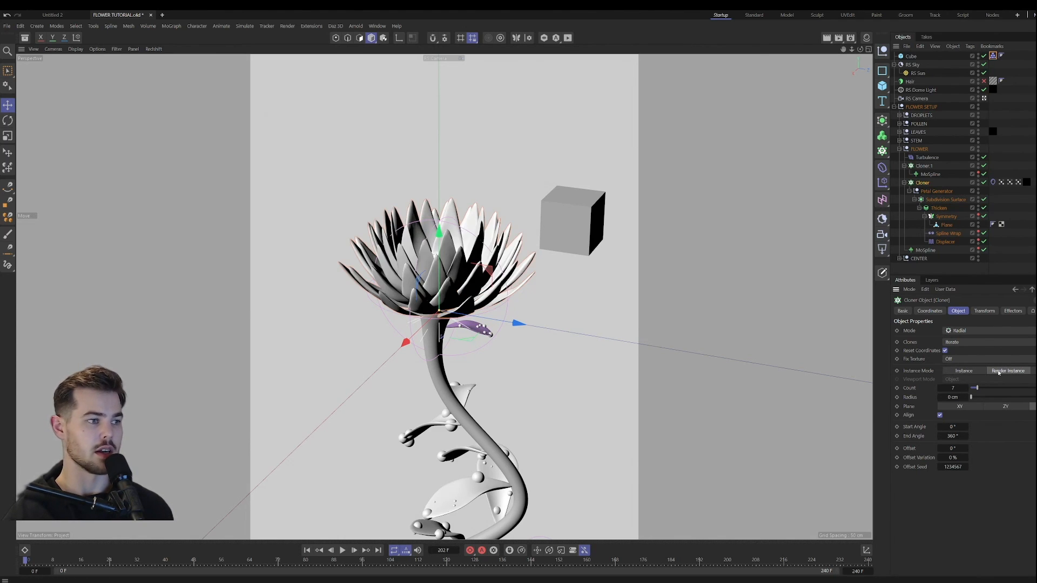
Step: Examine the Object and Simple settings of the MoSpline below the petal Cloner
click(926, 251)
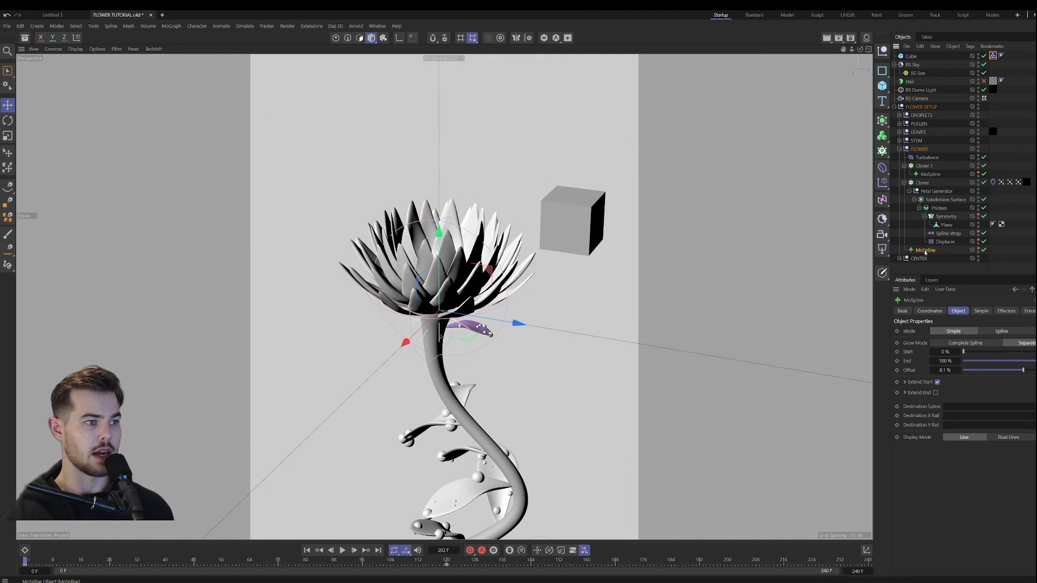
click(985, 313)
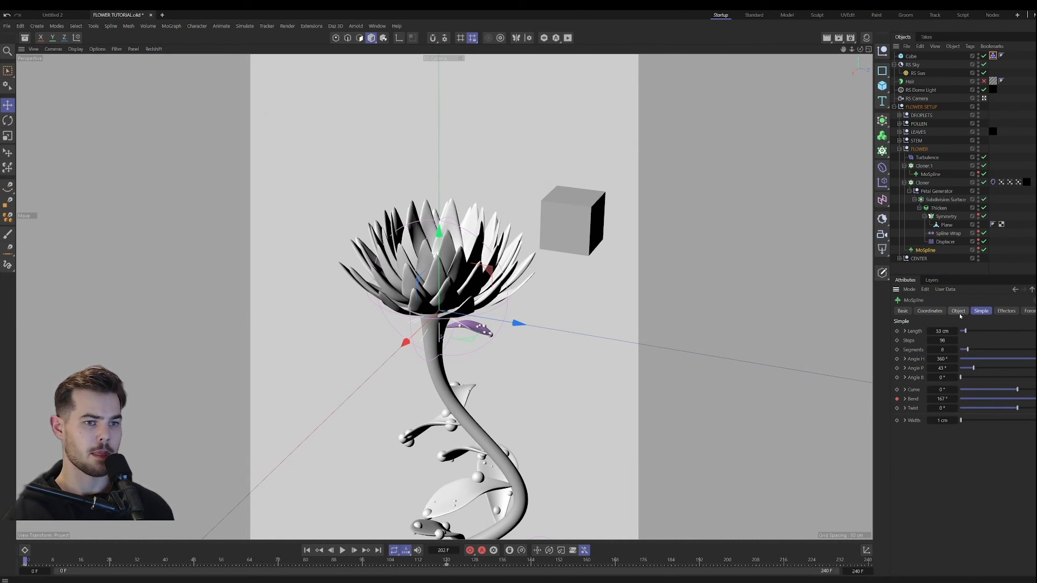
click(964, 314)
click(1011, 312)
click(959, 312)
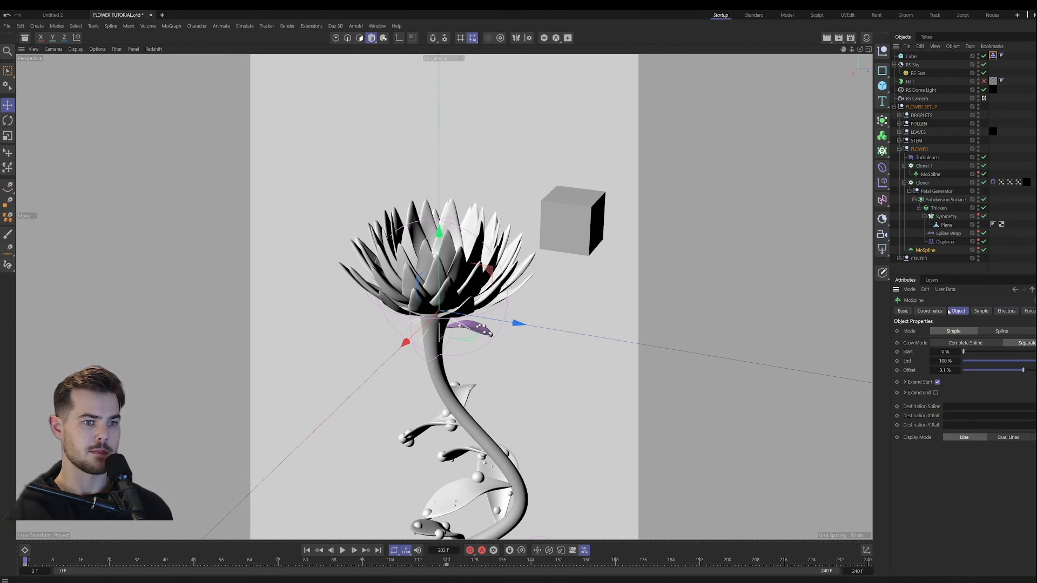
click(935, 312)
Step: Try wrapping the petal Cloner in a Fracture object set to Explode Segments, and undo the wrapping
double_click(911, 184)
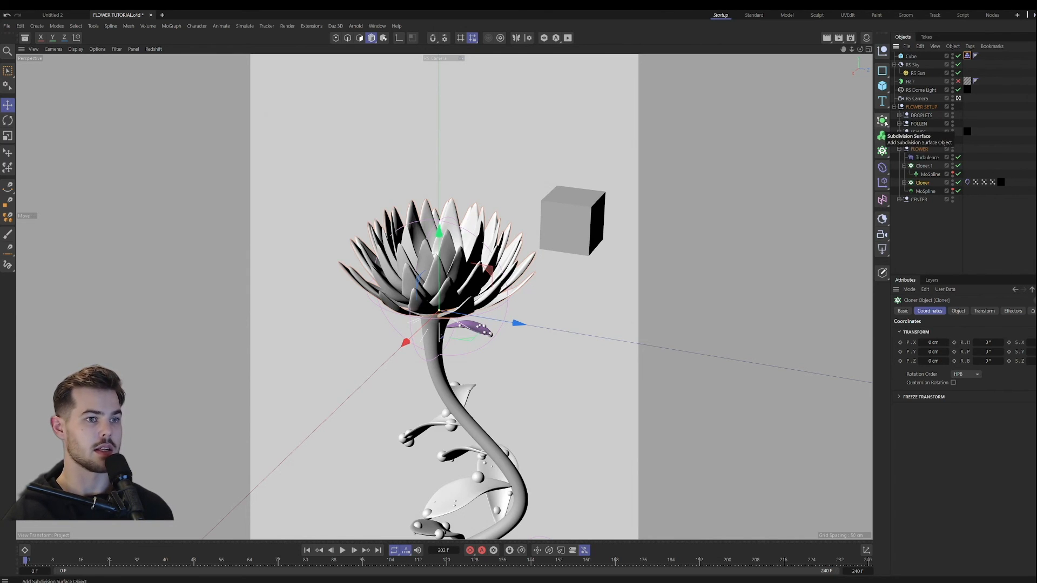
click(881, 151)
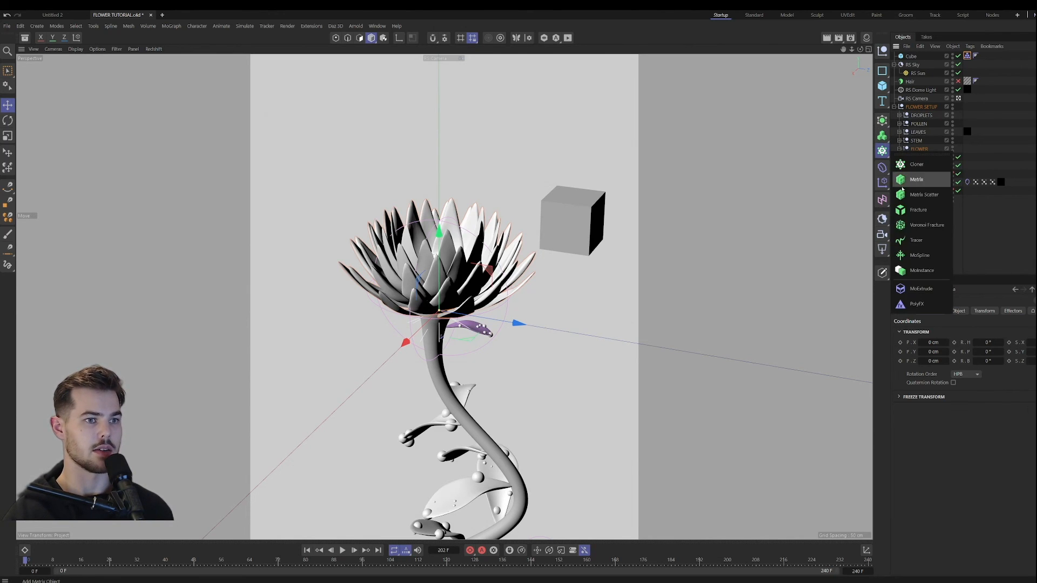
alt+click(918, 210)
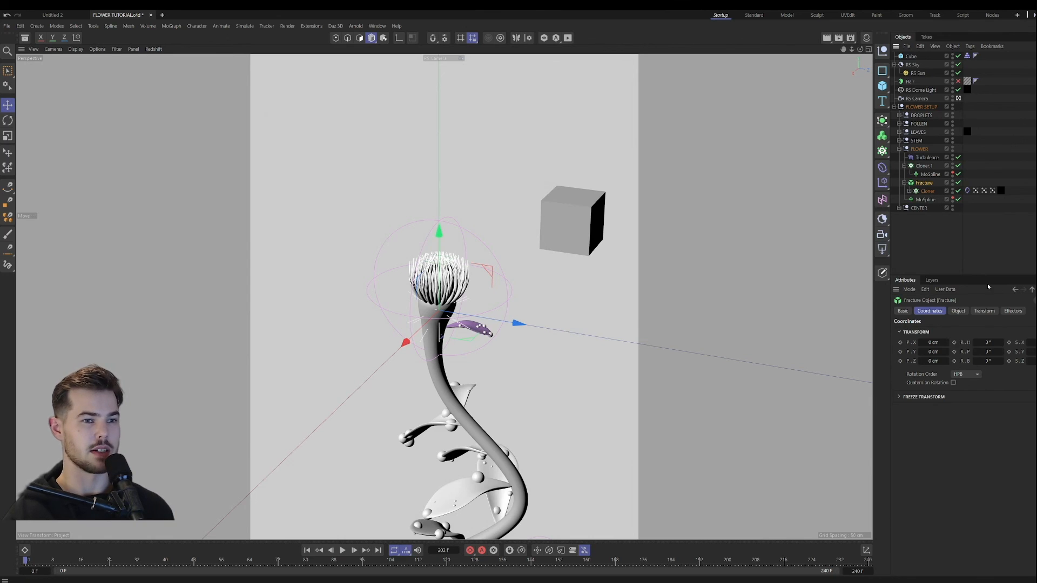
click(958, 311)
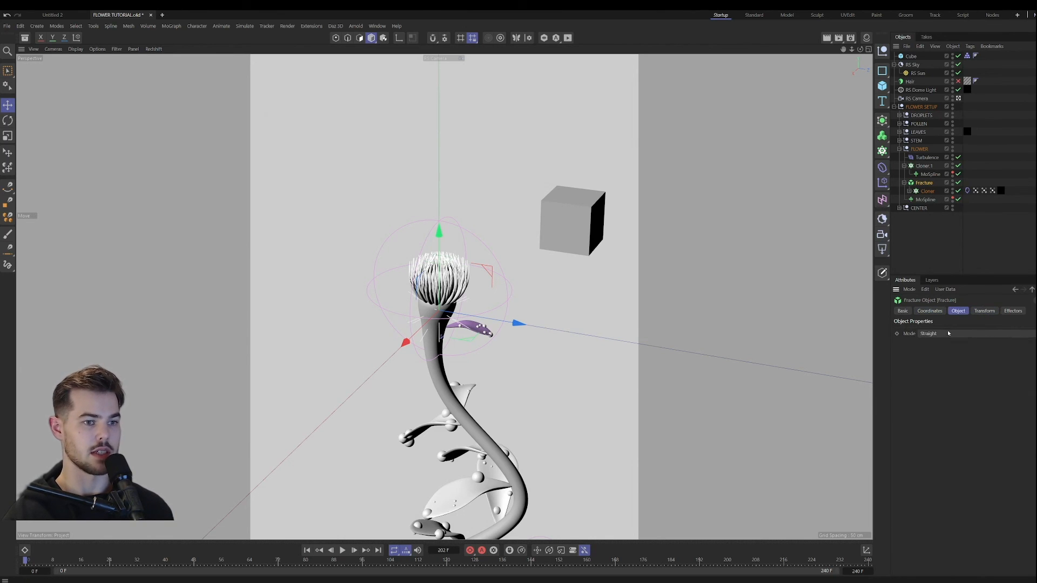
click(929, 311)
click(984, 311)
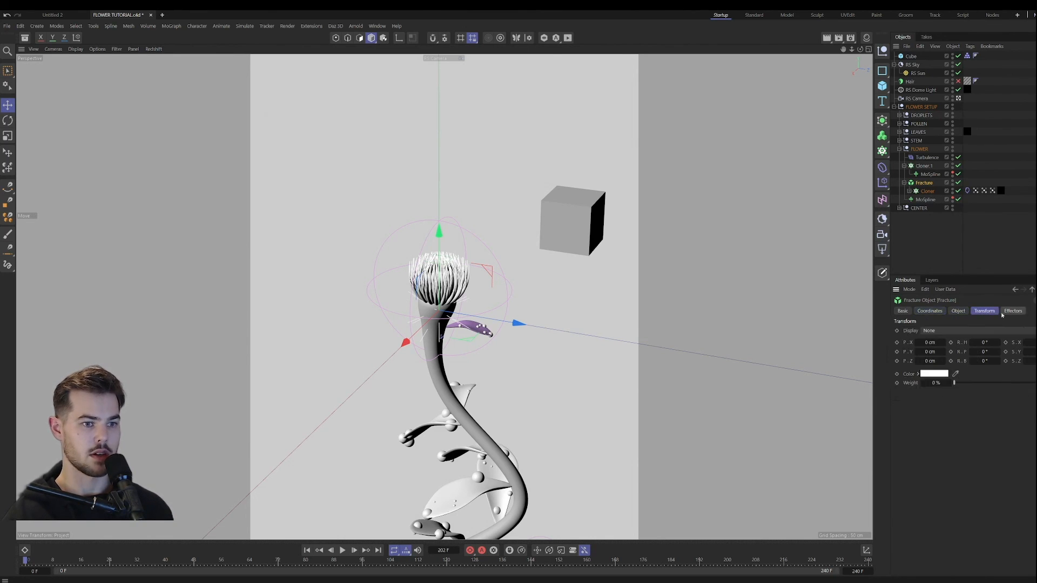
click(1012, 311)
click(984, 311)
click(957, 311)
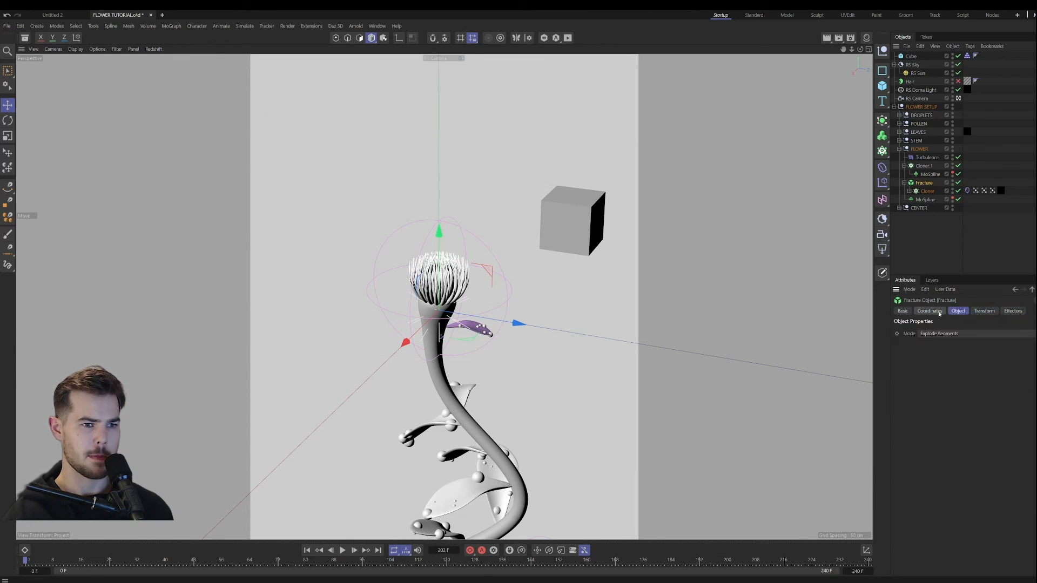
click(933, 311)
click(898, 311)
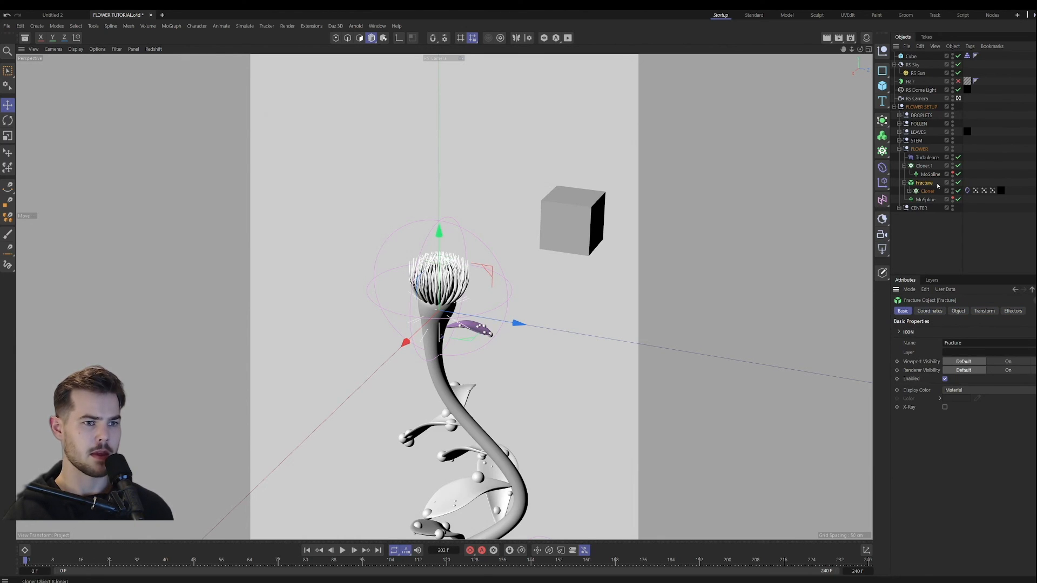
key(ctrl+z)
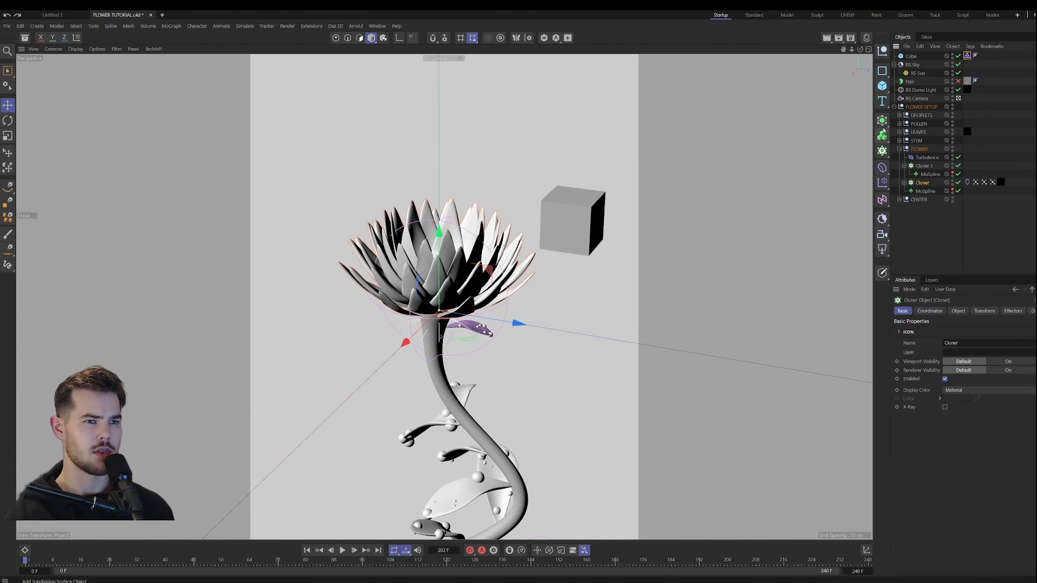
Step: Try wrapping the petal Cloner in a Connect object with Weld off and a 0.2 cm tolerance, and undo it
click(882, 122)
click(924, 209)
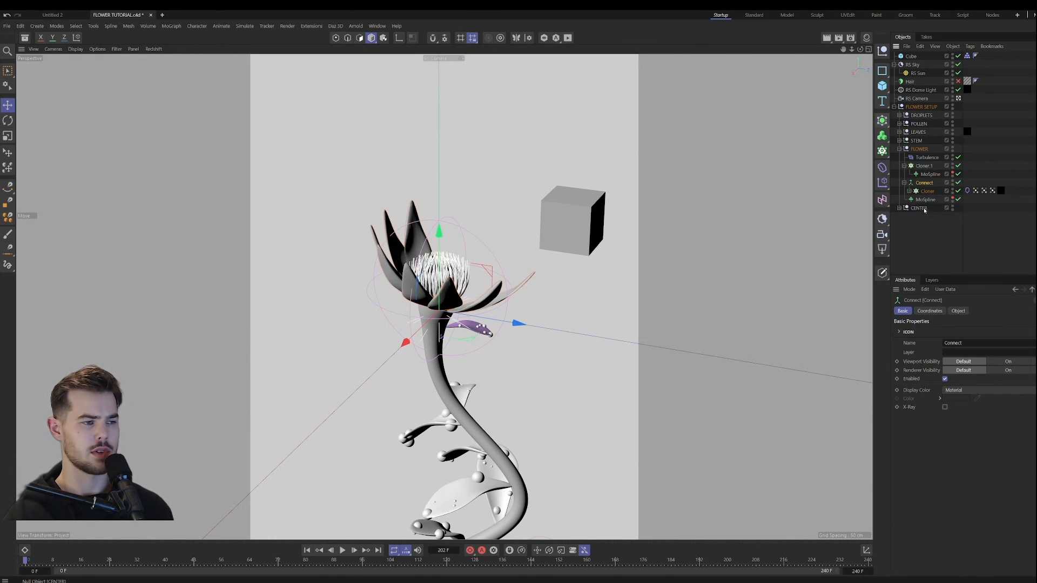
click(939, 313)
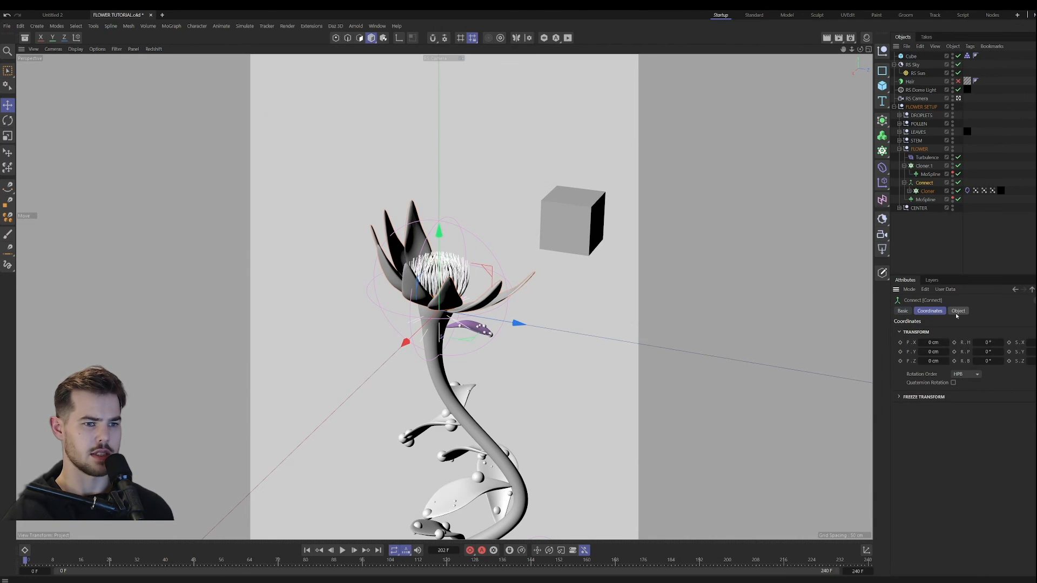
click(958, 311)
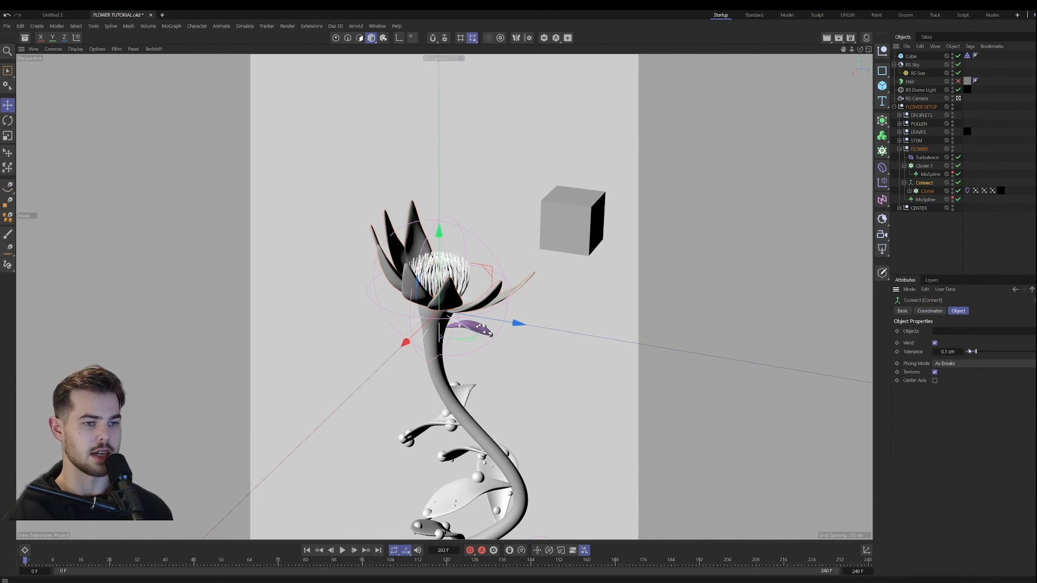
click(935, 343)
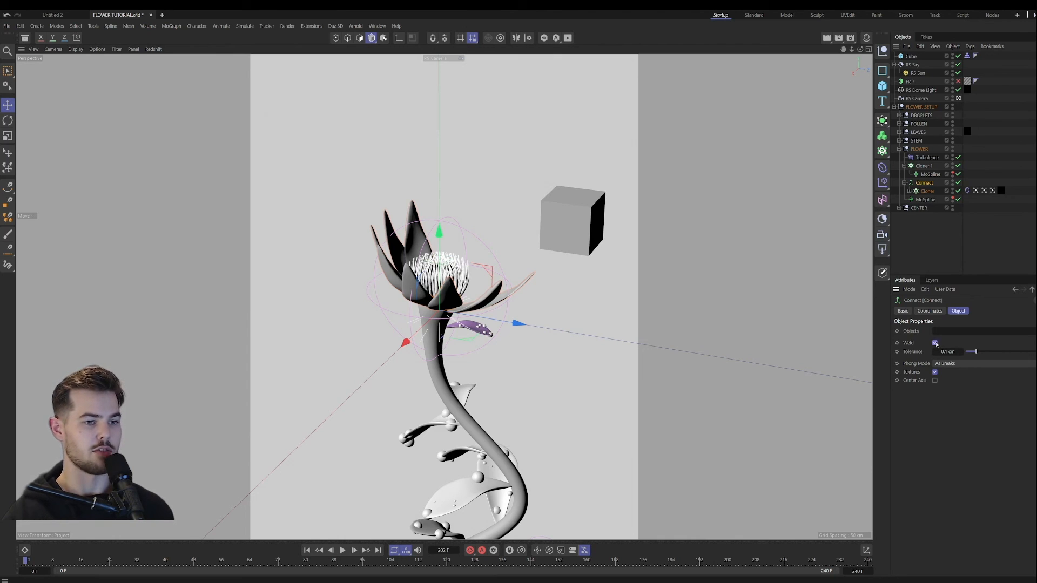
drag(976, 352, 987, 352)
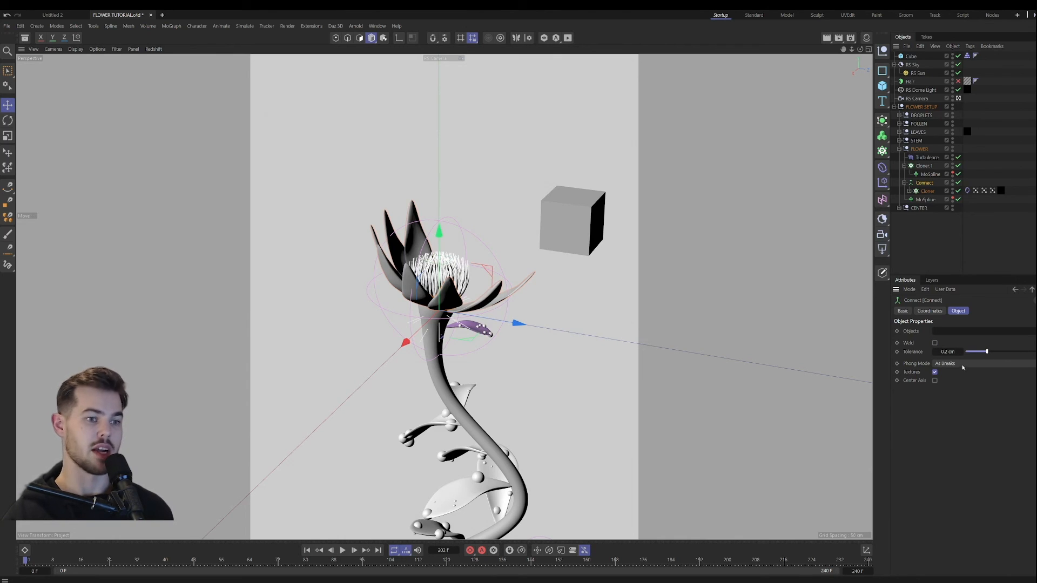
key(ctrl+z)
key(ctrl+z)
key(ctrl+z)
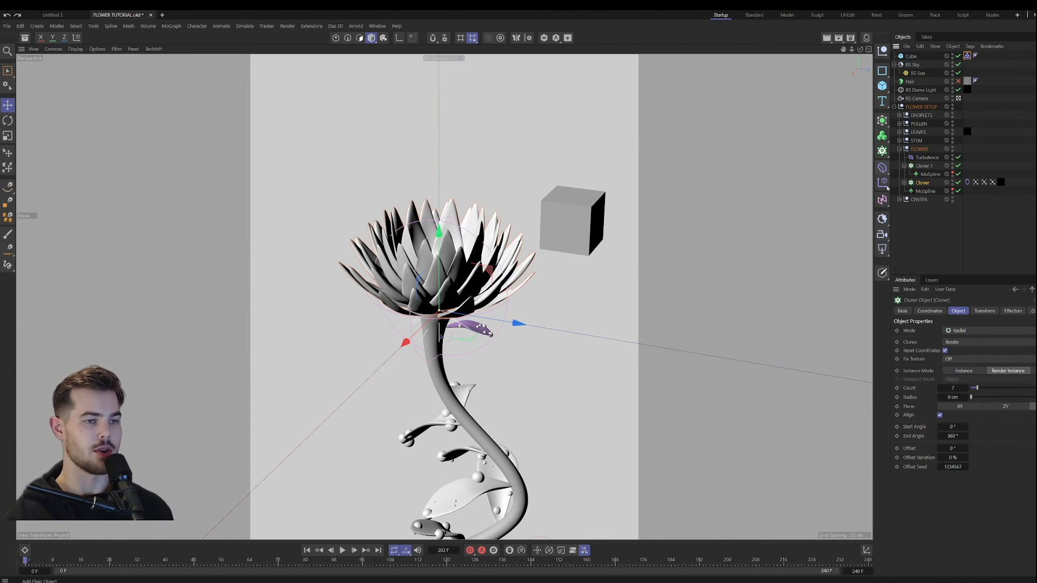
right_click(921, 183)
mouse_move(971, 311)
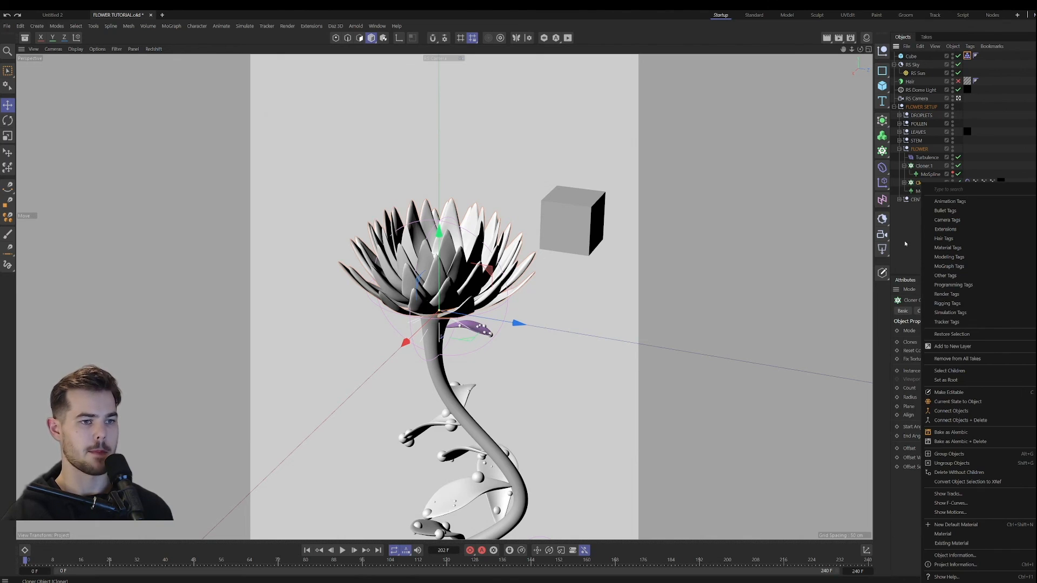
click(900, 317)
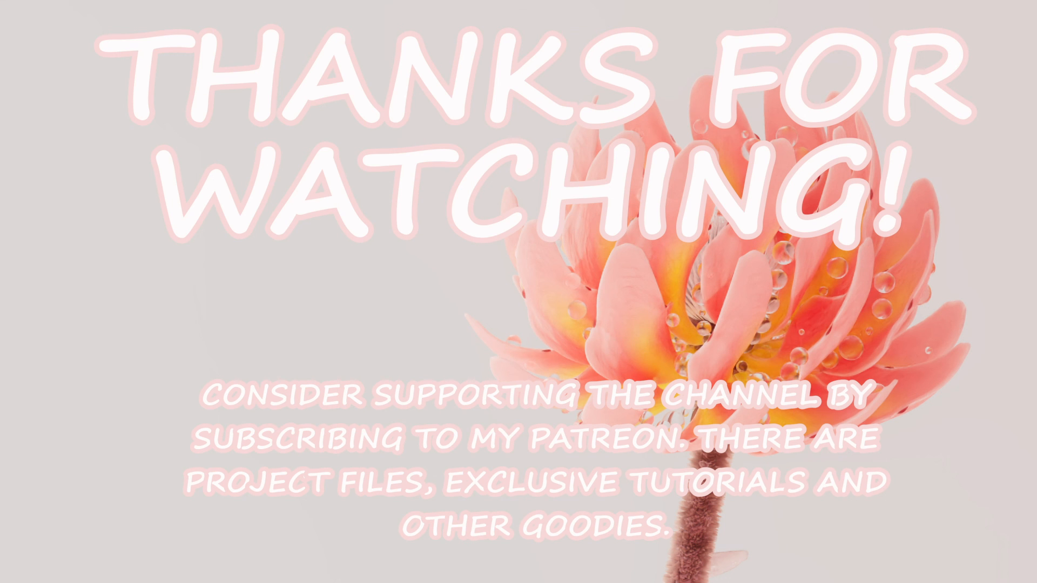